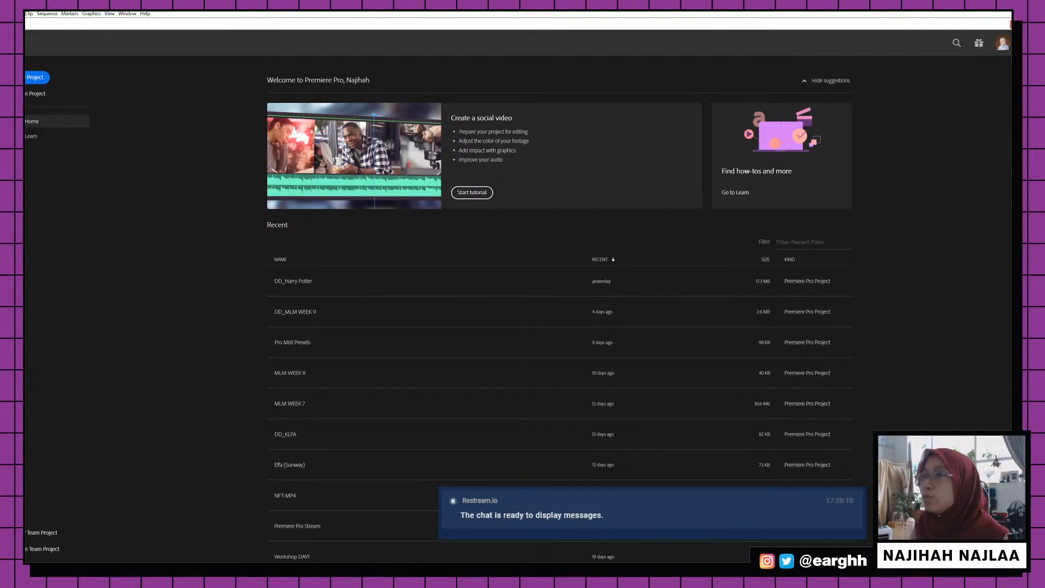
Start a new project from the Home screen, bringing up New Project settings named Untitled
left_click(36, 77)
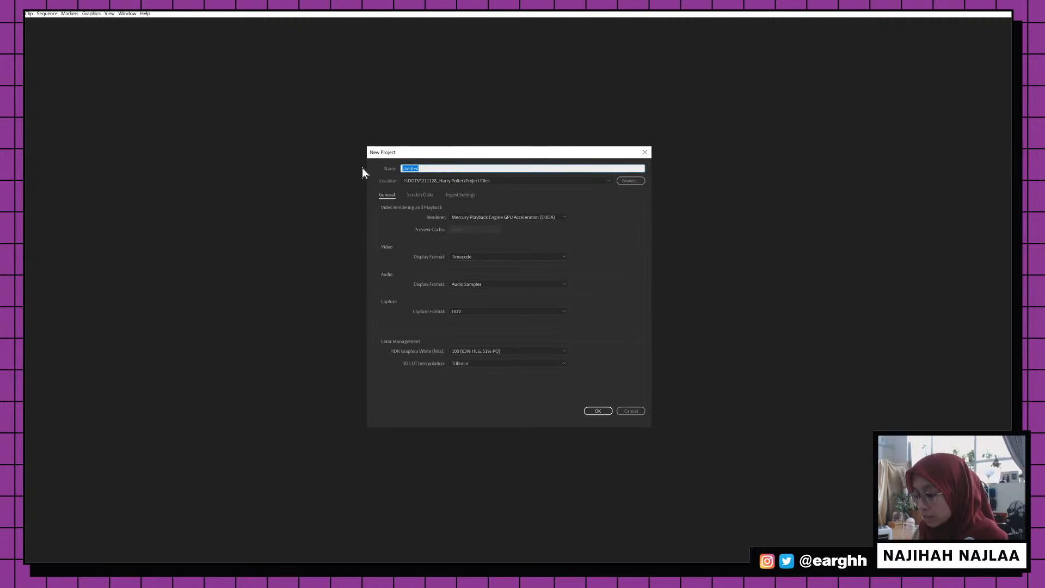
Name the new project SK Magic
type("M")
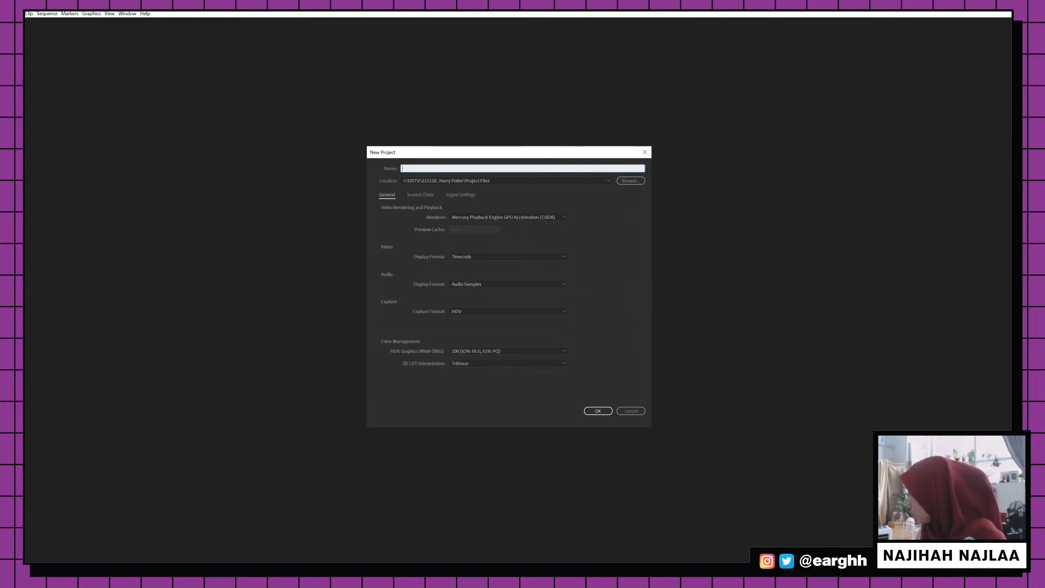
key("alt+Tab")
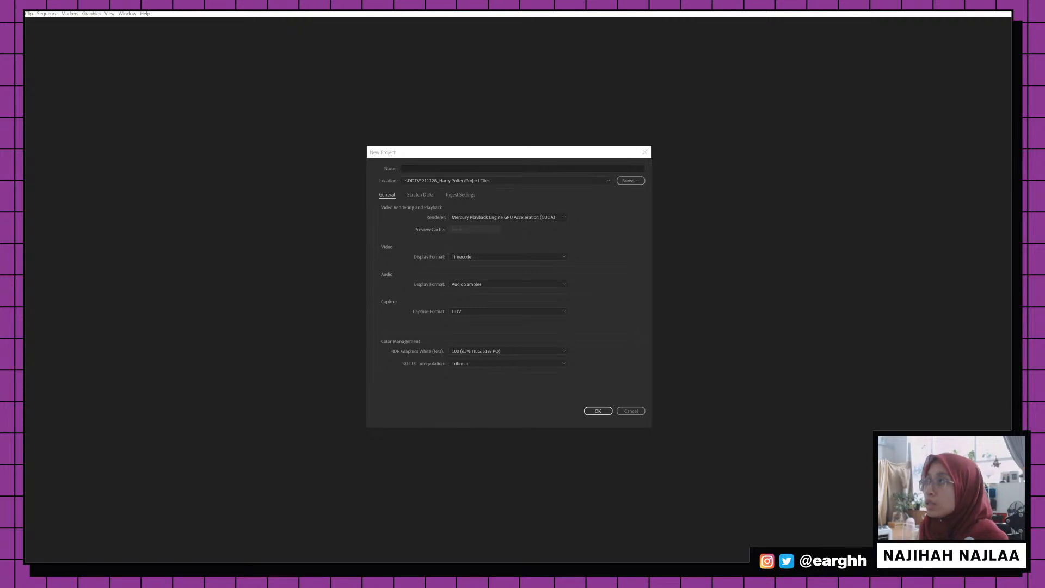
left_click(570, 166)
type("2SK")
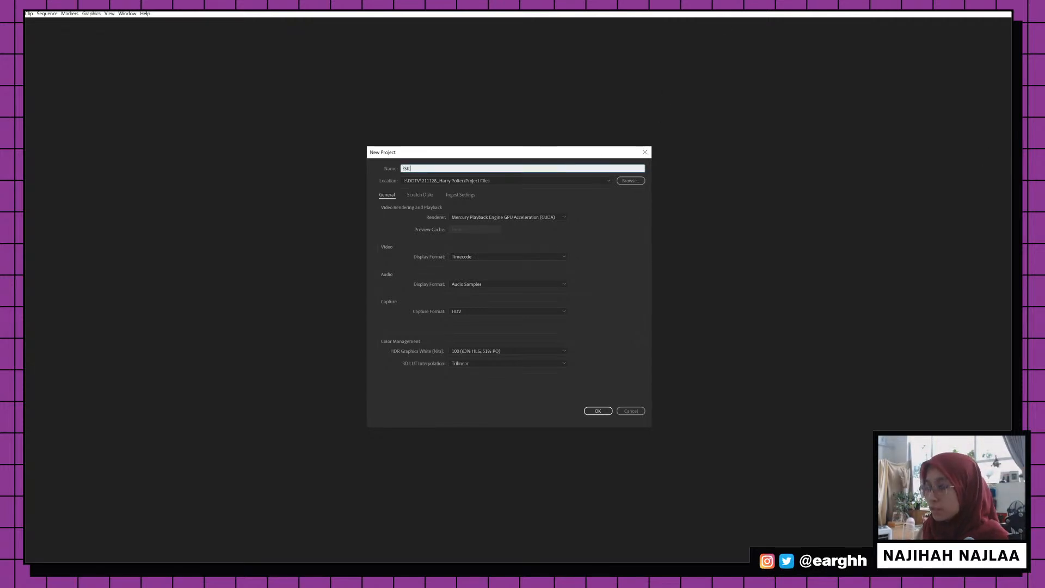
key("BackSpace")
key("BackSpace")
key("BackSpace")
type("SL")
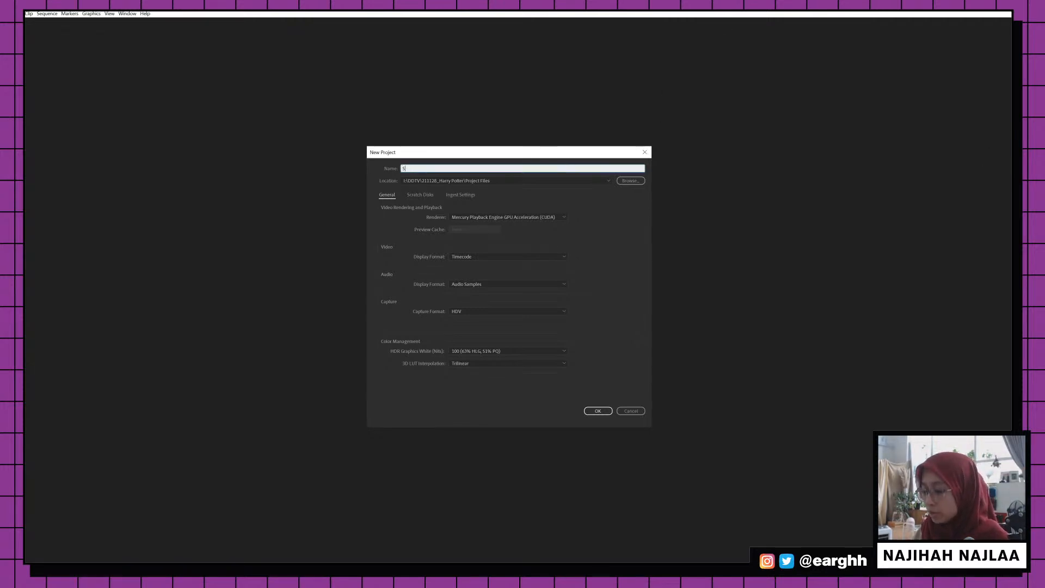
Browse for a new save location, showing the client's Air Purifyer & Mold folder
left_click(630, 180)
left_click_drag(602, 159, 691, 187)
left_click(812, 515)
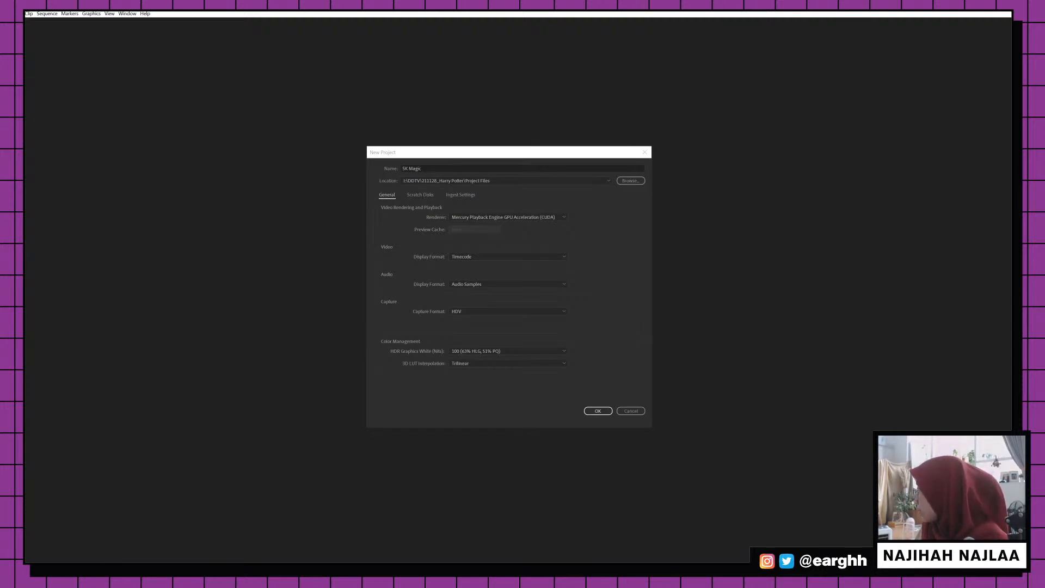
Create a new folder named Projec in the client folder and delete the extra empty folder
left_click_drag(934, 47, 473, 98)
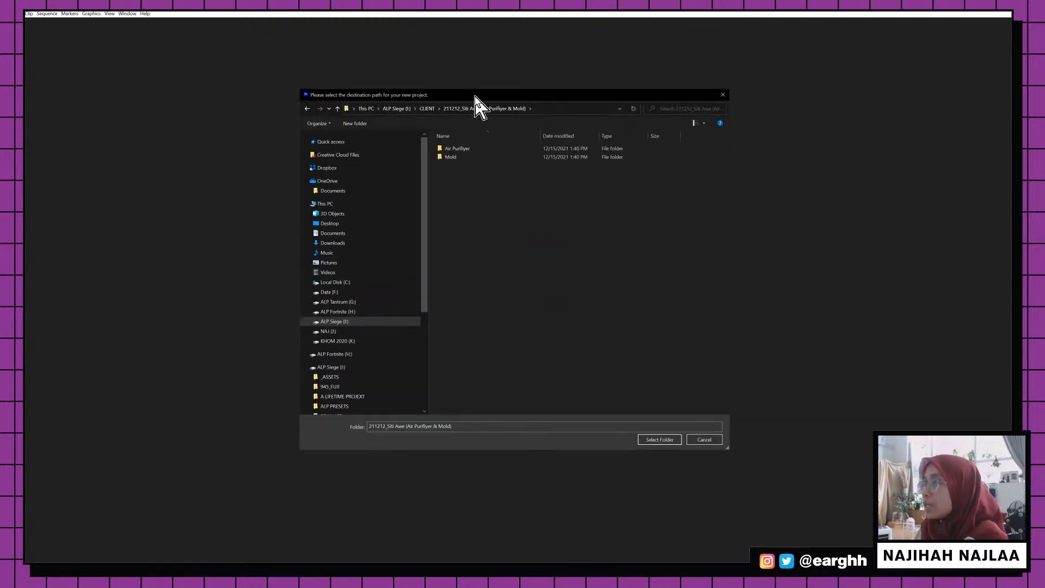
left_click(355, 123)
type("Projec")
key("ctrl+shift+n")
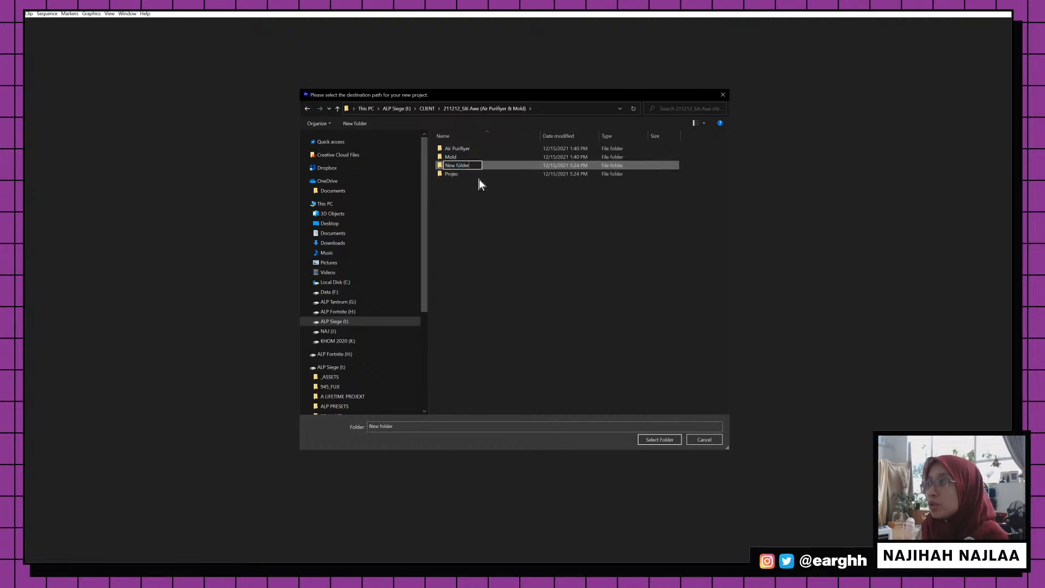
key("Return")
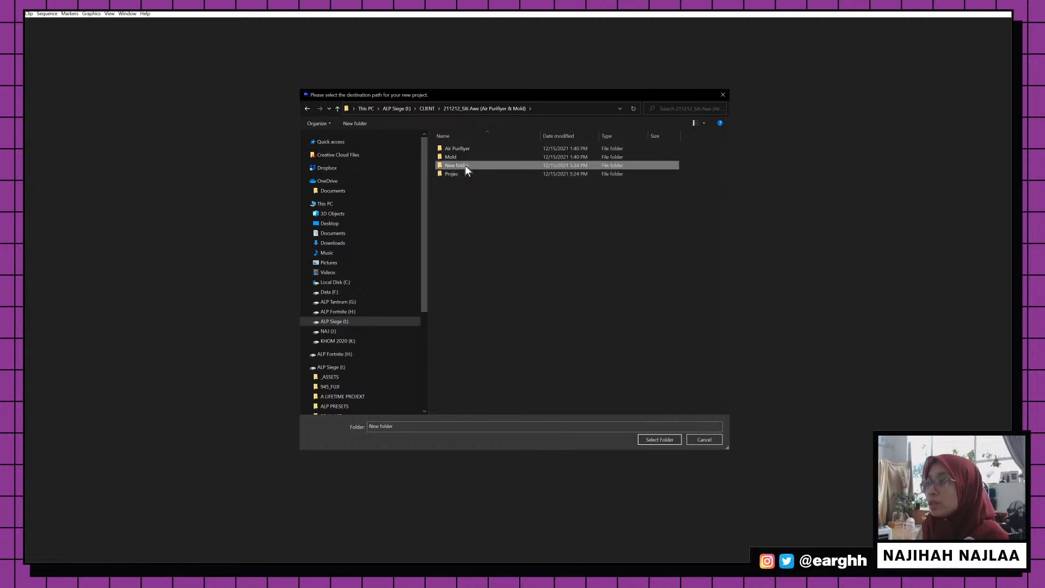
right_click(466, 165)
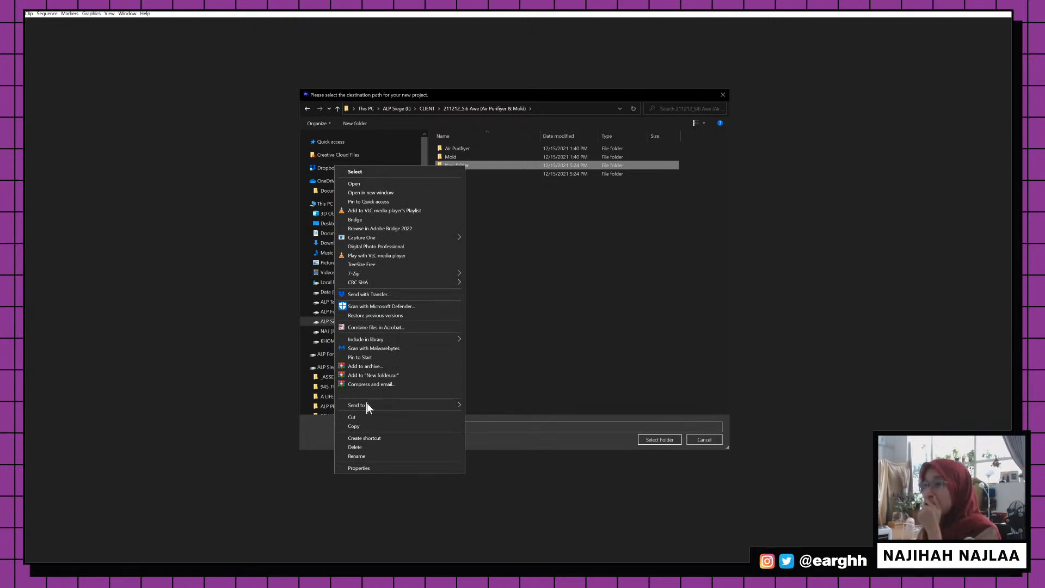
left_click(360, 447)
Rename the folder to Project Files and select it as the project location
left_click(455, 165)
left_click(455, 165)
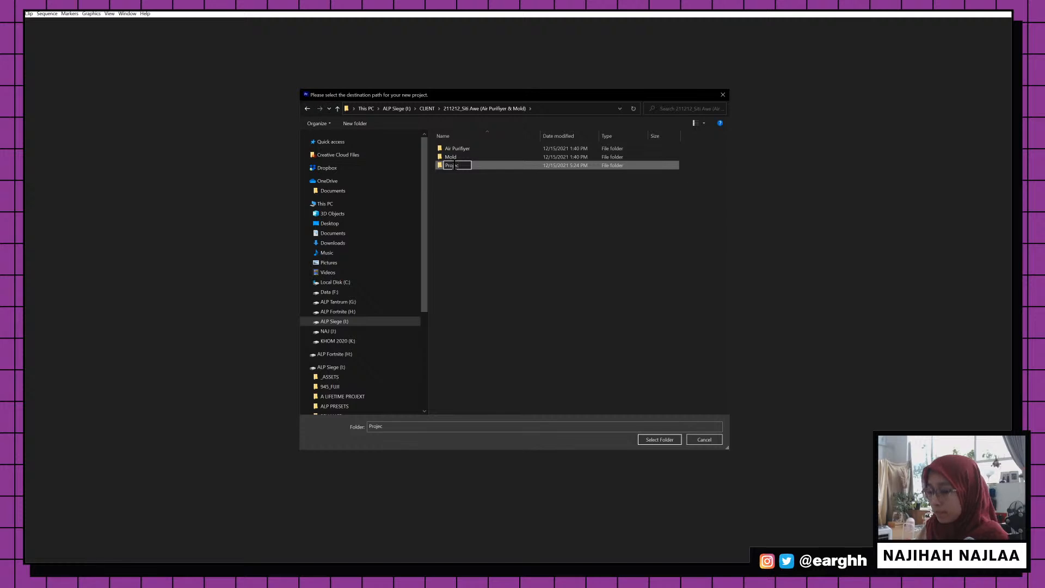
type("t Files")
key("Return")
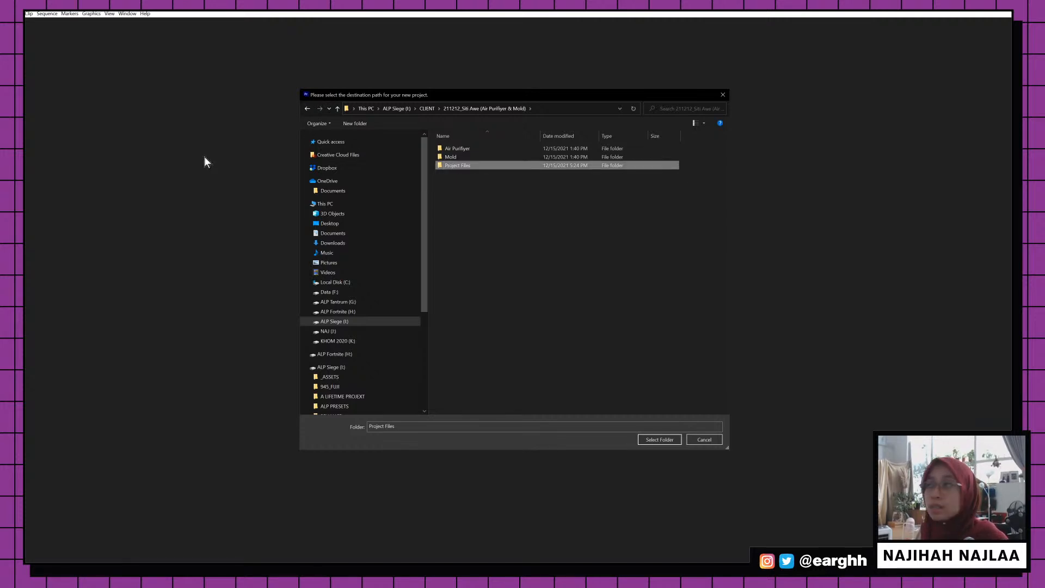
double_click(492, 167)
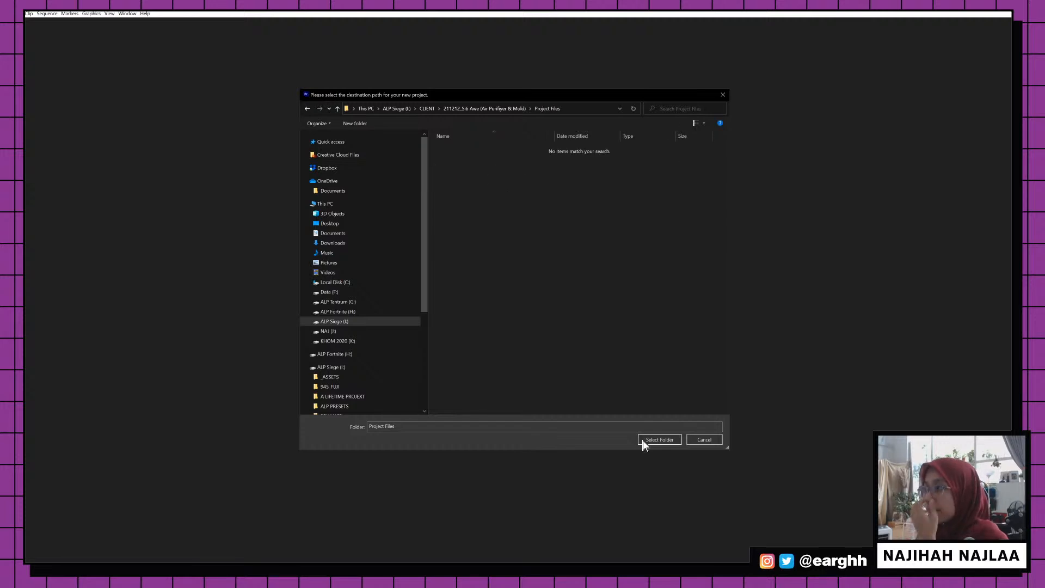
left_click(655, 438)
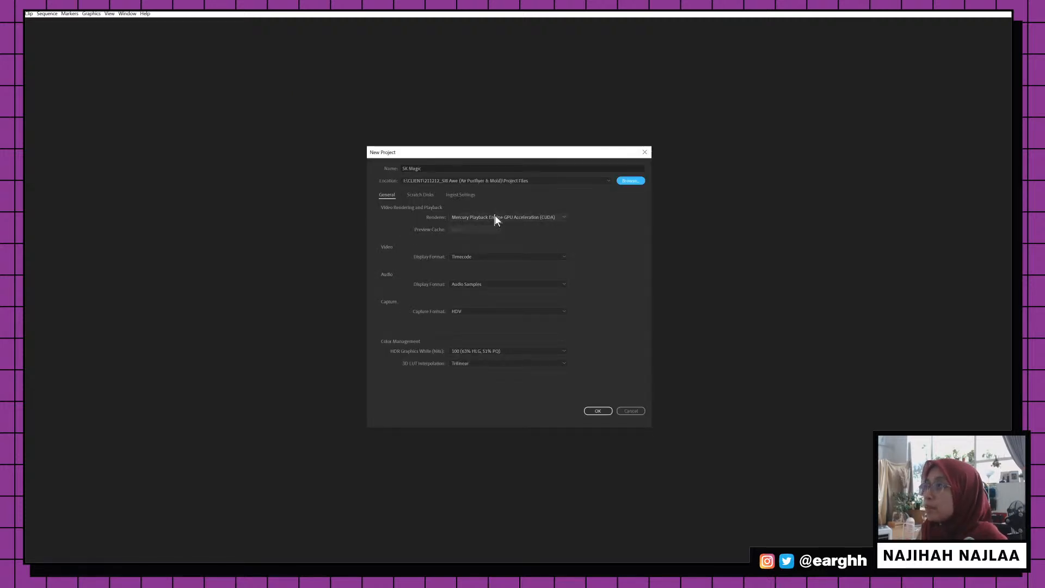
Confirm the New Project settings to create the SK Magic project
left_click(596, 411)
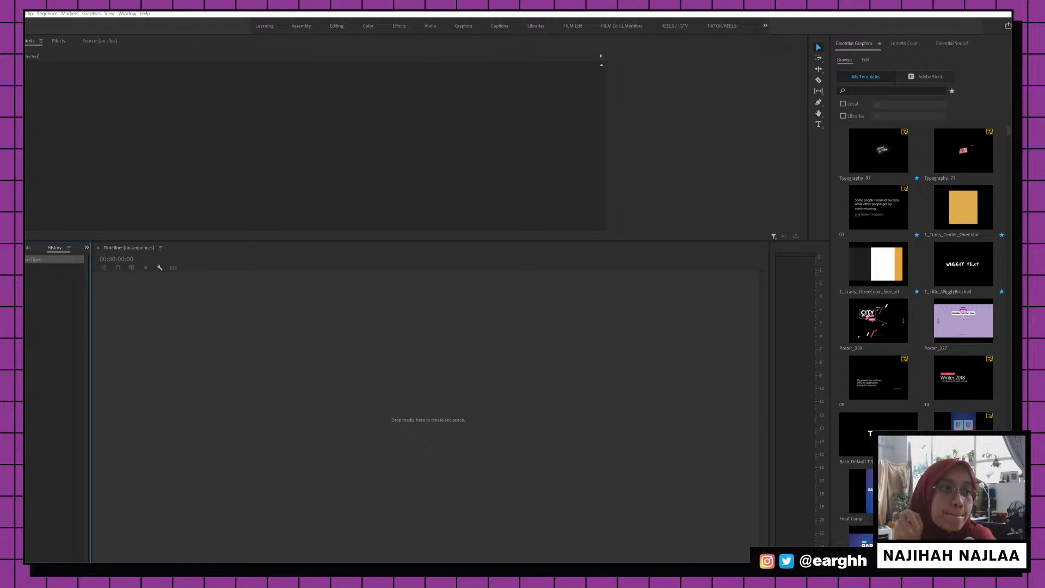
Arrange the workspace with the SK Magic project panel and program monitor, widening the project panel
left_click(523, 344)
left_click_drag(26, 60, 359, 163)
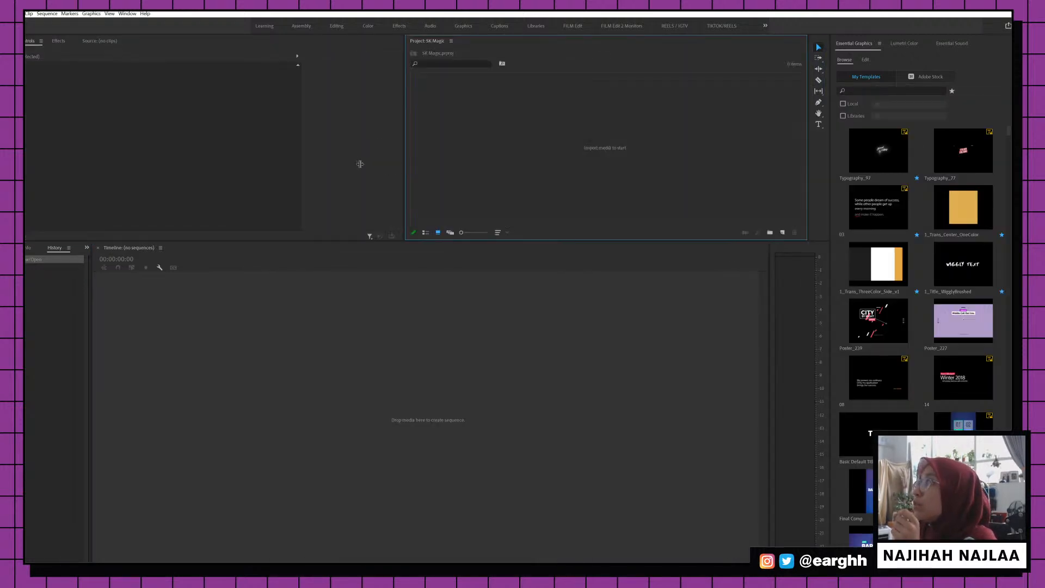
left_click_drag(26, 54, 803, 145)
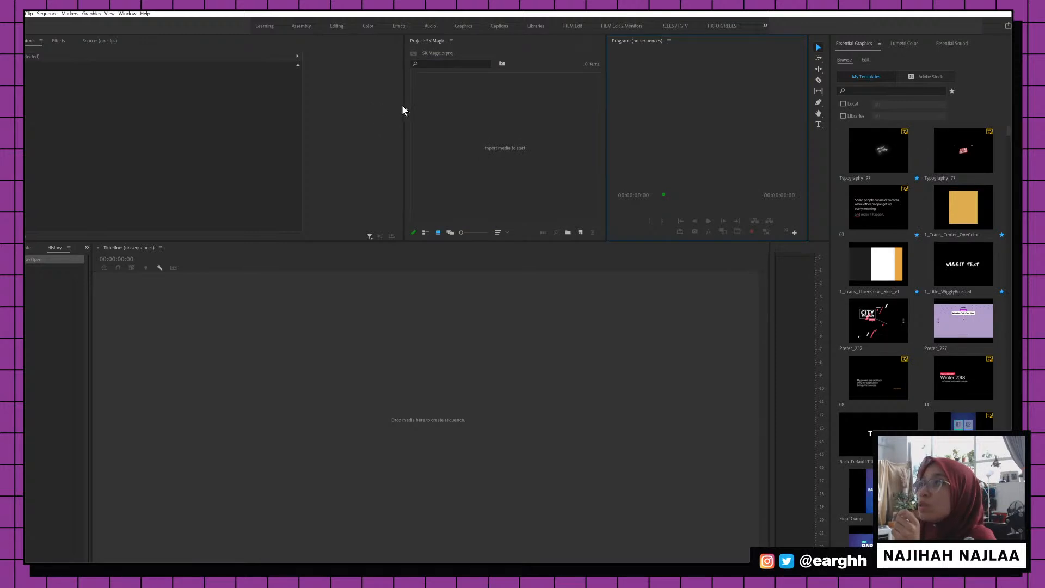
left_click_drag(405, 105, 338, 102)
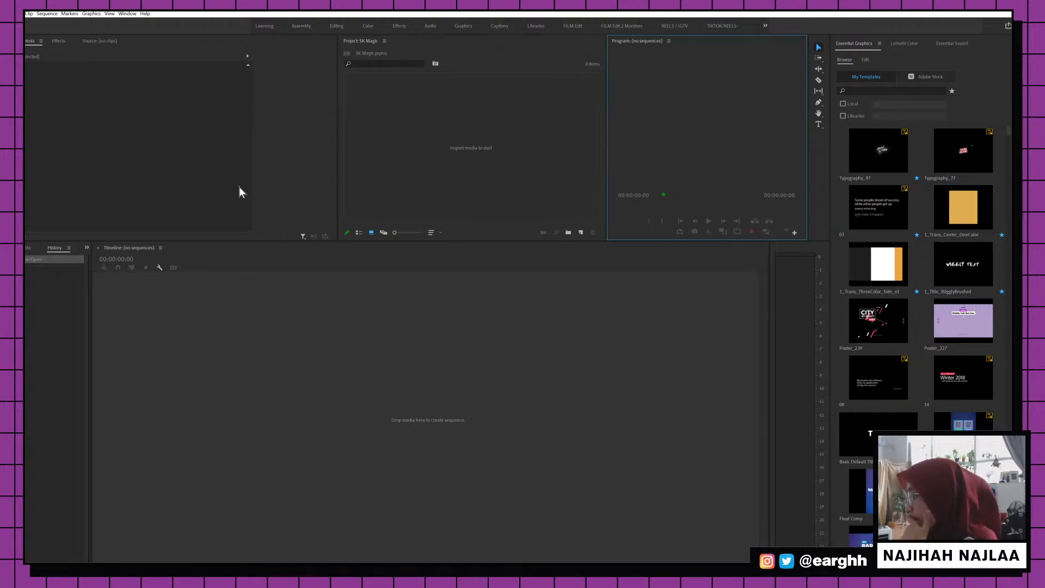
key("alt+Tab")
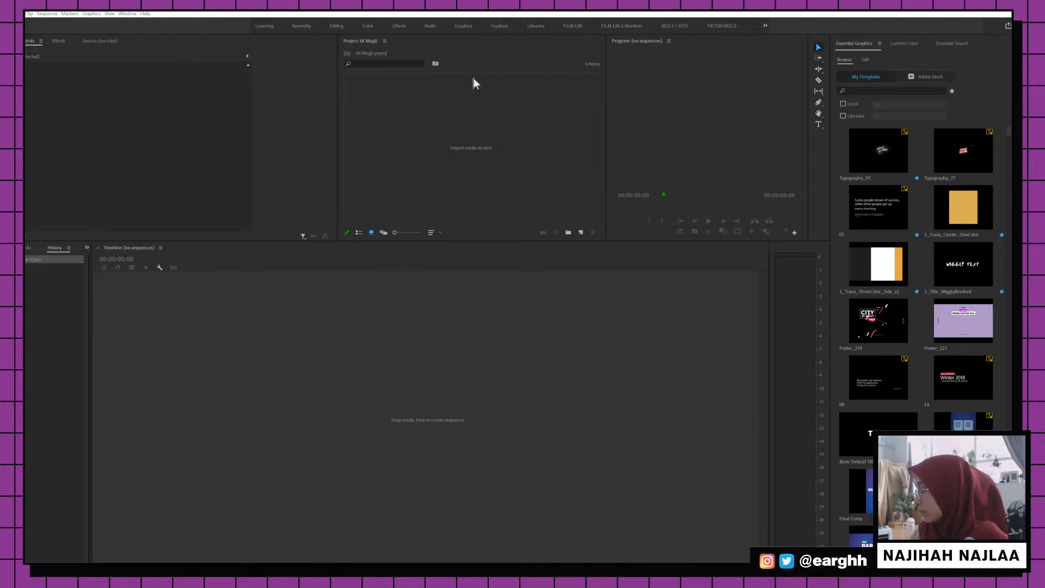
Bring up File Explorer beside Premiere and open the Air Purifiyer footage folder
left_click(381, 348)
left_click(968, 113)
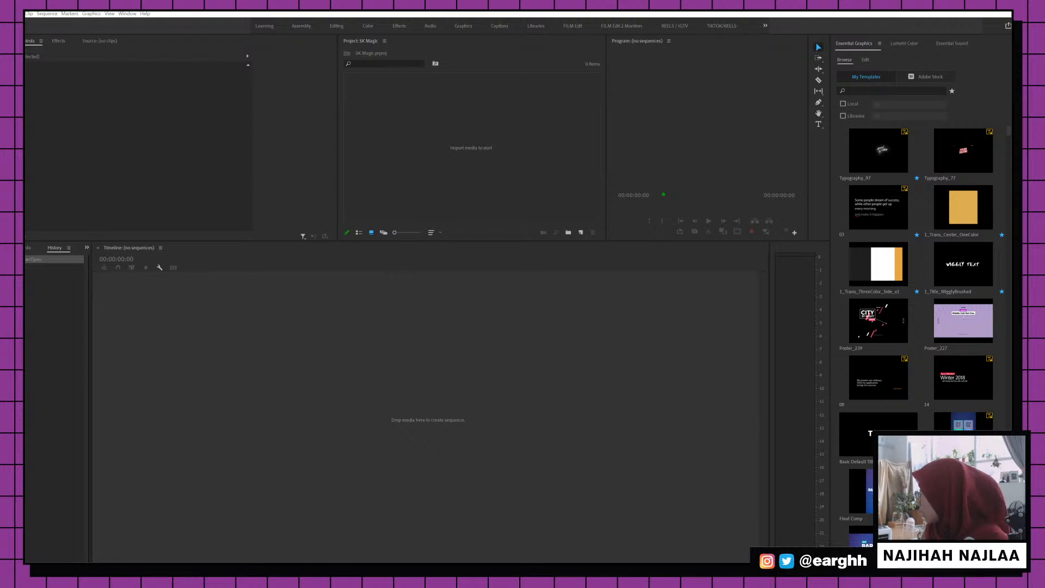
key("alt+Tab")
left_click_drag(588, 167, 541, 229)
left_click(465, 267)
double_click(466, 269)
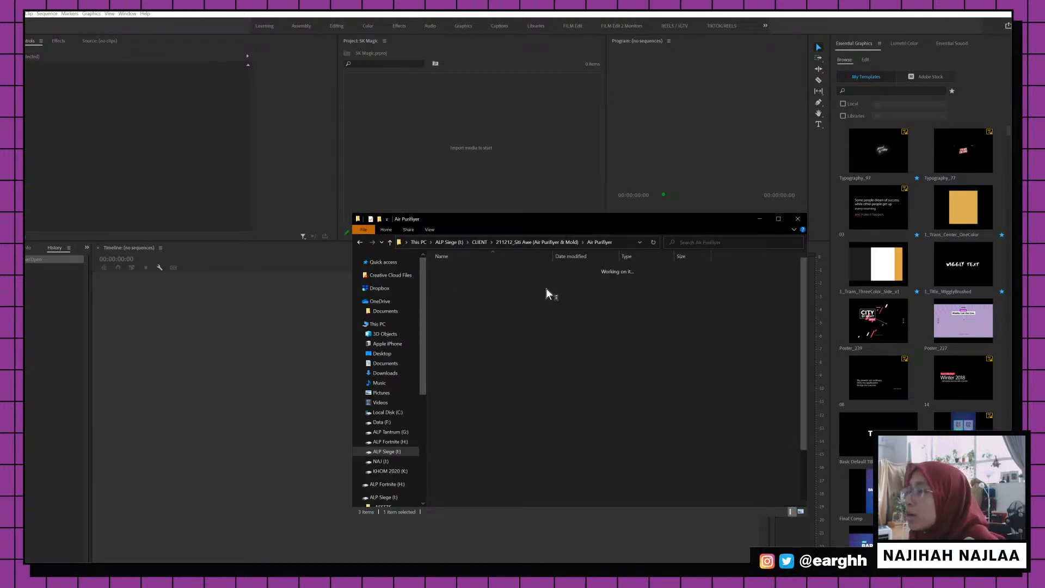
left_click(359, 241)
left_click_drag(521, 226, 551, 239)
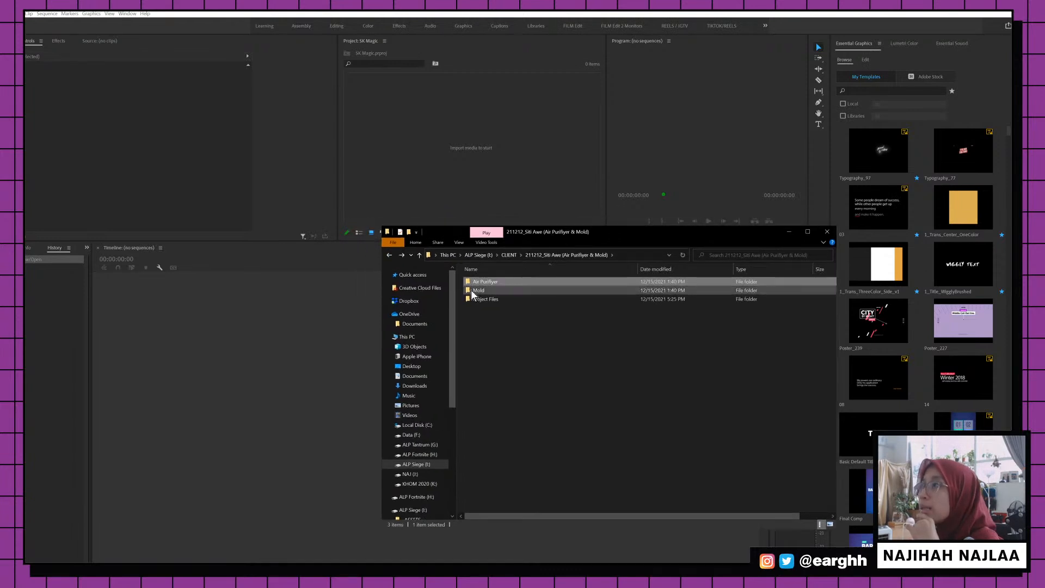
left_click_drag(475, 282, 462, 161)
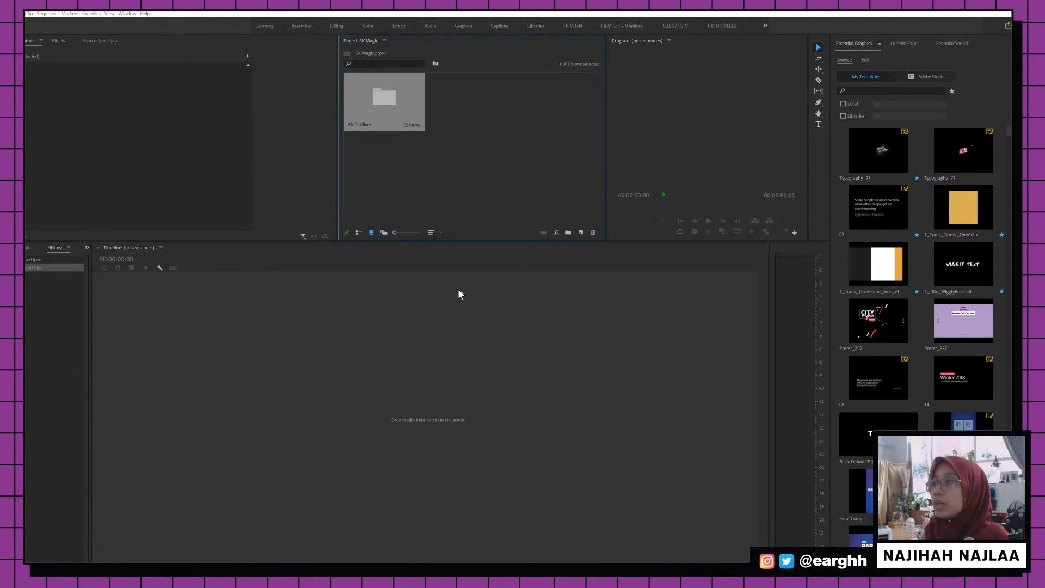
Create a sequence named SK Magic_ACVF-01 from the Custom > Basic Video preset
left_click(446, 171)
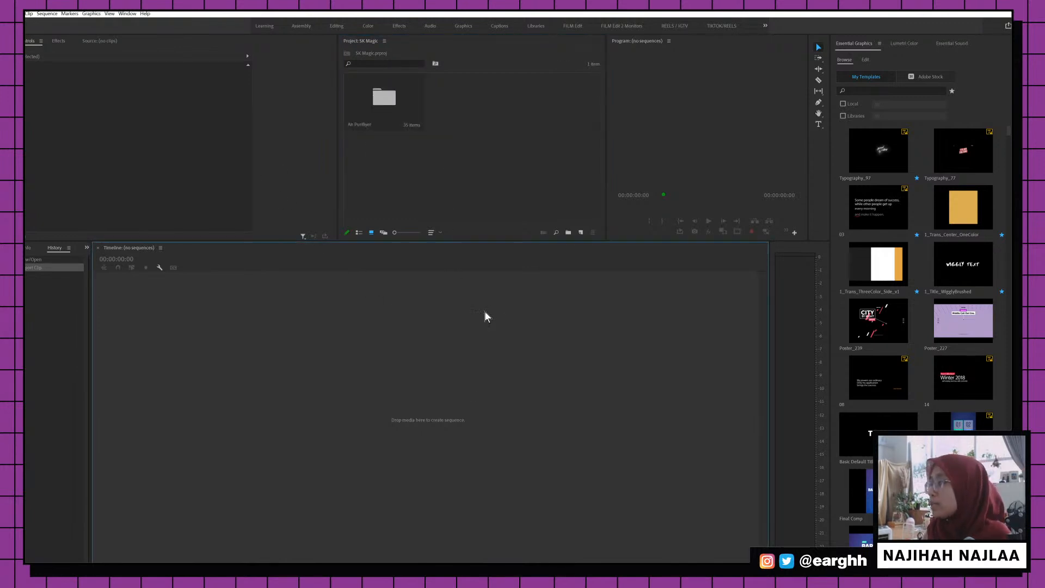
key("ctrl+n")
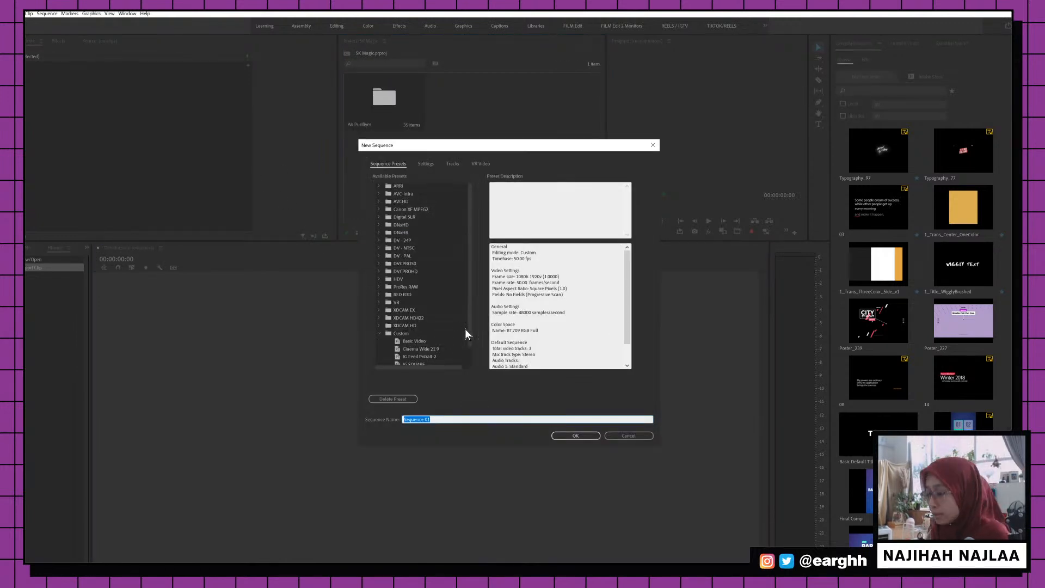
type("SK")
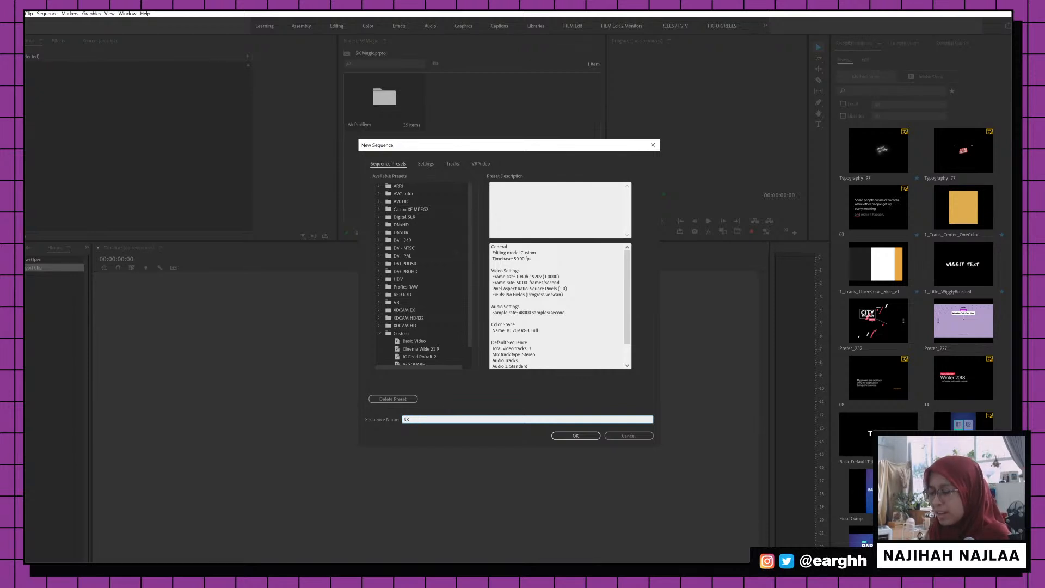
type(" Magic_ACP")
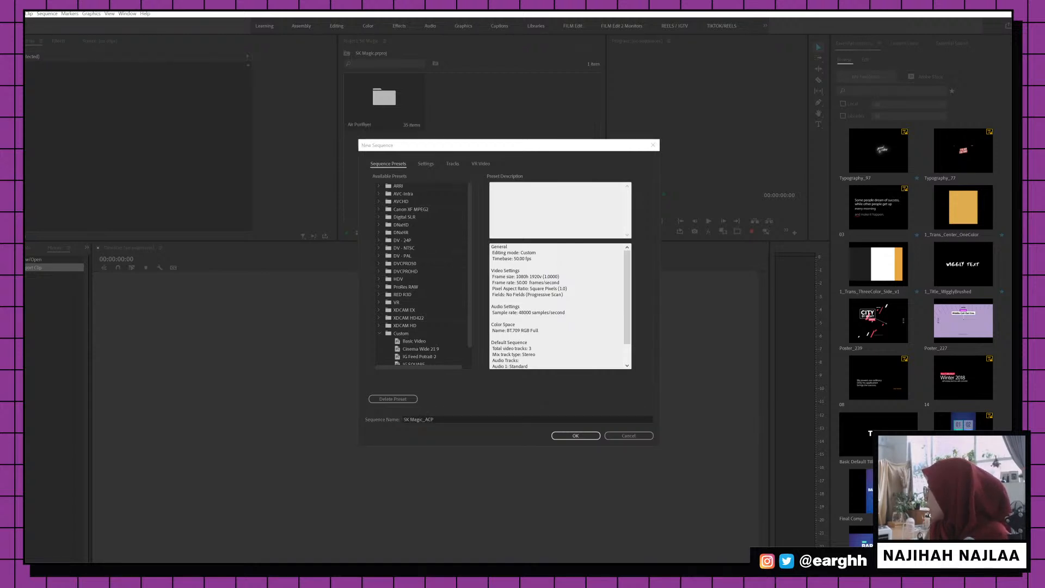
left_click(442, 419)
key("BackSpace")
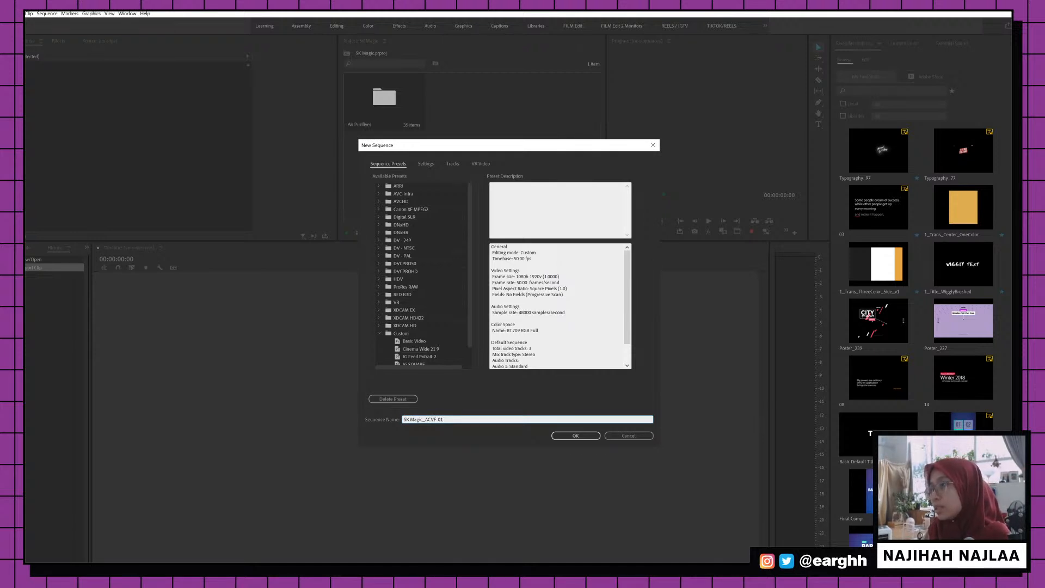
scroll(419, 332, "down", 1)
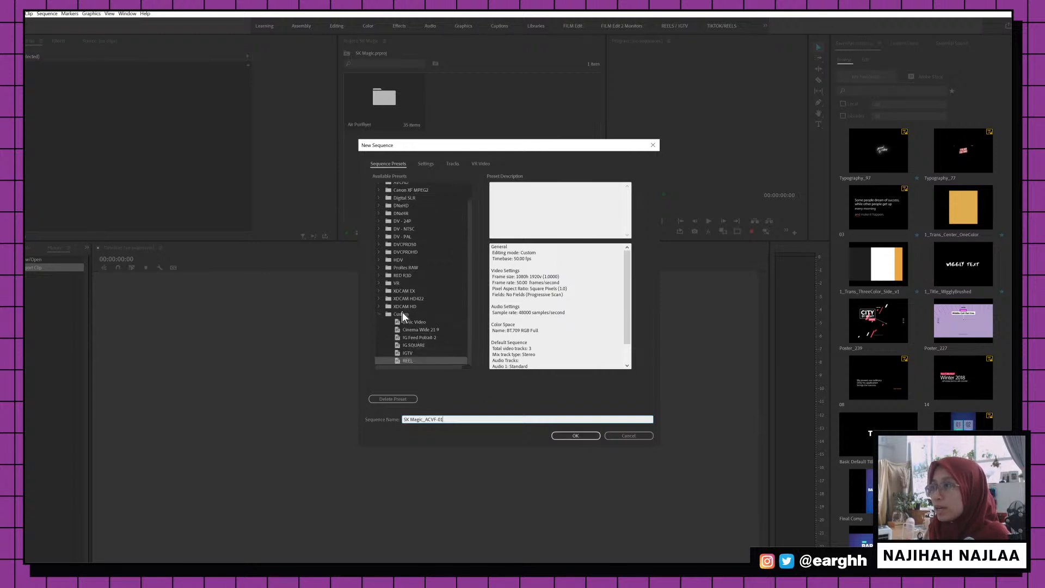
left_click(418, 324)
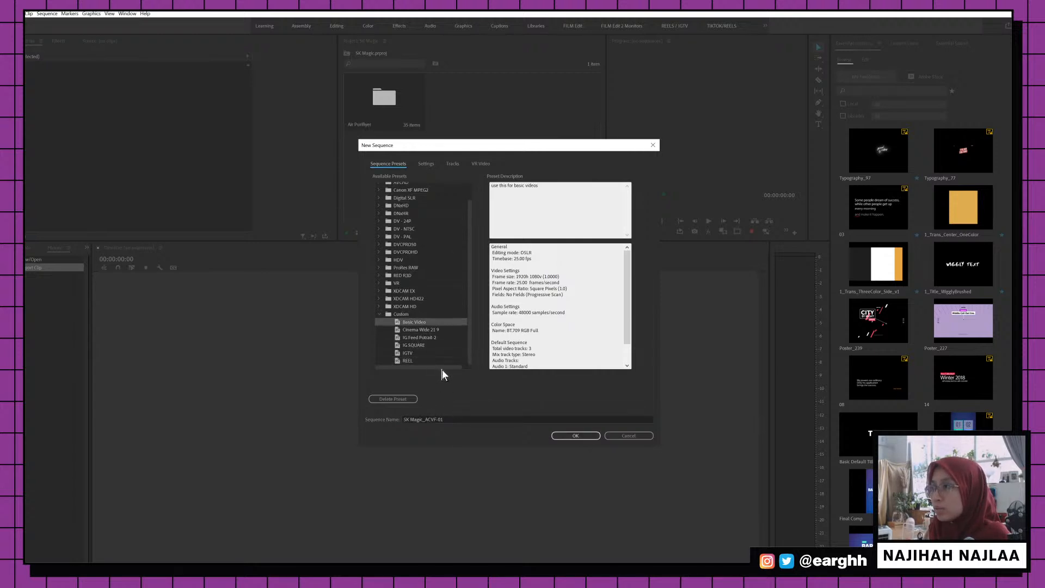
left_click(575, 435)
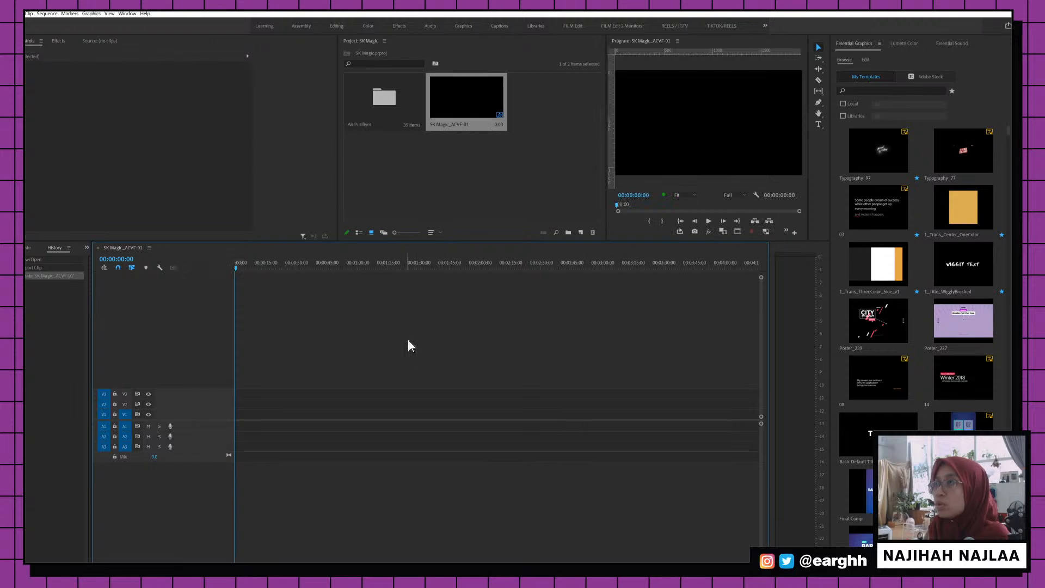
Change SK Magic_ACVF-01's timebase to 50.00 frames/second and uncheck Composite in Linear Color
left_click(47, 13)
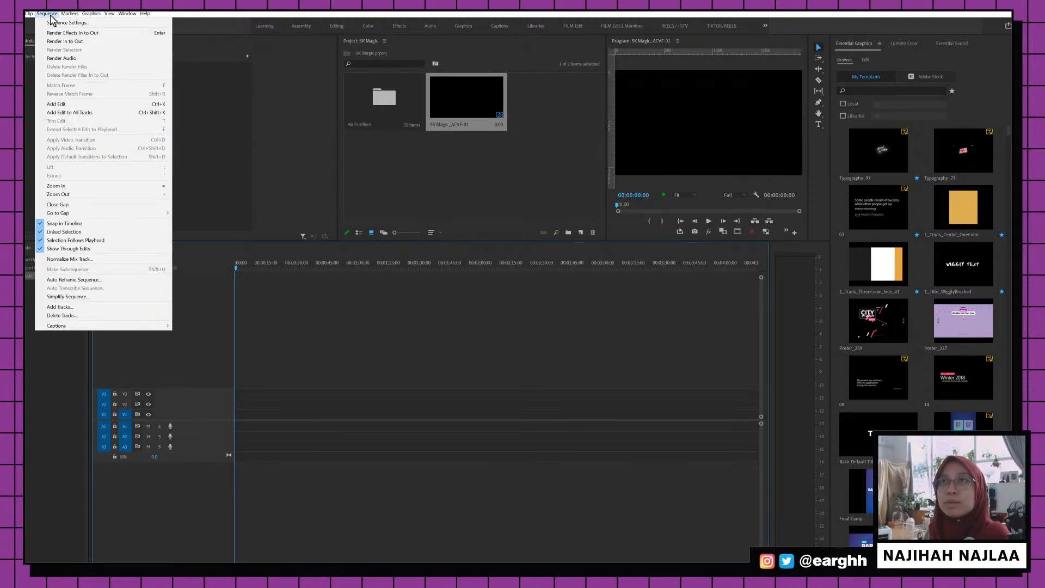
left_click(54, 20)
left_click(504, 166)
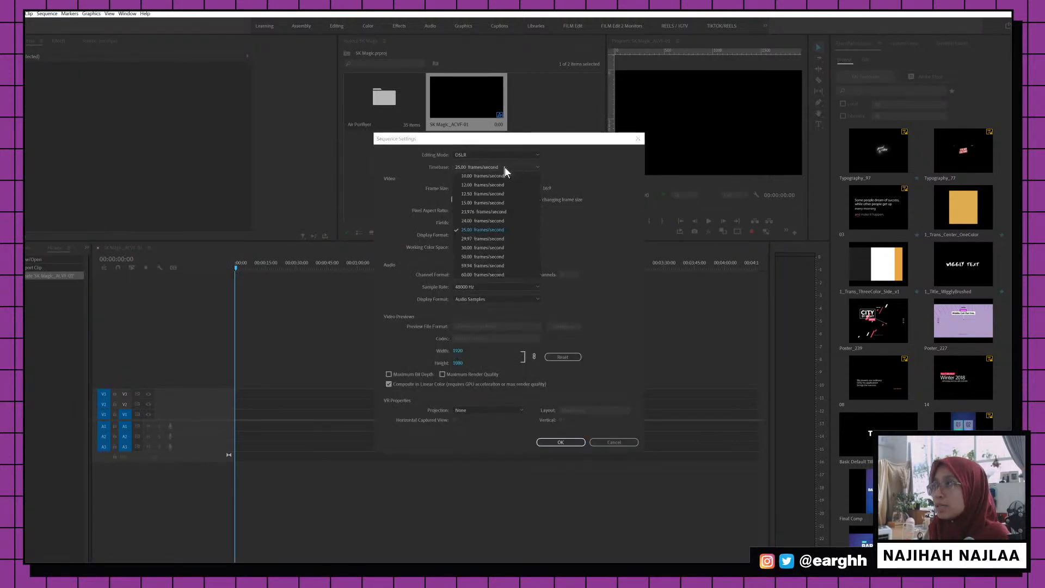
left_click(488, 257)
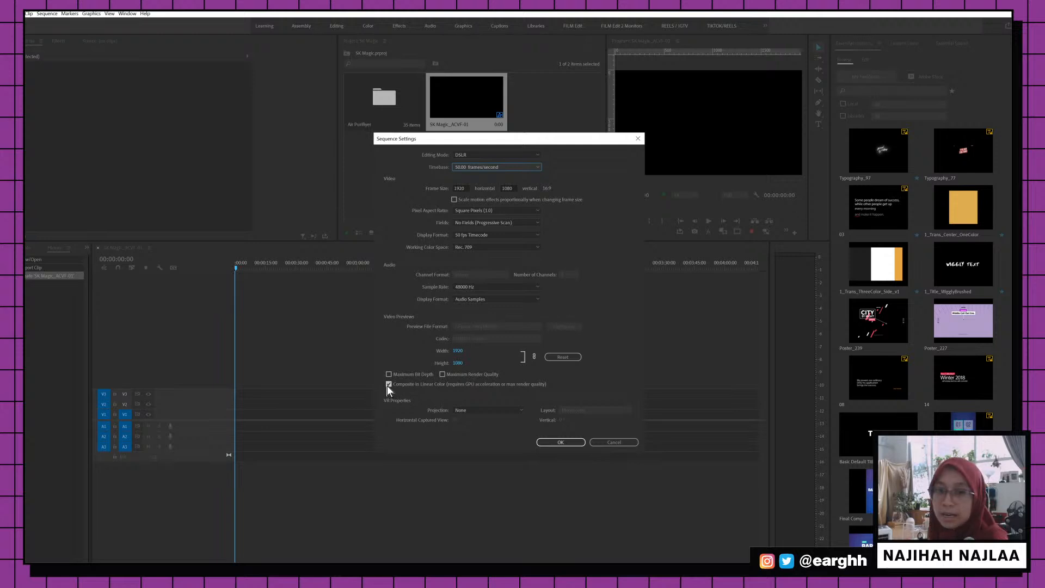
left_click(387, 384)
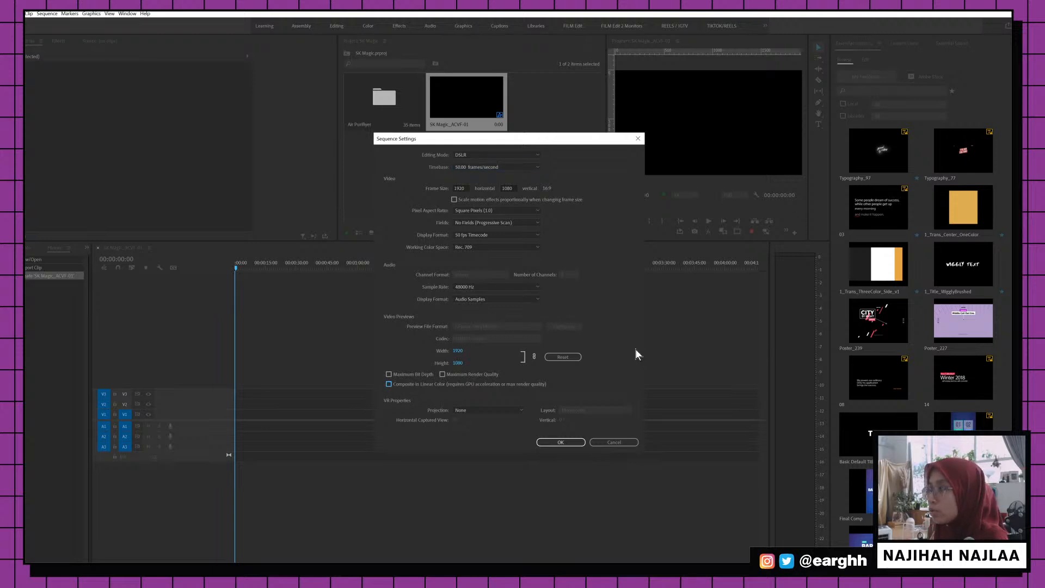
left_click_drag(555, 142, 546, 148)
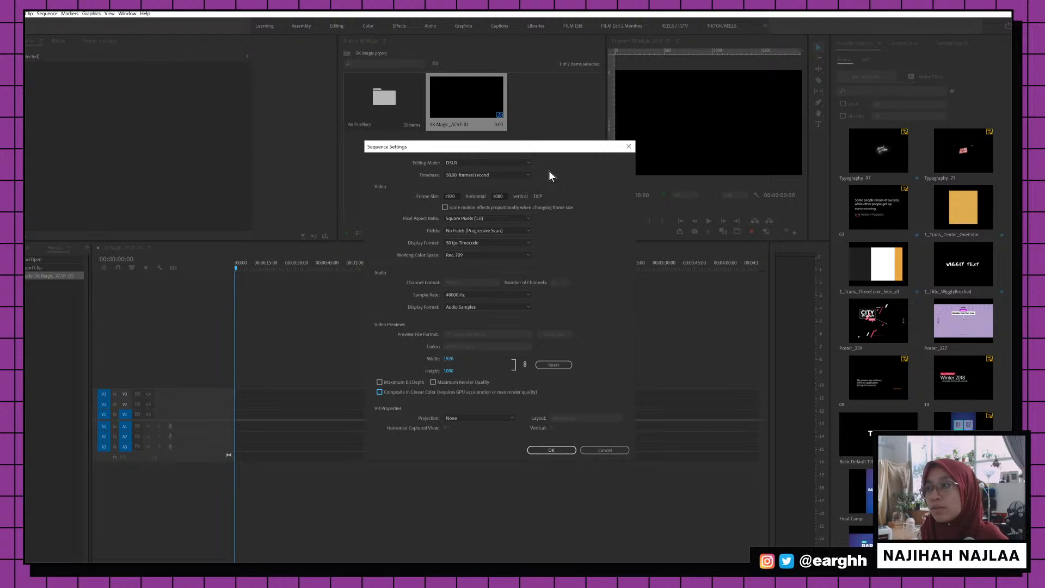
left_click(550, 451)
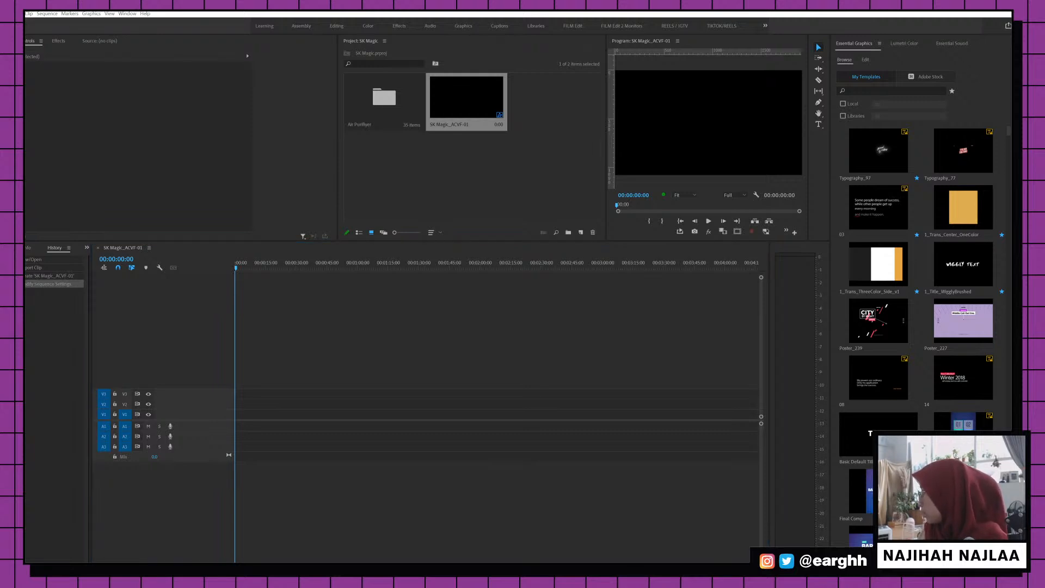
Open the Air Purifiyer bin and select the EAHS5194.MOV clip
left_click(277, 266)
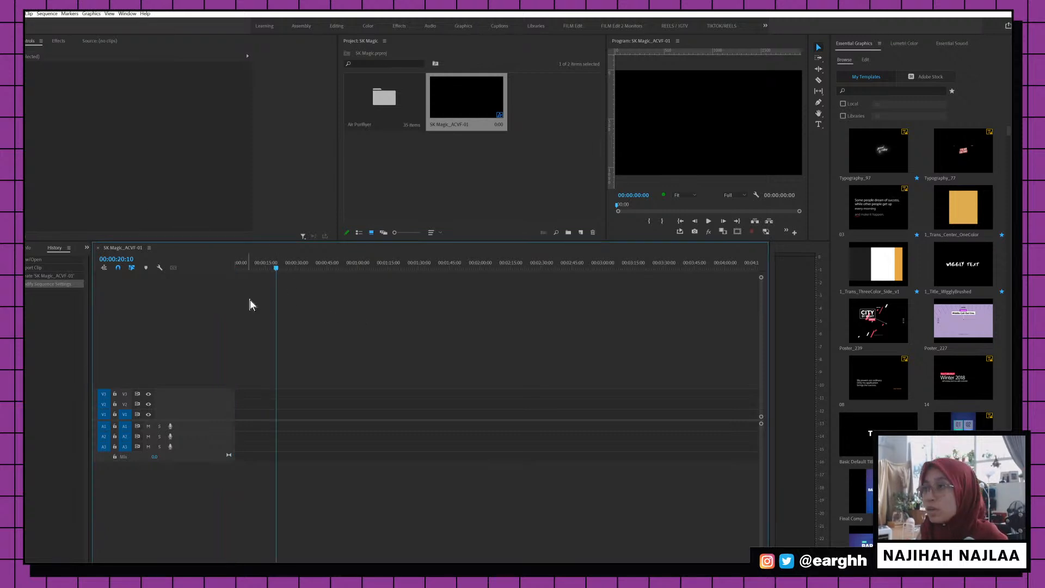
left_click(490, 126)
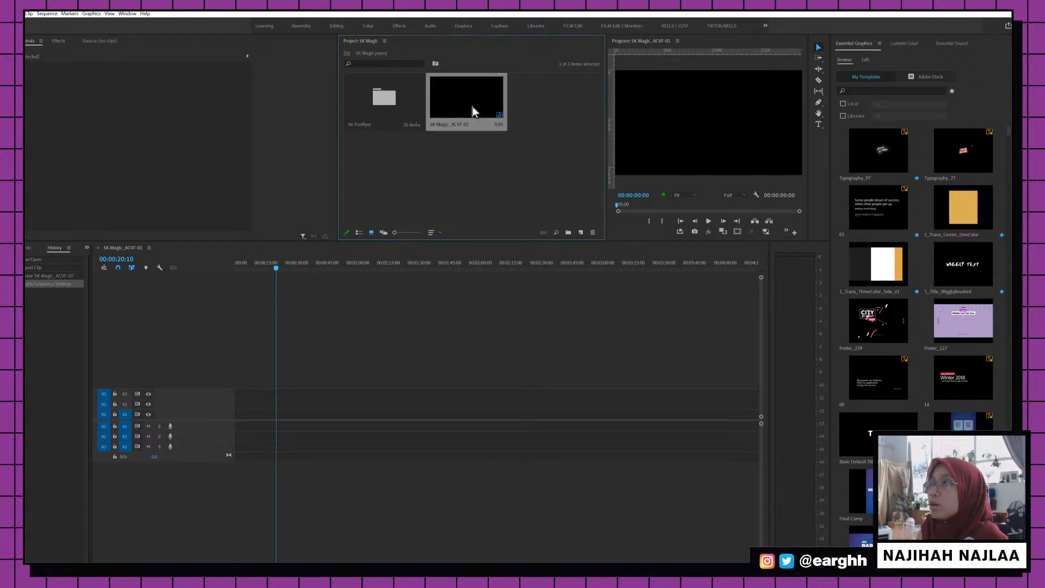
double_click(380, 103)
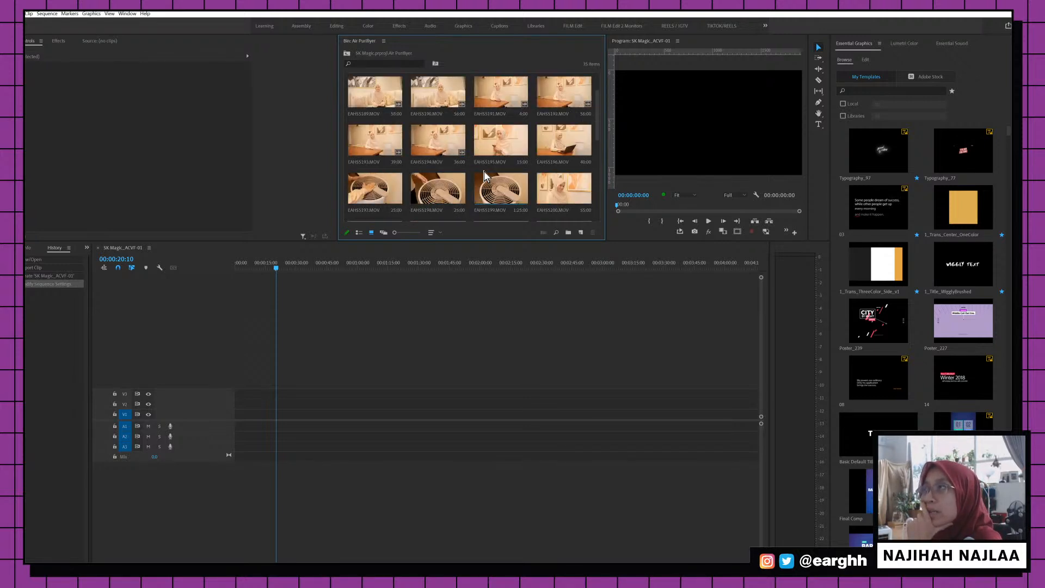
scroll(484, 171, "down", 1)
left_click(424, 150)
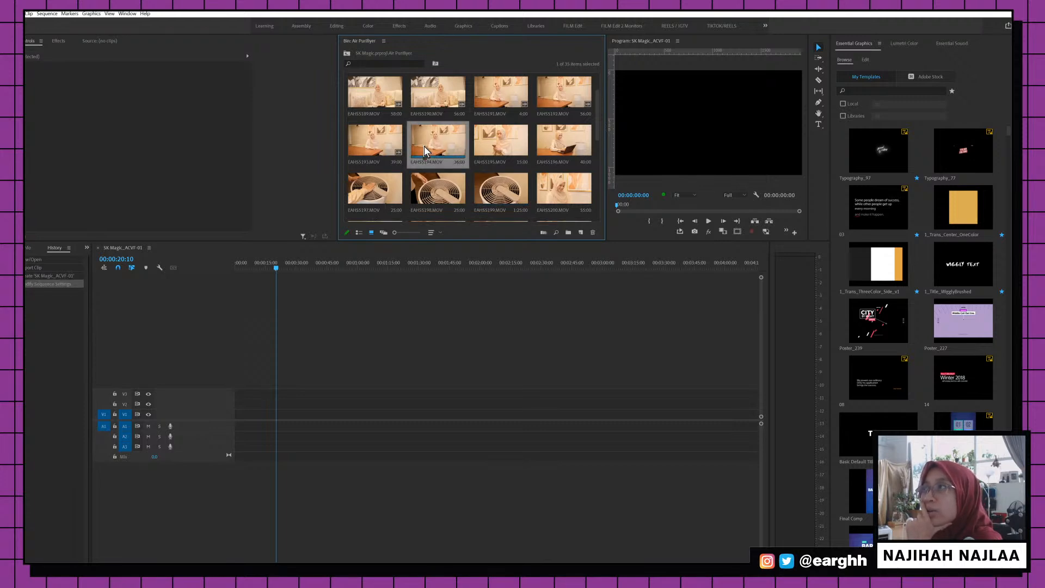
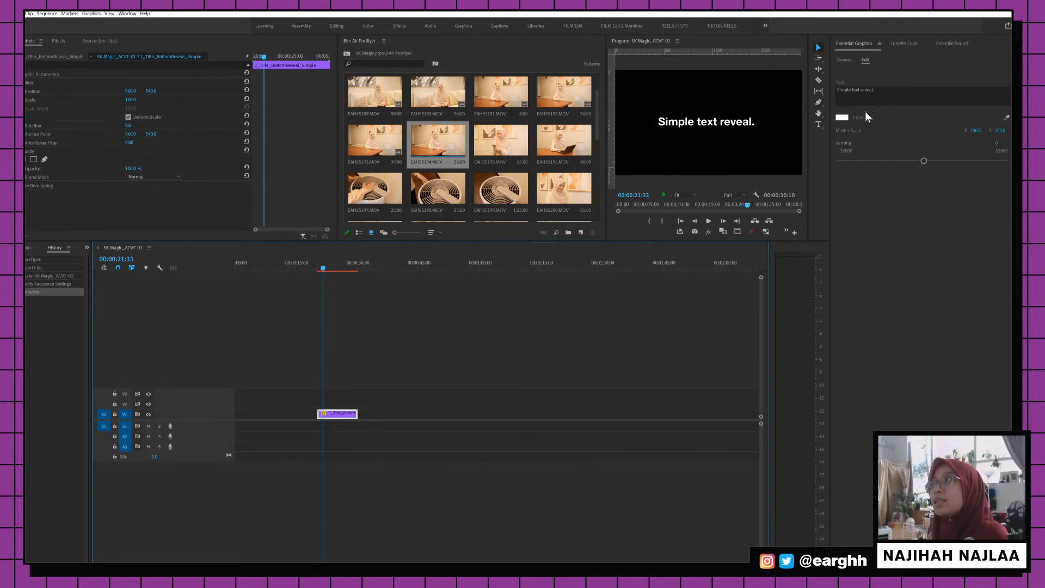
Replace the title text with AIR-TALK
triple_click(877, 87)
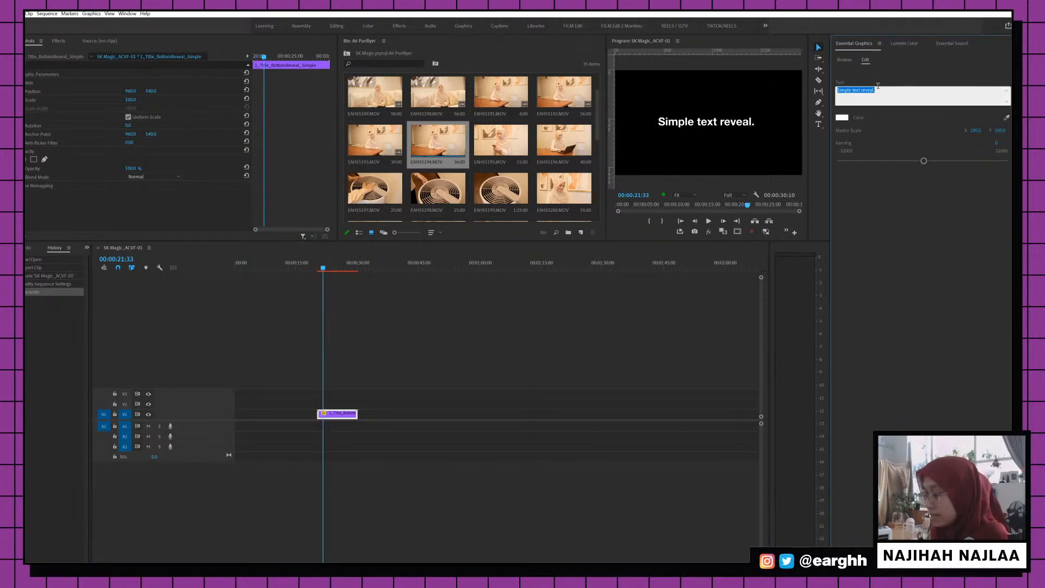
type("AIR-TALK")
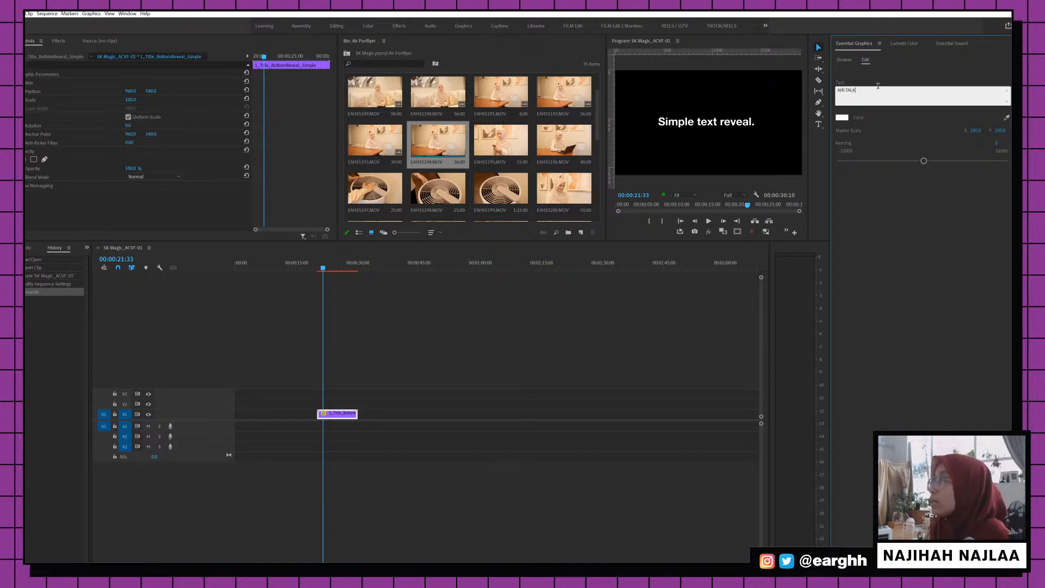
left_click(466, 381)
Colour the AIR-TALK title text dark green in the Color Picker
left_click(328, 414)
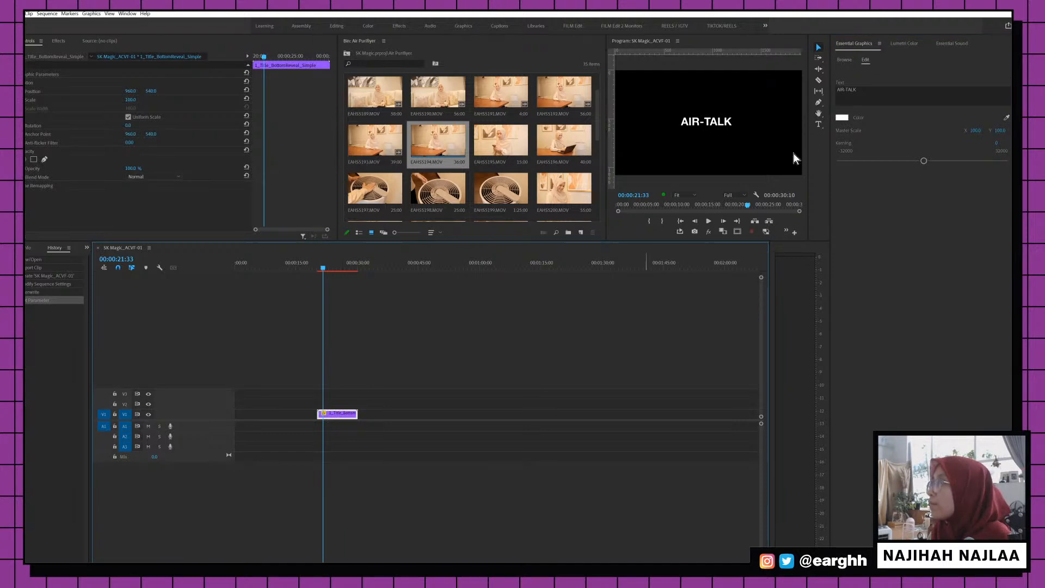
left_click(841, 119)
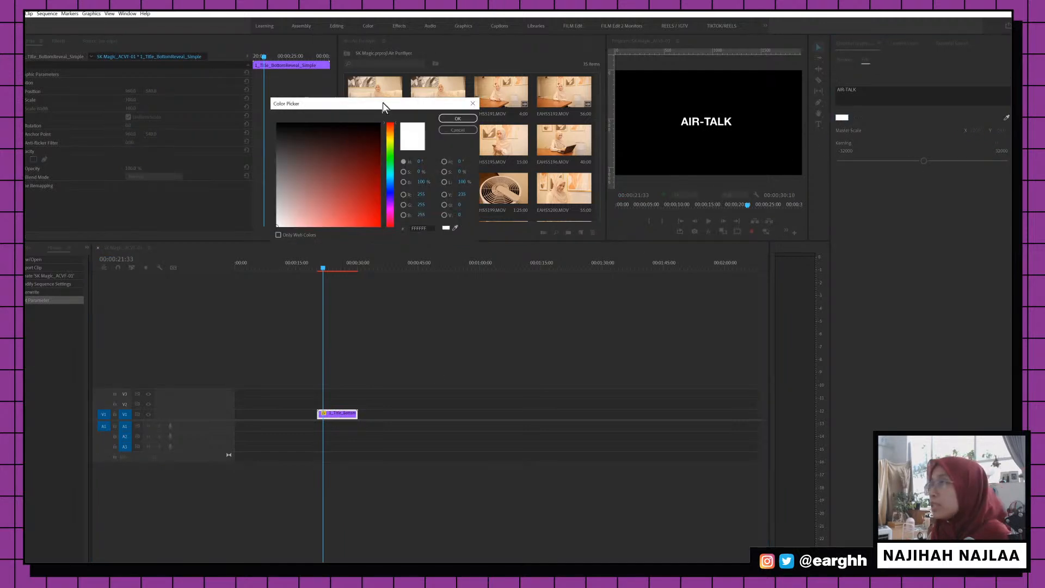
left_click(391, 158)
left_click(376, 172)
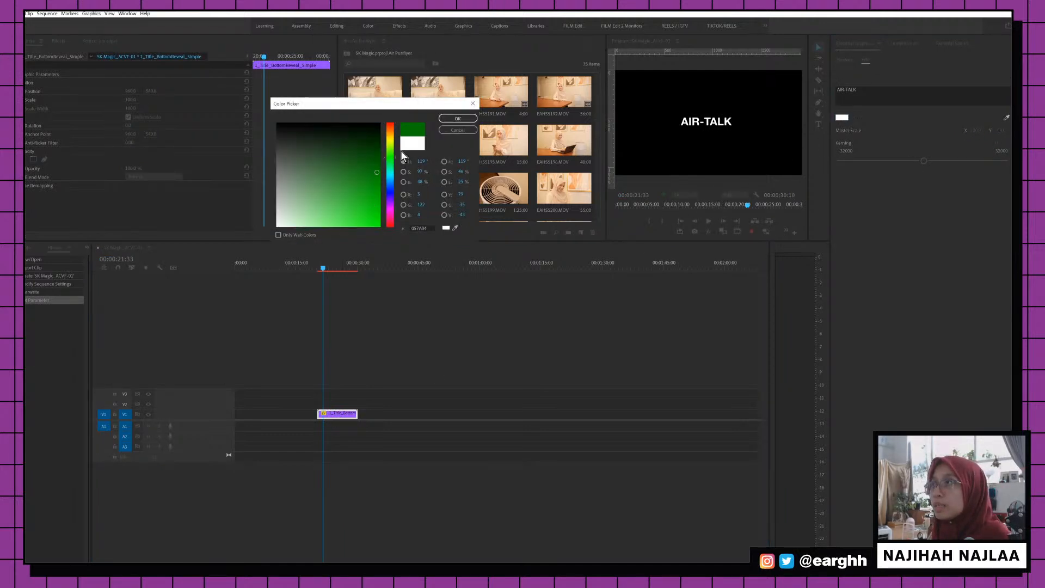
left_click_drag(373, 158, 378, 153)
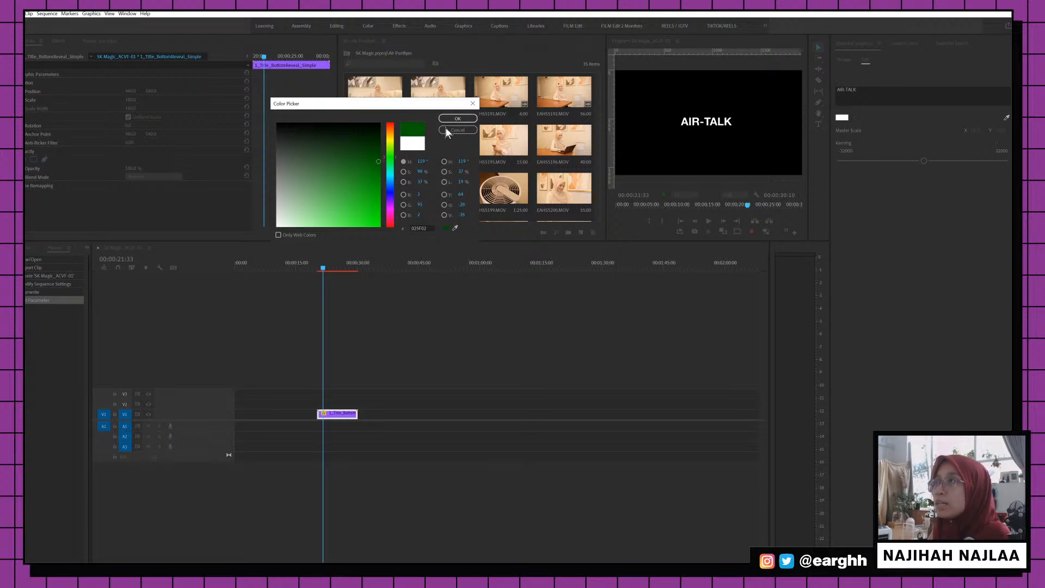
left_click(458, 118)
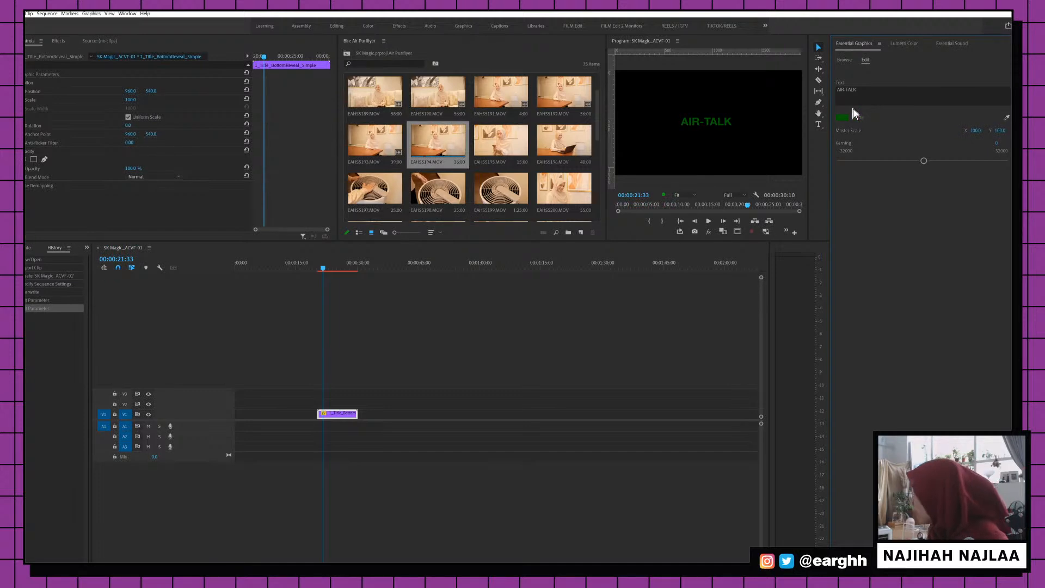
left_click(839, 117)
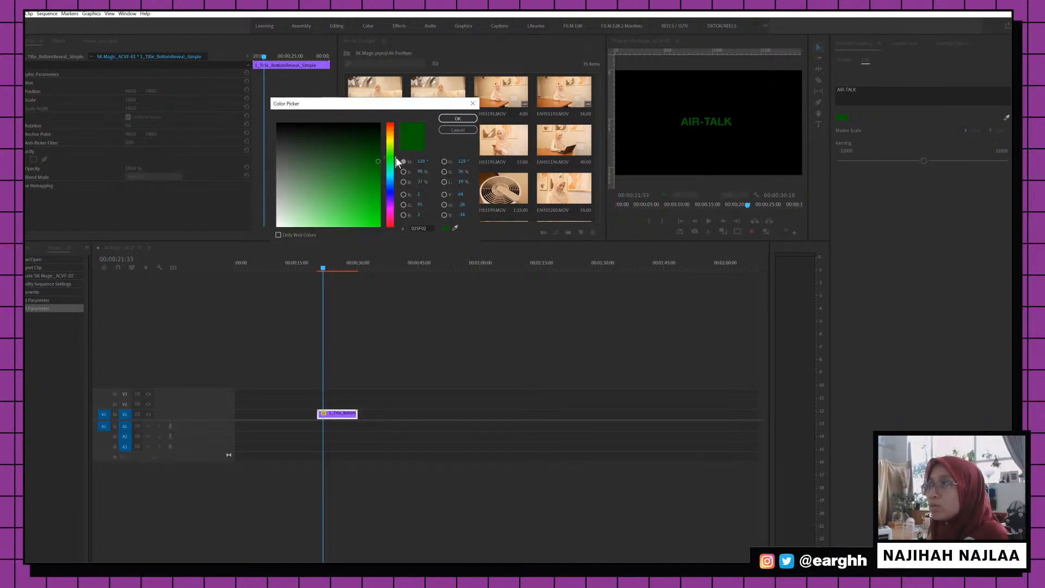
left_click(457, 118)
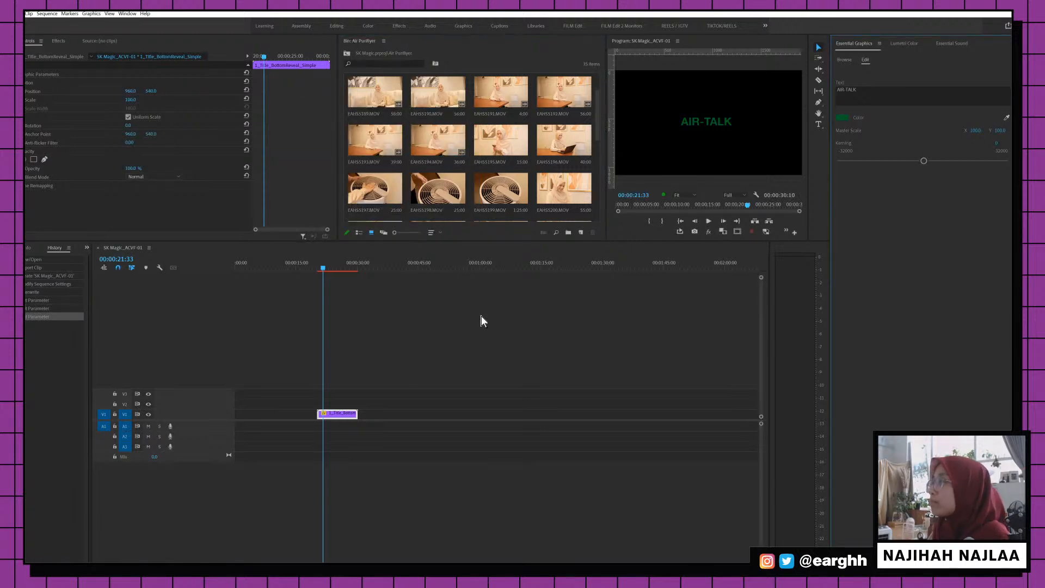
Duplicate the title onto V2 and retype the copy as WITH OUR FAVOURITE HEALTHCARE PROFESSIONALS
left_click_drag(352, 413, 340, 404)
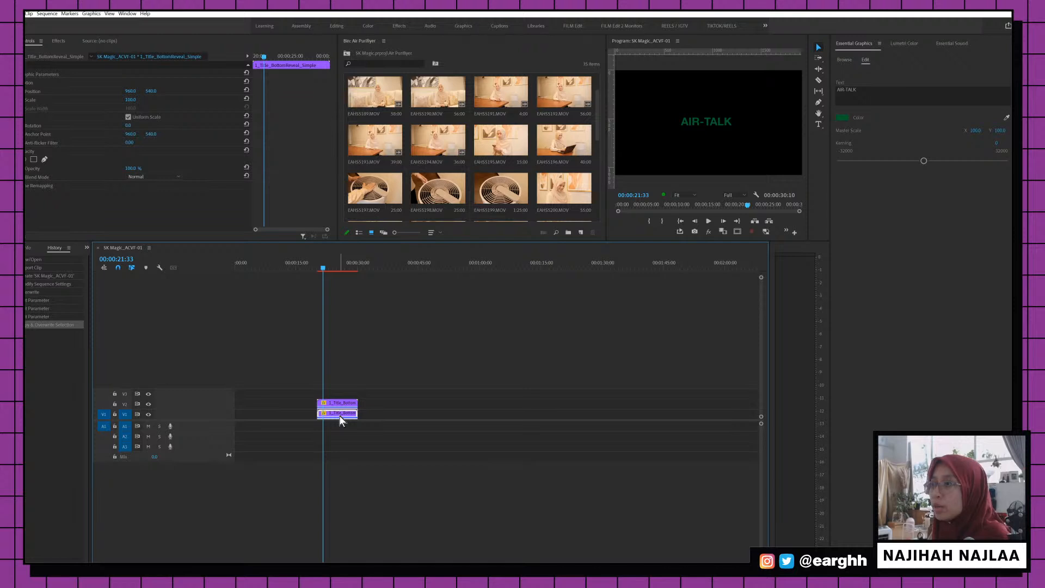
left_click(859, 89)
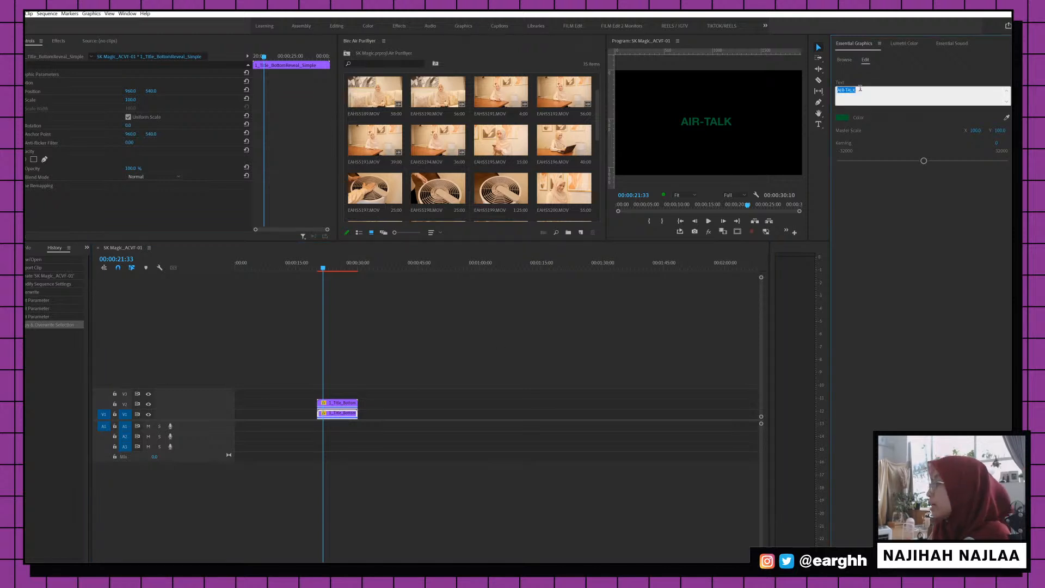
type("WITH")
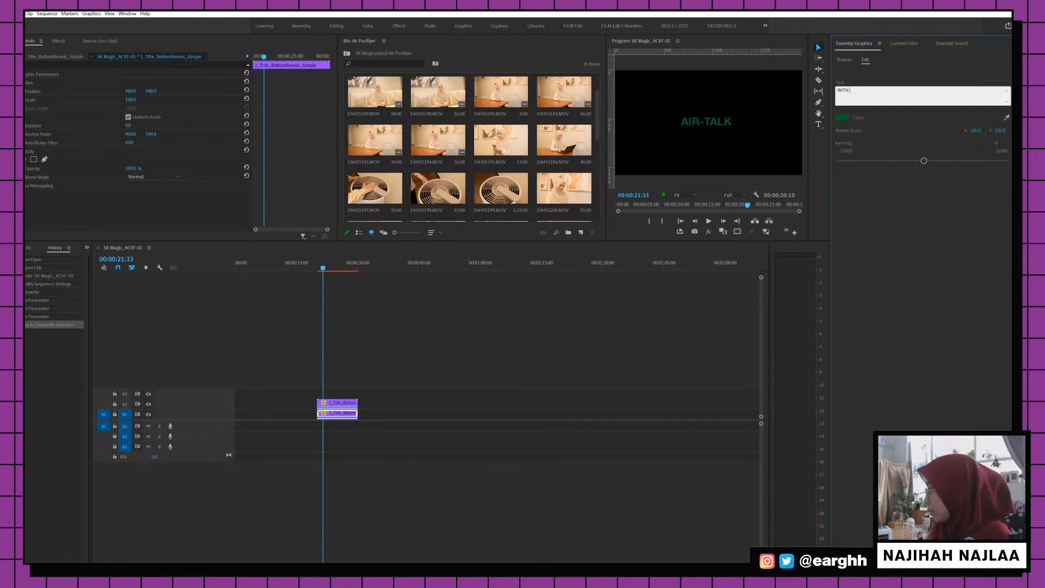
type(" OUR FAVOU")
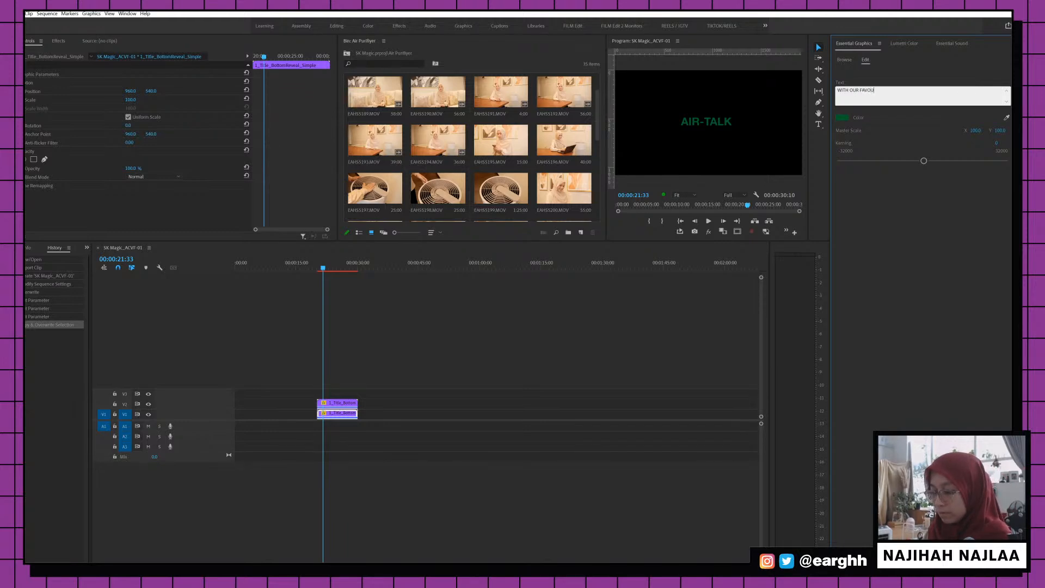
type("RITE ")
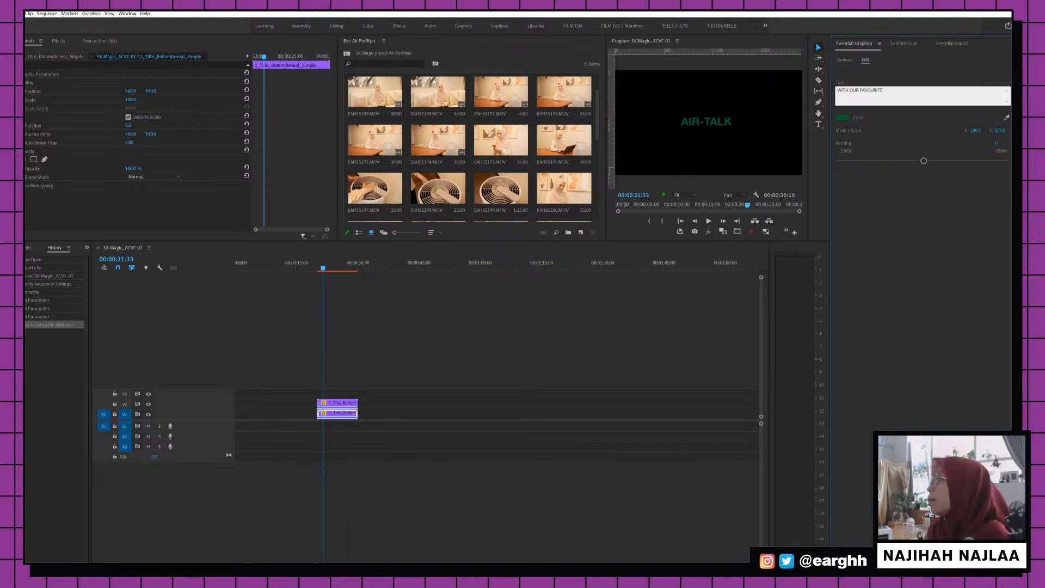
type("HEALT")
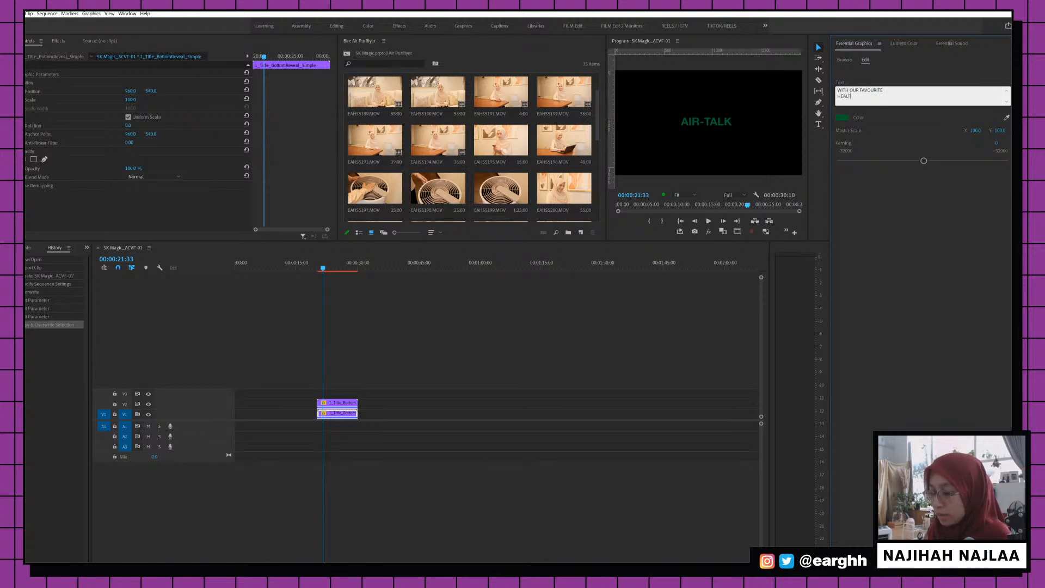
type("HCA")
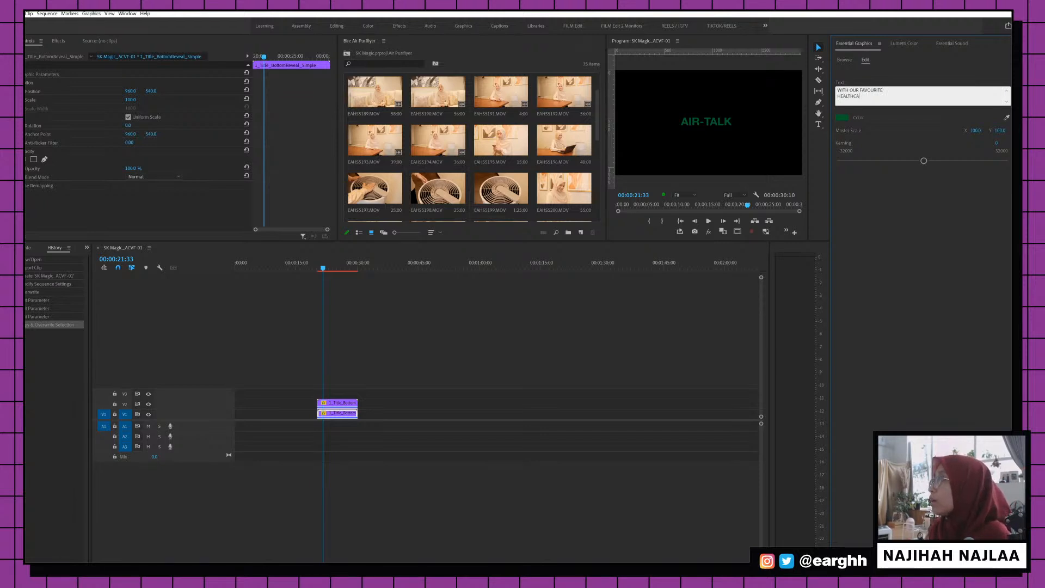
type("RE")
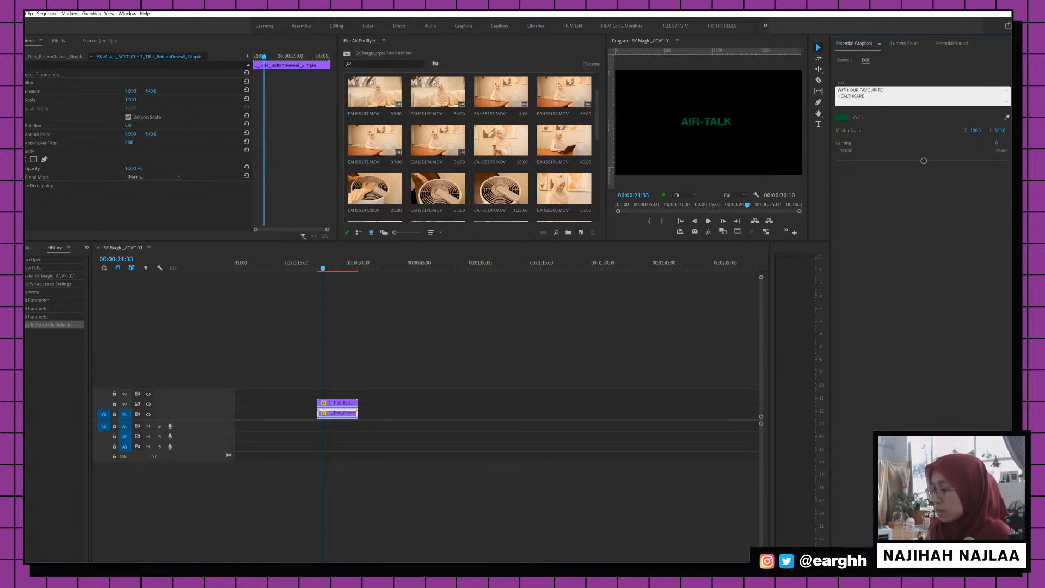
type(" PROFE")
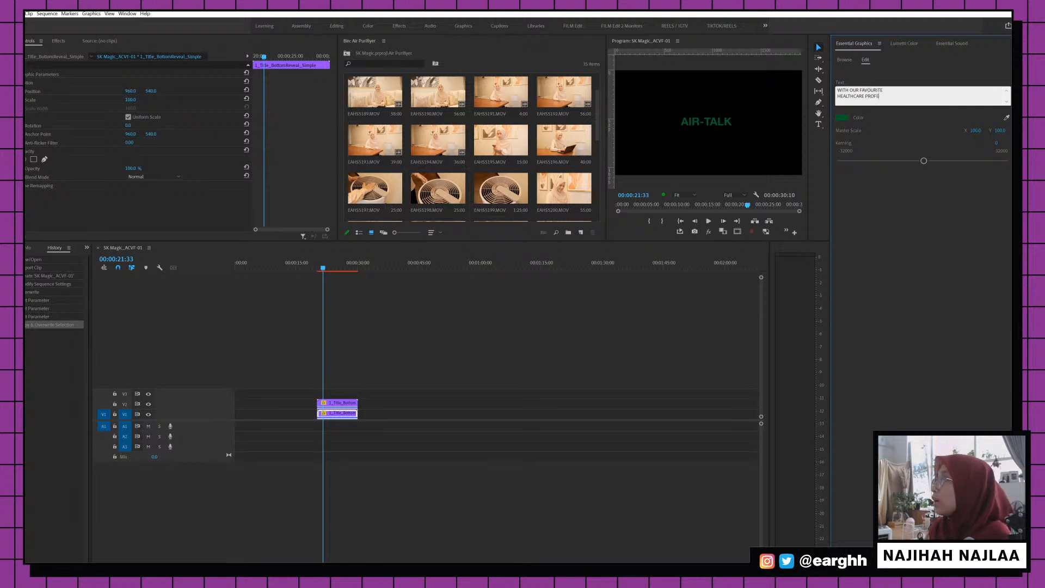
type("SSIONALS")
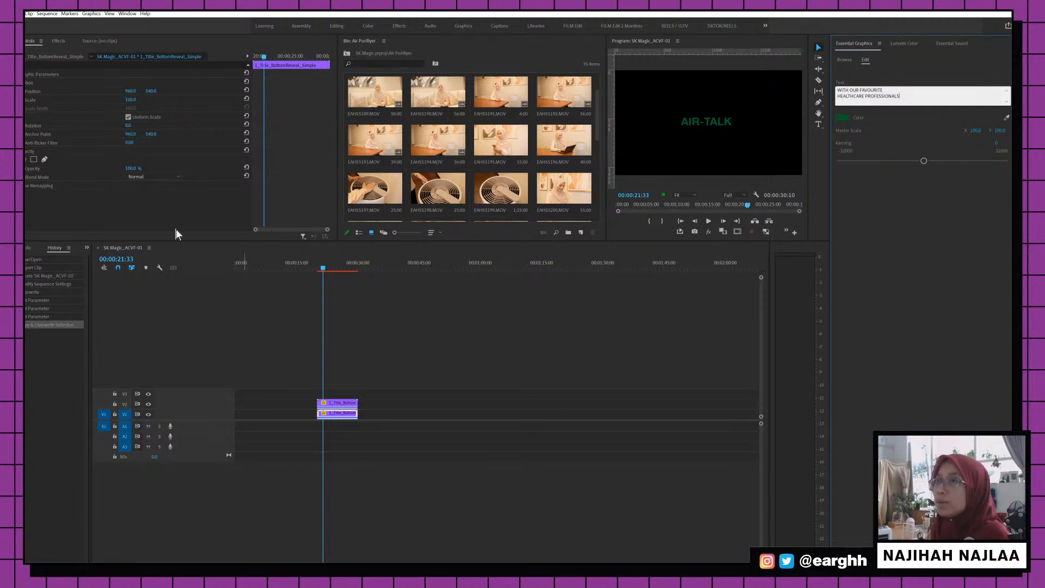
left_click(348, 409)
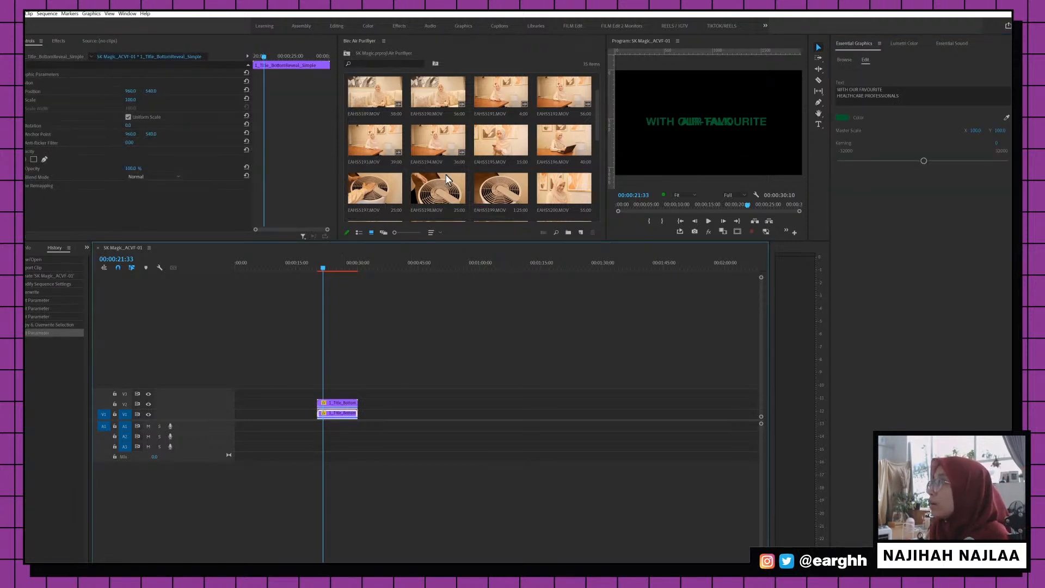
Adjust both titles' Position Y with safe margins shown, stacking AIR-TALK above WITH OUR FAVOURITE
left_click_drag(151, 91, 108, 93)
left_click(336, 403)
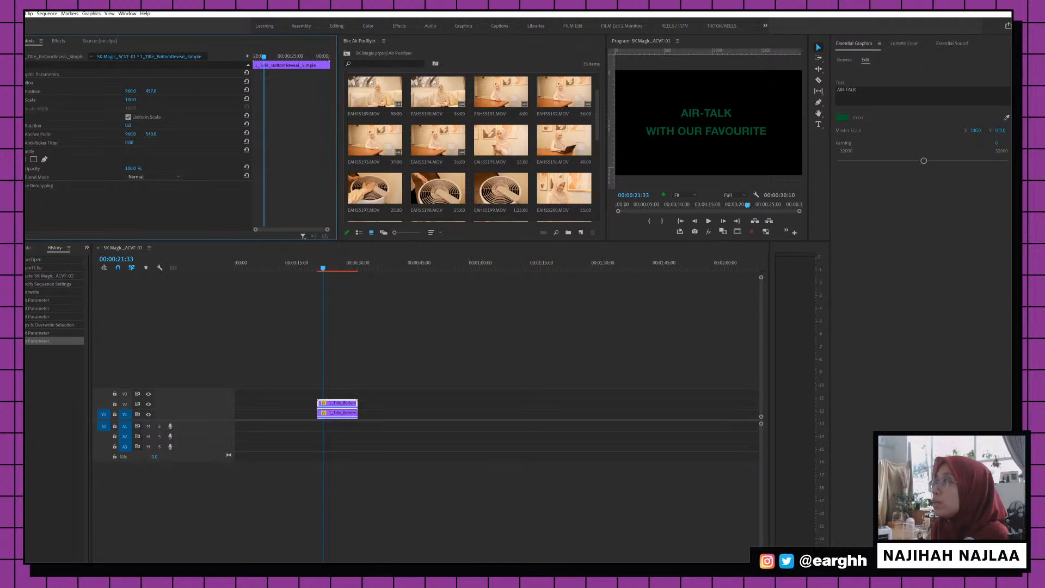
left_click(737, 233)
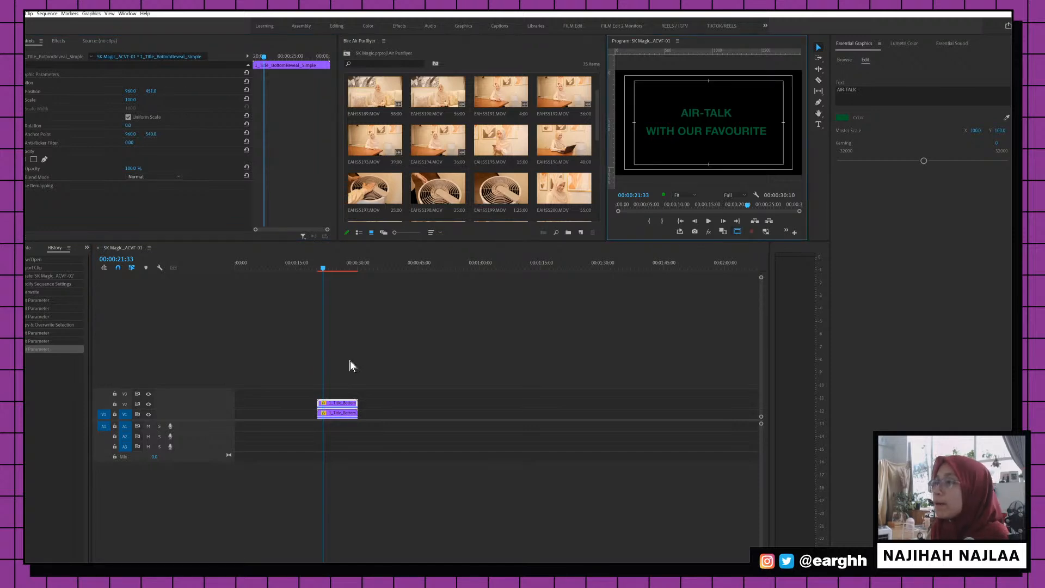
left_click(342, 413)
left_click_drag(152, 91, 159, 91)
left_click(340, 404)
left_click(348, 412)
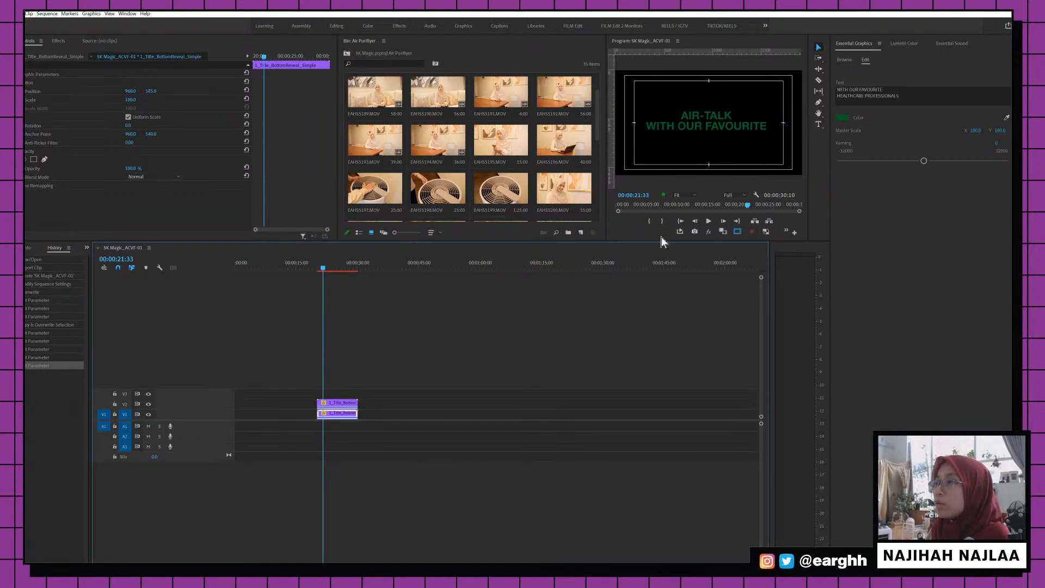
left_click(841, 117)
Set the WITH OUR FAVOURITE text colour to white (FFFFFF)
left_click_drag(321, 188, 278, 224)
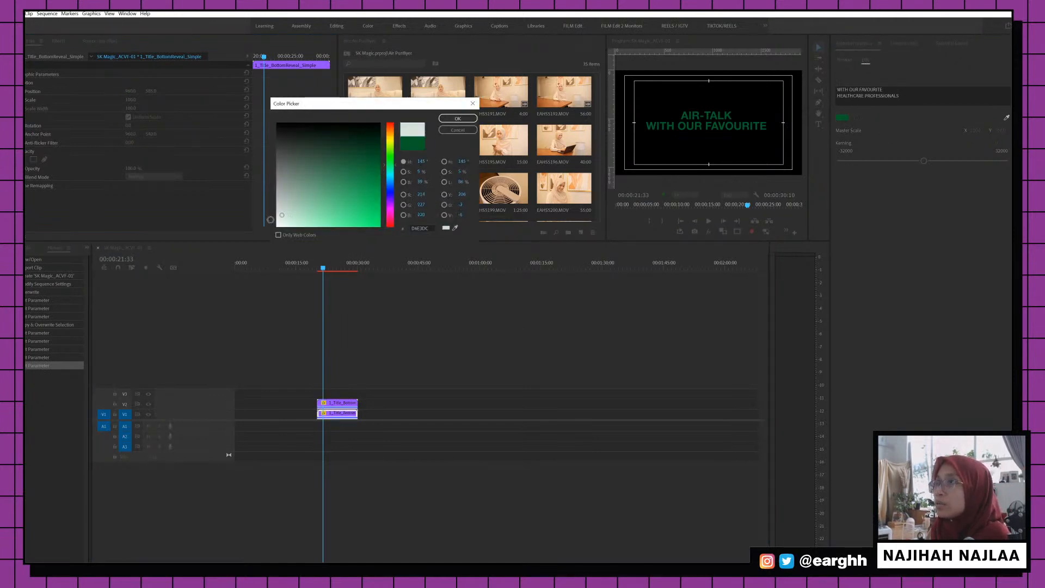
left_click(447, 118)
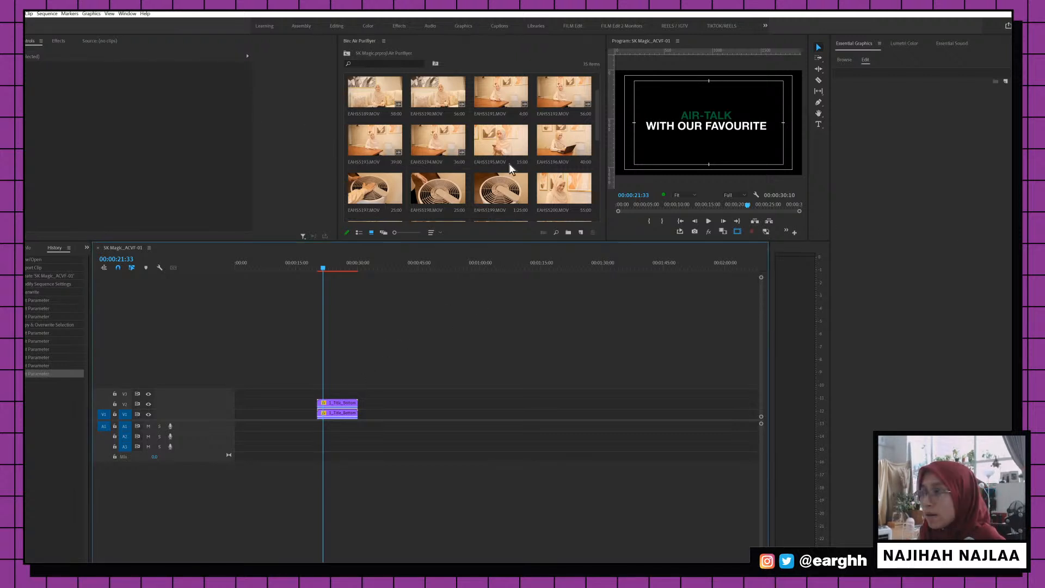
Preview the titles, then trim both stacked title clips shorter from their ends
left_click(318, 266)
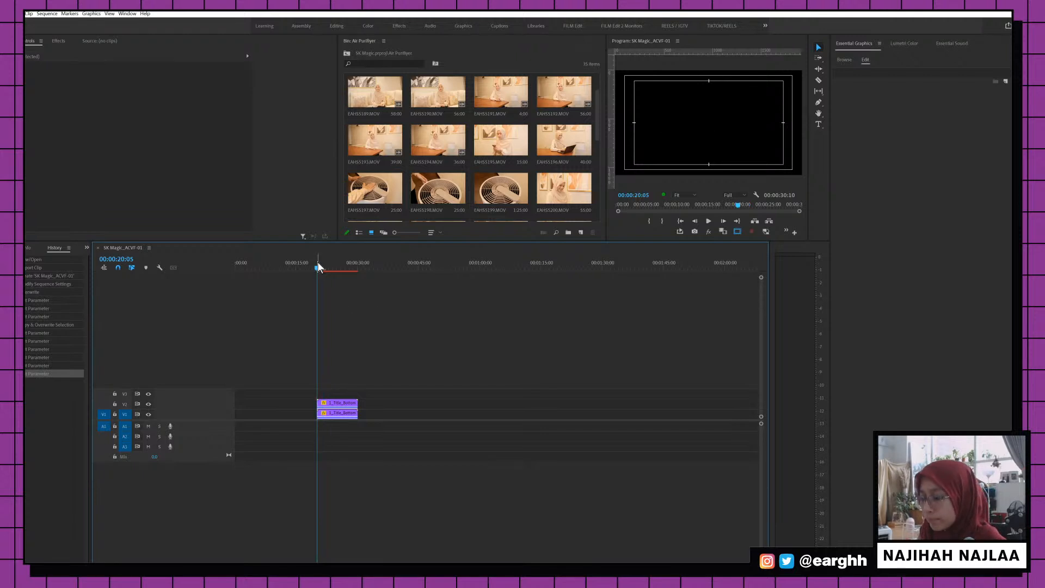
key("space")
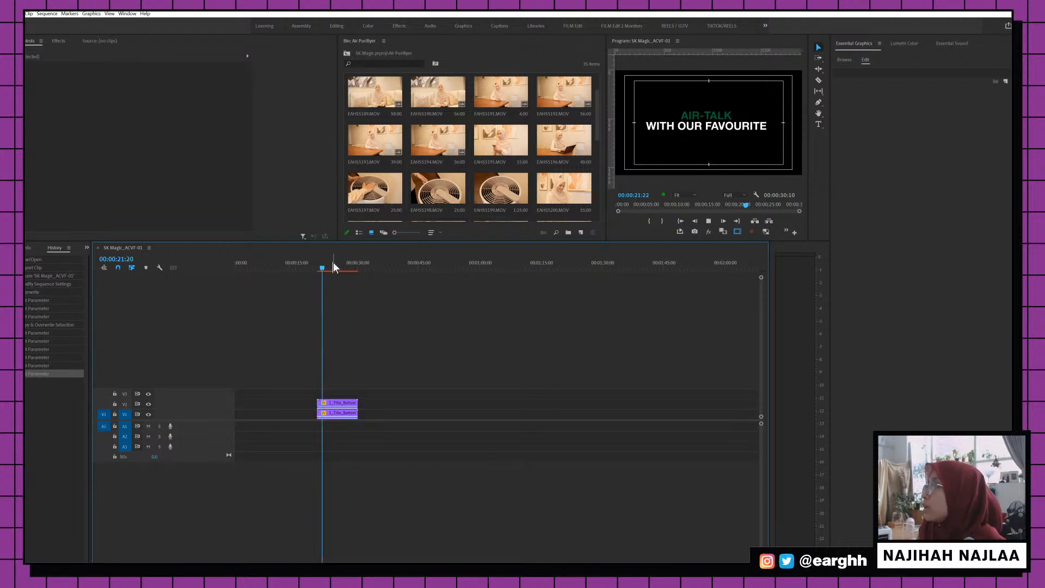
left_click(342, 264)
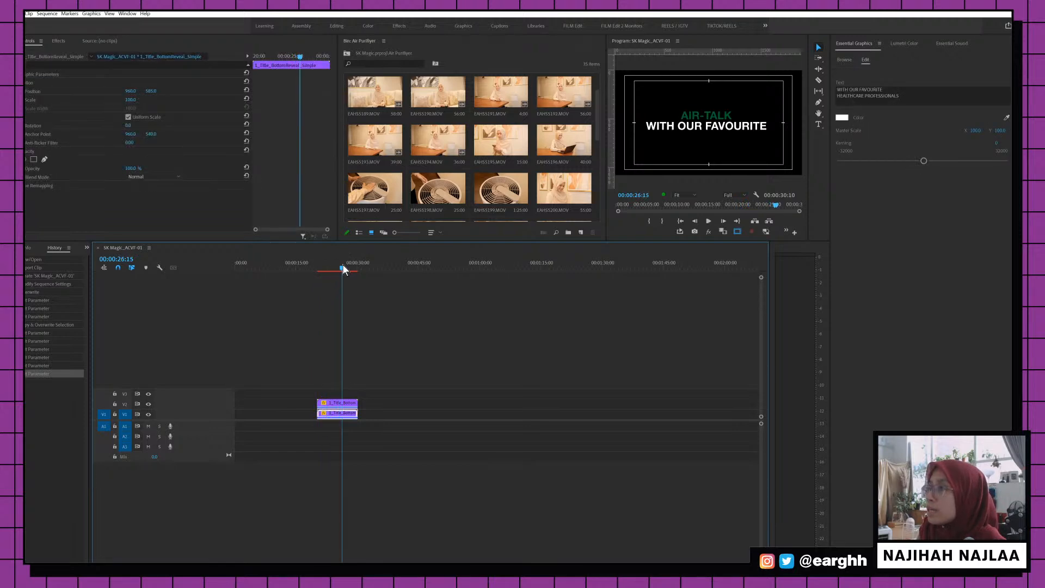
key("=")
left_click_drag(508, 361, 401, 442)
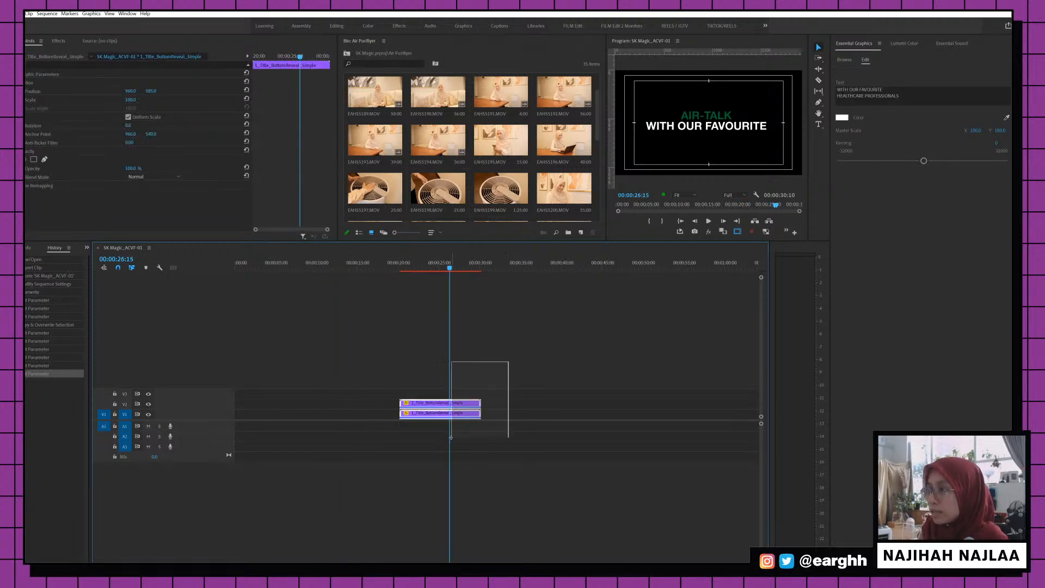
key("b")
left_click_drag(480, 406, 439, 406)
Squeeze both title clips to about three seconds and preview the title section
left_click(406, 265)
key("space")
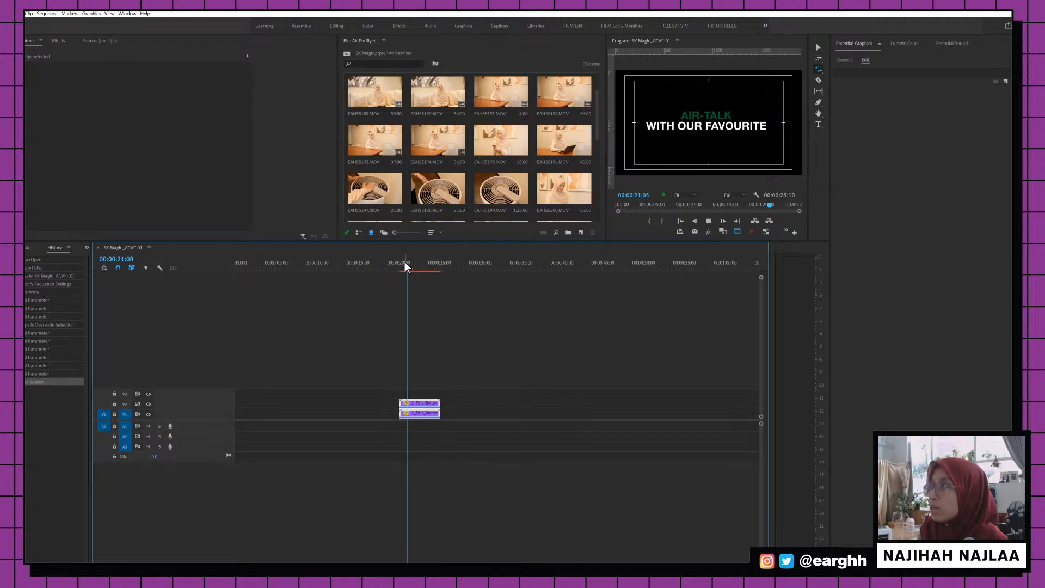
key("space")
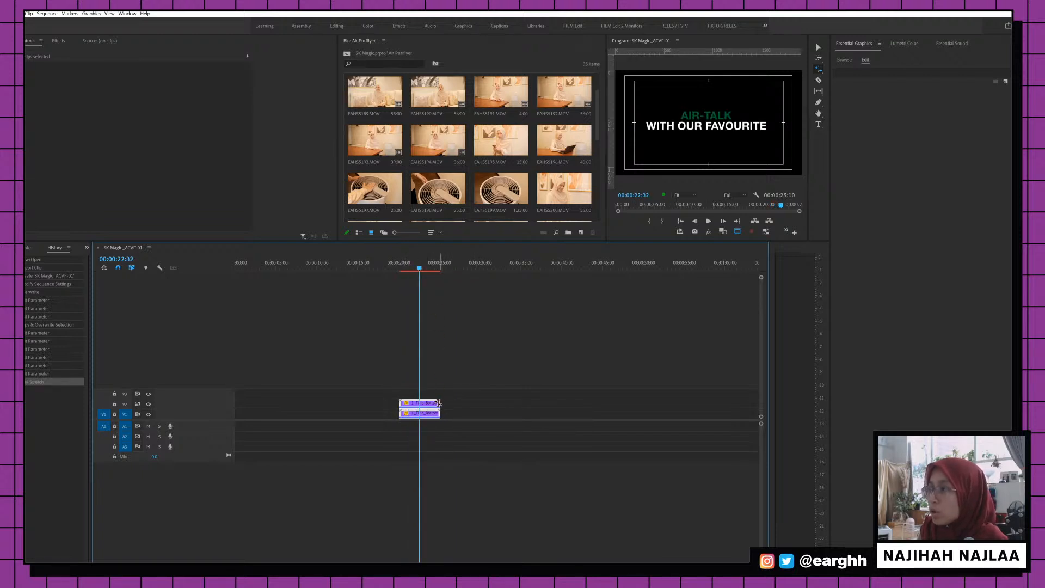
left_click_drag(439, 406, 421, 405)
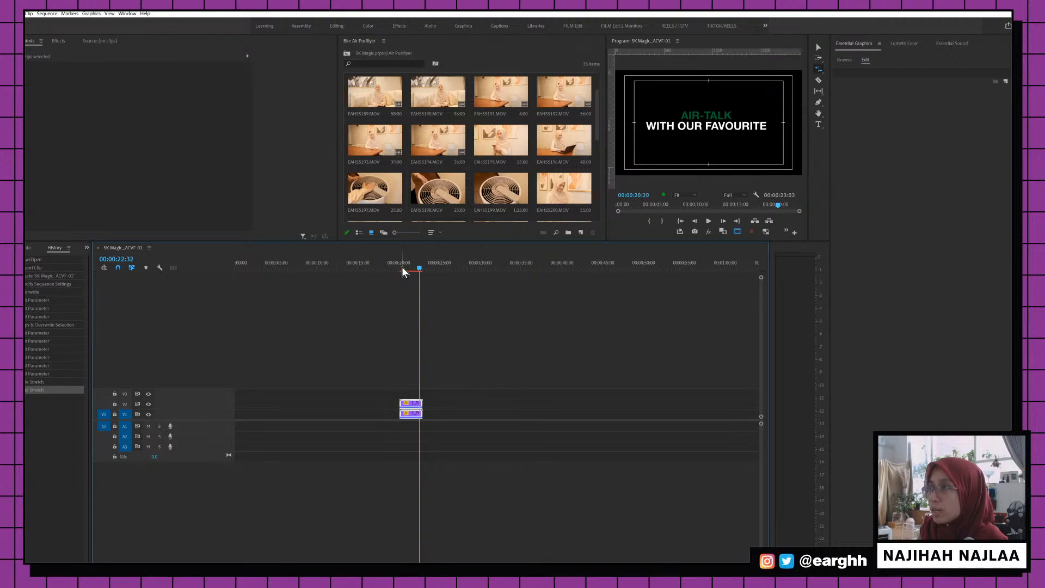
left_click(400, 266)
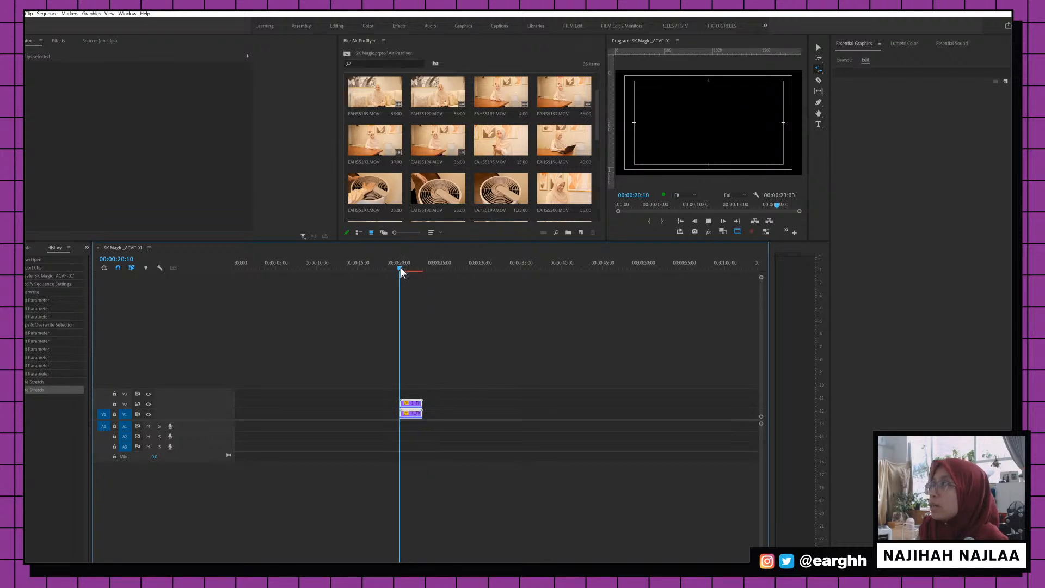
key("space")
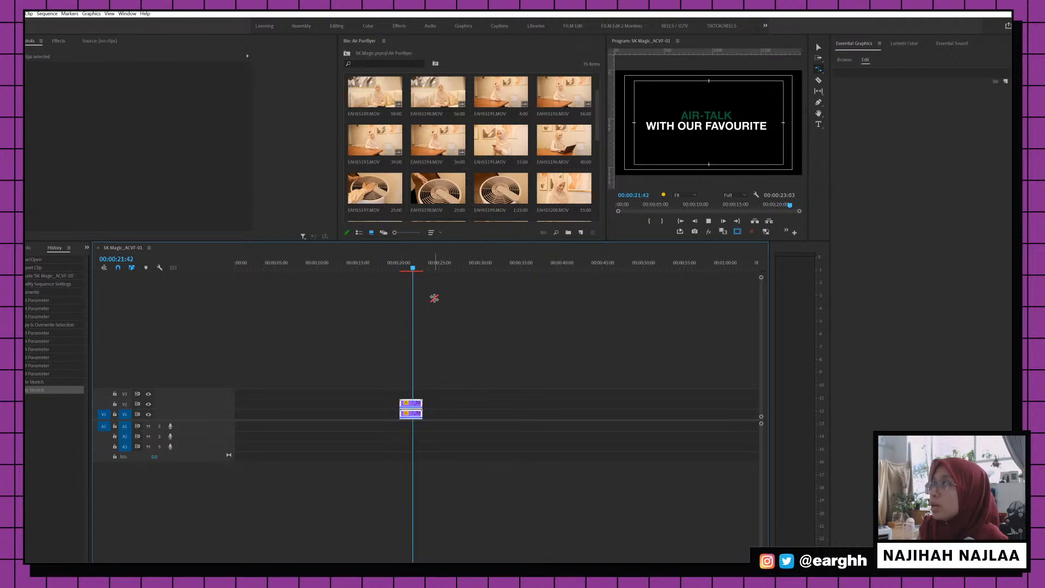
key("space")
key("v")
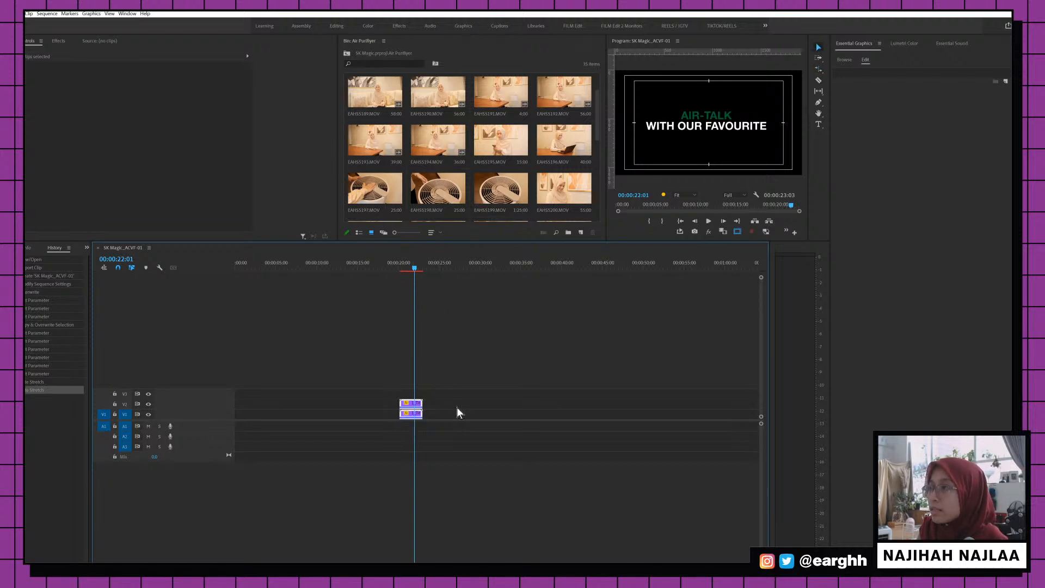
left_click(417, 413)
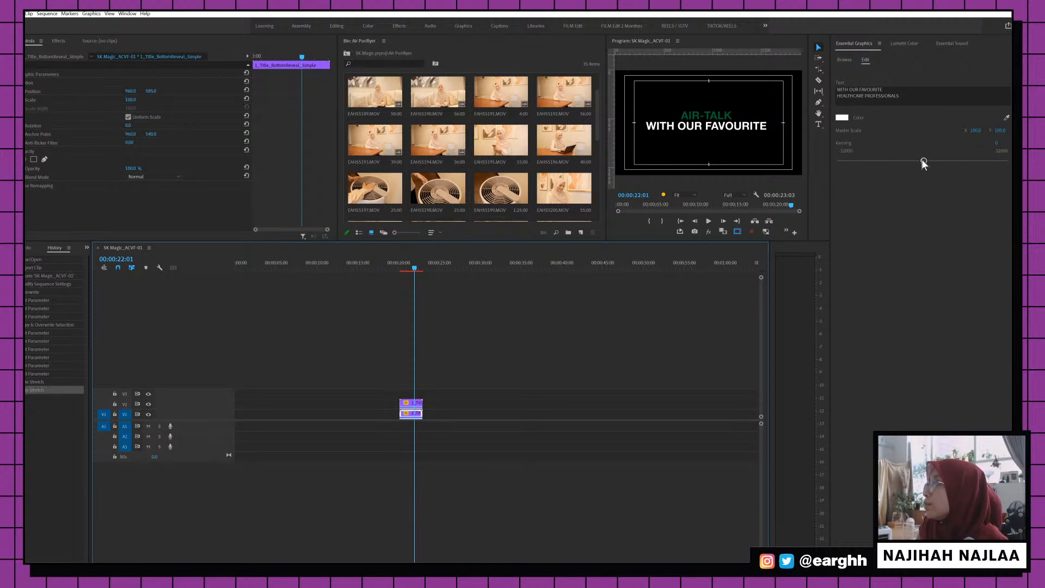
Set the title's Master Scale to 82 and select the HEALTHCARE PROFESSIONALS text
left_click_drag(922, 160, 974, 130)
key("ctrl+z")
left_click(838, 97)
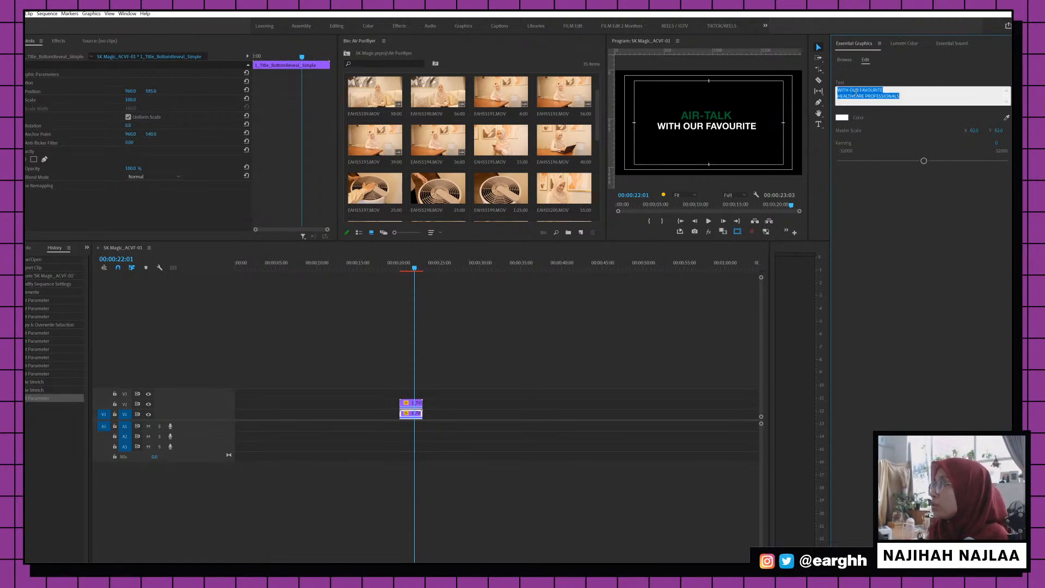
left_click(838, 96)
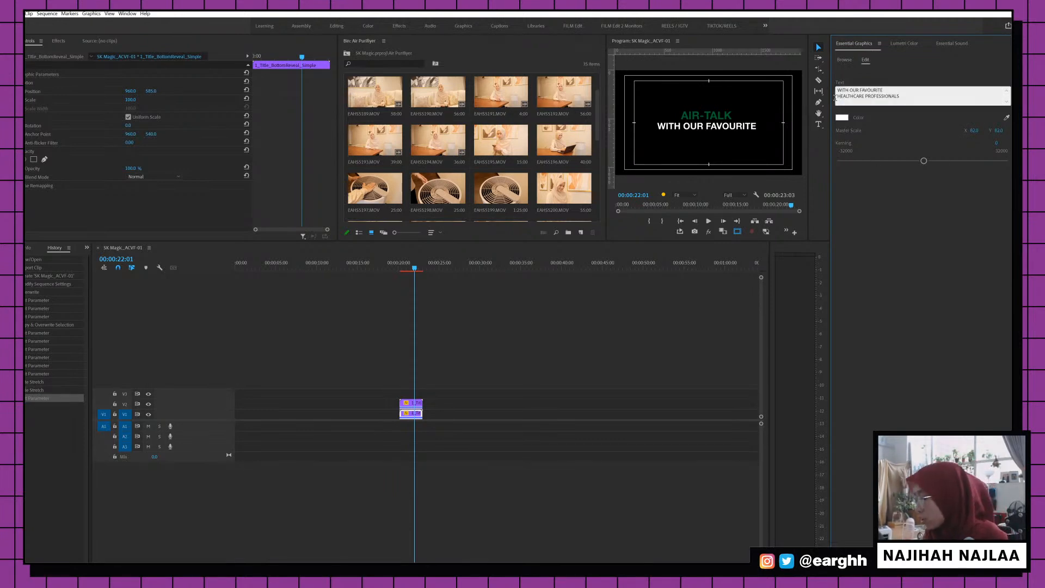
key("BackSpace")
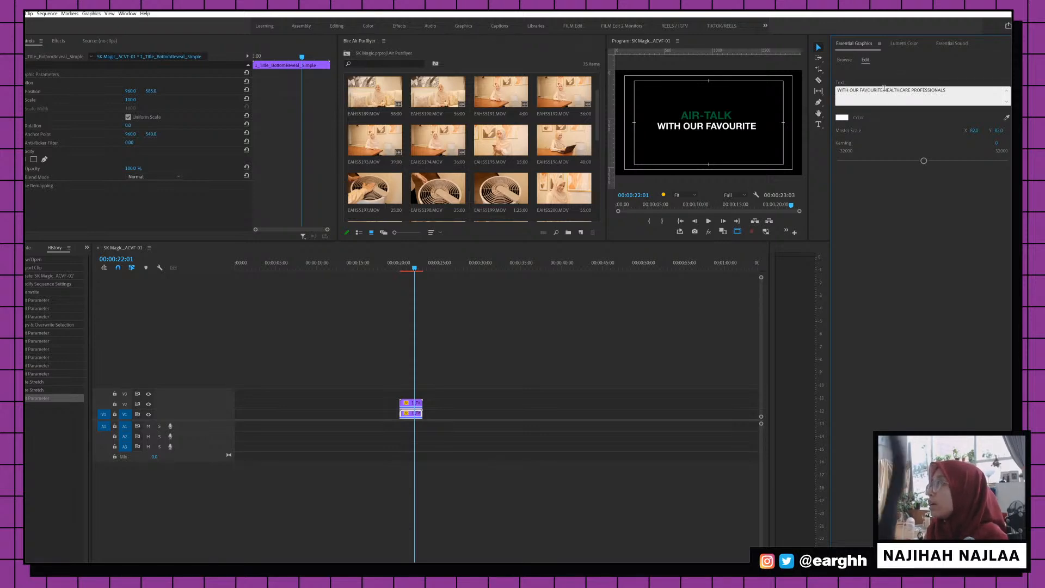
key("shift+End")
key("ctrl+c")
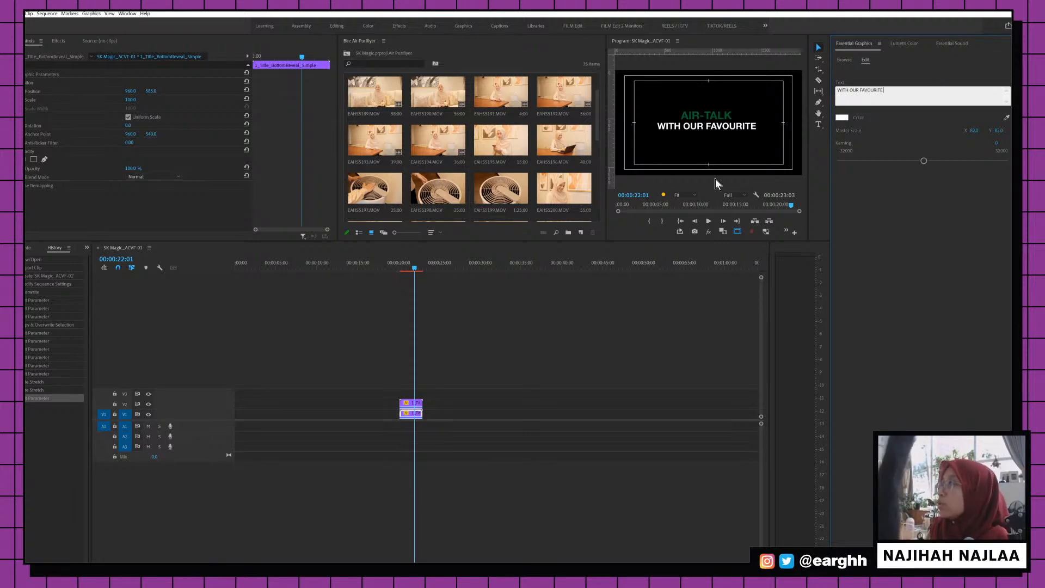
Add a title copy on a new bottom track reading HEALTHCARE PROFESSIONALS, positioned below the others
left_click(570, 339)
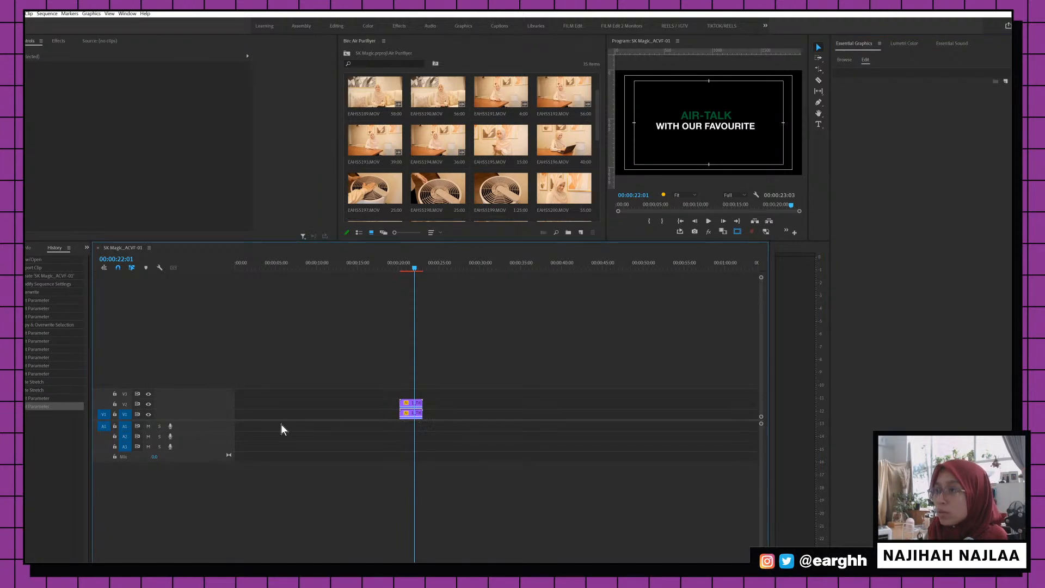
left_click_drag(436, 378, 412, 415)
left_click(442, 380)
left_click(417, 405)
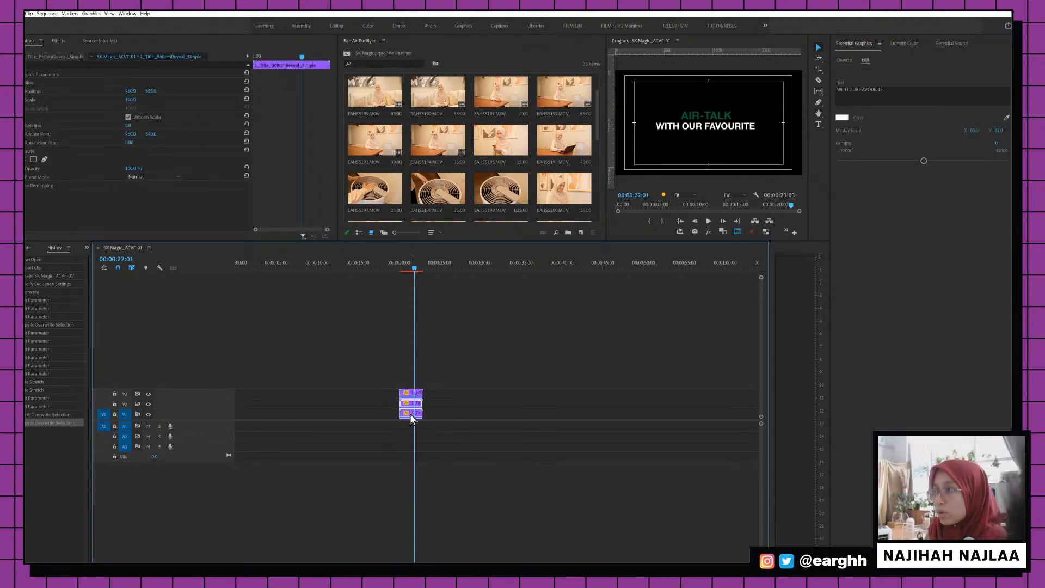
left_click(913, 101)
key("ctrl+a")
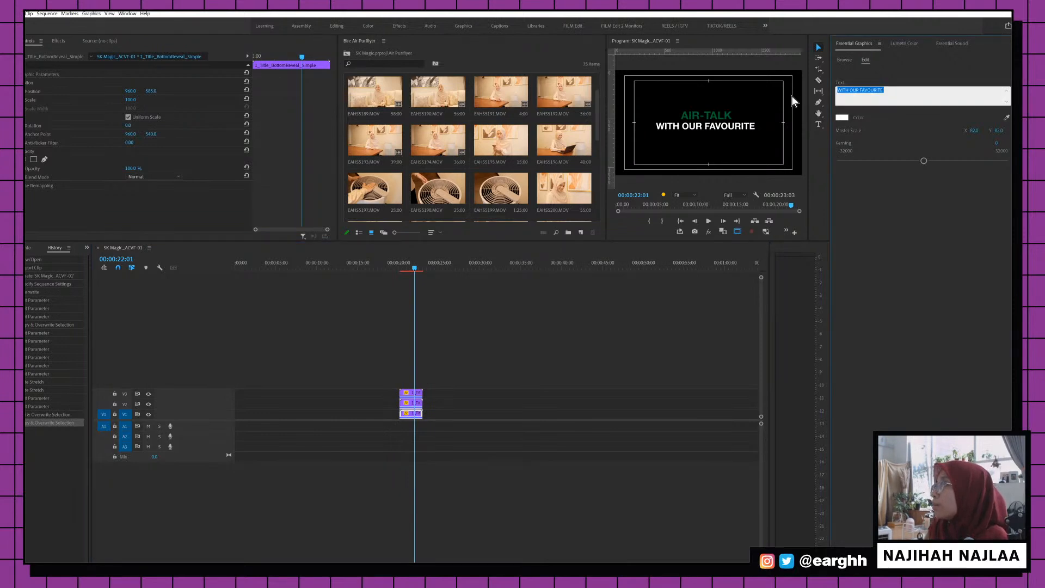
key("ctrl+v")
left_click_drag(148, 91, 224, 90)
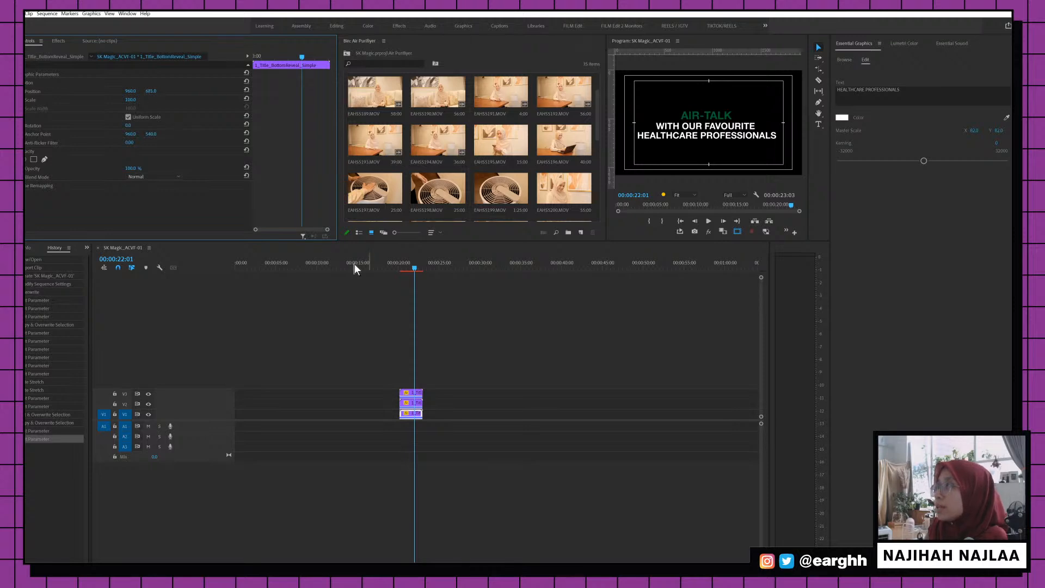
left_click_drag(441, 372, 419, 397)
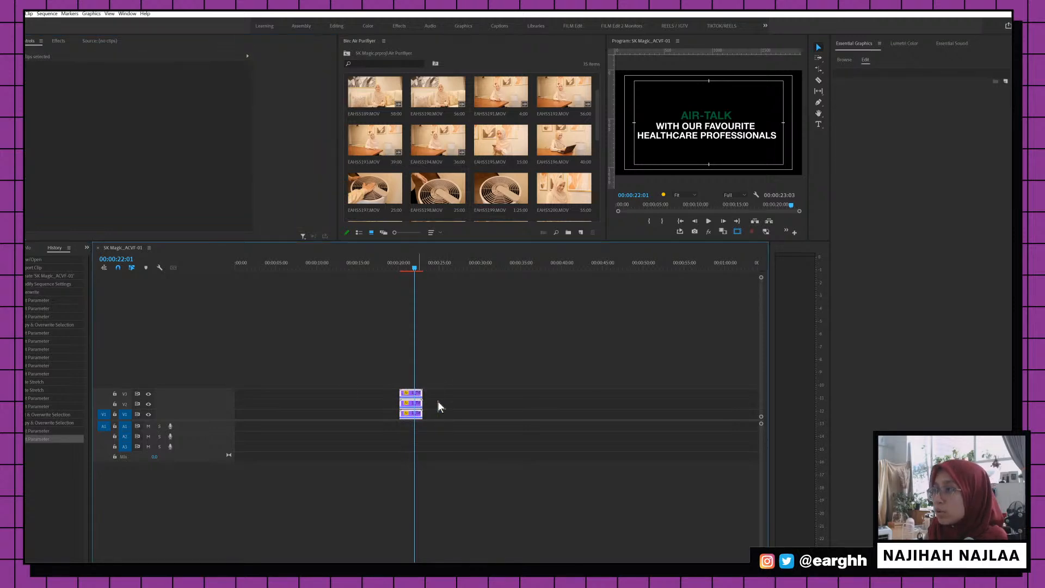
Nest the three title clips as Nested Sequence 01 and nudge its Position Y upward
right_click(419, 397)
left_click(437, 221)
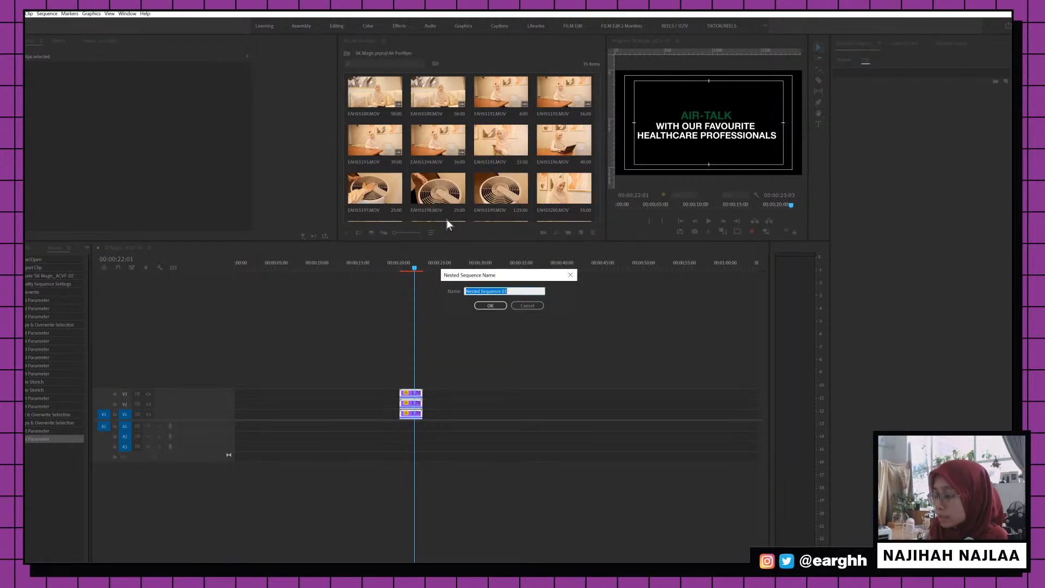
key("Return")
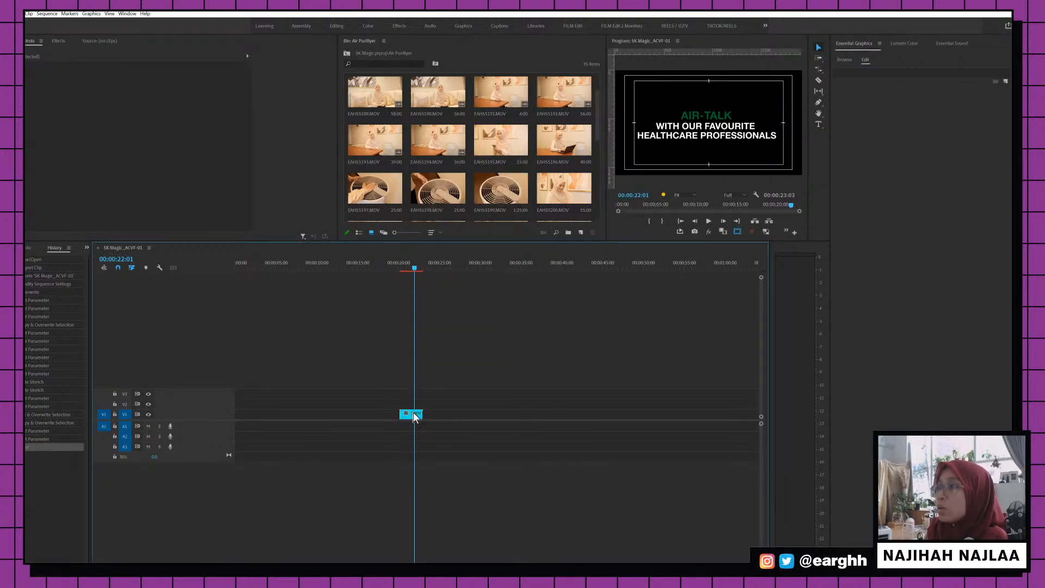
mouse_move(151, 82)
left_mouse_down()
mouse_move(126, 82)
mouse_move(140, 82)
left_mouse_up()
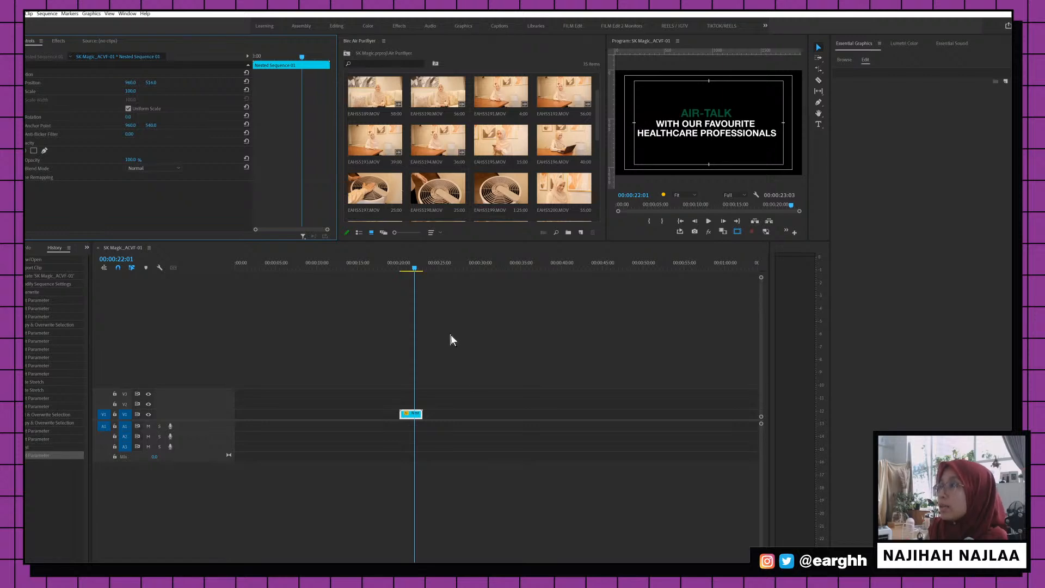
left_click(397, 290)
left_click(402, 265)
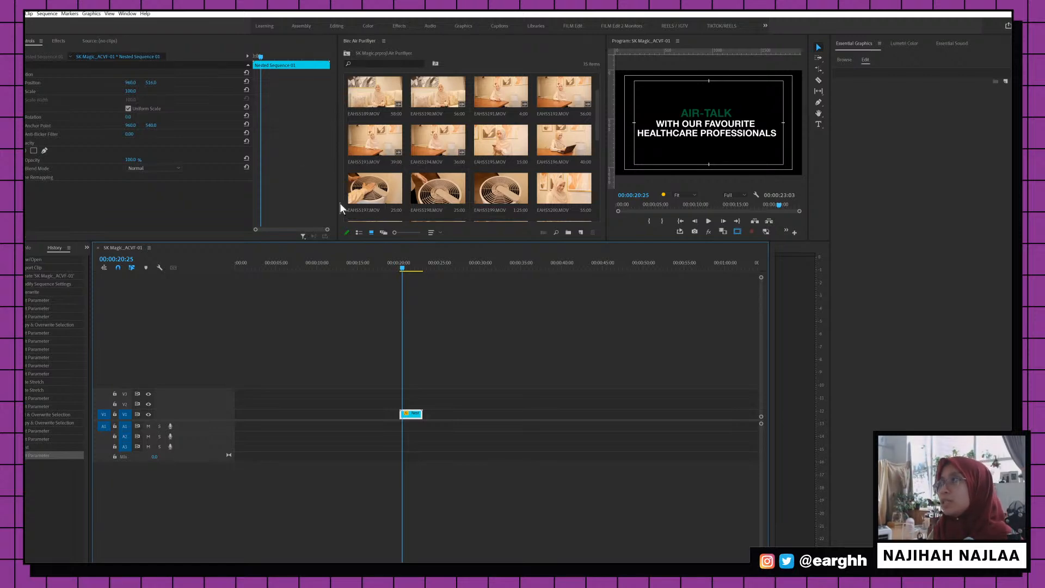
Set an In point on EAHS5192.MOV and drop it onto V1 right after the nested title
left_click(418, 313)
left_click(412, 414)
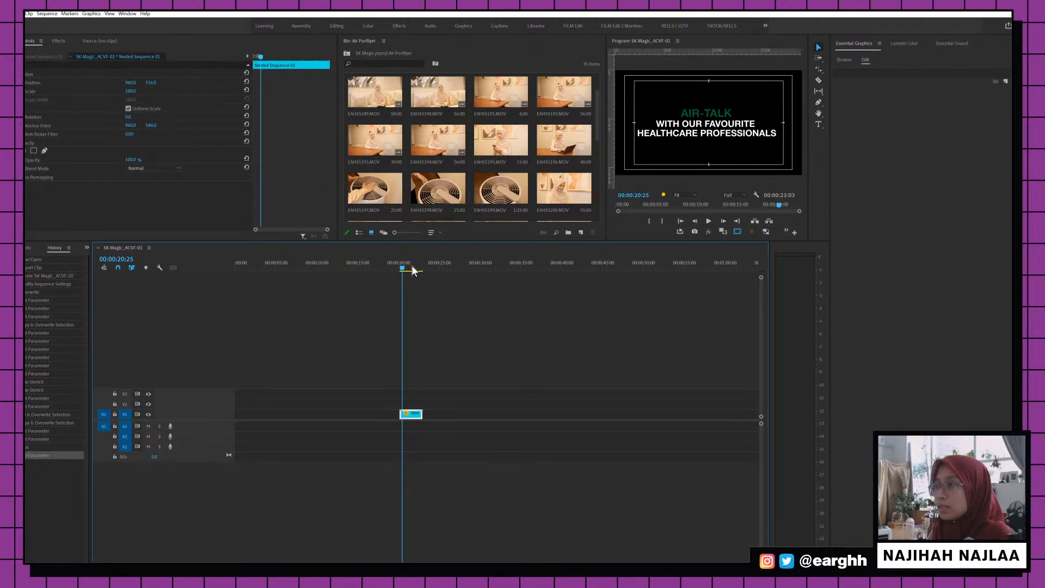
left_click(410, 264)
scroll(478, 174, "up", 1)
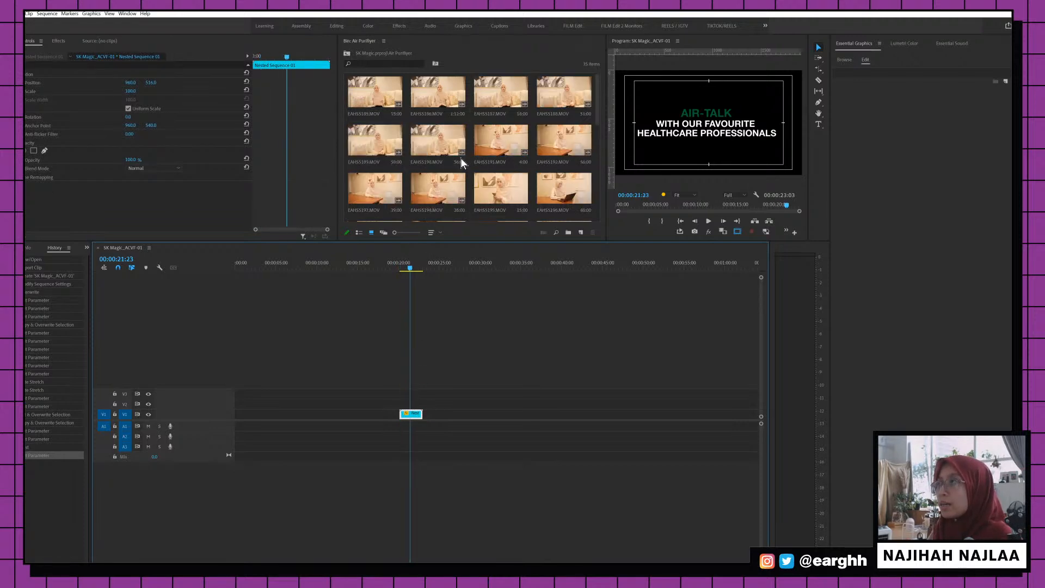
left_click(405, 268)
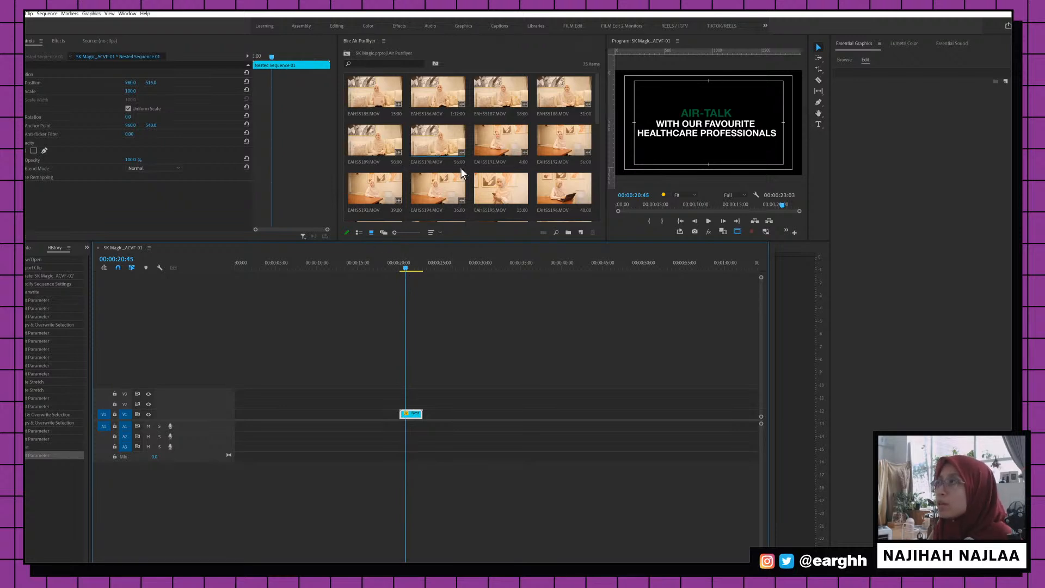
left_click(423, 193)
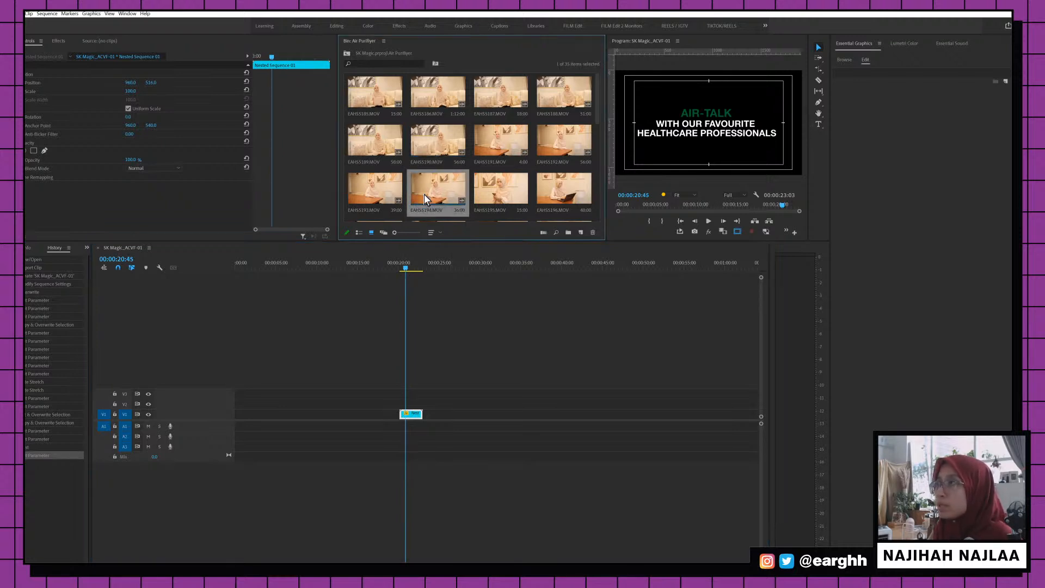
double_click(554, 147)
key("space")
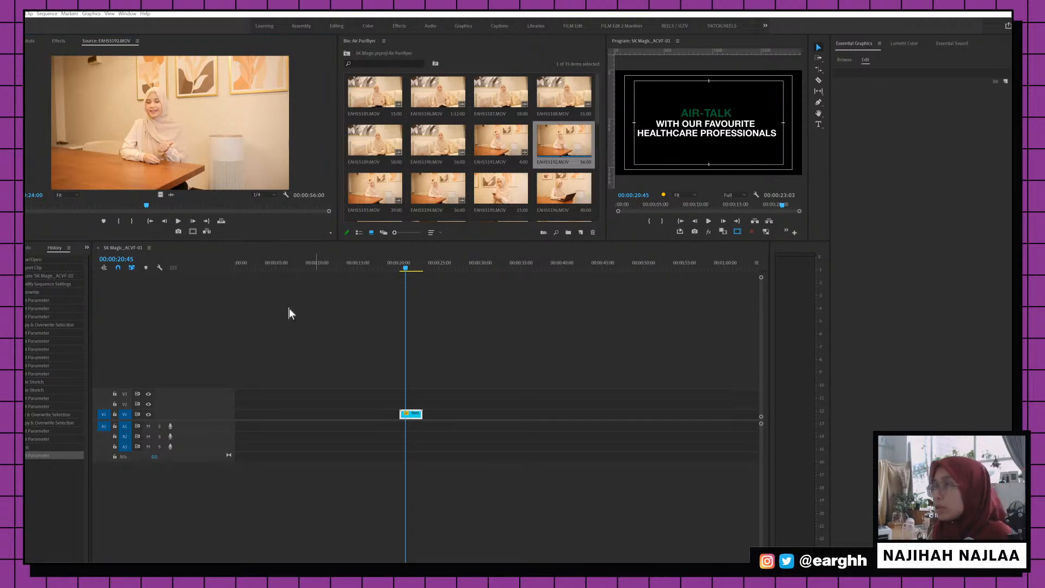
left_click_drag(145, 207, 33, 210)
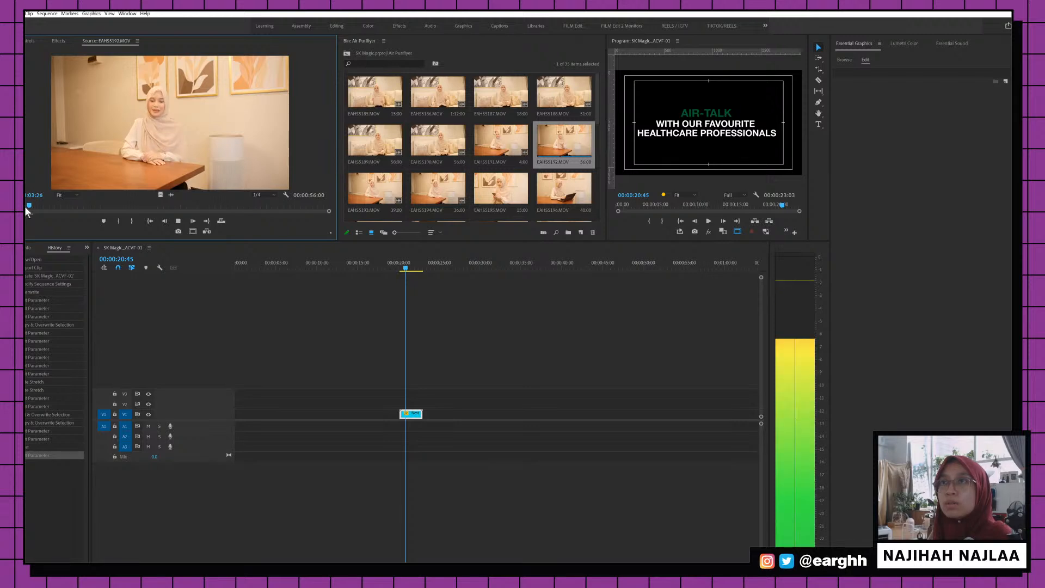
key("i")
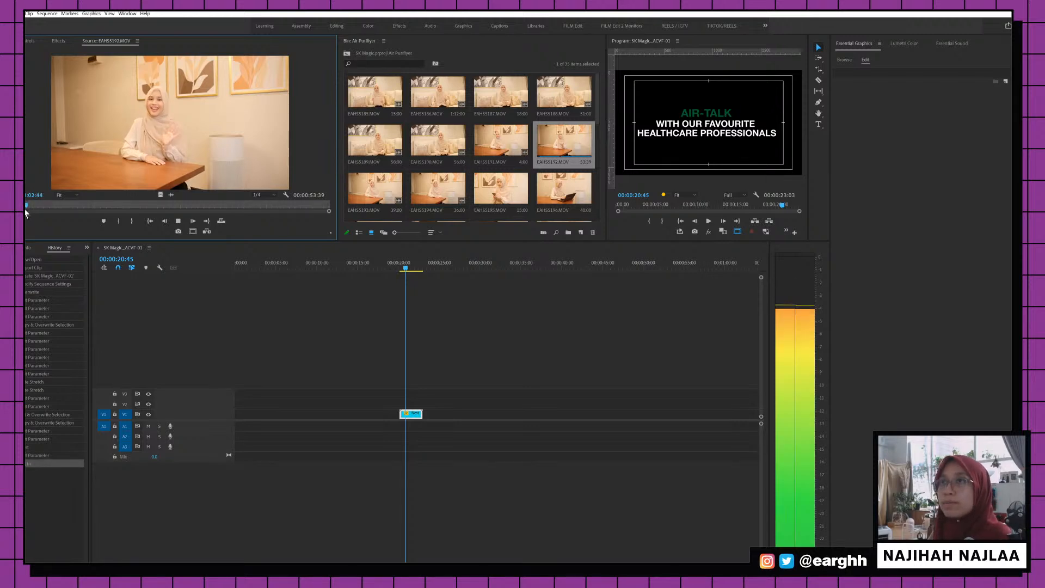
key("space")
left_click_drag(173, 132, 427, 429)
Scale the interview clip up to 124 and play it back to check the zoom
left_click(418, 263)
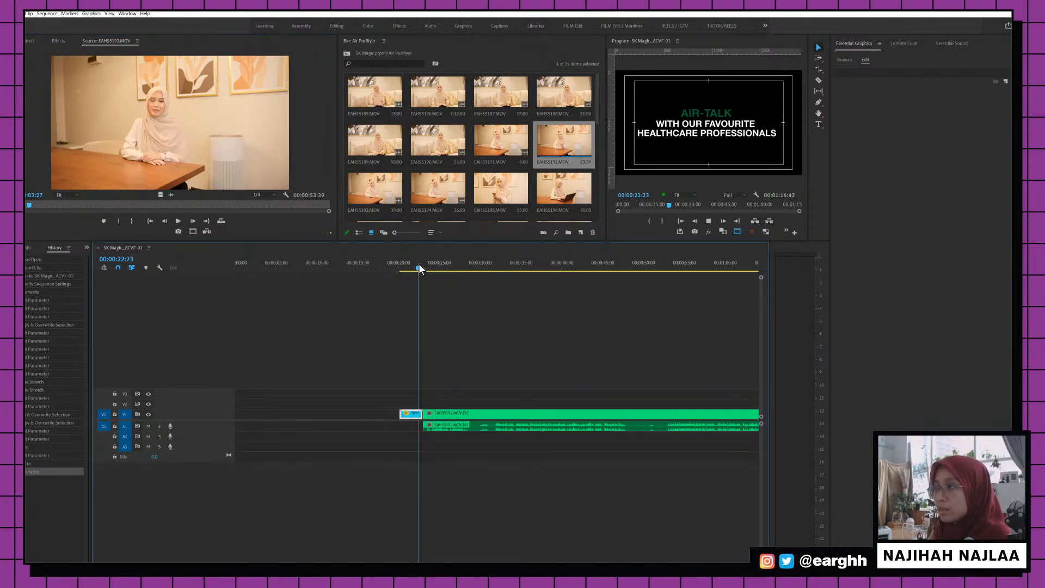
key("space")
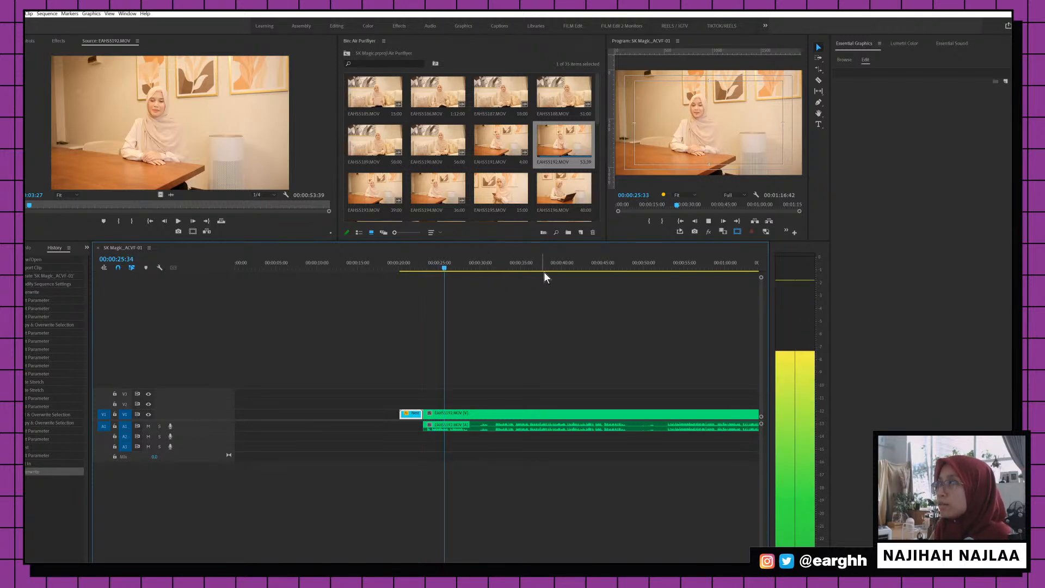
key("space")
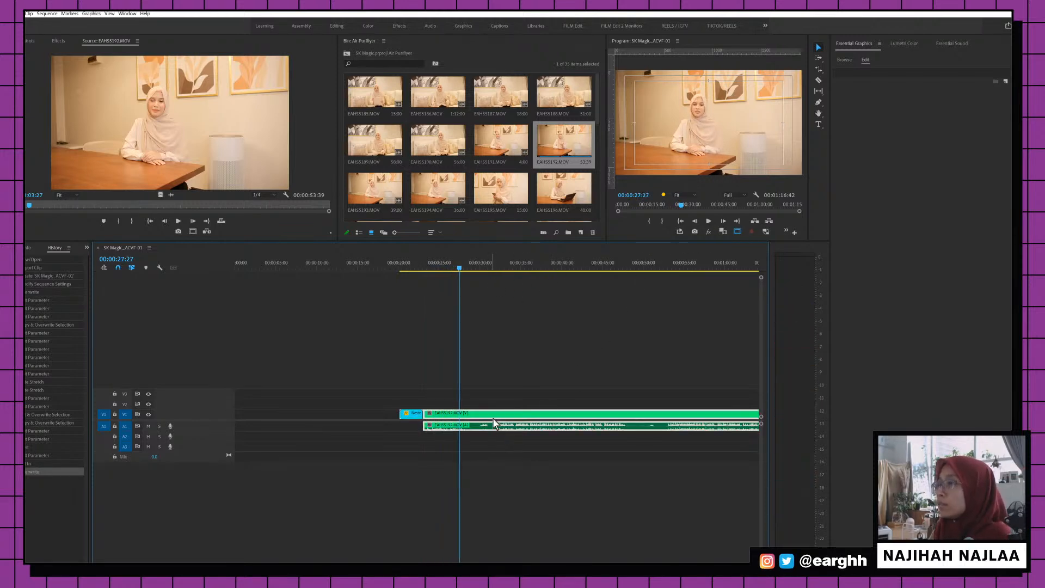
left_click(27, 42)
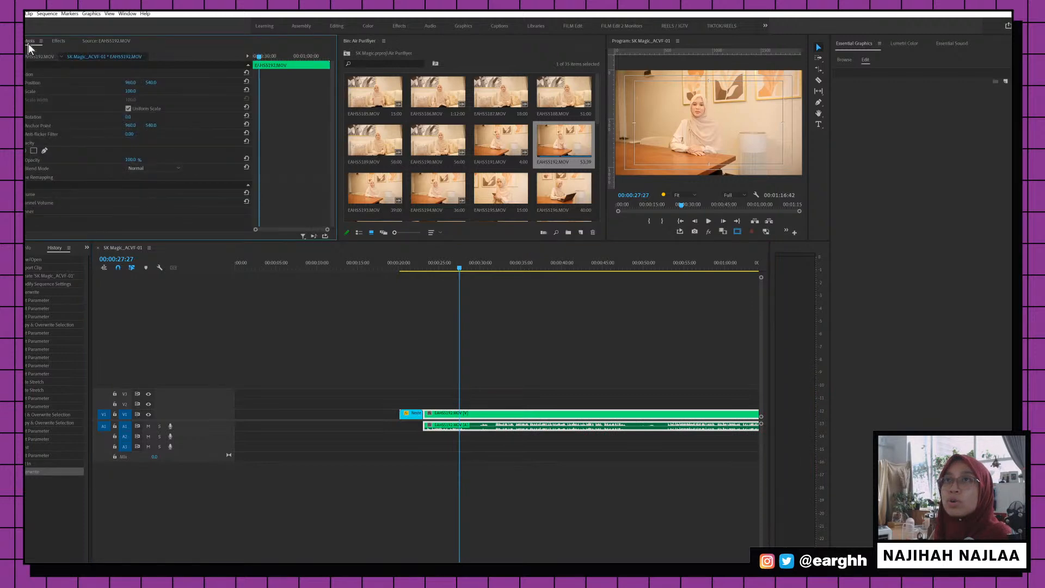
left_click_drag(130, 91, 137, 91)
key("space")
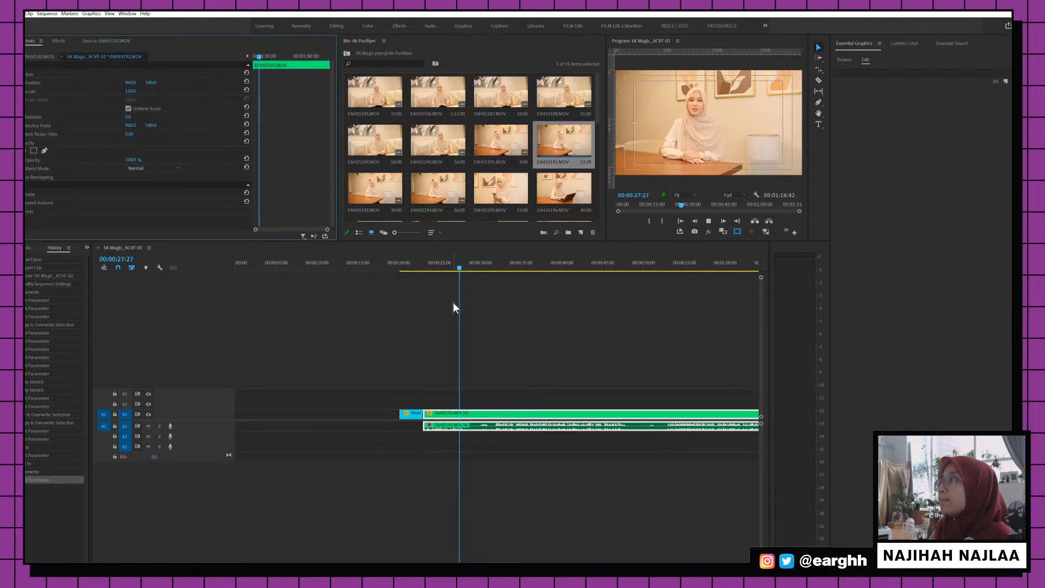
key("space")
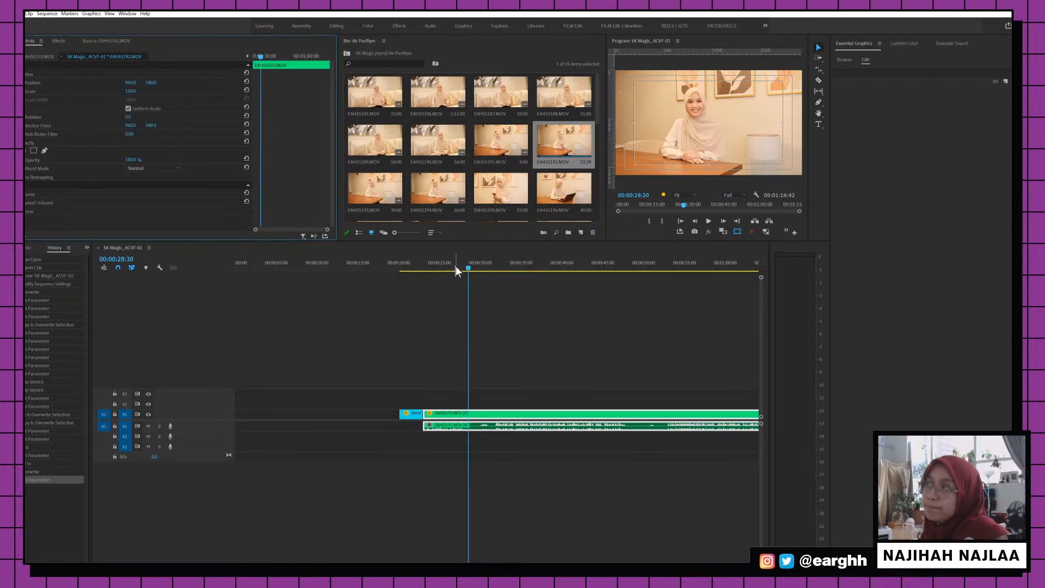
key("space")
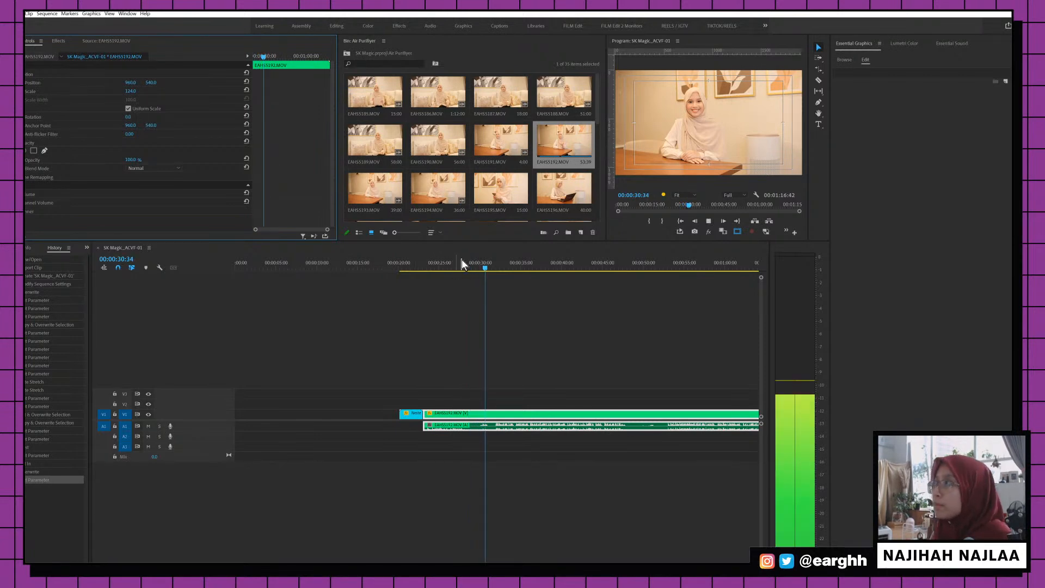
key("space")
Razor the interview clip at 00:00:28:42 and trim the right piece to start at 00:00:31:35
left_click(471, 265)
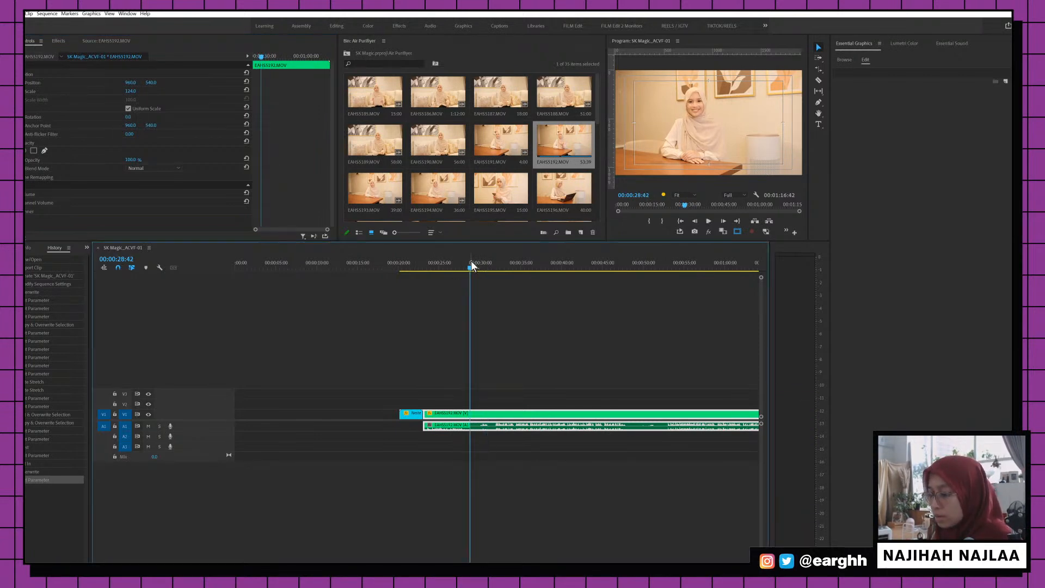
key("c")
left_click(470, 414)
key("v")
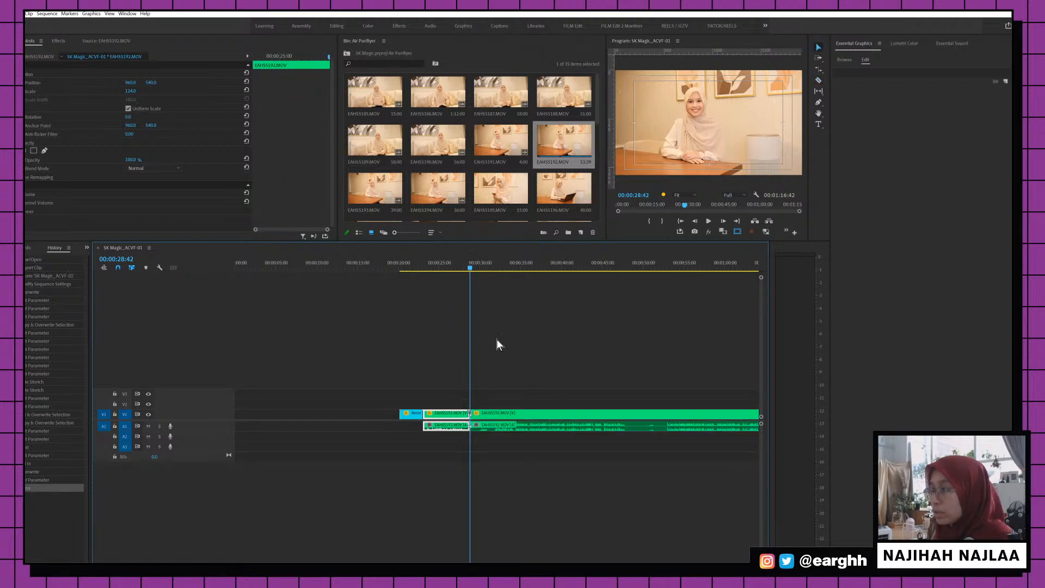
left_click(493, 267)
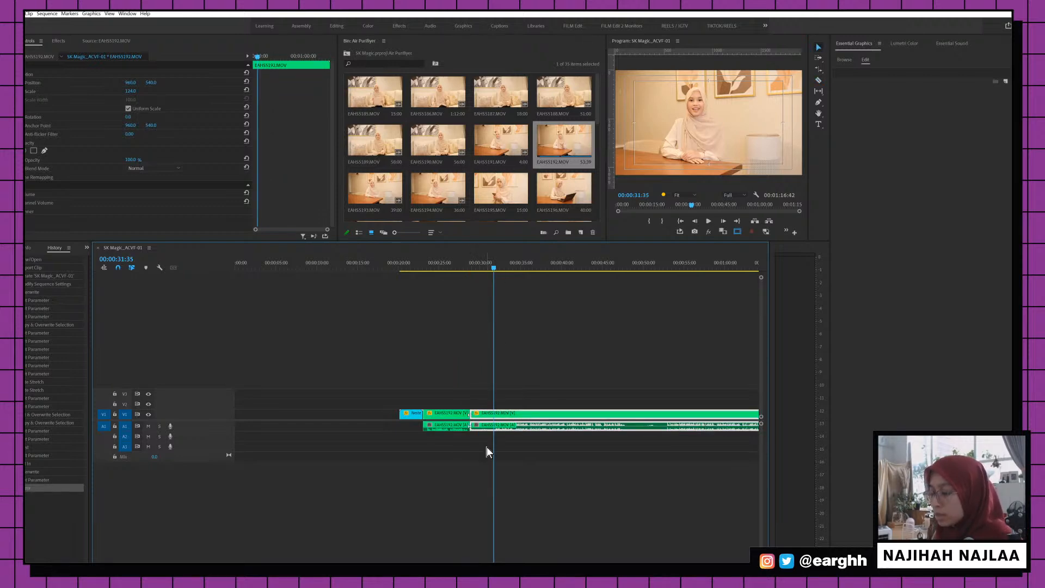
key("n")
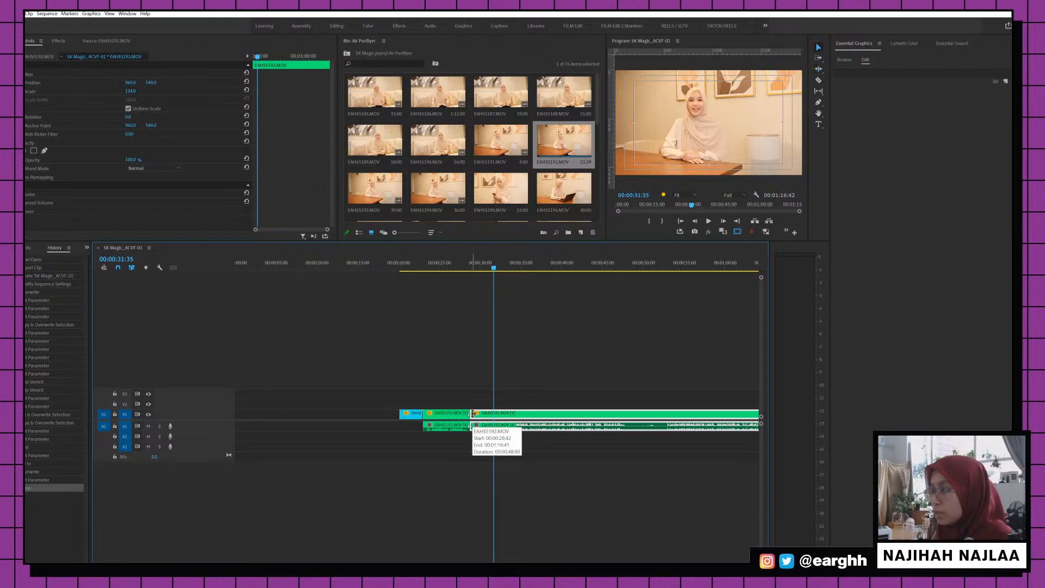
left_click_drag(471, 414, 493, 414)
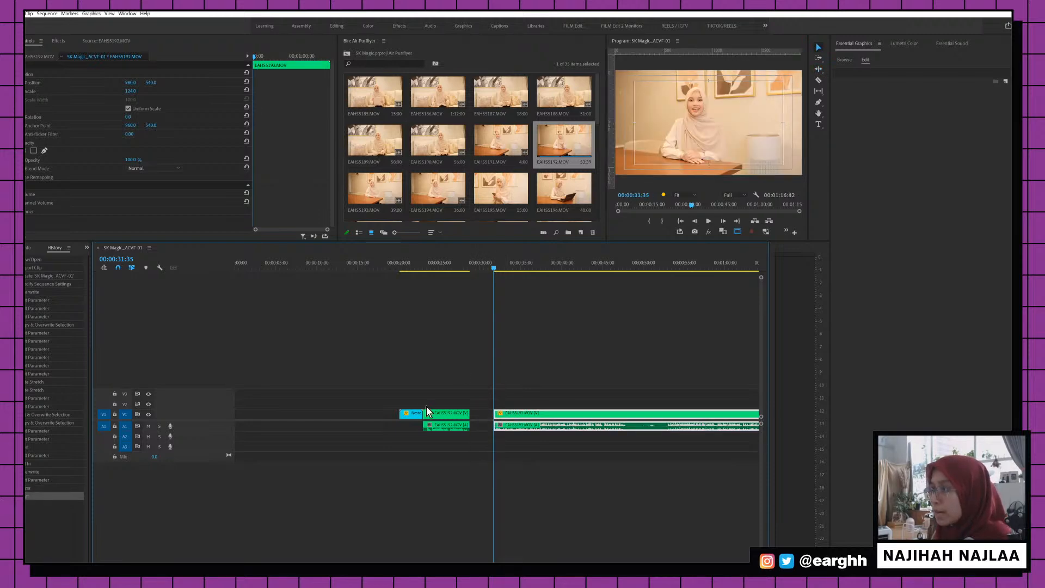
left_click(411, 415)
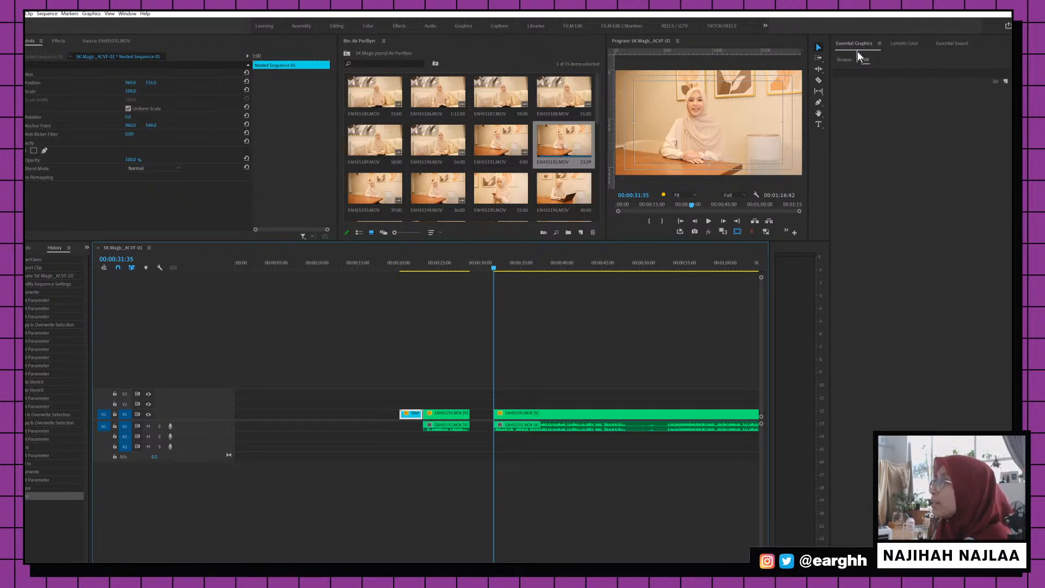
Browse the Essential Graphics templates, then create a Type tool text layer on V2 at 00:00:31:35
left_click(845, 59)
scroll(903, 317, "down", 3)
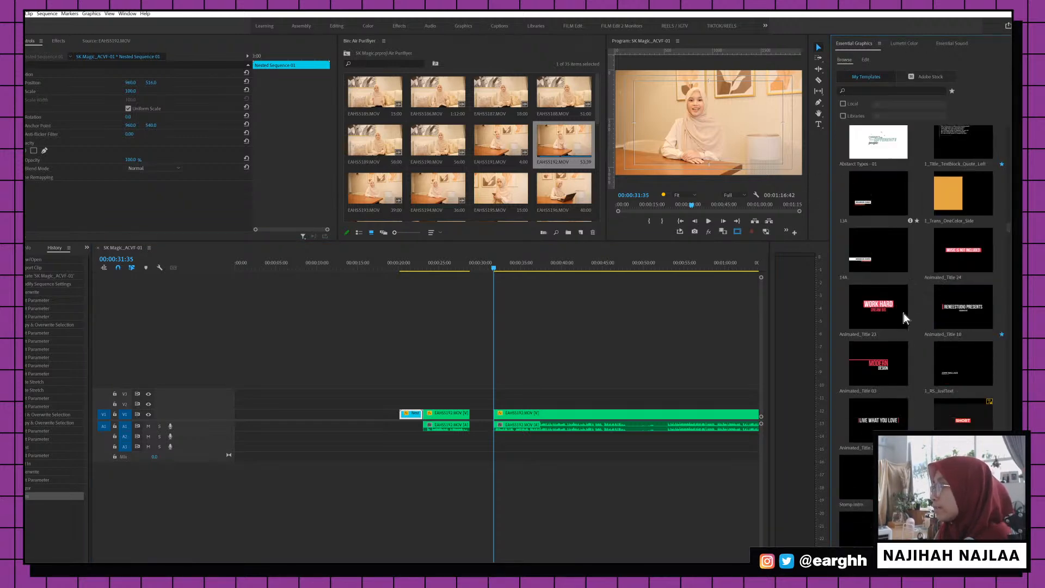
scroll(899, 315, "down", 6)
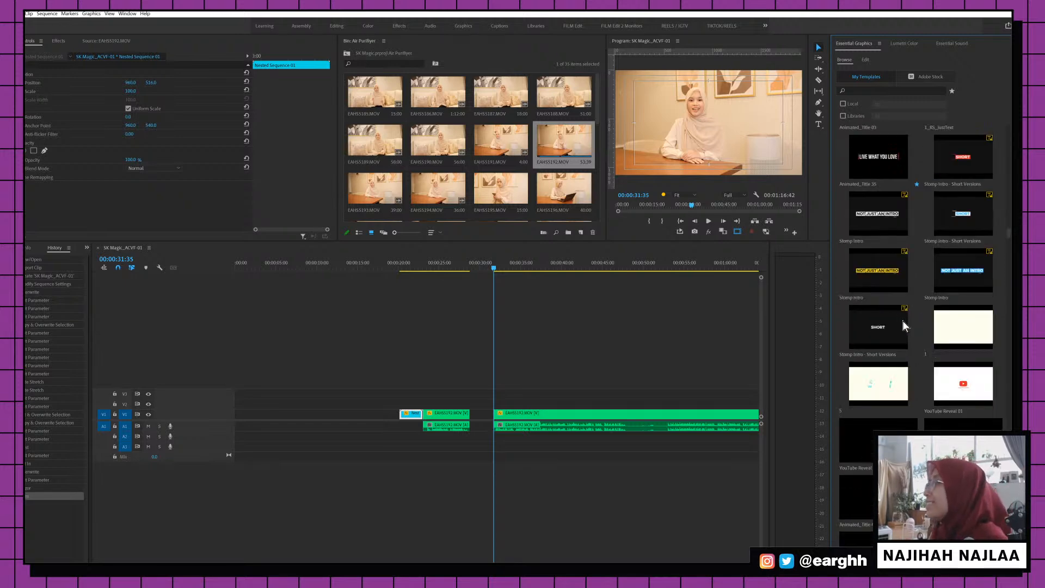
scroll(912, 324, "down", 6)
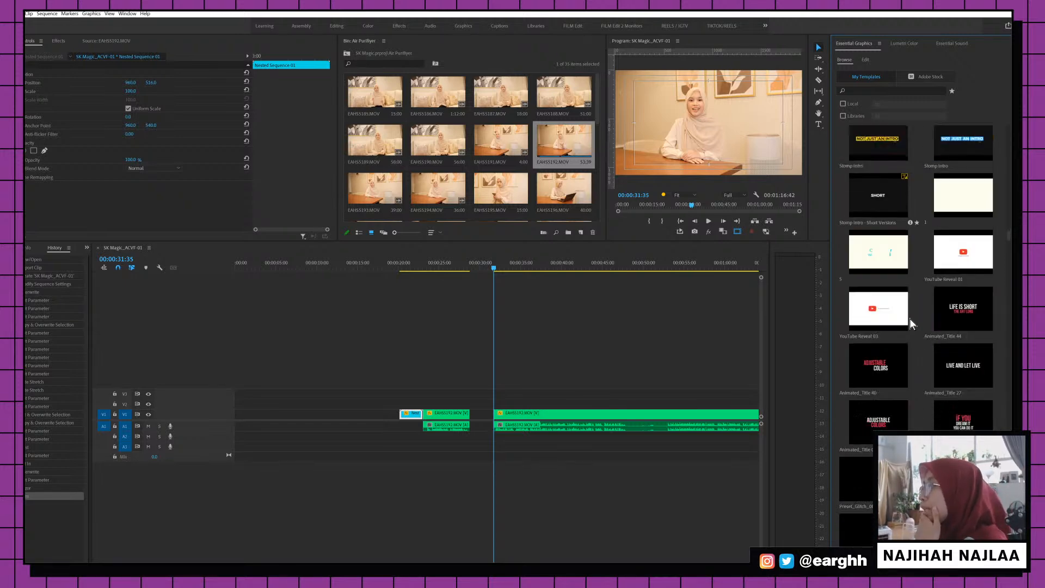
scroll(912, 322, "down", 10)
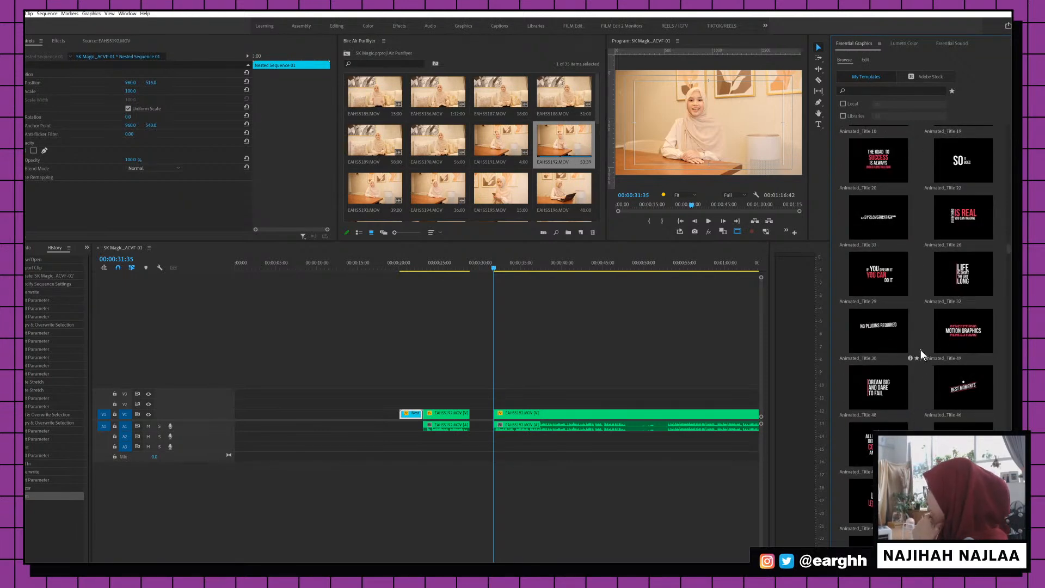
scroll(913, 367, "down", 2)
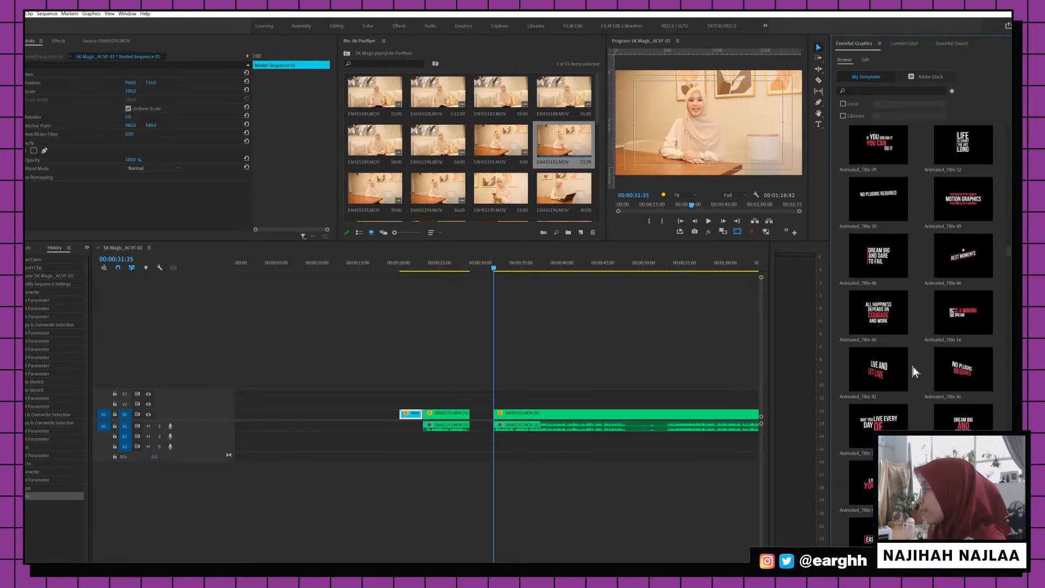
scroll(905, 361, "down", 5)
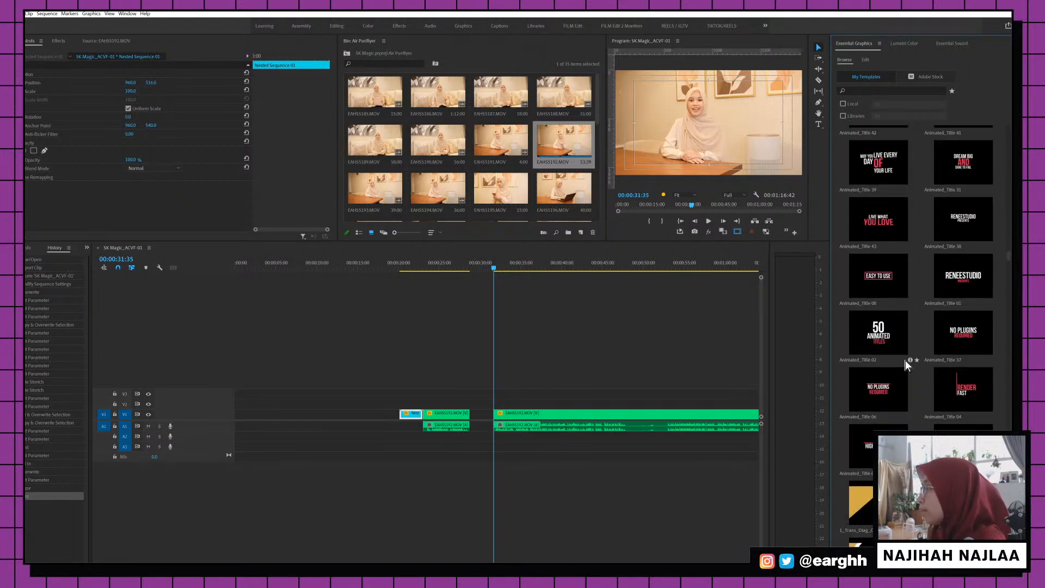
scroll(905, 360, "up", 2)
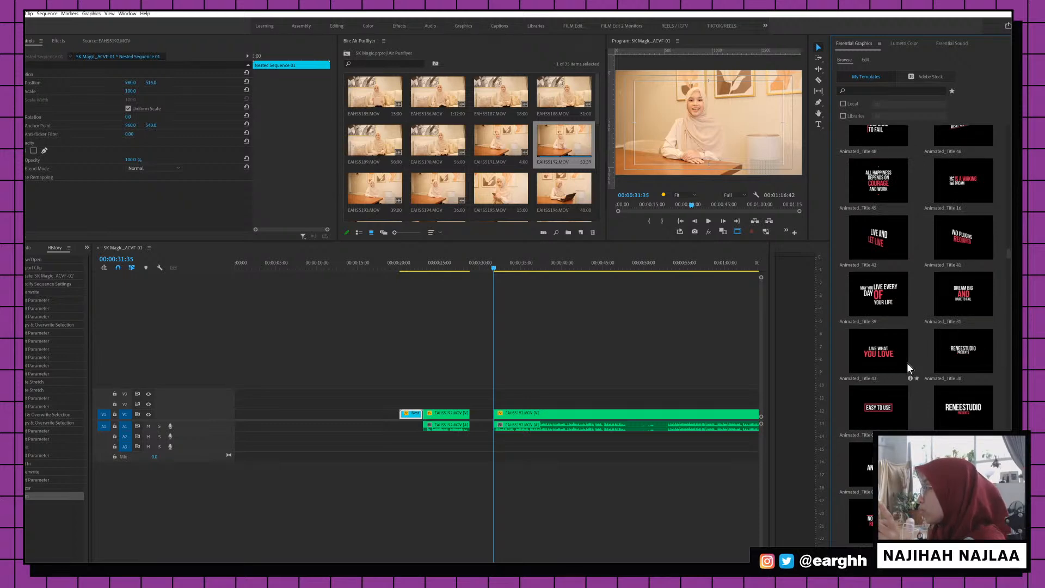
scroll(906, 362, "up", 3)
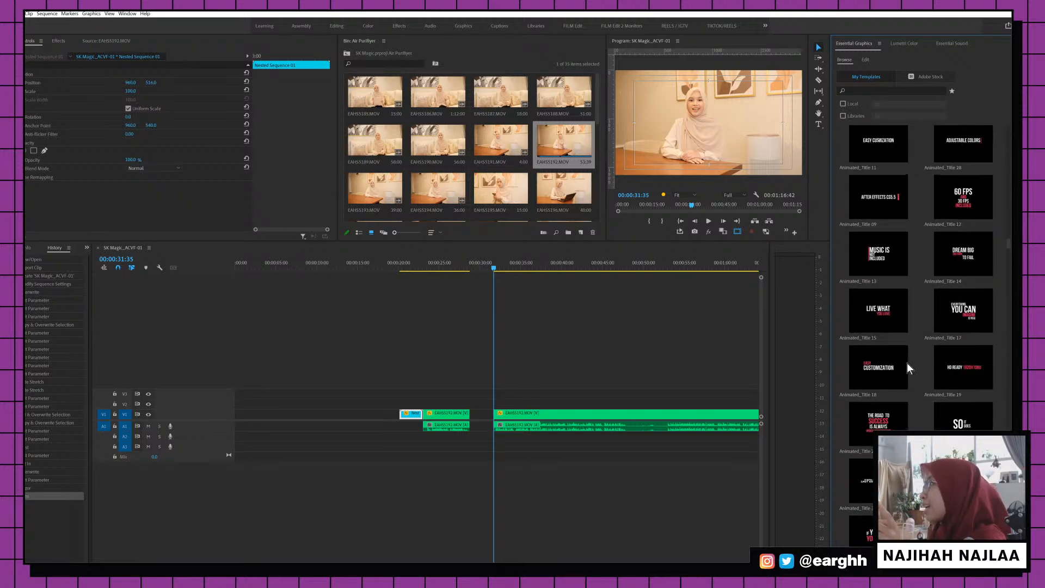
scroll(906, 363, "up", 3)
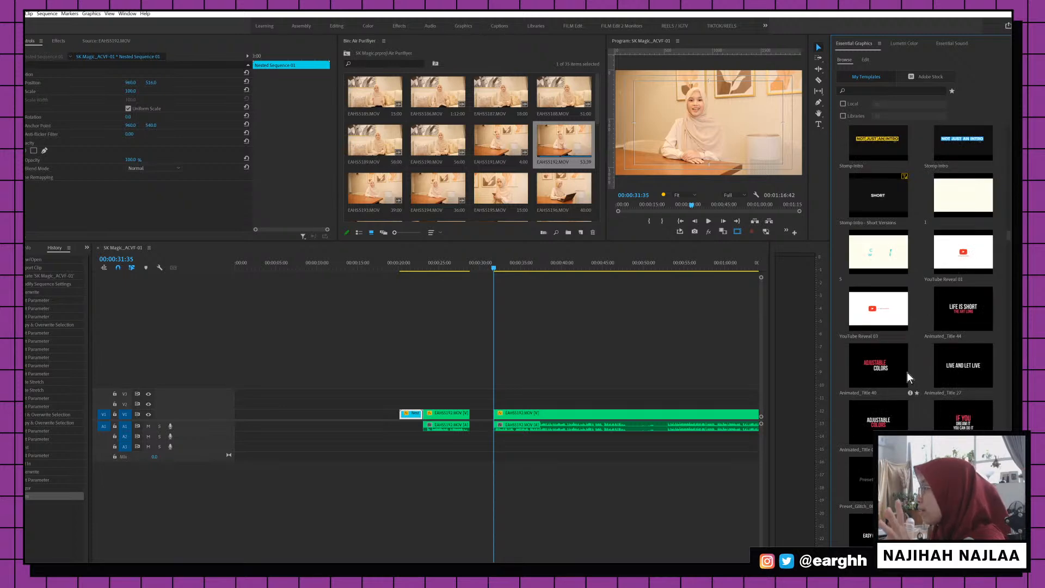
scroll(906, 371, "down", 3)
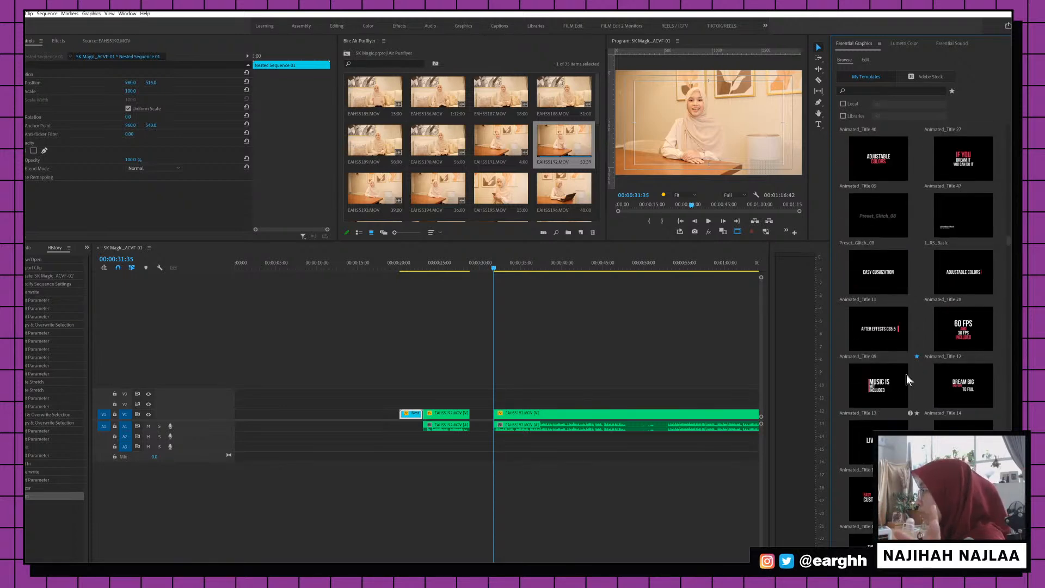
scroll(906, 375, "down", 3)
scroll(906, 374, "down", 5)
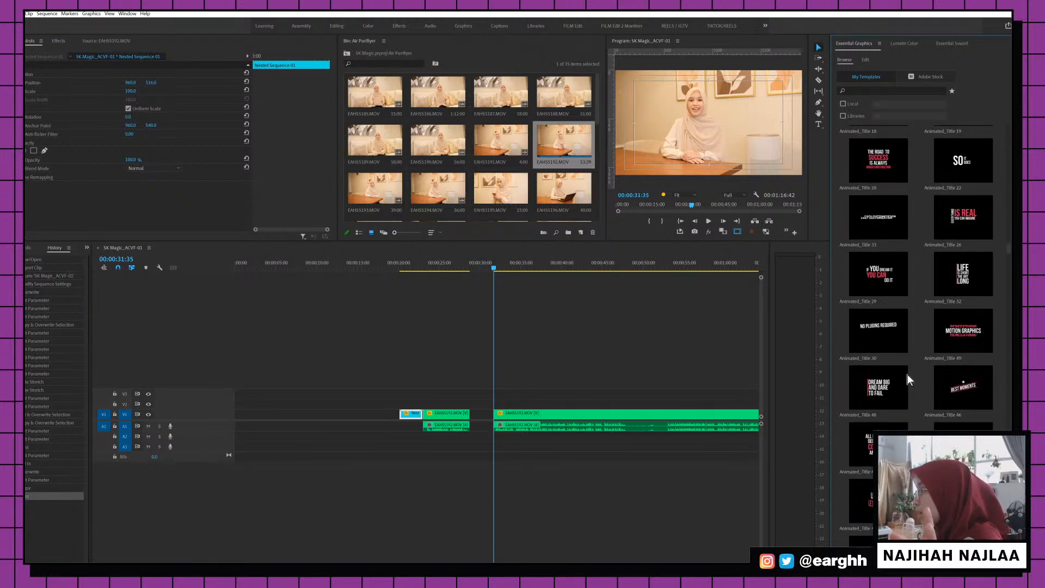
scroll(907, 375, "down", 5)
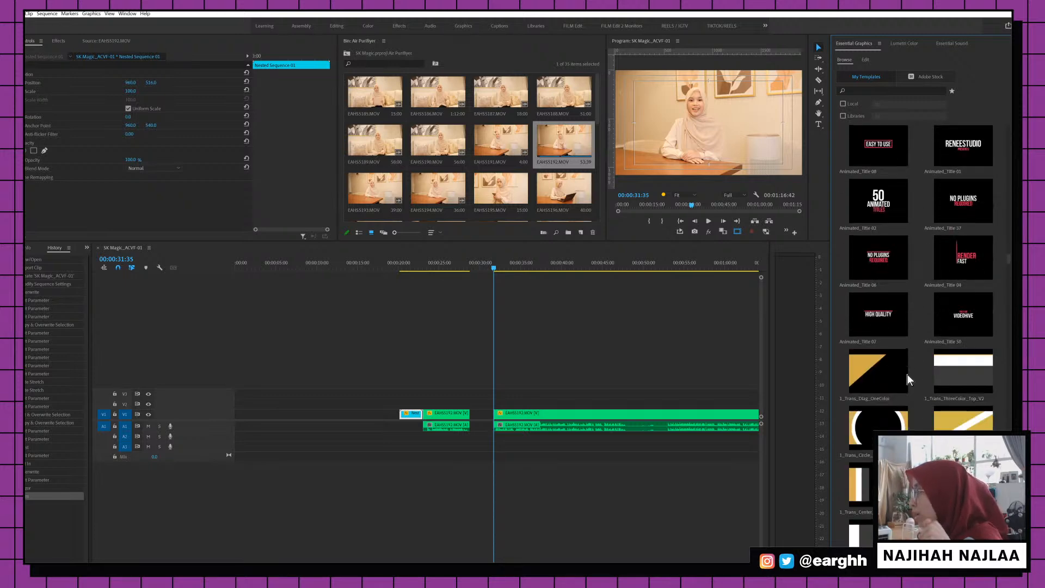
scroll(907, 375, "down", 5)
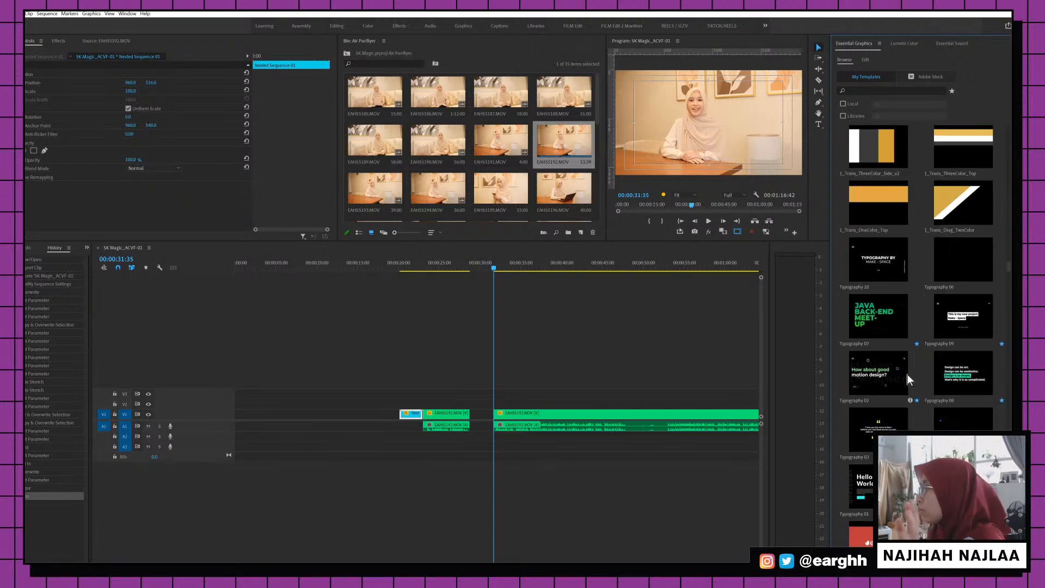
scroll(906, 374, "down", 10)
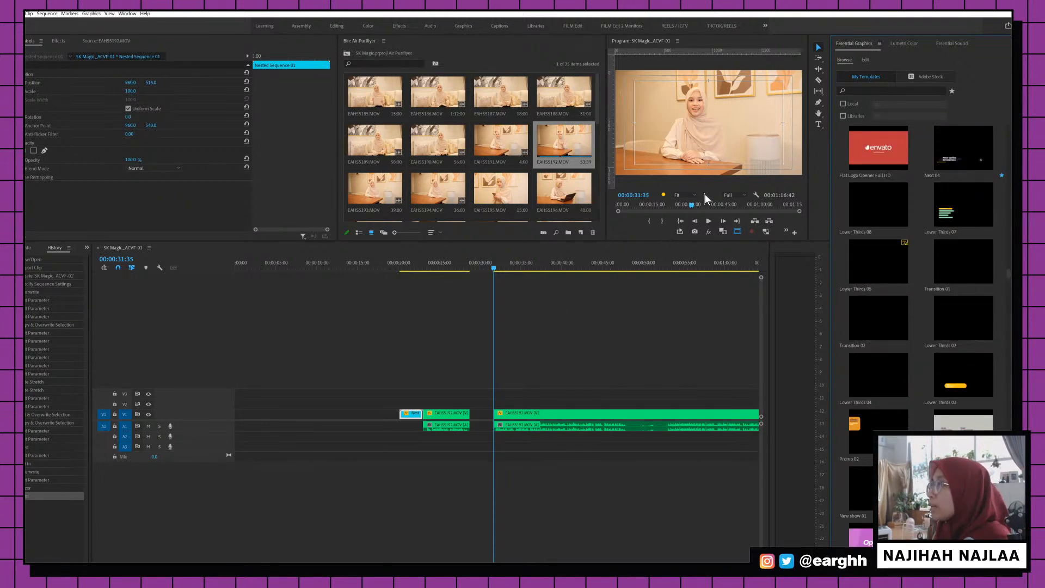
left_click(818, 124)
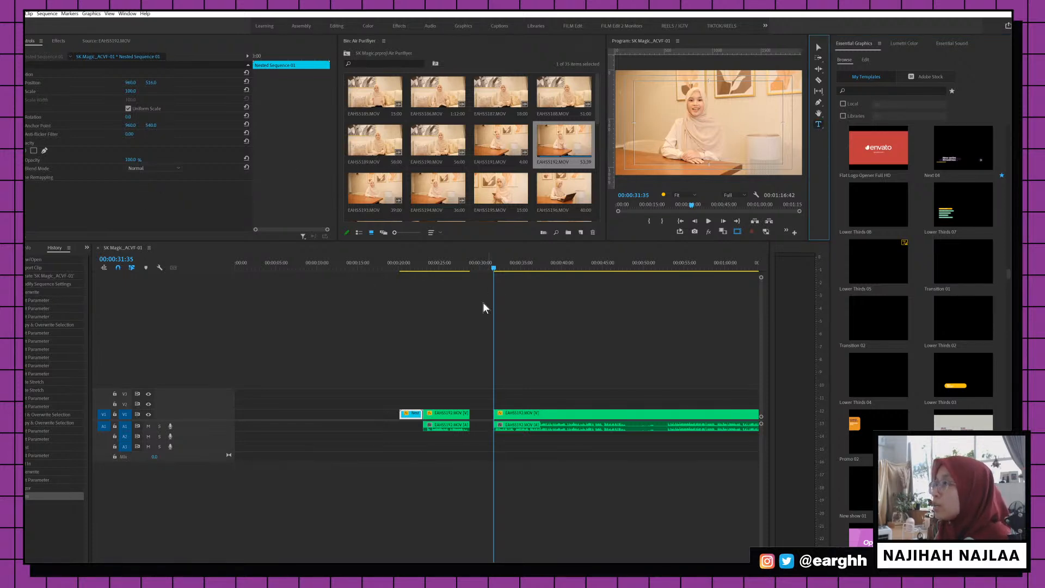
left_click(647, 117)
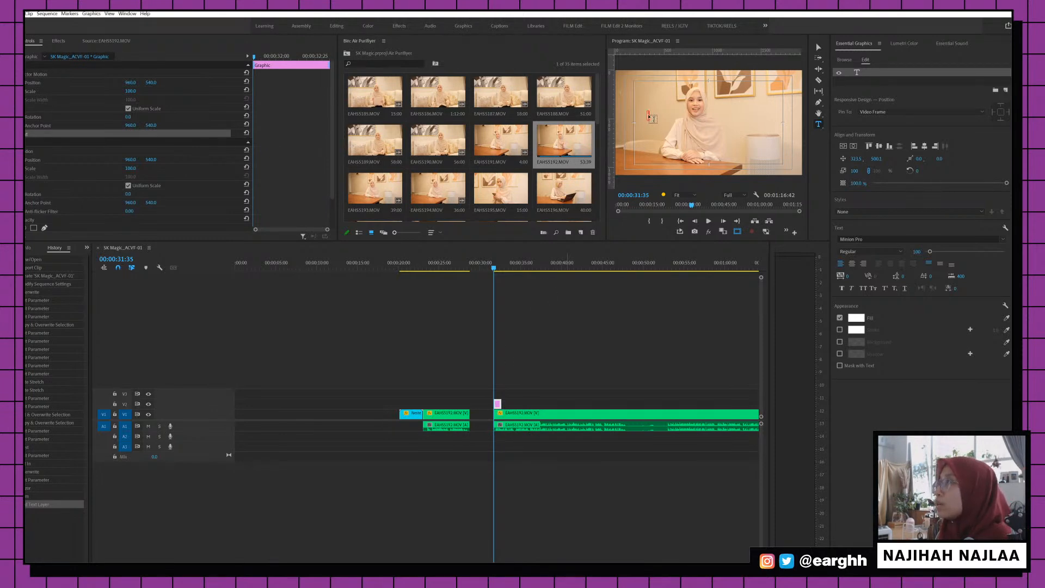
Paste the air-quality question into the new text box and move it across the frame
left_click(652, 119)
type("What is the most underestimated fact you know about our air quality?")
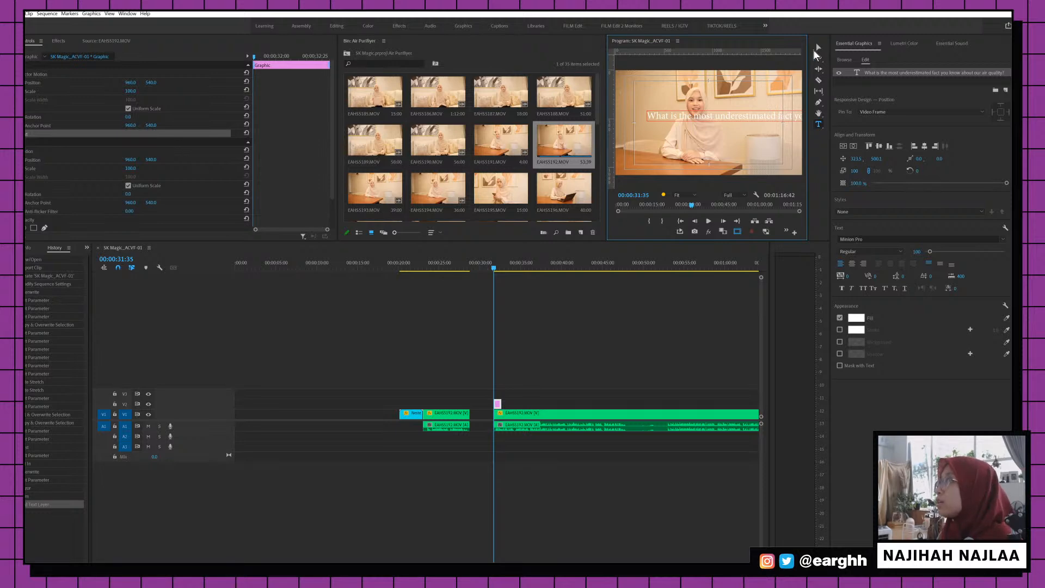
key("Escape")
left_click_drag(772, 118, 708, 119)
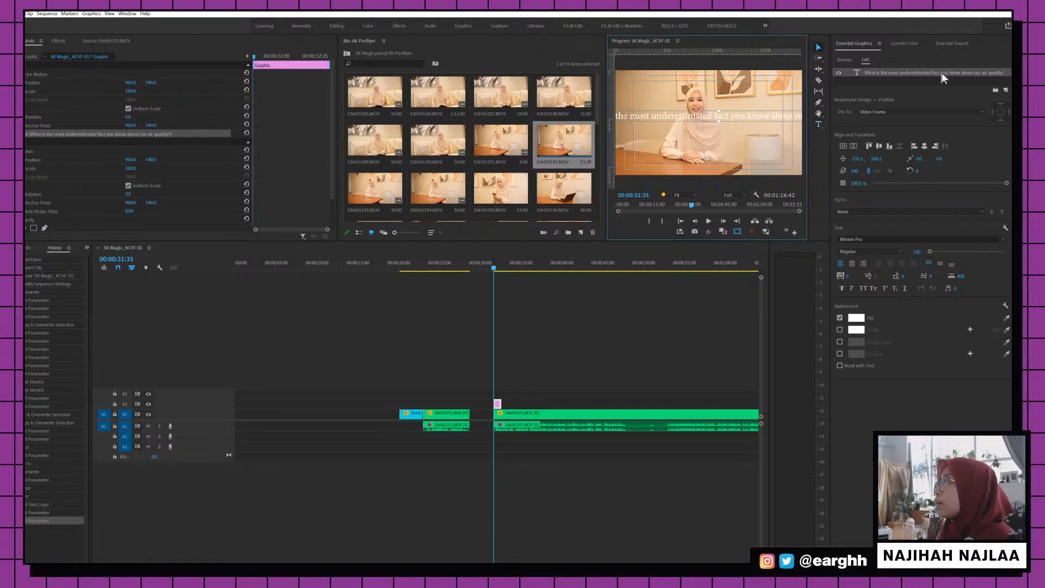
left_click(944, 70)
Break the question onto two lines before 'you'
left_click(735, 118)
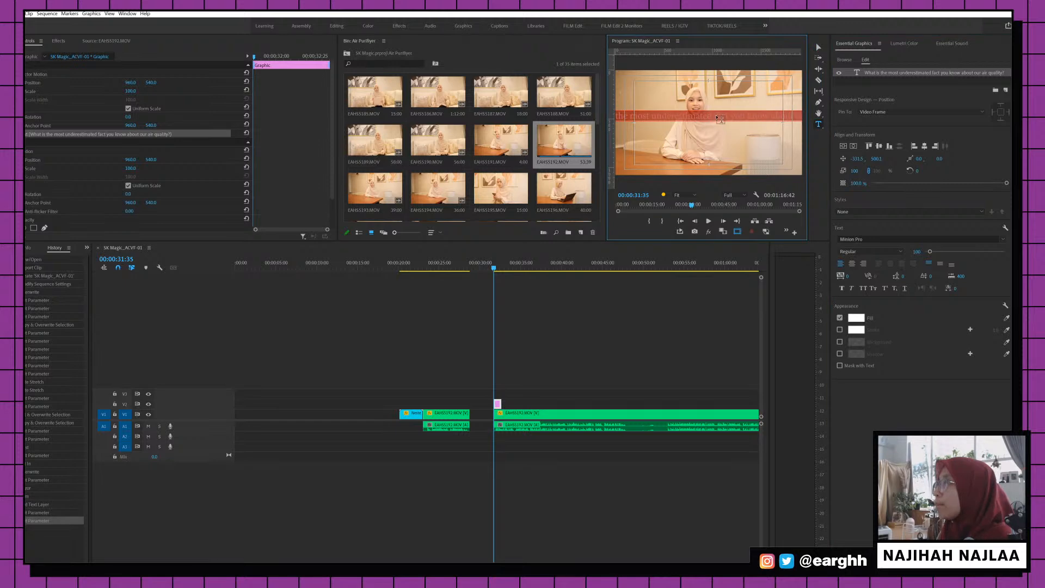
key("Return")
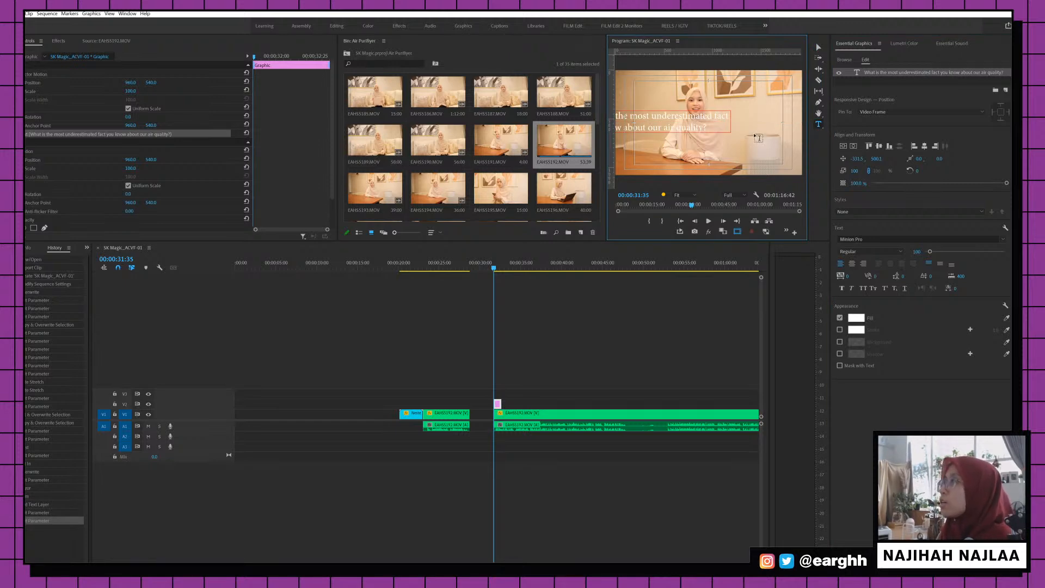
key("ctrl+a")
left_click(863, 264)
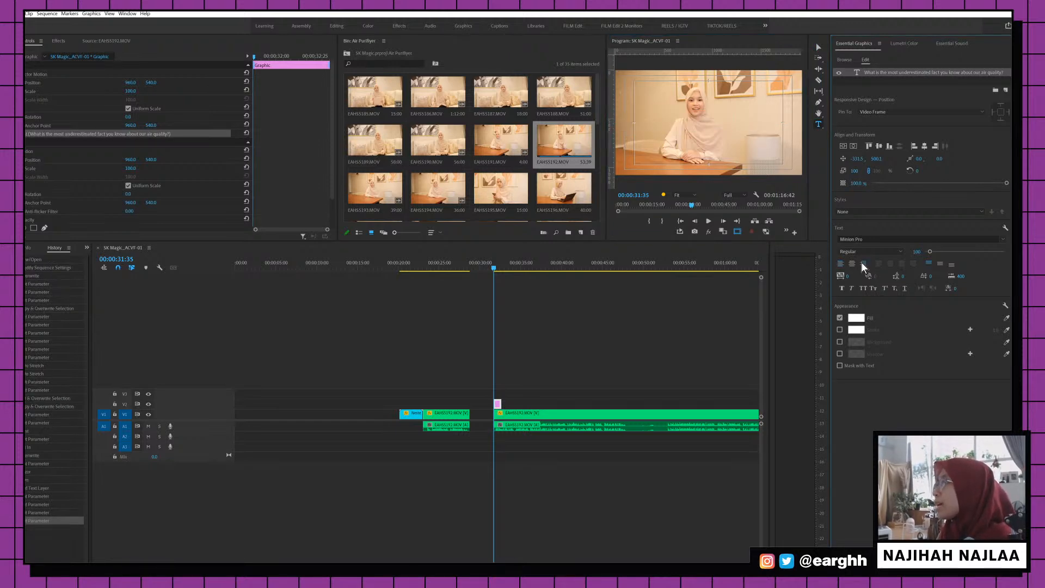
key("ctrl+z")
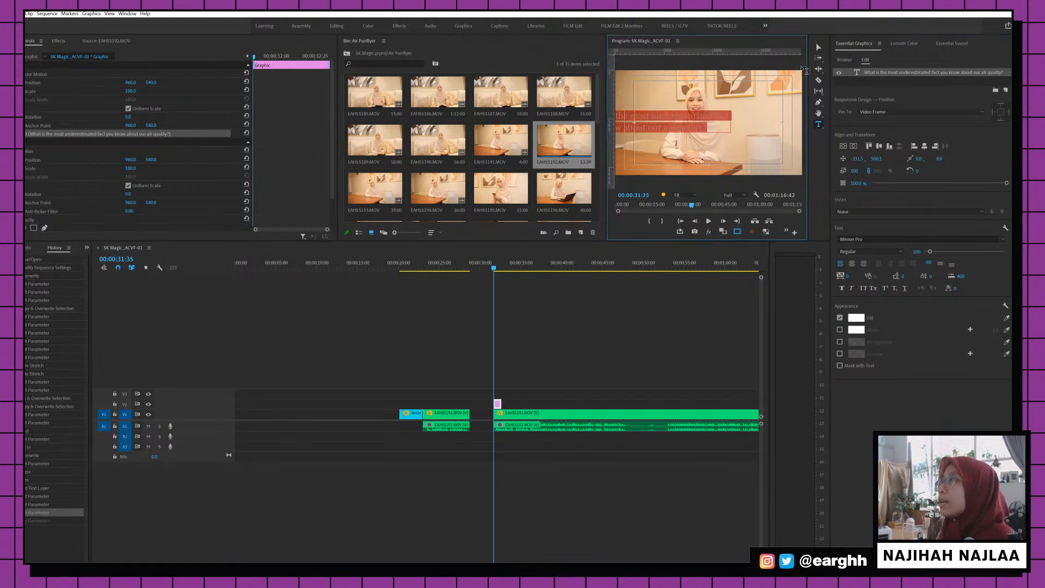
left_click(817, 47)
Right-align the two-line title, bring it inside the frame, and extend its clip to fill the gap
left_click_drag(694, 126, 746, 124)
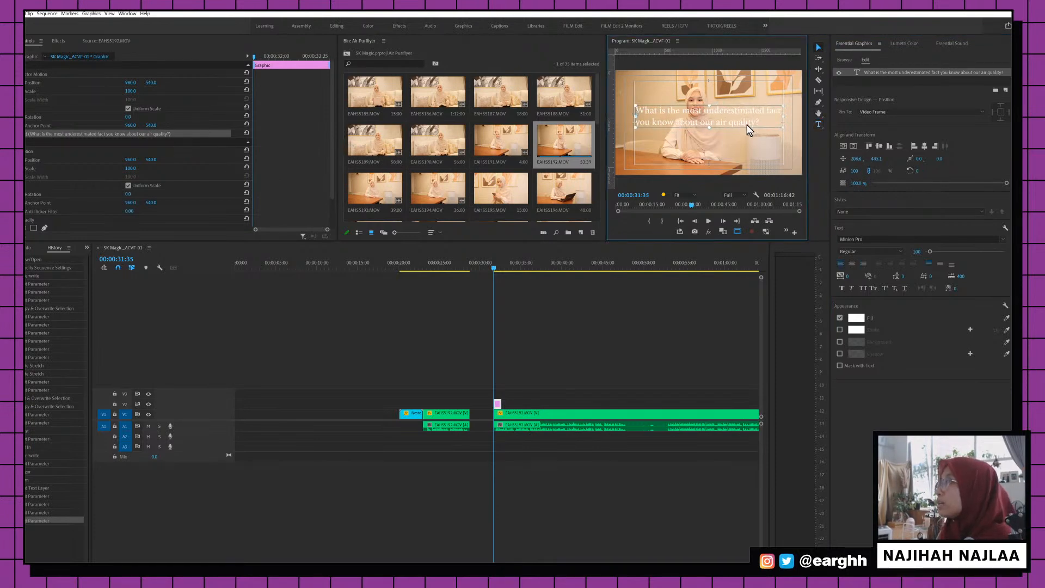
left_click(864, 265)
left_click_drag(622, 113, 768, 114)
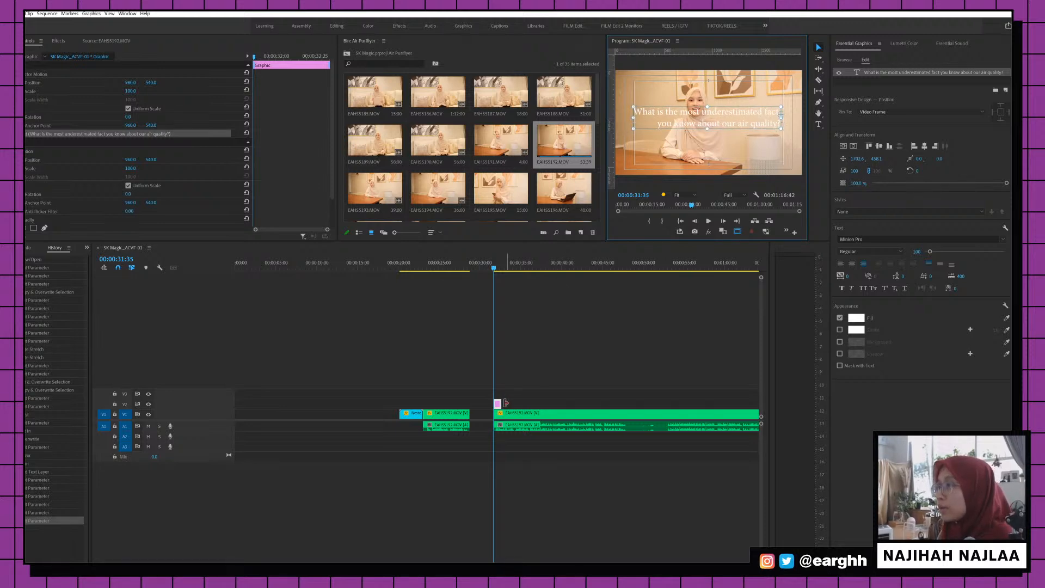
mouse_move(494, 403)
left_mouse_down()
mouse_move(470, 403)
mouse_move(493, 406)
mouse_move(485, 411)
left_mouse_up()
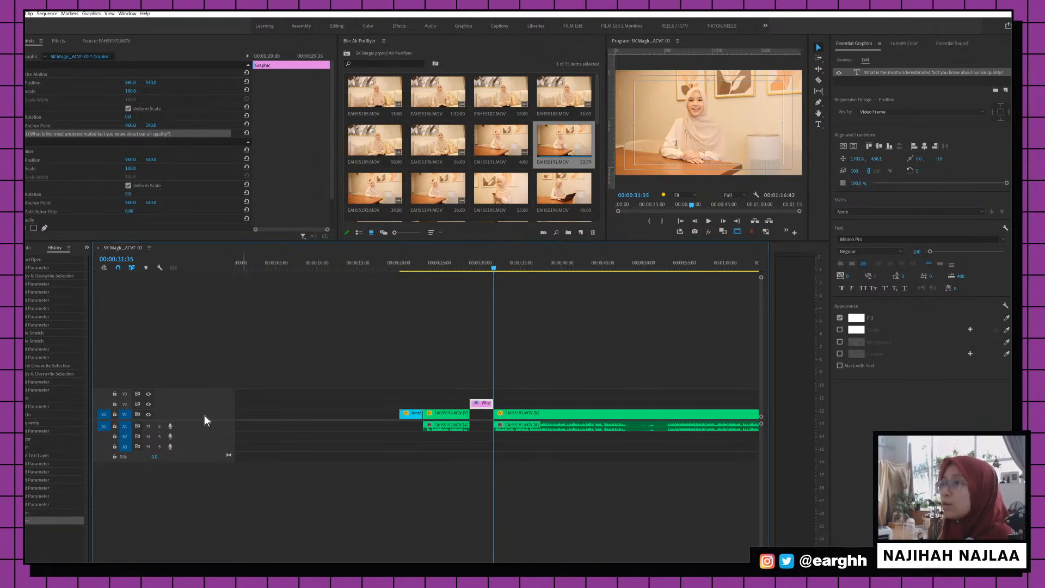
Create a new colour matte in the project root, sampling the peach skin tone from the video
left_click(348, 51)
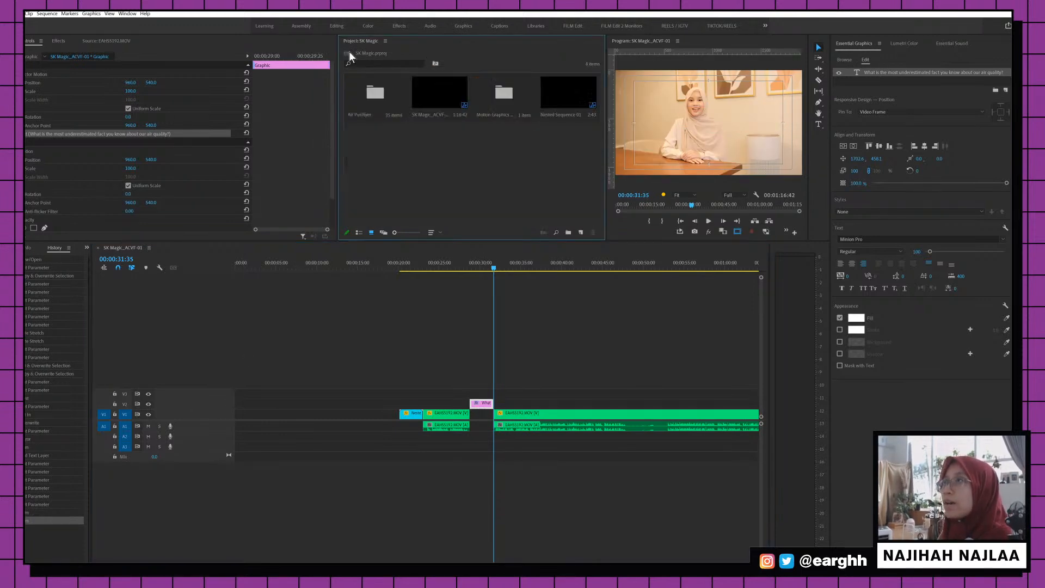
left_click(581, 232)
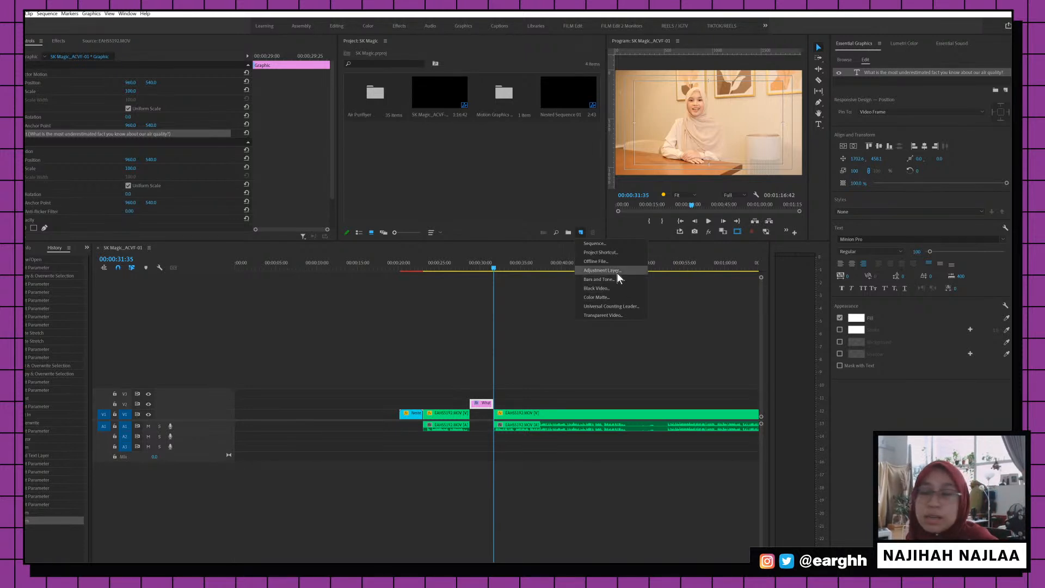
left_click(610, 298)
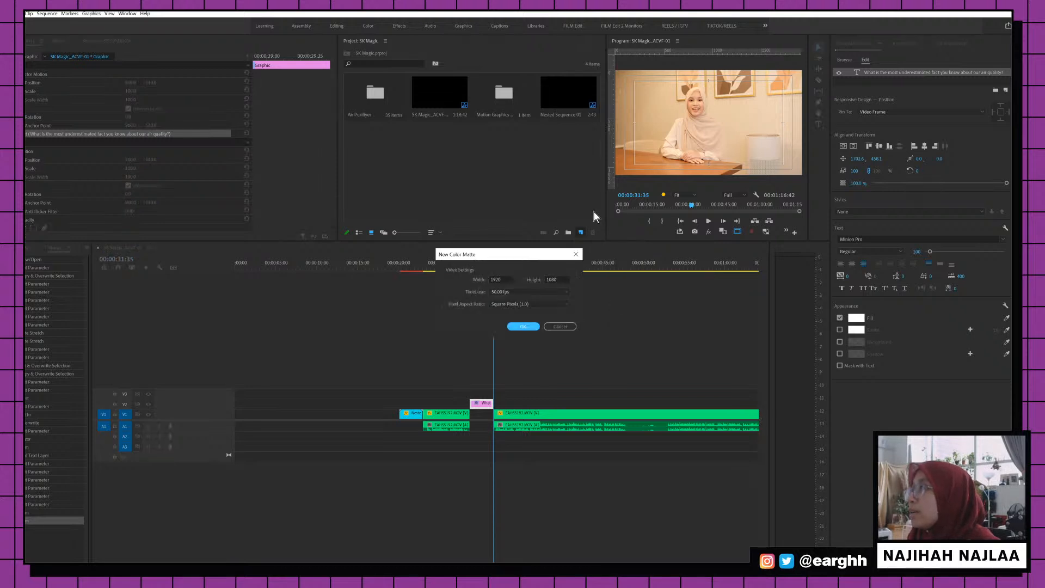
left_click(525, 326)
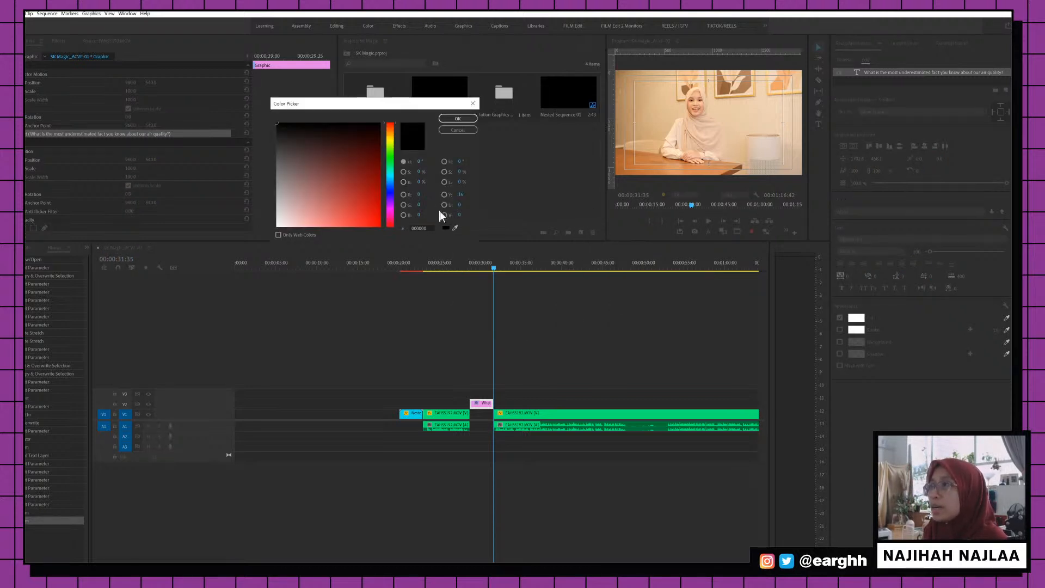
left_click(455, 228)
left_click(672, 113)
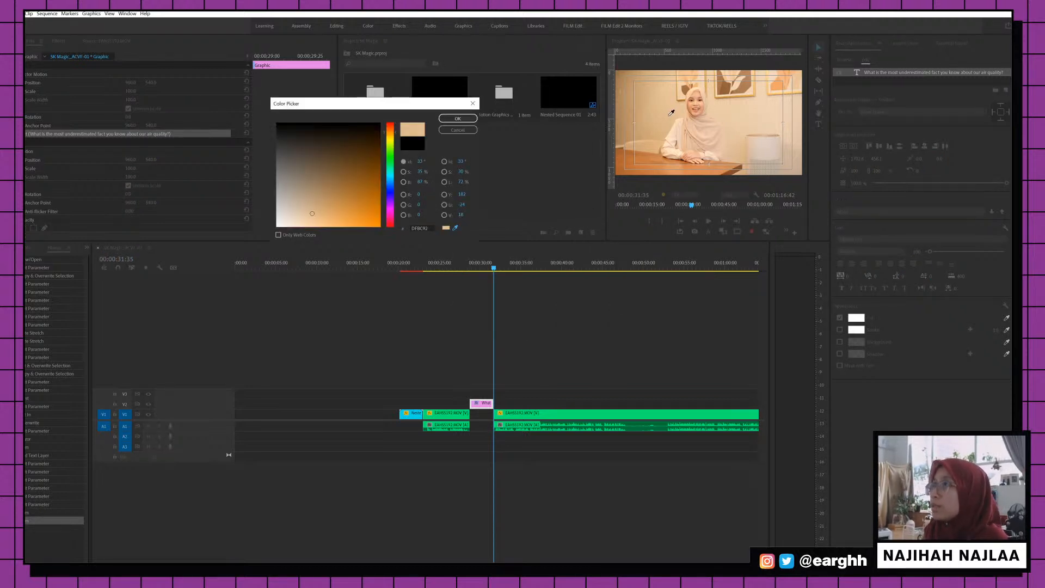
left_click(456, 118)
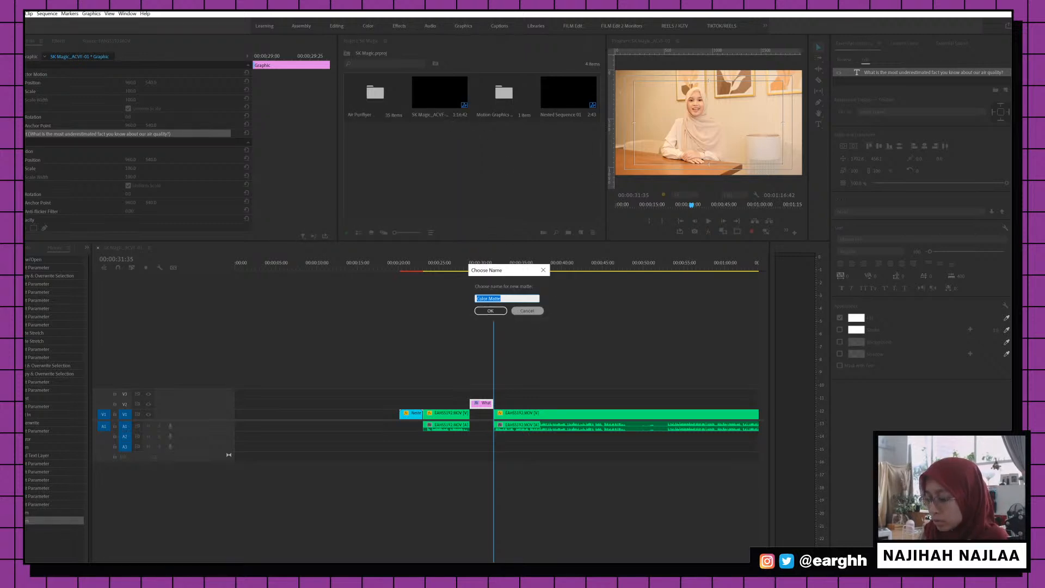
Name the matte 'bg' and place it on the track under the question title
type("bg")
key("Return")
left_click_drag(392, 145, 482, 418)
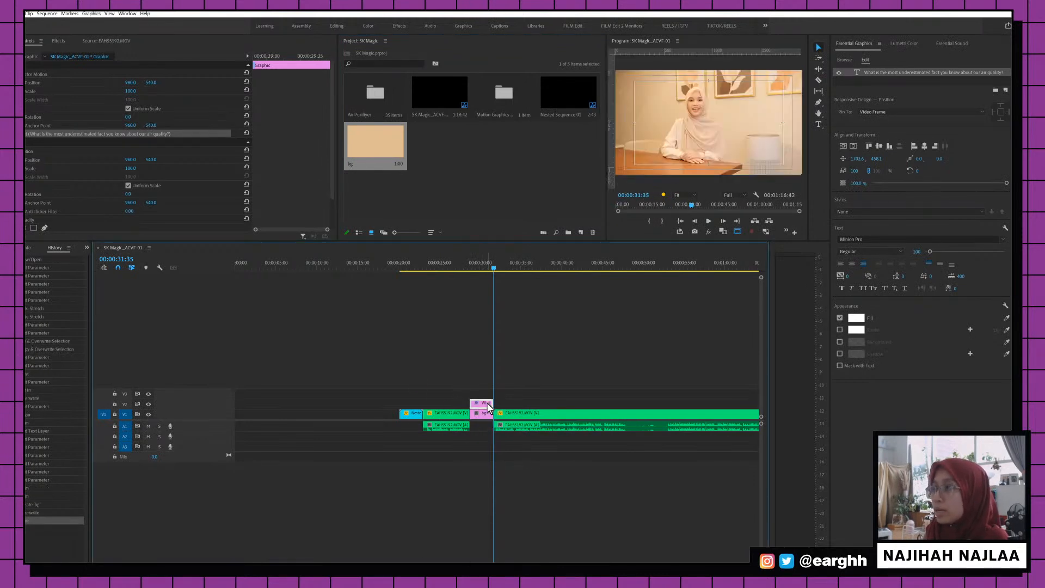
left_click(477, 266)
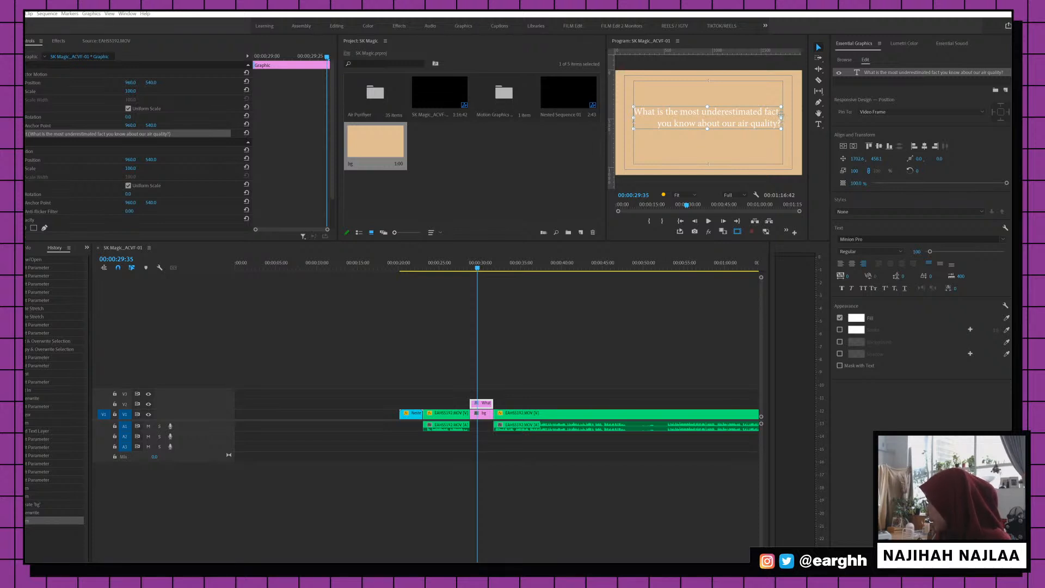
Open Nested Sequence 01 and select its AIR-TALK text layer
left_click(418, 413)
left_click(418, 270)
double_click(419, 414)
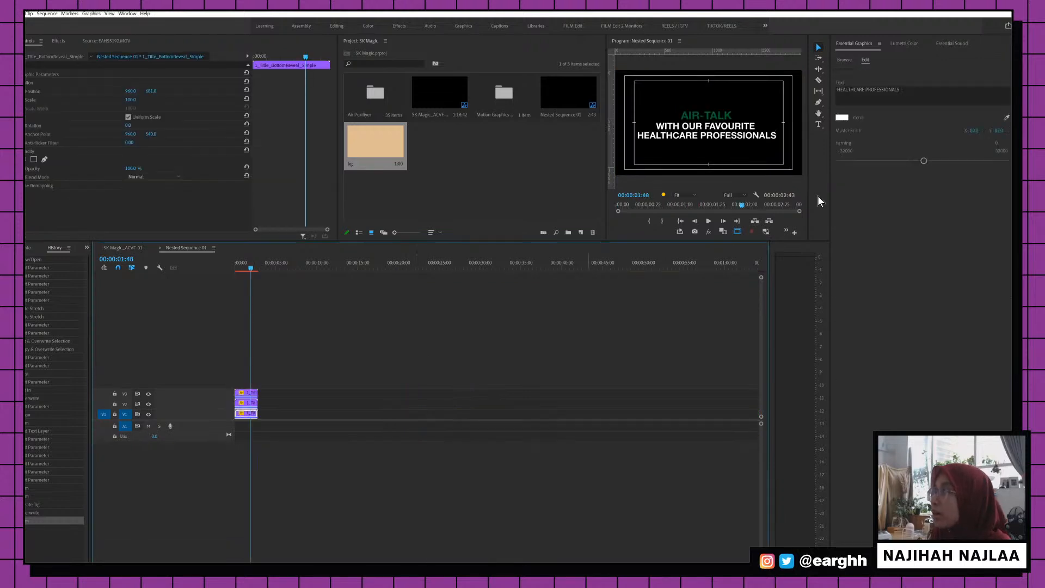
left_click(690, 111)
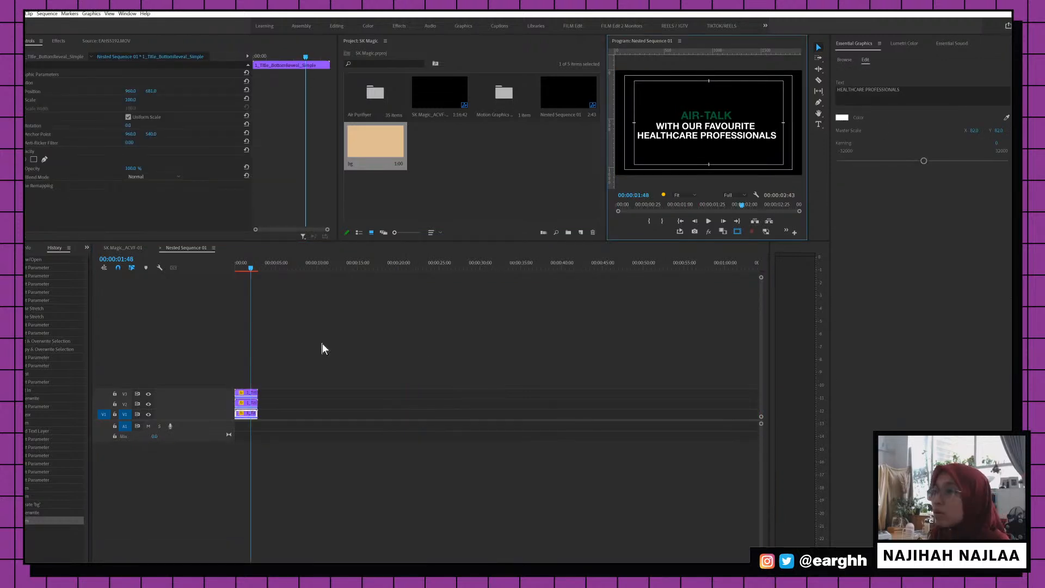
left_click(246, 397)
Change the AIR-TALK colour from 025F2A to teal 42A083, then return to the main sequence
left_click(841, 117)
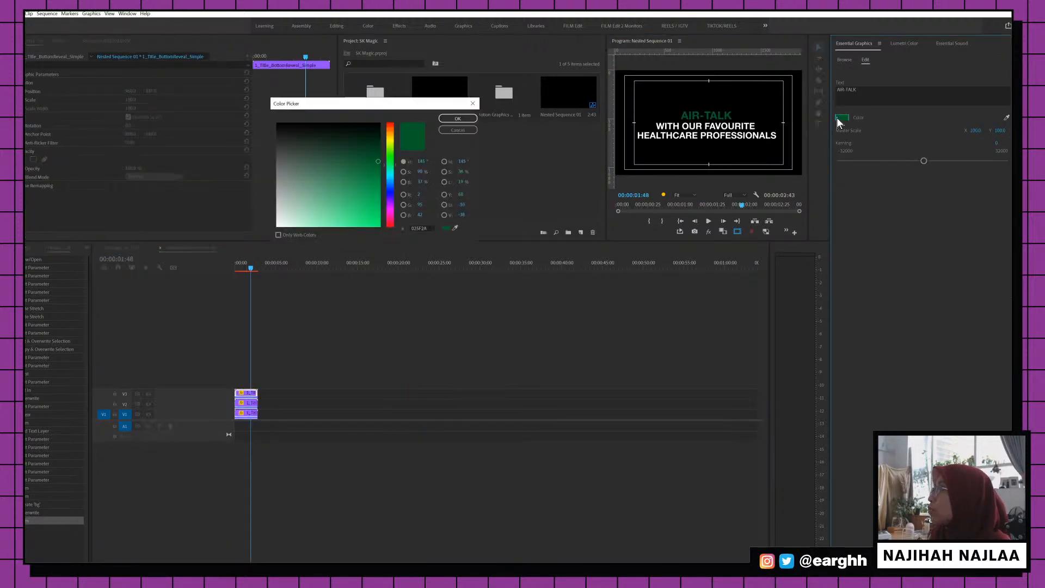
left_click(427, 228)
type("#42A083")
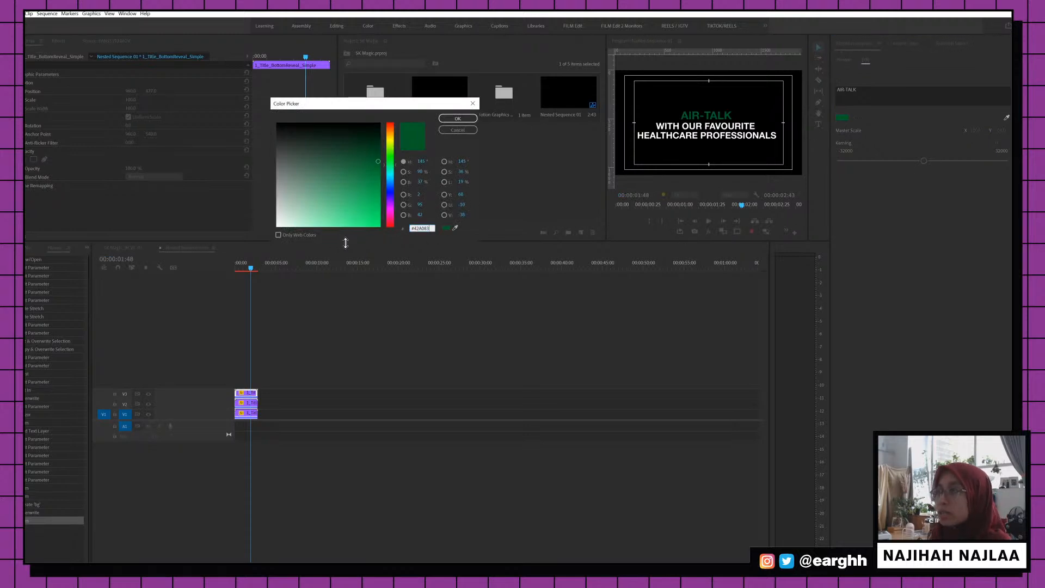
left_click(457, 130)
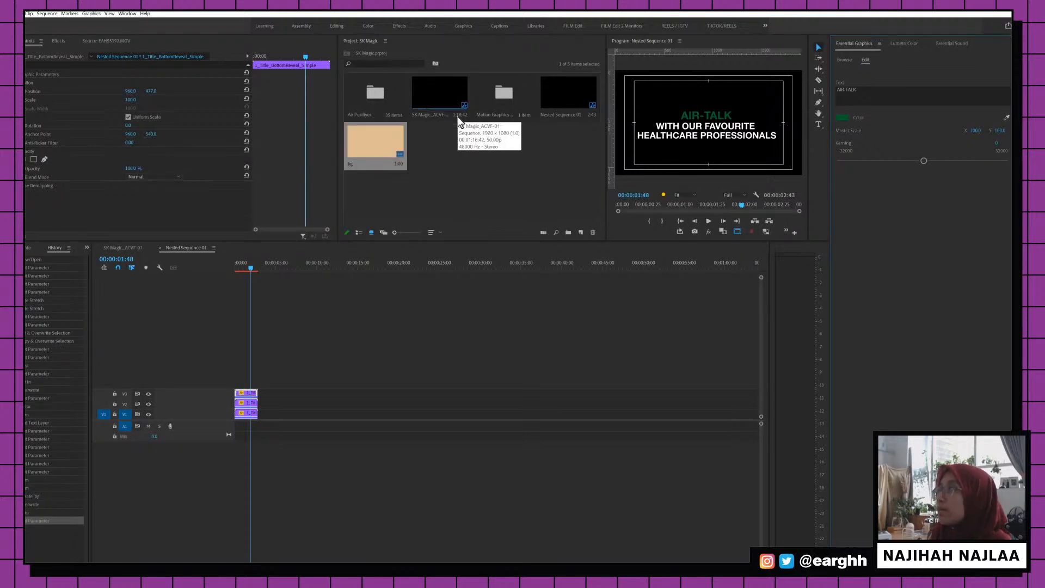
left_click(842, 117)
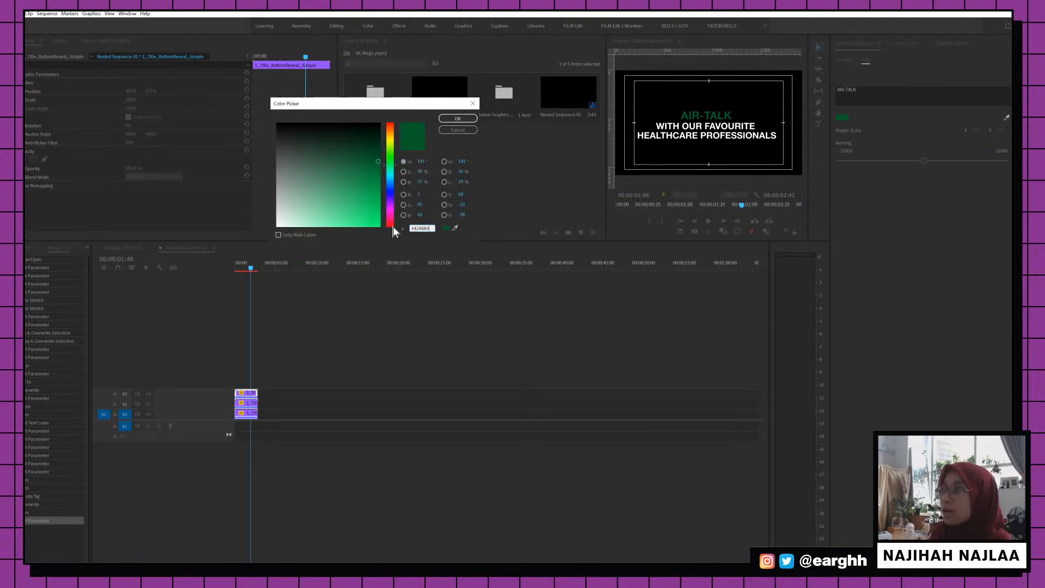
key("Return")
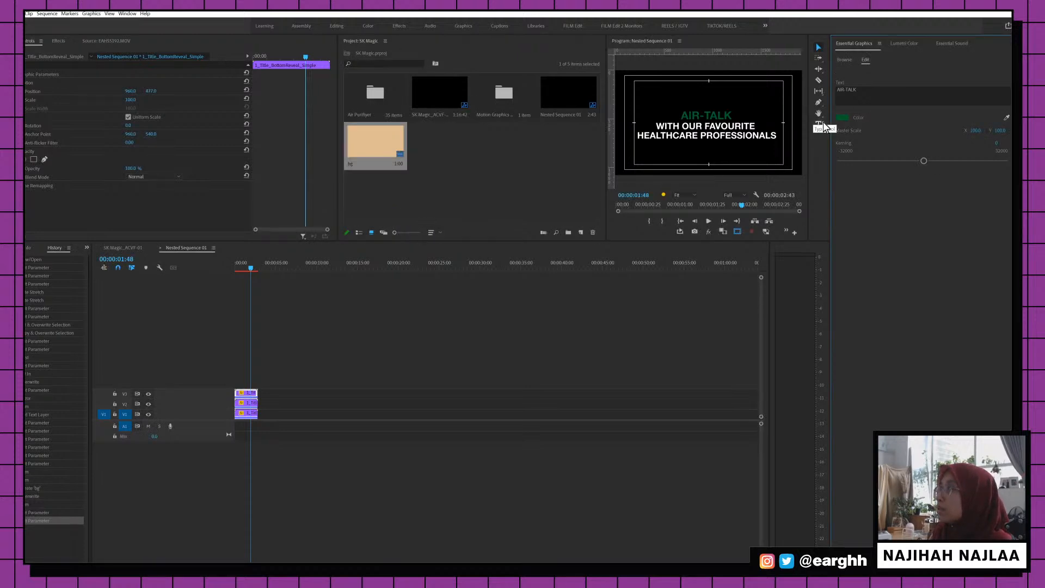
left_click(839, 117)
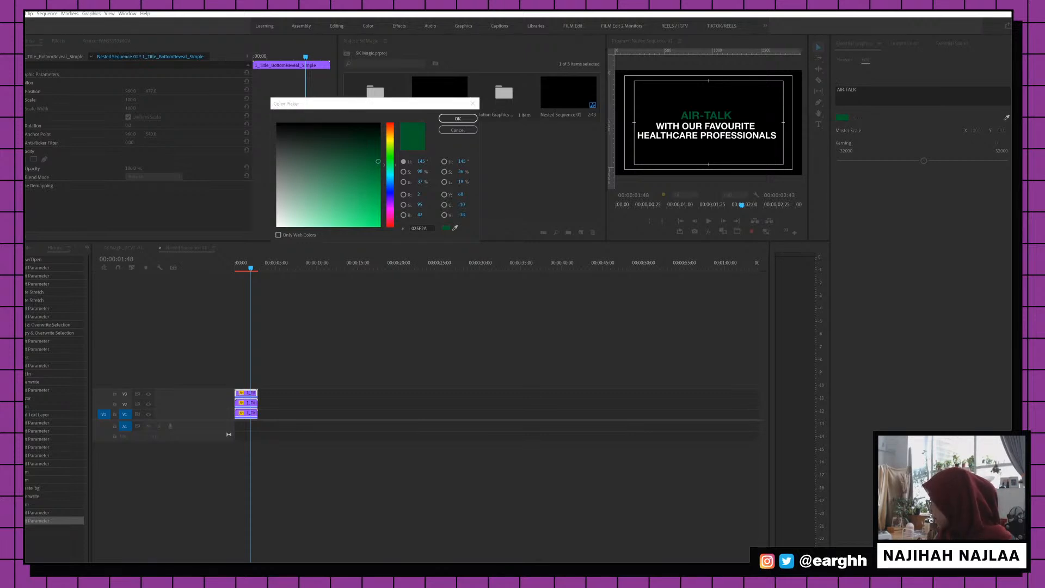
left_click(427, 228)
type("42A083")
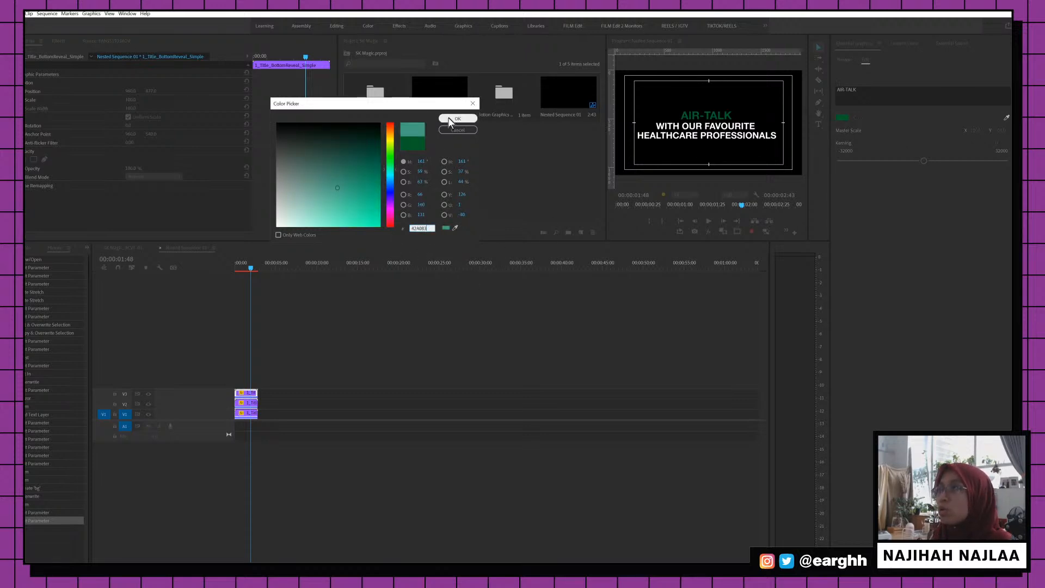
left_click(450, 118)
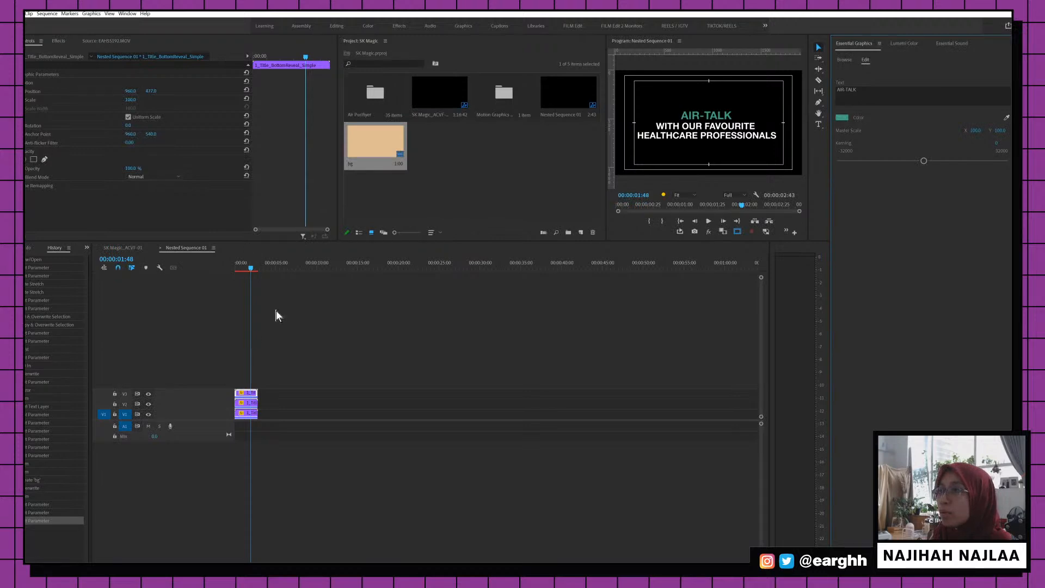
left_click(123, 248)
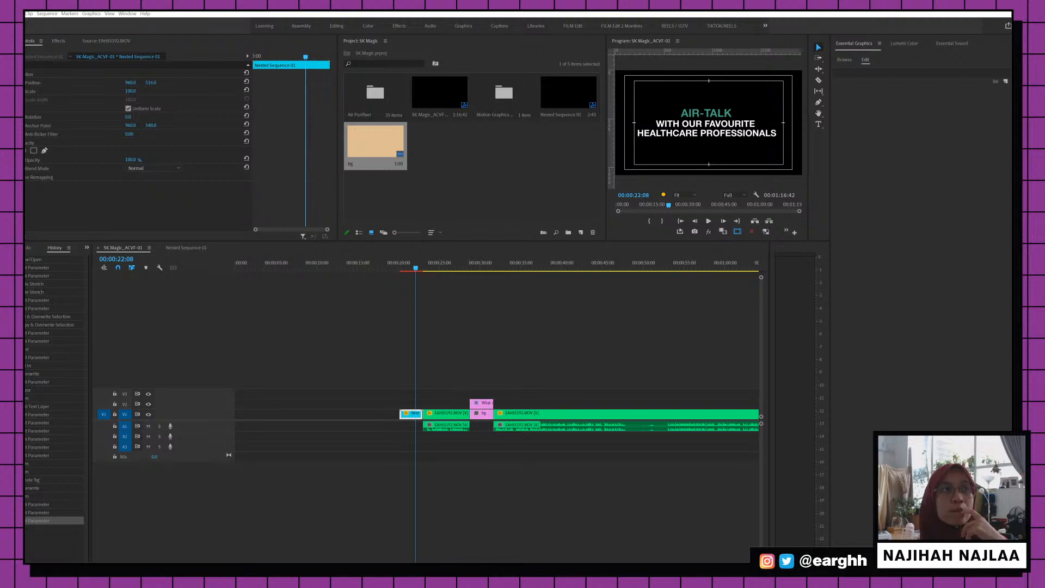
Scrub through the sequence to review the interview around the title card near 00:00:29
left_click(590, 340)
left_click_drag(417, 268, 430, 293)
scroll(489, 310, "down", 2)
scroll(486, 367, "down", 3)
left_click(404, 270)
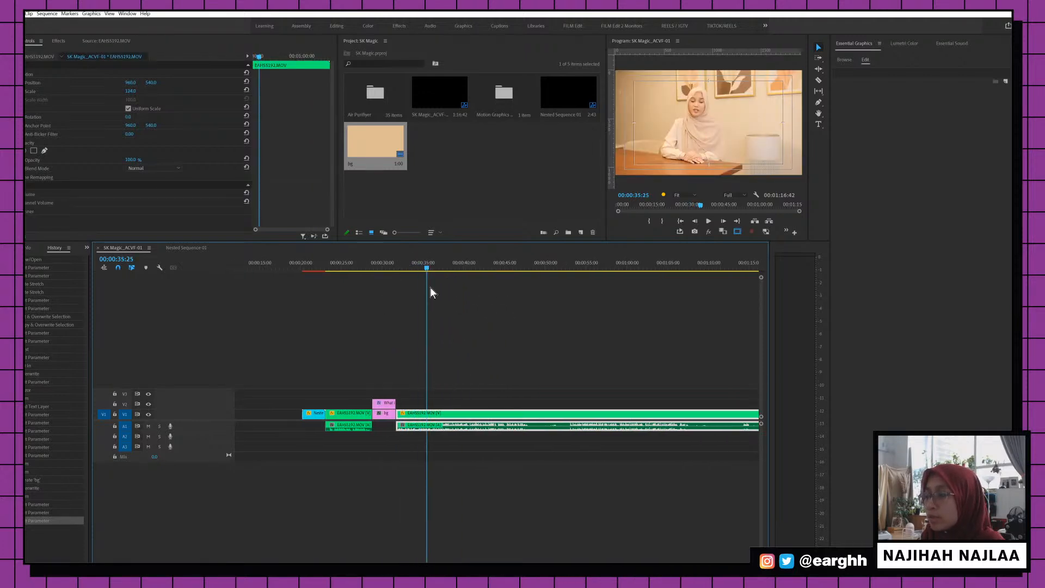
scroll(452, 364, "up", 3)
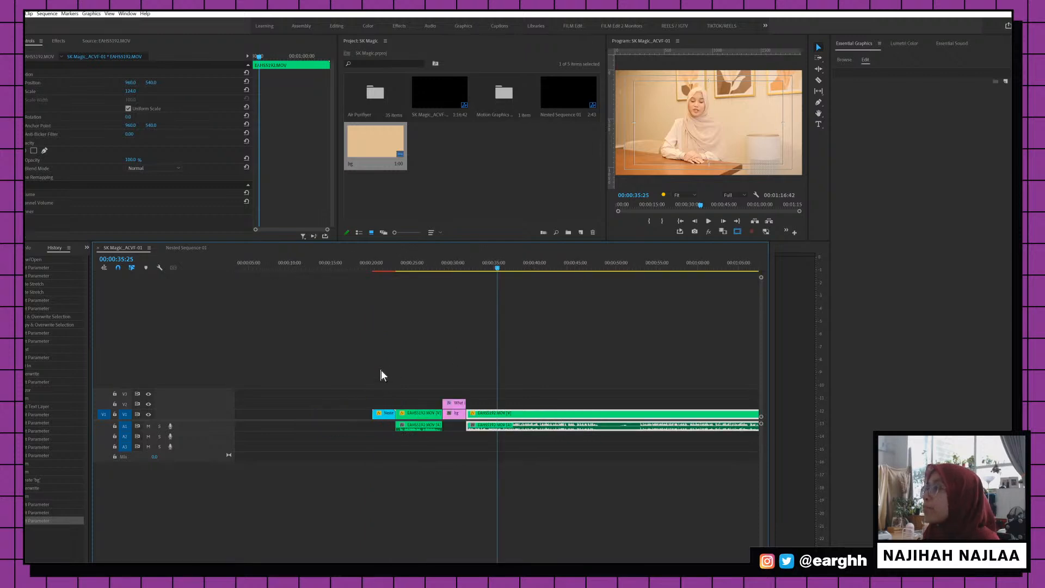
left_click(474, 267)
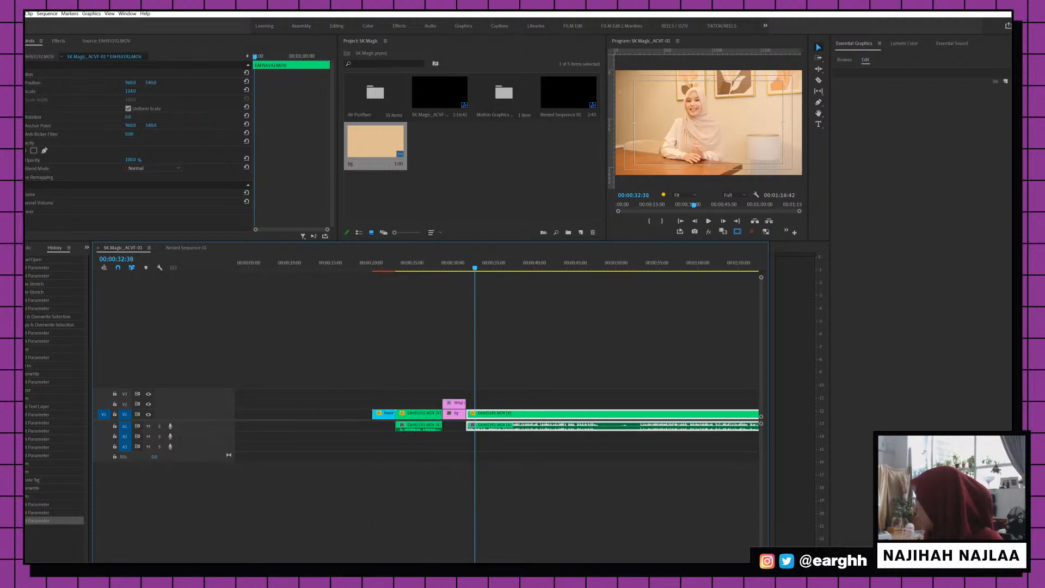
left_click(453, 266)
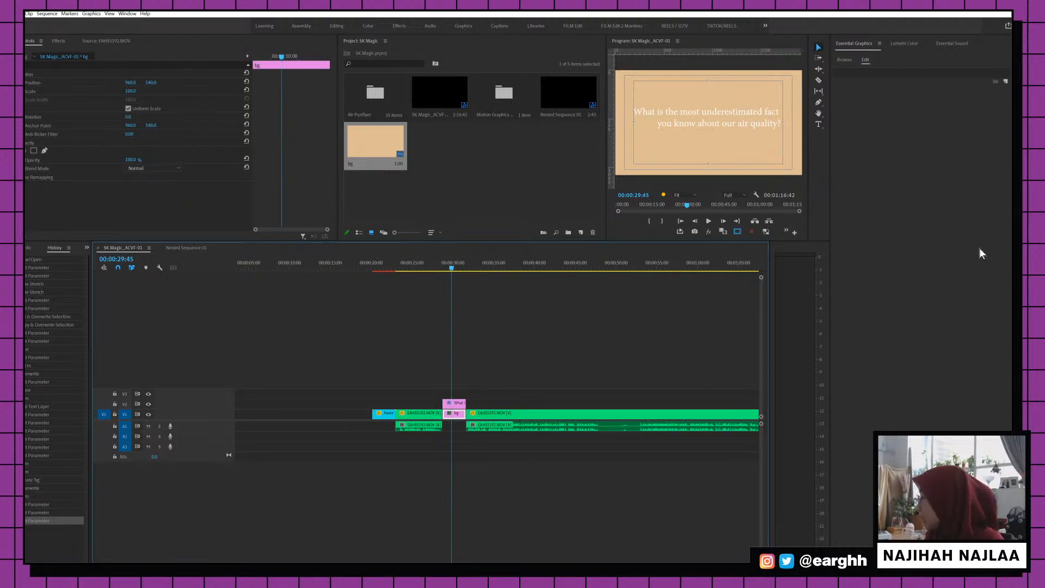
Play the interview from 00:00:31:38, zoomed in with the A1 audio waveform expanded
left_click_drag(459, 267, 468, 266)
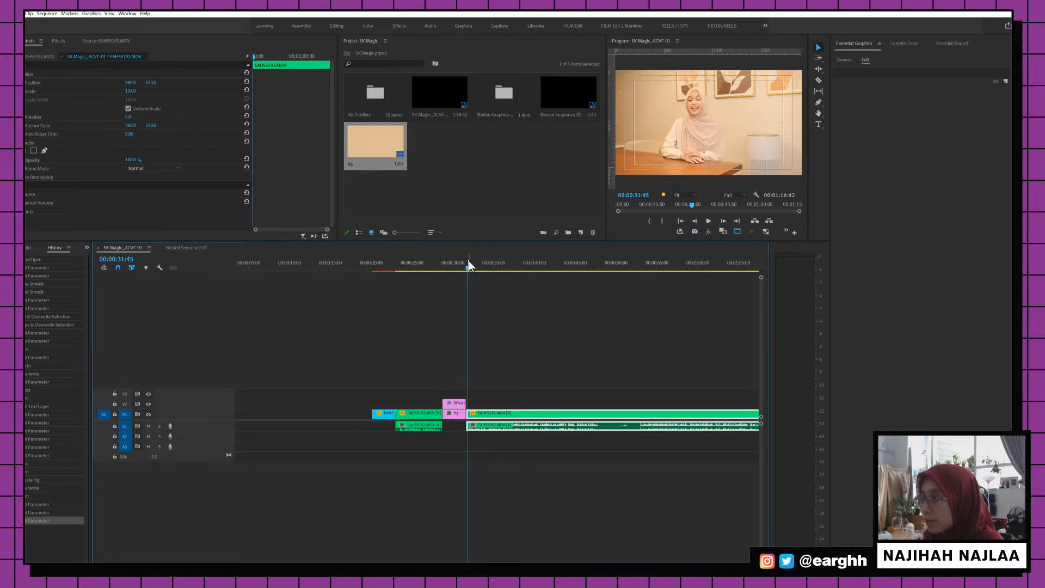
key("space")
key("=")
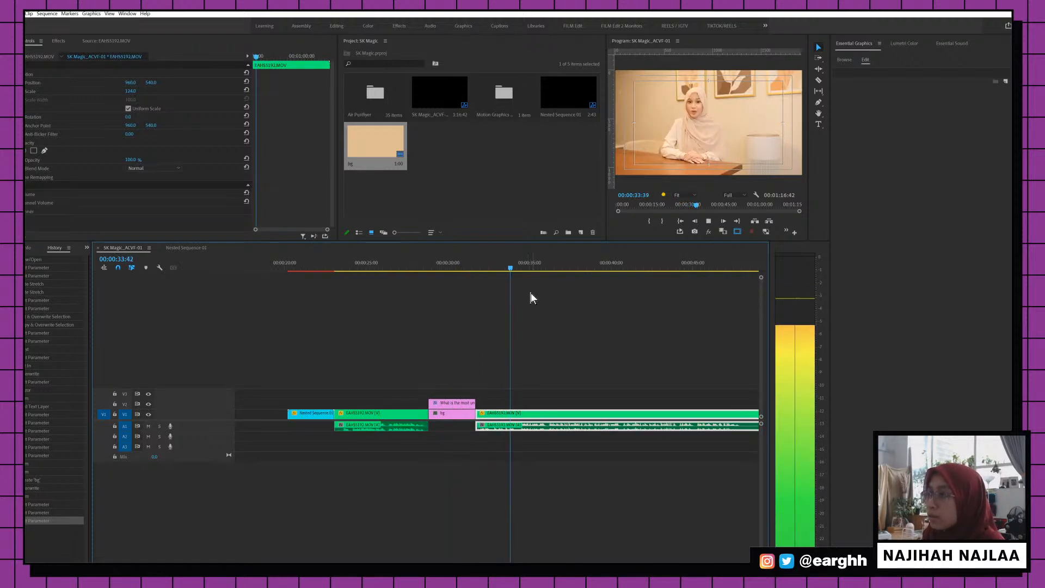
key("space")
left_click_drag(484, 259, 477, 264)
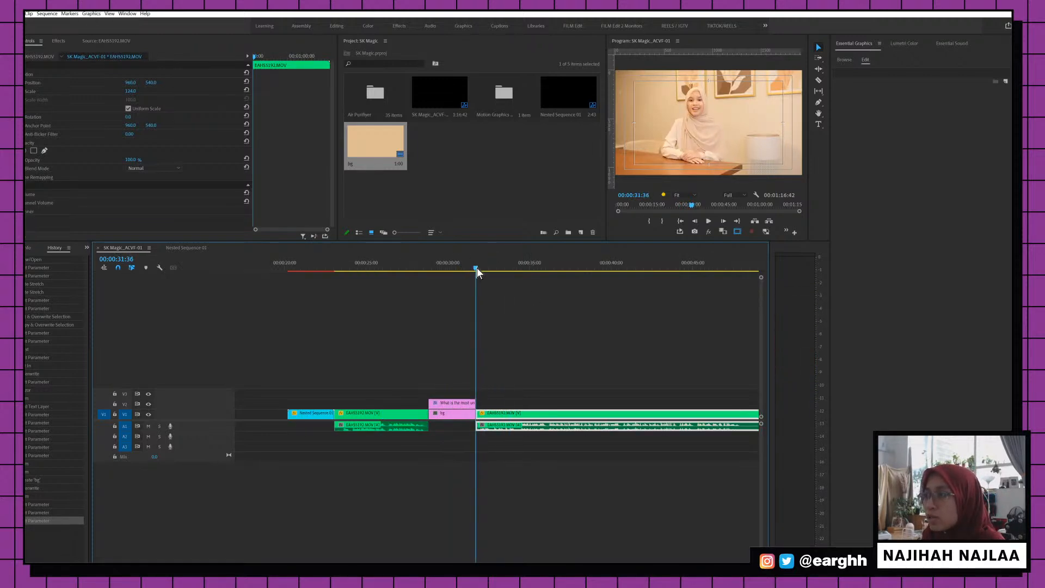
key("space")
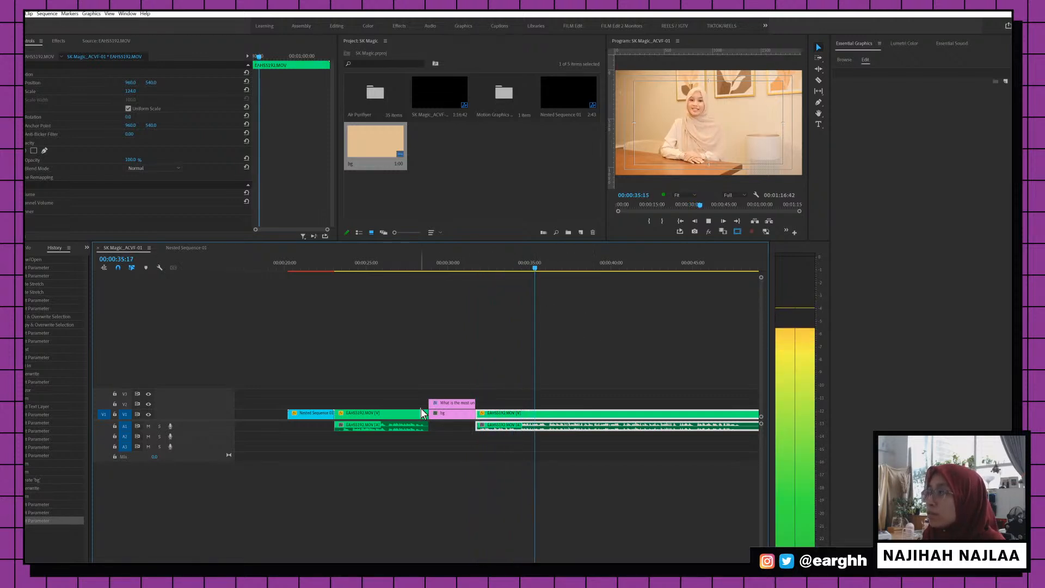
double_click(209, 427)
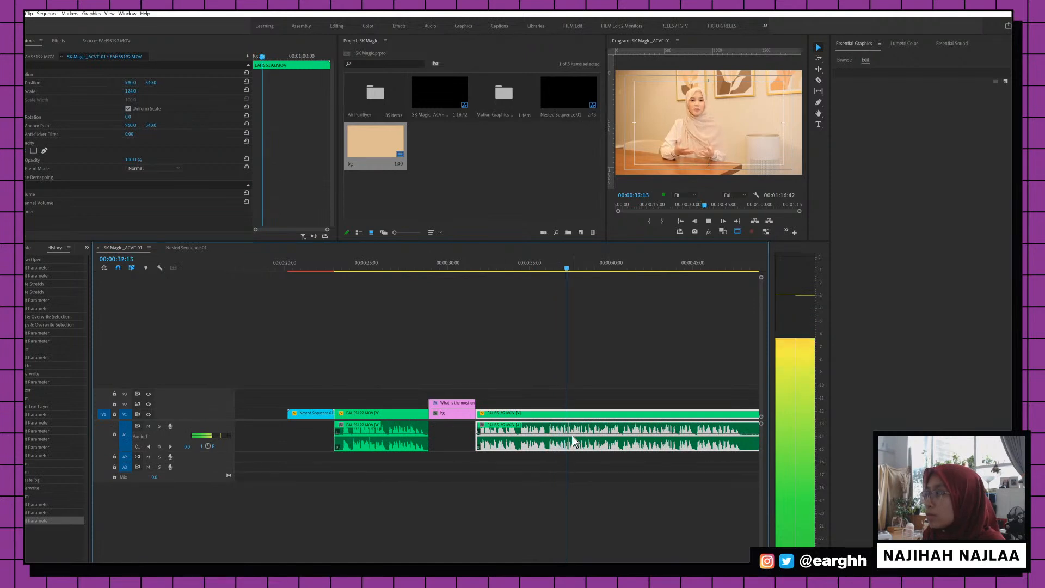
scroll(550, 453, "down", 2)
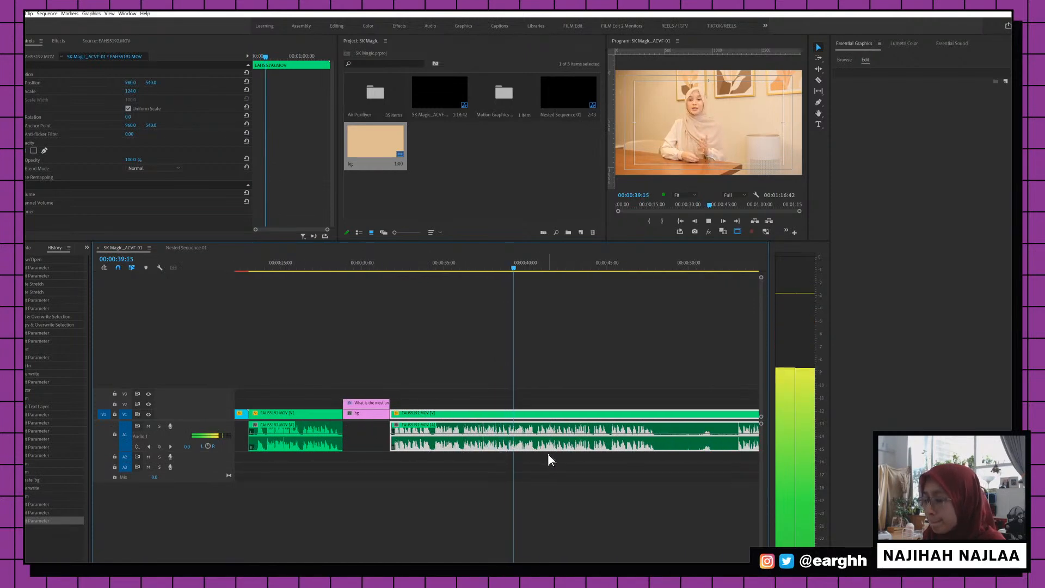
Razor the interview at 00:00:48:20 and again slightly later, then select the piece between the cuts
key("c")
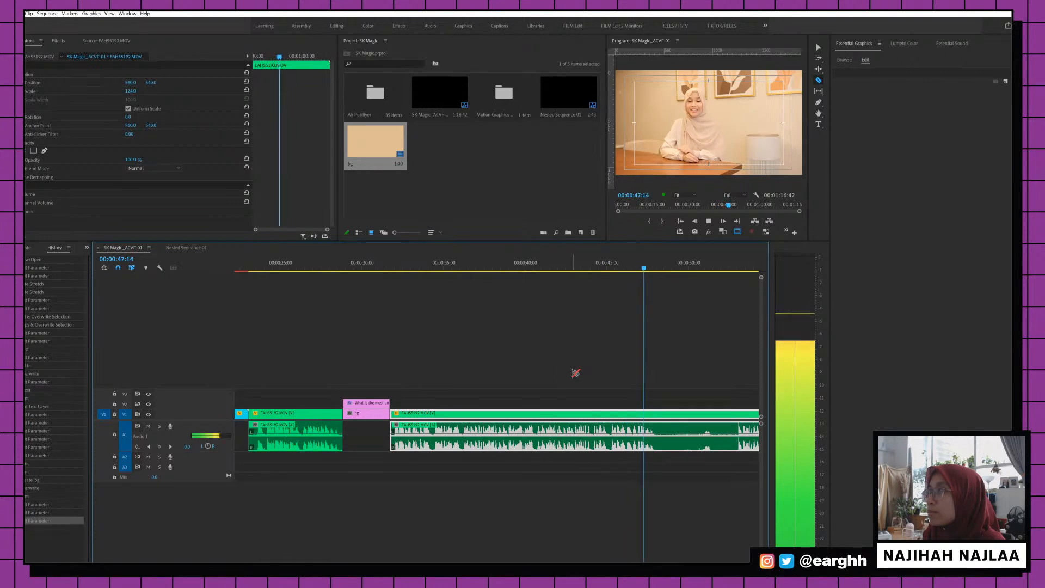
left_click(659, 415)
key("v")
scroll(660, 415, "down", 4)
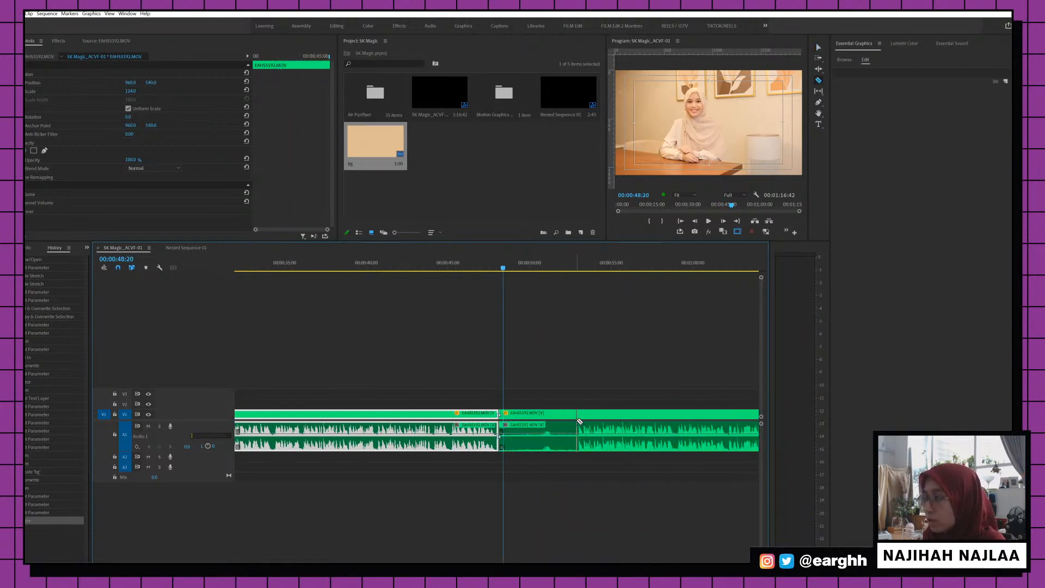
key("c")
left_click(575, 413)
key("v")
left_click(549, 412)
Delete the cut section, then Alt-drag a copy of the What/bg title card into the gap
key("Delete")
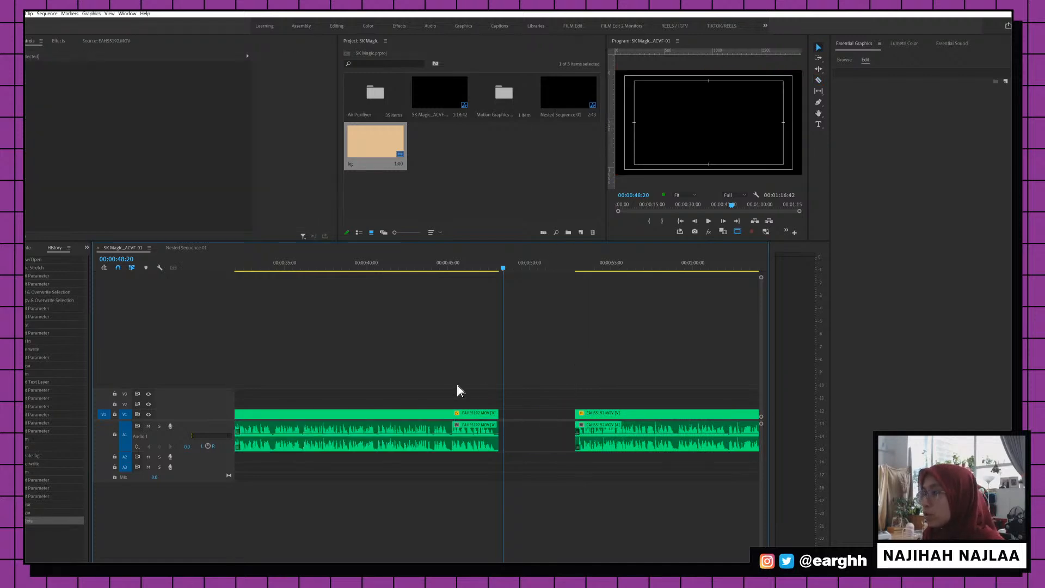
key("minus")
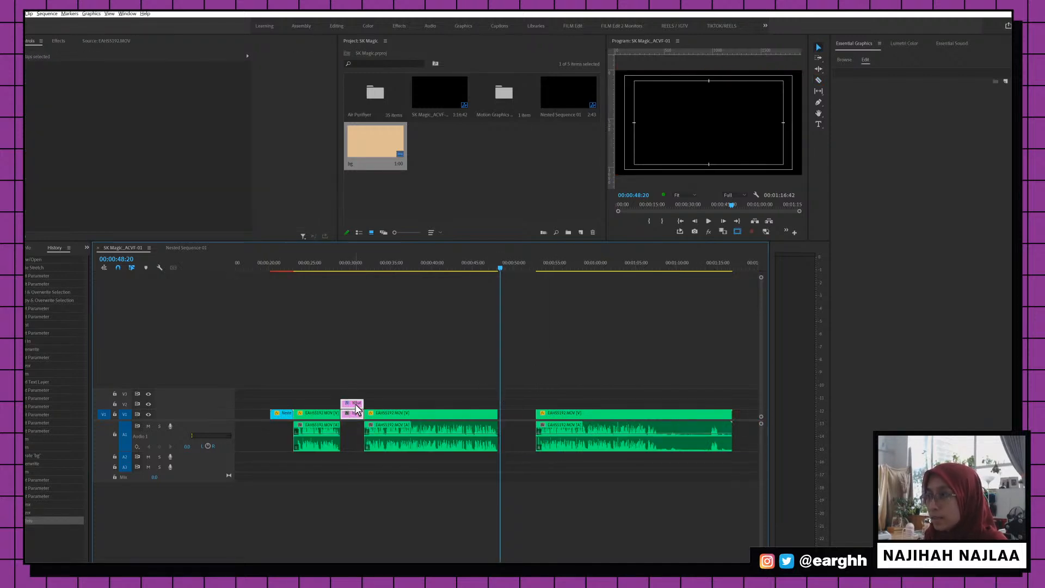
left_click_drag(351, 405, 513, 406)
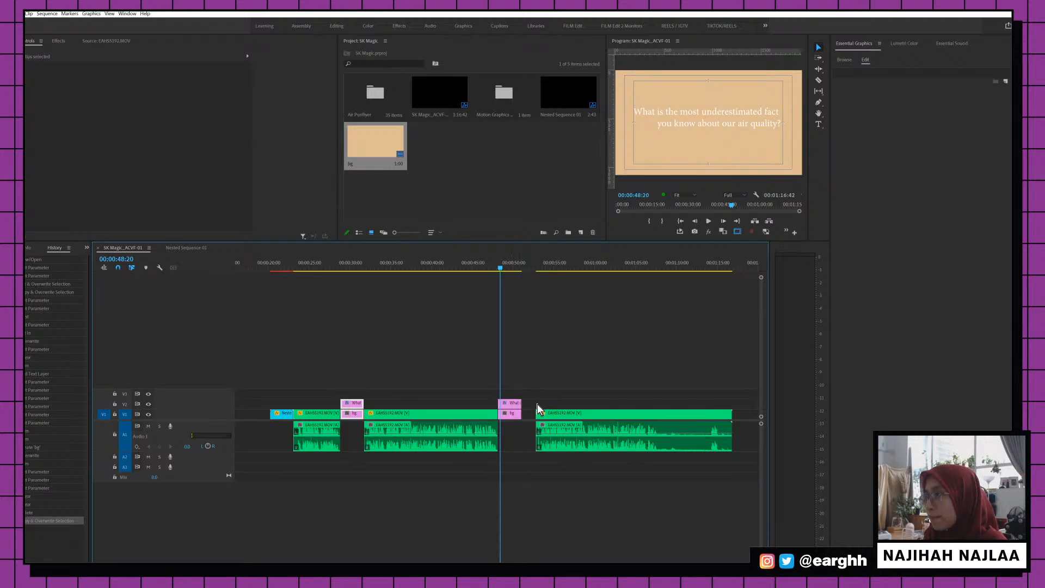
left_click(513, 265)
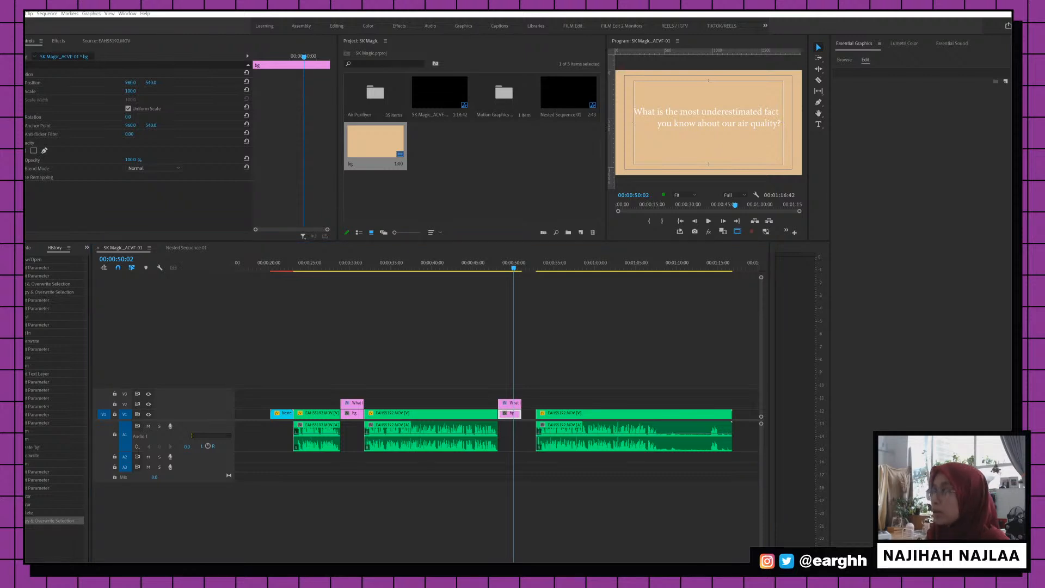
Replace the copied title's text with the pharmacist pandemic question
left_click(746, 116)
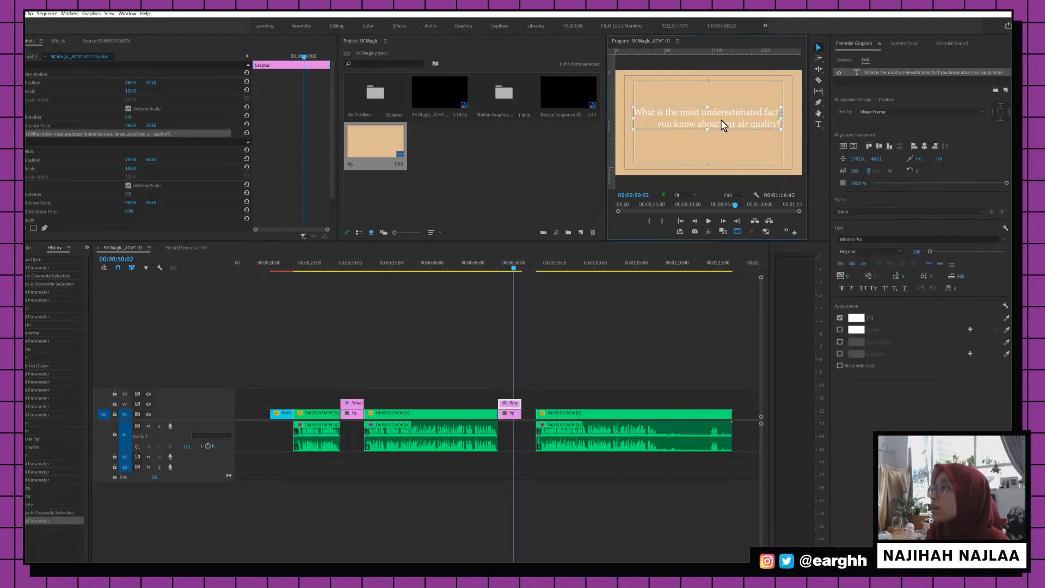
double_click(728, 113)
type("As an established pharmacist, how does the current situation (pandemic) affect your daily life?")
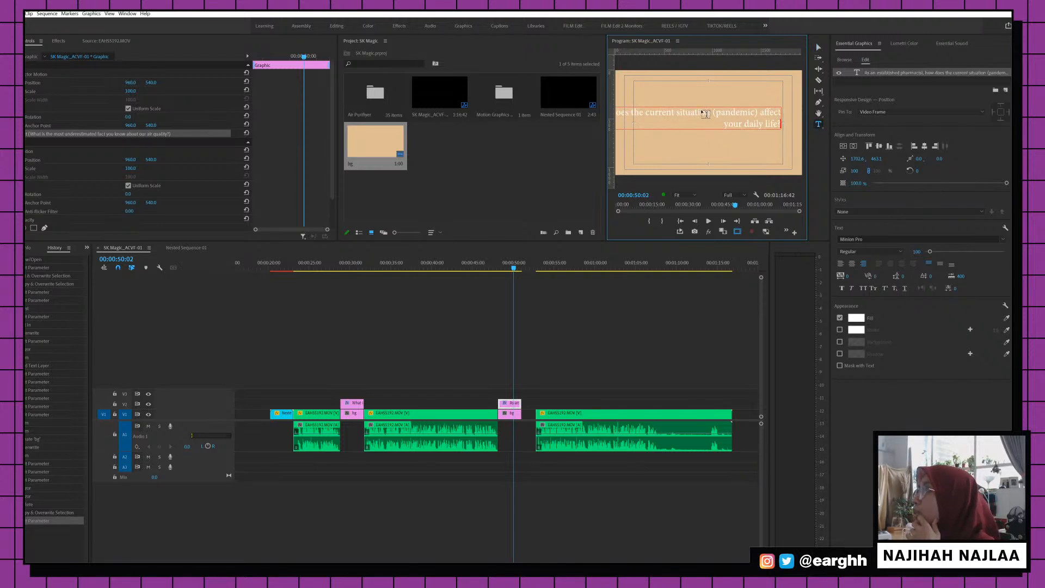
left_click(680, 113)
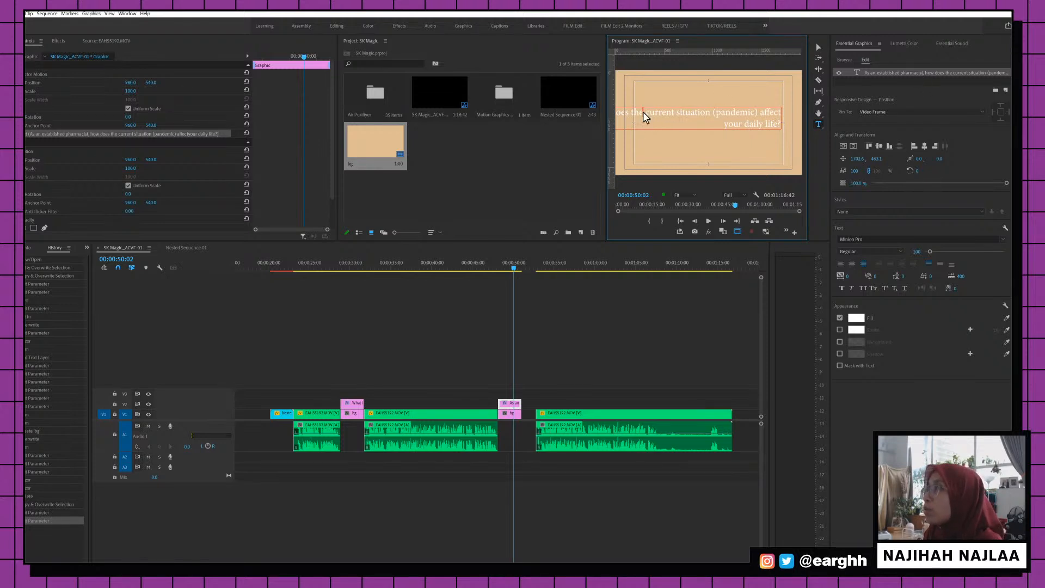
Add line breaks before 'affect', 'current' and 'how', and remove the break before 'your daily life'
mouse_move(645, 117)
left_mouse_down()
mouse_move(526, 121)
mouse_move(647, 112)
left_mouse_up()
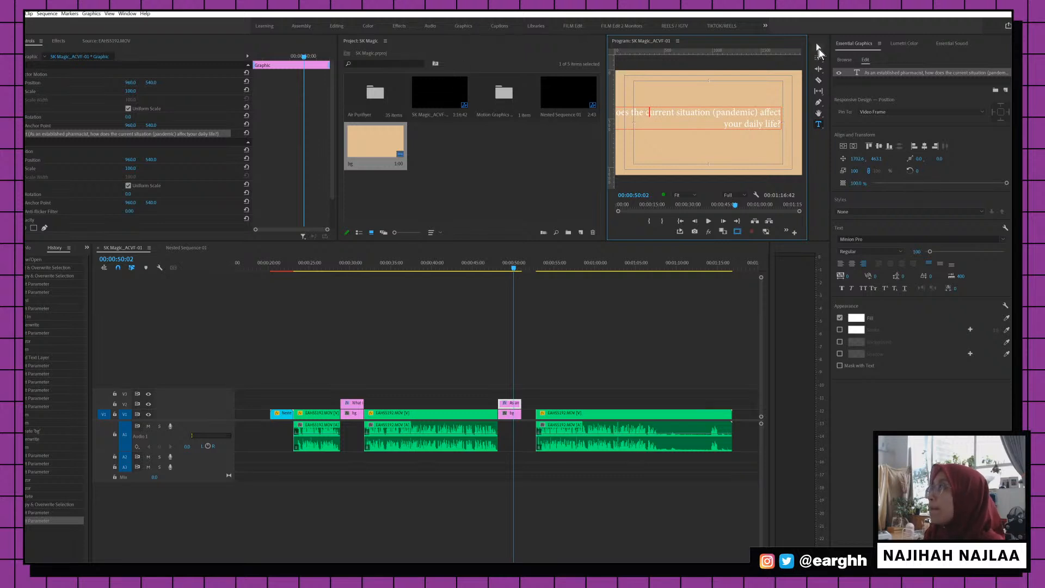
left_click(760, 110)
key("Return")
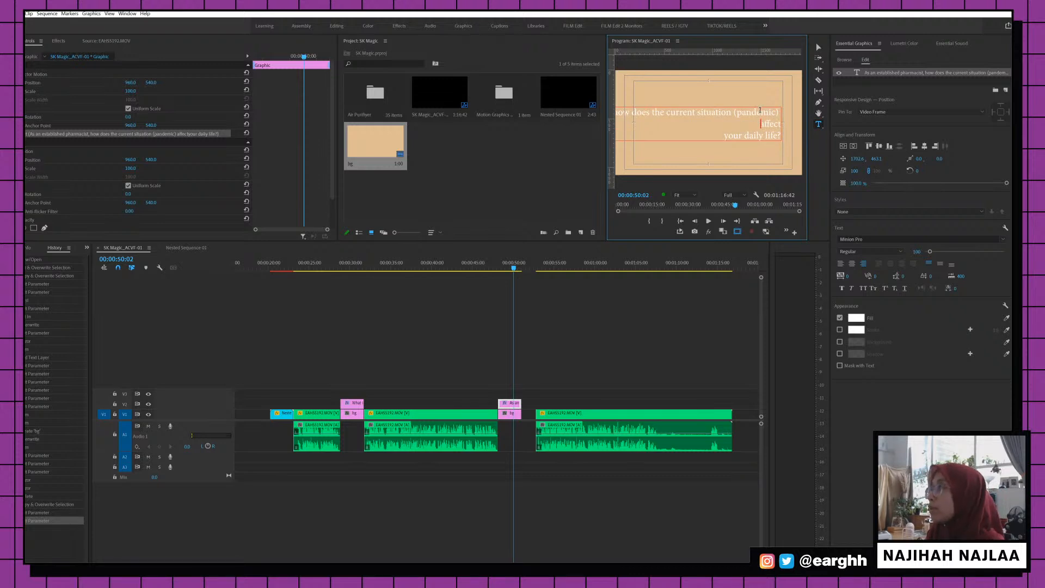
left_click(725, 136)
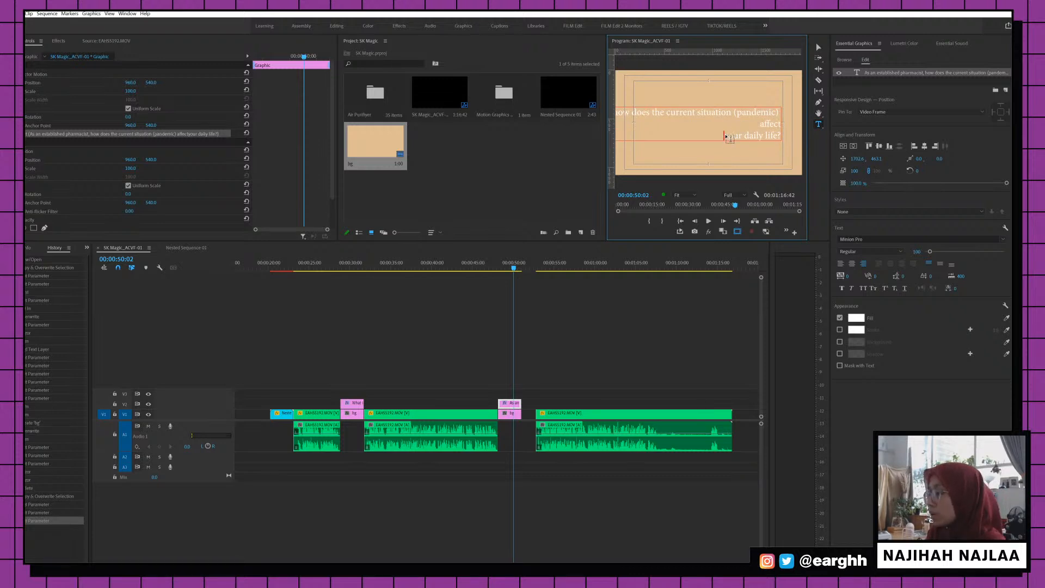
key("BackSpace")
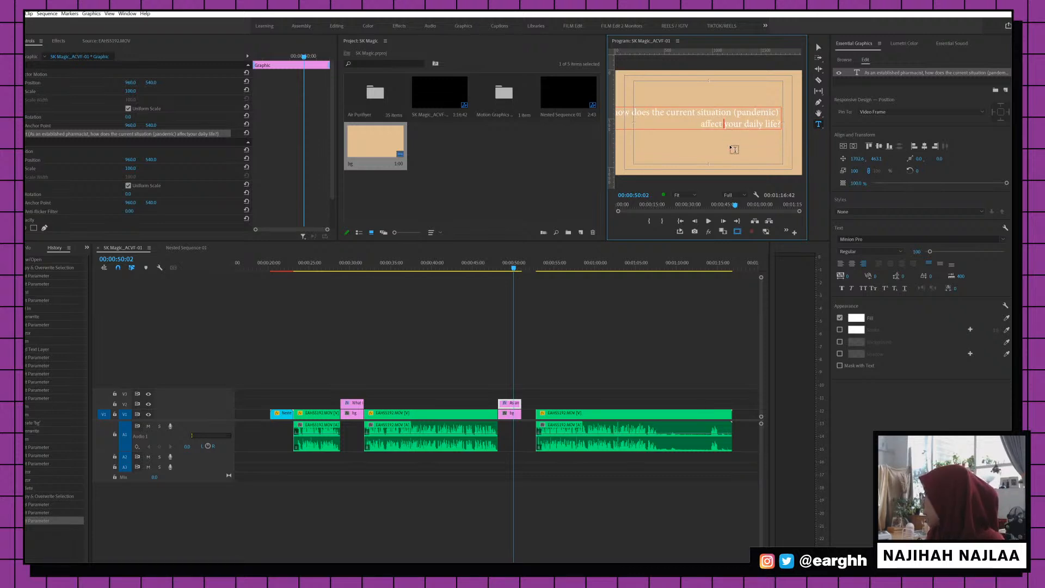
left_click(668, 114)
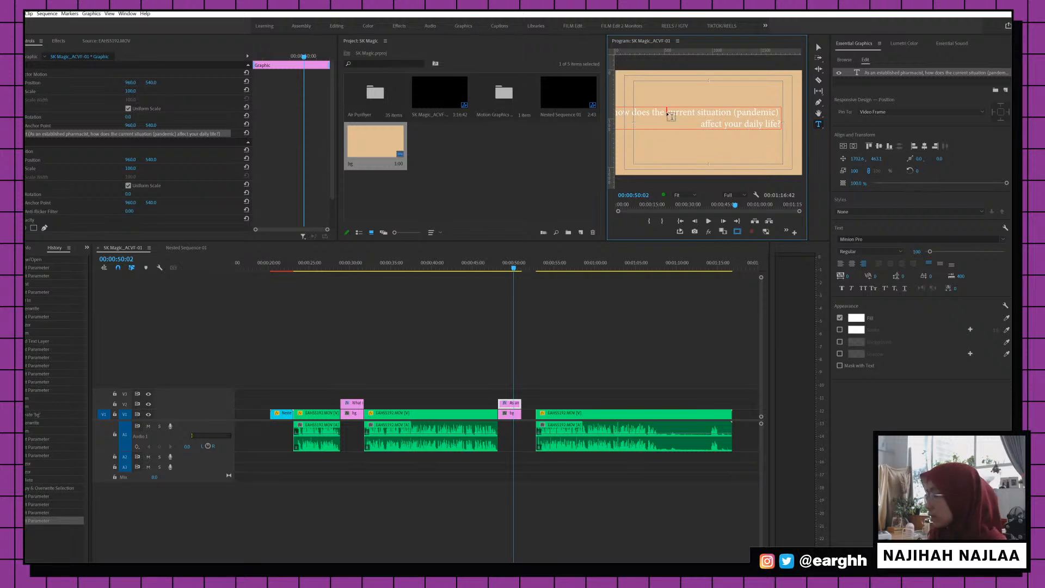
key("Return")
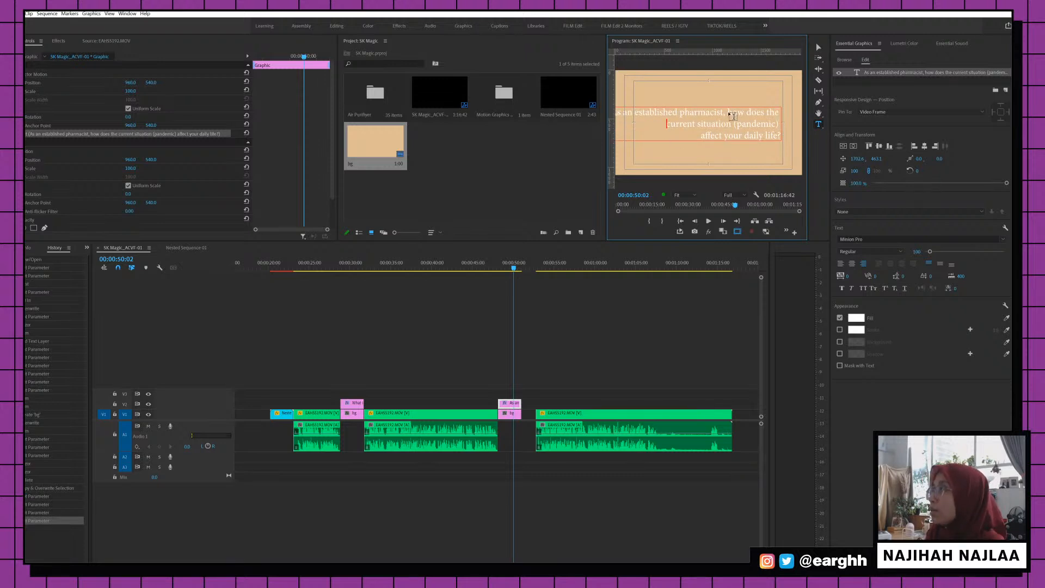
left_click(731, 114)
key("Return")
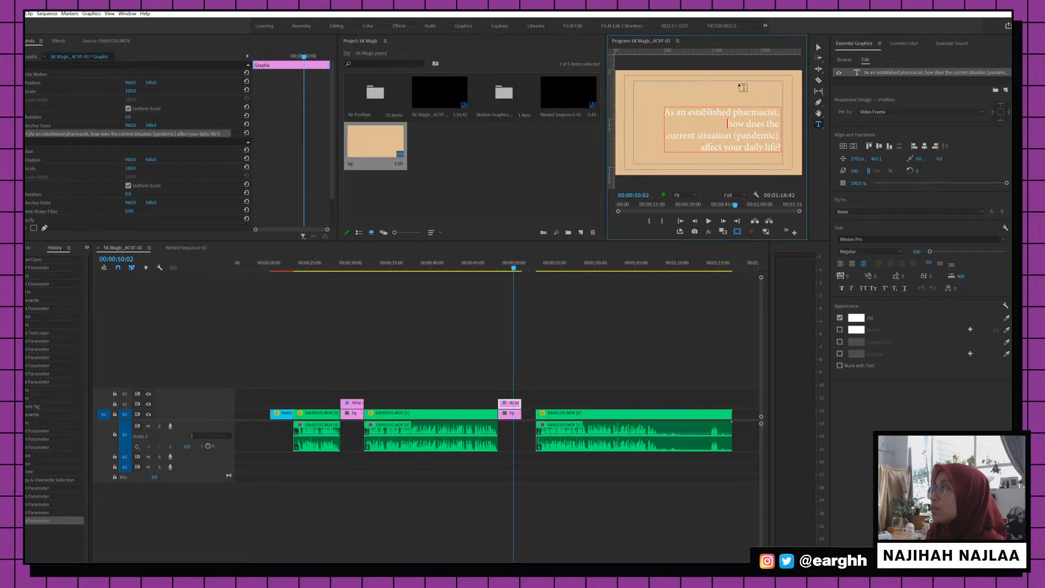
Rework the breaks so 'how does the' and 'affect your daily life?' sit on their own lines
left_click(789, 116)
key("BackSpace")
key("Delete")
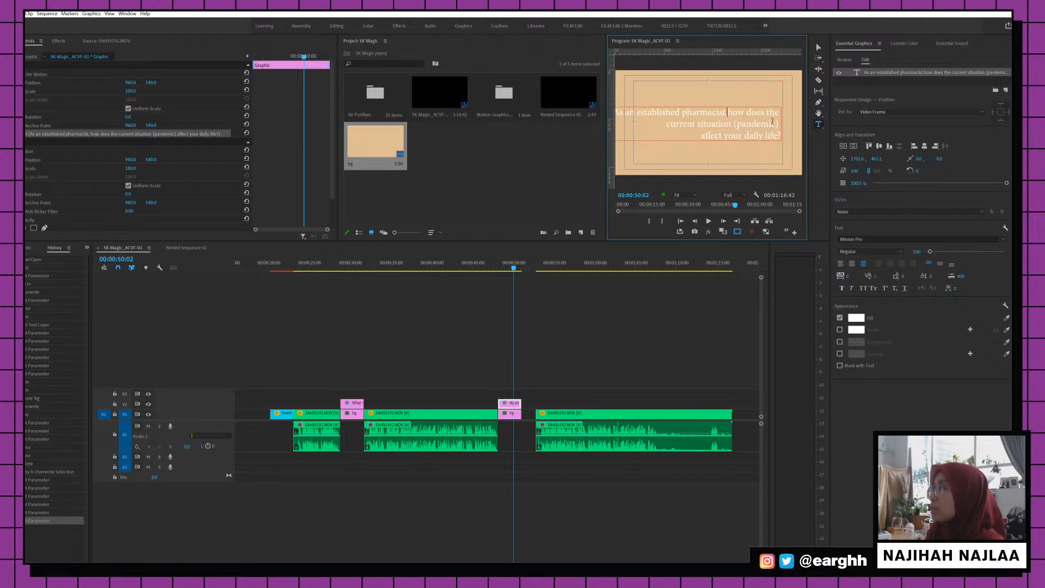
type(",")
key("Return")
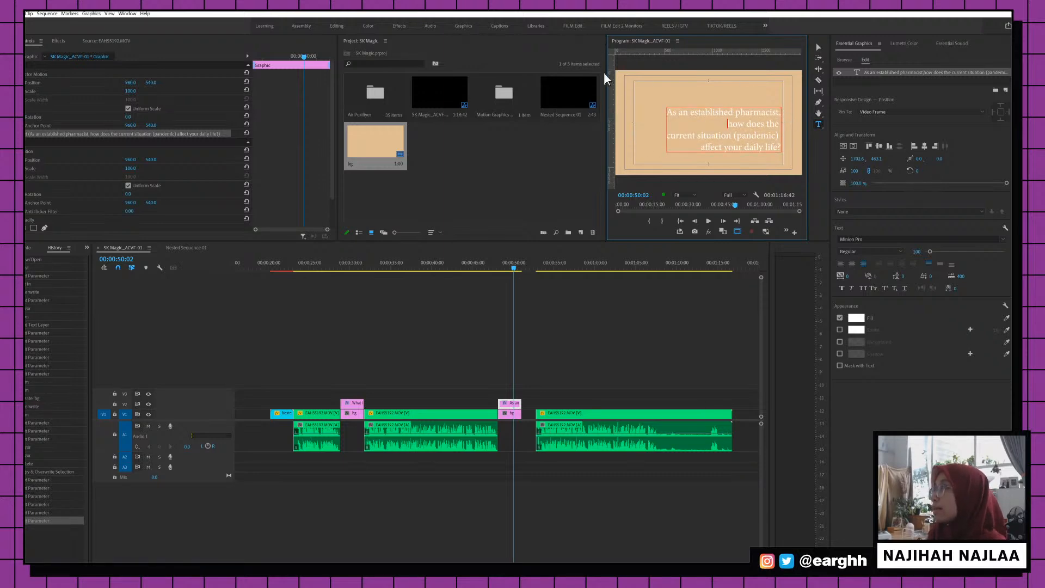
left_click(789, 137)
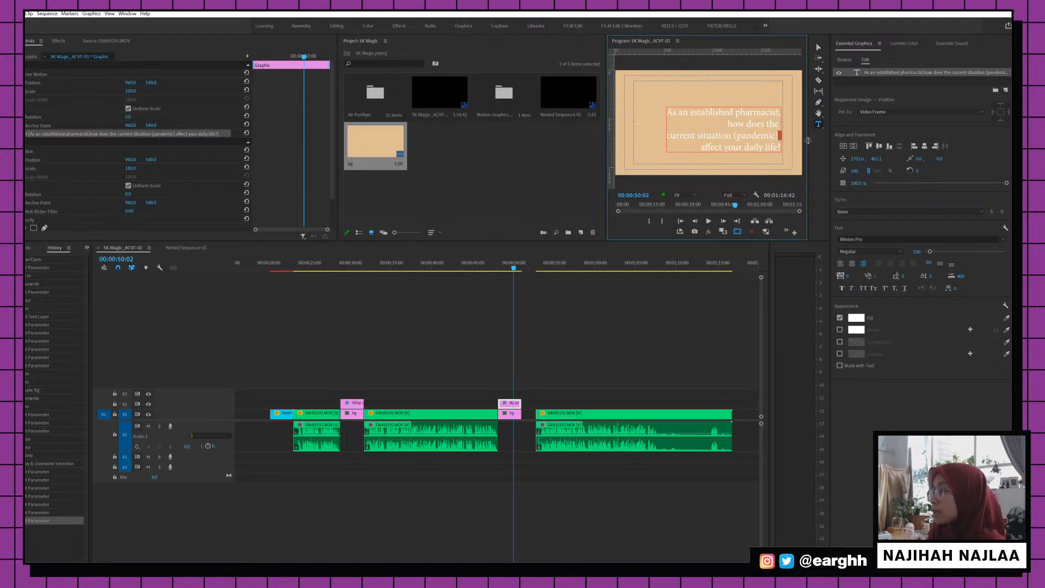
key("Delete")
key("Return")
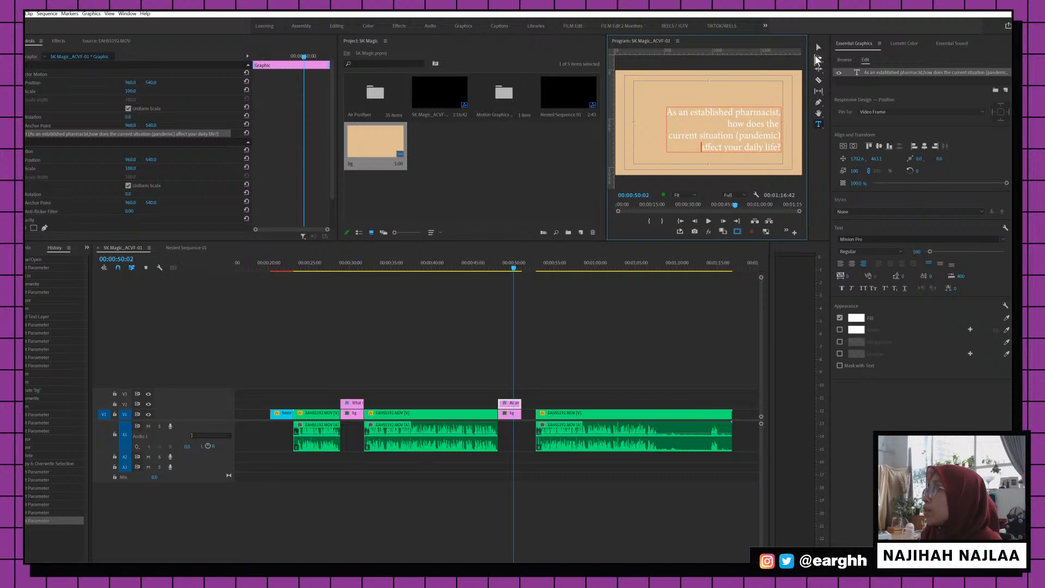
left_click(817, 48)
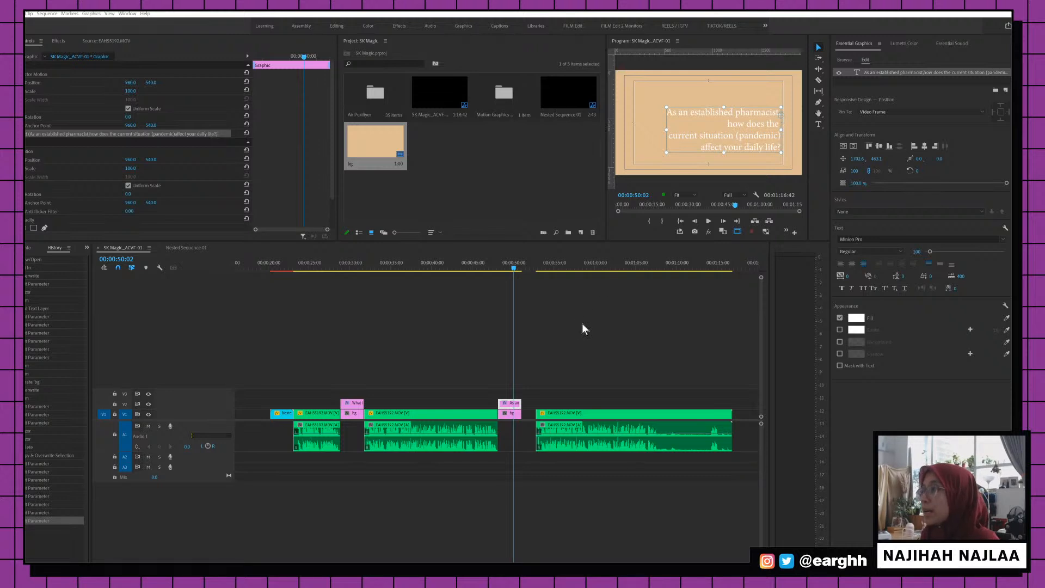
Ripple-delete the empty V1 gap after the bg clip, then jump to 00:00:29:12
left_click(537, 348)
left_click(530, 414)
key("Delete")
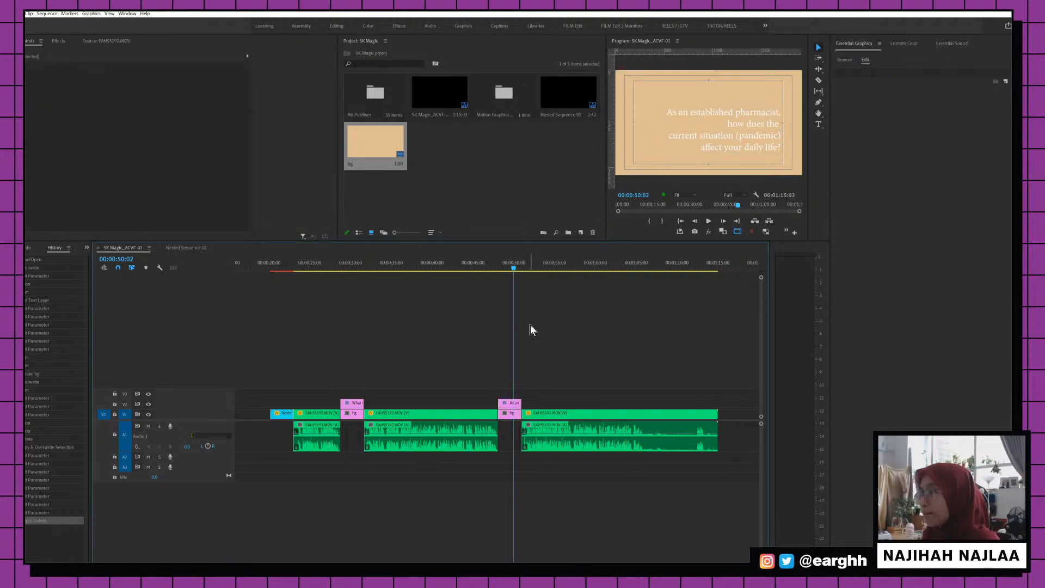
left_click(345, 264)
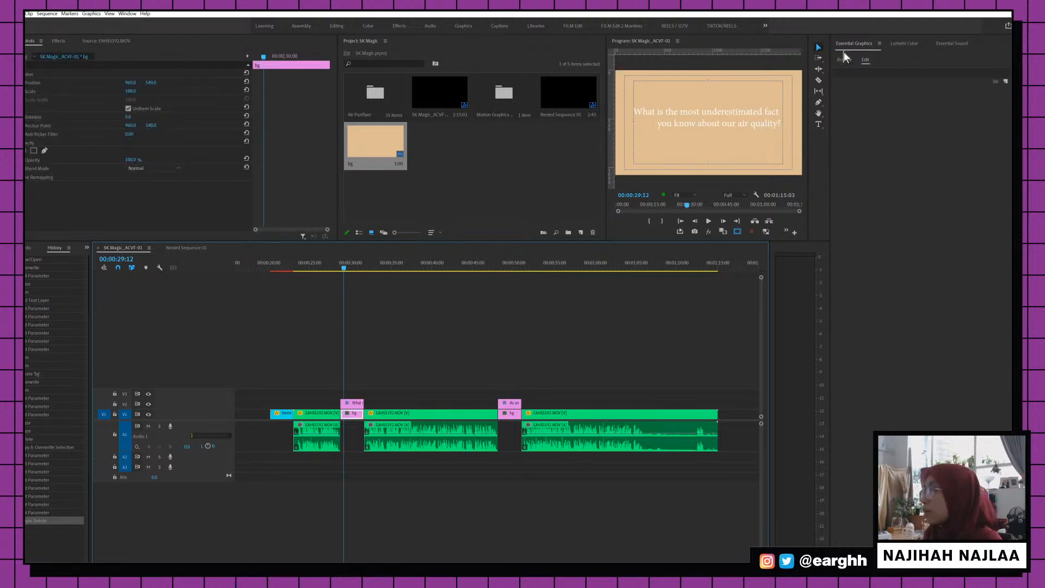
Break the air-quality question onto new lines before 'most' and 'fact'
left_click(353, 404)
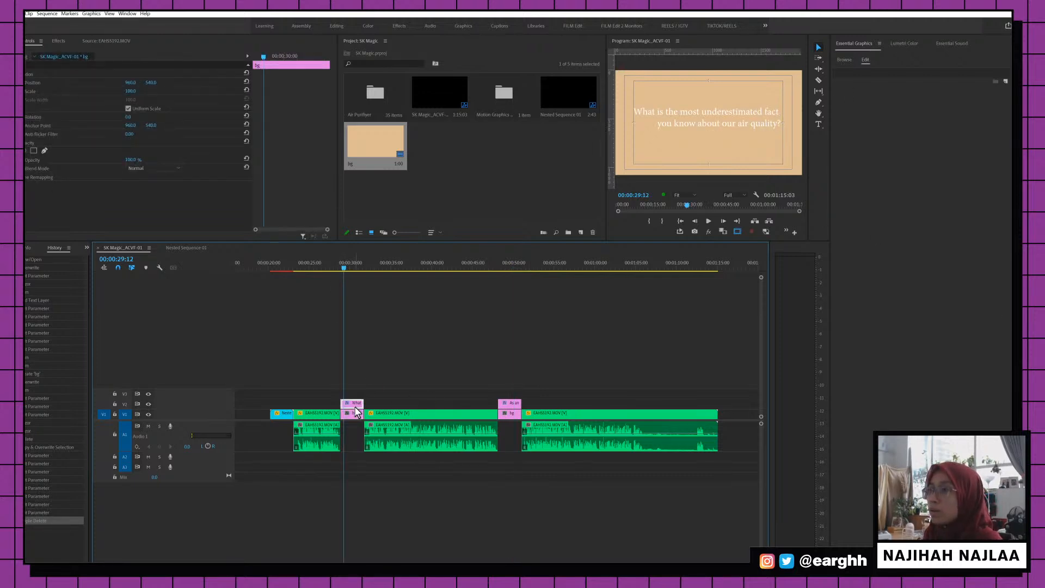
double_click(707, 112)
left_click(711, 113)
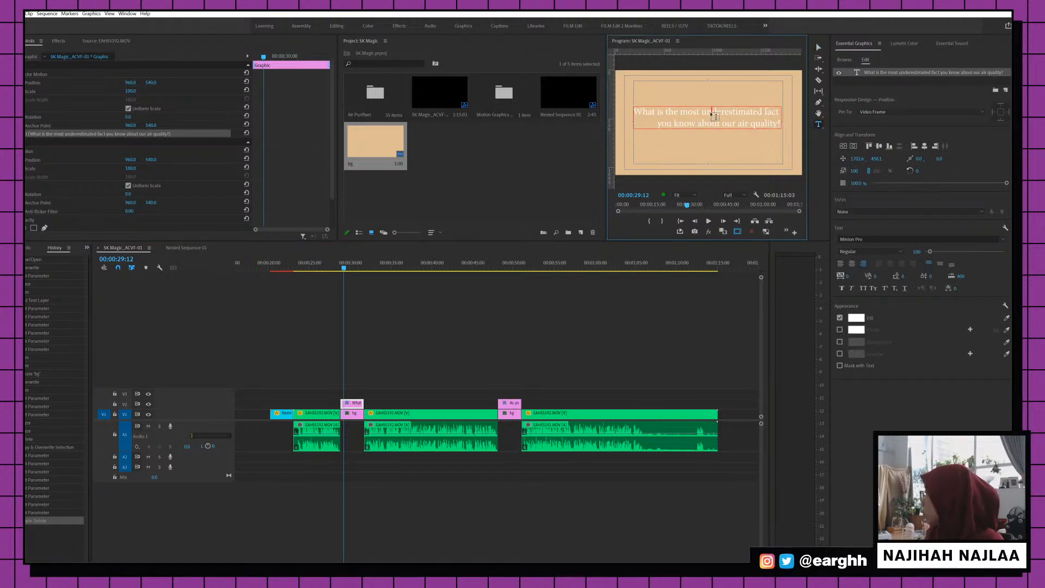
left_click(683, 118)
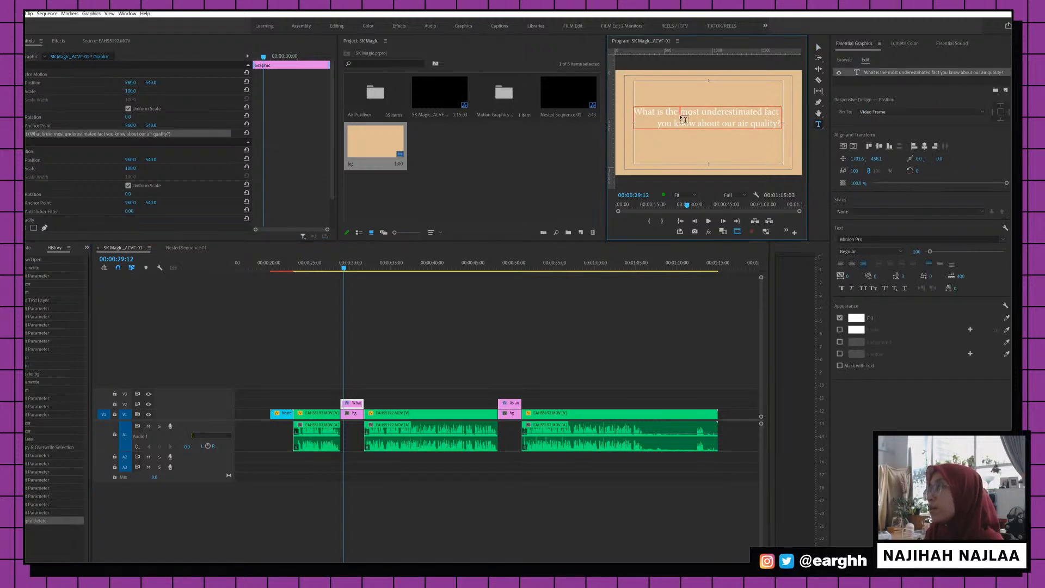
key("Return")
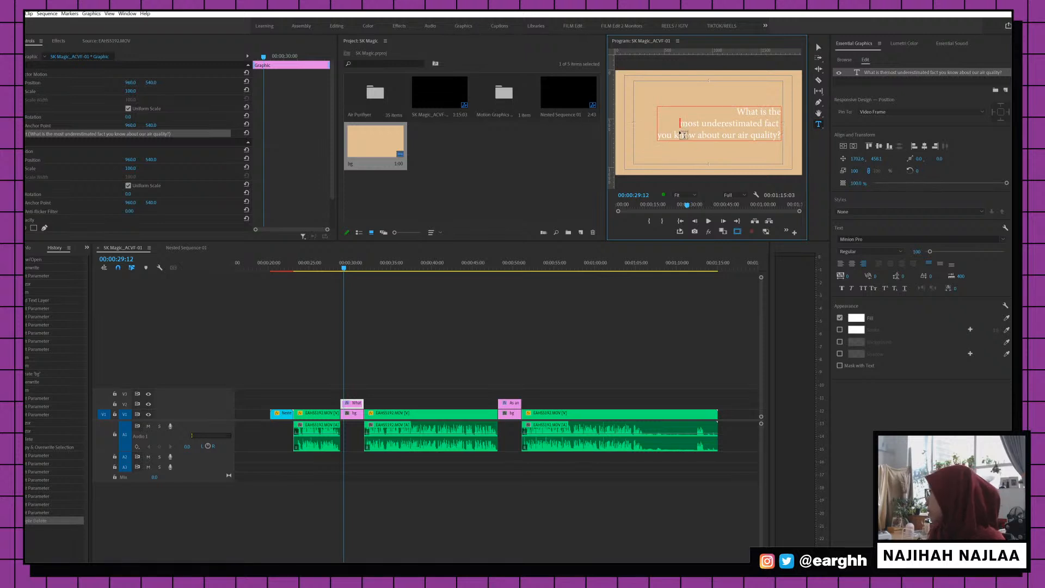
left_click(768, 123)
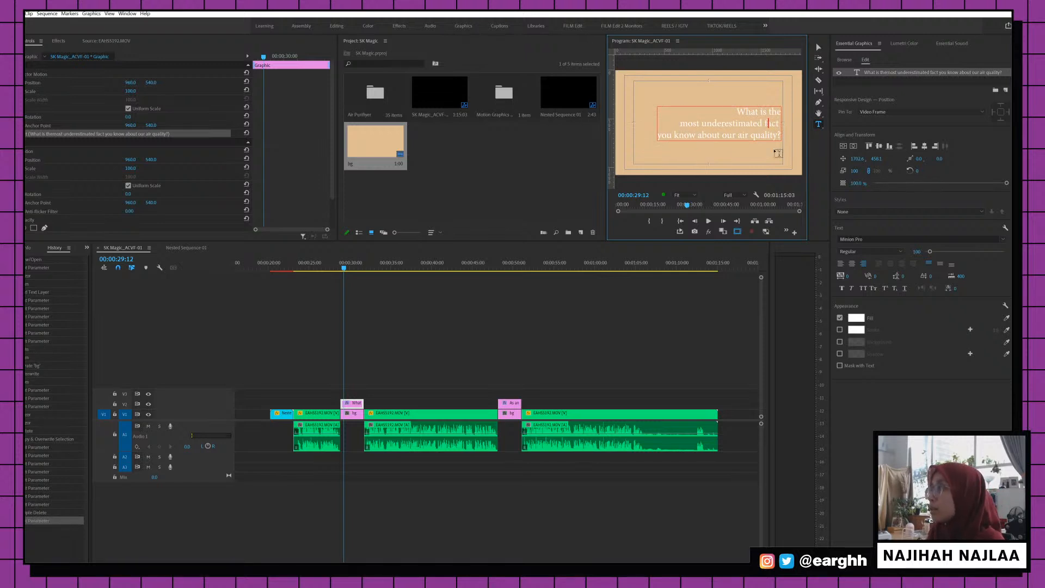
key("Return")
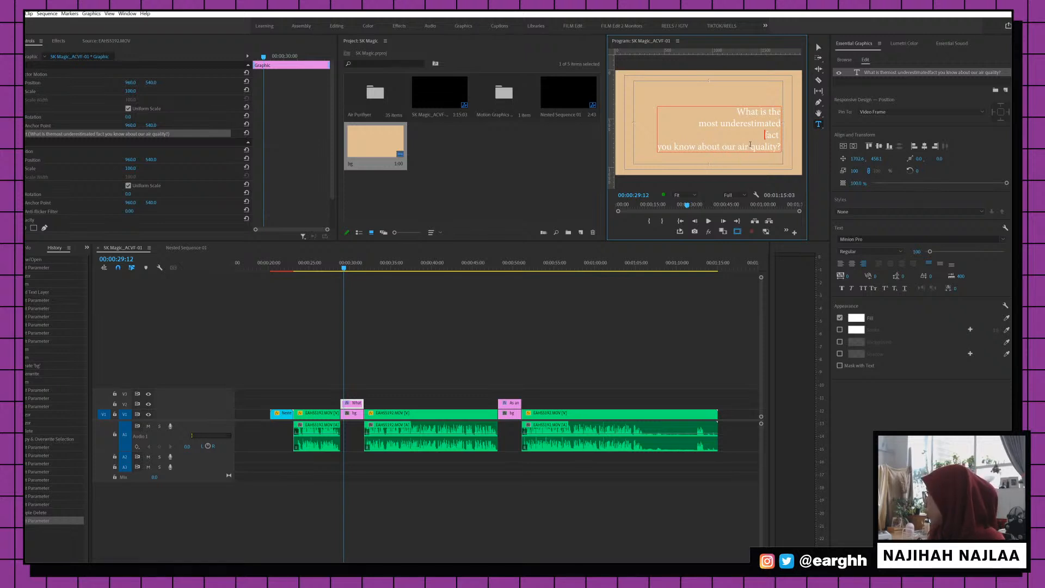
Break before 'our' and pull 'you know about' back onto the 'fact' line
left_click(723, 147)
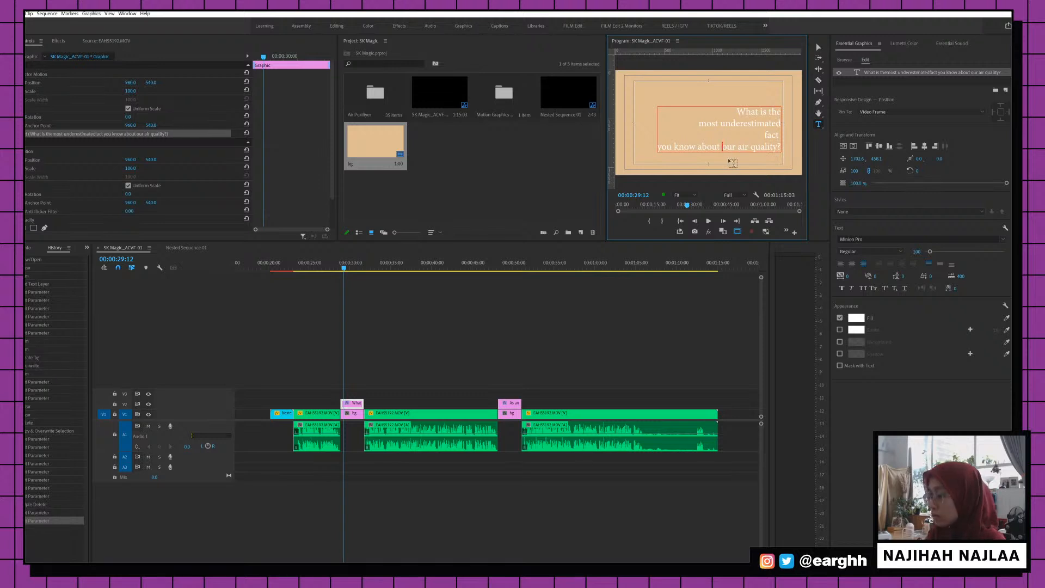
key("Return")
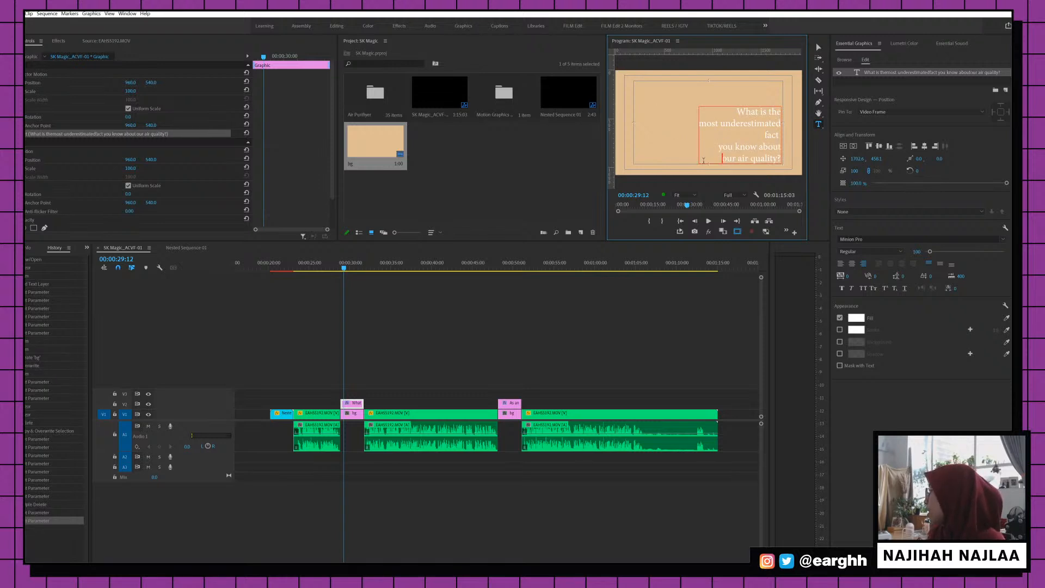
left_click(720, 148)
key("BackSpace")
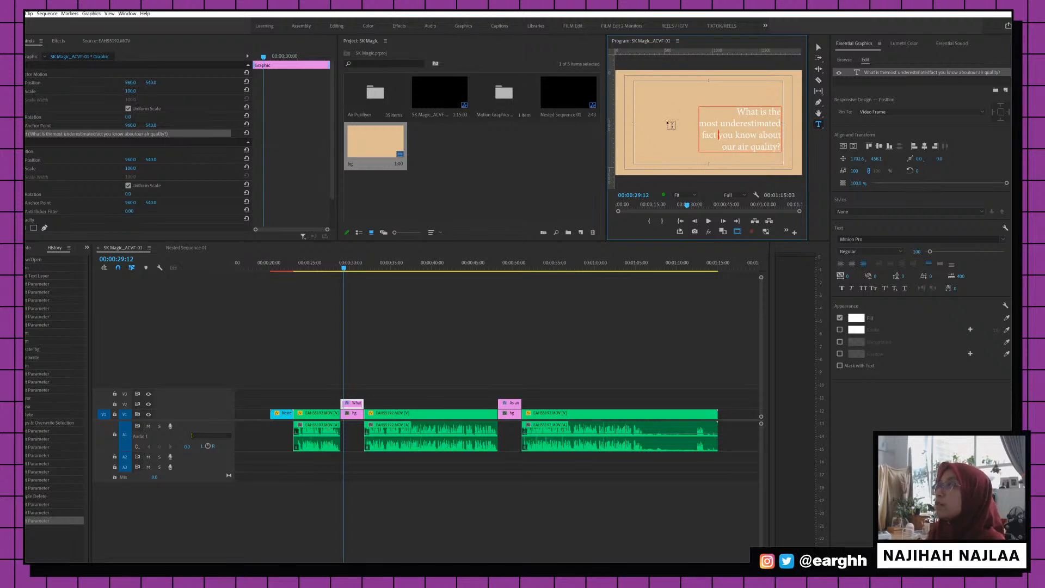
left_click(818, 47)
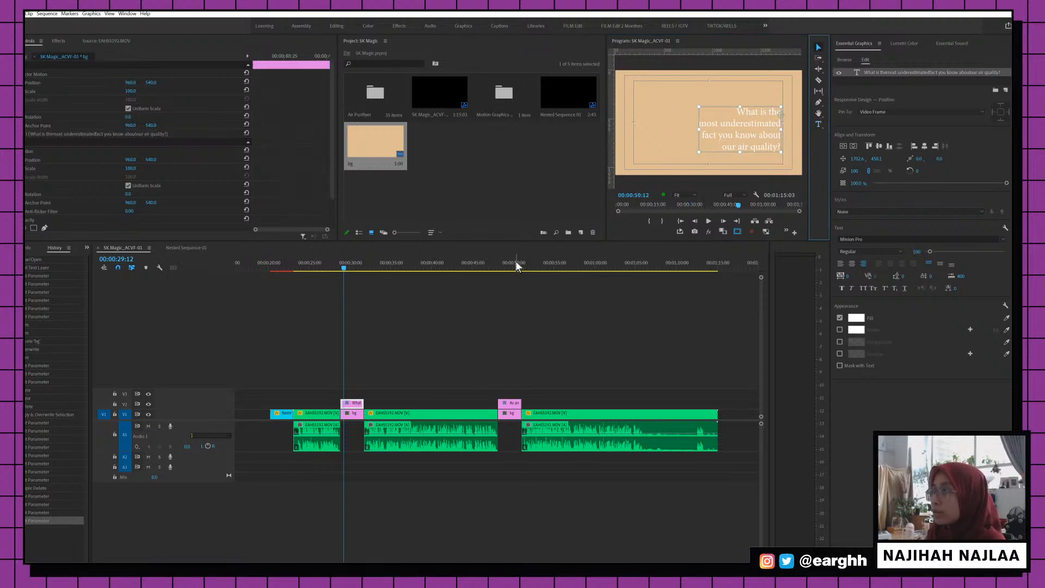
left_click_drag(515, 263, 535, 257)
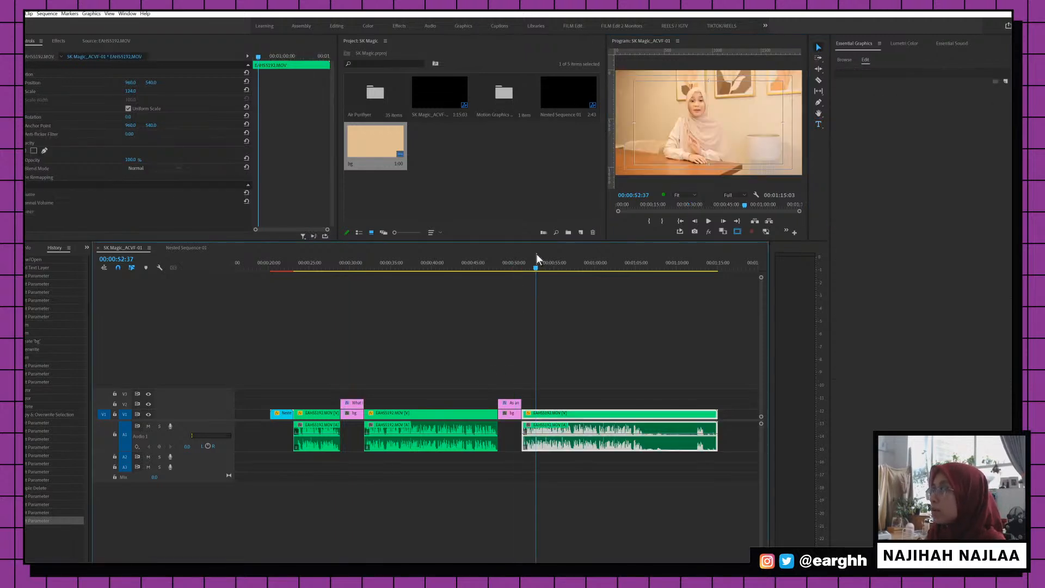
Play the sequence from the pharmacist question card, zooming the timeline for finer detail
left_click(494, 264)
key("space")
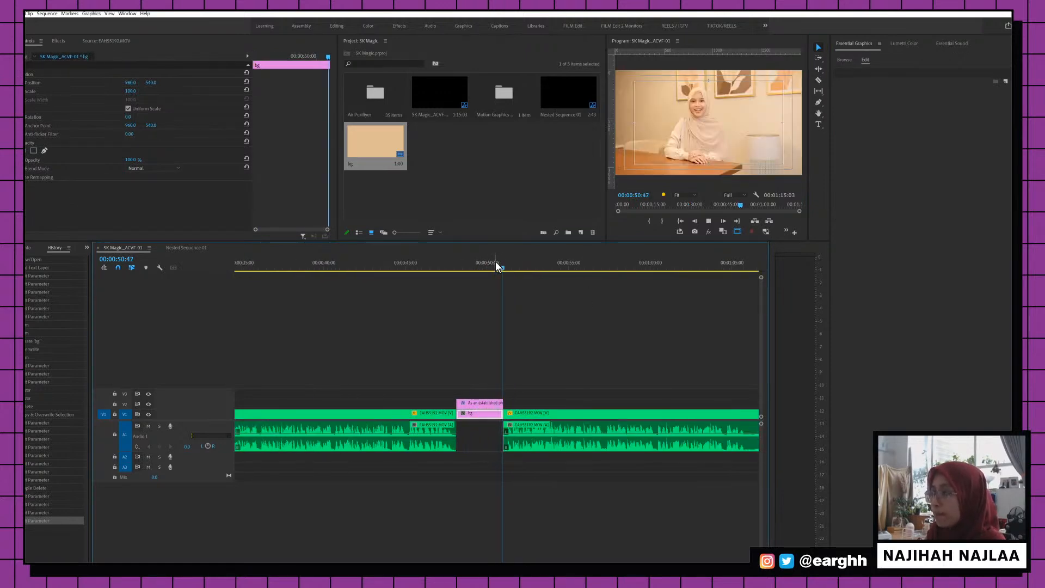
key("minus")
key("equal")
key("equal")
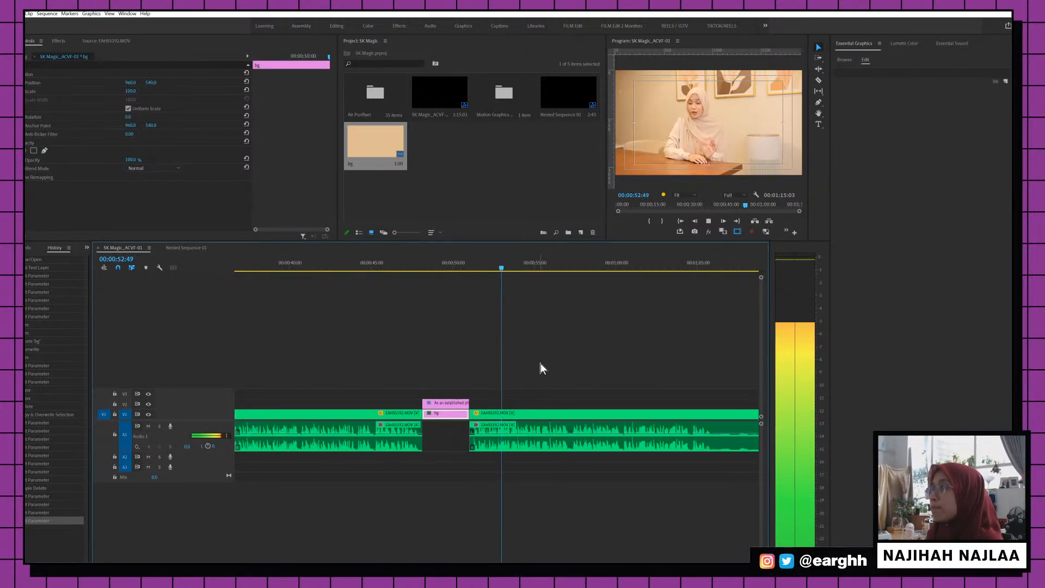
scroll(596, 363, "down", 3)
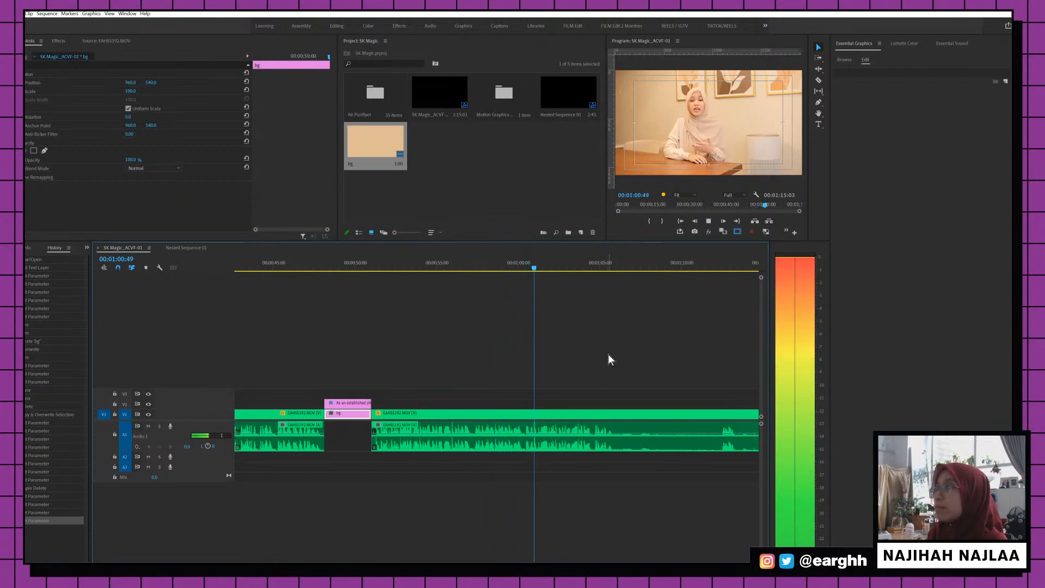
Razor the last interview clip at 01:06:17 and delete the tail after the cut
key("c")
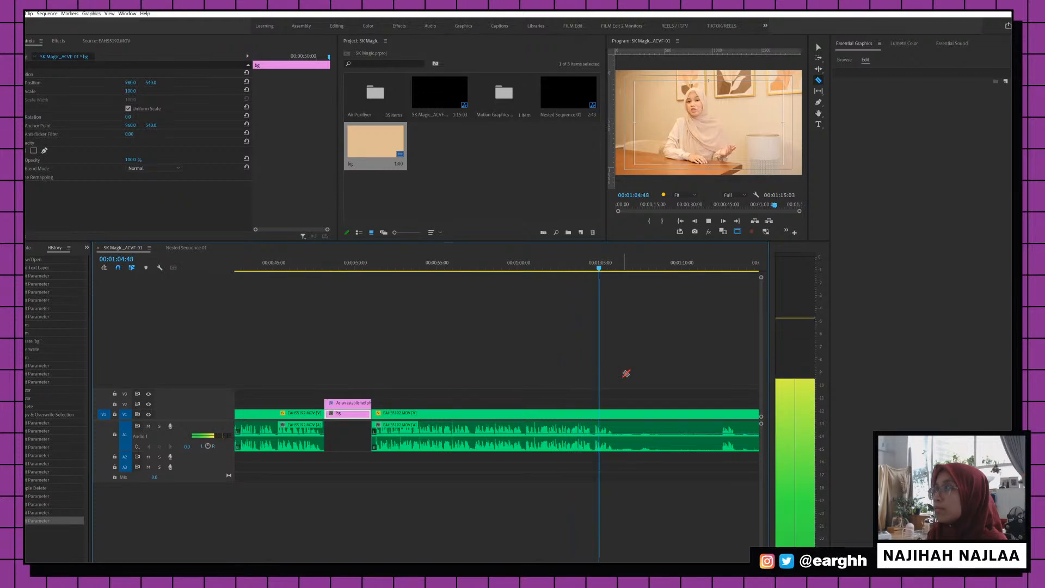
left_click(623, 416)
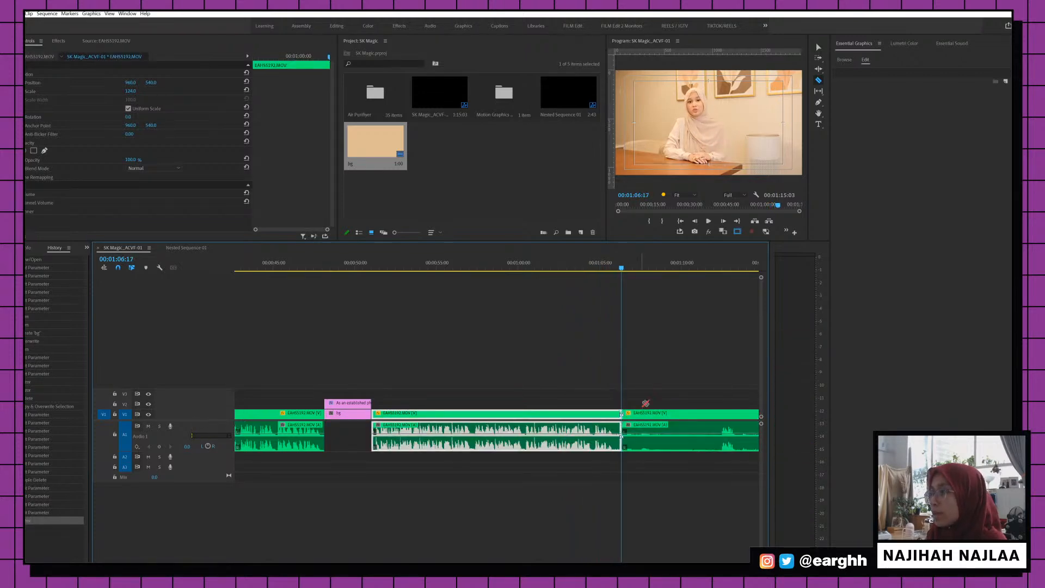
scroll(626, 412, "down", 2)
key("v")
left_click(611, 415)
key("Delete")
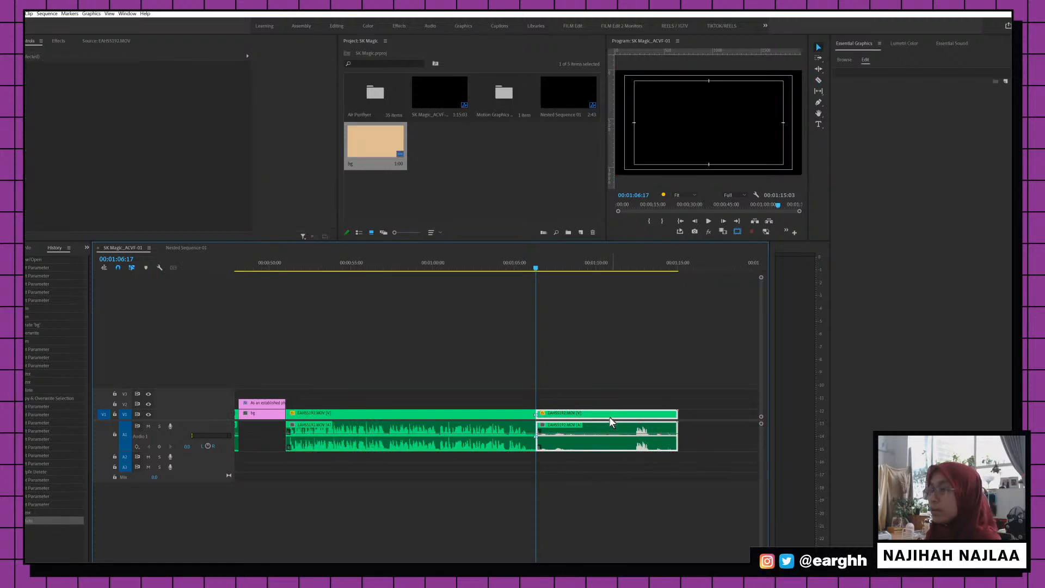
left_click(390, 113)
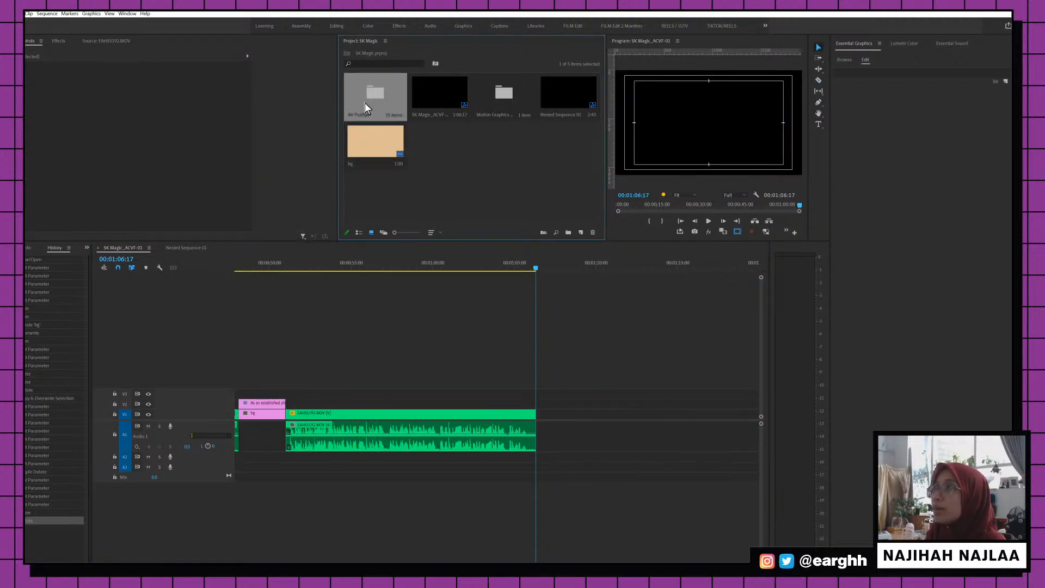
Open the Air Purifyer bin and play EAHS5193.MOV in the Source monitor
double_click(365, 105)
double_click(369, 193)
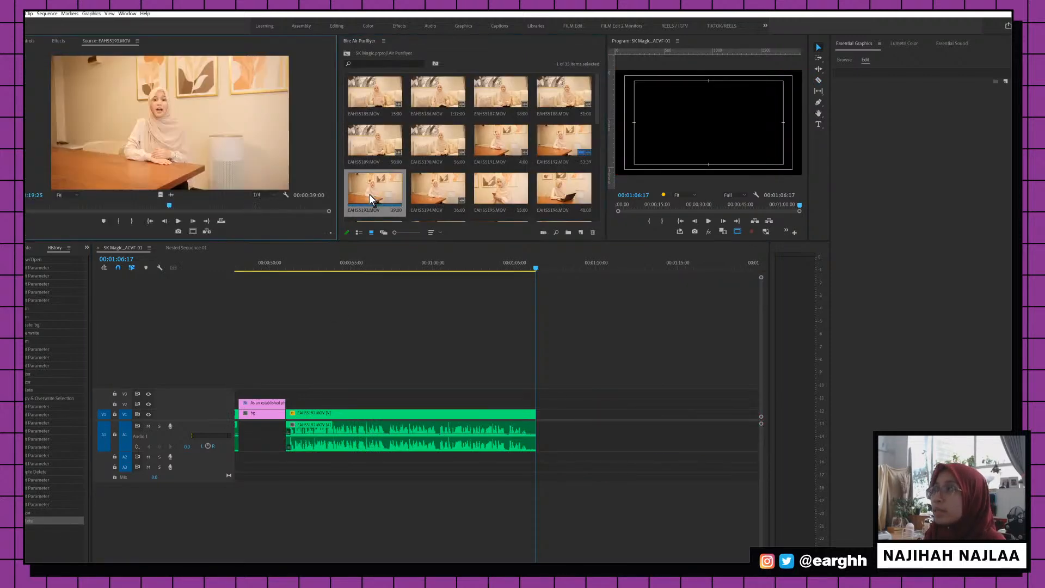
left_click(33, 210)
key("space")
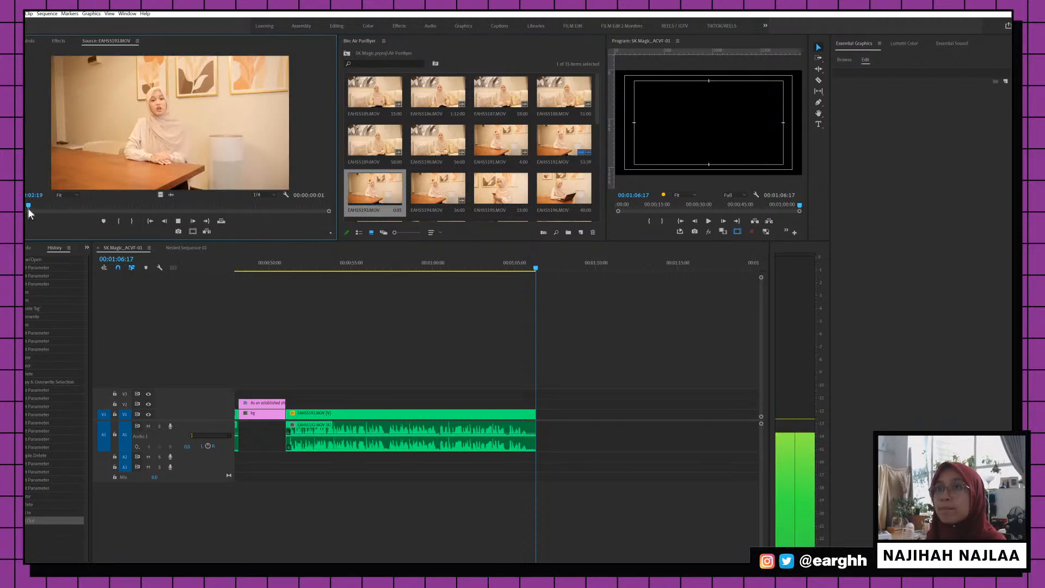
key("space")
Mark a 00:00:14:10 In/Out range around the wanted answer, then replay the sequence ending
key("i")
key("o")
key("j")
key("i")
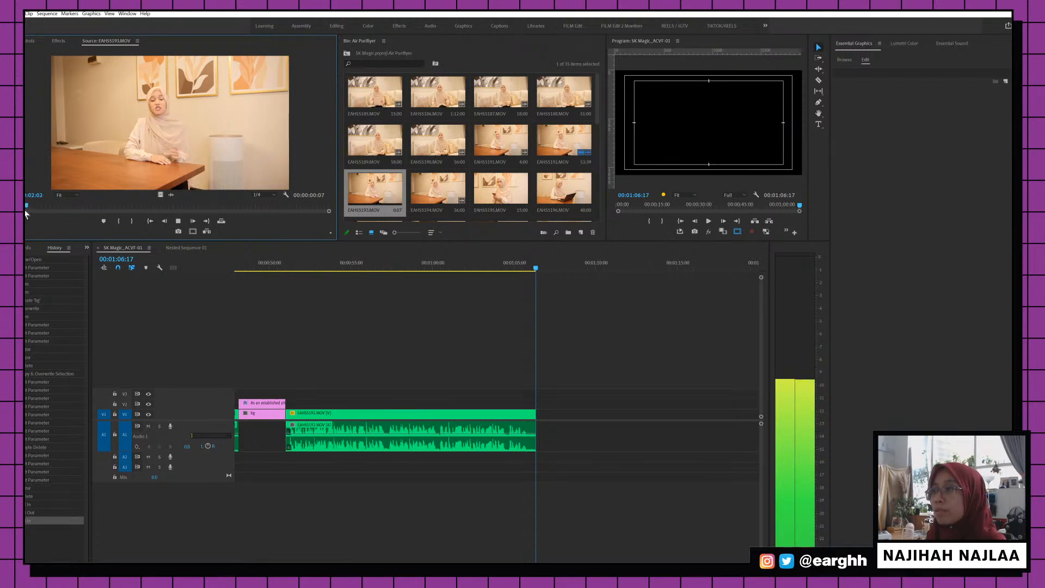
key("l")
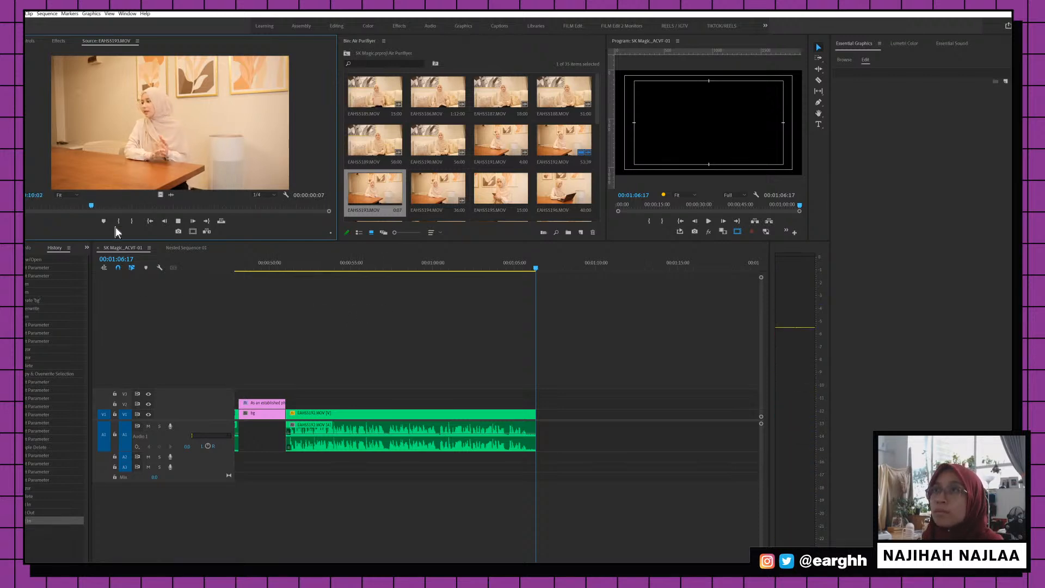
key("i")
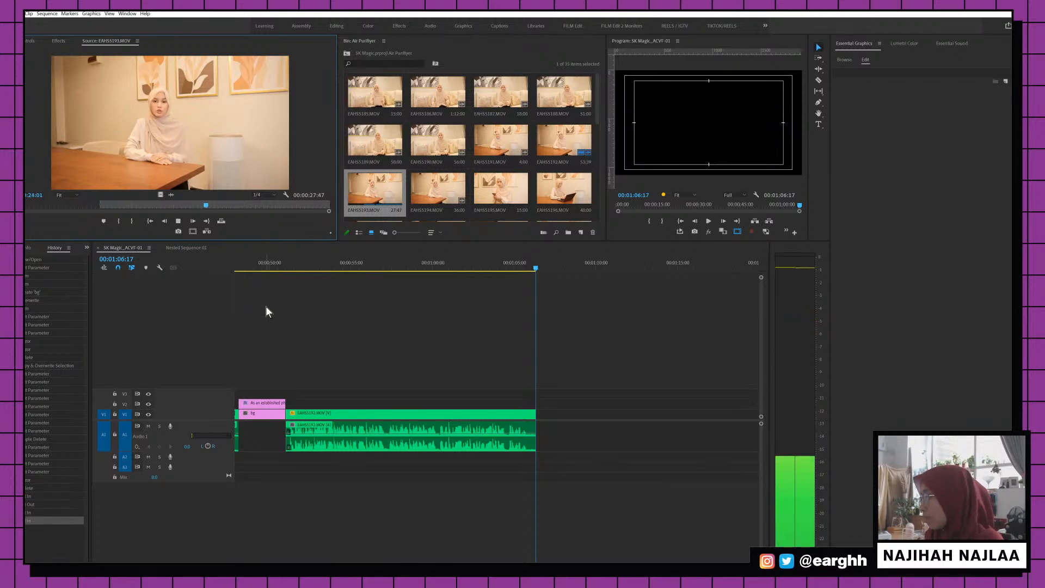
key("o")
key("space")
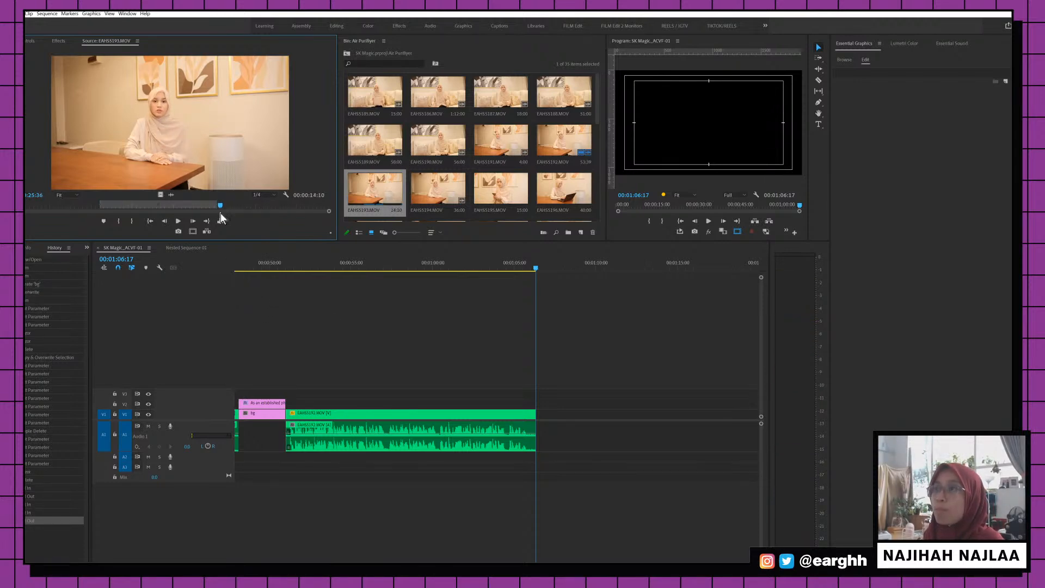
left_click(296, 269)
key("space")
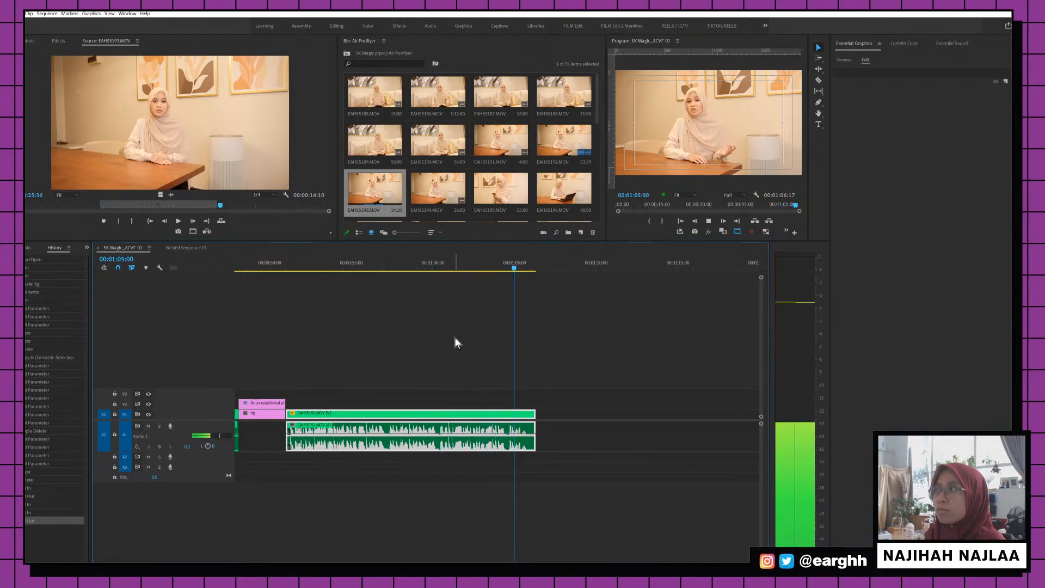
Review the source clip from 0:11:05, then switch to the client project folder window
key("space")
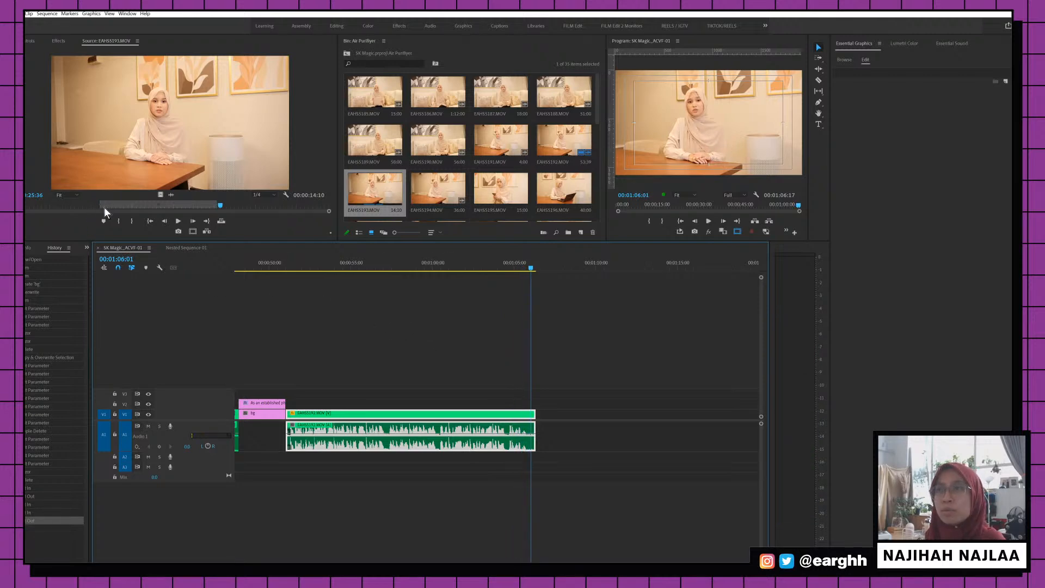
left_click(100, 205)
key("space")
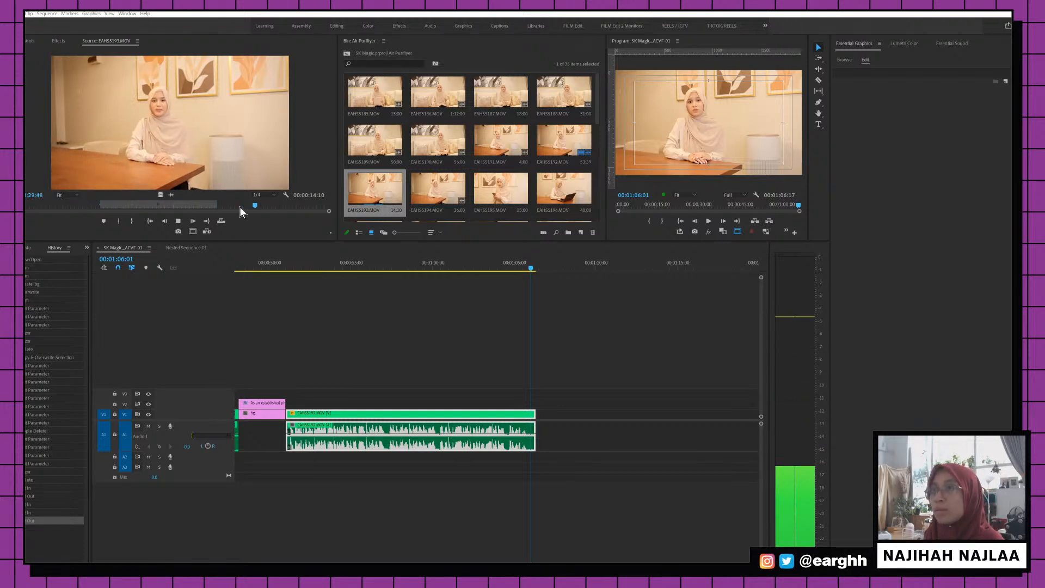
key("space")
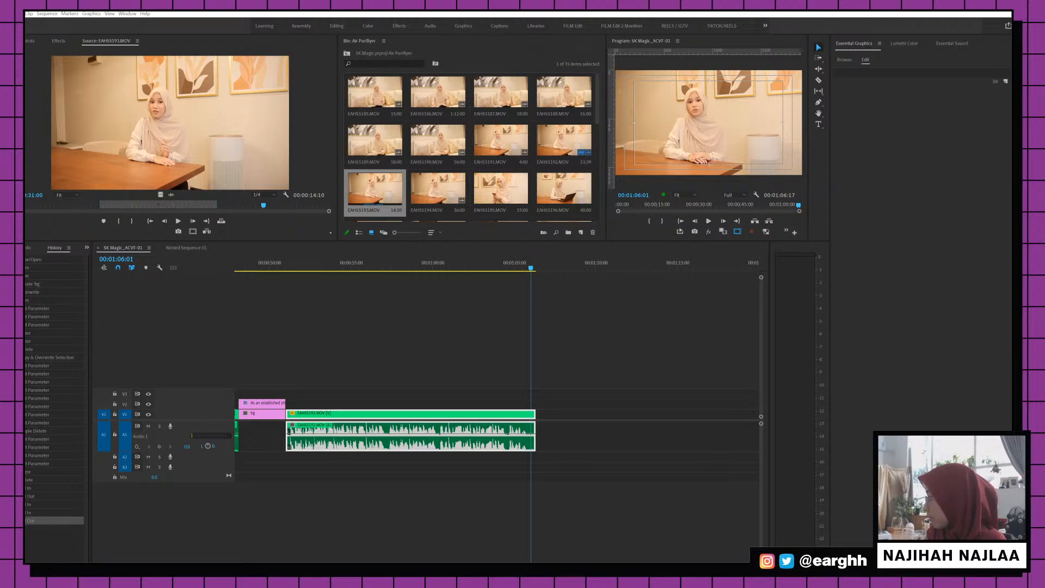
key("alt+Tab")
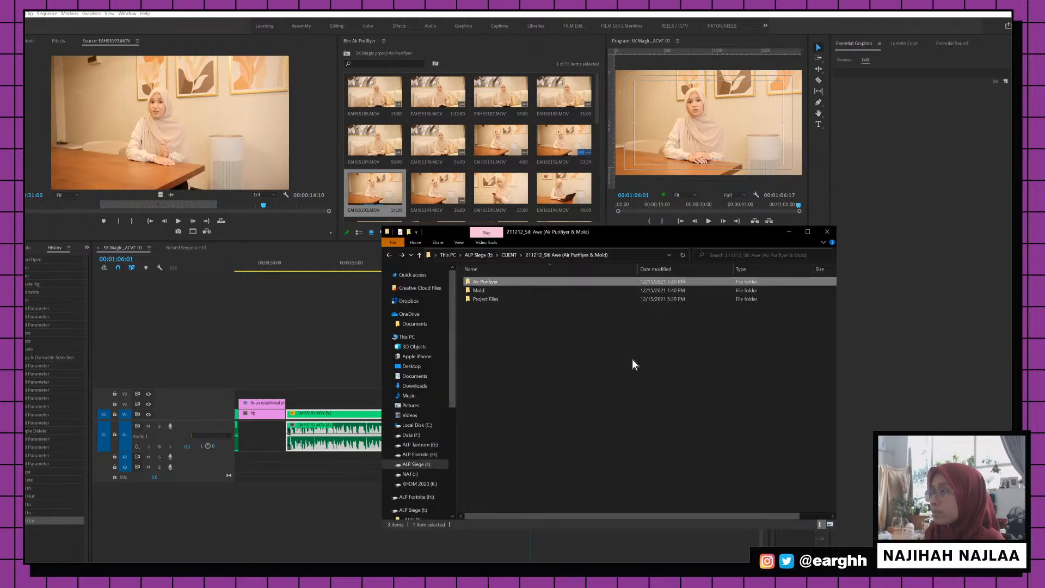
Extract the Frutiger font archive with WinRAR
key("ctrl+n")
key("ctrl+w")
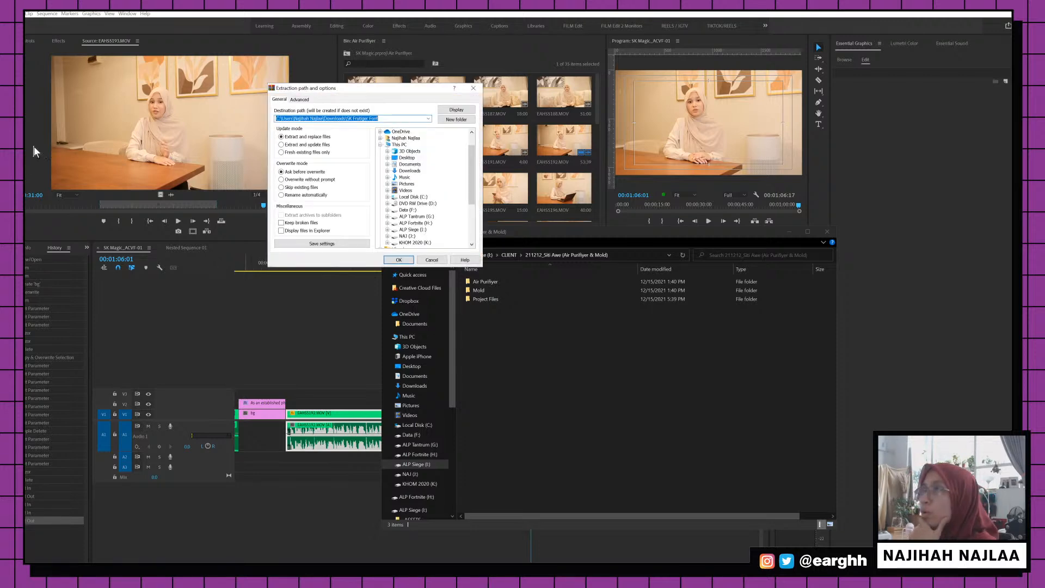
left_click(399, 260)
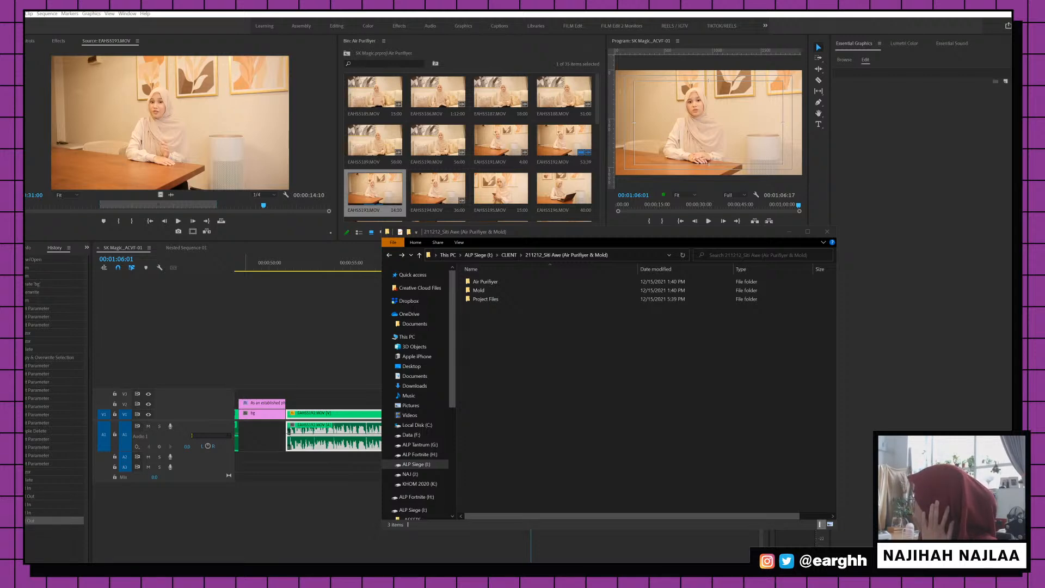
Paste the Frutiger fonts folder into the client project folder and open Fonts settings
left_click_drag(1011, 68, 692, 226)
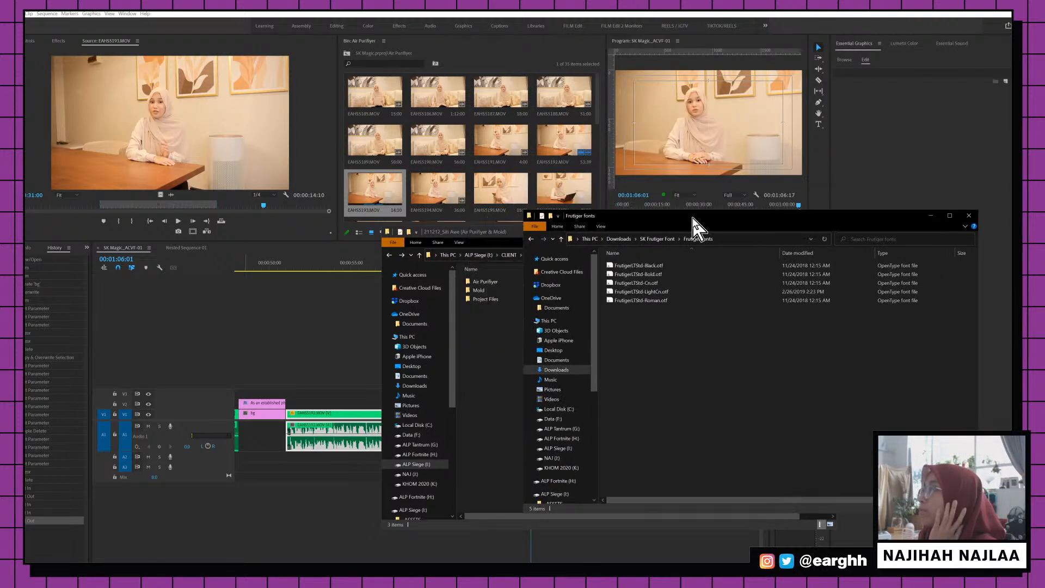
left_click(659, 241)
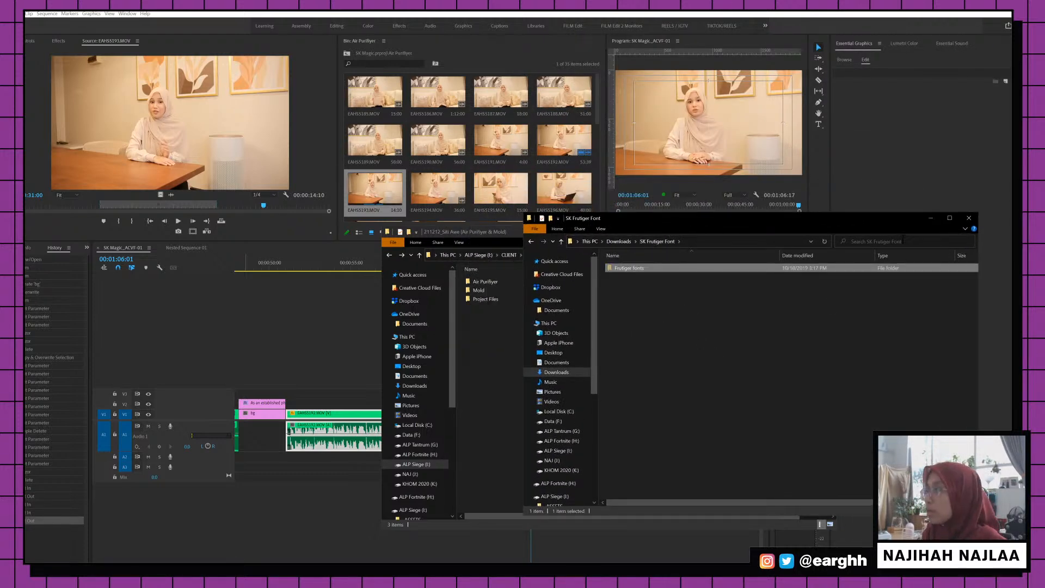
left_click(970, 216)
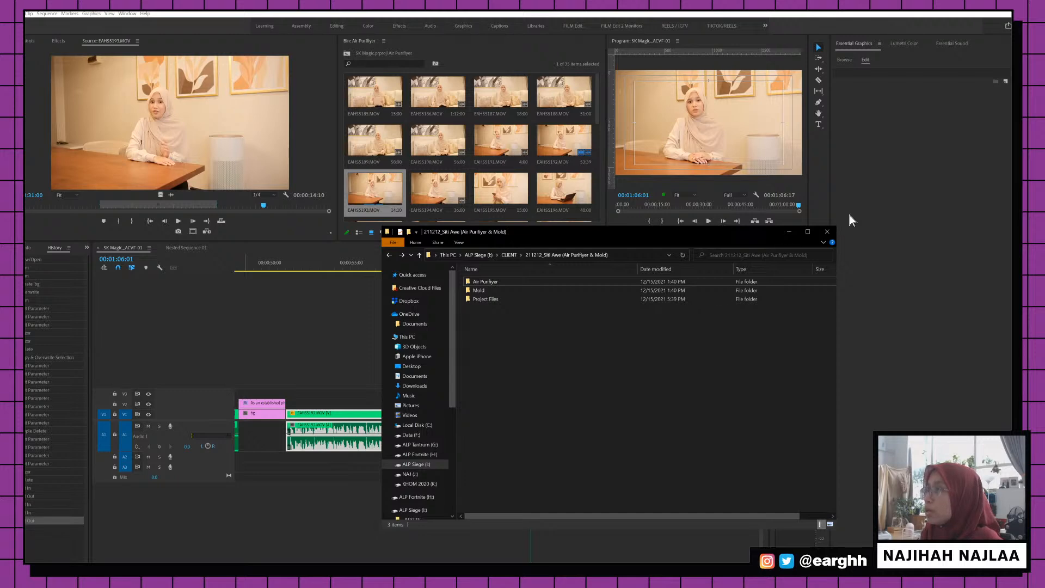
key("ctrl+v")
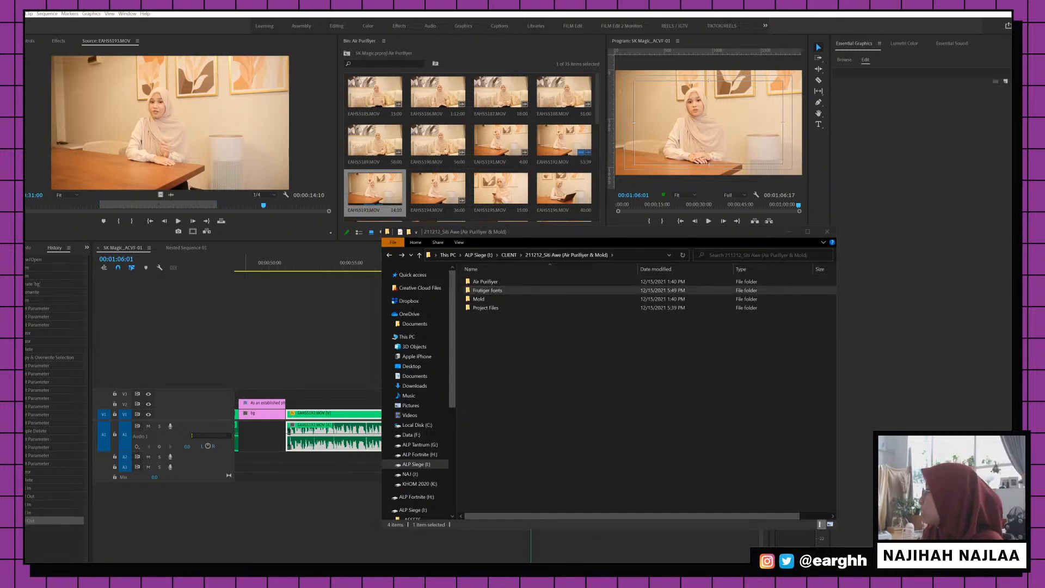
left_click(933, 93)
Place Fonts settings beside the Frutiger fonts folder and drag its five .otf files to install
left_click_drag(684, 128, 679, 152)
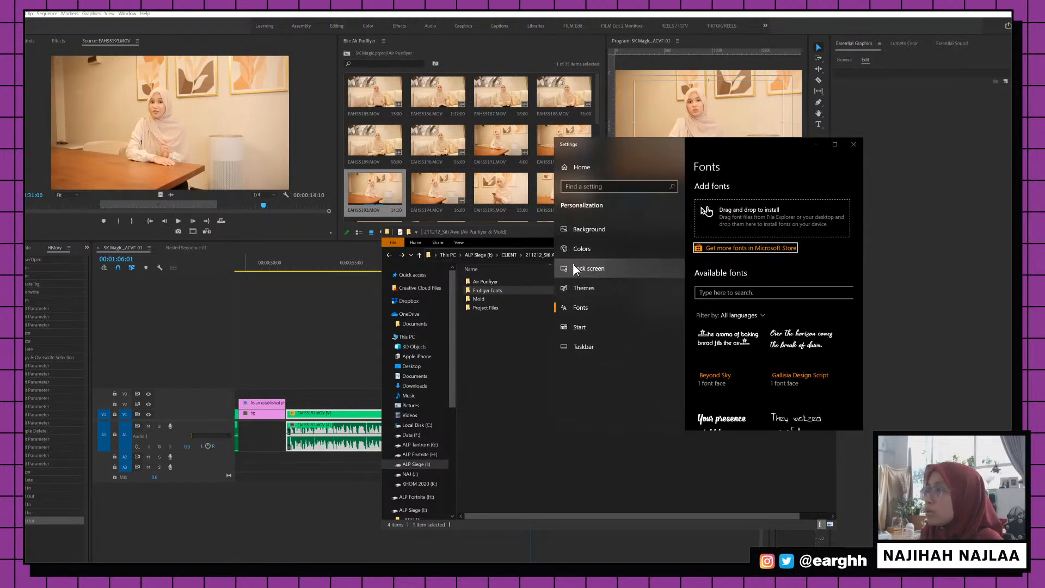
double_click(488, 292)
left_click_drag(598, 233, 536, 255)
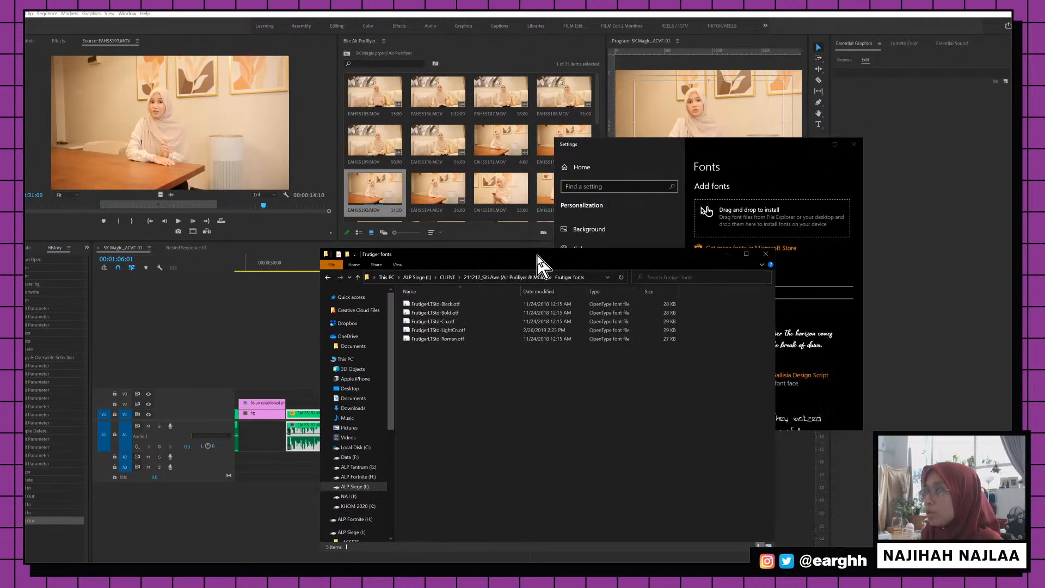
left_click_drag(469, 390, 778, 217)
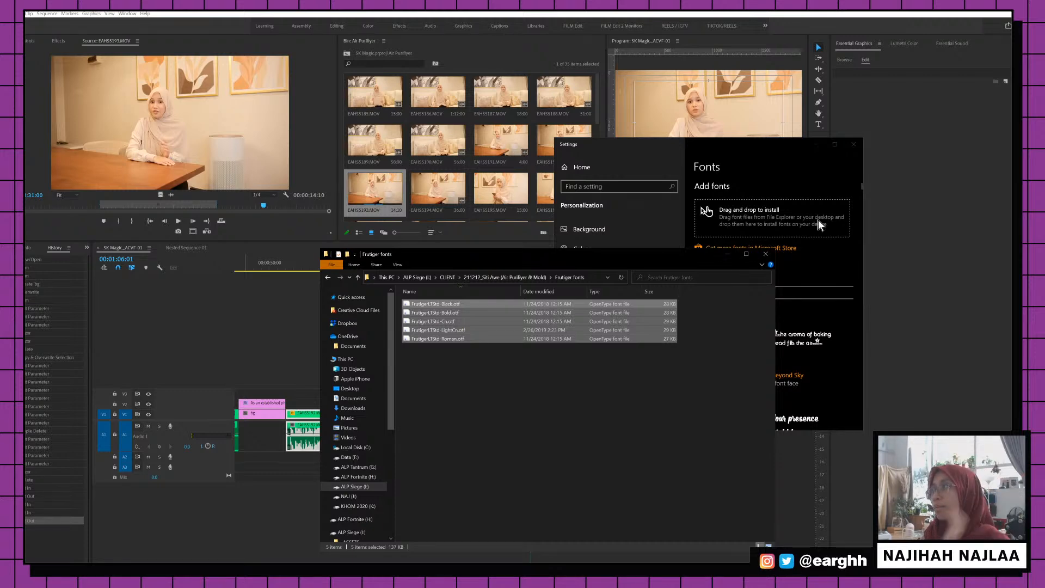
Minimize the font windows and scrub the interview clip around 00:01:05:02
left_click(728, 255)
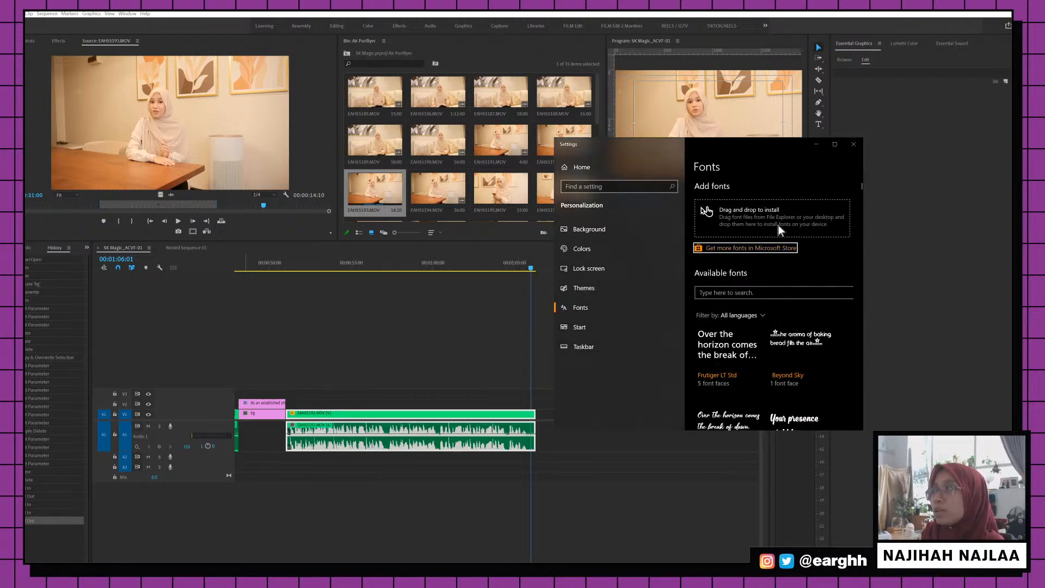
left_click(817, 144)
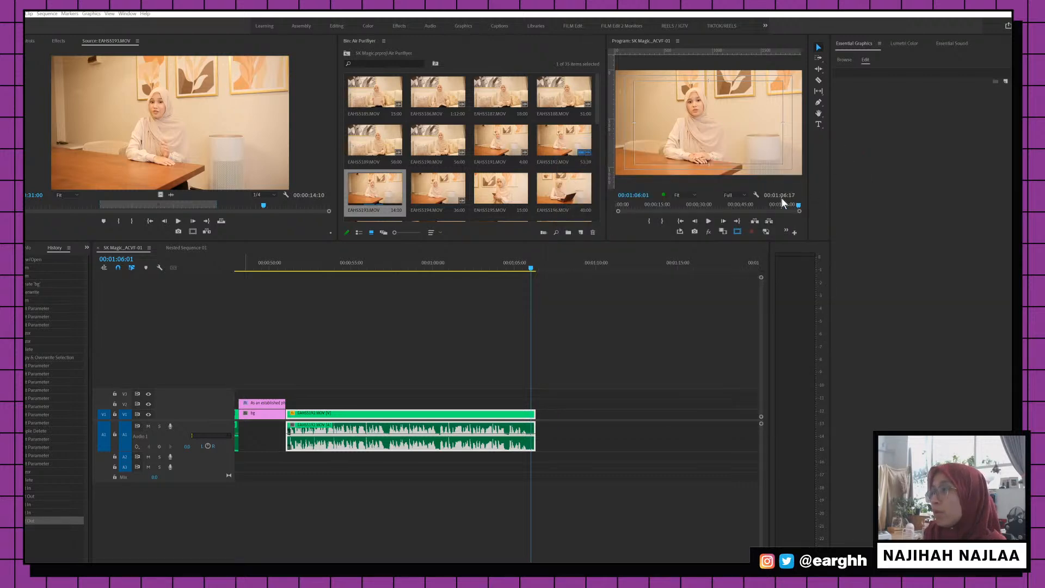
left_click(516, 267)
scroll(521, 348, "down", 2)
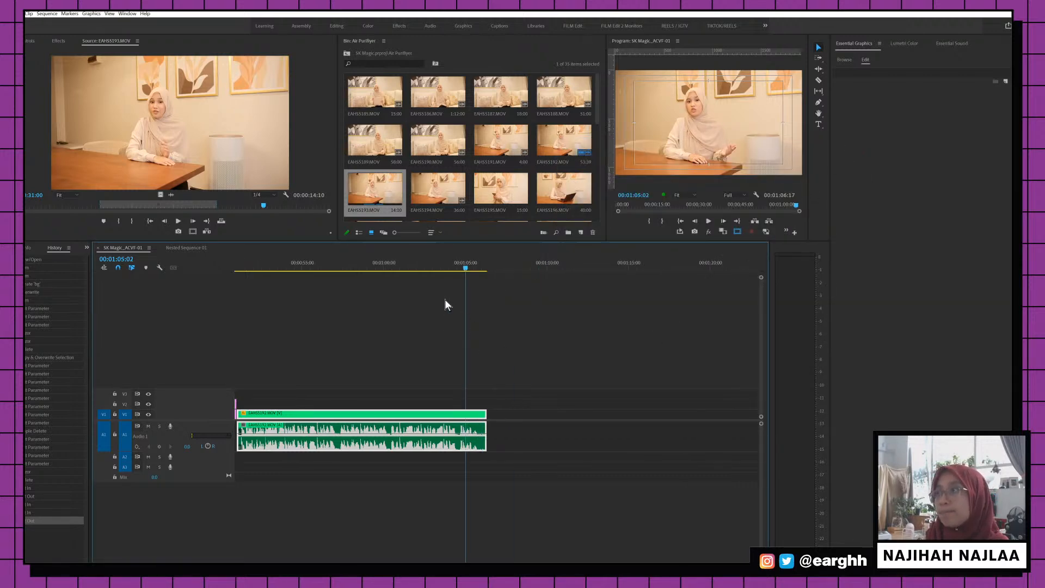
left_click_drag(440, 264, 465, 254)
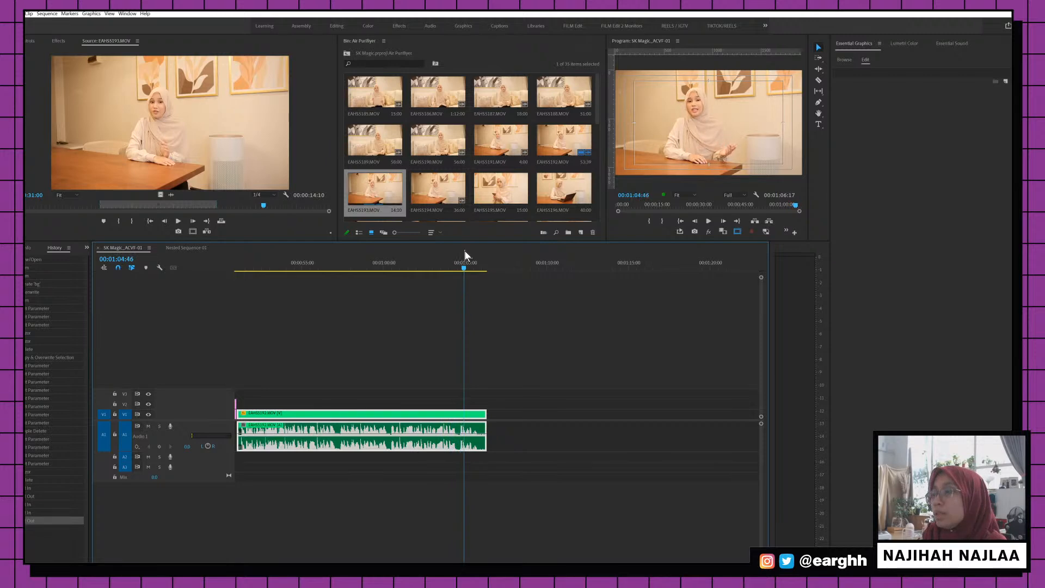
Alt-drag a copy of the pharmacist title card after the interview clip, ending near 00:01:07
scroll(497, 315, "down", 3)
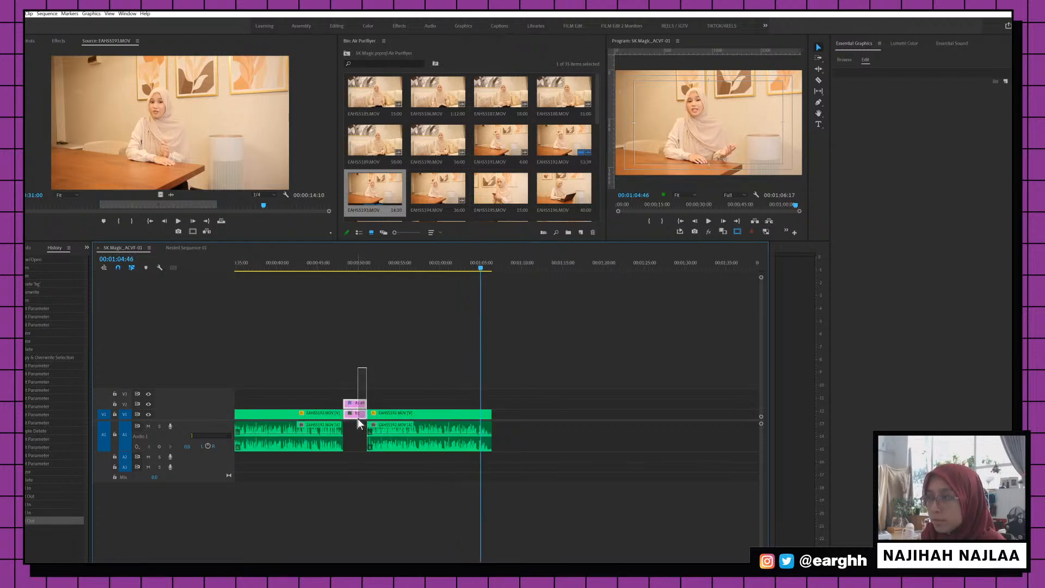
left_click_drag(357, 419, 505, 408)
scroll(508, 350, "down", 2)
left_click(436, 262)
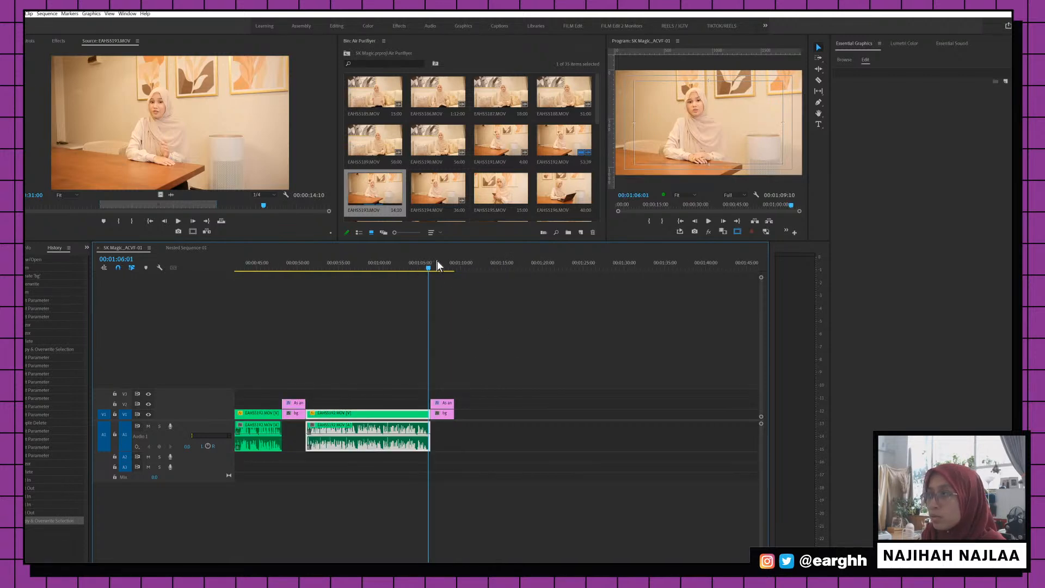
left_click(436, 263)
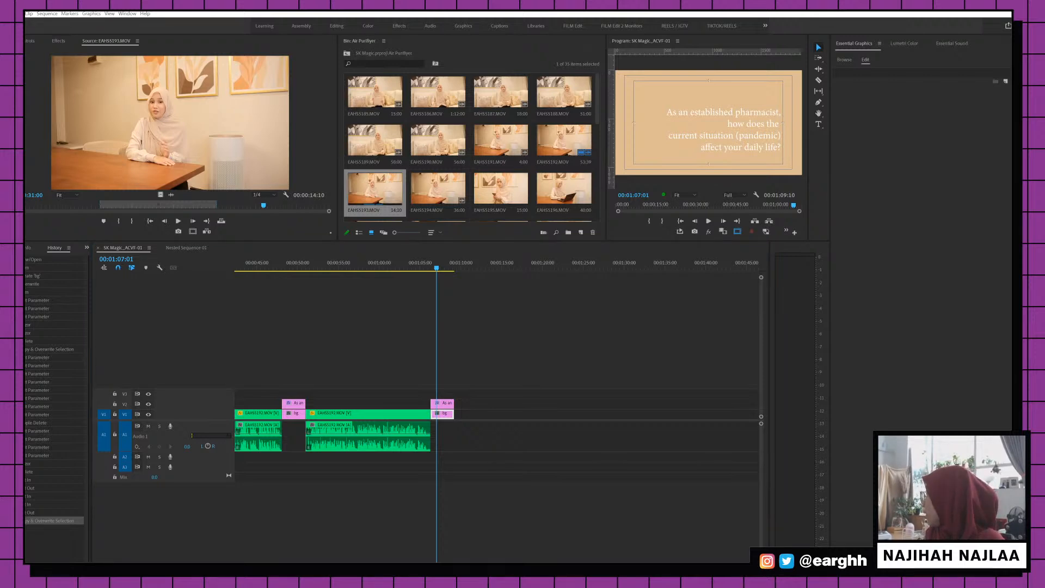
key("alt+Tab")
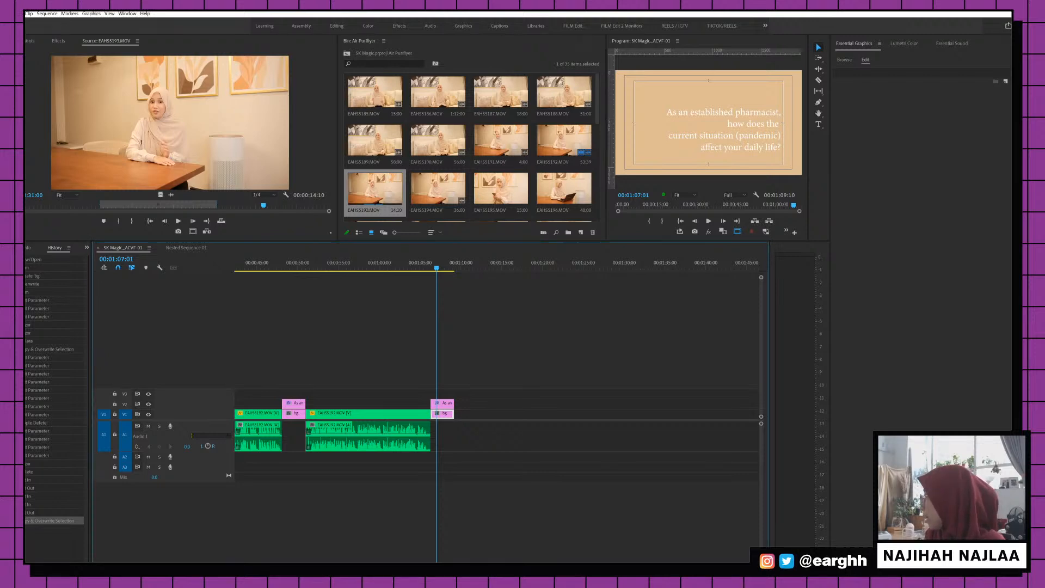
key("alt+Tab")
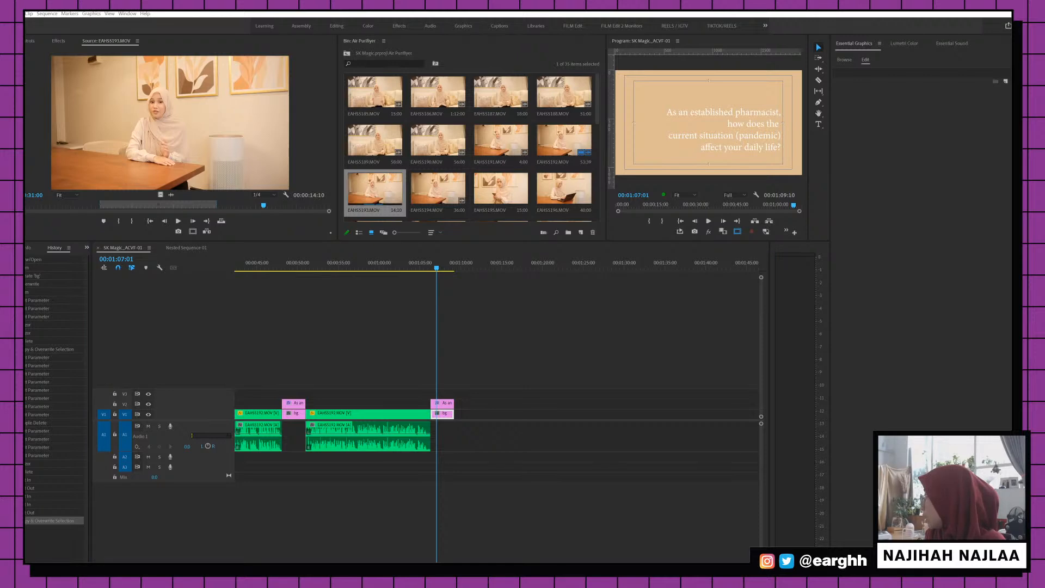
Paste the pandemic measures question into the new title card's text
left_click(450, 403)
double_click(875, 75)
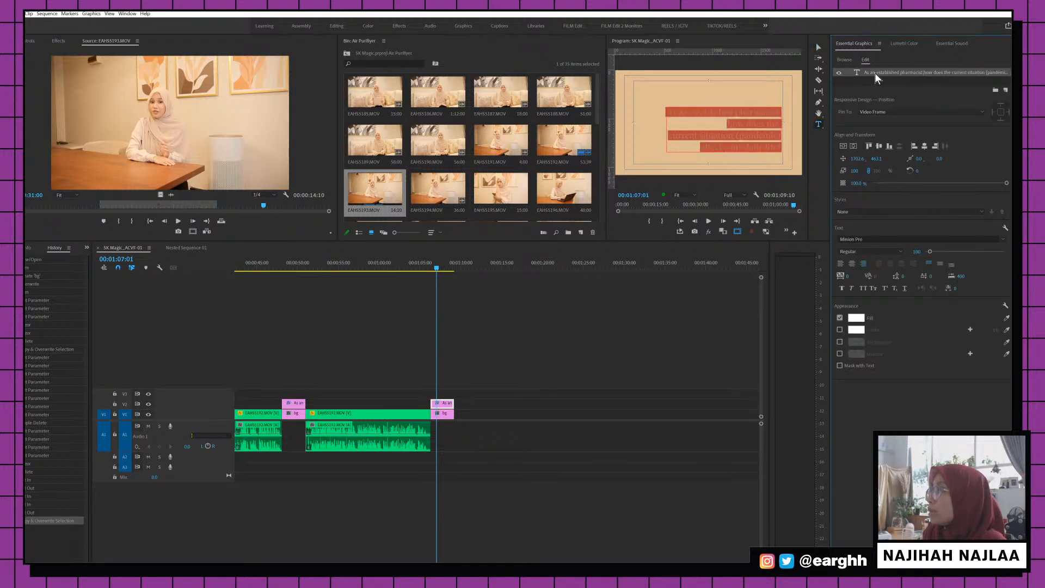
type("What are the measures you take now just to cope with the pandemic?")
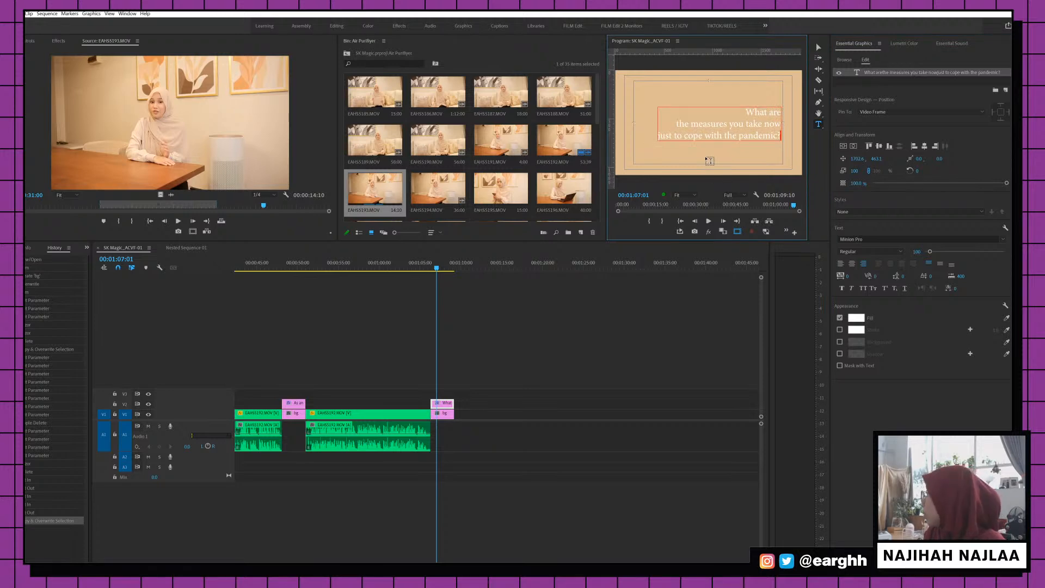
left_click(684, 124)
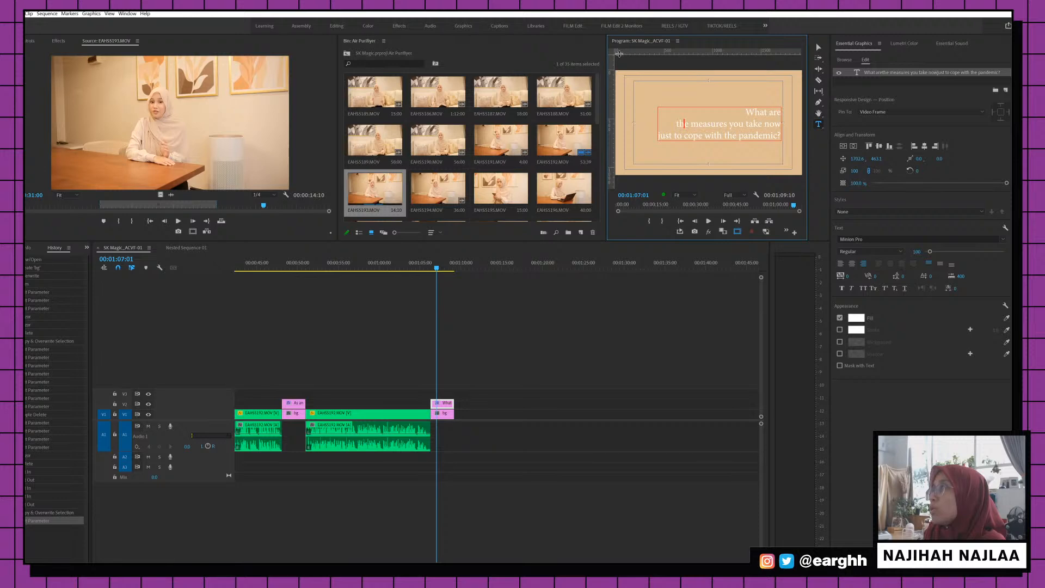
left_click(818, 48)
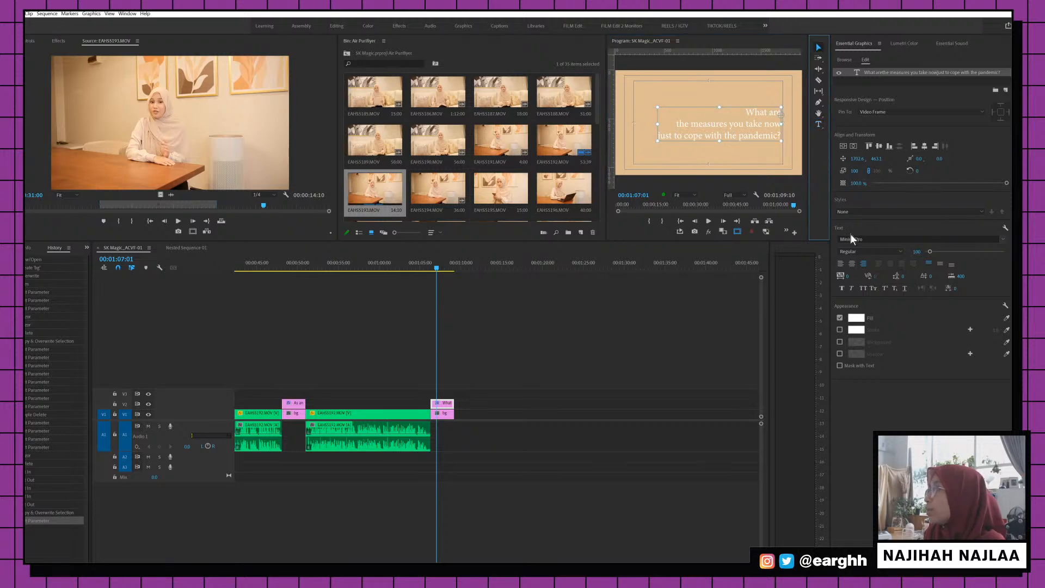
left_click(775, 117)
Select all three title lines and search the font list for Frutiger
triple_click(763, 133)
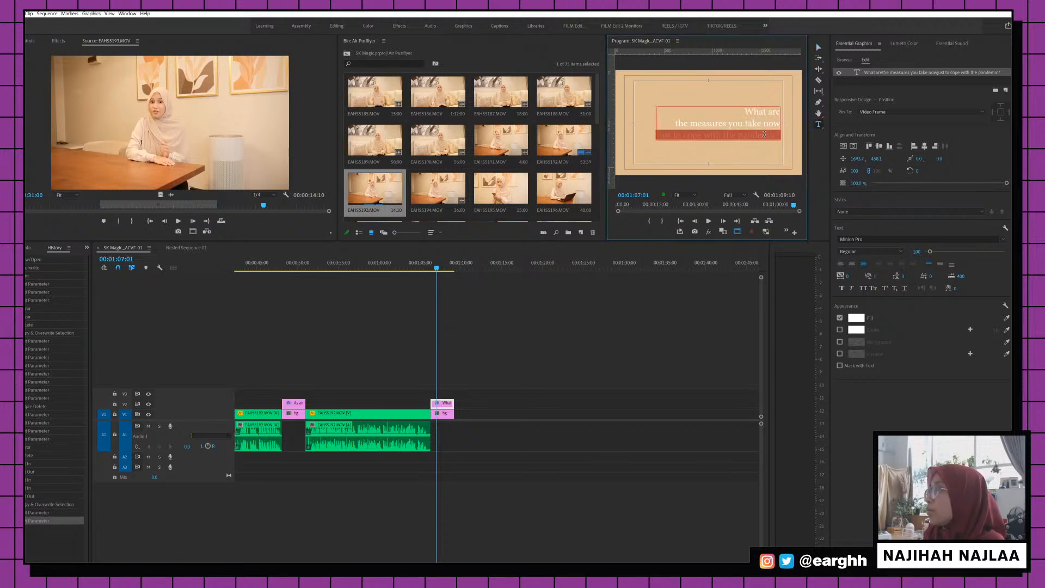
key("ctrl+a")
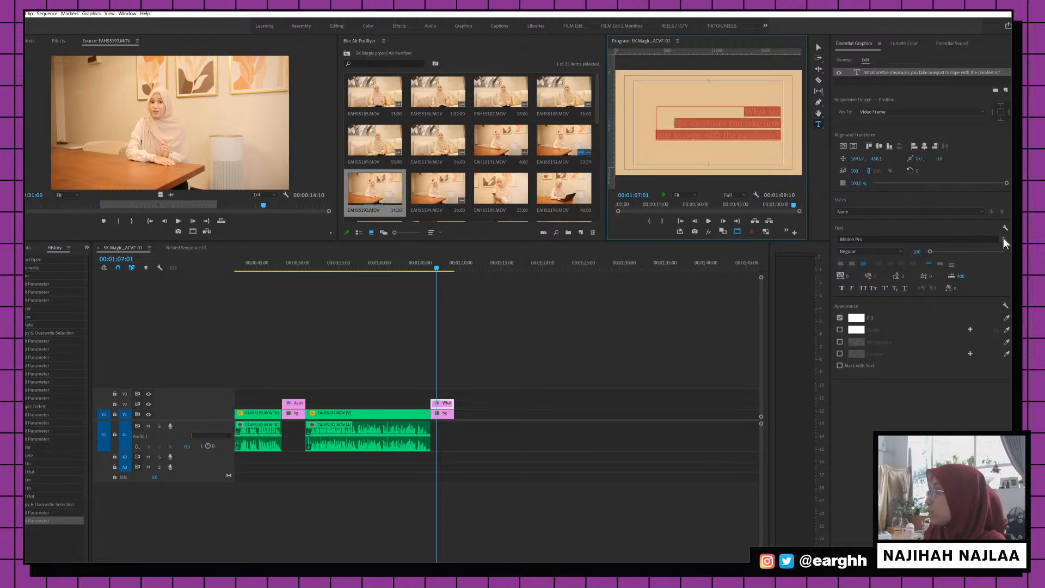
left_click(1004, 240)
type("sk")
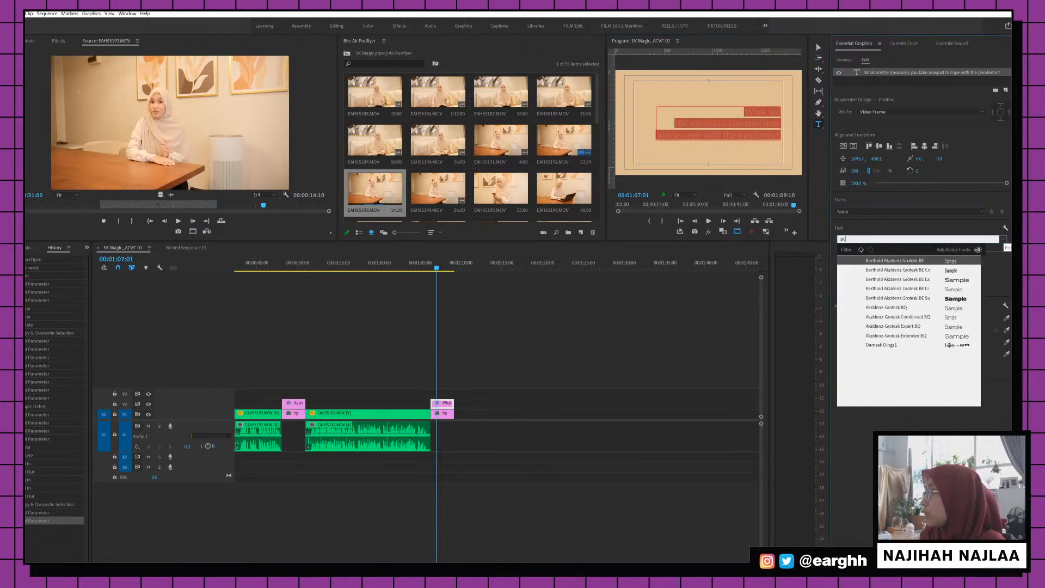
key("BackSpace")
key("BackSpace")
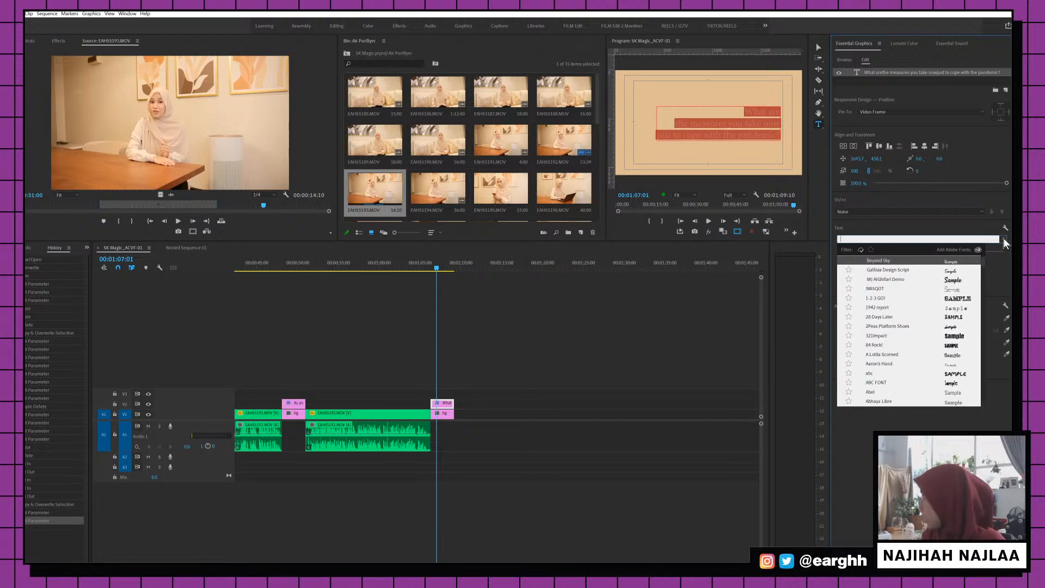
type("skf")
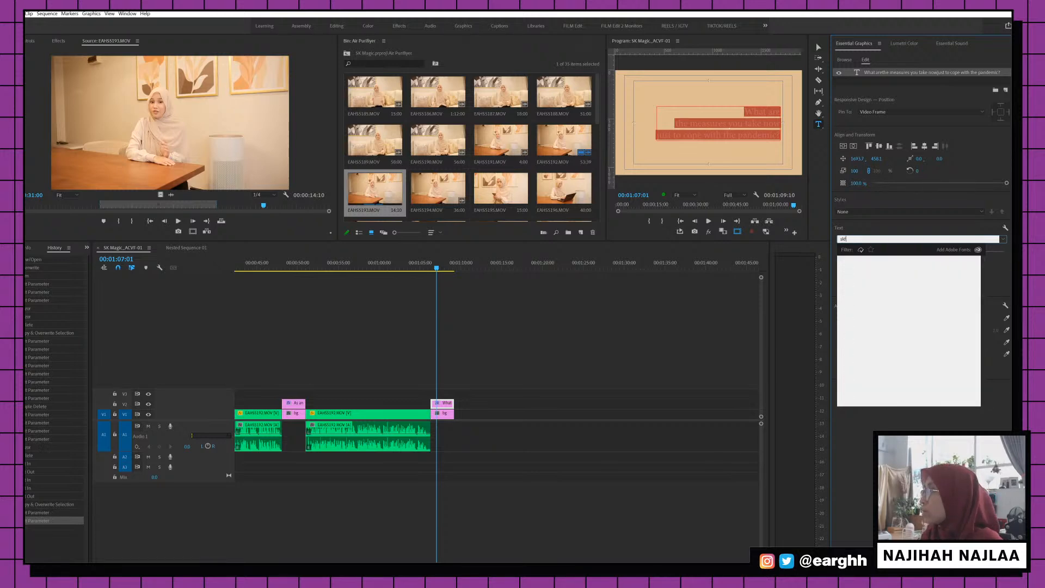
key("BackSpace")
key("BackSpace")
key("BackSpace")
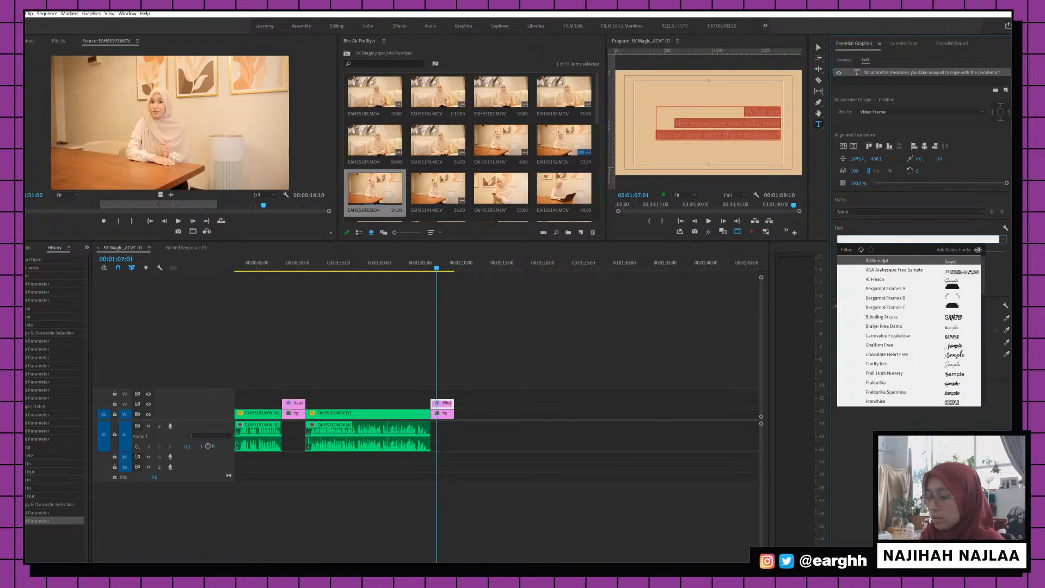
type("front")
key("BackSpace")
key("BackSpace")
key("BackSpace")
key("BackSpace")
key("BackSpace")
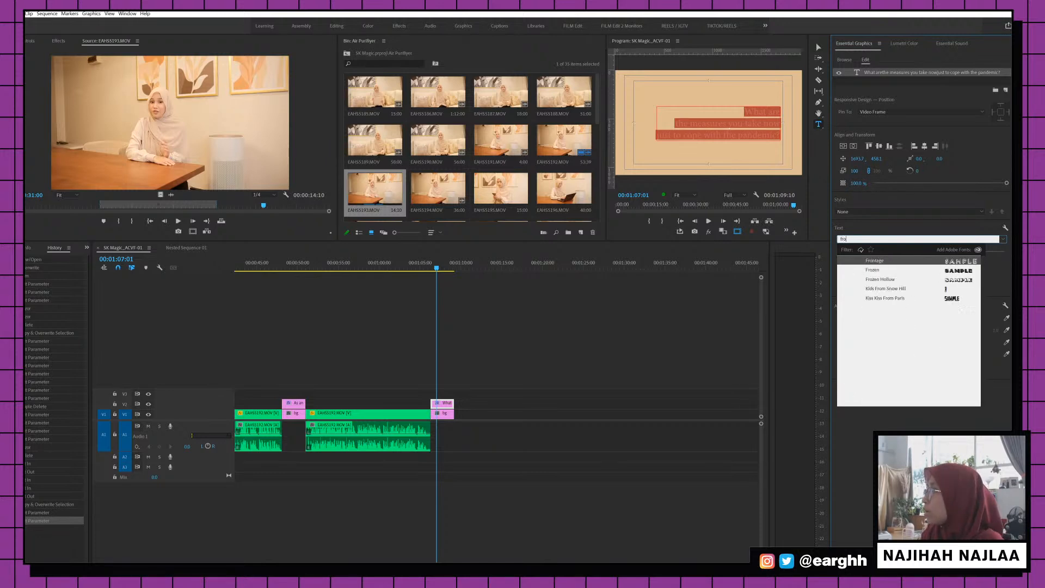
Apply Frutiger LT Std to the title by searching 'fruti'
key("alt+Tab")
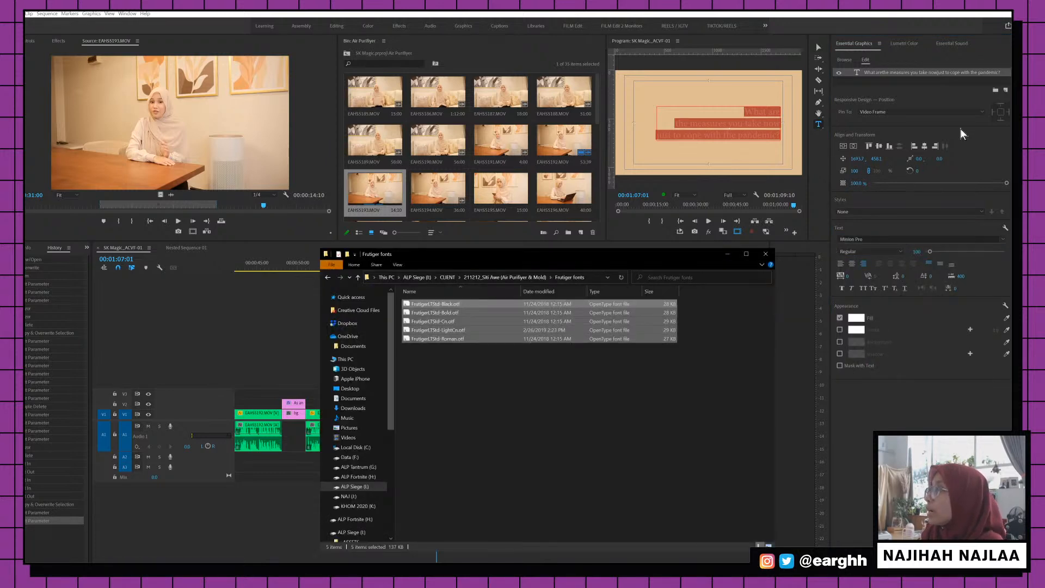
left_click(727, 258)
left_click(903, 239)
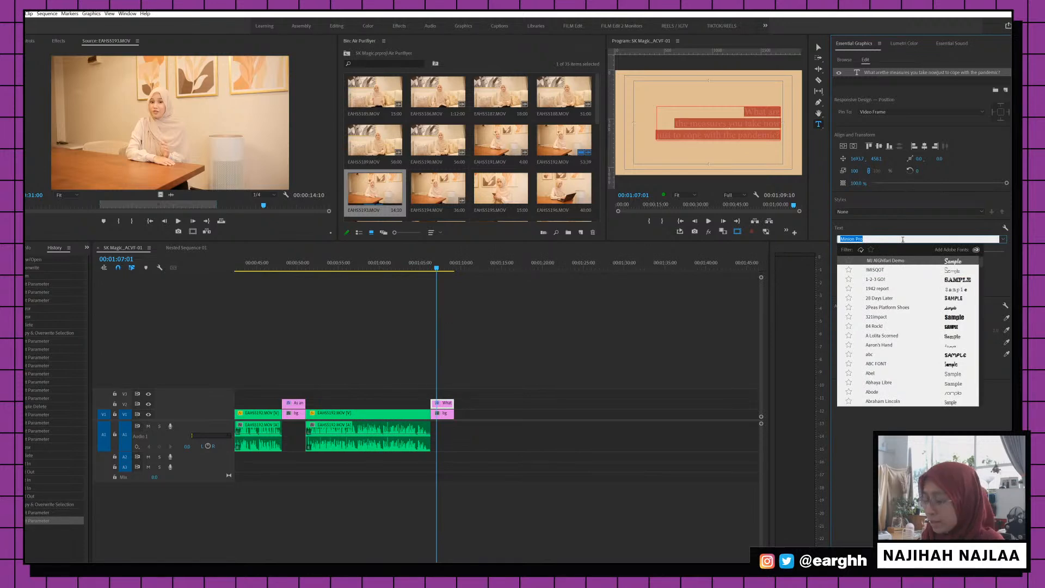
type("frutig")
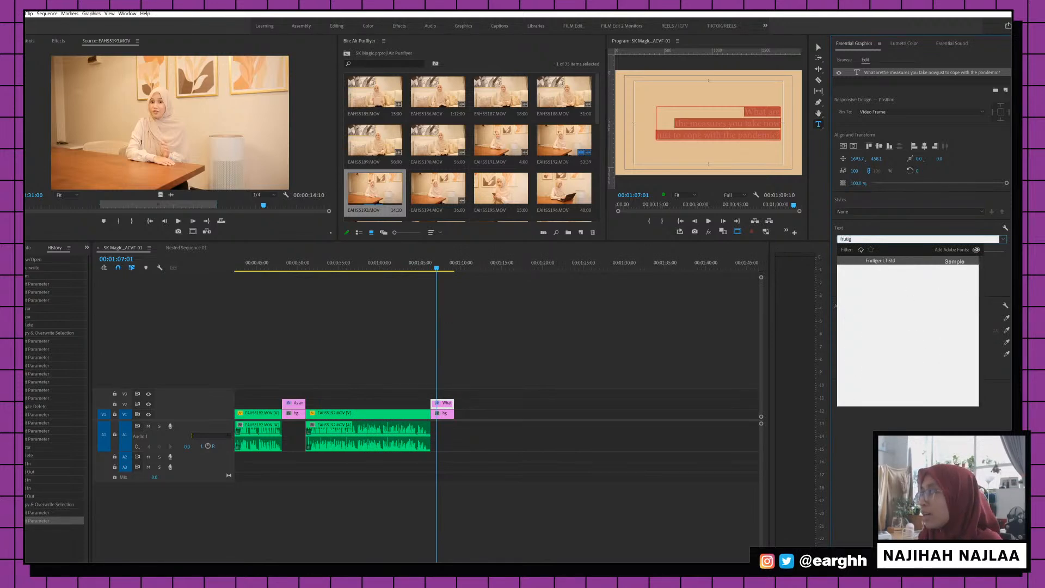
key("Return")
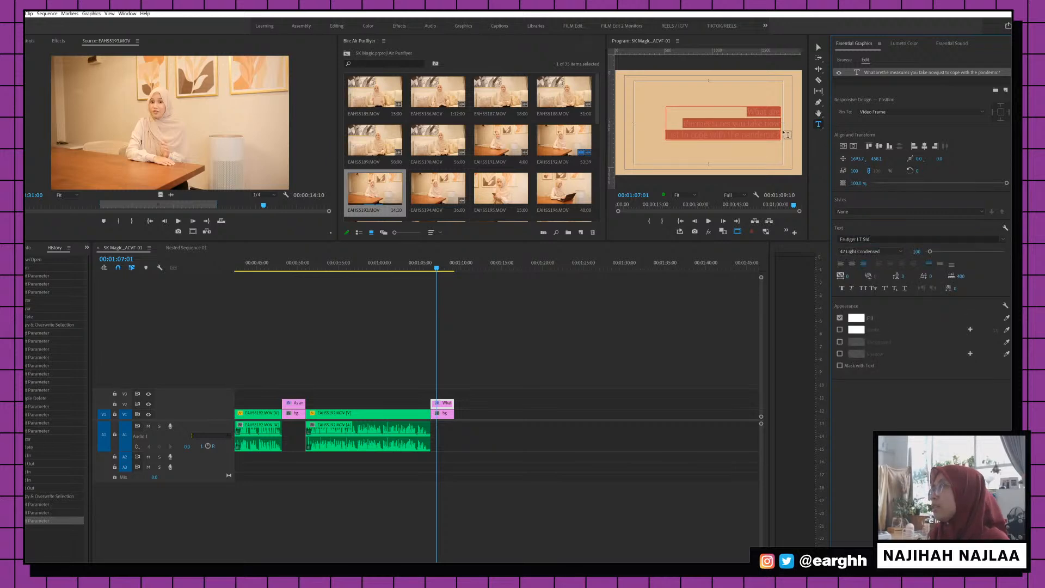
Reselect all title text and check the font list against the Frutiger files folder
left_click(776, 128)
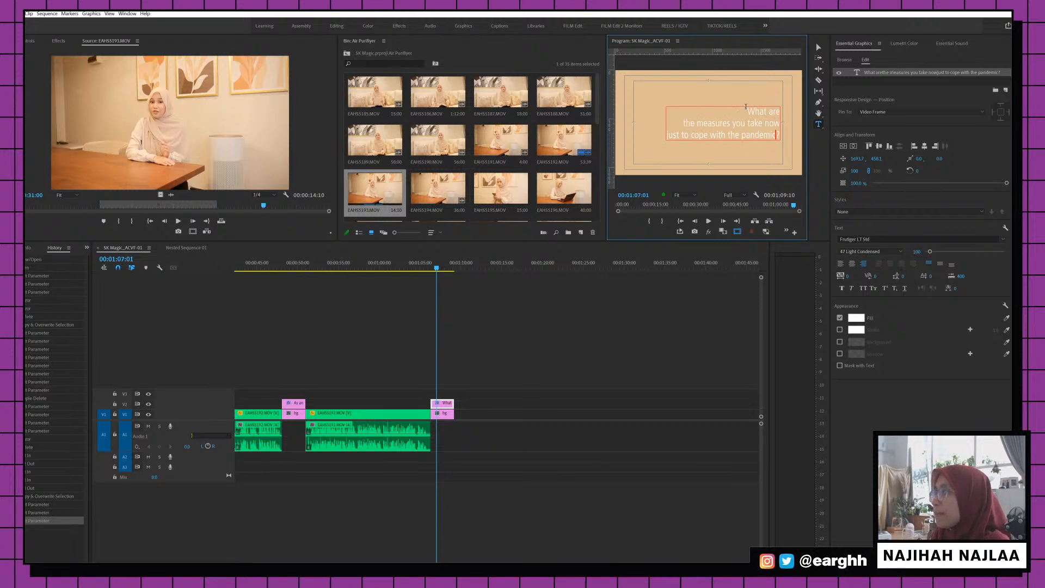
key("ctrl+a")
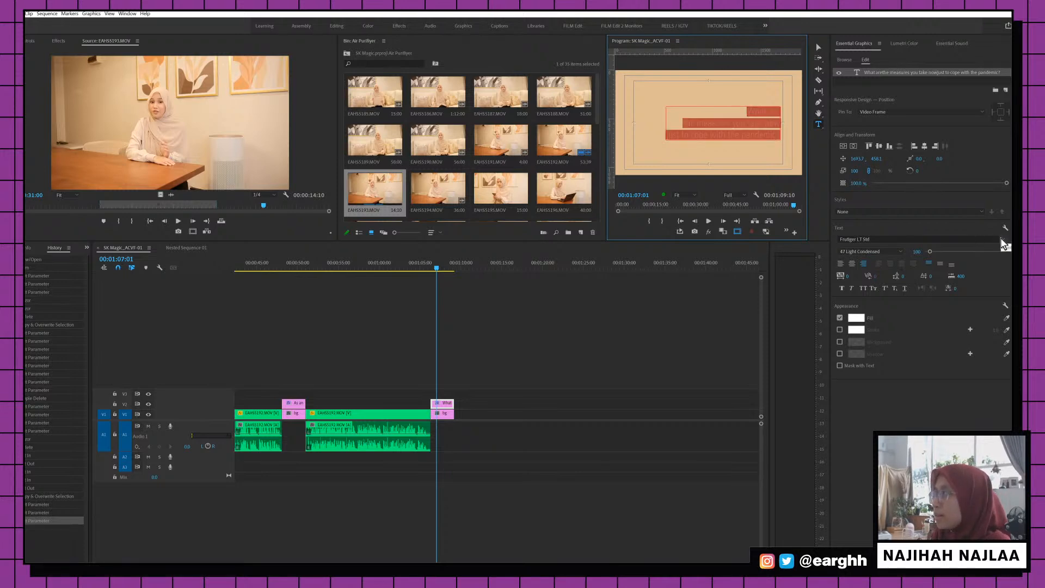
left_click(1003, 239)
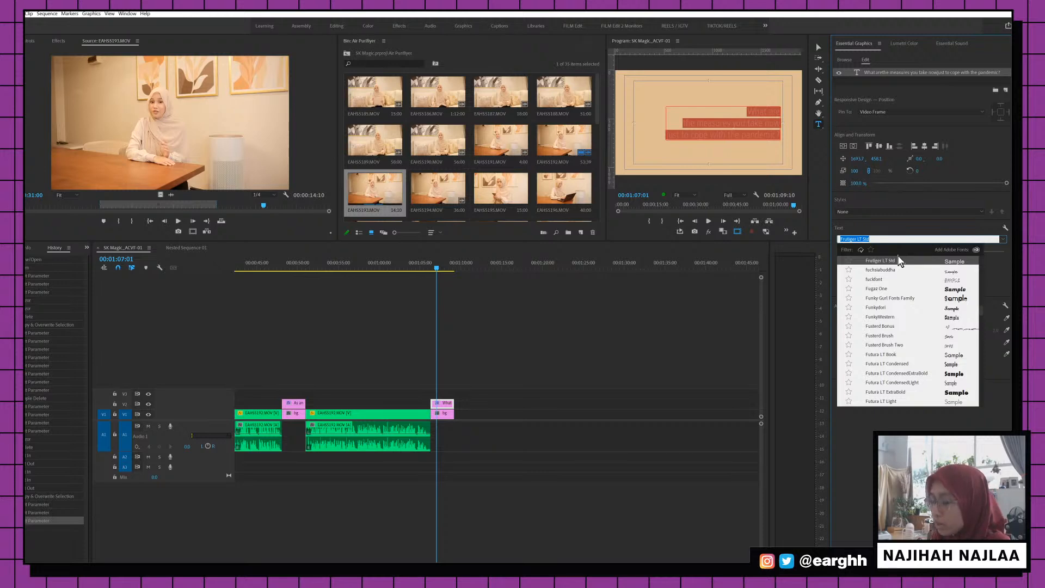
scroll(907, 298, "up", 2)
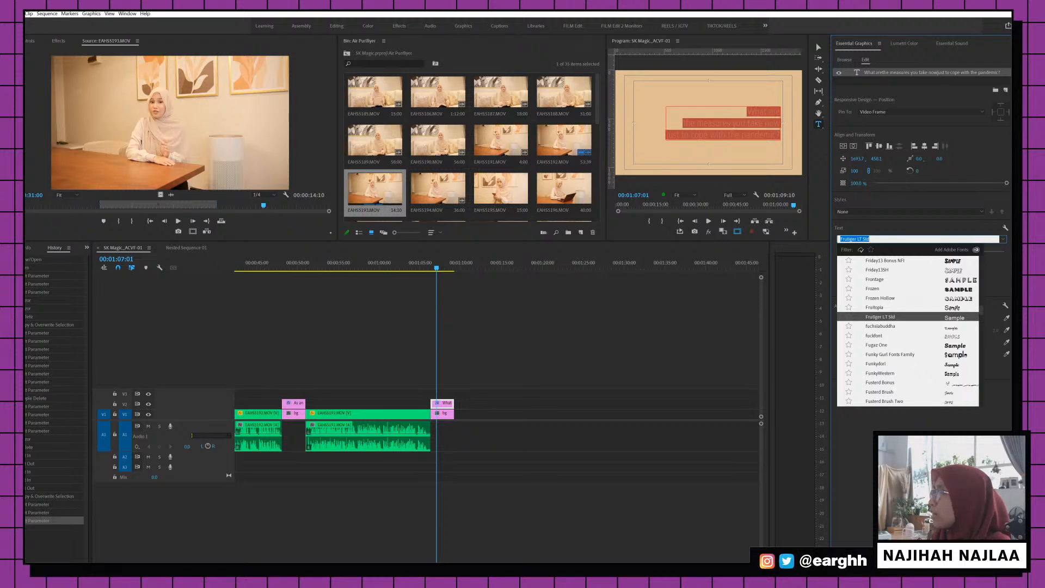
key("alt+Tab")
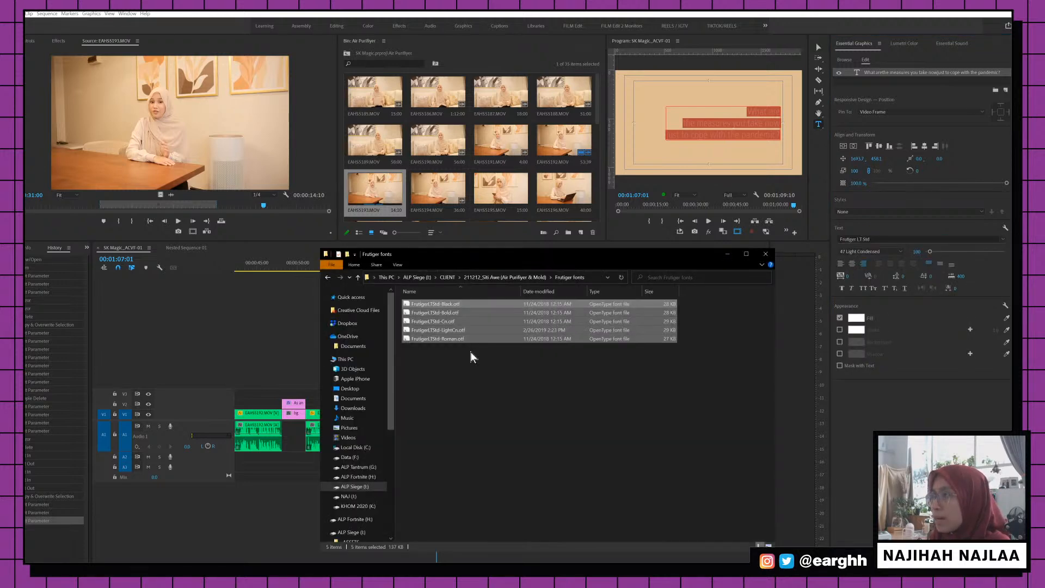
left_click(471, 356)
Try the 55 Roman, 65 Bold and 75 Black weights, settling on 55 Roman
left_click(895, 253)
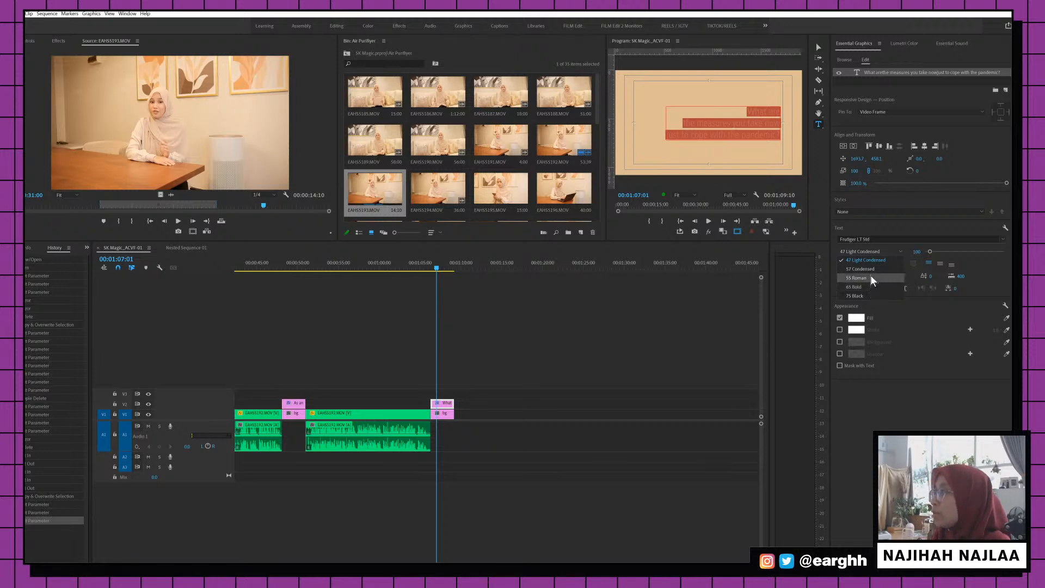
left_click(867, 277)
left_click(890, 252)
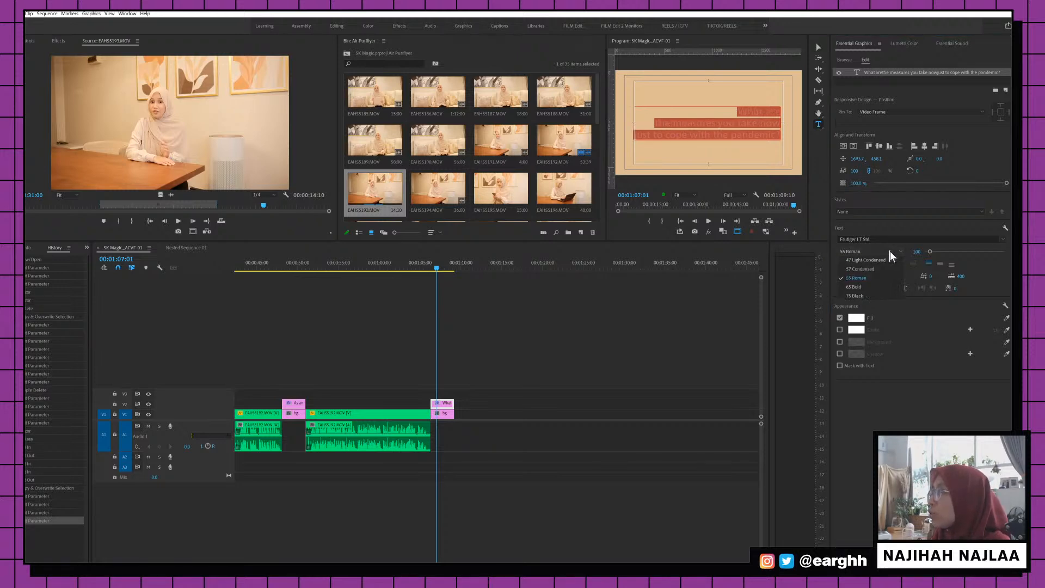
left_click(870, 286)
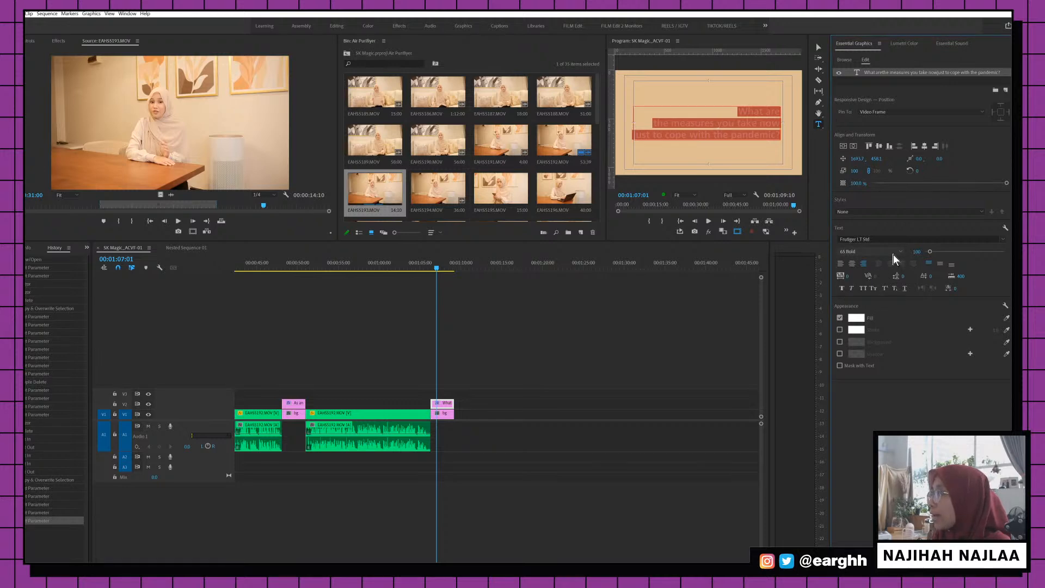
left_click(893, 254)
left_click(869, 292)
left_click(893, 252)
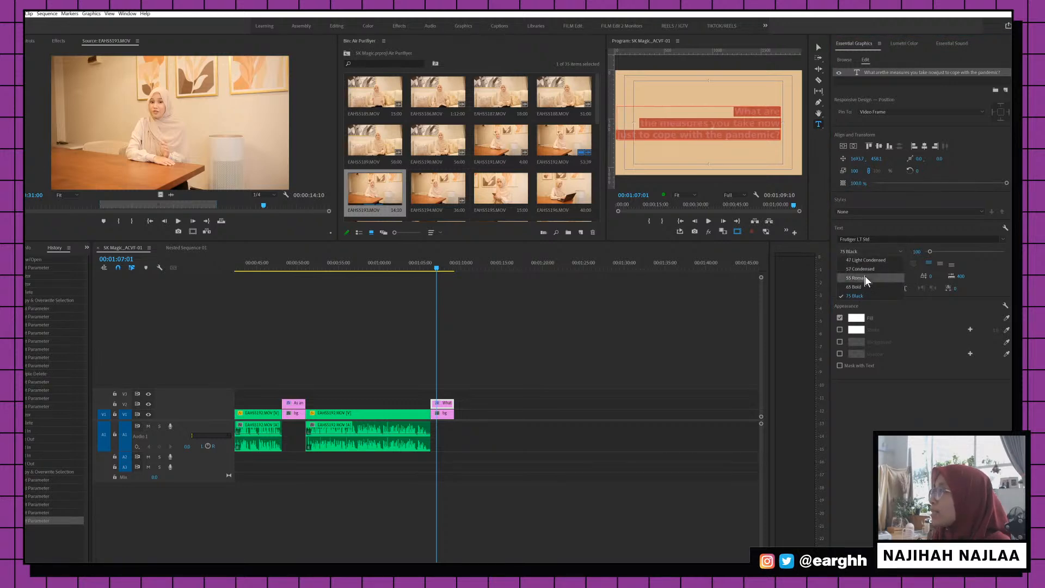
left_click(864, 275)
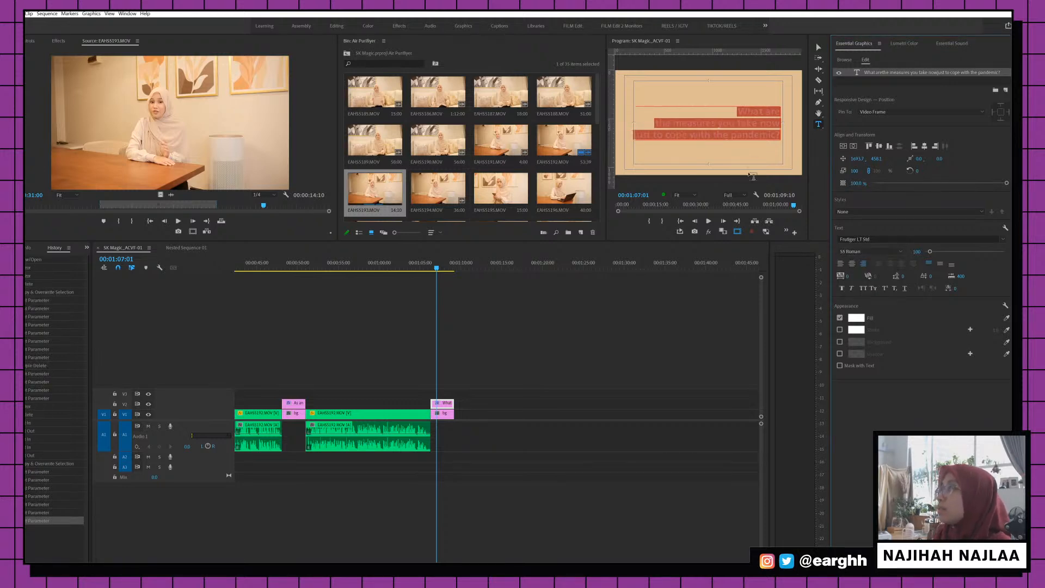
left_click(746, 120)
Switch the words 'the measures you take now' to the 65 Bold weight
left_click(656, 124)
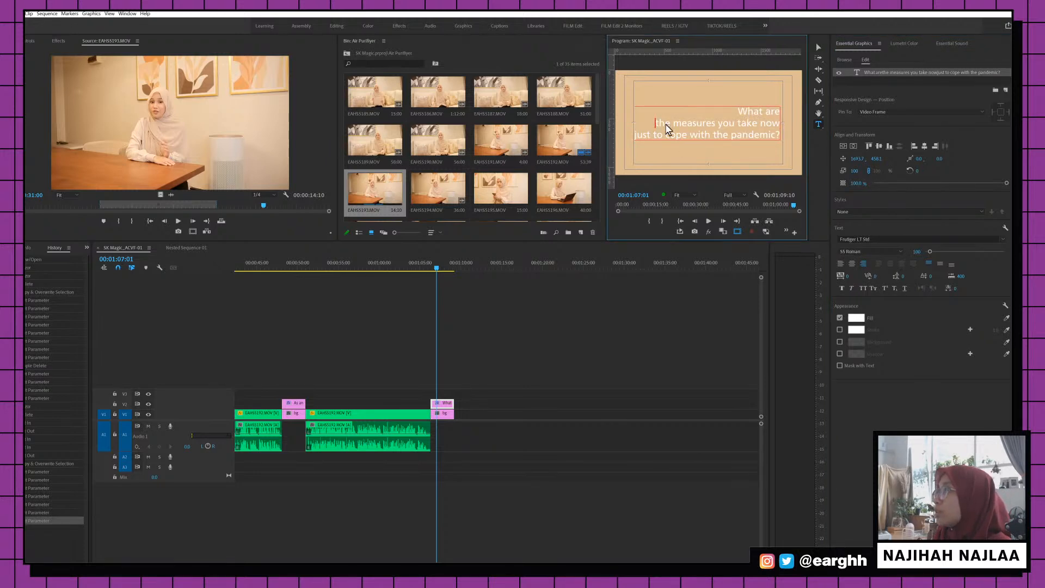
left_click_drag(666, 124, 650, 140)
left_click(870, 251)
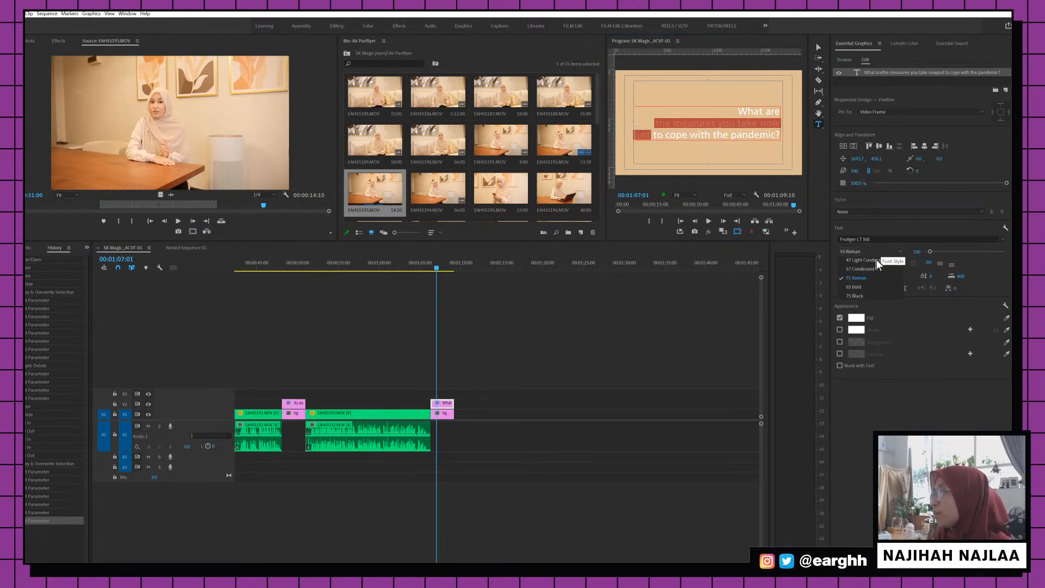
left_click(866, 294)
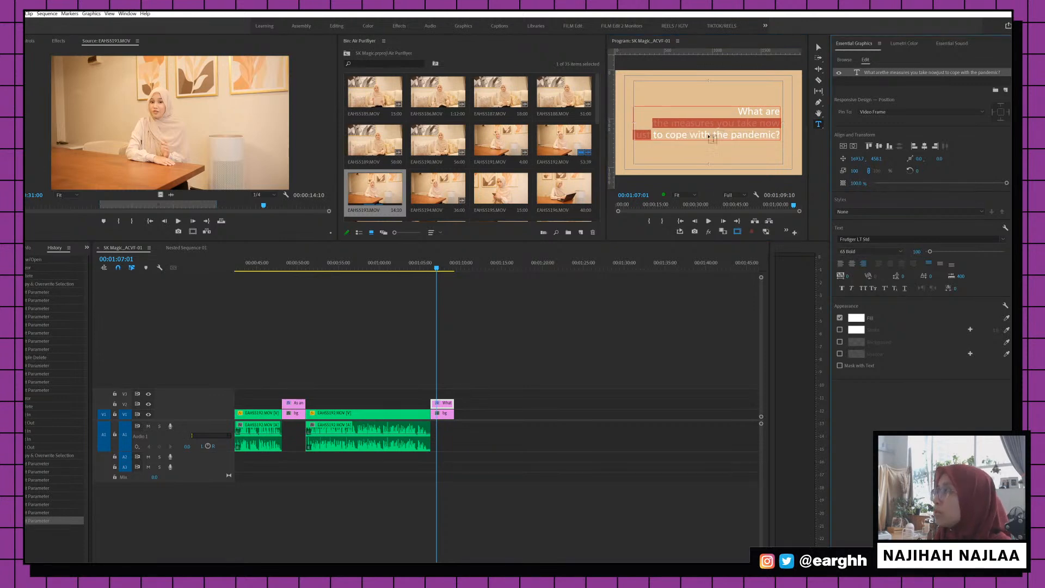
left_click(817, 47)
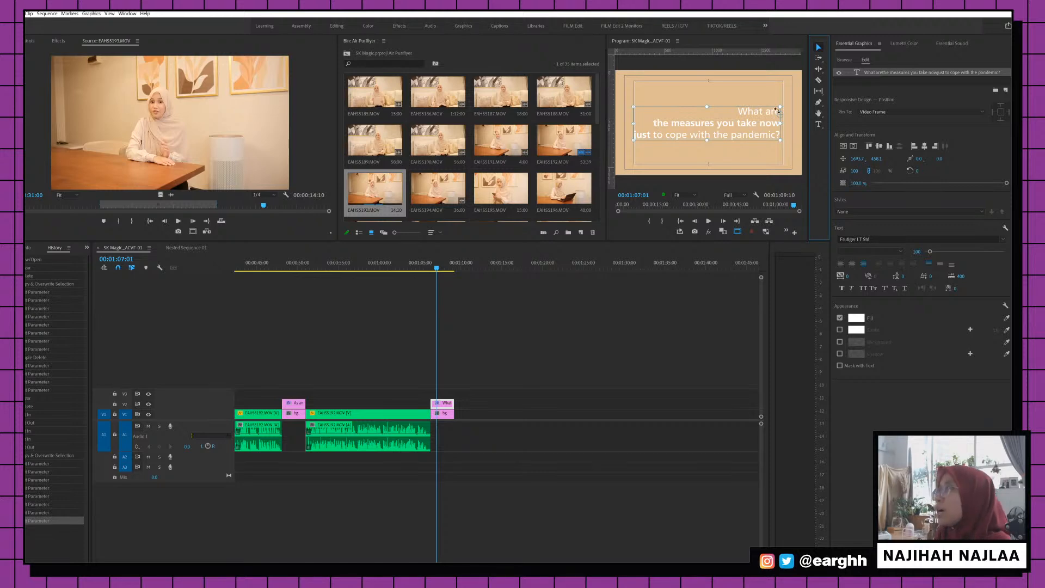
Nudge the title box up-right and give the closing card's bg matte a light peach colour
left_click_drag(770, 115, 775, 106)
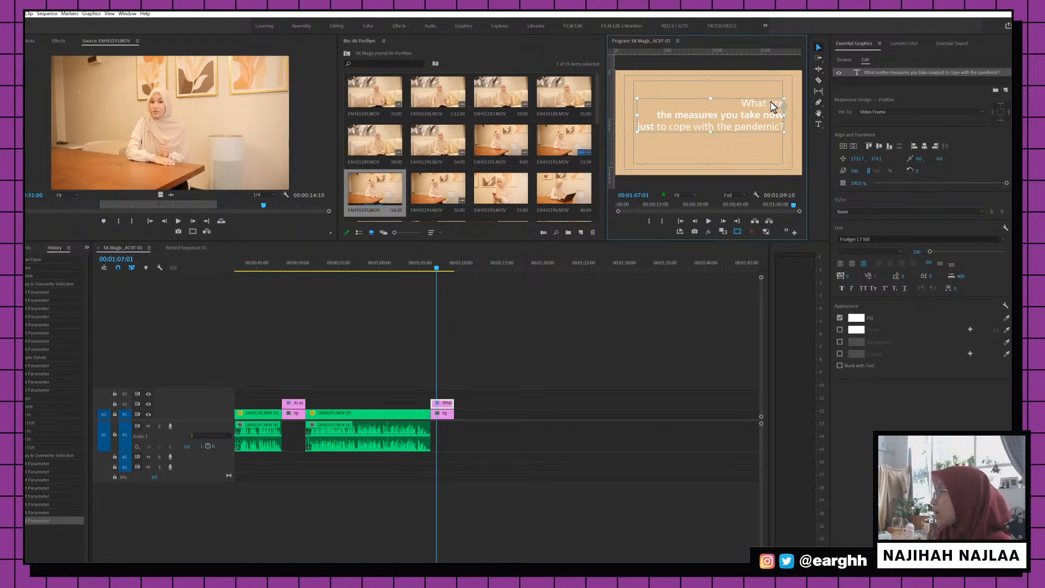
left_click(448, 416)
double_click(448, 416)
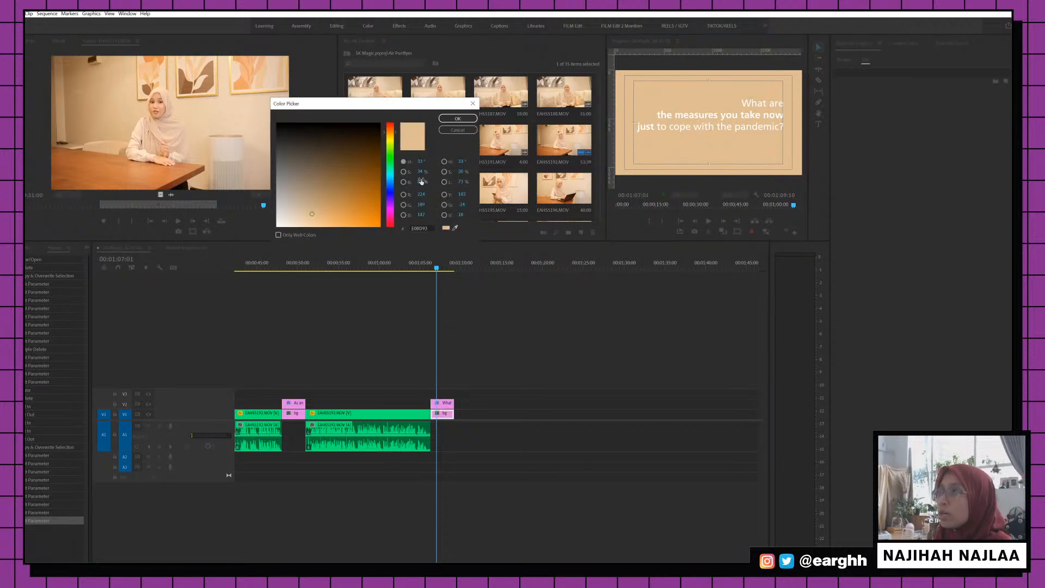
left_click(455, 228)
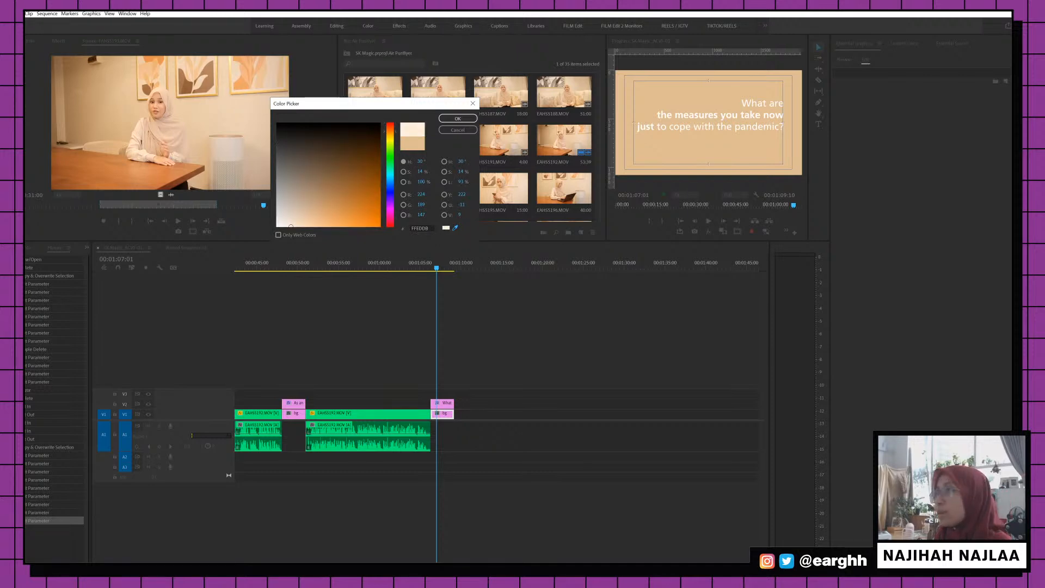
left_click(458, 118)
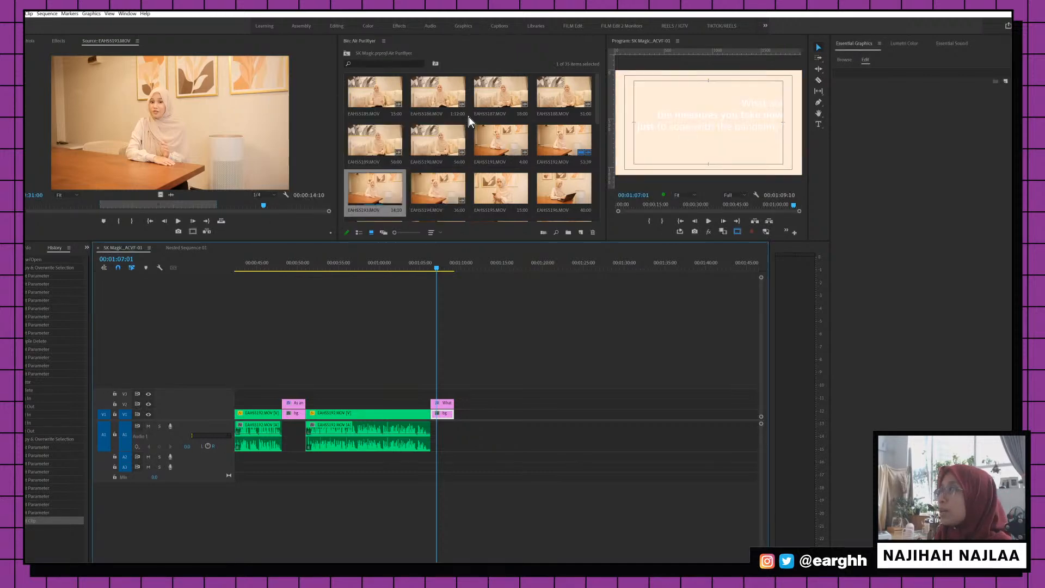
Adjust the closing card's bg matte to a slightly darker beige shade
double_click(438, 414)
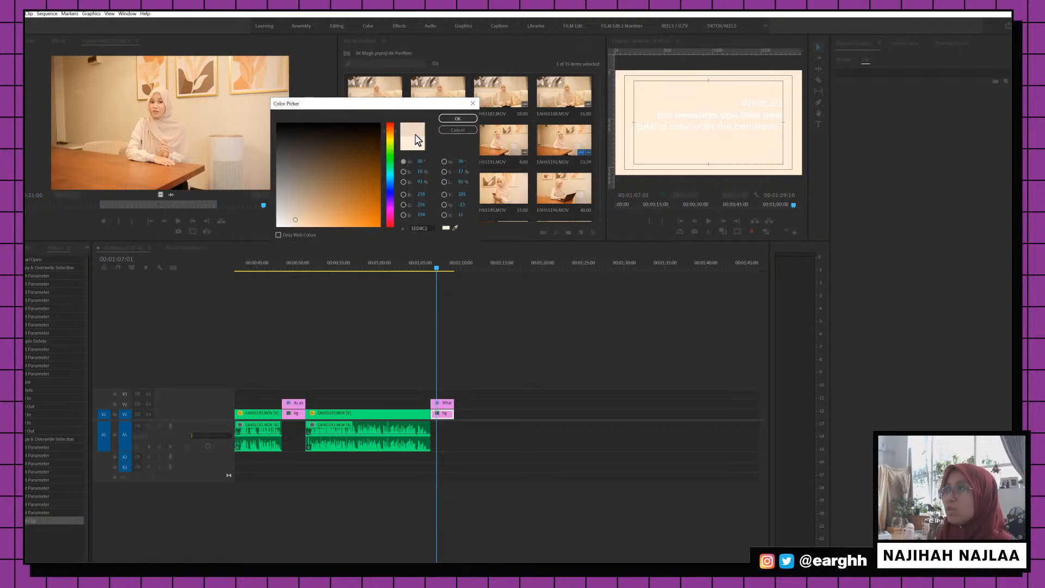
left_click(452, 123)
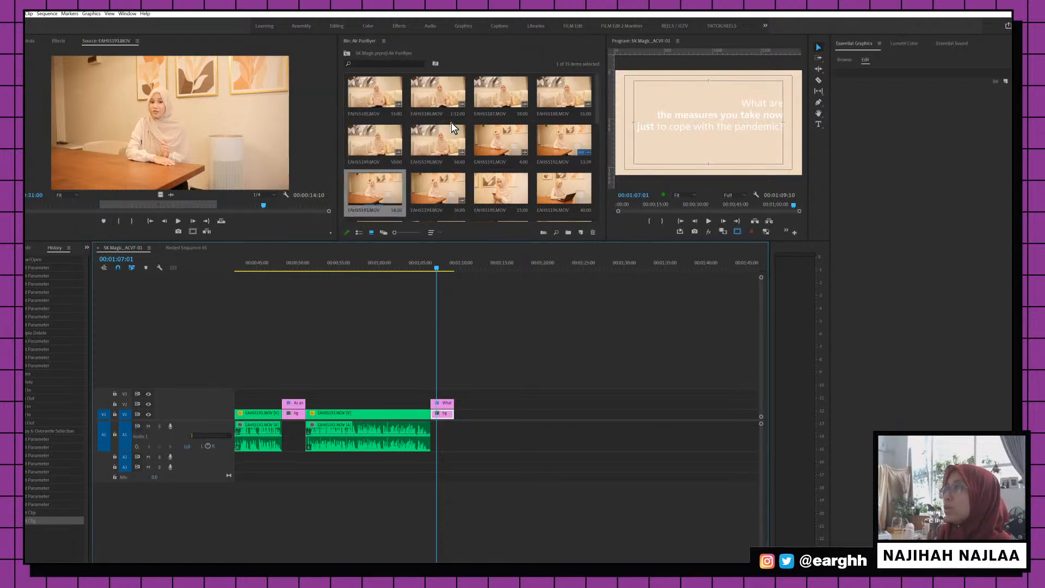
double_click(448, 413)
left_click_drag(295, 217, 298, 215)
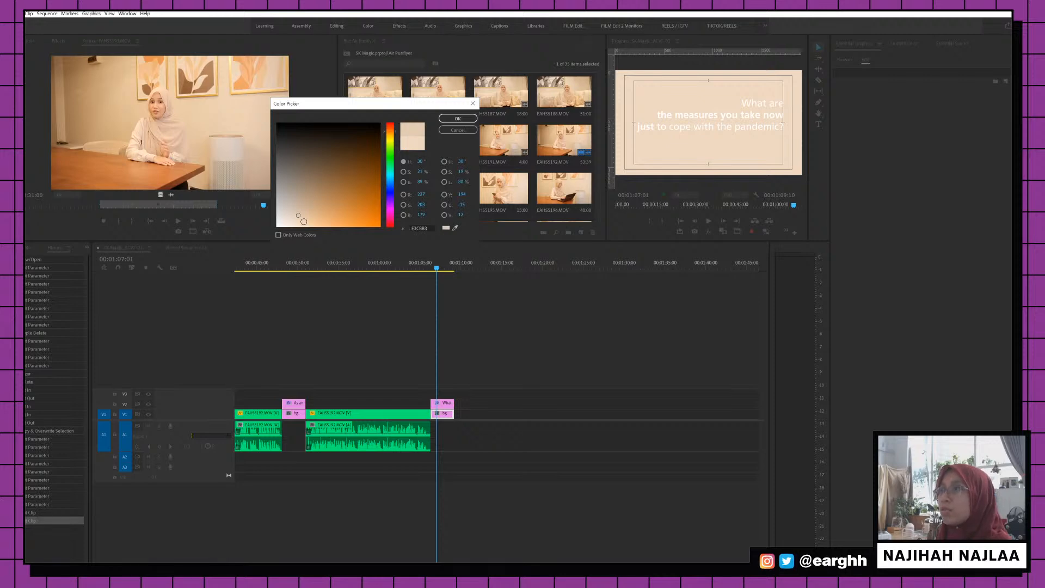
left_click(304, 222)
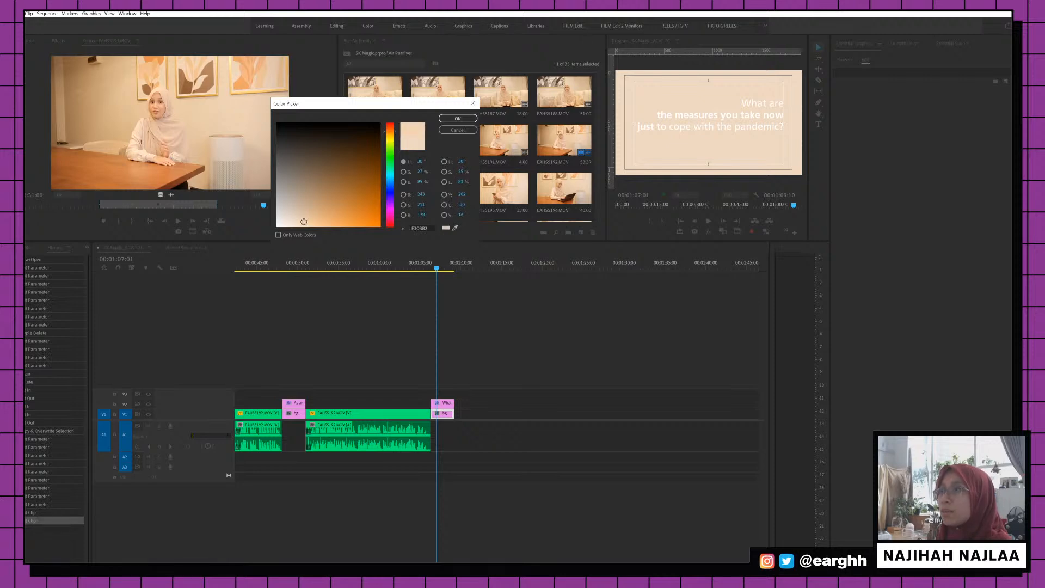
left_click(457, 119)
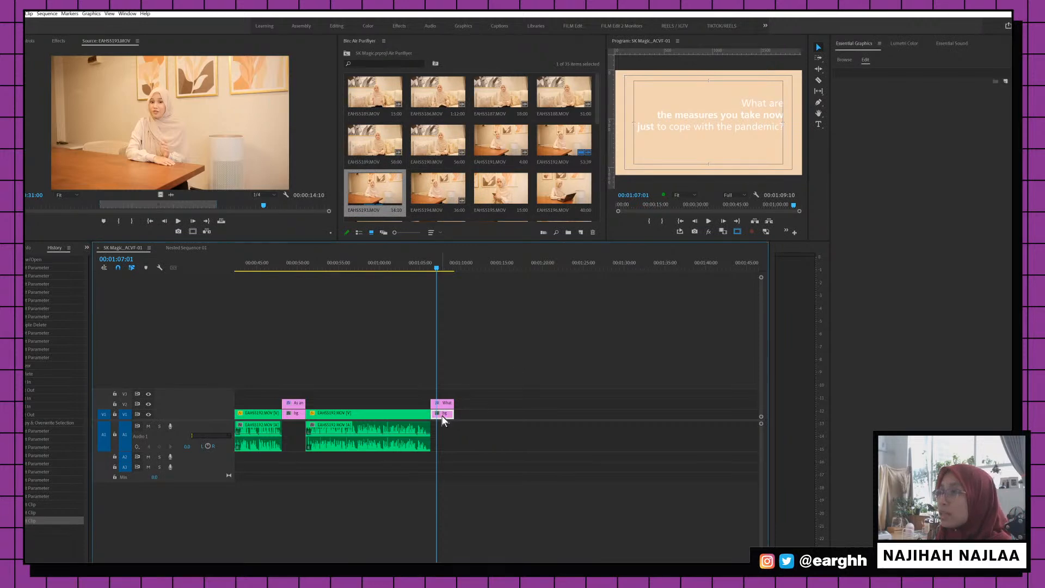
Copy hex F3D3B2 and apply it to the first question card's bg matte
double_click(442, 415)
left_click(432, 228)
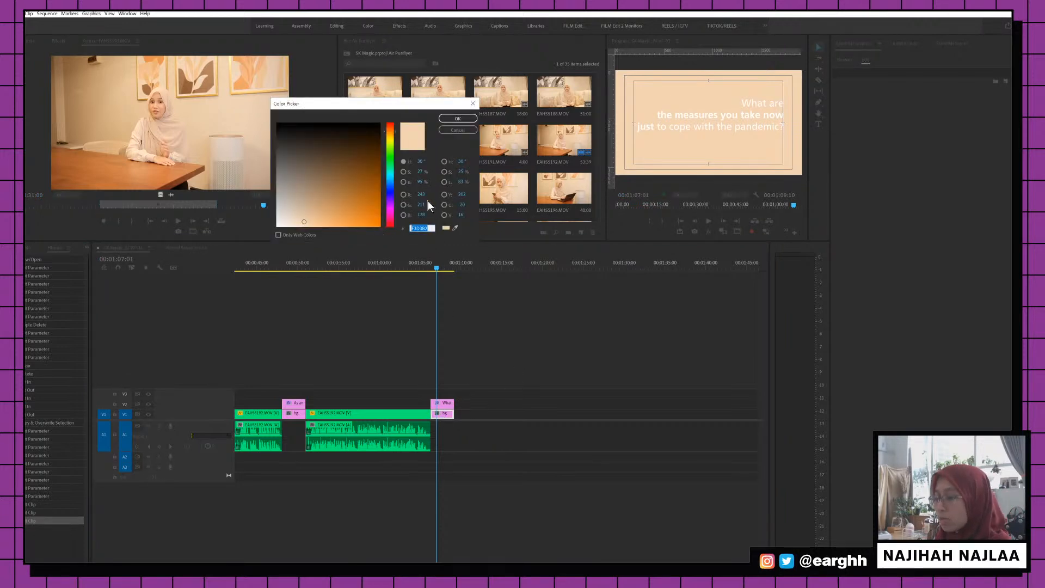
left_click(463, 129)
double_click(295, 412)
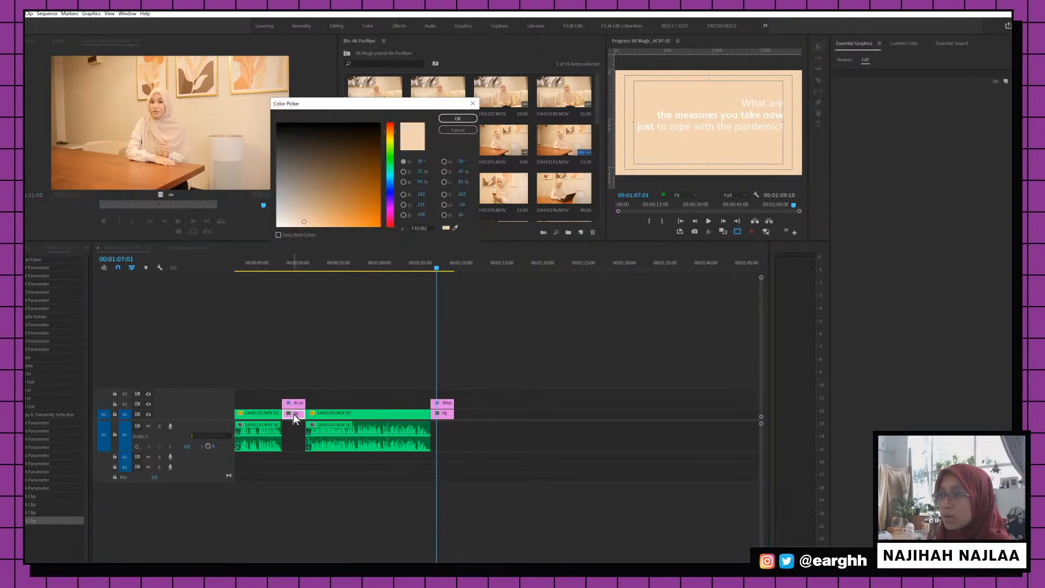
left_click(462, 119)
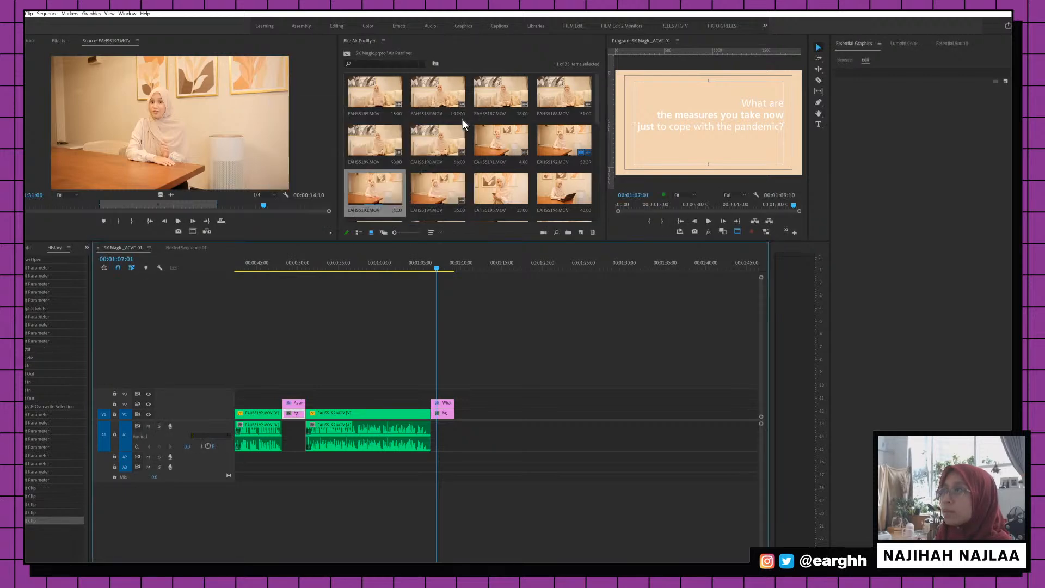
Set the pharmacist question title to Frutiger LT Std 55 Roman
left_click(297, 266)
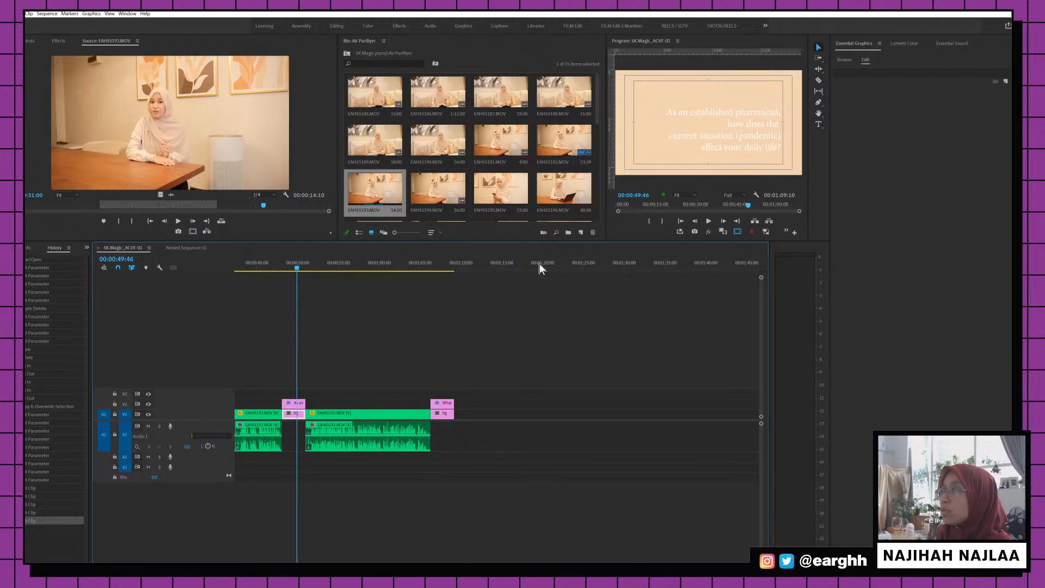
double_click(756, 123)
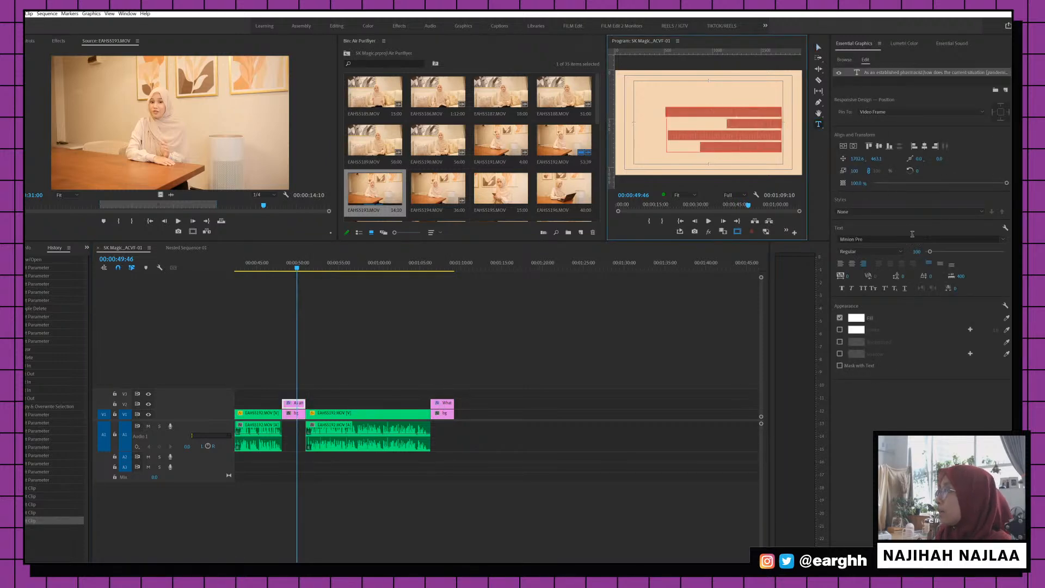
left_click(912, 235)
type("fru")
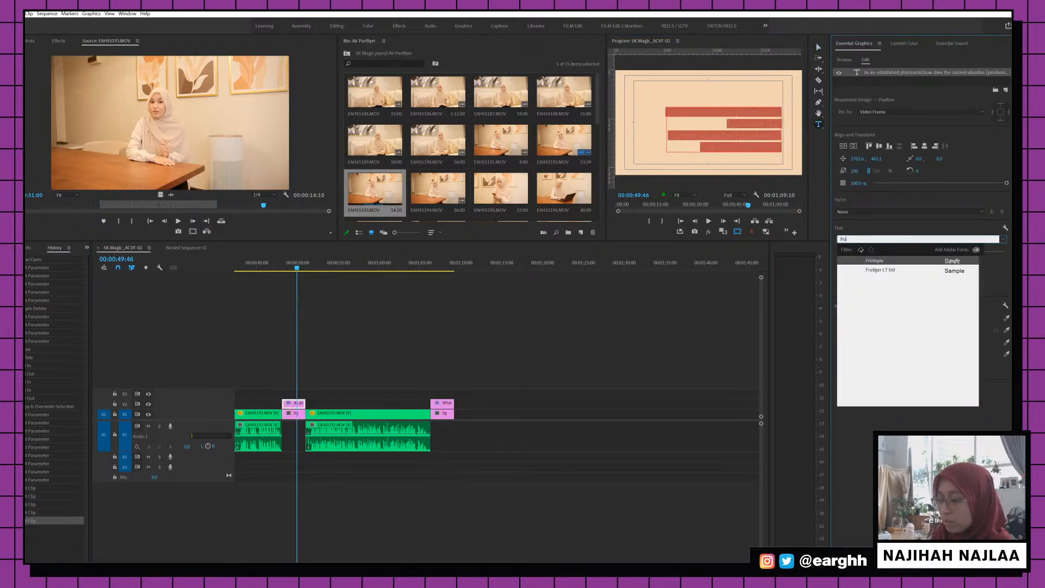
type("t")
left_click(888, 261)
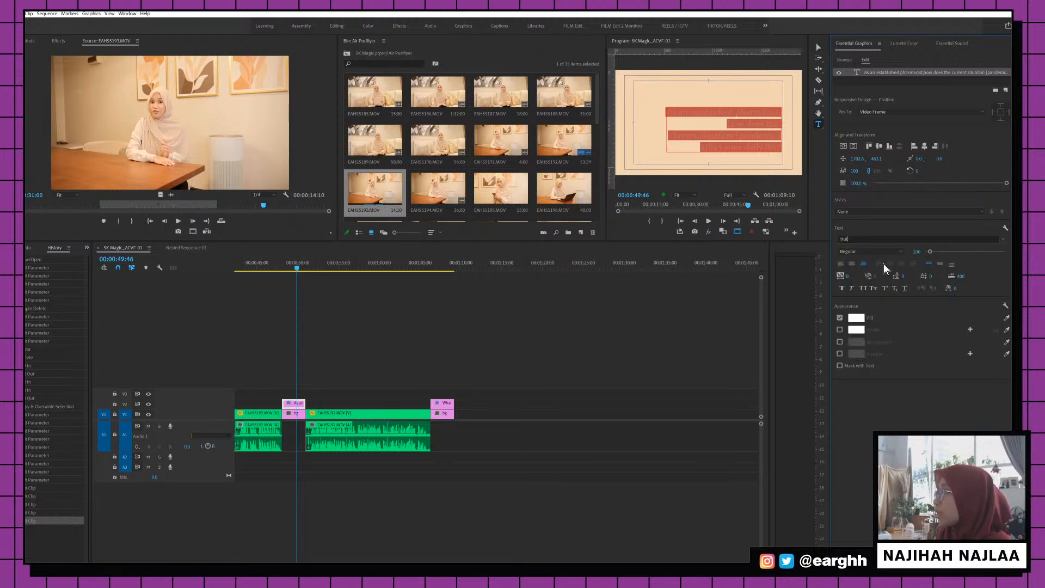
left_click(883, 251)
left_click(865, 277)
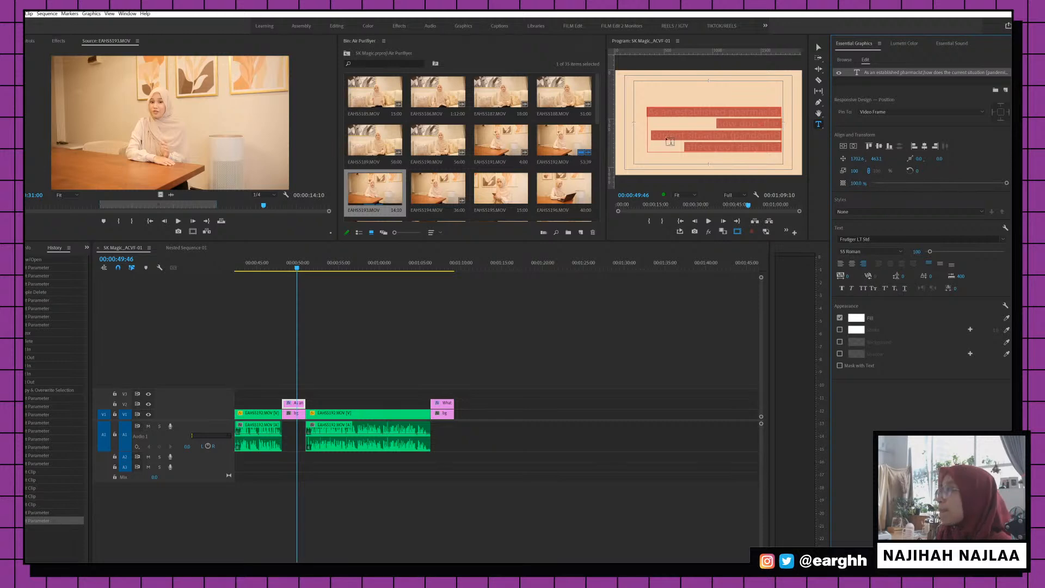
Bold 'current situation (pandemic) affect' at 65 Bold, then select all the title text
left_click(702, 135)
left_click_drag(657, 139, 714, 153)
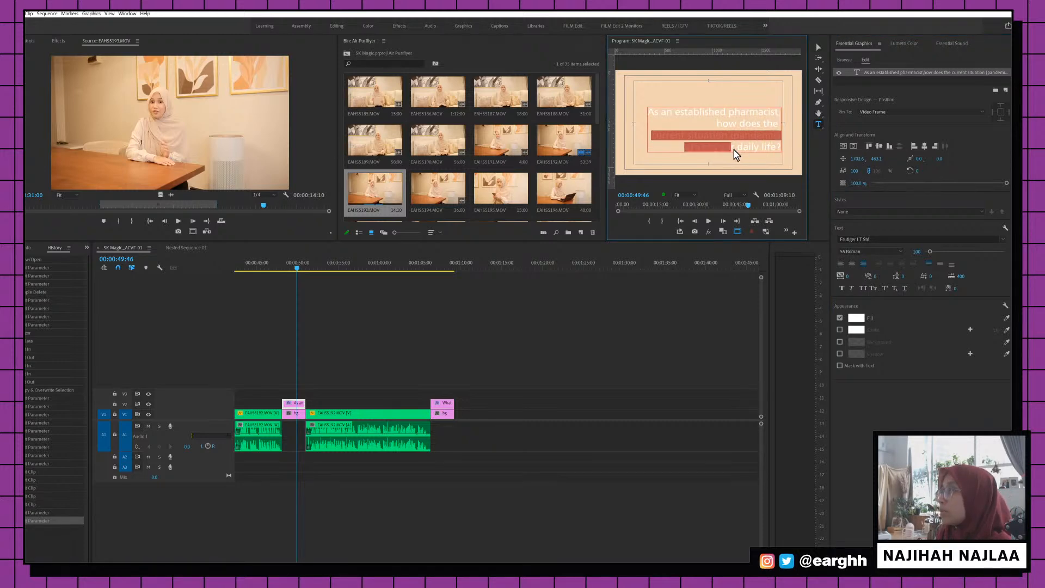
left_click(900, 252)
left_click(882, 288)
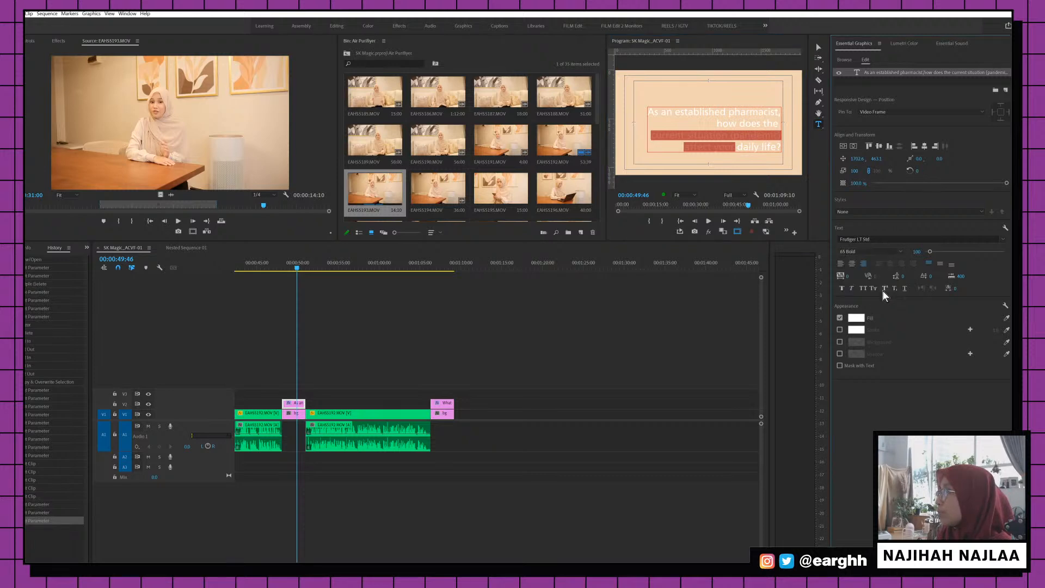
left_click(738, 146)
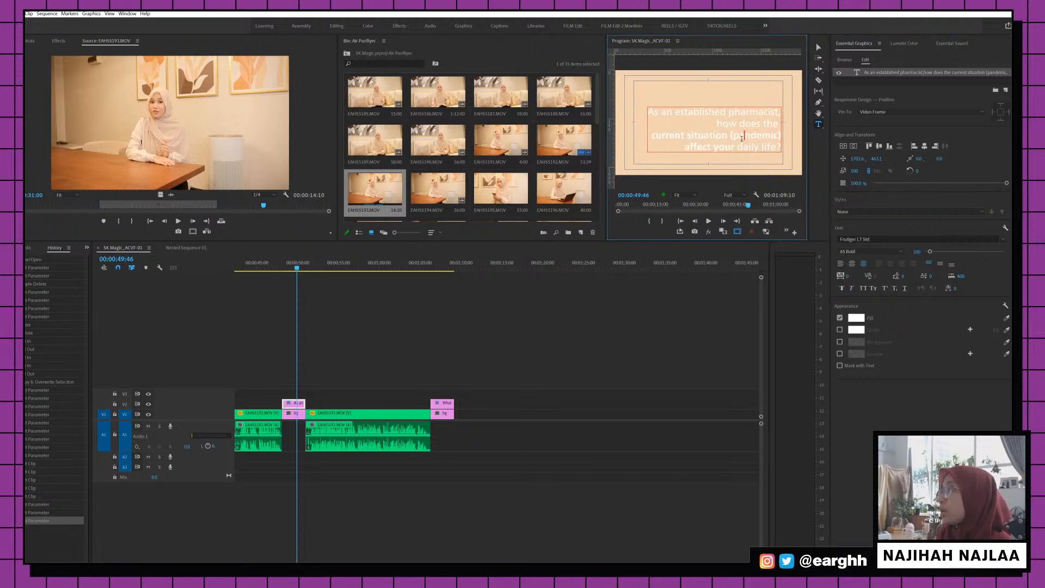
left_click_drag(737, 146, 783, 147)
key("ctrl+a")
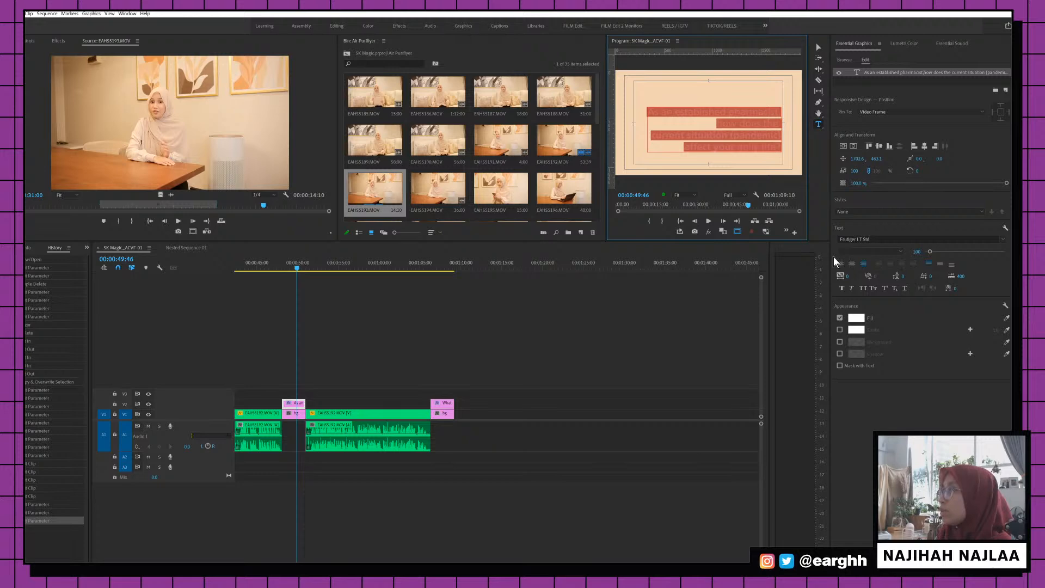
Make the pharmacist question text black and set 'daily life?' italic and underlined
left_click(855, 318)
left_click_drag(380, 179, 381, 117)
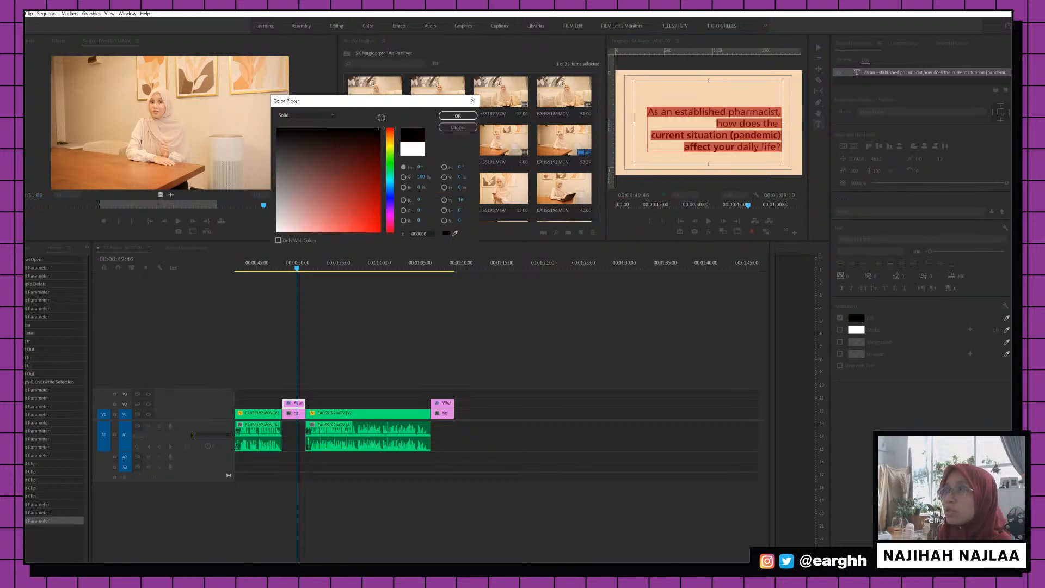
left_click(457, 116)
left_click(735, 146)
left_click_drag(736, 146, 783, 147)
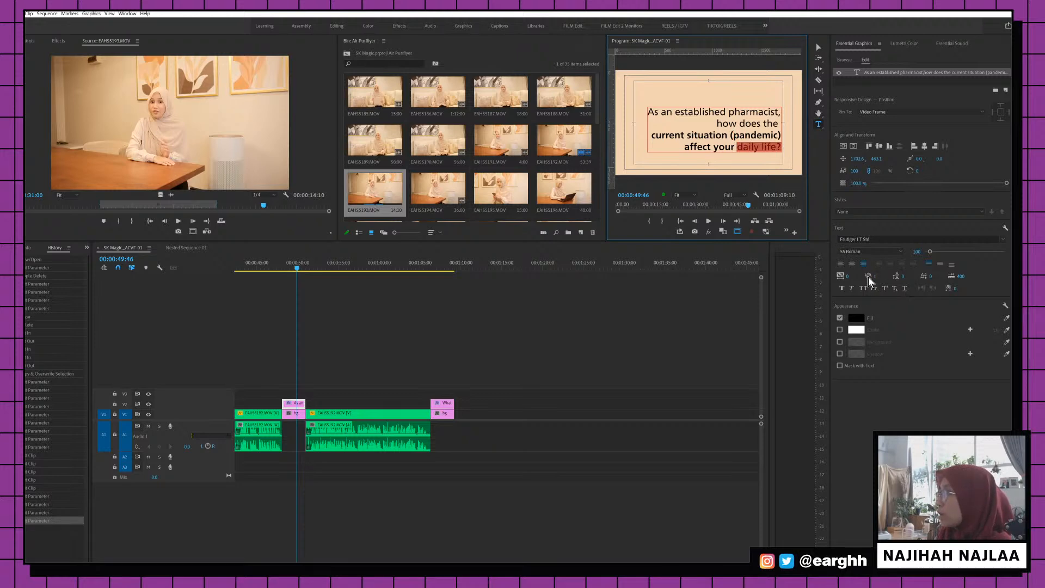
left_click(851, 288)
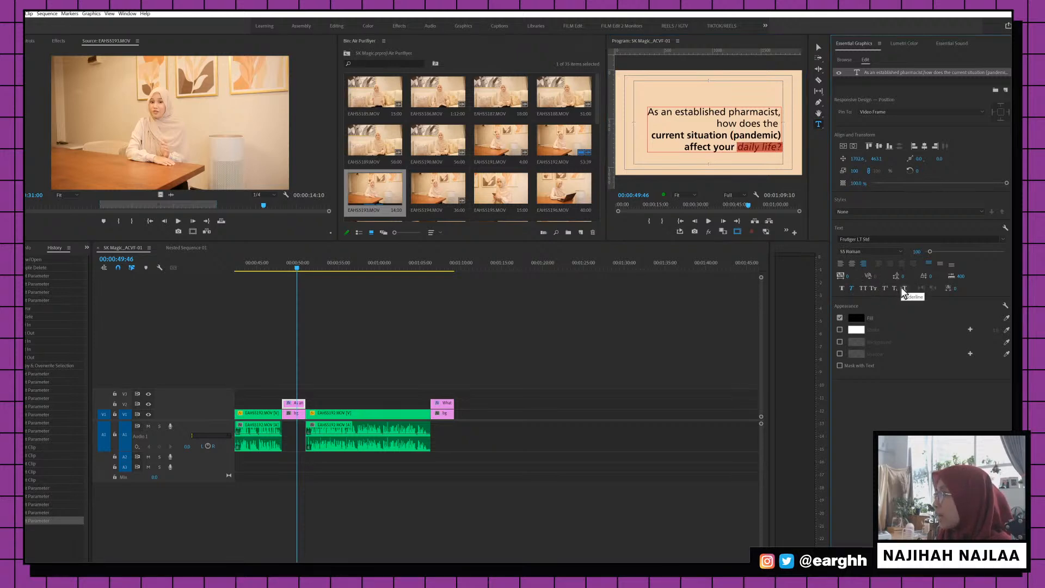
left_click(904, 288)
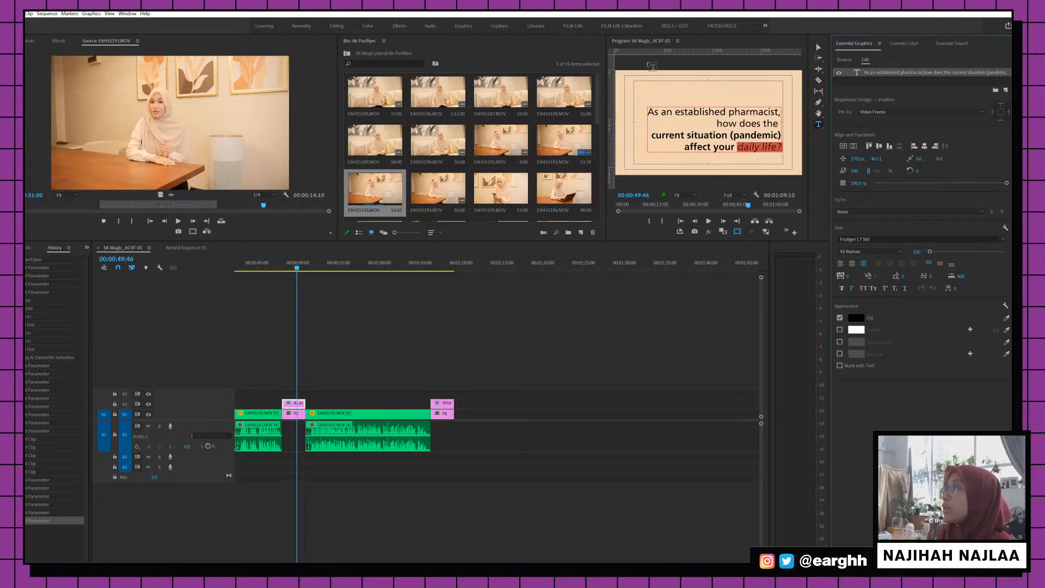
Reposition and rescale the title box, shifting it left, then hide the safe margin guides
key("v")
left_click(764, 133)
left_click_drag(762, 129, 764, 120)
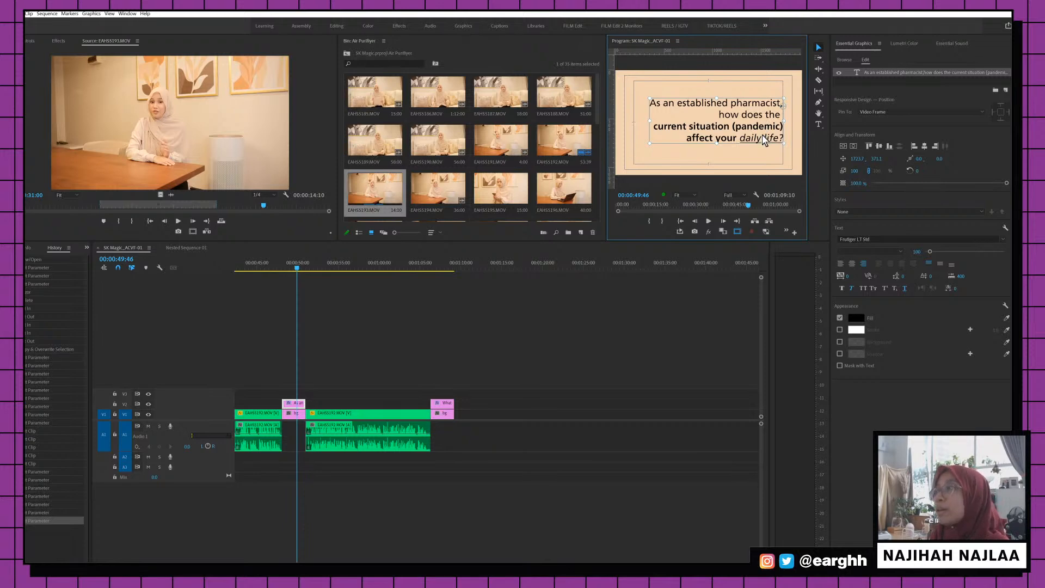
left_click_drag(764, 138, 765, 136)
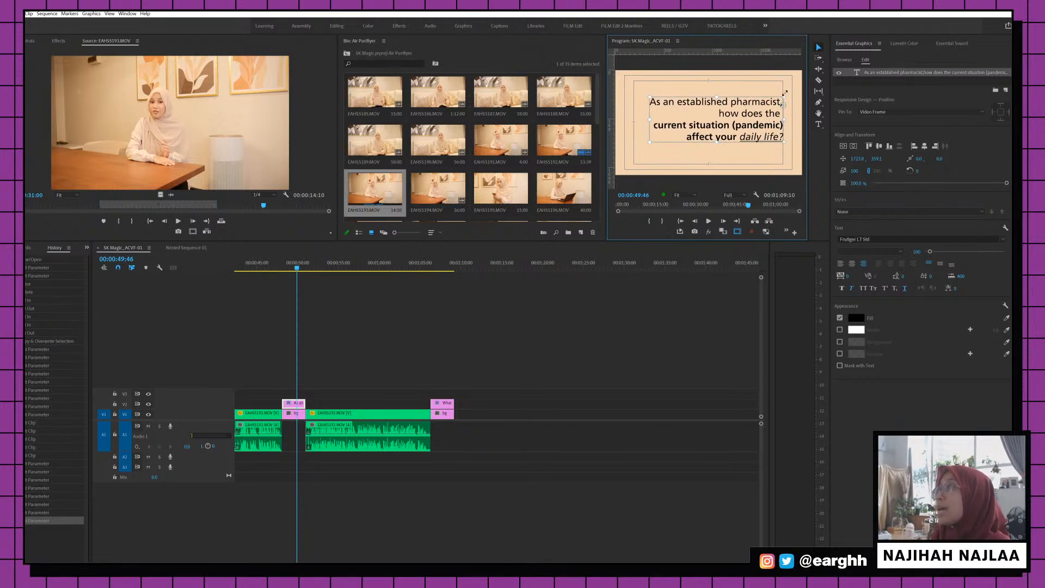
left_click_drag(786, 93, 778, 118)
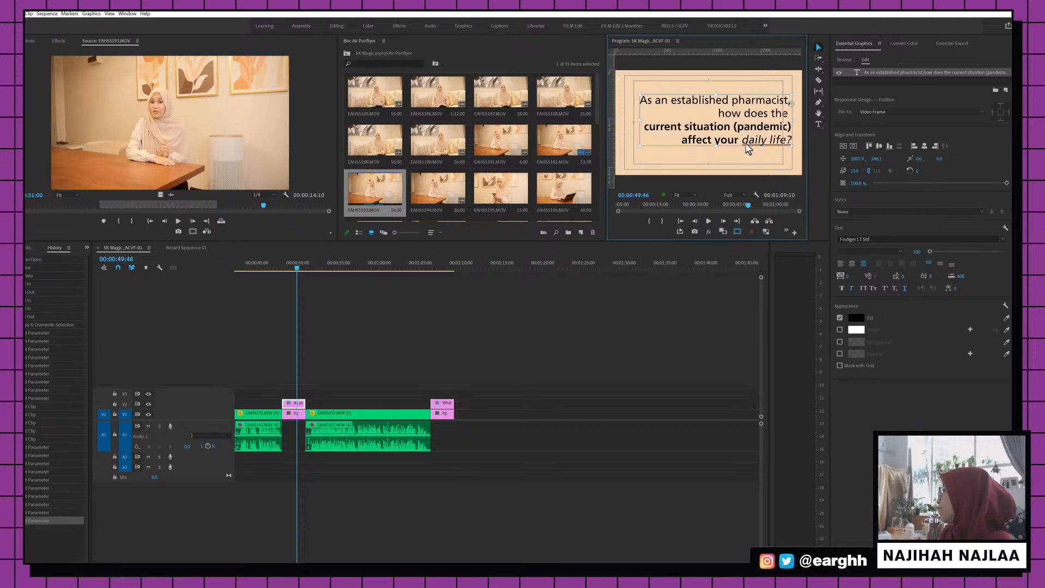
mouse_move(638, 119)
left_mouse_down()
mouse_move(668, 120)
mouse_move(654, 118)
left_mouse_up()
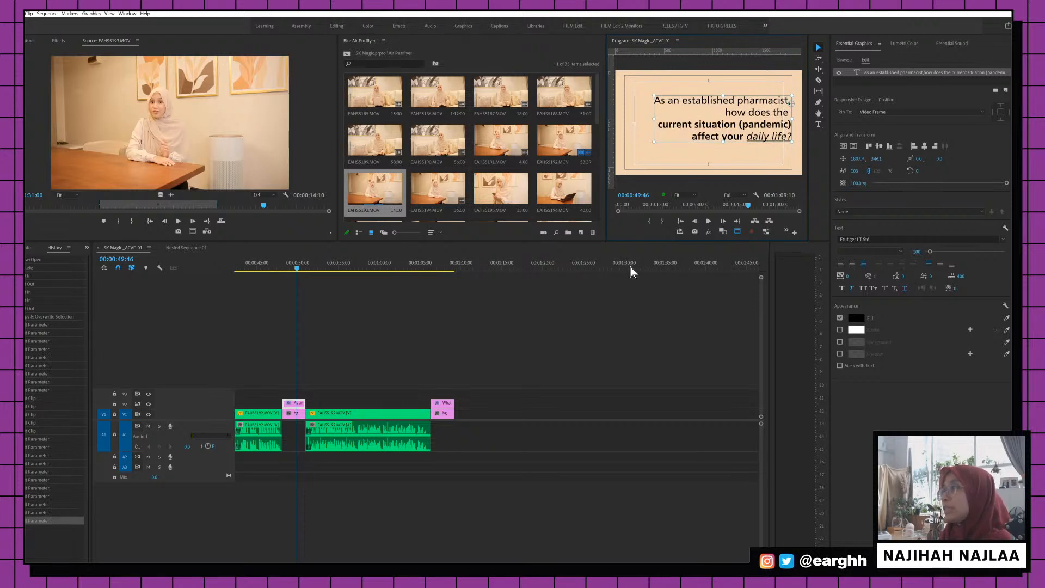
left_click_drag(773, 133, 772, 131)
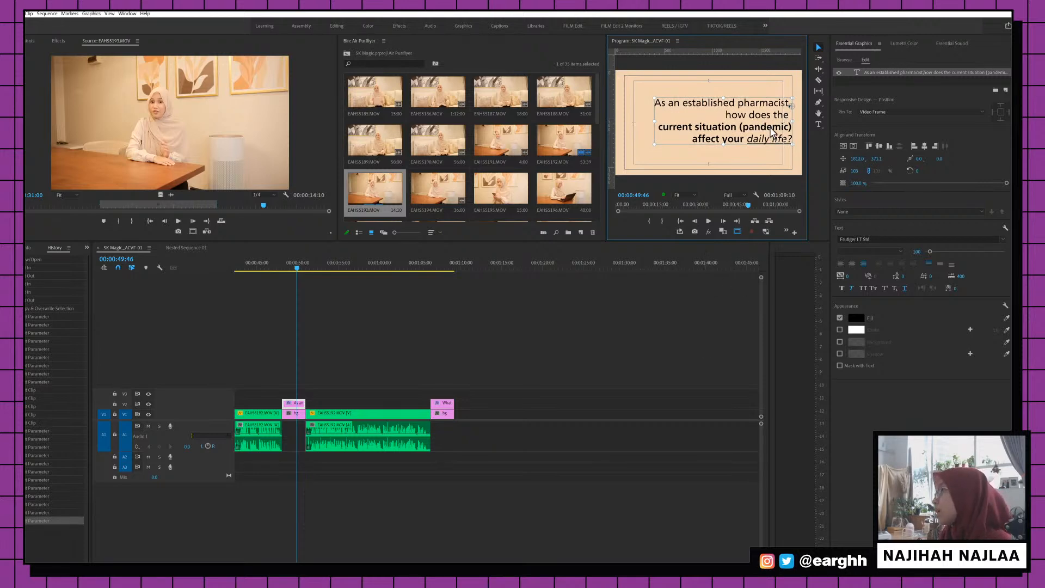
left_click_drag(766, 138, 738, 126)
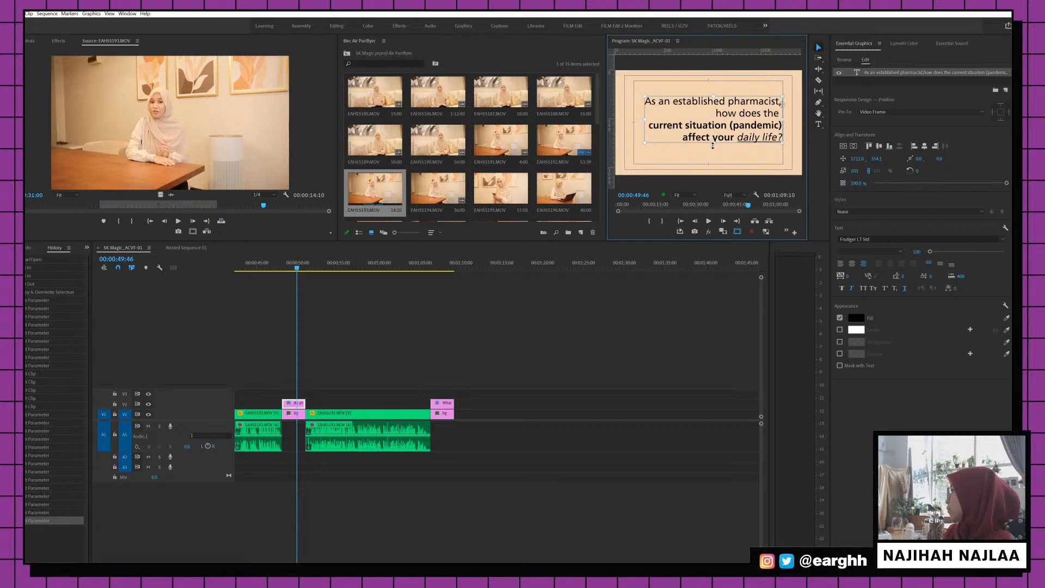
left_click(679, 288)
left_click(738, 231)
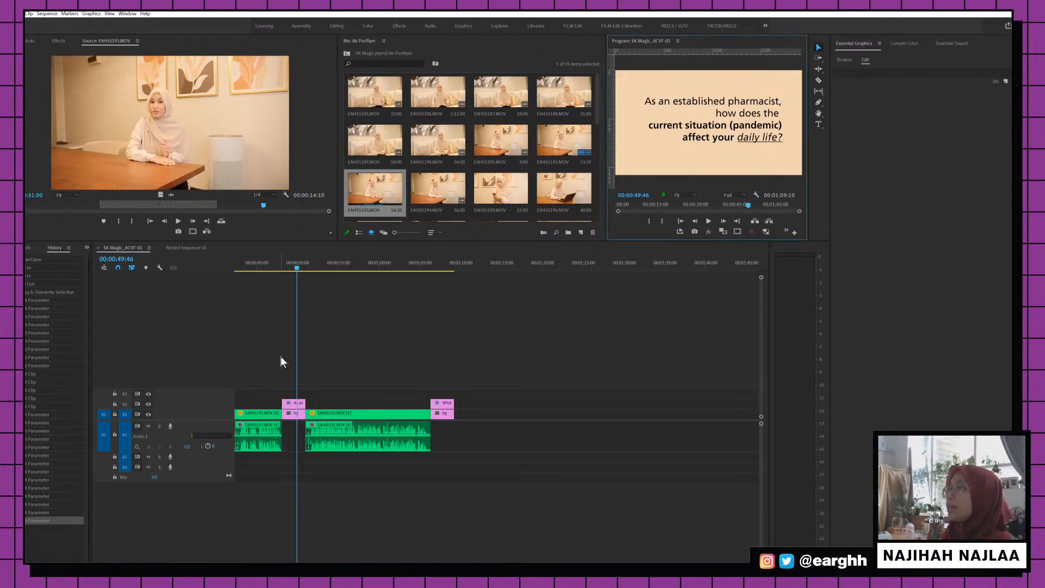
Compare the two question cards and set the pandemic question's text fill to black
left_click(441, 266)
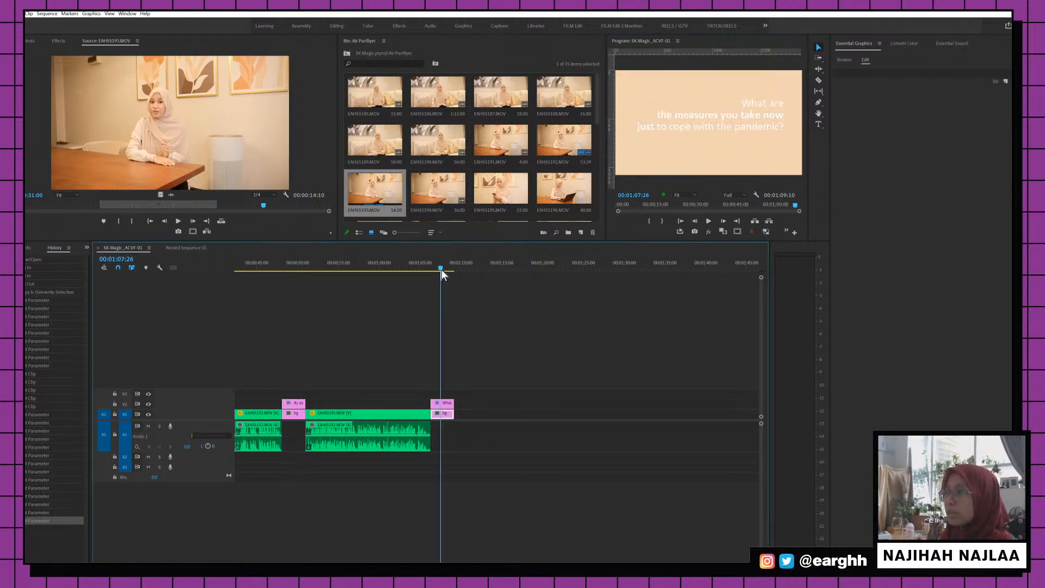
left_click(448, 405)
left_click(782, 118)
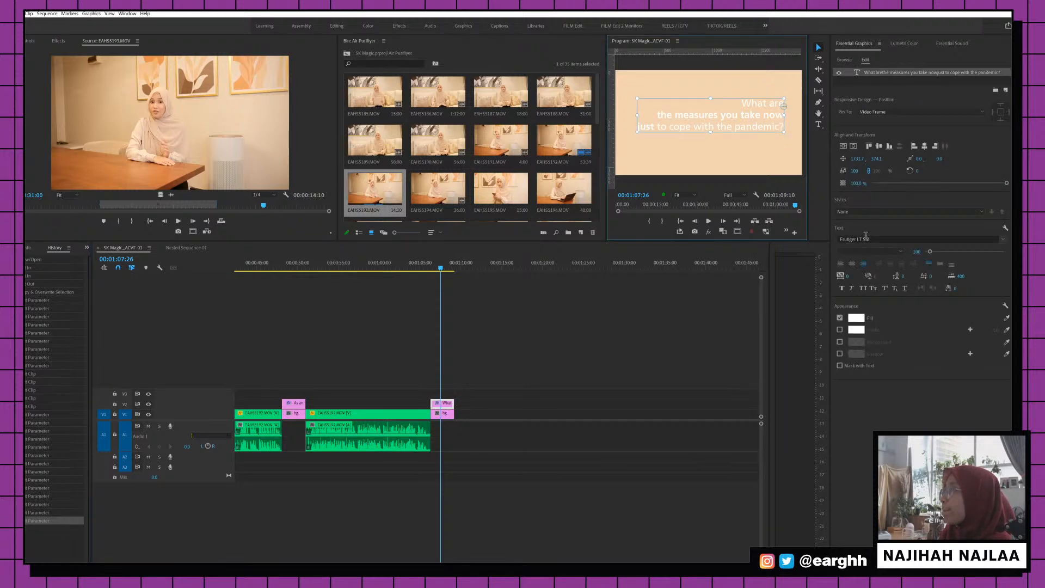
left_click(299, 405)
left_click(292, 264)
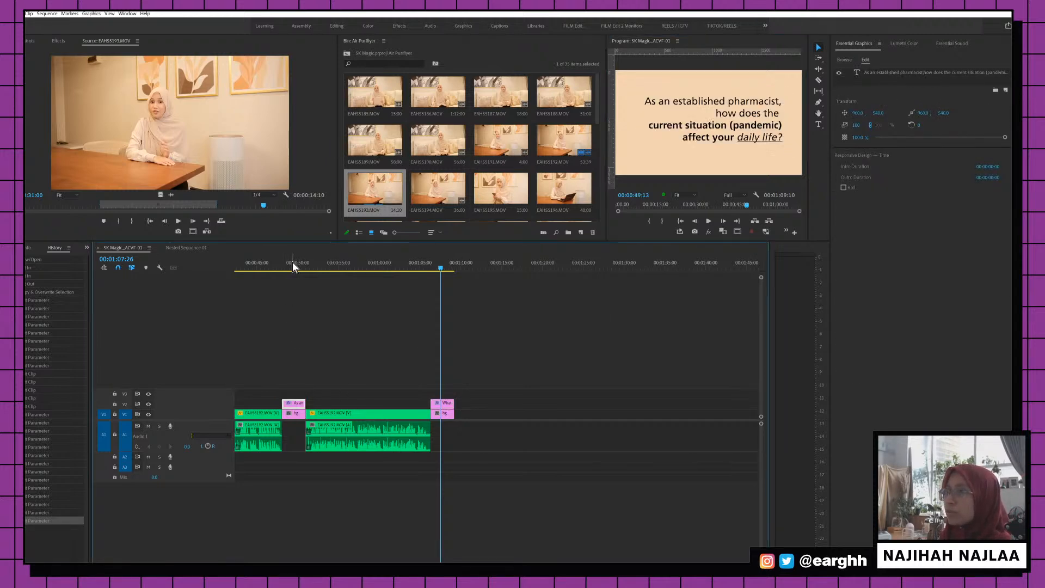
left_click(441, 266)
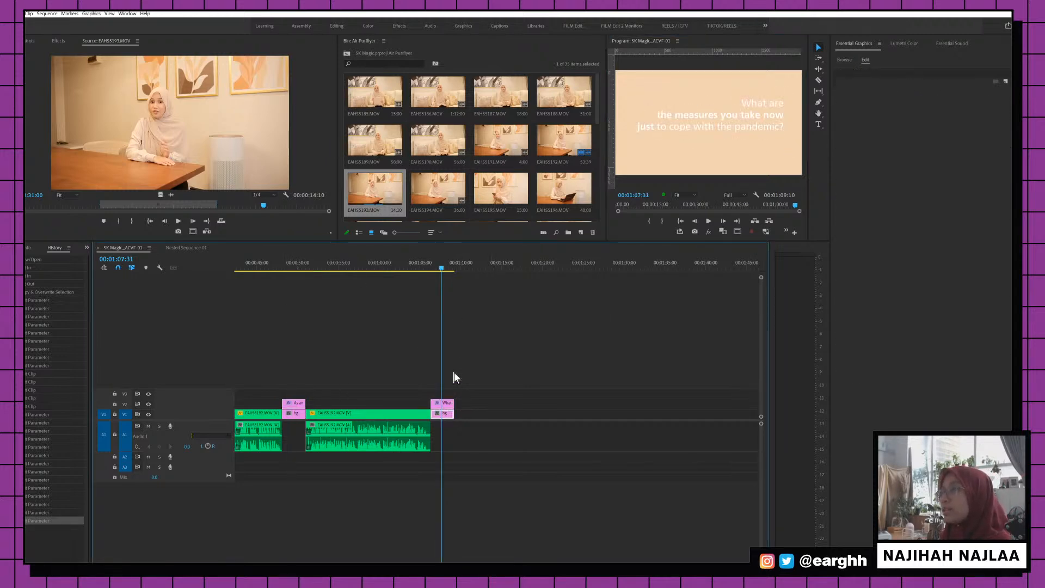
left_click(443, 405)
left_click(772, 129)
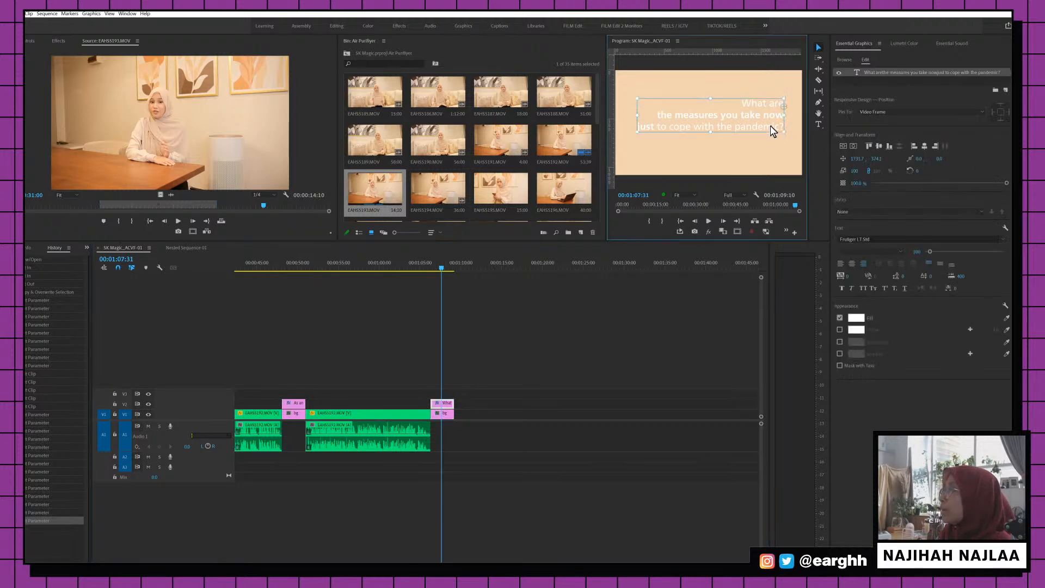
left_click(856, 318)
left_click_drag(364, 162, 278, 130)
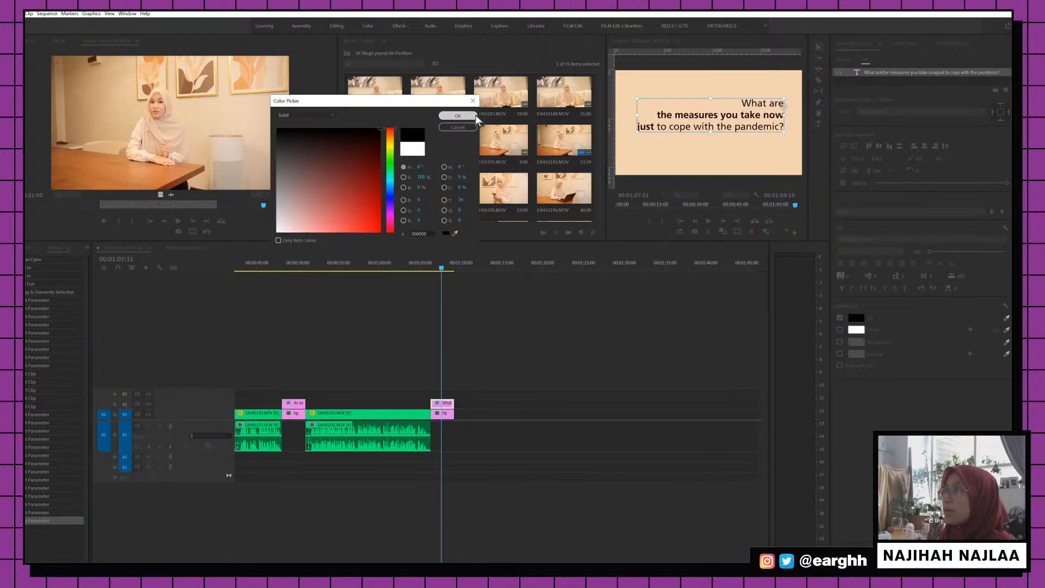
left_click(457, 116)
left_click(666, 347)
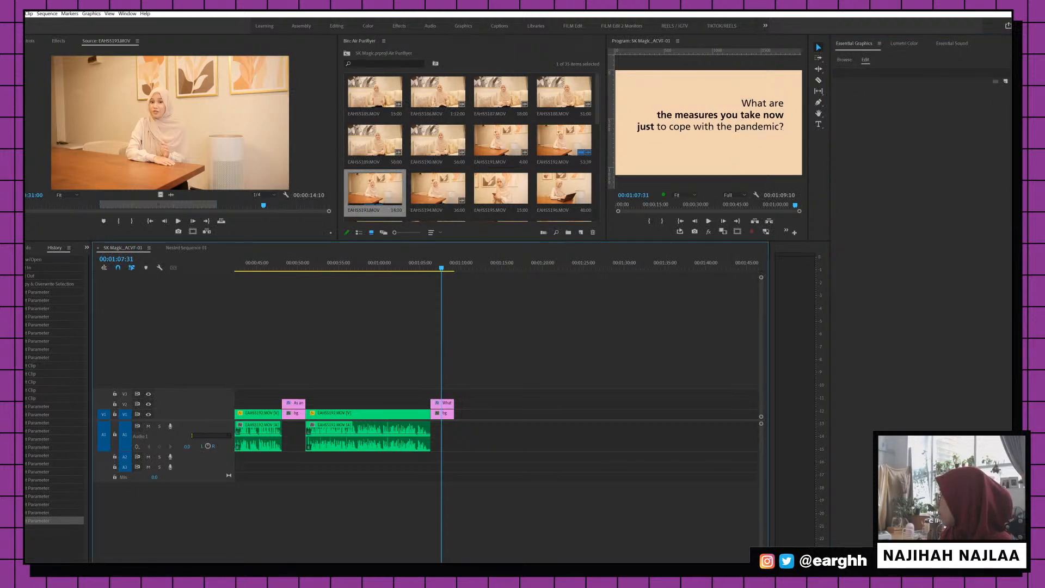
Make 'to cope with the pandemic?' italic and underlined
left_click(665, 123)
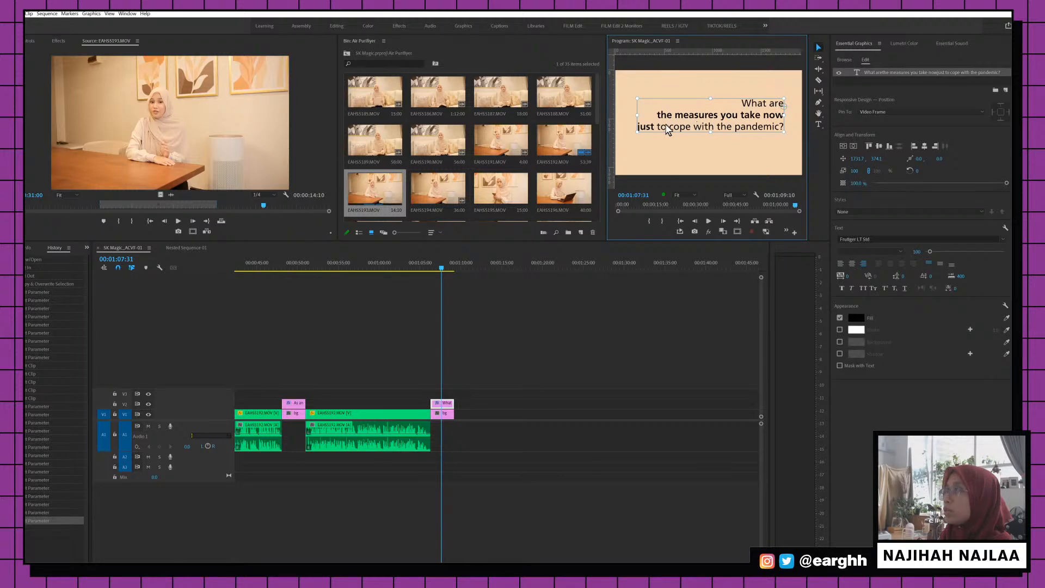
double_click(664, 126)
triple_click(662, 131)
left_click_drag(663, 136, 770, 140)
left_click(767, 139)
left_click(656, 128)
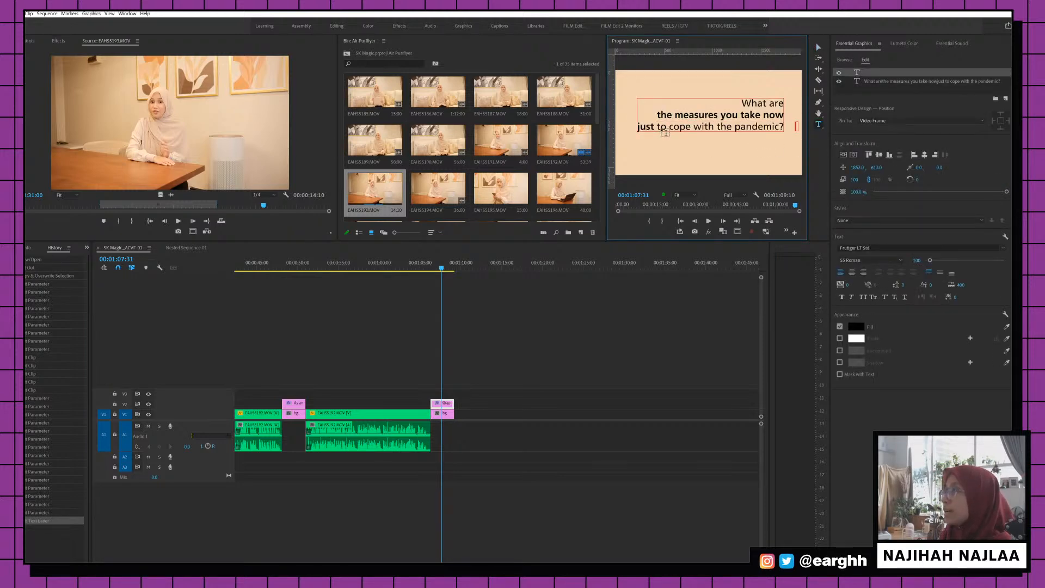
left_click_drag(657, 128, 809, 159)
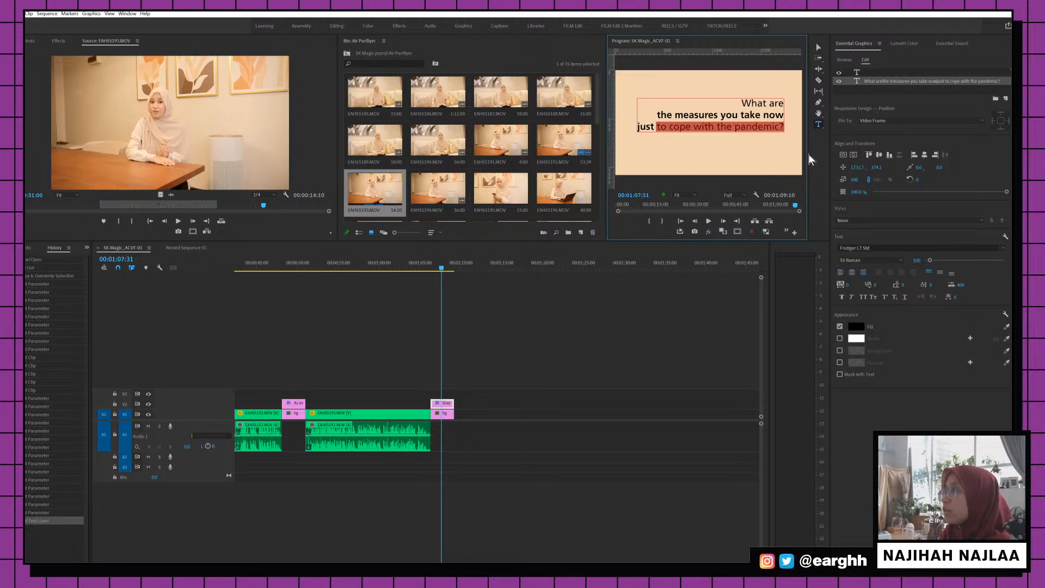
left_click(852, 296)
left_click(905, 297)
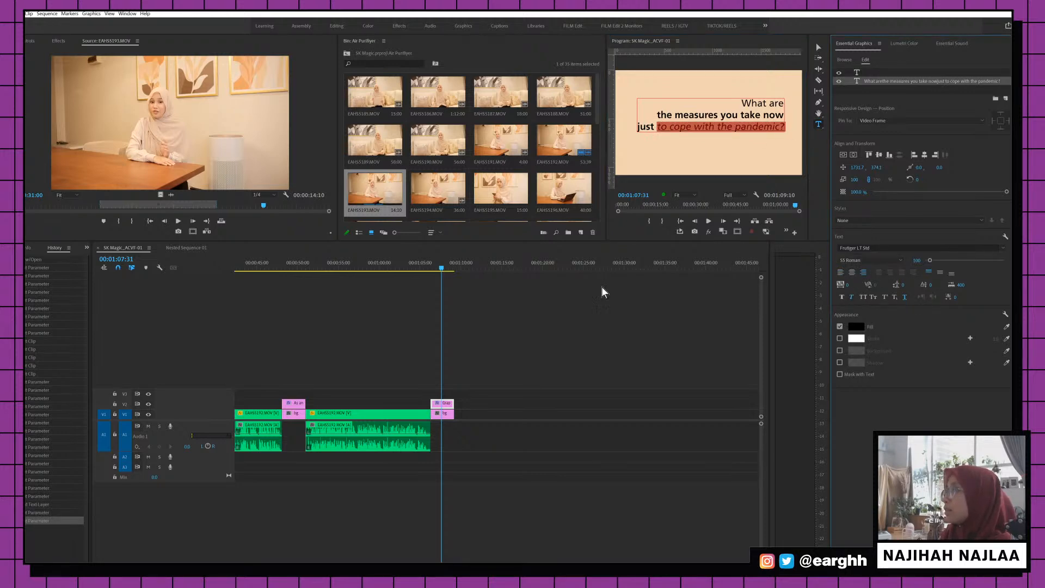
Preview the finished pandemic card around 00:01:08 and scroll the timeline
left_click(473, 263)
left_click(446, 266)
scroll(529, 321, "up", 10)
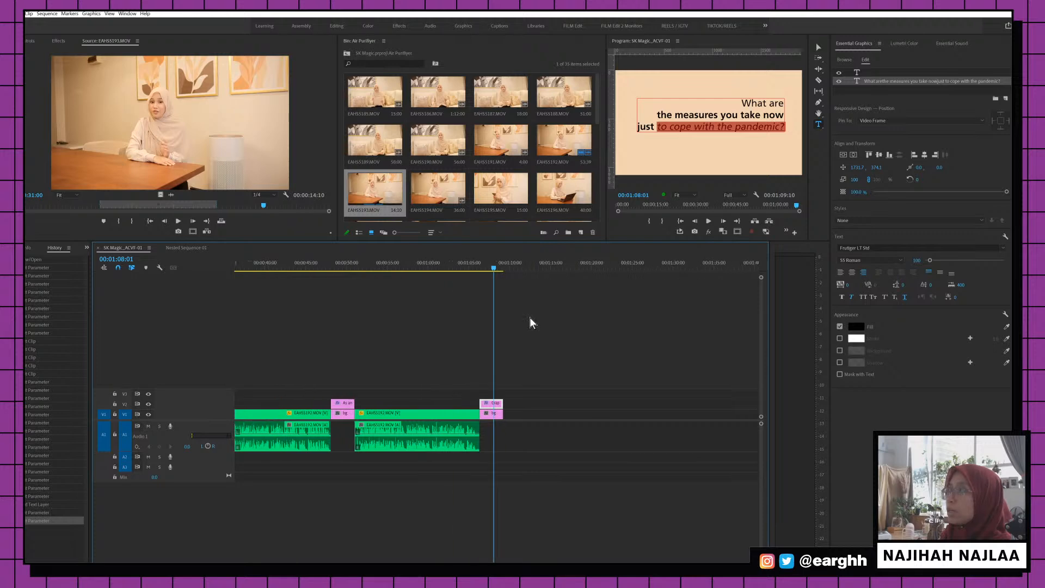
Select all the text on the air-quality title card and set its fill to black
left_click(439, 267)
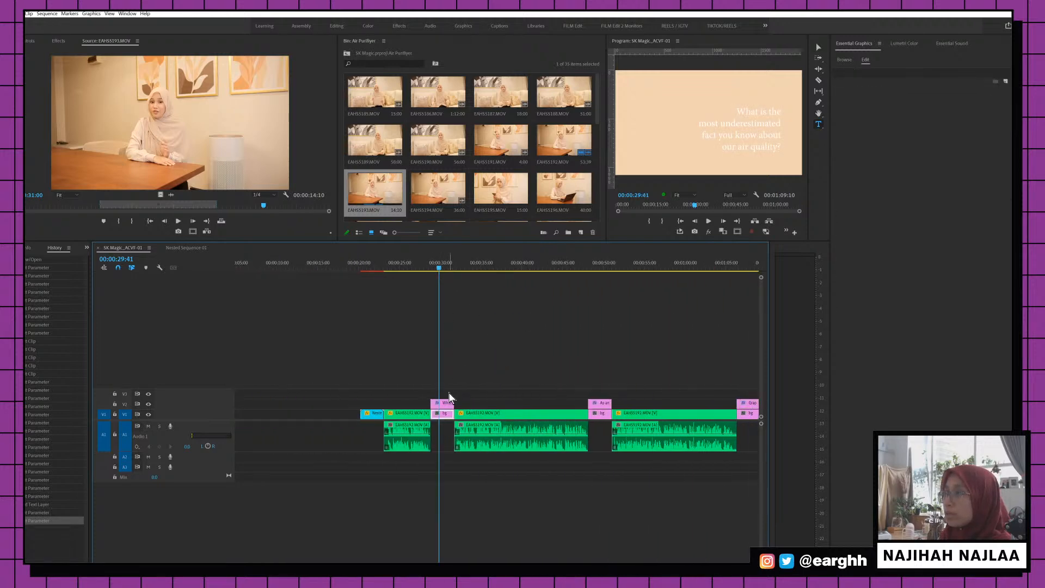
left_click(443, 403)
left_click(754, 111)
key("ctrl+a")
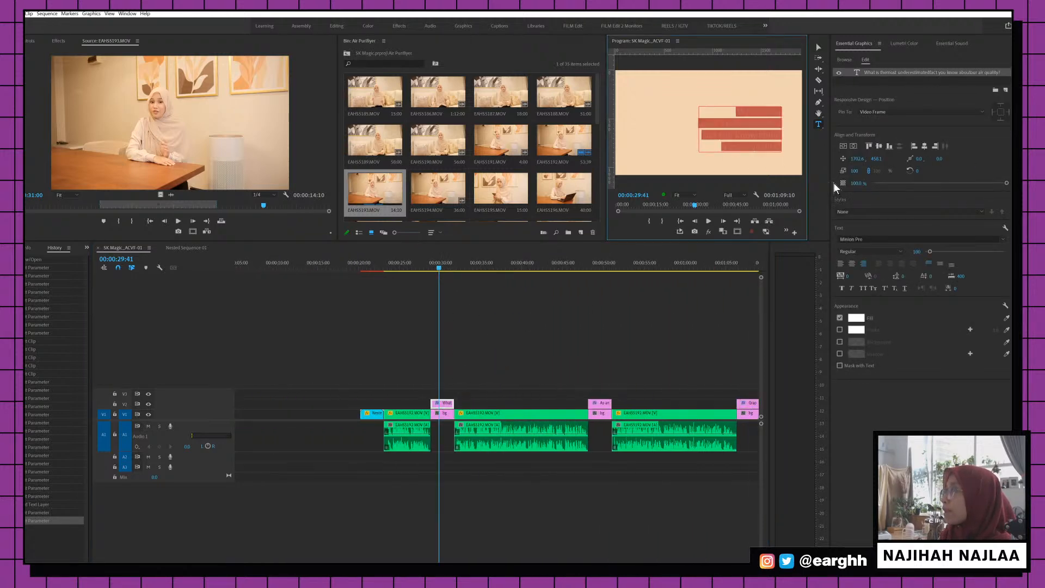
left_click(856, 318)
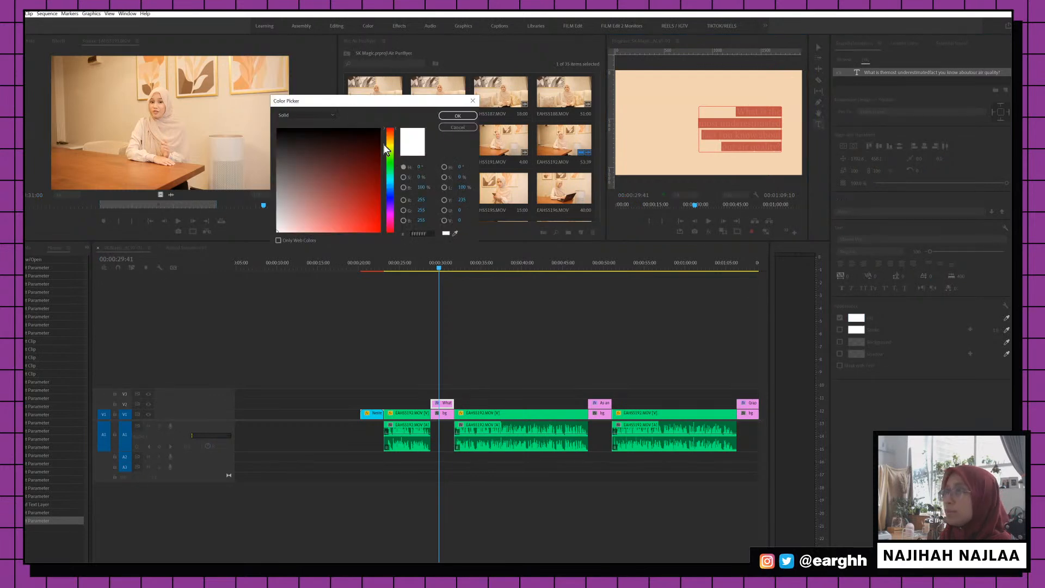
left_click(379, 130)
left_click(458, 116)
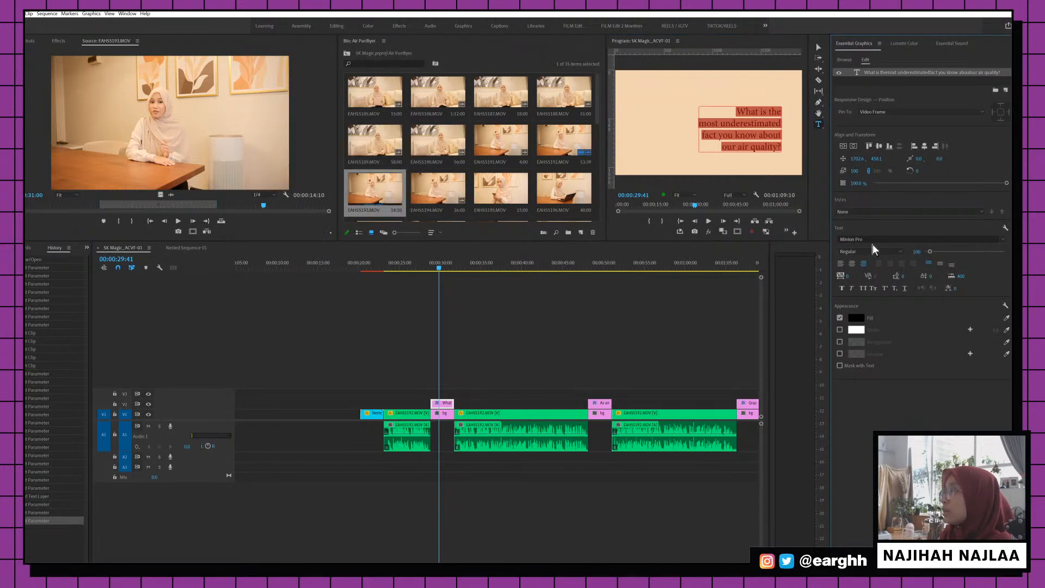
Change the title font to Frutiger LT Std 55 Roman
left_click(873, 239)
type("fru")
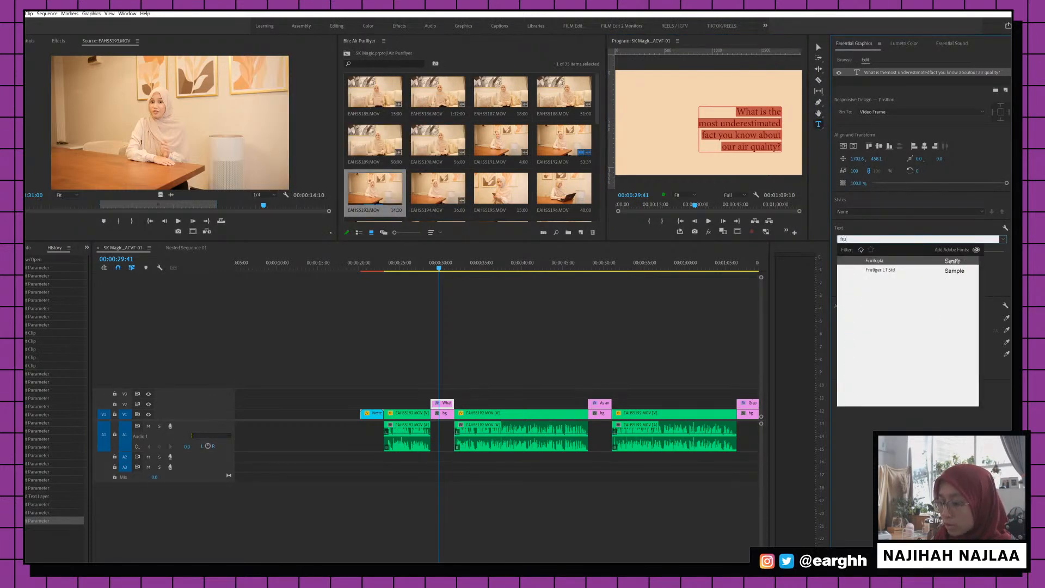
type("tig")
left_click(876, 261)
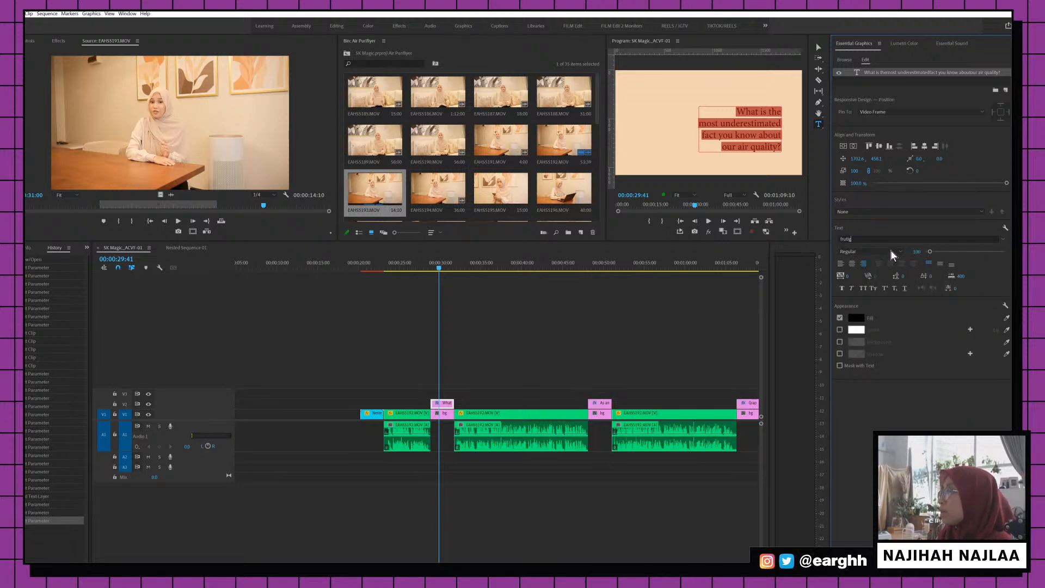
left_click(889, 250)
left_click(870, 278)
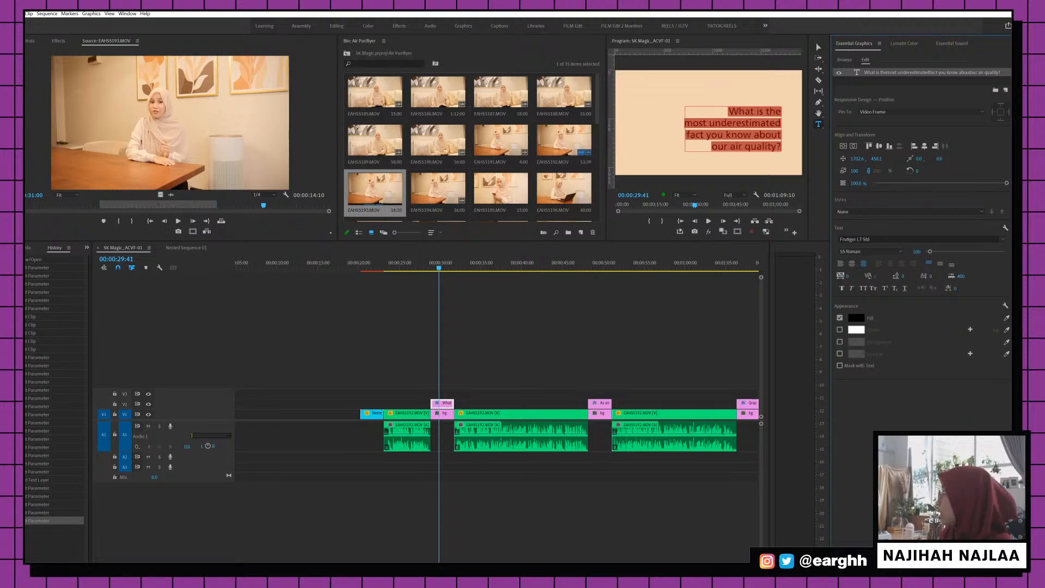
Set "What is the" in Frutiger 65 Bold and leave text editing
left_click(721, 124)
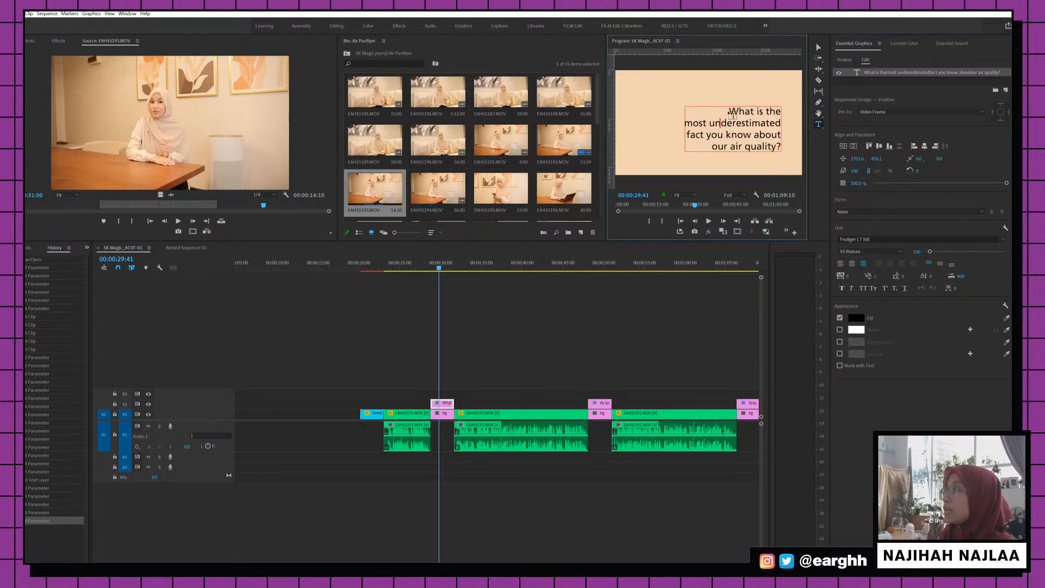
left_click_drag(729, 112, 781, 112)
left_click(871, 252)
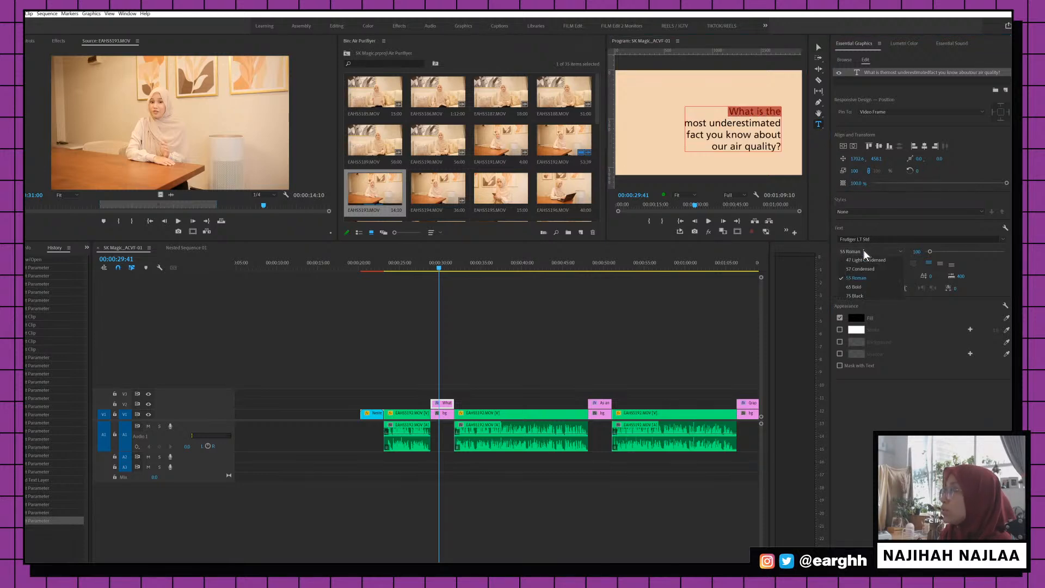
left_click(865, 287)
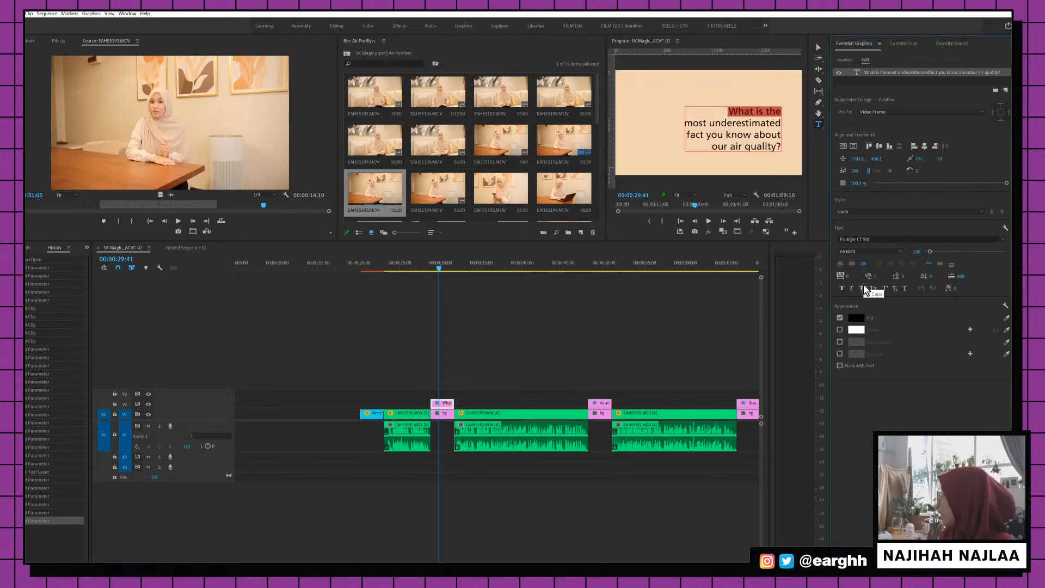
left_click(705, 147)
key("Escape")
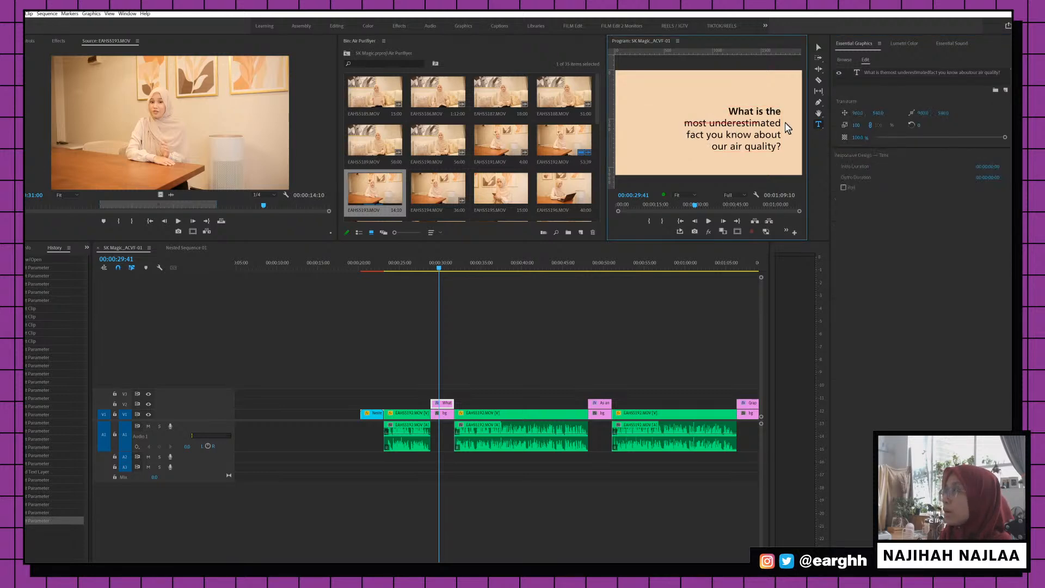
Make "most underestimated" italic and underlined on the air-quality card
left_click(788, 124)
double_click(768, 123)
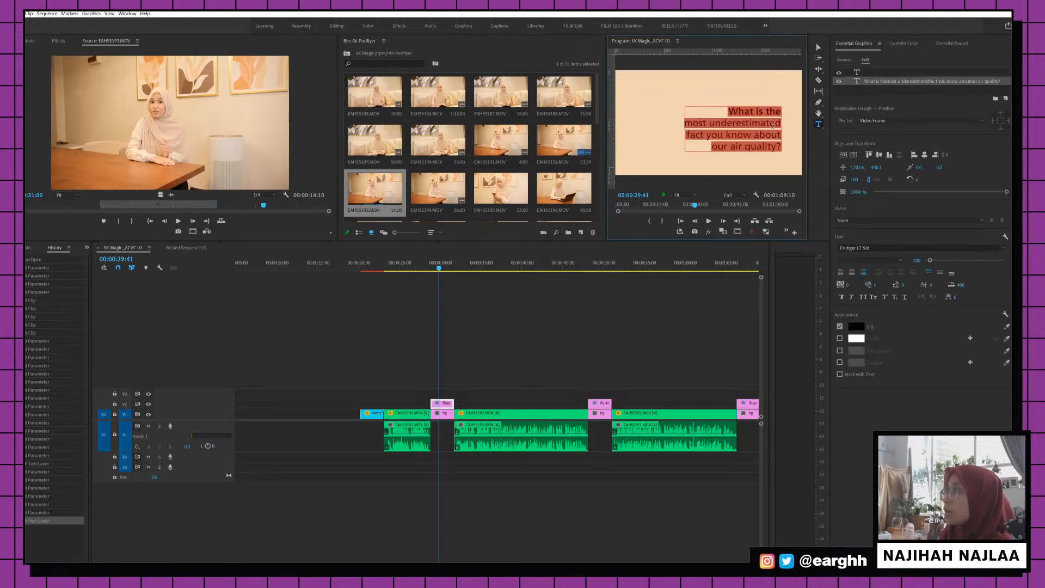
left_click(768, 123)
left_click_drag(781, 123, 684, 123)
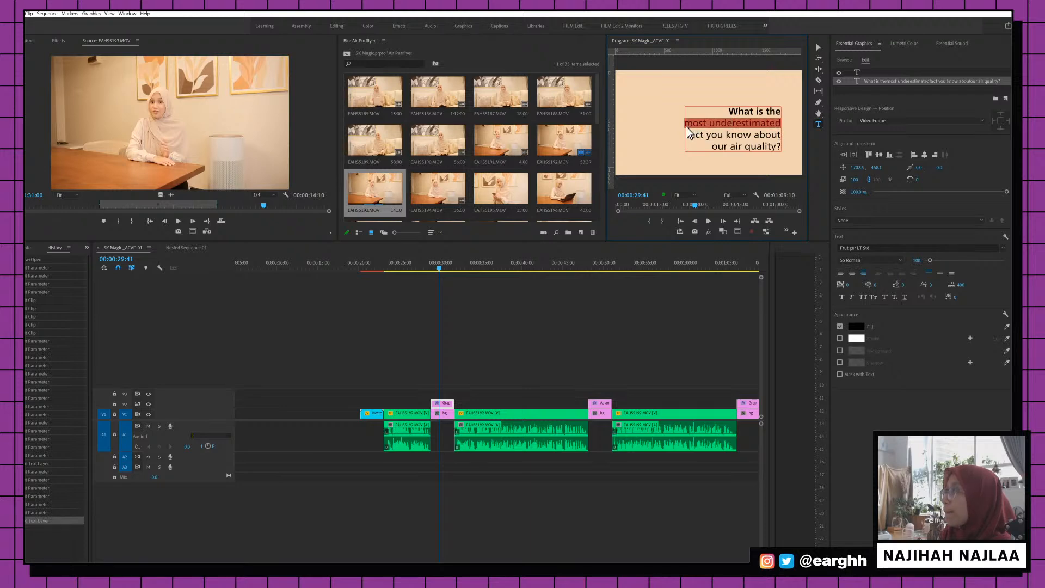
left_click(852, 297)
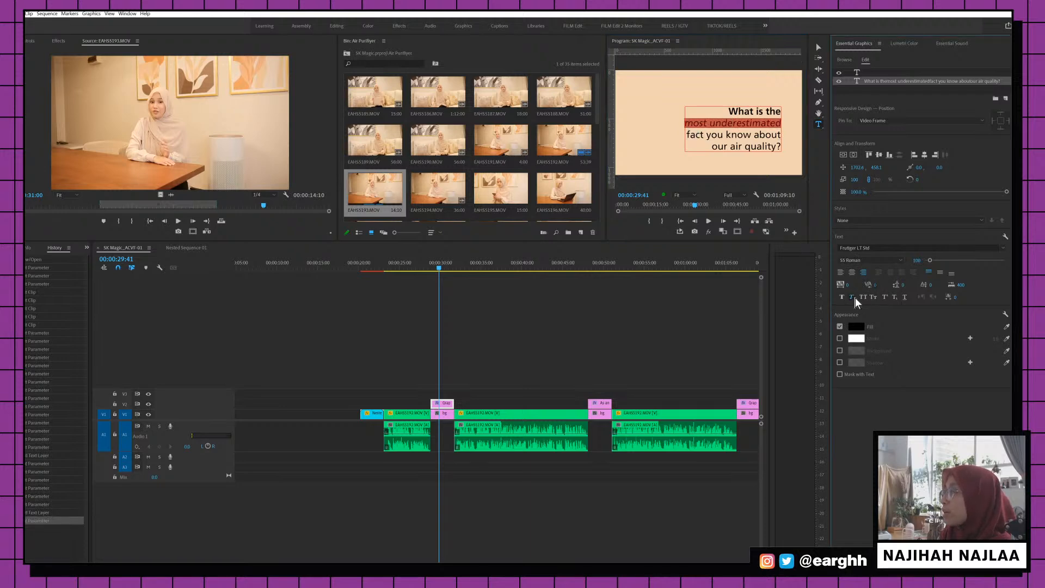
left_click(904, 297)
left_click(703, 142)
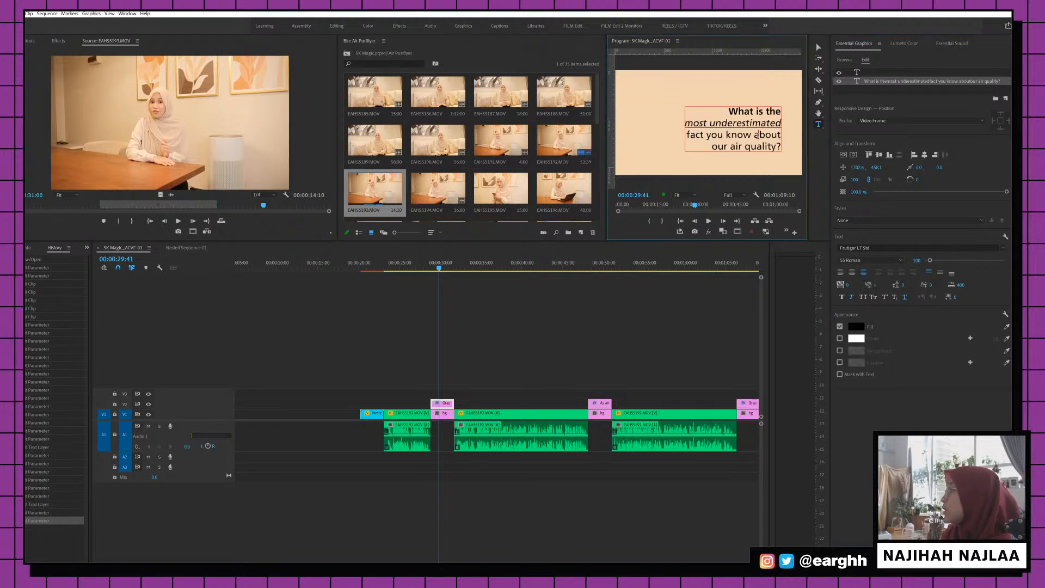
Set the last two lines, "fact you know about our air quality", to 65 Bold
double_click(694, 138)
left_click(693, 139)
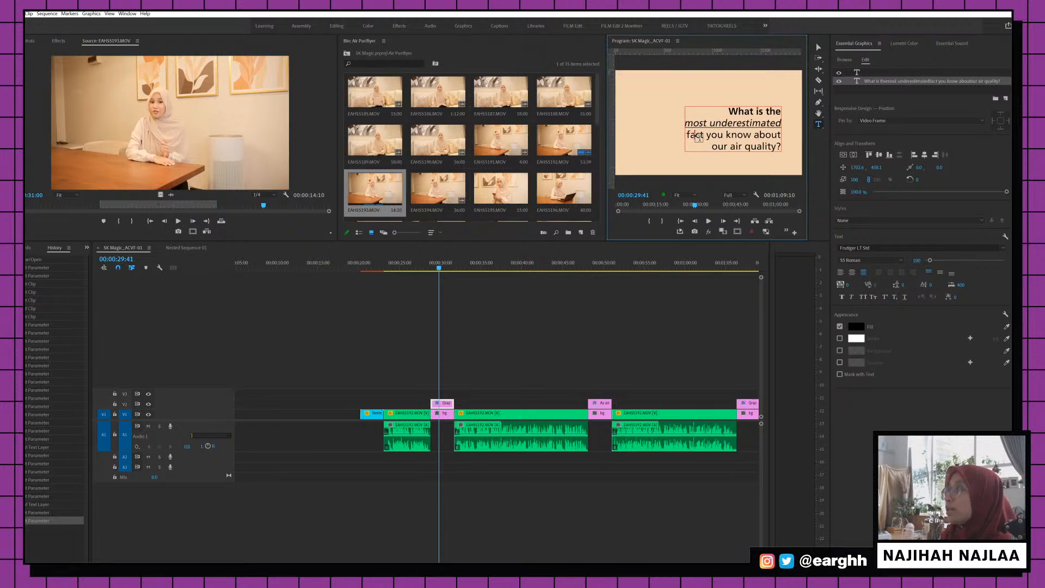
triple_click(693, 138)
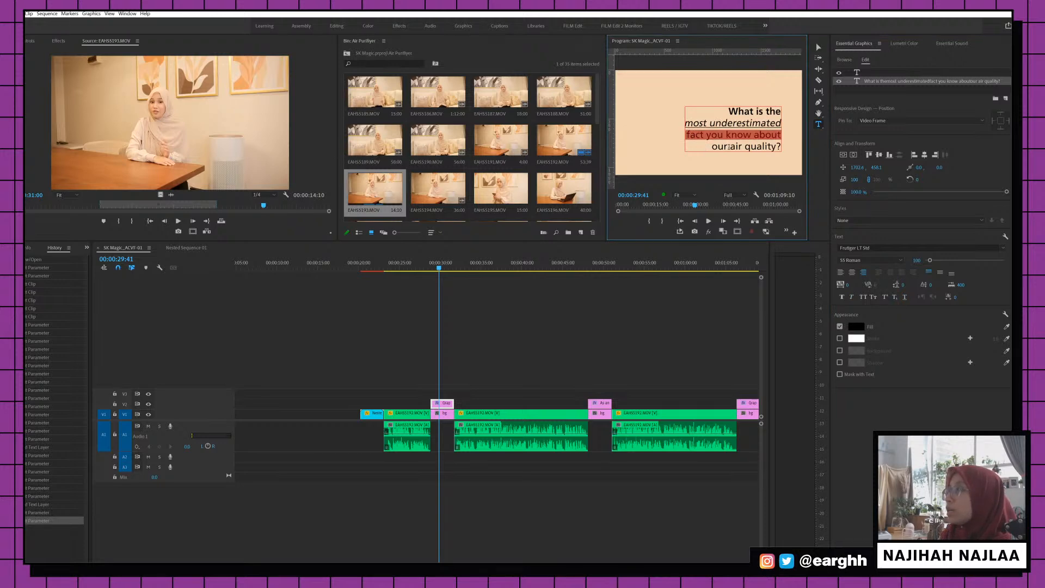
left_click_drag(713, 146, 784, 147)
left_click(763, 147)
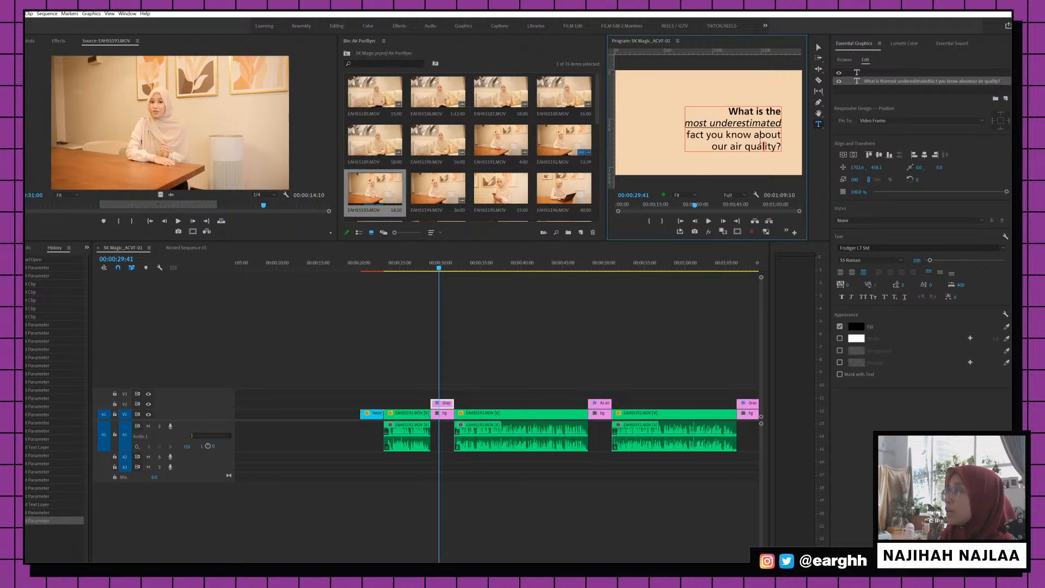
left_click_drag(687, 137, 786, 155)
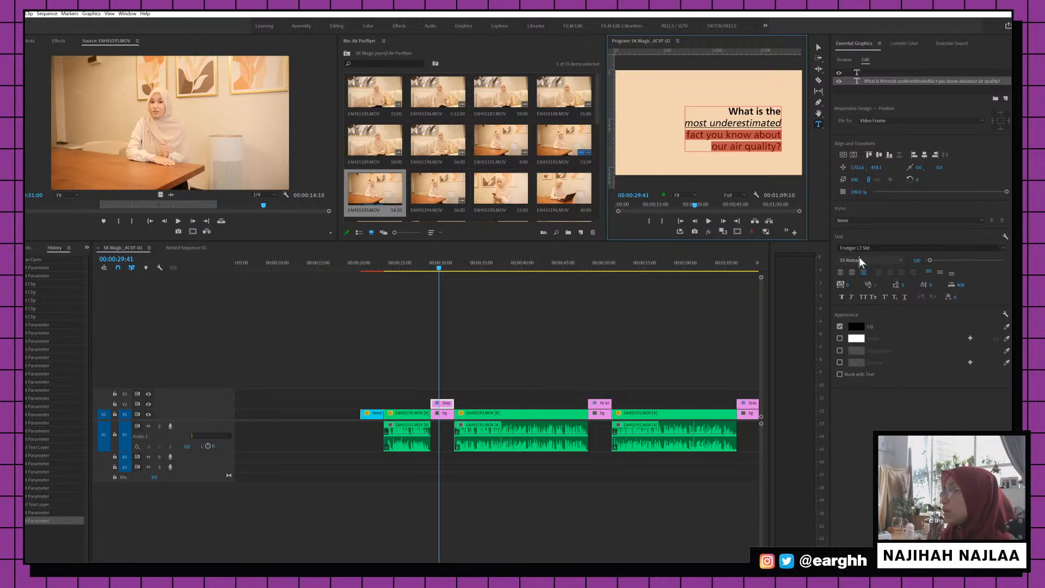
left_click(858, 264)
left_click(861, 296)
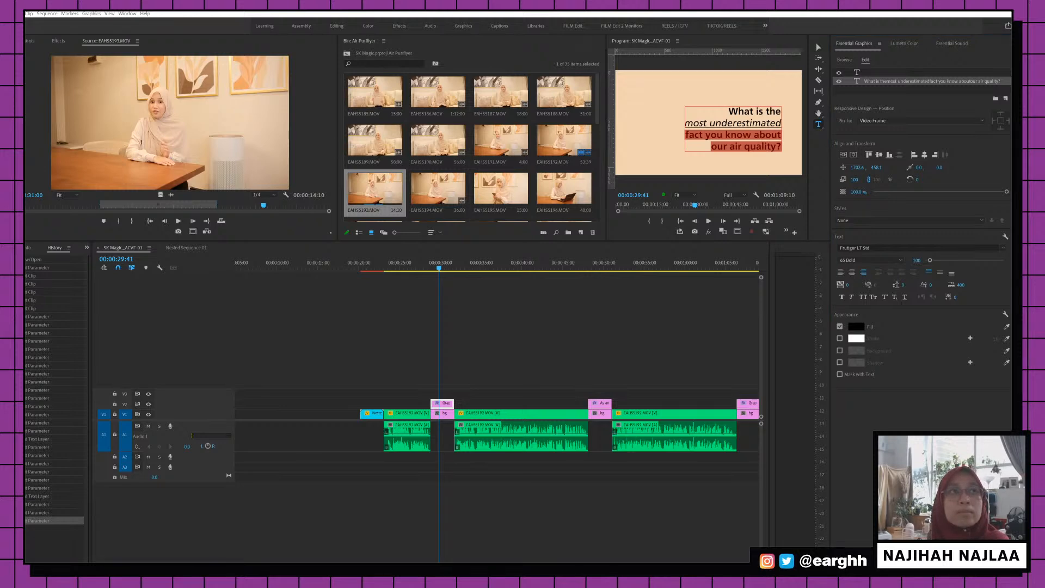
Return the playhead to 00:00:29:36 and save the project
left_click(429, 322)
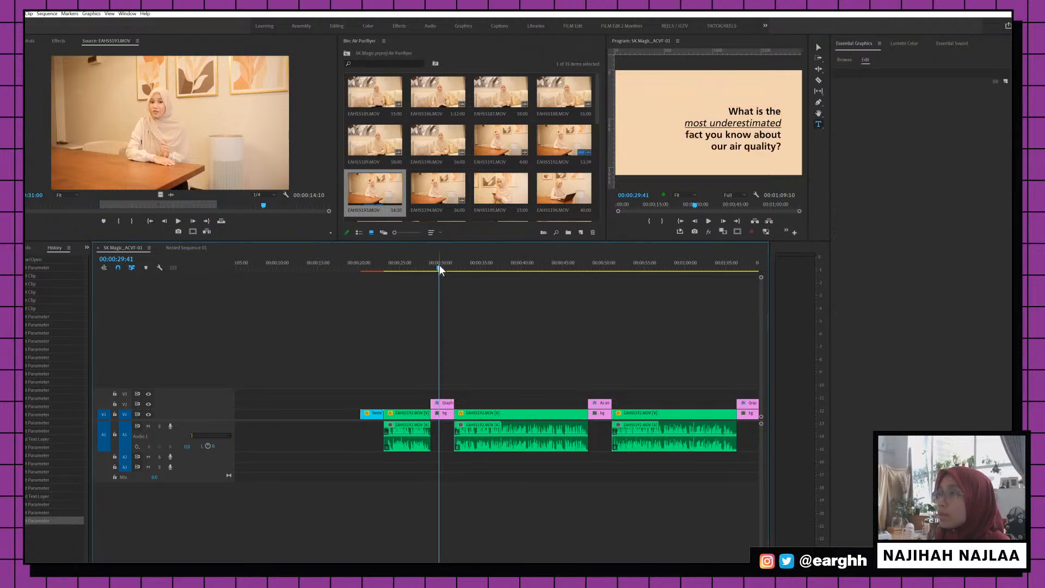
left_click_drag(439, 265, 438, 265)
key("ctrl+s")
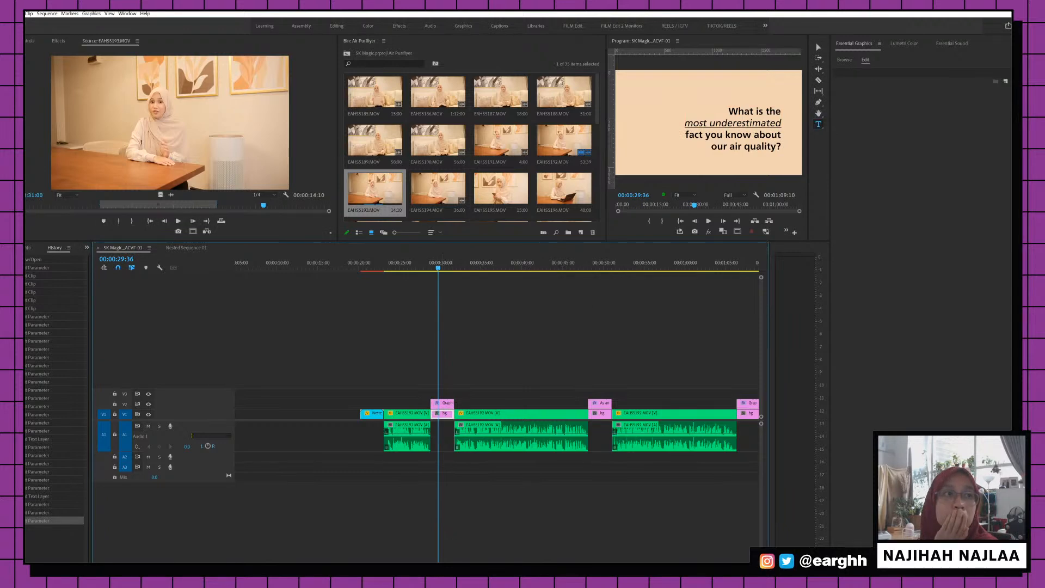
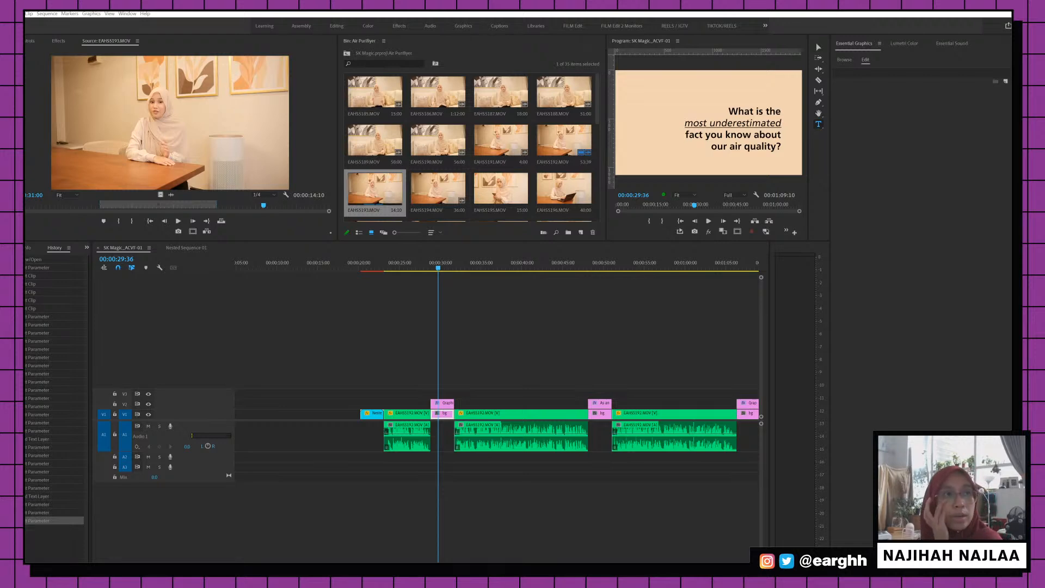
Select the first question title graphic on V2 and bring up the Effects panel
left_click(657, 296)
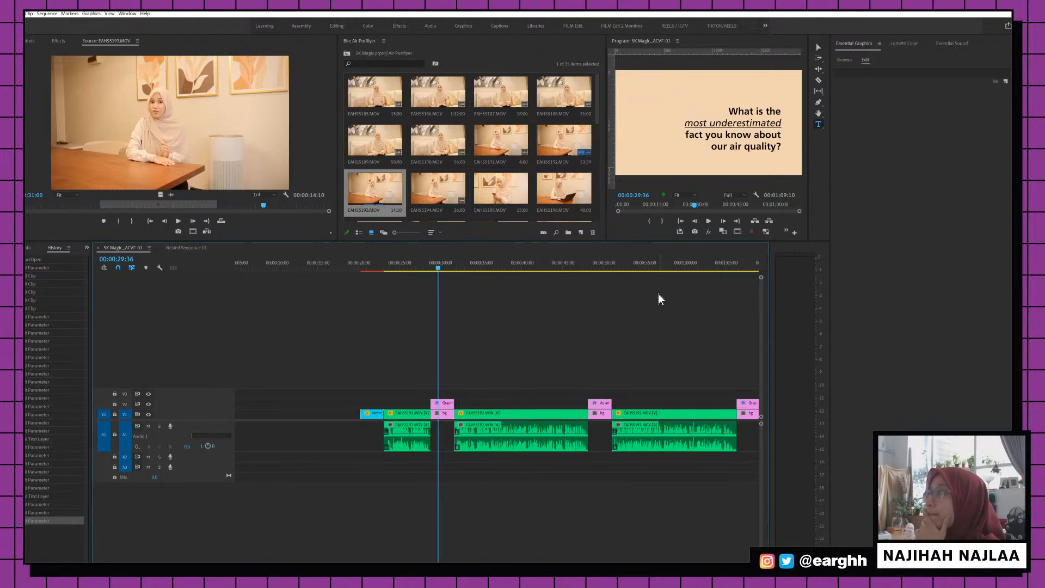
scroll(388, 305, "down", 3)
left_click(368, 414)
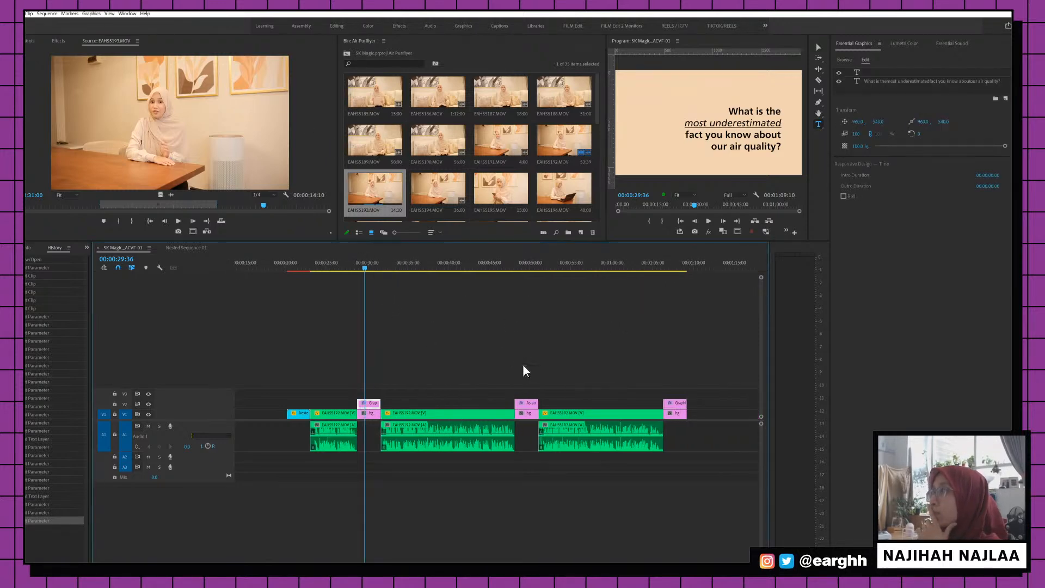
left_click(524, 413)
left_click(526, 269)
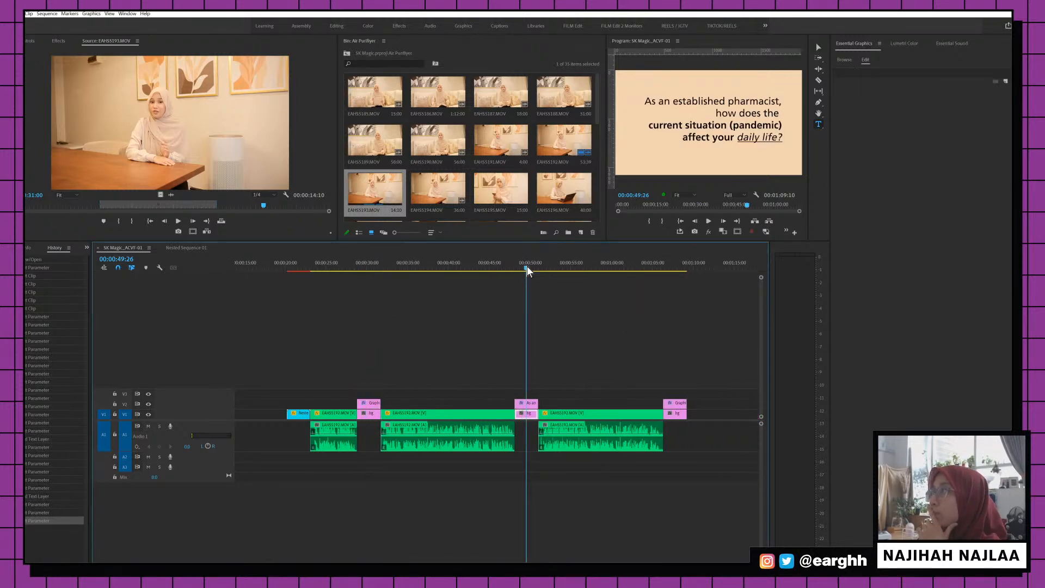
left_click(370, 269)
left_click(372, 404)
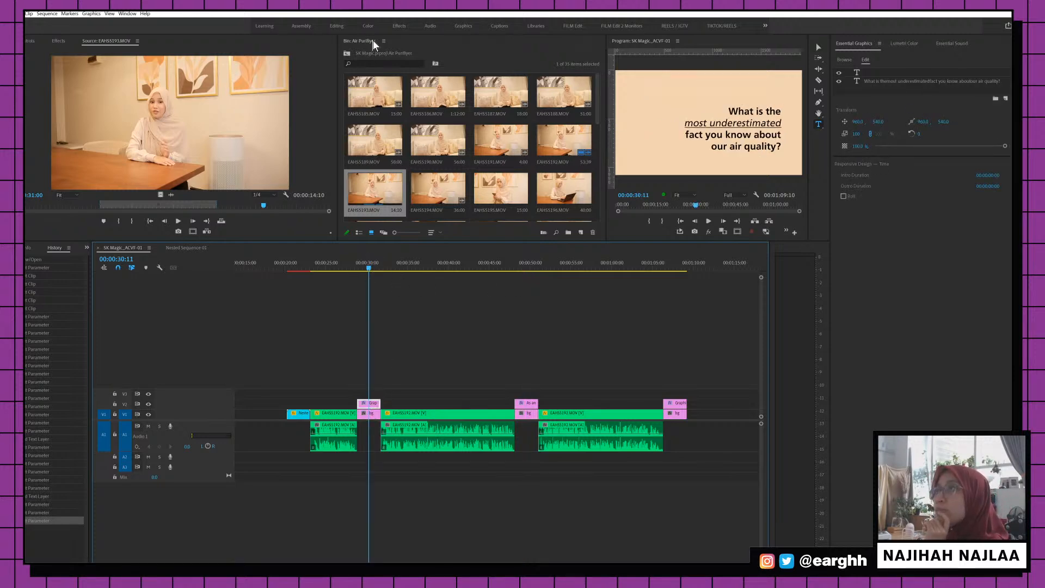
left_click(59, 41)
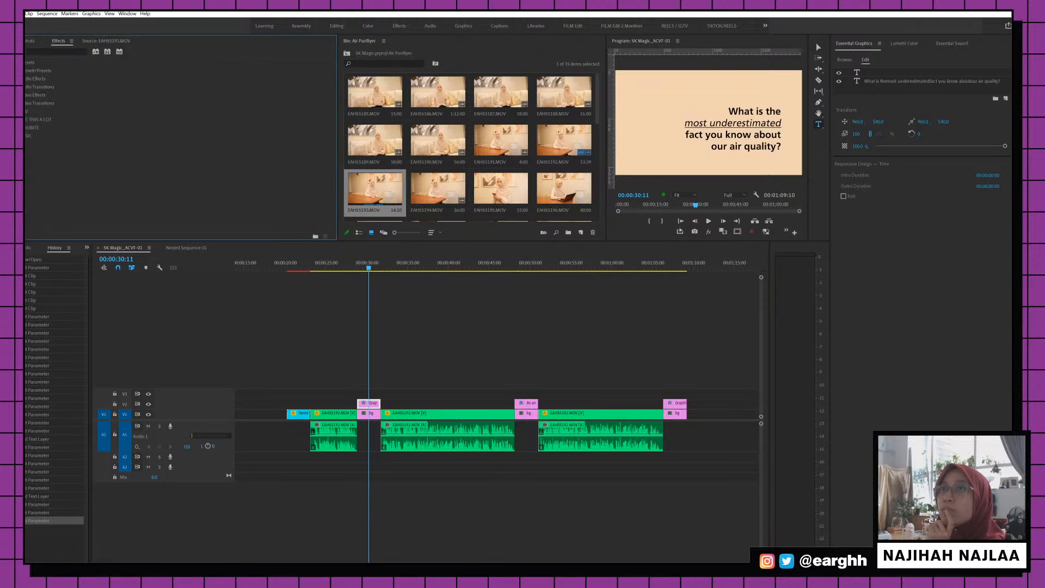
Move the air-quality title up to vertical position 438 in Effect Controls
left_click(30, 41)
left_click(151, 82)
type("436")
key("Return")
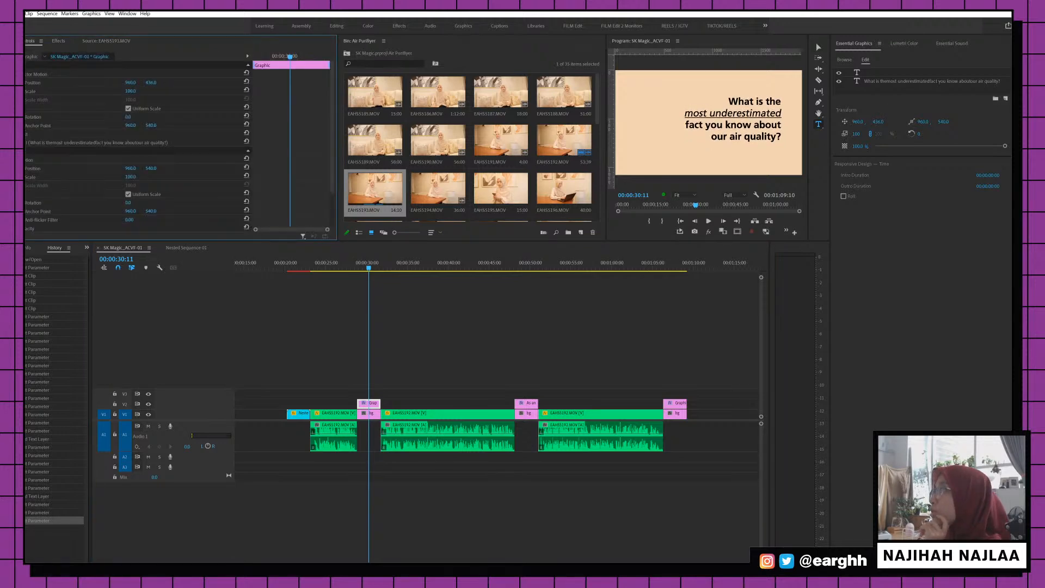
left_click_drag(152, 82, 155, 82)
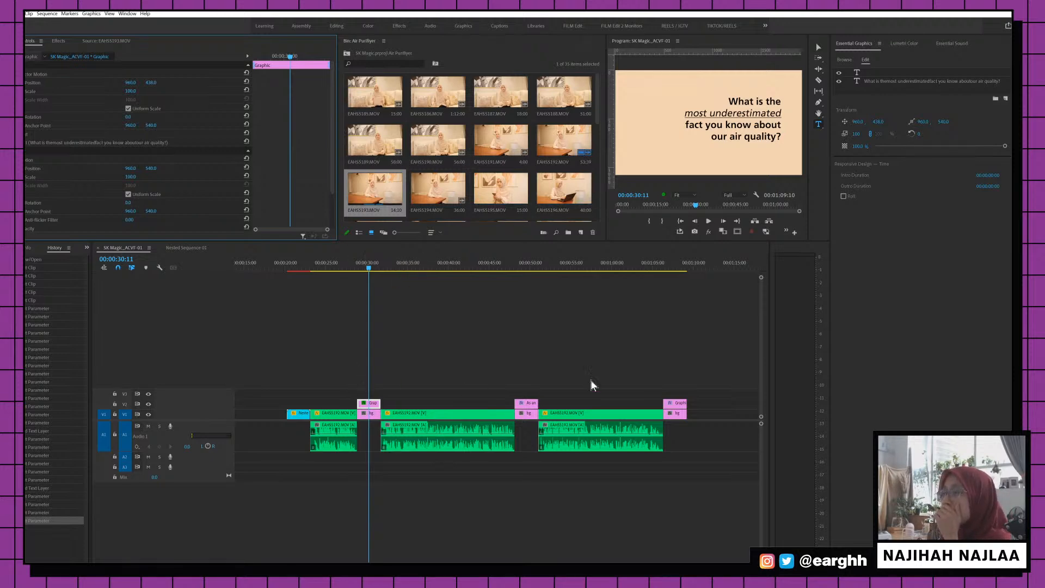
Turn on Safe Margins and enlarge the title to 110% scale
left_click(738, 232)
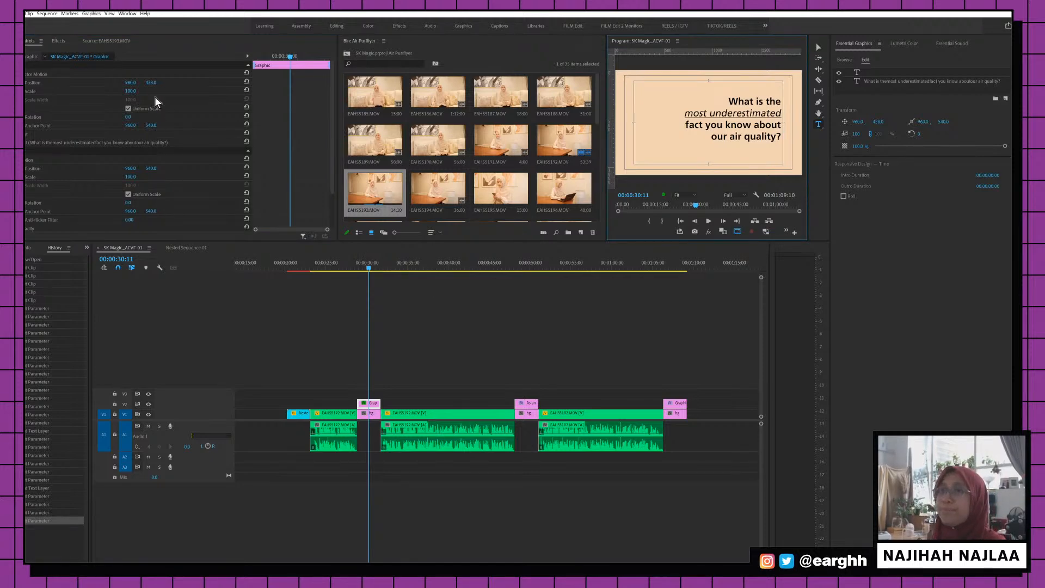
left_click_drag(131, 90, 136, 92)
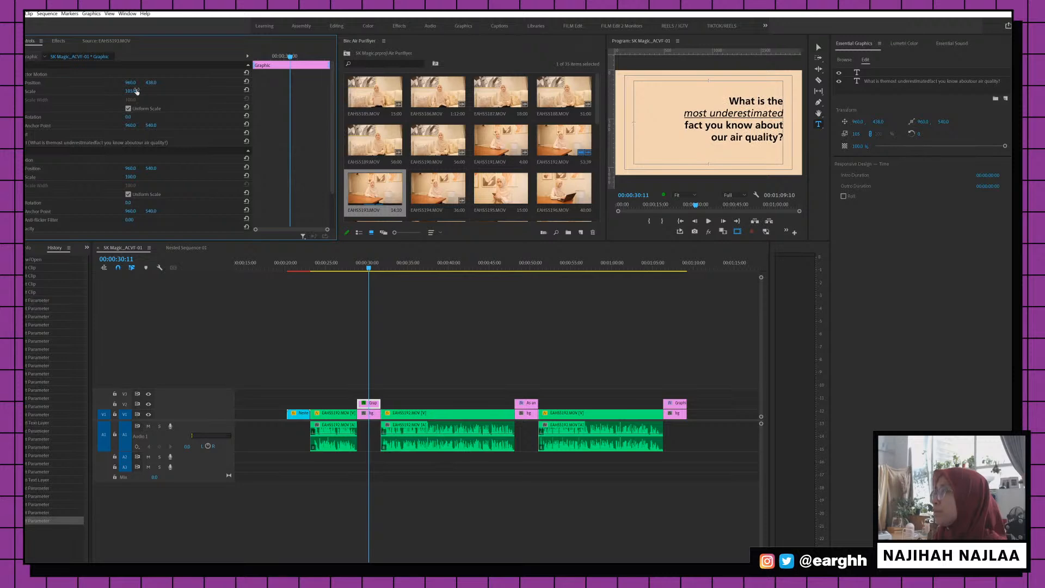
left_click(528, 267)
left_click(362, 268)
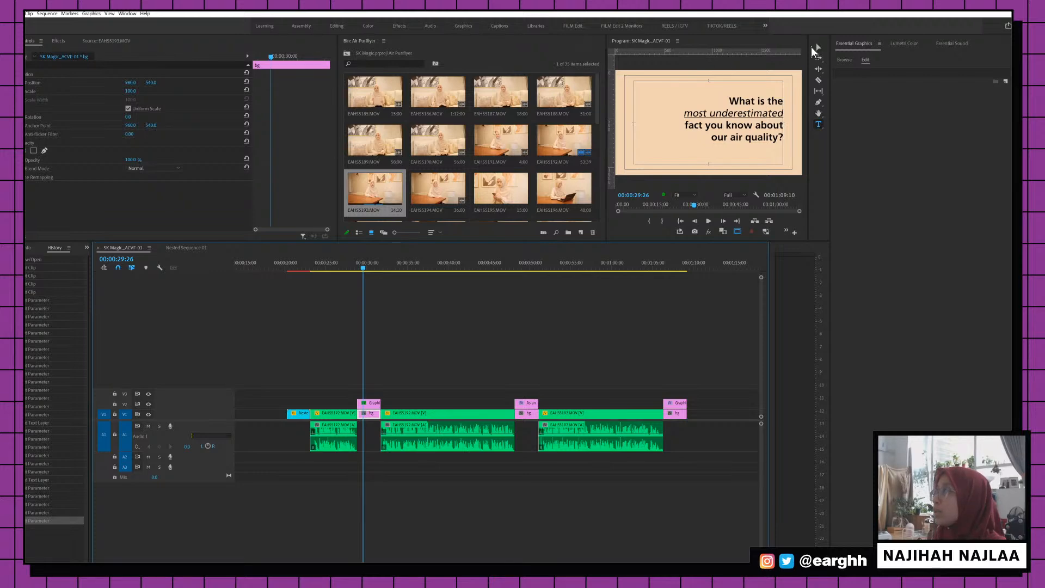
Add a horizontal ruler guide, compare the second and third title cards, and save the project
left_click(818, 48)
left_click_drag(708, 52, 705, 98)
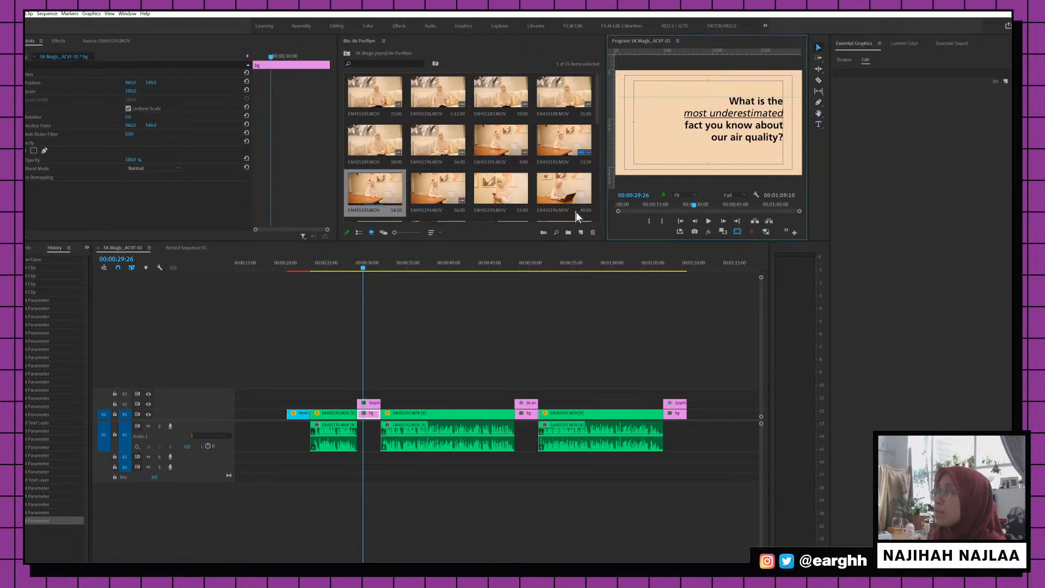
left_click(525, 267)
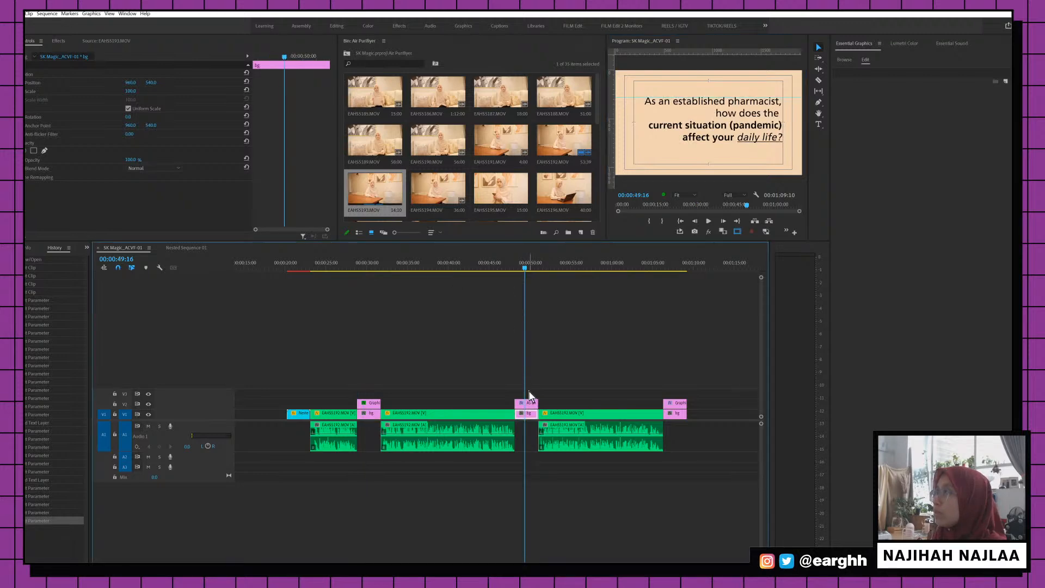
left_click(675, 266)
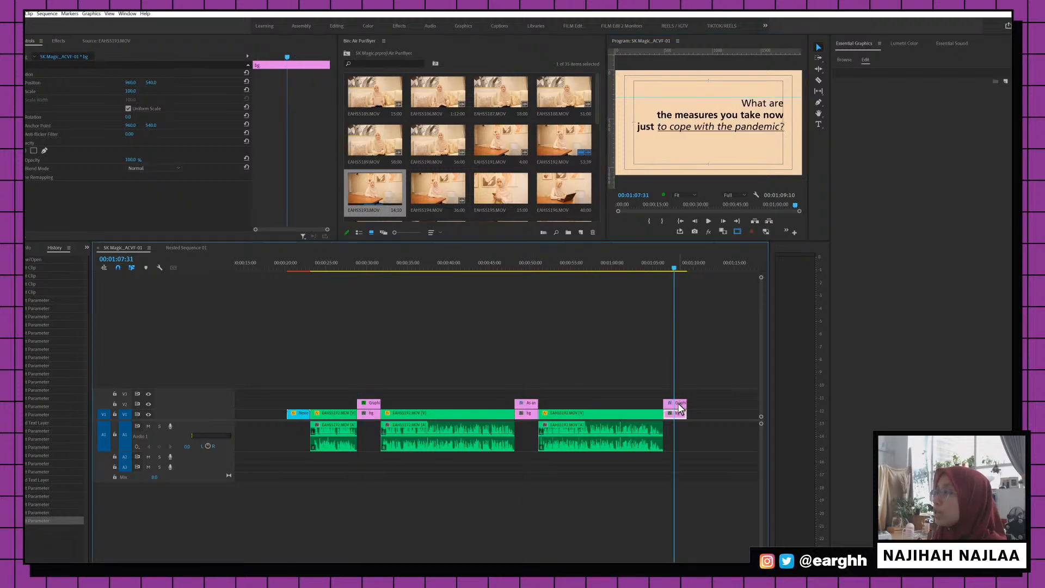
left_click(298, 204)
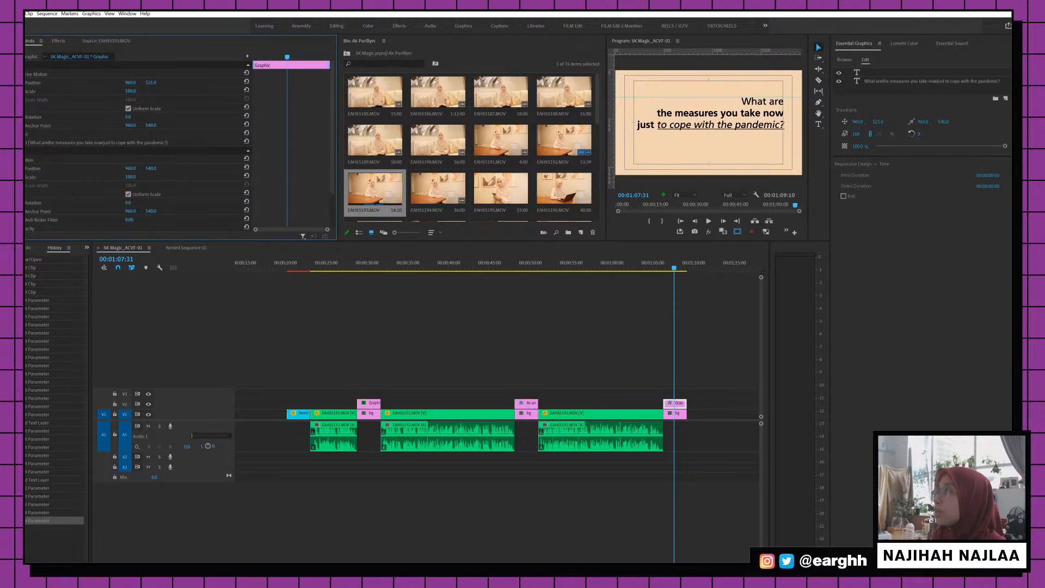
scroll(619, 338, "right", 3)
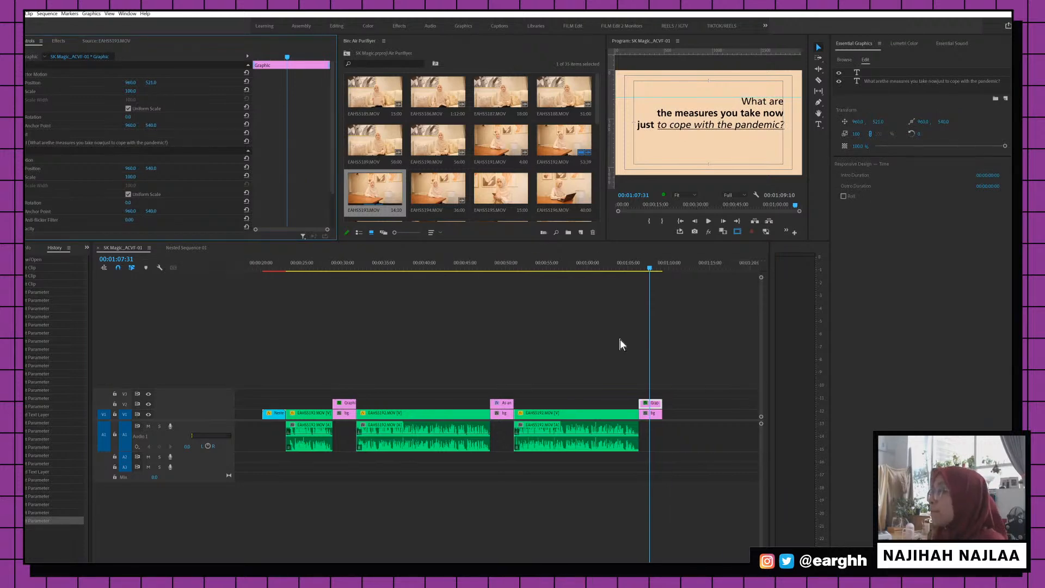
key("ctrl+s")
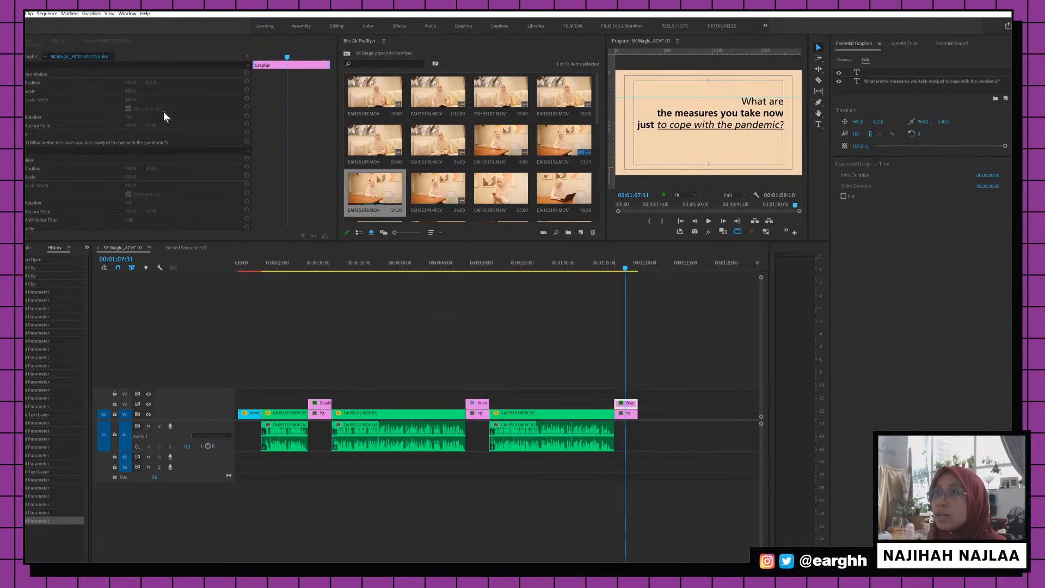
left_click(91, 40)
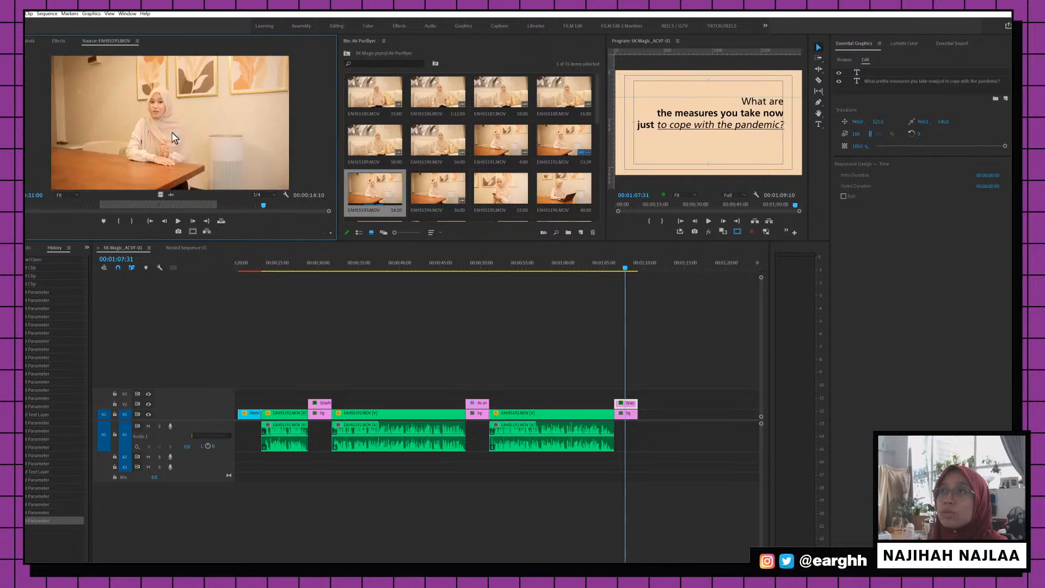
Play back from the second question title and remove the EAHS5192 interview clip
left_click(496, 264)
left_click(489, 269)
key("space")
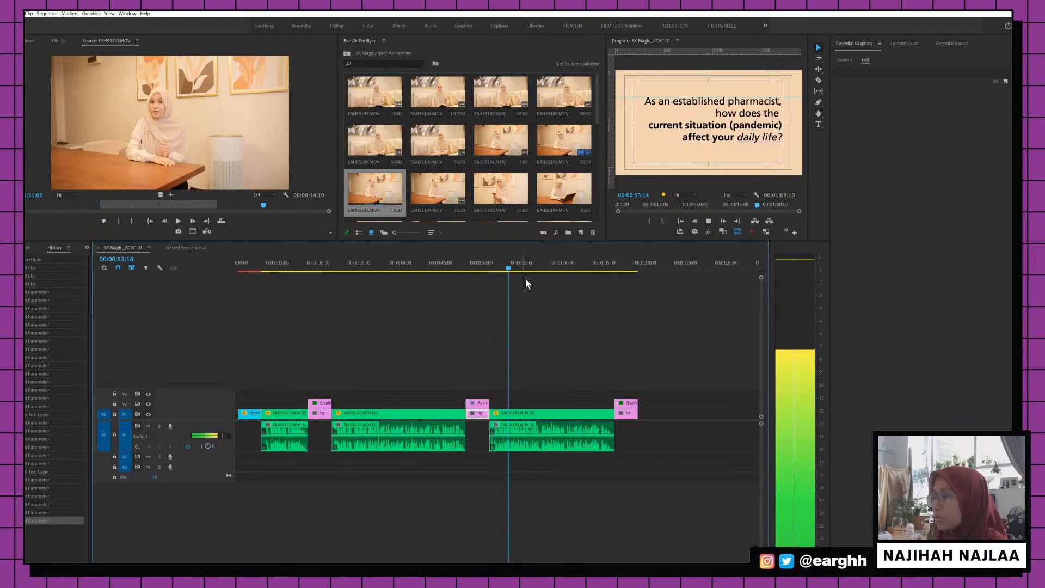
key("space")
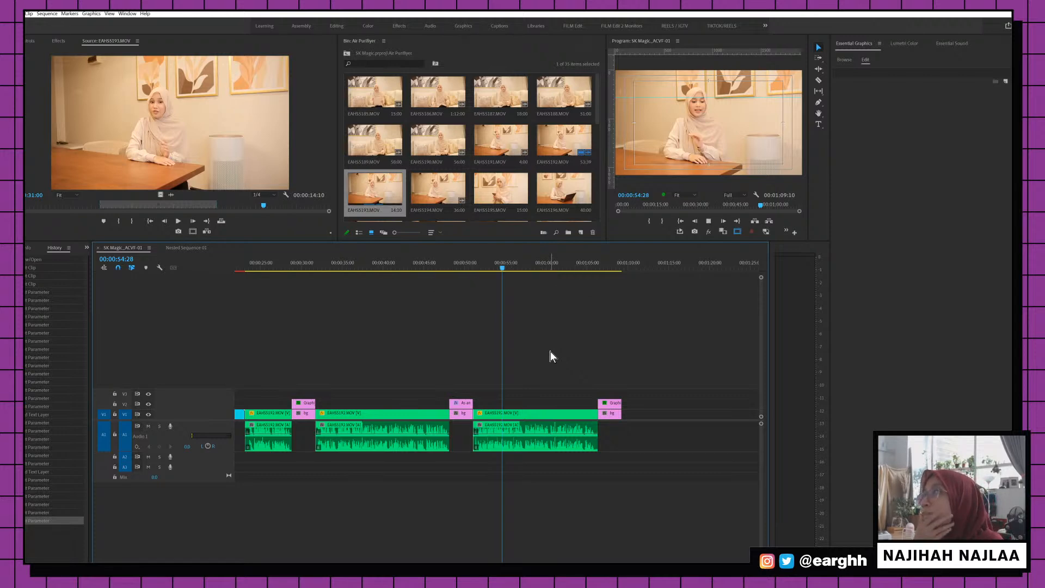
key("space")
key("d")
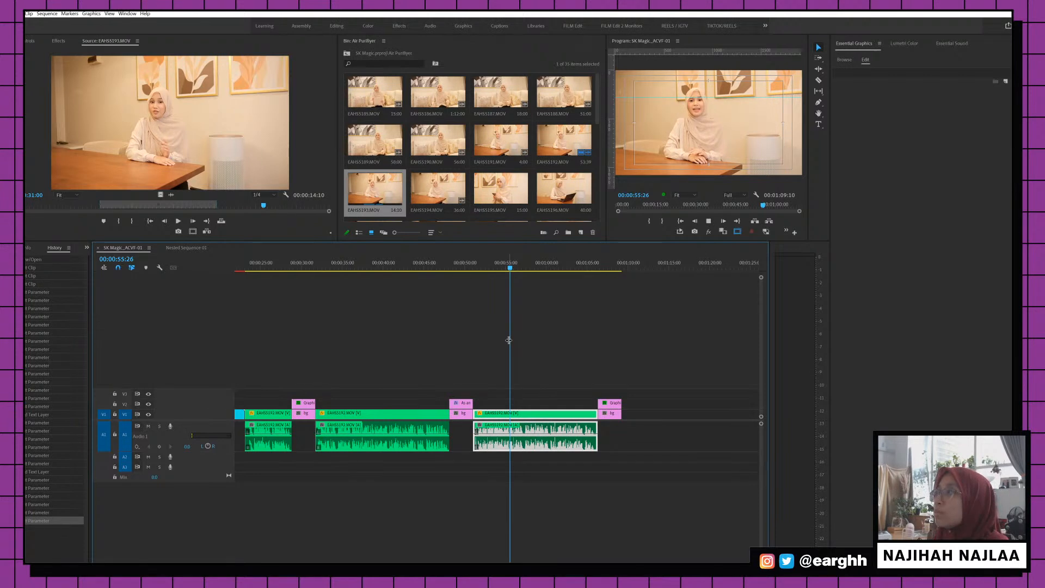
key("space")
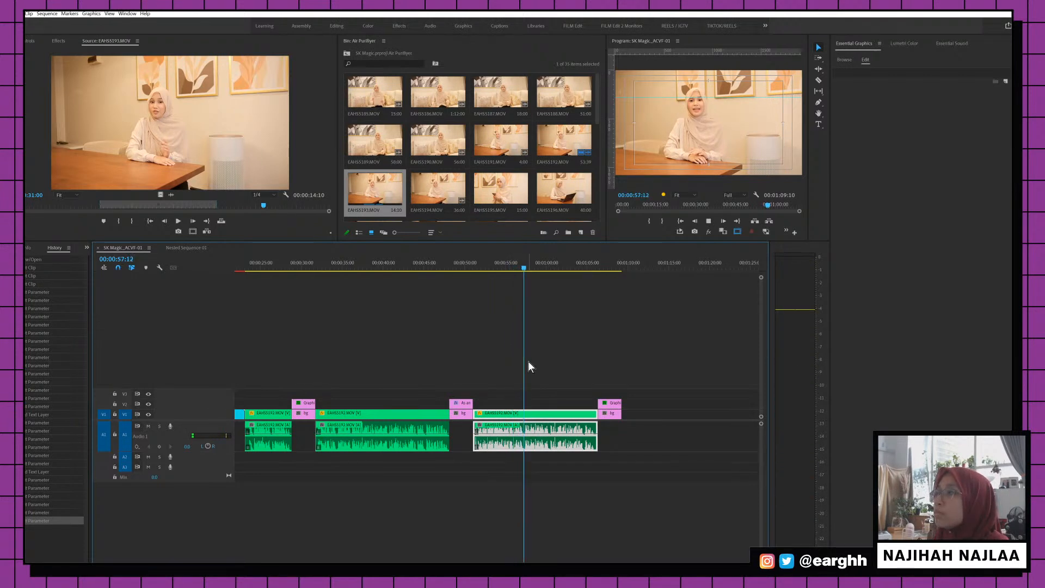
key("space")
key("Delete")
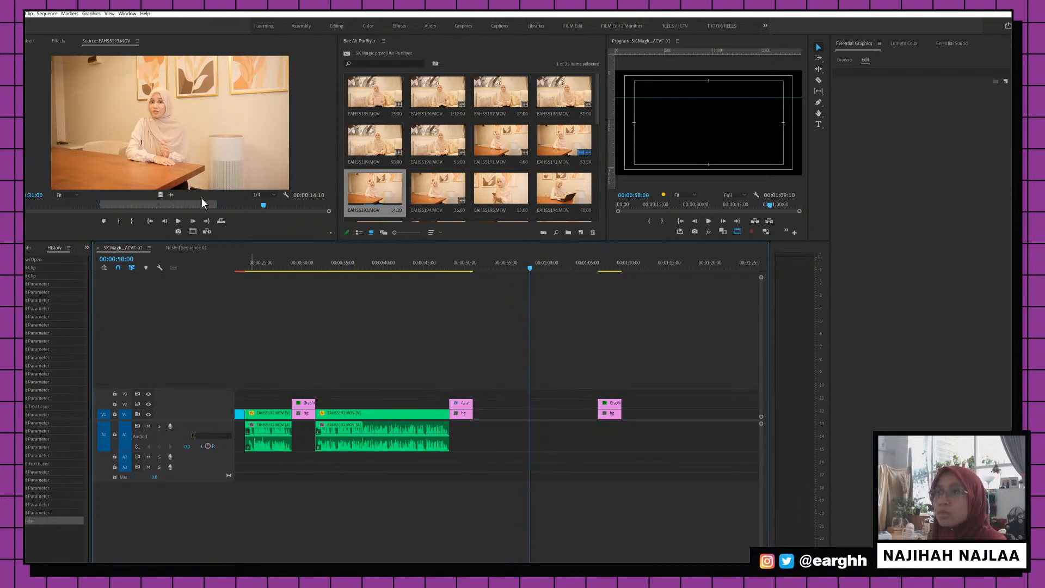
Place EAHS5193.MOV in the gap, trim its end, and ripple-delete the gap before the last card
mouse_move(183, 100)
left_mouse_down()
mouse_move(469, 424)
mouse_move(513, 425)
mouse_move(495, 424)
left_mouse_up()
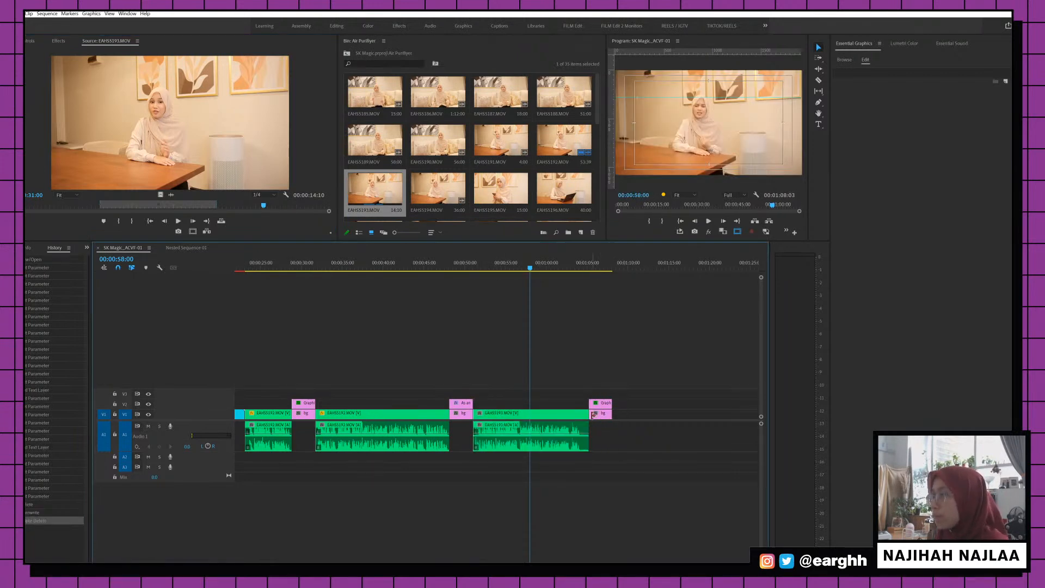
left_click_drag(589, 414, 581, 414)
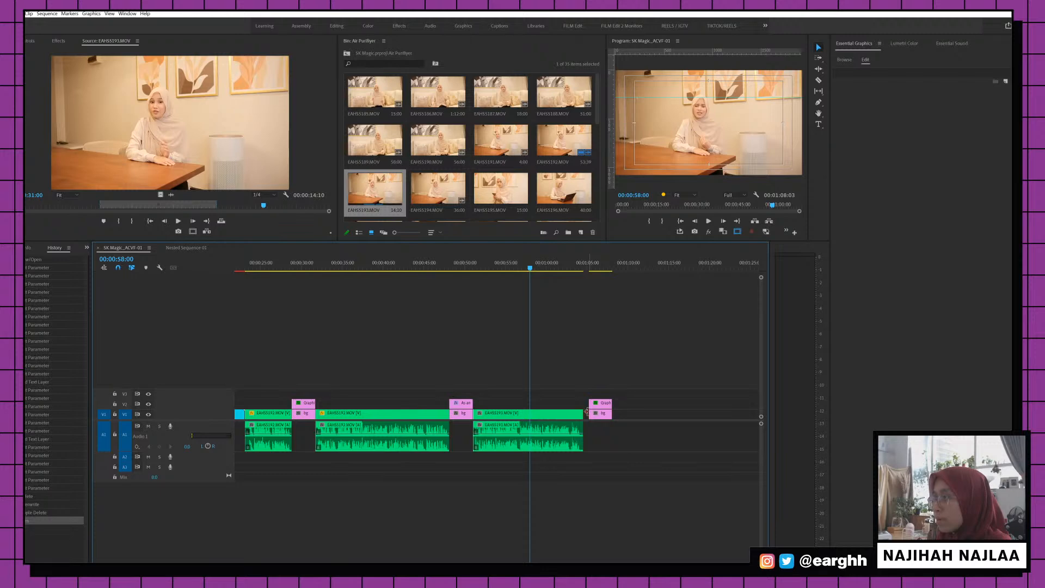
left_click(585, 412)
key("Delete")
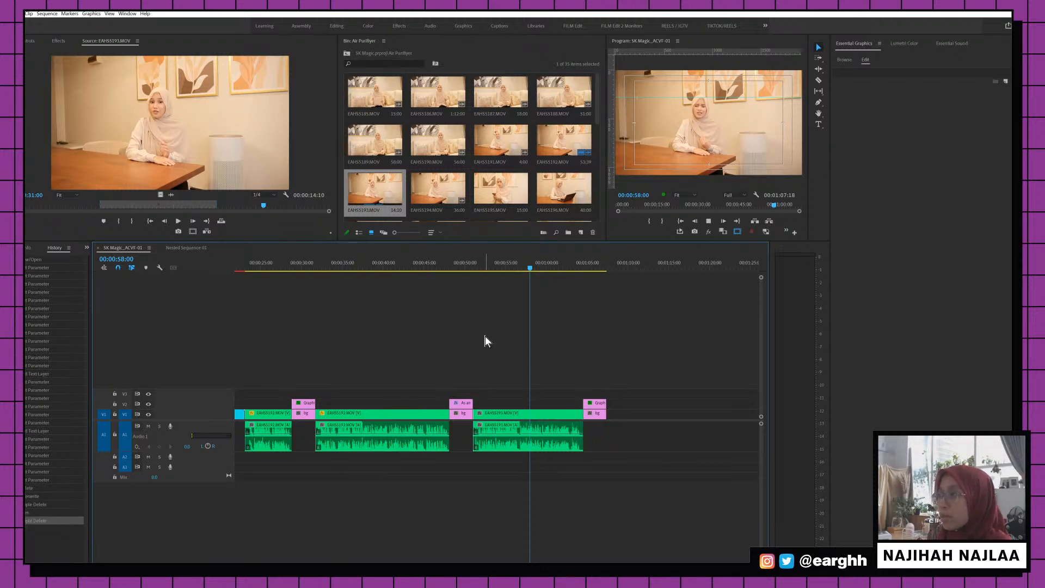
key("space")
key("space")
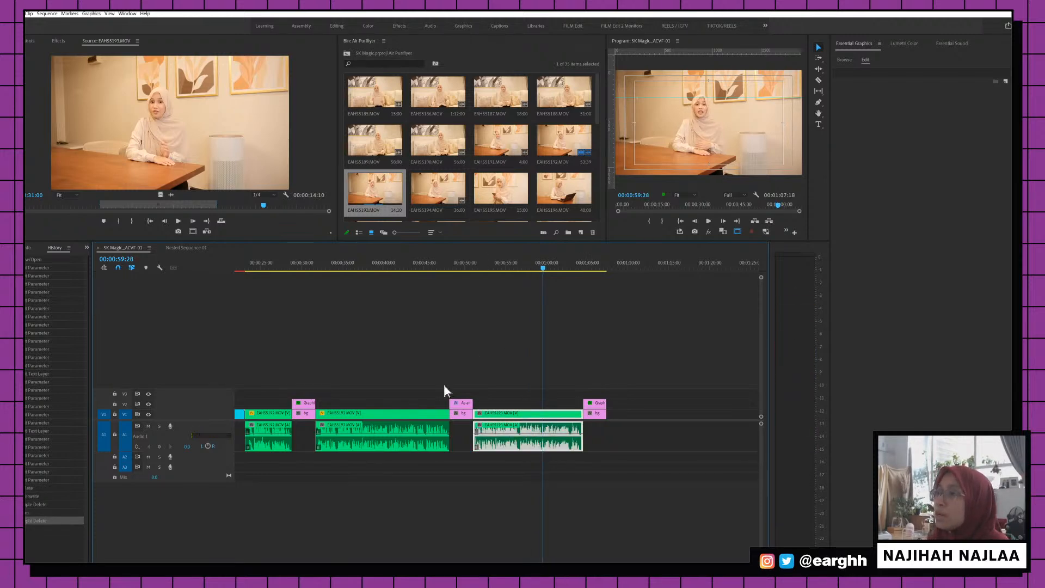
left_click(411, 419)
Set the EAHS5193 clip's Scale to 124, preview it, and save the project
left_click(31, 42)
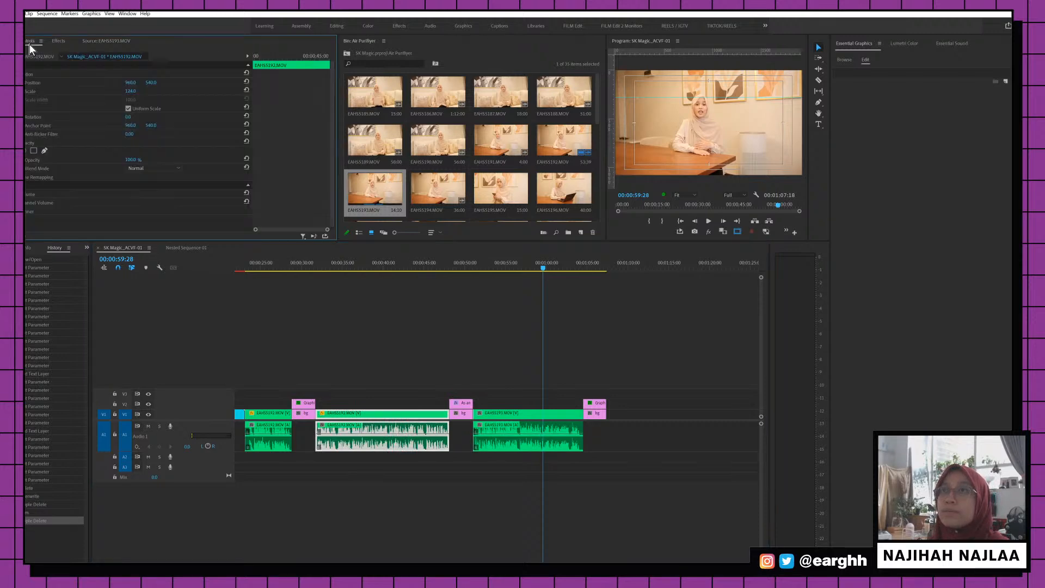
left_click(524, 416)
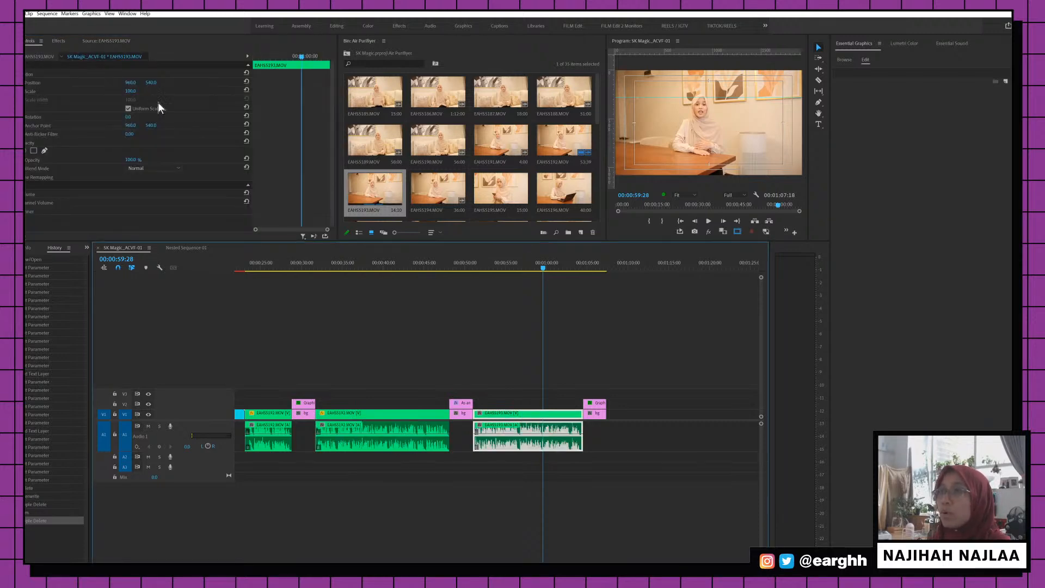
left_click(130, 91)
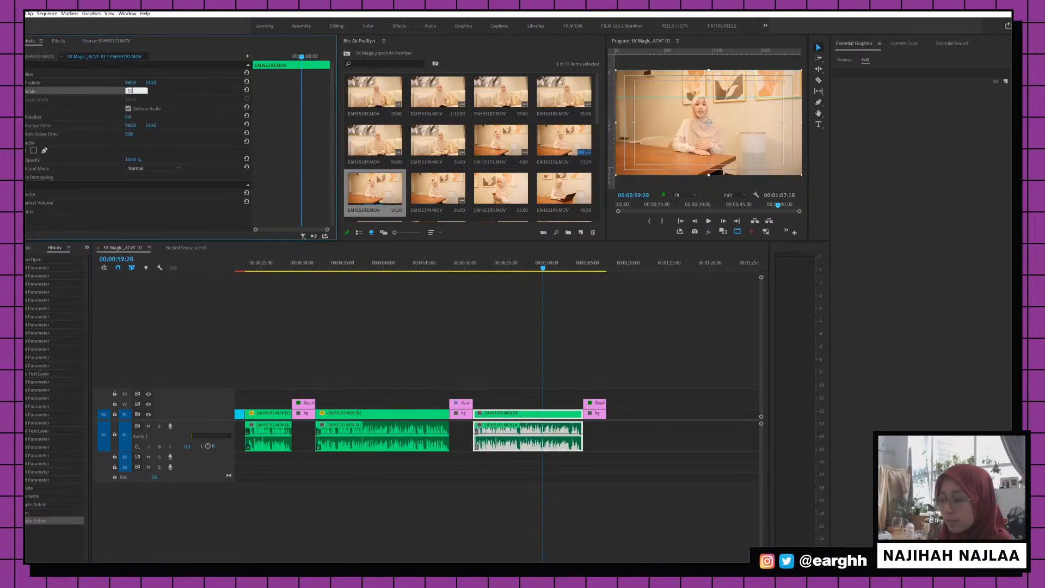
type("124")
key("Return")
key("space")
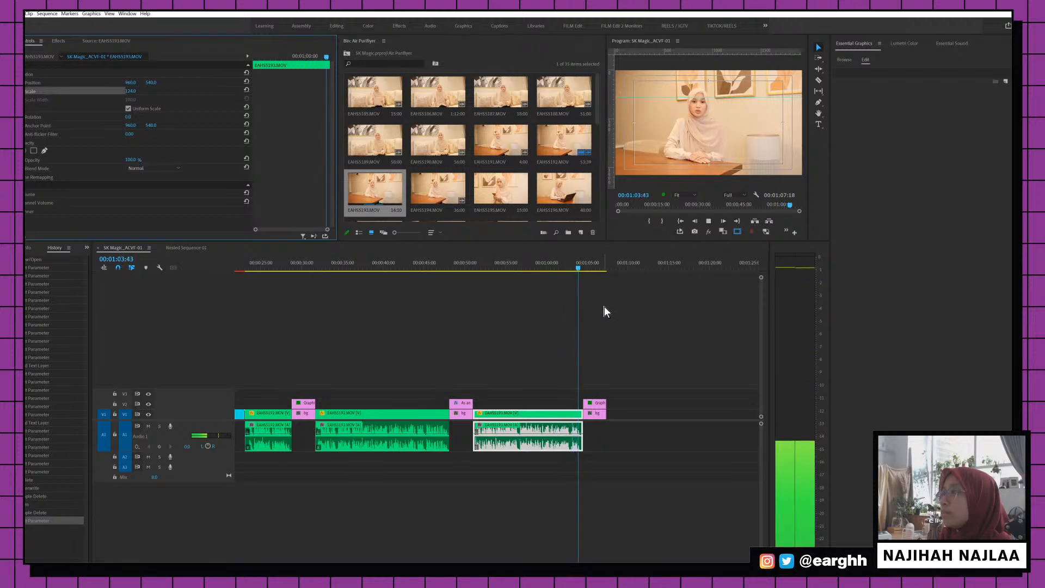
key("space")
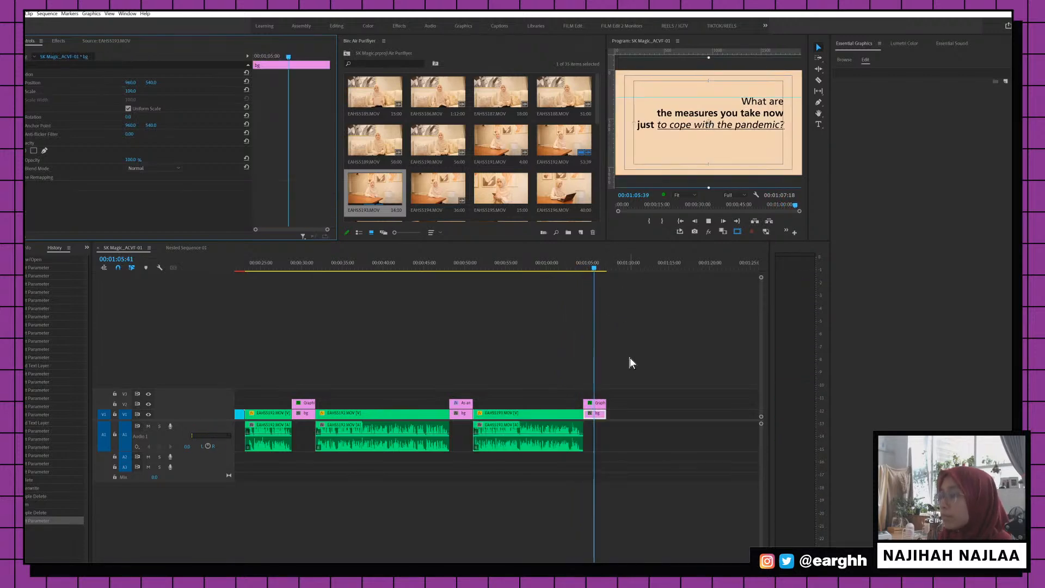
key("ctrl+s")
Set a new In point in the previously loaded source clip
left_click(94, 42)
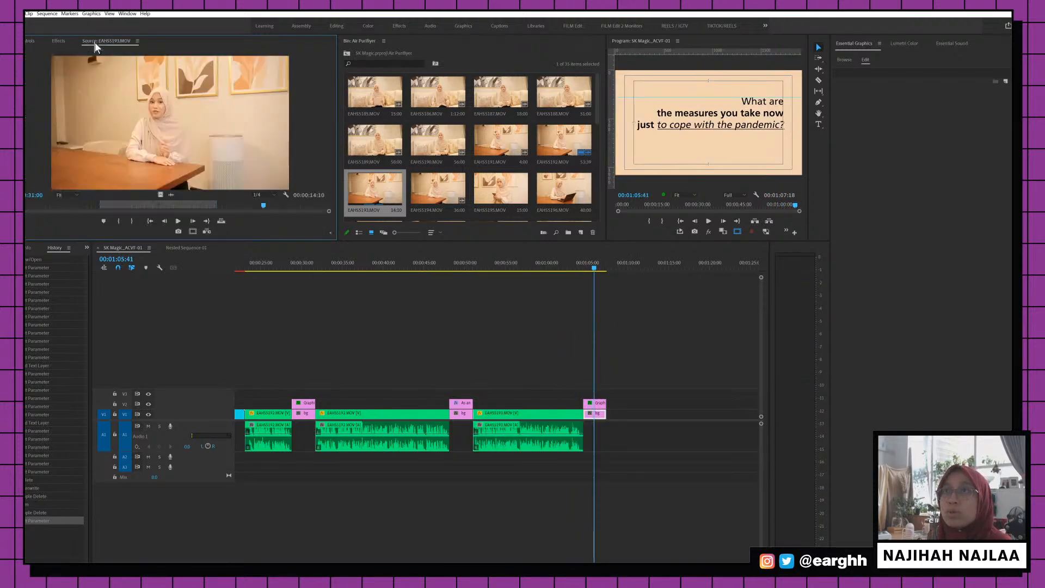
key("i")
key("space")
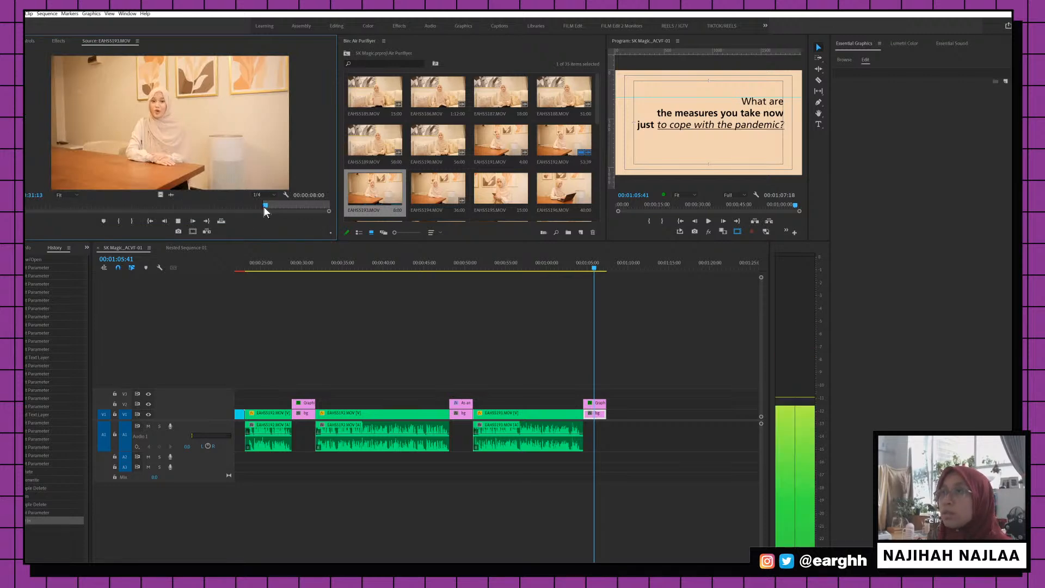
left_click(259, 206)
key("i")
key("space")
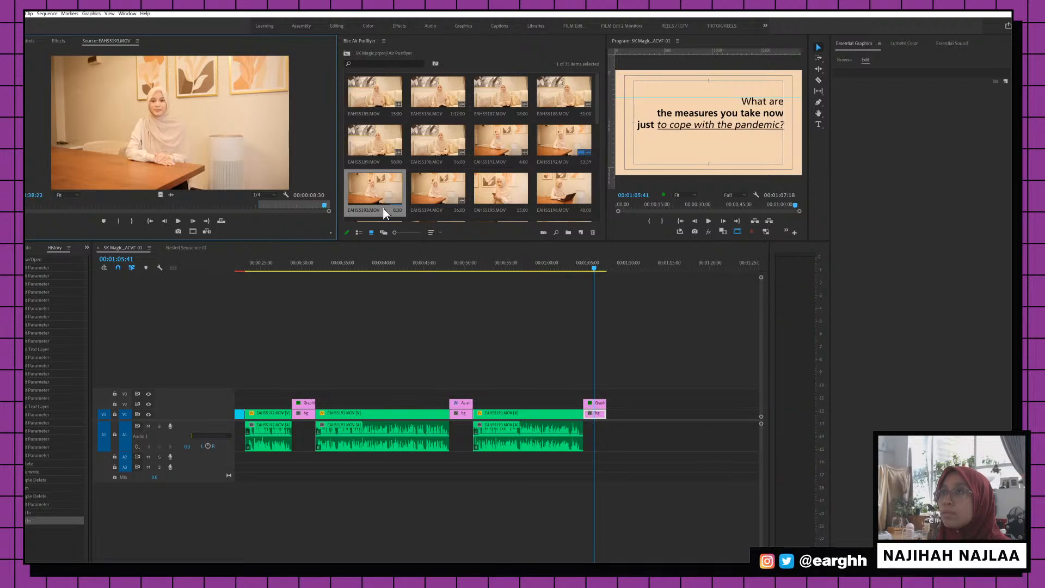
Load EAHS5194 in the Source monitor and set its In point further into the clip
double_click(435, 190)
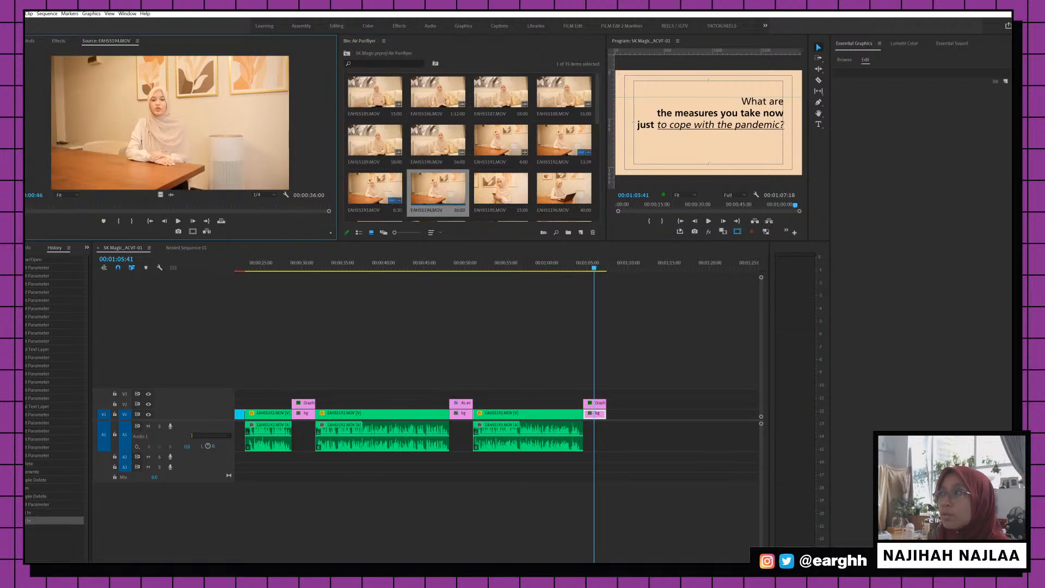
key("space")
key("i")
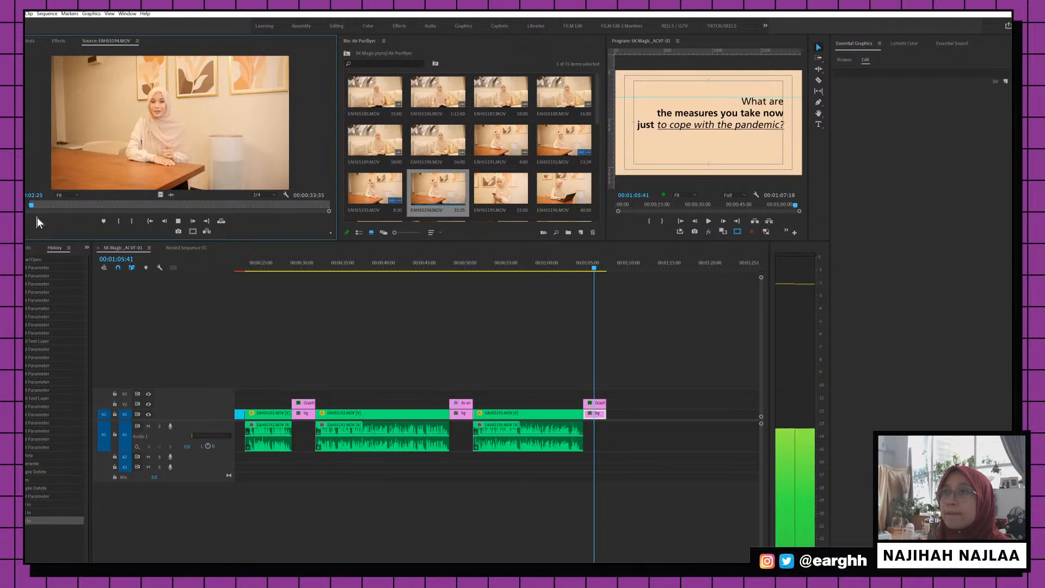
key("i")
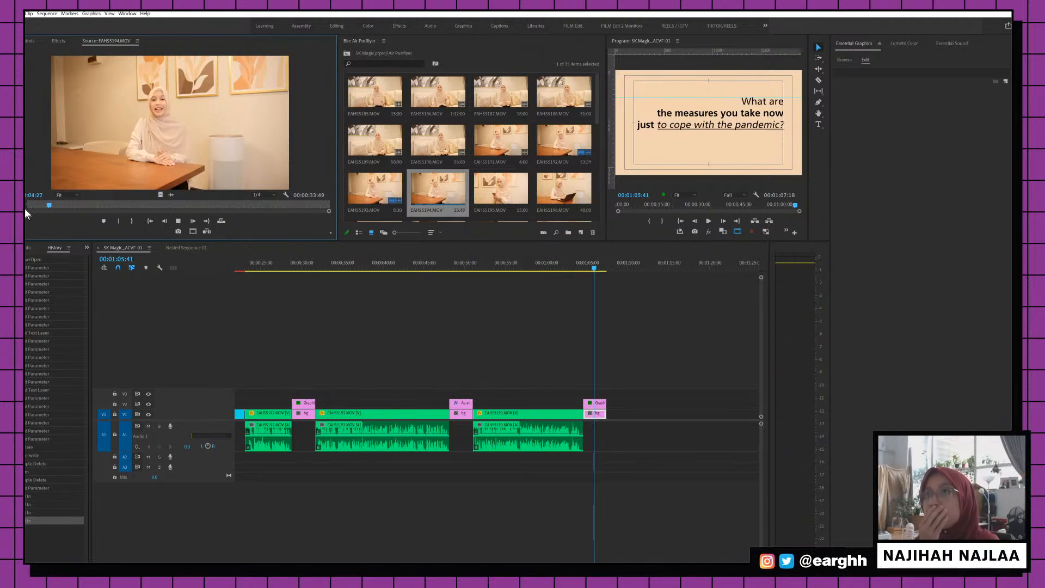
key("i")
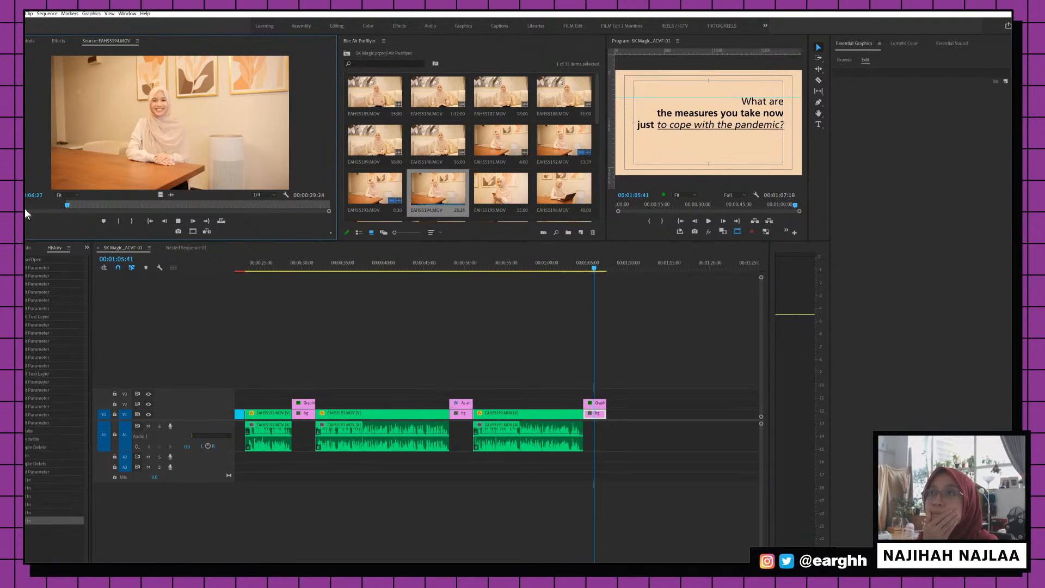
key("i")
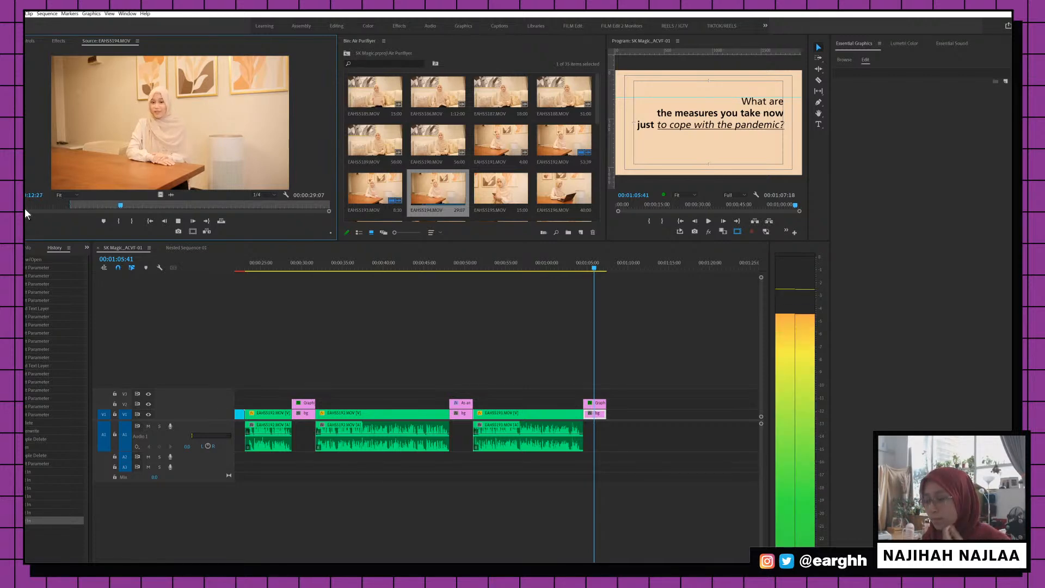
key("i")
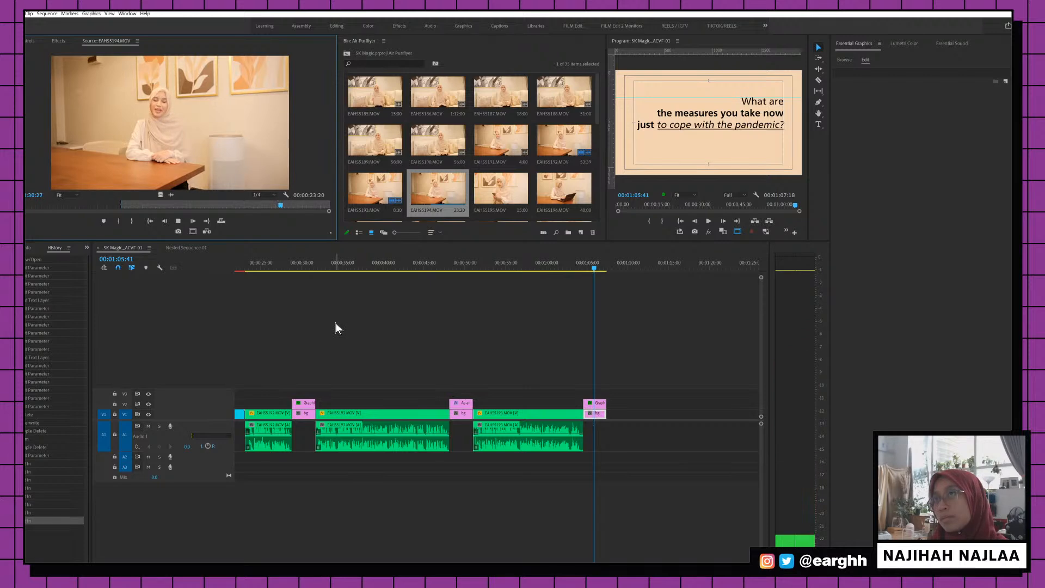
Mark the Out point on EAHS5194 and add the 00:00:19:42 range after the last question card
key("o")
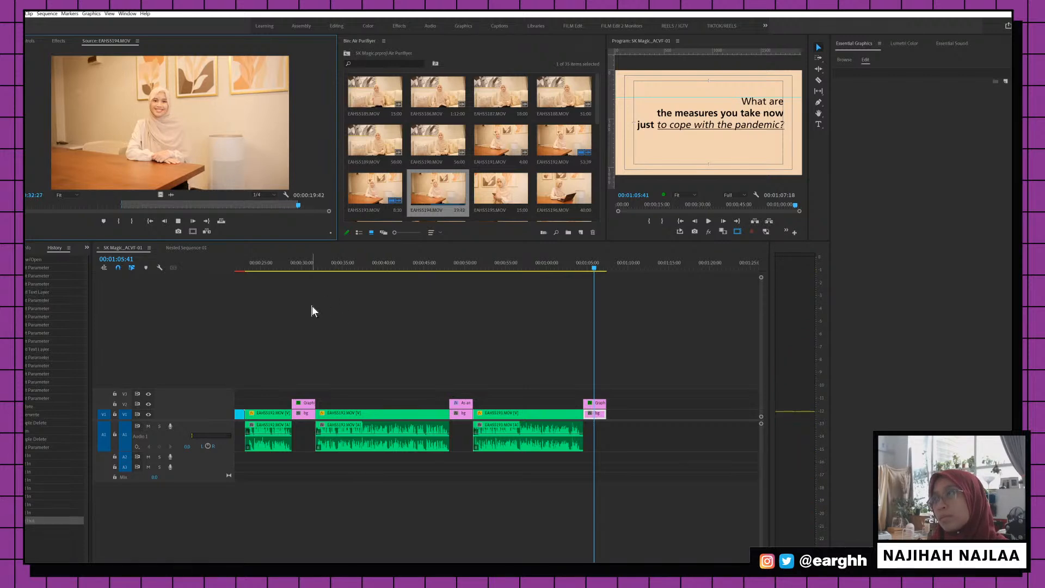
left_click_drag(254, 186, 610, 426)
scroll(649, 416, "down", 3)
left_click(553, 259)
key("minus")
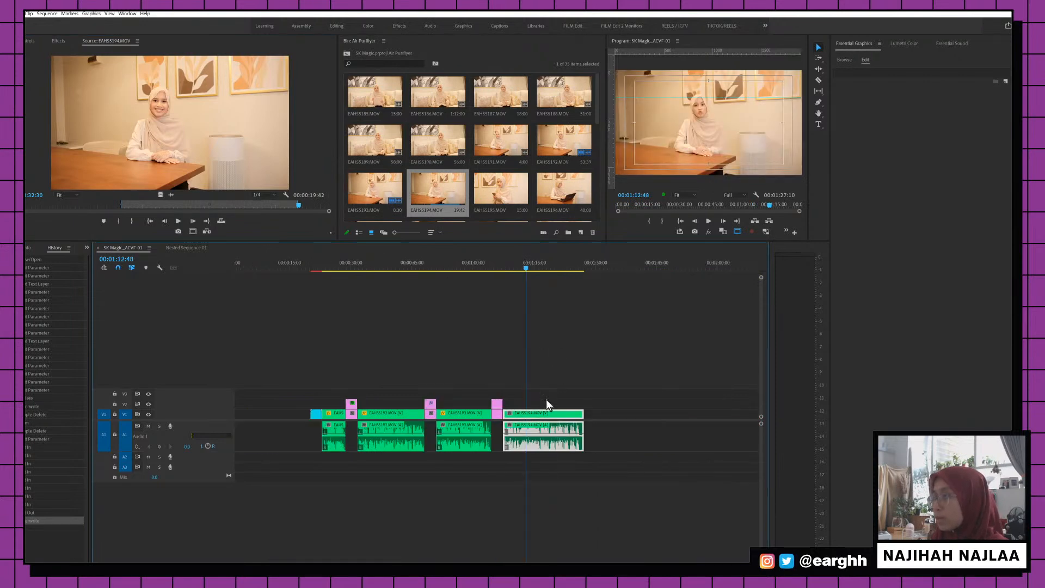
Scale the new EAHS5194 clip to 120% and scrub through it to review
left_click(34, 41)
left_click(131, 91)
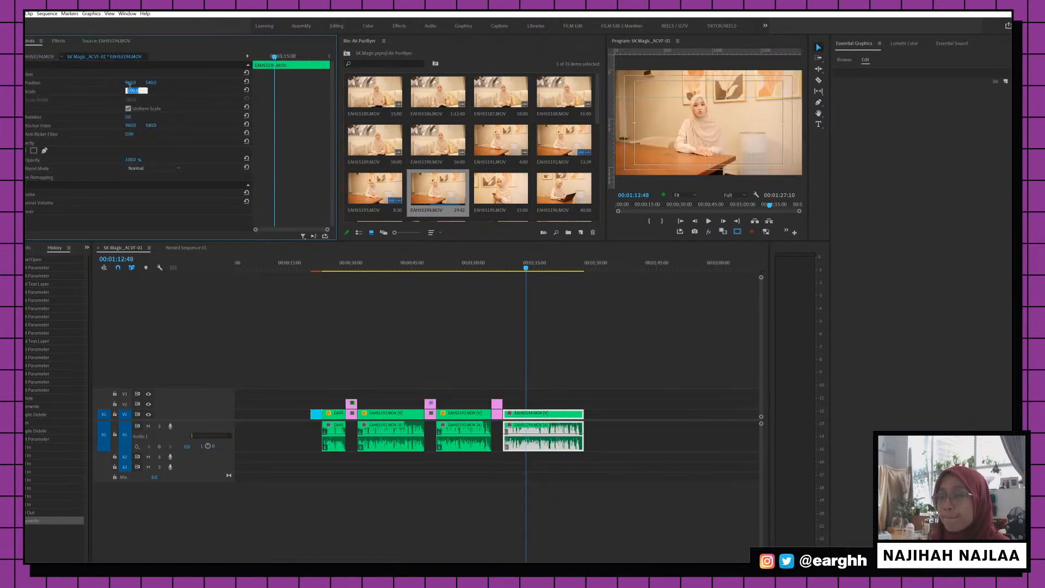
type("120")
key("Return")
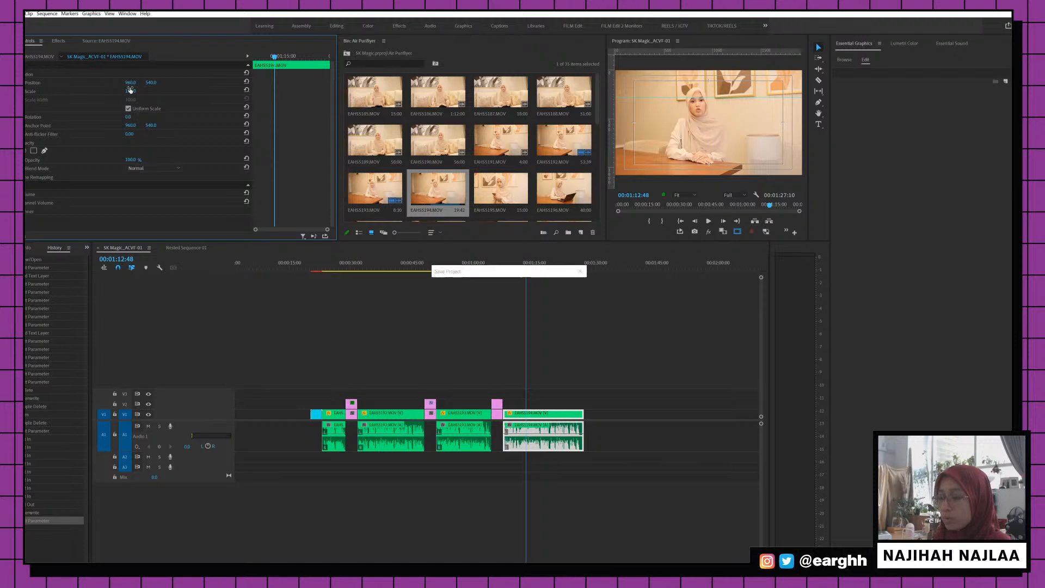
left_click(482, 274)
left_click_drag(513, 265, 573, 259)
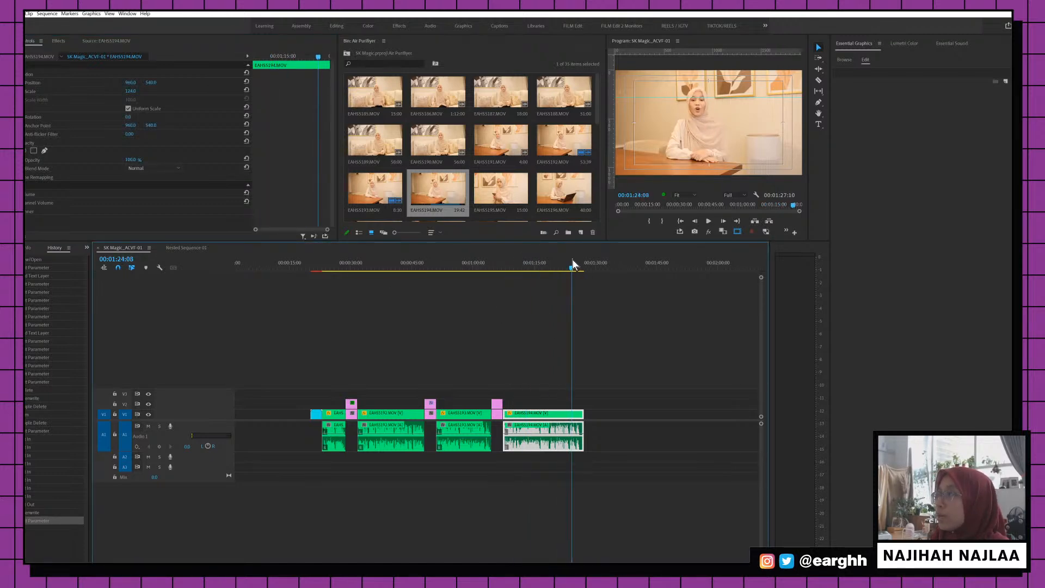
left_click_drag(306, 270, 314, 268)
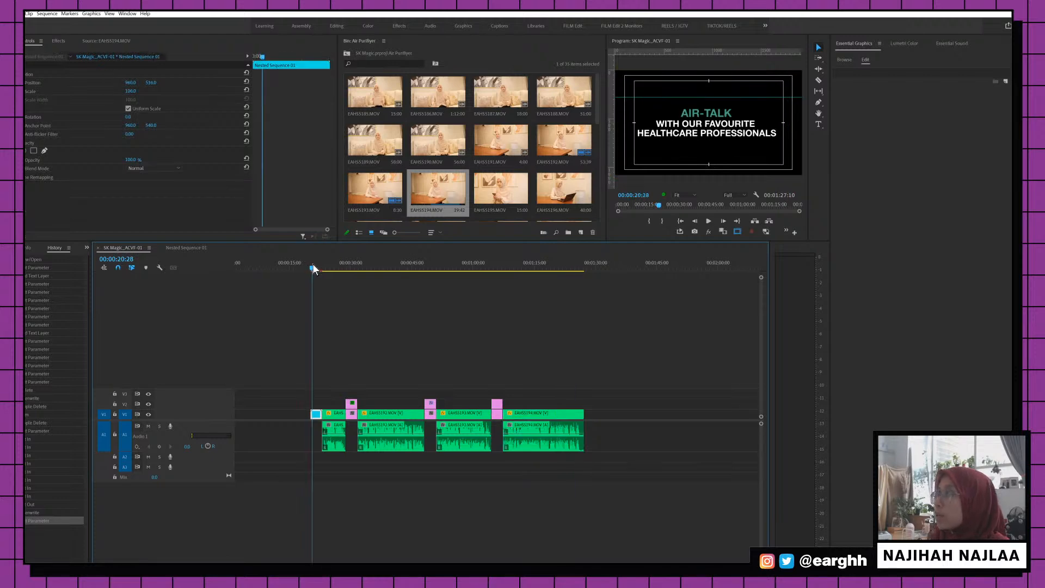
Open the nested AIR-TALK title sequence, inspect its text, then return to SK Magic_ACVF-01
double_click(318, 415)
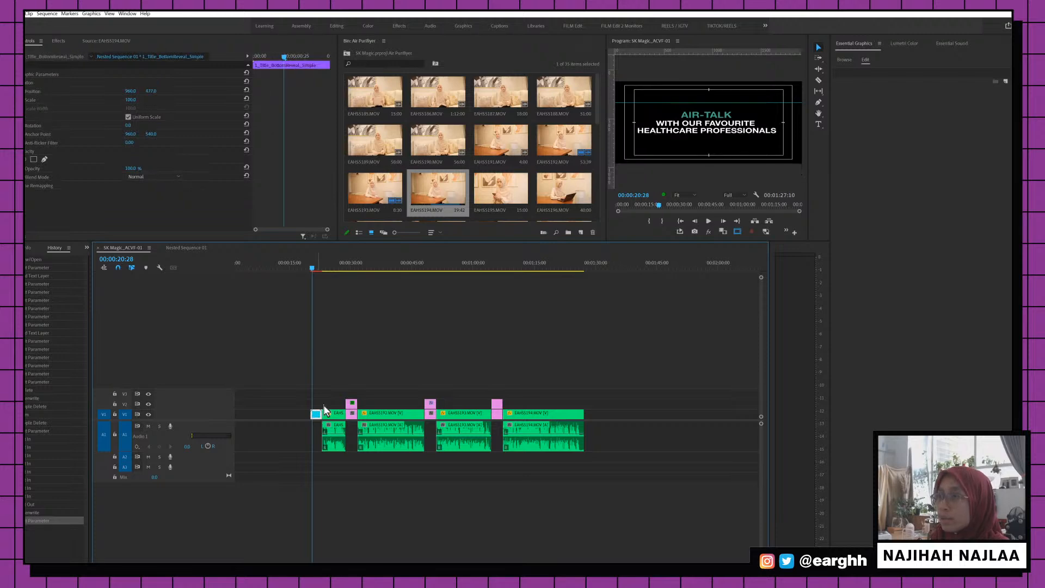
left_click(190, 250)
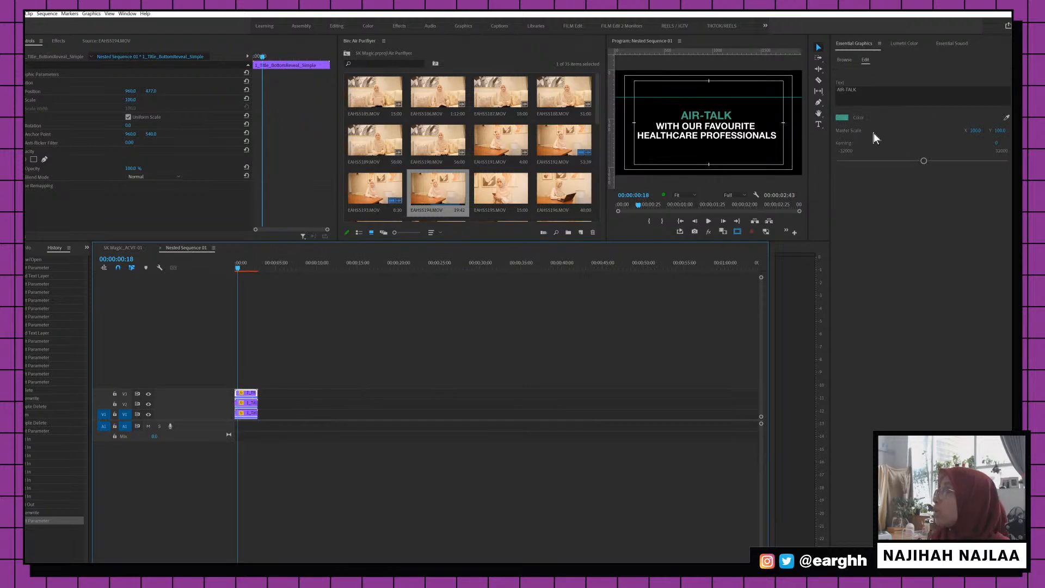
left_click(858, 90)
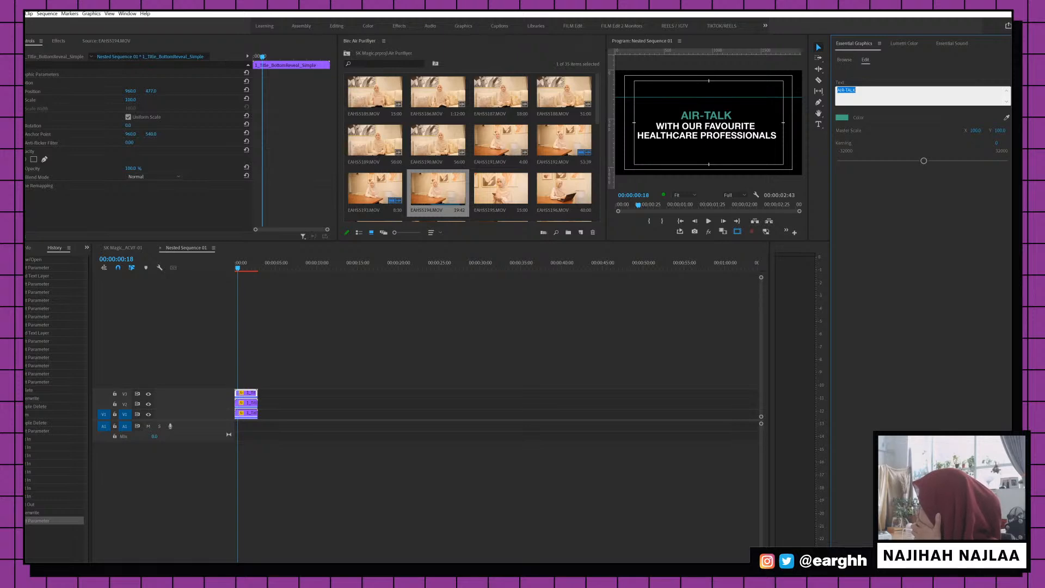
key("Escape")
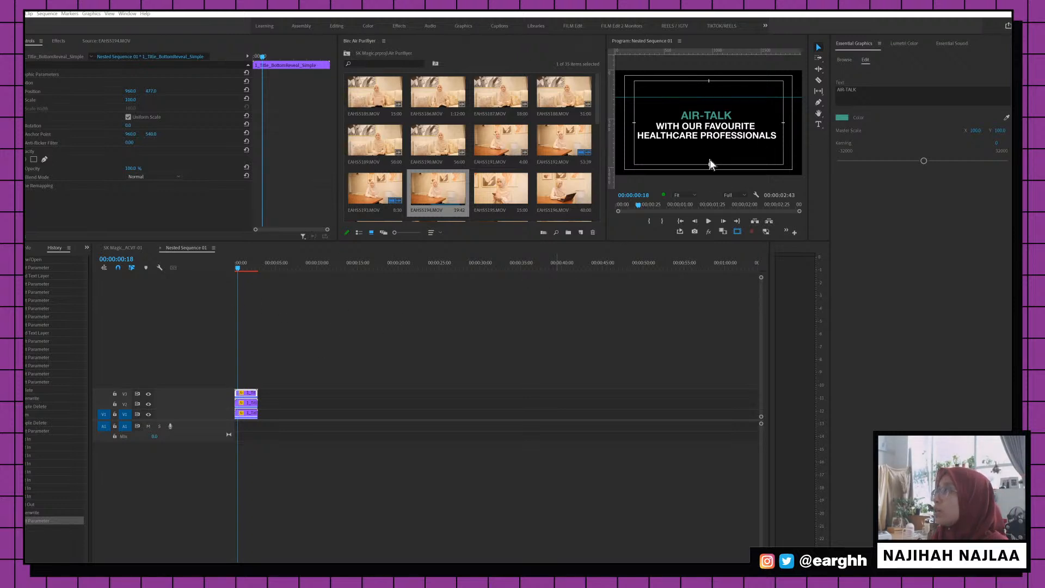
left_click(440, 369)
left_click(116, 248)
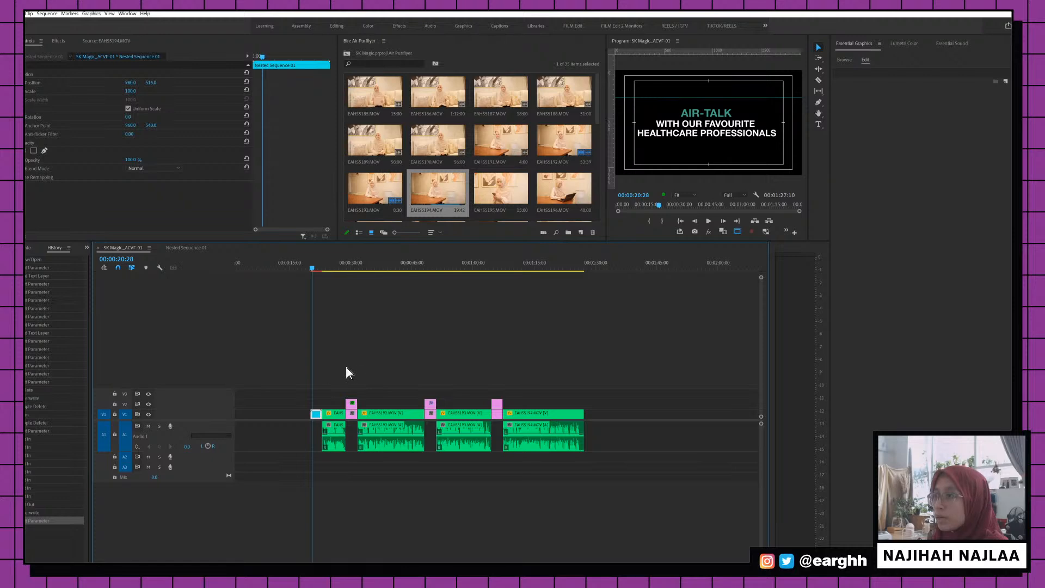
Replace the first question card's English text with the pasted Malay version
left_click_drag(348, 263, 356, 262)
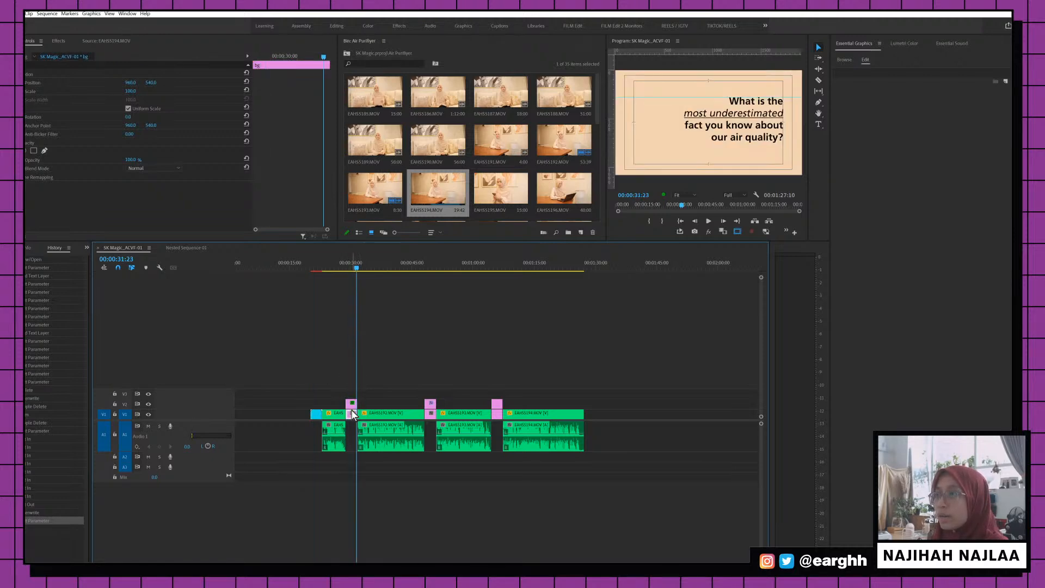
left_click(351, 404)
left_click(348, 264)
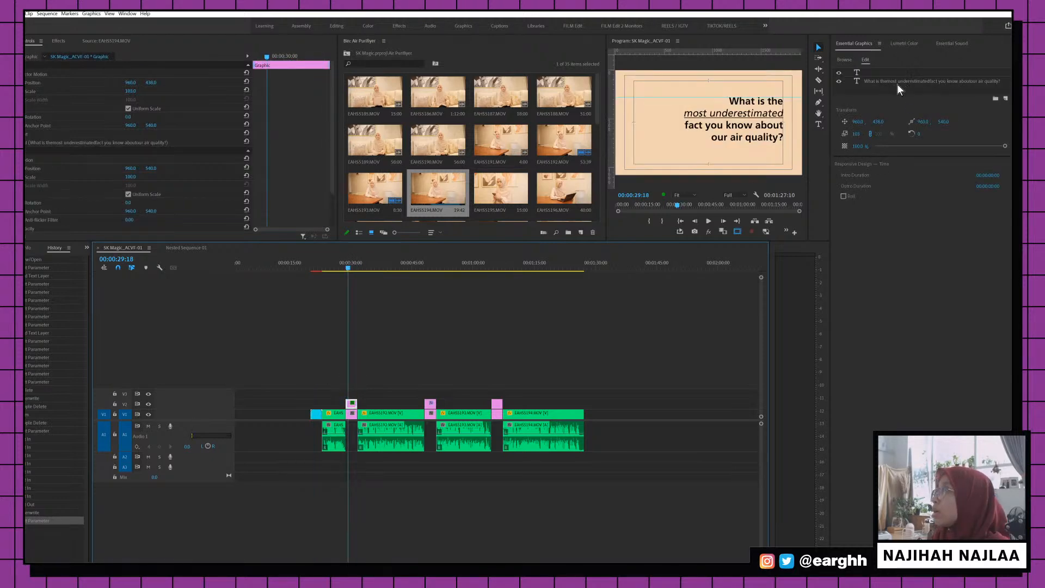
double_click(772, 113)
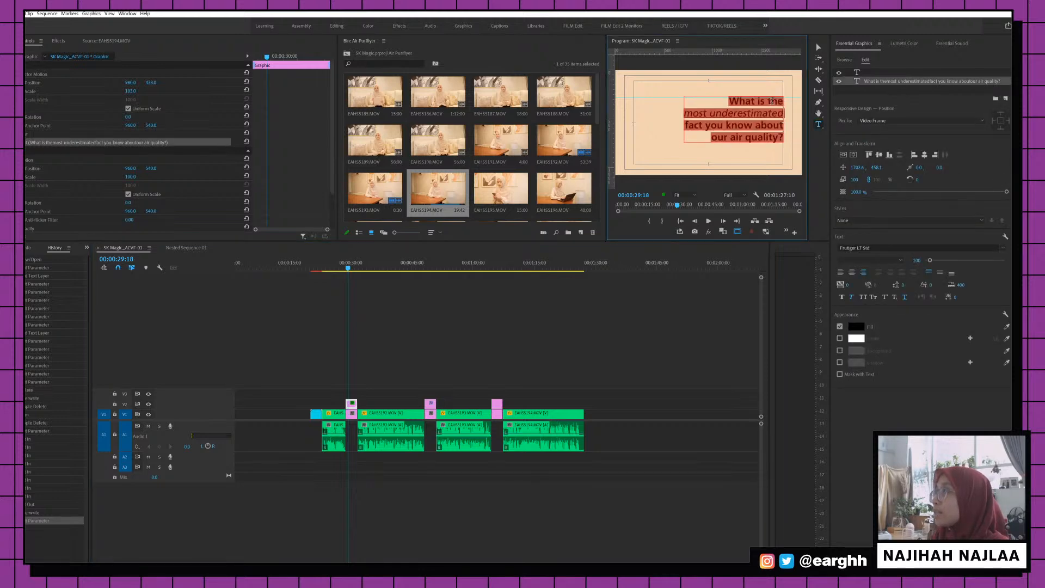
type("Apakah paling underestimated yang korang tahu tentang kualiti udara?")
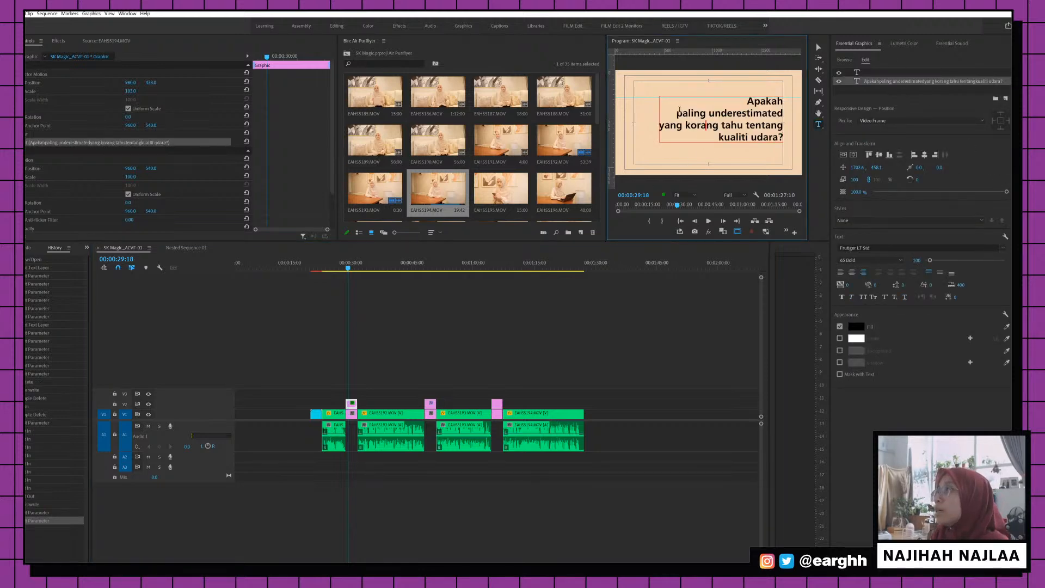
Set 'paling underestimated' to 55 Roman, italic and underlined
left_click_drag(675, 113, 782, 114)
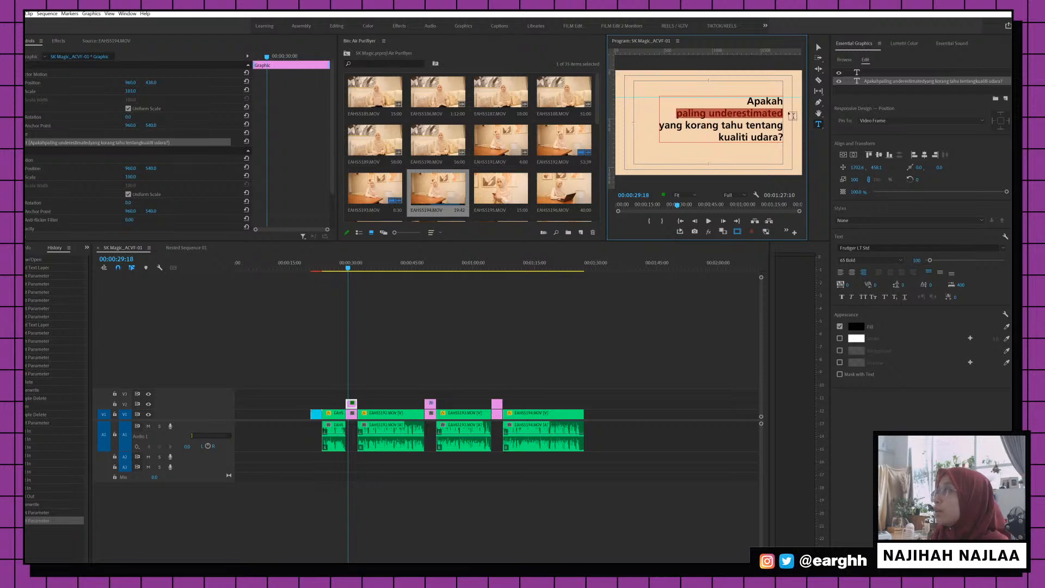
left_click(857, 262)
left_click(856, 287)
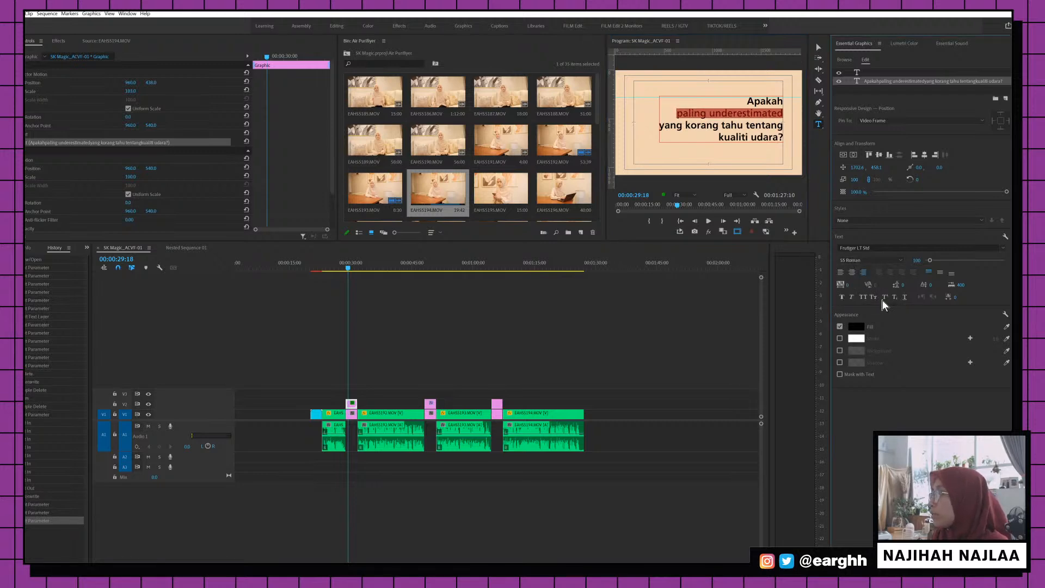
left_click(852, 297)
left_click(905, 297)
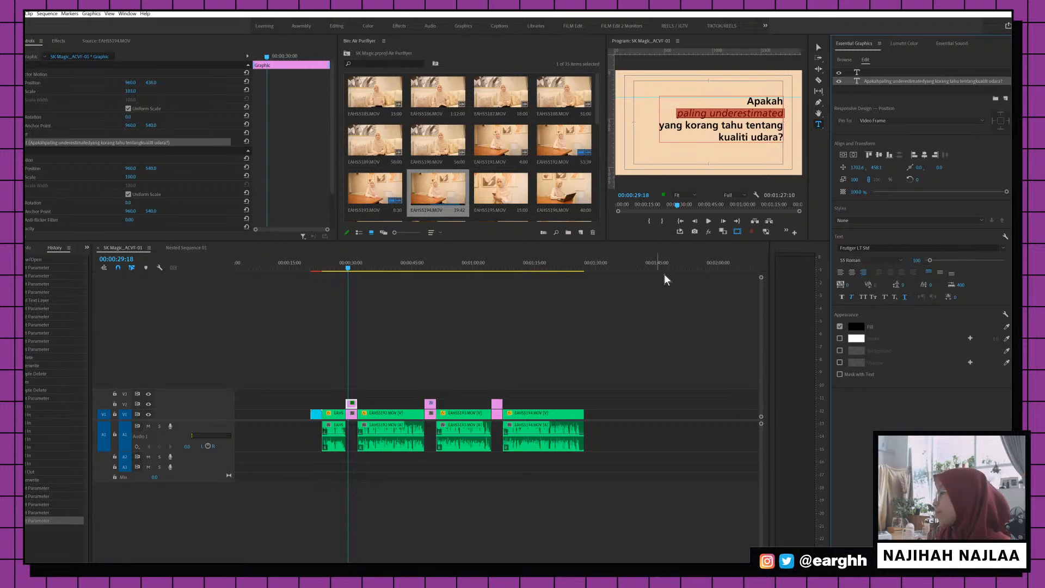
left_click(429, 265)
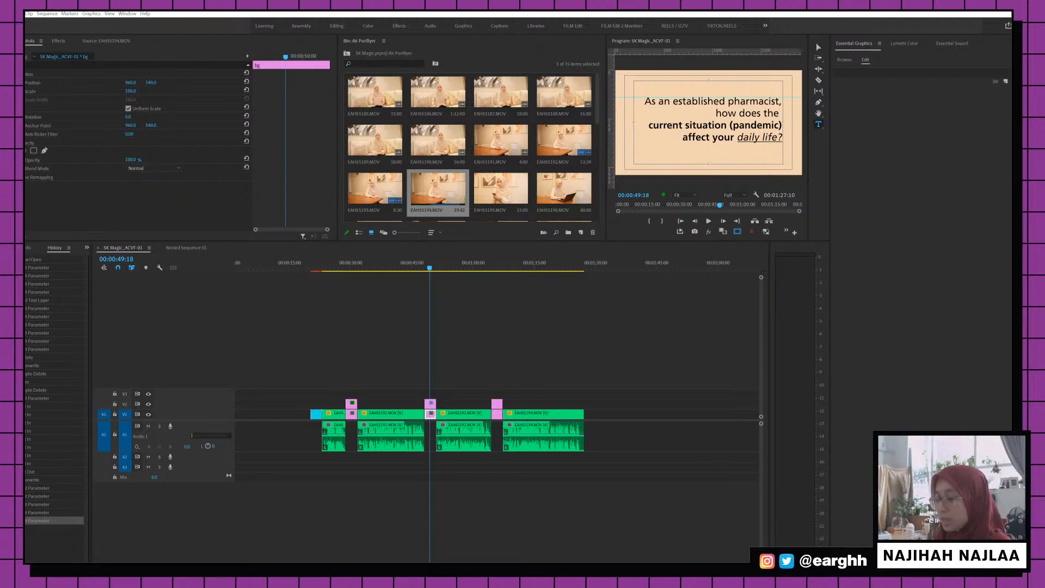
Replace the pharmacist card text with Malay and bold 'situasi semasa (pandemik) menjejaskan'
left_click(703, 102)
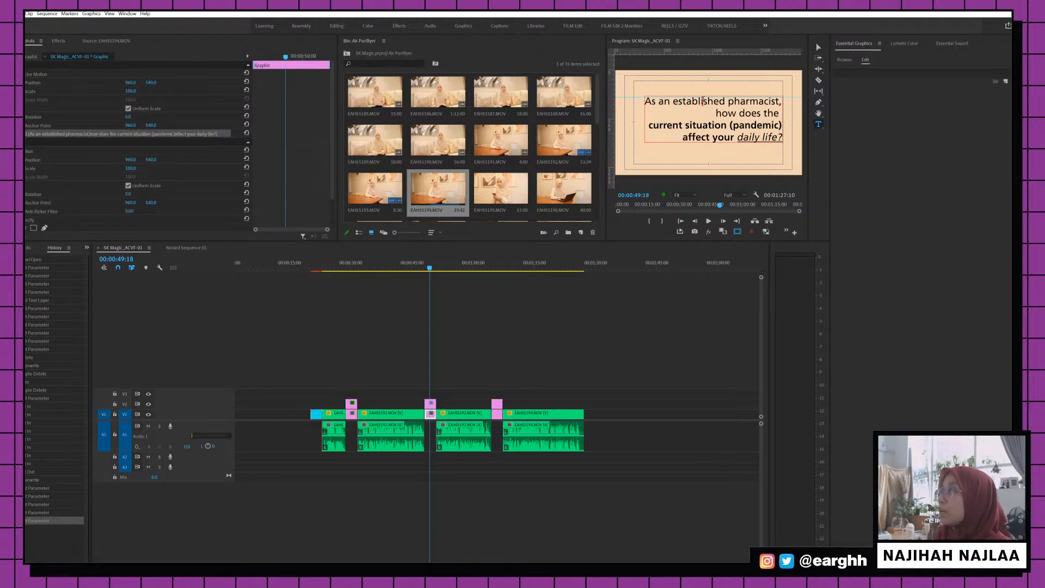
key("ctrl+a")
type("Sebagai seorang pharmacist, bagaimana situasi semasa (pandemik) menjejaskan daily life anda?")
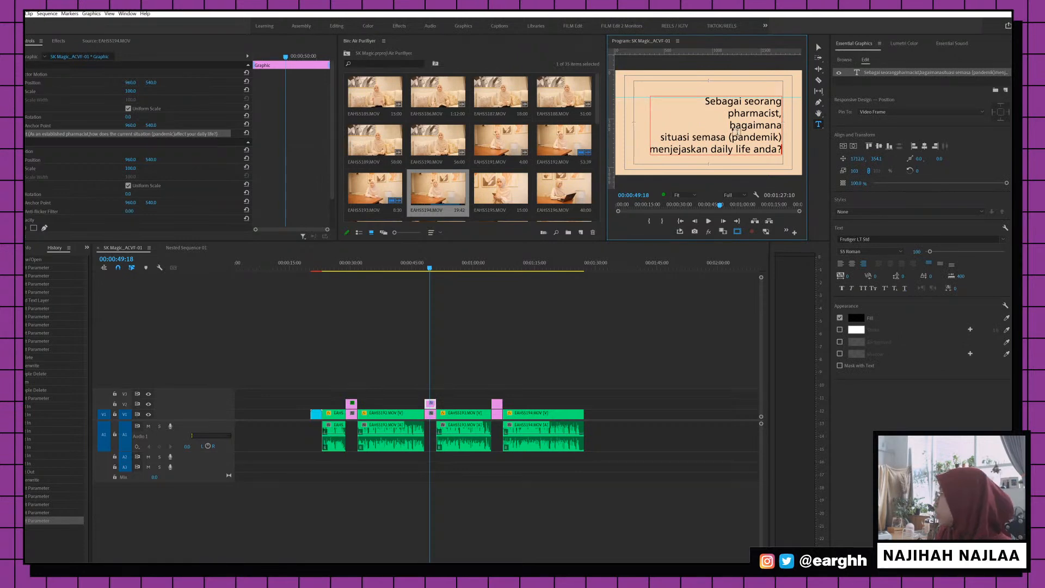
left_click_drag(660, 136, 706, 154)
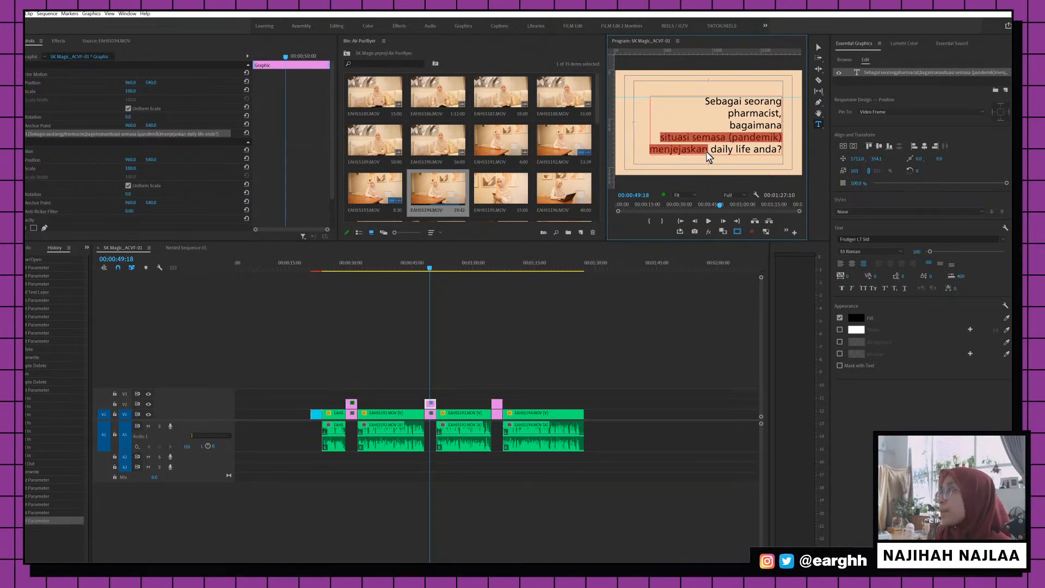
left_click(867, 252)
left_click(859, 287)
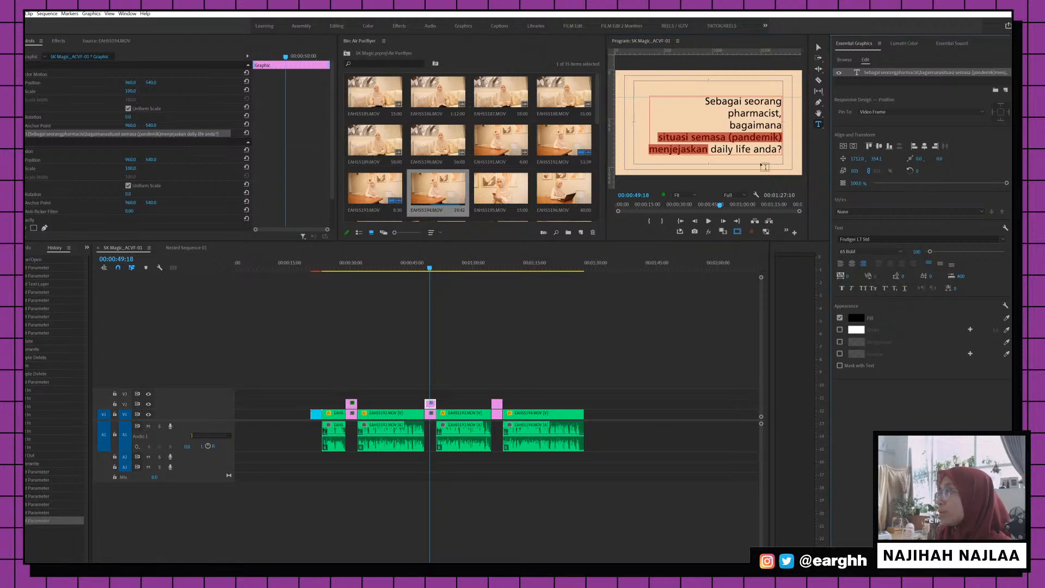
Make 'anda?' 65 Bold and italicize 'daily life' on the pharmacist card
double_click(767, 150)
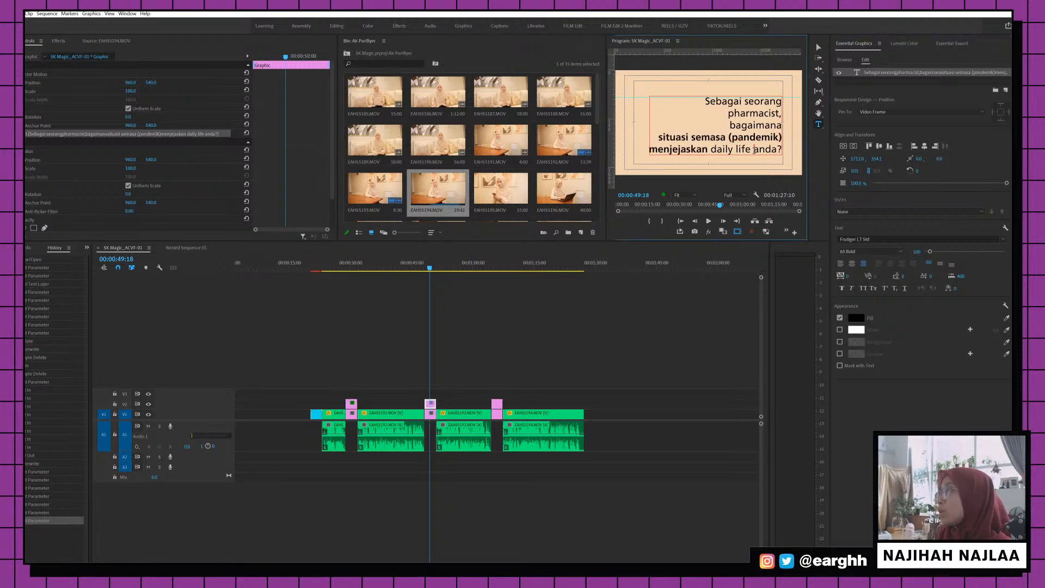
left_click(851, 252)
left_click(859, 287)
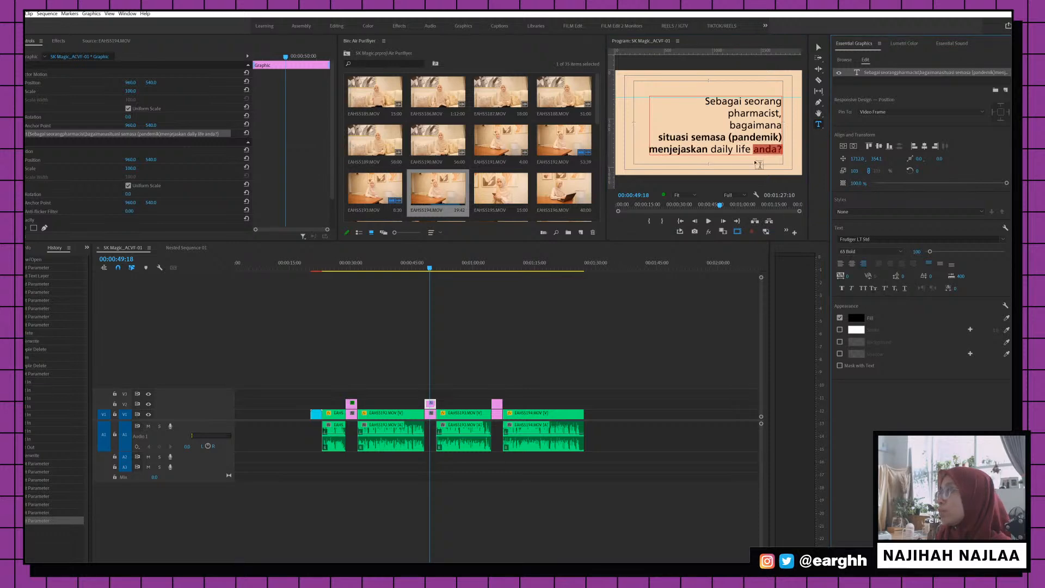
left_click_drag(751, 151, 710, 154)
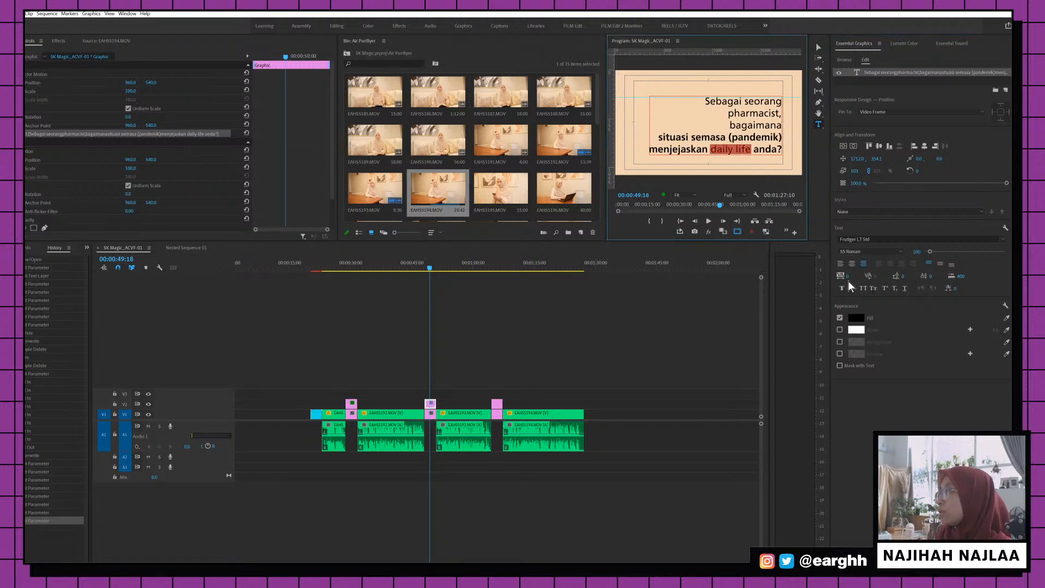
left_click(852, 288)
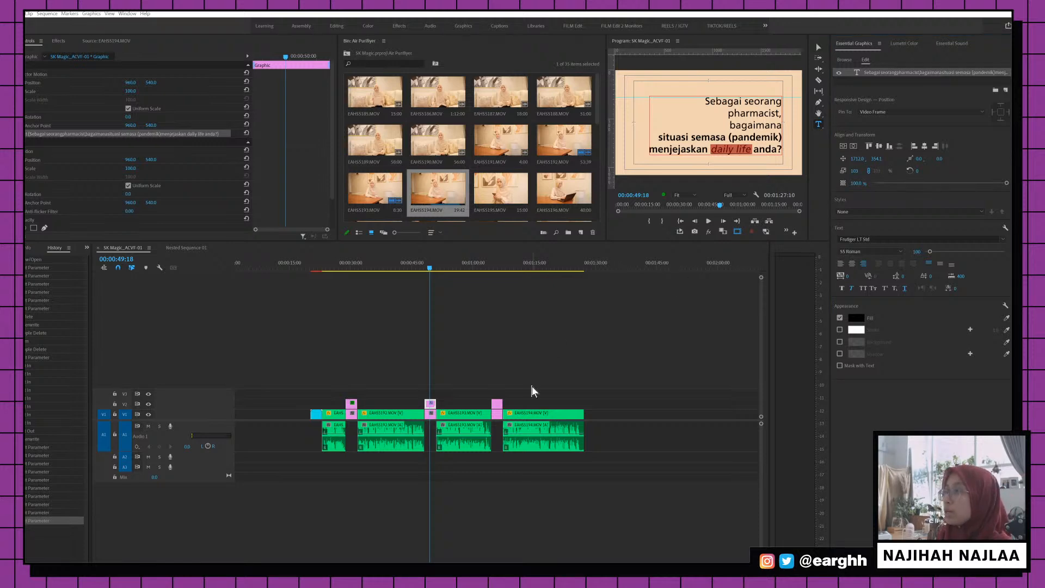
Replace the third question card's English text with its Malay version
left_click(498, 268)
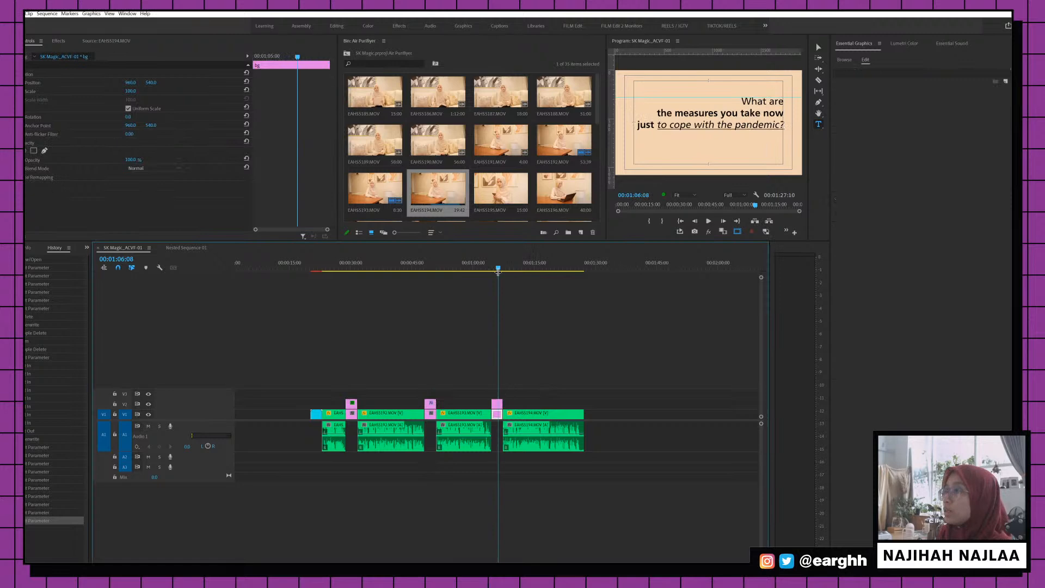
left_click(497, 403)
left_click(756, 111)
key("ctrl+a")
type("Apakah langkah-langkah yang anda ambil untuk menghadapi pandemik?")
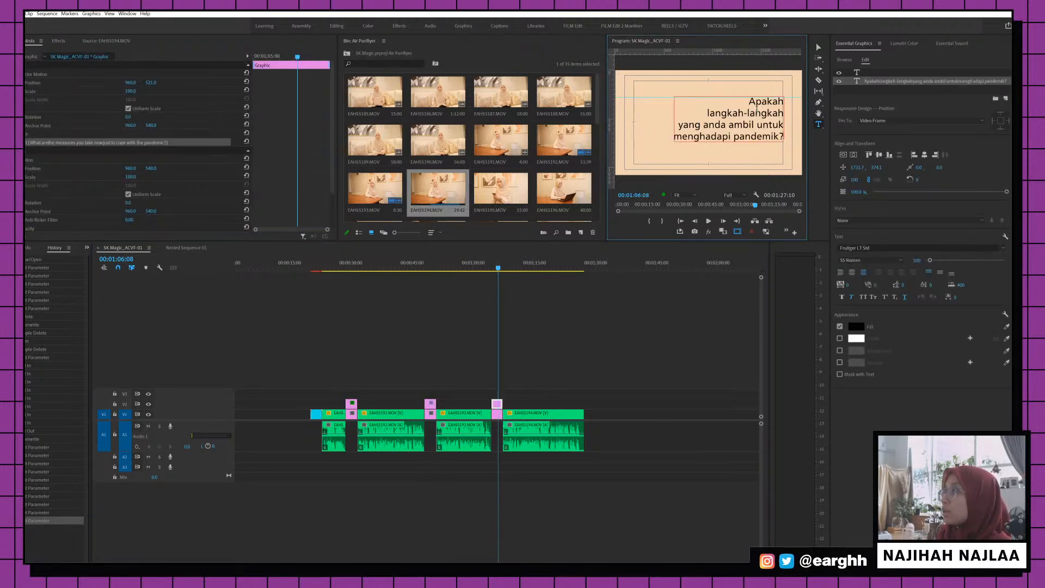
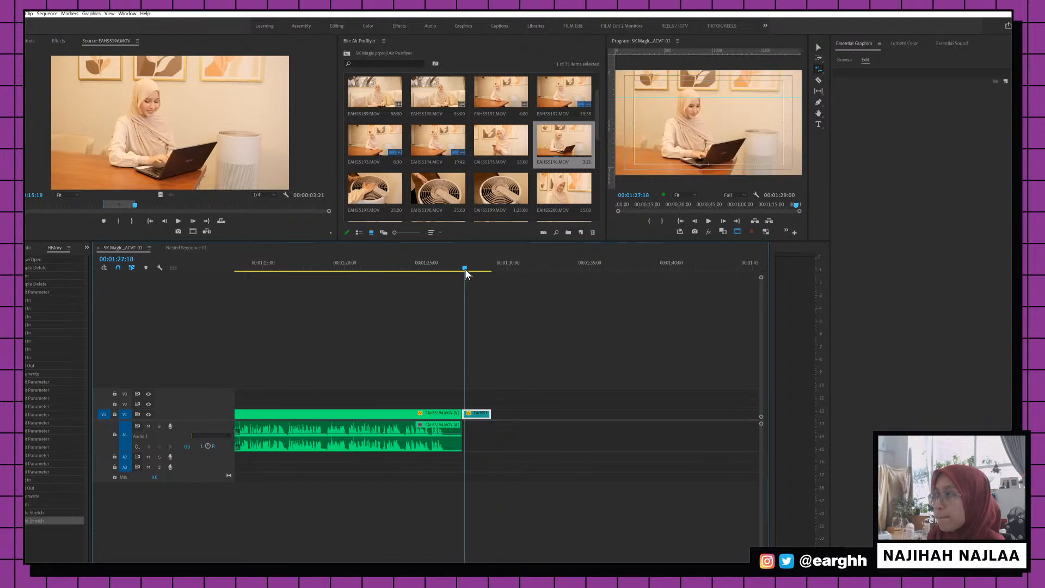
Slow the short EAHS5196 clip to 55% speed and preview it
key("space")
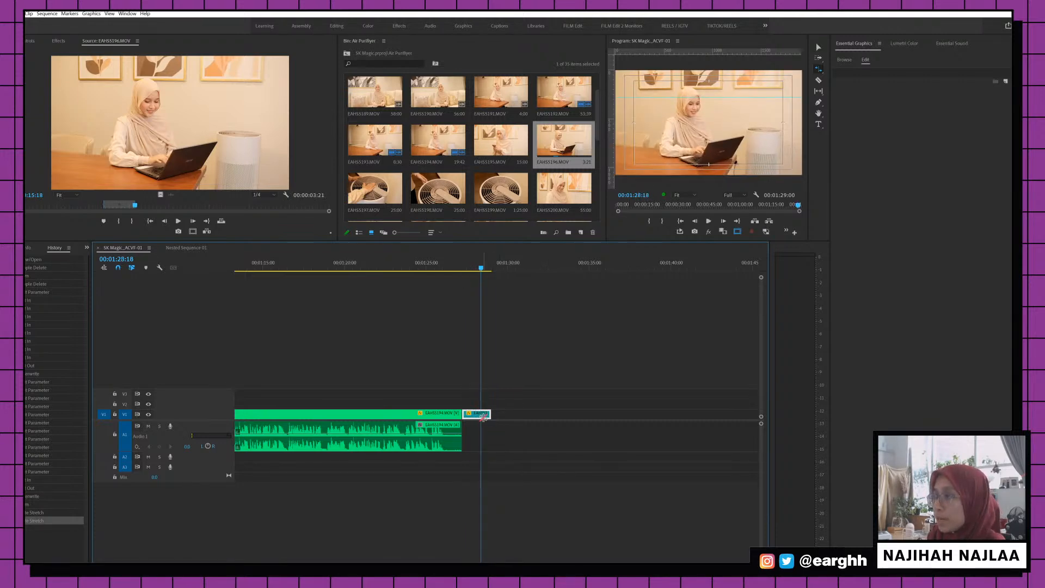
right_click(483, 417)
left_click(514, 270)
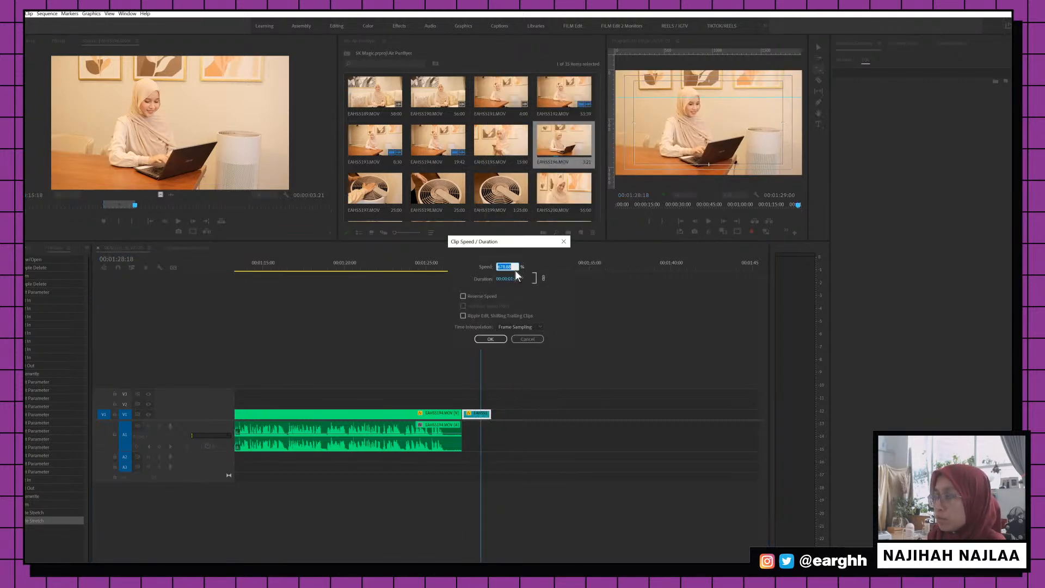
type("55")
key("Return")
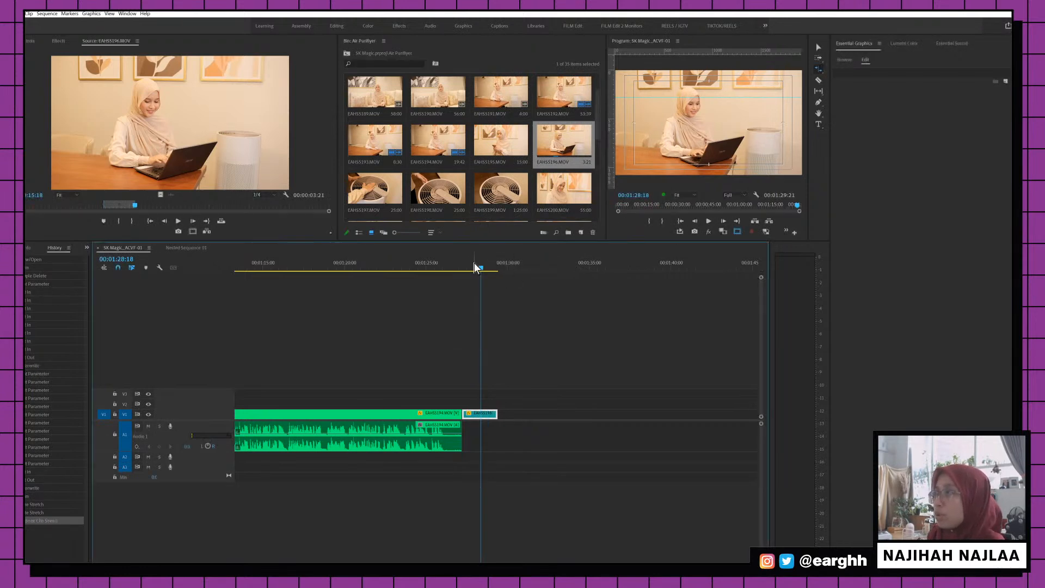
left_click(471, 266)
key("space")
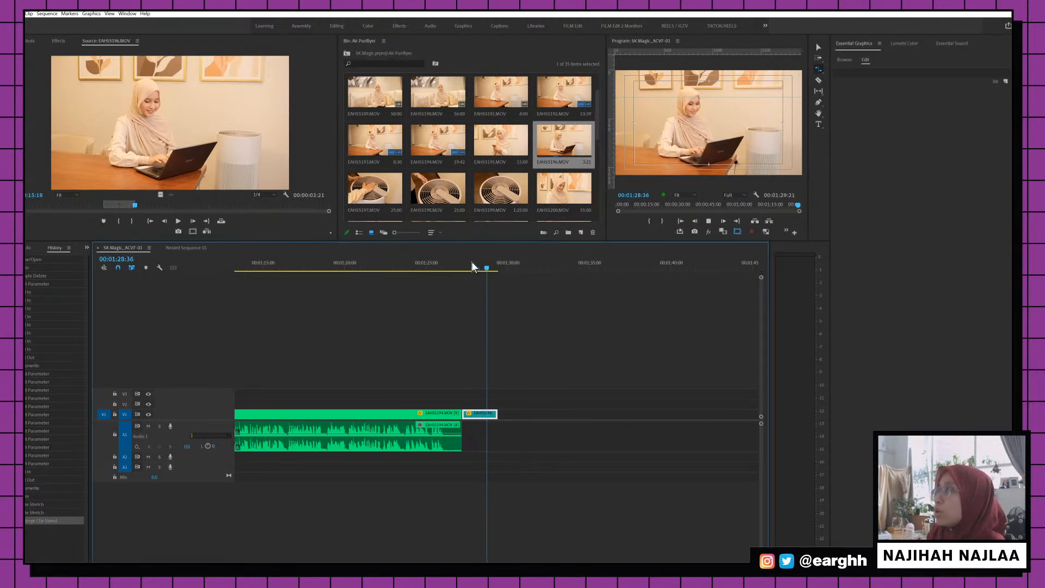
Change EAHS5196's speed to 50% and play it back
right_click(491, 415)
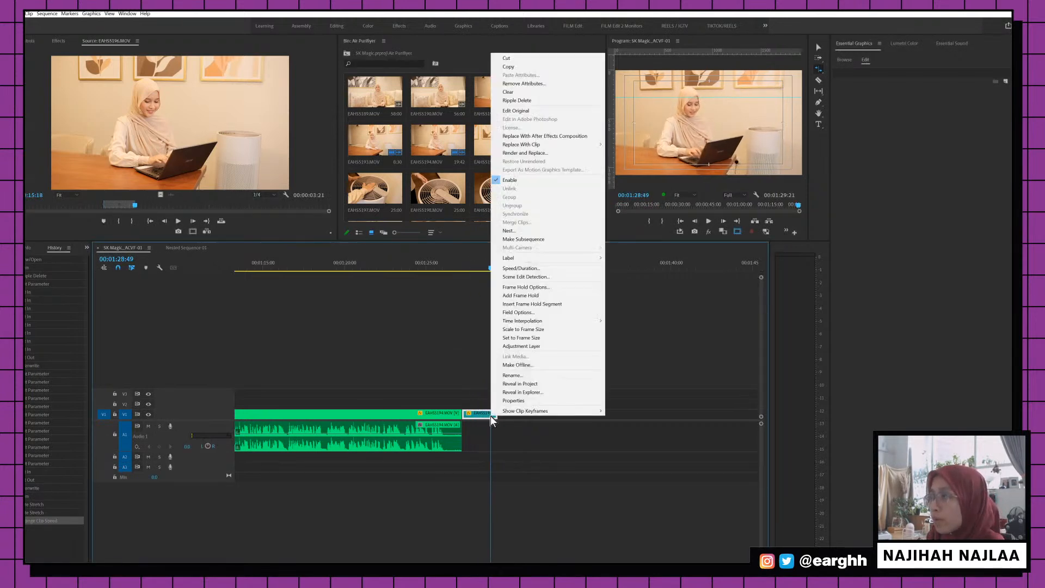
left_click(533, 268)
type("500")
key("Return")
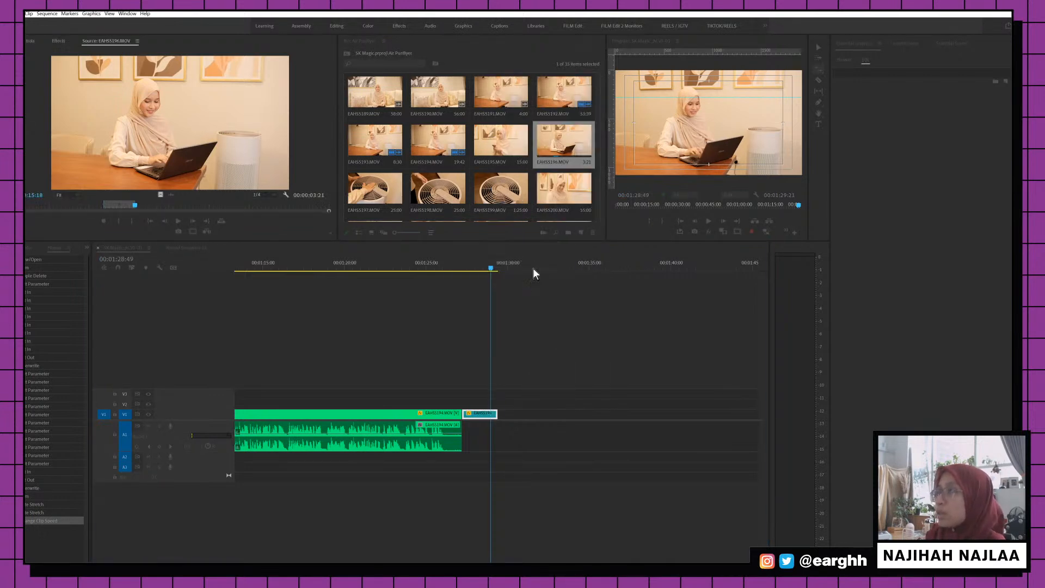
left_click(475, 262)
key("space")
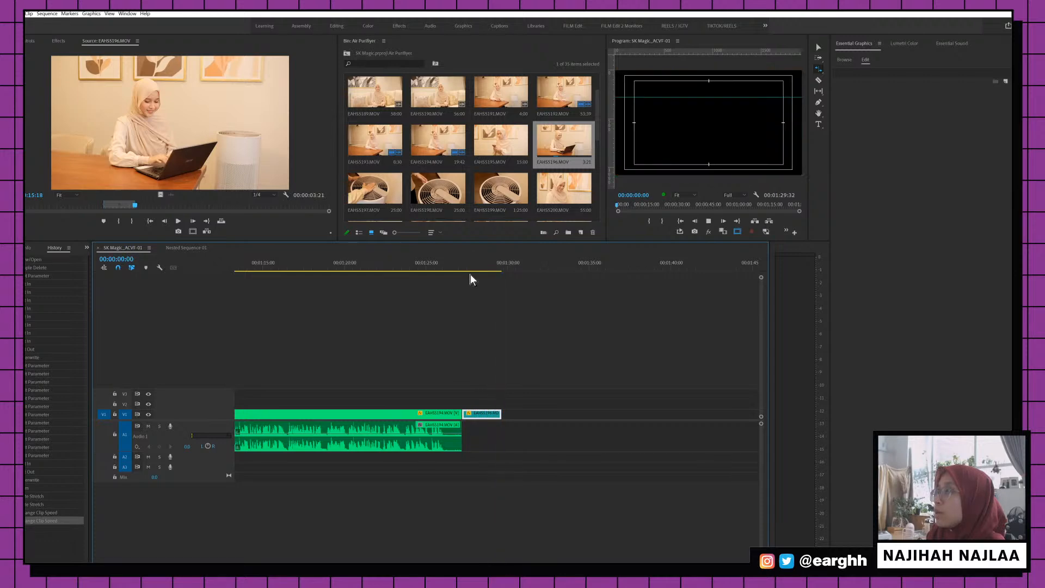
Find the B-roll clip near 01:28:45 and set its speed to 450, then review
key("backslash")
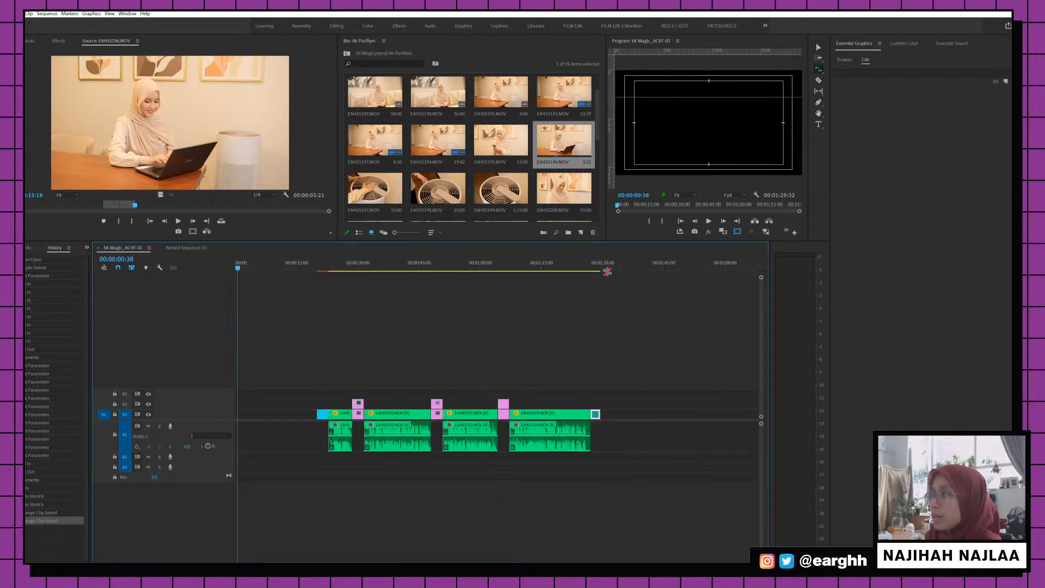
left_click_drag(607, 266, 594, 270)
key("=")
key("=")
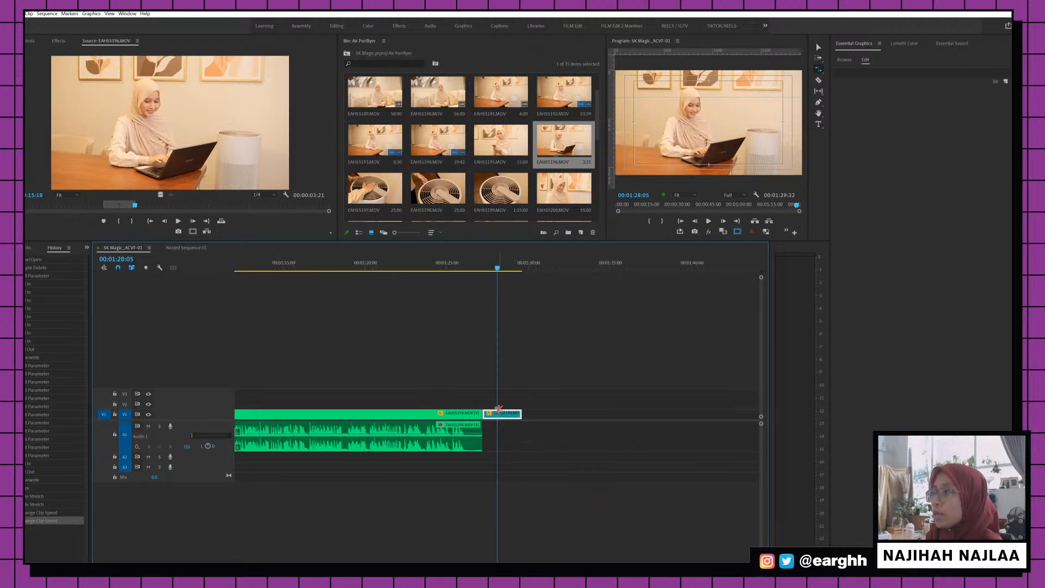
right_click(503, 415)
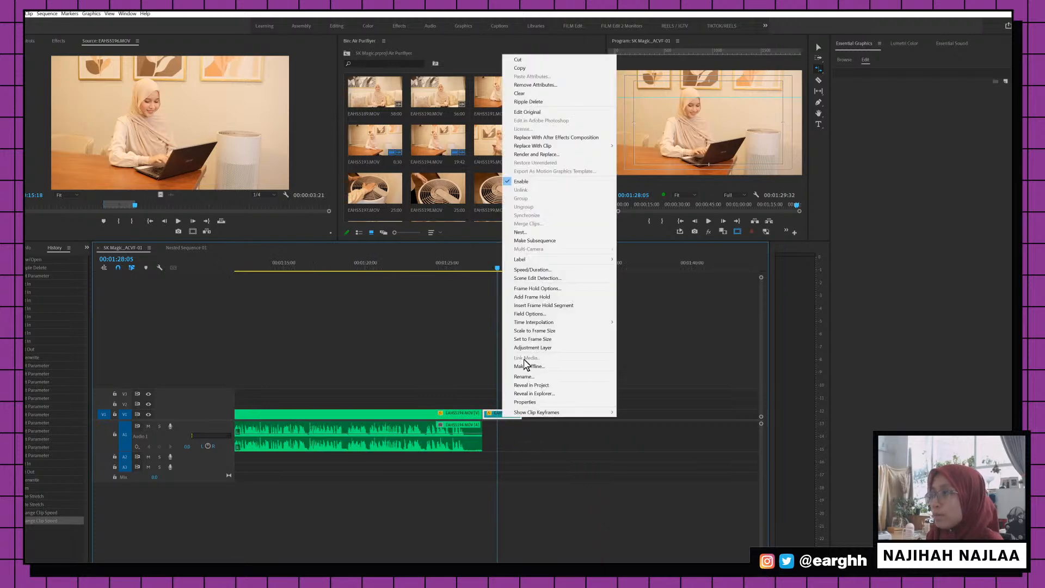
left_click(536, 270)
type("450")
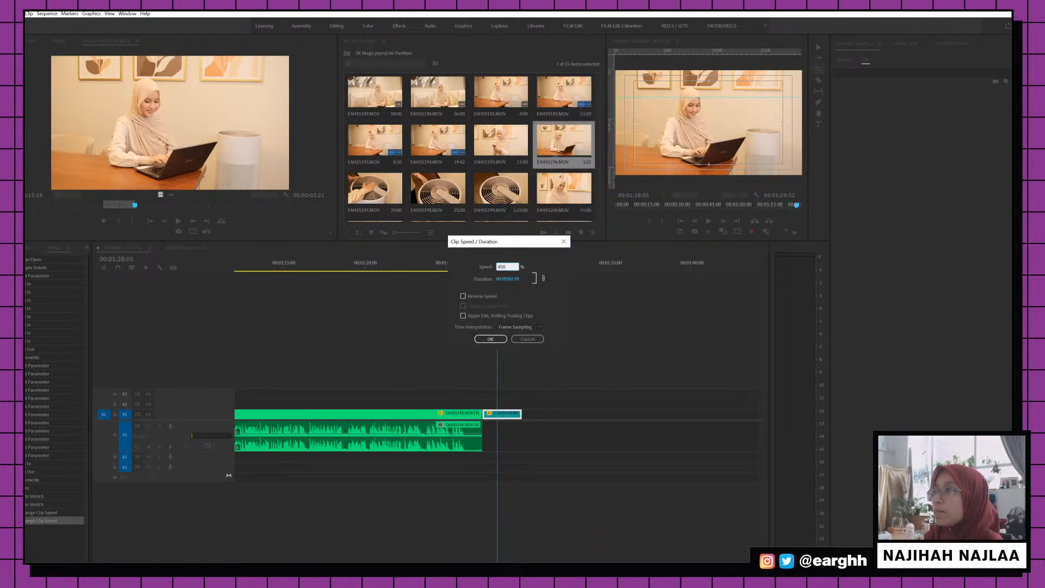
key("Return")
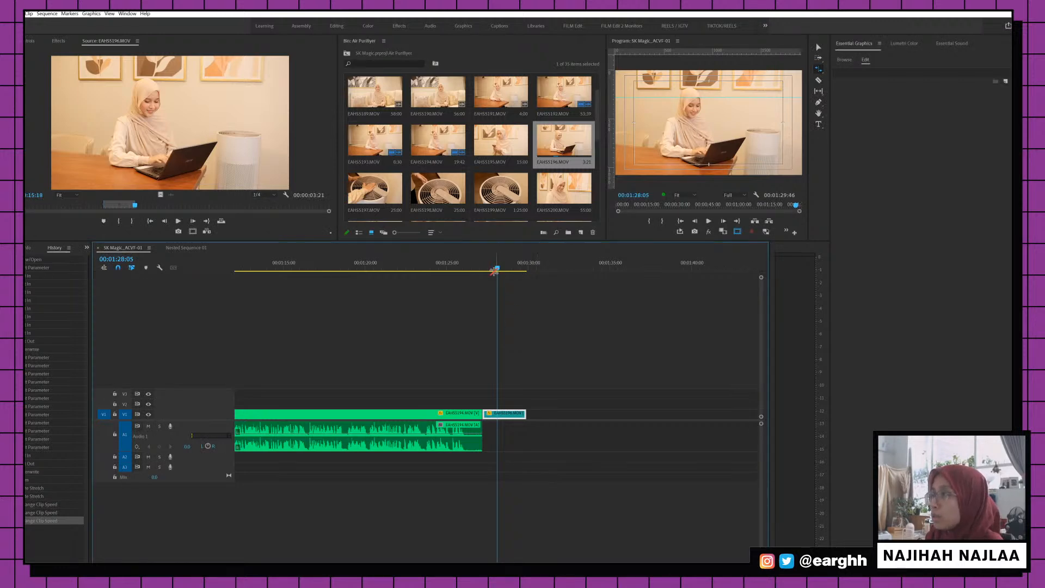
left_click(493, 270)
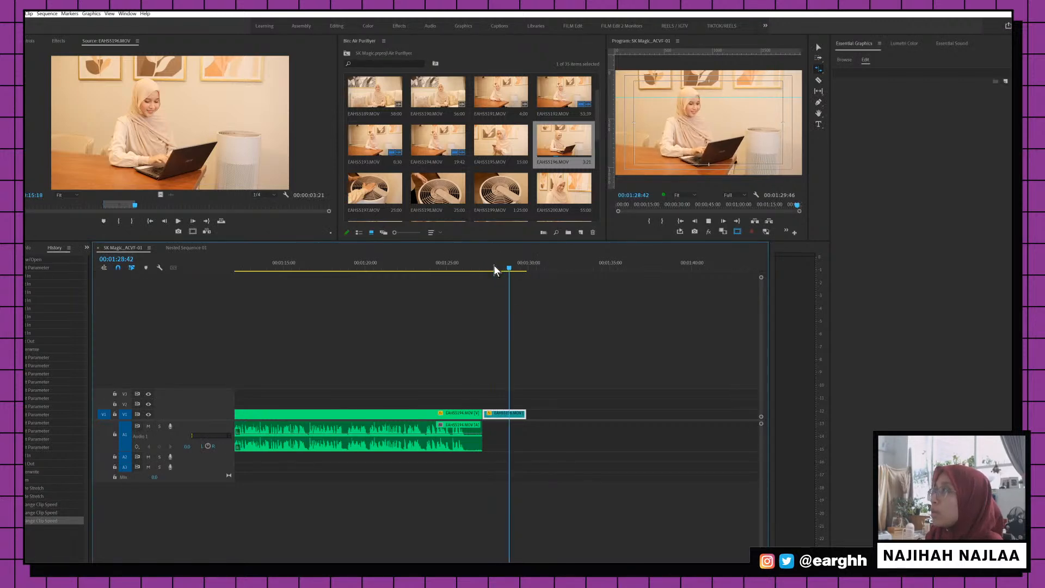
key("space")
Set EAHS5196 to 90% speed and replay it from about 01:28:05
right_click(512, 414)
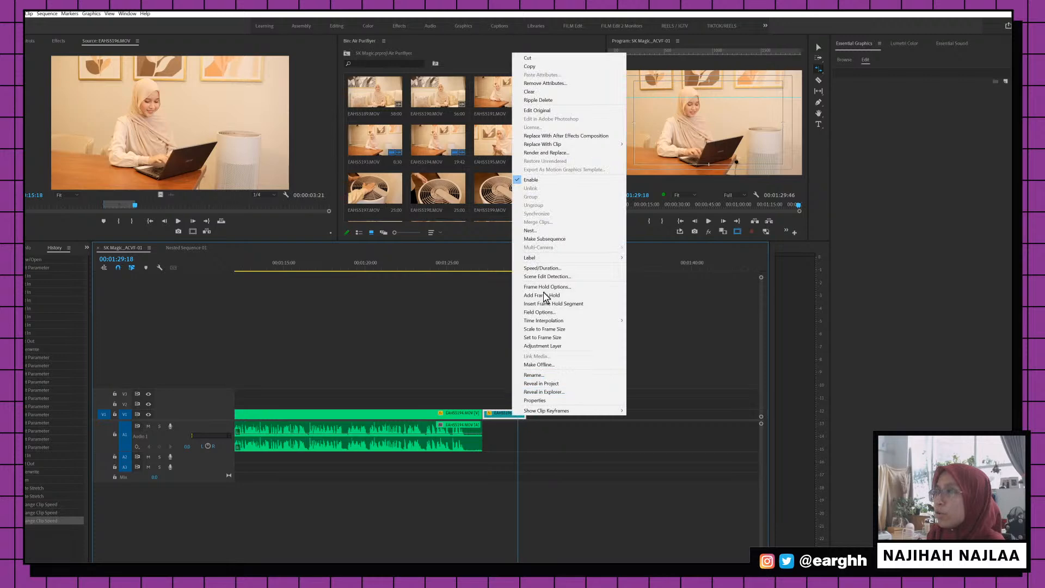
left_click(544, 269)
type("90")
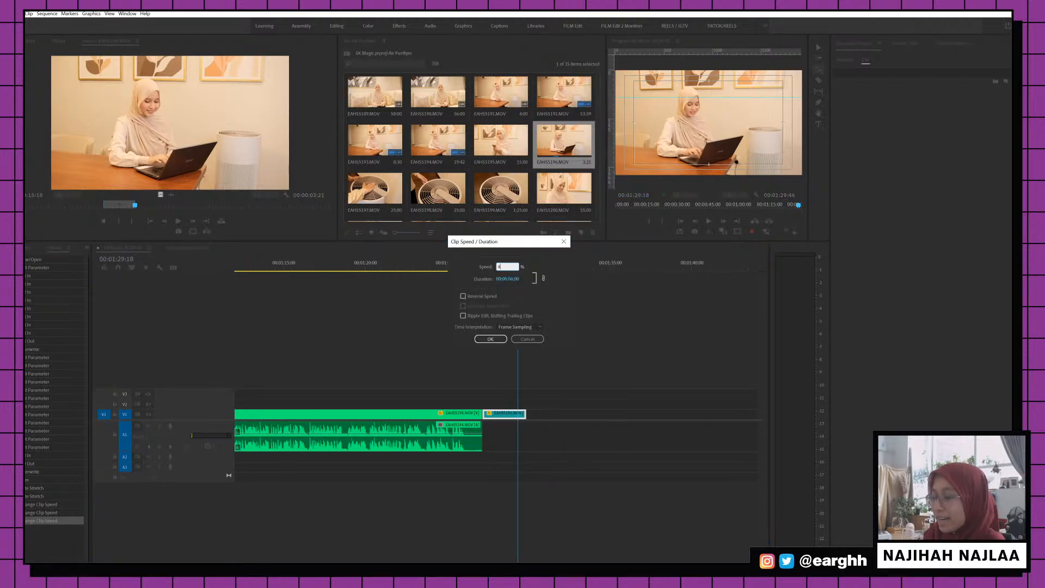
key("Return")
left_click(492, 261)
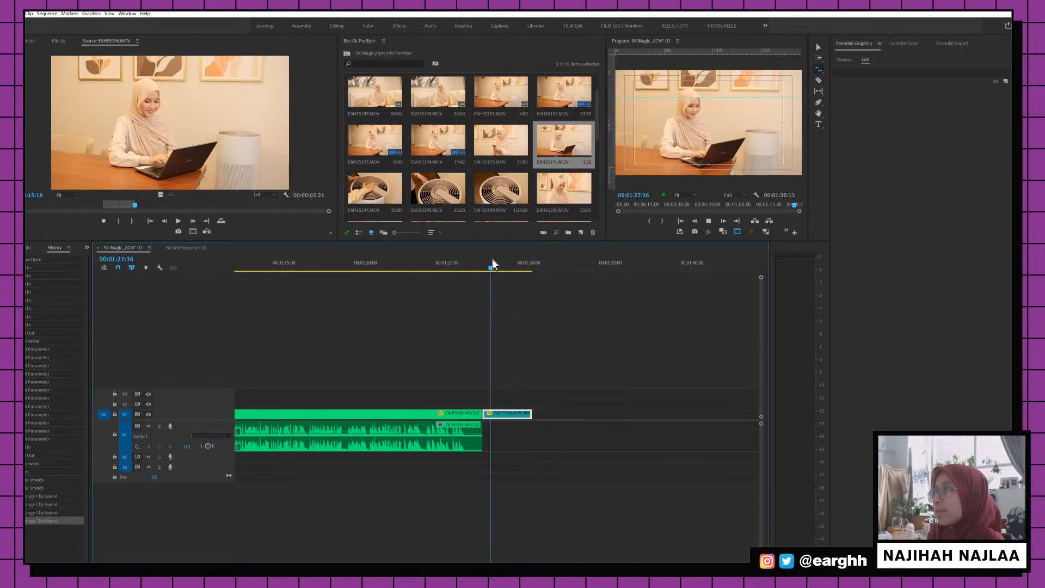
key("space")
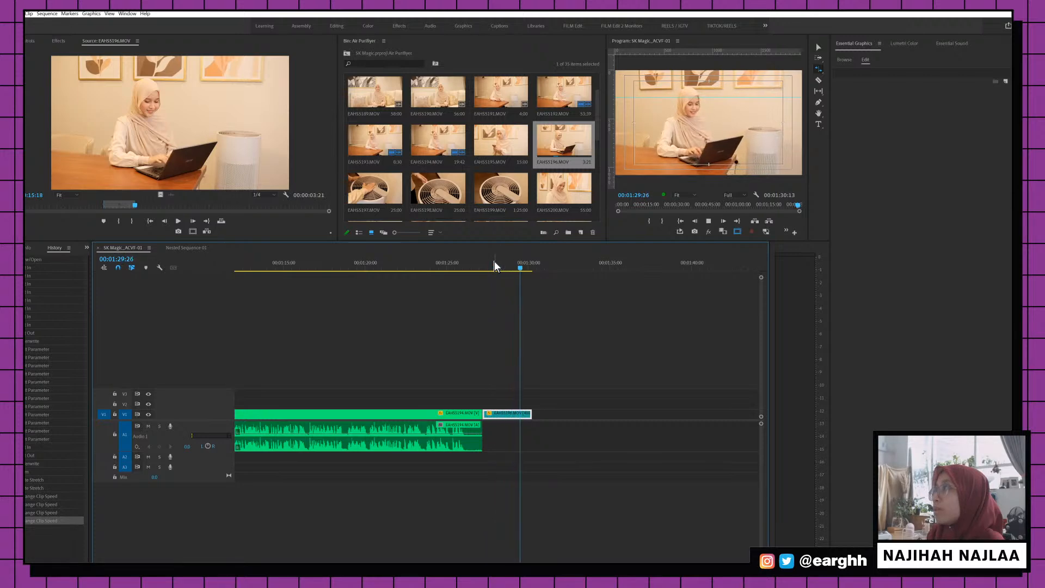
Extend EAHS5196's end and add a marked In/Out section of EAHS5199 to V1
key("v")
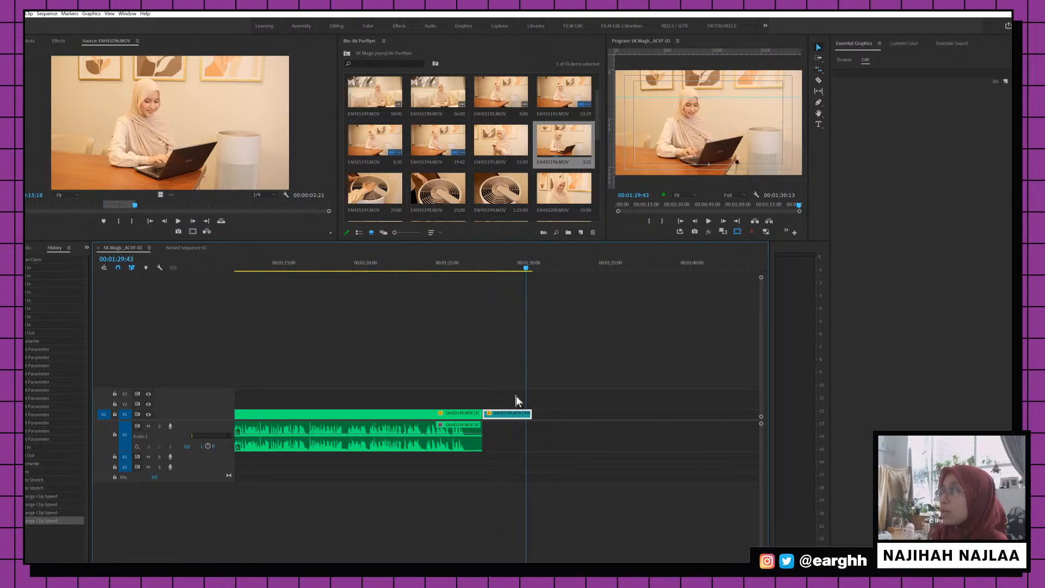
left_click_drag(530, 414, 596, 414)
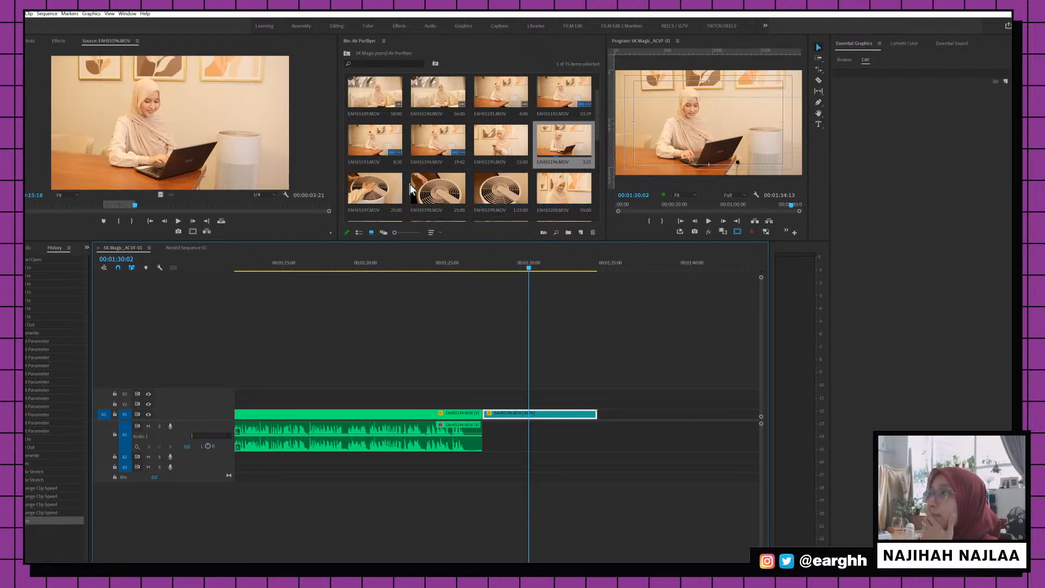
double_click(369, 187)
double_click(439, 188)
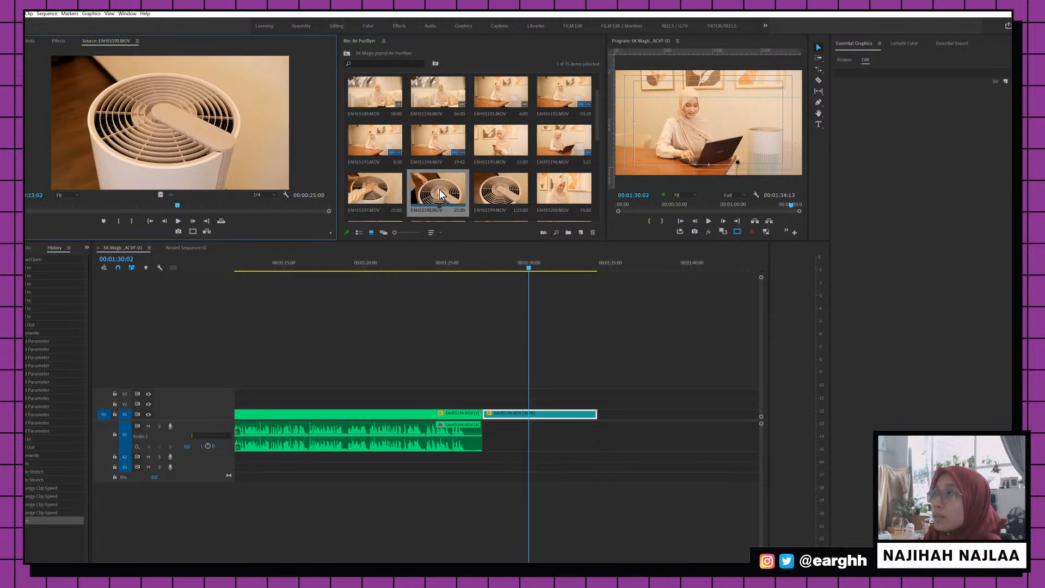
double_click(479, 197)
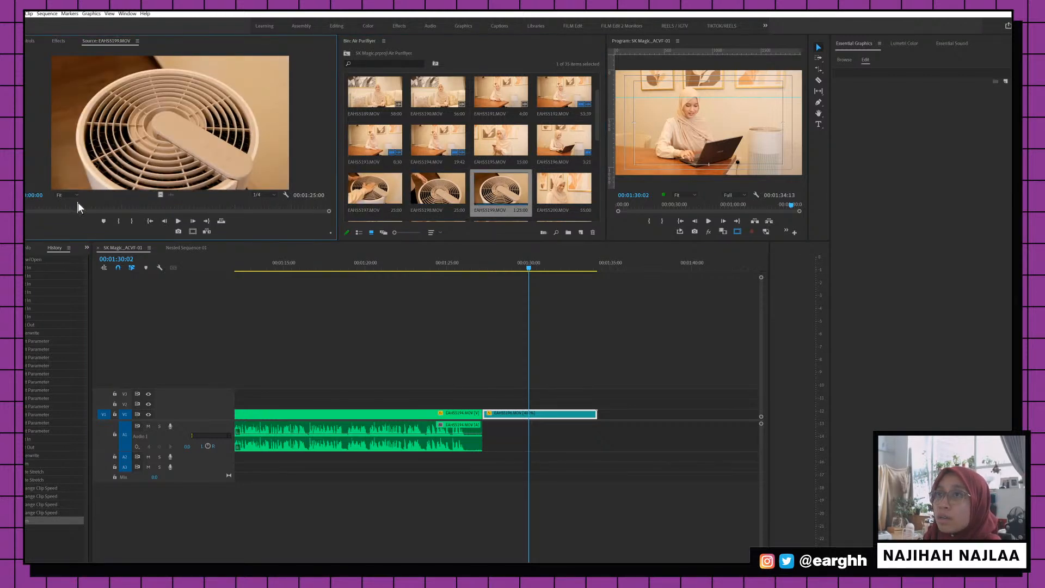
left_click_drag(77, 206, 604, 416)
key("i")
key("o")
scroll(579, 416, "down", 2)
Speed the EAHS5199 clip up to 400% and play it back
right_click(580, 415)
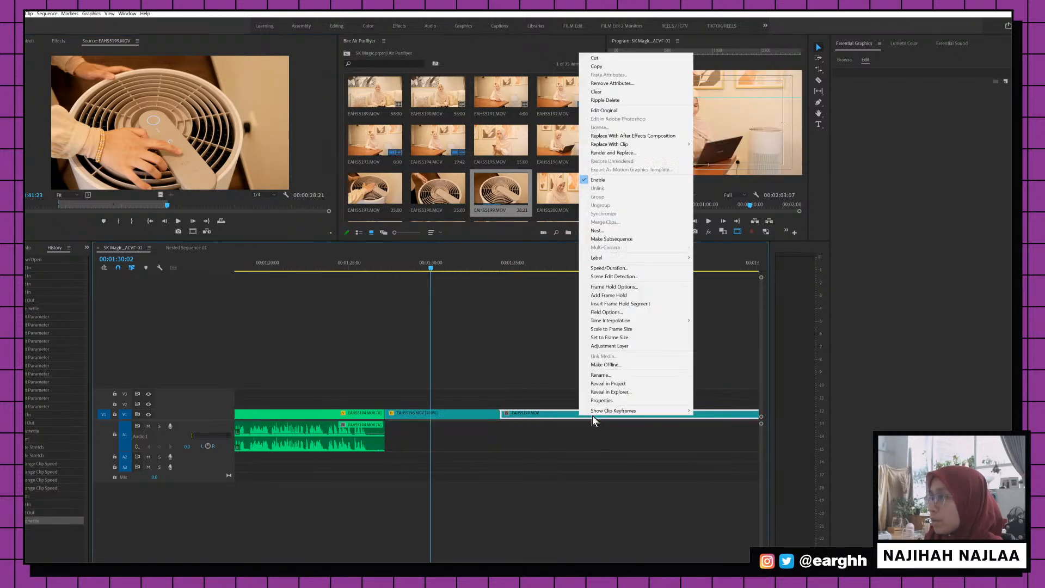
left_click(620, 267)
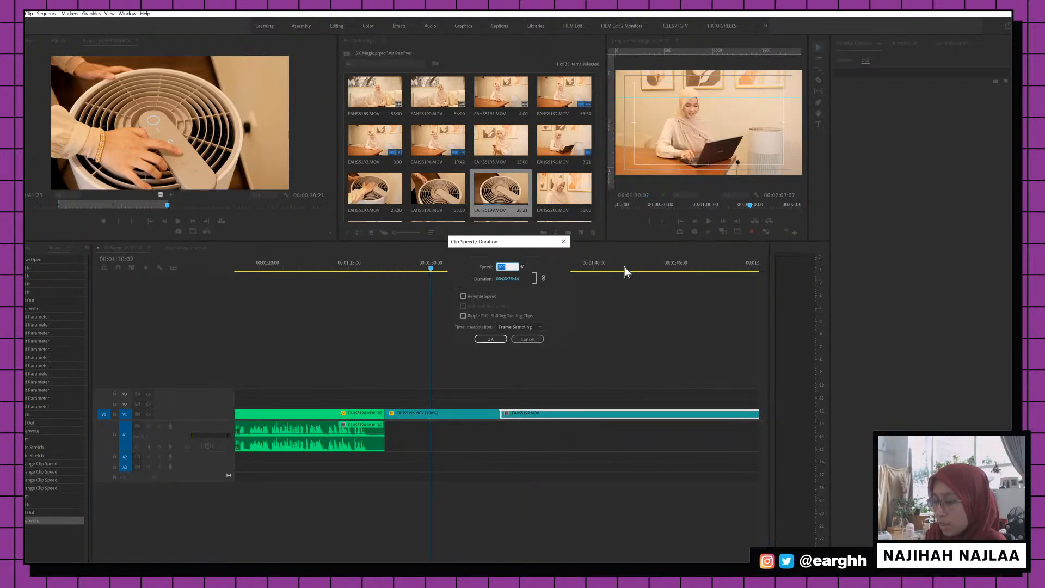
type("400")
key("Return")
left_click(501, 262)
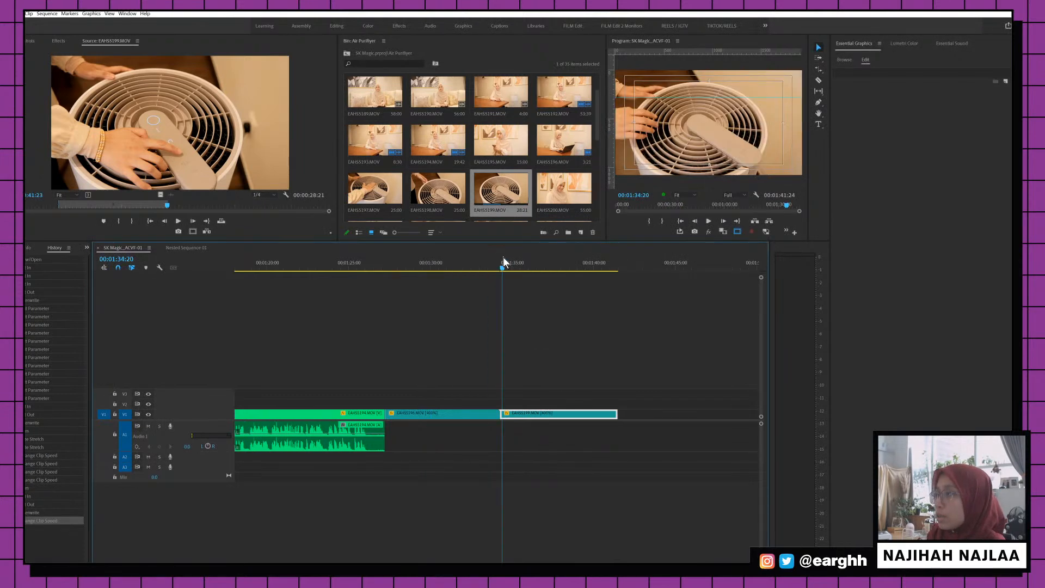
key("space")
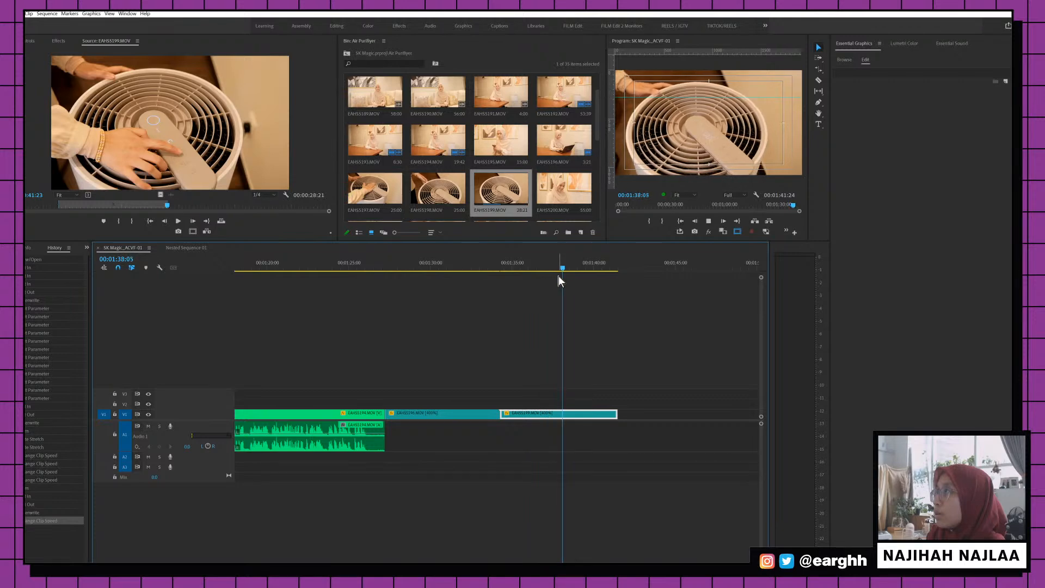
key("space")
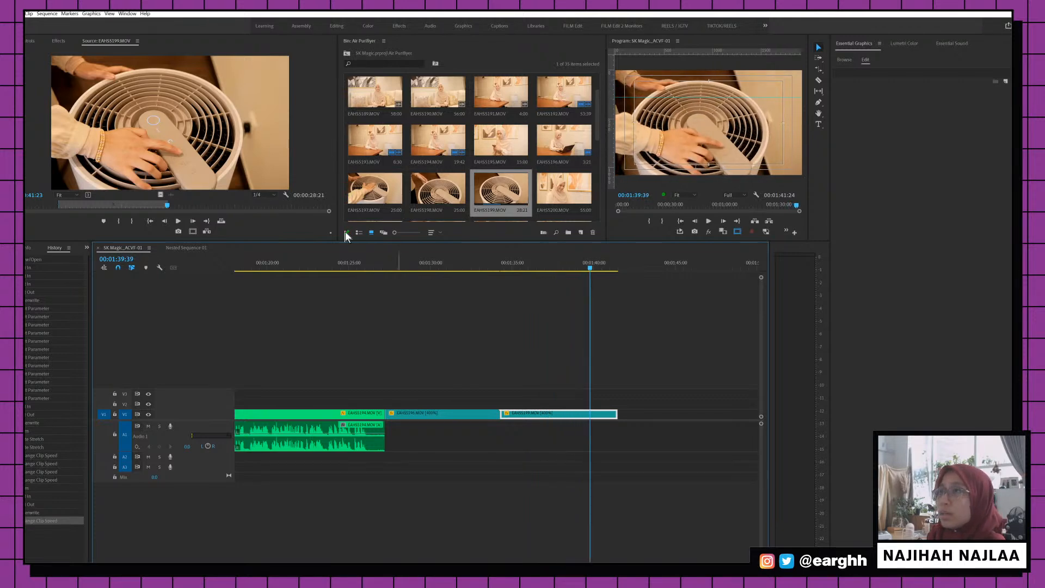
Mark an In/Out section of EAHS5200 ending near 00:22:16 and place it on V2
double_click(551, 196)
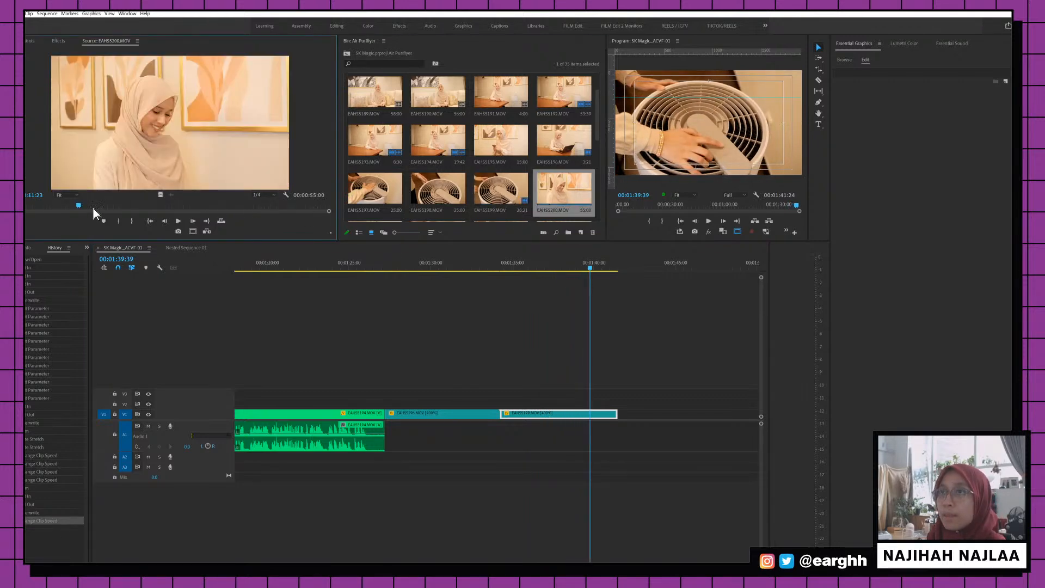
key("i")
key("space")
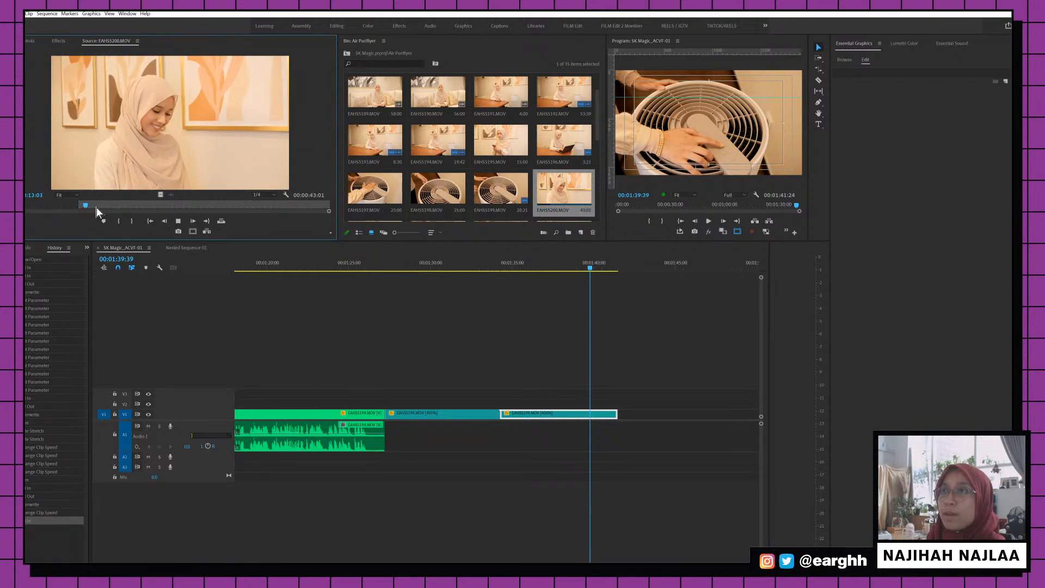
left_click_drag(100, 205, 556, 415)
key("o")
left_click(570, 399)
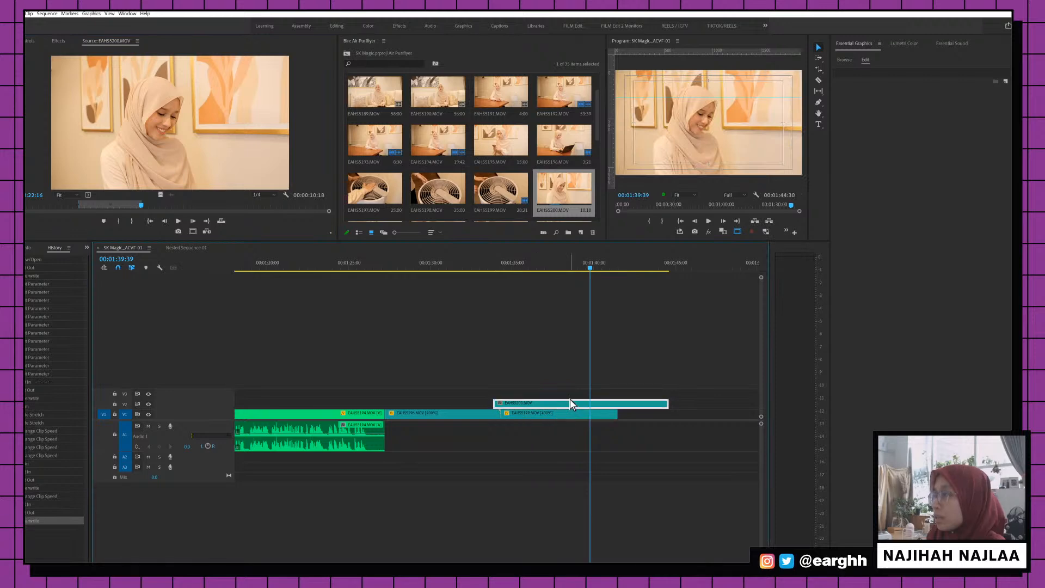
Set the V2 EAHS5200 clip to 400% speed, shortening it to 00:00:02:14
right_click(566, 401)
left_click(594, 250)
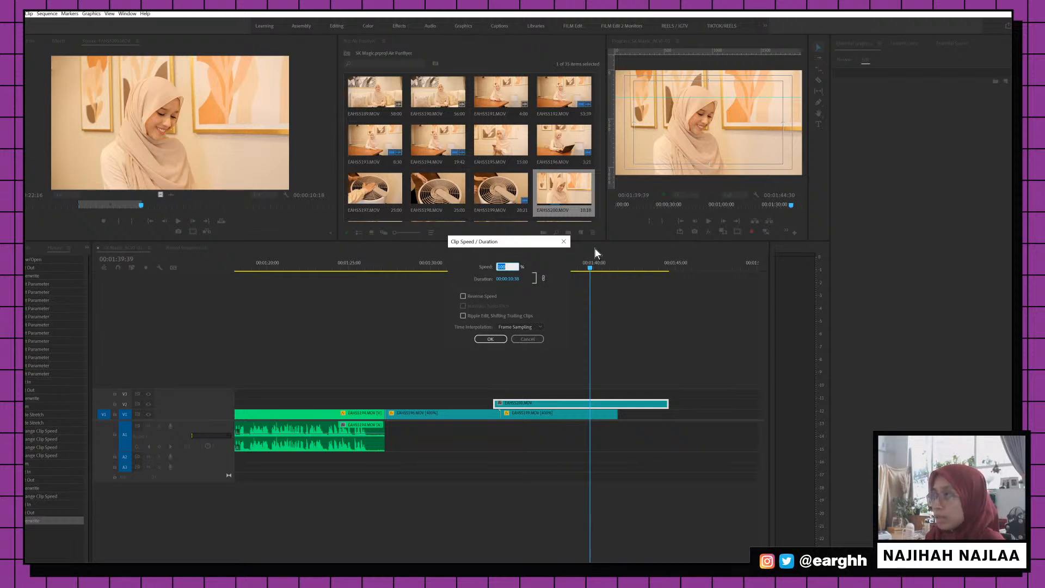
type("400")
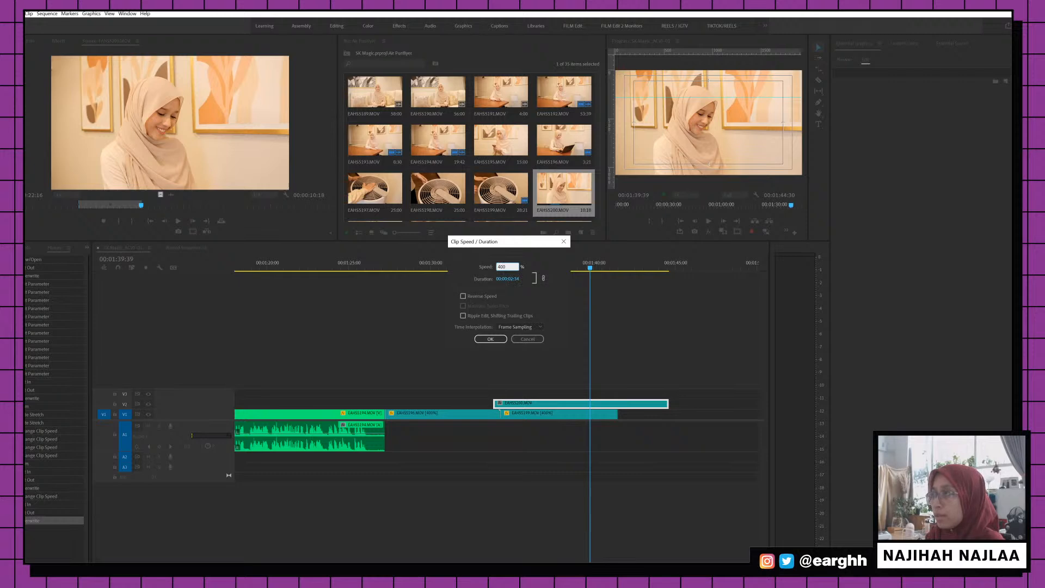
key("Return")
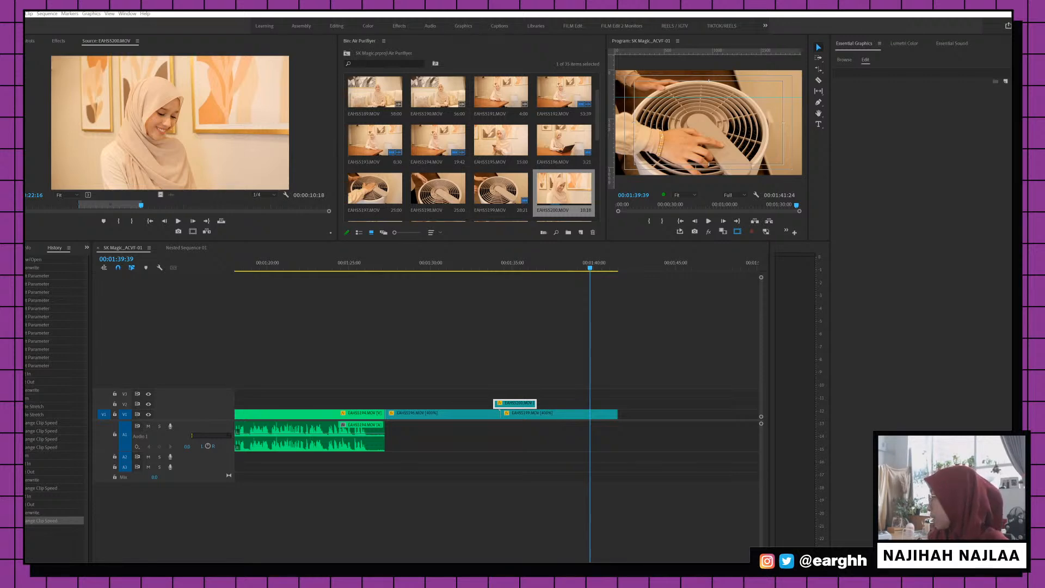
Save the project and play back the B-roll from about 1:31
left_click(550, 354)
left_click(514, 262)
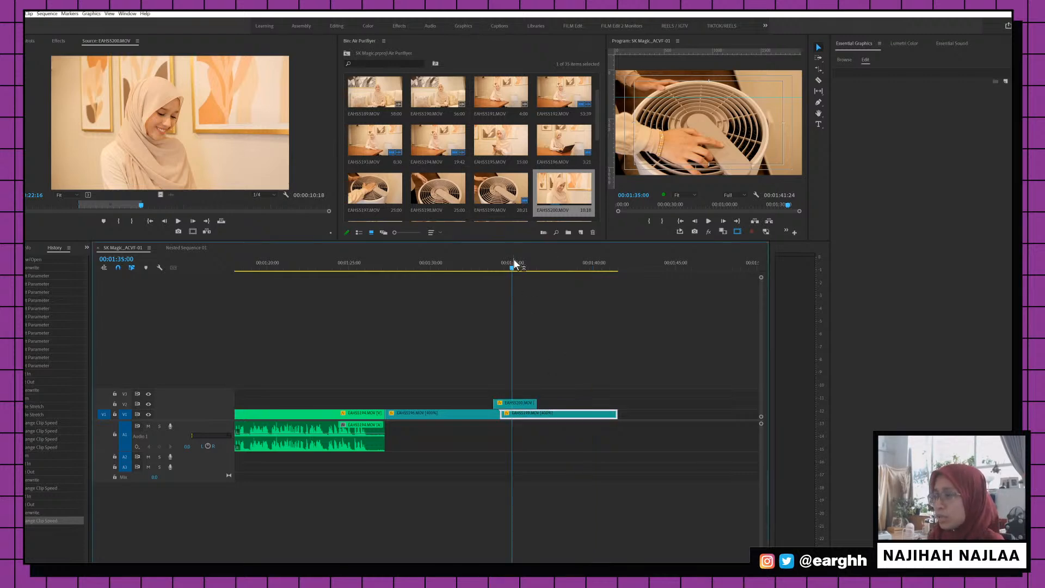
key("ctrl+s")
left_click(496, 262)
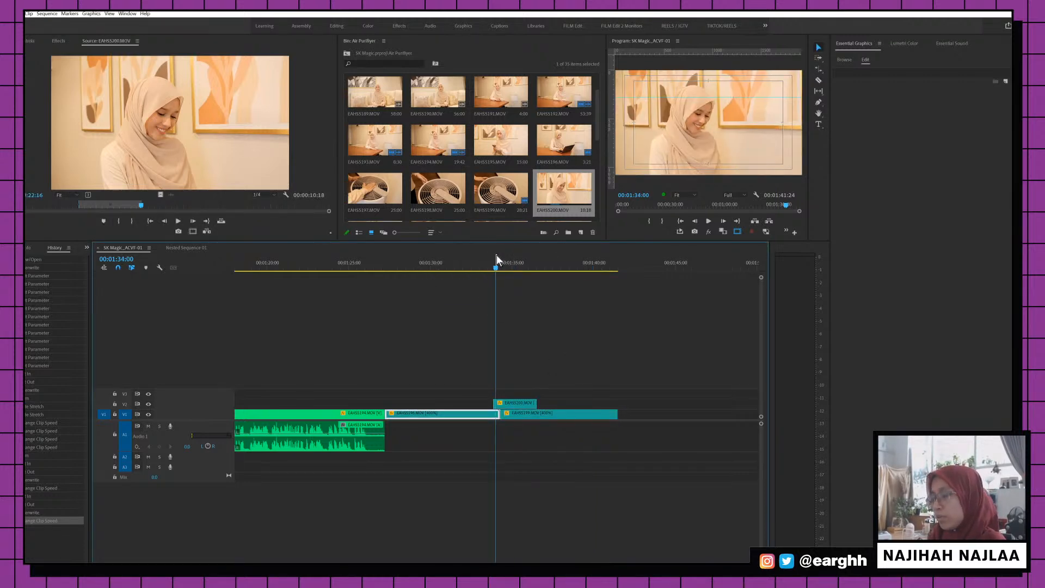
key("minus")
key("minus")
left_click(491, 263)
key("equal")
key("space")
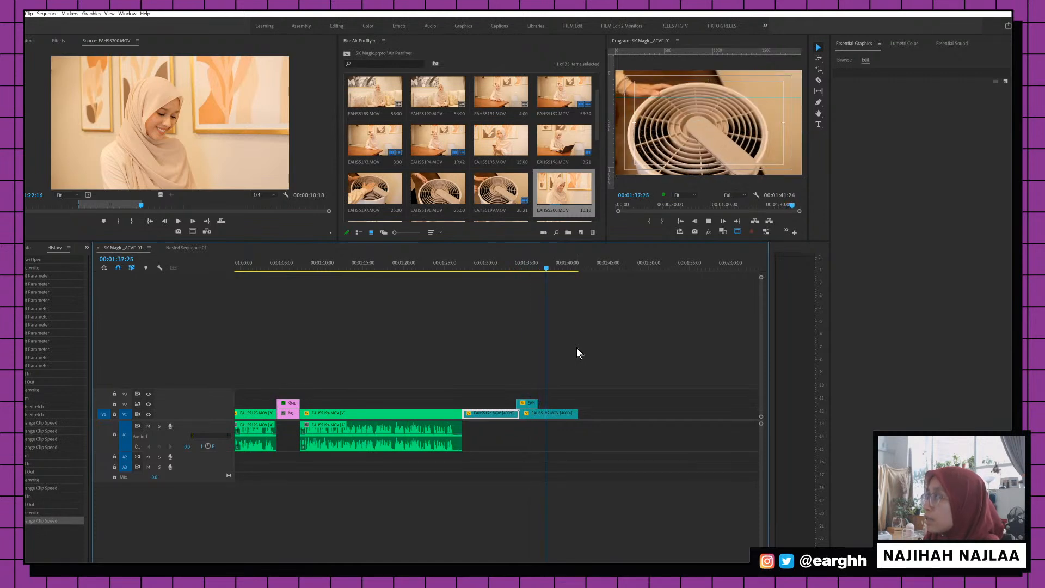
left_click(546, 262)
key("=")
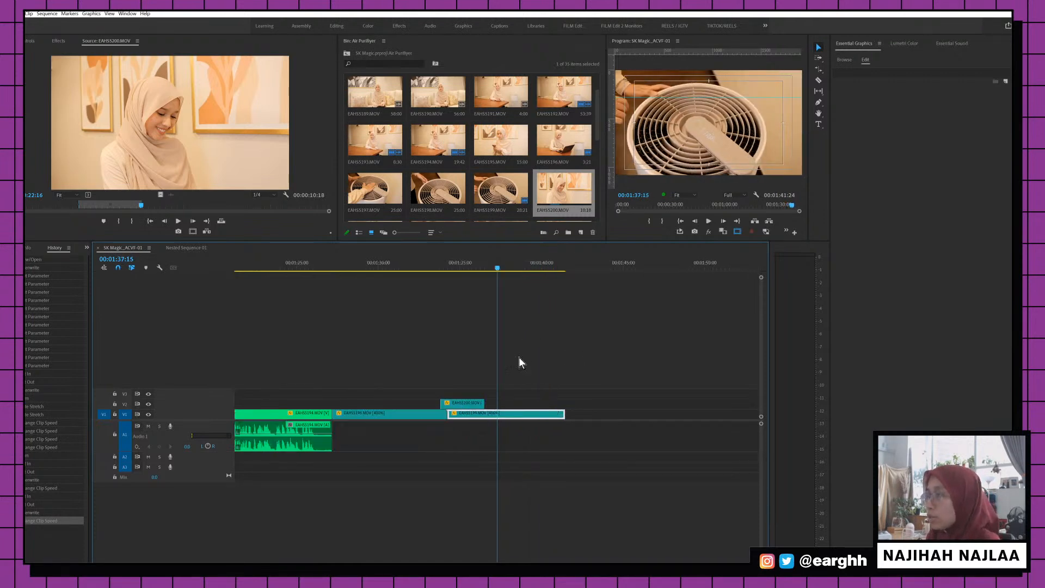
Shift EAHS5200 later on V2 and review from 1:35:20
left_click_drag(467, 405, 503, 405)
left_click(471, 262)
left_click(467, 262)
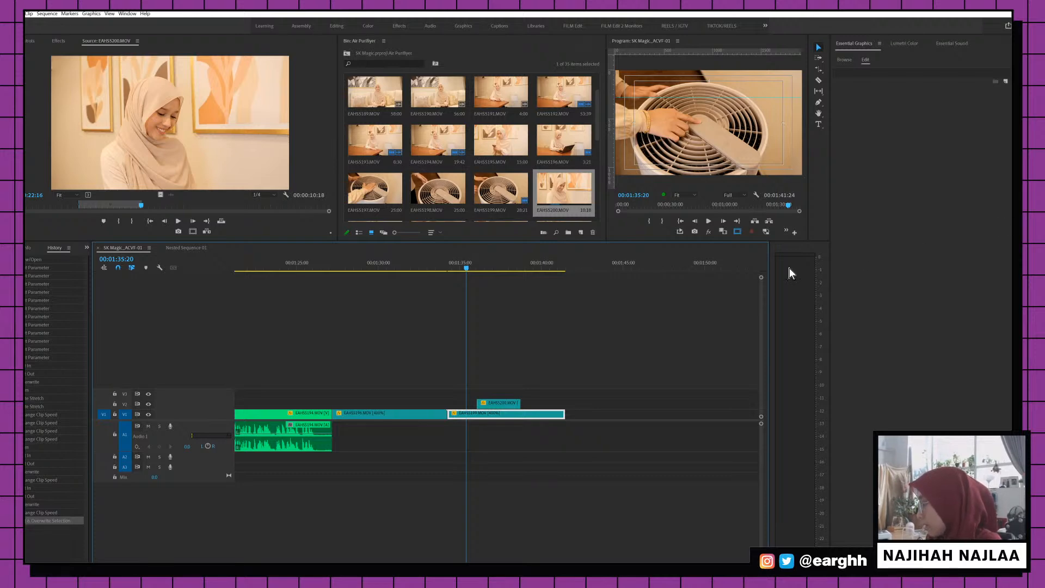
key("space")
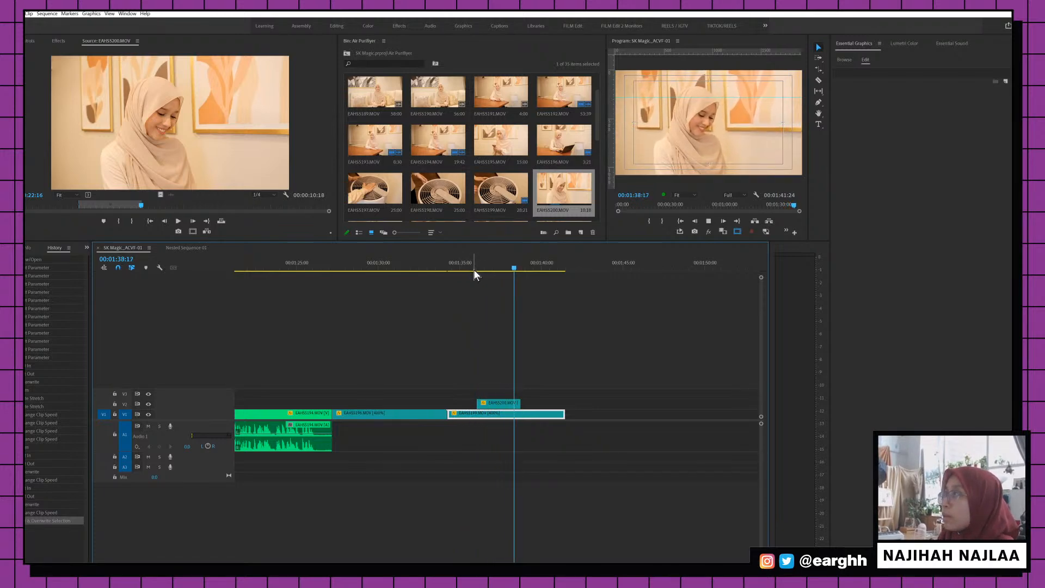
key("space")
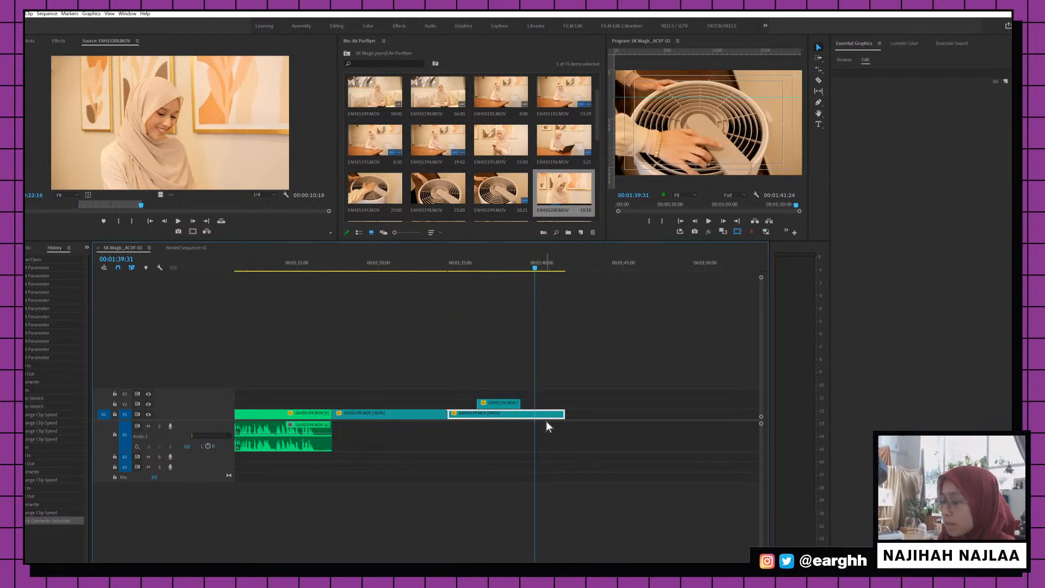
Split EAHS5199 with the Razor tool and trim its second part shorter
key("c")
left_click(504, 413)
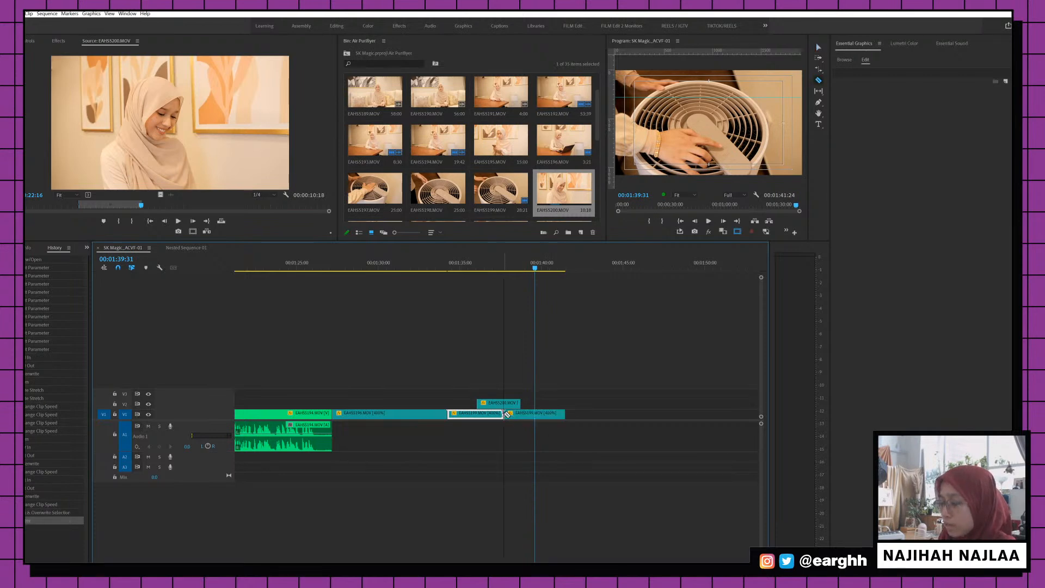
left_click_drag(506, 413, 519, 413)
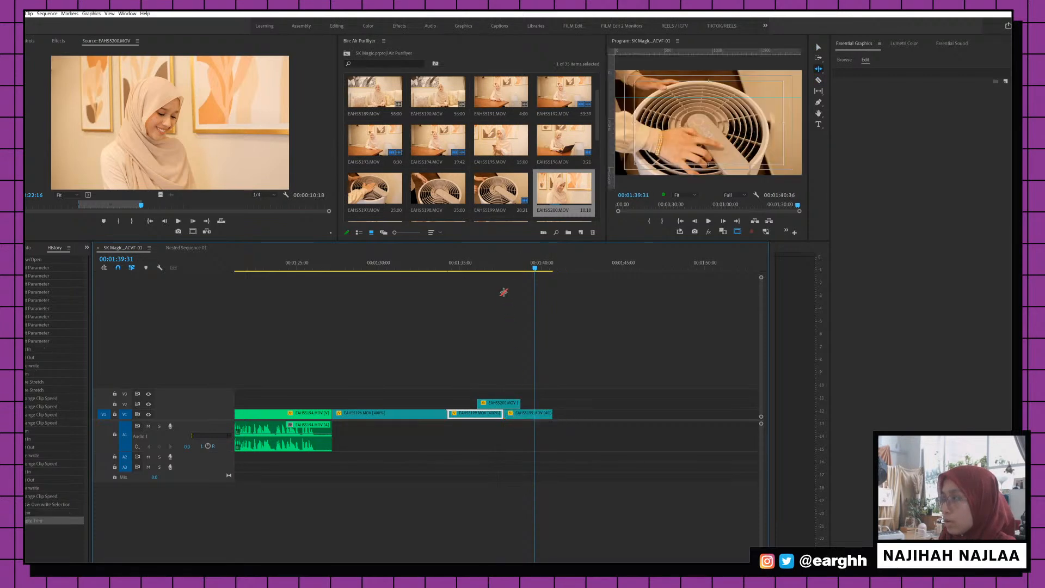
left_click(508, 265)
key("space")
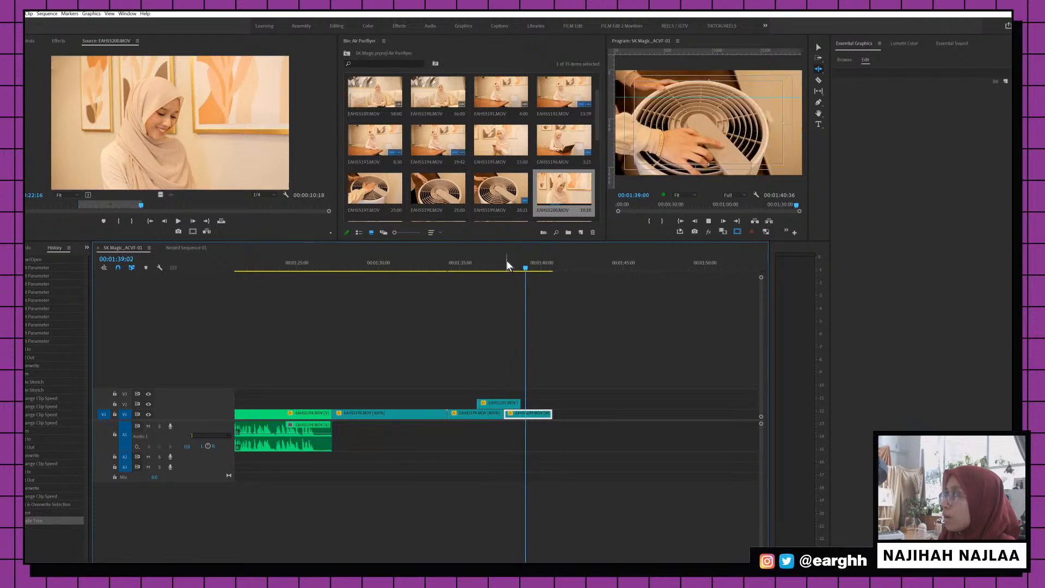
key("space")
Lengthen the end of the last EAHS5199 clip and review from 1:32:42
key("v")
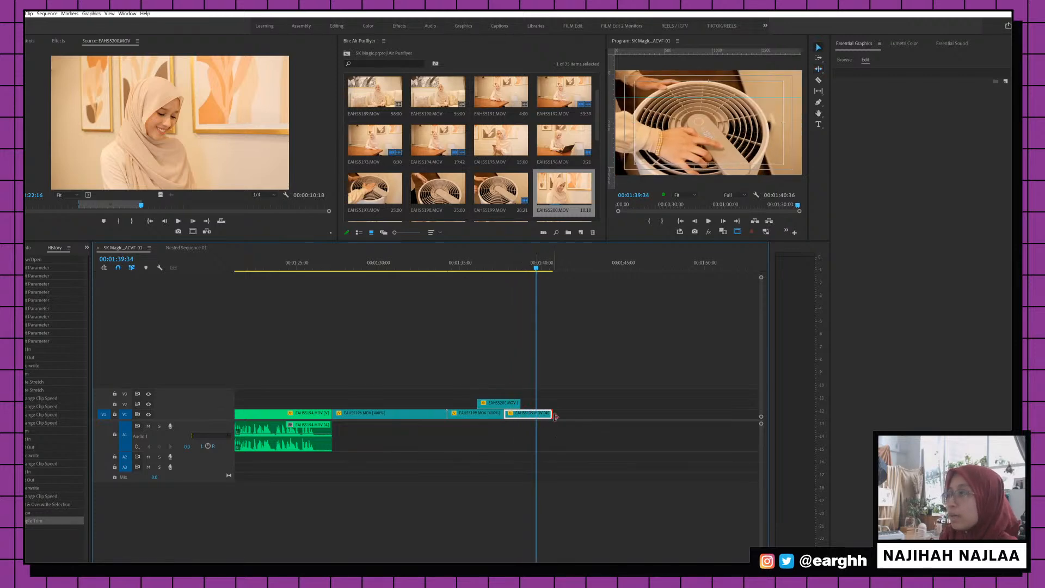
left_click_drag(555, 416, 561, 416)
left_click(423, 263)
key("space")
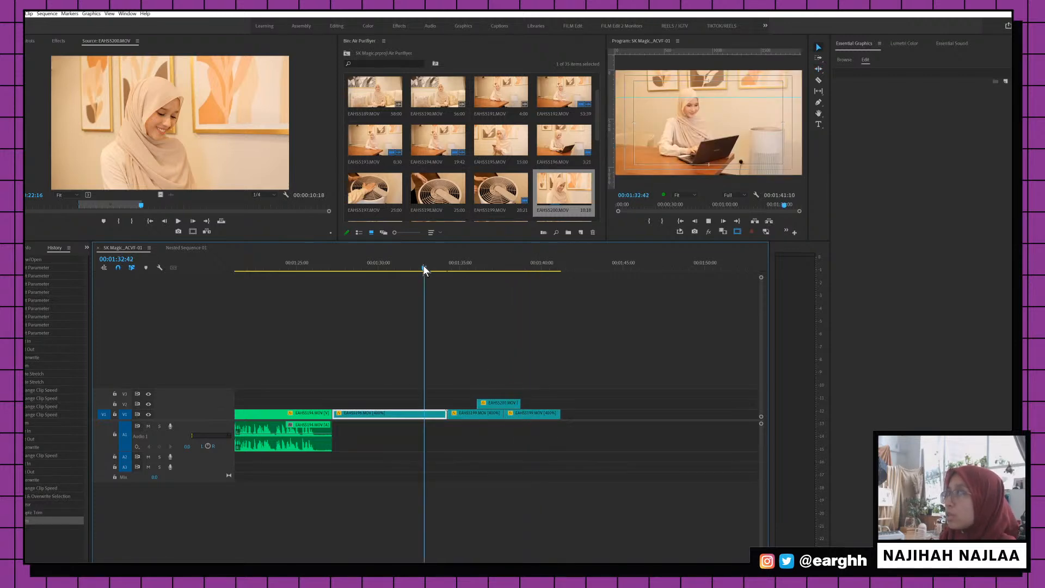
key("space")
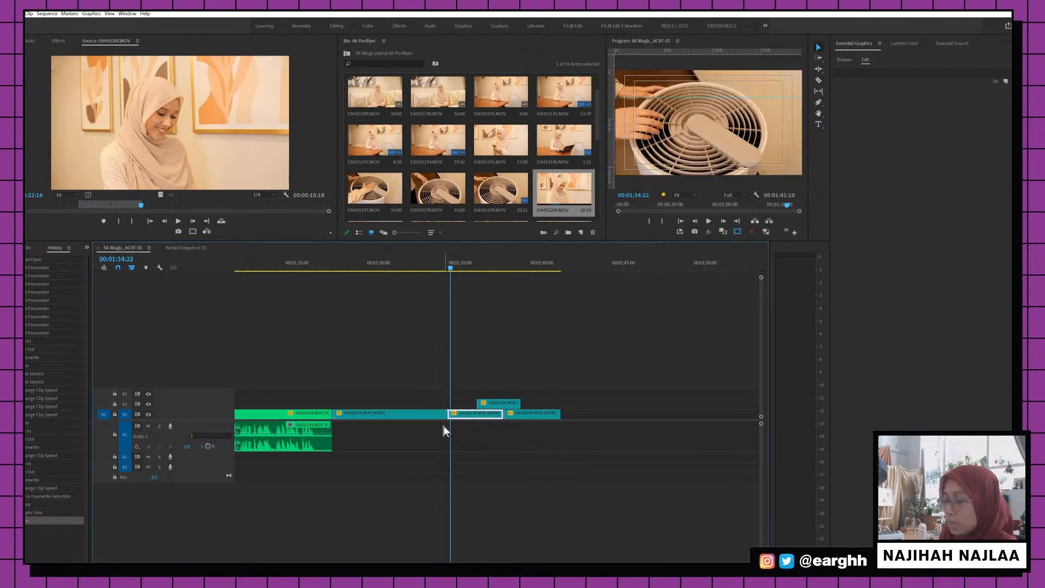
Ripple-trim EAHS5196 shorter twice, closing the gap, and review the B-roll
key("b")
left_click_drag(447, 413, 411, 405)
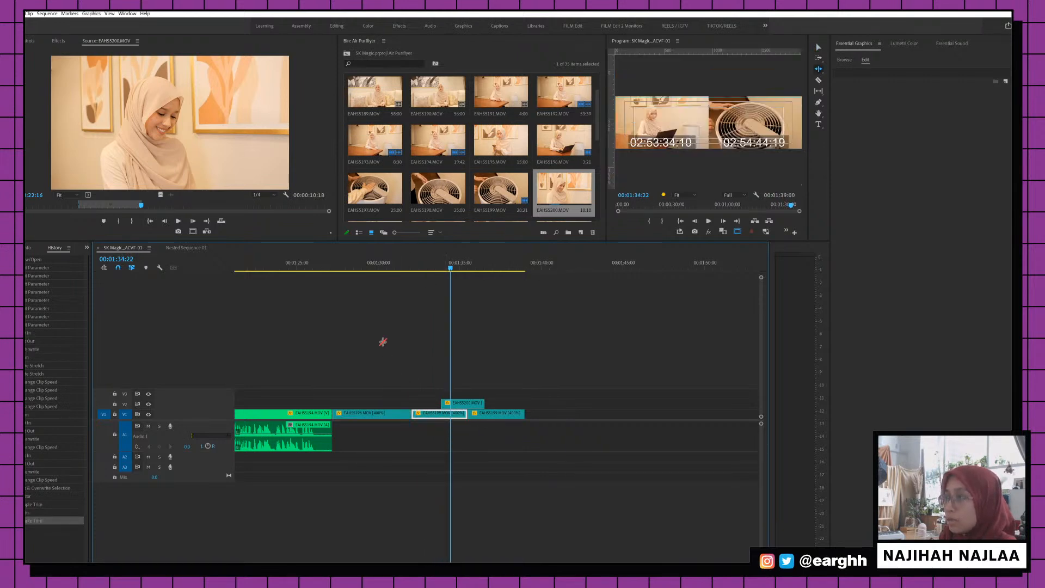
left_click(386, 267)
key("space")
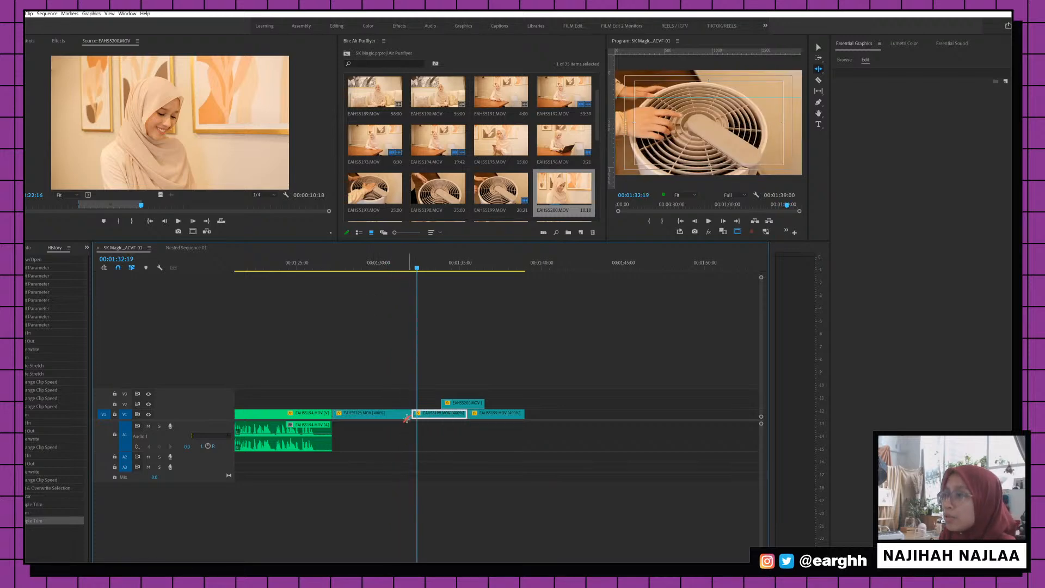
left_click_drag(406, 416, 381, 414)
left_click(345, 265)
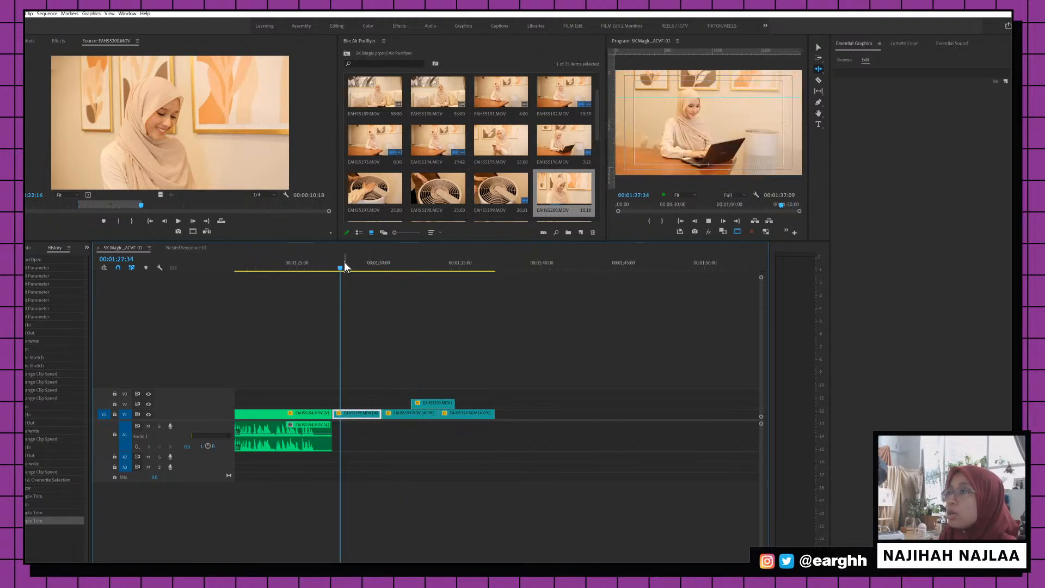
key("space")
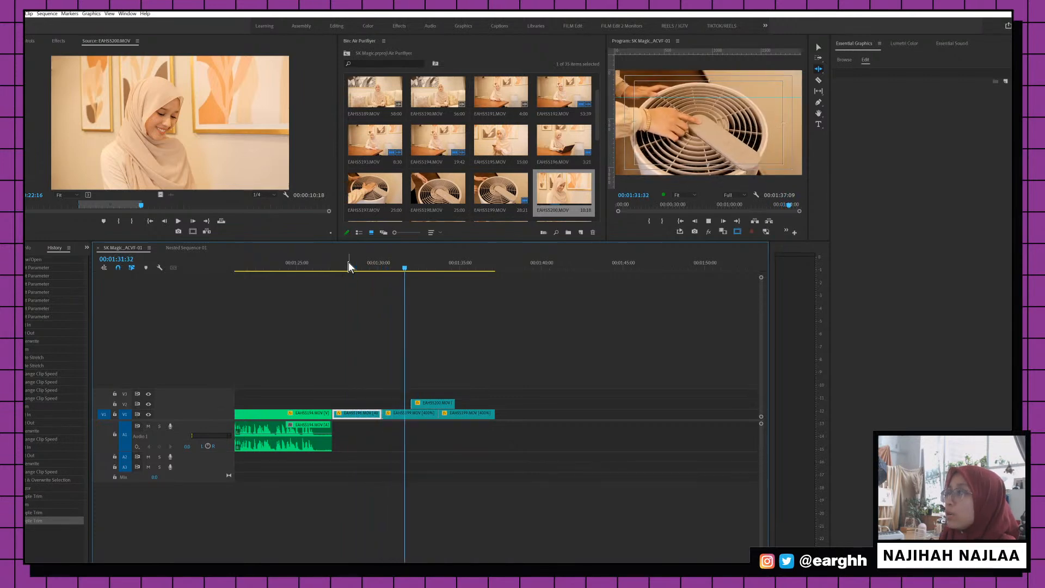
key("space")
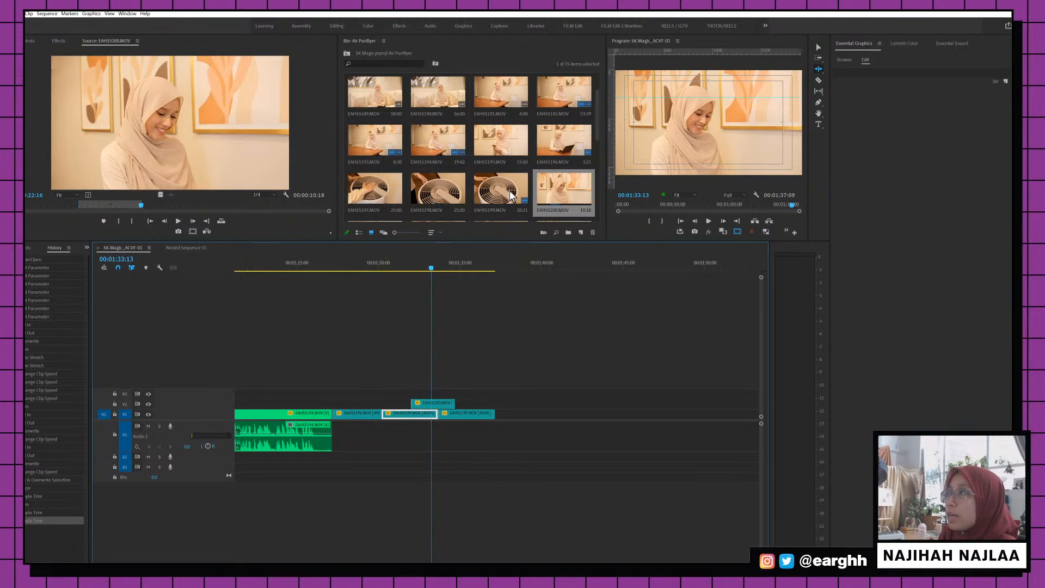
scroll(495, 196, "down", 1)
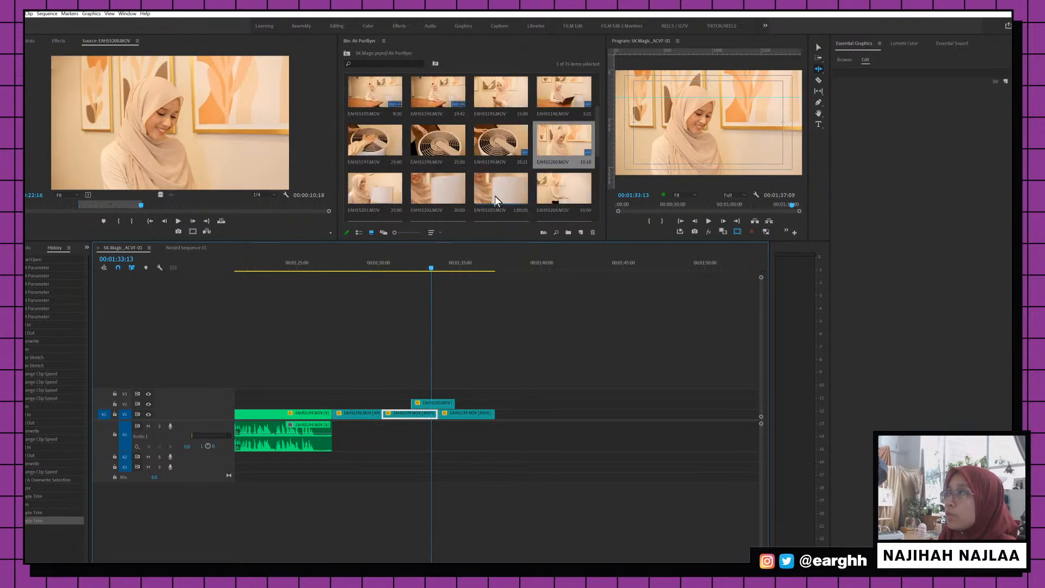
Add EAHS5204 from 00:09:01 to 00:21:03 after the existing clips
double_click(551, 191)
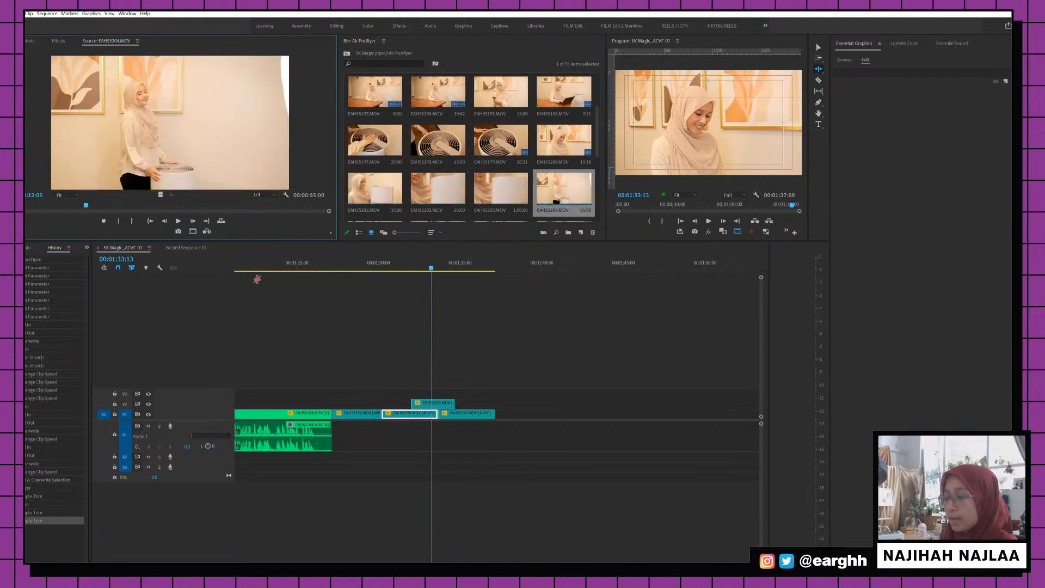
left_click(62, 207)
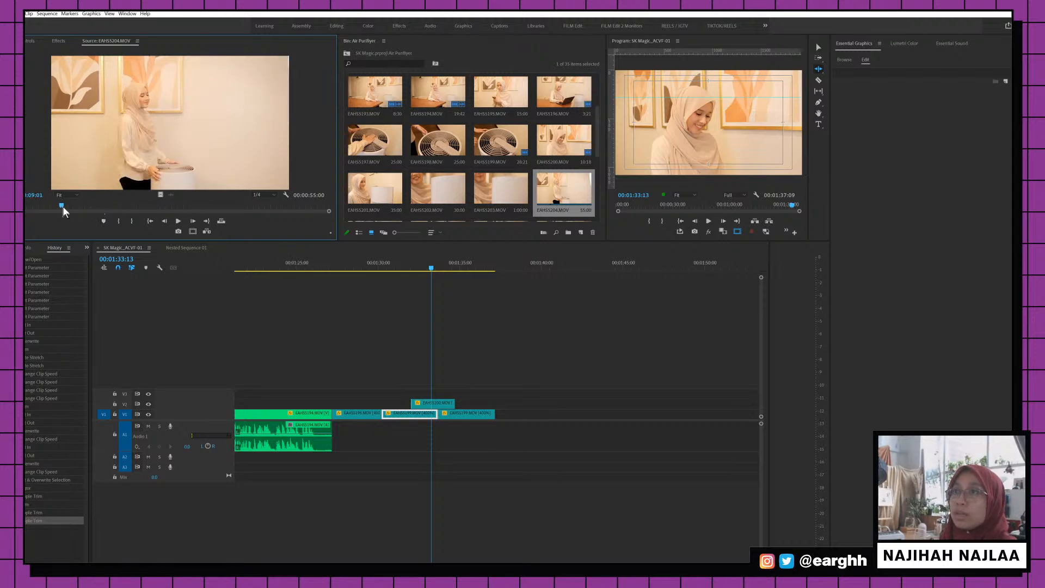
key("i")
left_click_drag(63, 207, 134, 210)
key("o")
left_click_drag(170, 122, 496, 422)
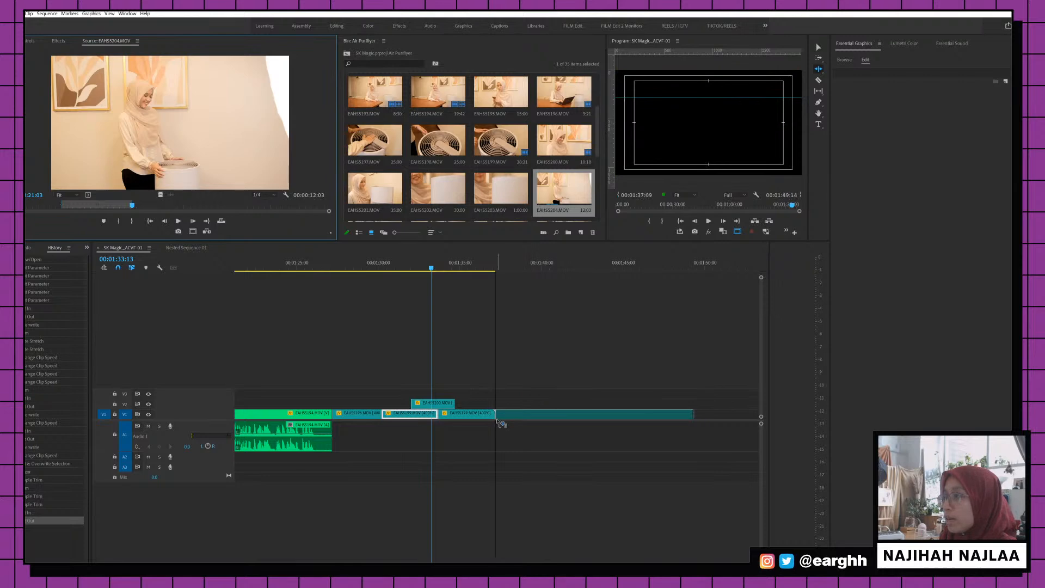
Speed EAHS5204 up to 400% and enlarge it to 117% scale
right_click(557, 419)
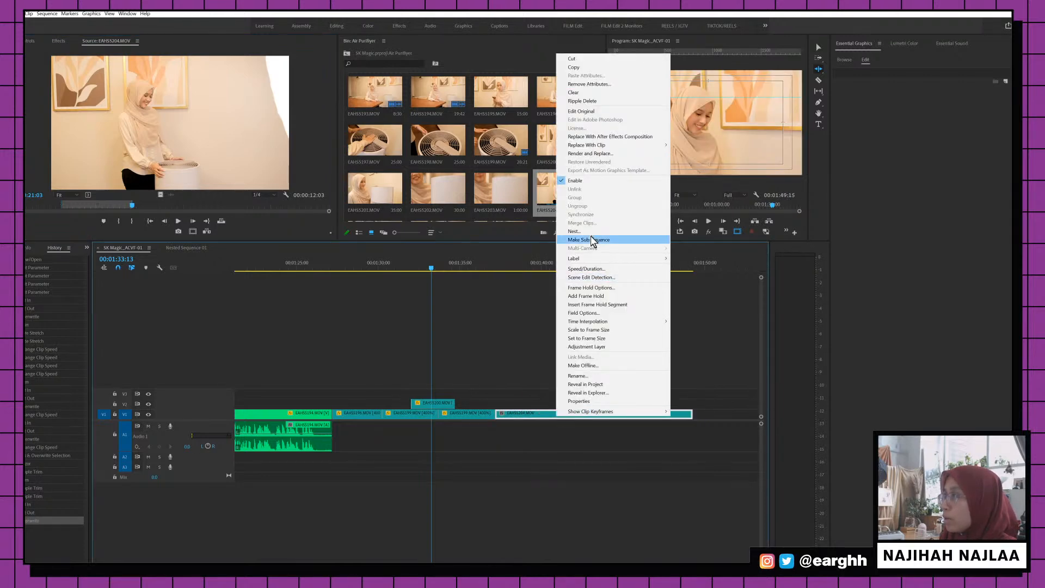
left_click(588, 269)
type("400")
key("Return")
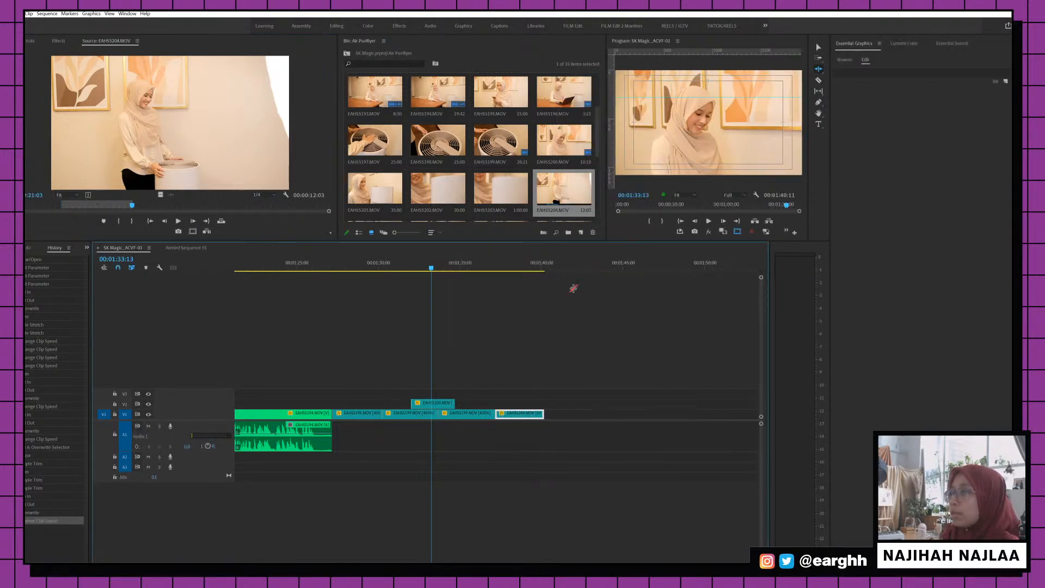
left_click(516, 266)
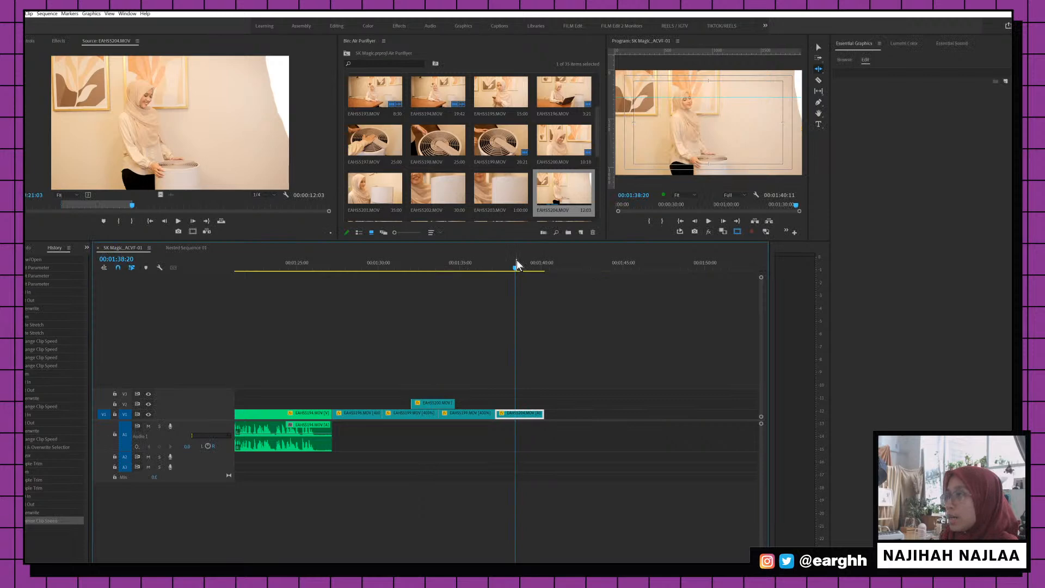
left_click(28, 40)
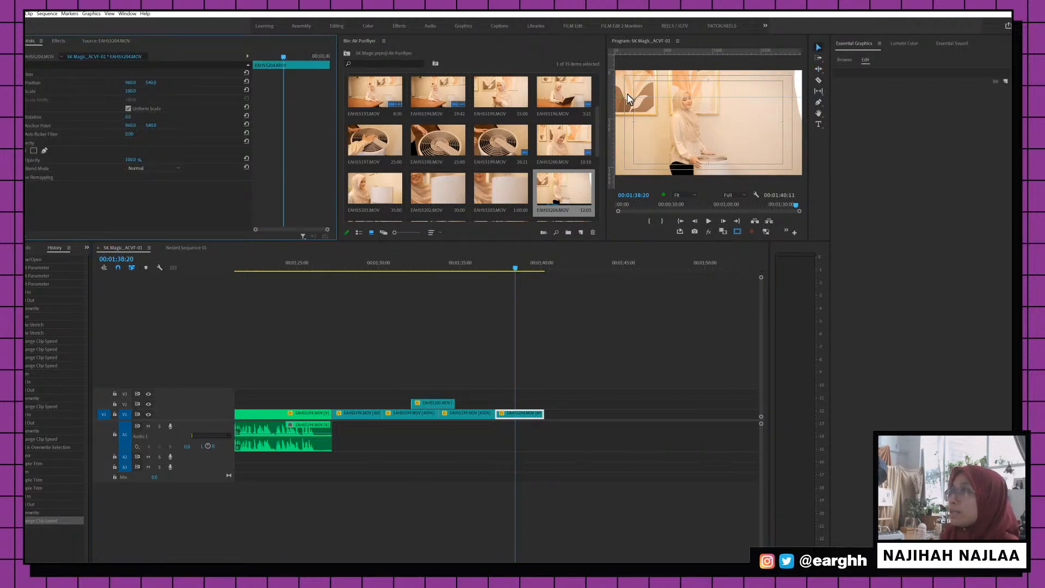
left_click_drag(130, 91, 139, 91)
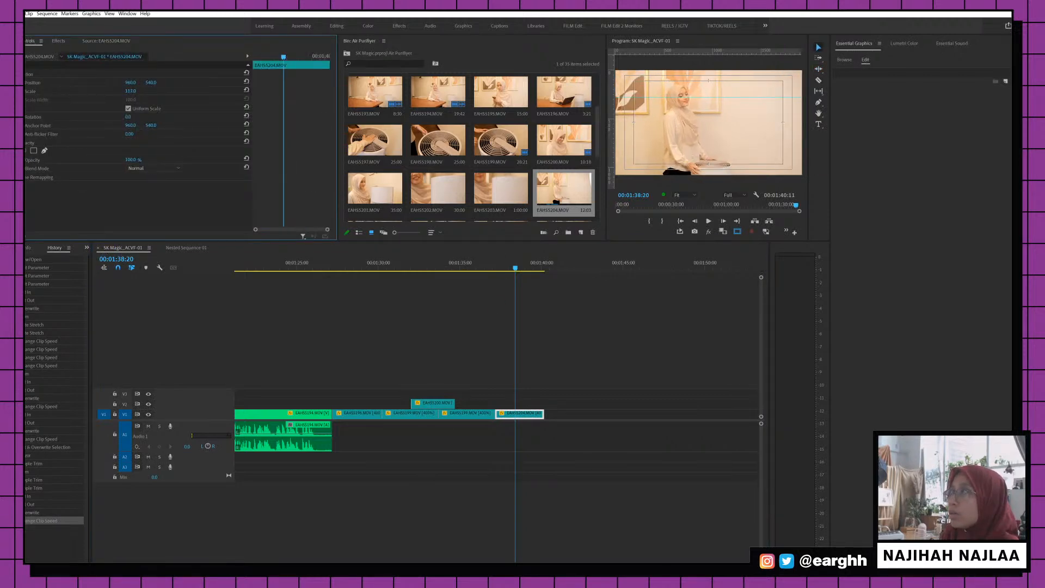
Play through the EAHS5199 and EAHS5204 B-roll to the end of the sequence
left_click(494, 266)
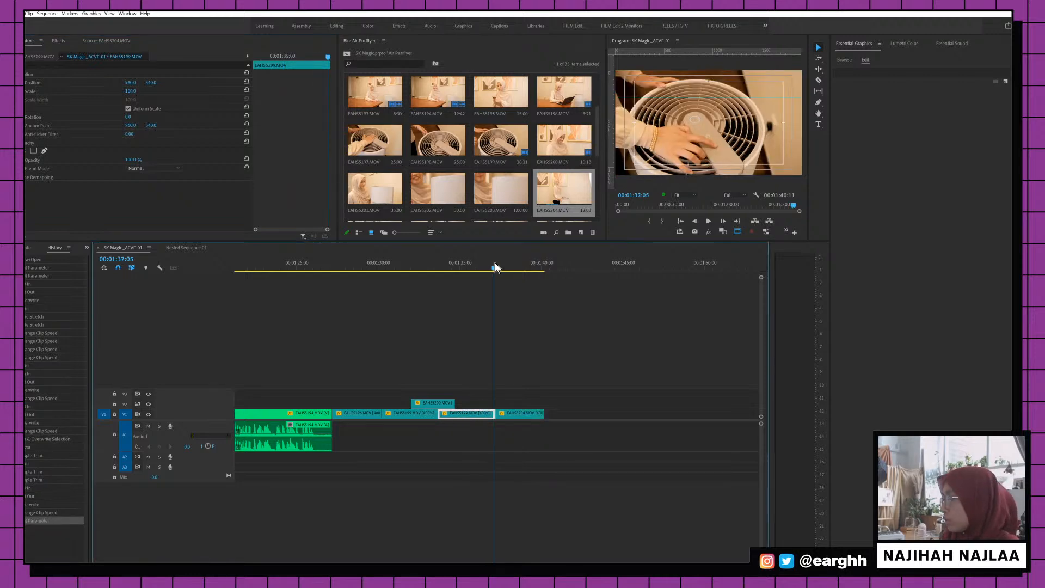
mouse_move(494, 266)
left_mouse_down()
mouse_move(507, 270)
mouse_move(487, 266)
left_mouse_up()
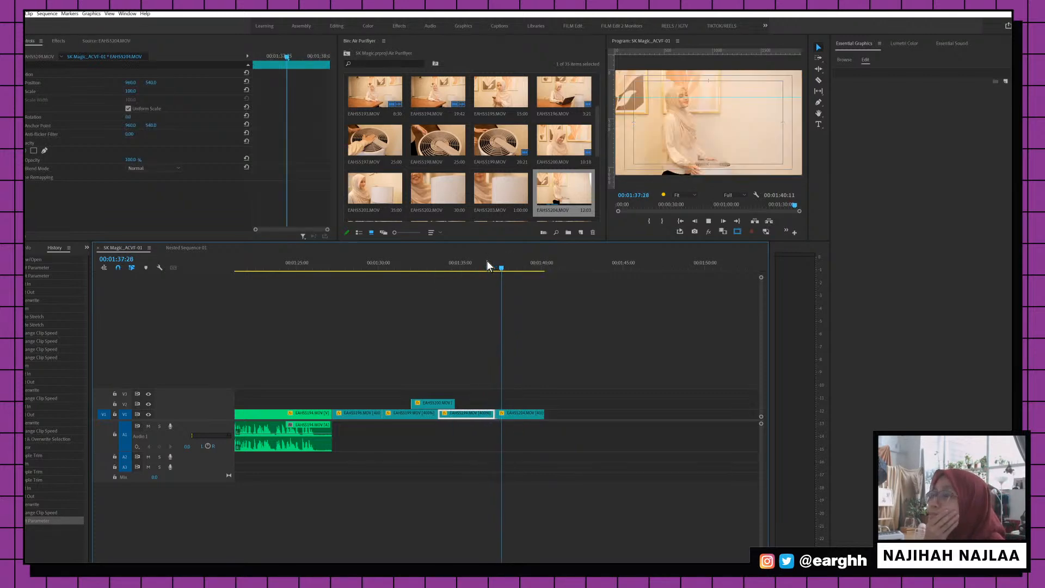
key("space")
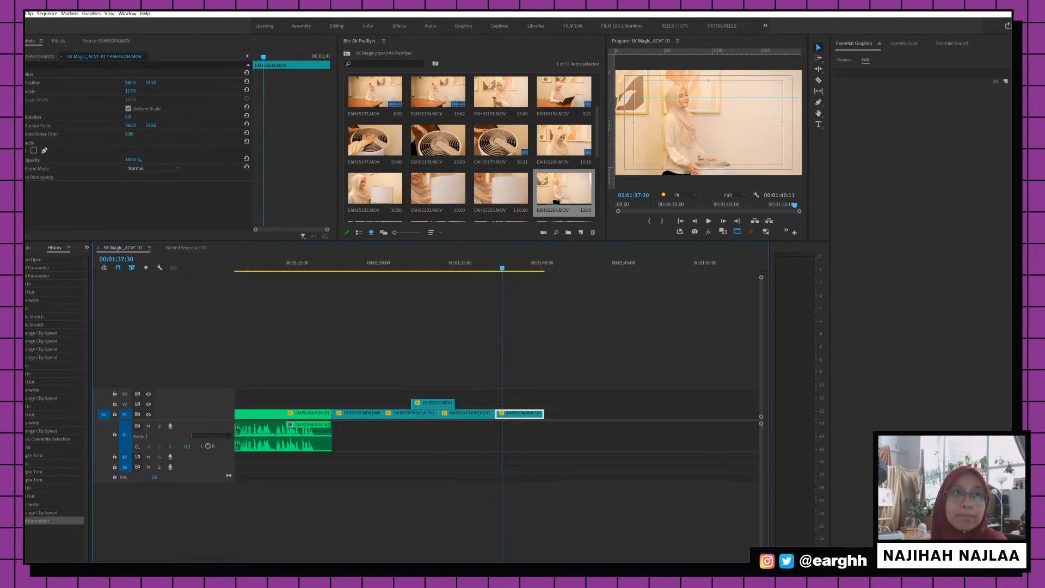
left_click(496, 266)
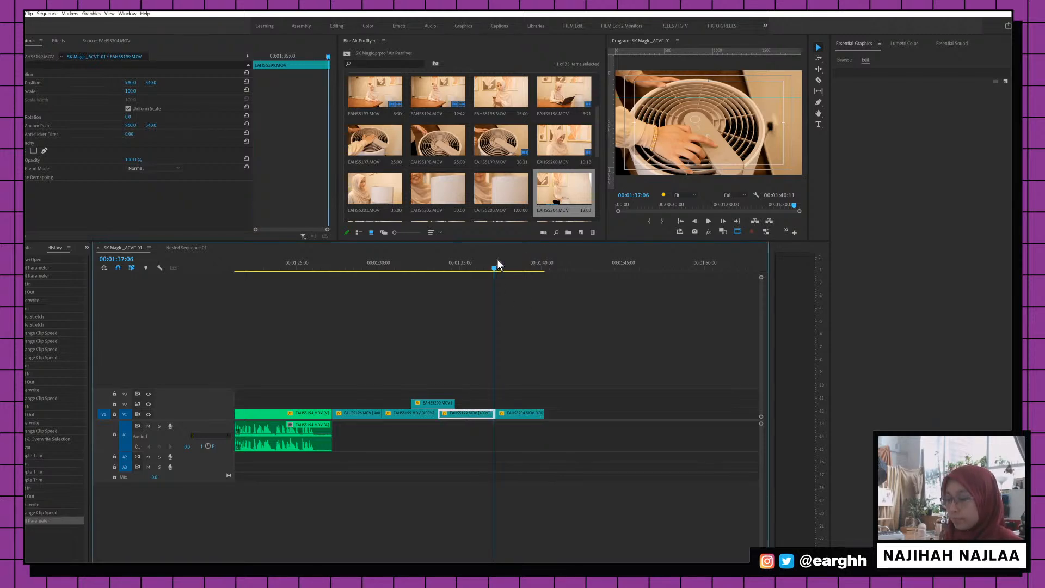
left_click(476, 266)
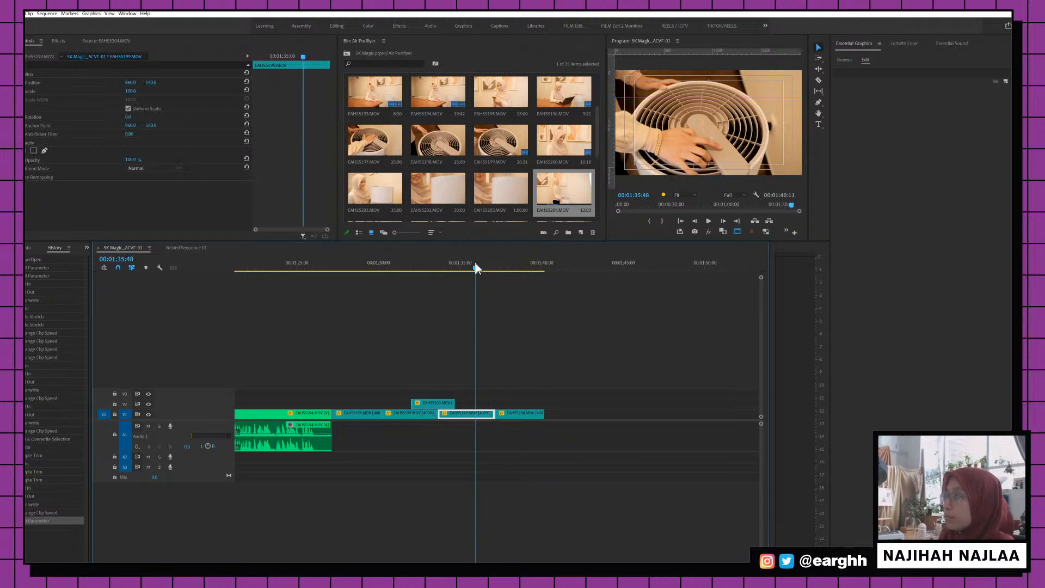
key("space")
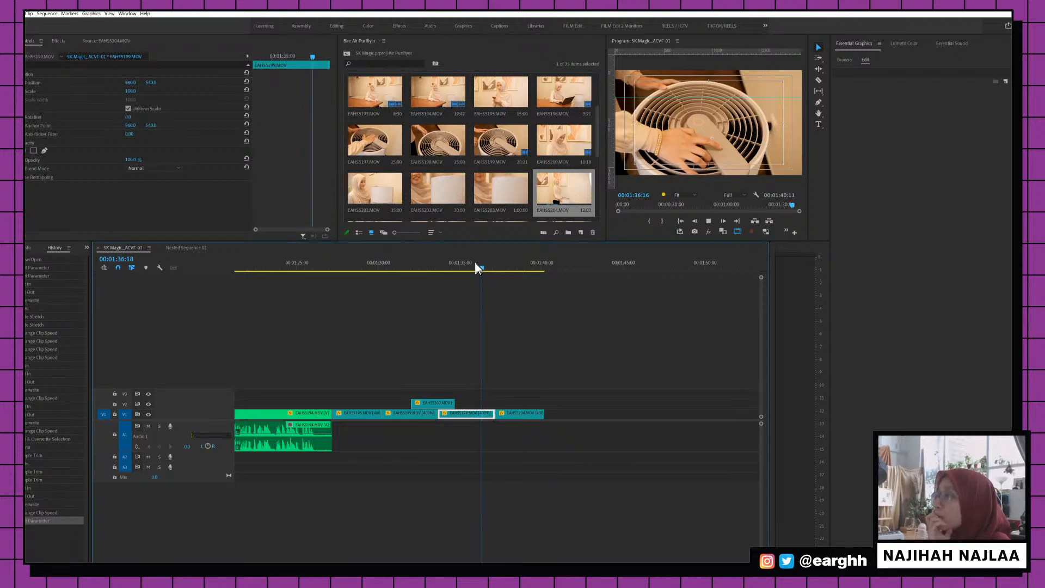
left_click(524, 267)
left_click(513, 260)
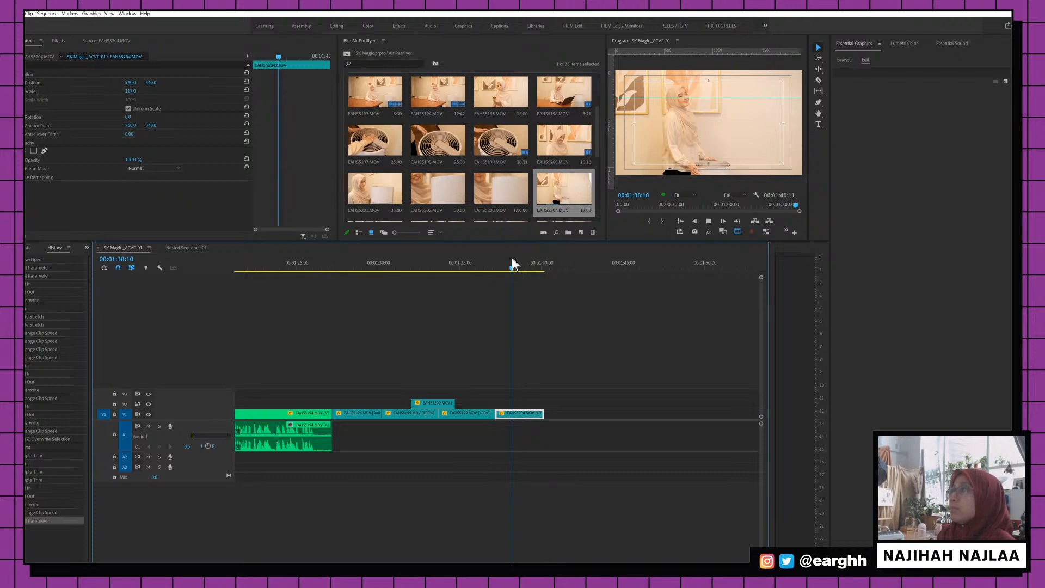
key("space")
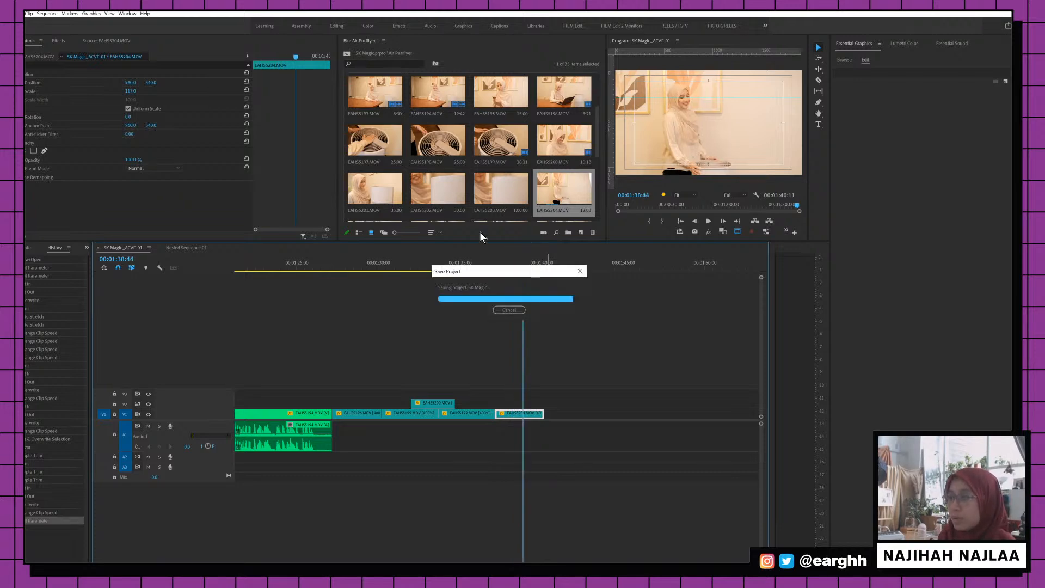
Mark a section of EAHS5203.MOV from the smiling shot and place it after the last V1 clip
scroll(490, 174, "down", 2)
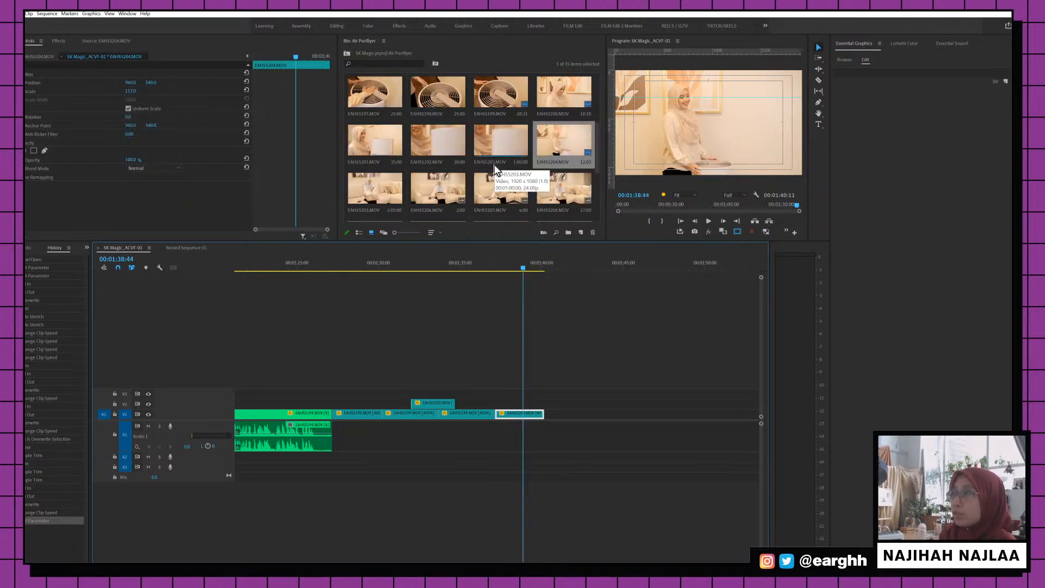
left_click(491, 145)
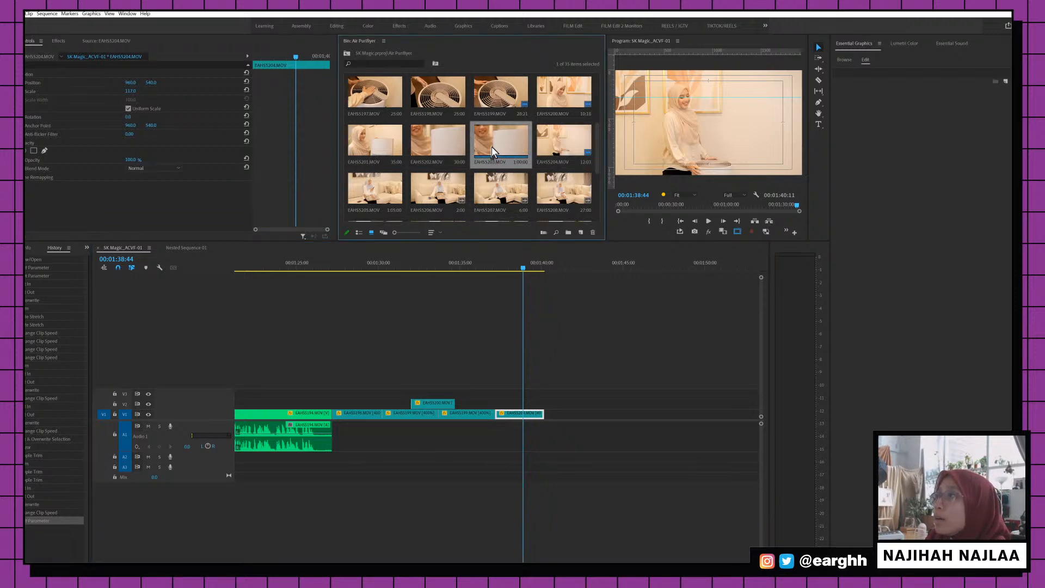
double_click(493, 143)
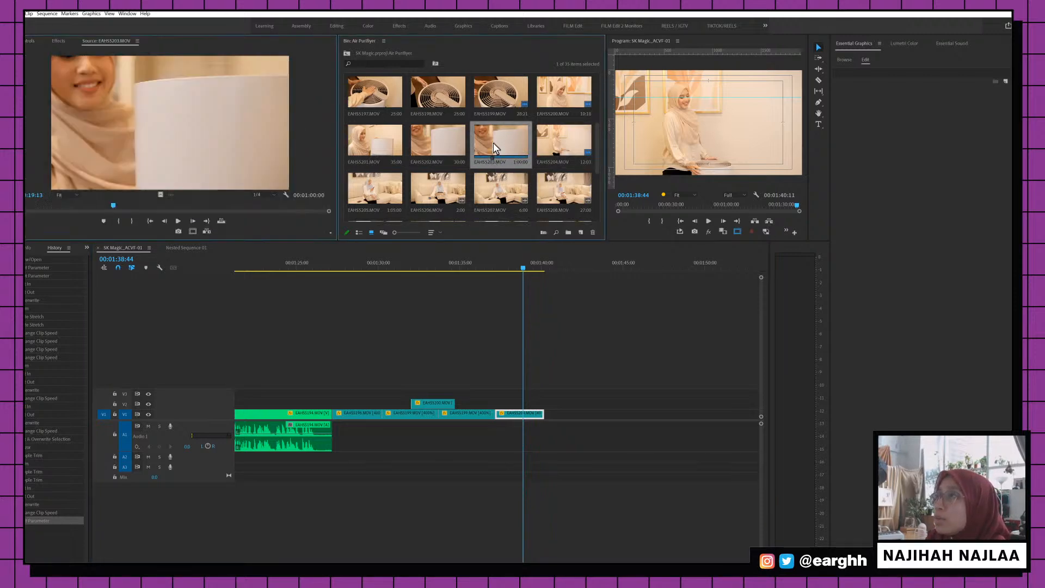
left_click(146, 206)
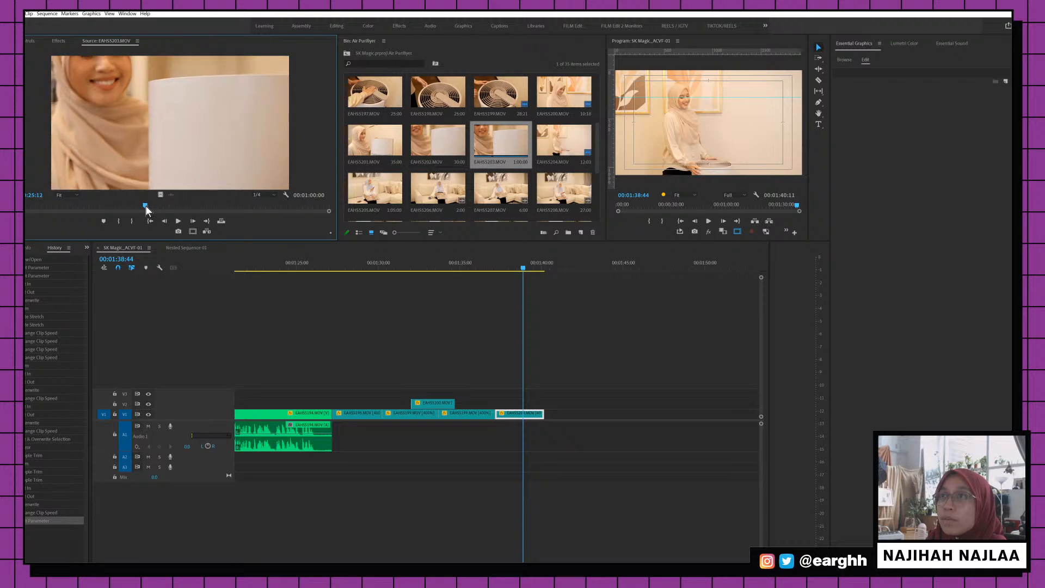
key("i")
key("space")
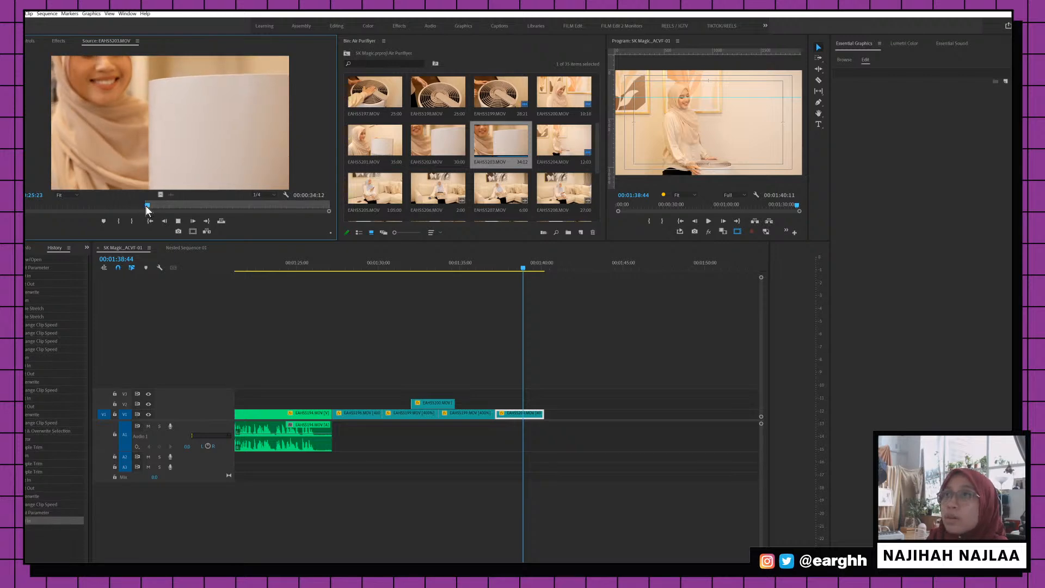
left_click(175, 205)
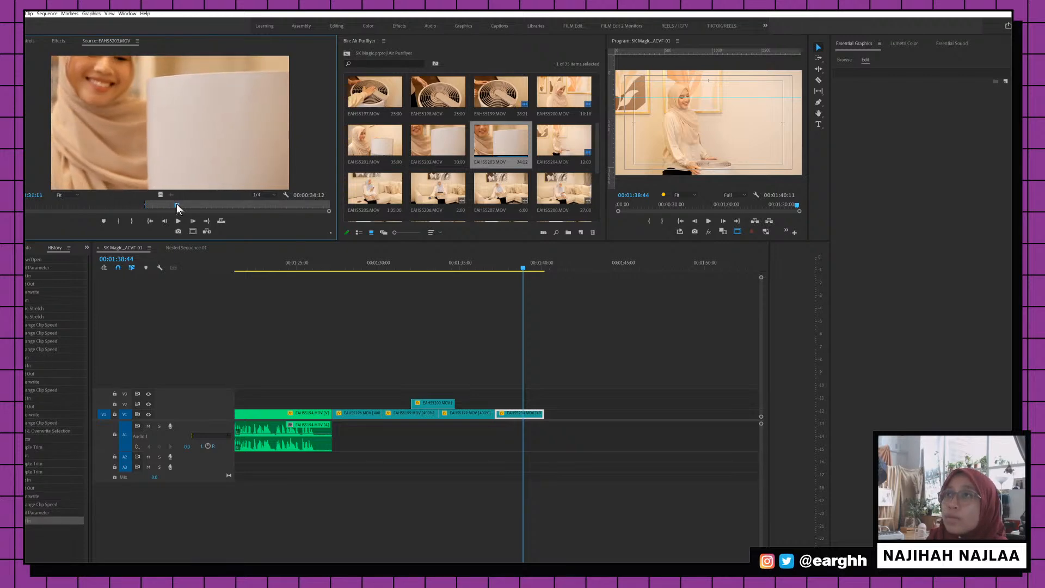
left_click(178, 206)
key("o")
left_click_drag(160, 194, 557, 414)
Set the new EAHS5203 clip to 400% speed and zoom in to check it
left_click(583, 265)
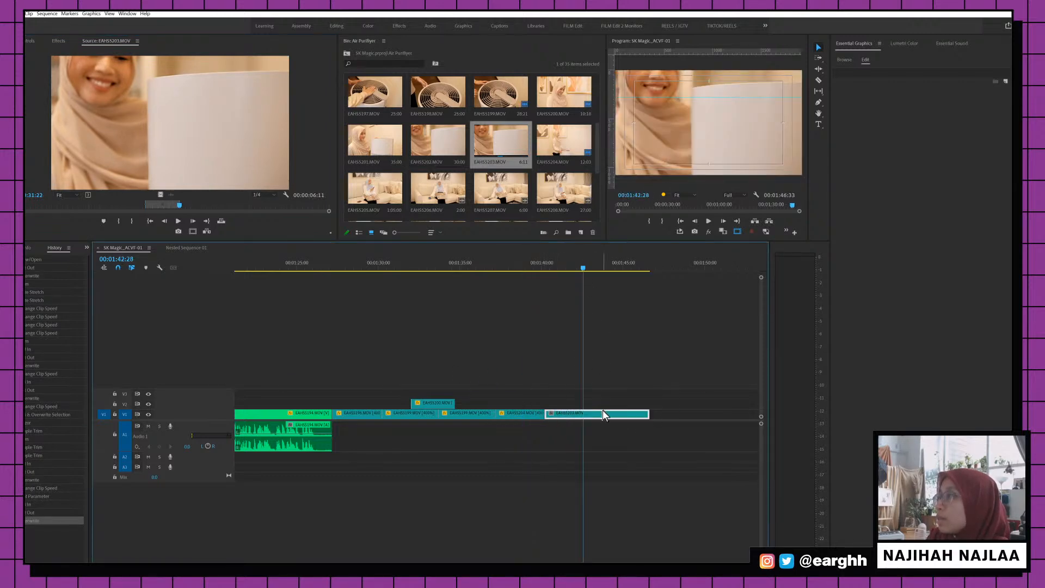
right_click(603, 411)
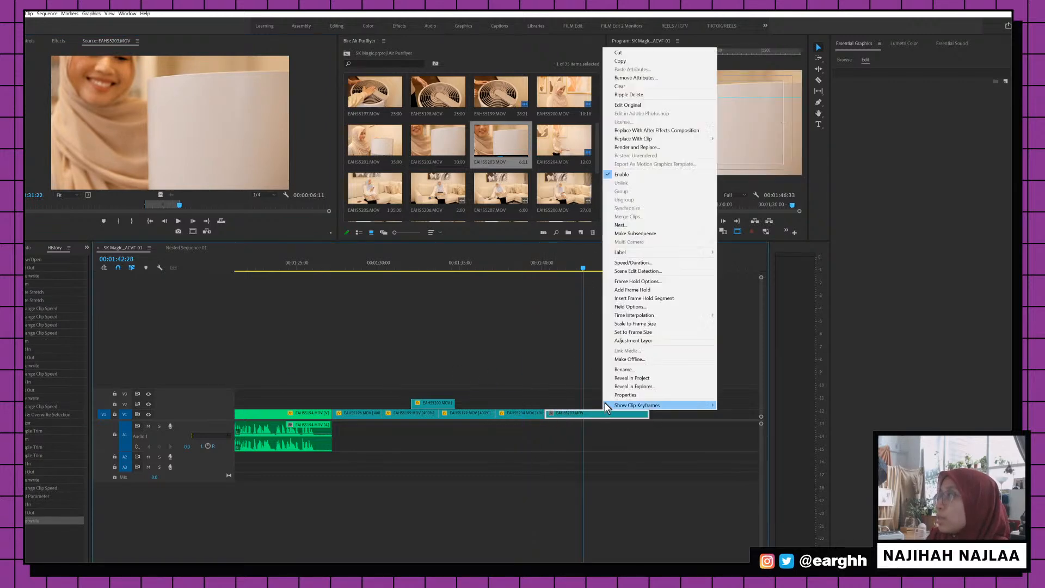
left_click(642, 263)
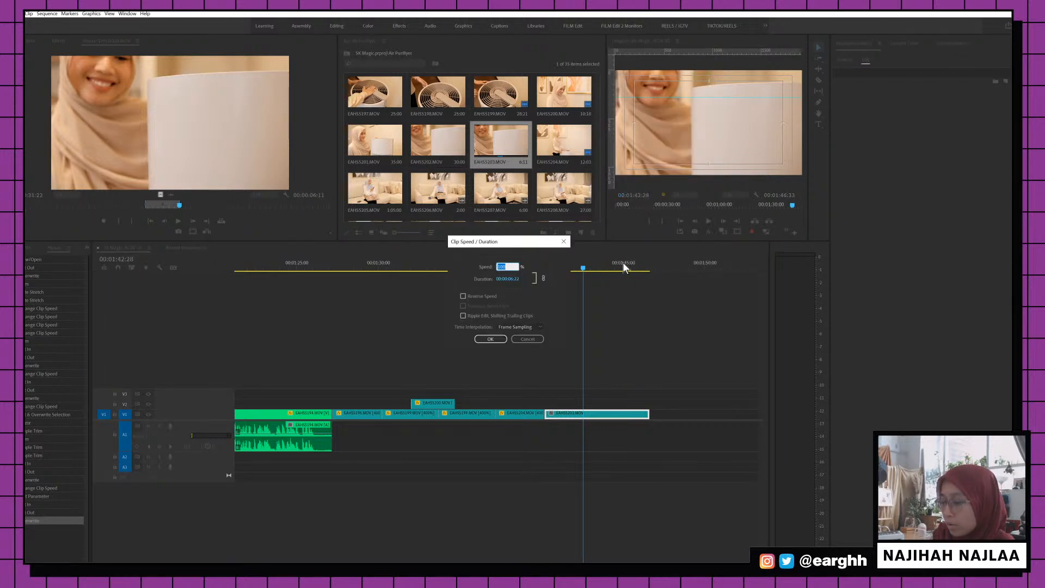
type("400")
key("Return")
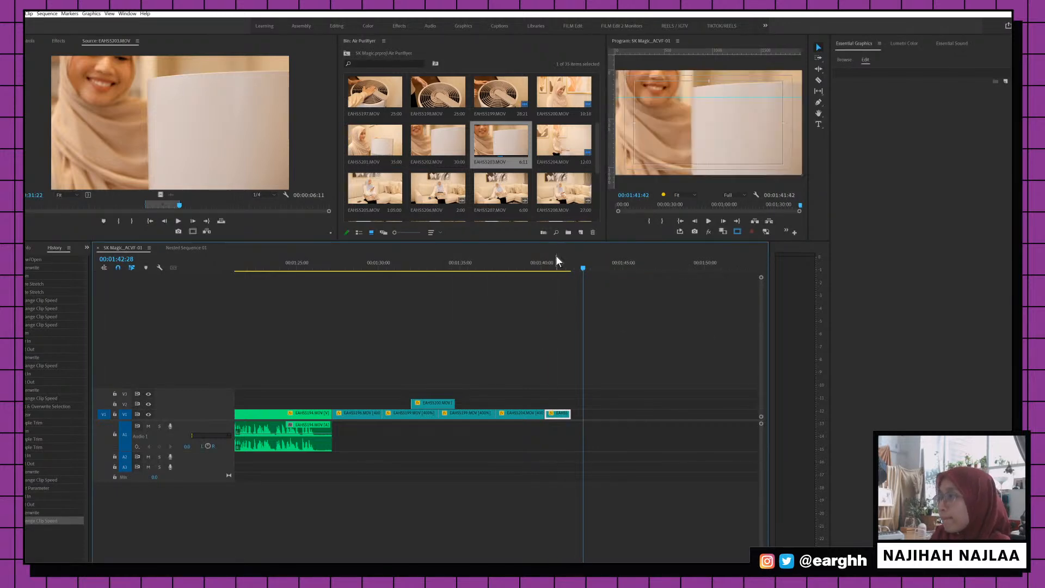
left_click(555, 260)
key("=")
left_click(473, 261)
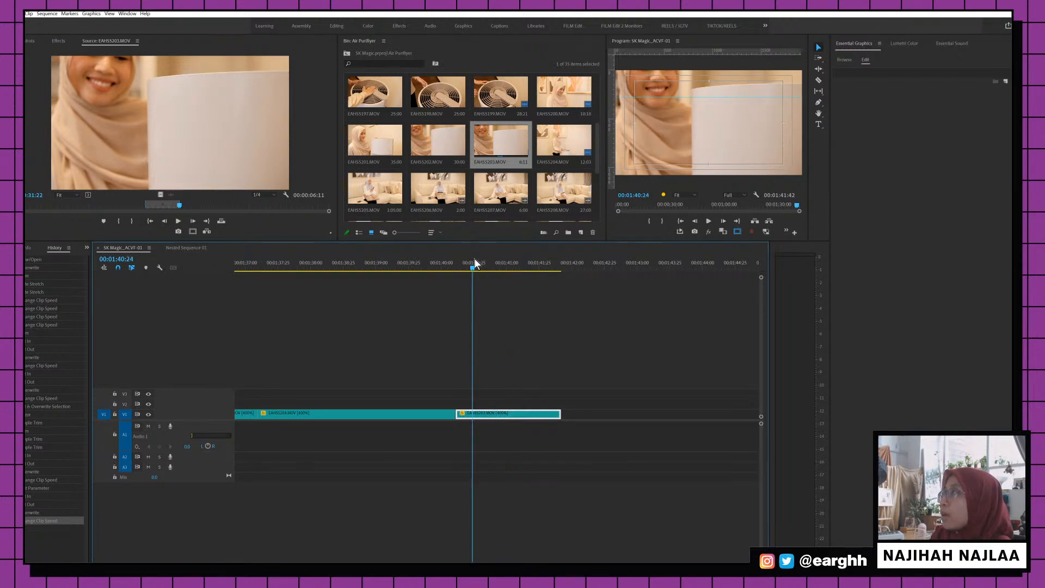
Extend the EAHS5203 clip's end slightly, mark an out point near it and an in point at 00:00:19:40
left_click(479, 261)
key("space")
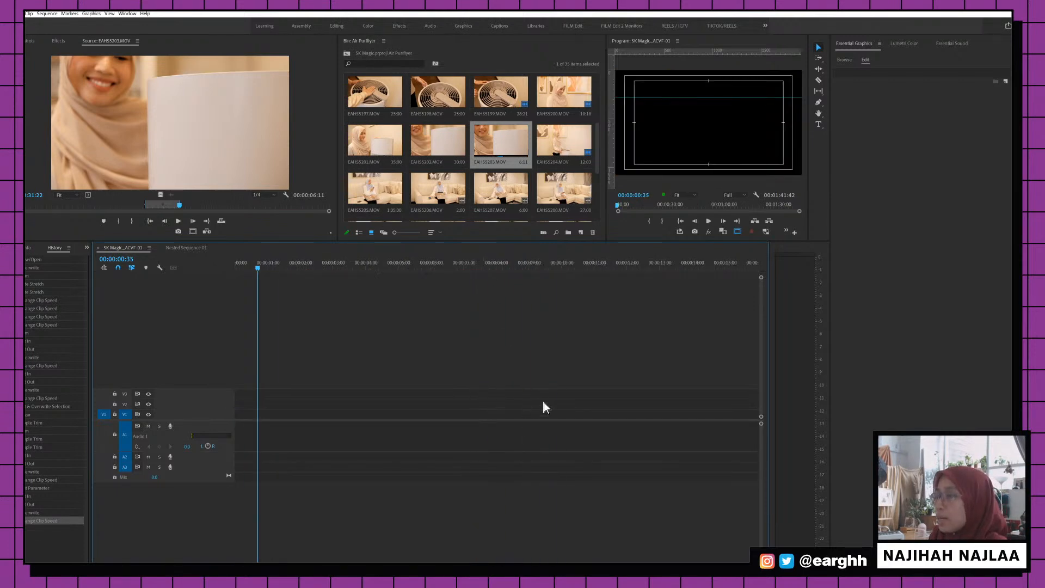
key("backslash")
key("End")
key("backslash")
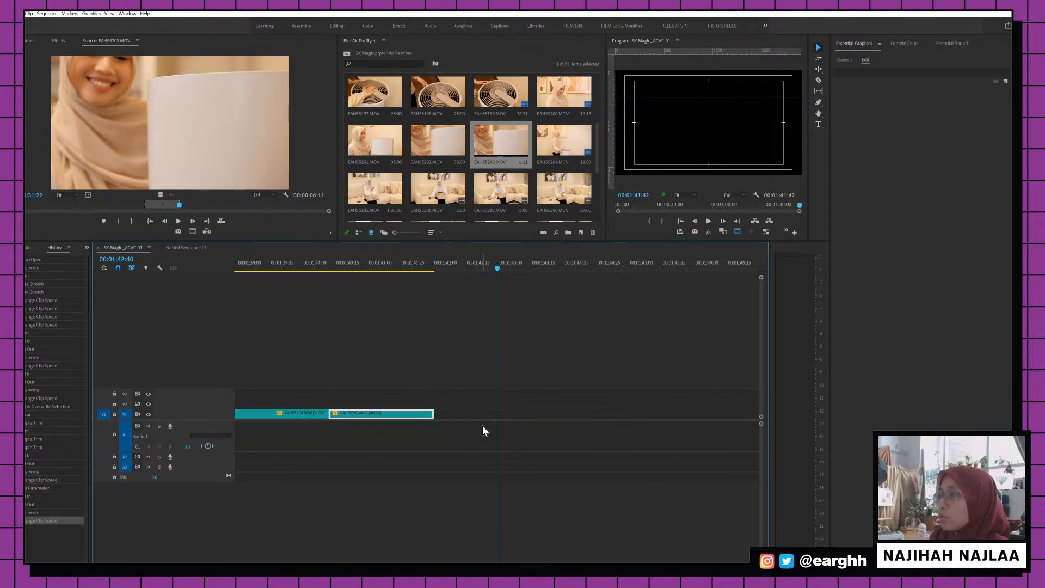
left_click_drag(434, 414, 462, 414)
left_click(458, 258)
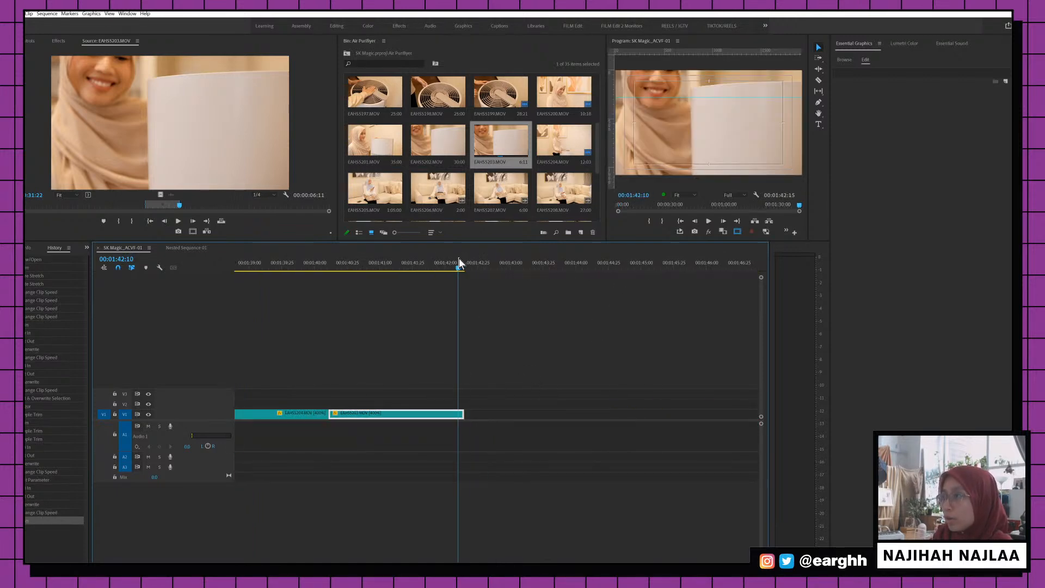
key("o")
left_click(433, 265)
key("minus")
key("minus")
key("minus")
key("minus")
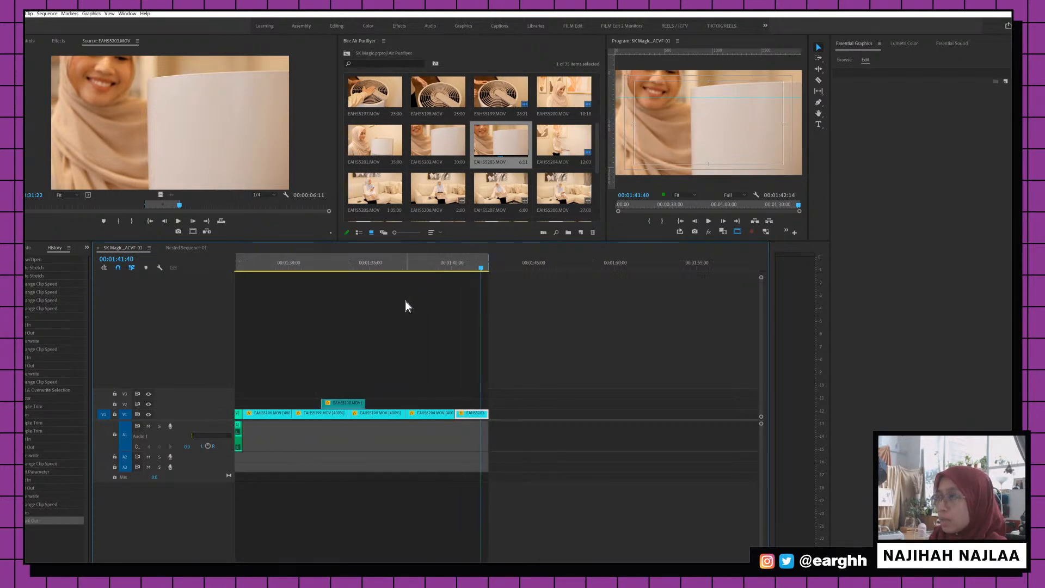
left_click(276, 264)
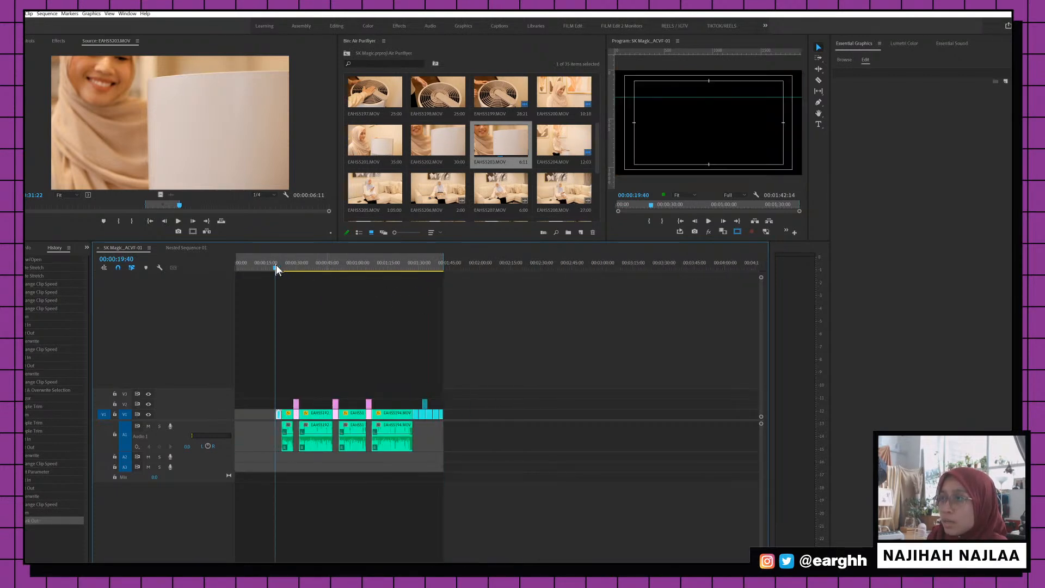
key("i")
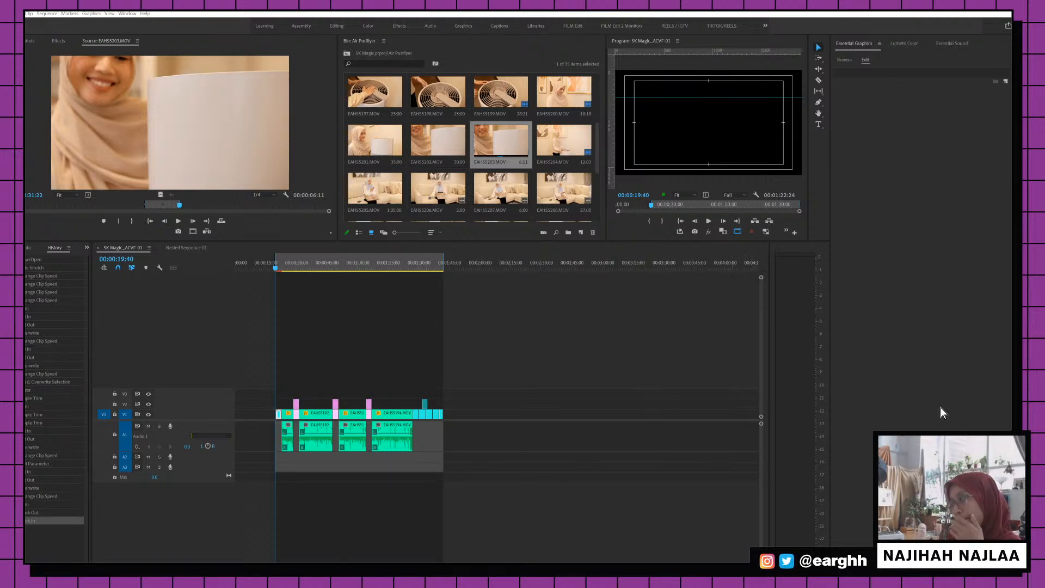
Move the in point to just before the AIR-TALK title
left_click(279, 268)
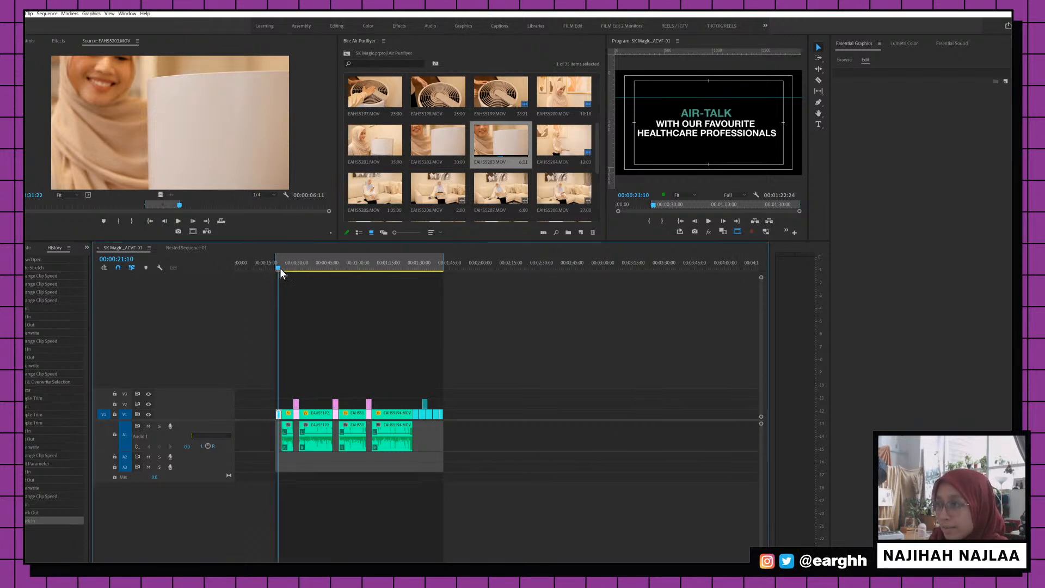
key("=")
key("=")
key("=")
key("=")
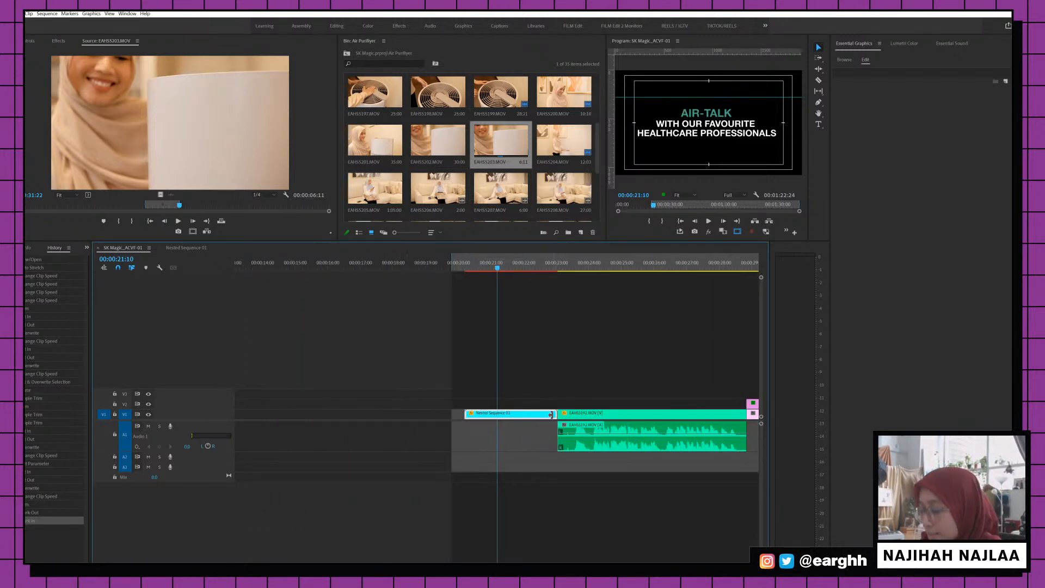
left_click(466, 263)
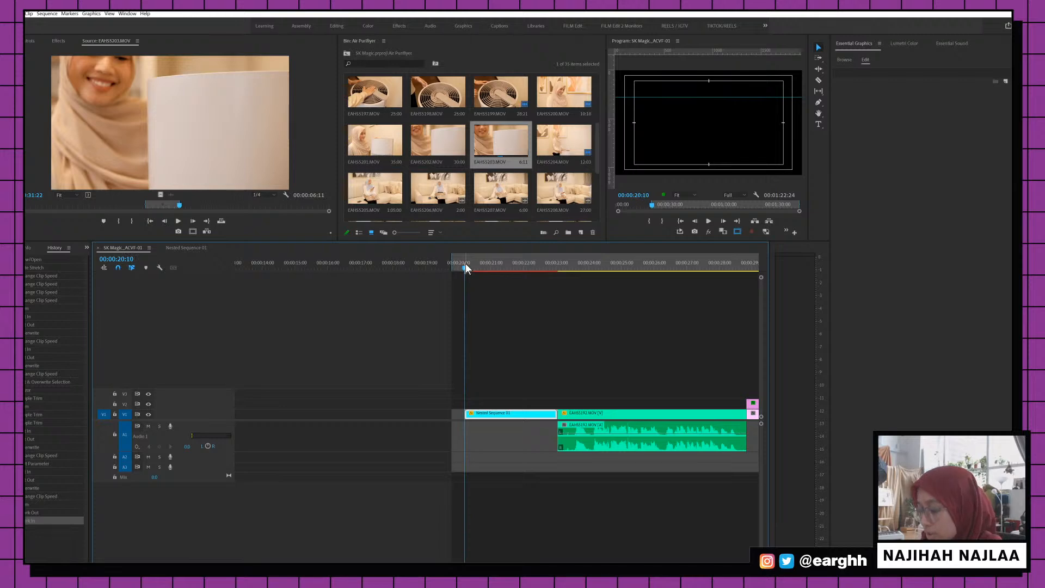
key("i")
key("-")
key("-")
key("-")
key("-")
Reset the sequence out point several times, settling it at about 00:01:20
left_click(614, 265)
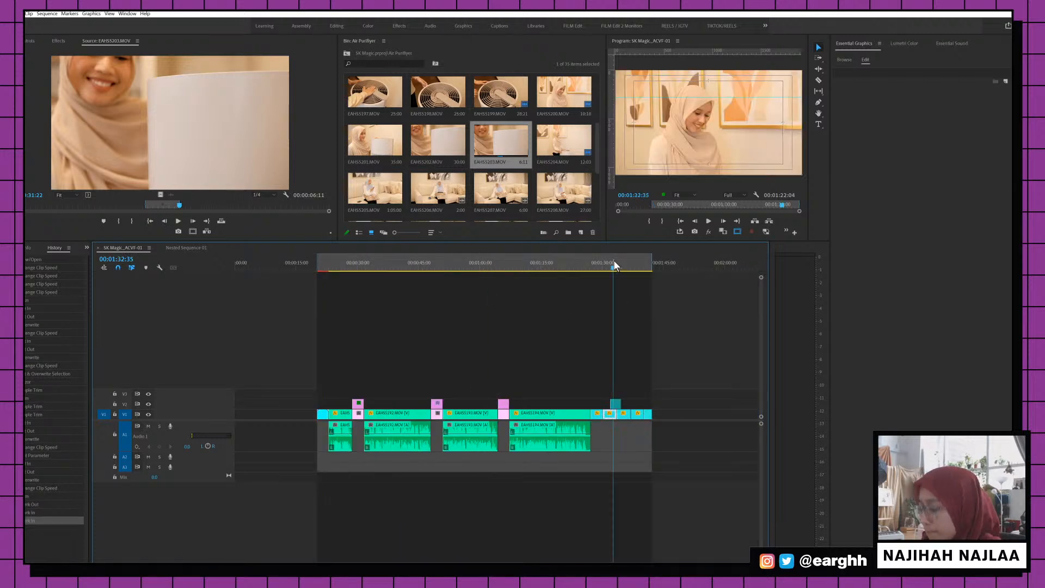
key("o")
left_click(597, 265)
key("o")
left_click(571, 265)
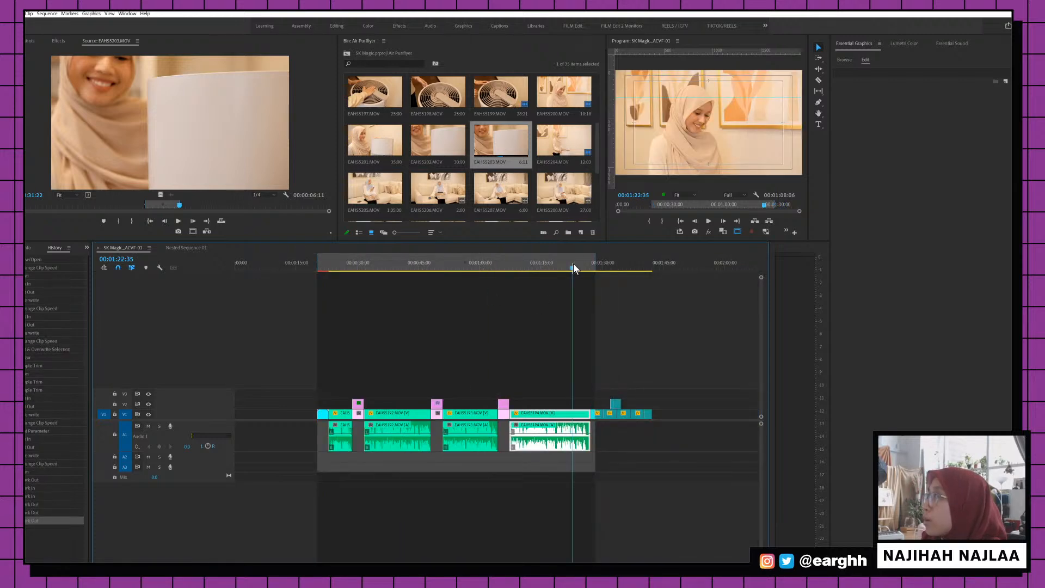
key("o")
left_click(561, 265)
key("o")
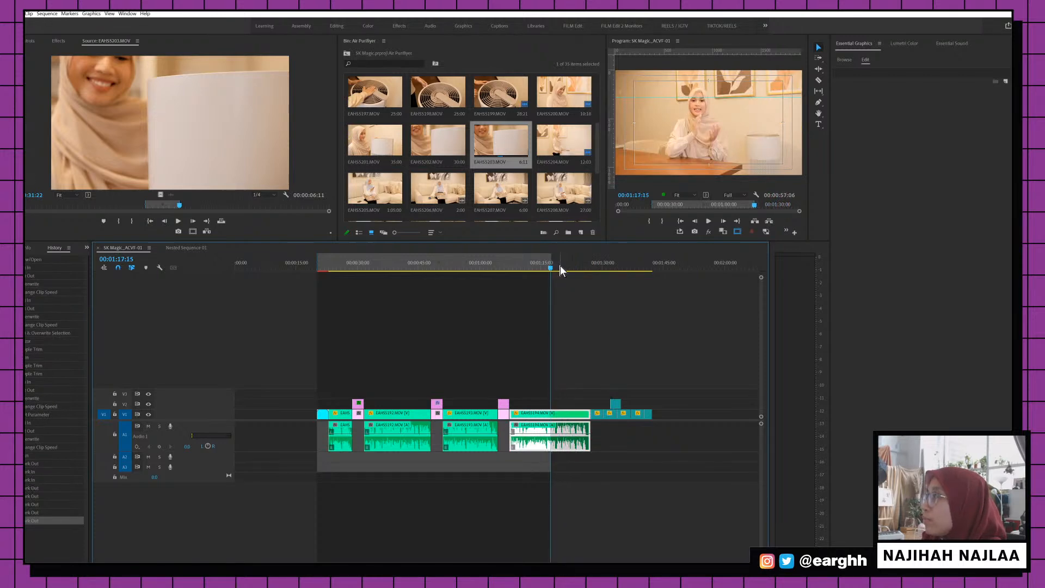
left_click(561, 265)
key("o")
left_click(572, 266)
key("o")
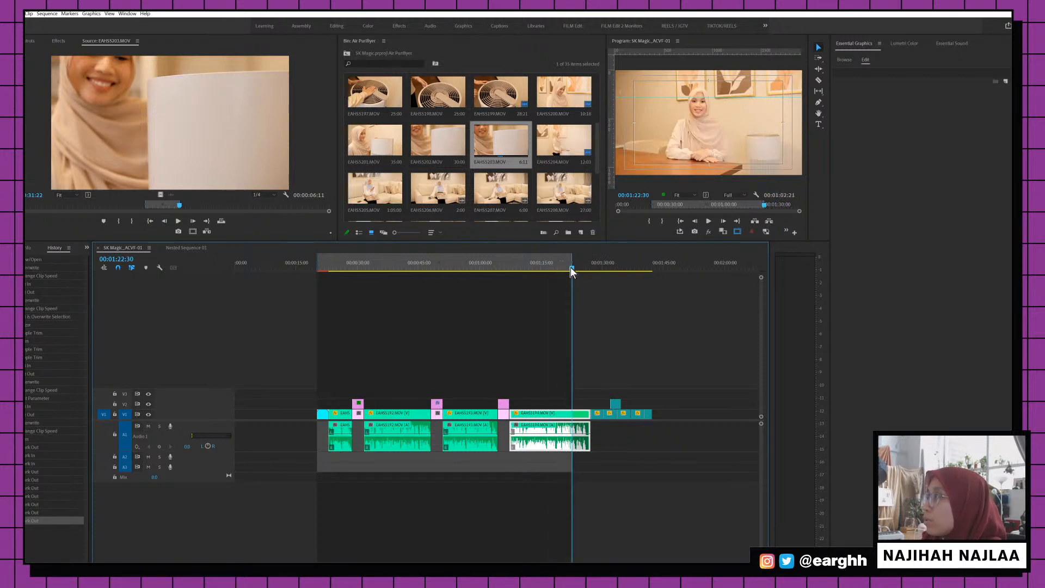
left_click_drag(571, 267, 567, 265)
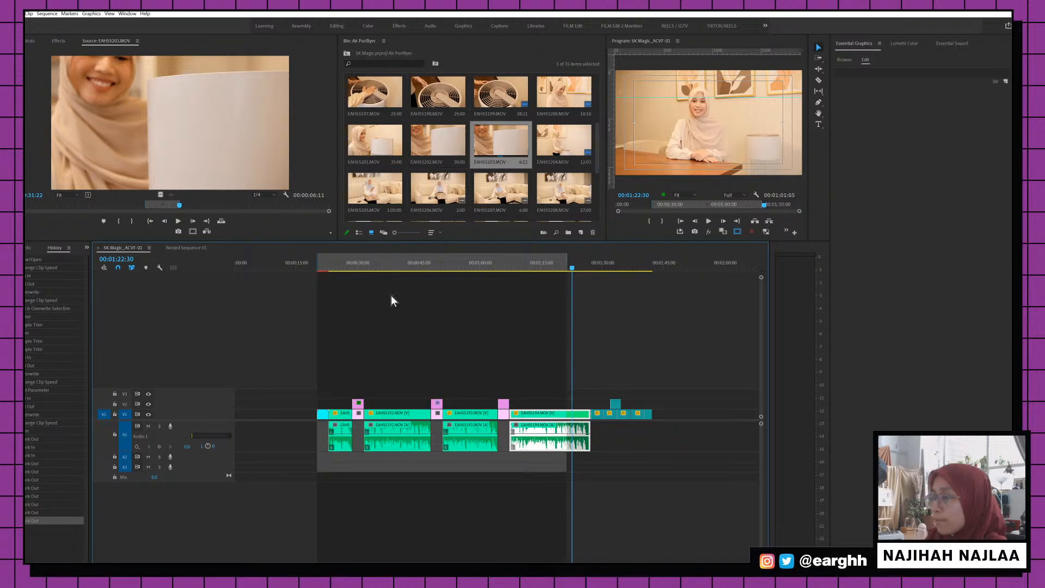
Ripple-trim the AIR-TALK title's end to close the gap, then play from the interview start
left_click(325, 261)
key("=")
key("=")
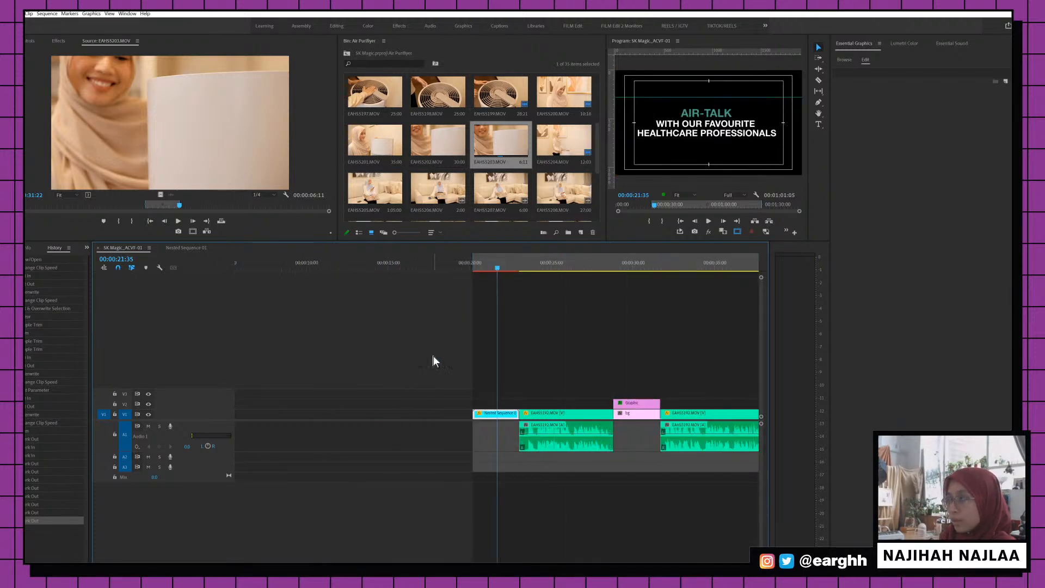
key("=")
key("b")
left_click_drag(536, 413, 471, 413)
left_click(455, 267)
key("space")
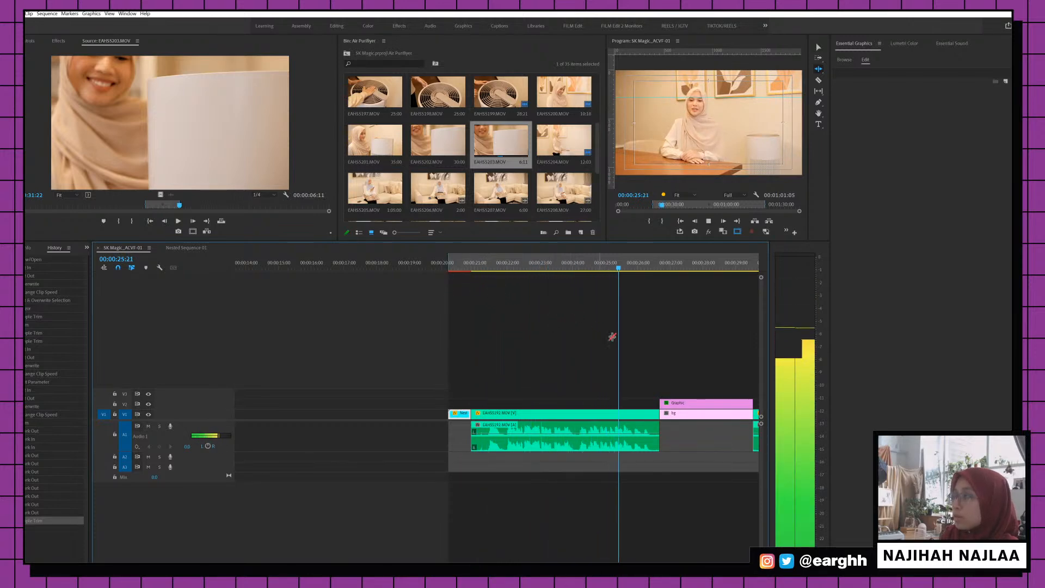
Ripple-trim the EAHS5192 interview clip's end to the playhead
key("space")
left_click(655, 414)
key("w")
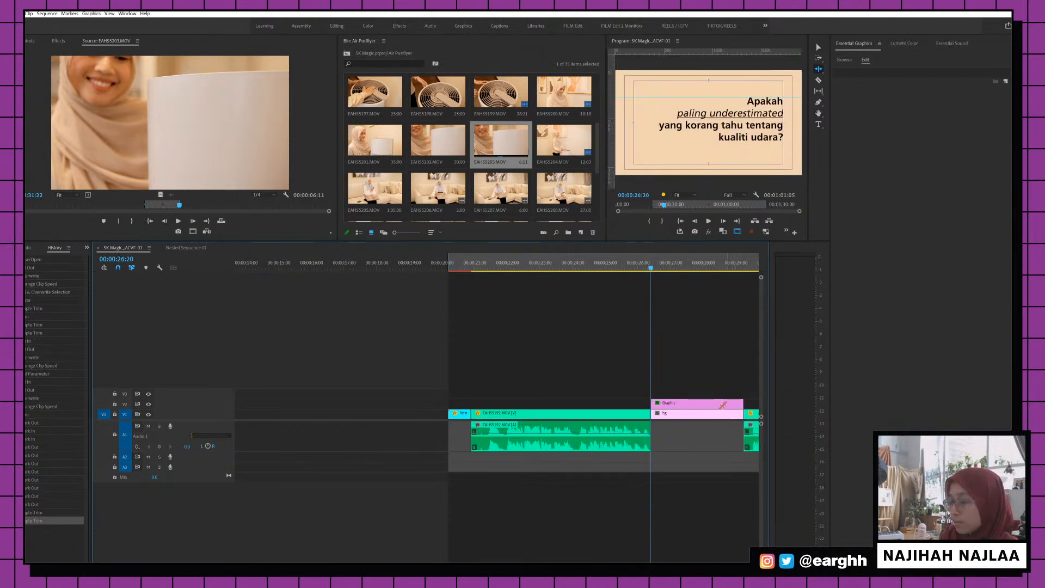
Alt-drag a copy of the question card Graphic clip from V2 up to V3
key("v")
left_click(697, 406)
left_click(683, 267)
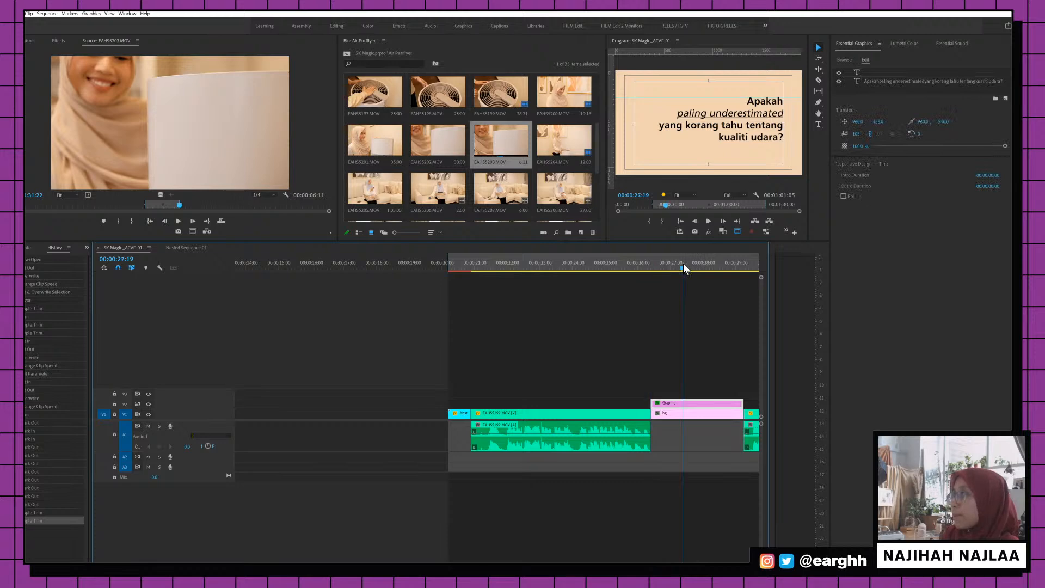
left_click_drag(698, 406, 698, 396)
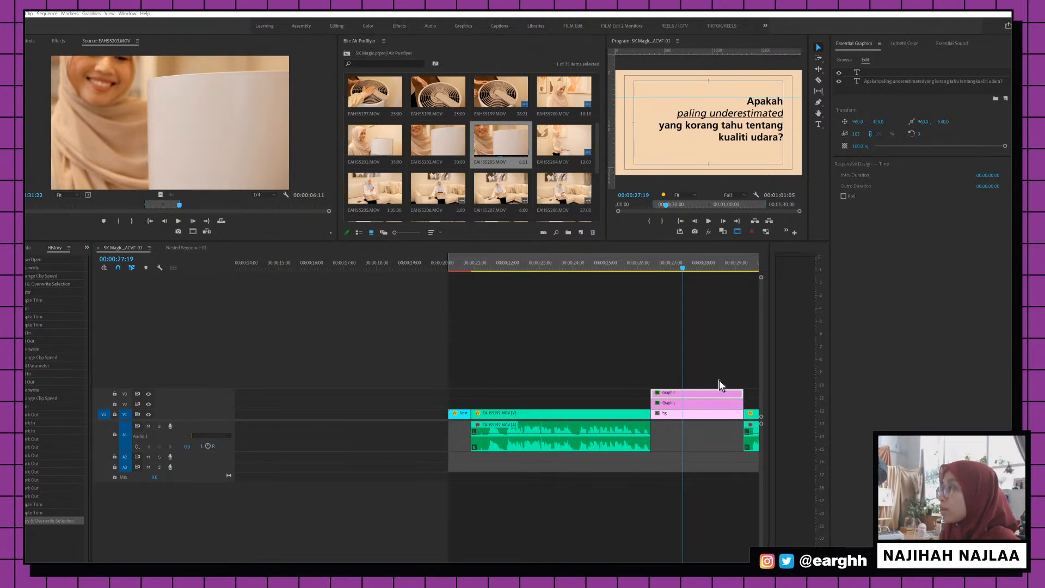
Paste the English question over the upper card's text
double_click(767, 103)
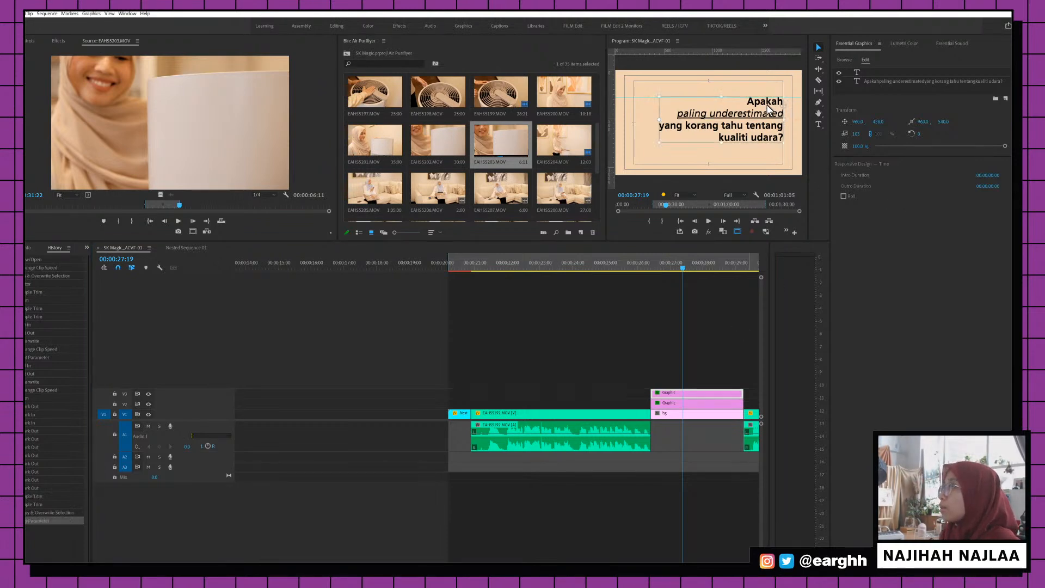
type("What is the most underestimated fact you know about our air quality?")
left_click(819, 49)
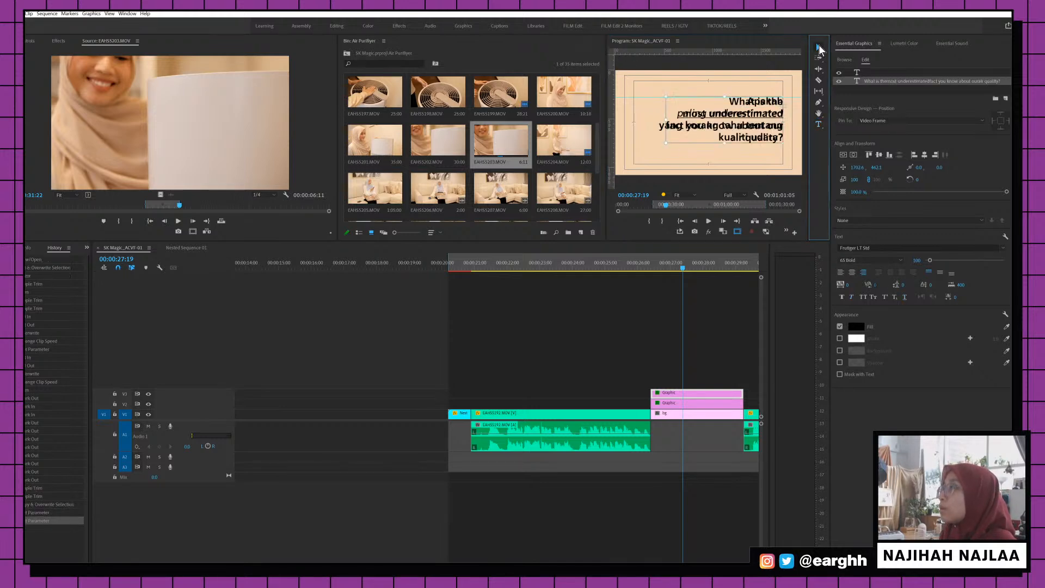
Rename the lower card BM and the upper card EN, then disable BM
right_click(698, 404)
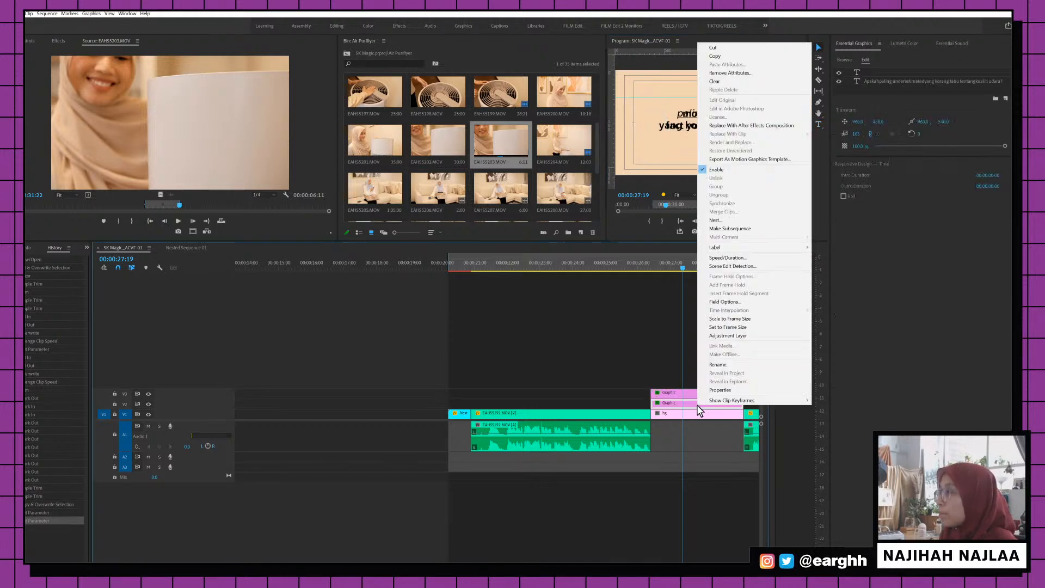
left_click(722, 364)
type("BM")
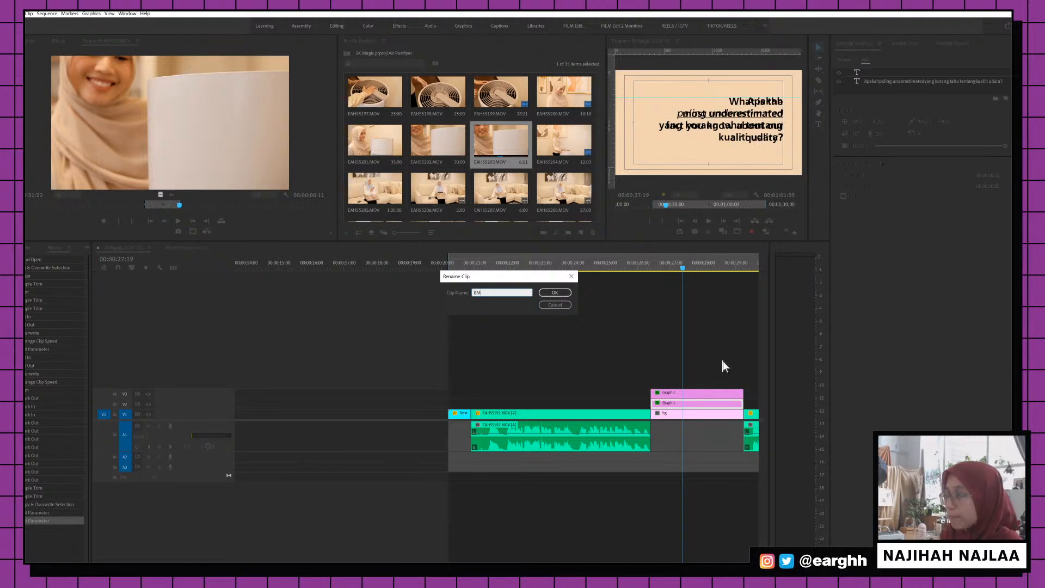
key("Return")
right_click(684, 399)
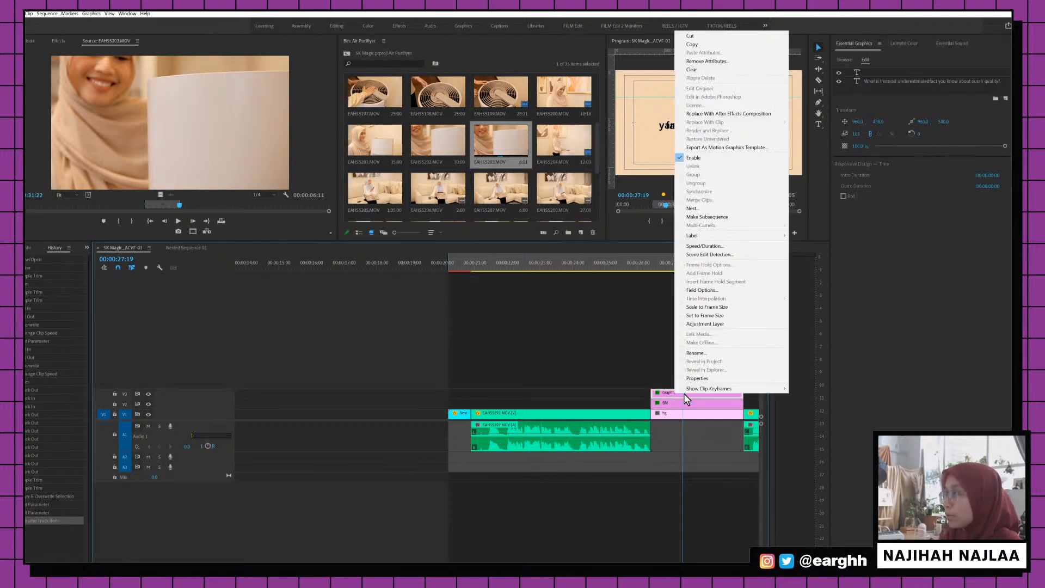
left_click(714, 353)
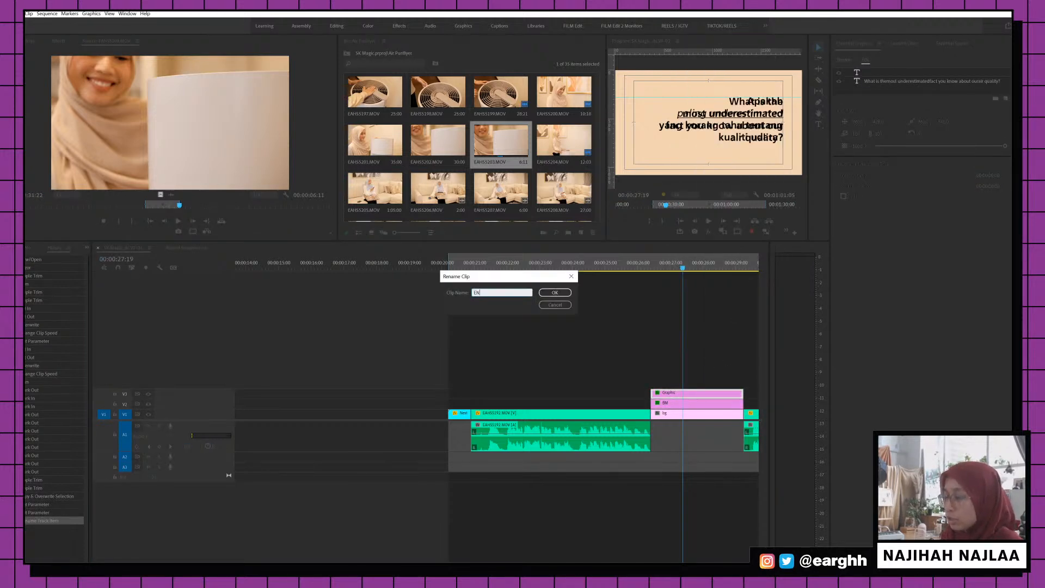
type("EN")
key("Return")
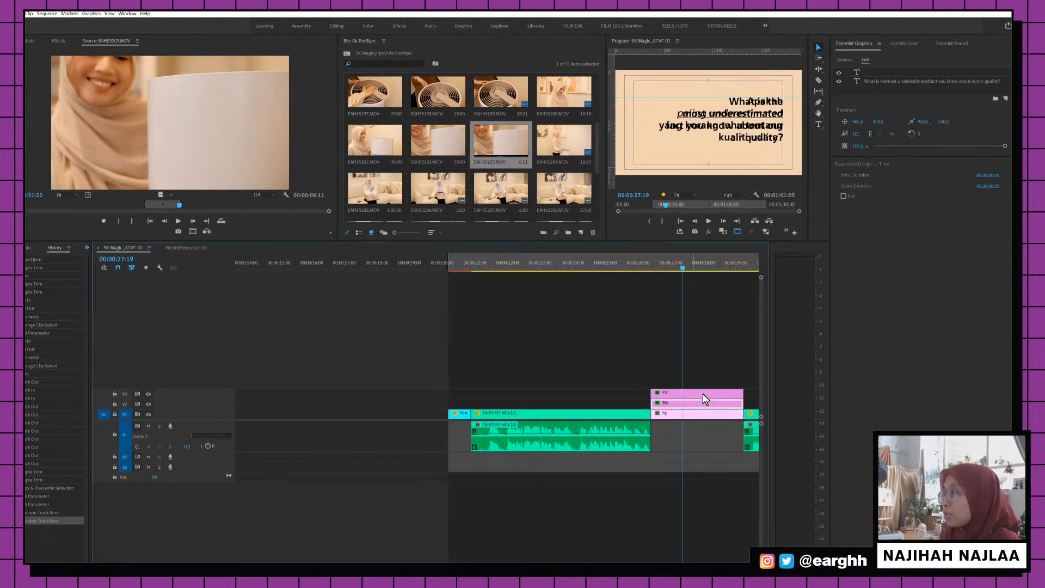
right_click(702, 398)
left_click(729, 170)
Make "most underestimated" 55 Roman, faux italic and underlined
scroll(626, 352, "down", 3)
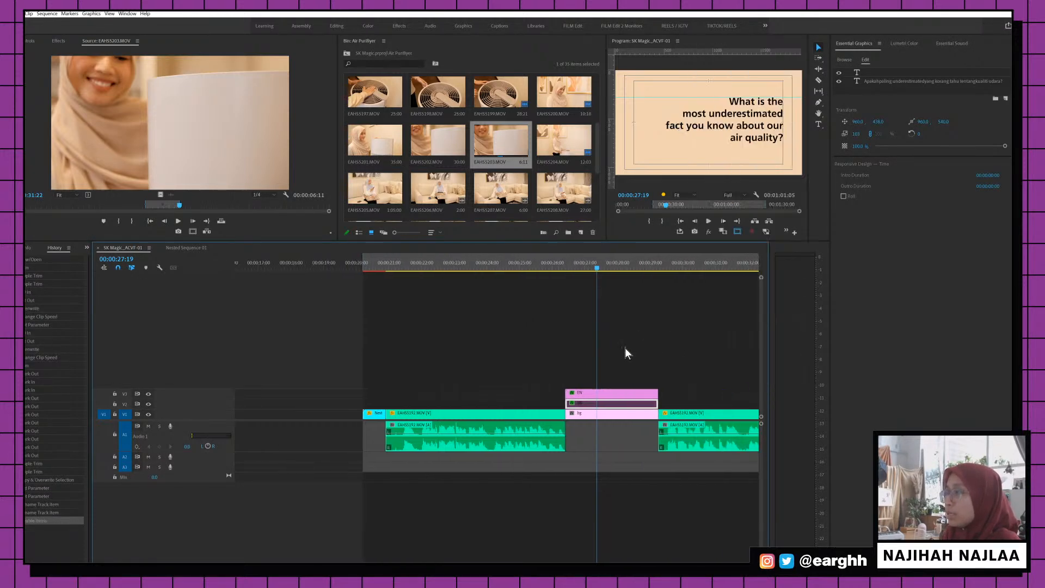
scroll(603, 391, "down", 2)
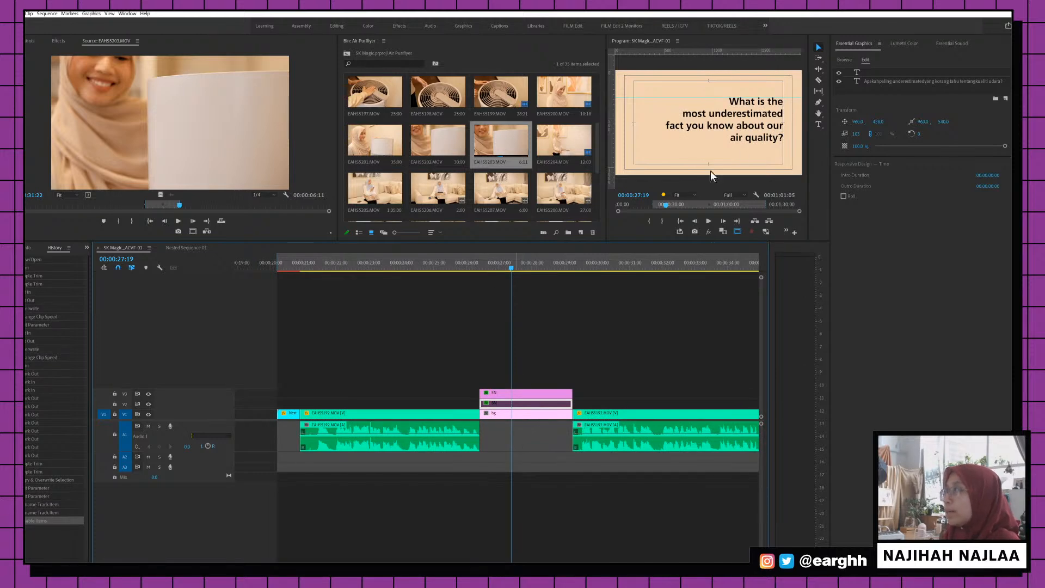
double_click(727, 125)
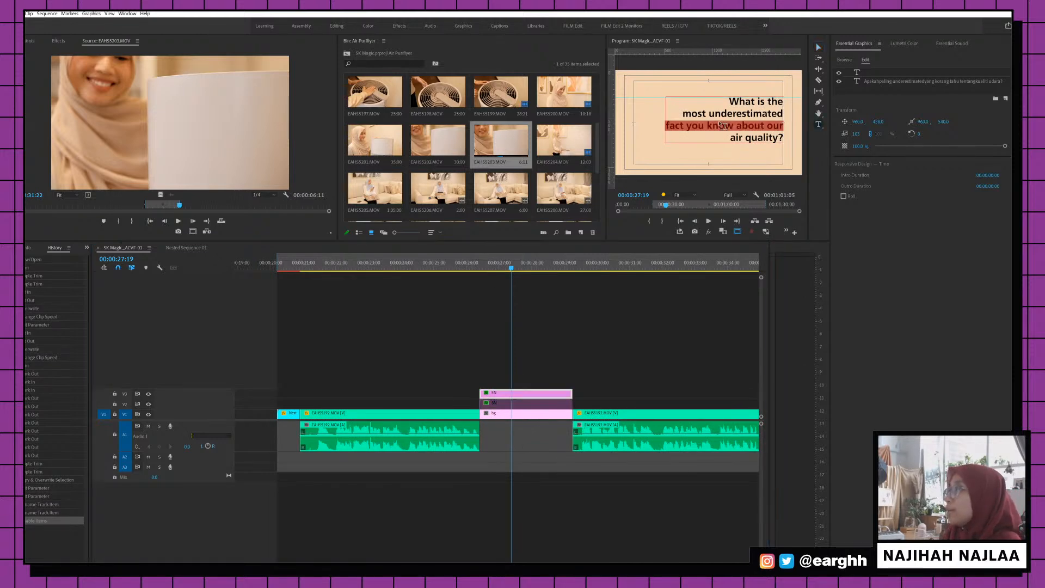
left_click(719, 116)
left_click_drag(679, 112, 784, 114)
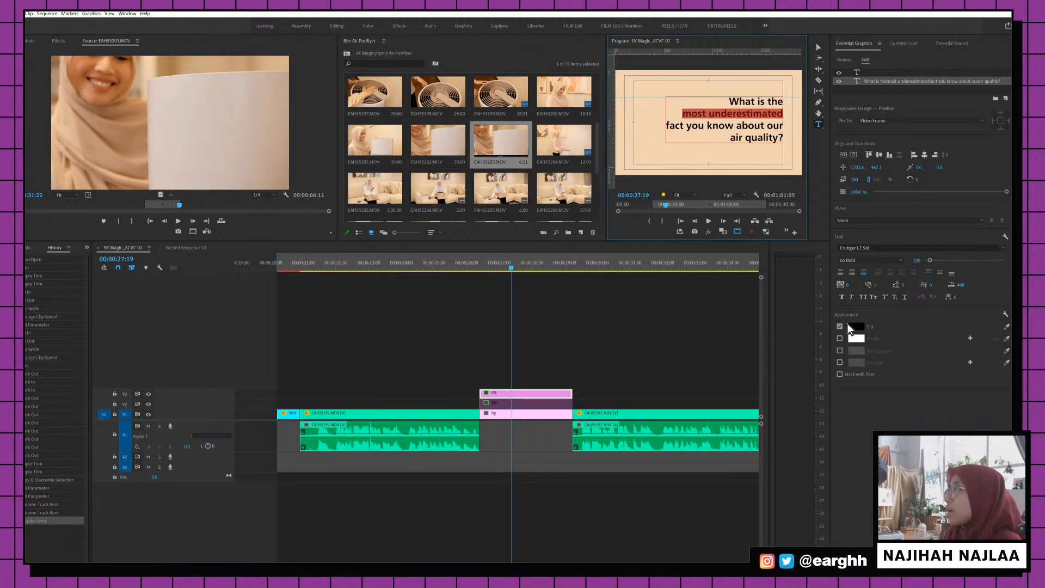
left_click(869, 261)
left_click(856, 286)
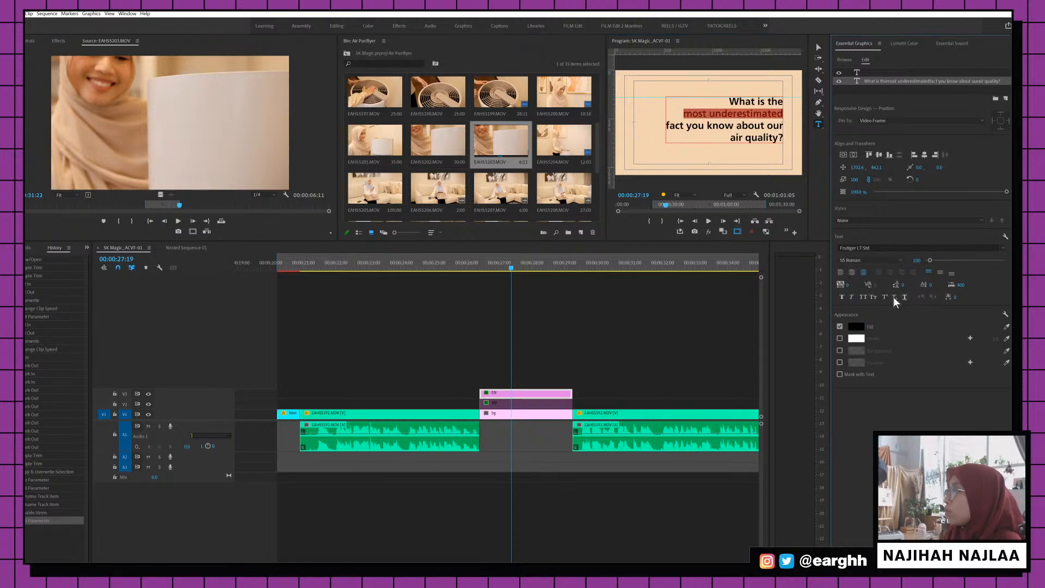
left_click(851, 297)
left_click(904, 297)
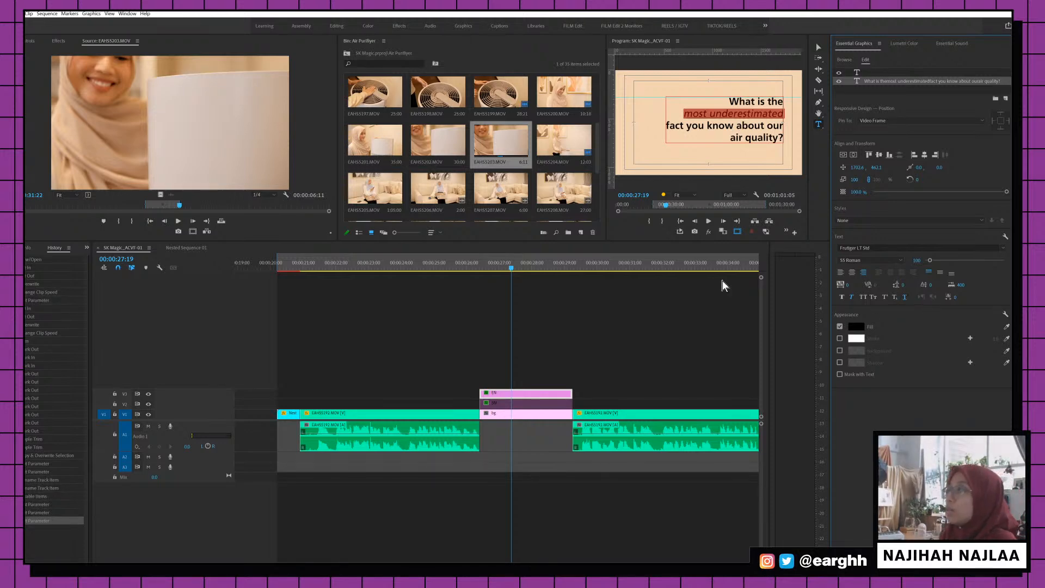
scroll(595, 322, "right", 10)
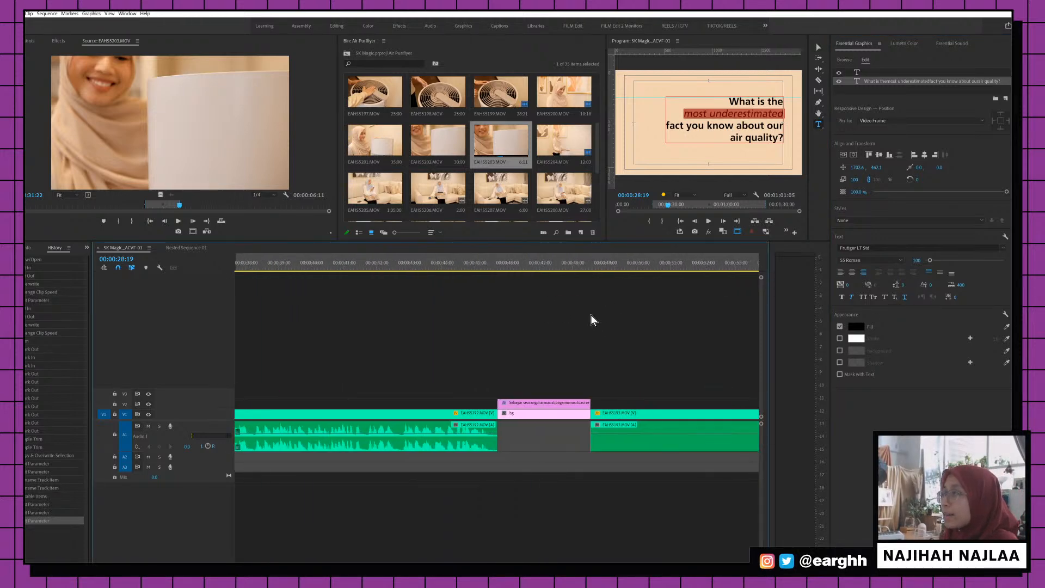
Duplicate the next question card onto the track above, naming the lower BM and upper EN
left_click_drag(452, 407, 447, 400)
right_click(447, 402)
left_click(445, 407)
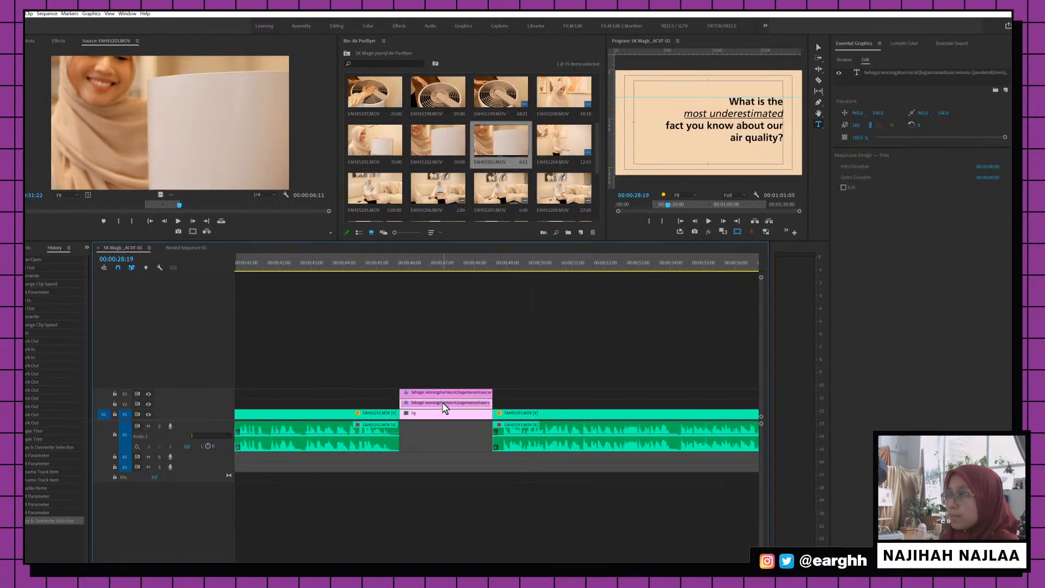
right_click(444, 404)
left_click(477, 363)
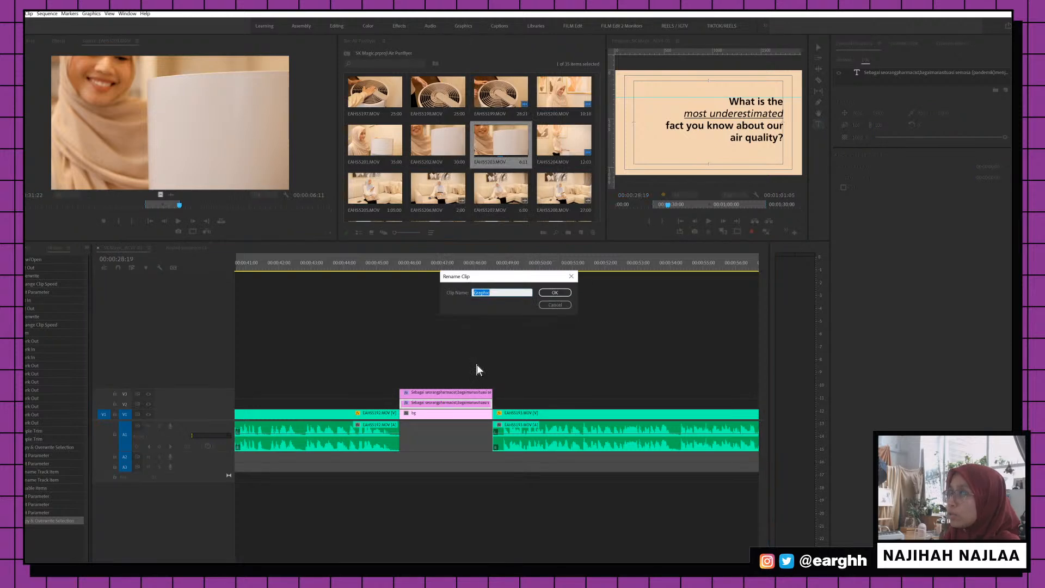
type("BM")
key("Return")
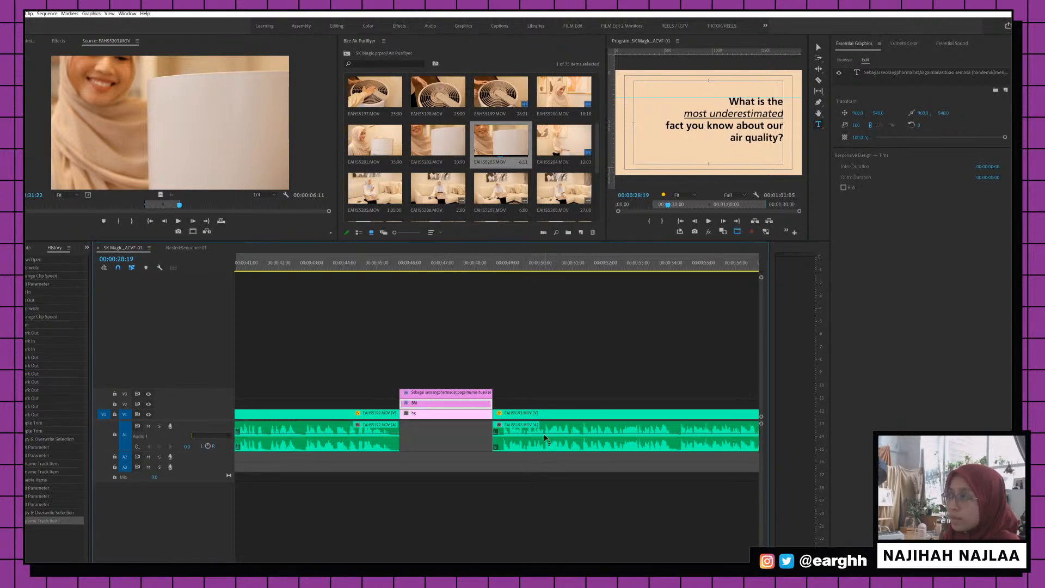
right_click(471, 394)
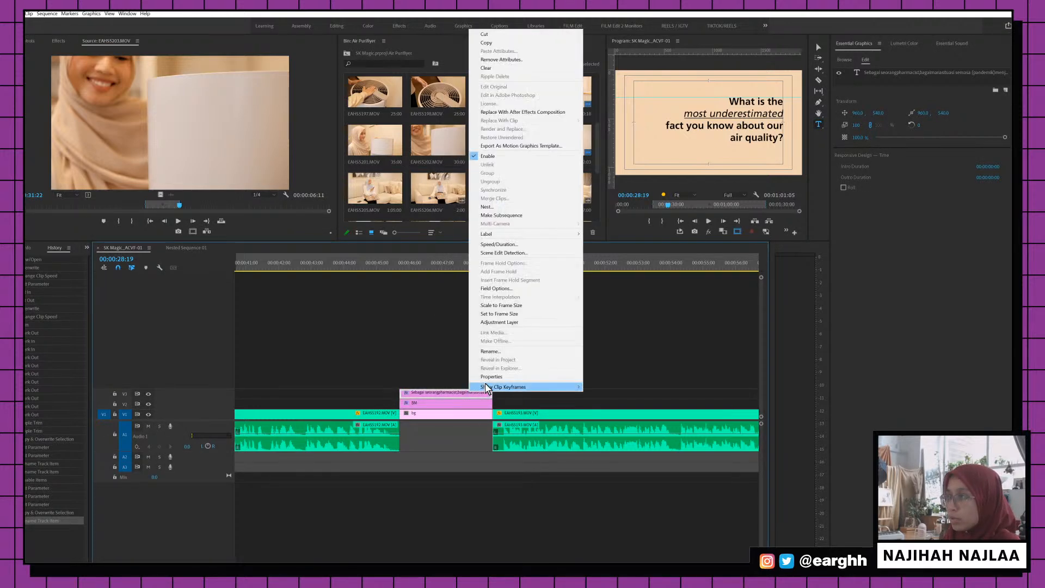
left_click(495, 355)
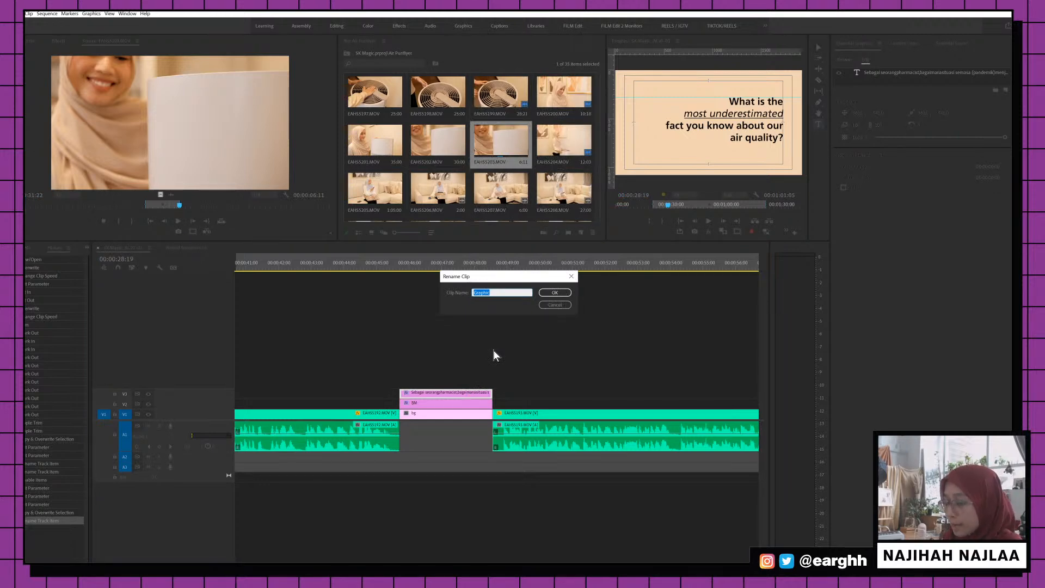
type("EN")
key("Return")
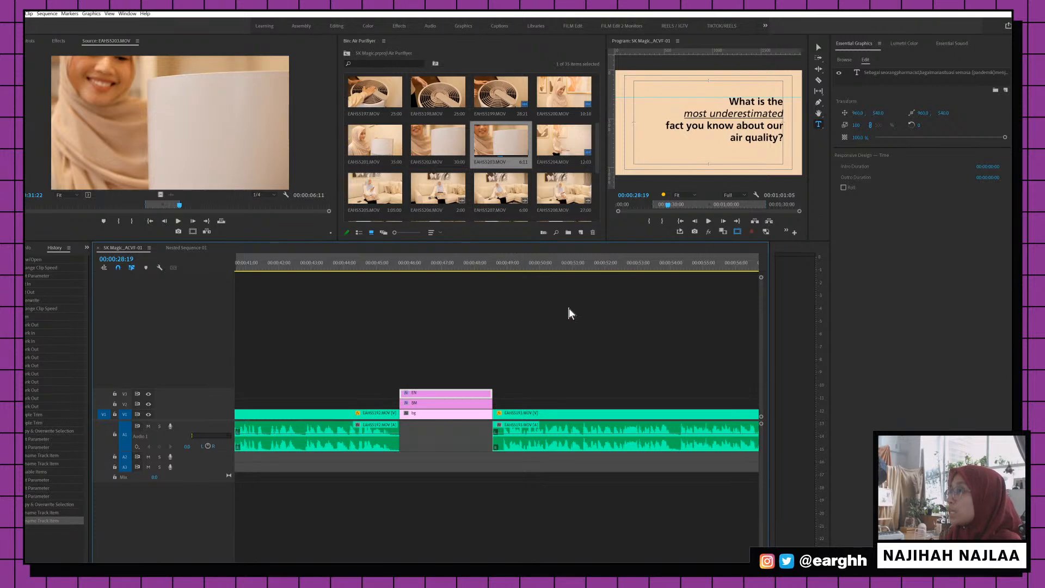
Disable the Malay BM card on the pharmacist question
left_click(456, 261)
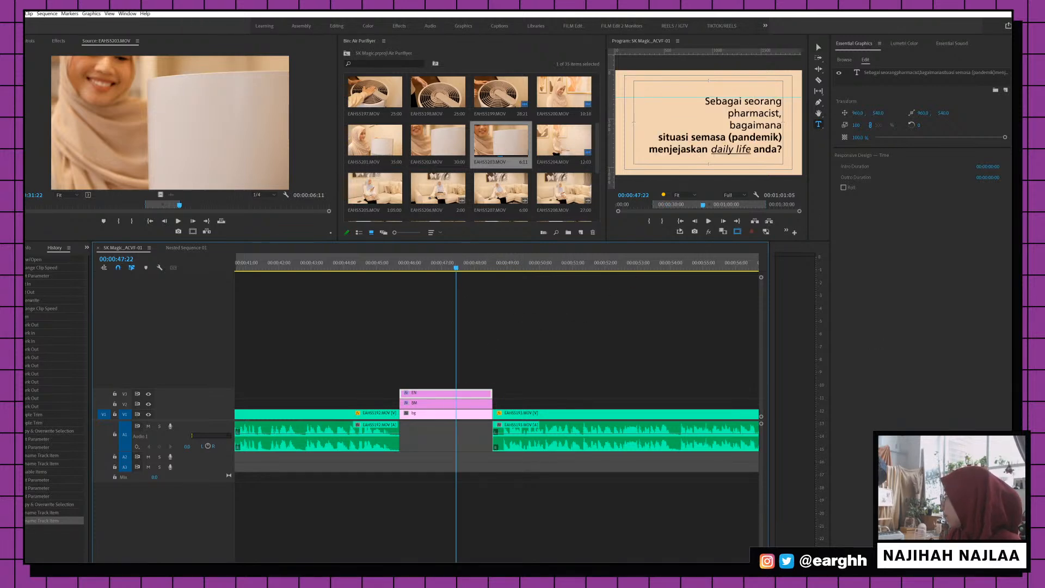
left_click(815, 42)
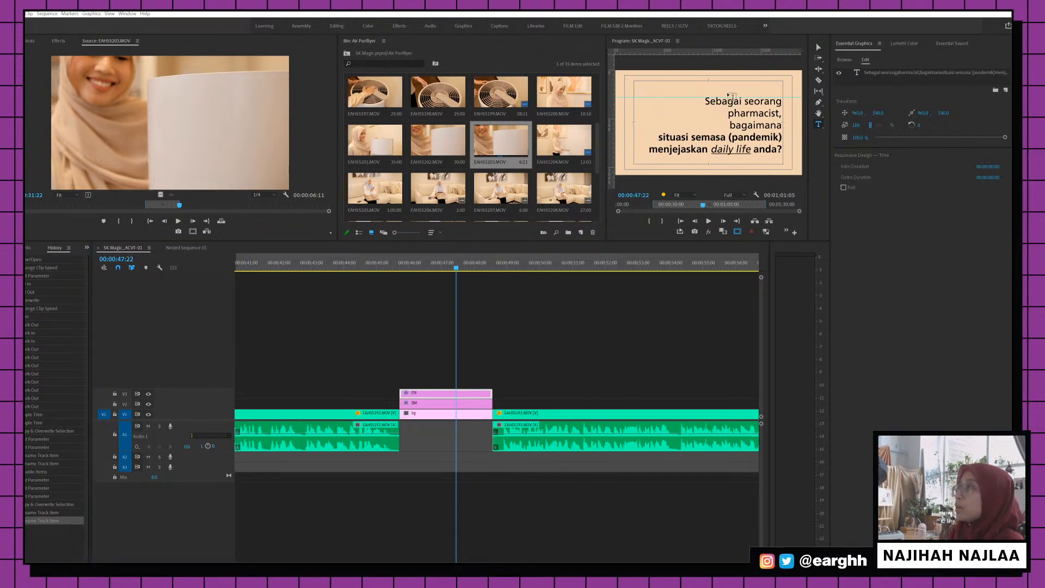
right_click(468, 407)
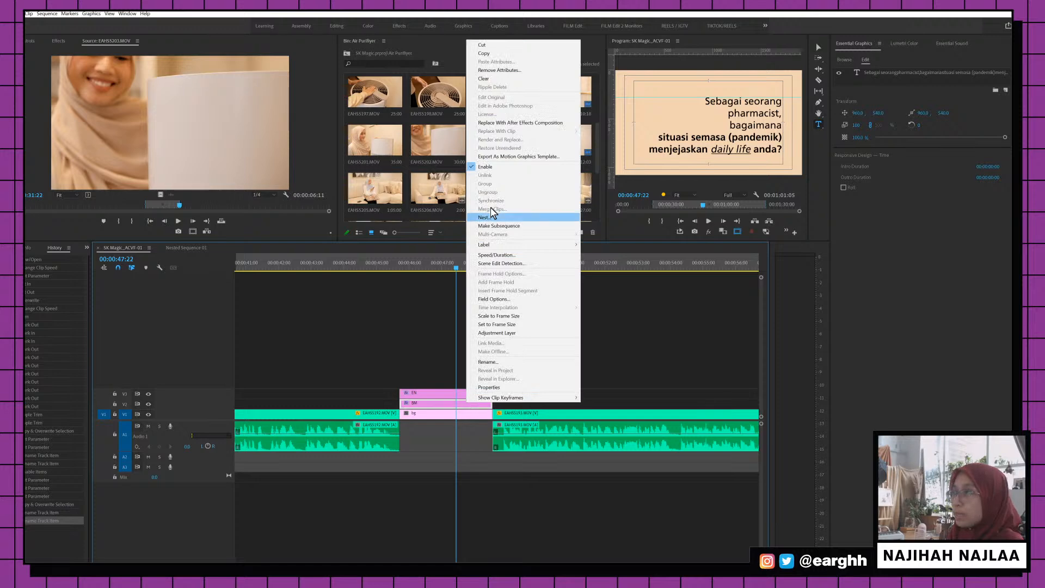
left_click(499, 173)
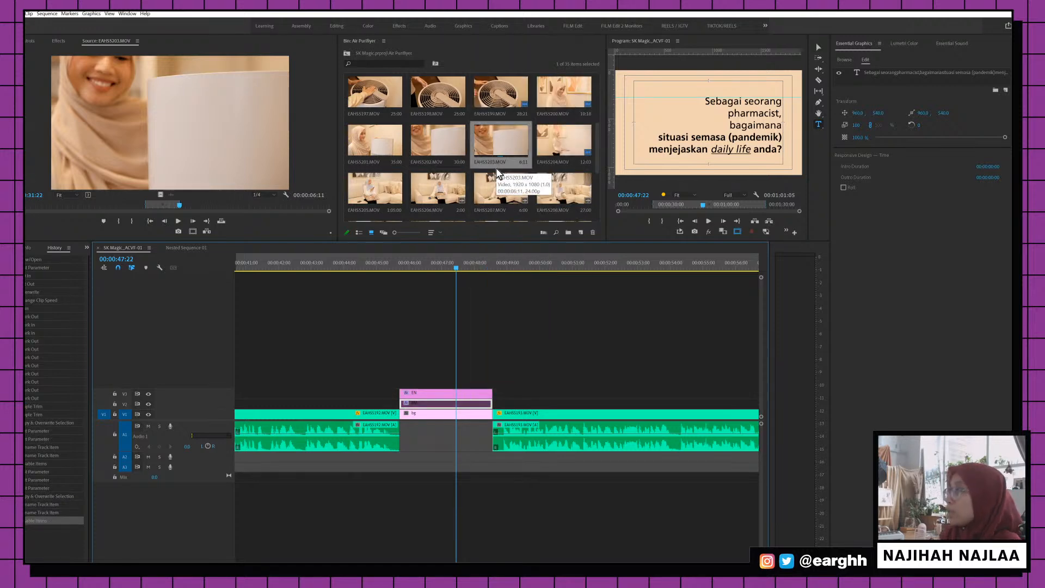
Bold "current situation (pandemic) affect your" and italicise "daily life?" on the English card
left_click(706, 144)
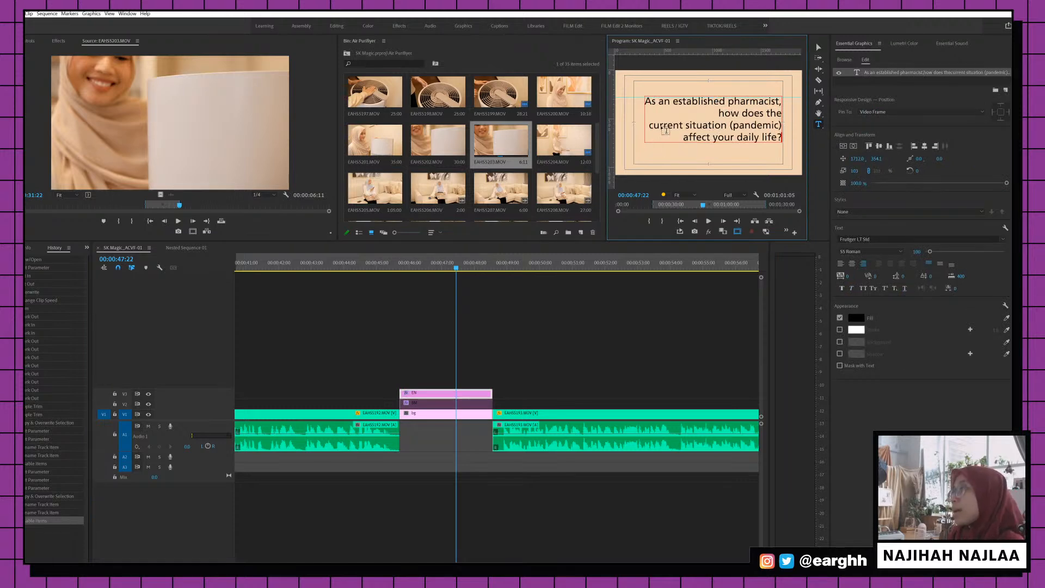
left_click_drag(648, 128, 734, 142)
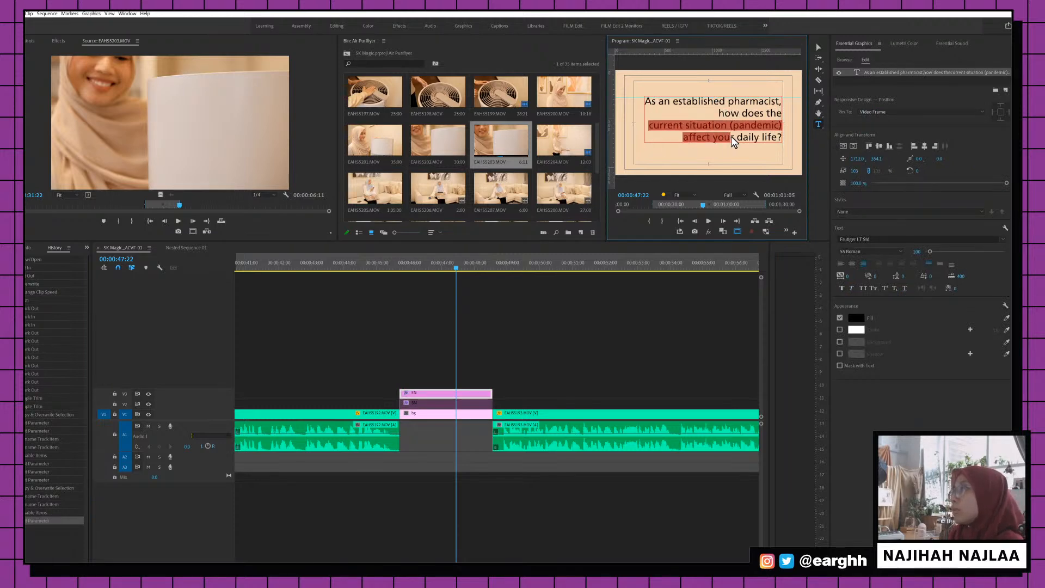
left_click(871, 251)
left_click(869, 289)
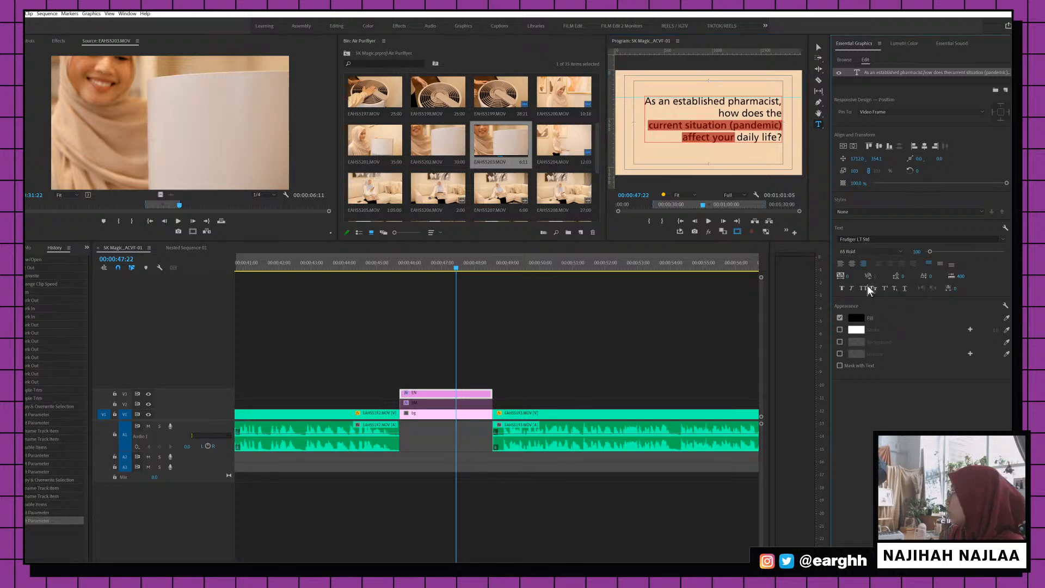
left_click(753, 137)
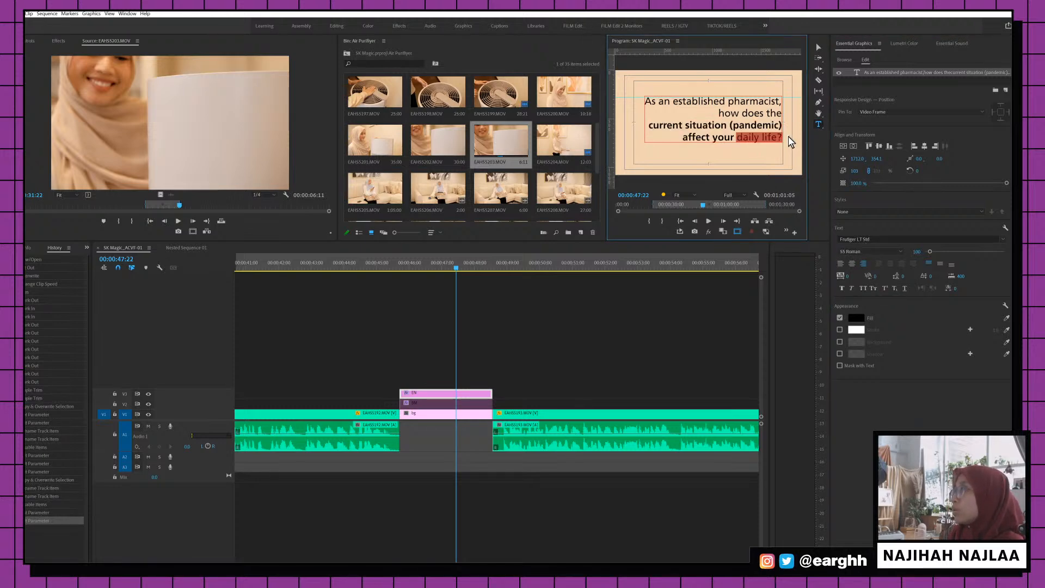
left_click(851, 288)
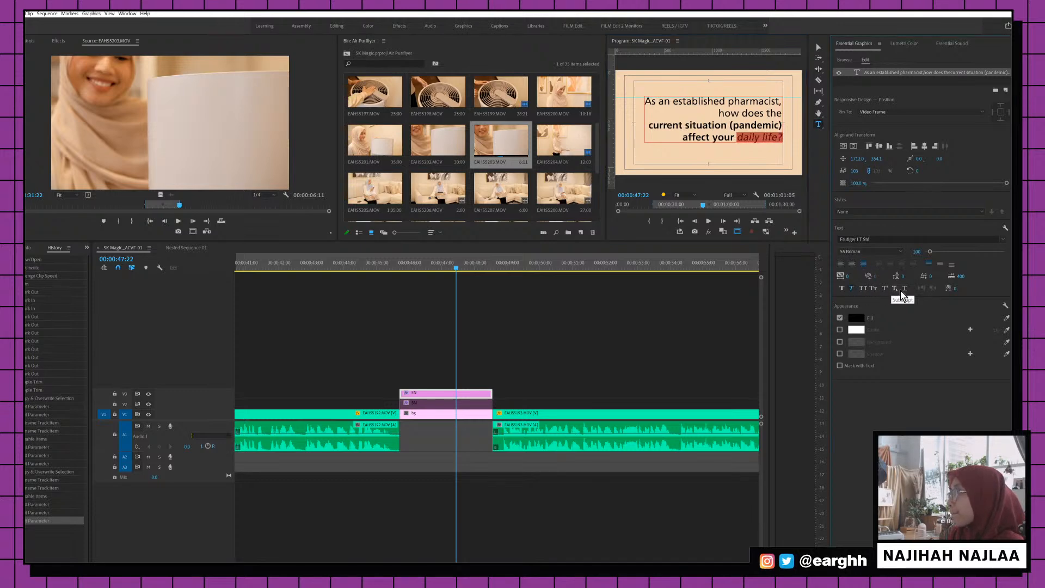
left_click(452, 266)
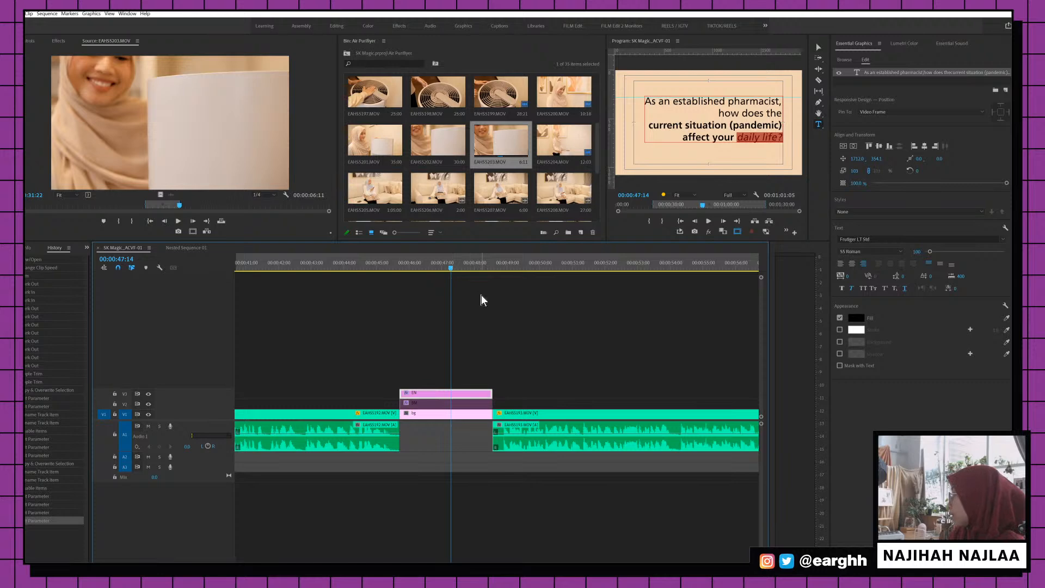
scroll(562, 328, "down", 1)
scroll(563, 328, "down", 10)
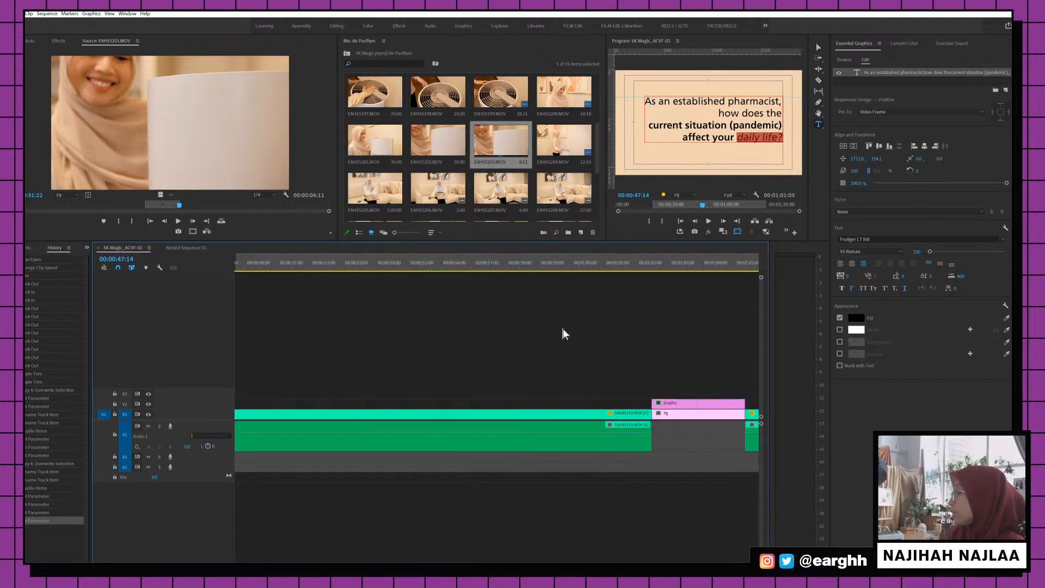
Rename the card at 01:03:00 BM, copy it to the track above, and disable BM
scroll(562, 328, "down", 3)
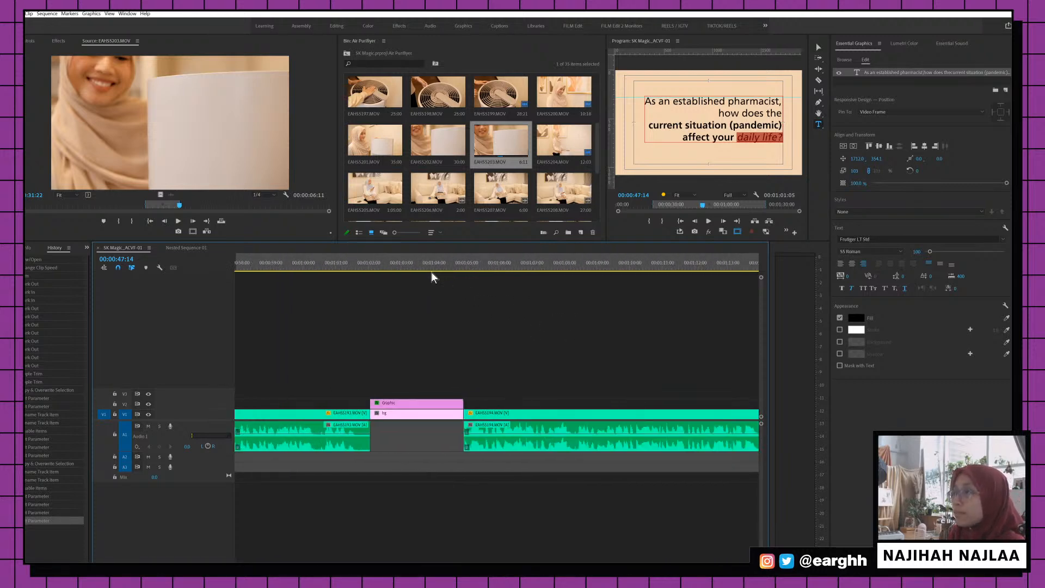
left_click(402, 263)
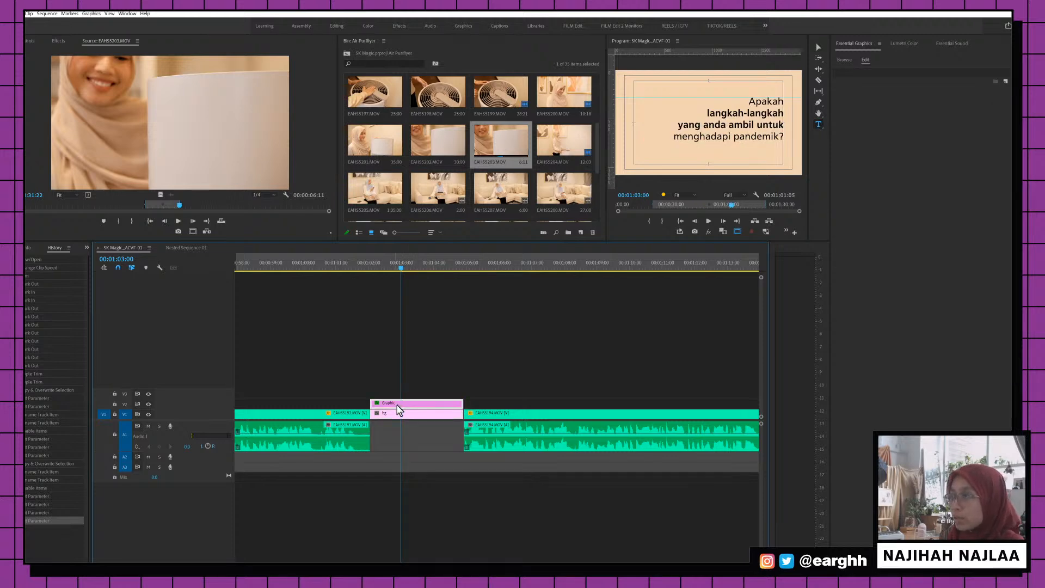
right_click(399, 406)
left_click(435, 363)
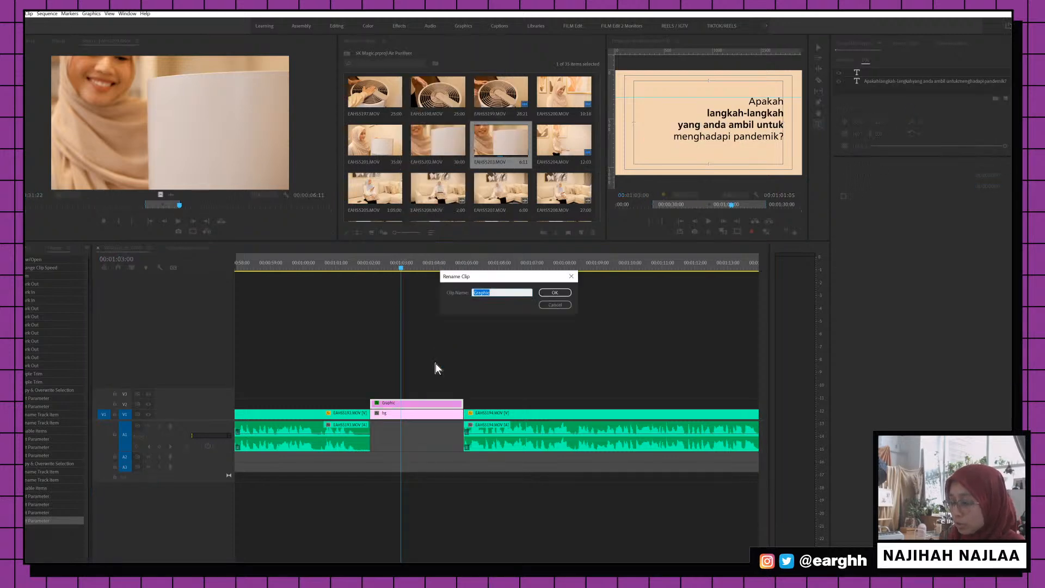
type("BM")
key("Return")
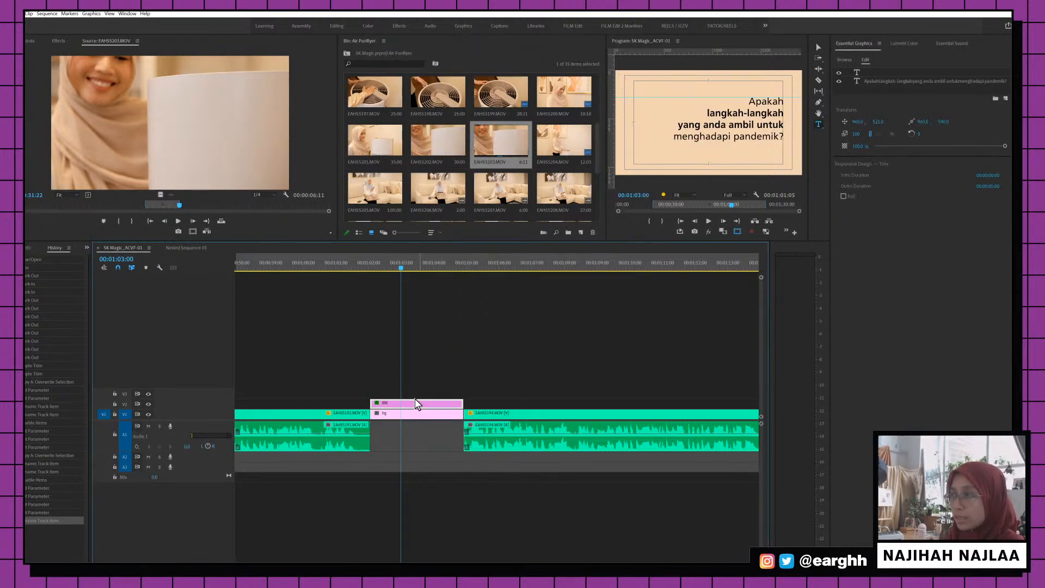
left_click_drag(415, 403, 411, 406)
right_click(413, 410)
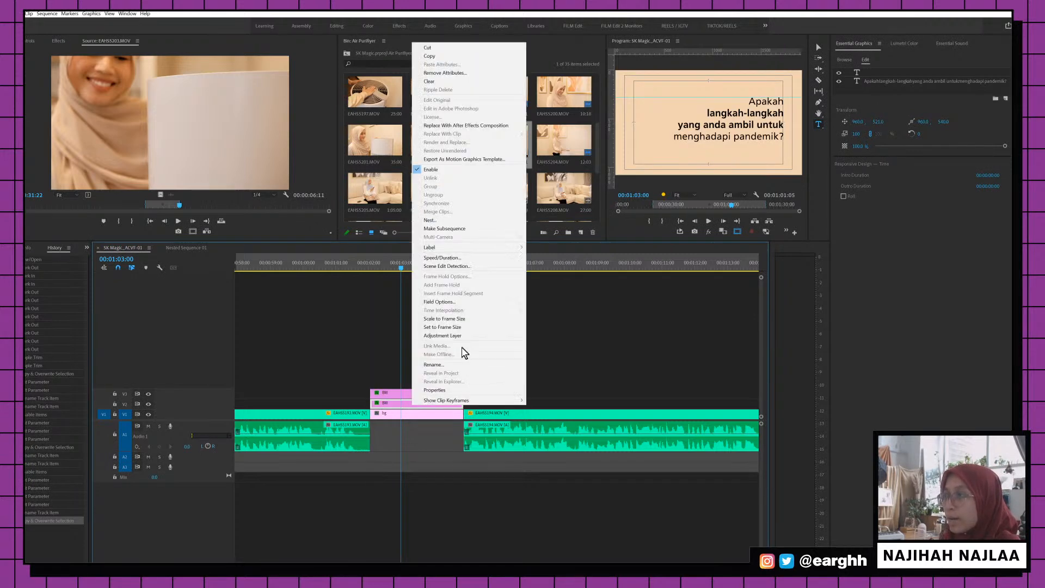
left_click(454, 175)
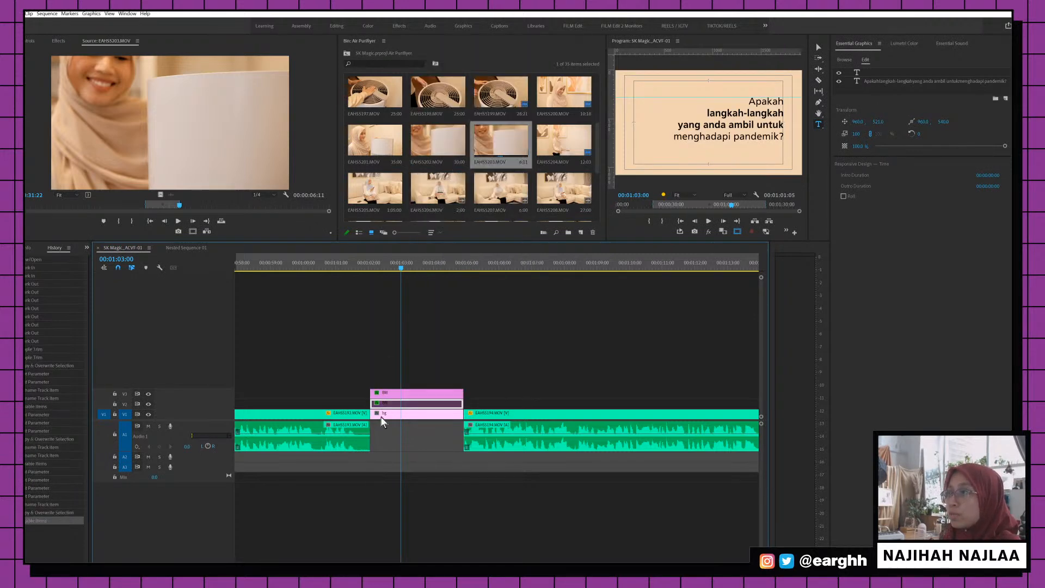
Rename the upper copy EN, paste the English question into it, and save
right_click(414, 394)
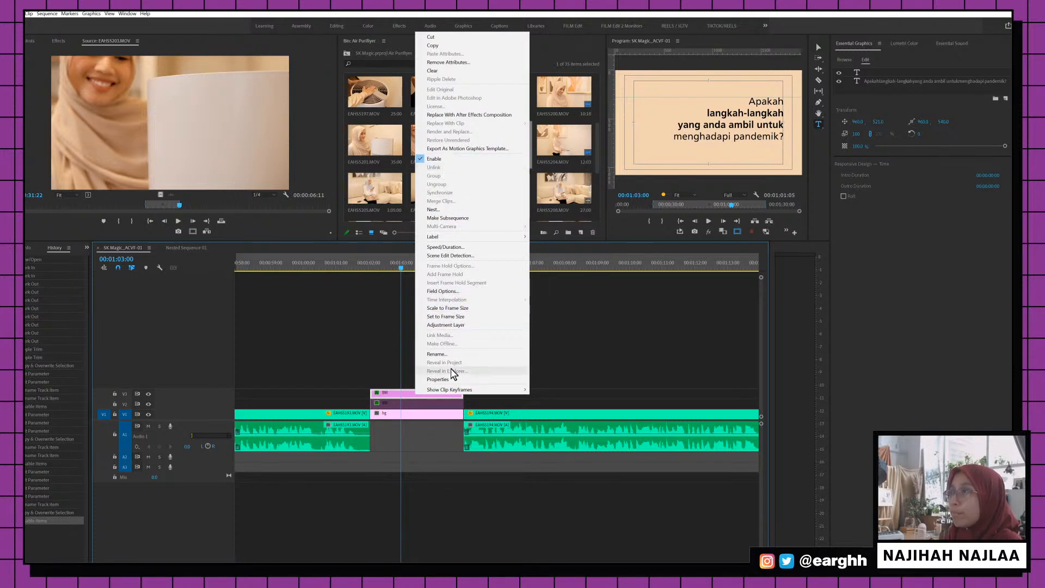
left_click(453, 354)
type("ERN")
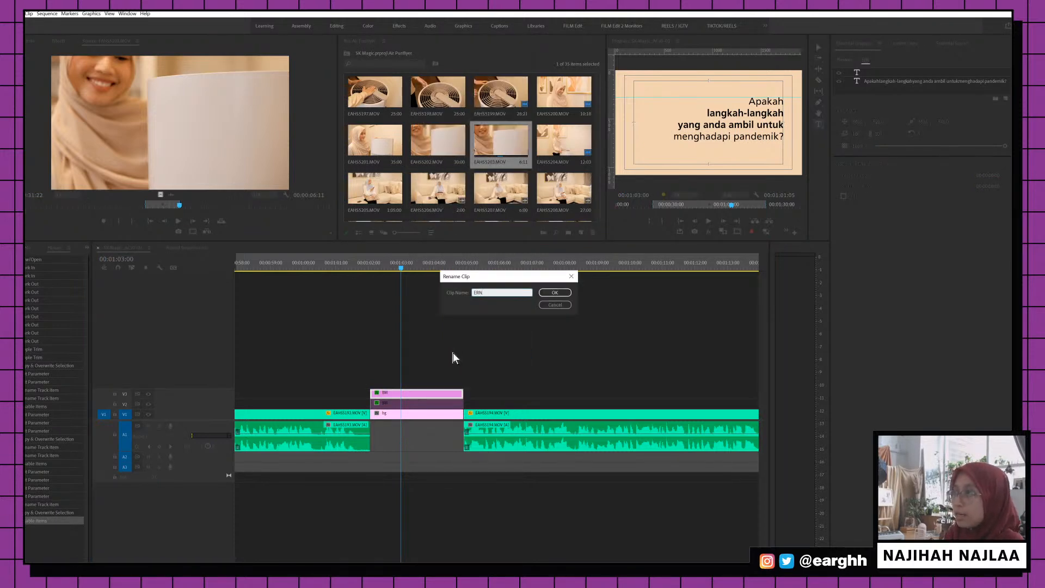
key("BackSpace")
key("BackSpace")
type("N")
key("Return")
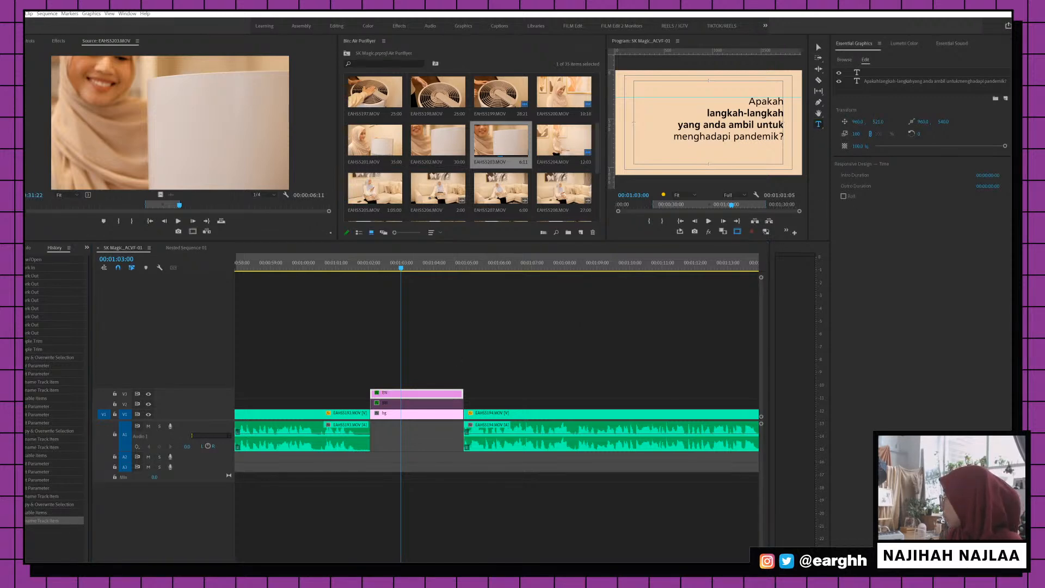
double_click(762, 114)
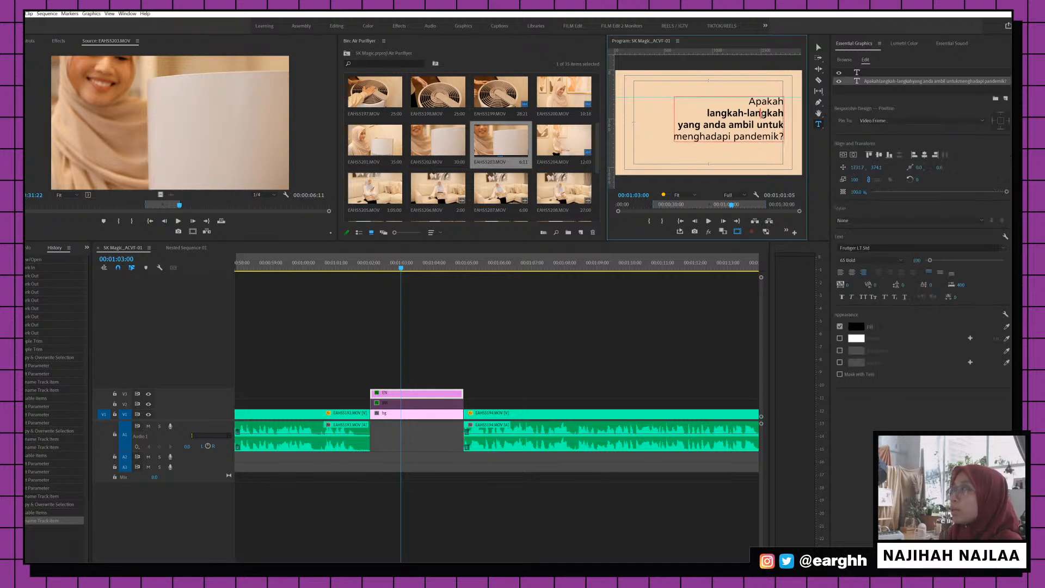
type("What are the measures you take now just to cope with the pandemic?")
key("ctrl+s")
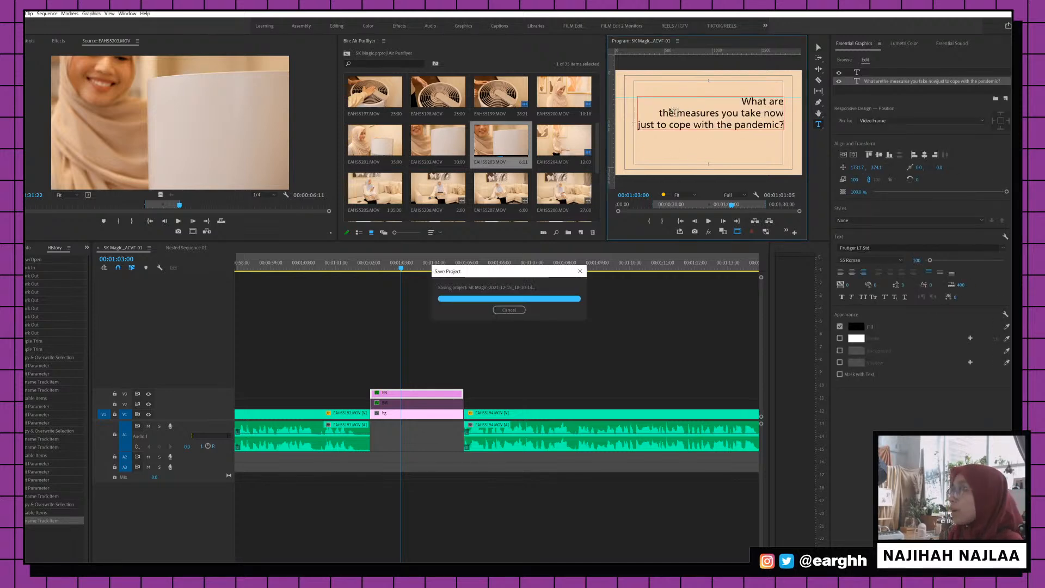
Bold "the measures you take now just", italicise and underline "to cope with the pandemic?", then save
left_click_drag(660, 113, 654, 135)
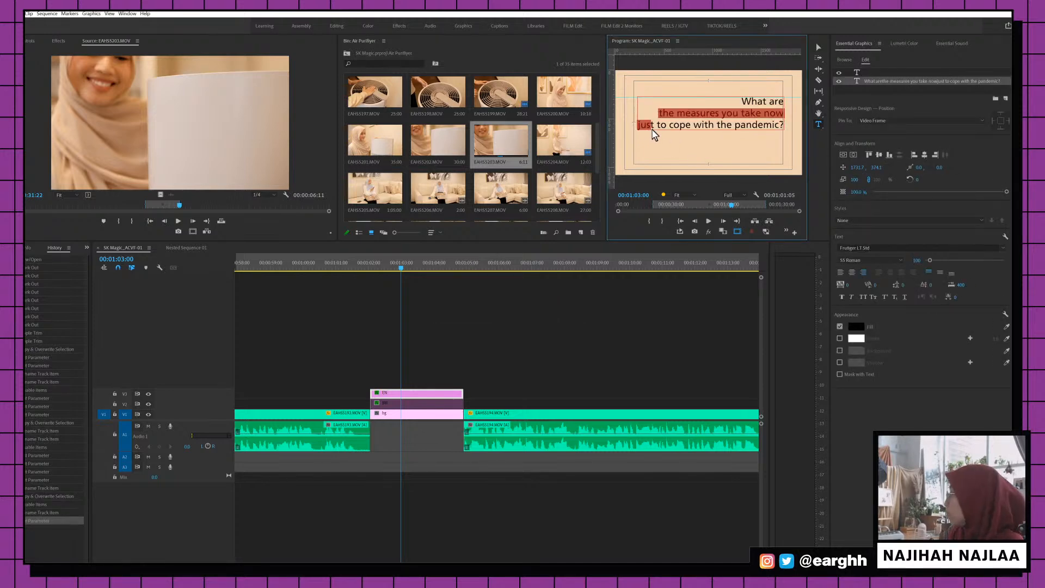
left_click(871, 260)
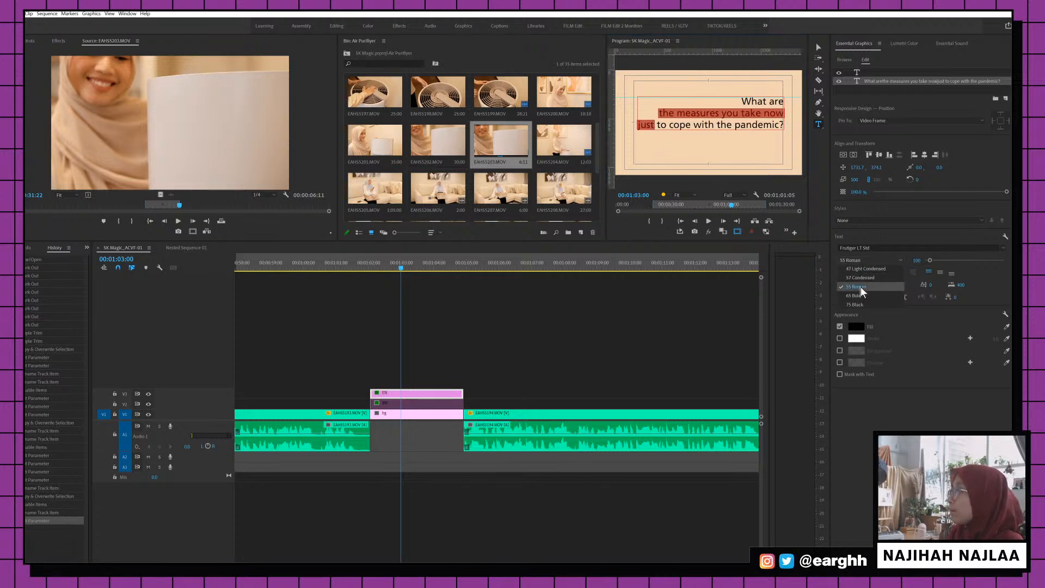
left_click(861, 295)
left_click_drag(656, 125, 791, 130)
left_click(851, 296)
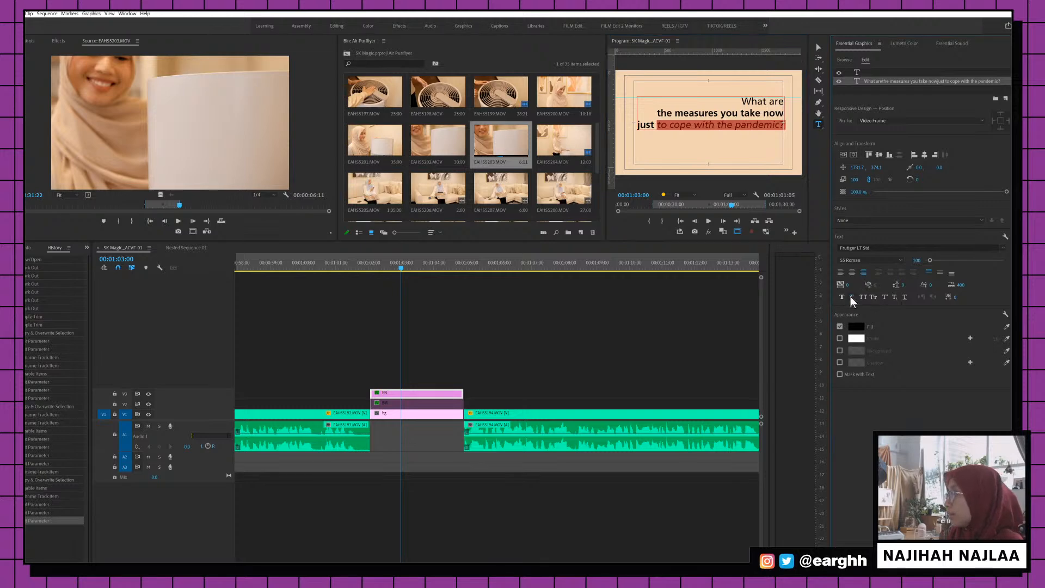
left_click(906, 296)
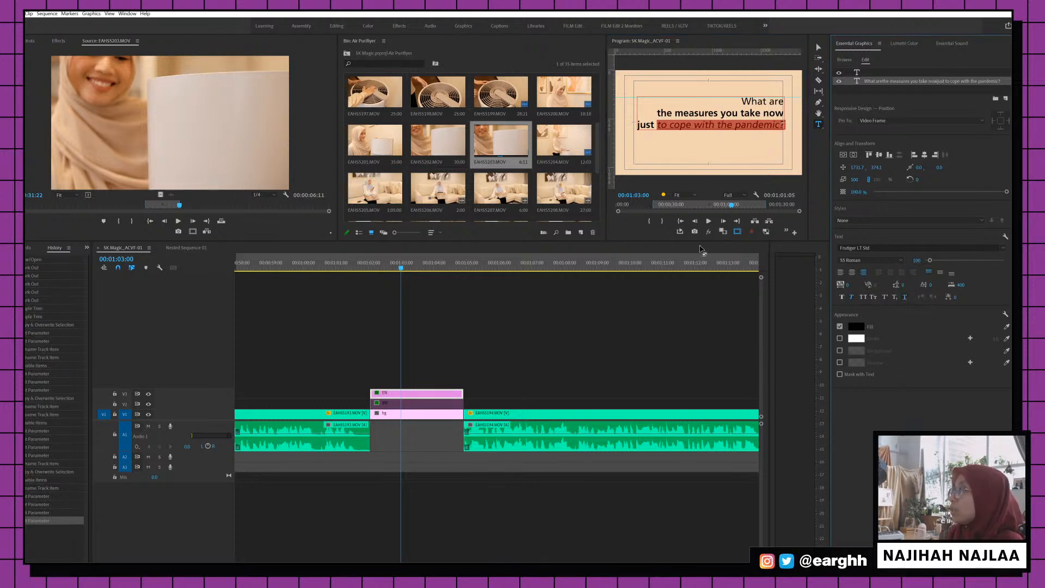
left_click(751, 247)
key("ctrl+s")
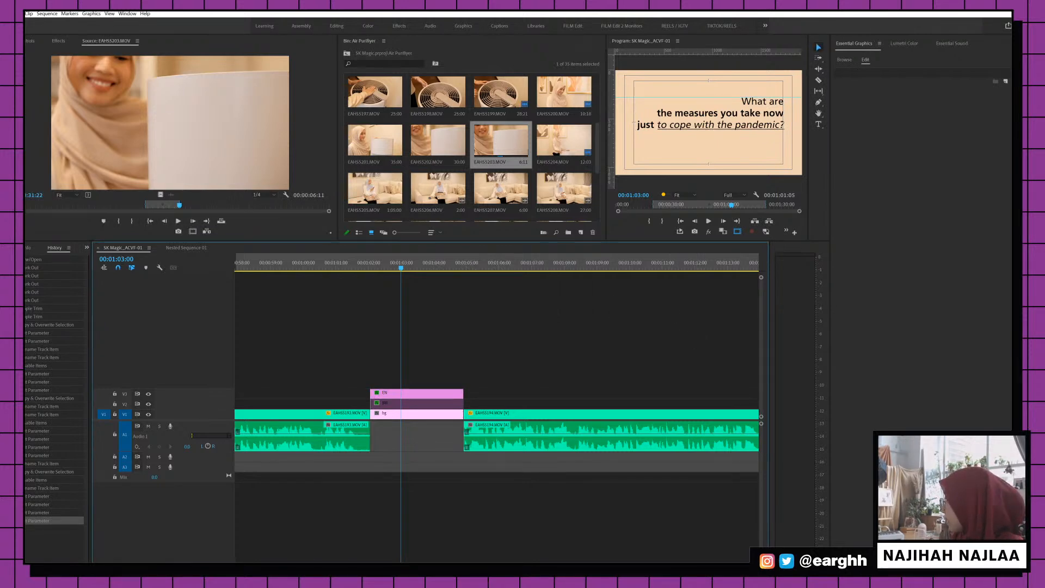
Zoom and scrub the timeline to the EN/BM card stack around 00:00:25 between the interview clips
scroll(462, 264, "up", 2)
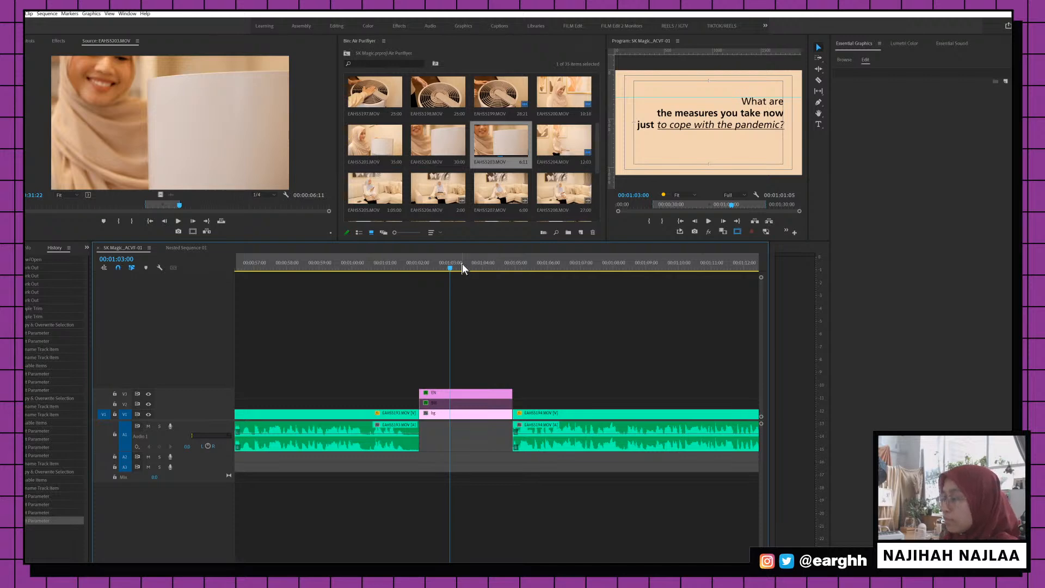
key("backslash")
key("minus")
key("equal")
key("equal")
key("equal")
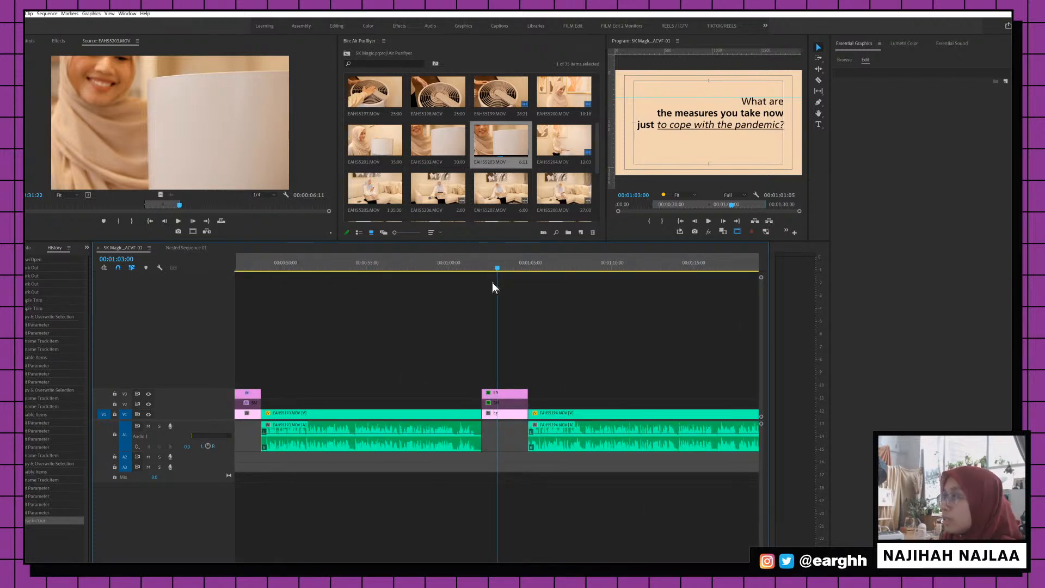
left_click_drag(487, 256, 396, 258)
key("minus")
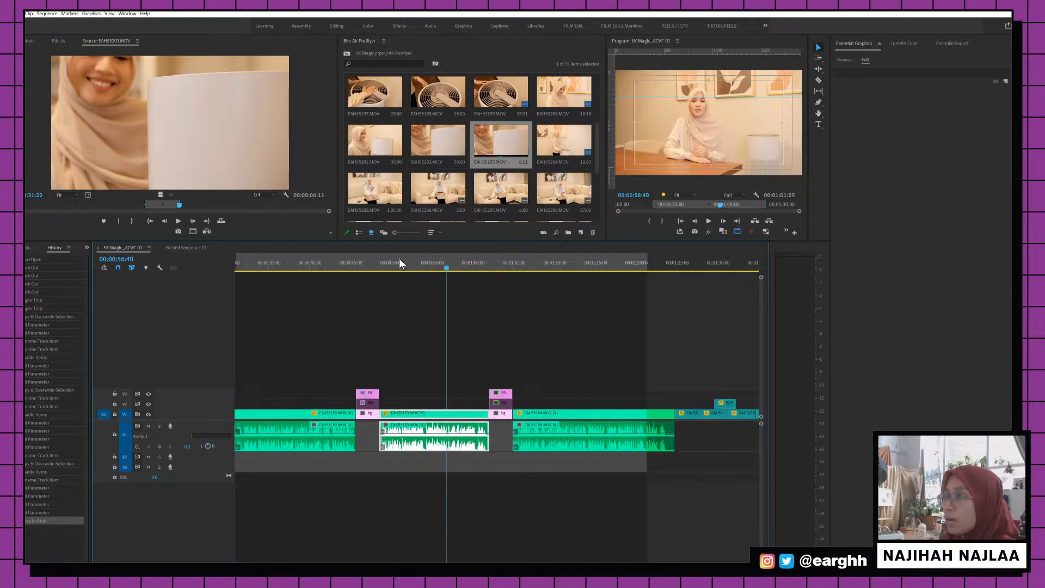
key("minus")
left_click(342, 266)
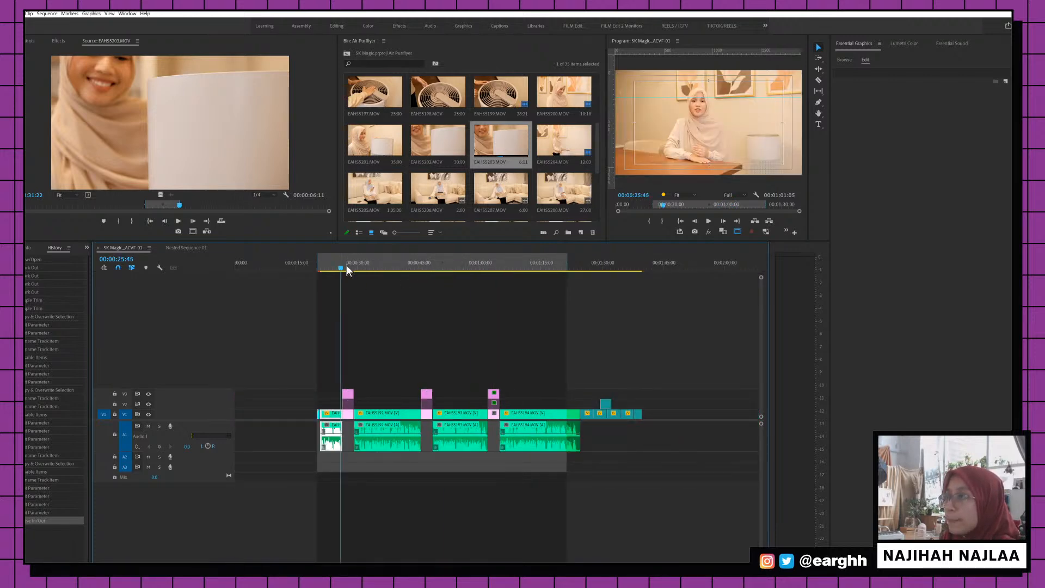
key("equal")
key("equal")
key("equal")
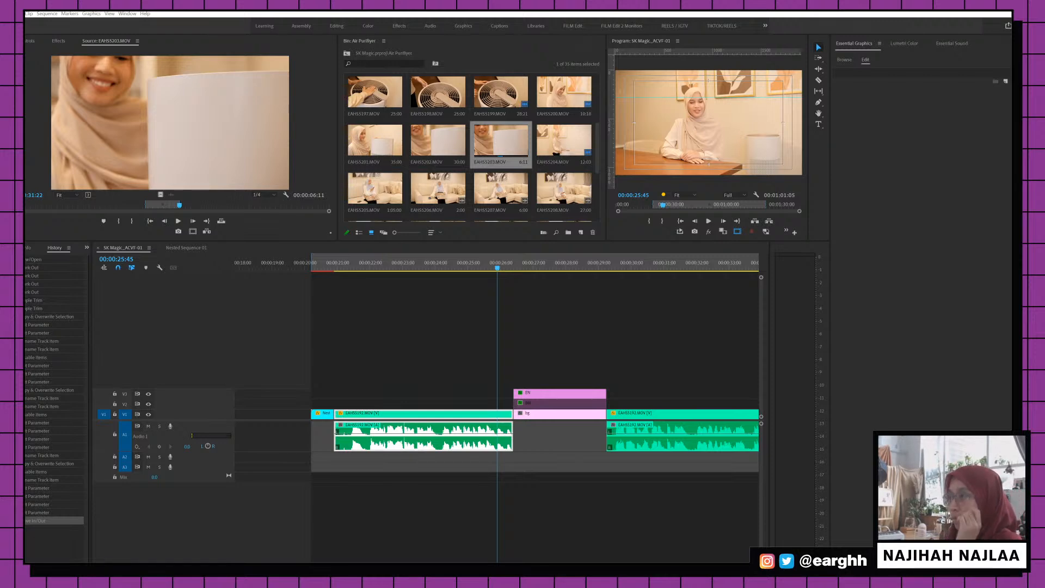
left_click(489, 266)
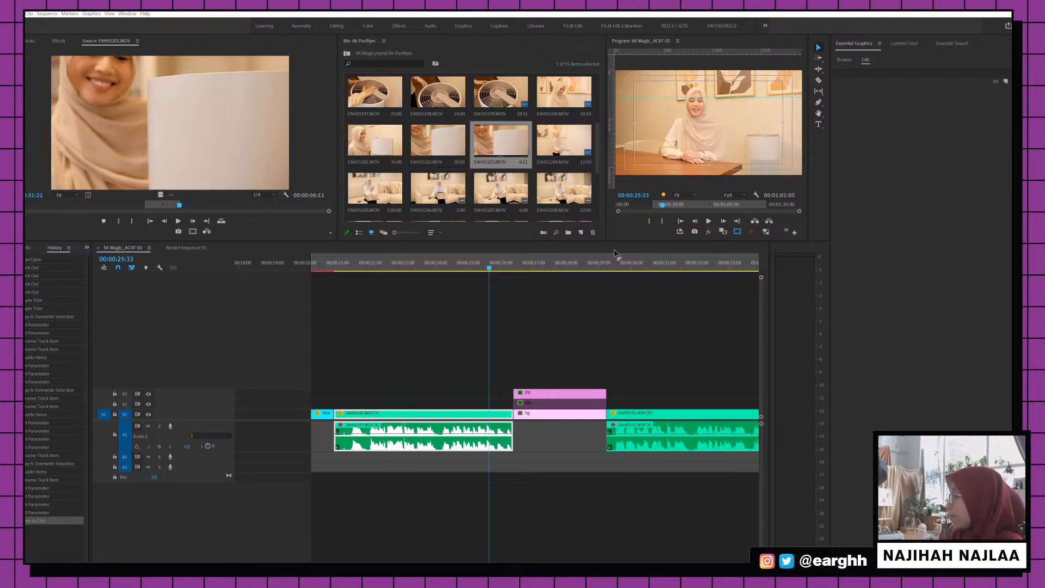
Ripple-trim the EN question card stack's end left, pulling the next interview clip earlier
left_click(463, 262)
key("b")
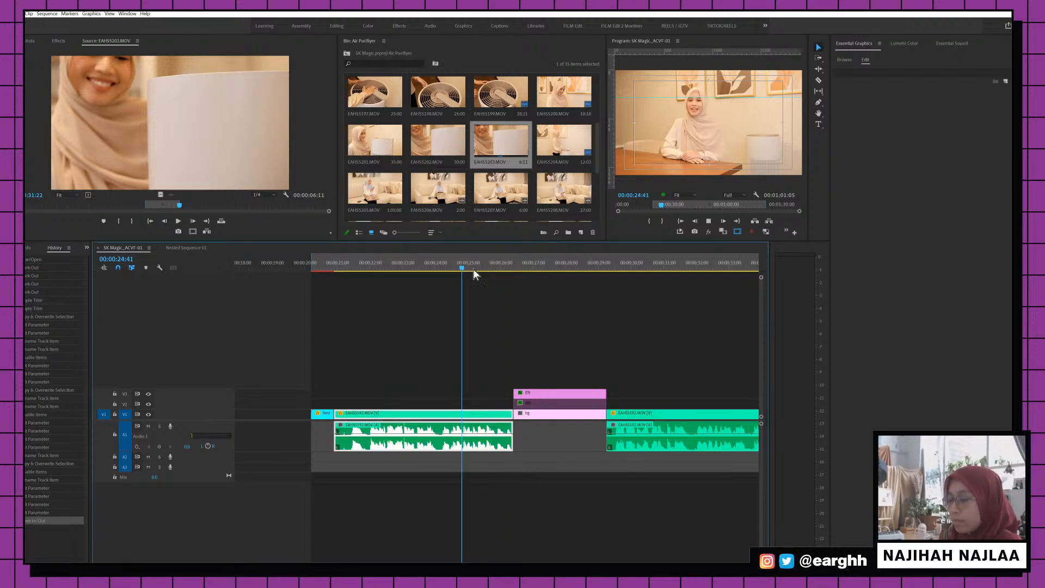
key("space")
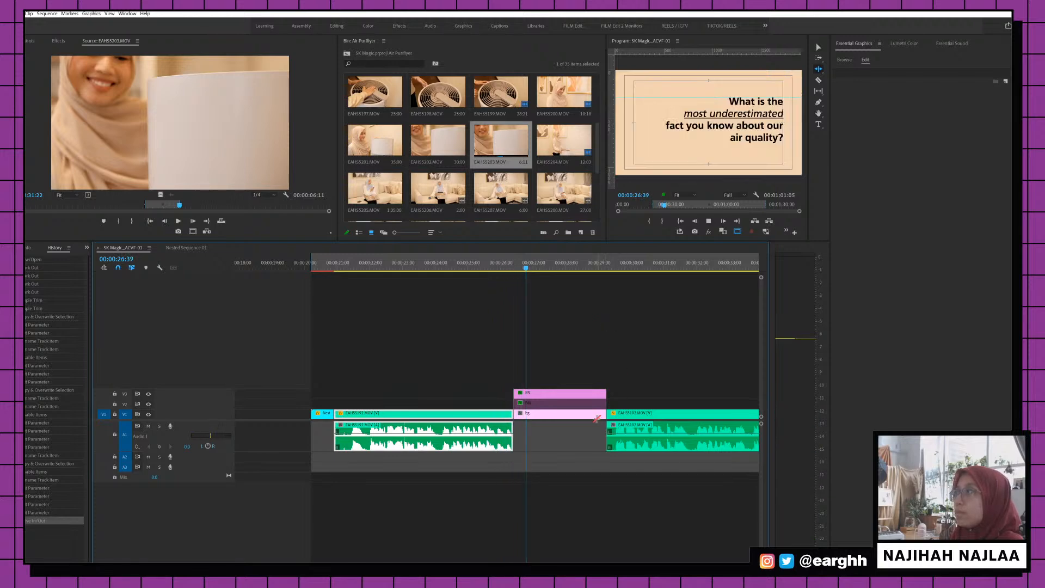
key("space")
left_click(603, 392)
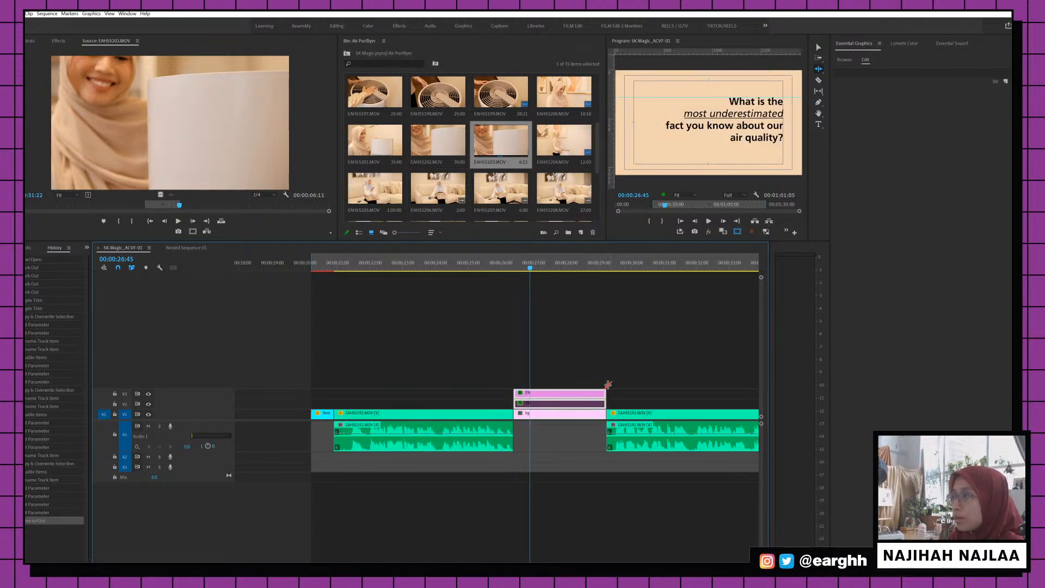
left_click_drag(603, 392, 532, 391)
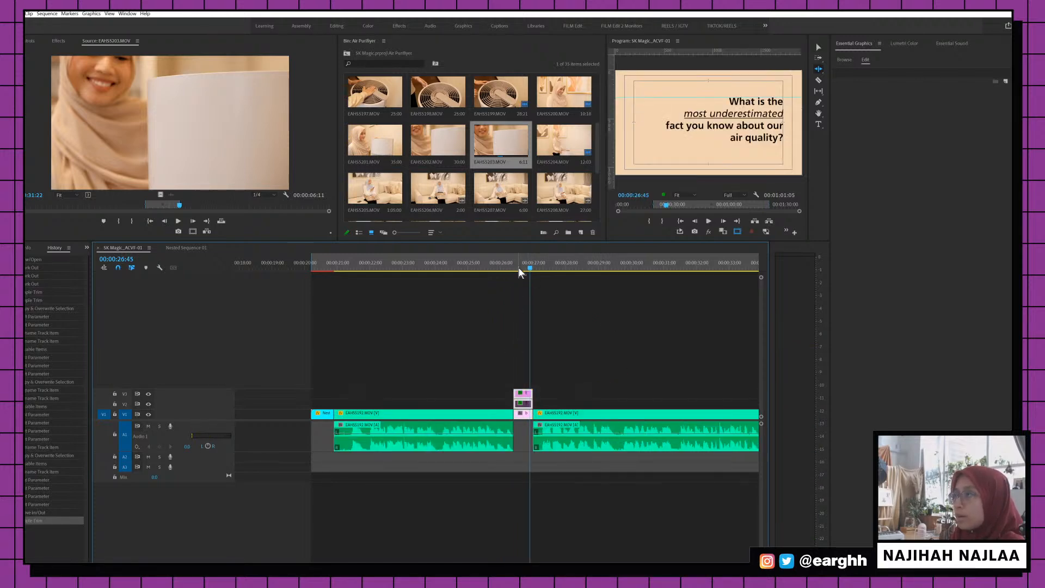
Play back the trimmed cut and zoom out to view the whole sequence
left_click(520, 271)
key("space")
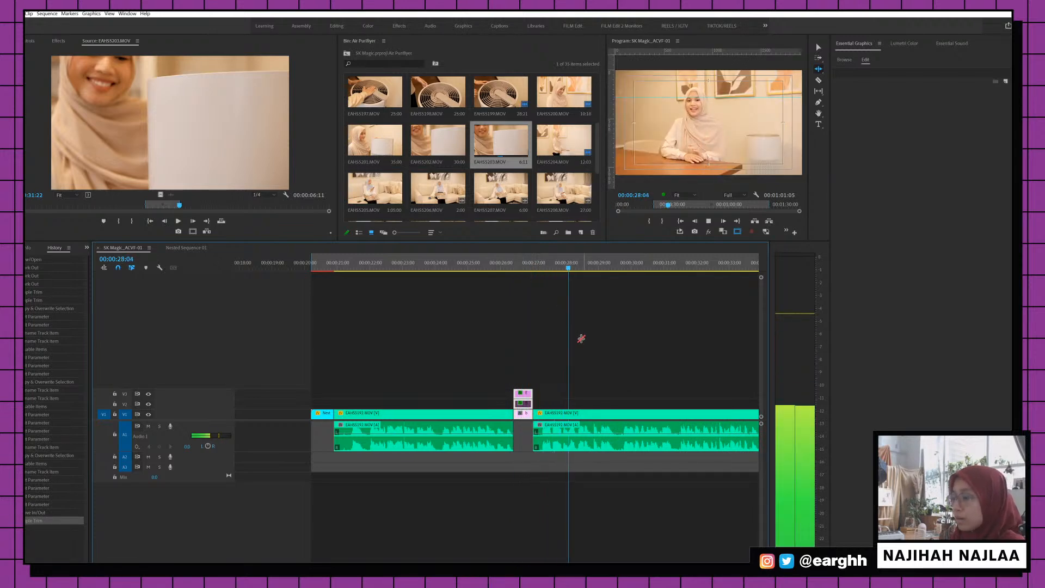
key("backslash")
key("equal")
key("equal")
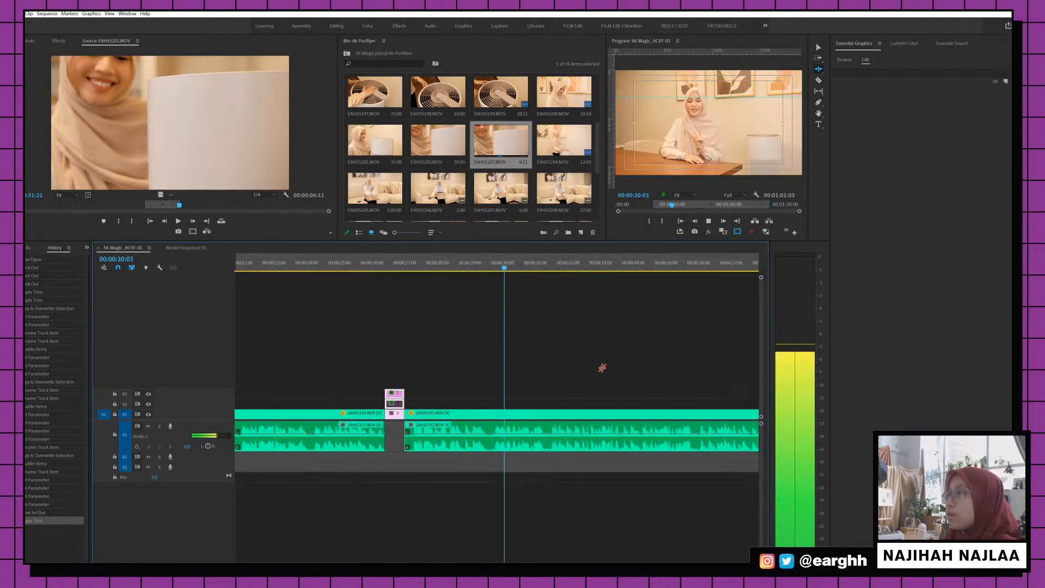
key("minus")
key("minus")
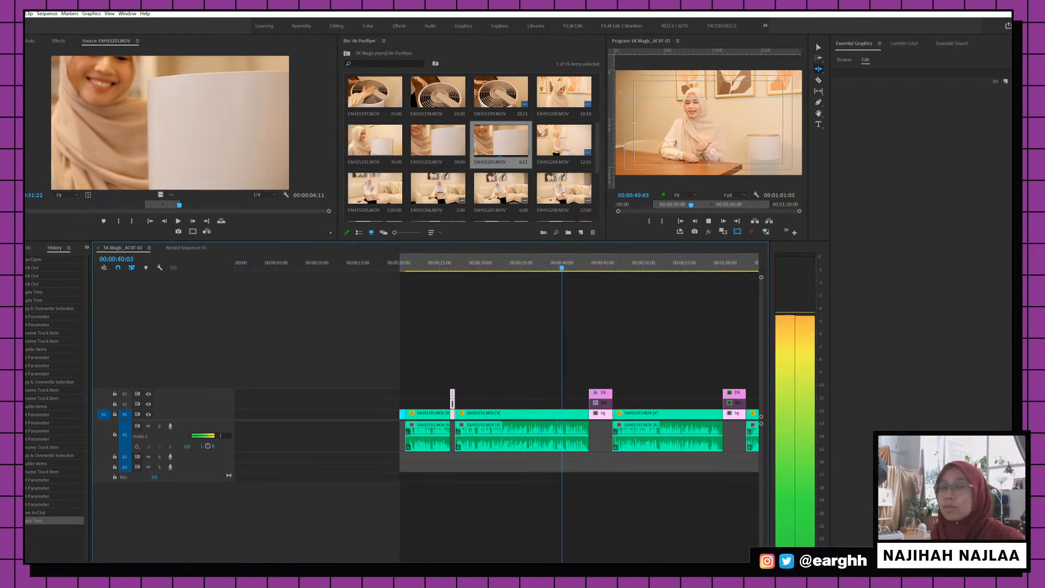
Ripple-trim the end of the EN/BM pharmacist question card stack shorter
key("=")
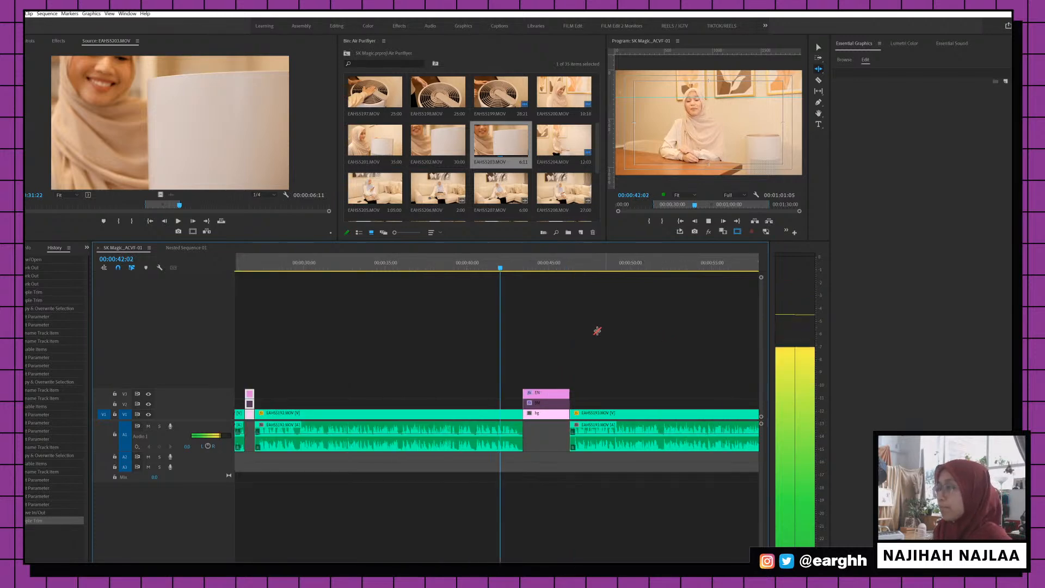
key("space")
key("v")
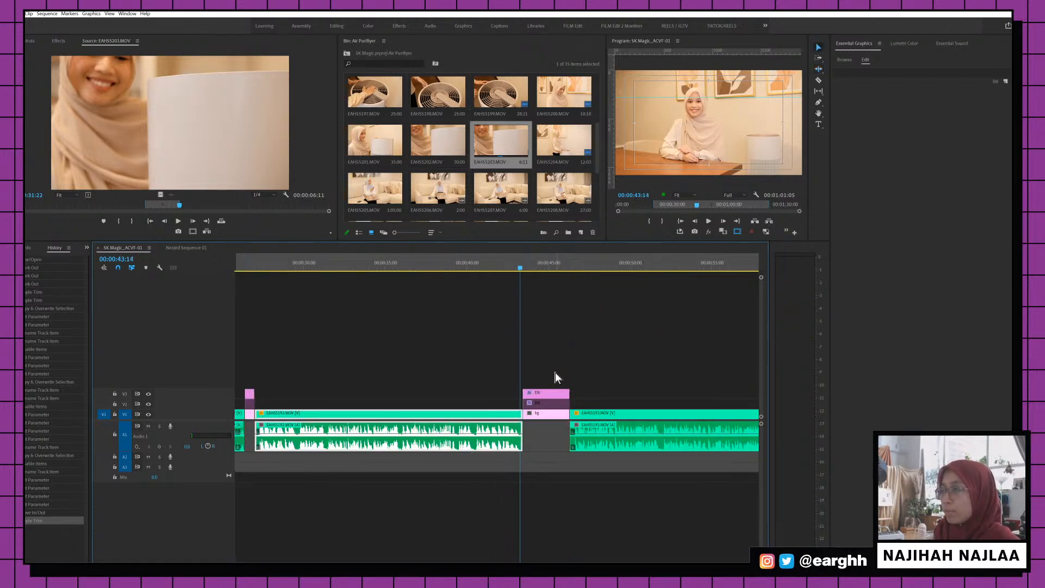
left_click_drag(555, 372, 551, 435)
key("b")
left_click_drag(568, 397, 527, 397)
key("space")
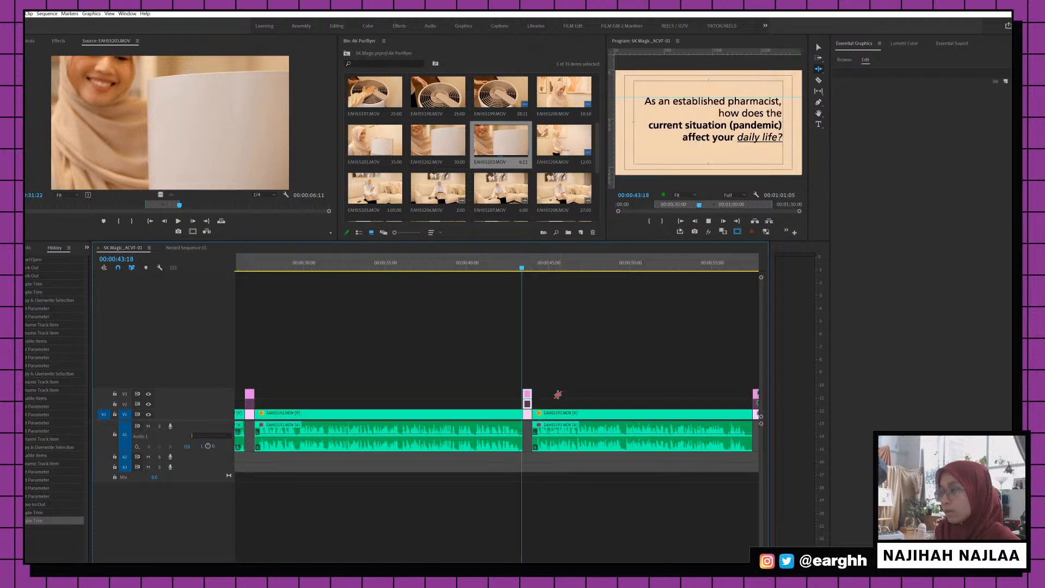
Trim the start of the interview clip that follows the pharmacist card
key("minus")
key("minus")
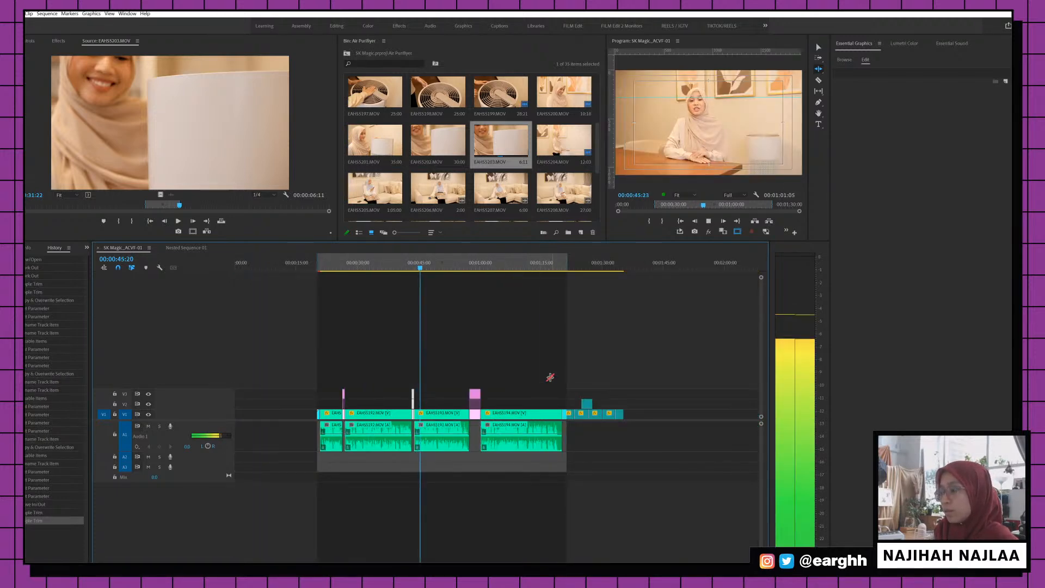
key("equal")
key("equal")
key("equal")
key("equal")
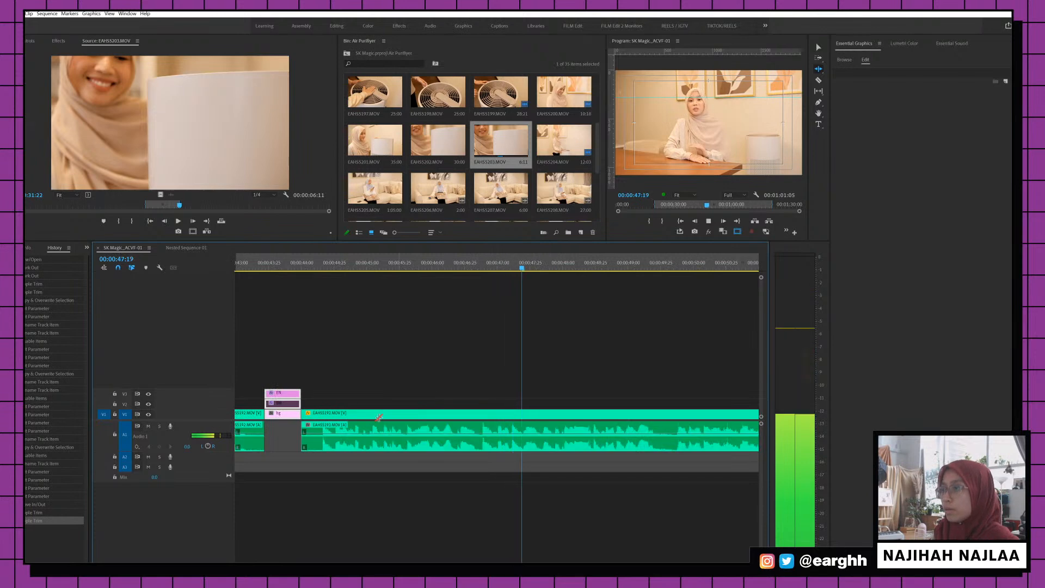
key("space")
left_click_drag(303, 415, 312, 412)
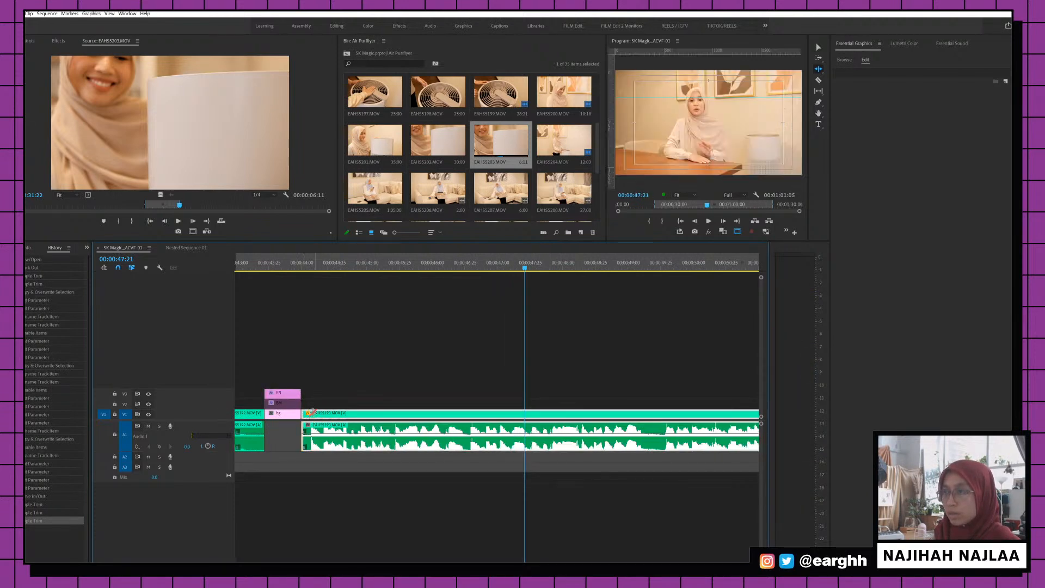
scroll(327, 305, "up", 3)
left_click(312, 265)
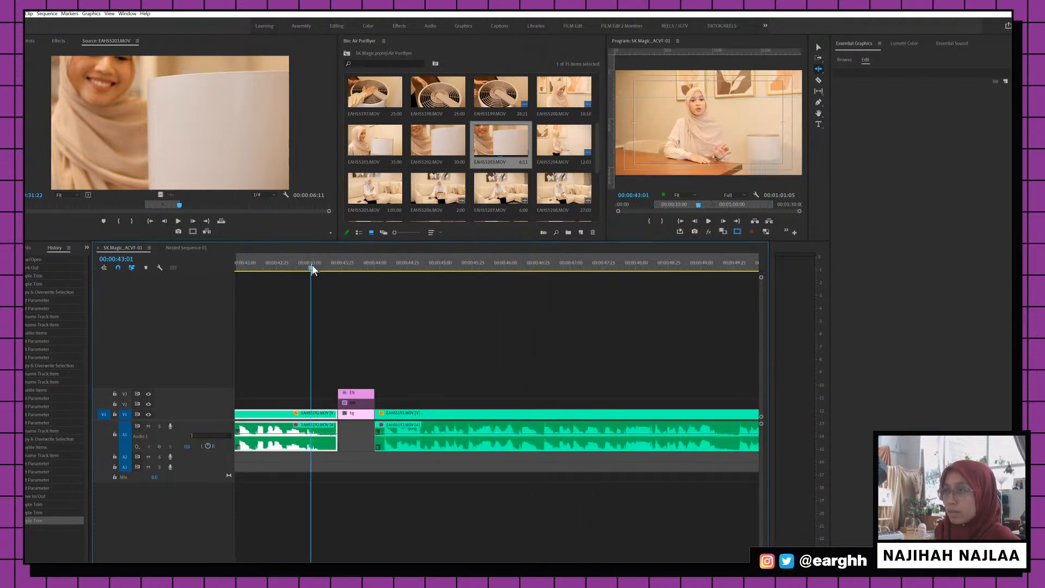
key("space")
Shorten clip EAHS5192 so it ends at 43:07
left_click(319, 268)
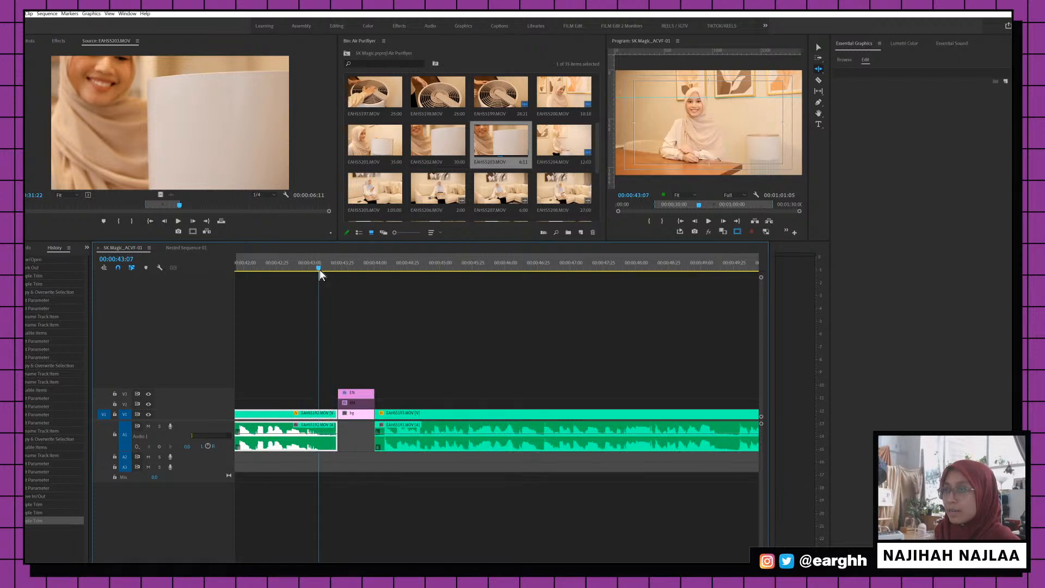
left_click_drag(334, 415, 323, 415)
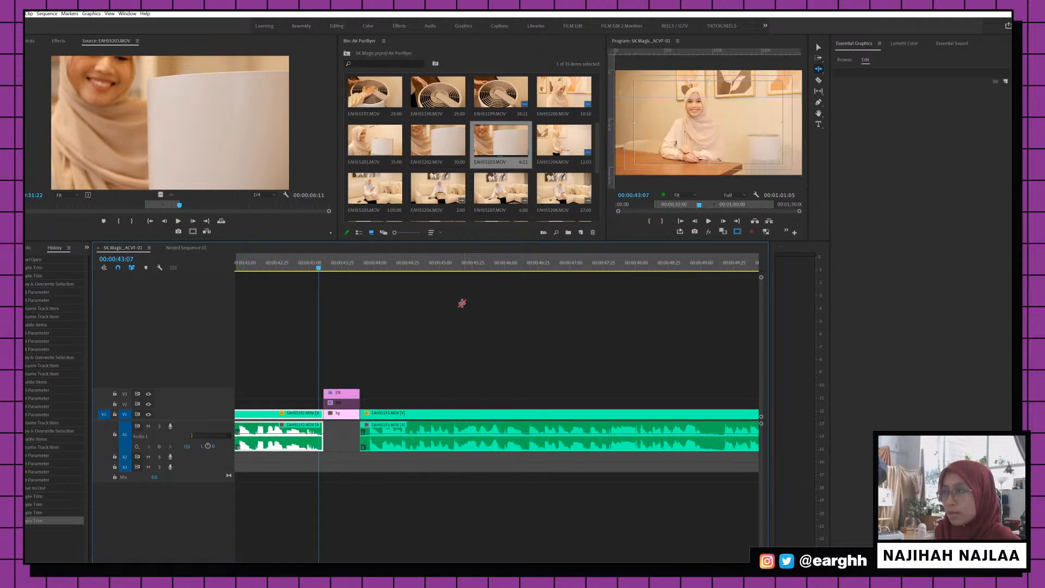
key("space")
Trim the later interview clip's end back to 00:00:56:36
key("minus")
key("minus")
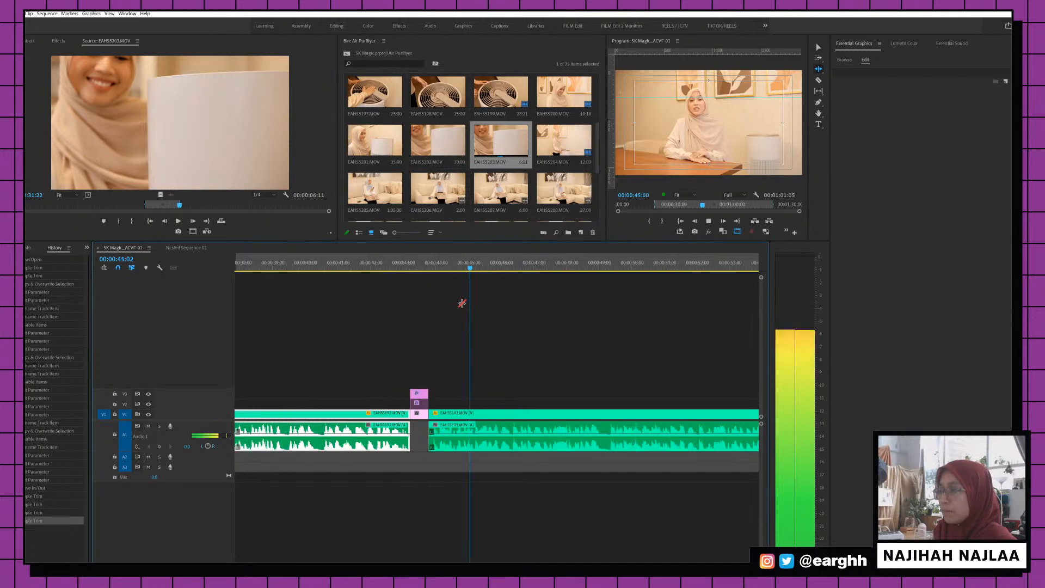
key("minus")
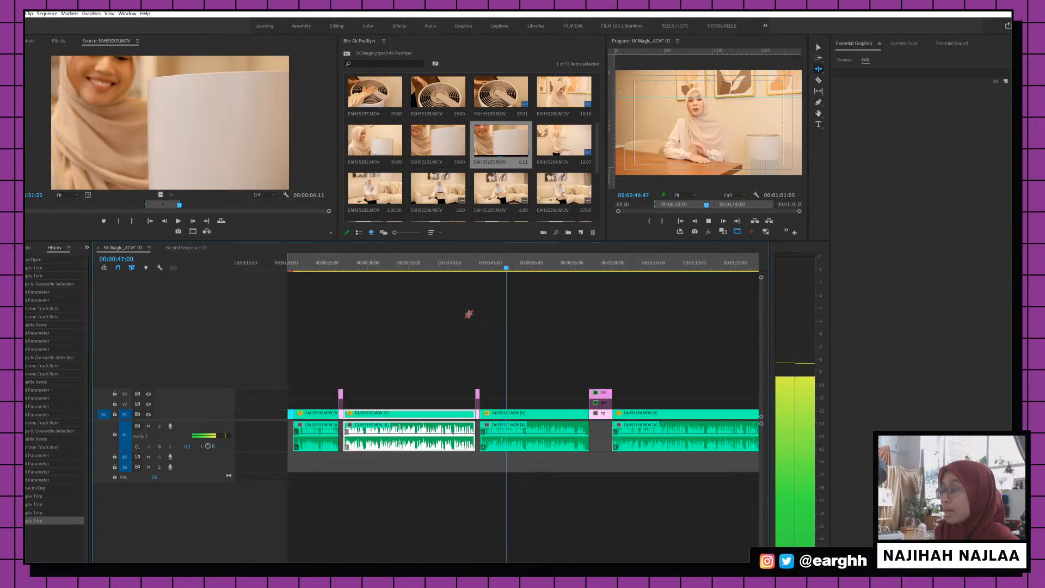
key("equal")
key("minus")
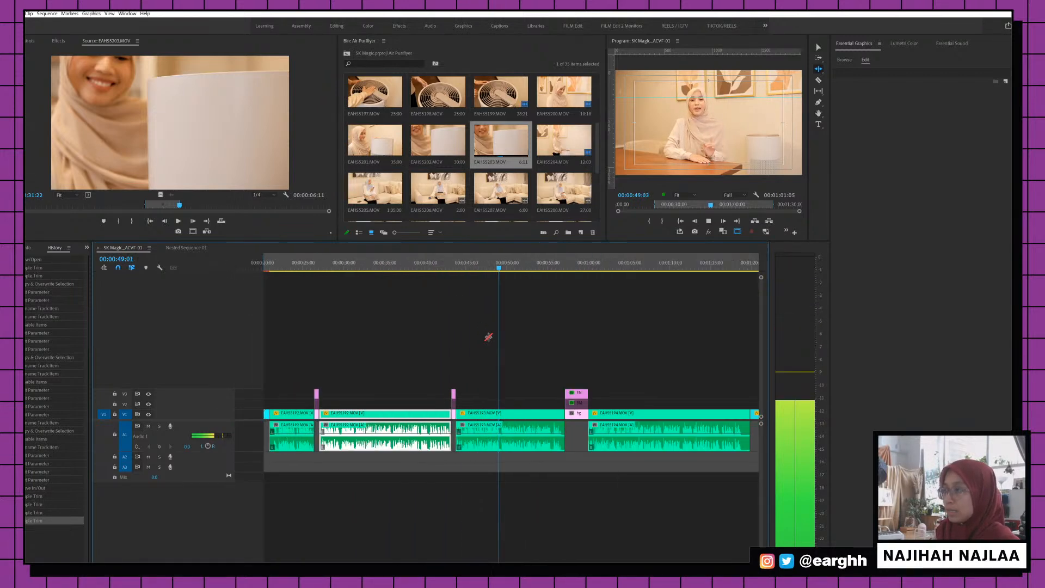
key("equal")
key("equal")
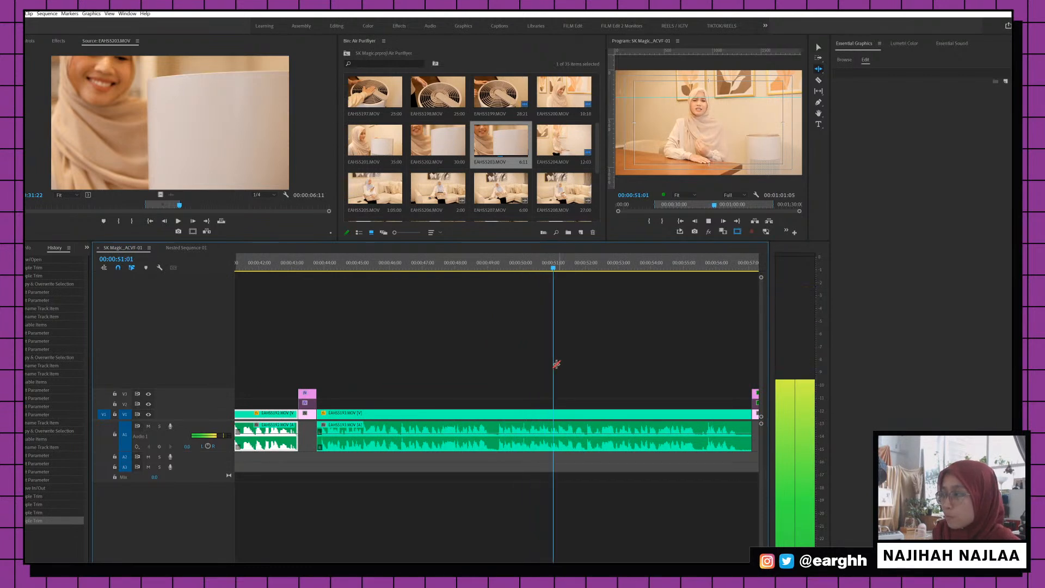
key("minus")
key("equal")
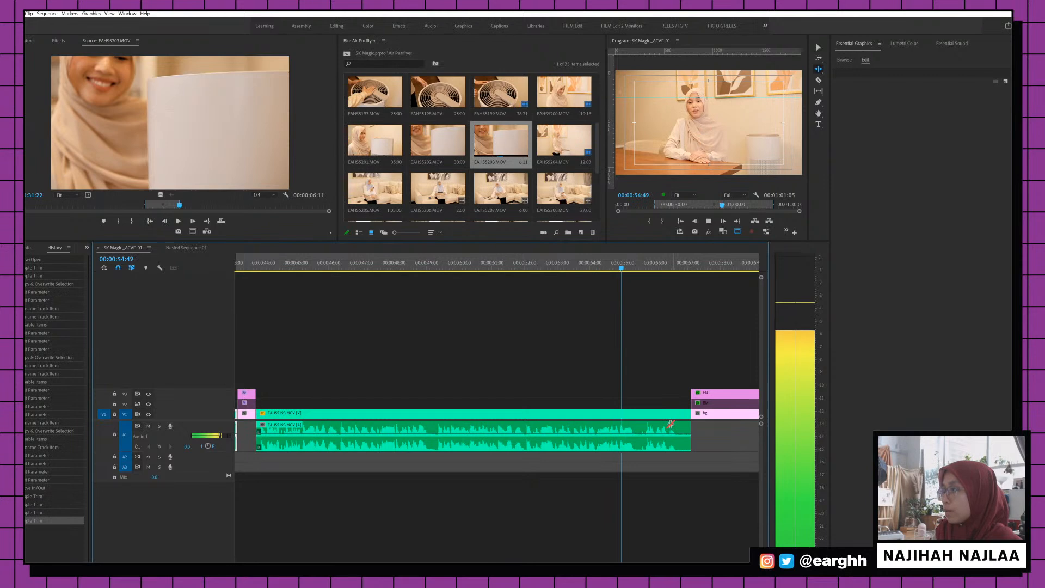
left_click_drag(690, 419, 676, 417)
Ripple-trim the pandemic-measures question card's end to the playhead, reviewing from 56:24
scroll(625, 432, "right", 5)
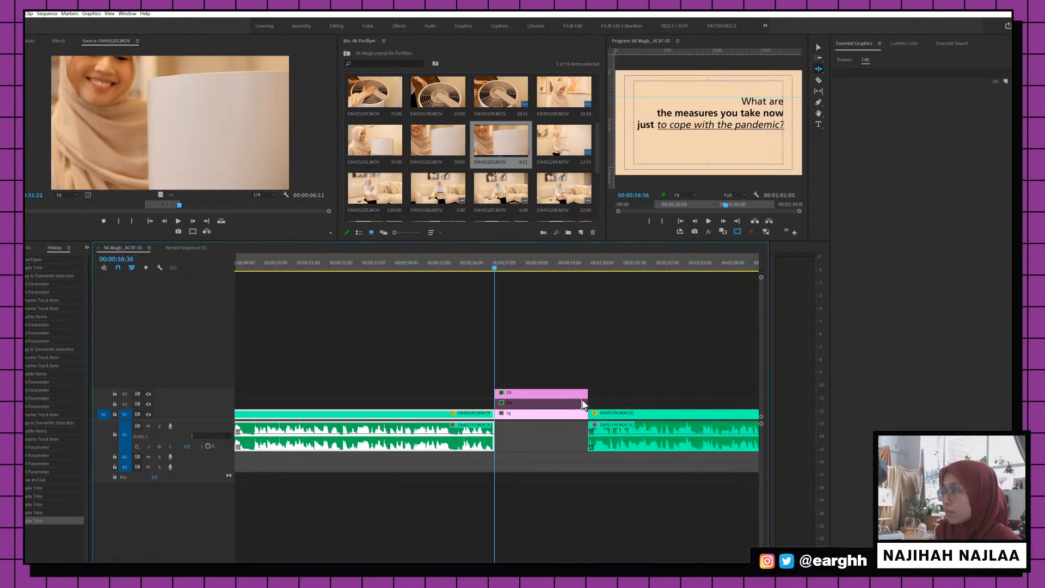
left_click_drag(547, 358, 535, 432)
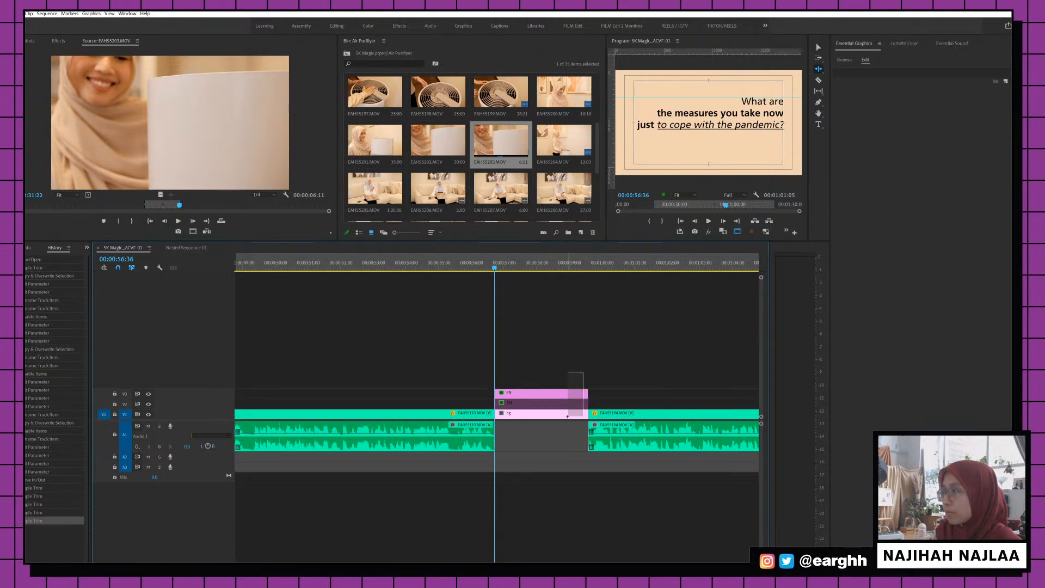
left_click_drag(573, 343, 545, 435)
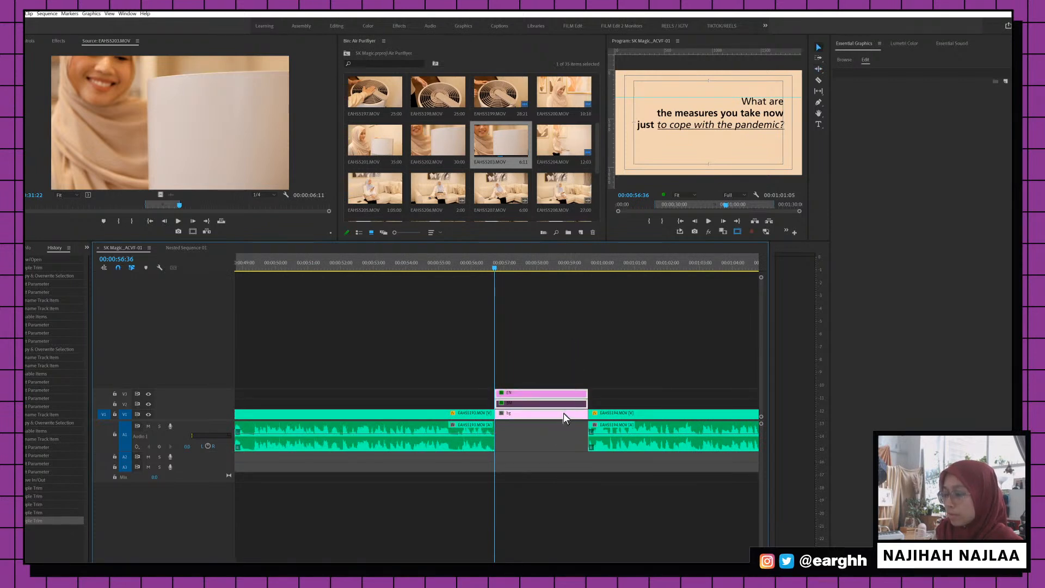
left_click_drag(587, 392, 506, 405)
key("space")
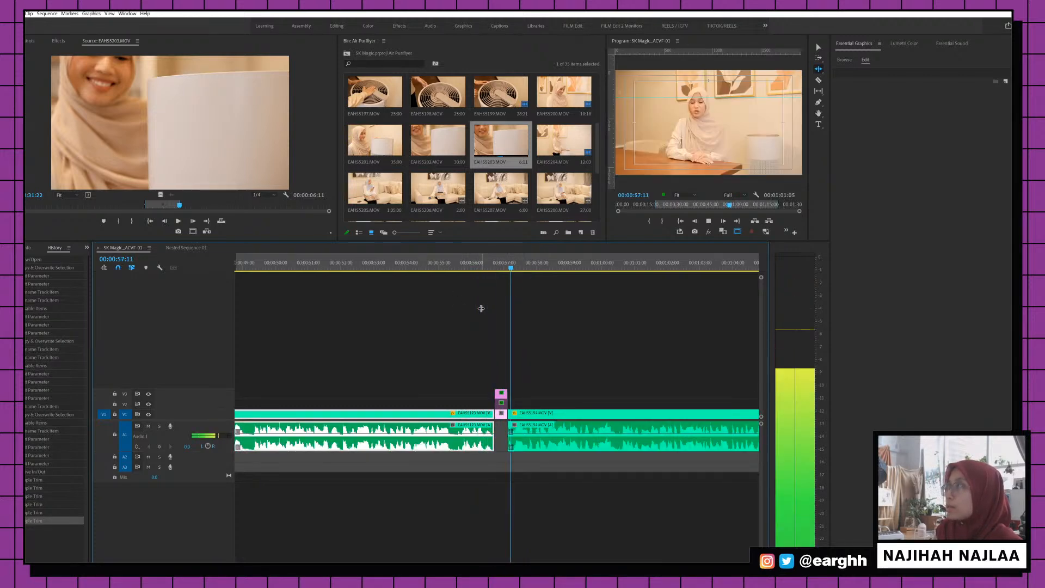
key("ctrl+z")
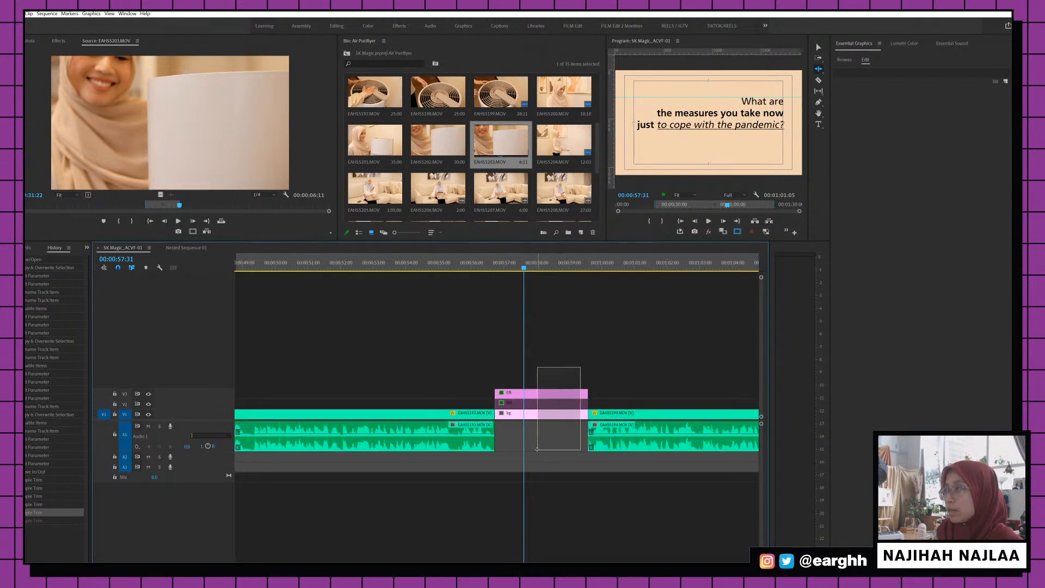
key("v")
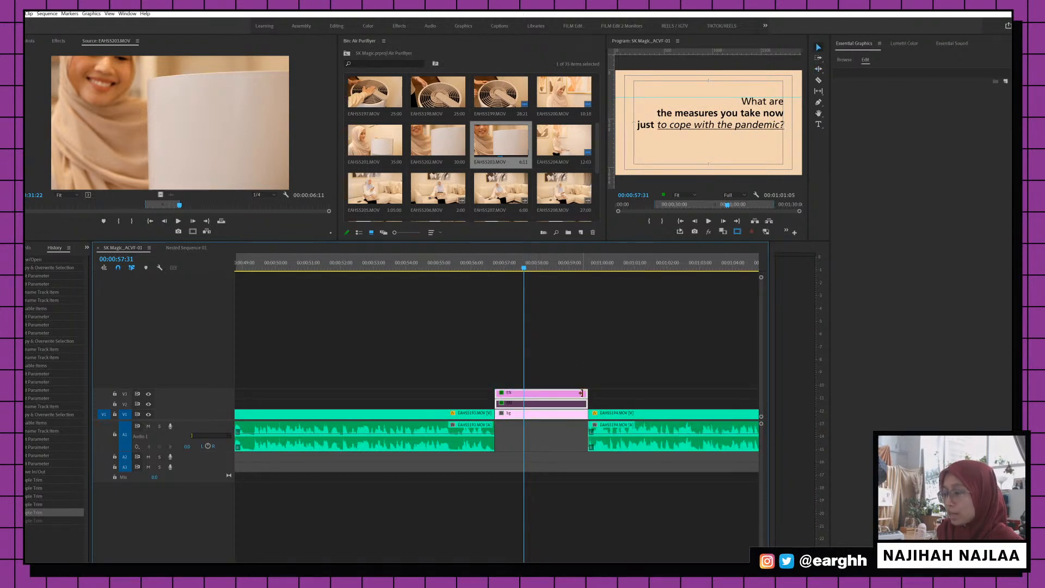
key("b")
left_click_drag(581, 392, 524, 393)
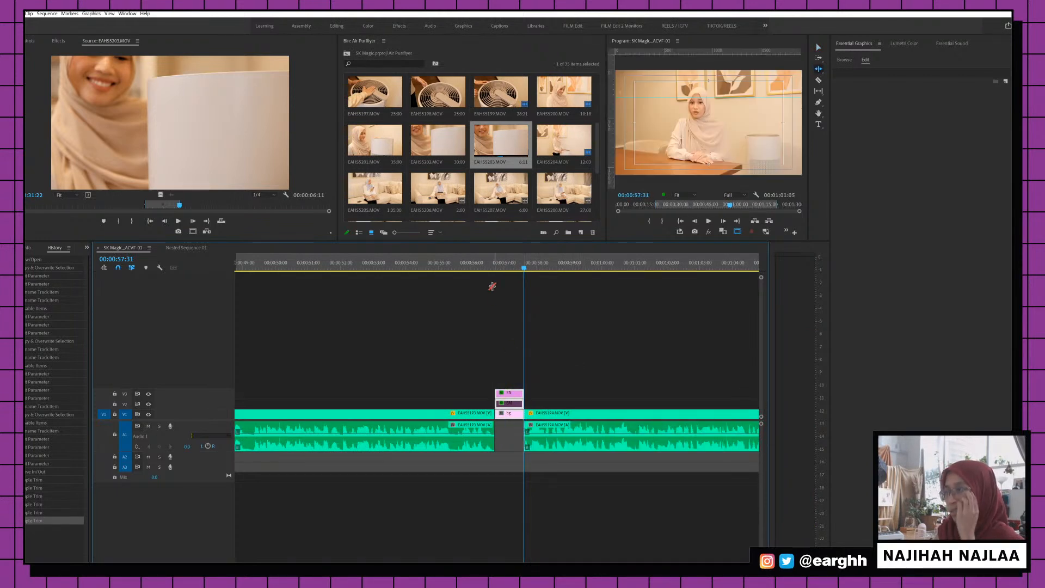
left_click(487, 267)
key("space")
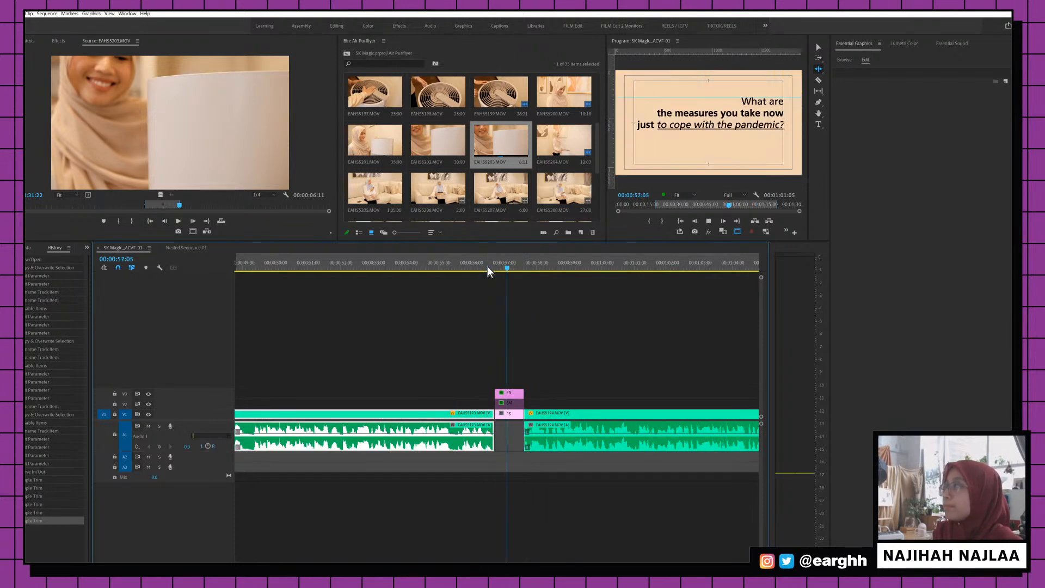
key("space")
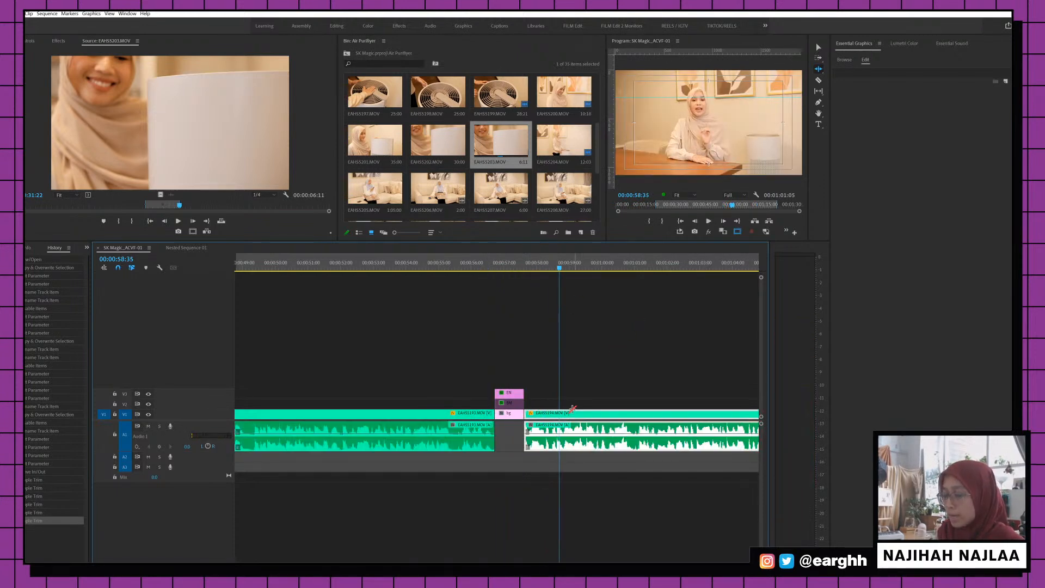
Trim the start of clip EAHS5194 later into its footage
key("v")
key("a")
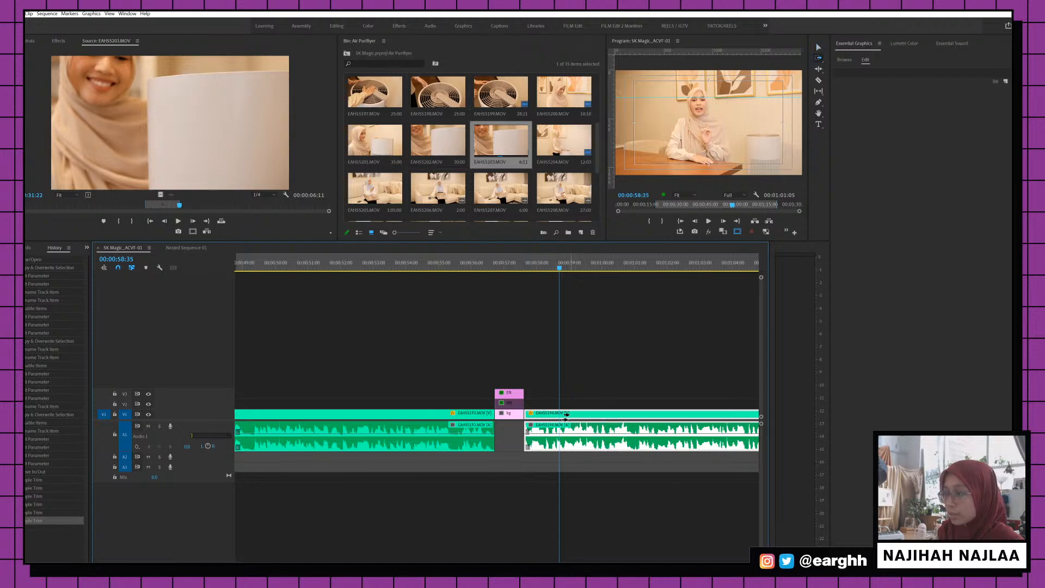
key("v")
left_click_drag(565, 414, 502, 414)
left_click(514, 263)
key("space")
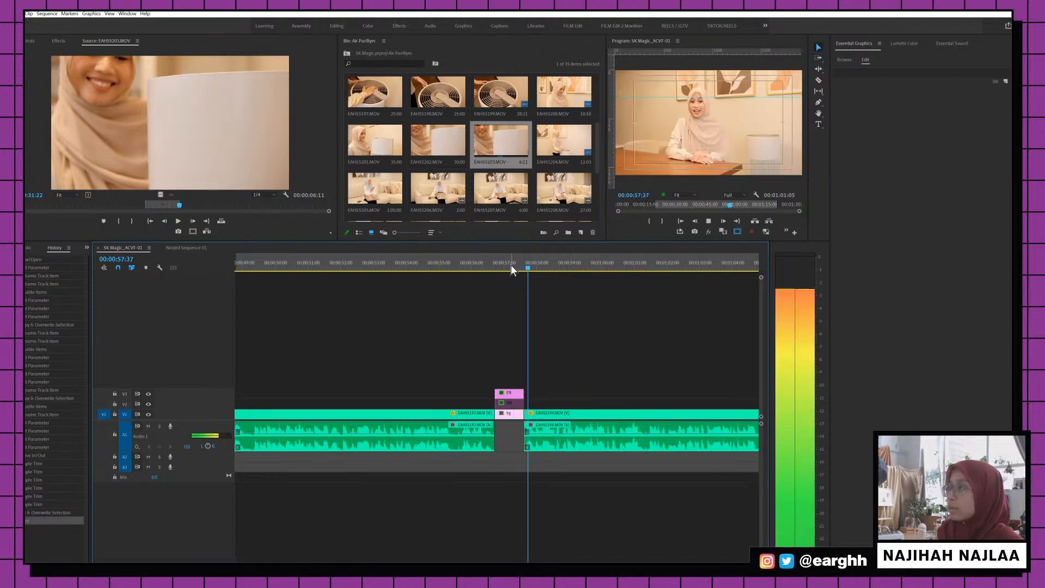
key("minus")
key("equal")
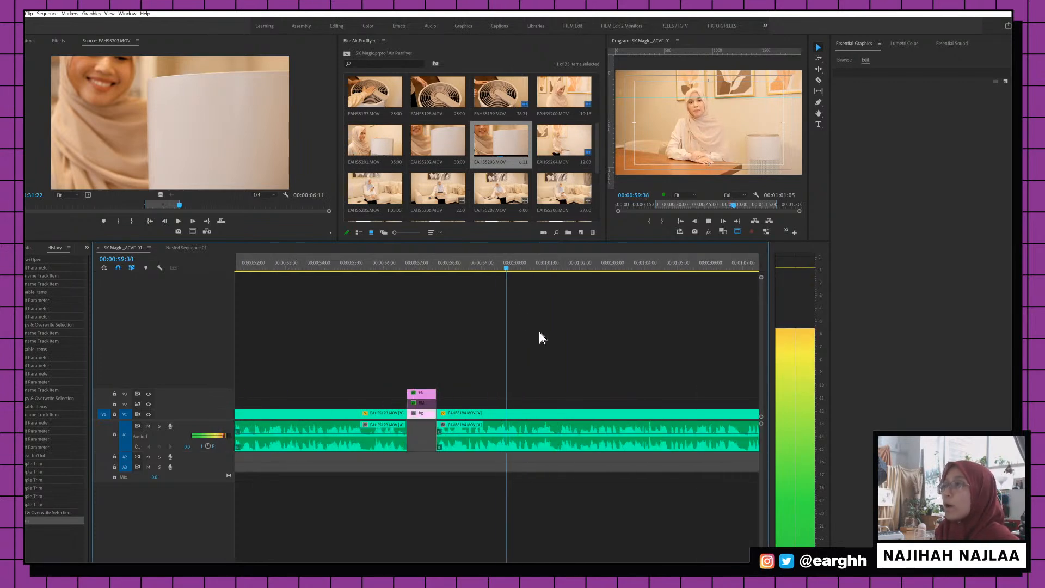
key("space")
Butt EAHS5194 against the previous clip and raise the question-card stack to V2–V4
left_click_drag(424, 354, 425, 402)
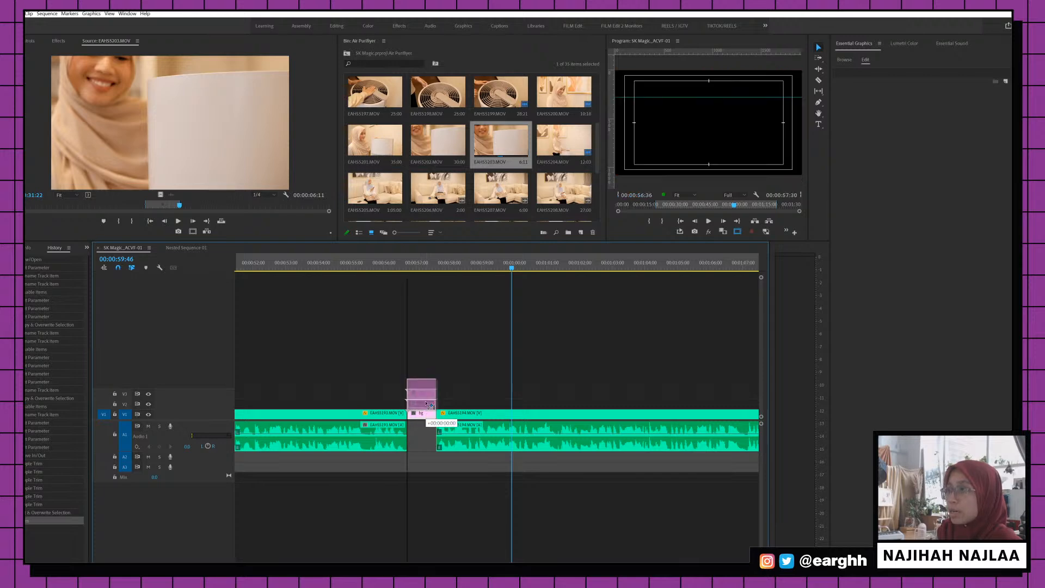
mouse_move(430, 418)
left_mouse_down()
mouse_move(421, 416)
mouse_move(451, 419)
mouse_move(440, 414)
left_mouse_up()
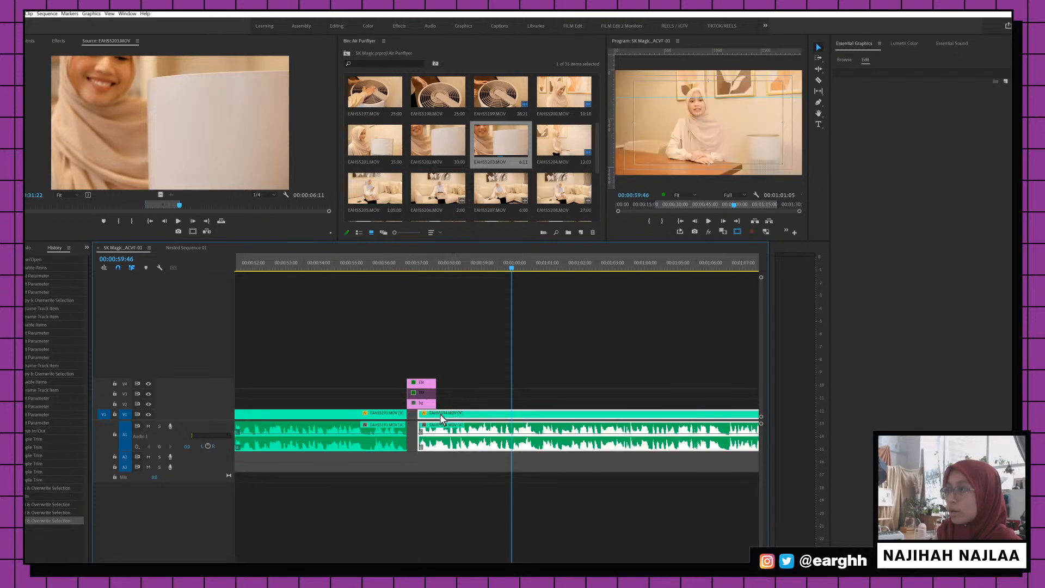
left_click(387, 268)
scroll(450, 378, "up", 10)
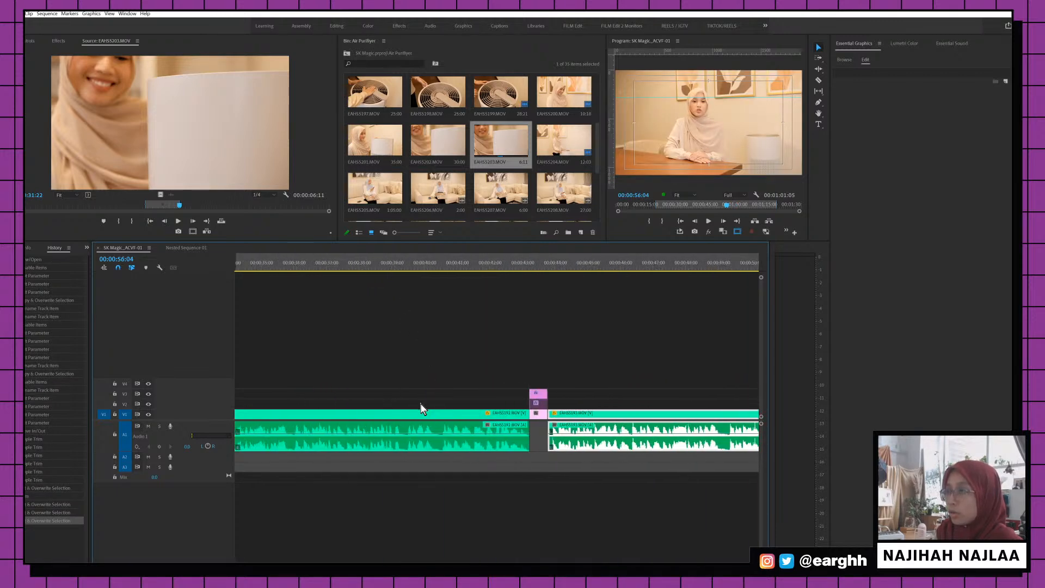
left_click(540, 421)
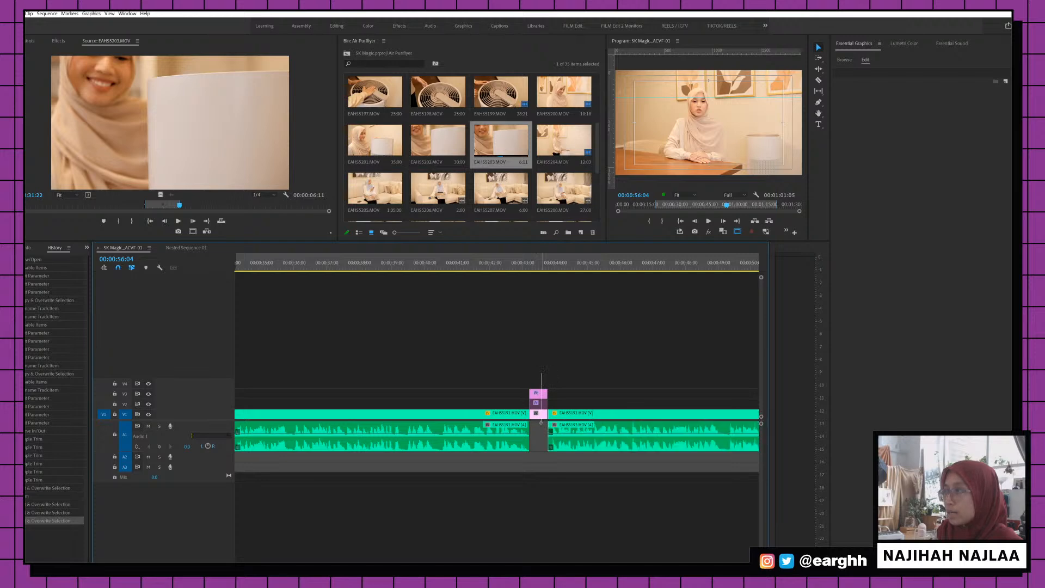
mouse_move(539, 419)
left_mouse_down()
mouse_move(556, 402)
mouse_move(556, 419)
left_mouse_up()
Shift the interview clip after the air-quality question card about 0.3 s earlier
key("minus")
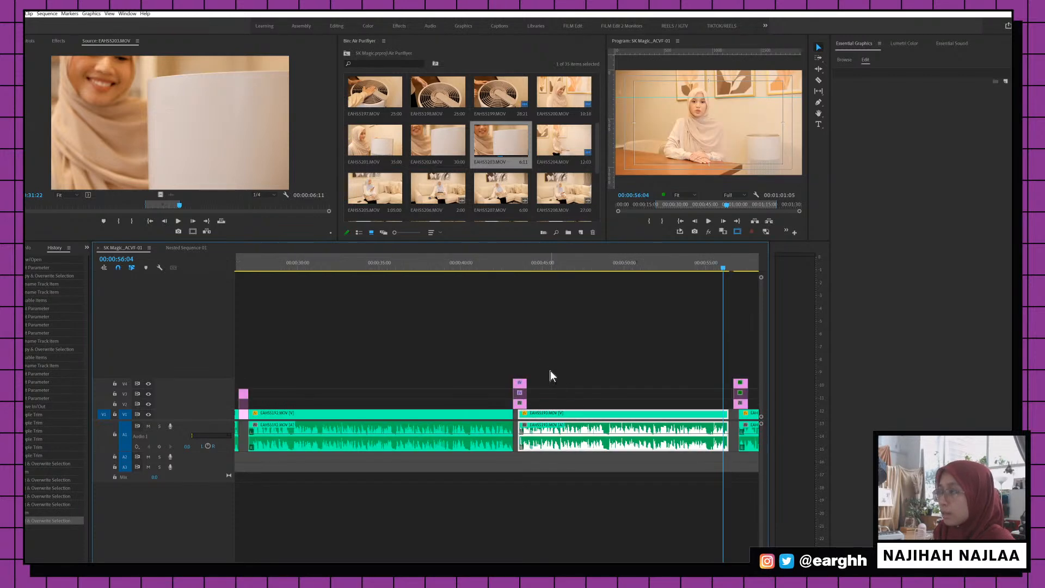
left_click(247, 262)
key("equal")
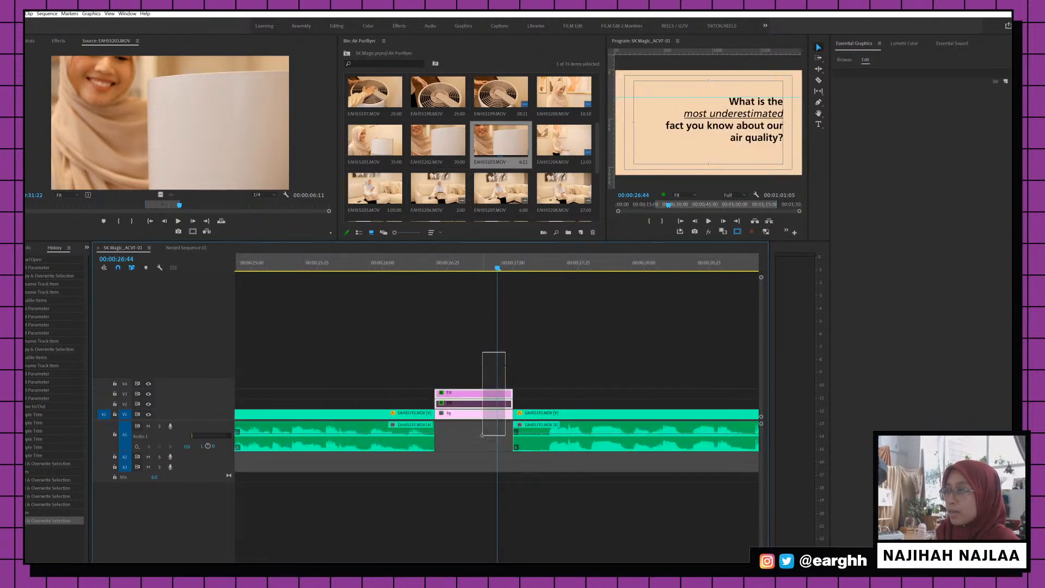
left_click(485, 404)
left_click_drag(531, 414, 490, 417)
Test closing the remaining gap after the card, then undo it
key("minus")
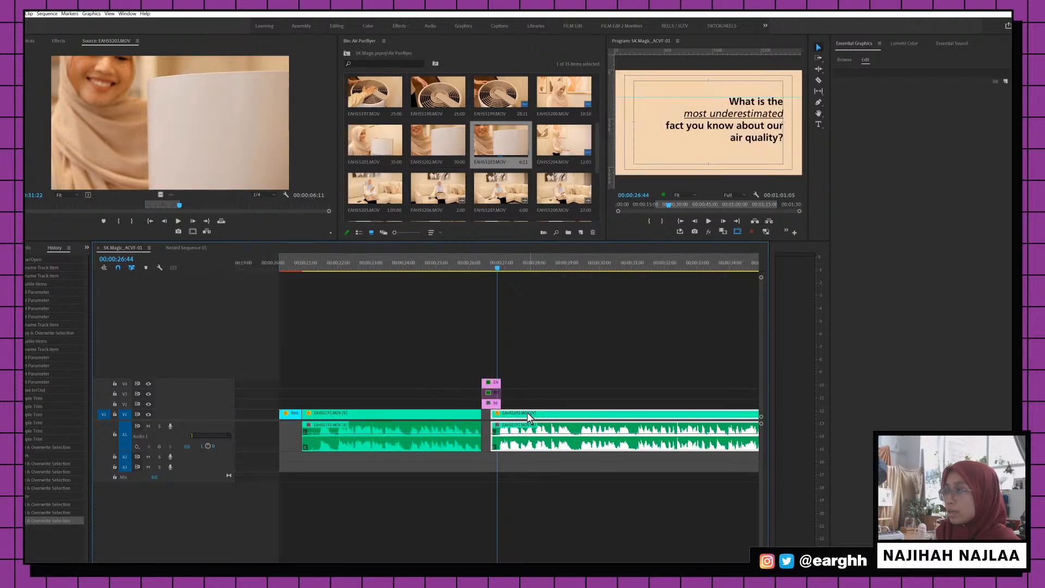
left_click(479, 255)
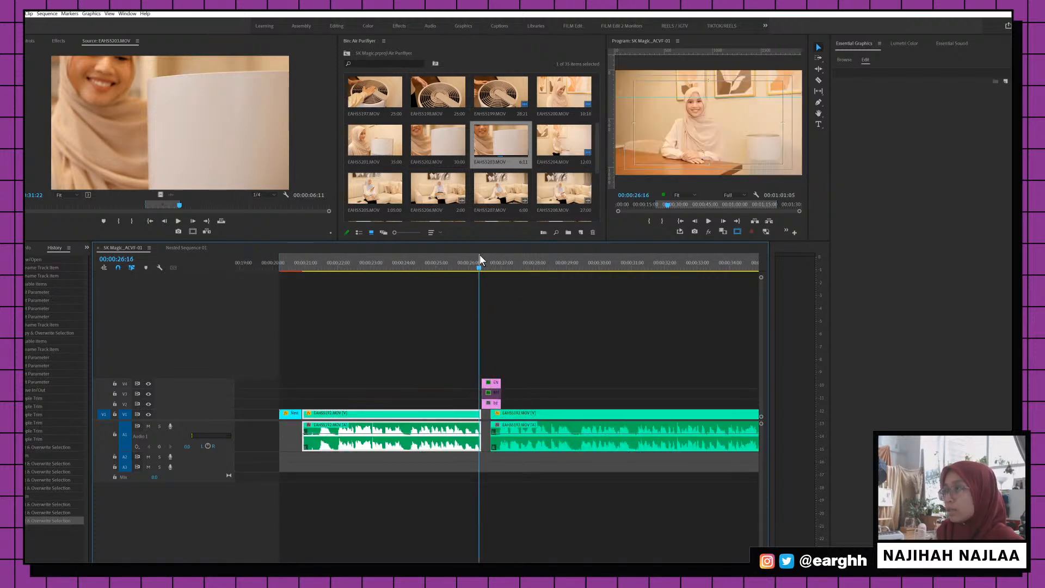
key("space")
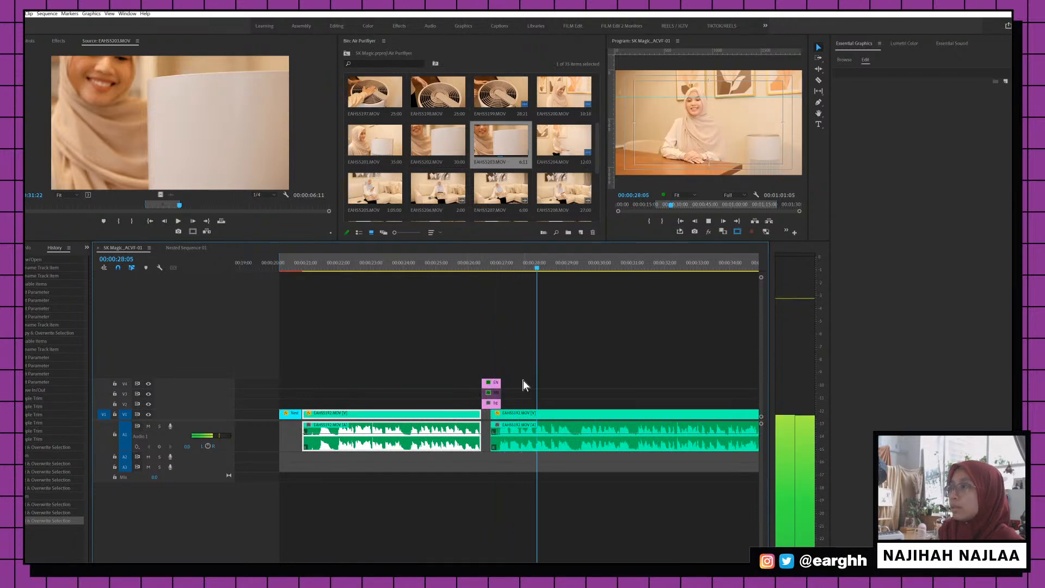
left_click_drag(520, 415, 511, 415)
left_click(464, 264)
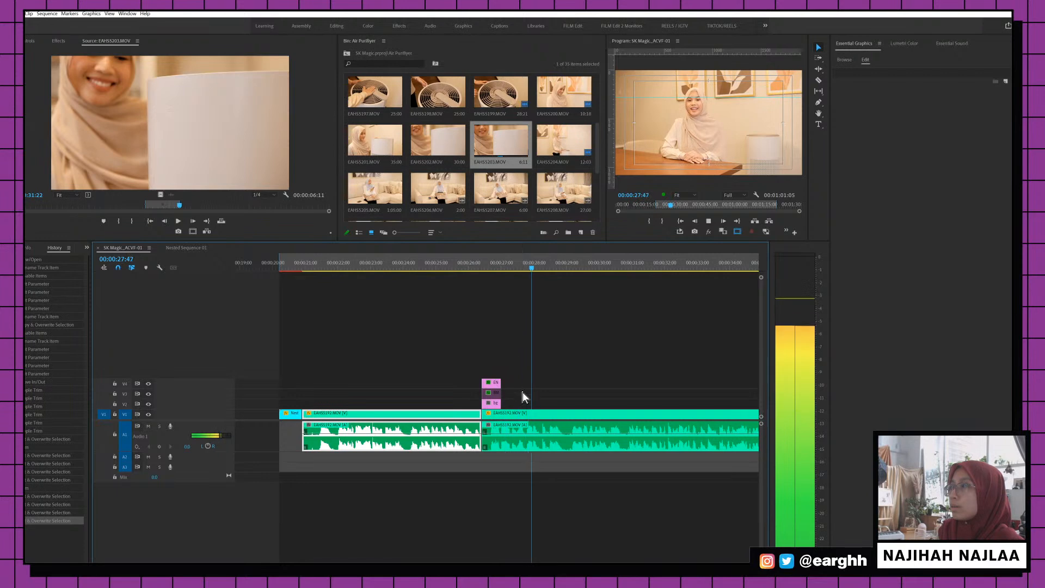
key("space")
key("ctrl+z")
key("backslash")
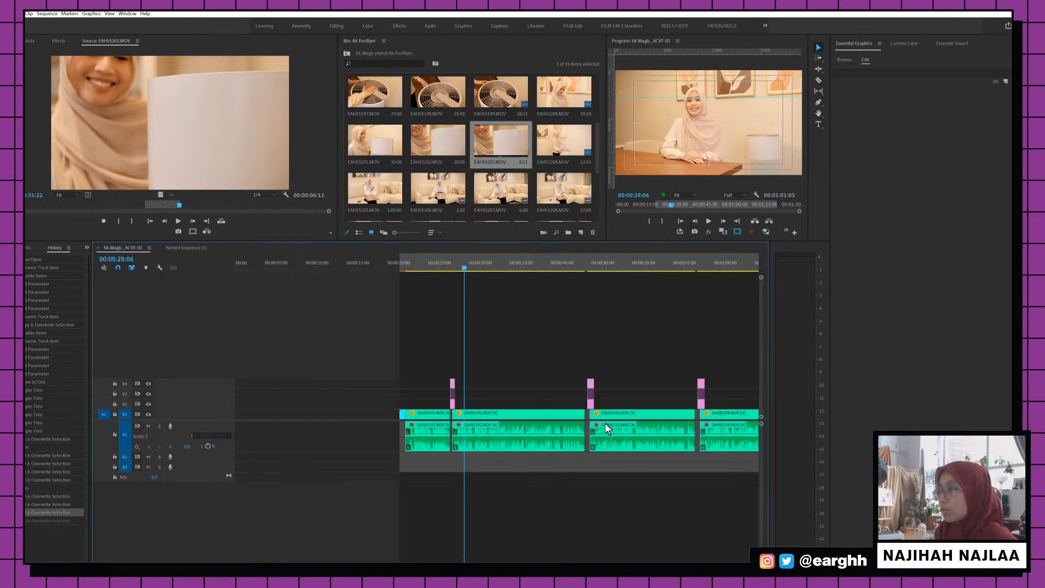
Slide the V2–V4 question cards and EAHS5193 left to snap against EAHS5192's end
left_click(583, 265)
key("equal")
key("equal")
key("equal")
key("equal")
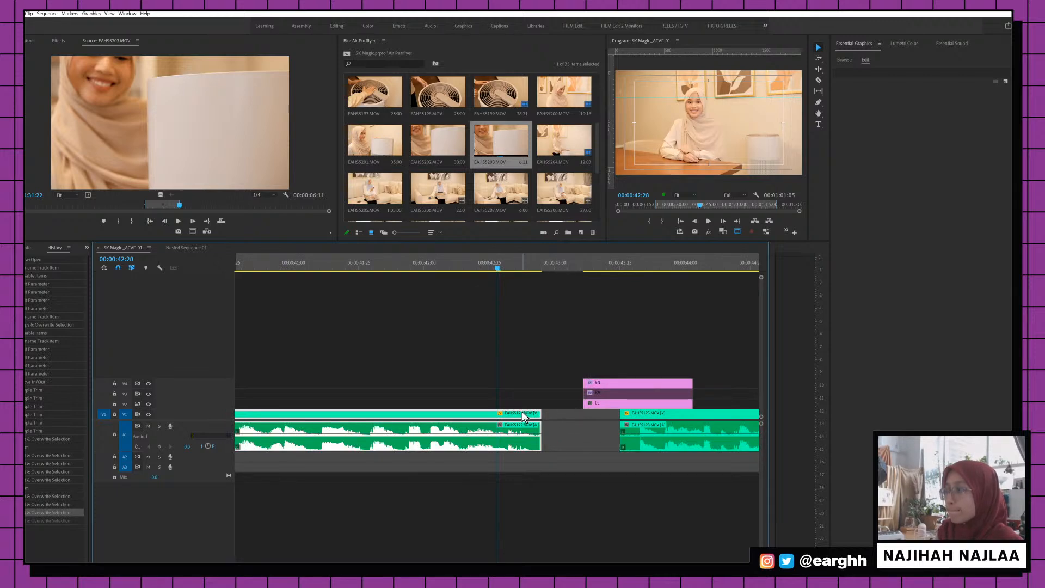
mouse_move(523, 416)
left_mouse_down()
mouse_move(503, 418)
mouse_move(523, 416)
left_mouse_up()
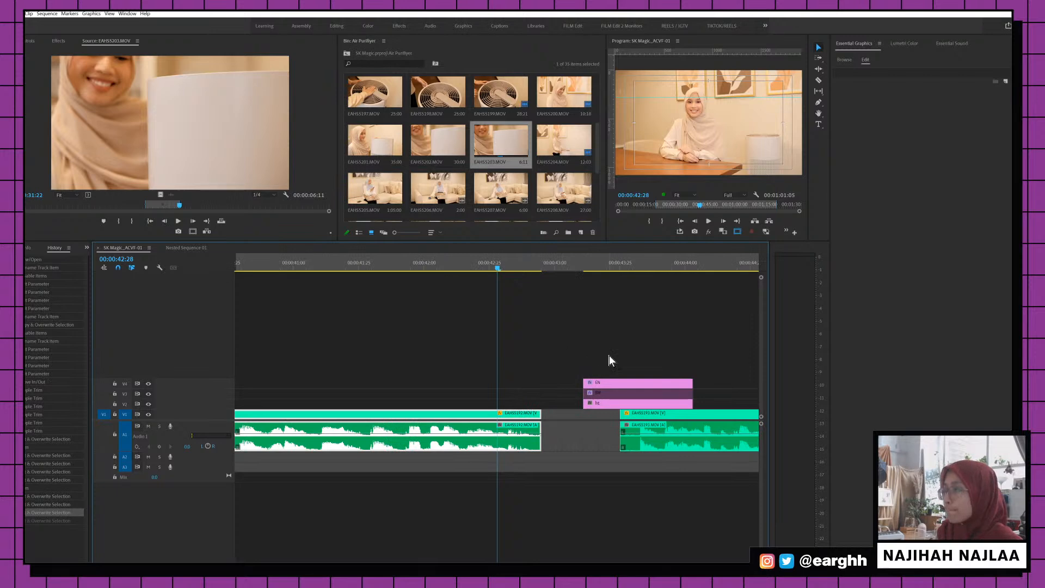
left_click(598, 402)
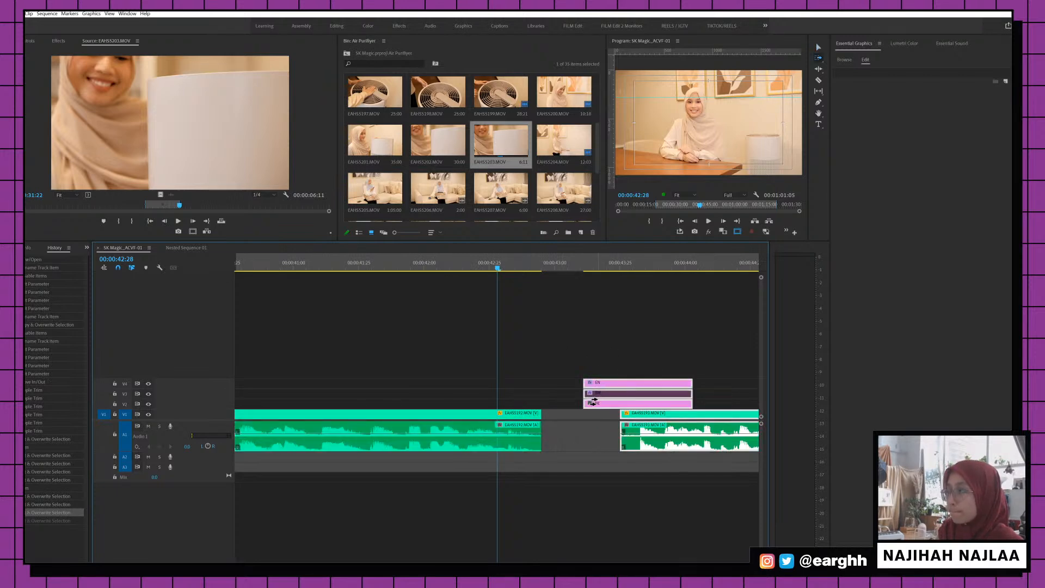
left_click_drag(600, 383, 543, 418)
key("space")
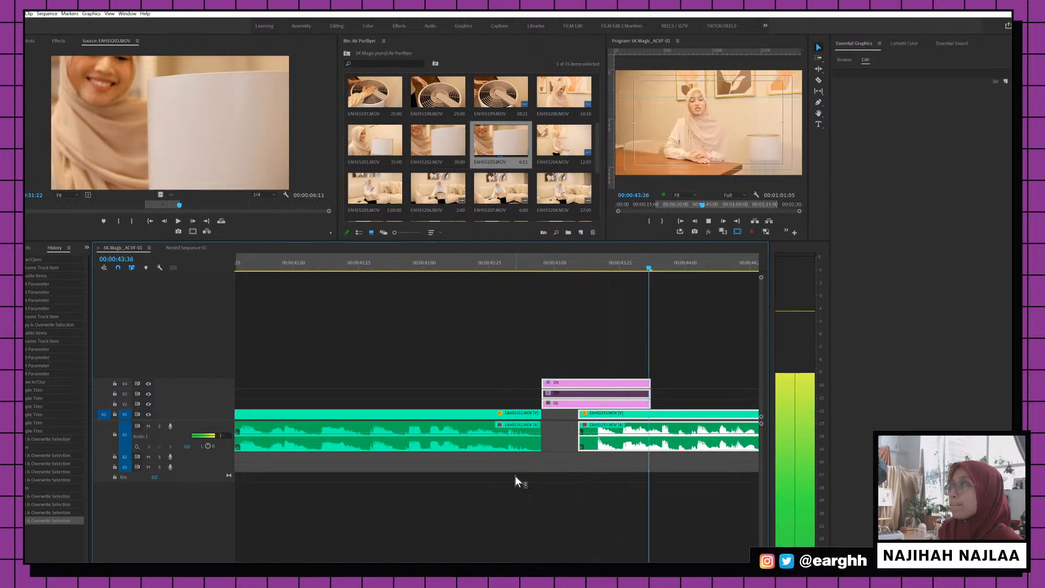
key("minus")
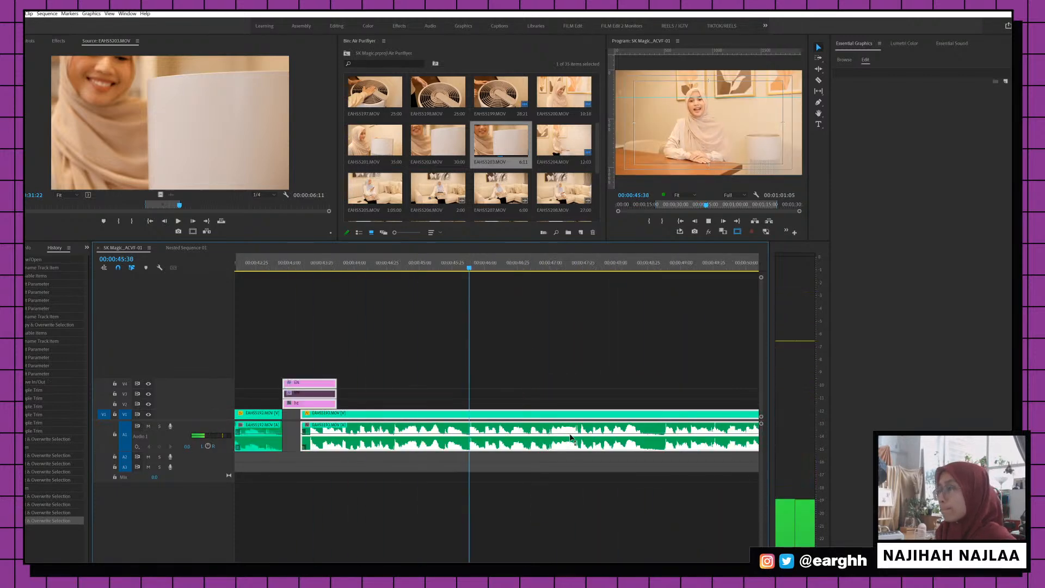
key("minus")
key("minus")
key("minus")
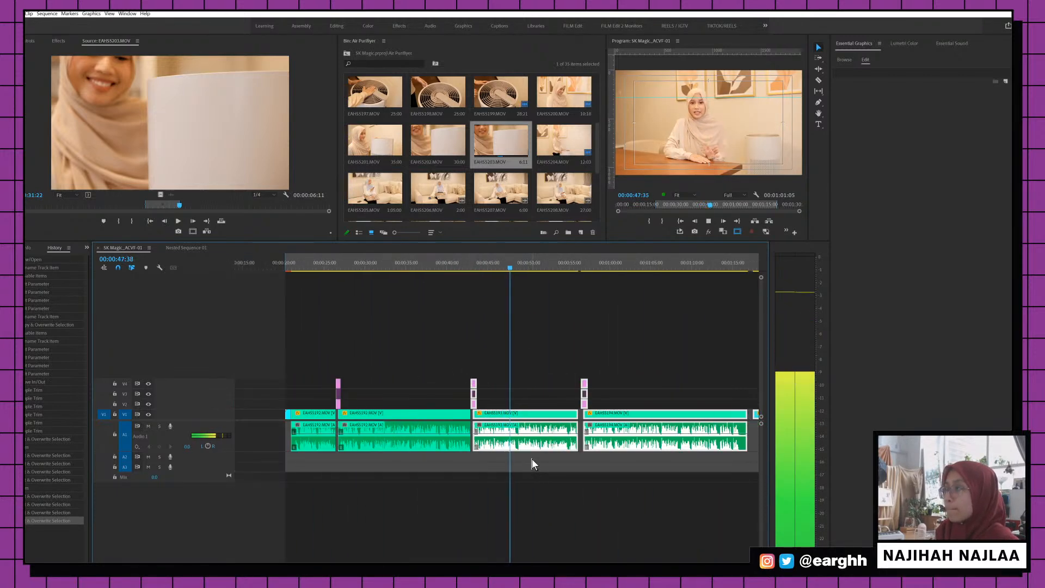
key("minus")
key("equal")
key("minus")
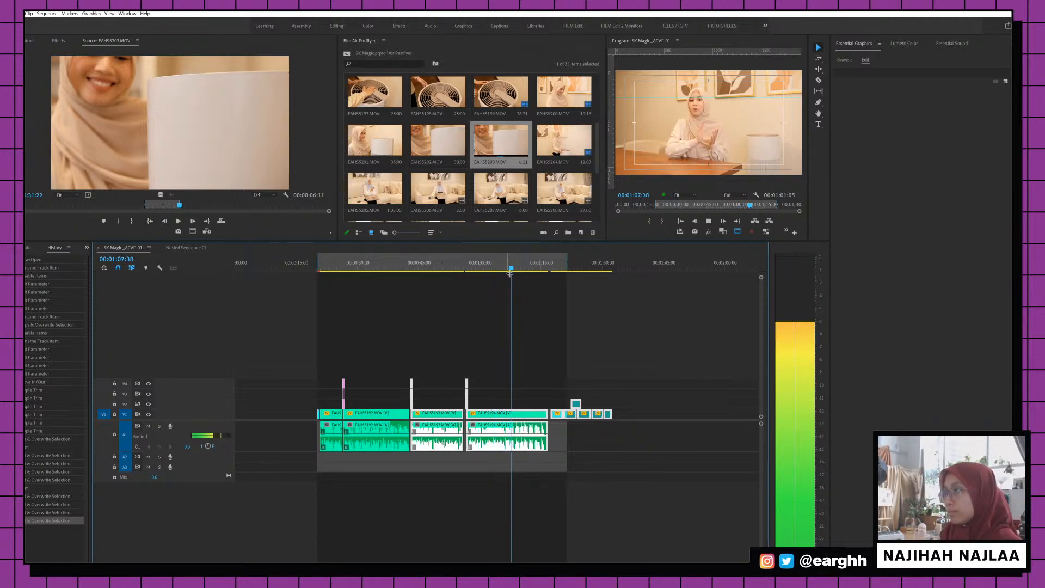
key("equal")
key("equal")
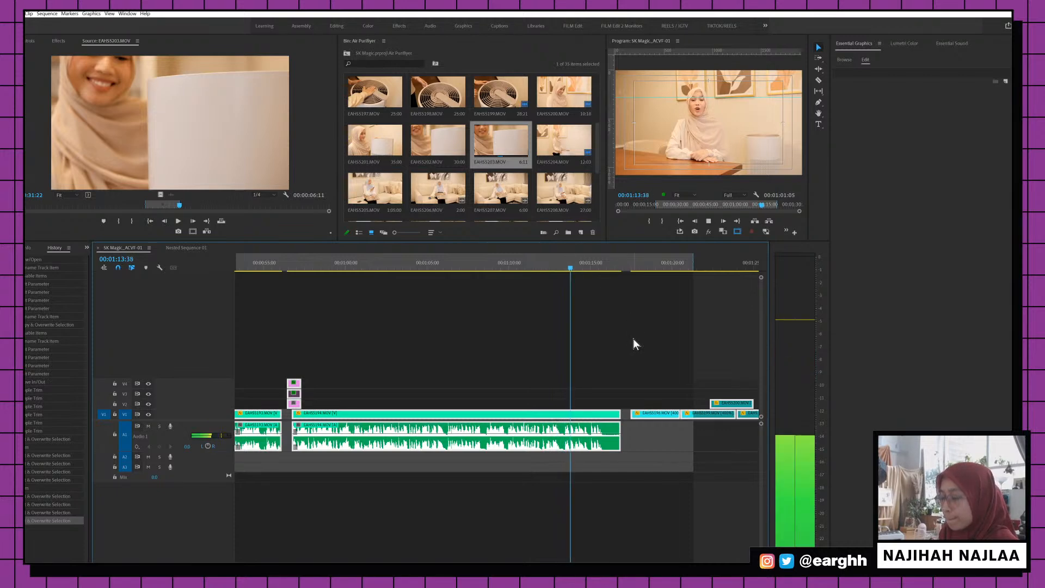
Ripple-trim EAHS5194's end to the playhead and move the later clips left
key("b")
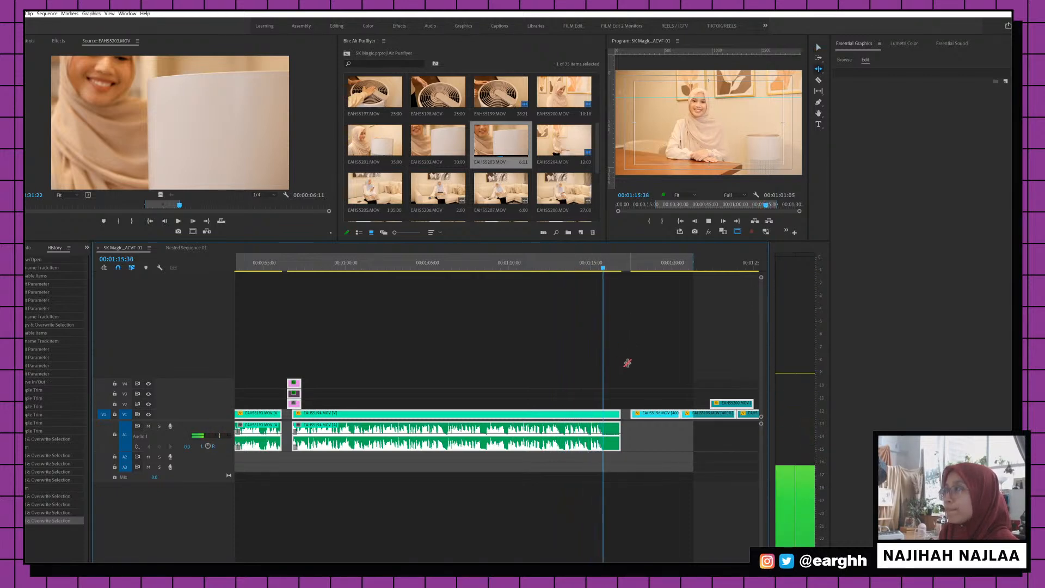
left_click(618, 411)
left_click_drag(619, 412, 605, 412)
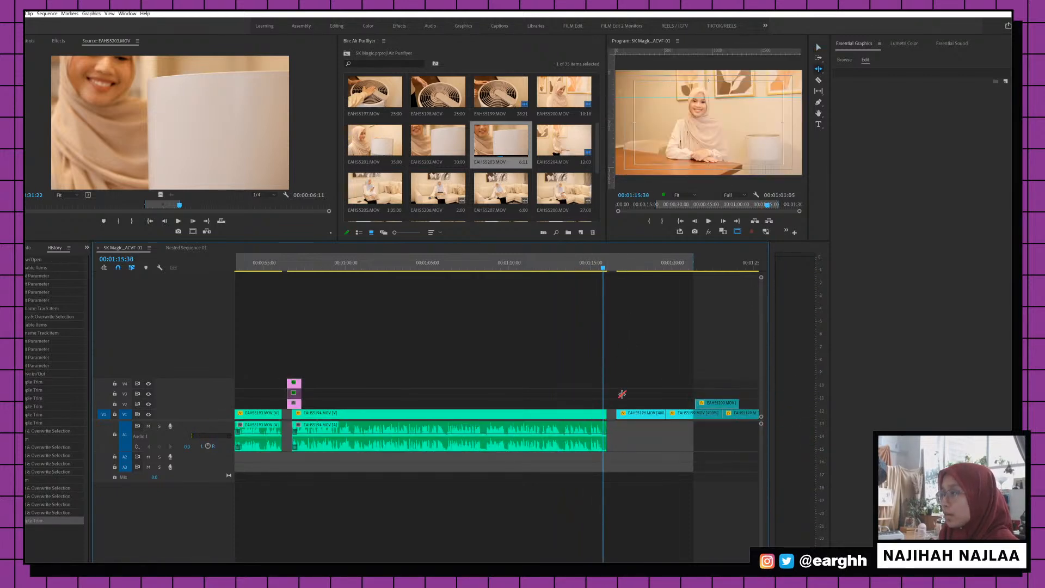
left_click_drag(629, 344, 732, 415)
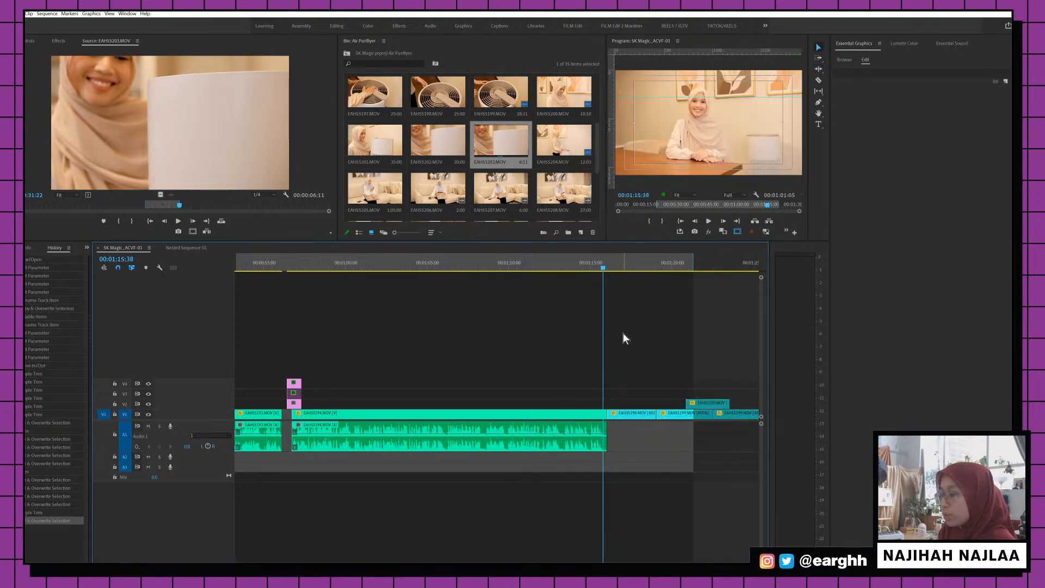
Ripple-trim the ends of B-roll clips EAHS5196, EAHS5200 and EAHS5199, then review
scroll(622, 332, "down", 3)
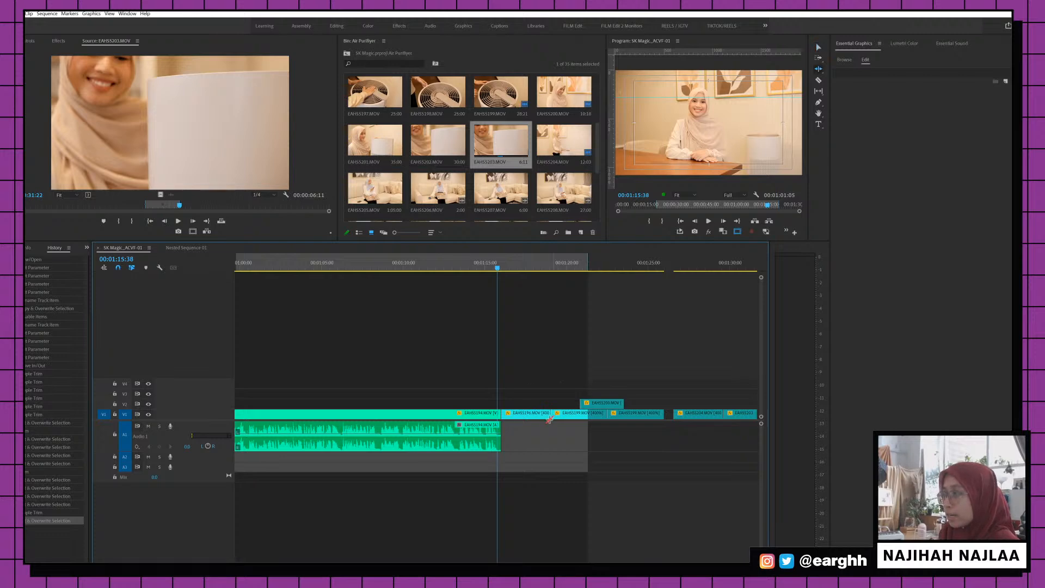
left_click_drag(543, 414, 524, 416)
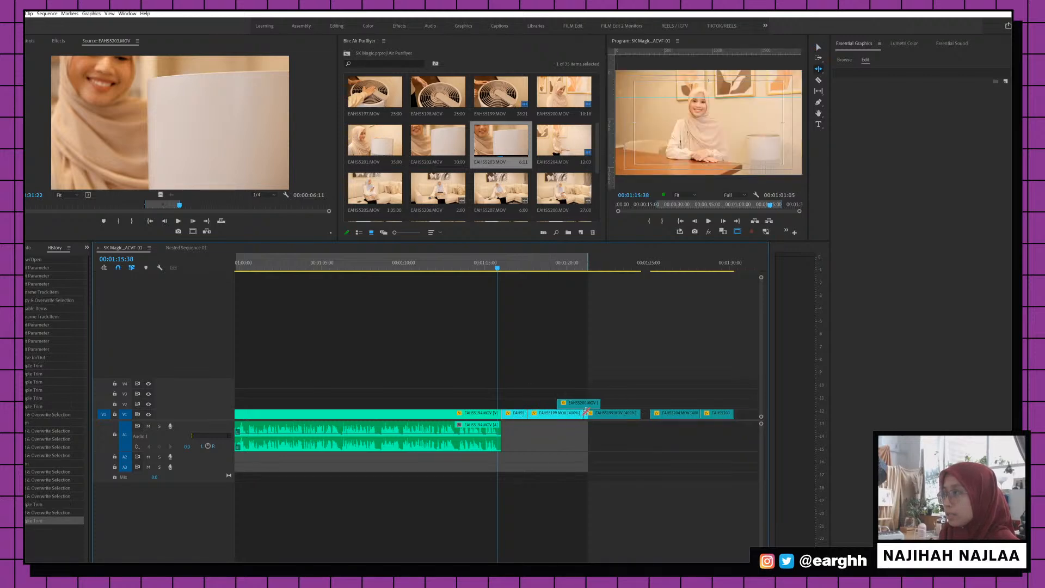
left_click_drag(594, 406, 560, 415)
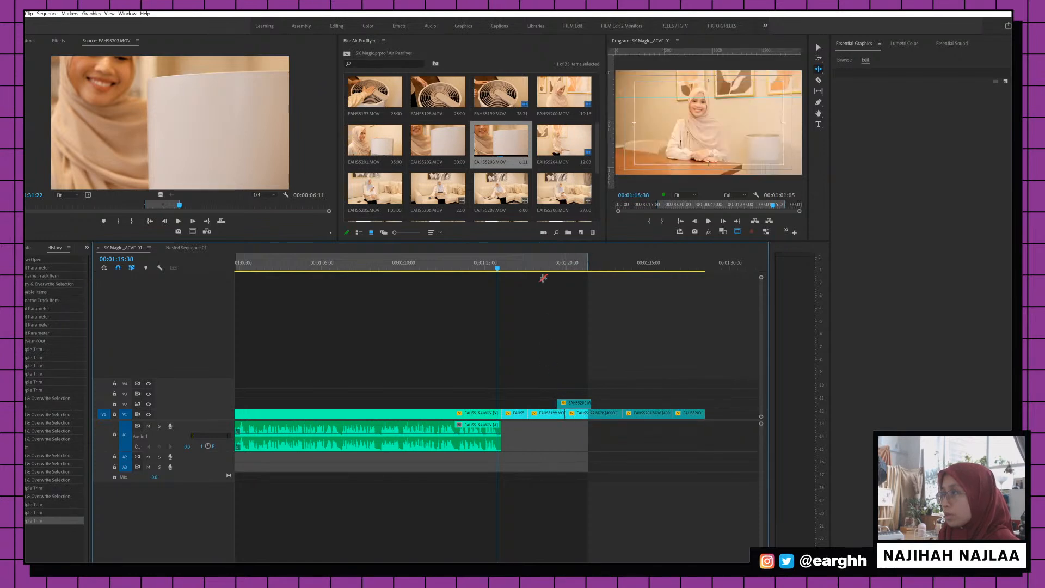
left_click(532, 266)
left_click(522, 268)
key("space")
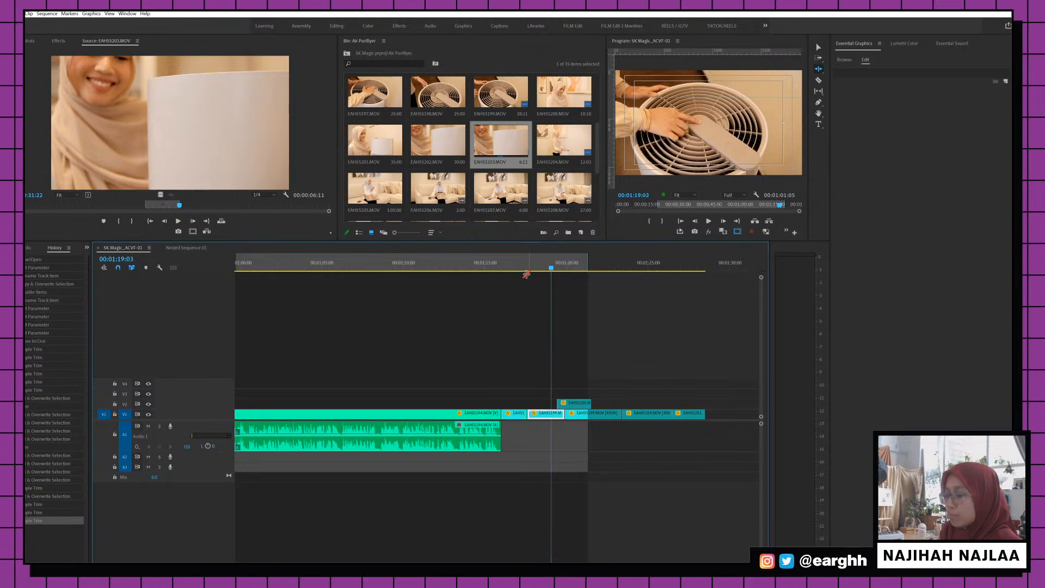
Lift the small B-roll clip to V3 and butt the remaining clips against EAHS5194
left_click_drag(518, 413, 739, 393)
left_click_drag(526, 348, 702, 425)
left_click_drag(532, 420, 506, 419)
left_click(479, 262)
key("space")
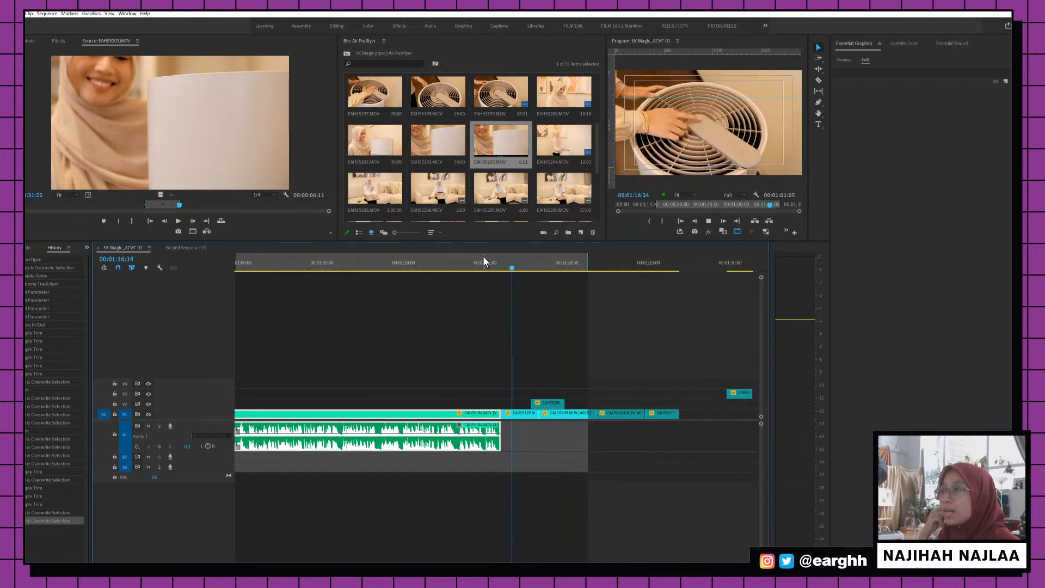
key("space")
Ripple-trim EAHS5199's end shorter and save the project
key("equal")
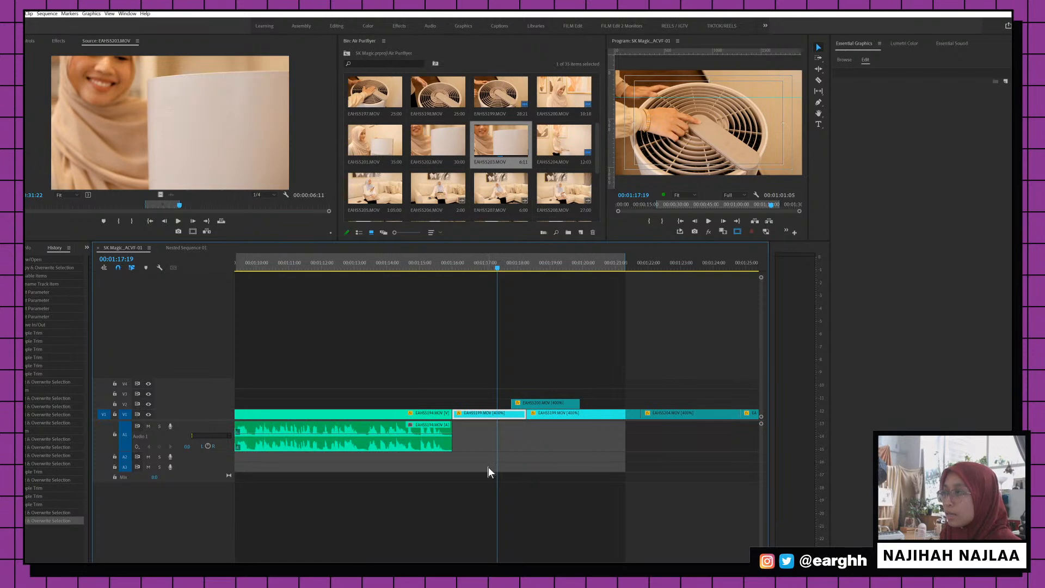
left_click(510, 430)
left_click_drag(520, 411, 509, 407)
key("v")
left_click(456, 263)
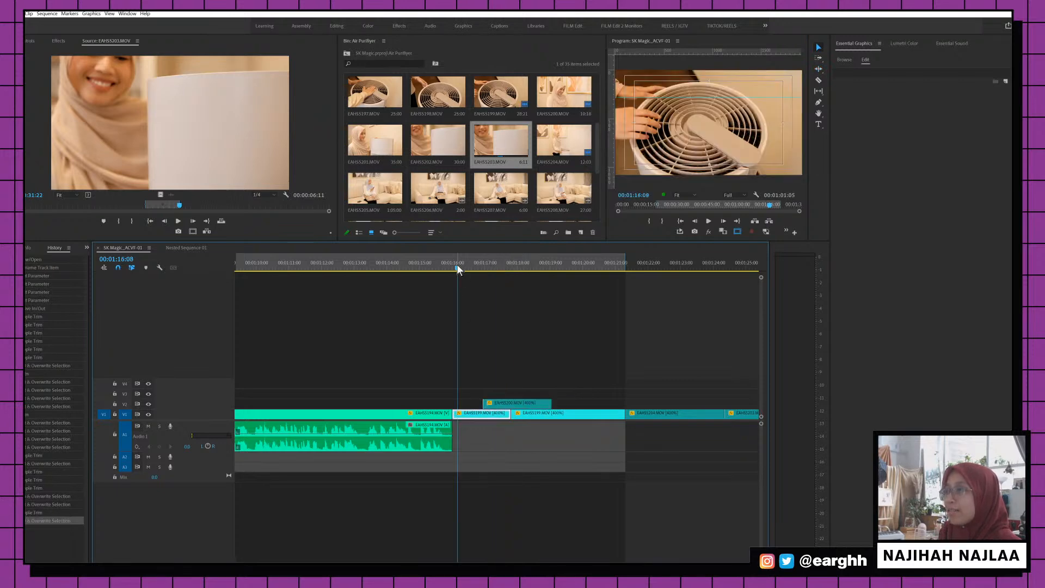
key("ctrl+s")
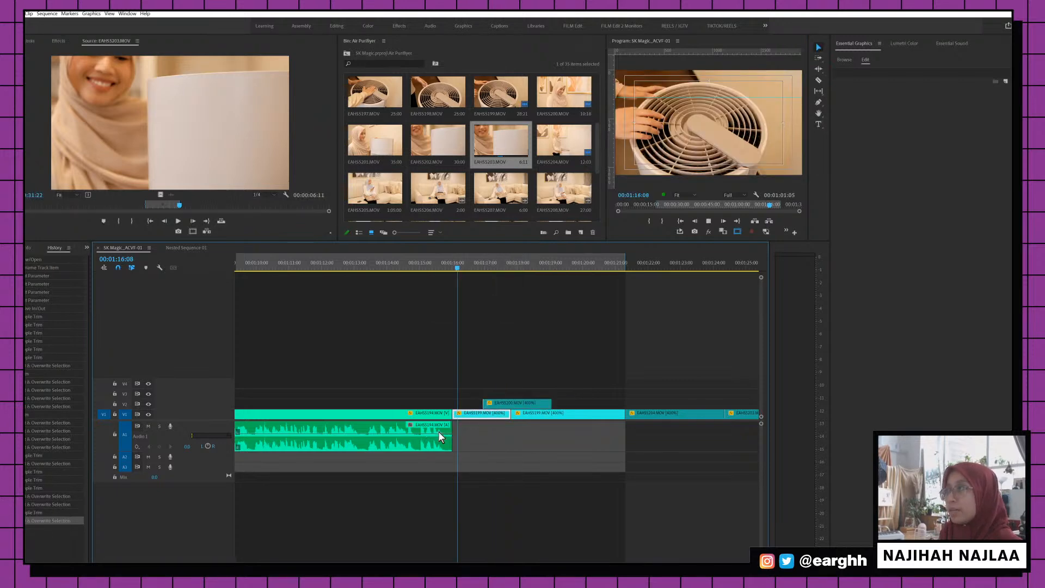
key("space")
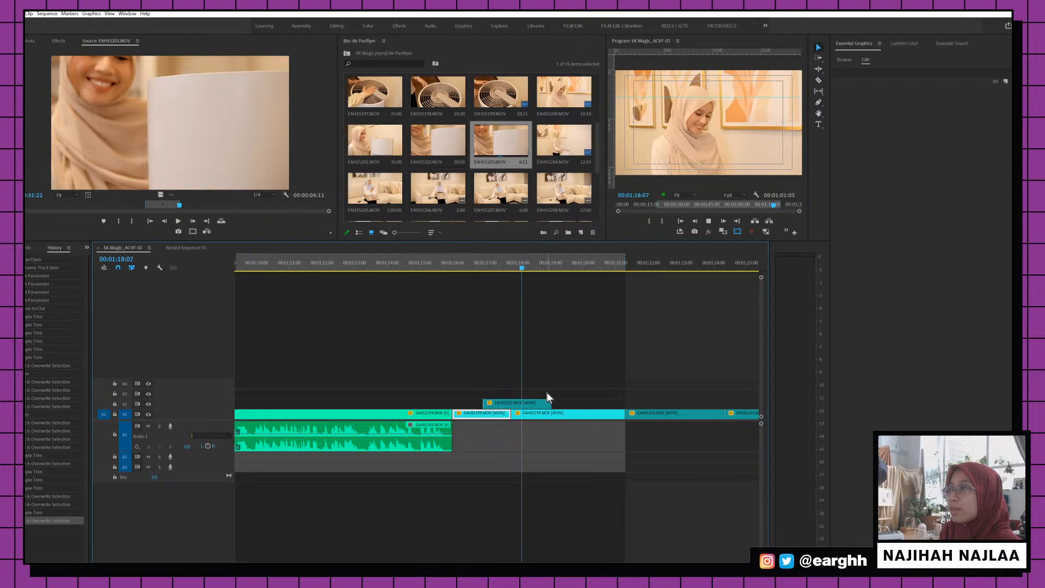
Shorten the EAHS5200 overlay and EAHS5199, then ripple-delete the resulting gap
left_click_drag(549, 403, 532, 404)
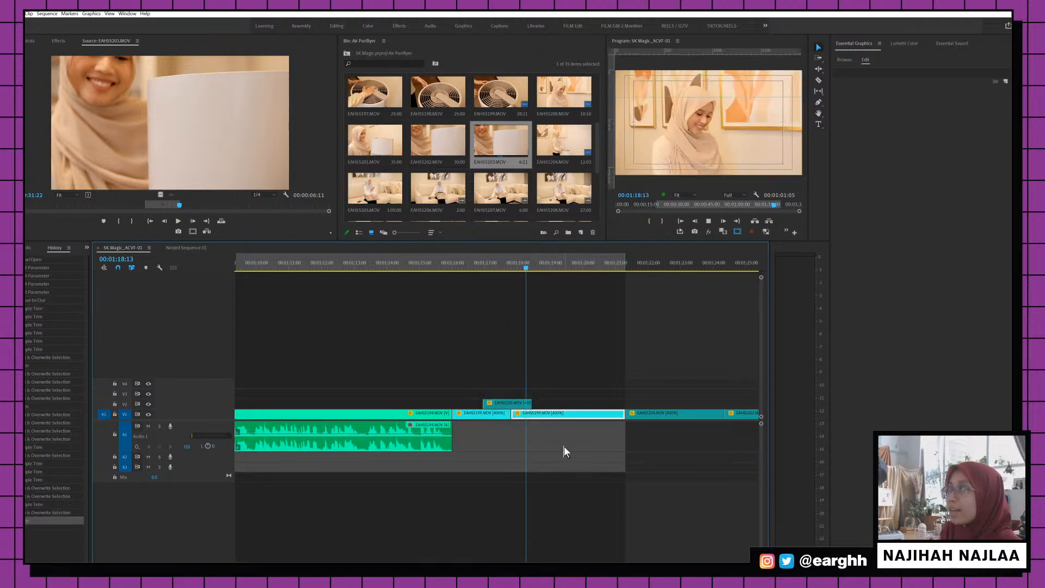
key("space")
key("space")
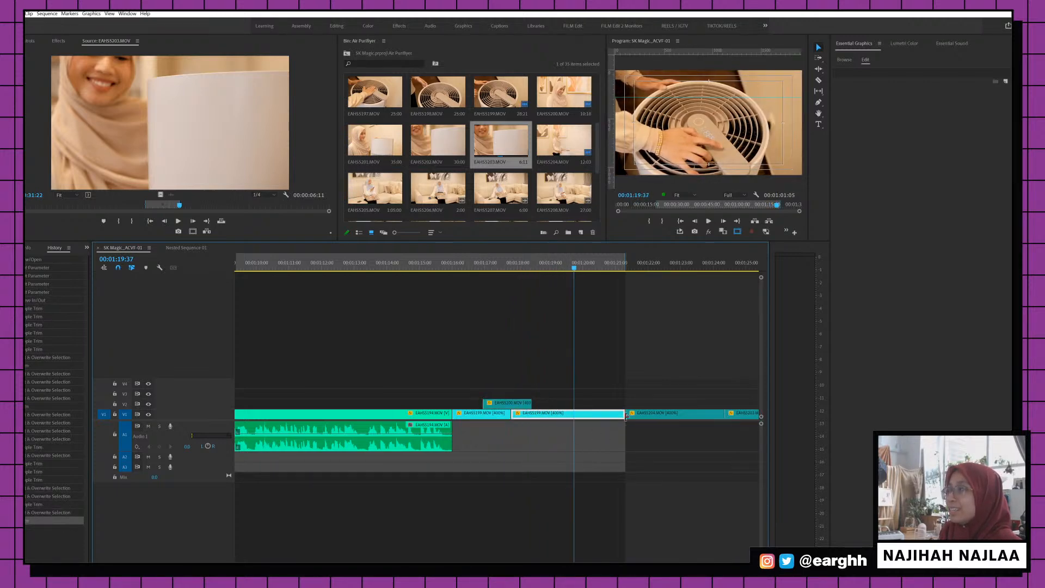
left_click_drag(626, 415, 578, 415)
key("shift+Delete")
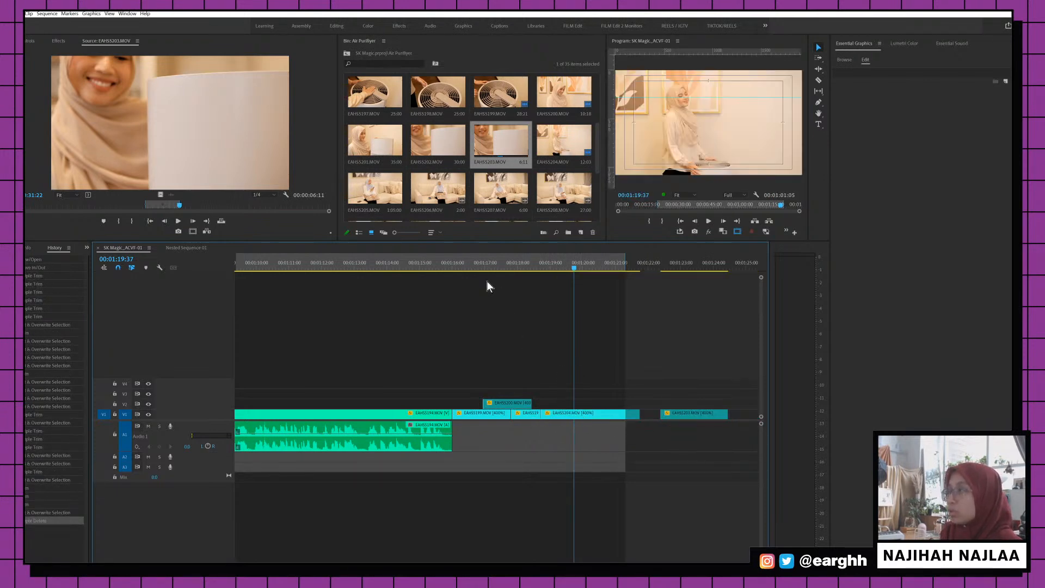
left_click(480, 259)
key("space")
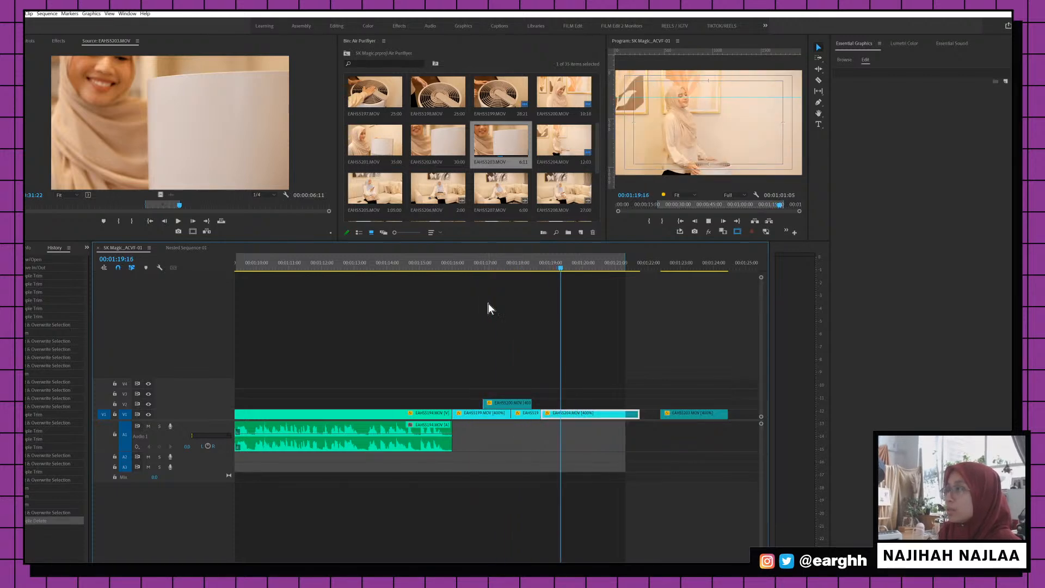
Shift EAHS5204 slightly later on V1 and review the fan-clip join
left_click(511, 269)
key("space")
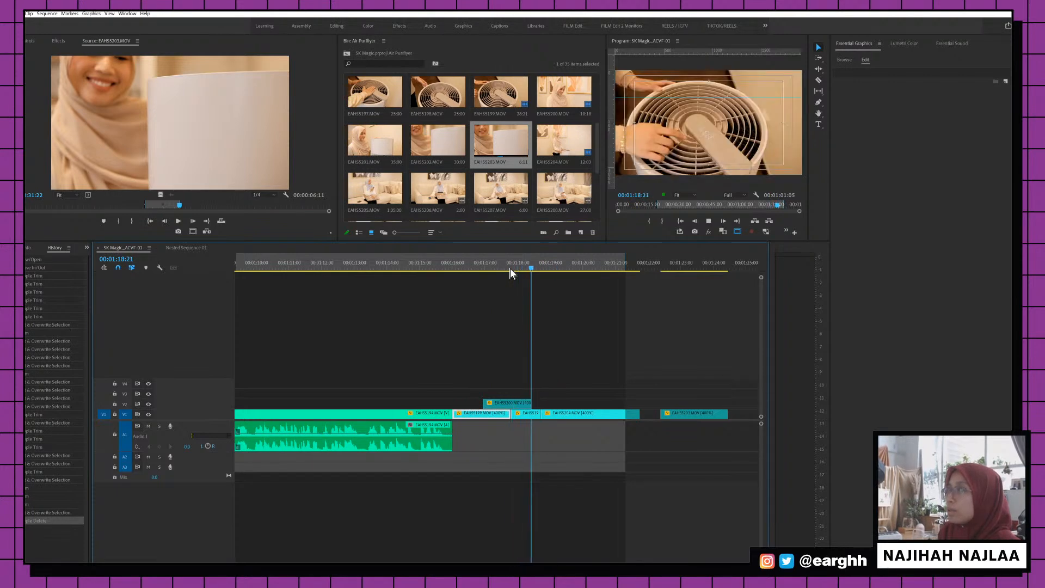
left_click_drag(579, 414, 551, 415)
left_click(537, 263)
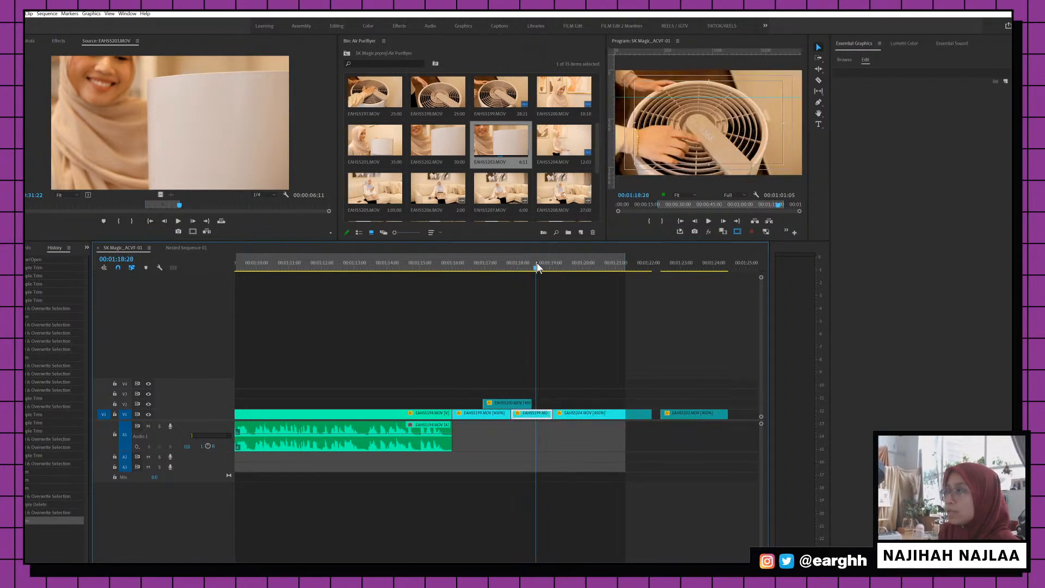
key("space")
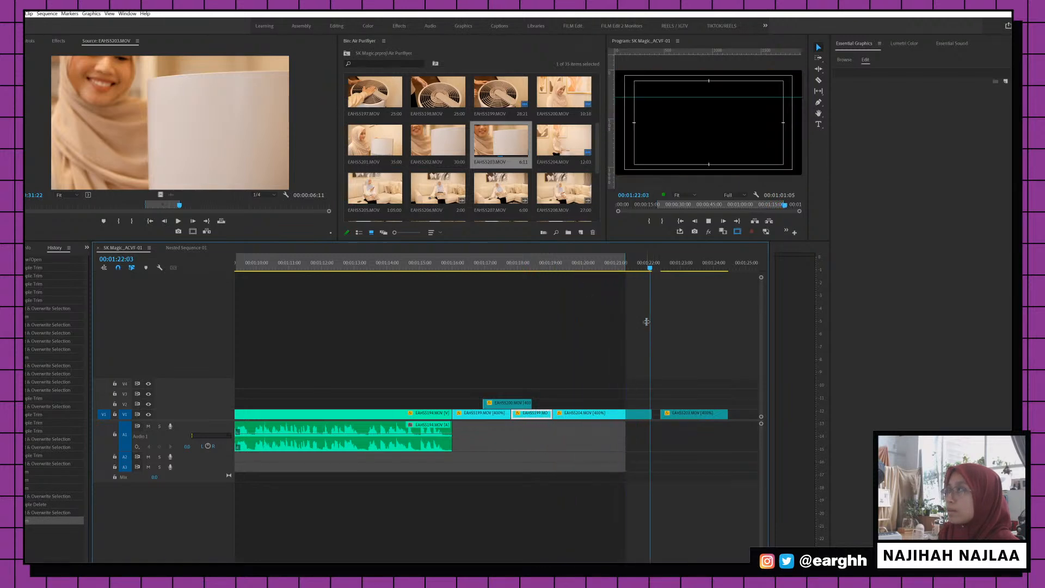
Move EAHS5204 41 frames earlier, lift EAHS5203 to V2, and pull the sequence end earlier
key("space")
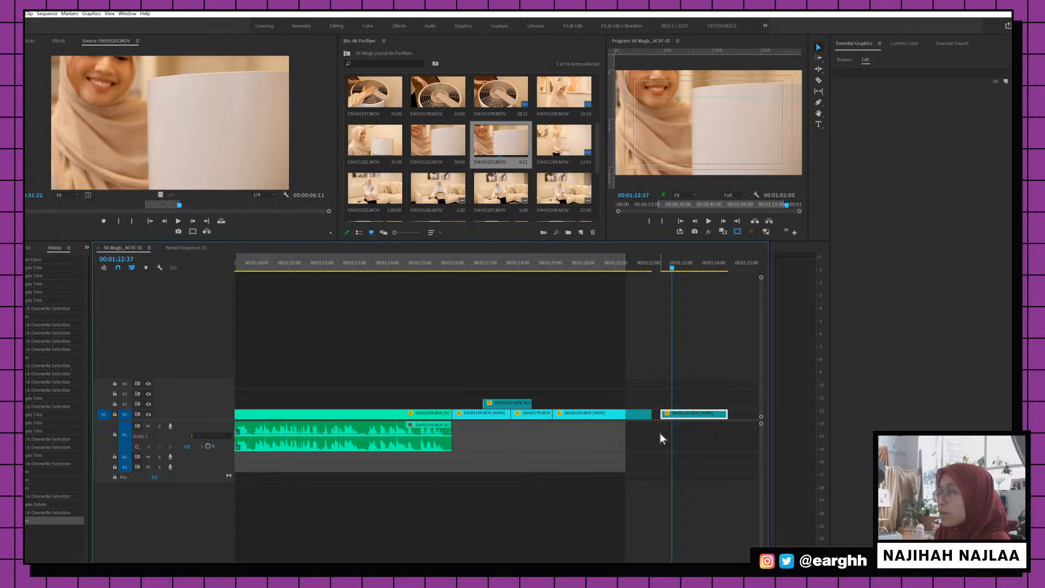
left_click(593, 415)
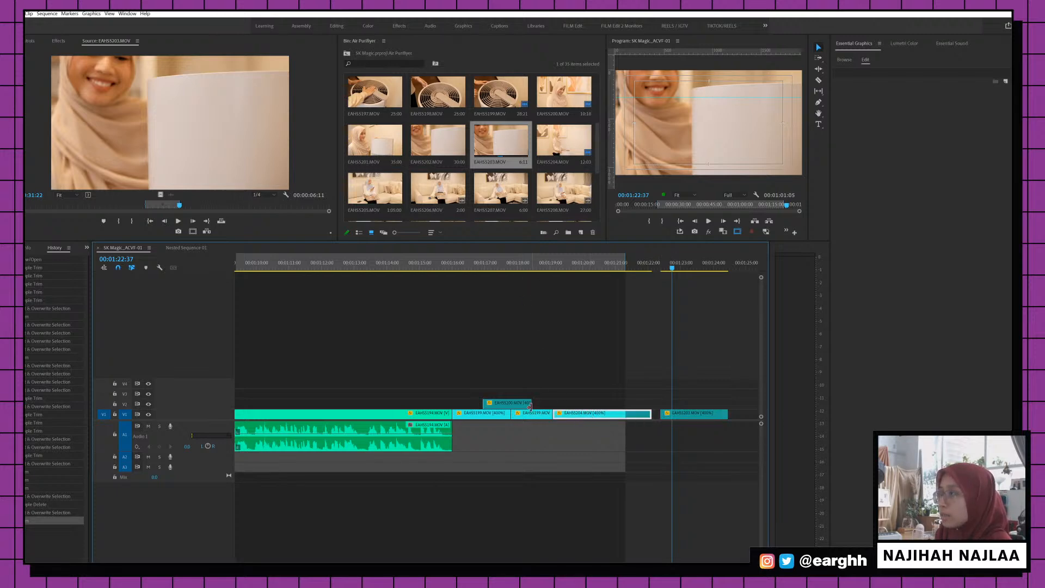
left_click_drag(529, 407, 561, 418)
left_click_drag(670, 414, 604, 403)
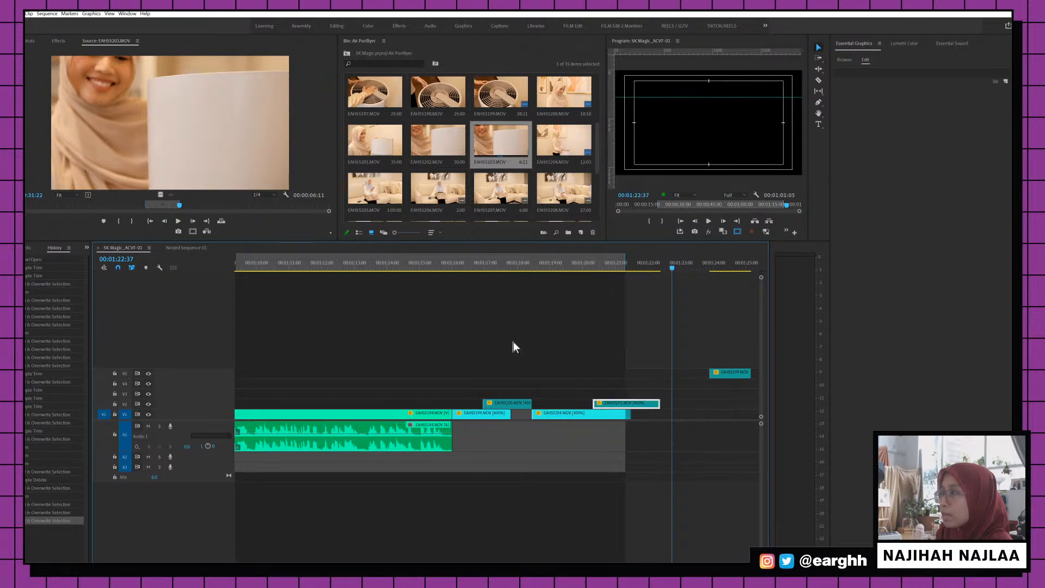
left_click(448, 265)
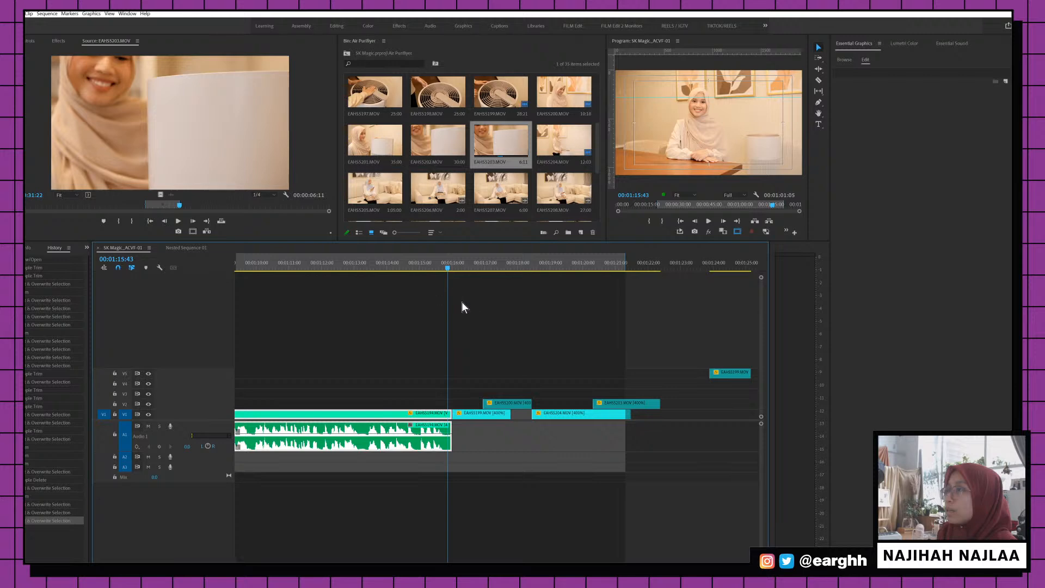
key("space")
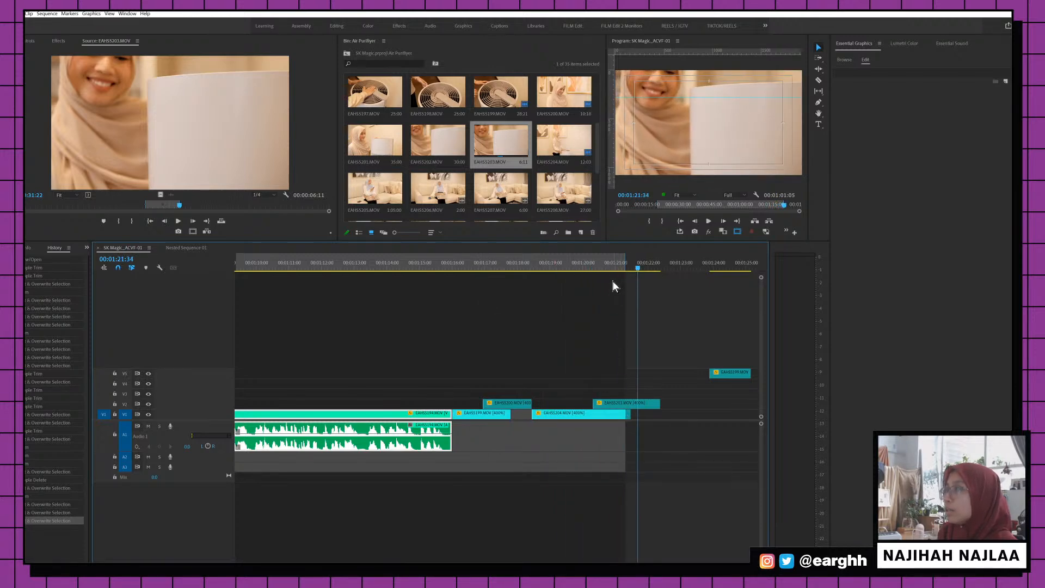
mouse_move(608, 264)
left_mouse_down()
mouse_move(556, 264)
mouse_move(609, 270)
left_mouse_up()
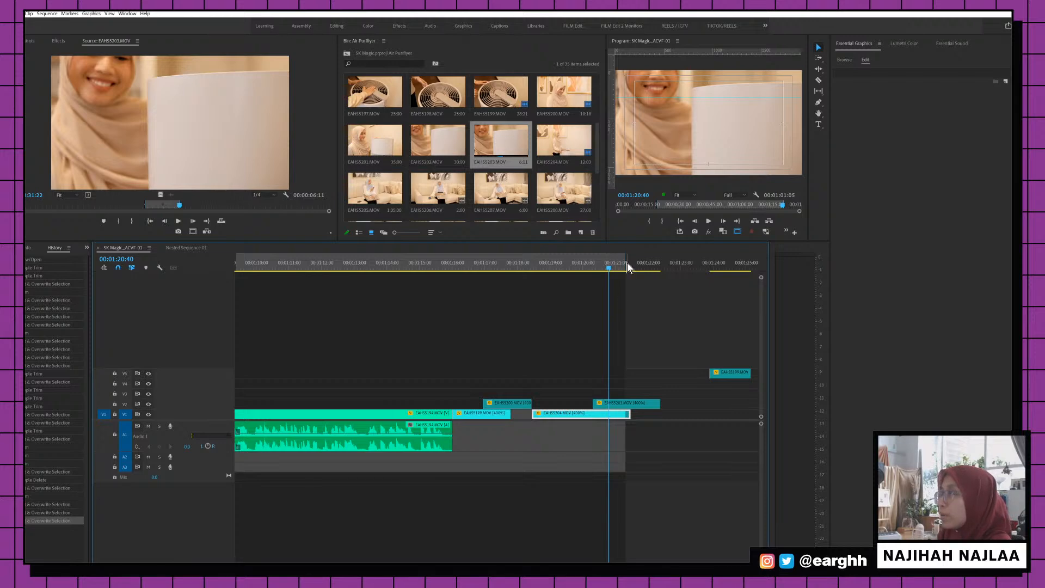
left_click_drag(625, 263, 616, 264)
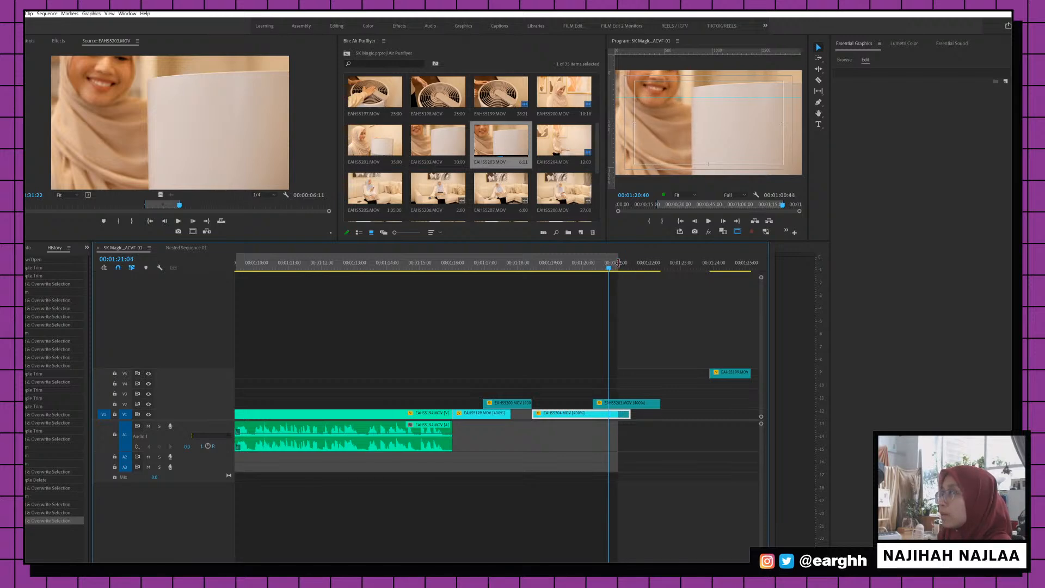
Slide the question cards and EAHS5194 left to close the gap, then save
key("minus")
key("minus")
key("minus")
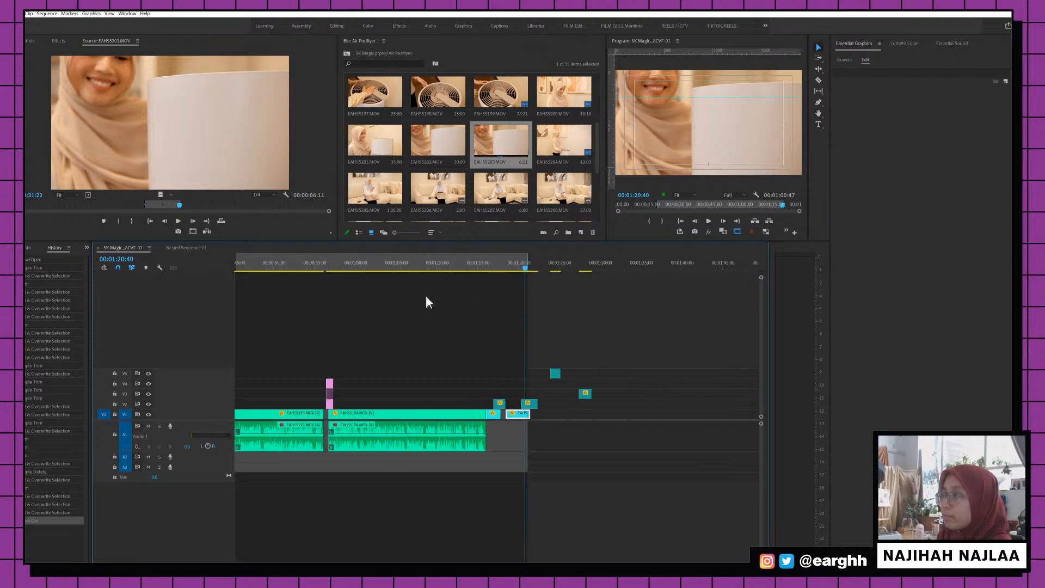
left_click(419, 266)
key("equal")
key("equal")
key("equal")
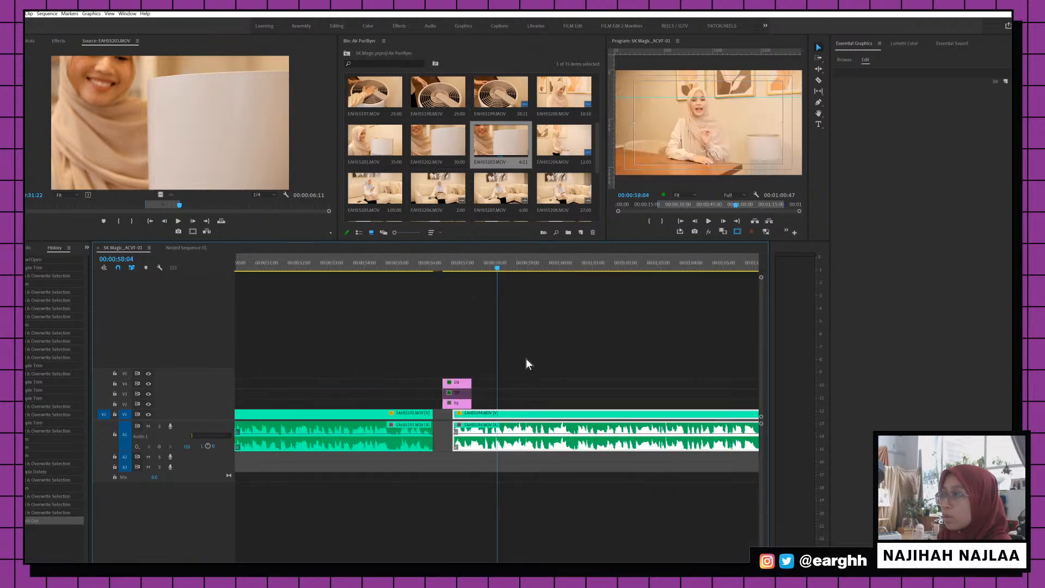
key("v")
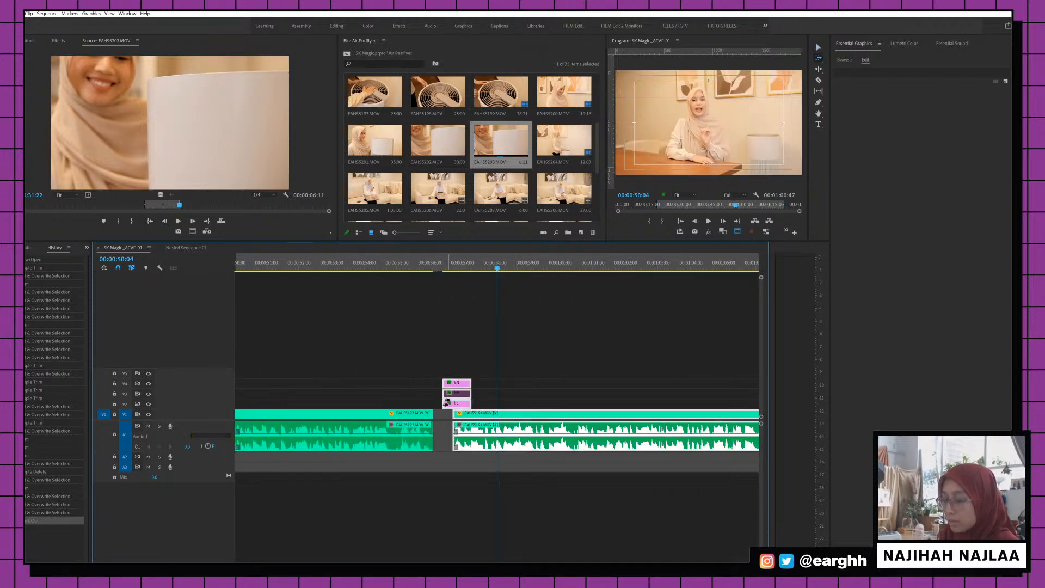
left_click_drag(443, 402, 435, 403)
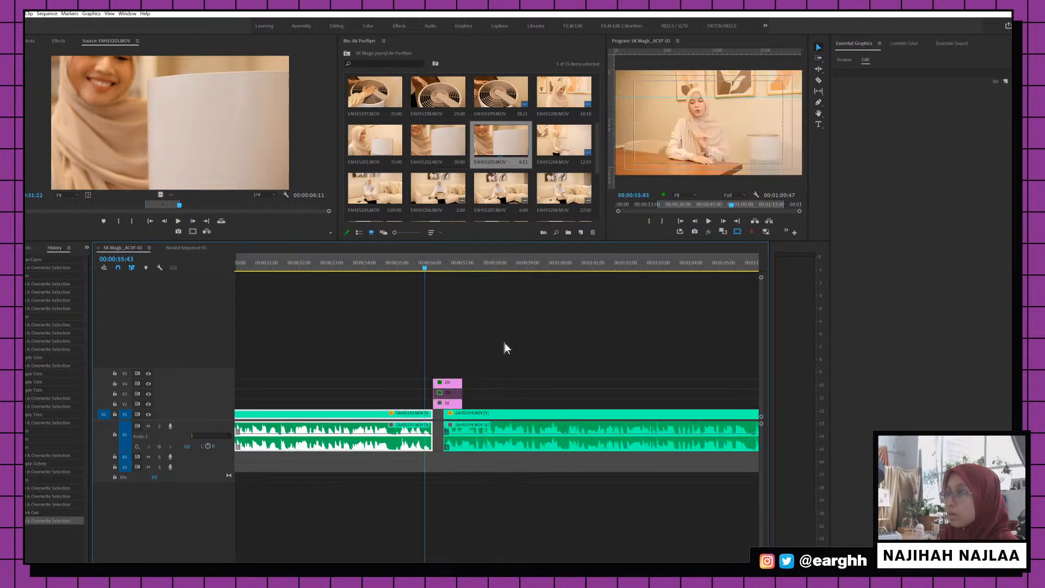
scroll(574, 348, "down", 5)
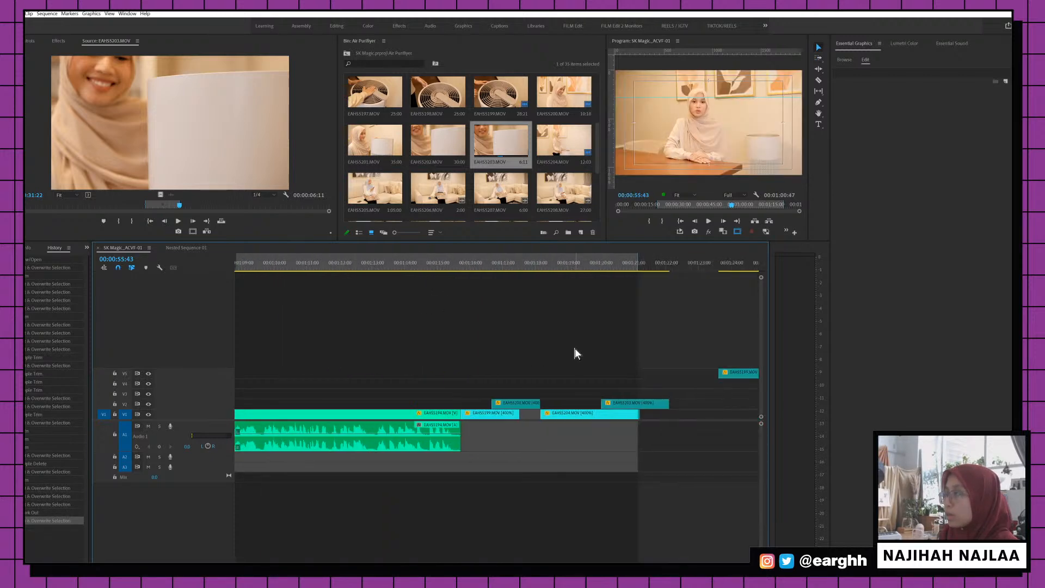
left_click(602, 268)
key("ctrl+s")
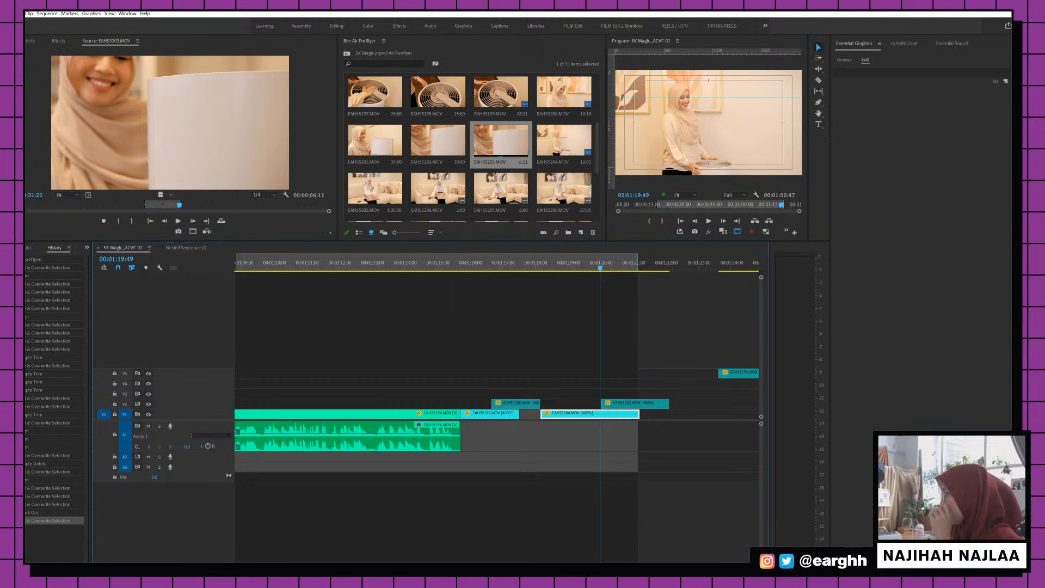
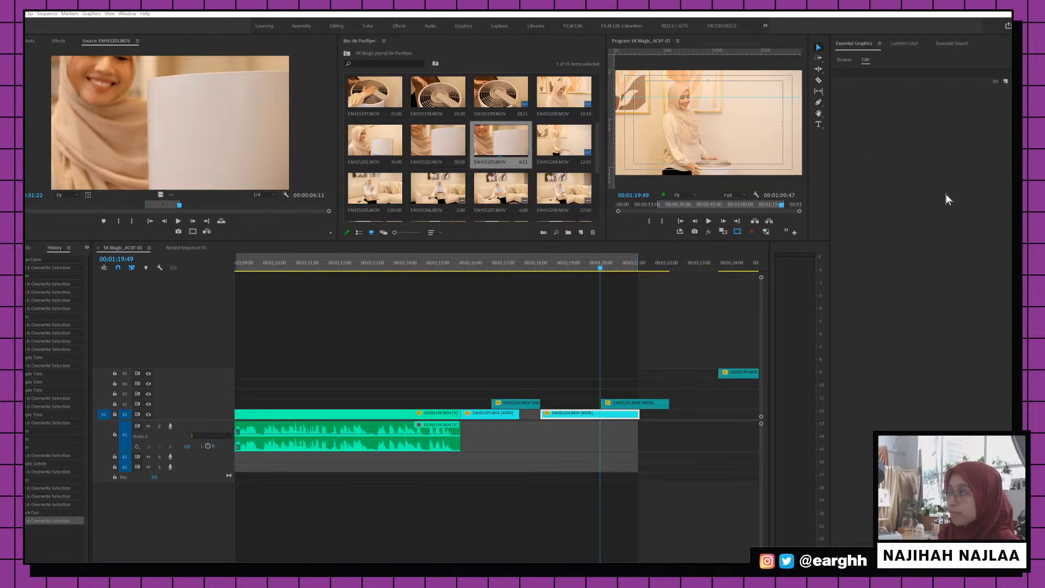
Move the playhead back toward 00:01:01 and zoom the timeline in around 00:00:28:30
left_click(490, 256)
key("minus")
key("minus")
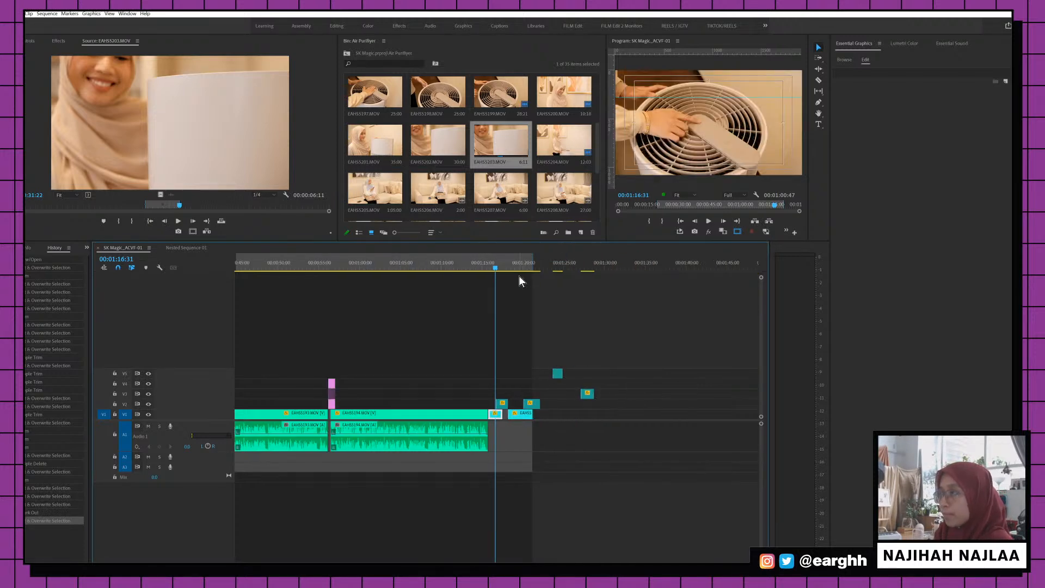
left_click(370, 262)
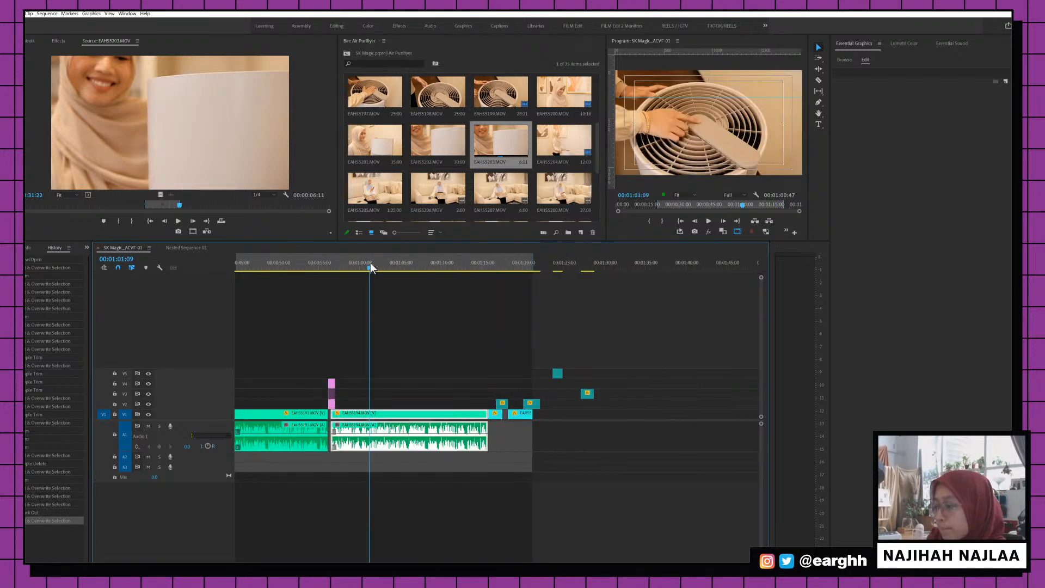
key("minus")
key("minus")
key("backslash")
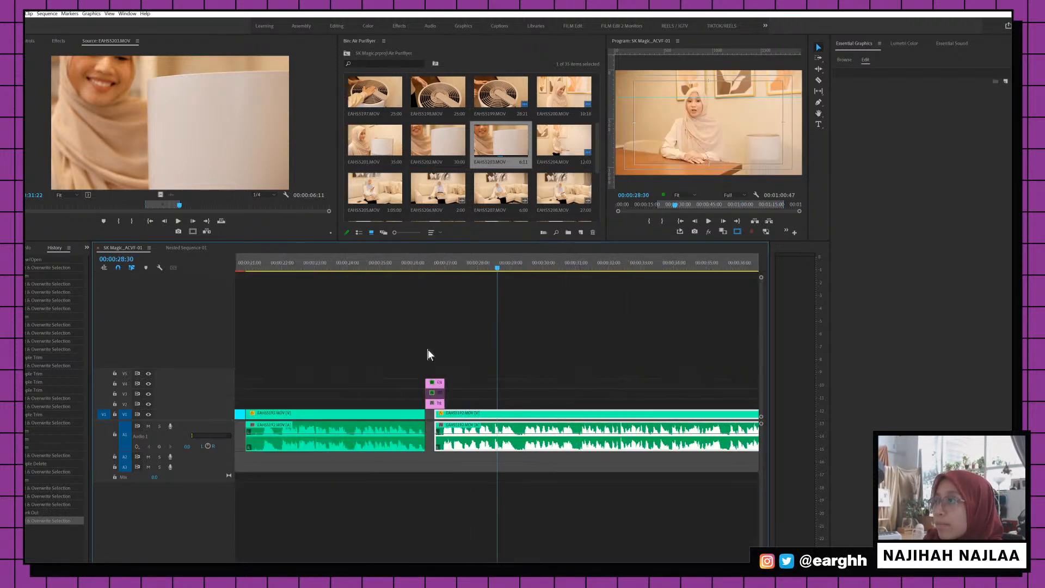
Move the pink title graphic onto V1 before EAHS5192 and ripple-delete the gap
scroll(360, 368, "up", 3)
left_click_drag(579, 392, 306, 414)
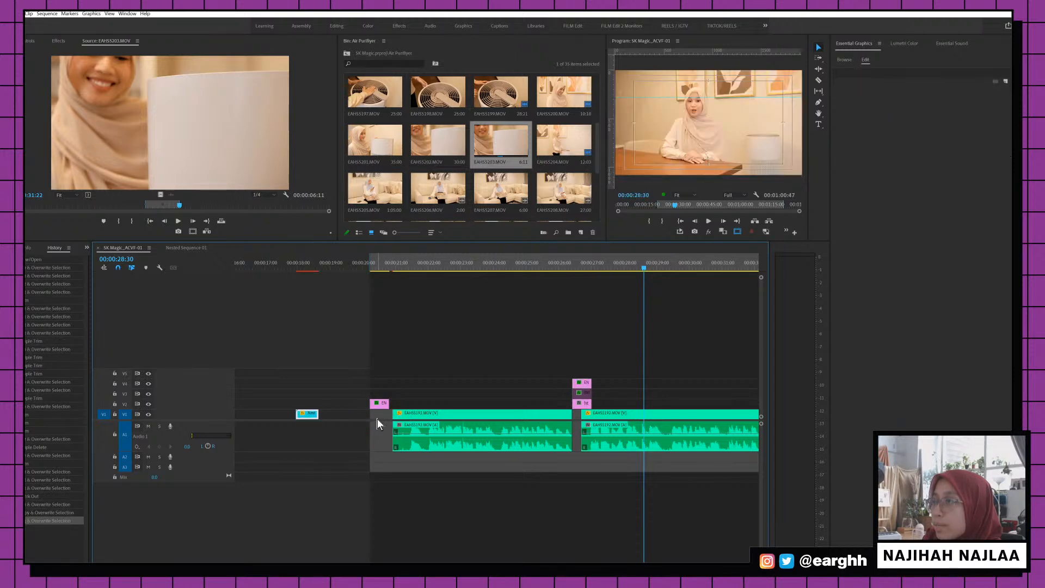
left_click_drag(381, 405, 391, 416)
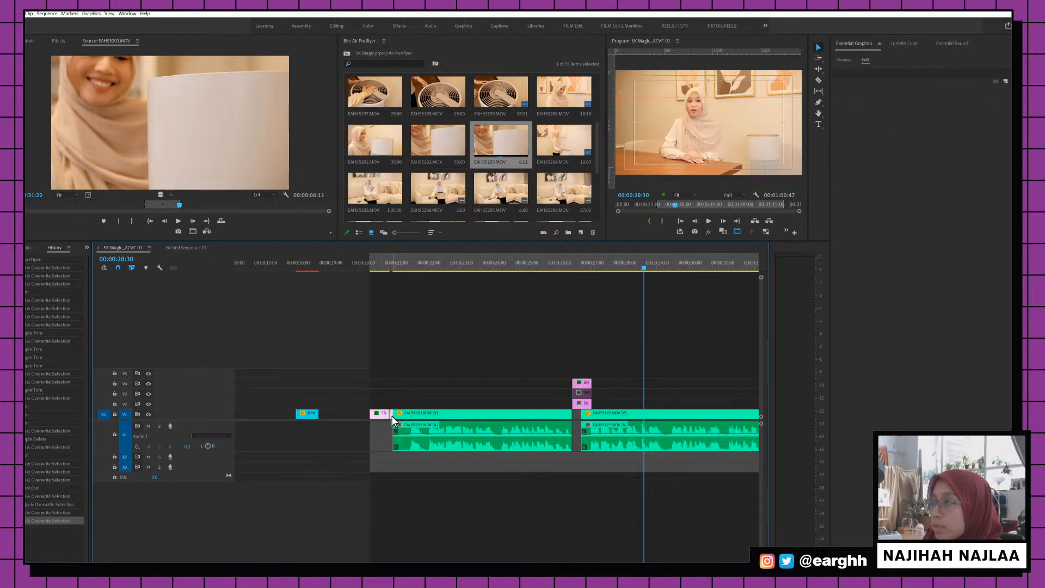
left_click(390, 416)
key("Delete")
left_click(379, 268)
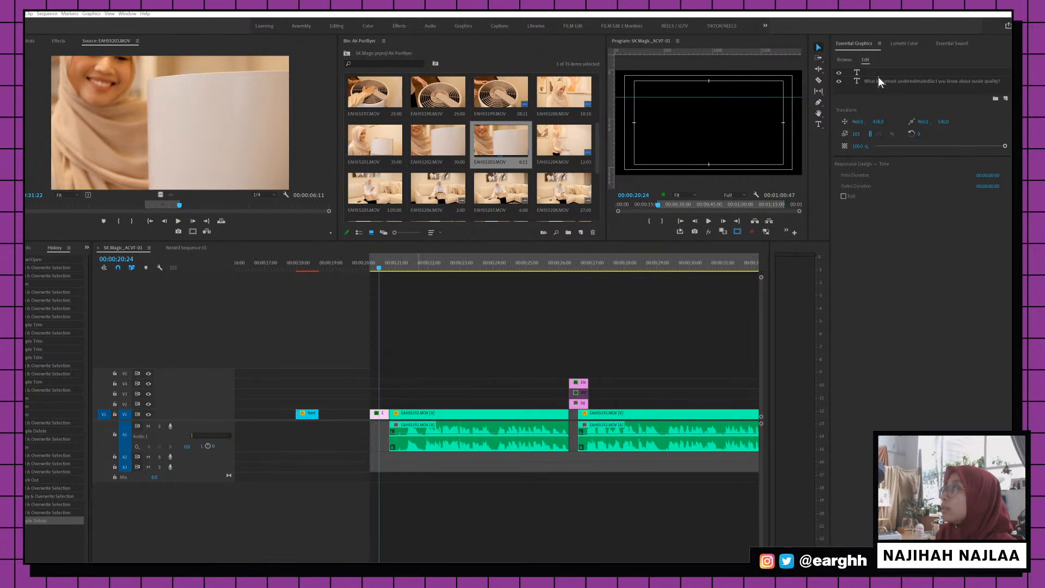
Select the pink title's text layer and move the title clip up to V3
left_click(394, 407)
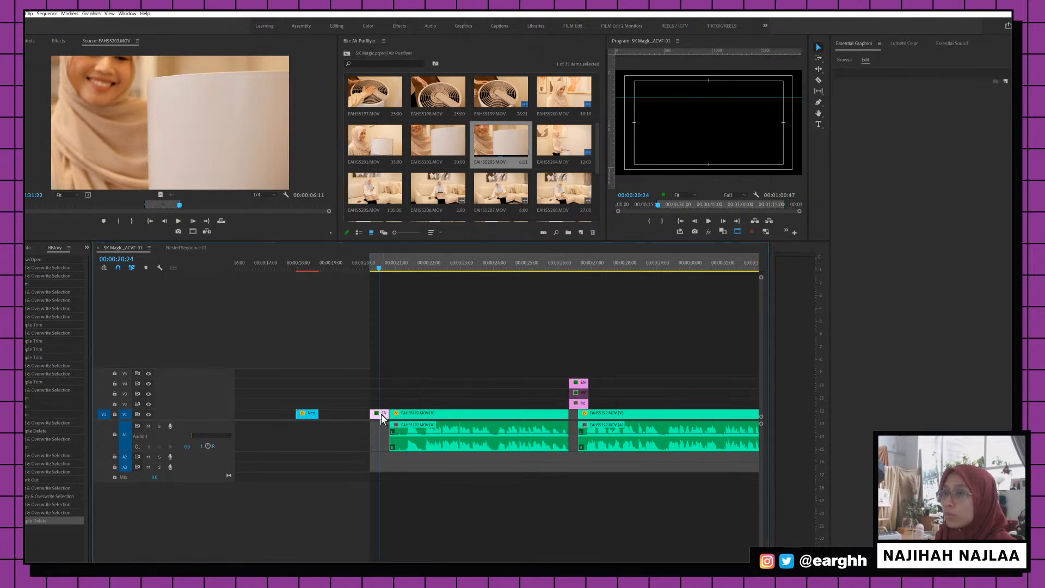
left_click(381, 413)
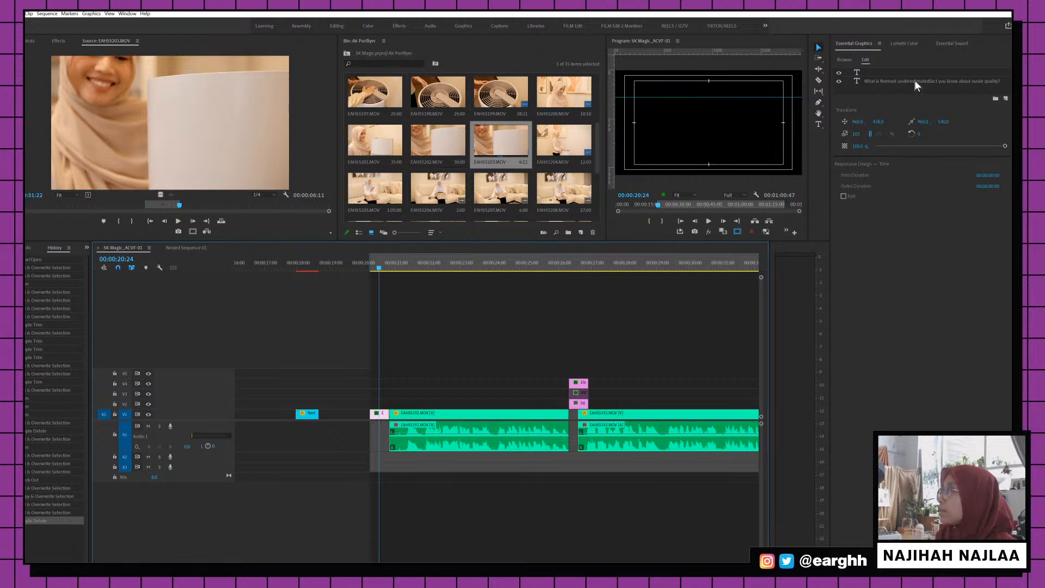
left_click(914, 80)
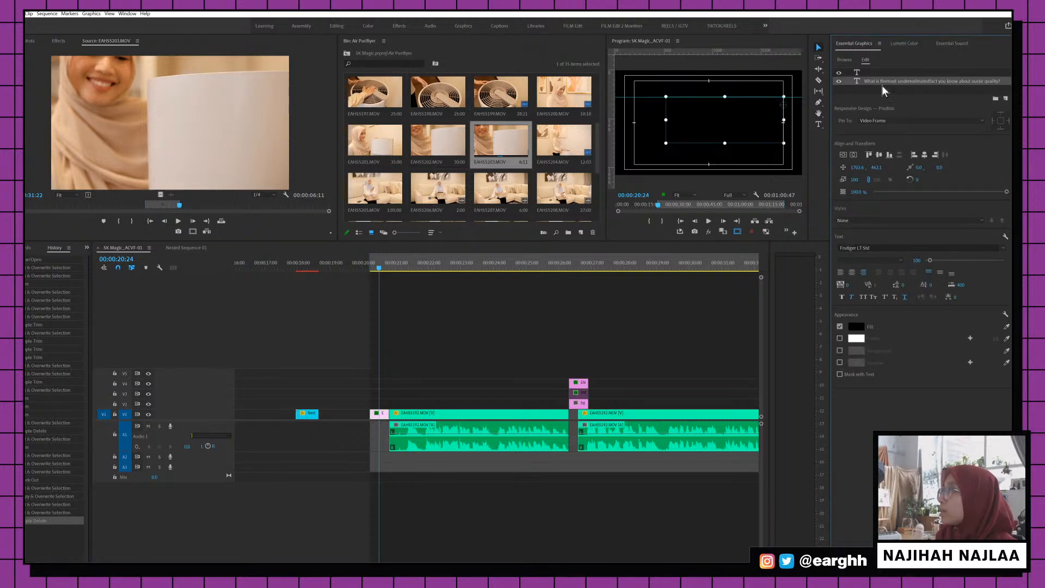
left_click_drag(375, 413, 383, 398)
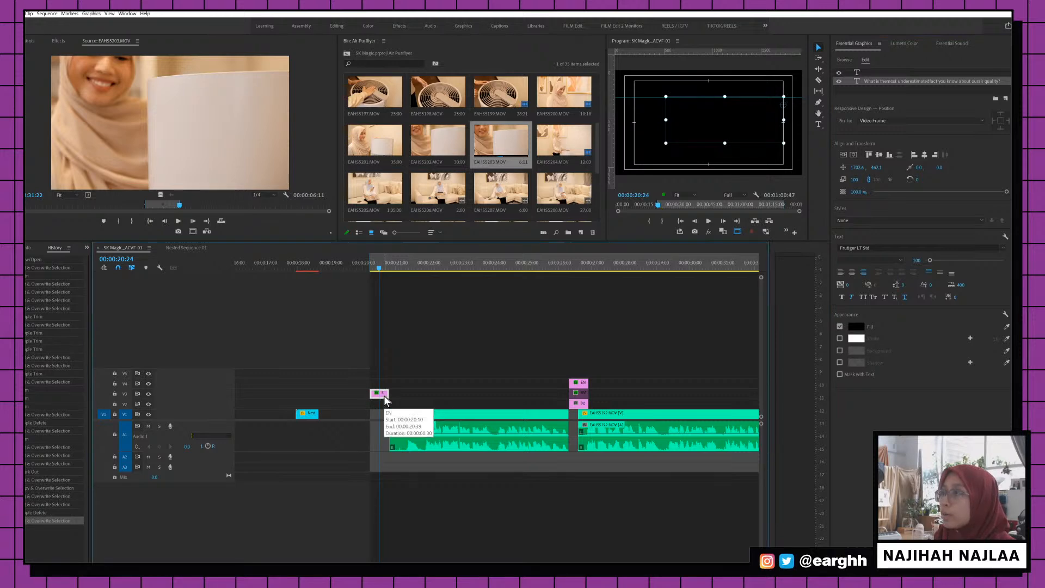
Set the title fill to white FFFFFF and paste the AIR-TALK / WITH OUR FAVOURITE / HEALTHCARE PROFESSIONALS wording
left_click(853, 324)
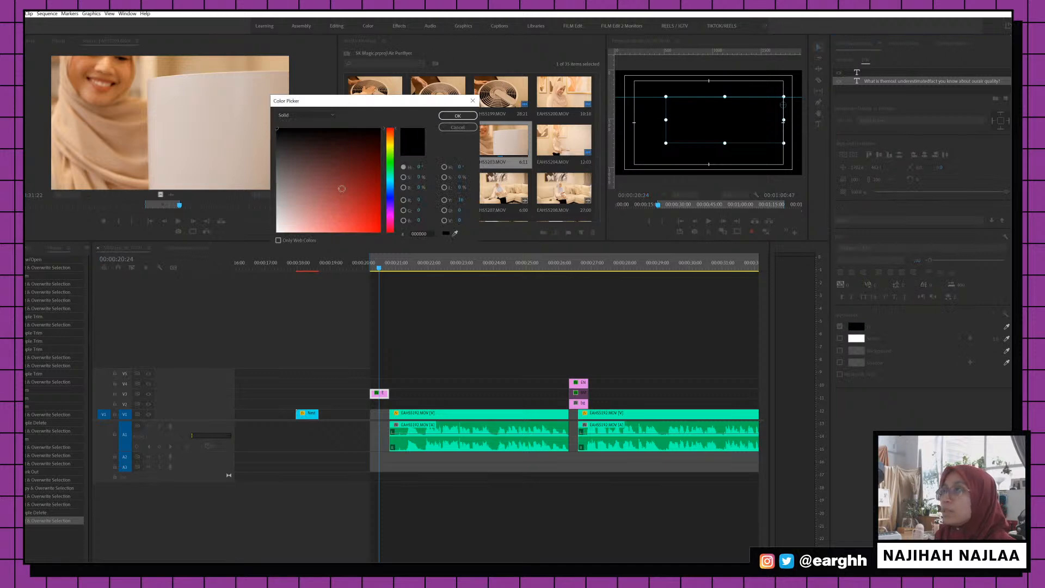
left_click(278, 130)
left_click(457, 116)
double_click(756, 120)
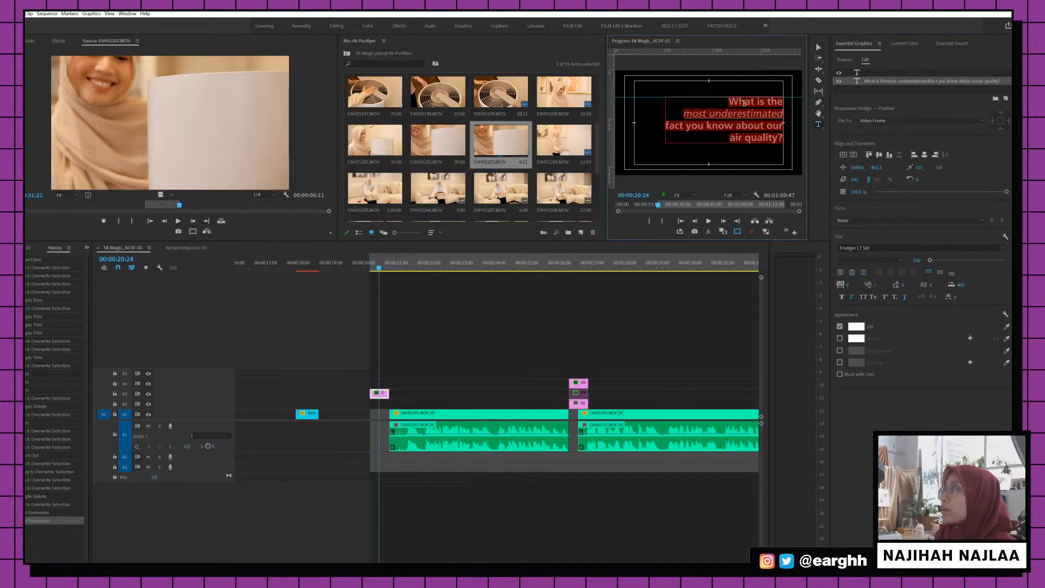
type("AIR-TALK WITH OUR FAVOURITE HEALTHCARE PROFESSIONALS")
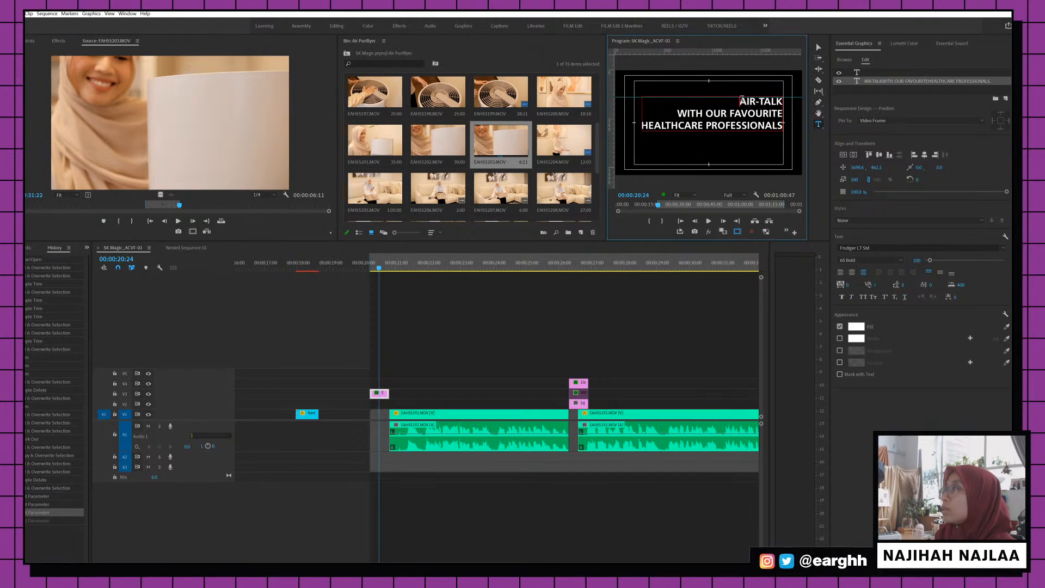
left_click_drag(741, 102, 789, 103)
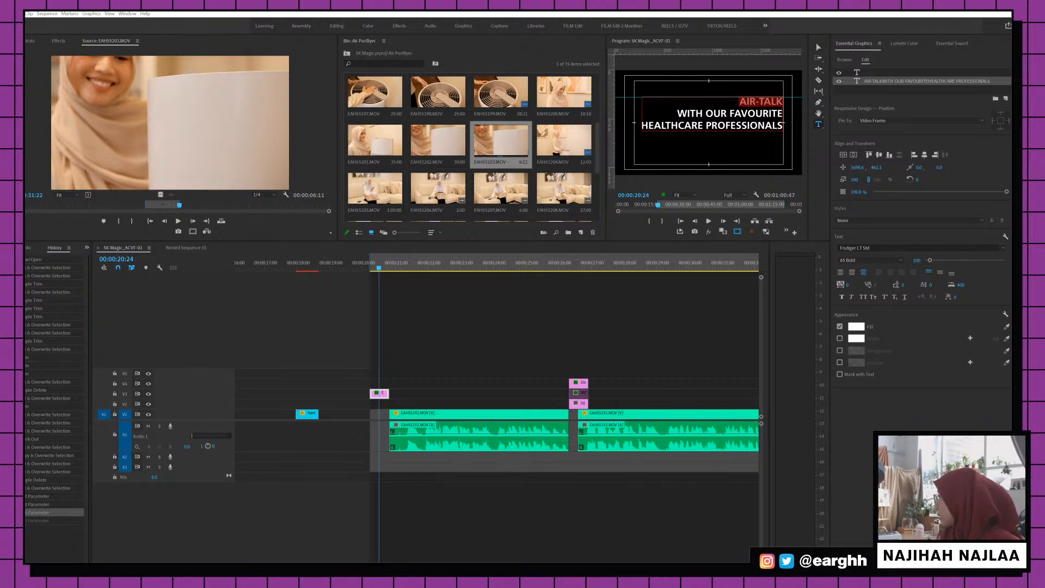
left_click(856, 326)
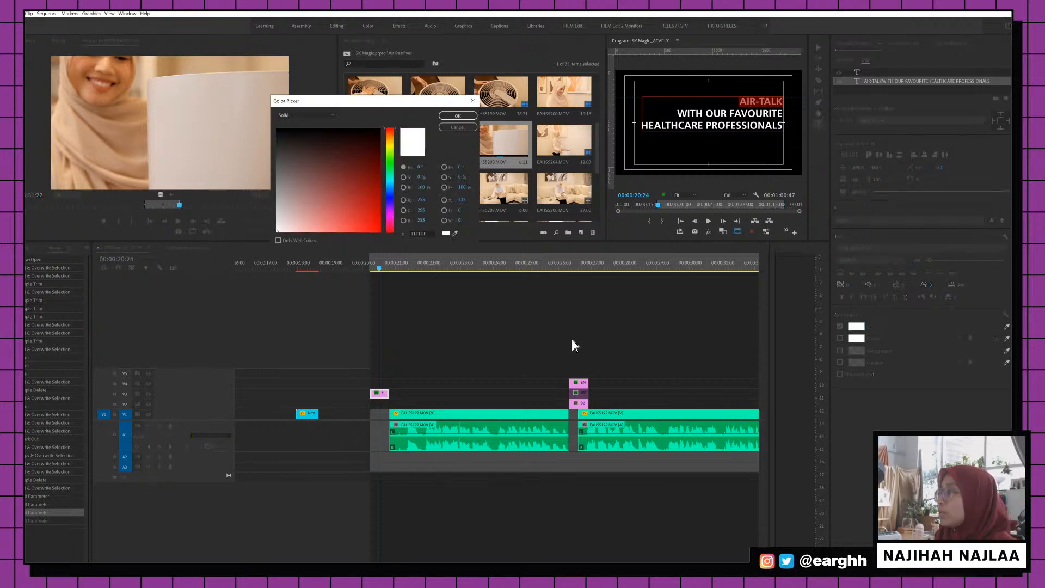
Give the word AIR-TALK a teal fill
left_click(414, 233)
key("ctrl+v")
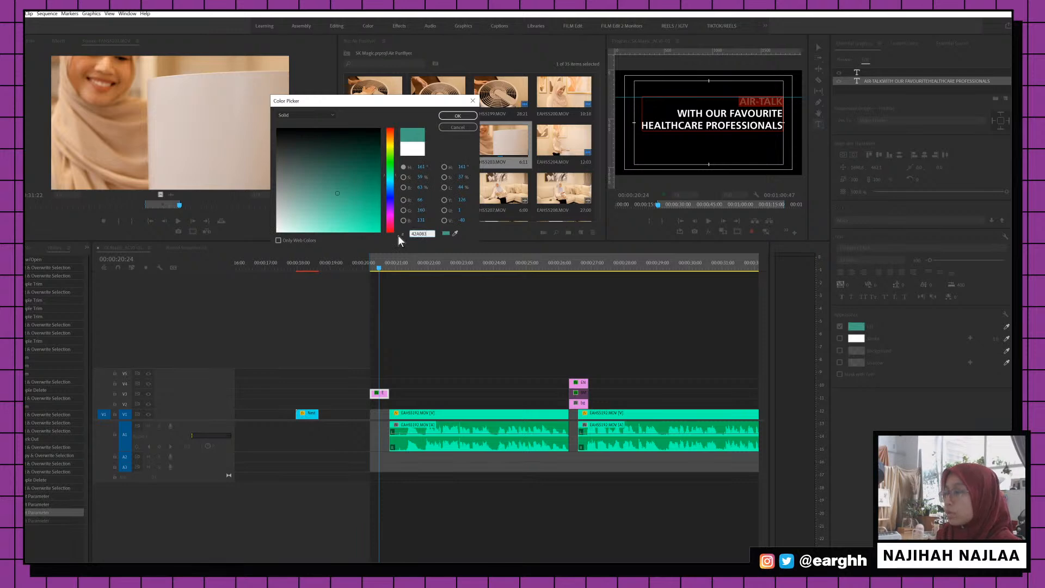
key("Return")
Centre-align the three title lines and centre the title vertically and horizontally in the frame
left_click(713, 120)
key("ctrl+a")
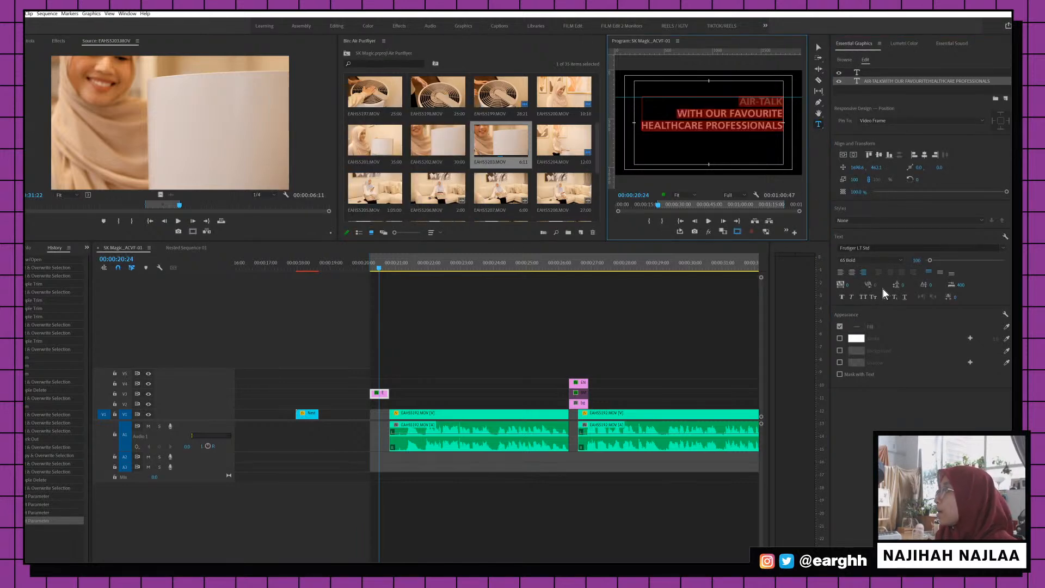
left_click(853, 273)
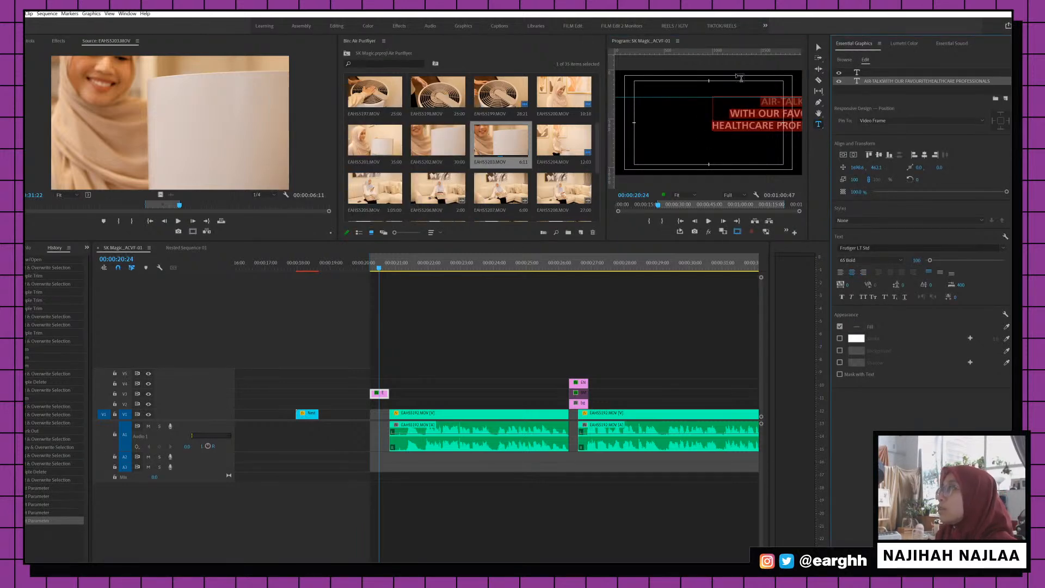
left_click(818, 48)
left_click(878, 156)
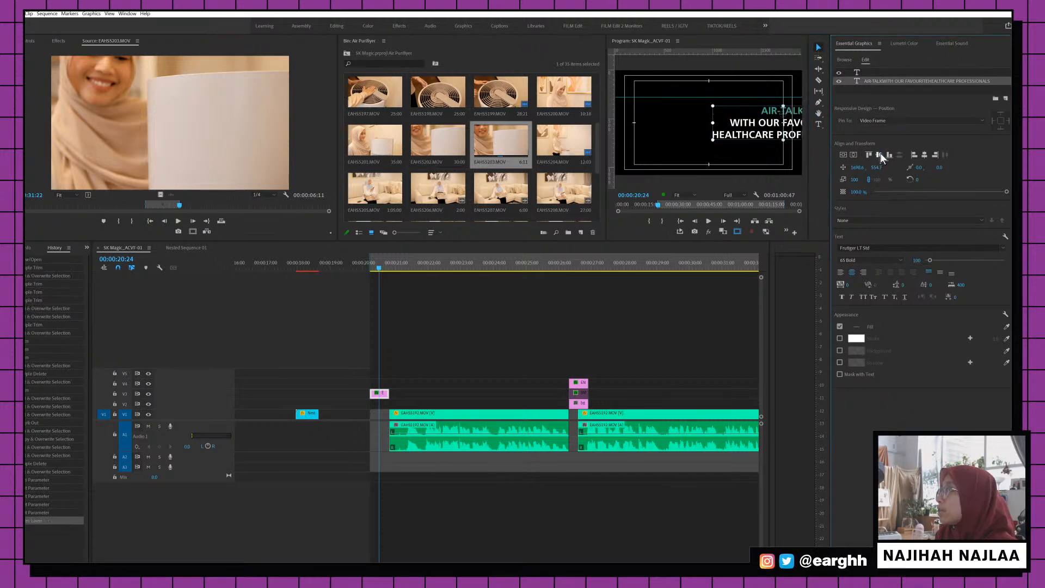
left_click(925, 156)
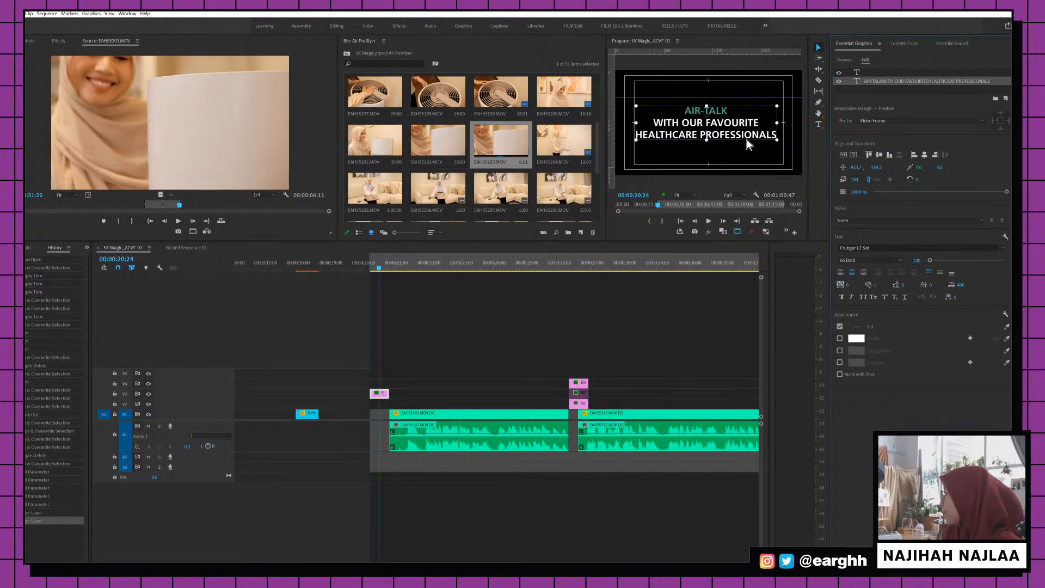
double_click(707, 112)
left_click_drag(728, 111, 685, 109)
left_click(685, 109)
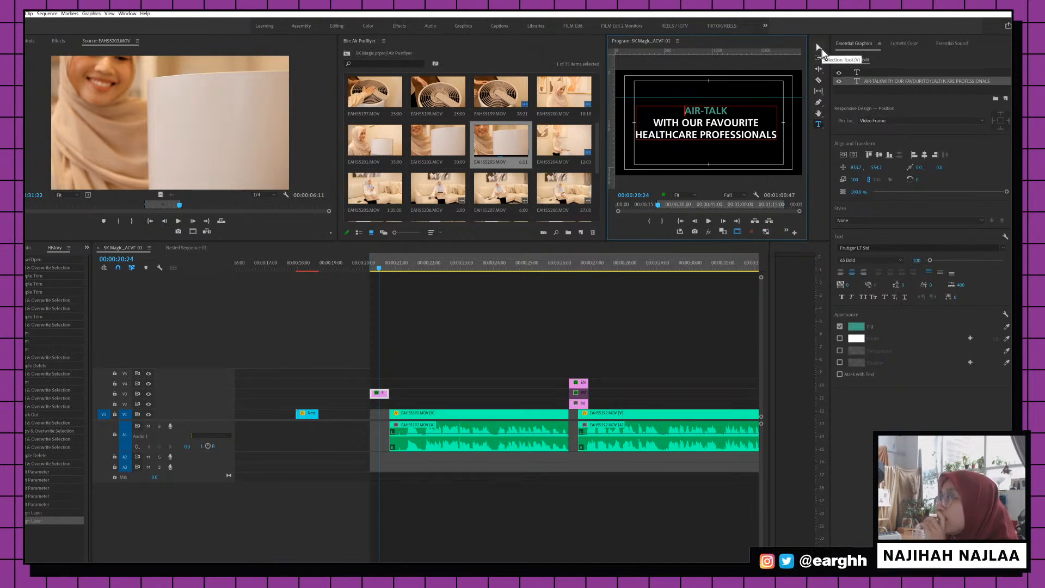
left_click(817, 44)
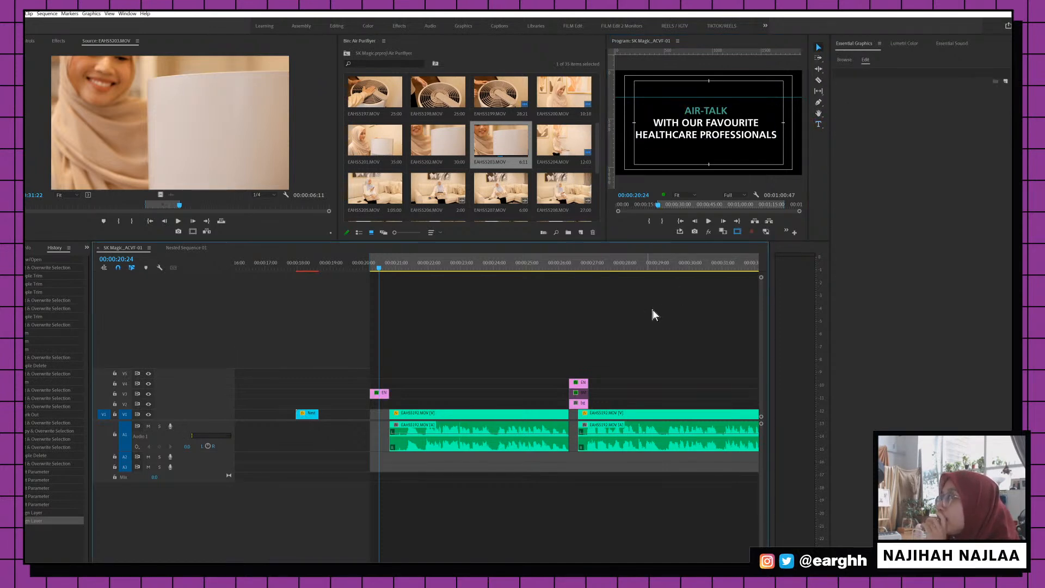
Move the title clip down to V1 before the interview and underline AIR-TALK
left_click_drag(380, 393, 381, 412)
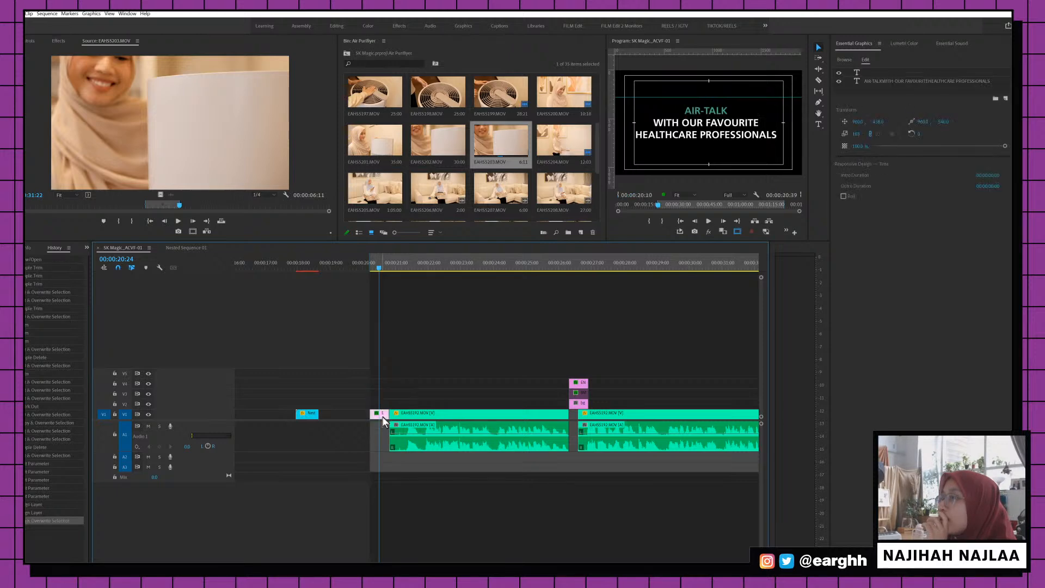
double_click(697, 113)
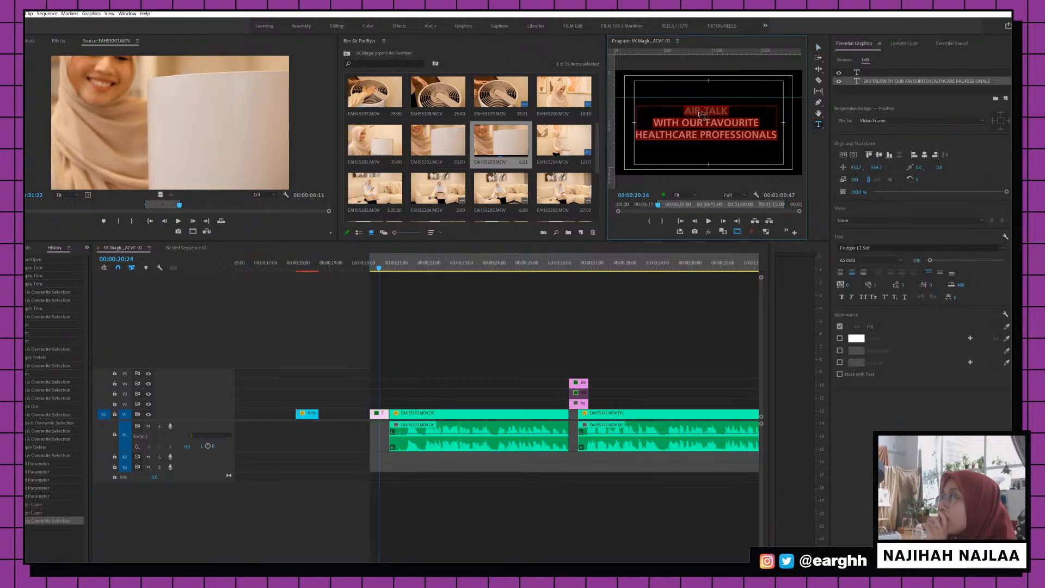
double_click(696, 112)
left_click(696, 114)
left_click_drag(684, 113, 734, 114)
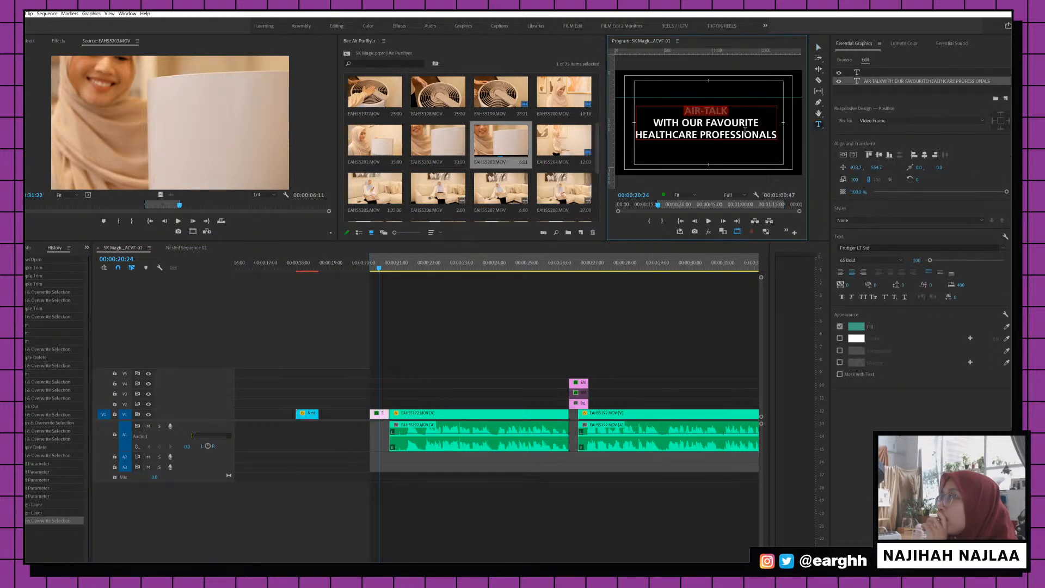
left_click(904, 297)
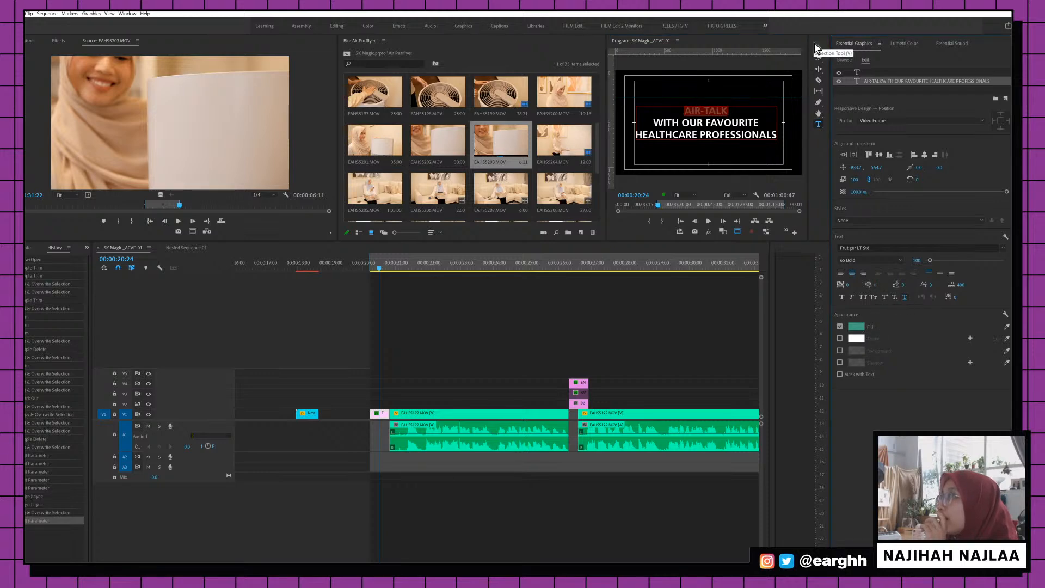
left_click(818, 47)
left_click(689, 378)
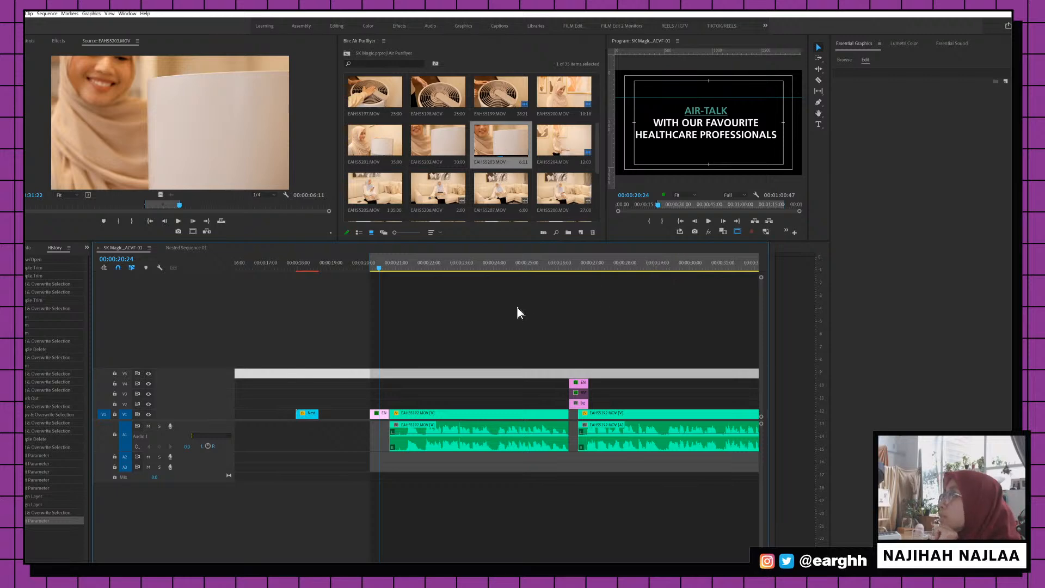
Play back the opening AIR-TALK title into the first interview clip
left_click(379, 270)
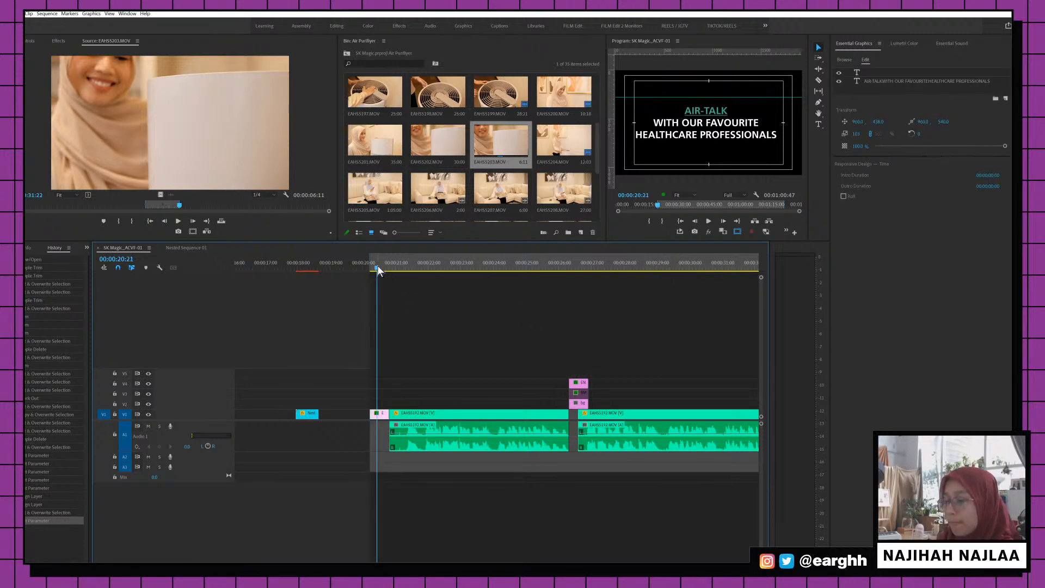
key("space")
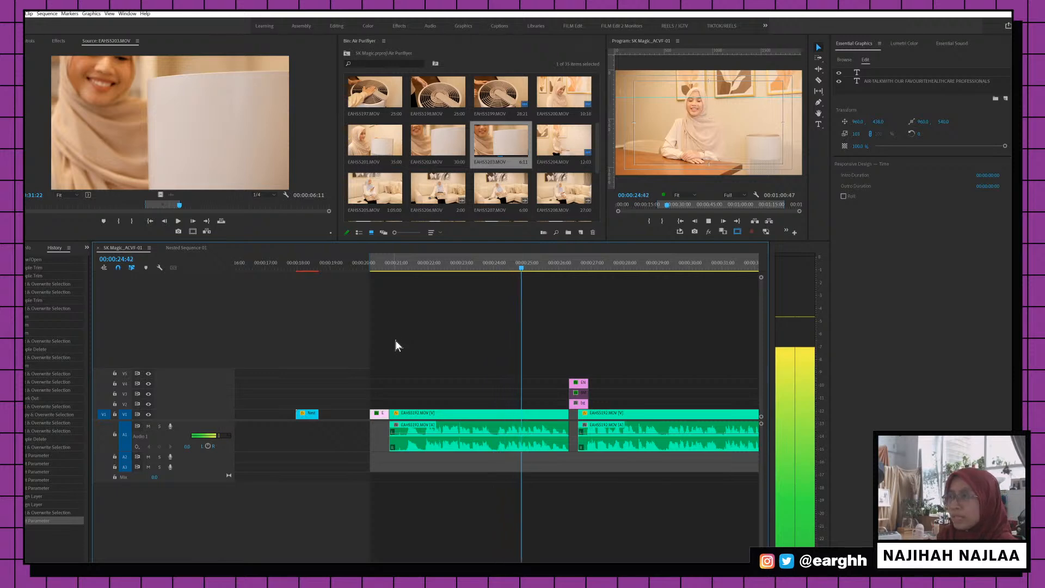
left_click(371, 260)
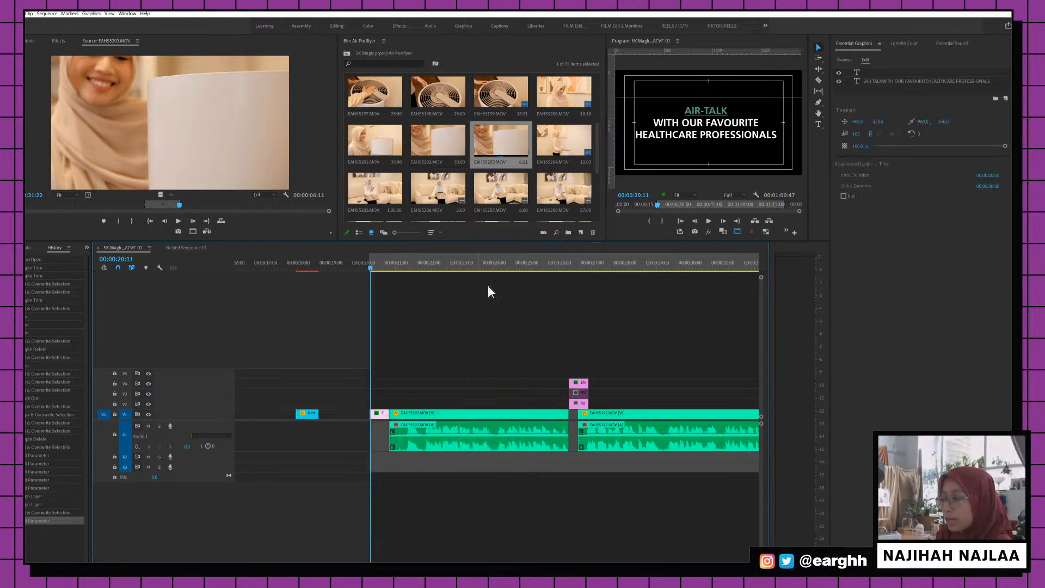
Roll the EN title / EAHS5192 cut later, play it back, and save the project
key("equal")
left_click(578, 413)
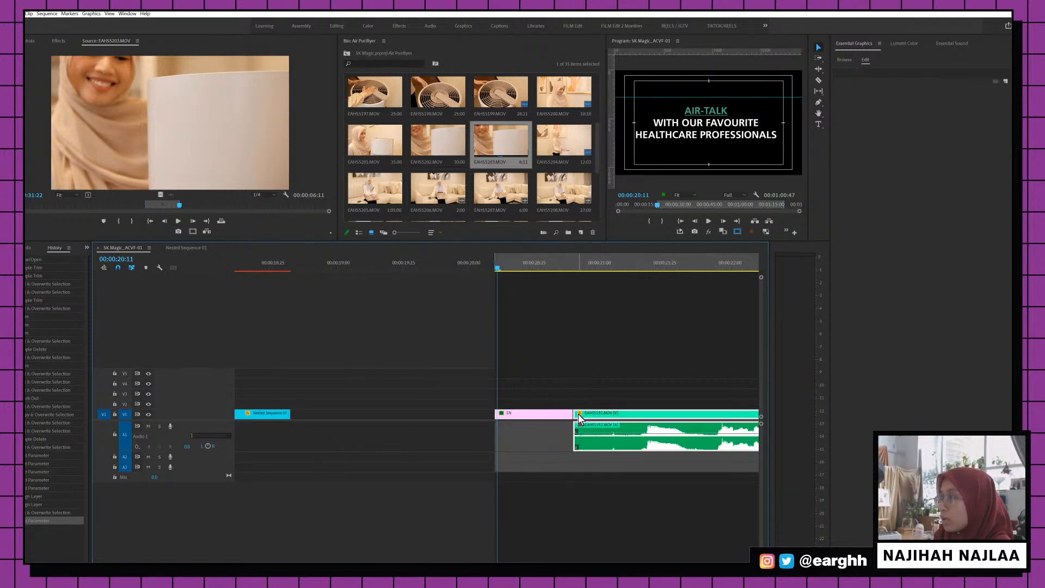
left_click_drag(578, 414, 596, 414)
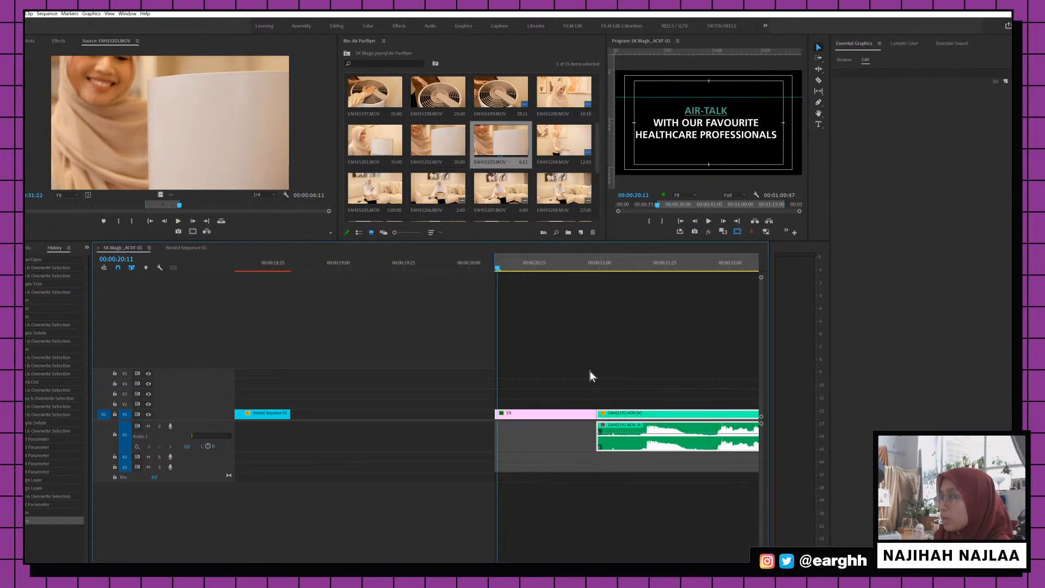
key("space")
key("space")
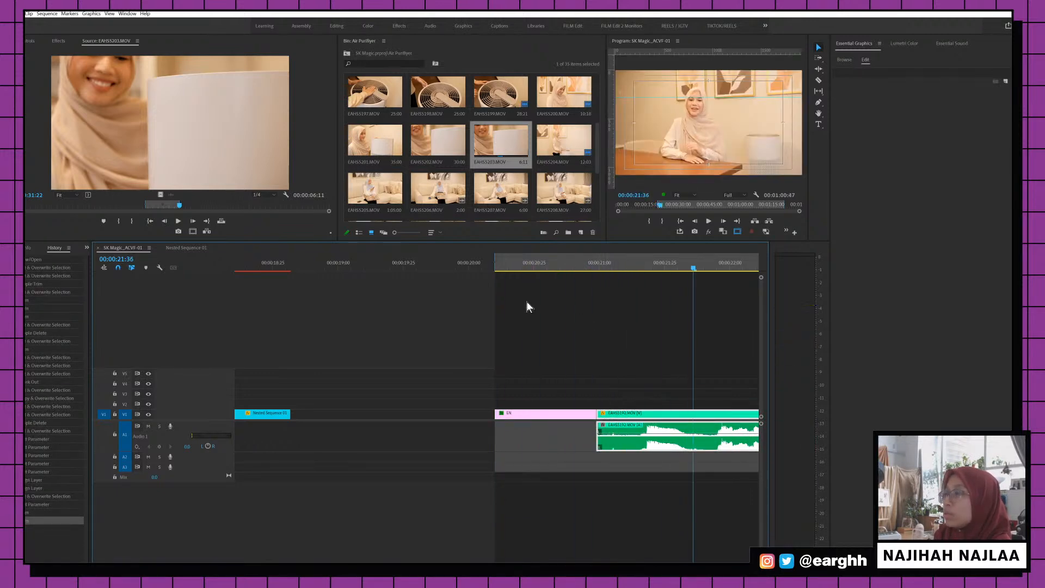
key("ctrl+s")
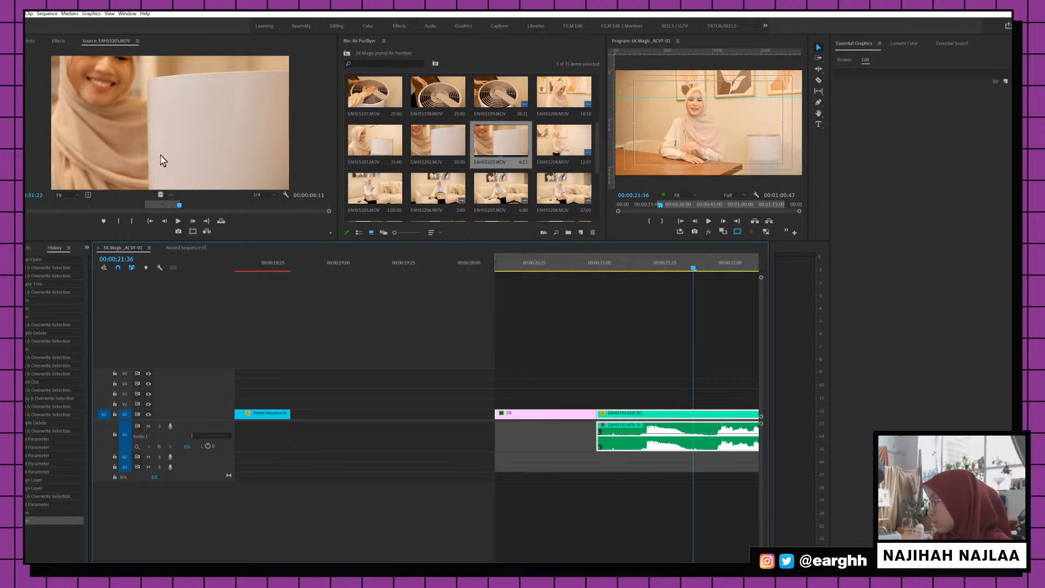
Review the cut from the EN title into EAHS5192, stopping at 00:00:23:04 with EAHS5192 selected
left_click(30, 41)
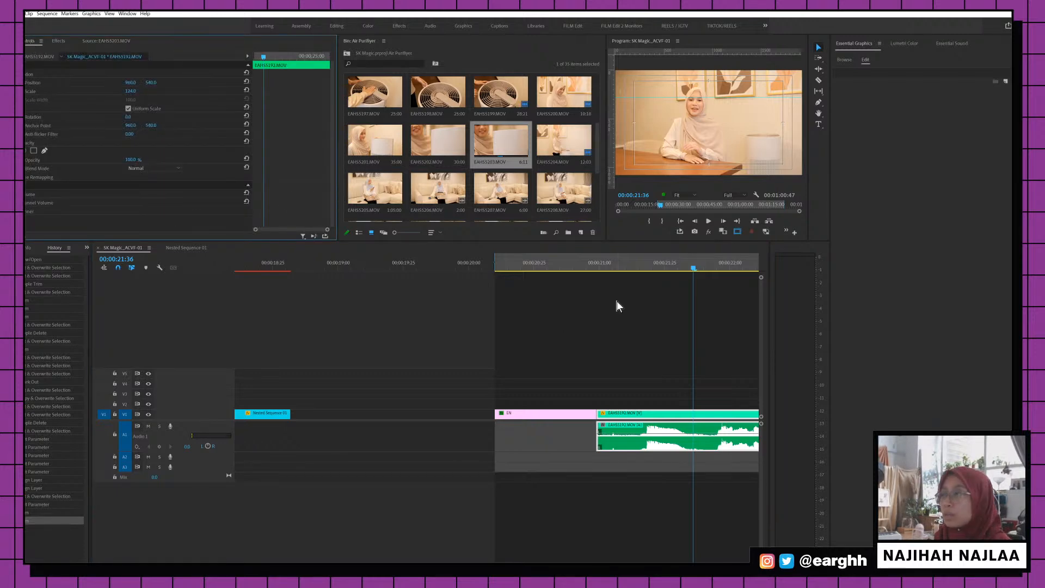
left_click(570, 263)
key("minus")
key("minus")
key("minus")
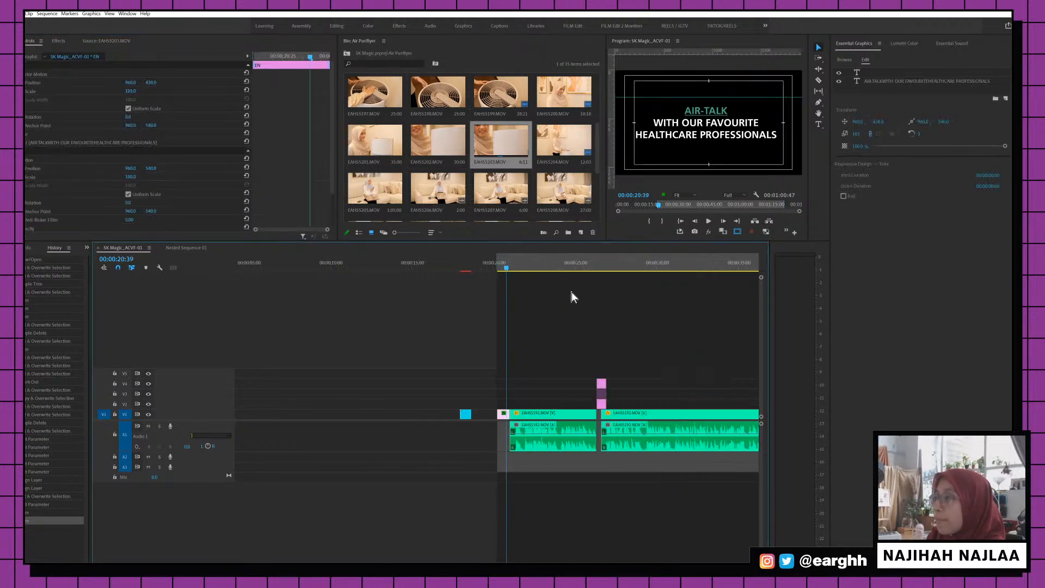
key("minus")
key("equal")
key("equal")
key("equal")
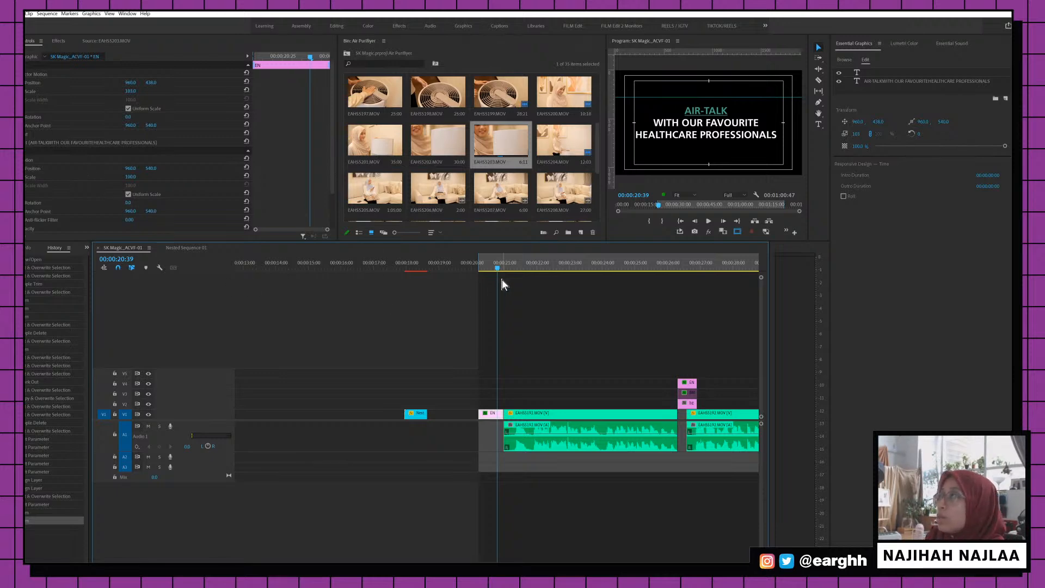
left_click(486, 262)
key("space")
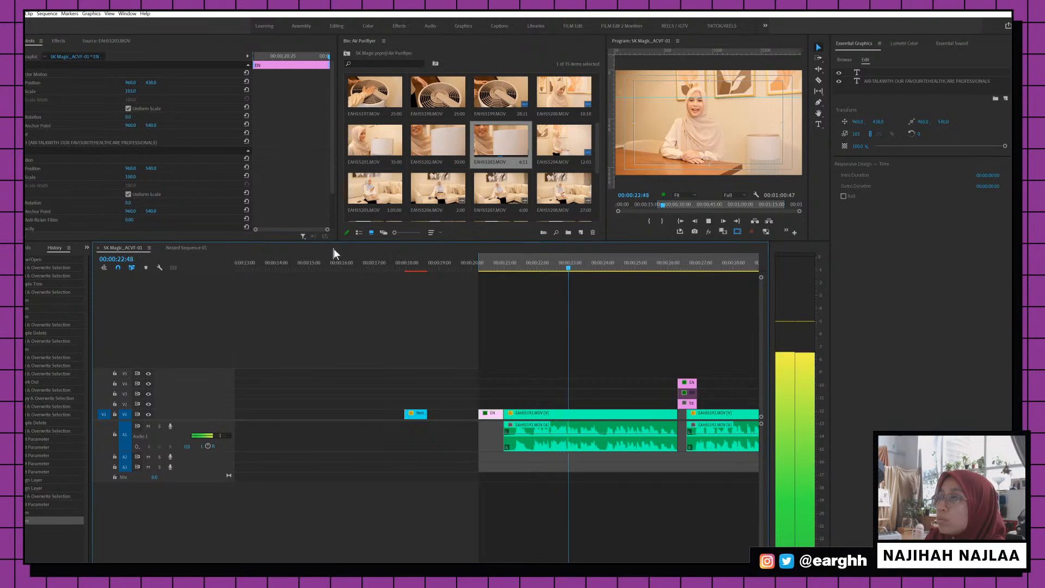
key("space")
key("d")
left_click(57, 41)
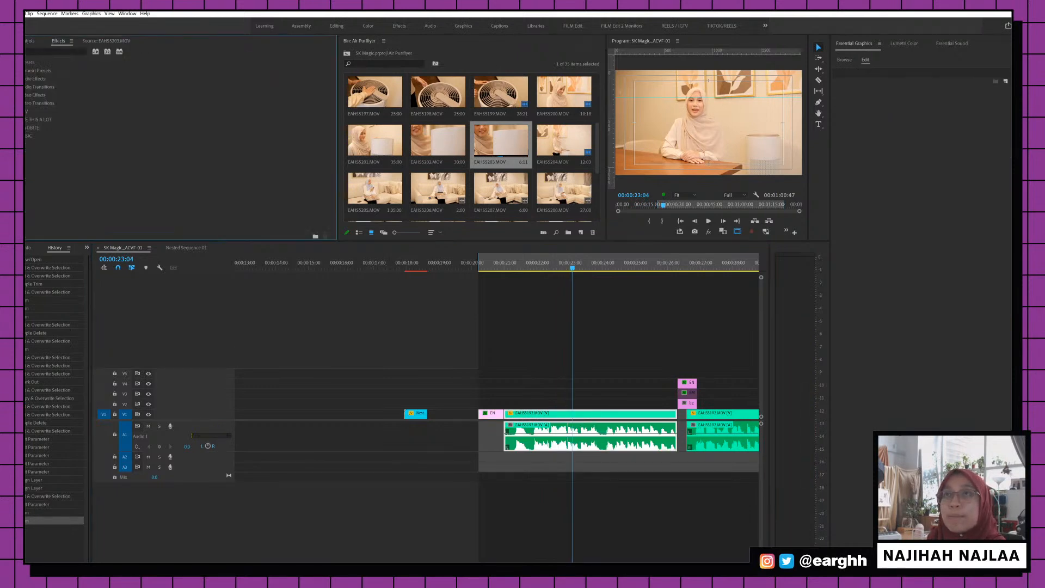
Place a Dip to White transition at the start of EAHS5192 and play it back
left_click(26, 103)
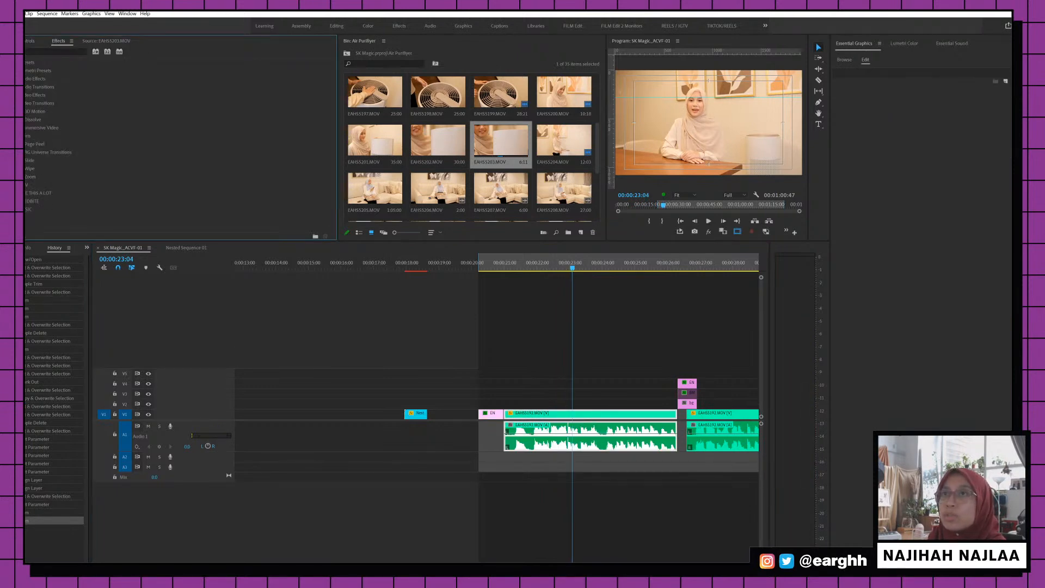
left_click(26, 119)
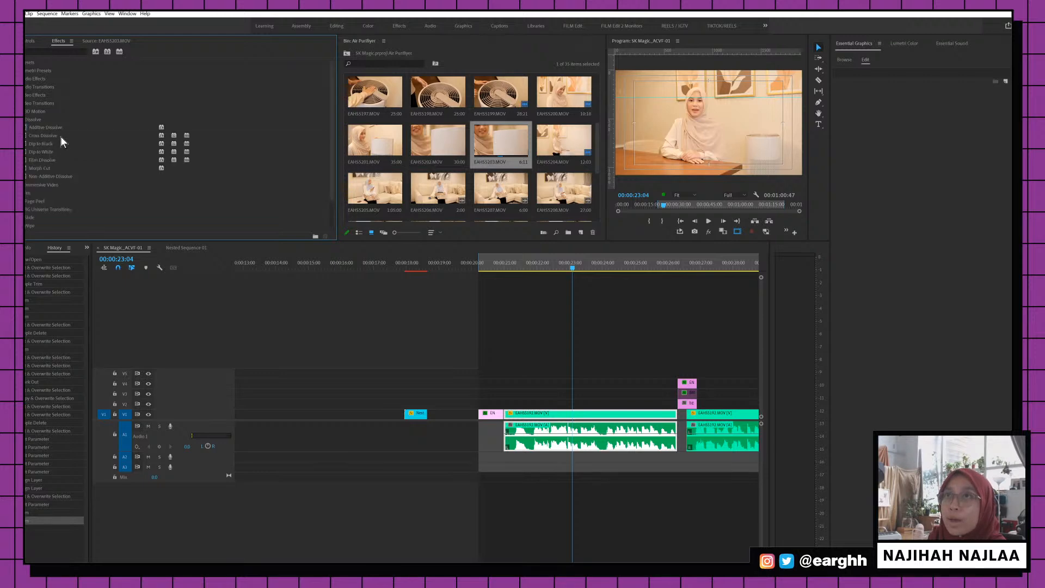
left_click_drag(60, 136, 524, 354)
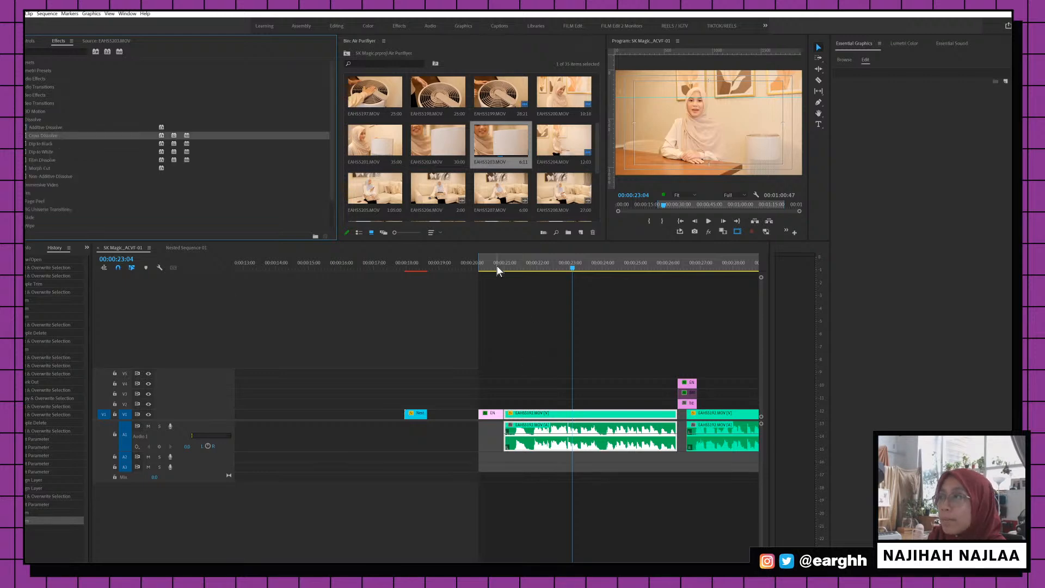
left_click(497, 266)
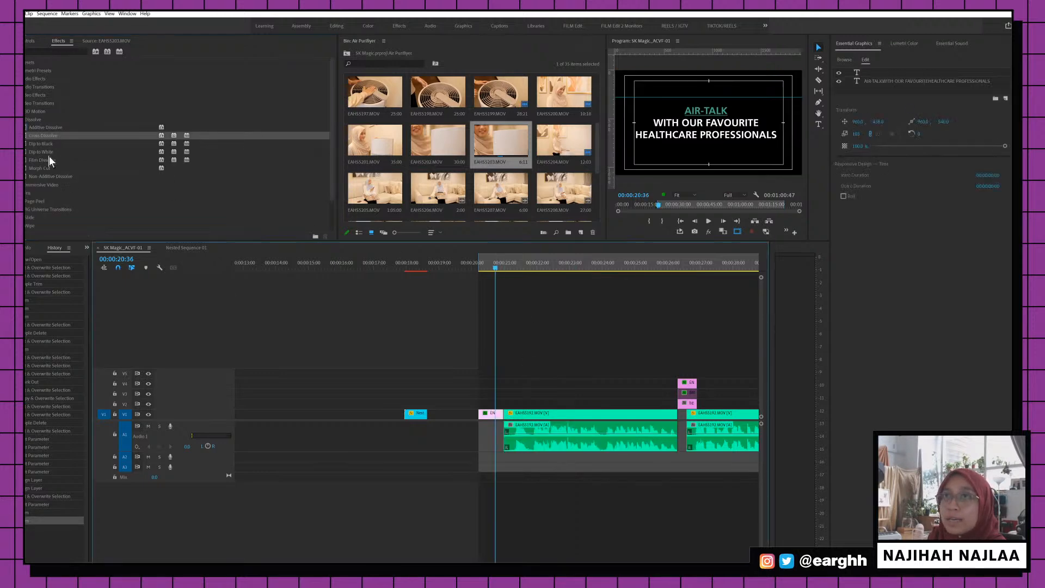
mouse_move(41, 152)
left_mouse_down()
mouse_move(535, 403)
mouse_move(505, 415)
left_mouse_up()
left_click(493, 264)
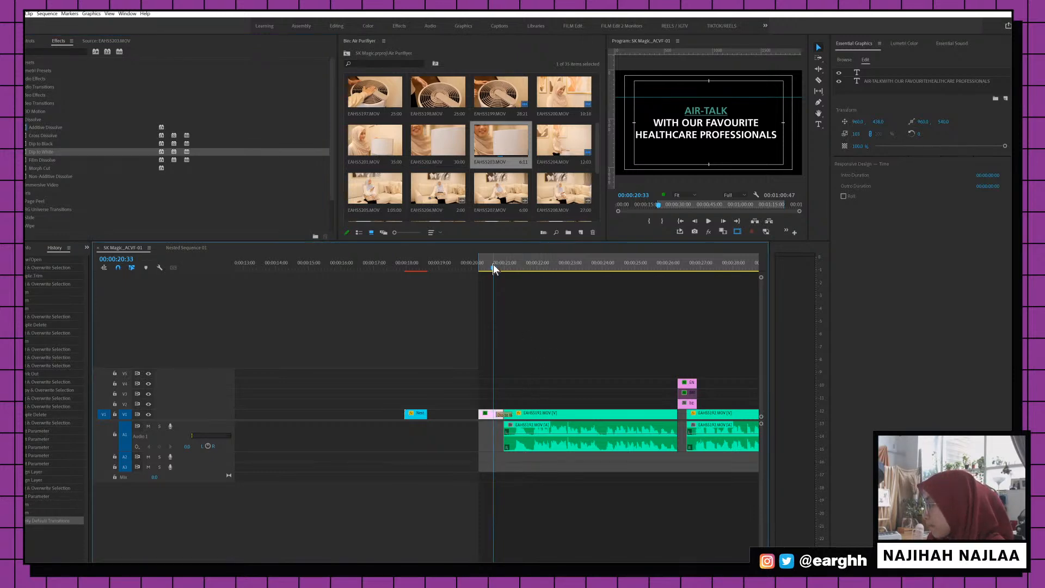
key("space")
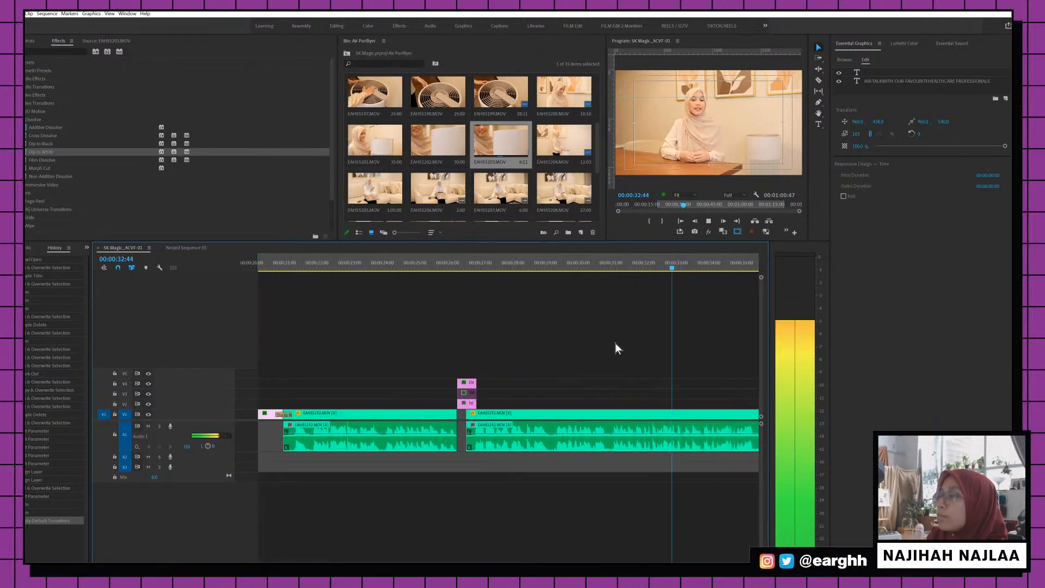
Play on through the sequence, pausing at 00:00:46:07 on EAHS5193 and stopping at 00:00:57:06
key("minus")
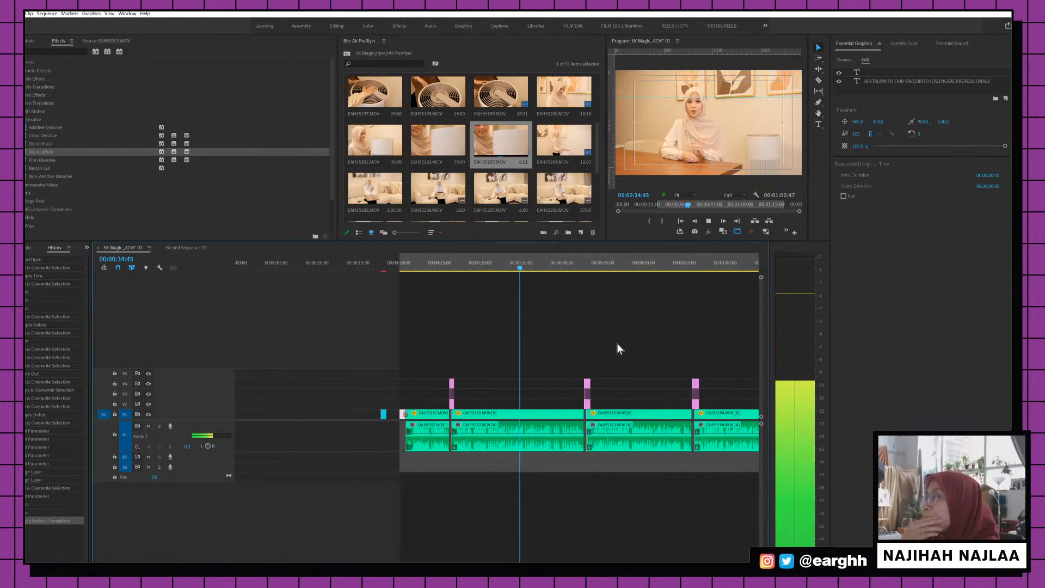
key("equal")
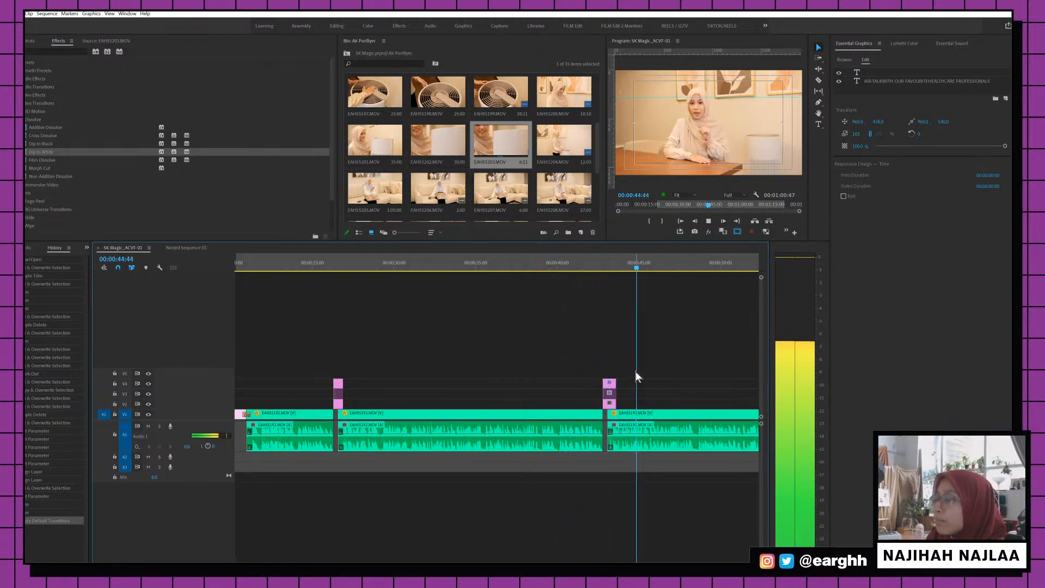
key("minus")
key("space")
key("d")
scroll(631, 373, "down", 3)
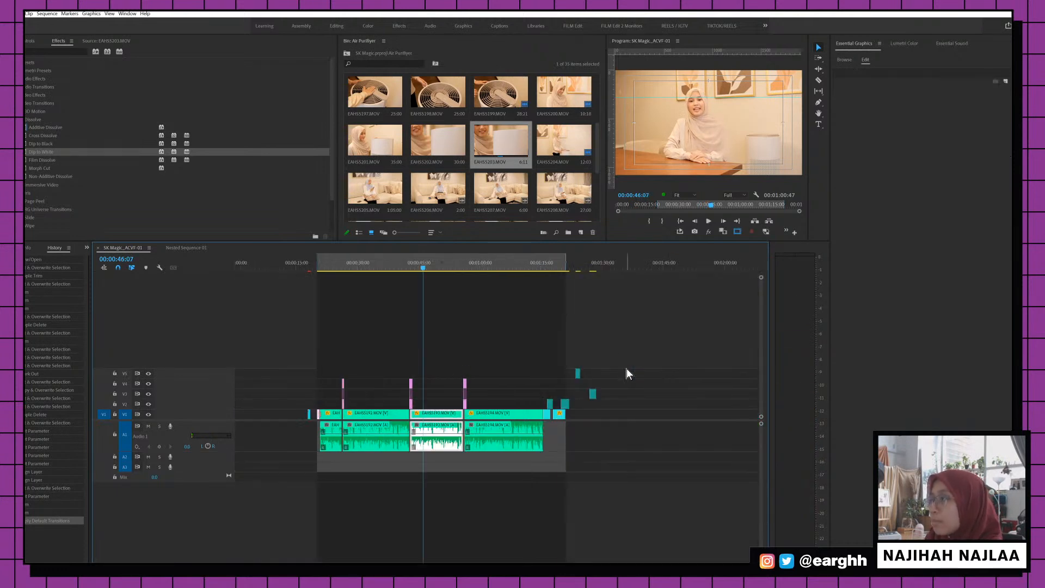
key("minus")
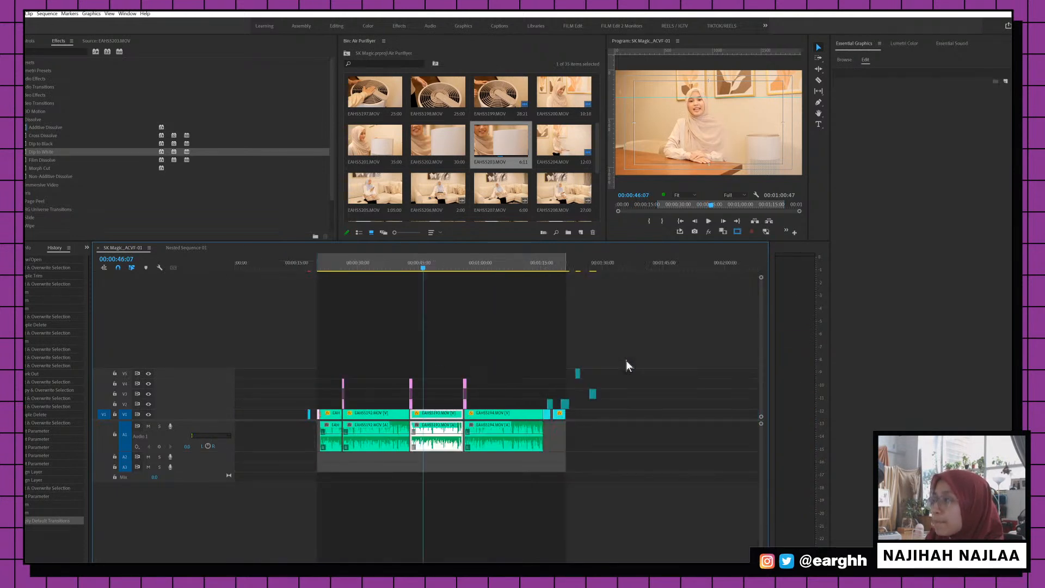
key("equal")
key("space")
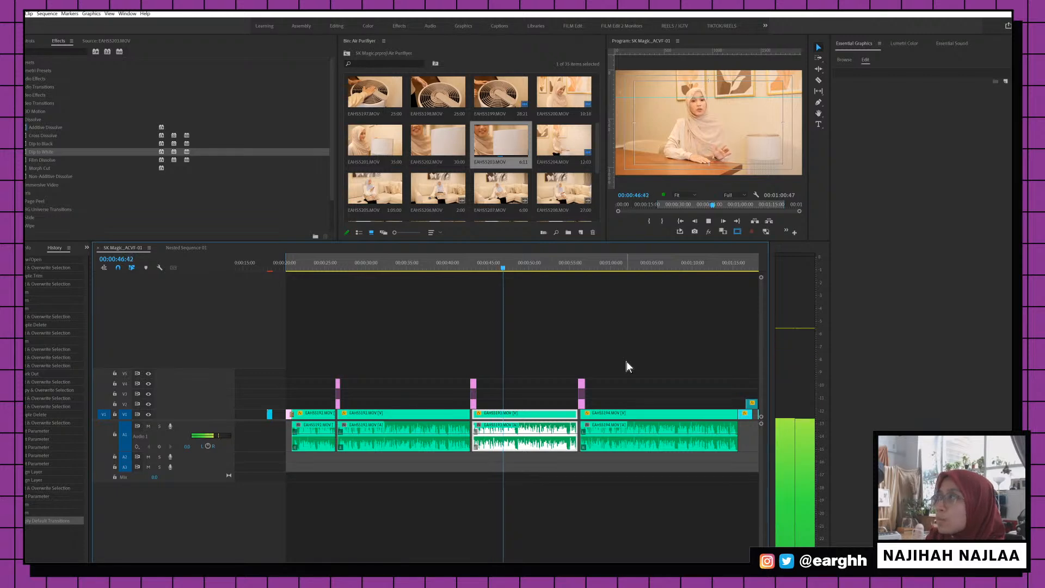
key("equal")
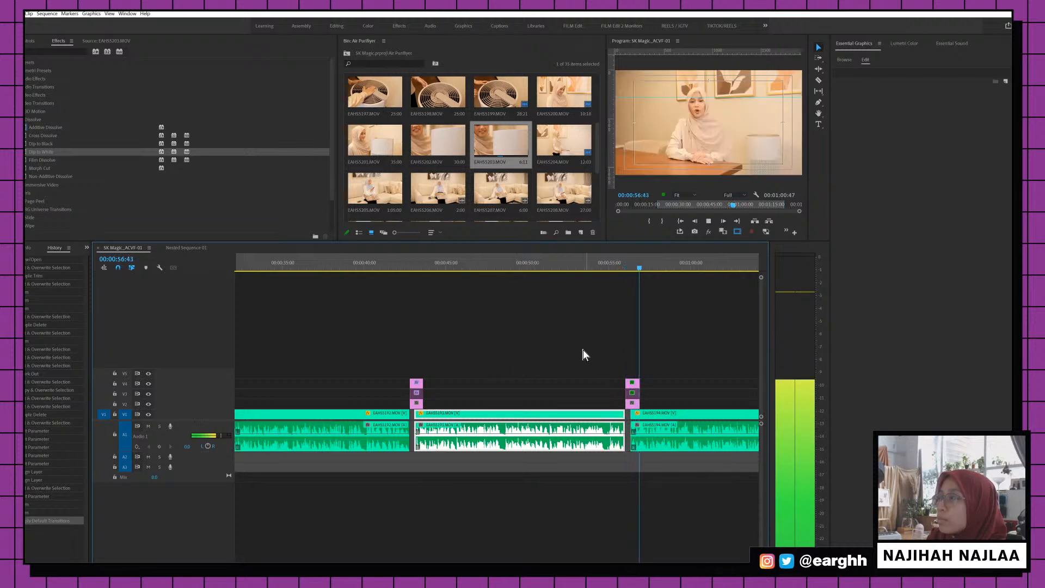
key("space")
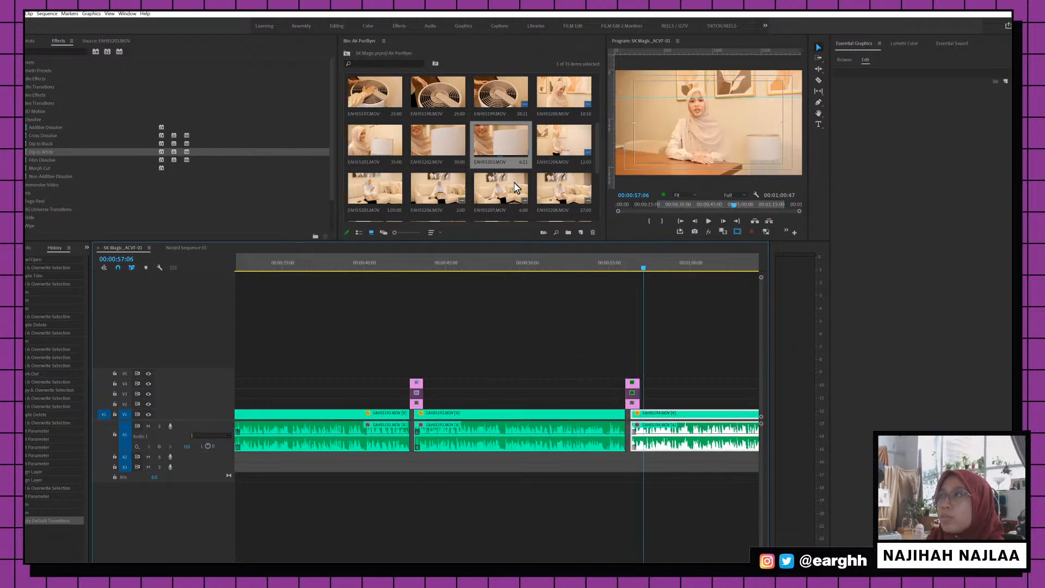
scroll(513, 185, "down", 3)
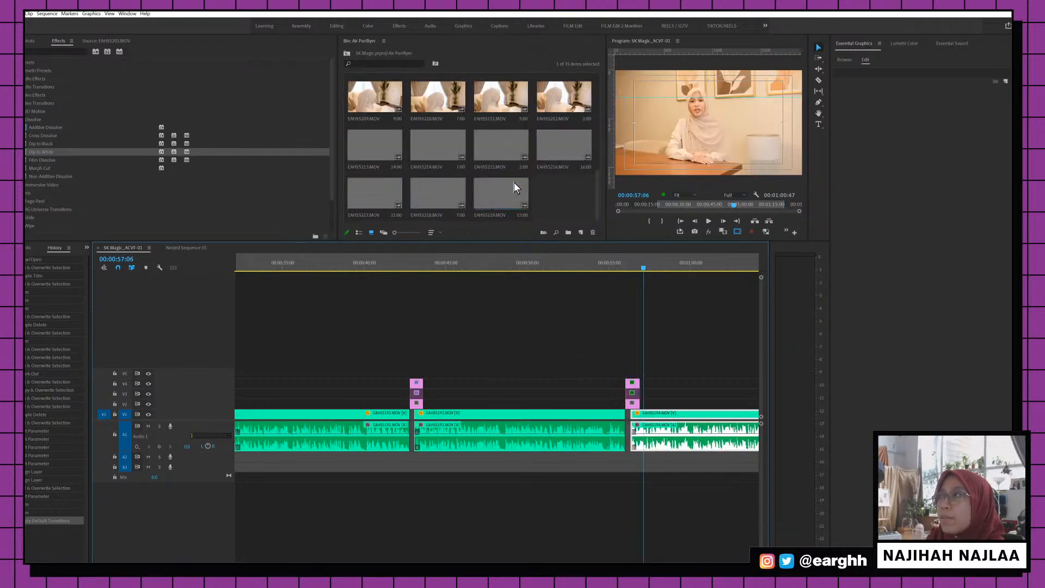
Reveal the EAHS5193 timeline clip in the project bin
left_click(506, 417)
right_click(520, 416)
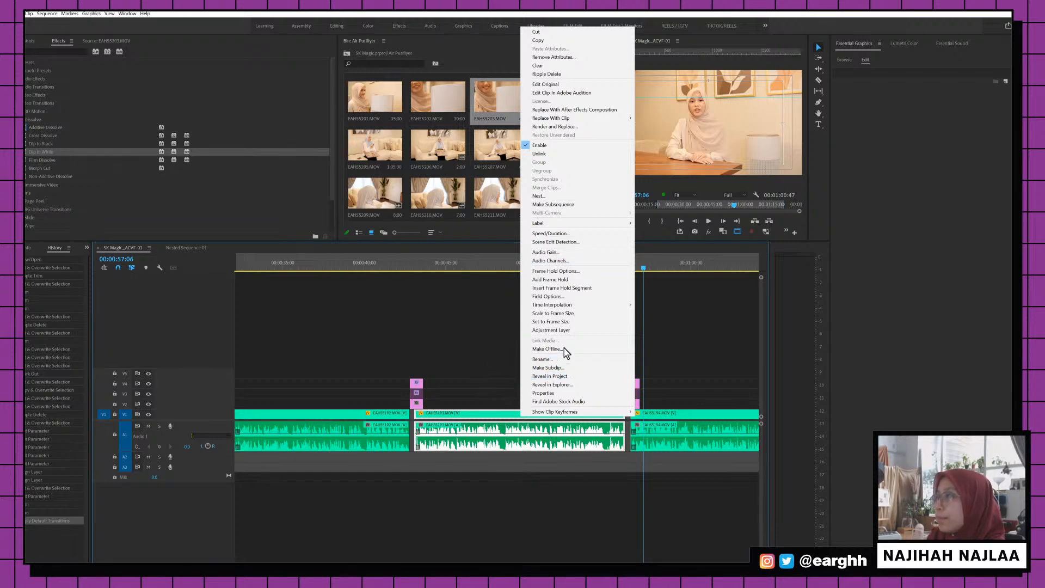
left_click(580, 375)
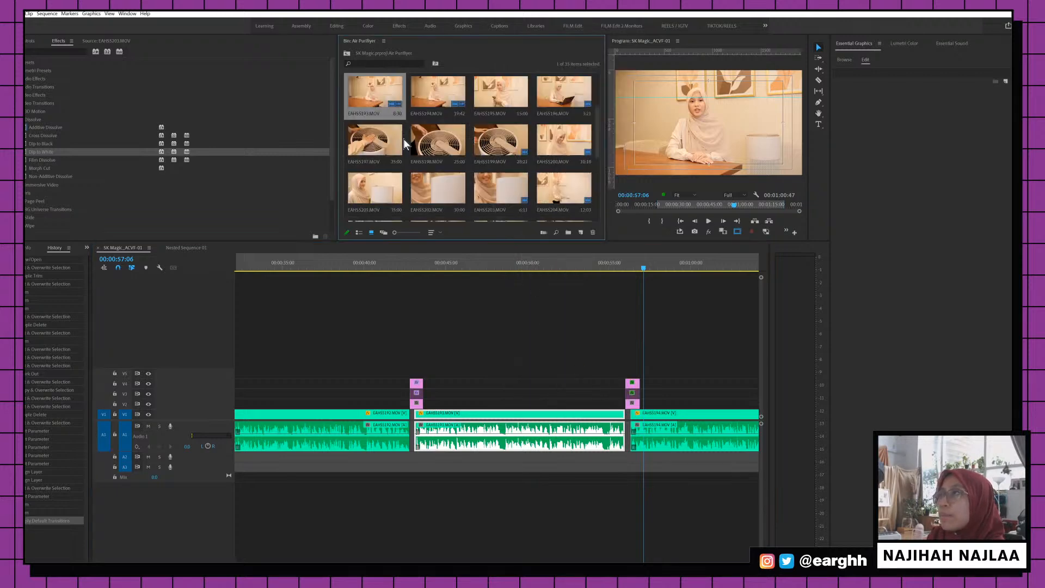
Load EAHS5192.MOV into the Source monitor and preview its footage
scroll(433, 125, "up", 1)
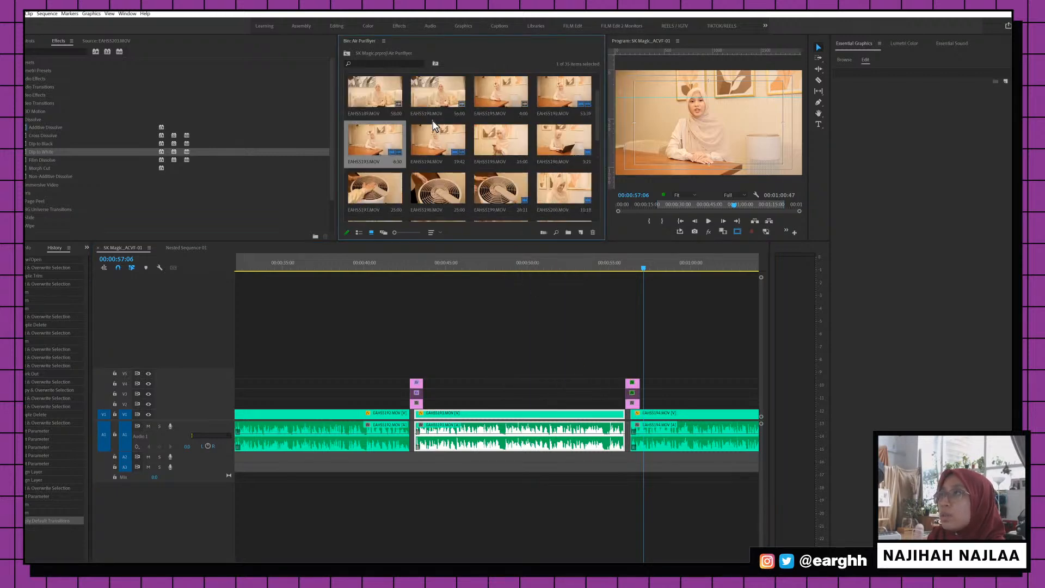
double_click(563, 94)
left_click(161, 205)
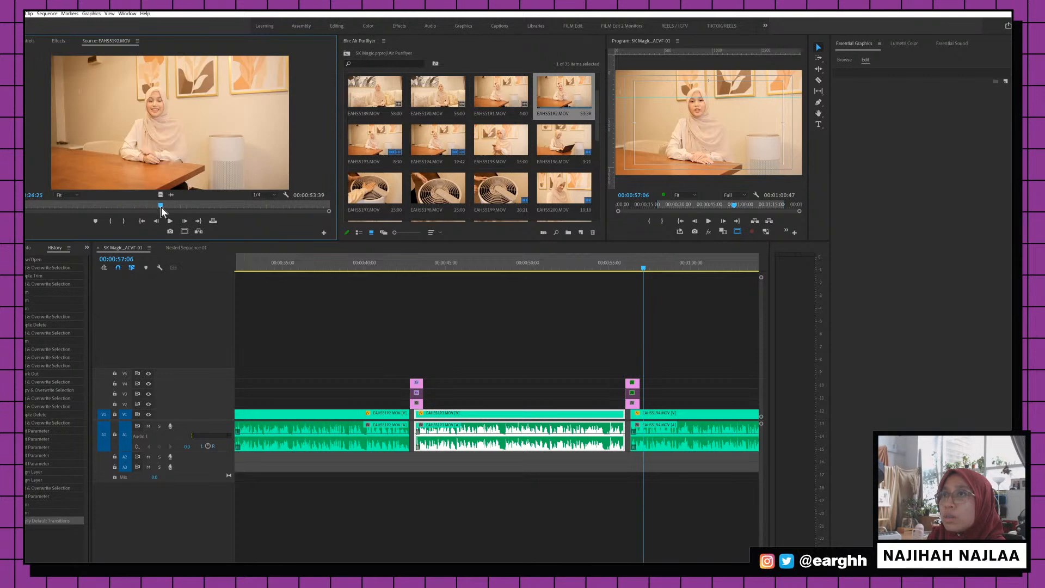
key("space")
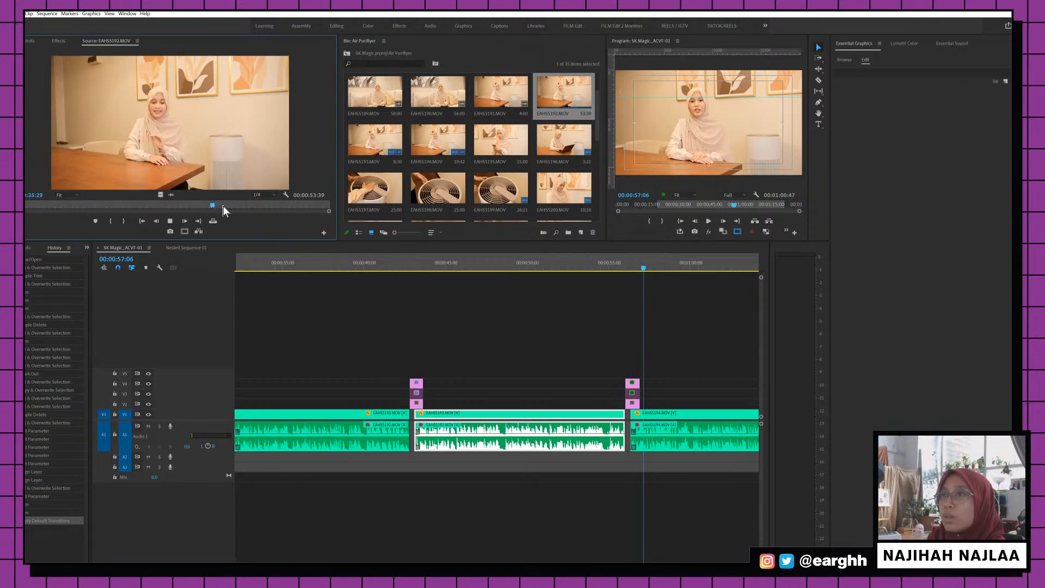
key("space")
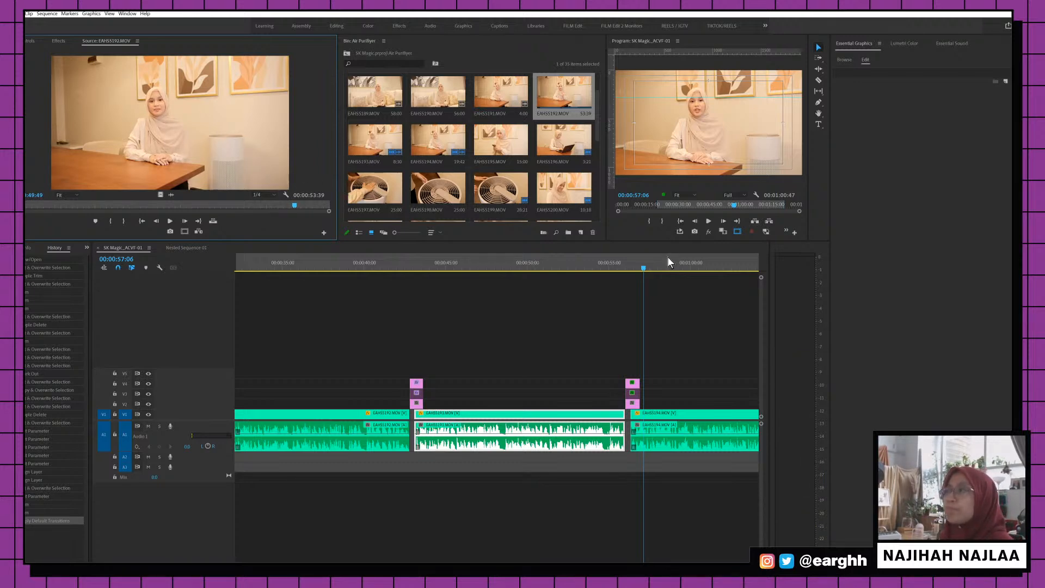
Review the sequence from the air purifier shot near 1:16, settling the playhead at 1:16:17
left_click_drag(648, 265, 631, 263)
scroll(631, 264, "down", 1)
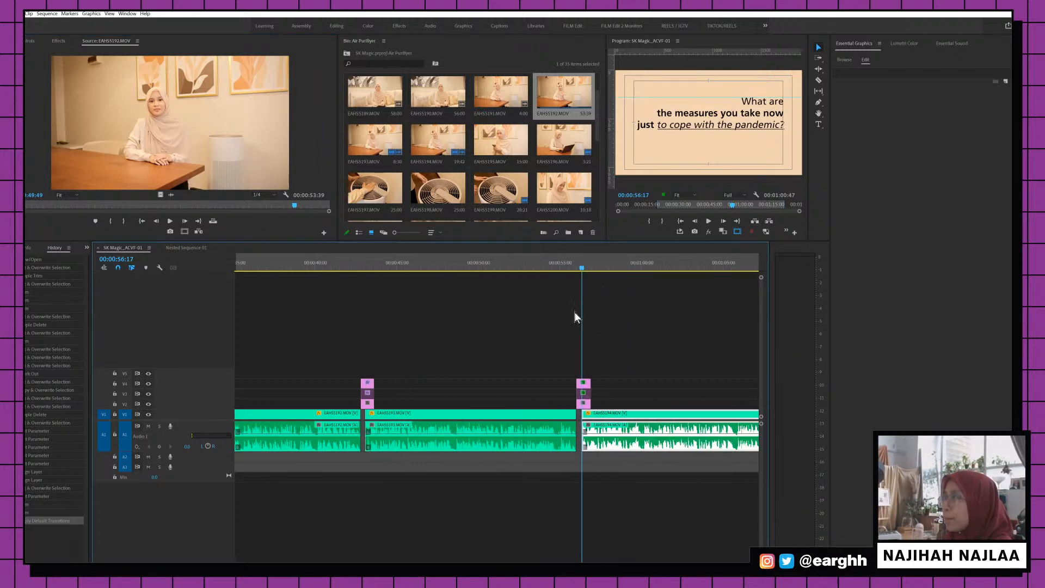
left_click(542, 265)
left_click(437, 267)
key("backslash")
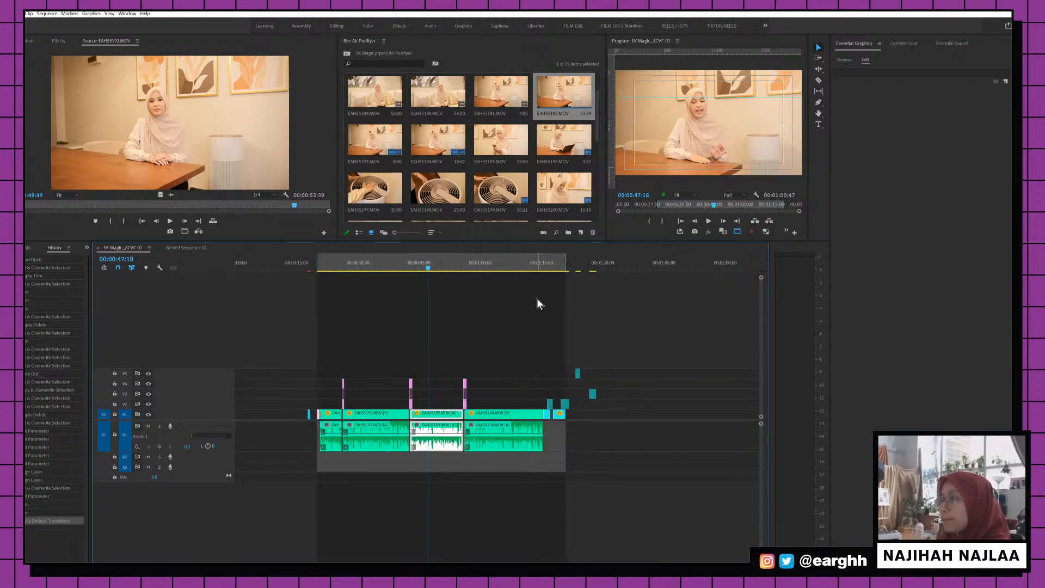
key("equal")
scroll(539, 305, "down", 2)
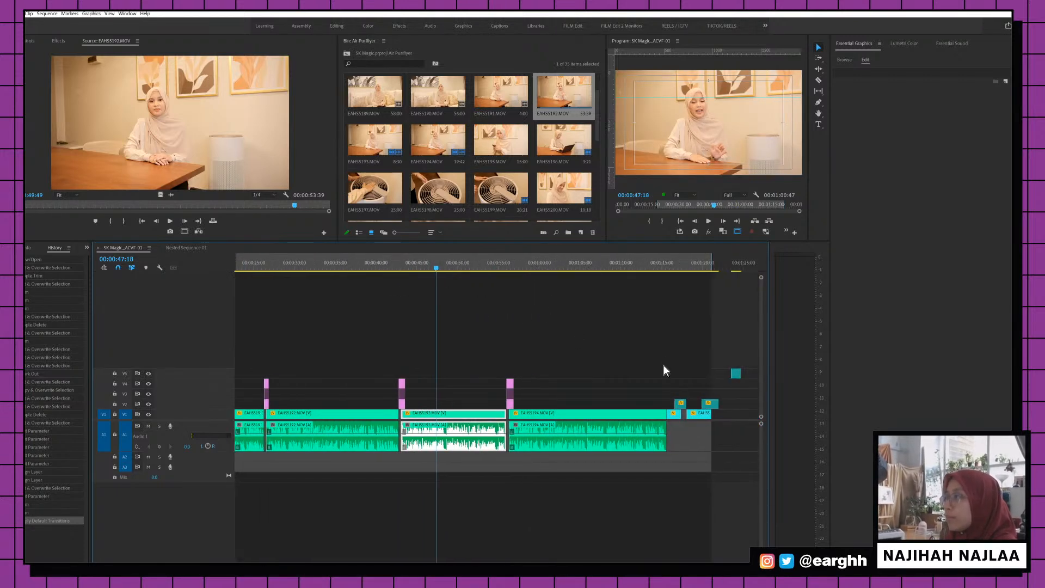
left_click(675, 378)
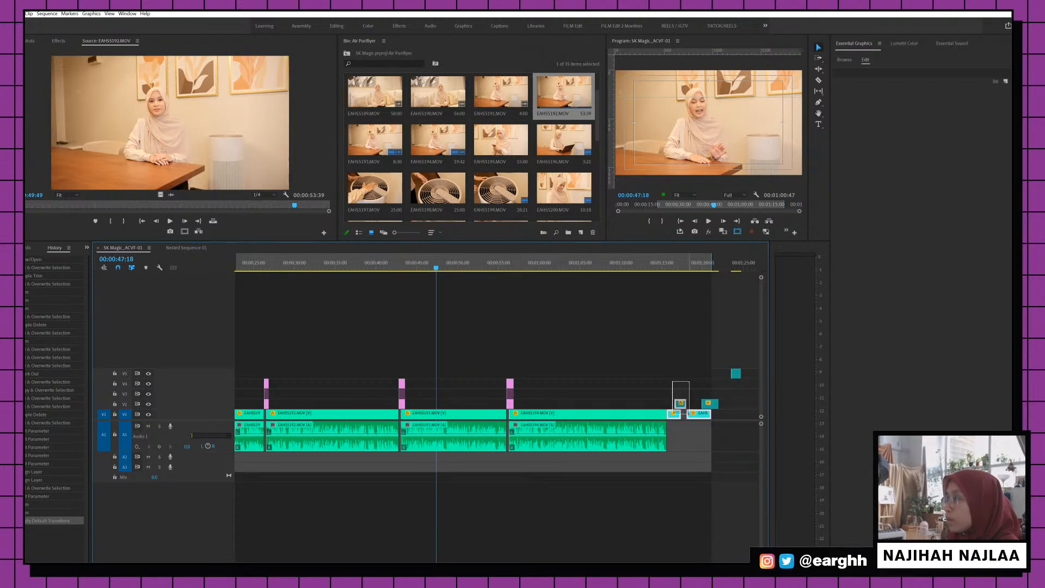
left_click(672, 267)
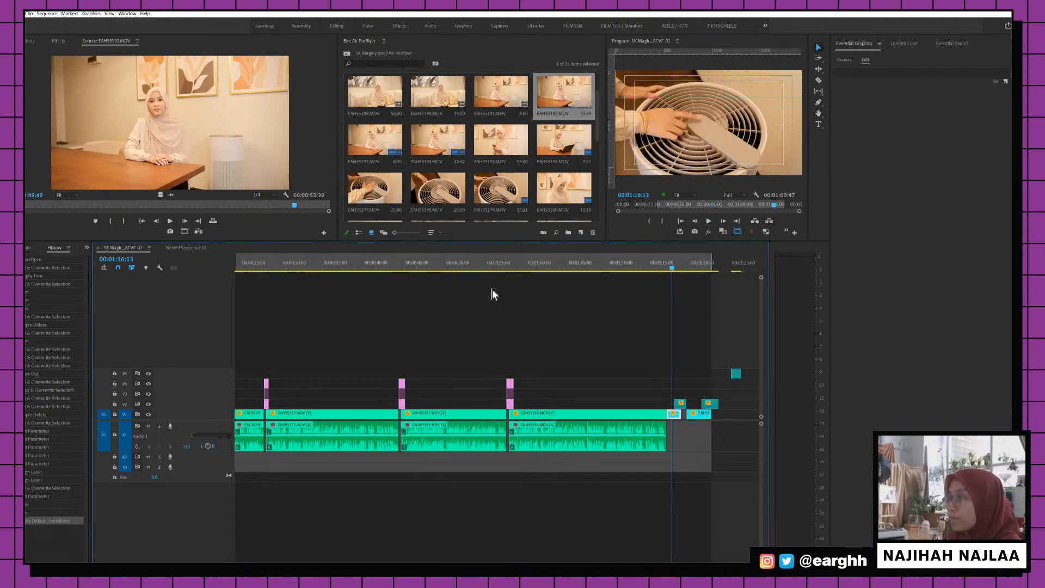
key("space")
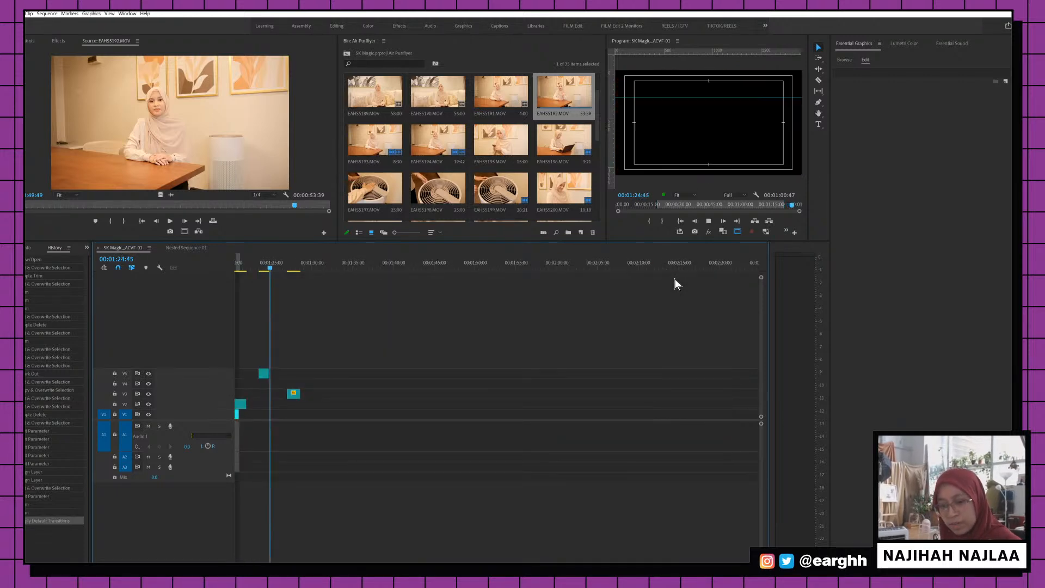
scroll(410, 323, "up", 5)
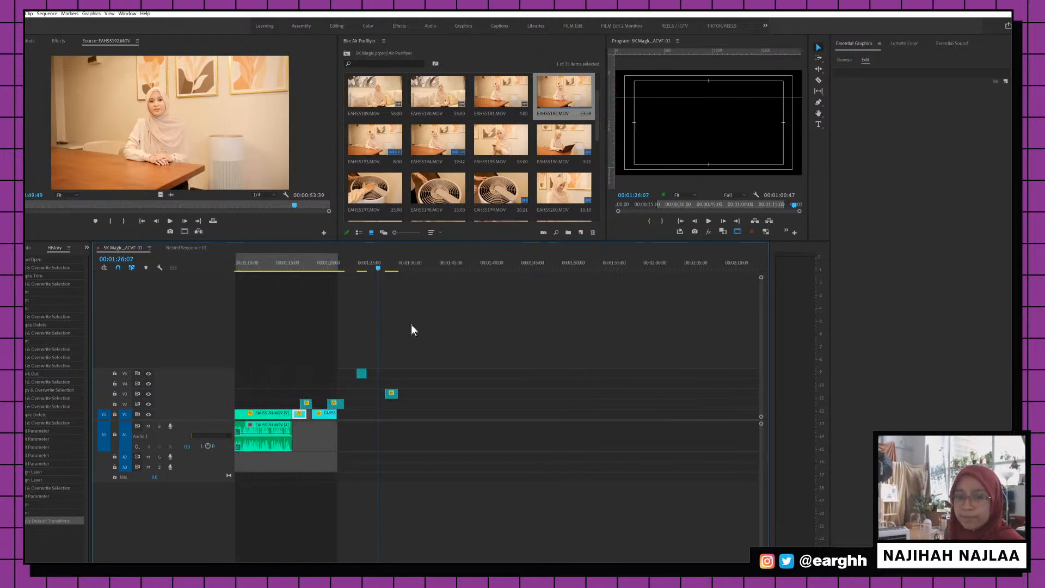
left_click(379, 268)
left_click_drag(379, 268, 373, 268)
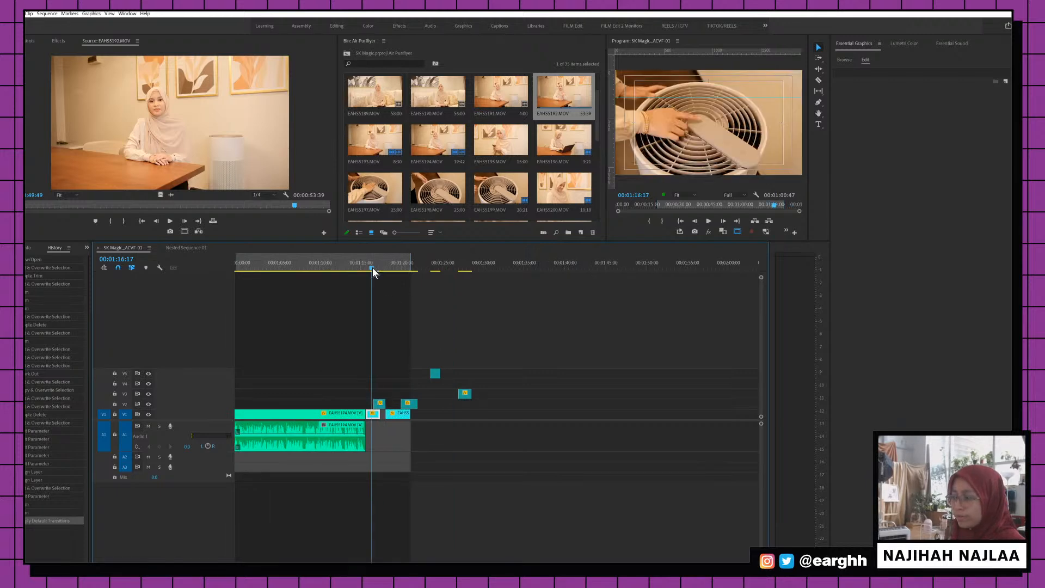
key("=")
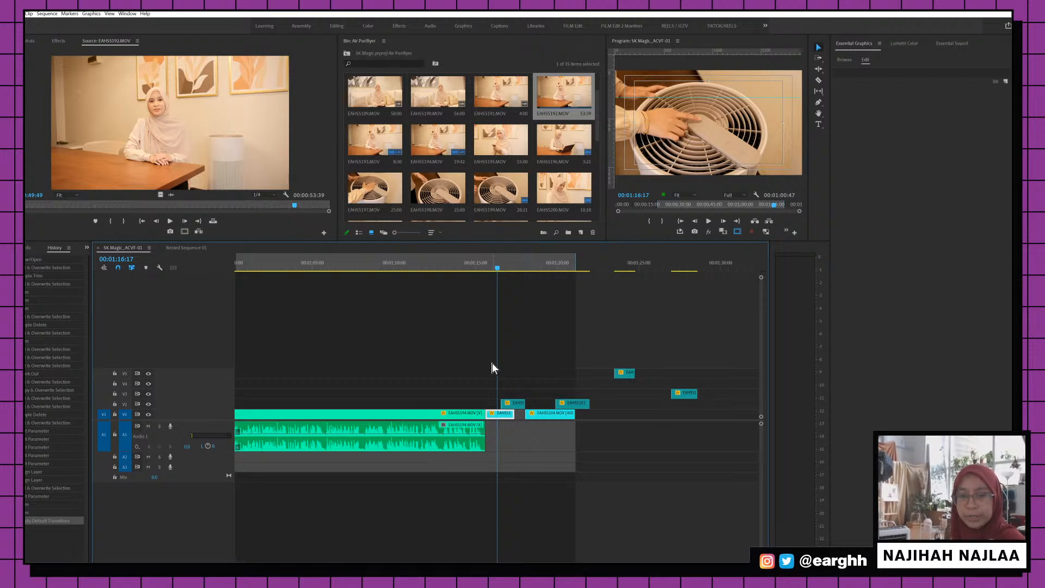
Trim EAHS5200's end to the playhead at 1:17:27 on V1 and ripple-delete the gap after it
left_click(487, 264)
key("space")
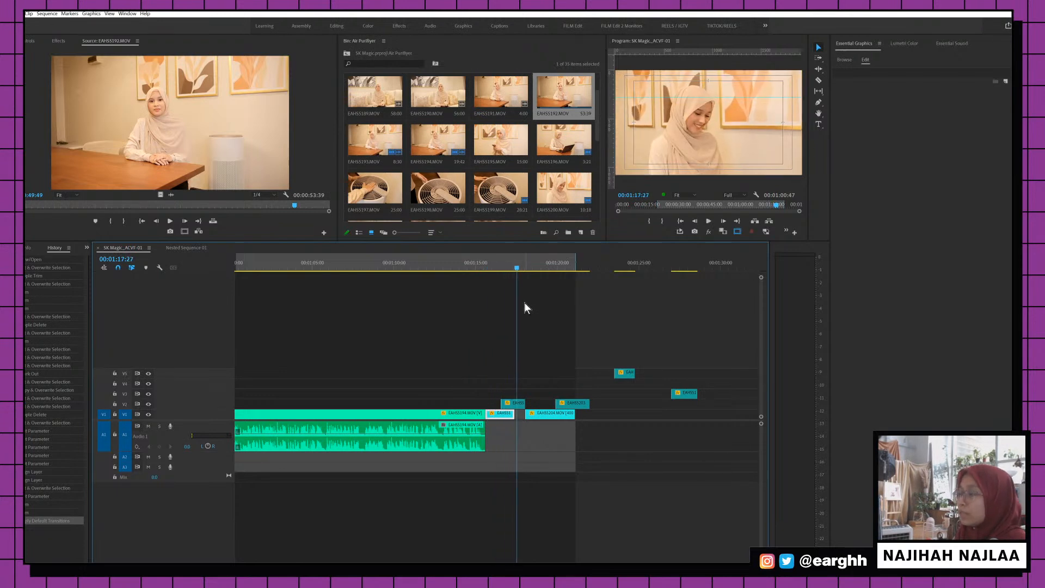
key("space")
key("=")
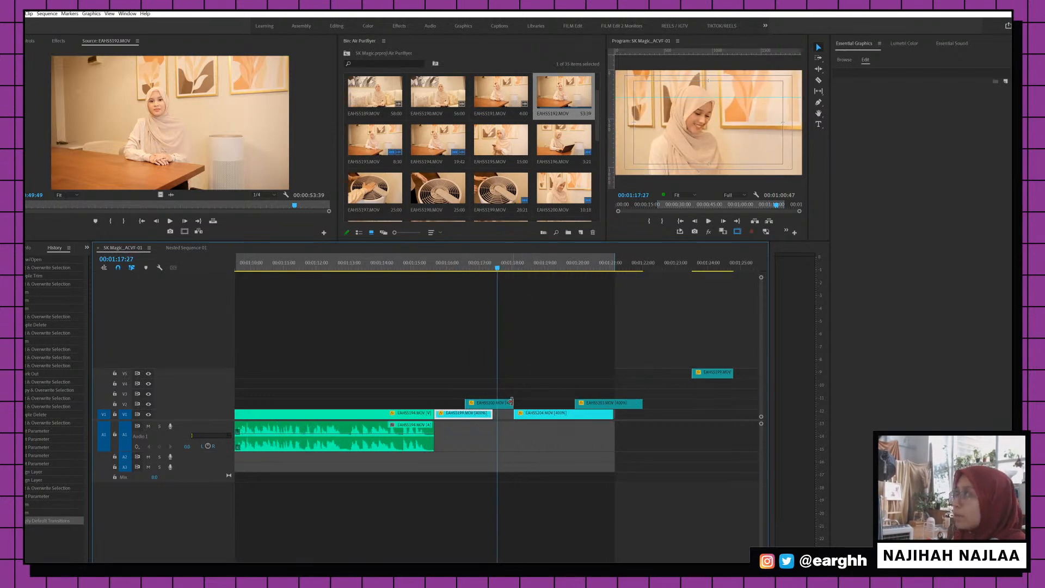
left_click_drag(510, 402, 487, 414)
left_click(503, 415)
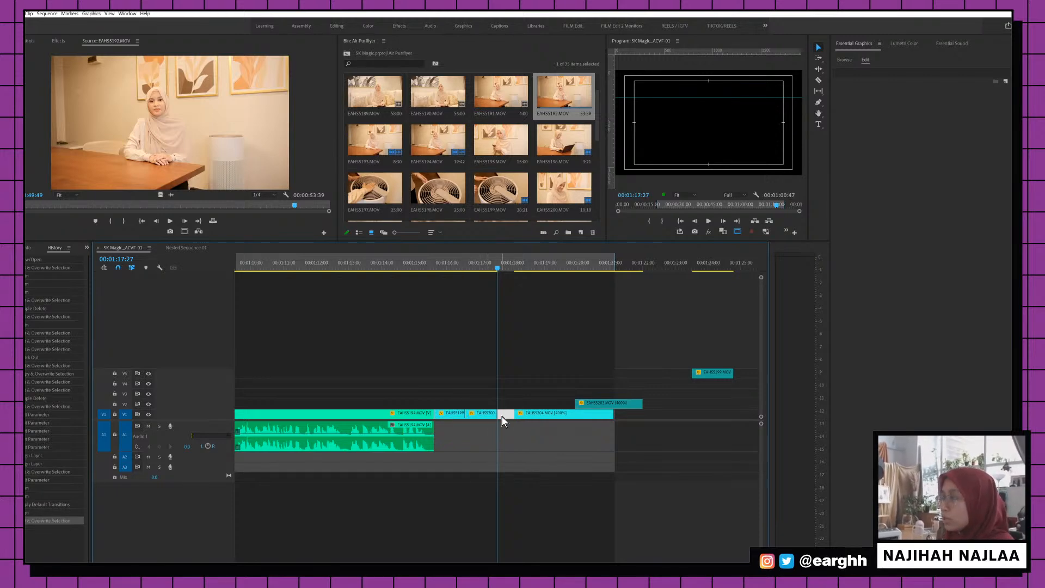
key("Delete")
Select the clips on both video tracks and adjust the sequence in/out range
left_click_drag(595, 366, 412, 412)
key("minus")
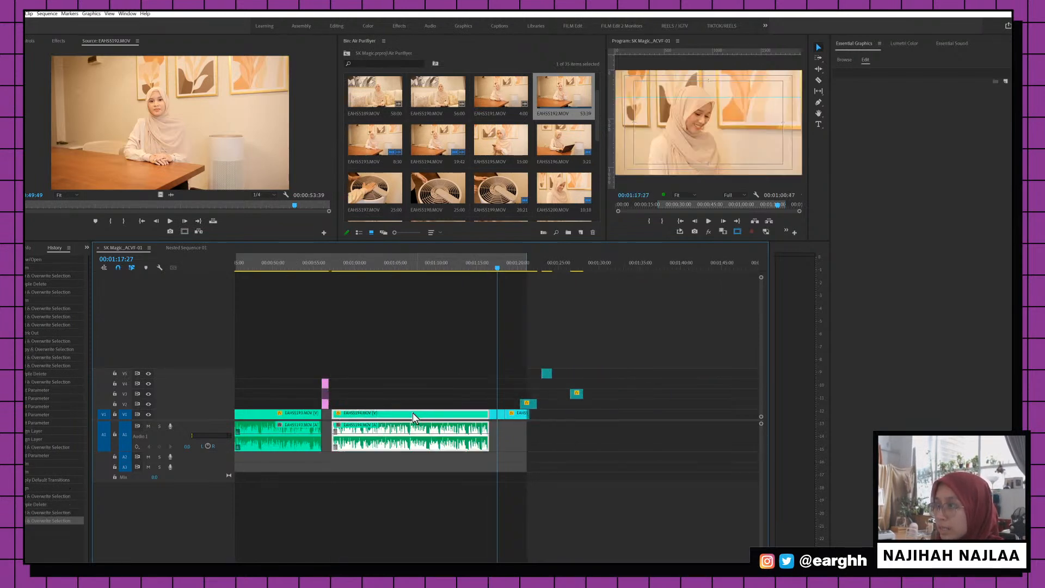
key("equal")
key("minus")
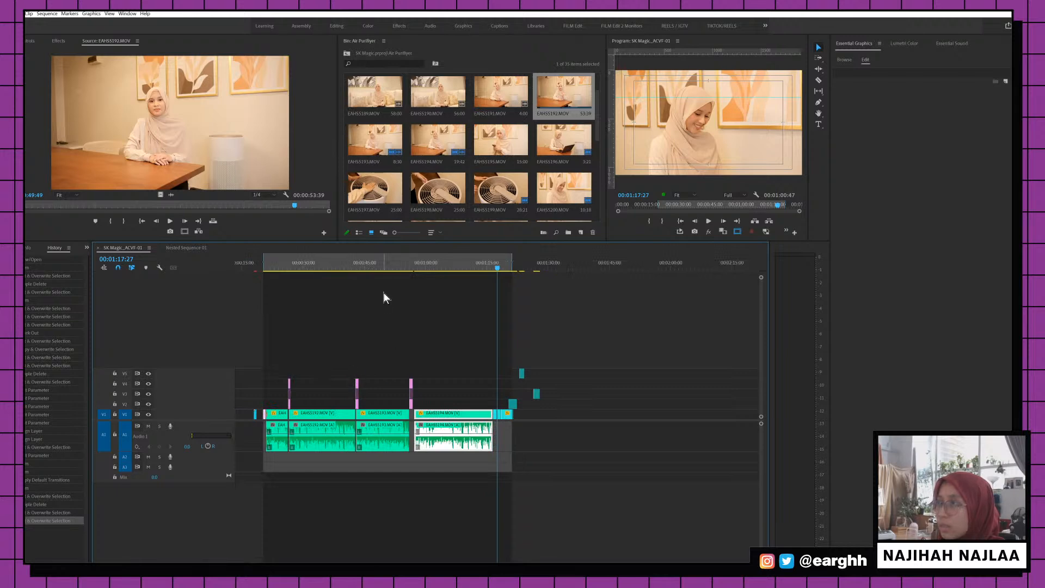
mouse_move(384, 297)
left_mouse_down()
mouse_move(399, 283)
mouse_move(466, 362)
mouse_move(354, 325)
left_mouse_up()
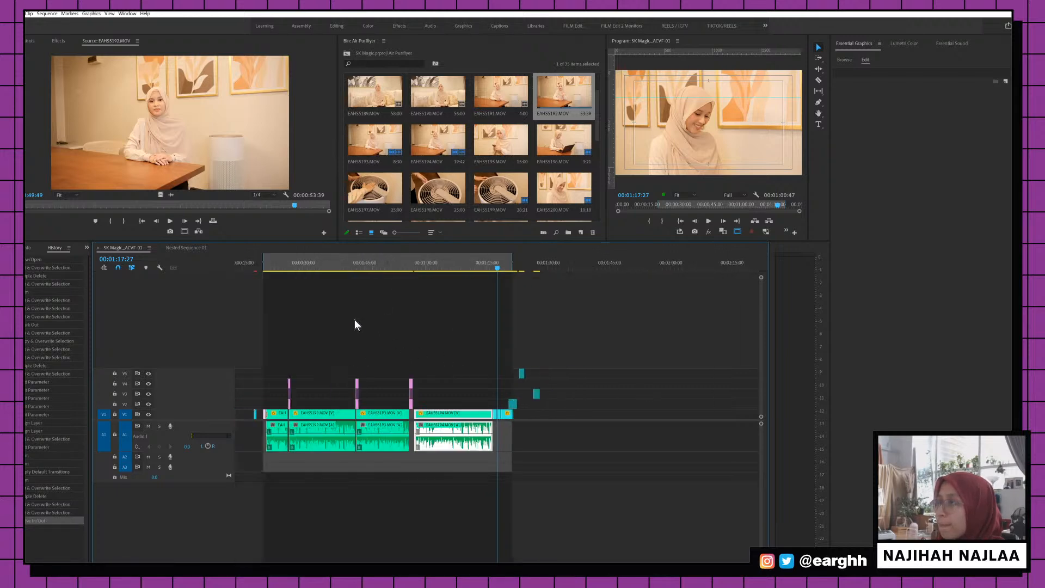
left_click(379, 269)
key("equal")
key("equal")
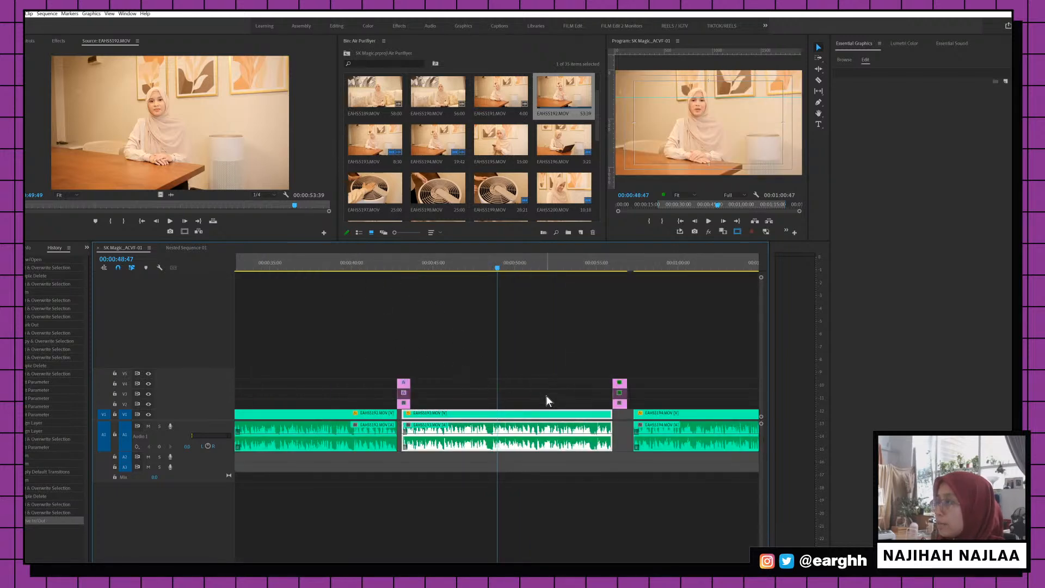
key("minus")
key("equal")
Select the clips around the 45-second cut and play across it, stopping at 45:02
left_click_drag(512, 333, 607, 424)
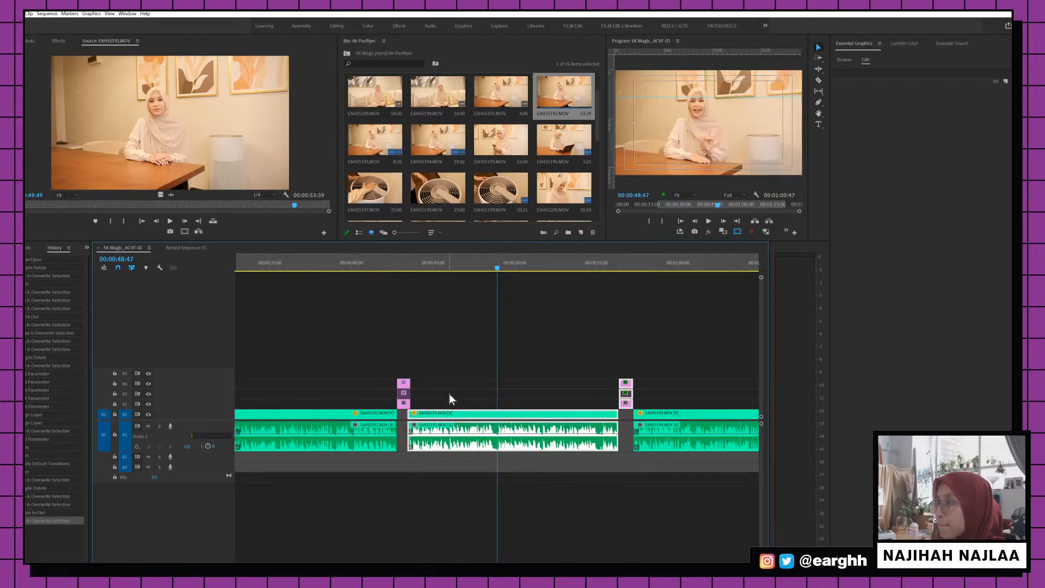
scroll(422, 354, "up", 5)
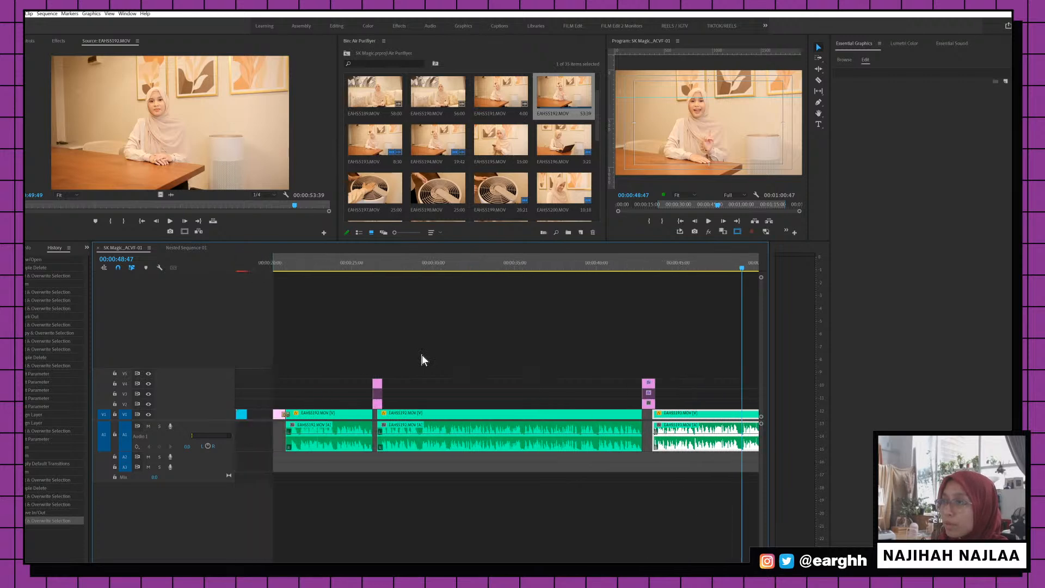
scroll(619, 332, "down", 6)
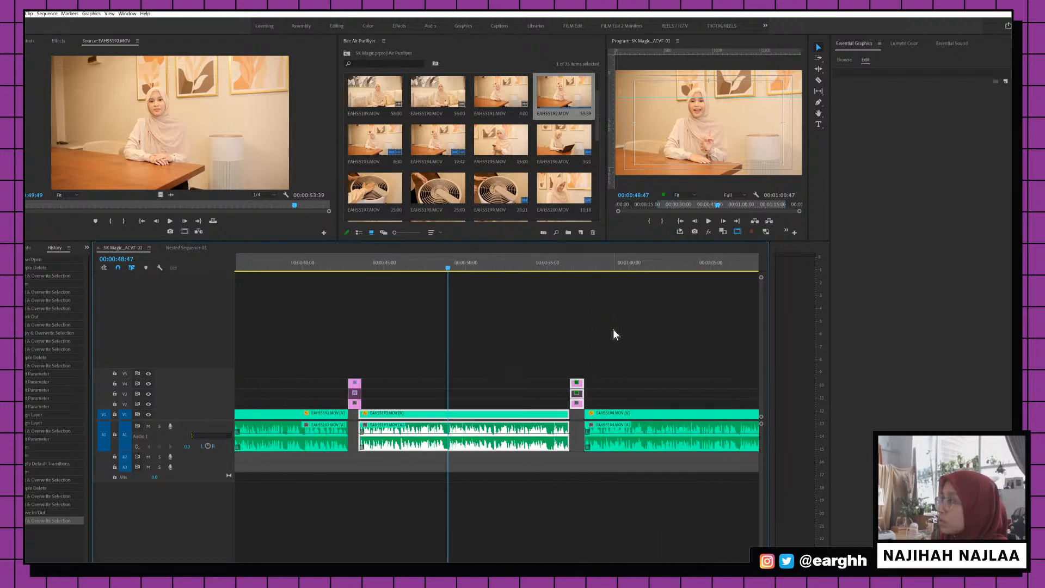
left_click(350, 262)
key("space")
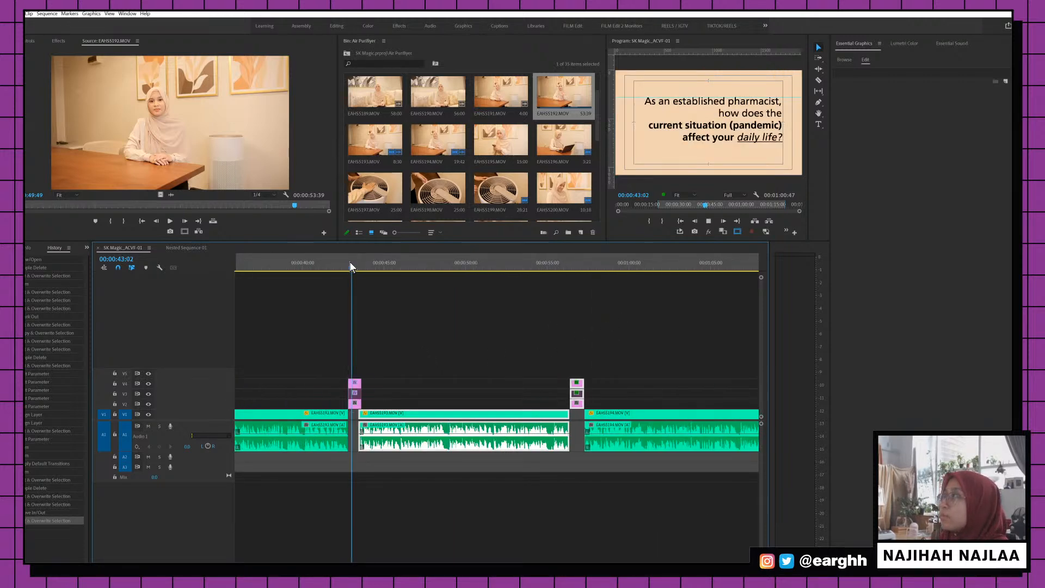
key("space")
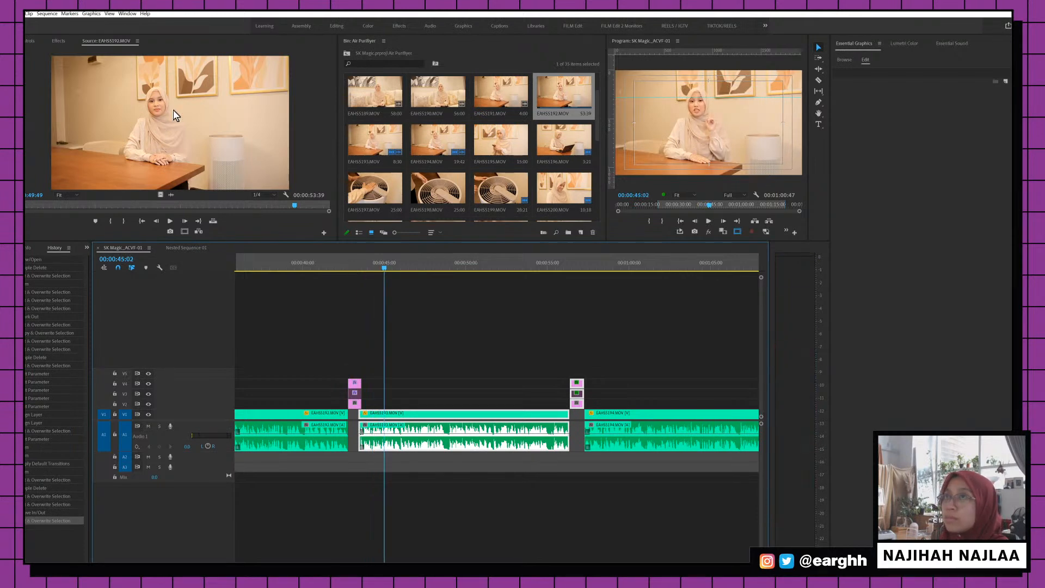
Select all sequence clips and choose Constant Power as the audio crossfade
left_click(58, 43)
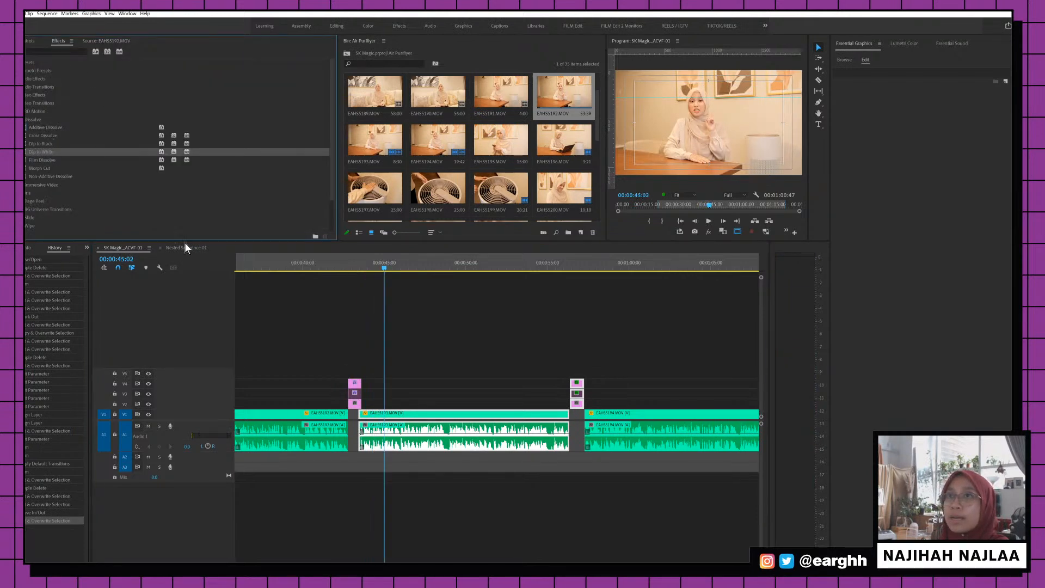
scroll(493, 372, "up", 4)
scroll(492, 372, "up", 3)
scroll(570, 412, "down", 5)
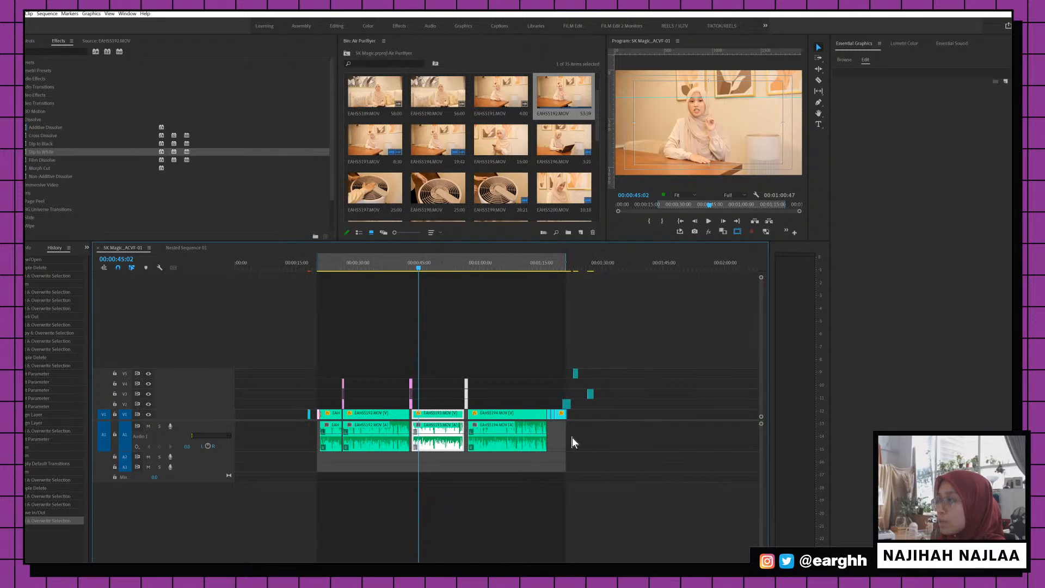
left_click_drag(572, 436, 205, 367)
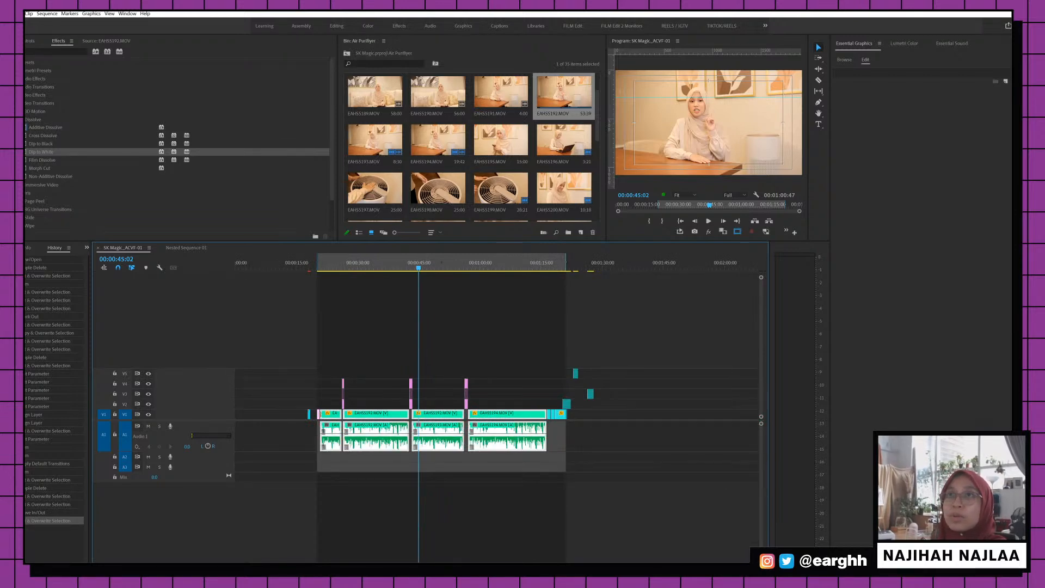
left_click(8, 88)
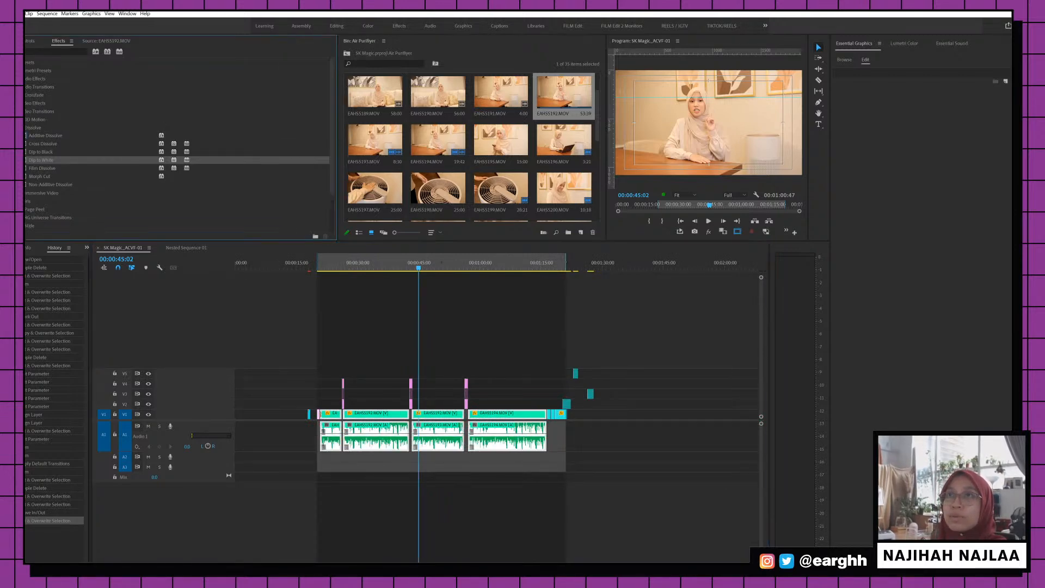
left_click(10, 95)
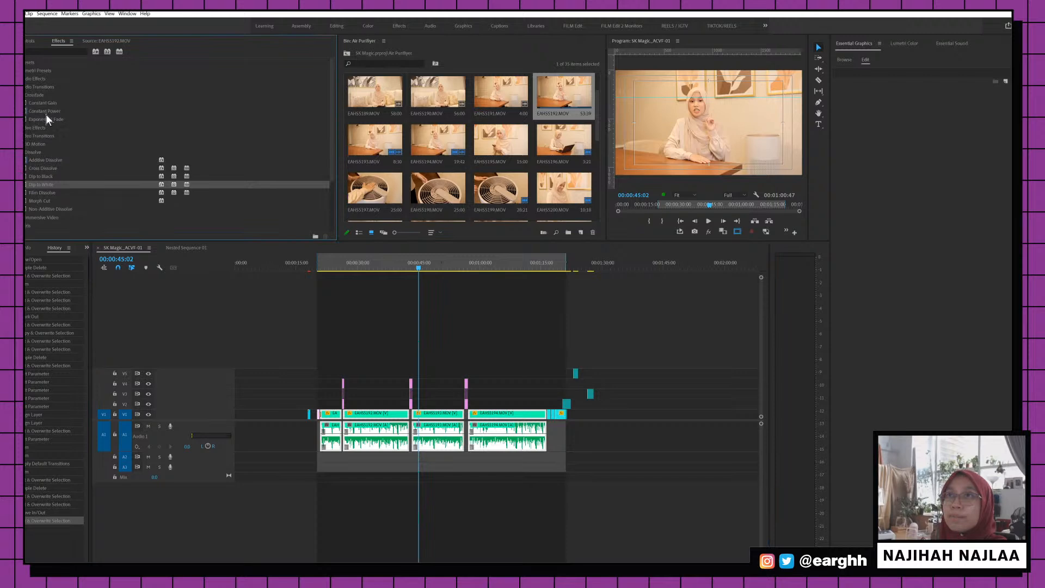
left_click_drag(46, 111, 334, 482)
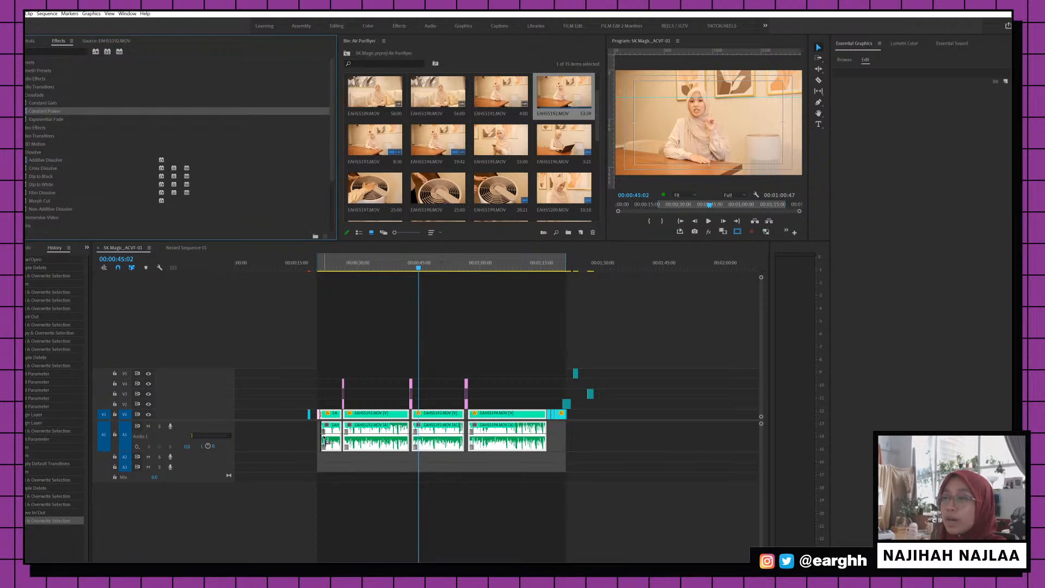
Apply default transitions to the selected clips and play back from 23:10 to check them
left_click(47, 13)
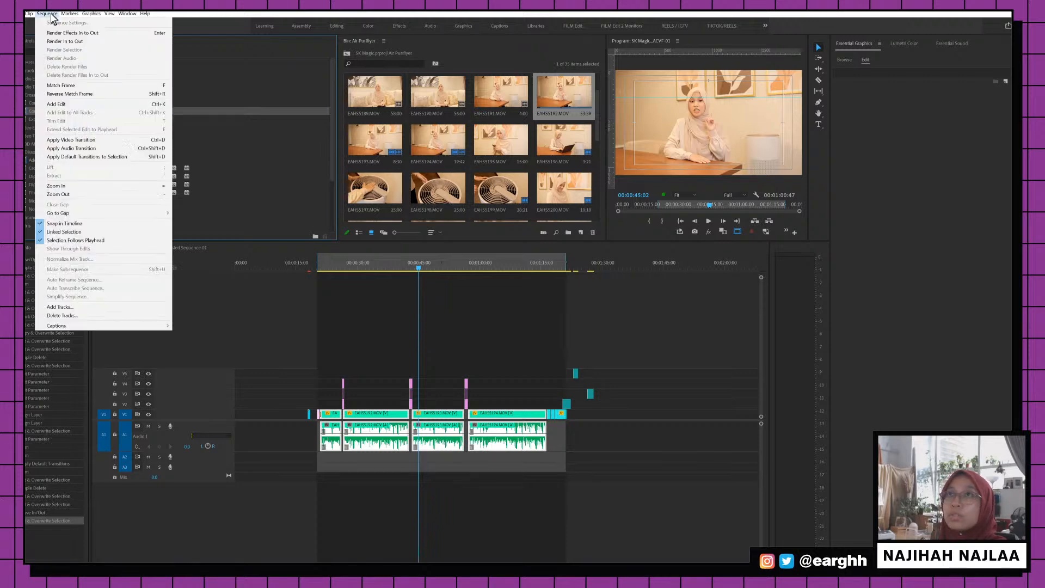
left_click(123, 148)
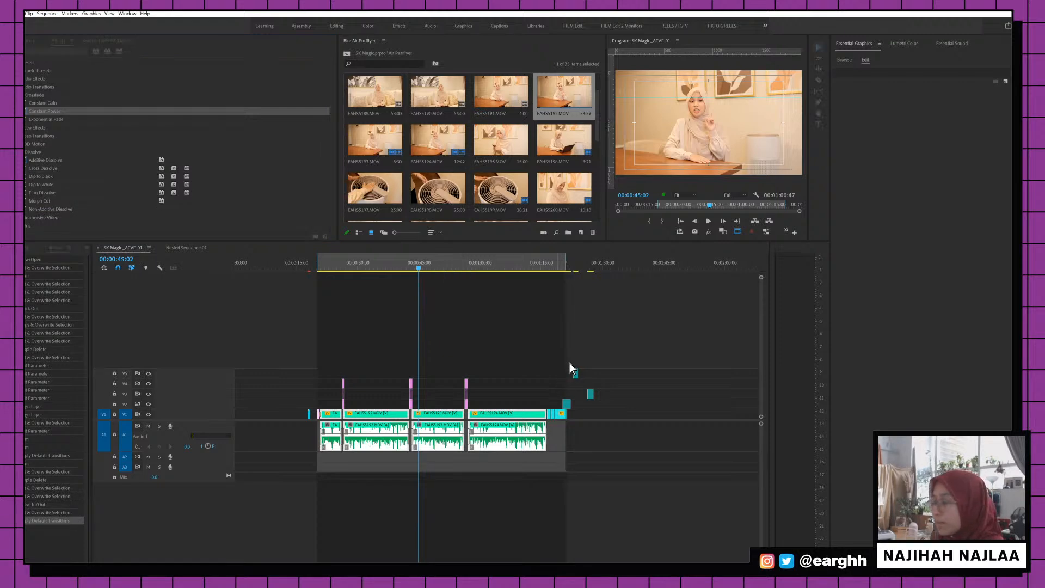
key("equal")
key("equal")
key("minus")
key("minus")
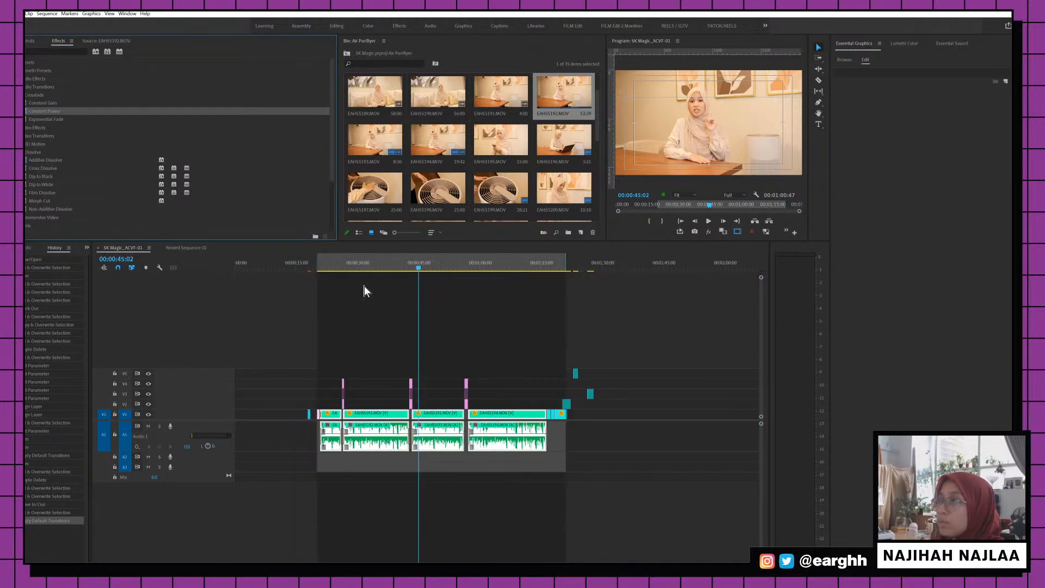
left_click(330, 268)
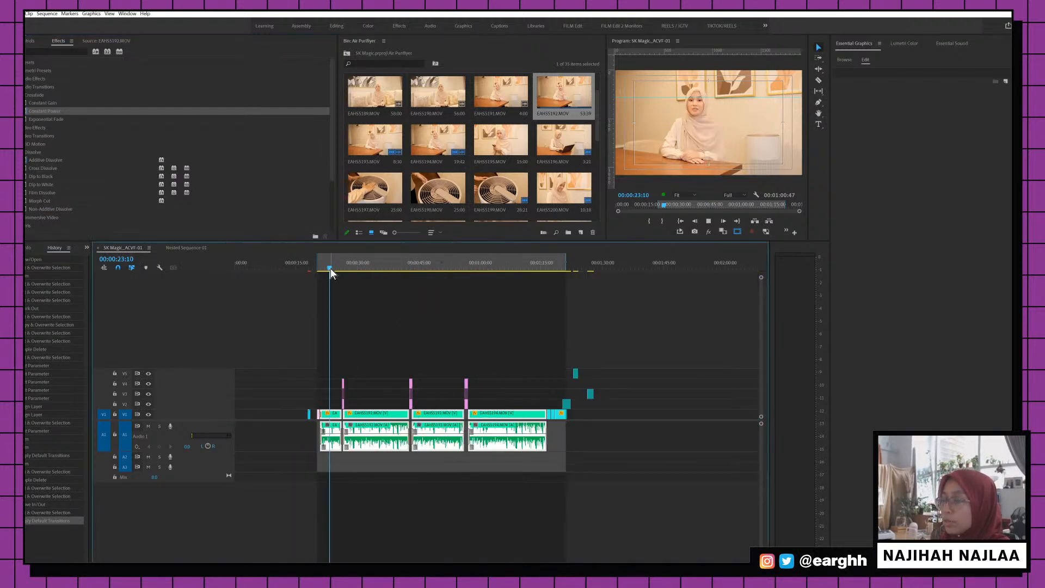
key("space")
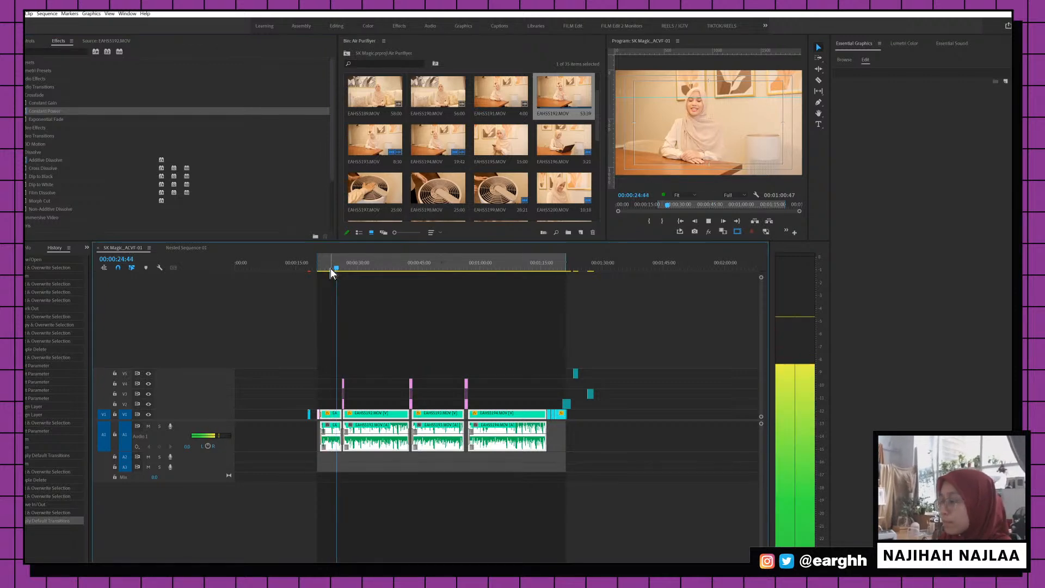
key("equal")
key("equal")
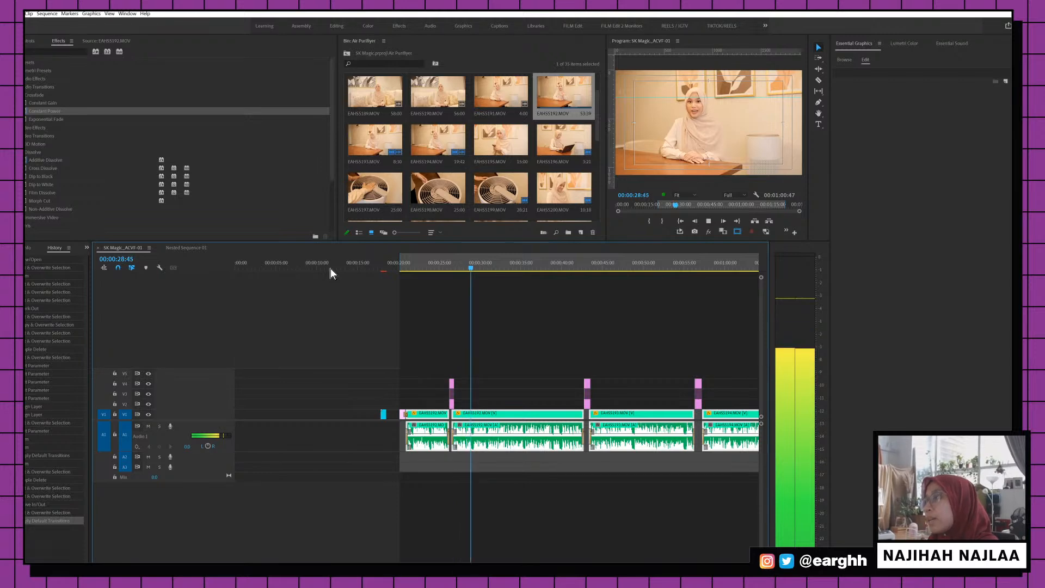
Extend the three air-quality title card layers to end later and play back the section
key("equal")
key("equal")
key("equal")
key("space")
left_click(350, 418)
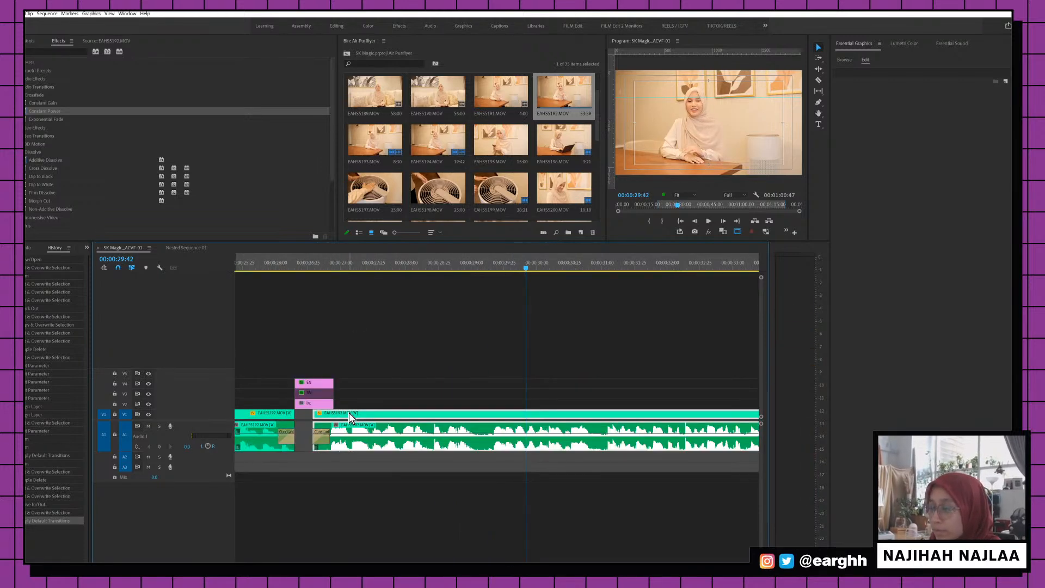
key("minus")
key("minus")
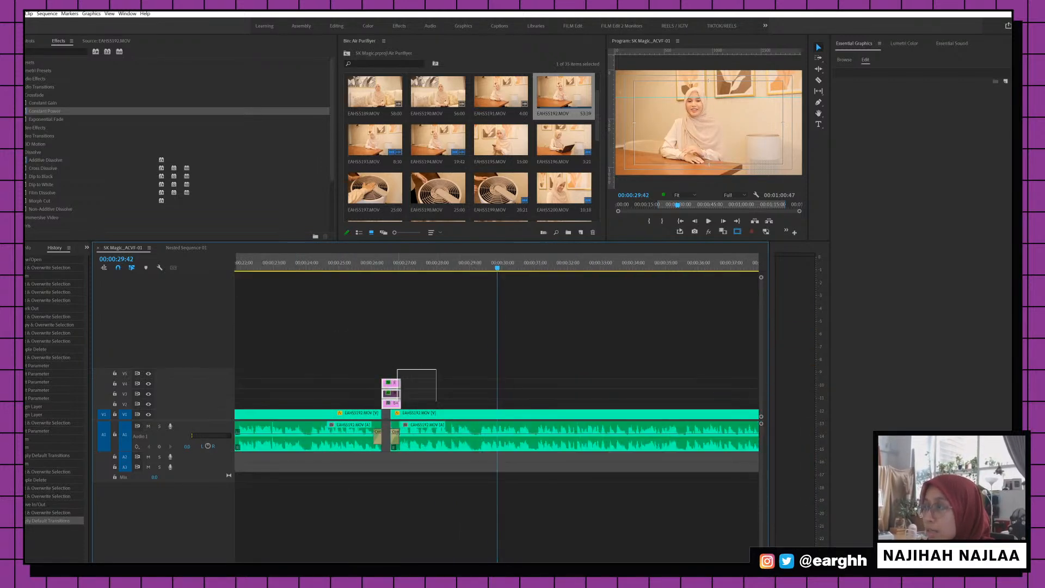
left_click_drag(398, 382, 412, 383)
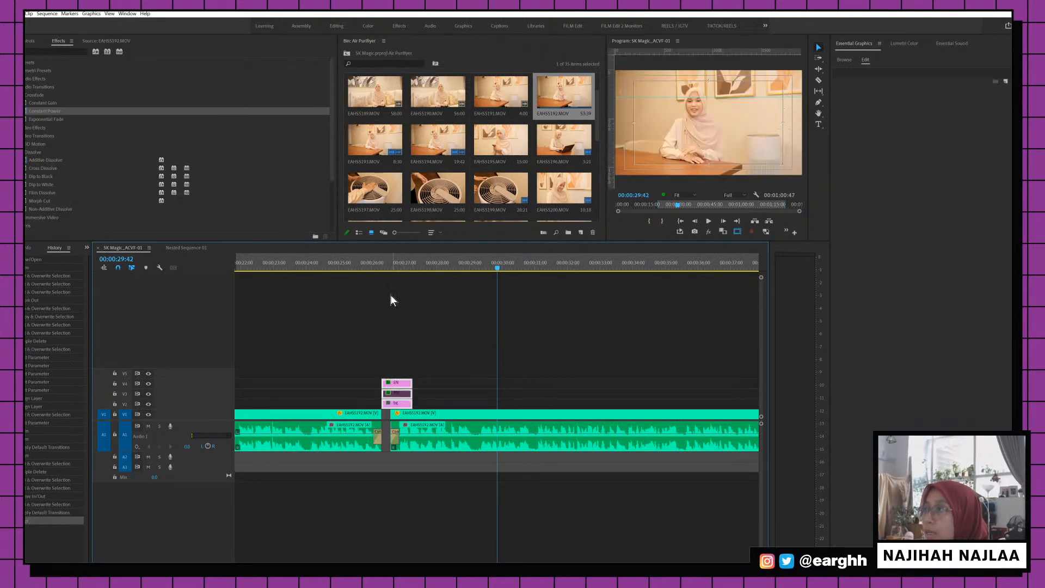
left_click(387, 263)
key("space")
key("space")
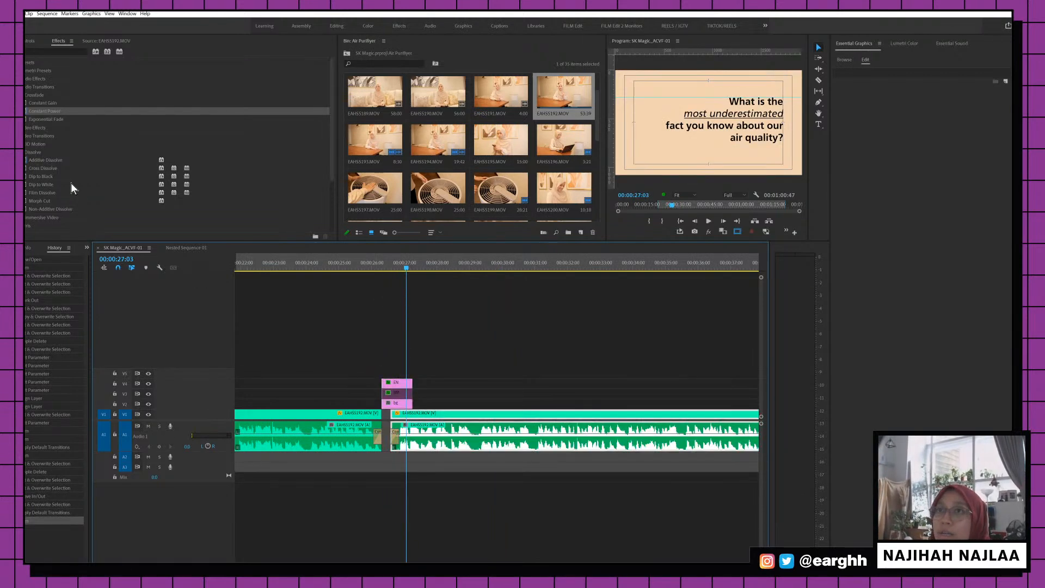
Apply a Cross Dissolve to the title card and preview it
left_click_drag(50, 172, 420, 384)
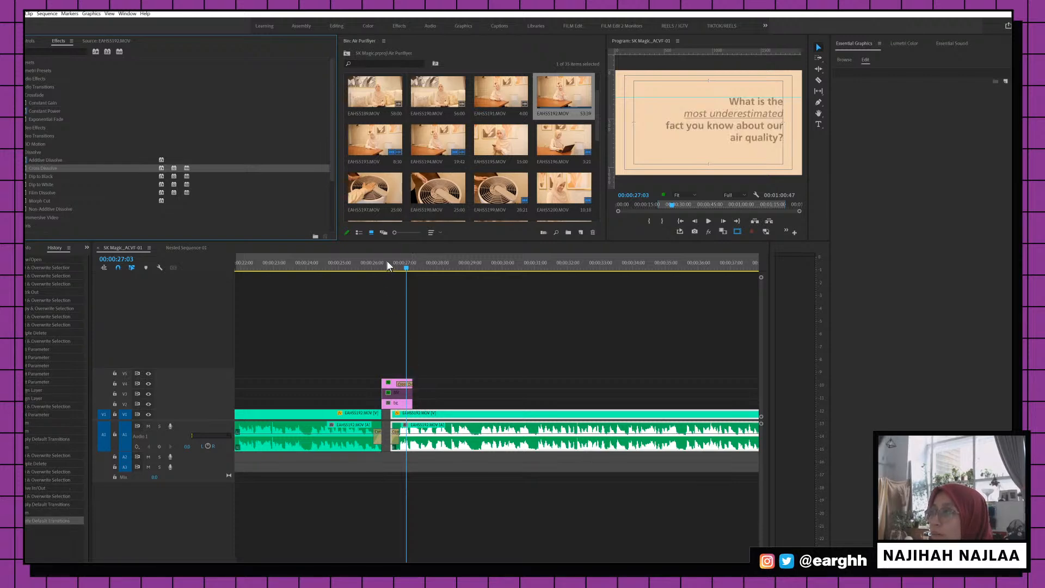
left_click(387, 262)
key("space")
key("space")
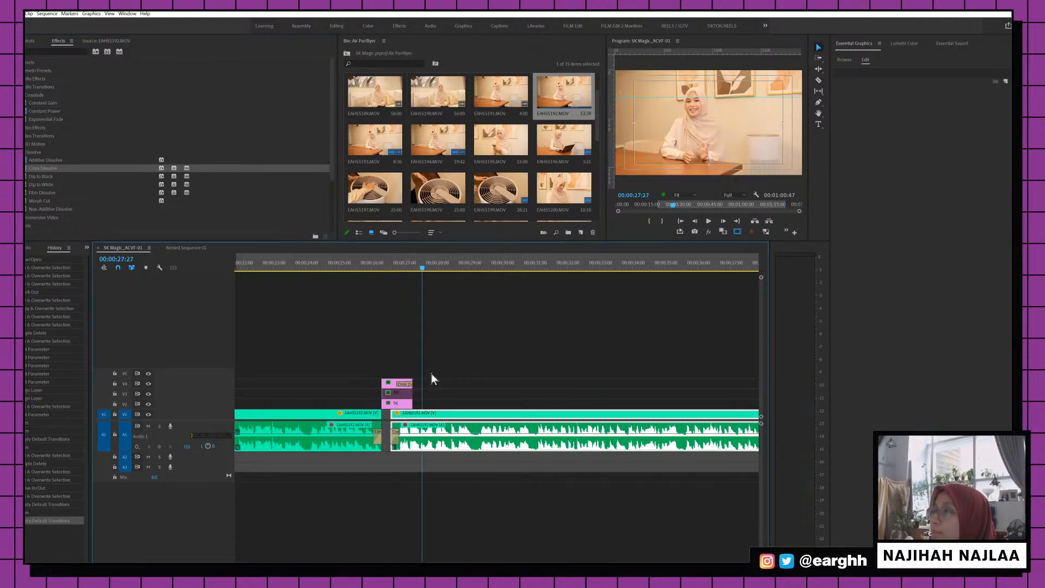
Extend the title card layers a bit further and replay the transition
left_click_drag(419, 385, 412, 385)
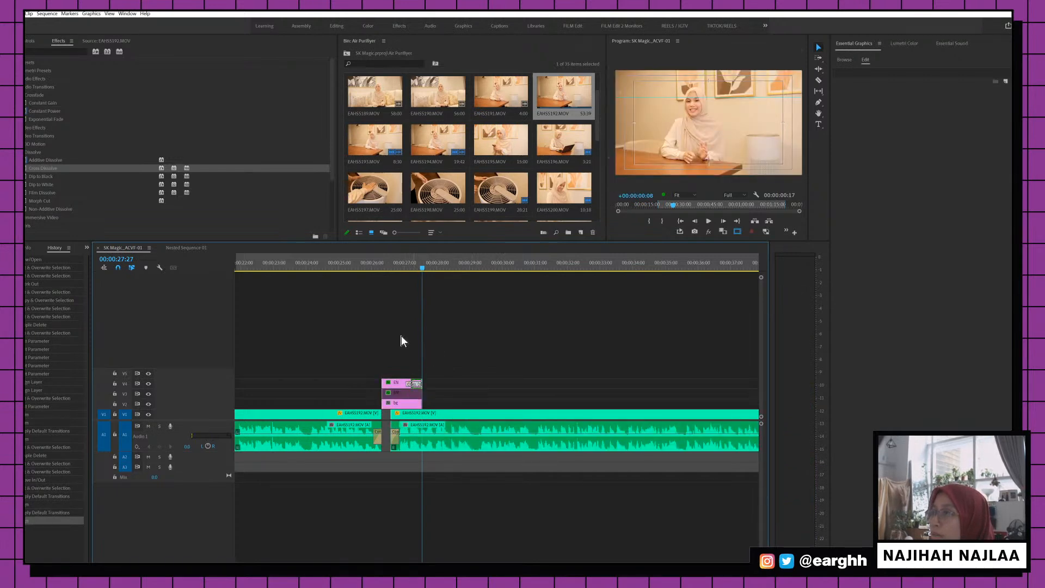
left_click(371, 262)
key("space")
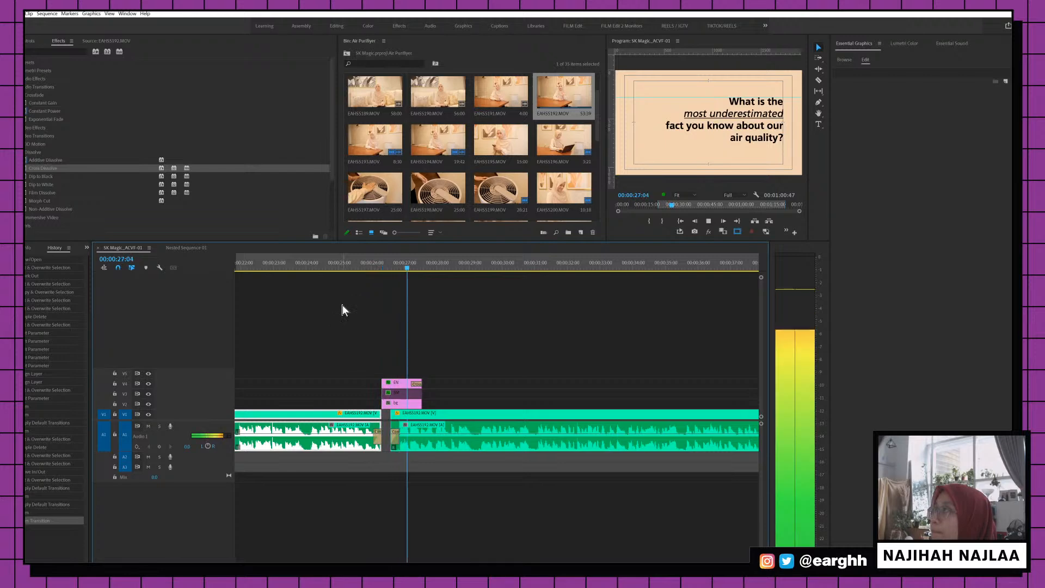
key("space")
left_click(368, 259)
key("space")
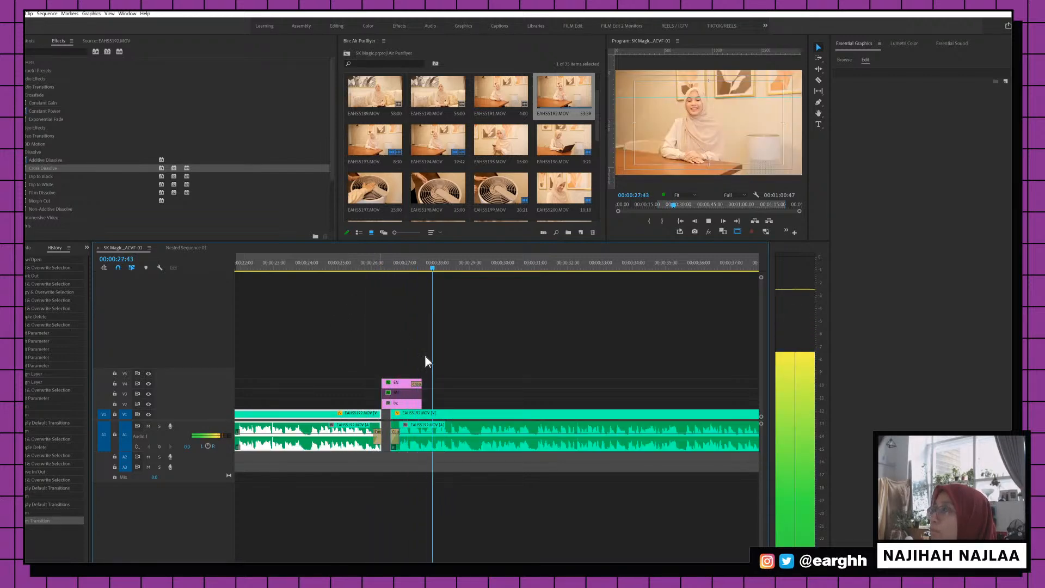
key("Left")
key("Left")
key("Left")
key("Left")
key("Left")
key("Left")
key("Left")
key("Left")
key("Left")
key("Left")
key("Left")
key("Left")
key("Left")
key("Left")
key("Left")
key("Left")
key("Left")
key("Left")
key("Left")
Select all the title card layers together and play back the edited section
left_click_drag(434, 360, 444, 401)
left_click(386, 260)
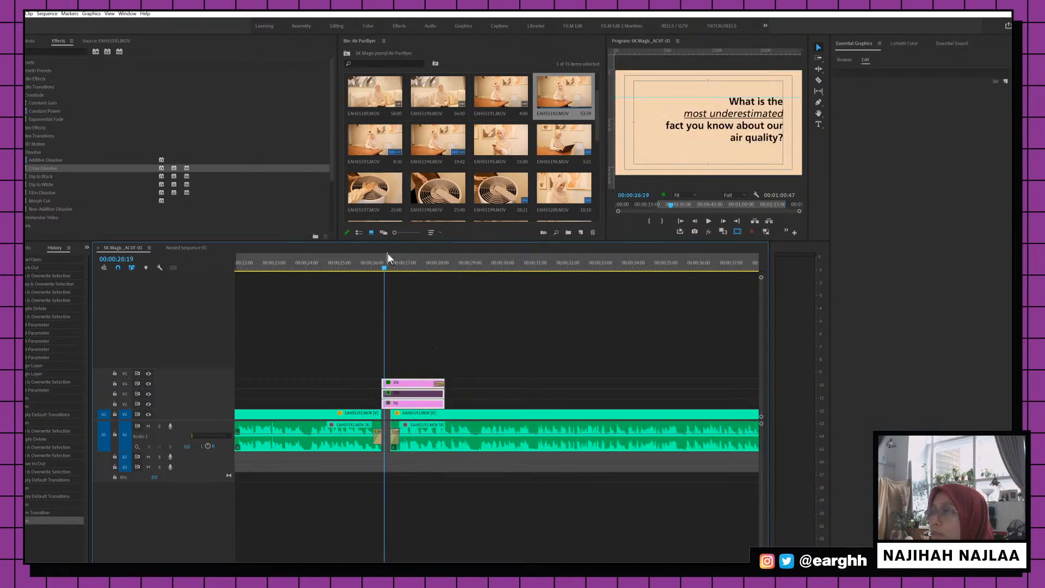
key("space")
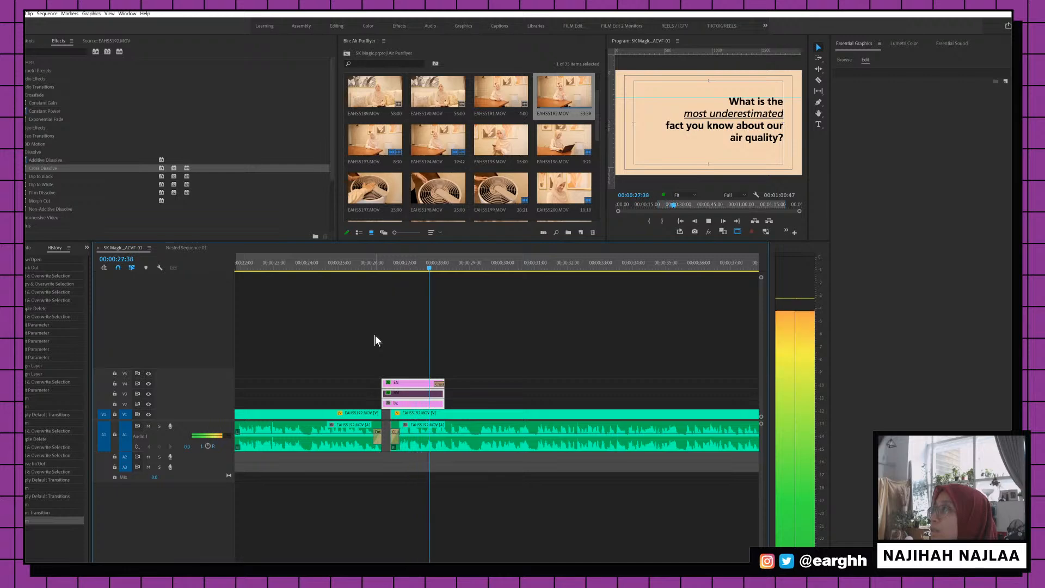
key("minus")
key("minus")
key("minus")
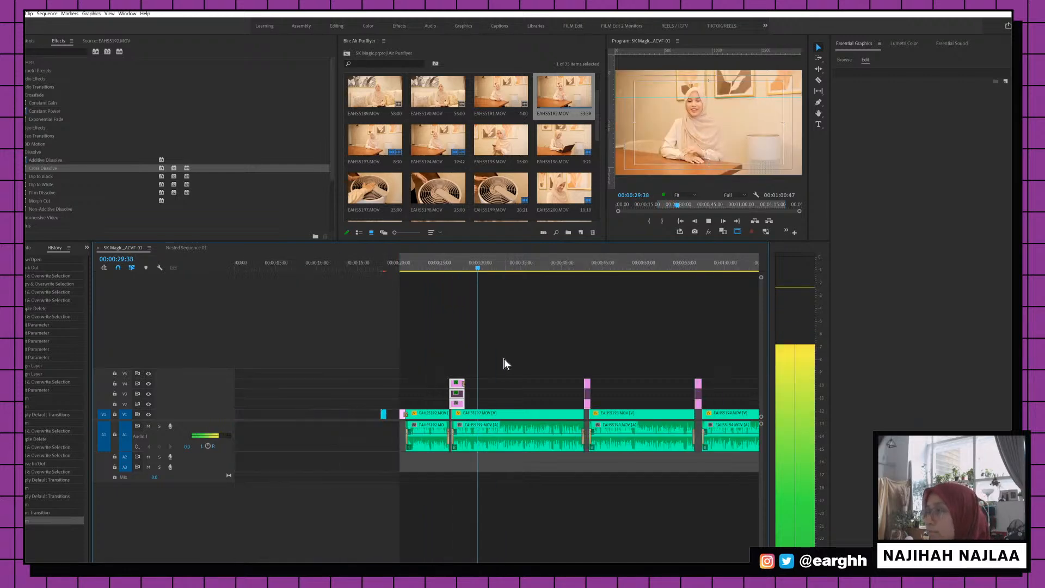
Extend the pharmacist question card layers near 00:00:43 to end later
key("equal")
key("equal")
key("space")
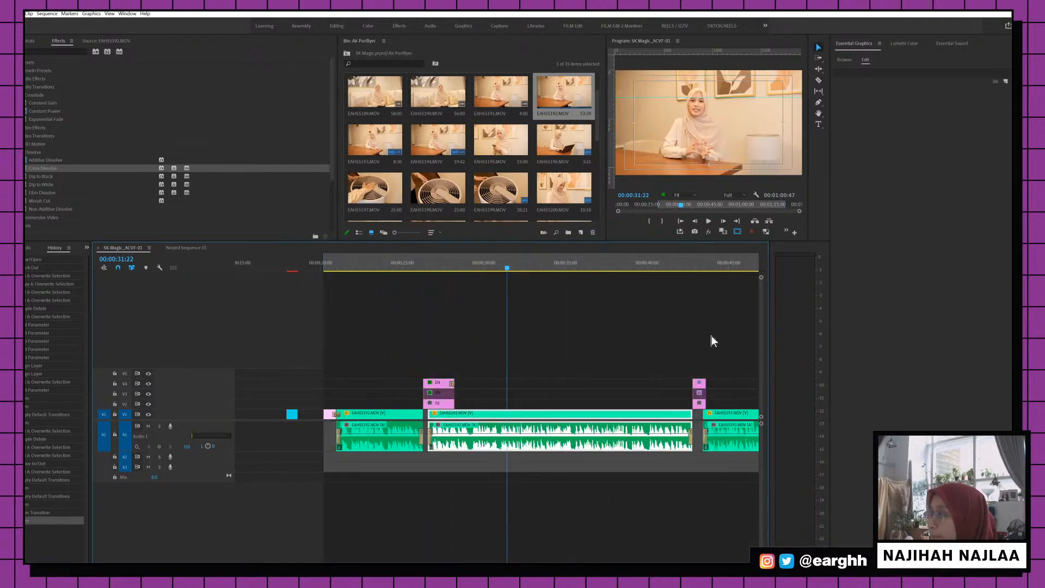
left_click(691, 355)
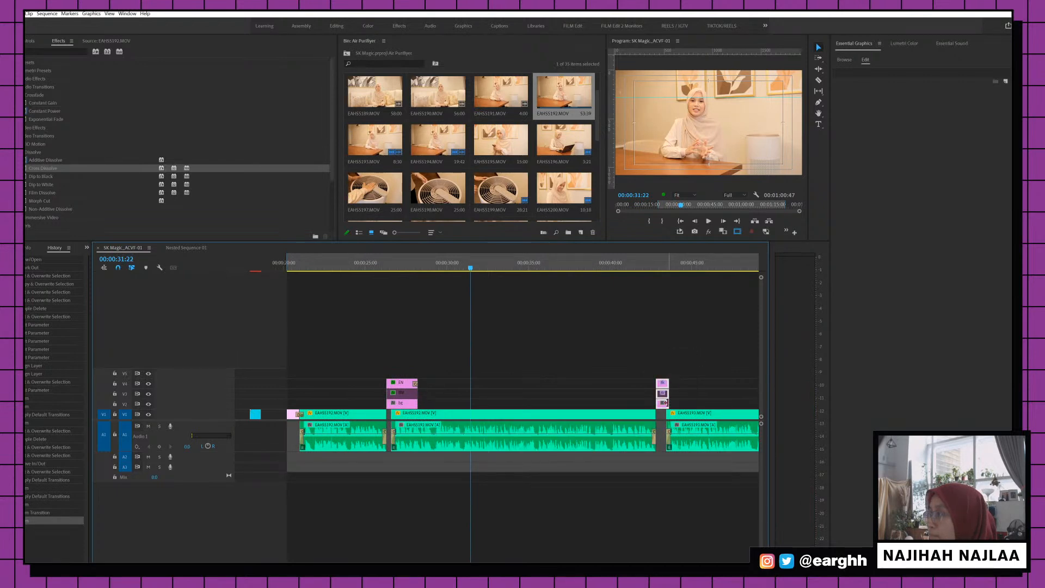
scroll(266, 288, "right", 5)
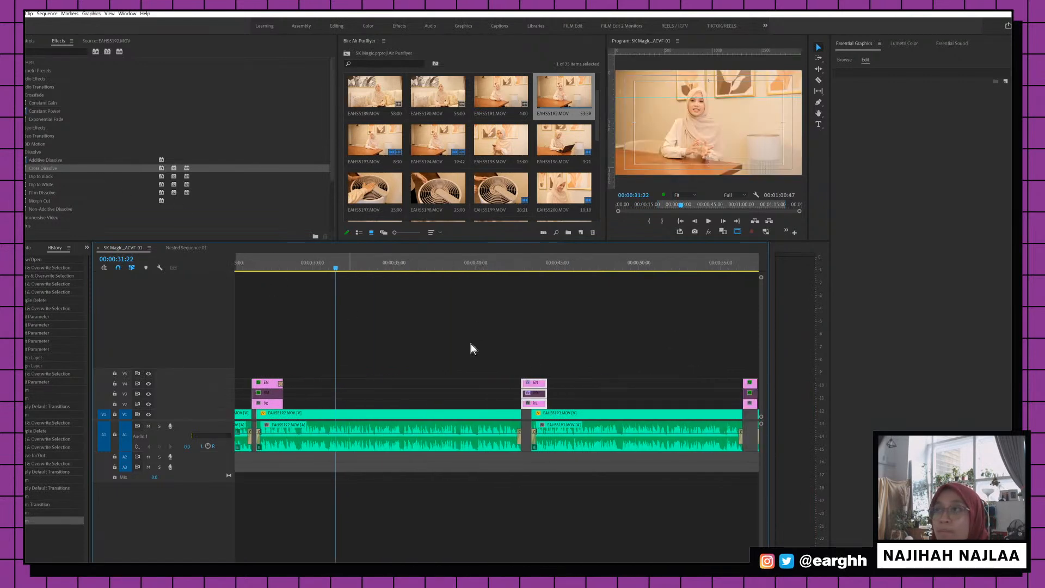
left_click_drag(548, 383, 555, 383)
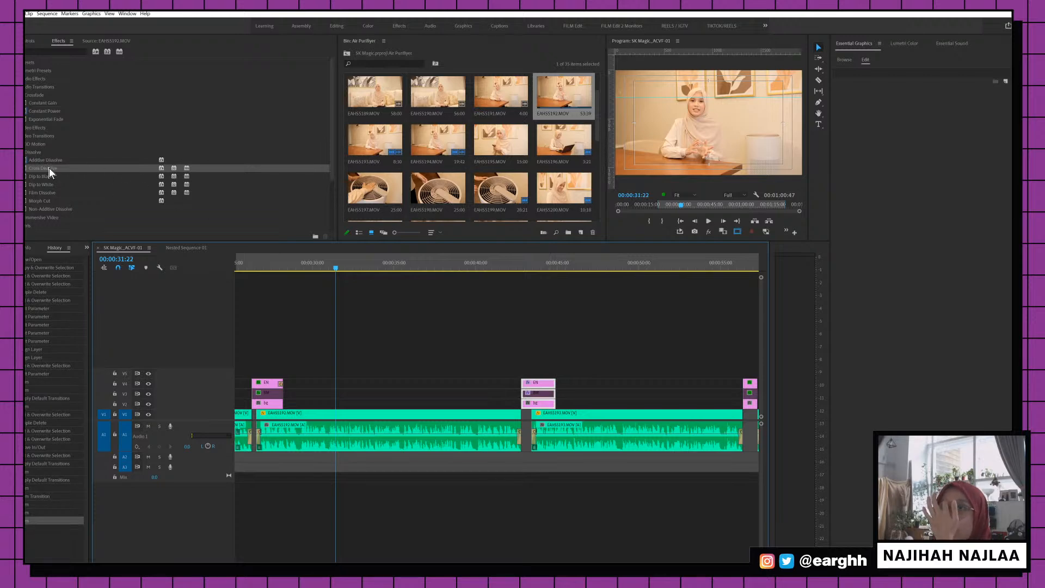
left_click(643, 330)
Add a Cross Dissolve to the question card's end, preview it, and shorten it slightly
left_click_drag(34, 171, 555, 391)
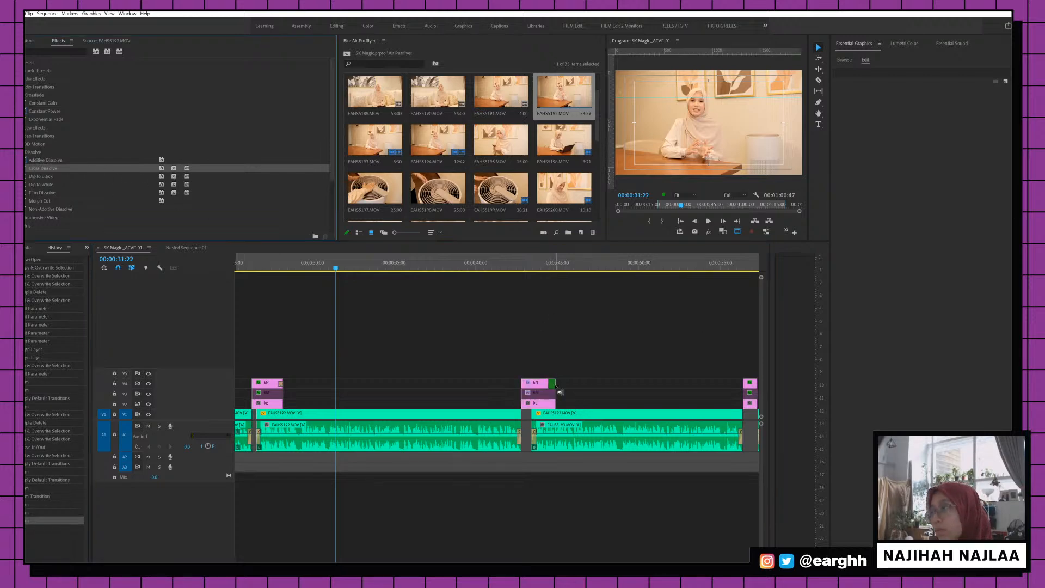
key("space")
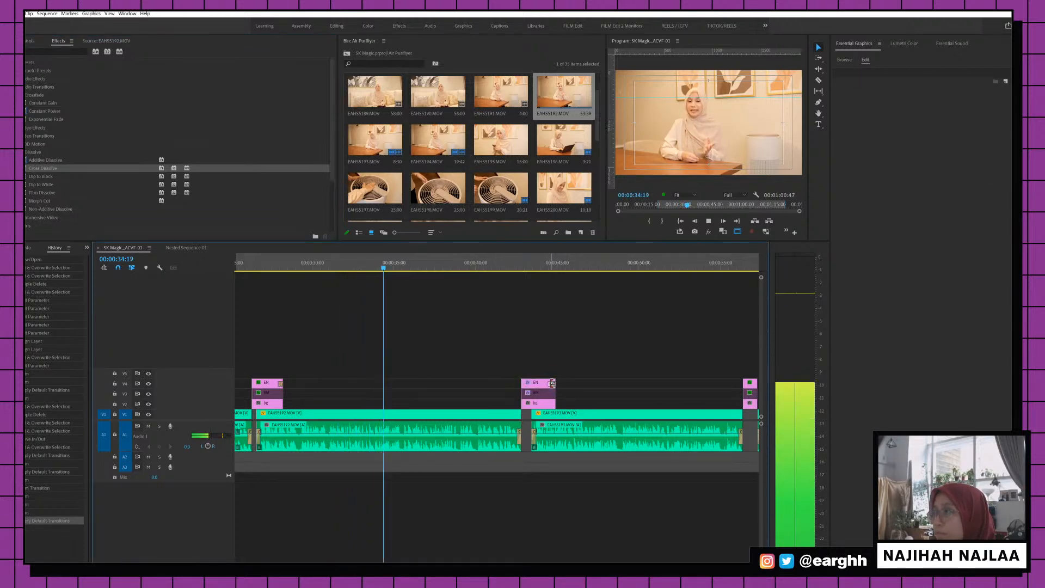
left_click_drag(549, 384, 550, 384)
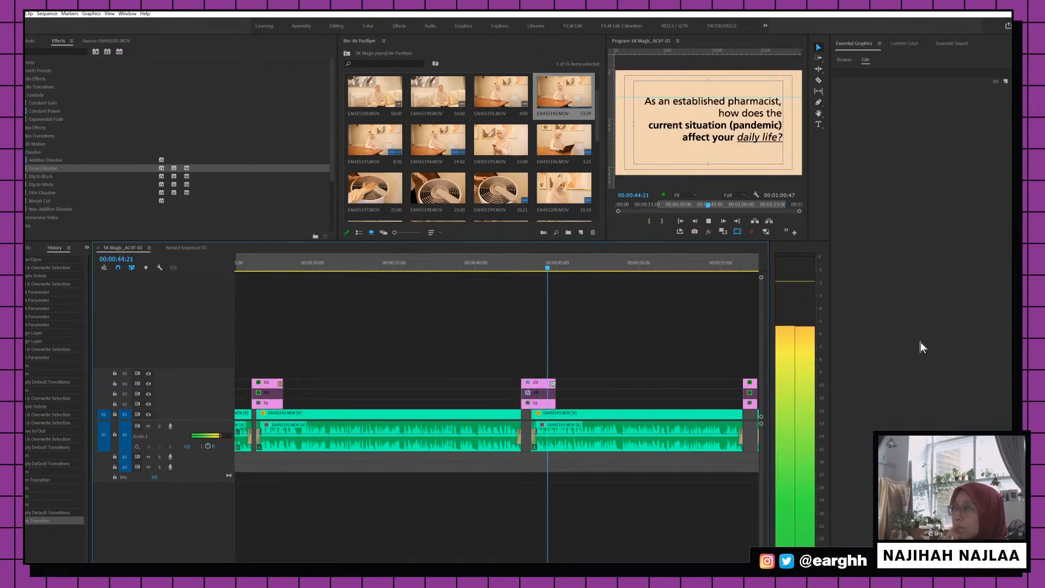
left_click(609, 427)
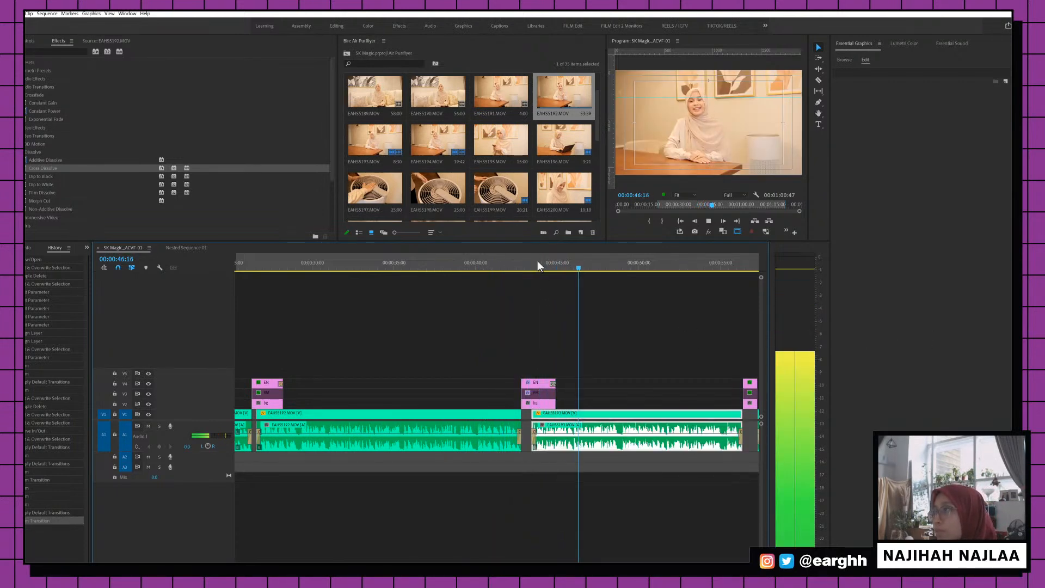
Lengthen the A1 audio fade at the interview clip's start, undoing trial volume adjustments
left_click(537, 269)
key("equal")
key("equal")
key("equal")
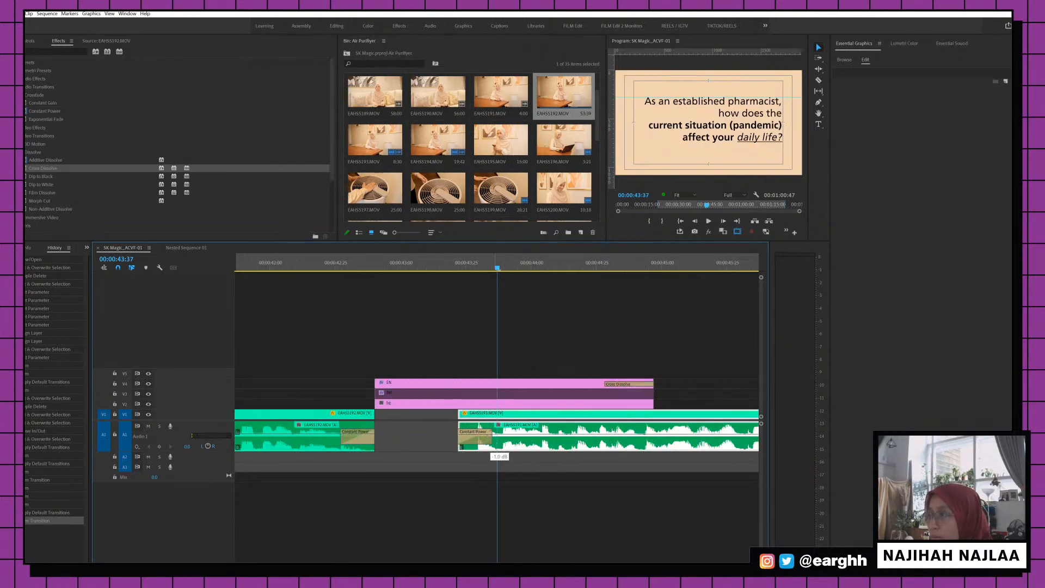
mouse_move(496, 449)
left_mouse_down()
mouse_move(491, 438)
mouse_move(501, 441)
left_mouse_up()
key("ctrl+z")
left_click(436, 263)
key("space")
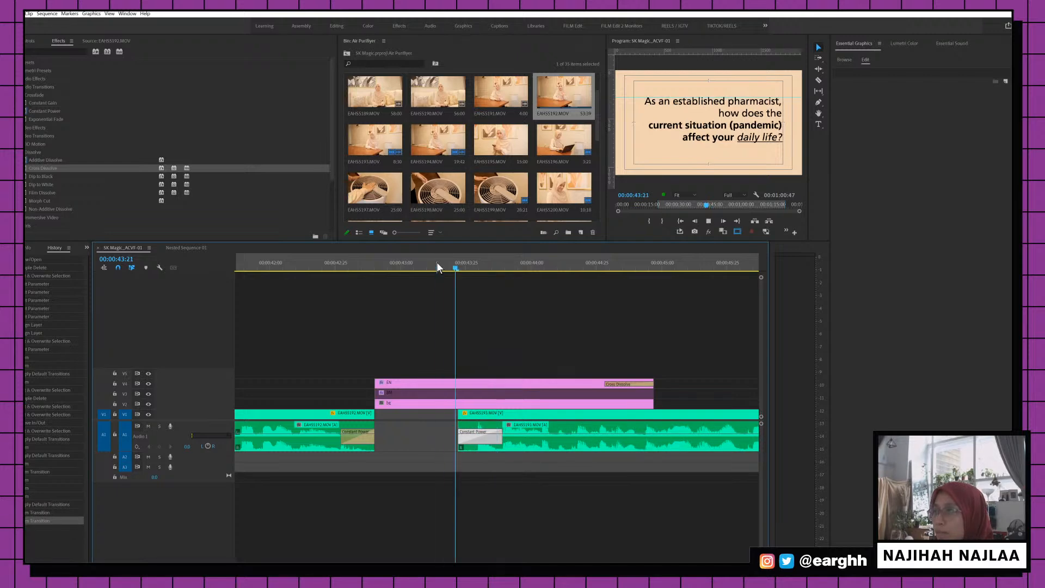
left_click(413, 262)
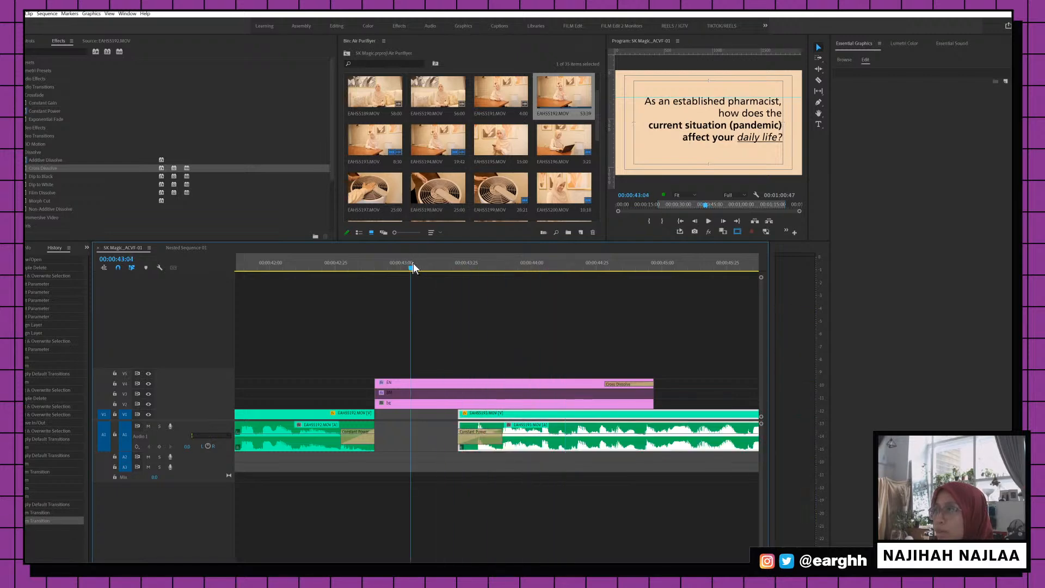
left_click(498, 434)
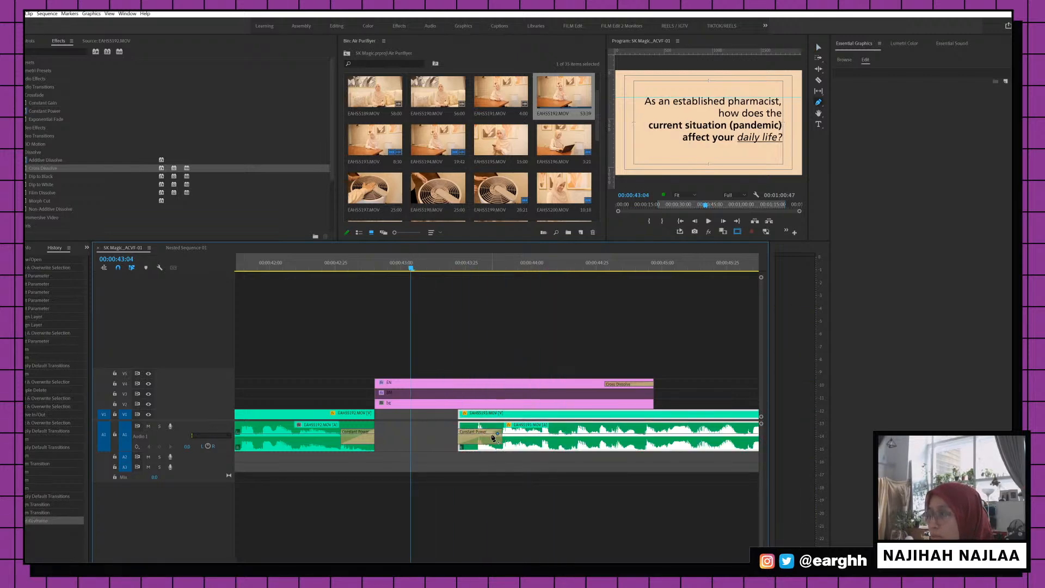
left_click_drag(478, 435, 465, 447)
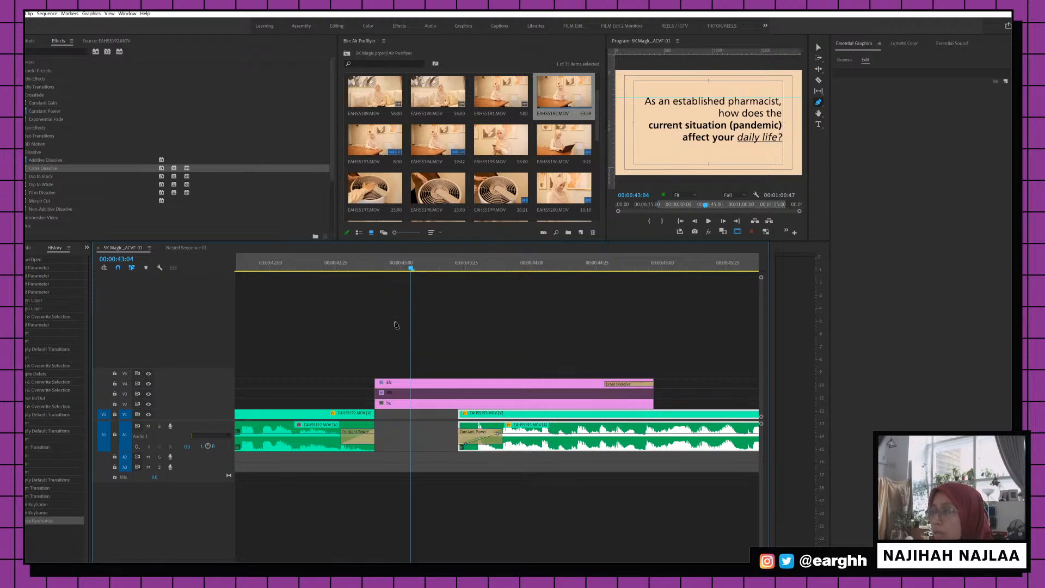
key("ctrl+z")
key("ctrl+z")
key("ctrl+z")
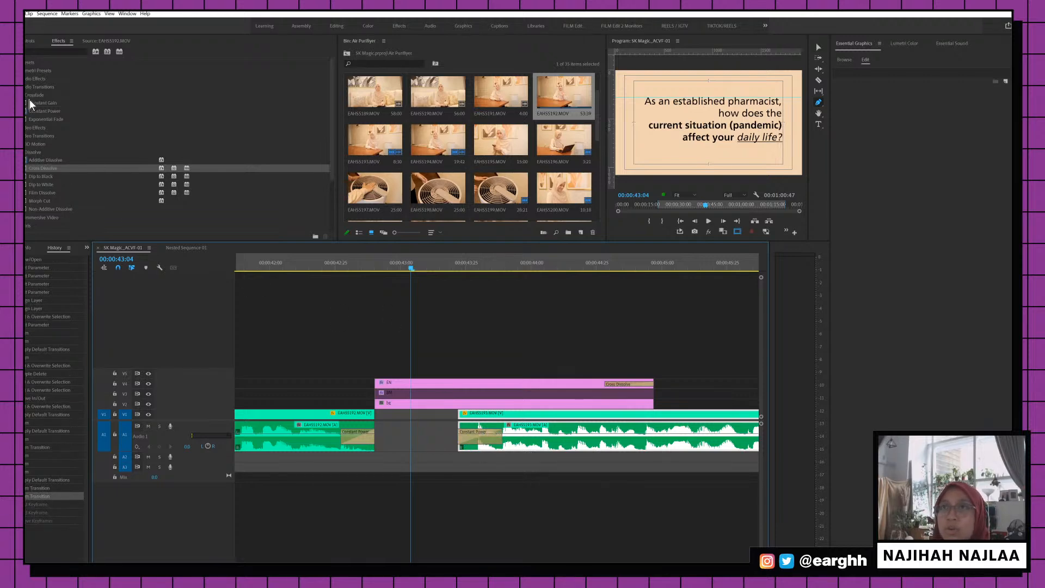
Replace the Constant Power fade with Constant Gain and preview it
left_click_drag(42, 103, 475, 429)
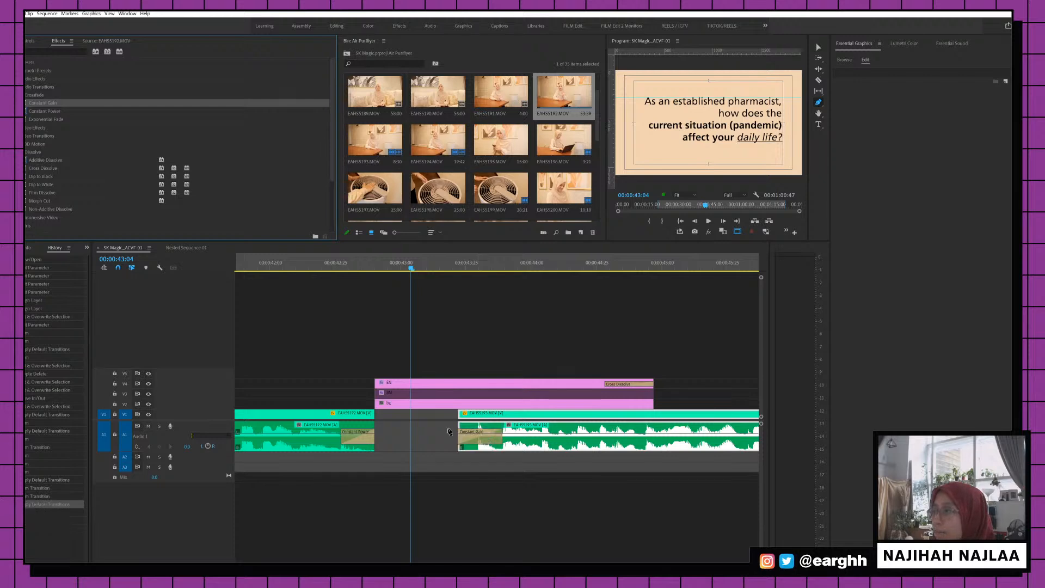
key("space")
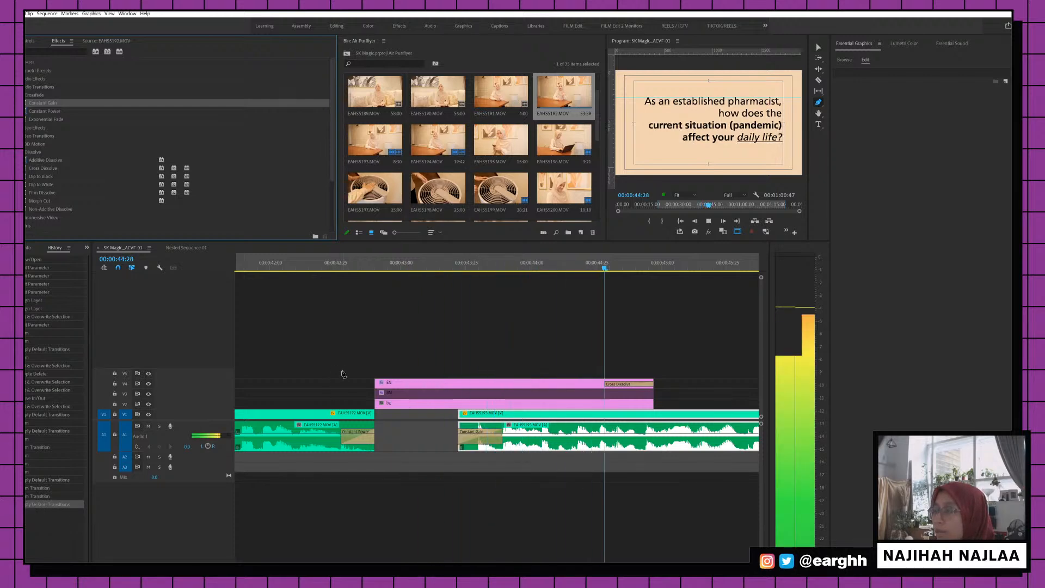
key("space")
key("v")
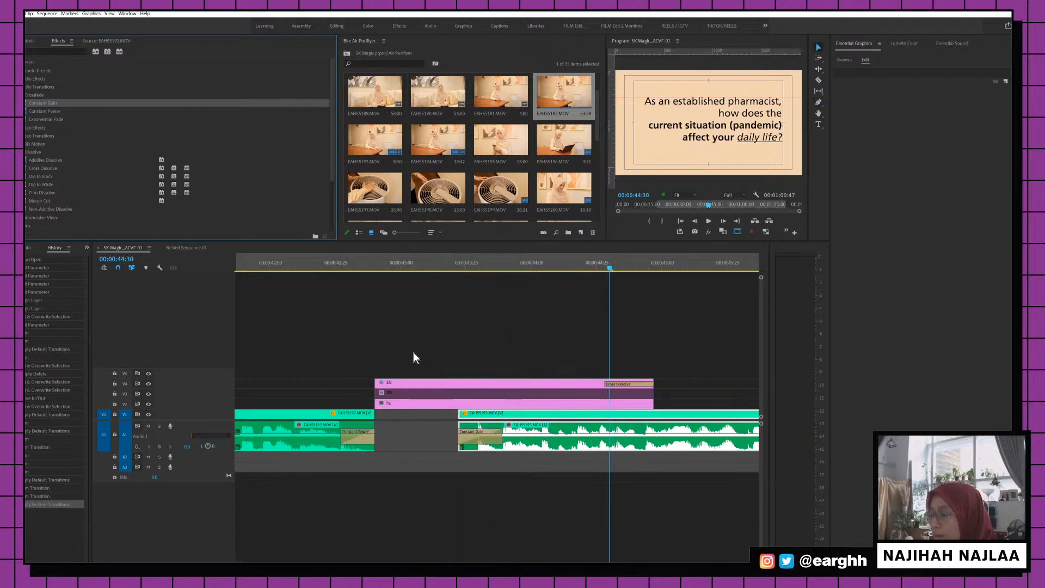
key("minus")
key("minus")
key("minus")
key("minus")
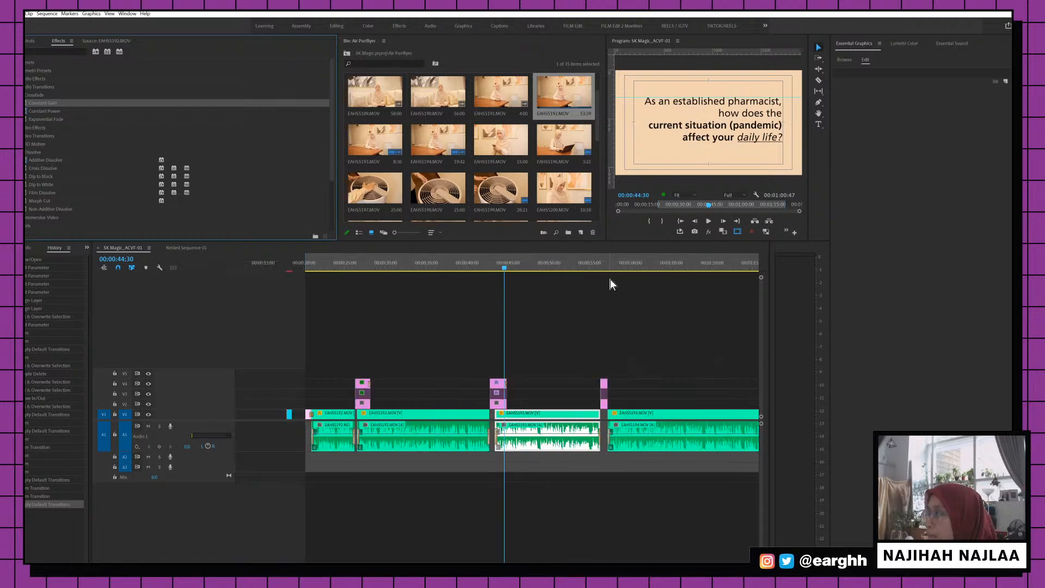
Add a Constant Gain crossfade at the A1 cut into the second interview clip and listen to it
left_click(613, 263)
key("equal")
key("equal")
key("equal")
key("equal")
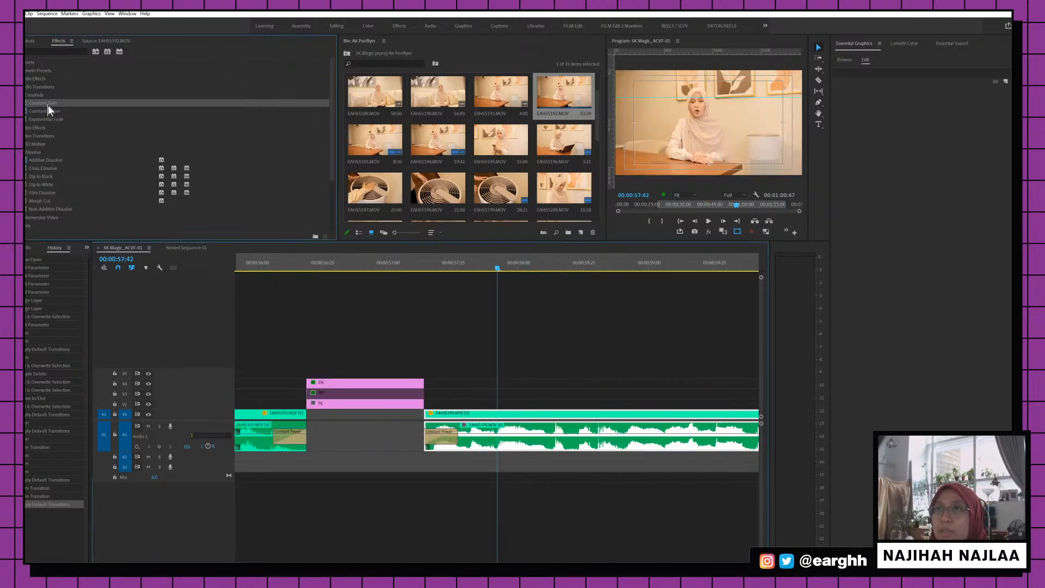
left_click_drag(48, 106, 433, 439)
key("minus")
key("minus")
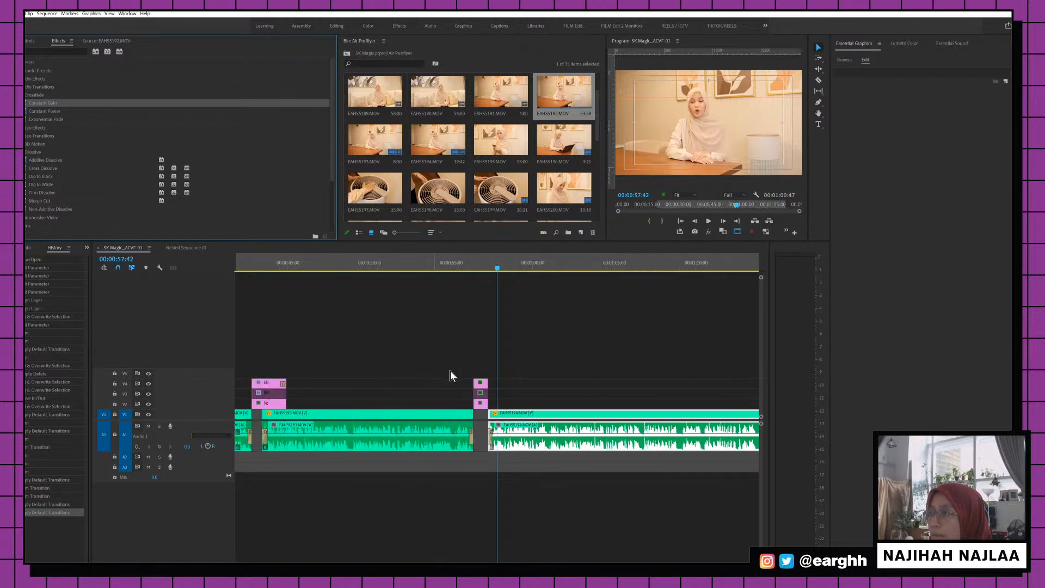
key("equal")
key("equal")
left_click(404, 262)
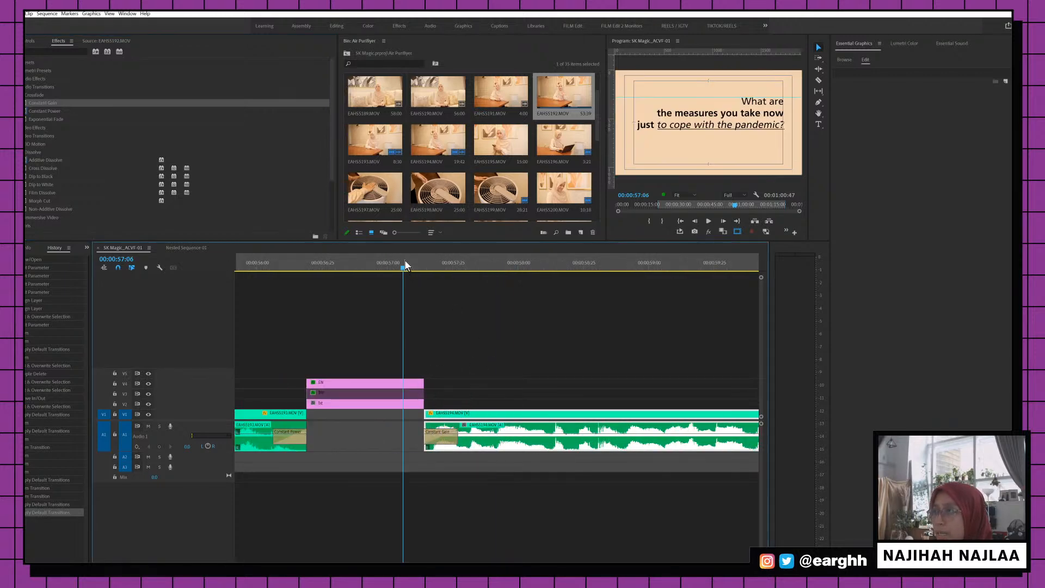
left_click(289, 262)
key("space")
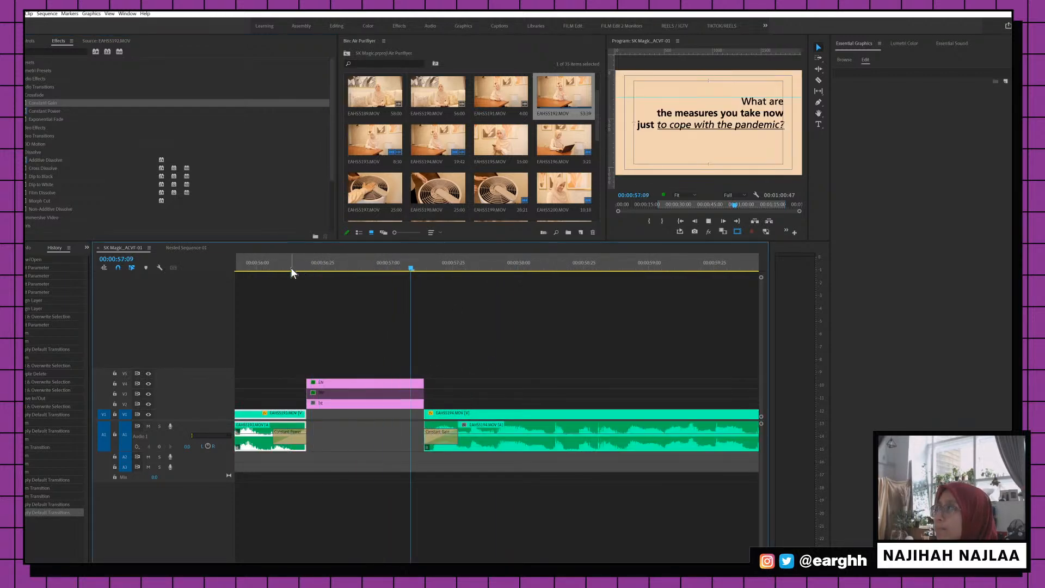
left_click(435, 415)
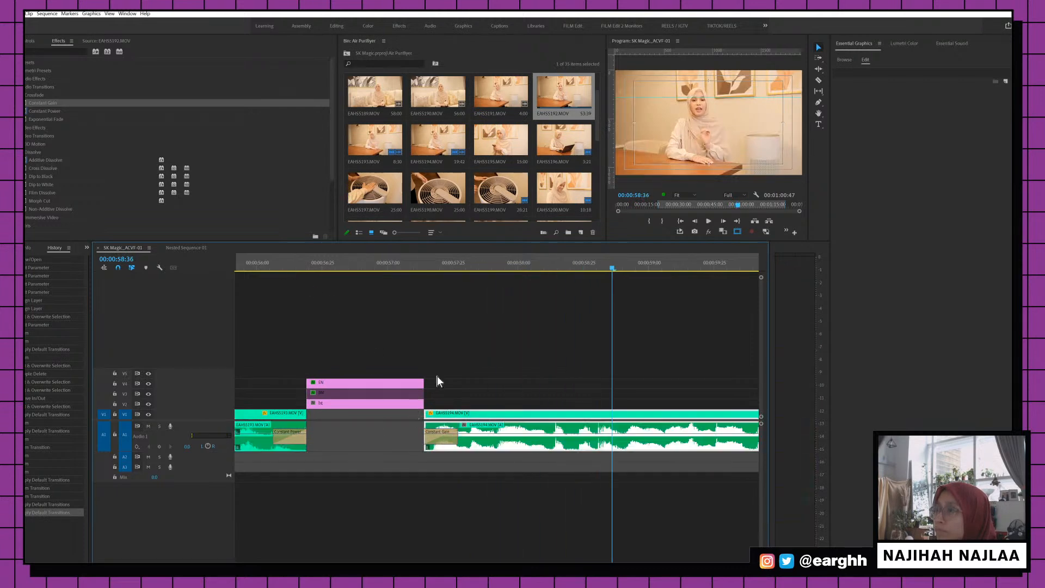
Add a Cross Dissolve to the EN title clip's end and play back the fade-out
left_click_drag(437, 375, 480, 383)
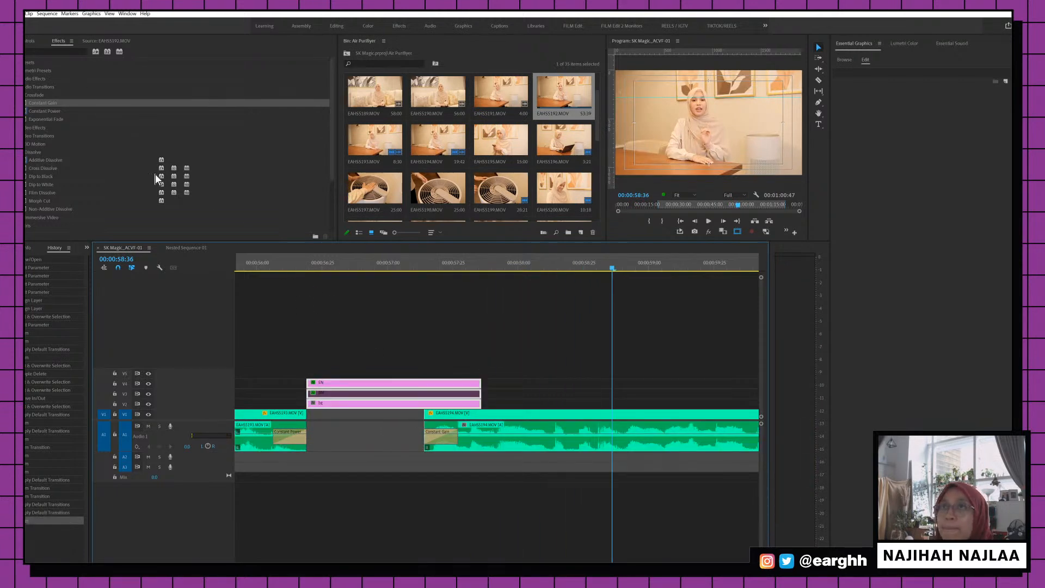
left_click(440, 371)
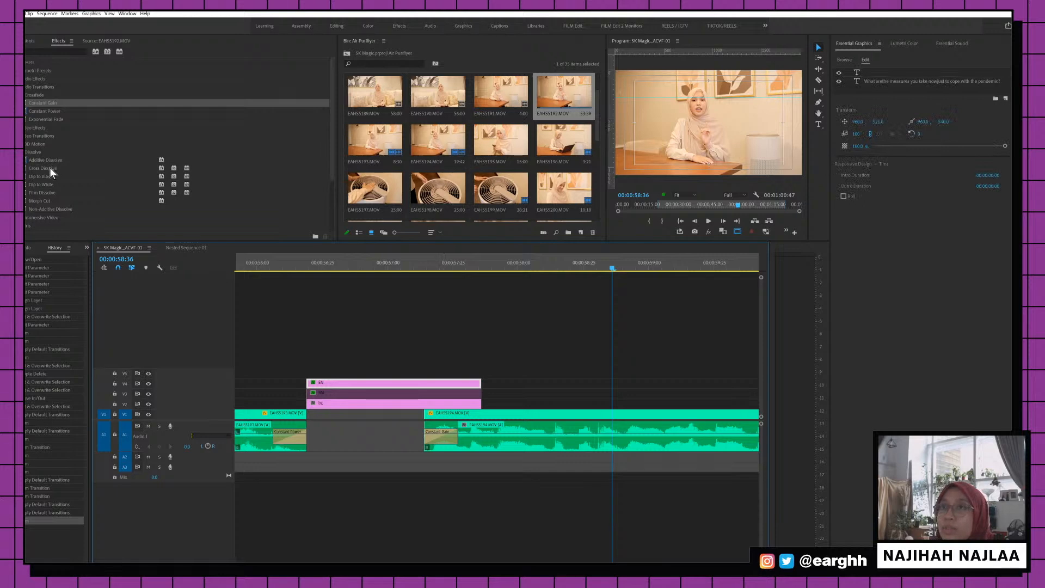
left_click_drag(50, 167, 480, 386)
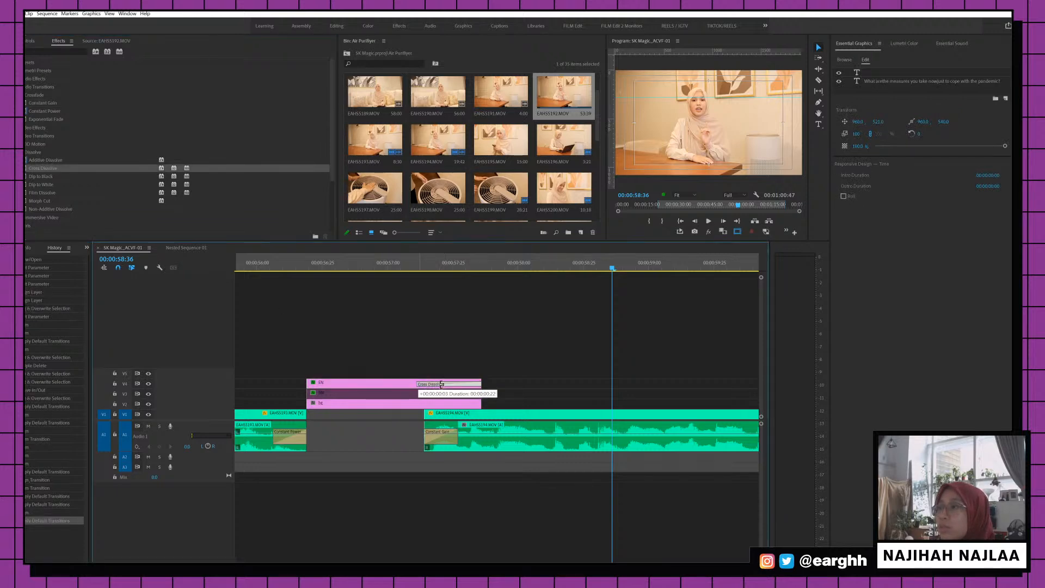
left_click(370, 267)
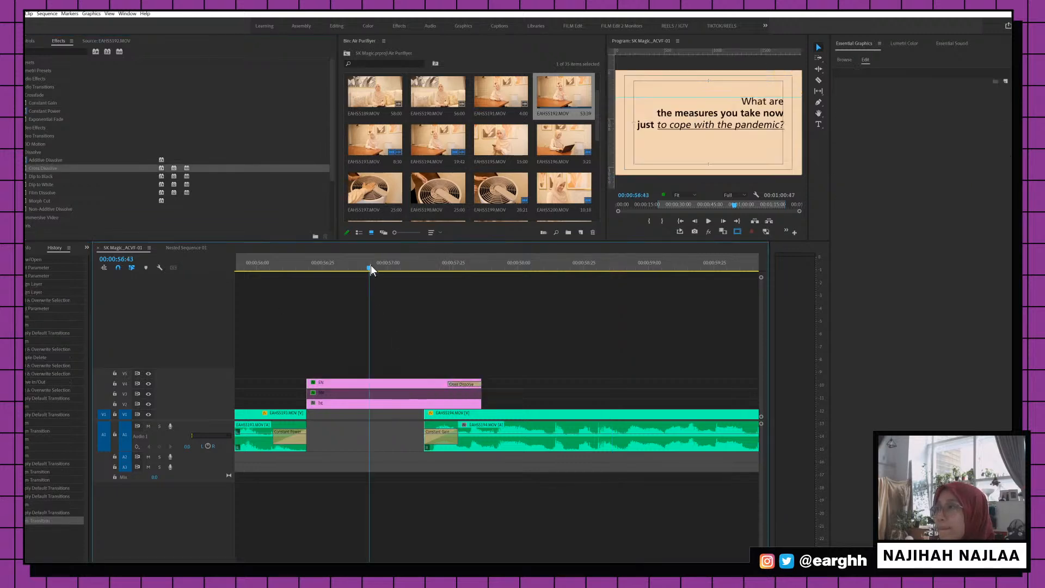
key("space")
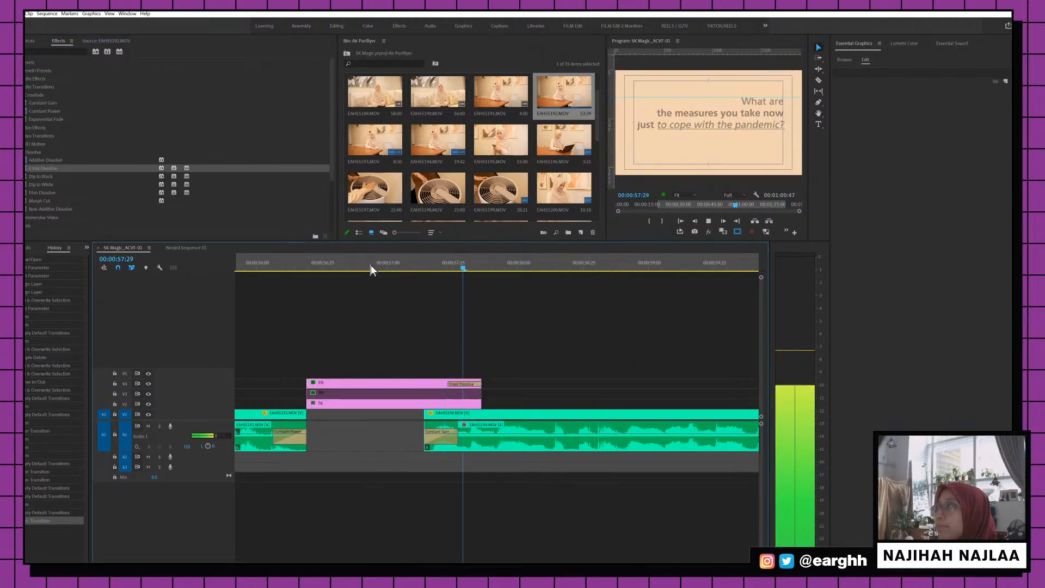
key("minus")
key("minus")
key("minus")
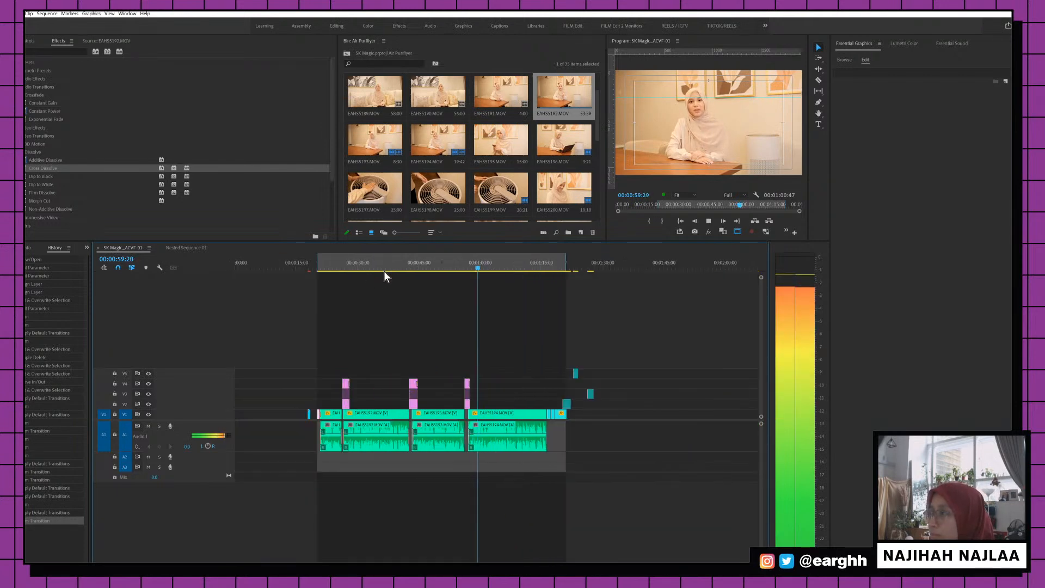
Save the project and review the section from about 00:00:23
left_click(330, 264)
key("equal")
key("equal")
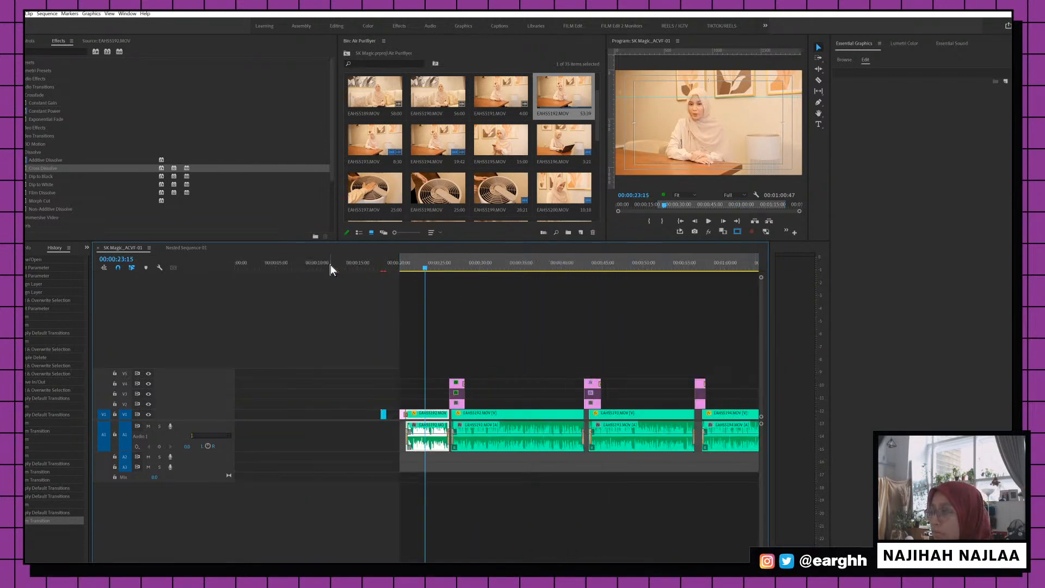
key("ctrl+s")
key("space")
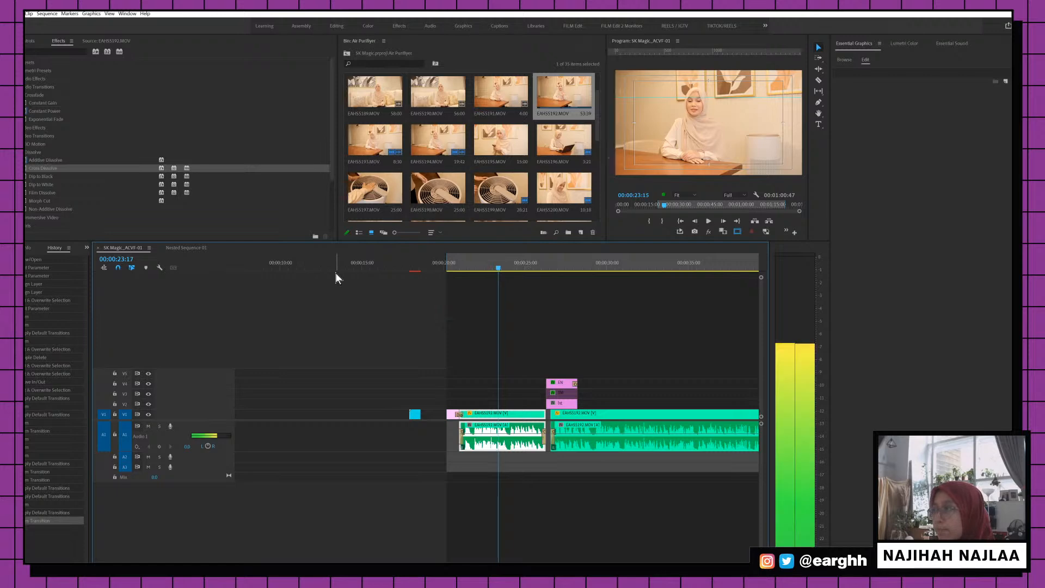
key("equal")
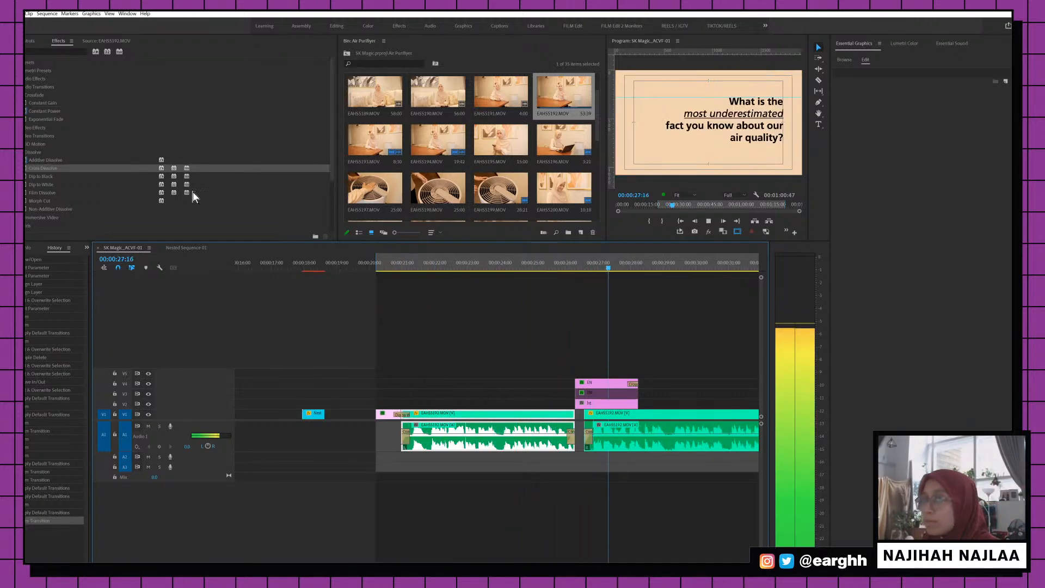
key("space")
Add a Constant Gain crossfade at the next A1 audio cut and play it back
left_click_drag(58, 104, 586, 435)
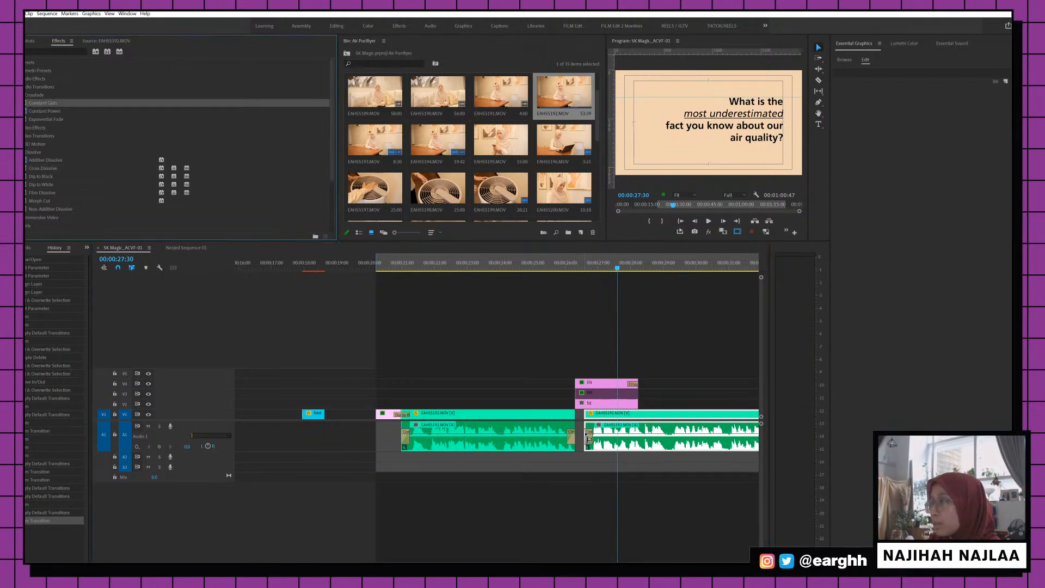
left_click(574, 263)
key("space")
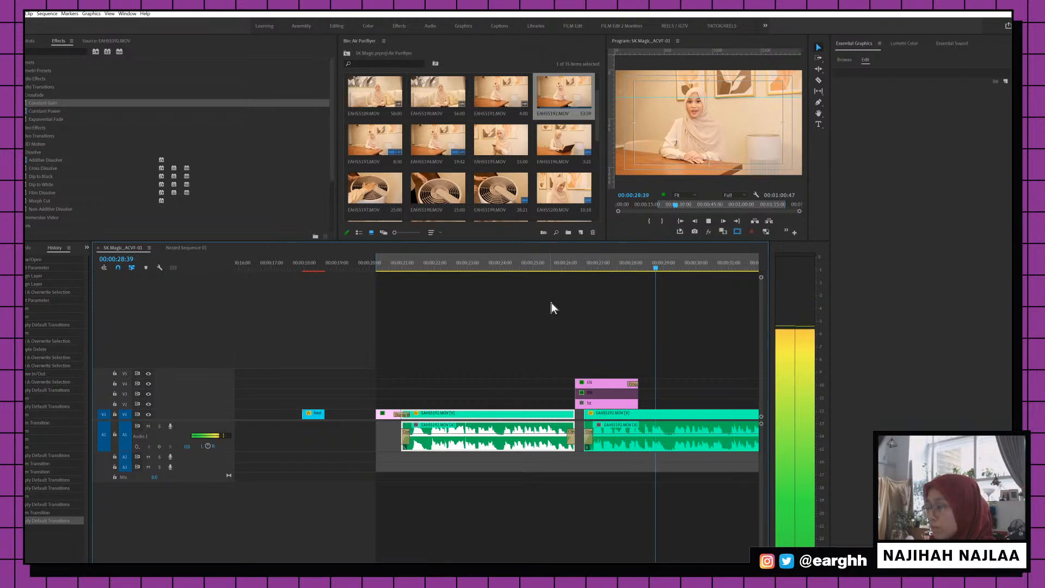
key("minus")
key("minus")
key("minus")
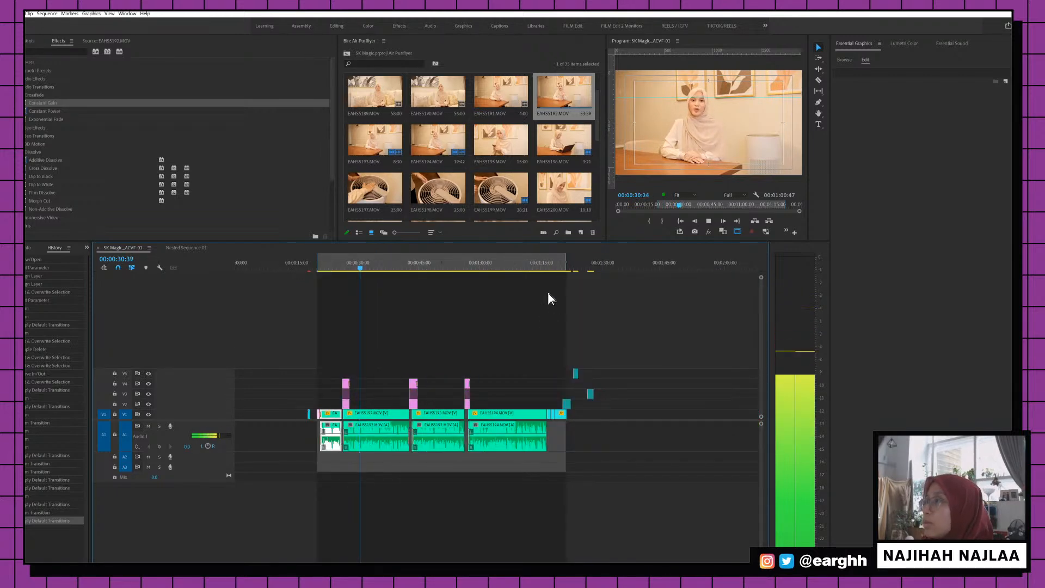
Try a Cross Dissolve on the bg clip's end near 00:00:27, then undo it
key("equal")
key("equal")
key("equal")
key("space")
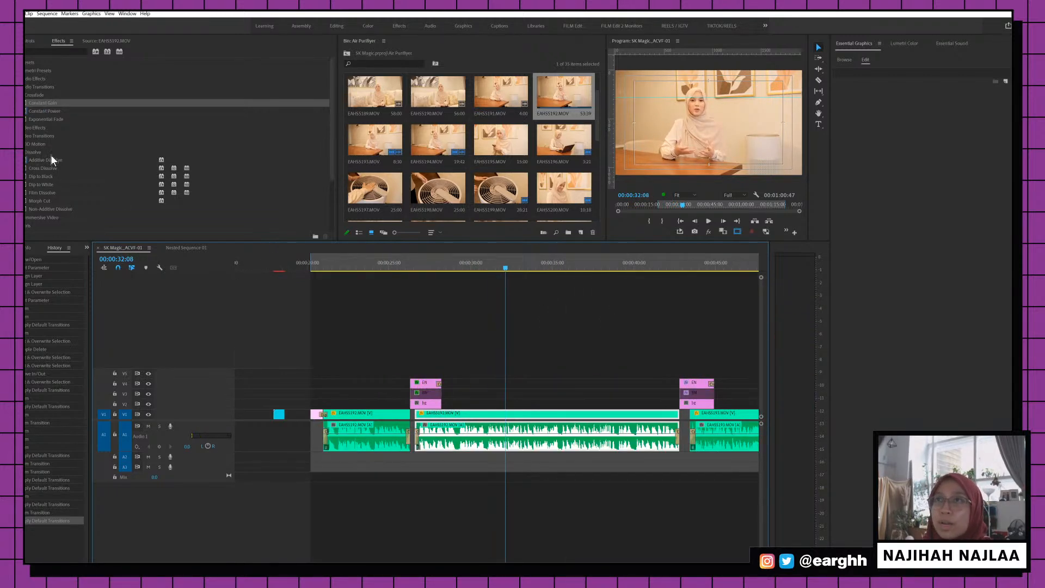
left_click(53, 169)
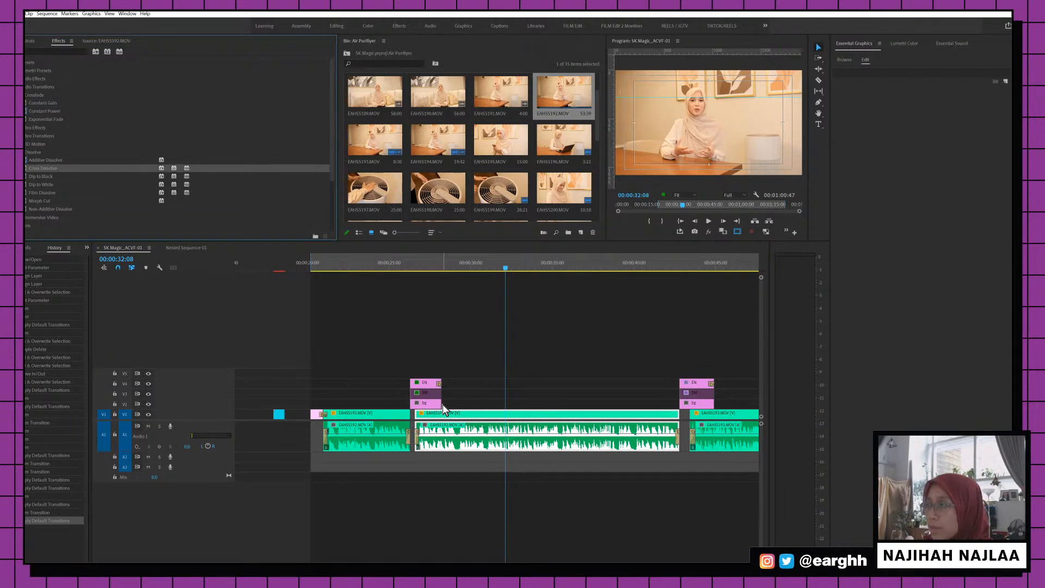
left_click_drag(443, 409, 439, 403)
left_click(424, 263)
key("space")
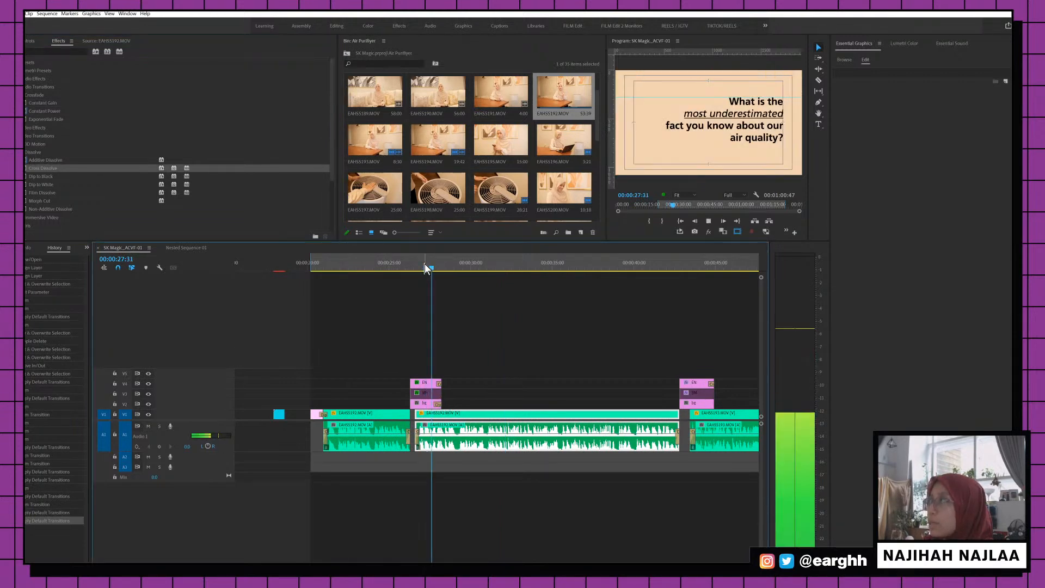
left_click(424, 263)
key("ctrl+z")
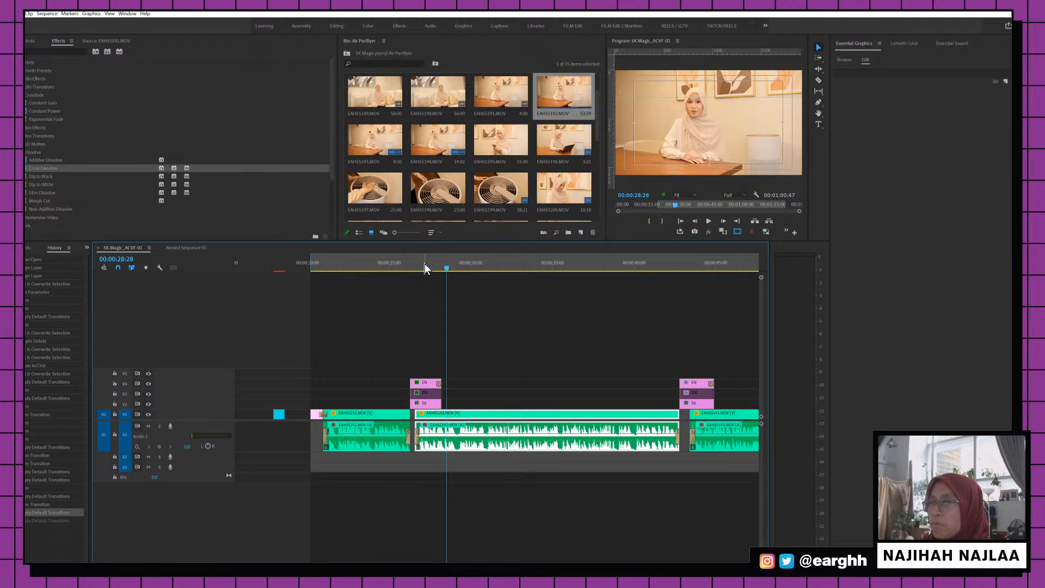
key("space")
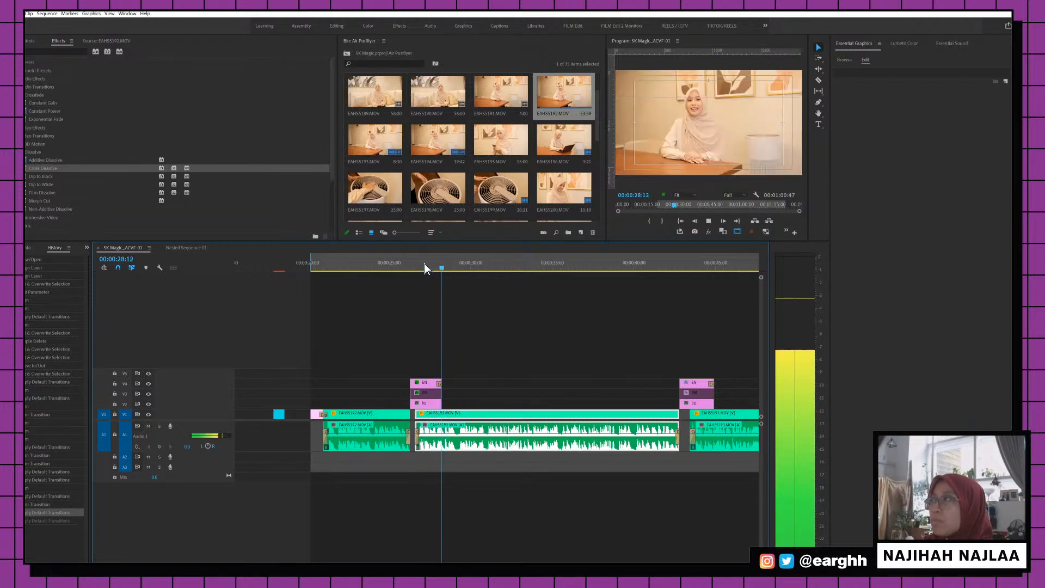
key("space")
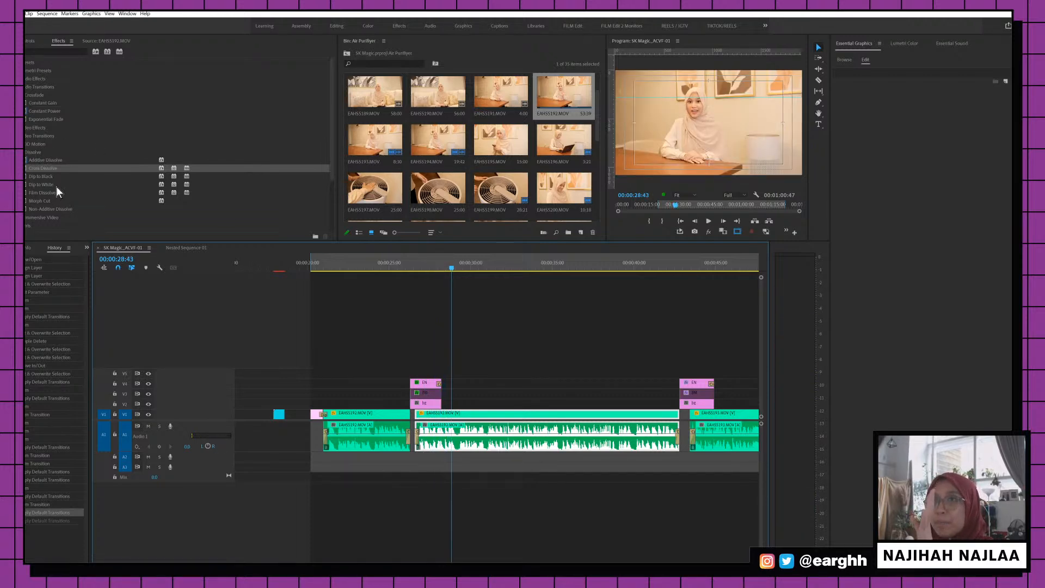
Try a Dip to White at the EN title's end, then undo it and replay
left_click_drag(57, 186, 441, 384)
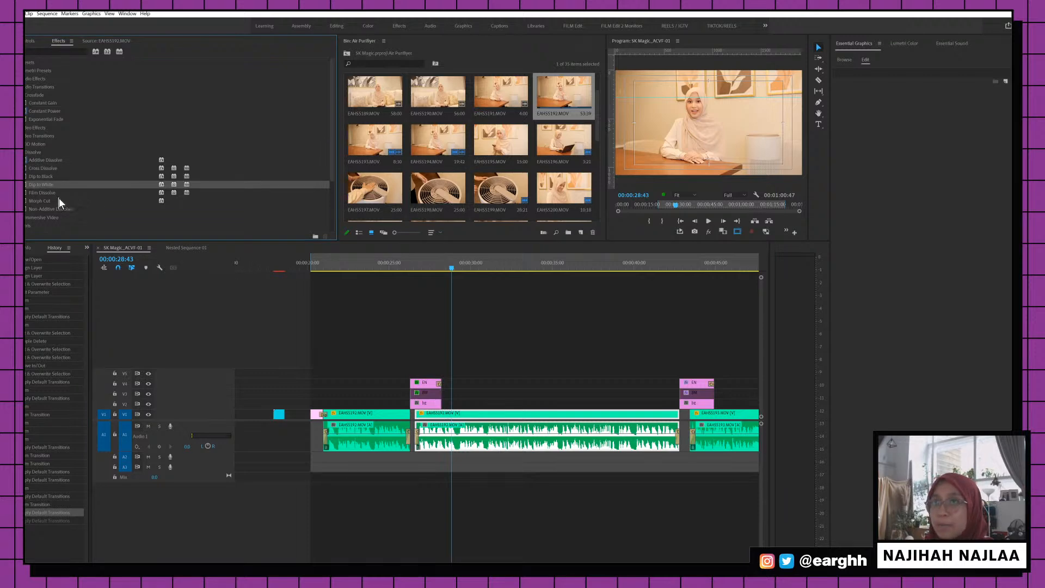
left_click(423, 263)
key("space")
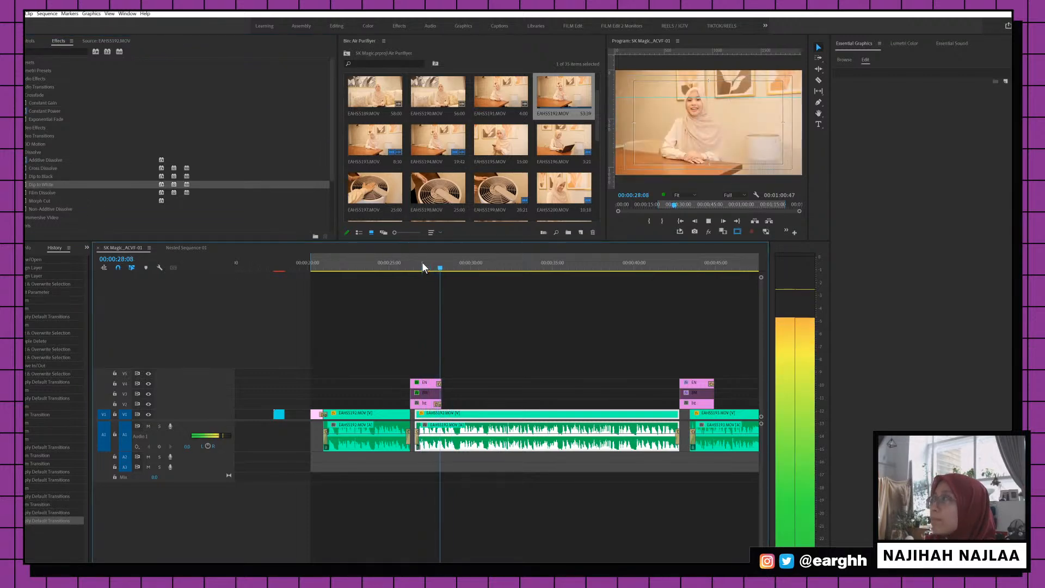
key("space")
key("ctrl+z")
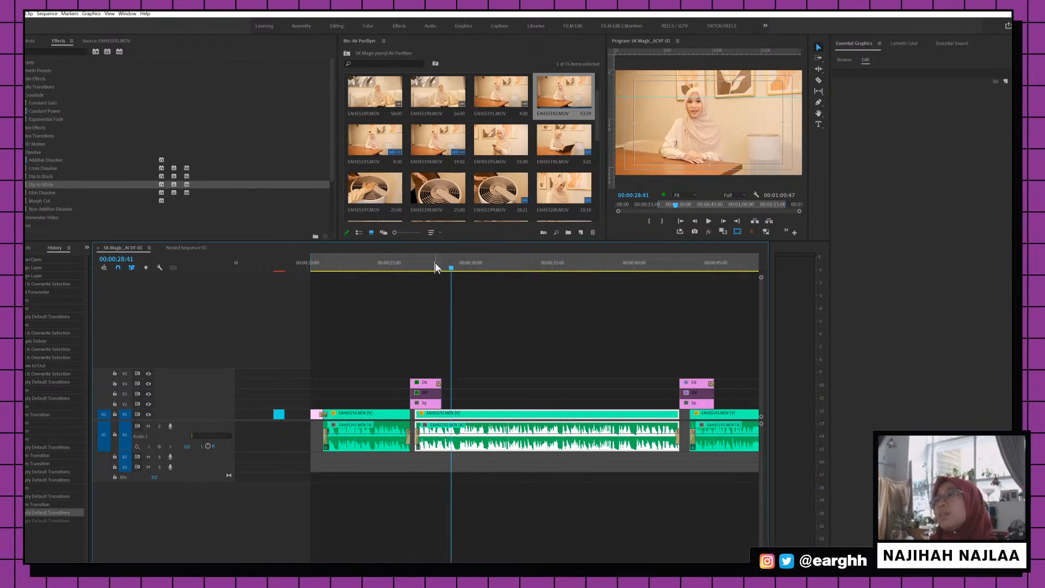
left_click(433, 263)
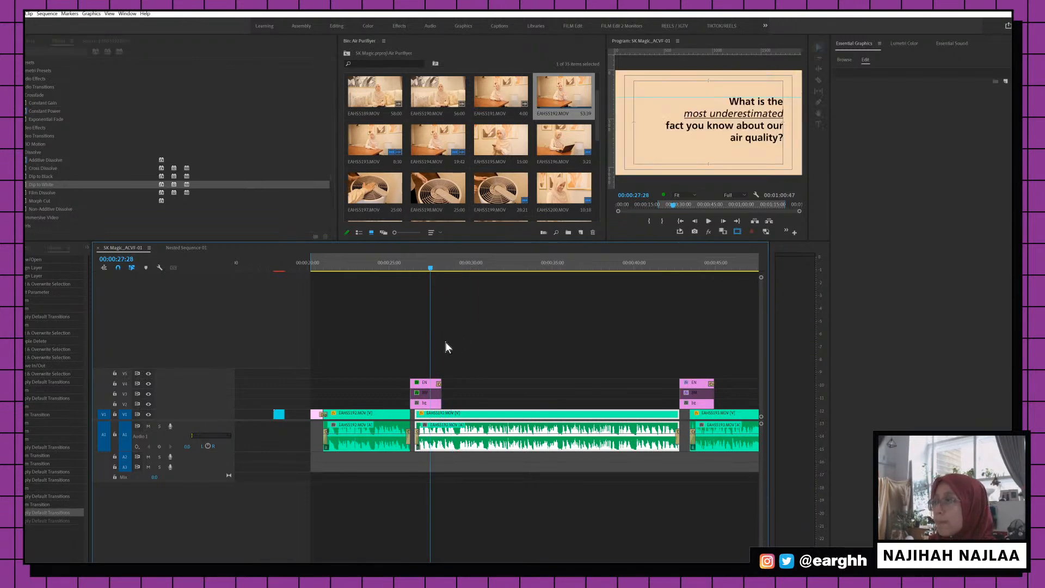
key("space")
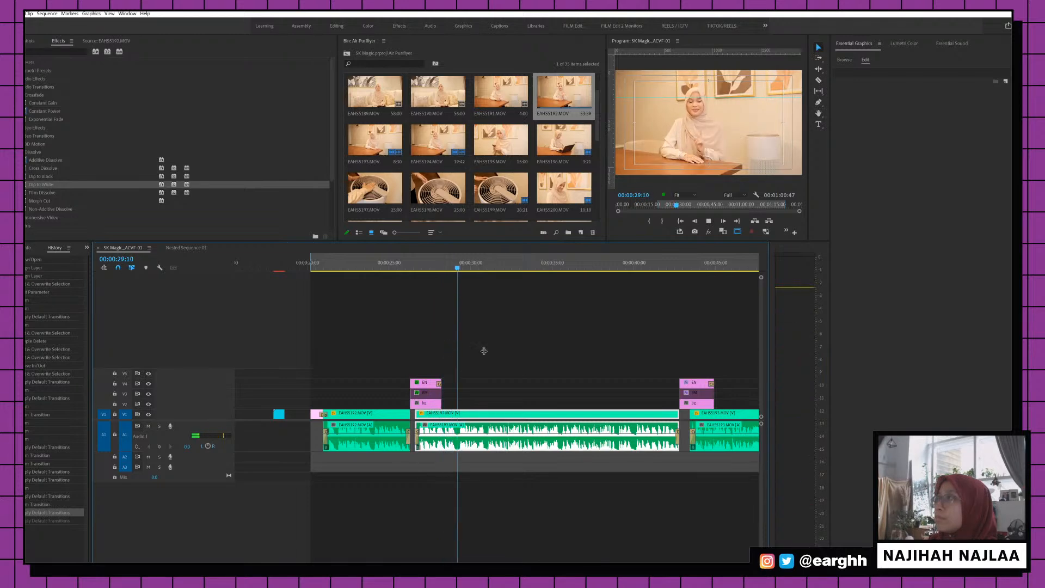
scroll(484, 351, "down", 3)
key("space")
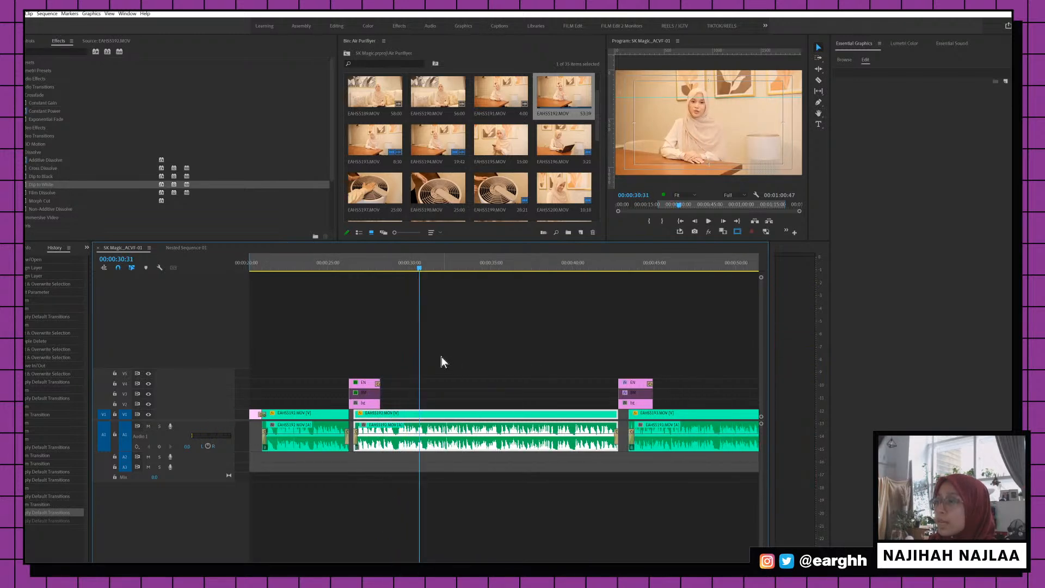
scroll(442, 356, "up", 6)
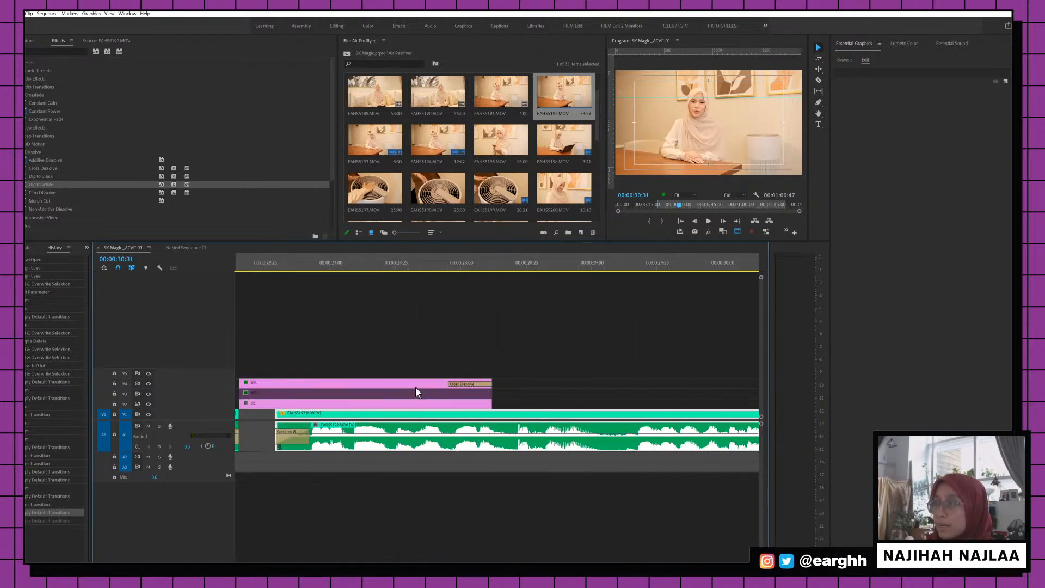
Extend the bg clip's end, add a Cross Dissolve to it, and preview around 28 seconds
left_click_drag(491, 403, 533, 403)
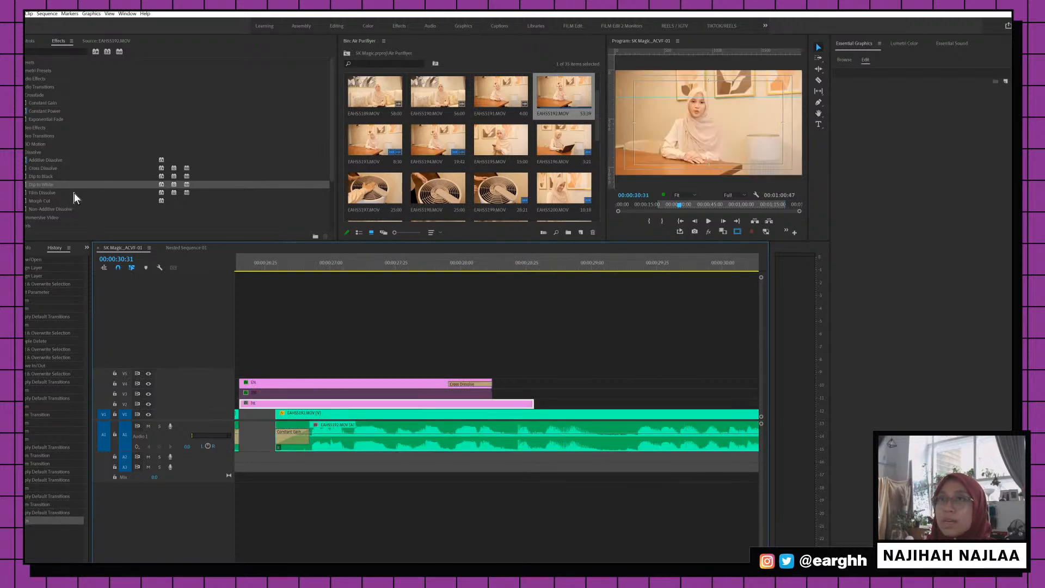
left_click(49, 169)
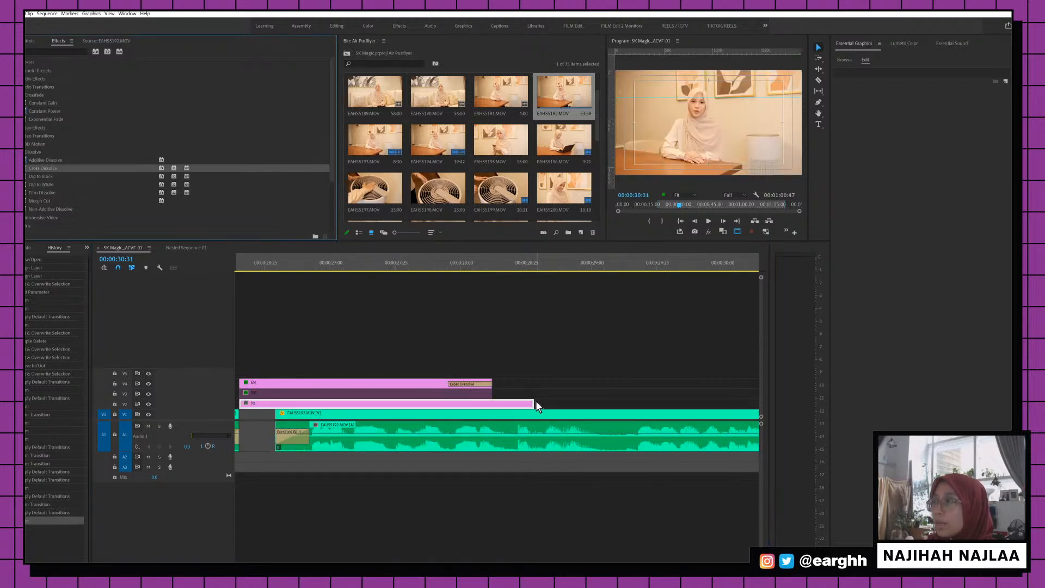
left_click_drag(533, 406, 474, 405)
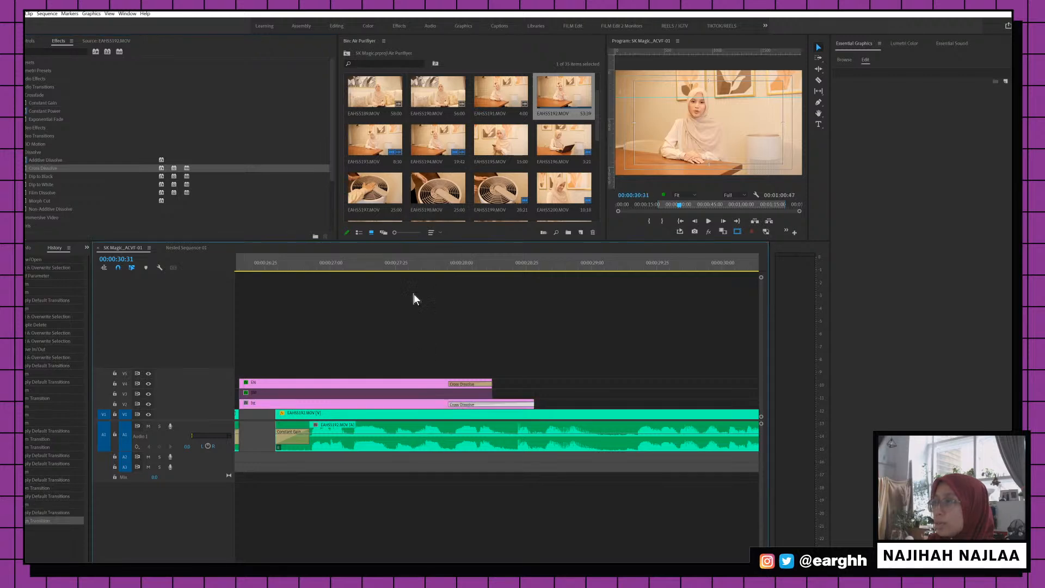
left_click(414, 263)
key("space")
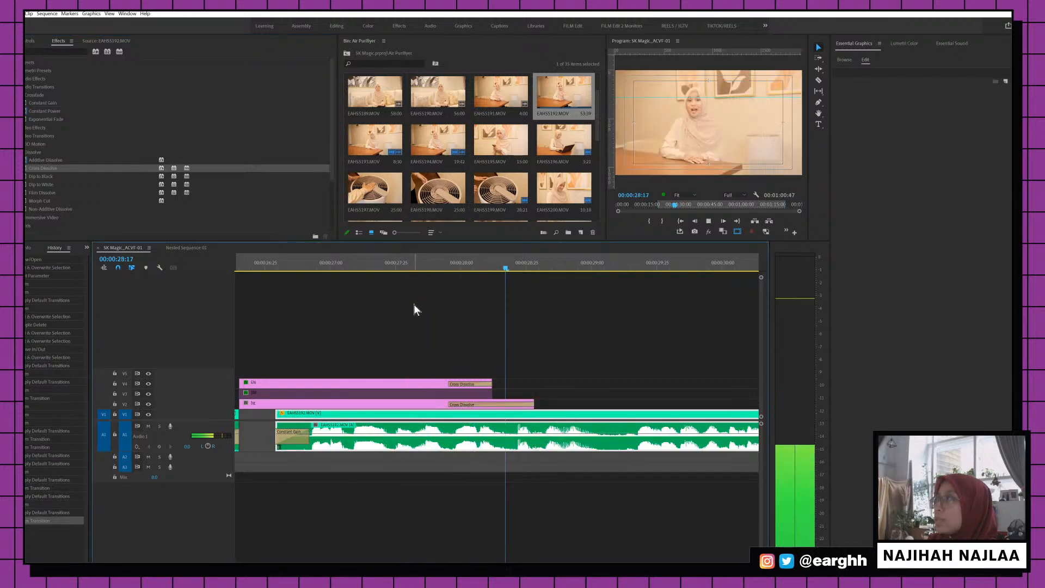
left_click_drag(411, 268, 481, 270)
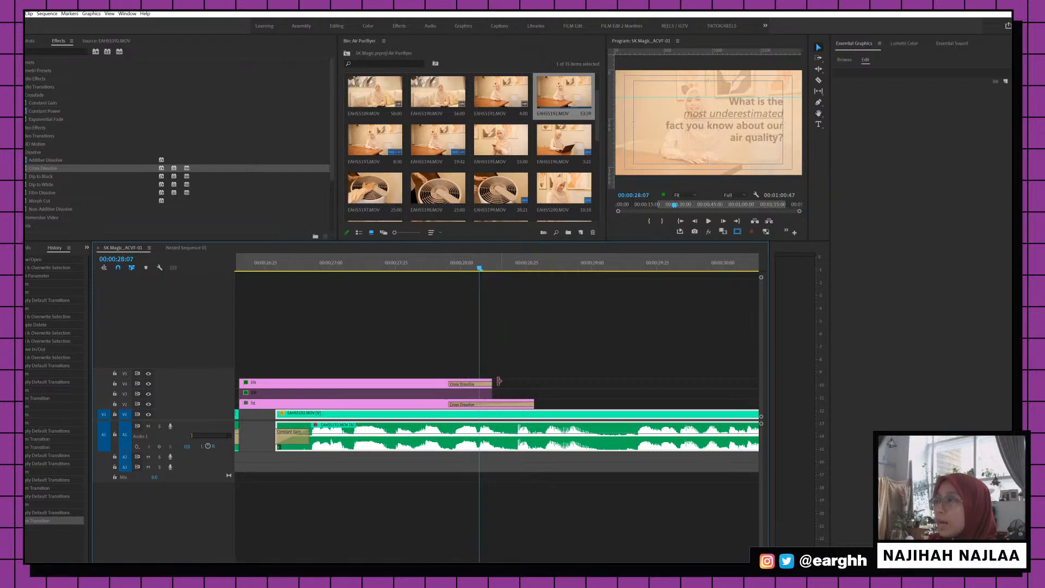
Trim the V5 EN title clip shorter and preview the title-to-presenter transition
left_click_drag(489, 382, 447, 383)
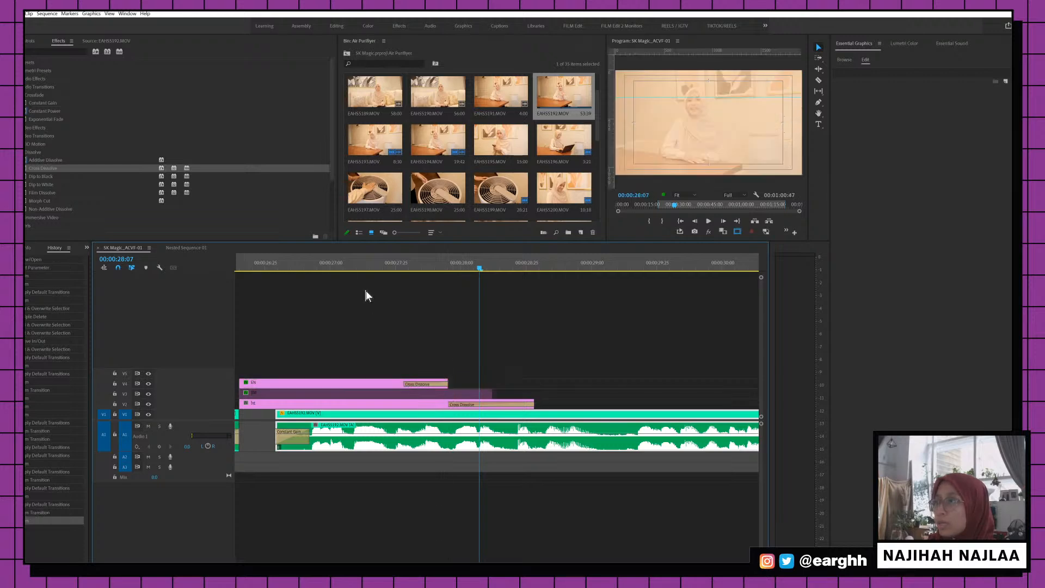
left_click(338, 263)
mouse_move(338, 263)
left_mouse_down()
mouse_move(479, 267)
mouse_move(346, 266)
left_mouse_up()
key("space")
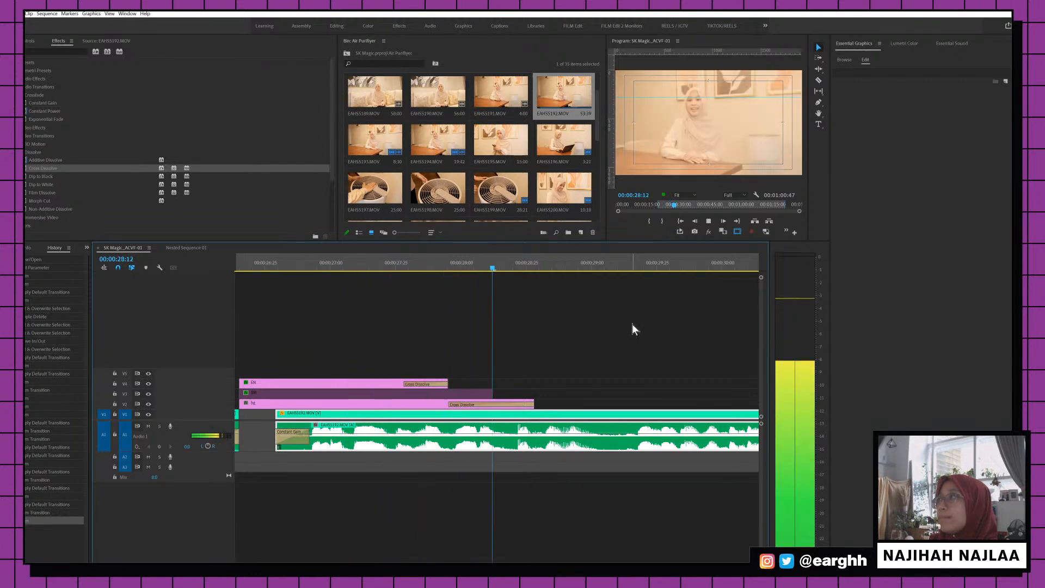
key("space")
scroll(579, 371, "down", 8)
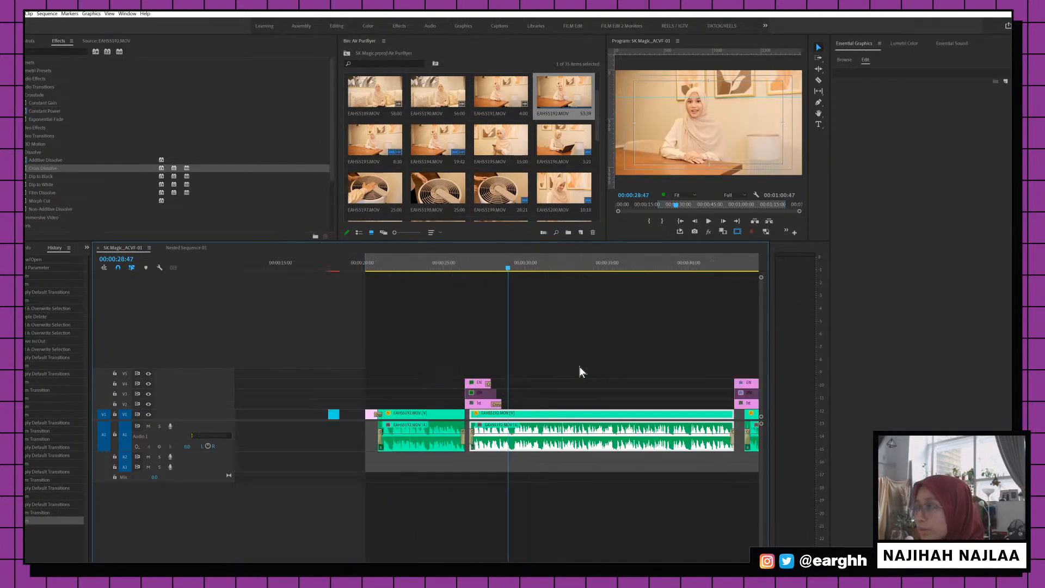
Lengthen the bg clip under the 0:44 title card and cross-dissolve its end
left_click(596, 265)
scroll(596, 264, "up", 6)
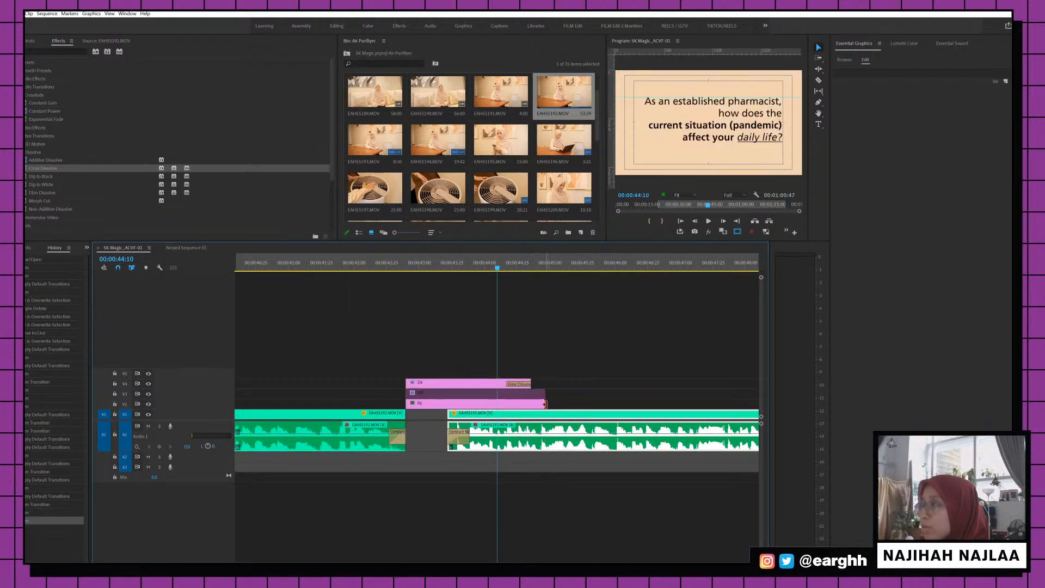
left_click_drag(544, 404, 585, 404)
left_click_drag(68, 172, 521, 399)
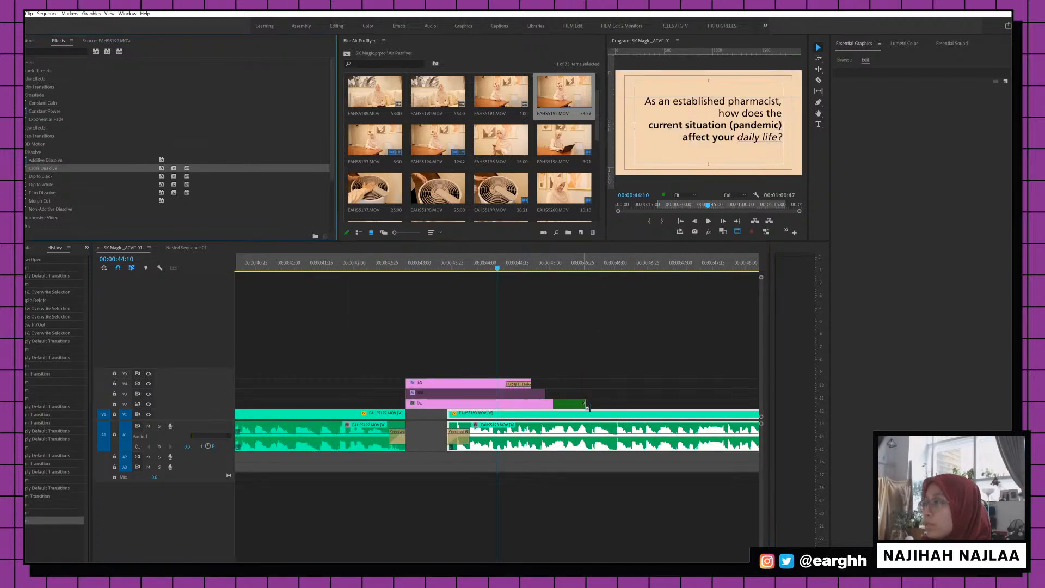
left_click_drag(586, 405, 564, 401)
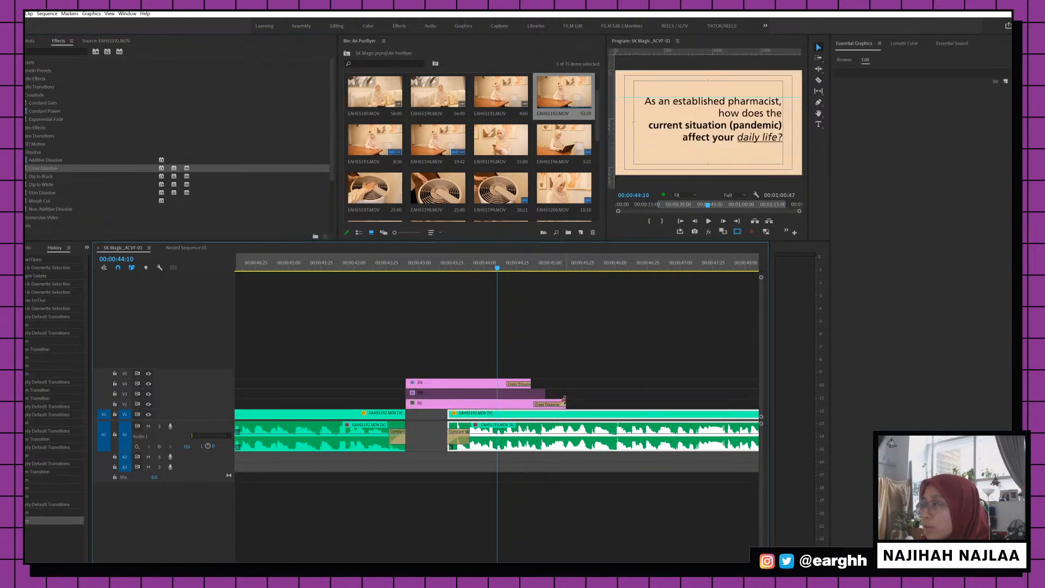
key("space")
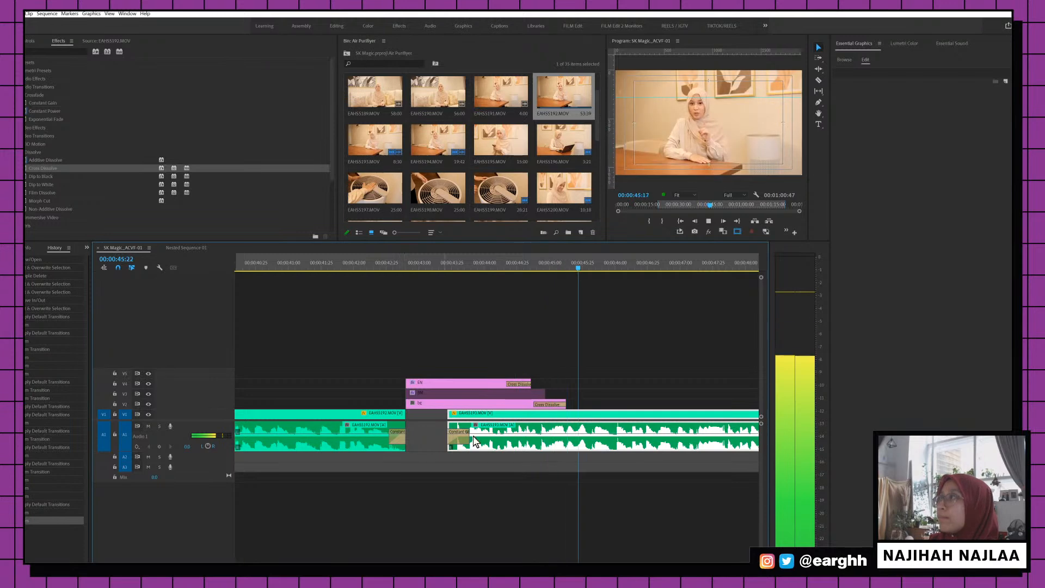
scroll(603, 366, "down", 5)
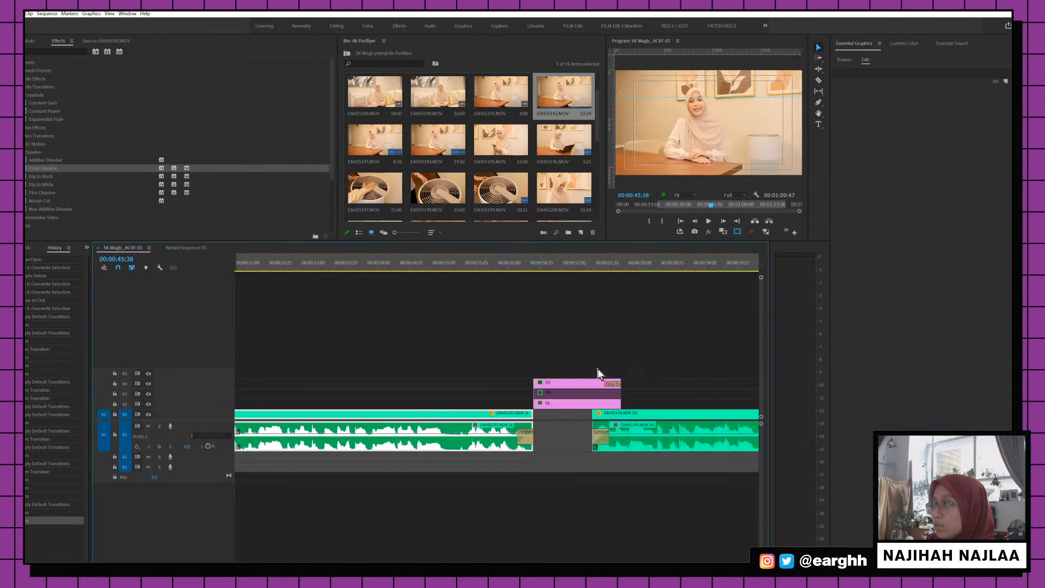
Extend the bg clip near 0:57 and add a Cross Dissolve to its end
left_click(610, 404)
left_click_drag(624, 403, 649, 402)
left_click_drag(46, 174, 636, 403)
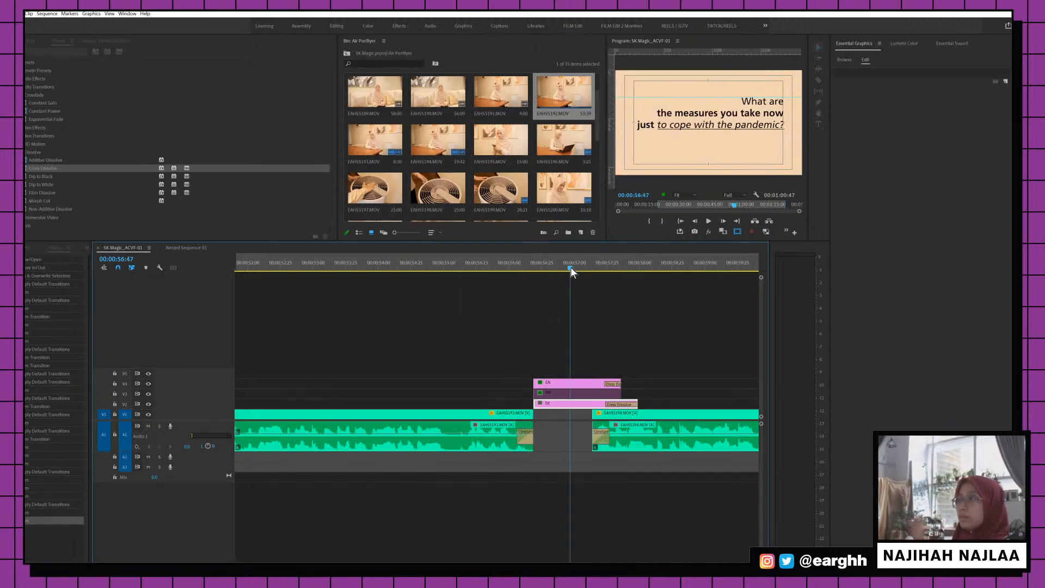
key("space")
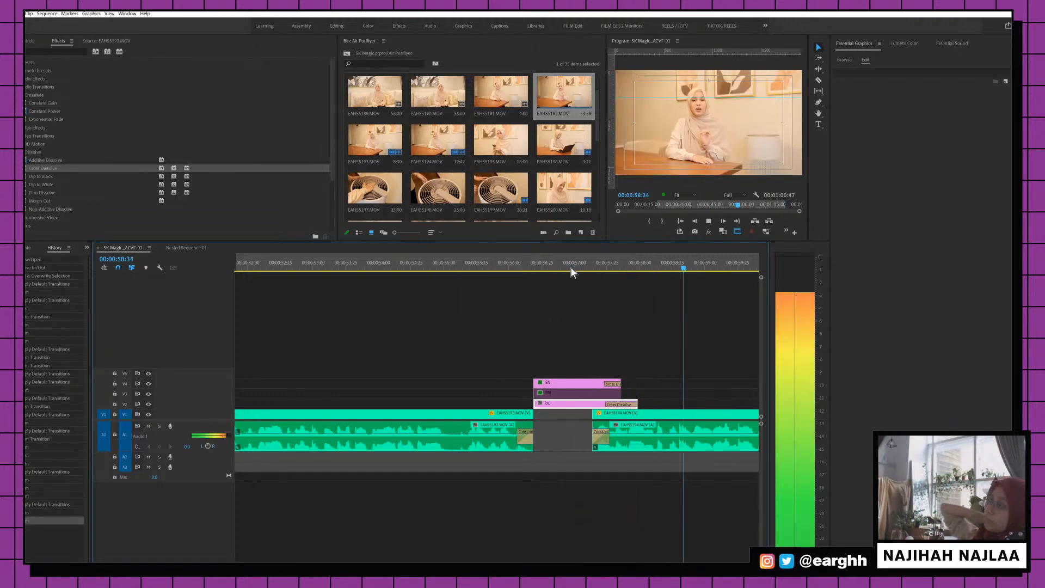
key("space")
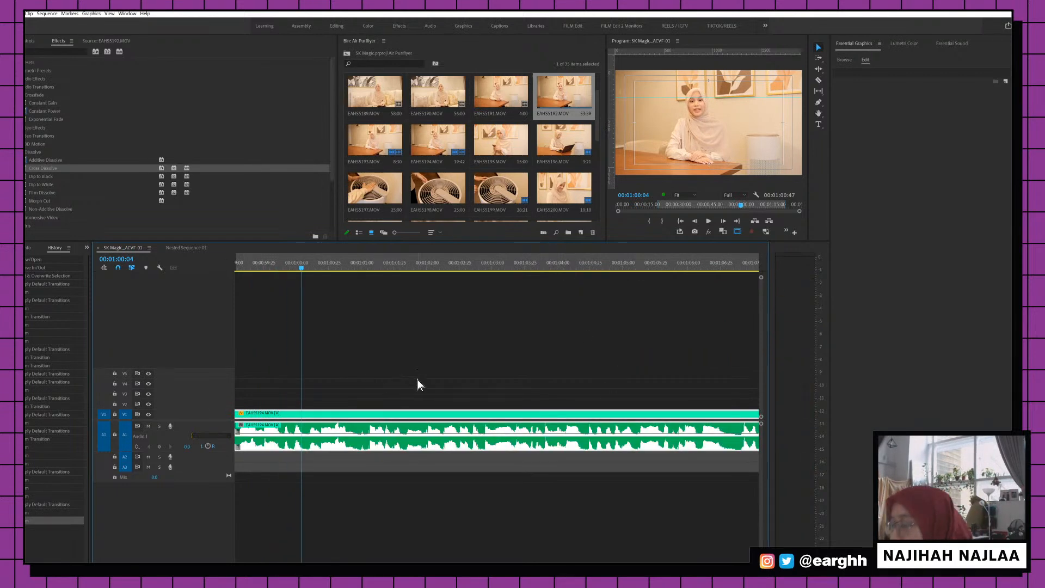
scroll(381, 326, "down", 5)
left_click(400, 263)
scroll(401, 266, "up", 5)
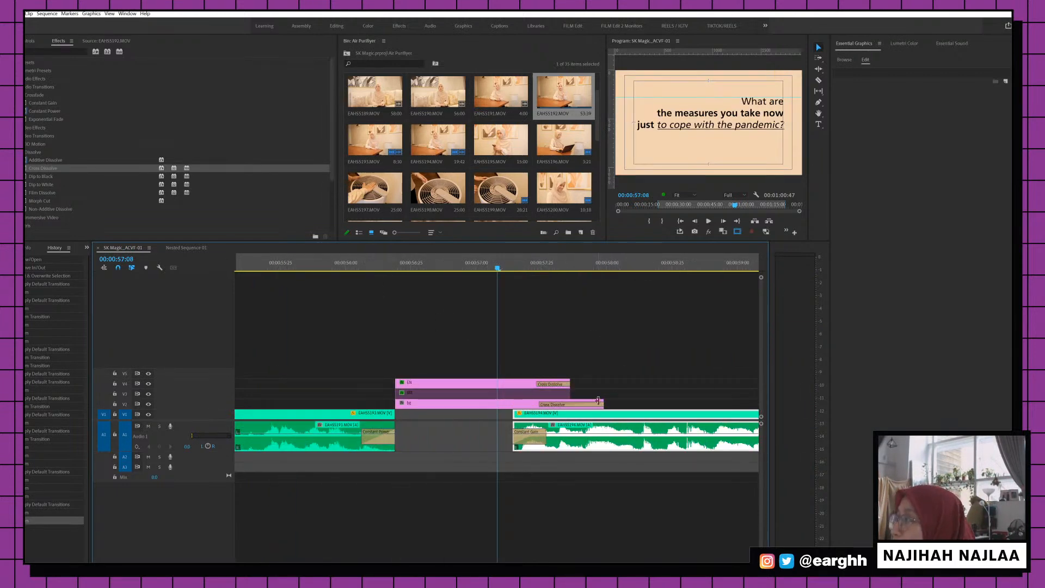
Extend the 0:57 bg clip and its dissolve further, play back, and save
left_click_drag(602, 401, 637, 401)
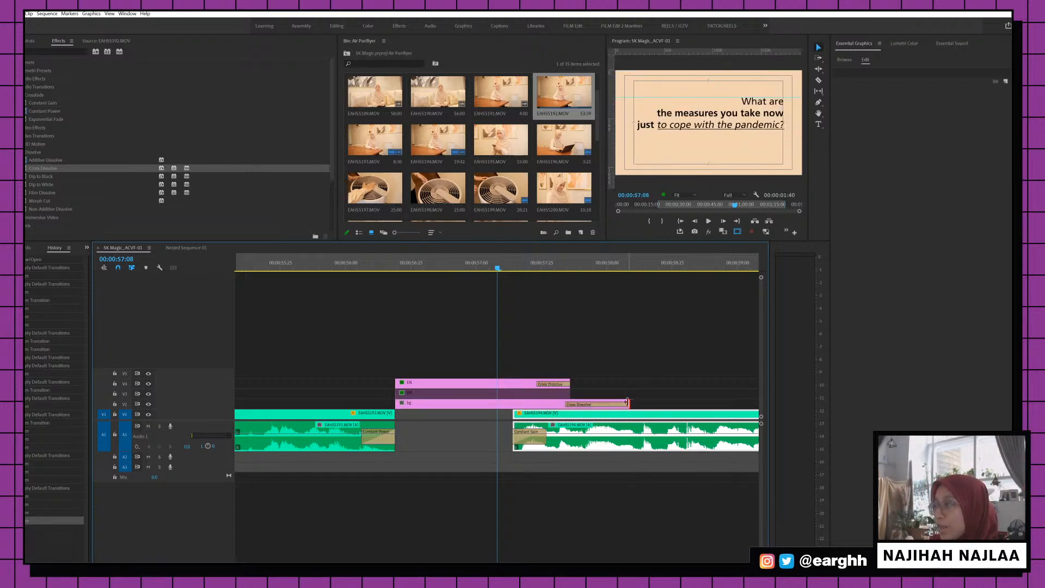
key("space")
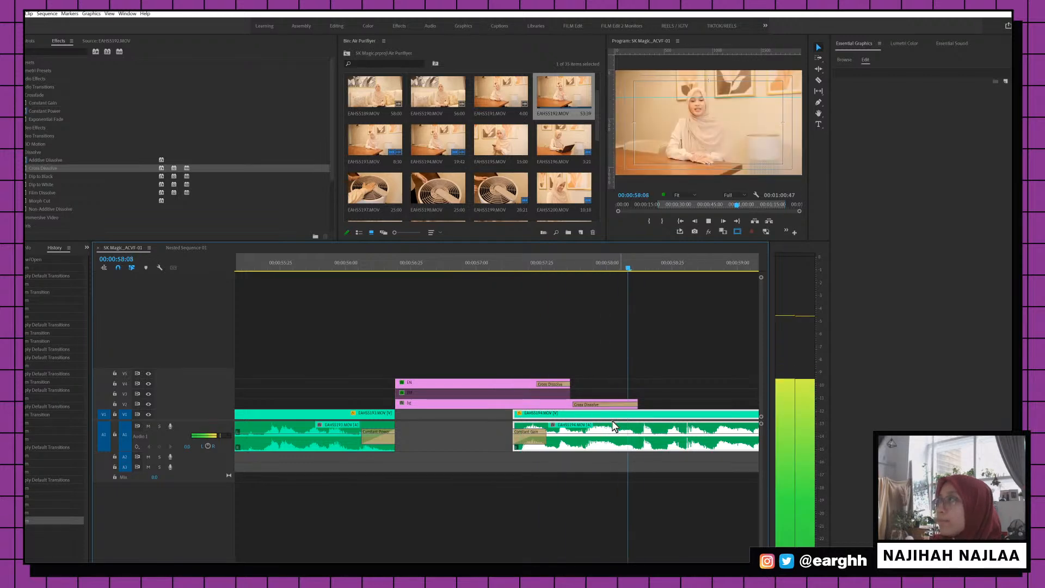
key("ctrl+s")
key("minus")
key("minus")
key("minus")
key("minus")
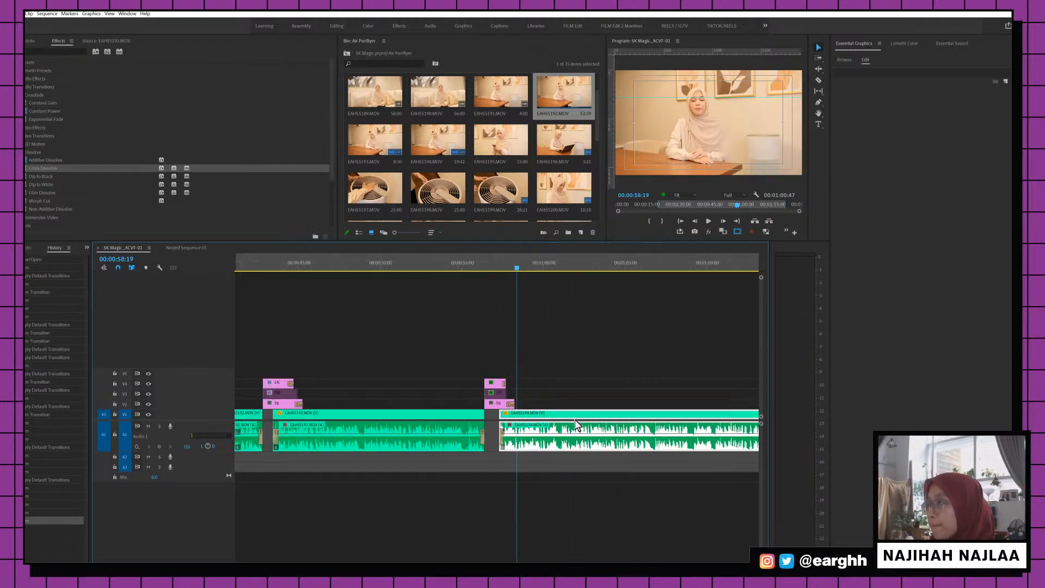
left_click(388, 269)
key("space")
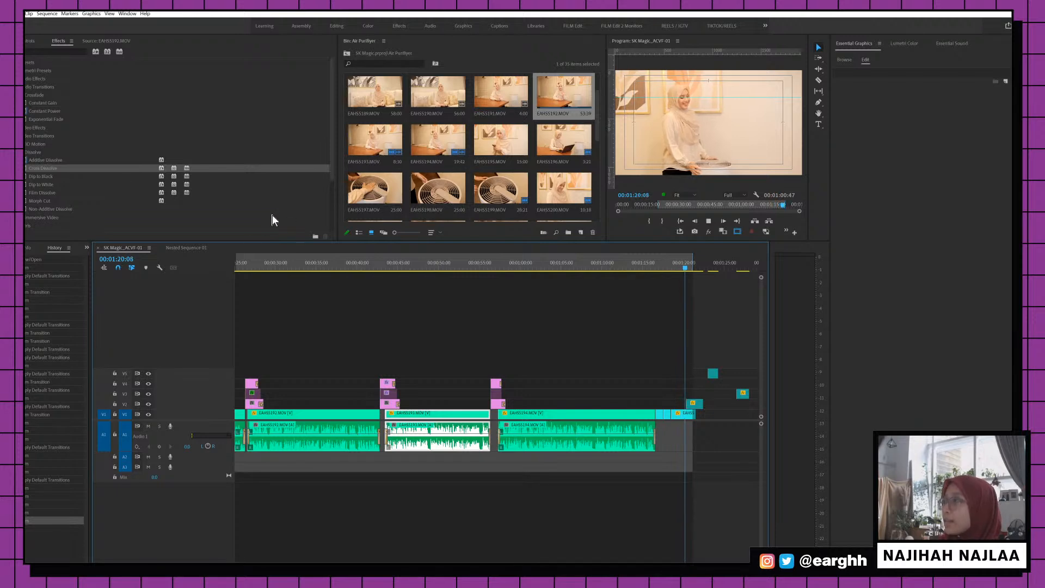
Save the project and zoom in on the fan-shot clips at 1:17
key("space")
key("ctrl+s")
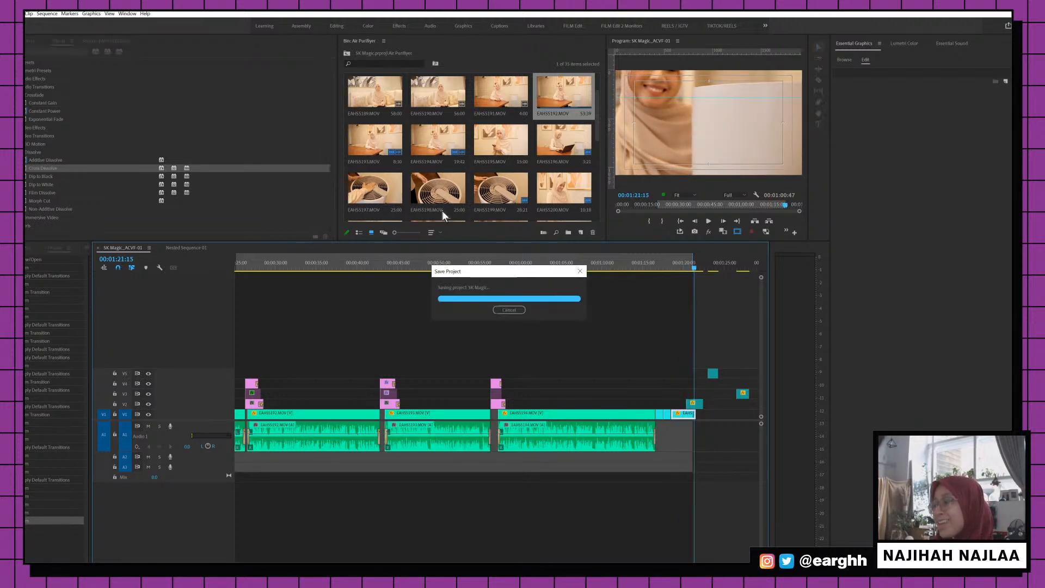
key("minus")
left_click(550, 257)
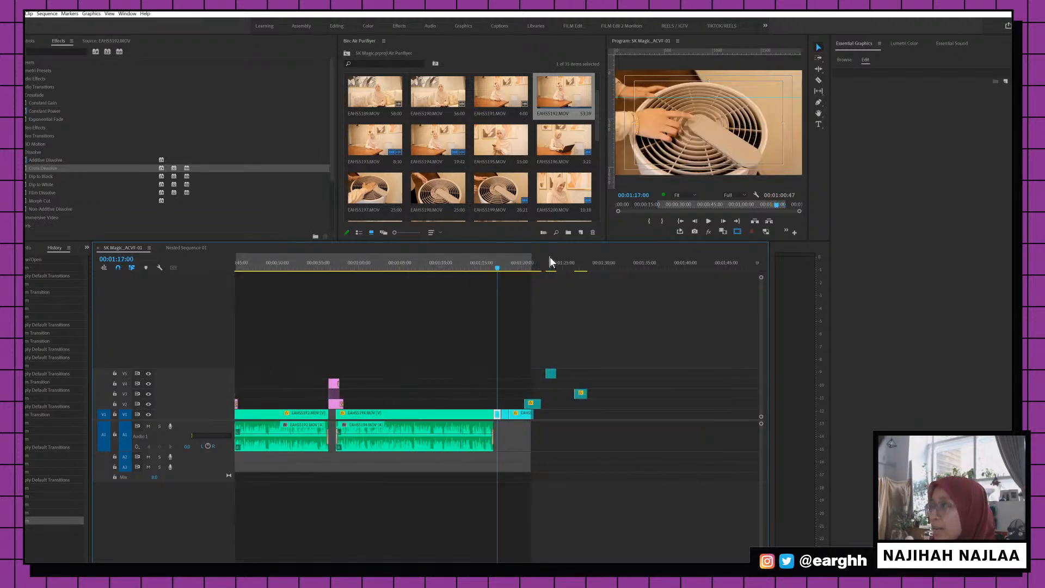
key("equal")
left_click(512, 387)
key("ctrl+s")
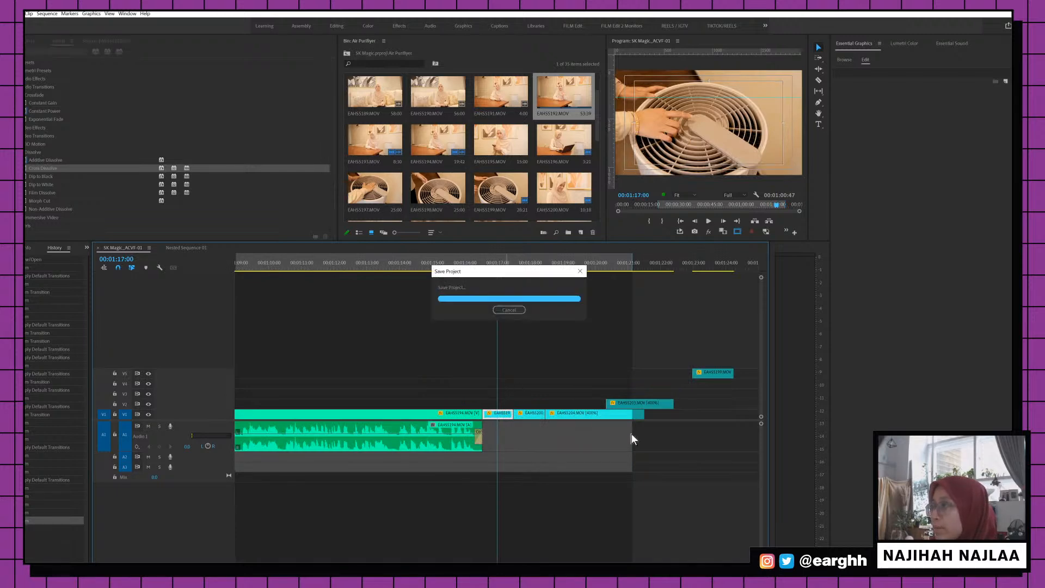
Nest the V1 fan clips after 00:01:17:00 into Nested Sequence 02
left_click_drag(490, 382, 610, 419)
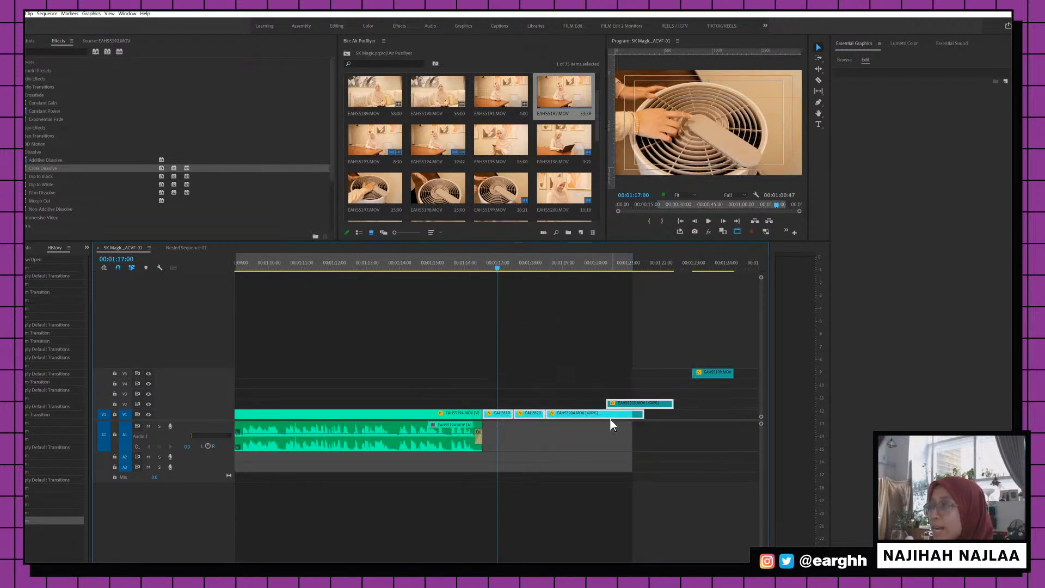
right_click(611, 419)
left_click(641, 243)
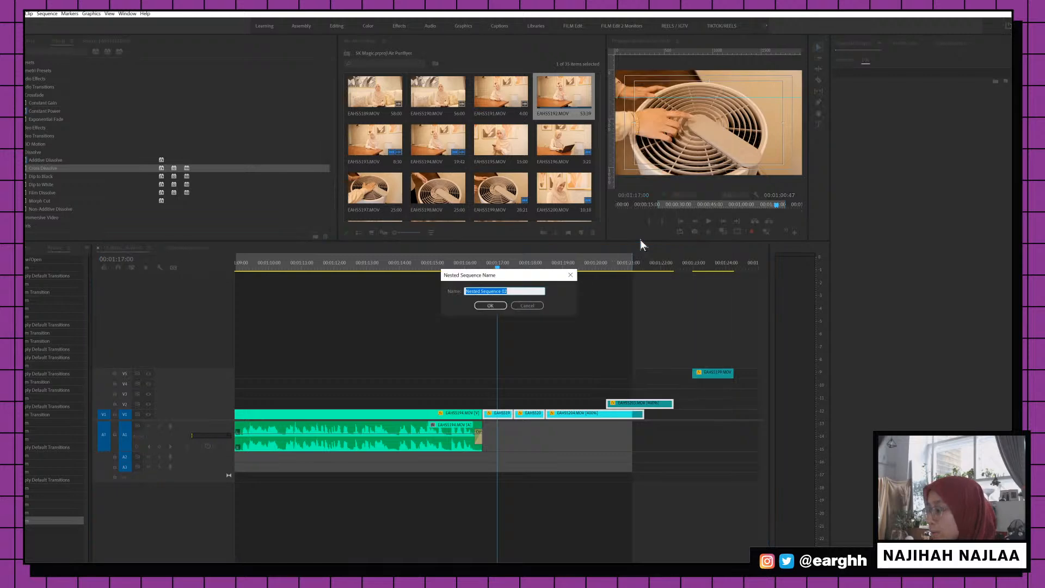
key("Return")
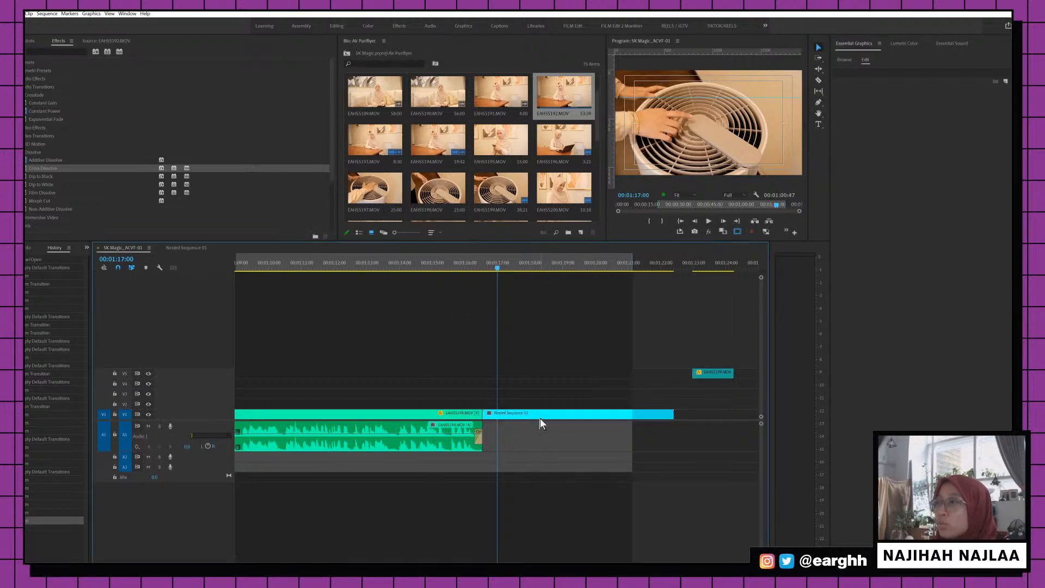
left_click(39, 52)
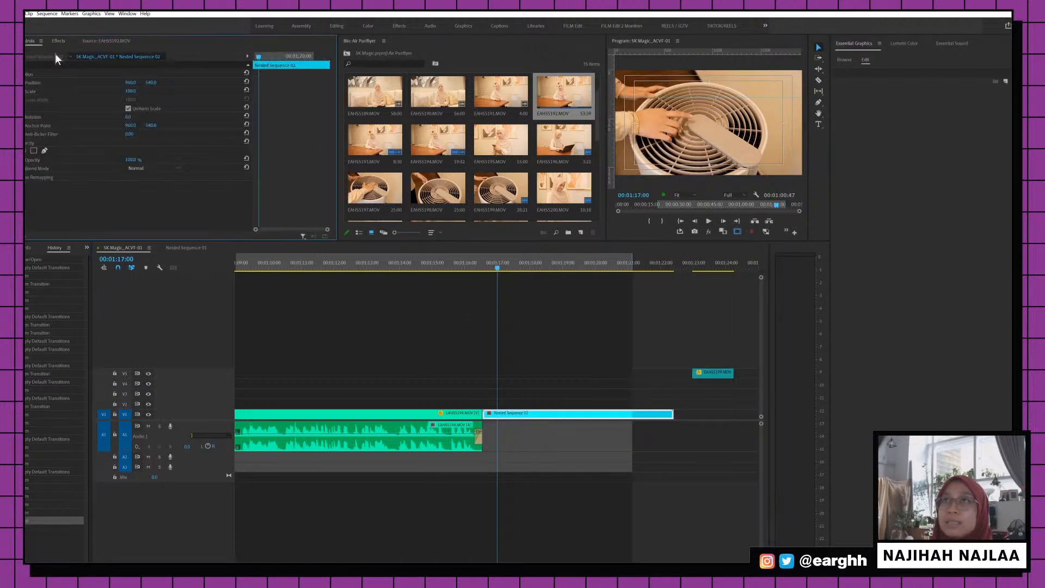
Apply Warp Stabilizer to Nested Sequence 02 and play the fan shot from 00:01:16:25
type("warp")
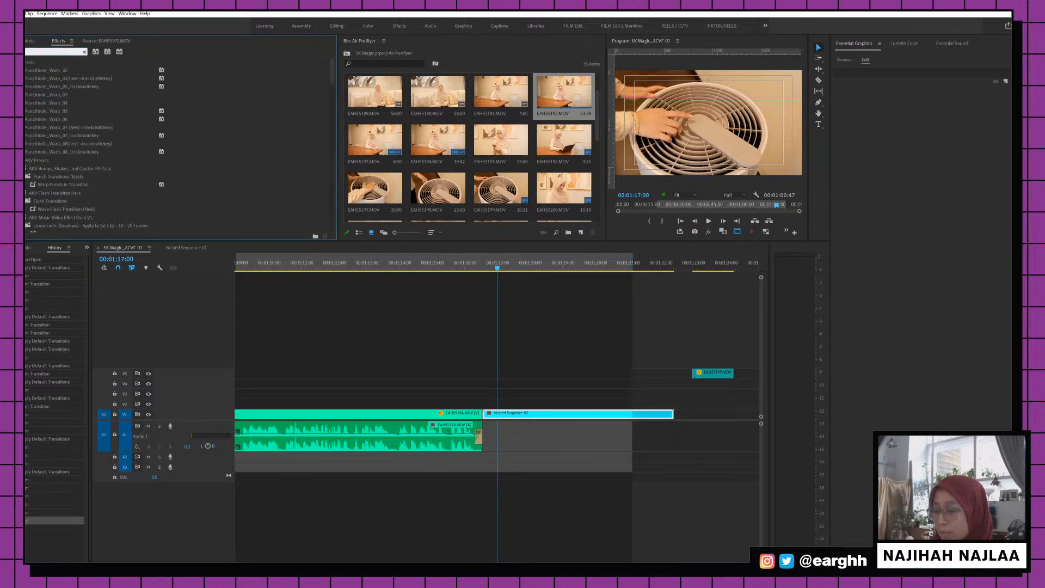
type("stab")
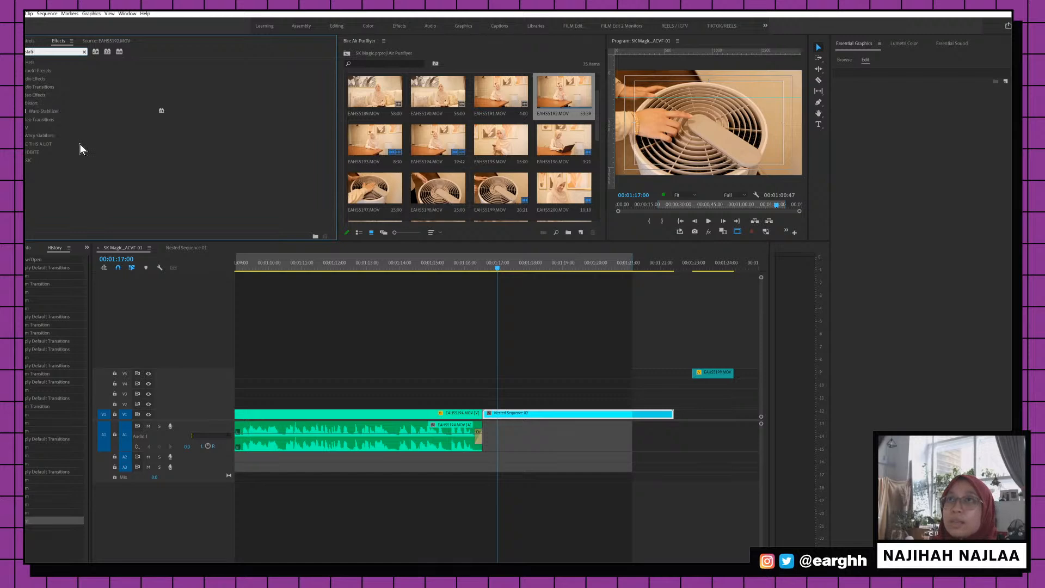
left_click(44, 113)
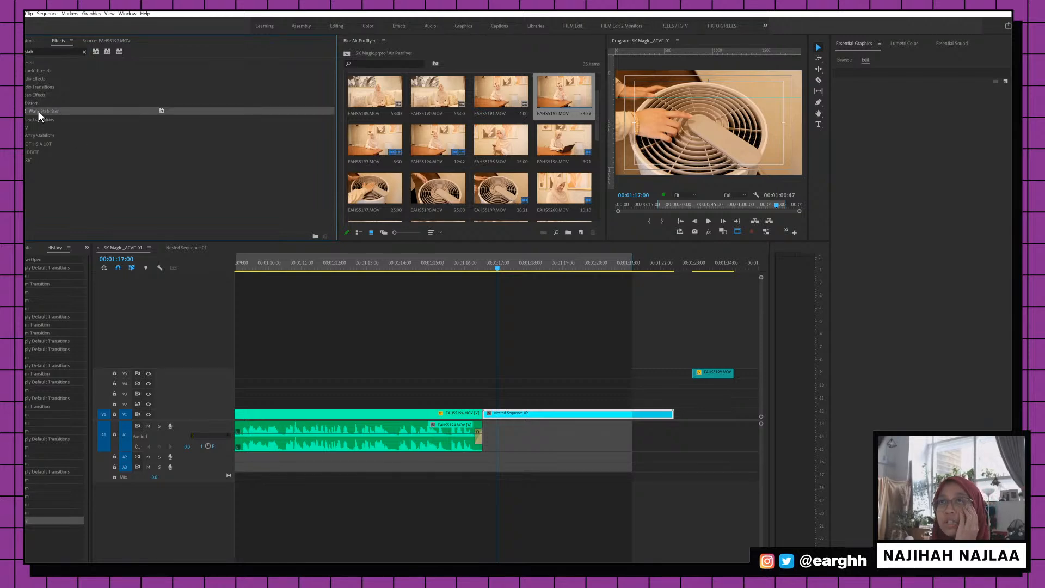
left_click_drag(569, 335, 534, 415)
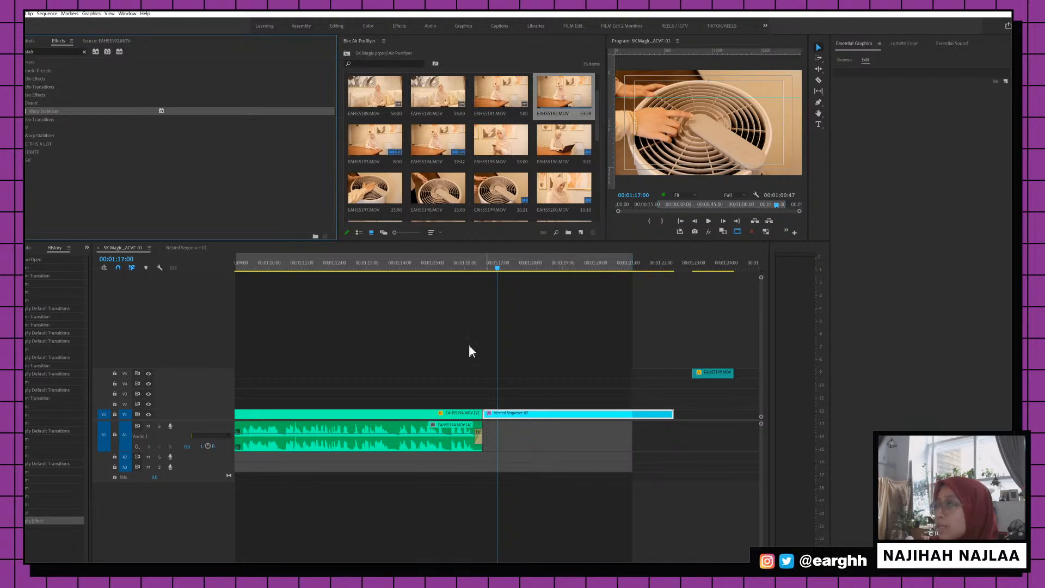
key("Return")
left_click(481, 267)
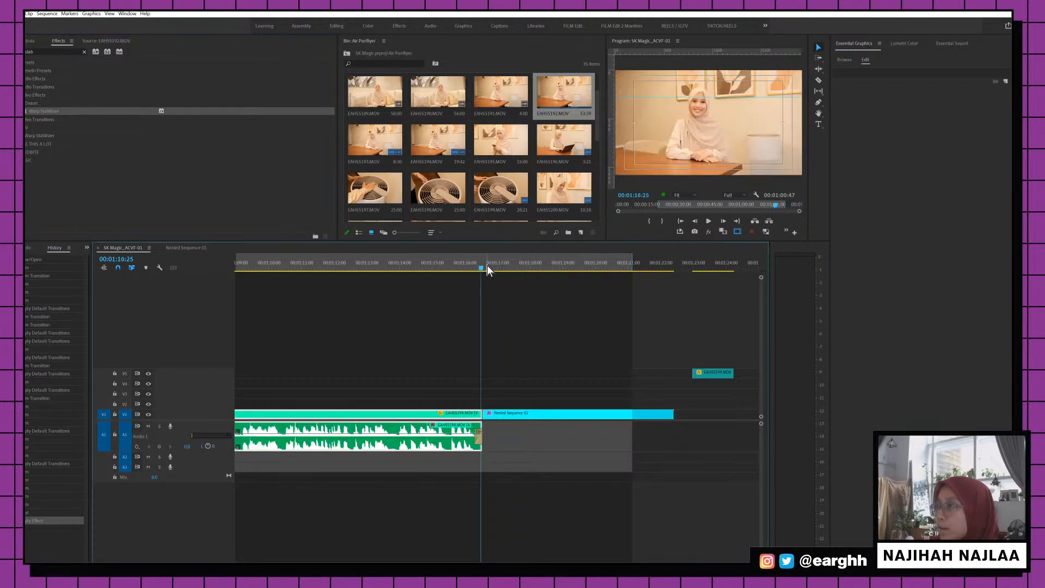
key("space")
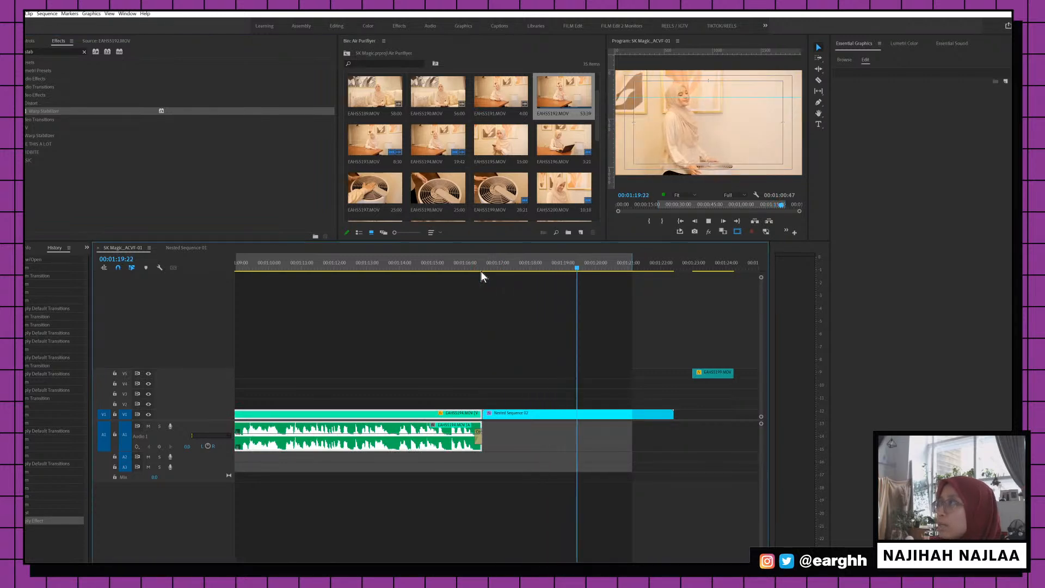
Stop playback and undo the Nested Sequence 02 nest to get the separate clips back
key("space")
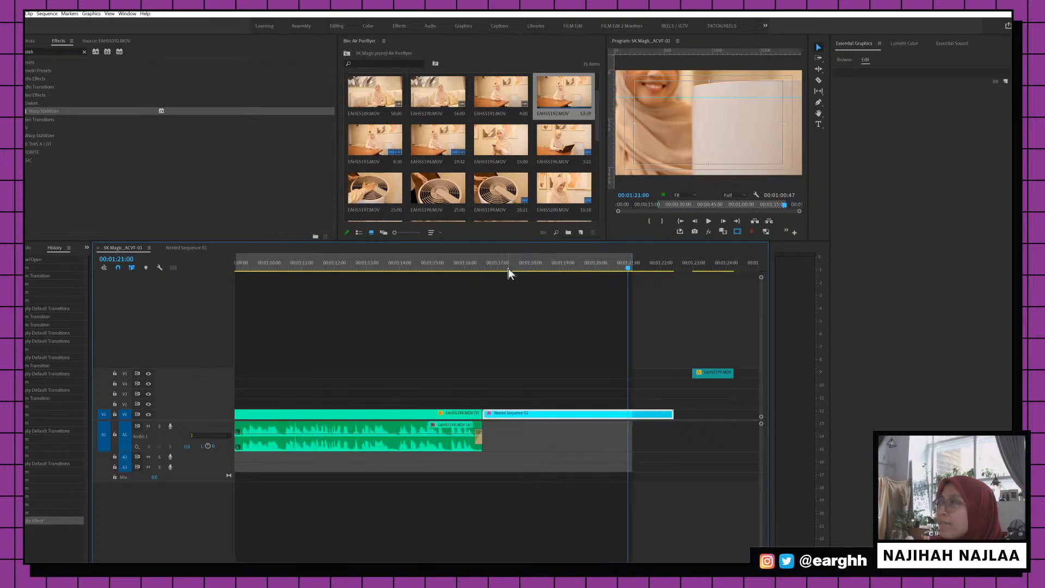
left_click(556, 414)
key("ctrl+z")
key("ctrl+z")
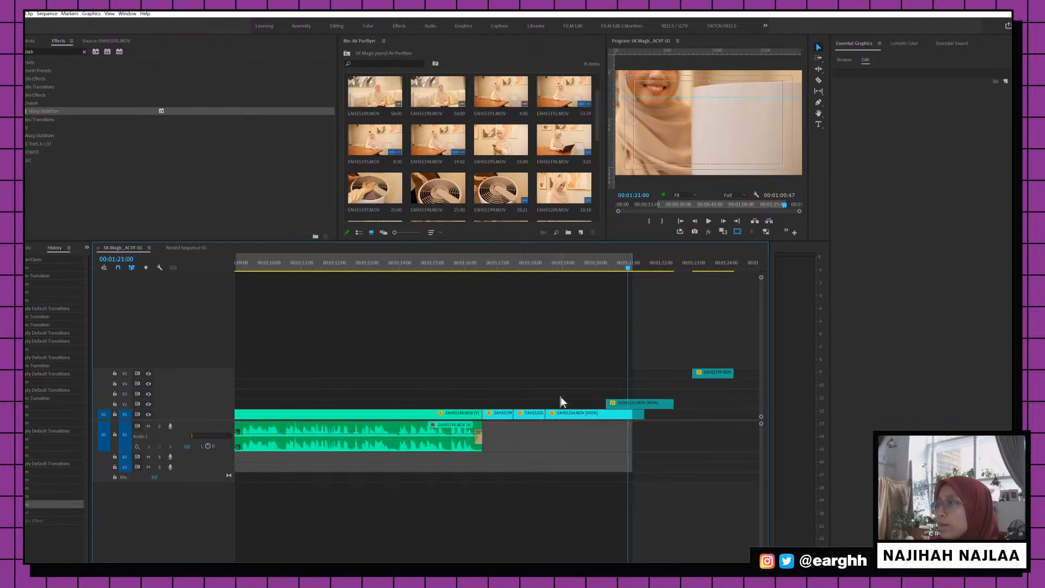
Nest clip EAHS5199 on its own and apply Warp Stabilizer to it
right_click(502, 415)
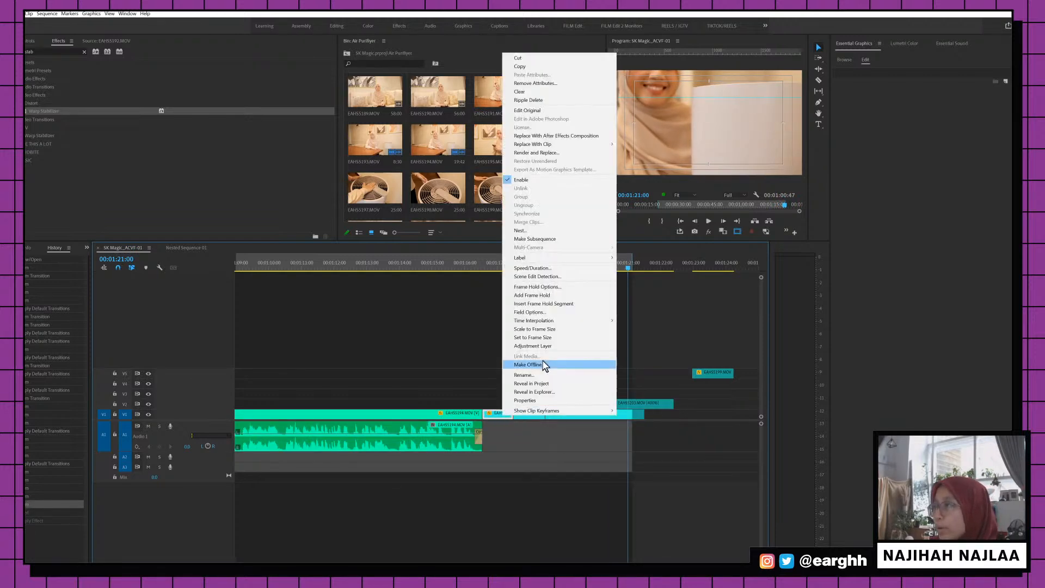
left_click(540, 232)
key("Return")
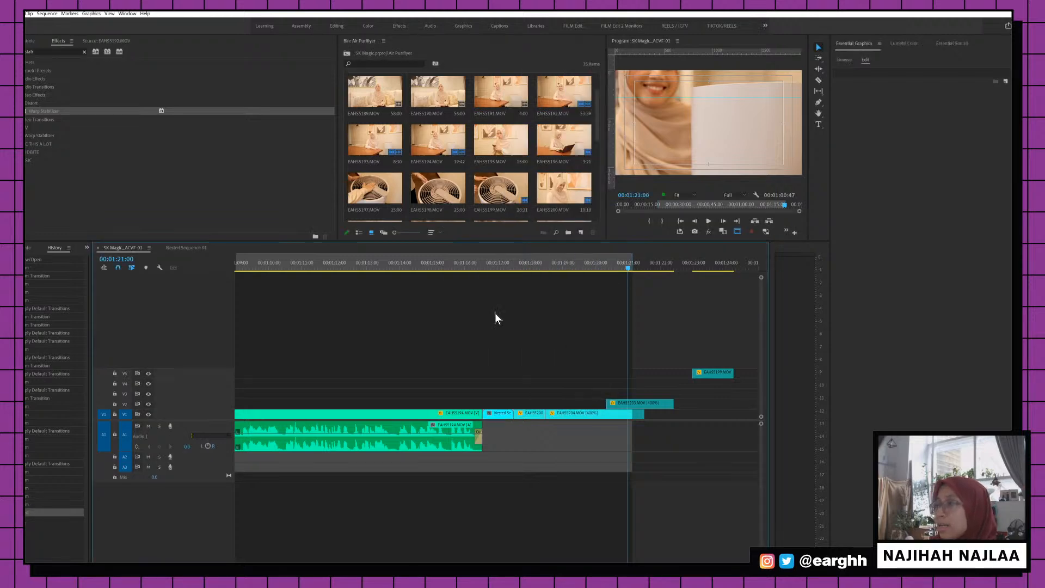
left_click(495, 263)
left_click(63, 120)
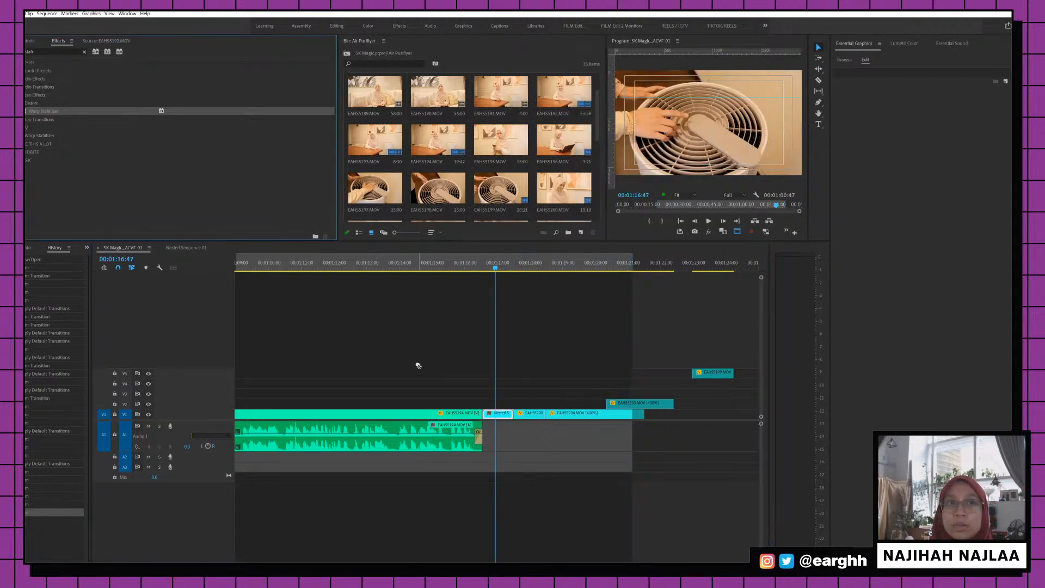
left_click_drag(417, 365, 500, 415)
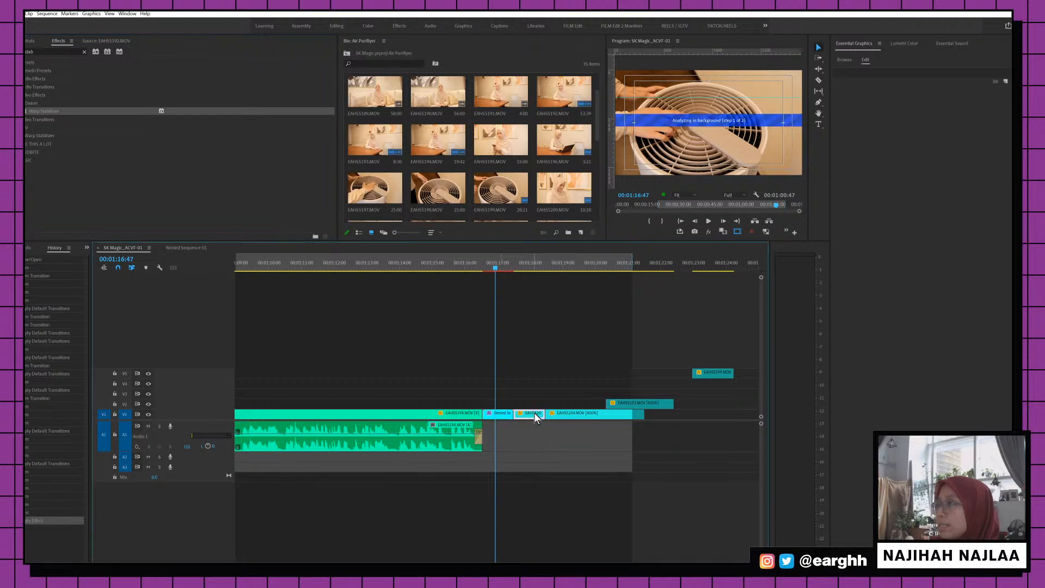
Nest the next two clips as Nested Sequence 04 and 05, each with Warp Stabilizer
right_click(536, 415)
left_click(571, 231)
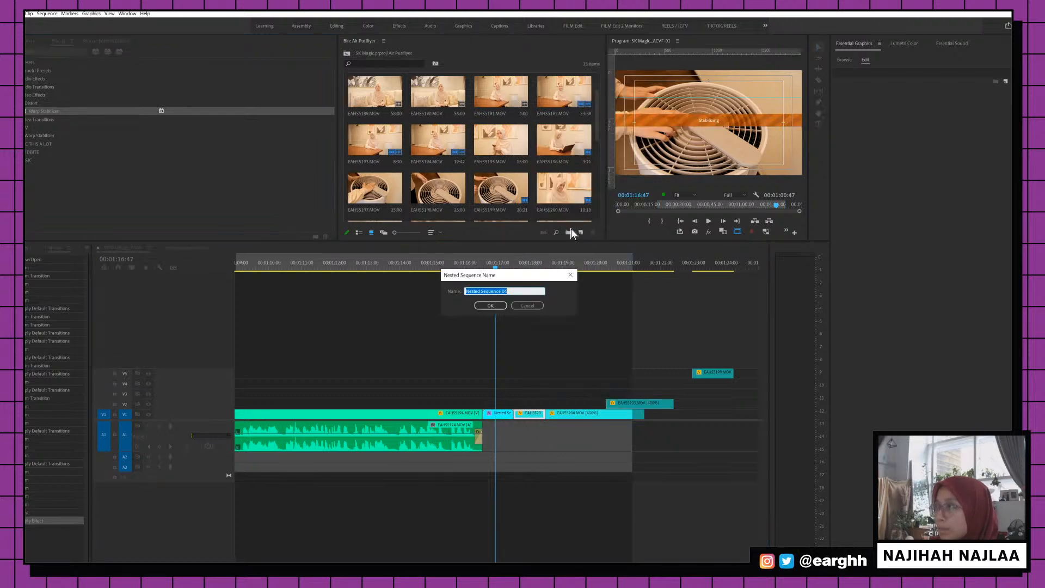
key("Return")
left_click_drag(34, 110, 583, 413)
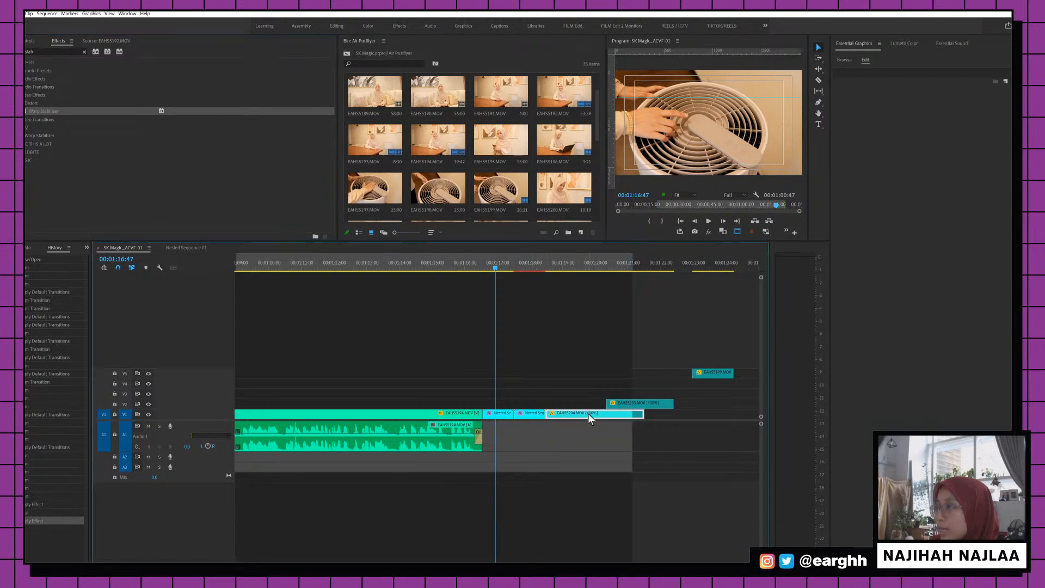
right_click(587, 413)
left_click(622, 228)
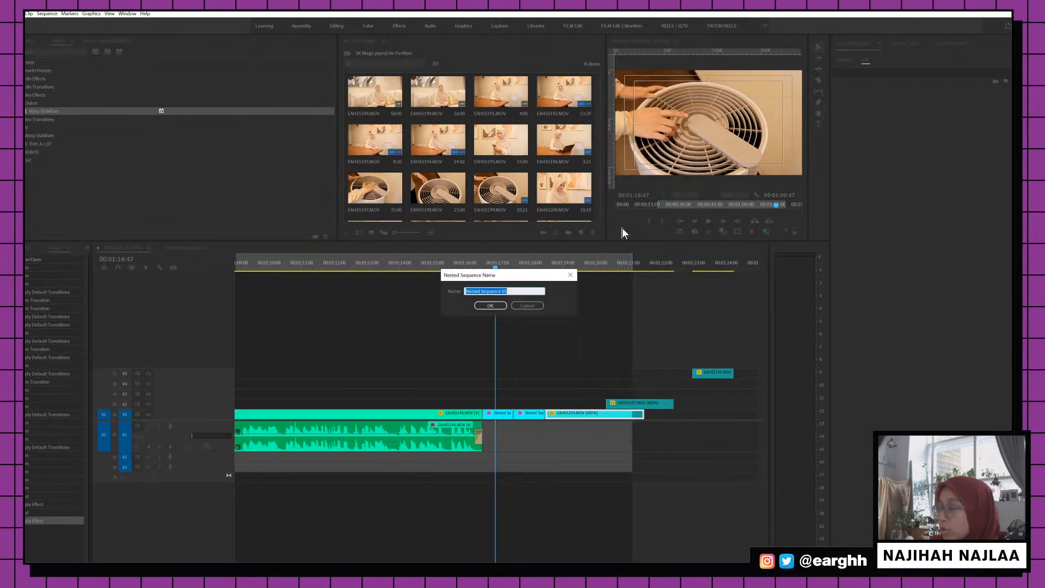
key("Return")
left_click_drag(39, 112, 621, 406)
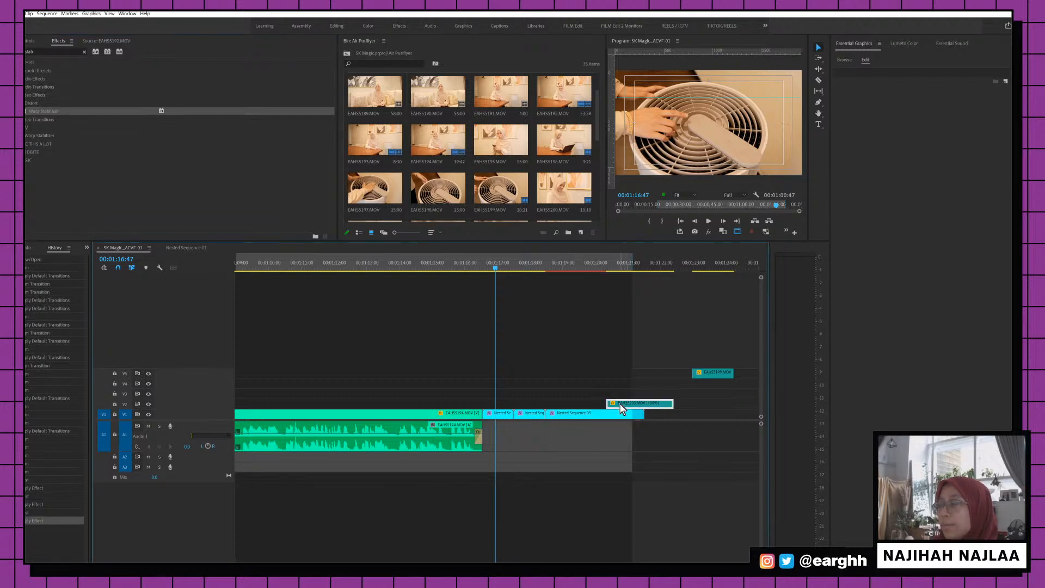
Nest clip EAHS5203 as Nested Sequence 06
right_click(622, 408)
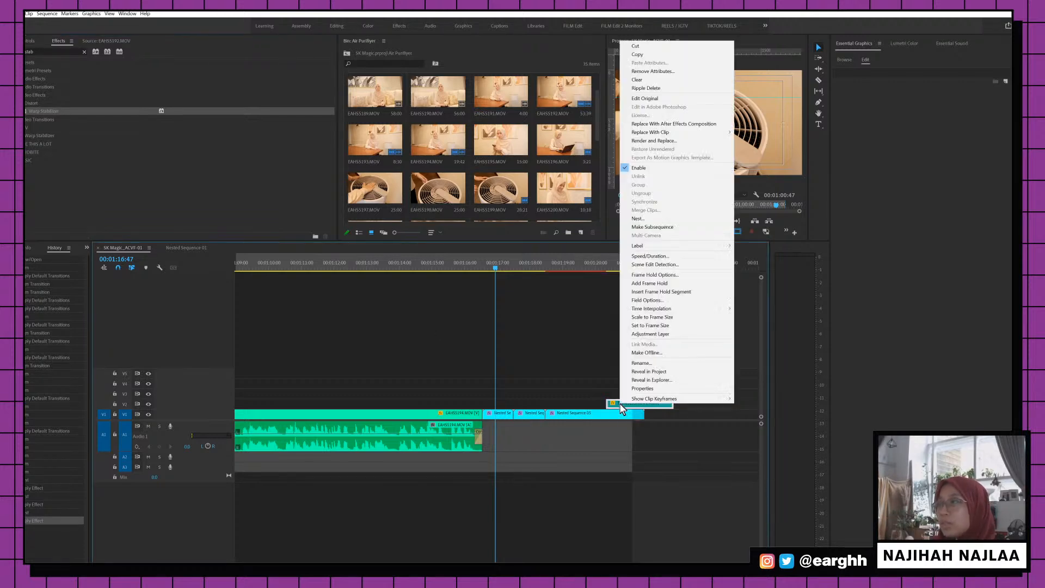
left_click(657, 216)
left_click(490, 306)
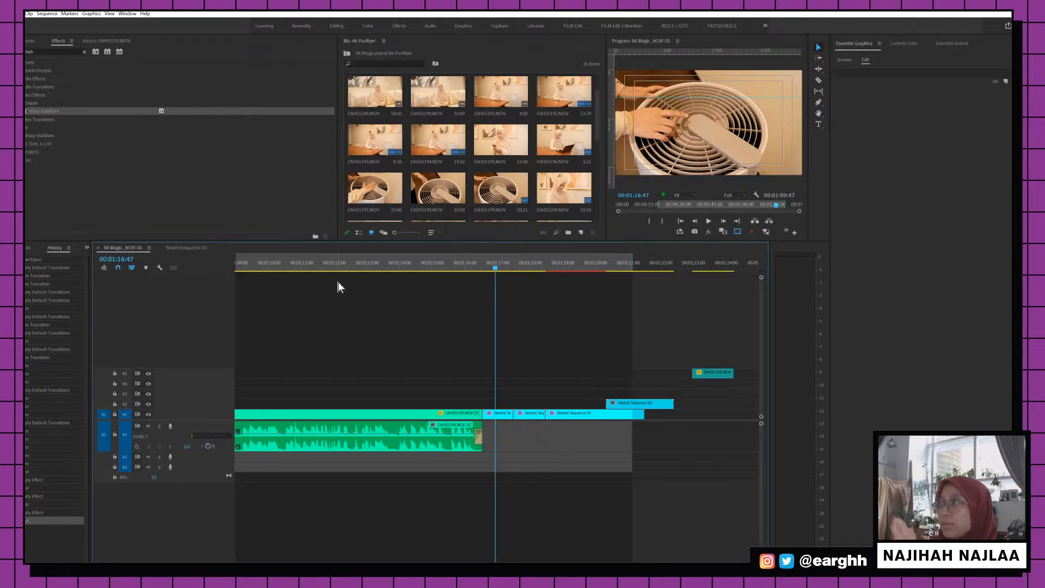
Apply Warp Stabilizer to Nested Sequence 06 and preview the stabilised footage around 01:18
left_click(64, 128)
left_click_drag(599, 392, 614, 403)
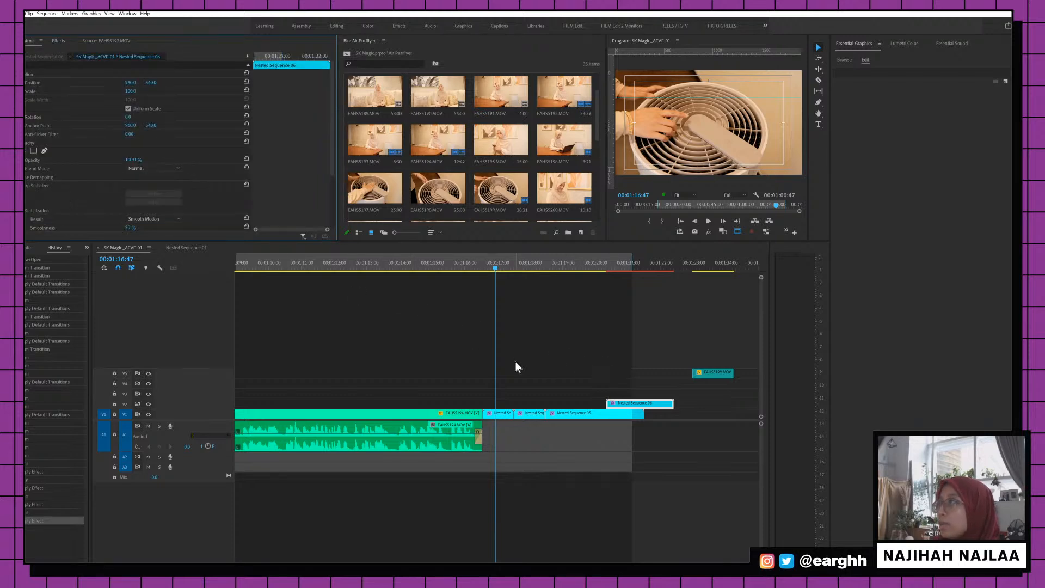
key("space")
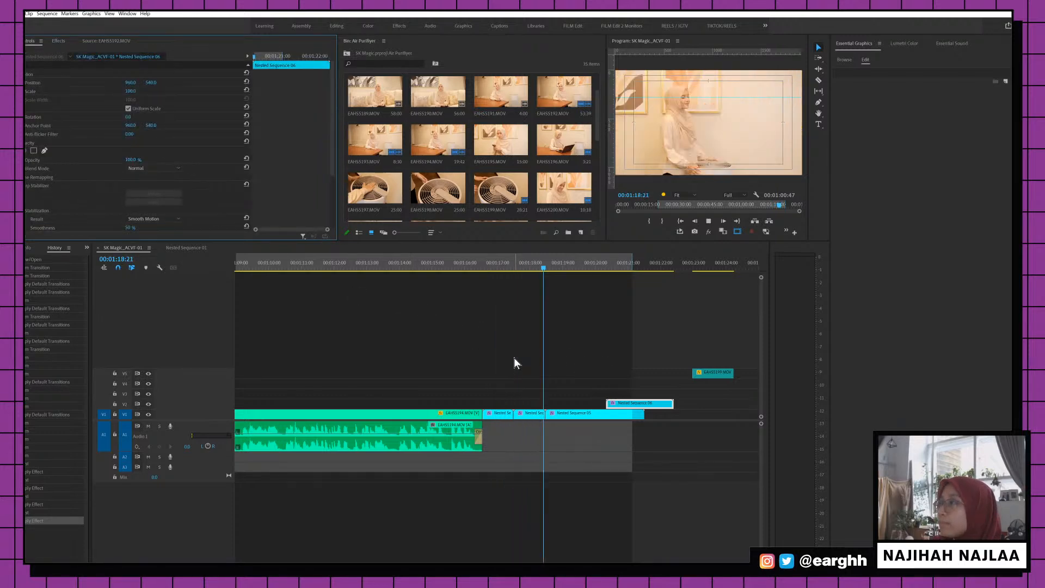
left_click(525, 262)
mouse_move(524, 260)
left_mouse_down()
mouse_move(550, 260)
mouse_move(528, 263)
left_mouse_up()
key("space")
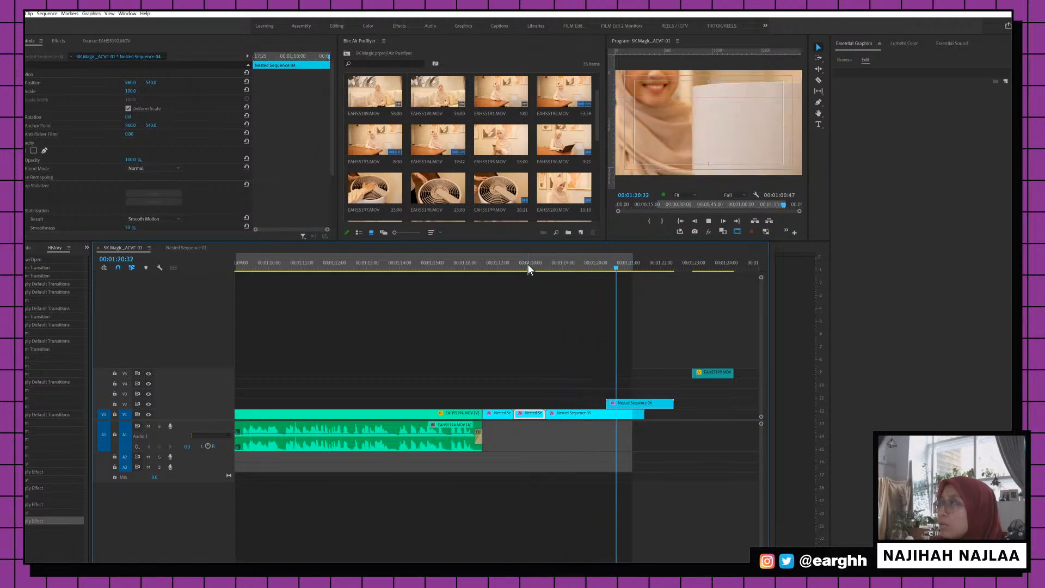
key("space")
Turn off Warp Stabilizer on one nested clip, compare playback from 01:16:34 and 01:20:00, and save
left_click(622, 404)
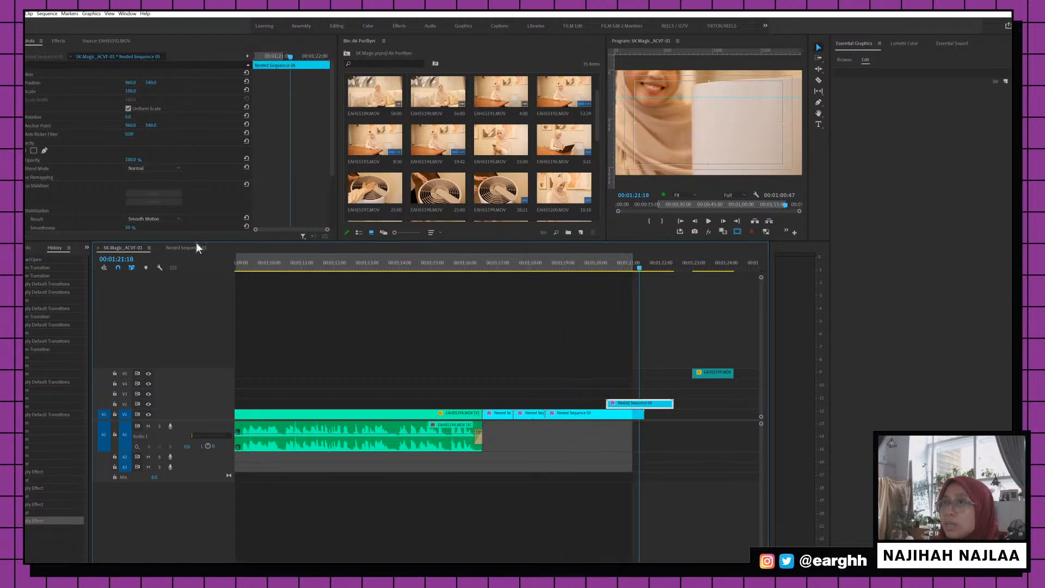
left_click(487, 269)
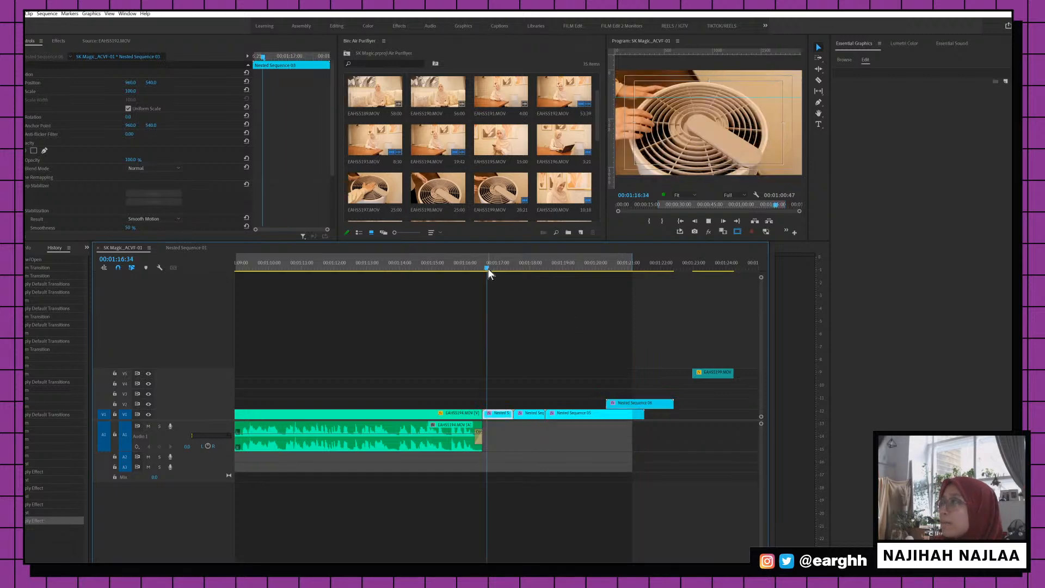
key("space")
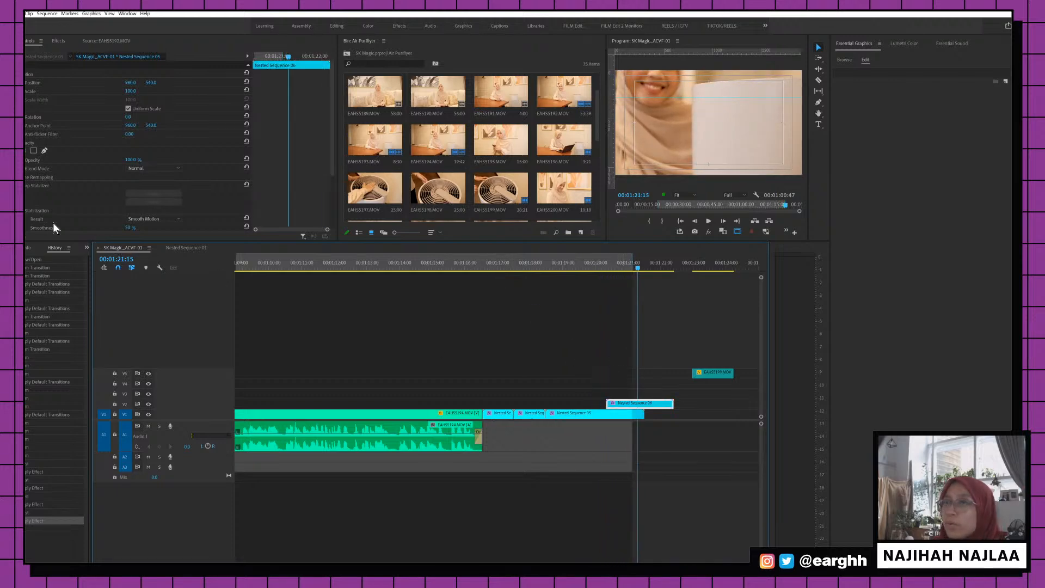
left_click(25, 188)
left_click(580, 262)
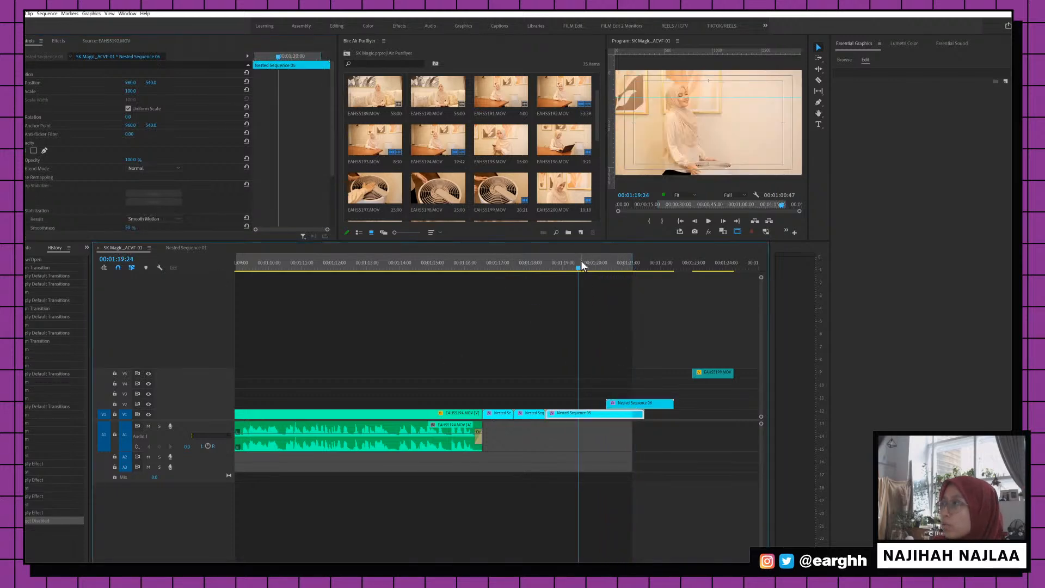
key("space")
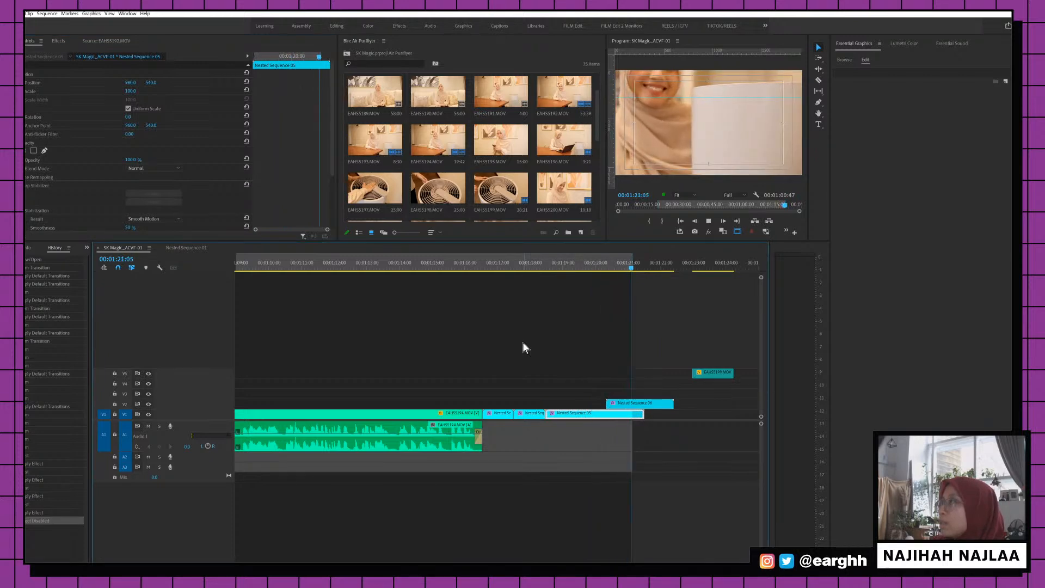
key("space")
key("ctrl+s")
Adjust Scale keyframes on Nested Sequence 06, then replay from 01:19:27
left_click(626, 403)
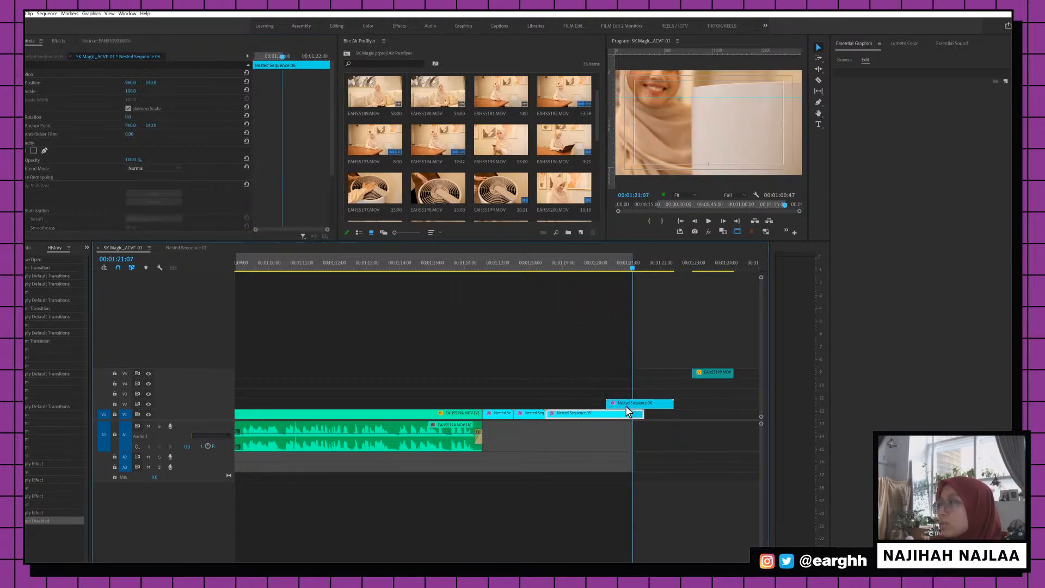
left_click(26, 91)
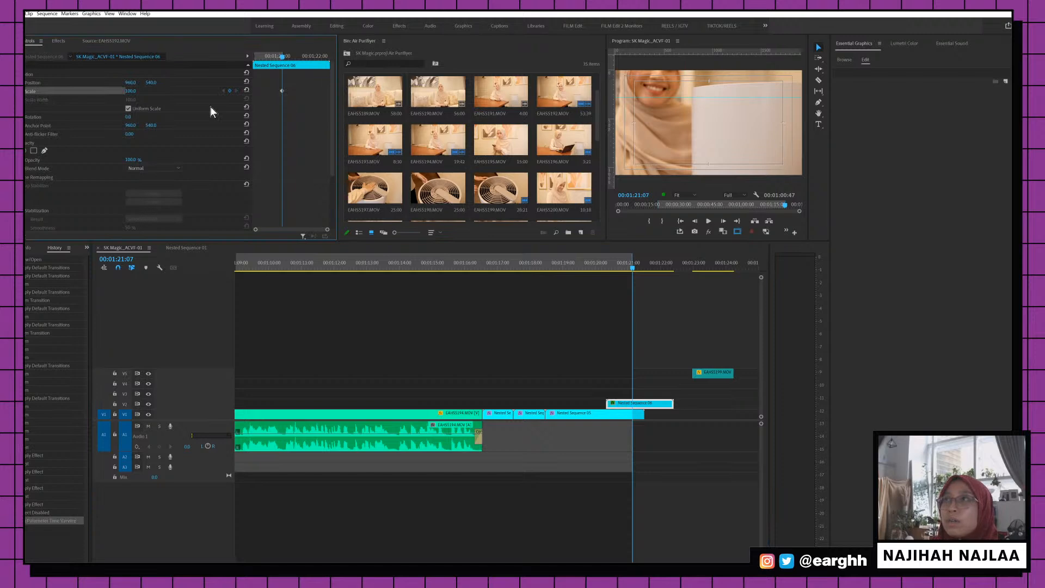
left_click_drag(282, 92, 145, 91)
left_click_drag(285, 90, 174, 93)
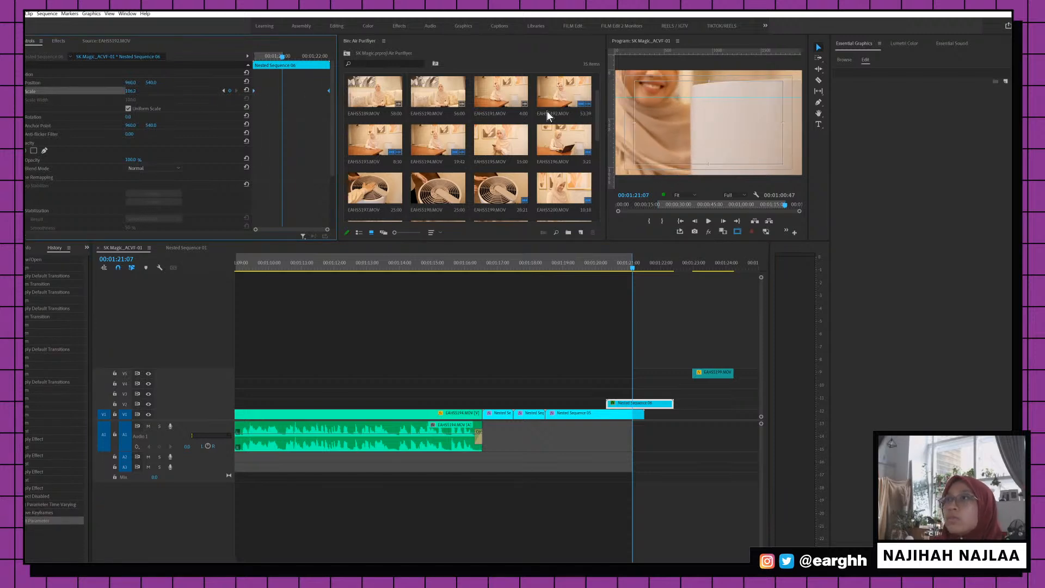
left_click(581, 291)
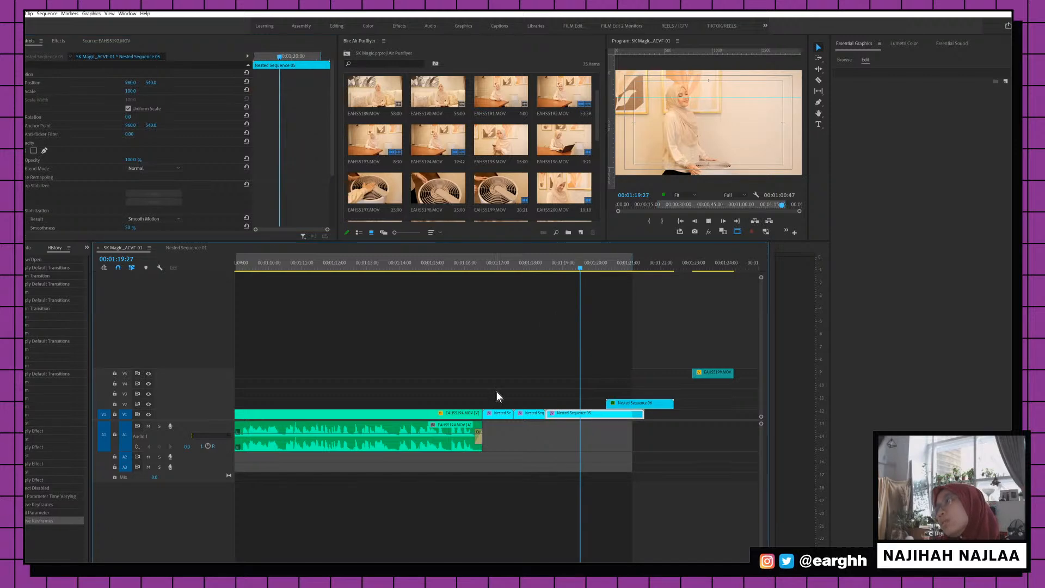
key("space")
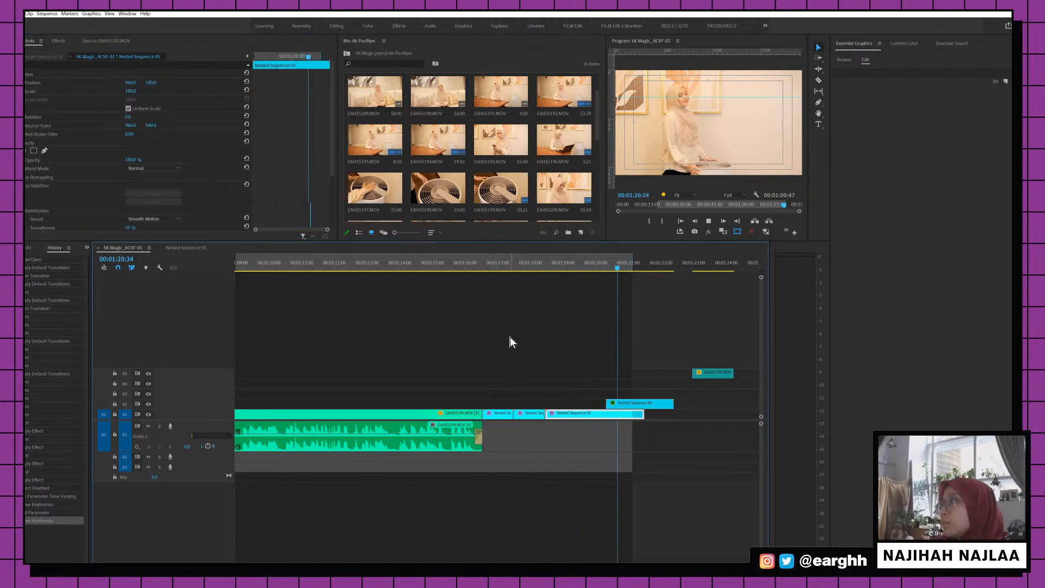
key("ctrl+s")
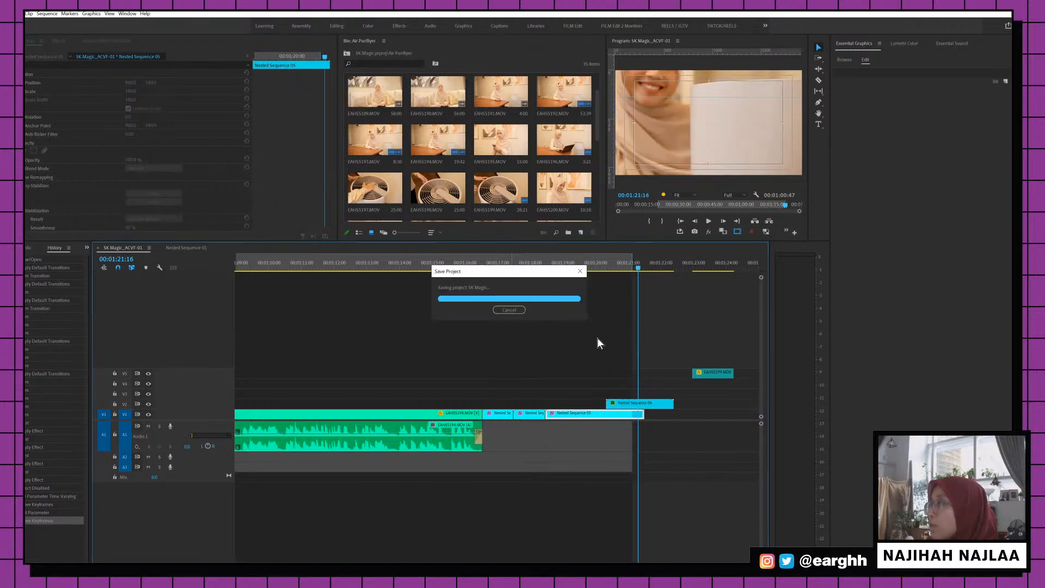
Add a new video track above the existing ones near 00:00:23
key("minus")
key("minus")
key("minus")
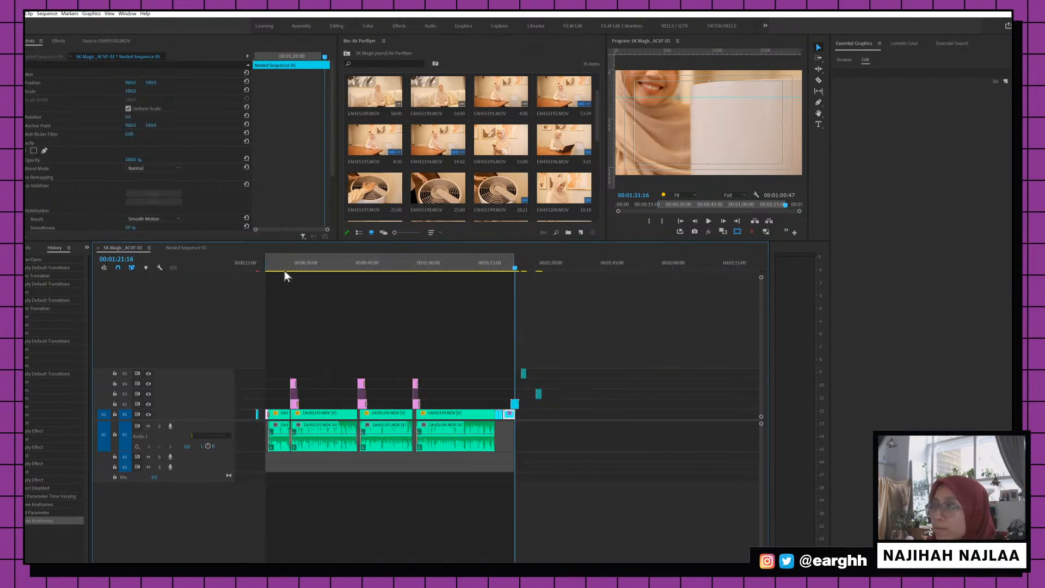
left_click(280, 270)
key("equal")
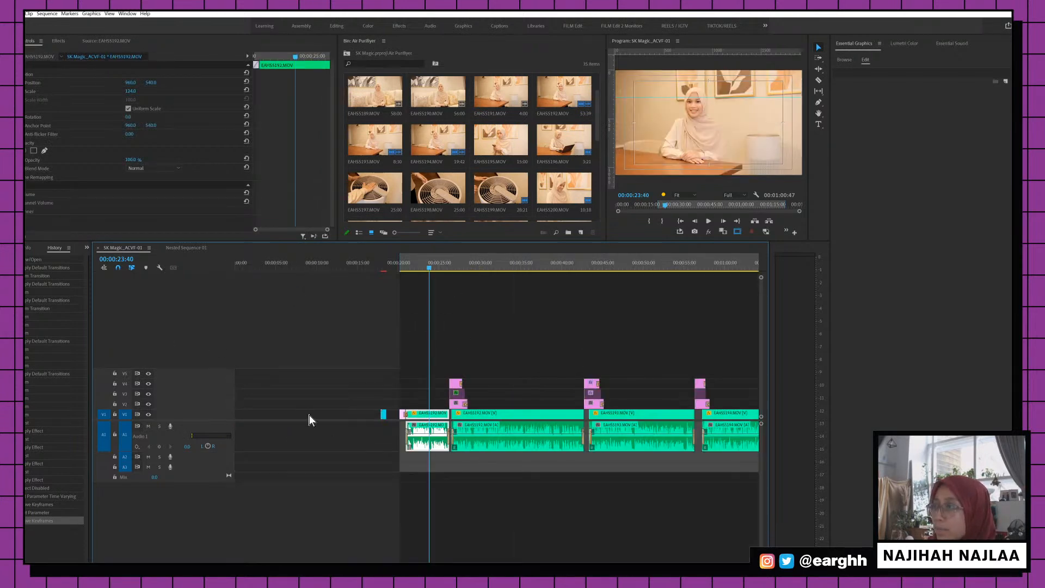
right_click(230, 403)
left_click(253, 419)
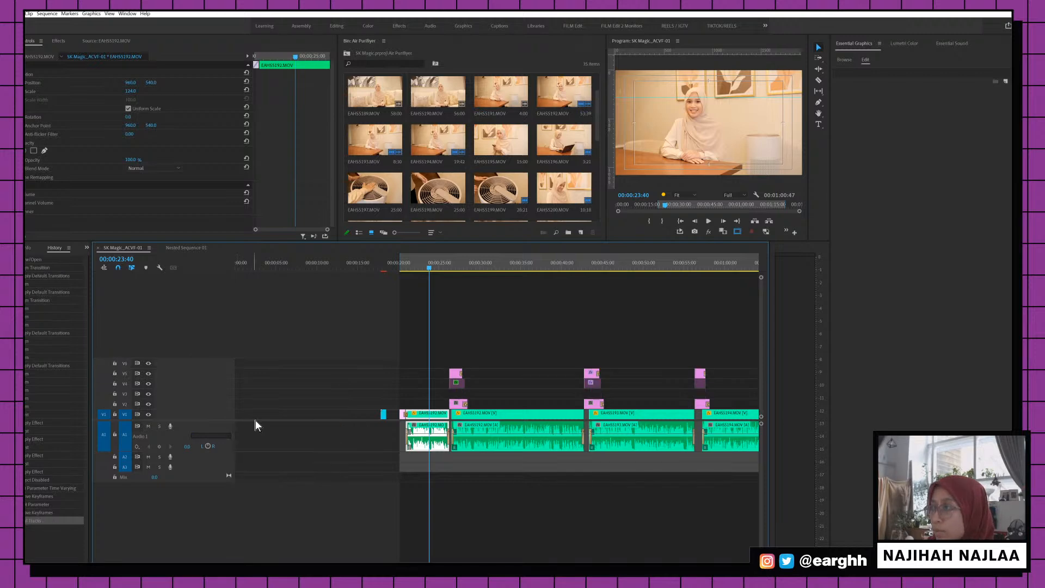
key("ctrl+z")
right_click(221, 413)
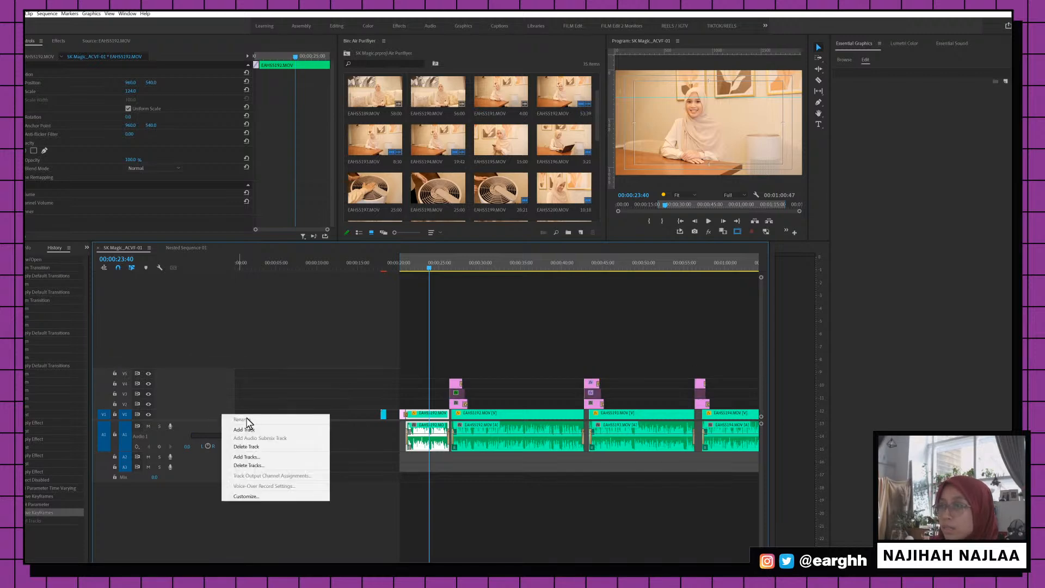
left_click(248, 430)
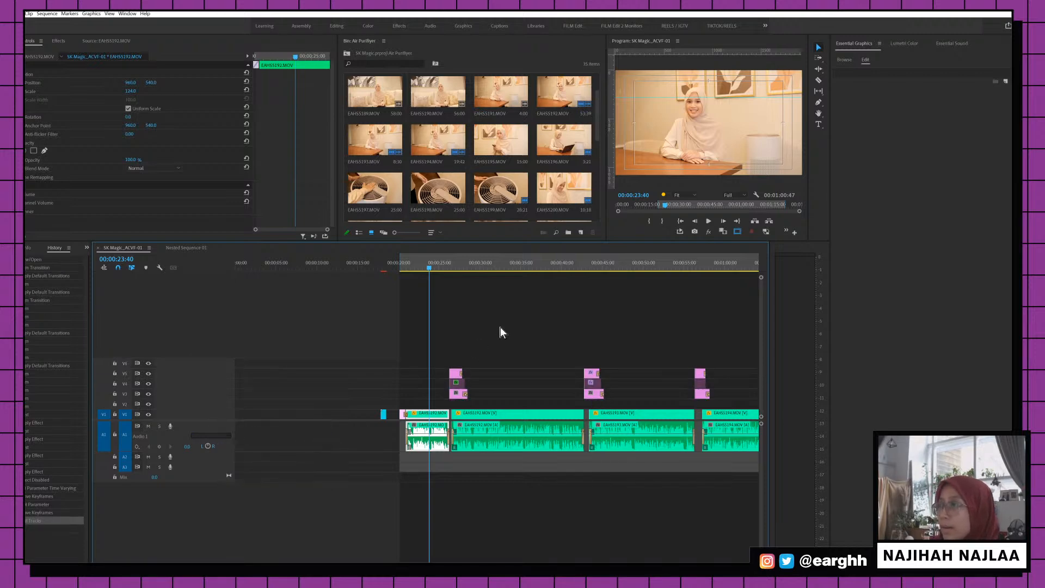
Create an Adjustment Layer in the root bin and stretch it across all three interview clips
left_click(343, 52)
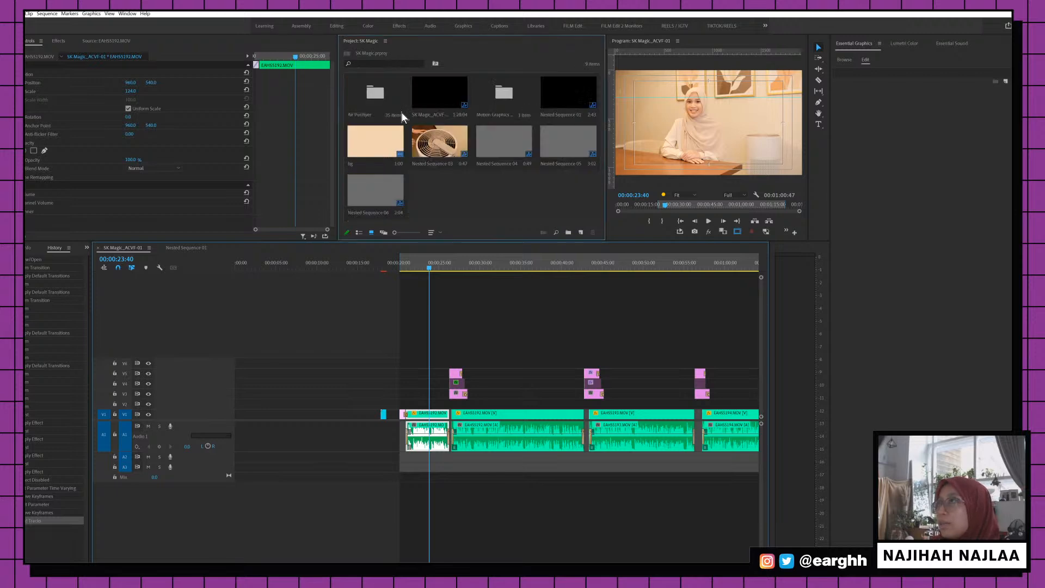
left_click(581, 232)
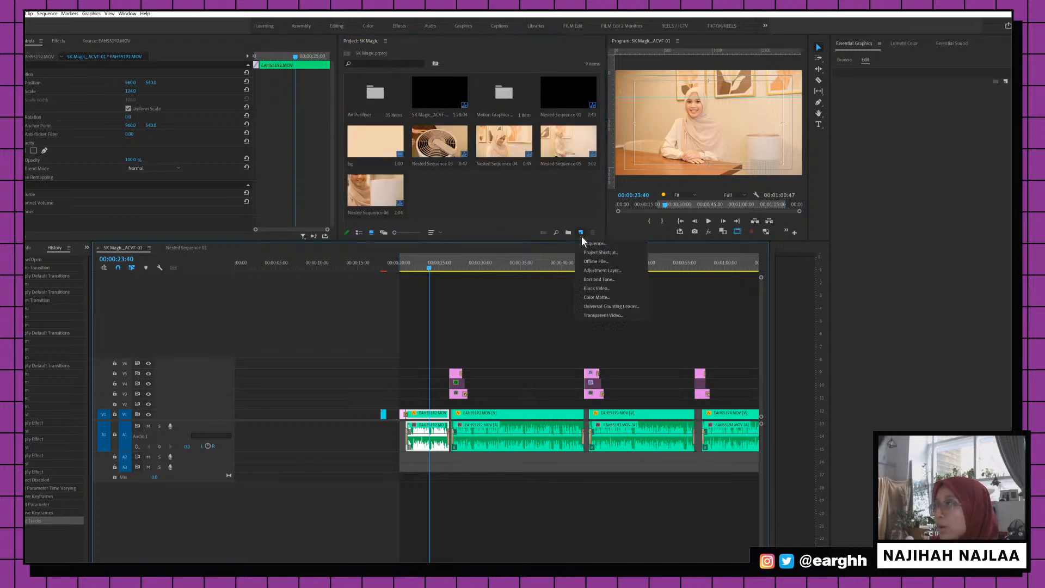
left_click(607, 271)
left_click(517, 328)
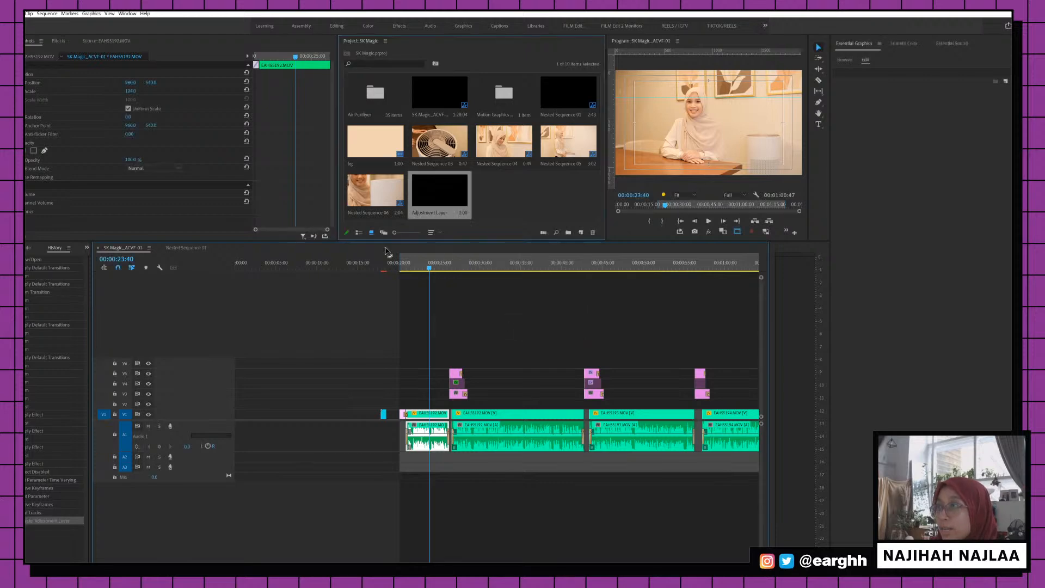
left_click_drag(423, 185, 664, 405)
key("minus")
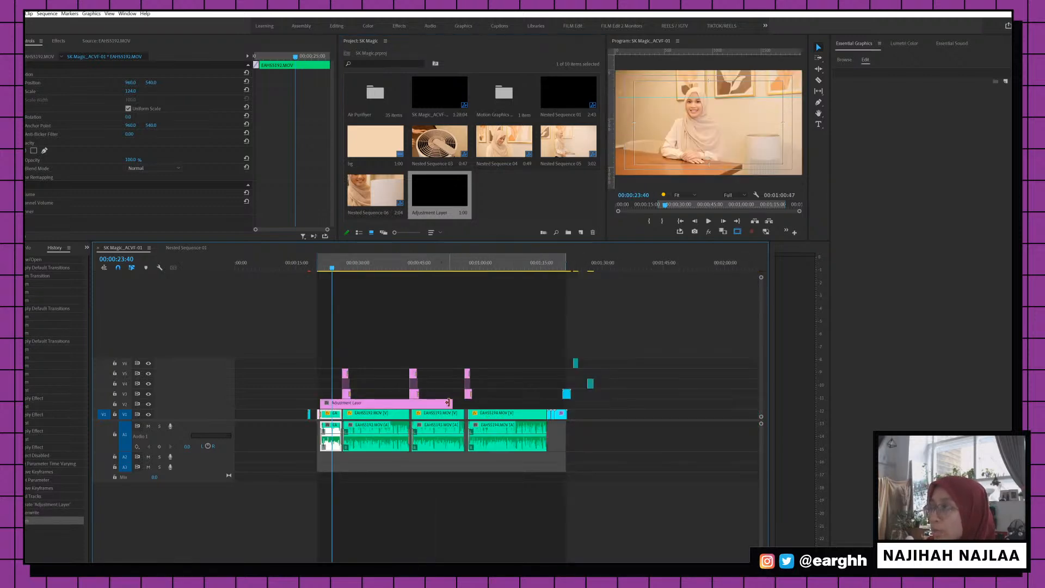
left_click_drag(447, 402, 546, 402)
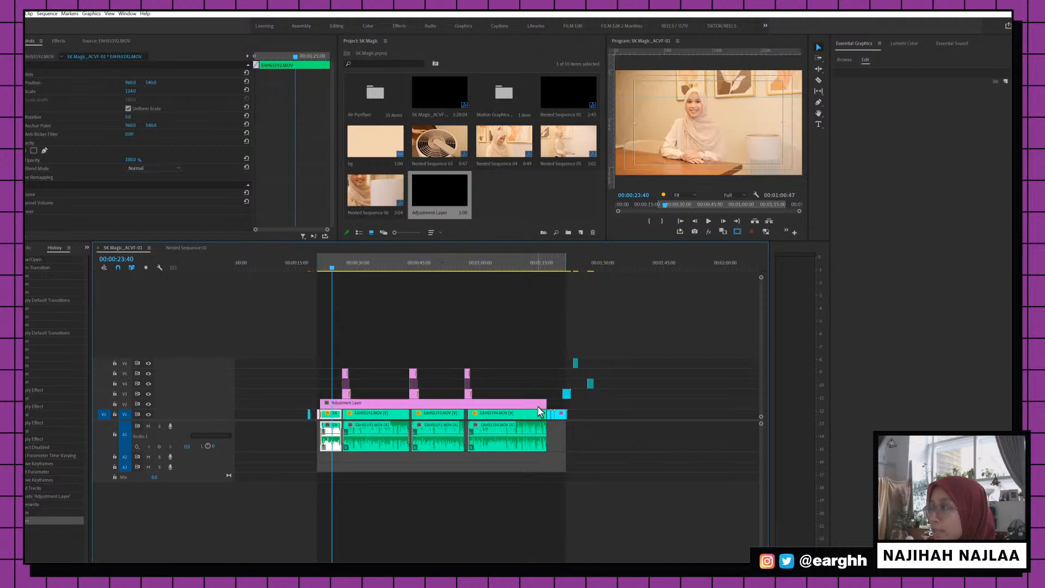
Set the adjustment layer's white balance with the Lumetri eyedropper and Temperature slider, then review and save
left_click(495, 260)
left_click(904, 43)
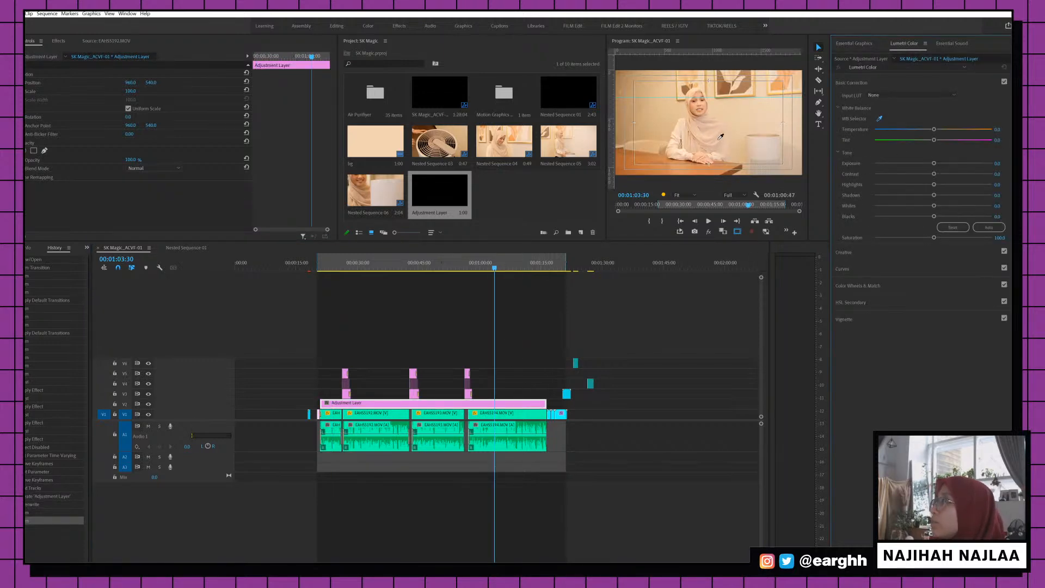
left_click(660, 113)
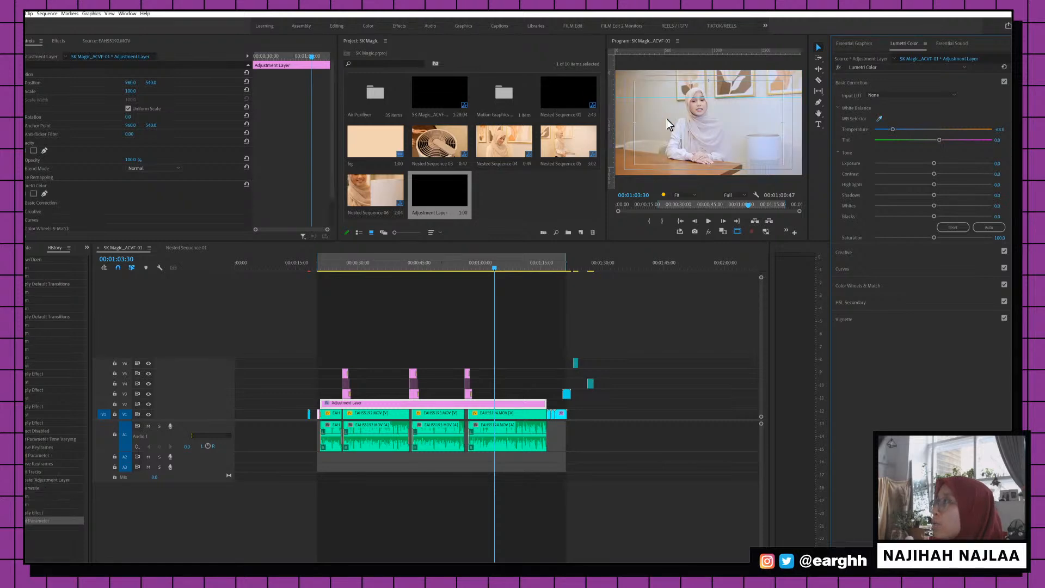
left_click_drag(893, 131, 900, 130)
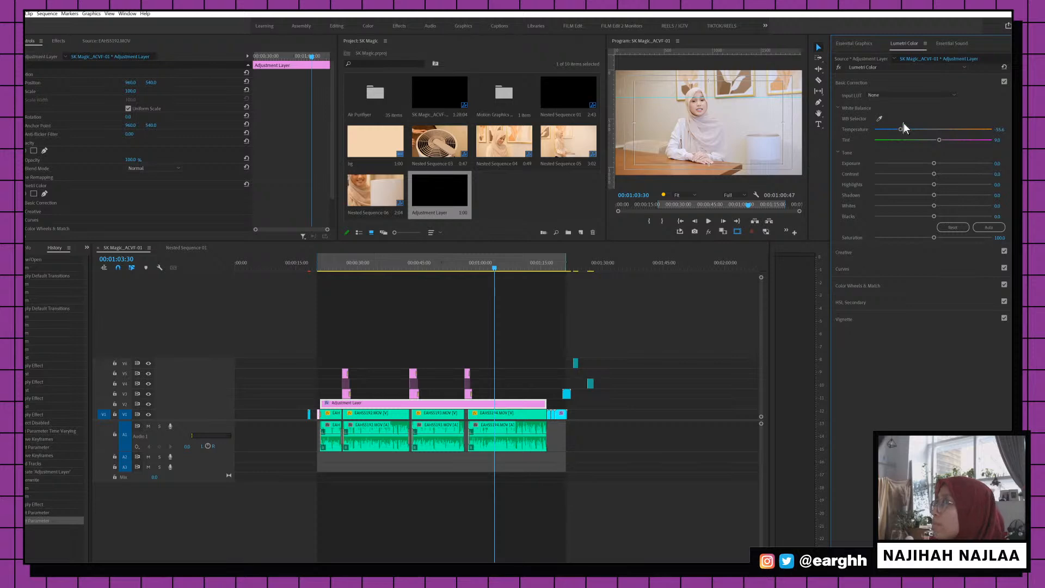
left_click(374, 263)
key("ctrl+s")
left_click(329, 268)
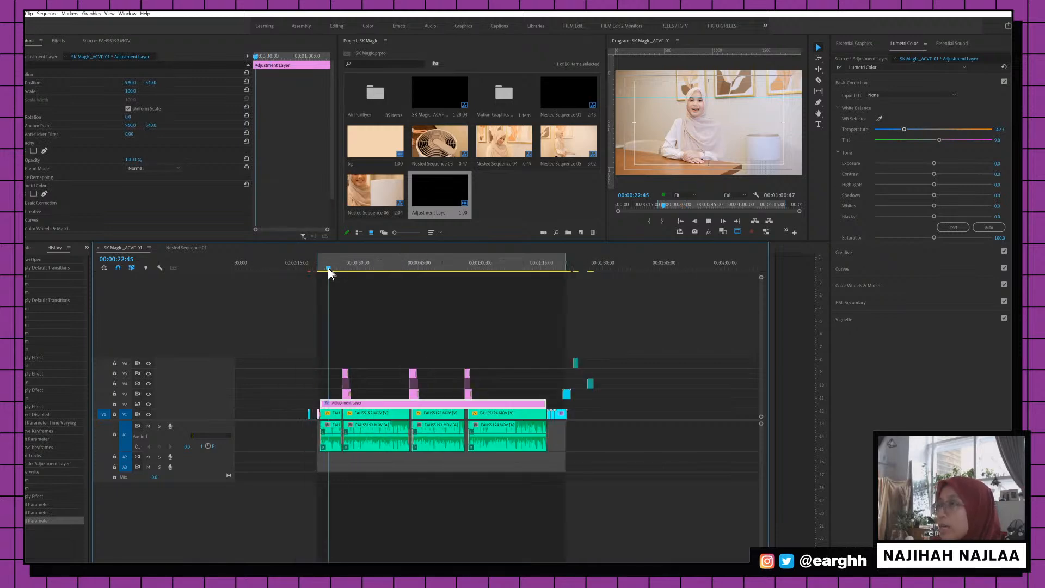
key("space")
key("space")
key("ctrl+s")
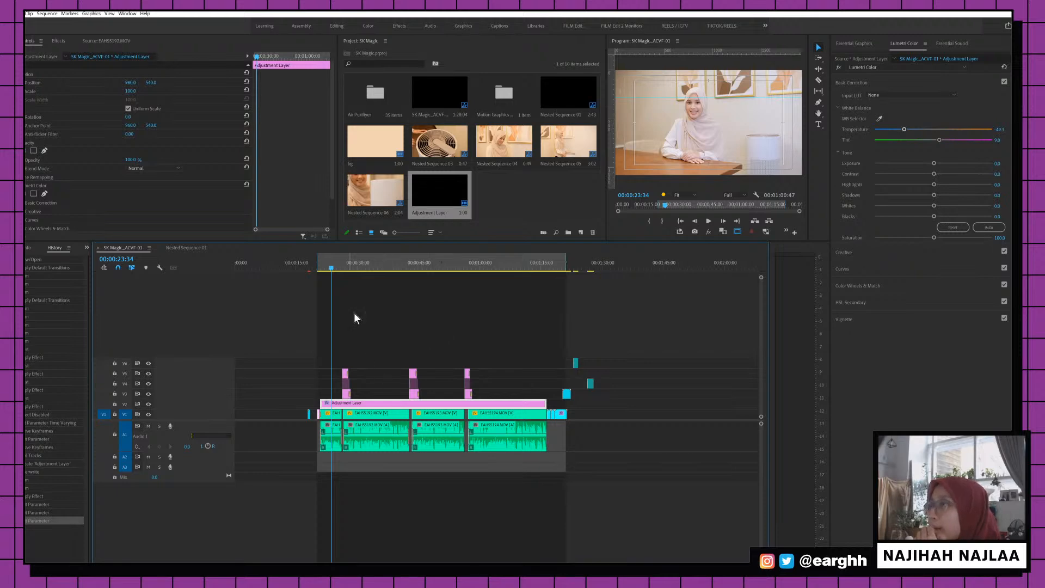
Select the first interview clip and search 'denoise' in the Effects panel
left_click(373, 267)
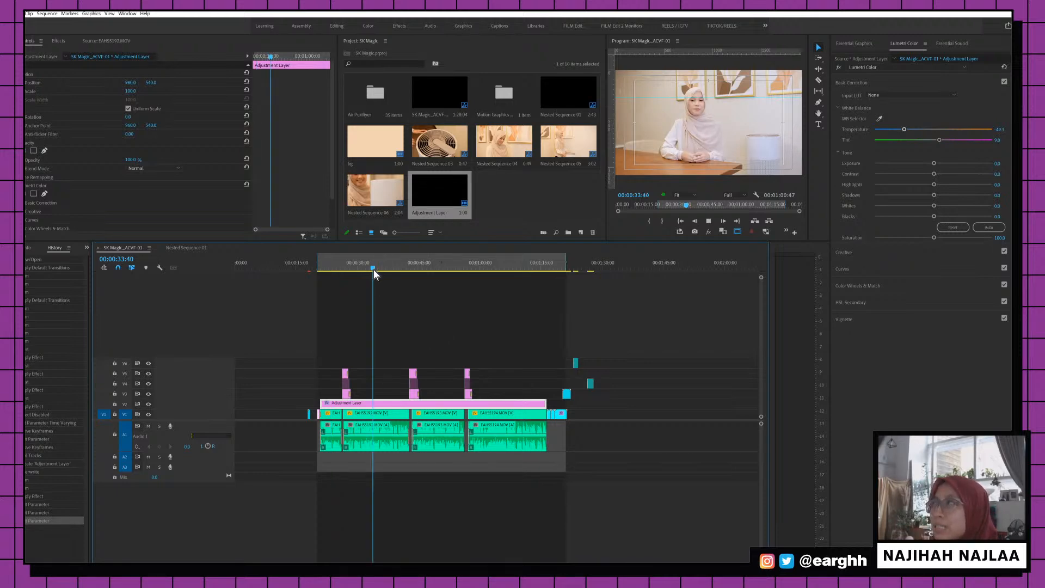
left_click(377, 441)
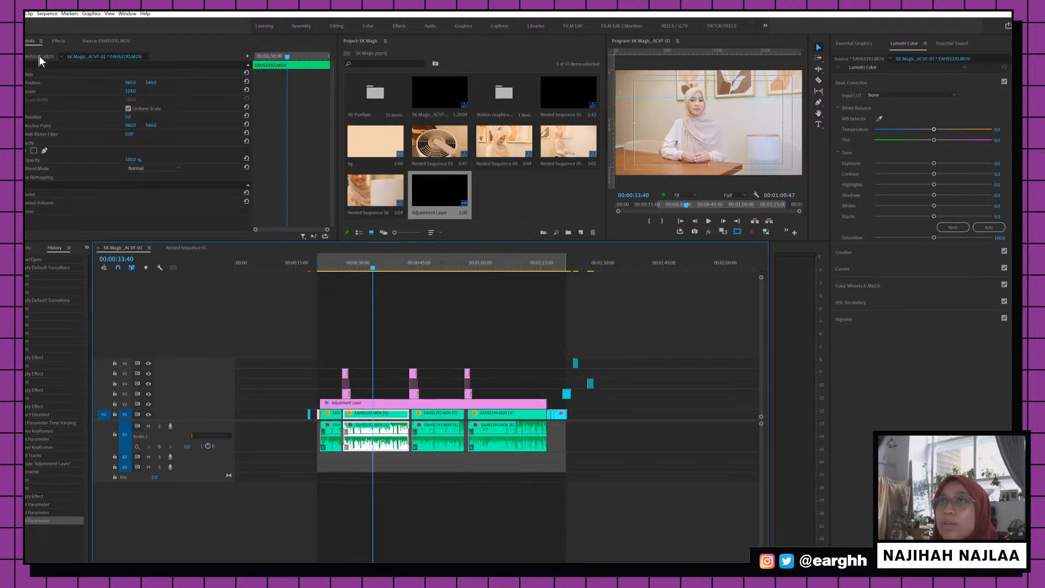
left_click(58, 41)
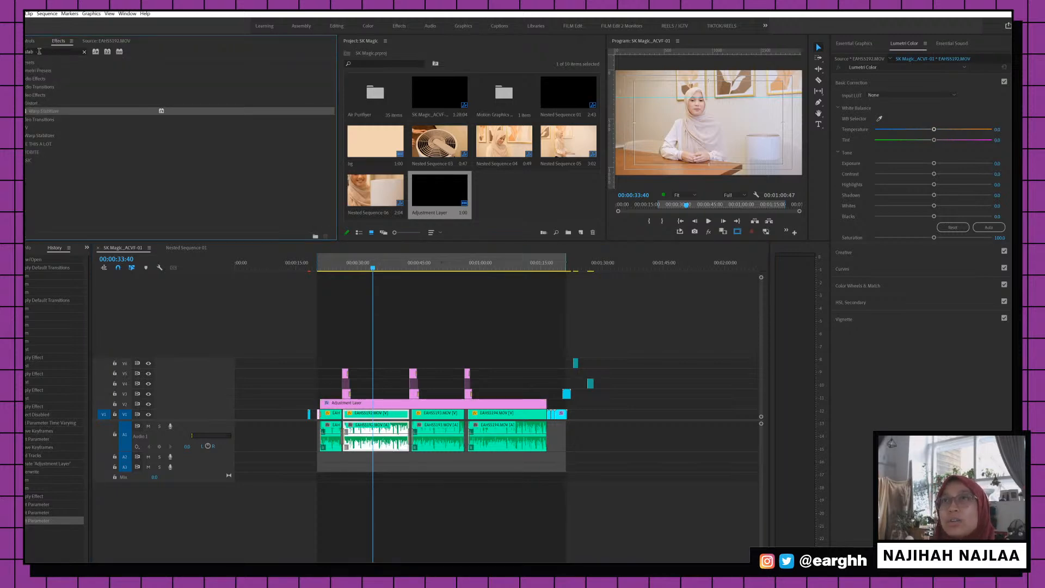
double_click(39, 52)
type("denoise")
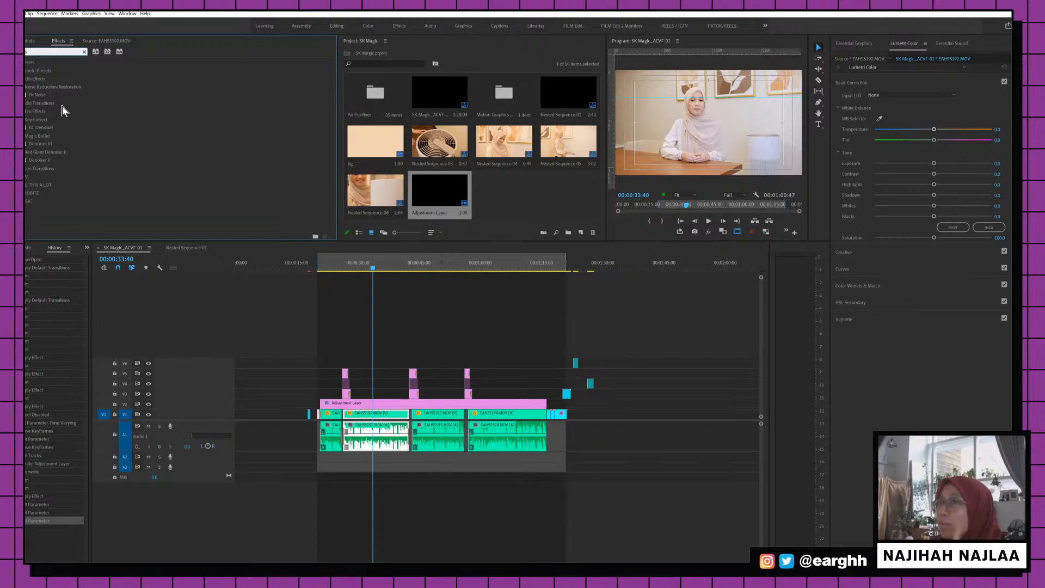
Apply DeNoise to the EAHS5192.MOV audio using the Light Noise Reduction preset
left_click_drag(47, 95, 384, 432)
left_click(348, 265)
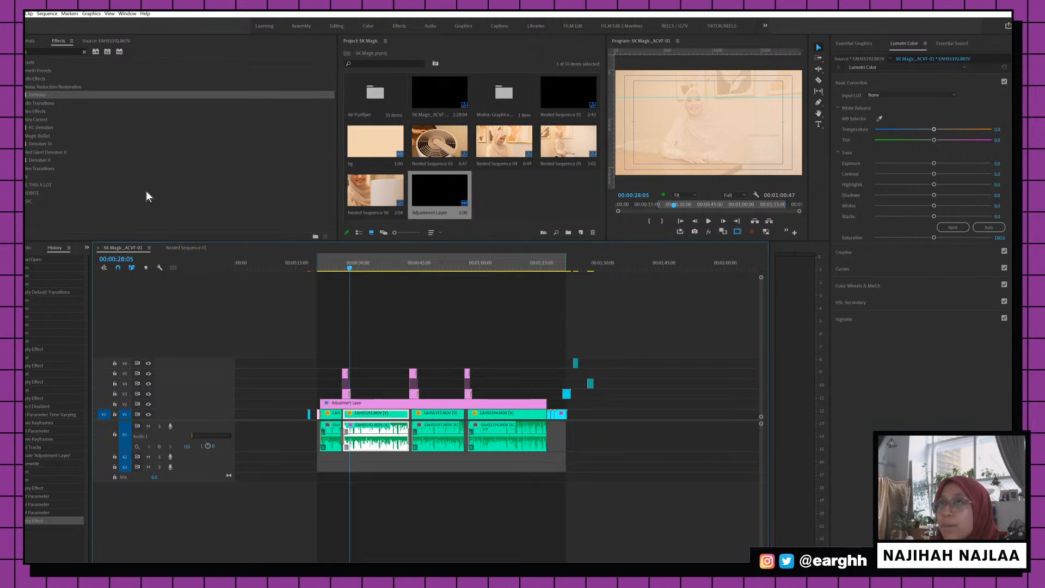
left_click(29, 42)
scroll(258, 205, "down", 3)
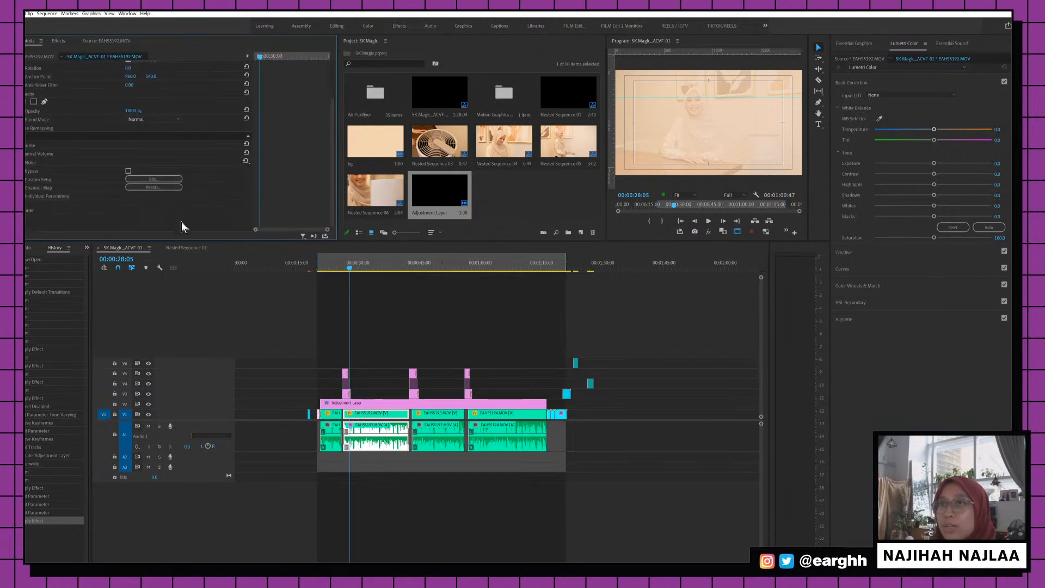
left_click(153, 178)
left_click(497, 232)
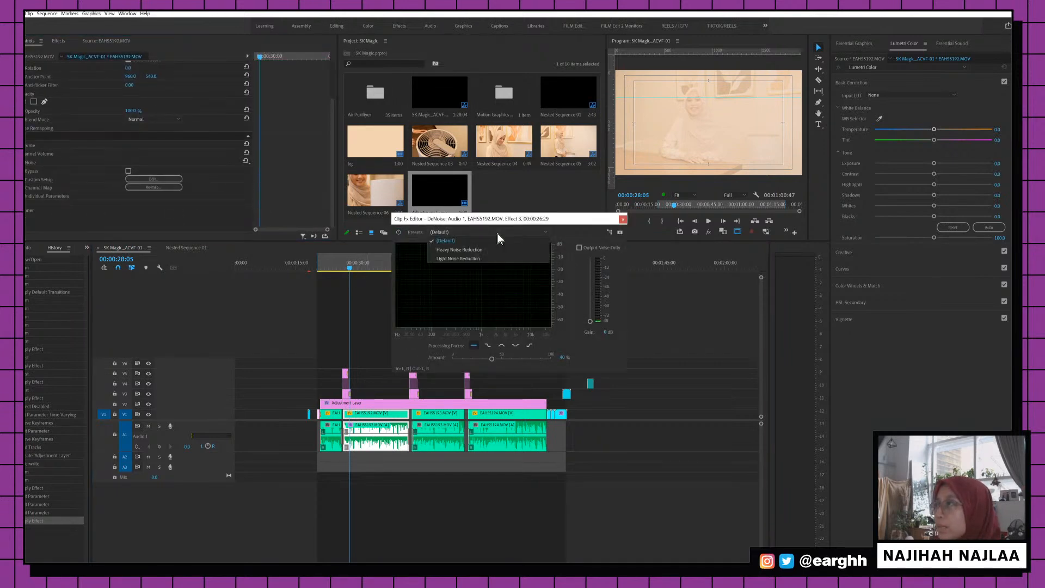
left_click(490, 258)
left_click_drag(498, 221, 332, 187)
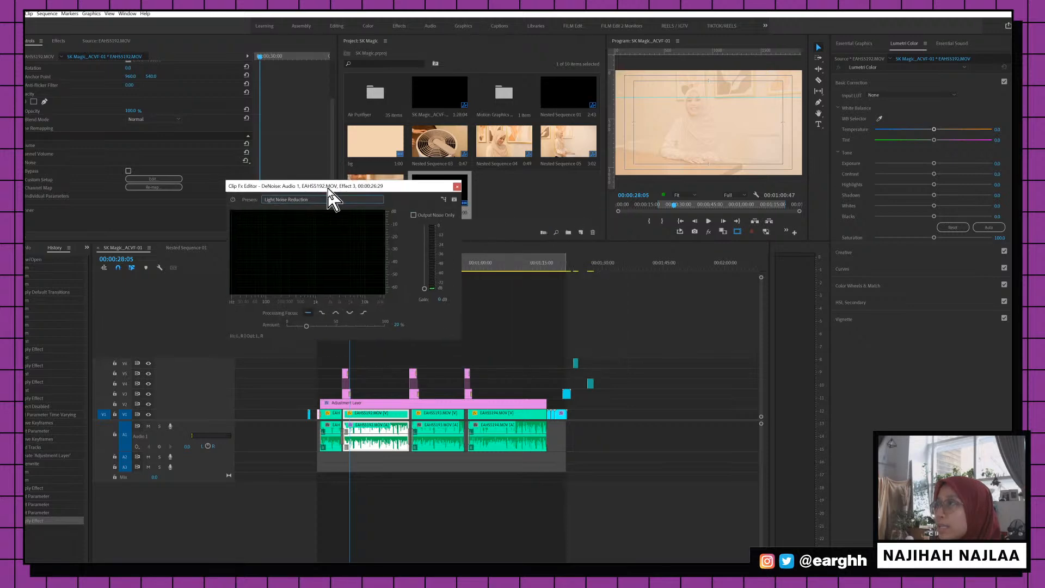
left_click(457, 186)
Play the dialogue from just before 28 seconds to hear the denoising
left_click_drag(353, 262, 349, 267)
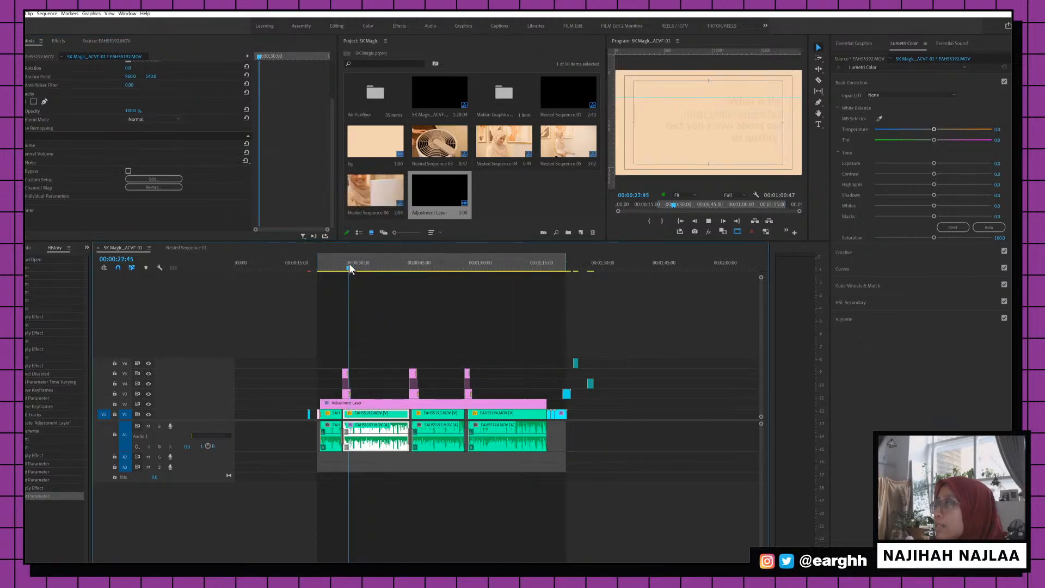
key("space")
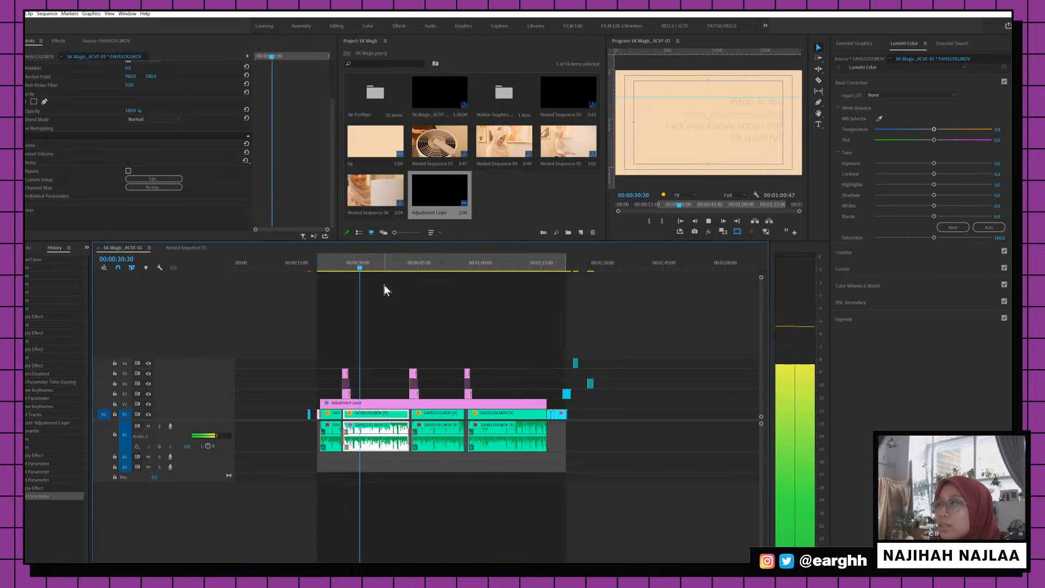
key("ctrl+s")
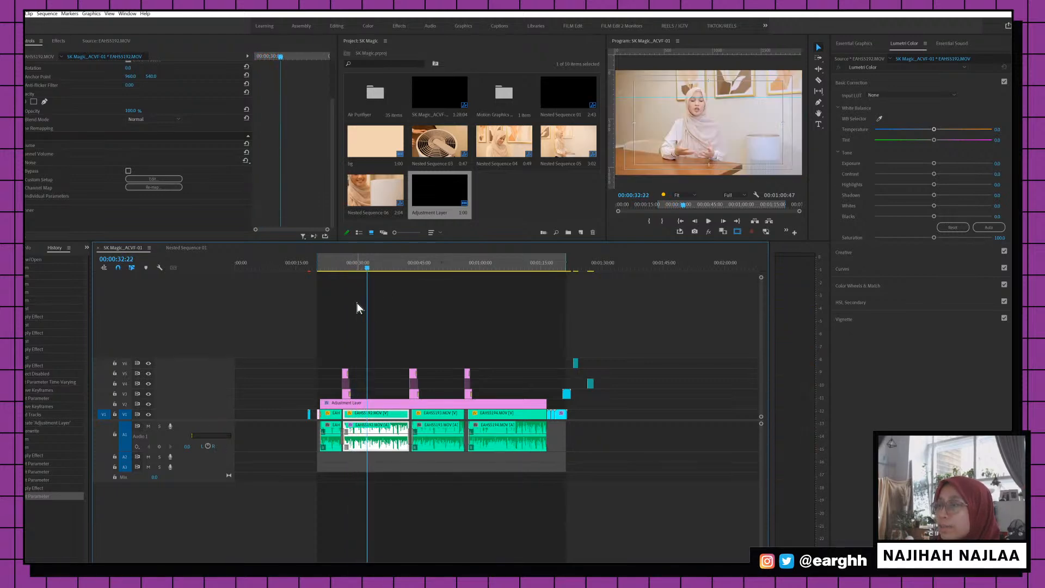
Search 'dyn' and apply Dynamics Processing to the EAHS5192.MOV interview audio
left_click(57, 41)
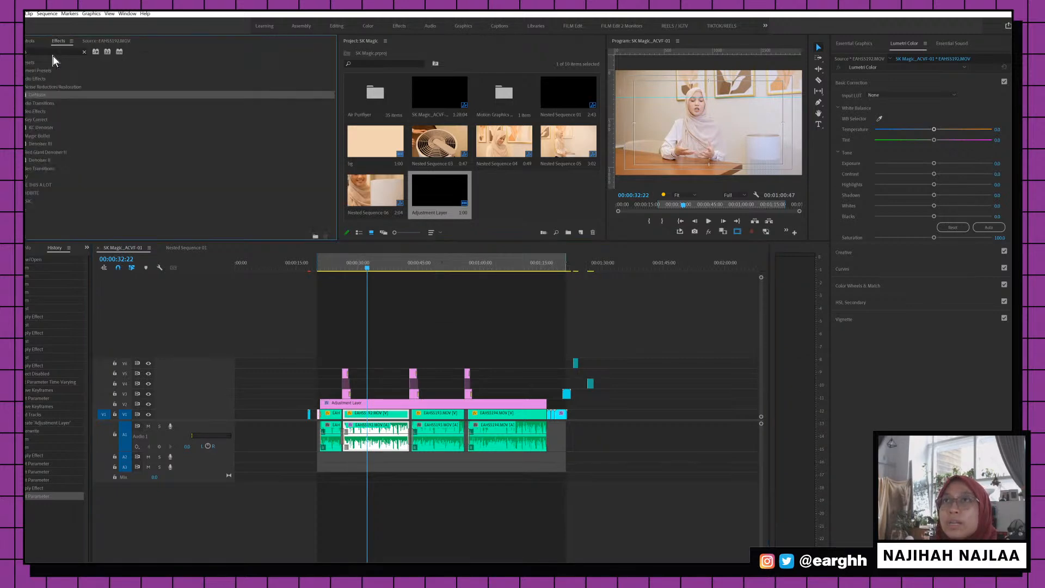
type("dyn")
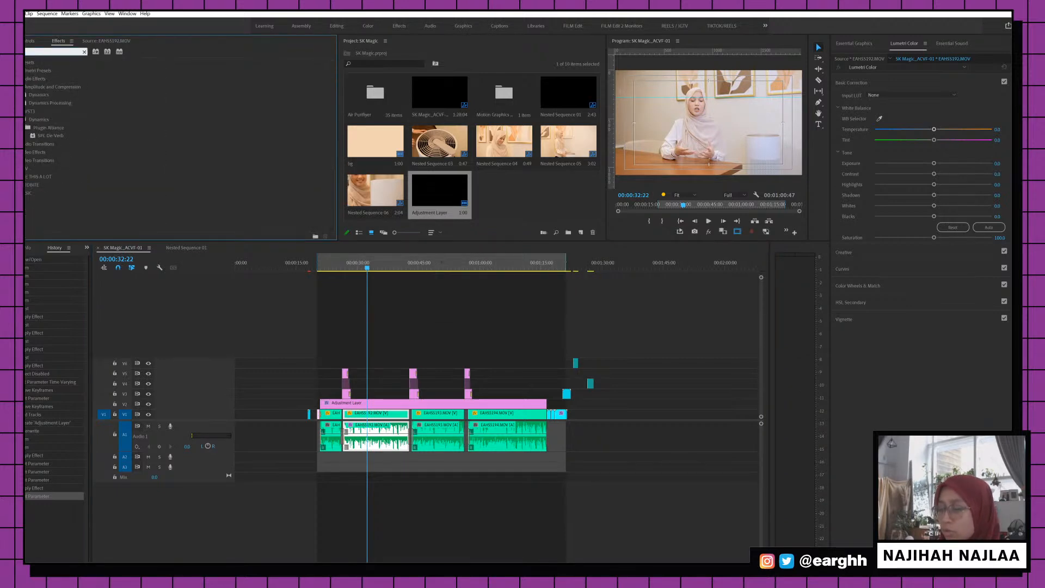
left_click(77, 103)
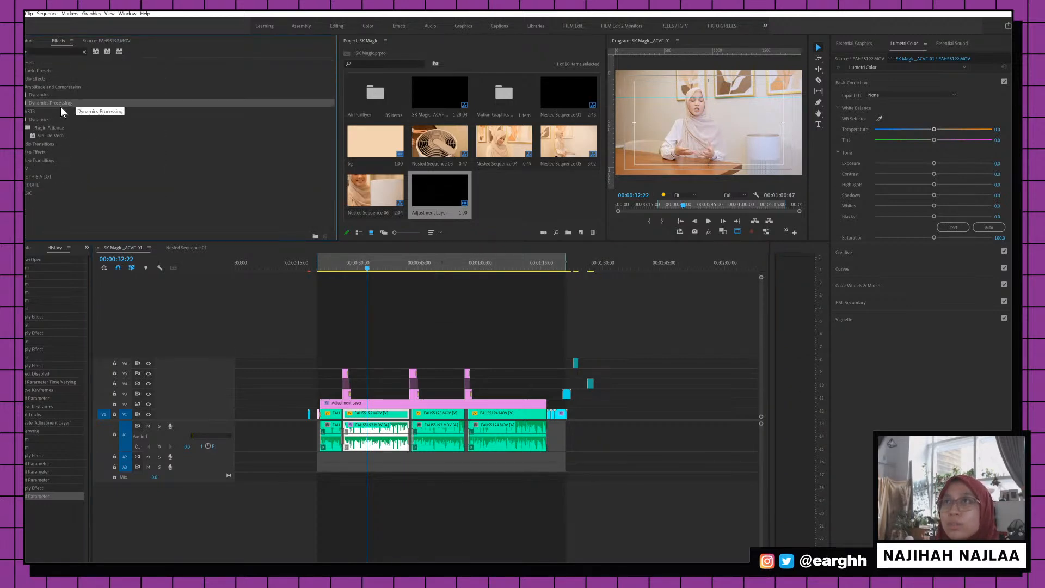
left_click_drag(58, 107, 372, 429)
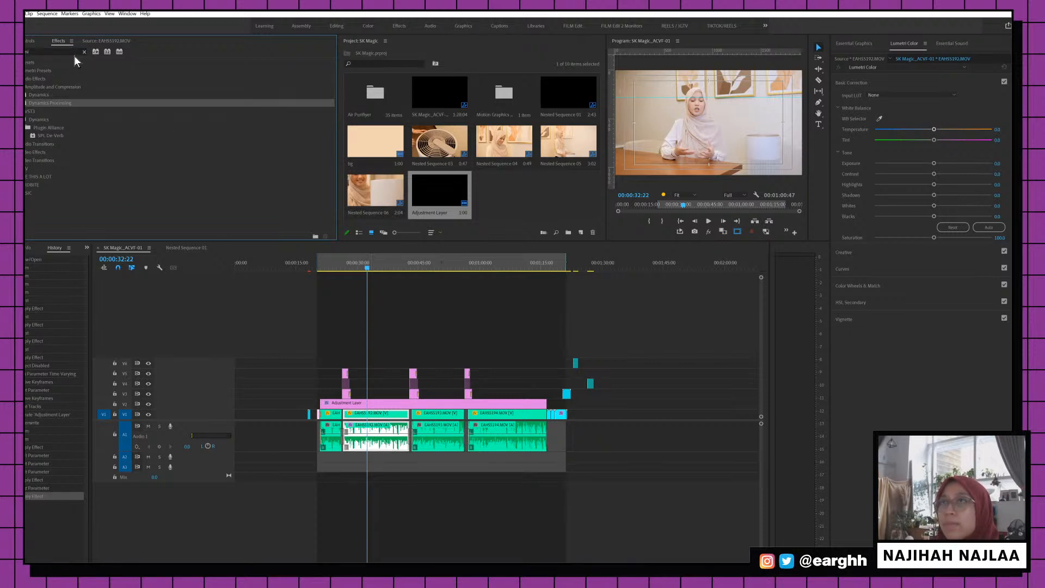
Open the Dynamics Processing editor from Effect Controls and show its preset list
left_click(29, 41)
scroll(246, 158, "down", 1)
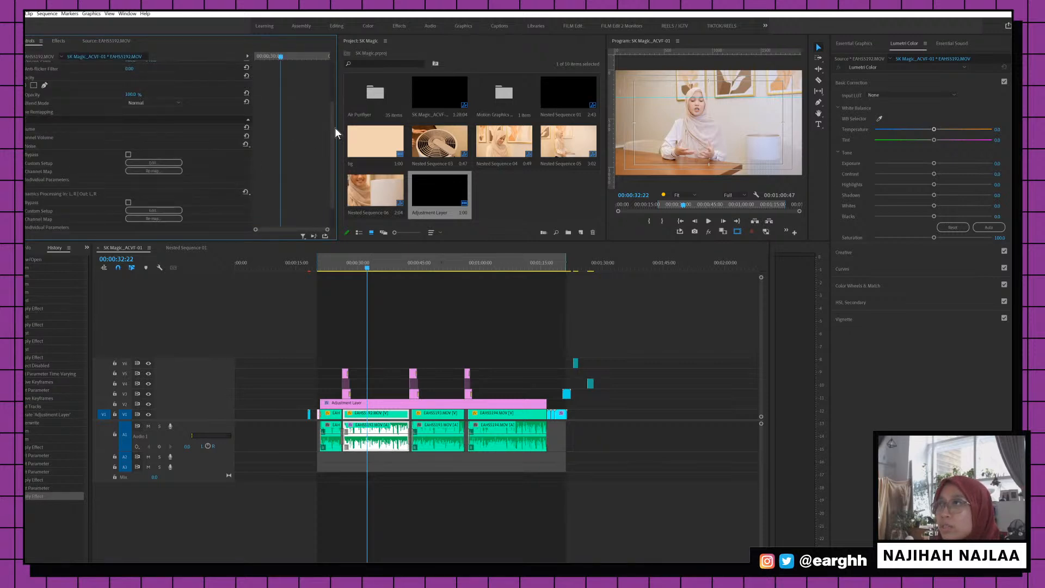
scroll(333, 163, "down", 2)
left_click(174, 180)
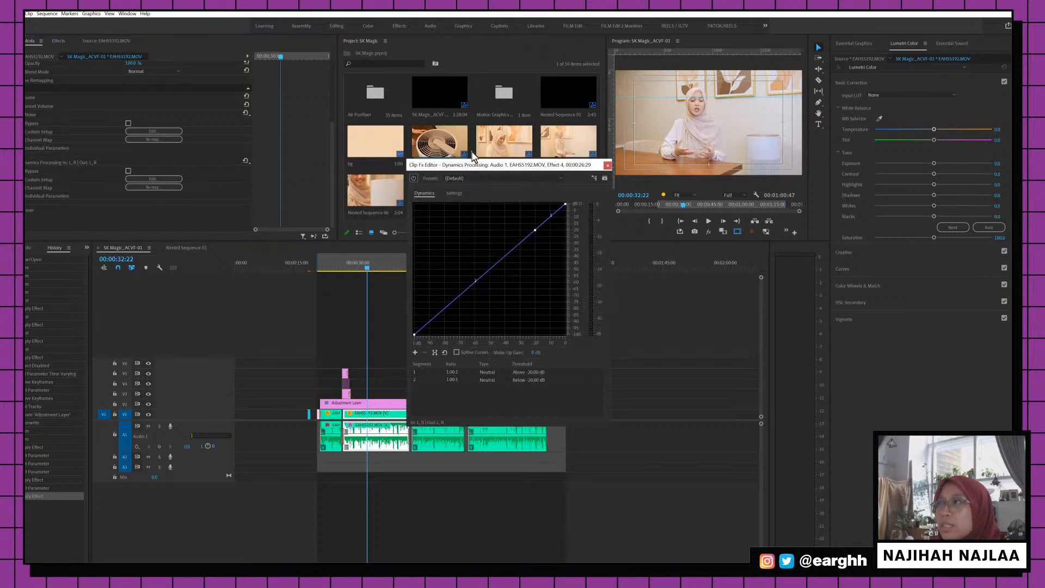
left_click_drag(461, 166, 250, 135)
left_click(283, 147)
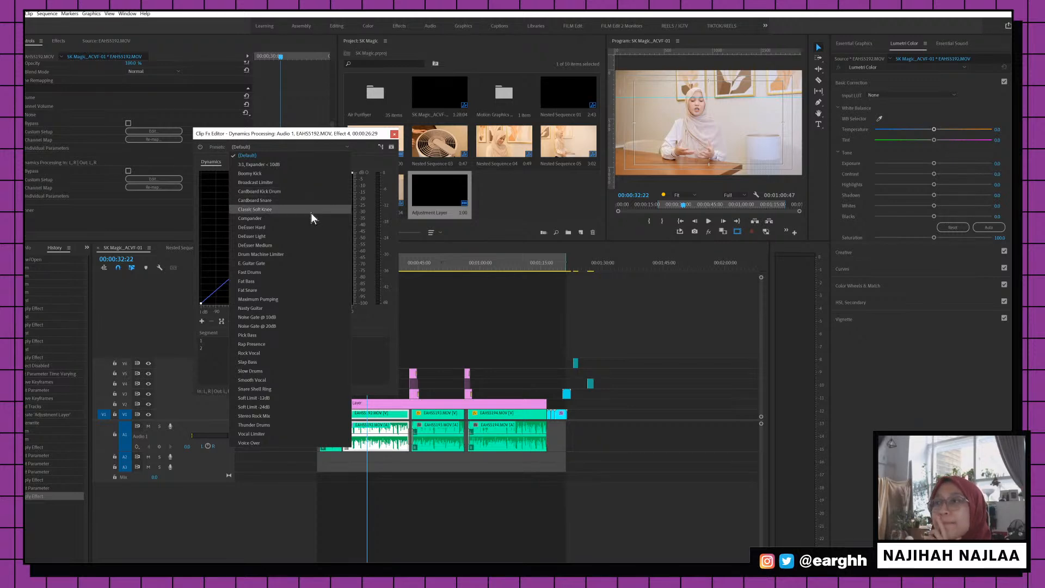
Try the Smooth Vocal dynamics preset and play the dialogue from about 28 seconds
left_click(273, 380)
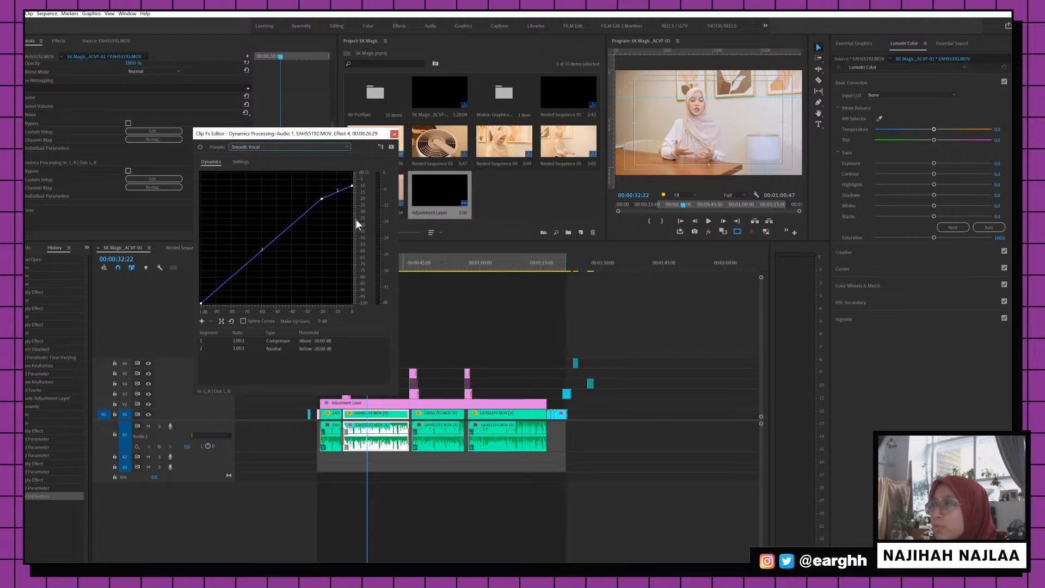
left_click_drag(322, 134, 201, 147)
left_click(354, 262)
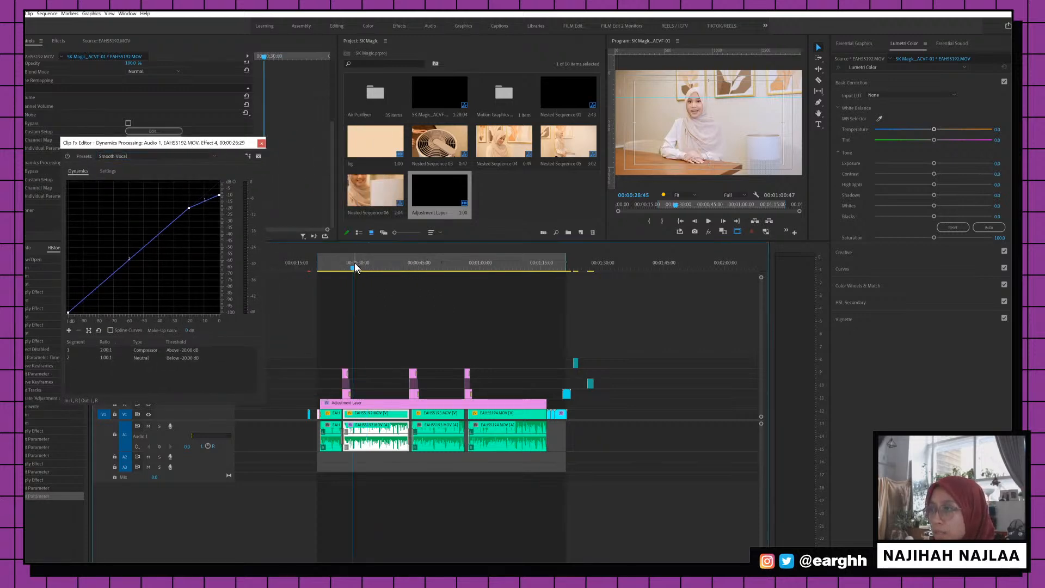
key("space")
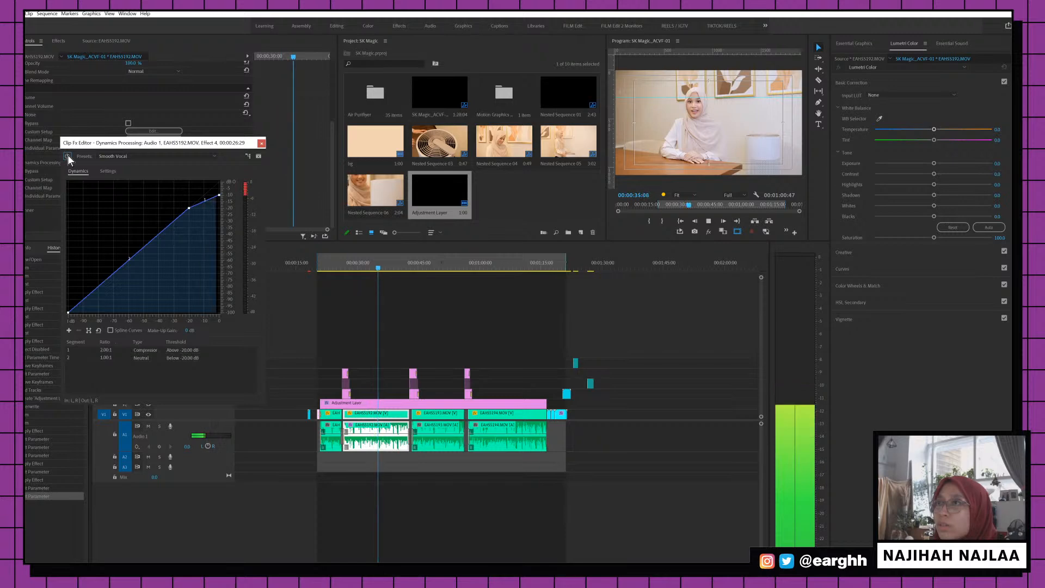
Switch to the Voice Over preset and audition it from about 29 seconds
left_click(135, 155)
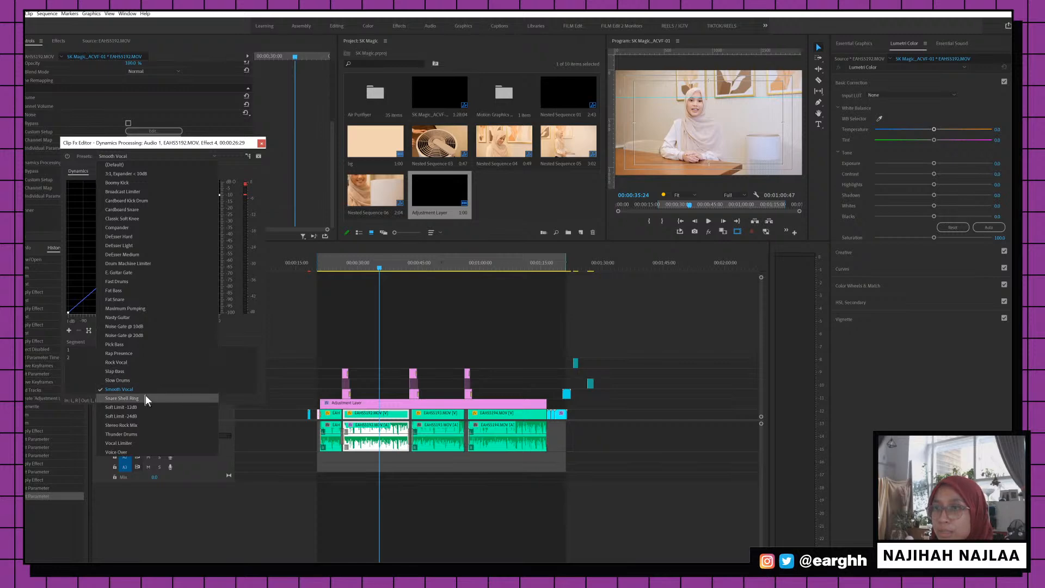
left_click(145, 451)
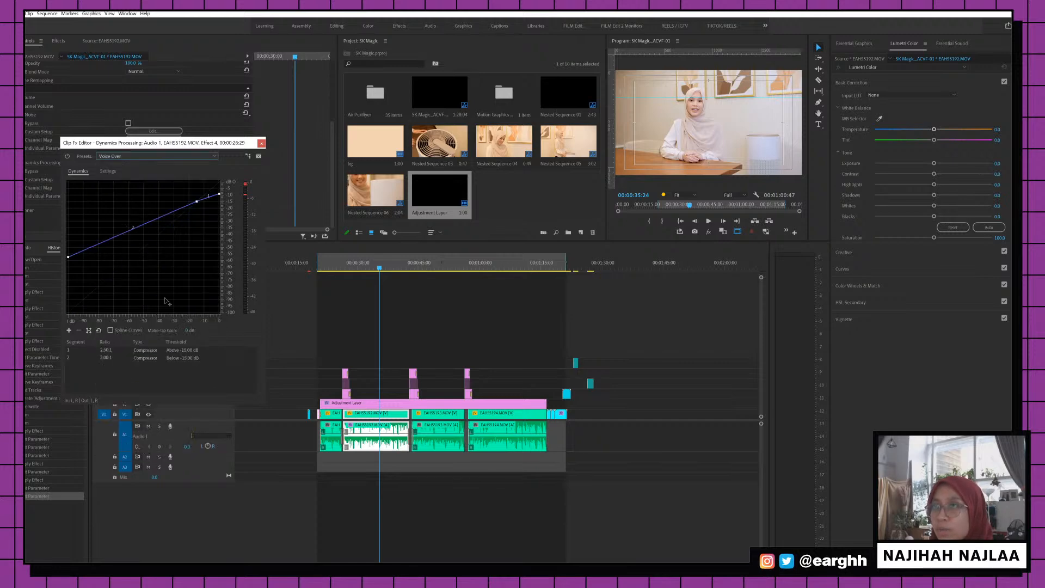
left_click(355, 263)
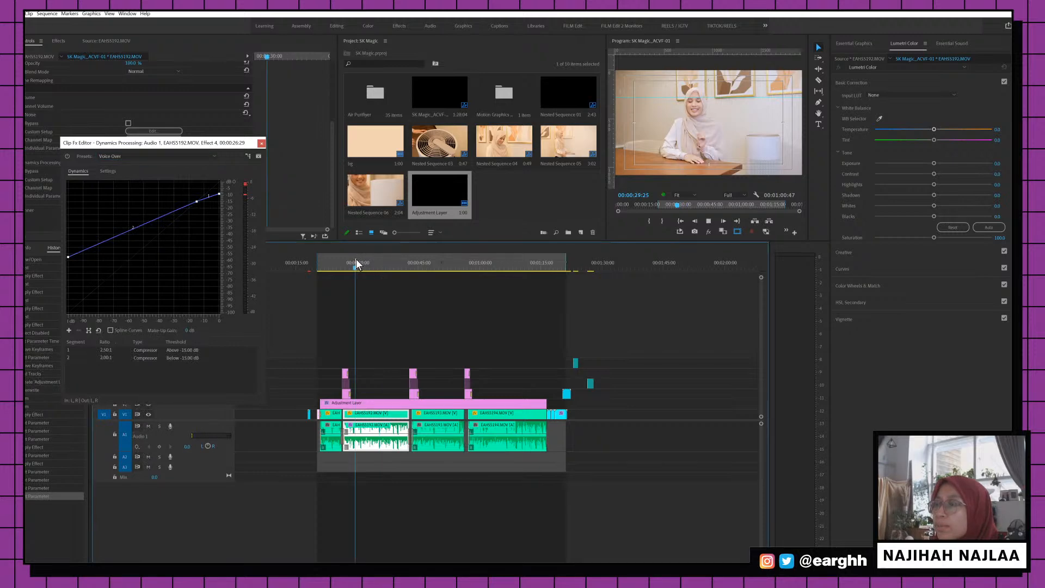
key("space")
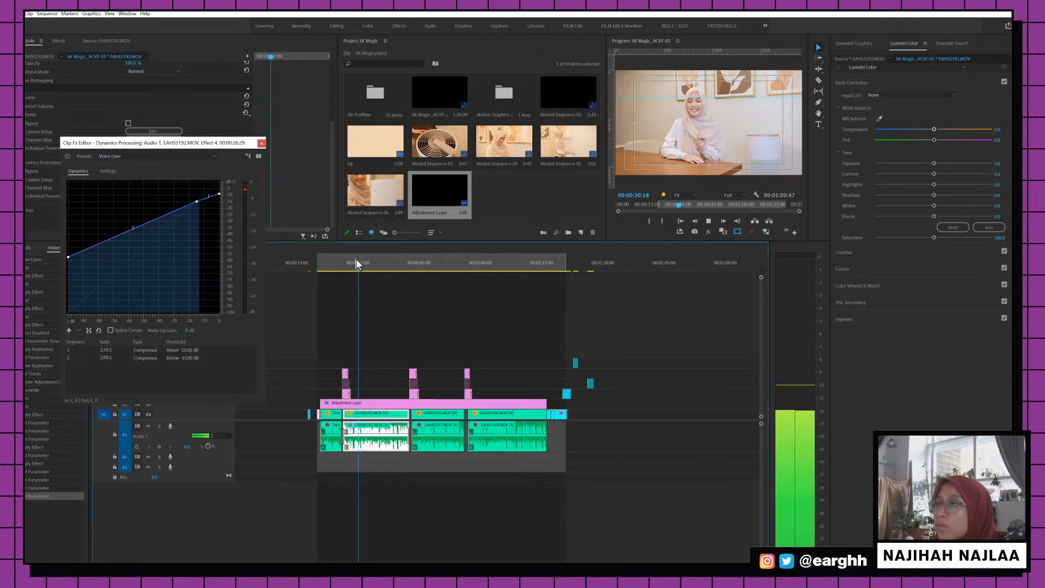
Settle on the Vocal Limiter preset after auditioning it, then close the editor
left_click(182, 157)
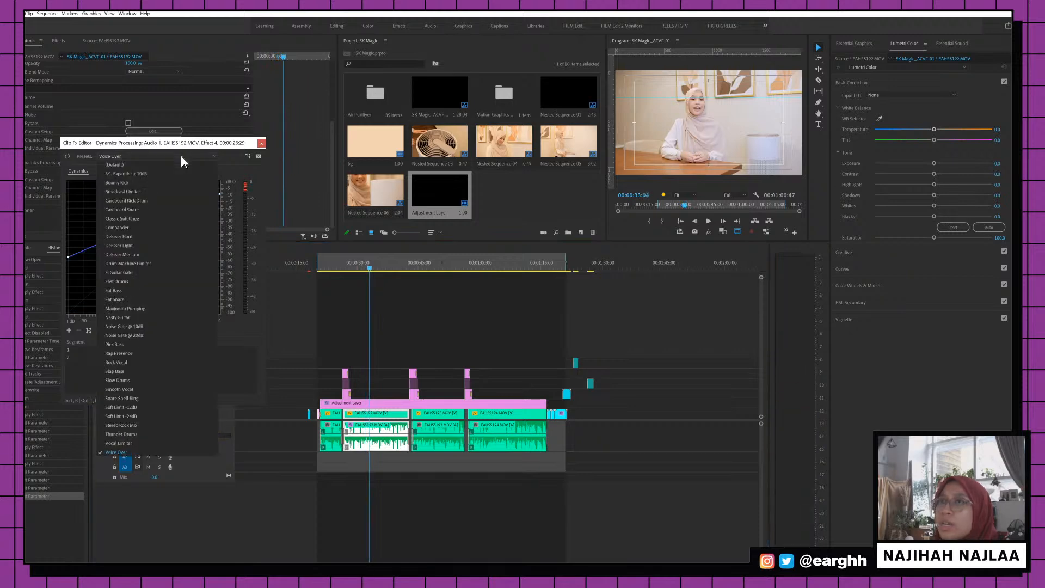
left_click(127, 444)
left_click(364, 269)
key("space")
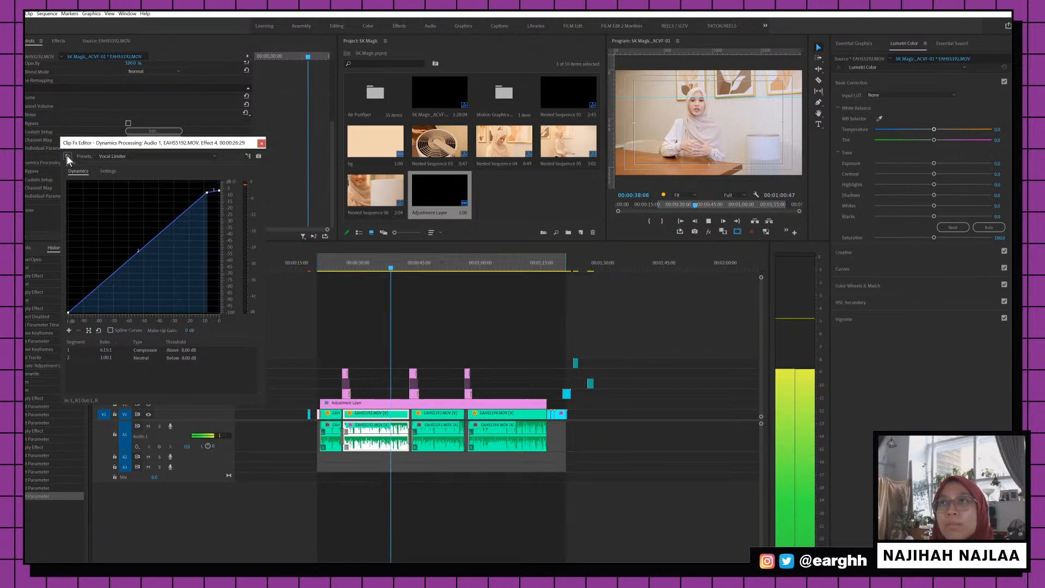
left_click(262, 143)
key("space")
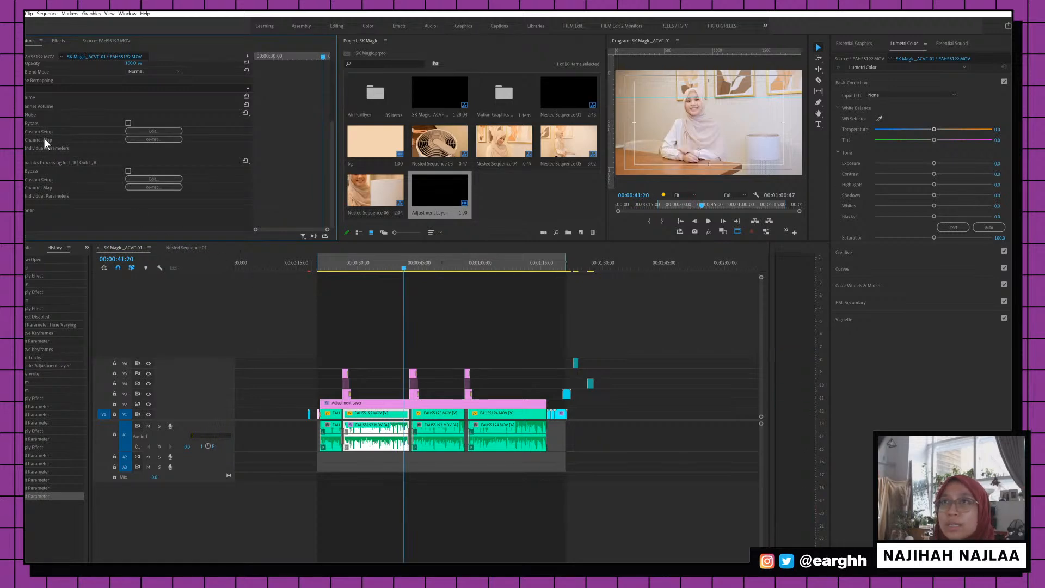
Review the DeNoise and Dynamics Processing effects on the interview clips and save the project
left_click(43, 114)
left_click(39, 162)
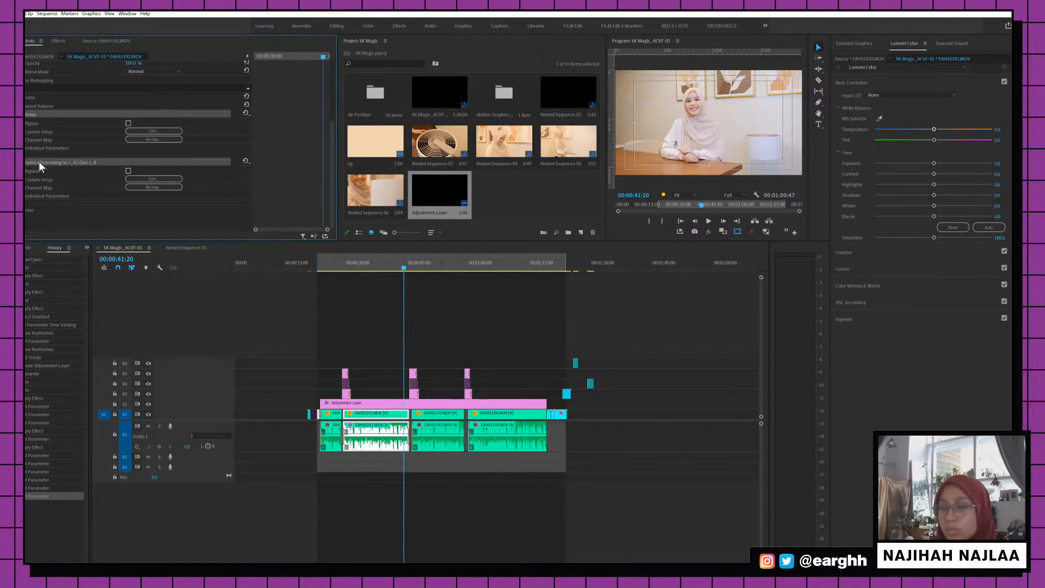
left_click(333, 479)
left_click(332, 435)
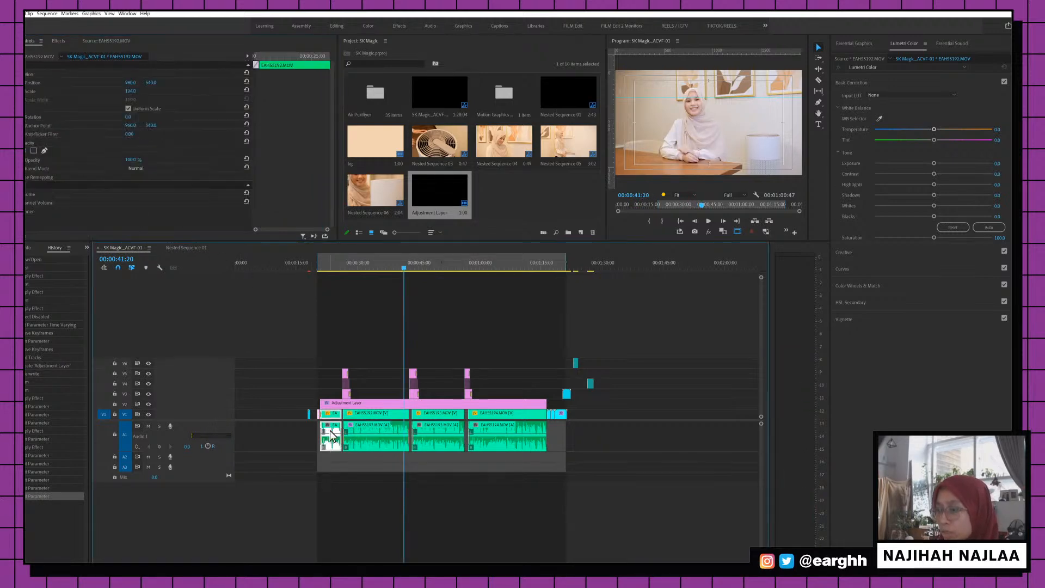
left_click_drag(554, 475, 424, 438)
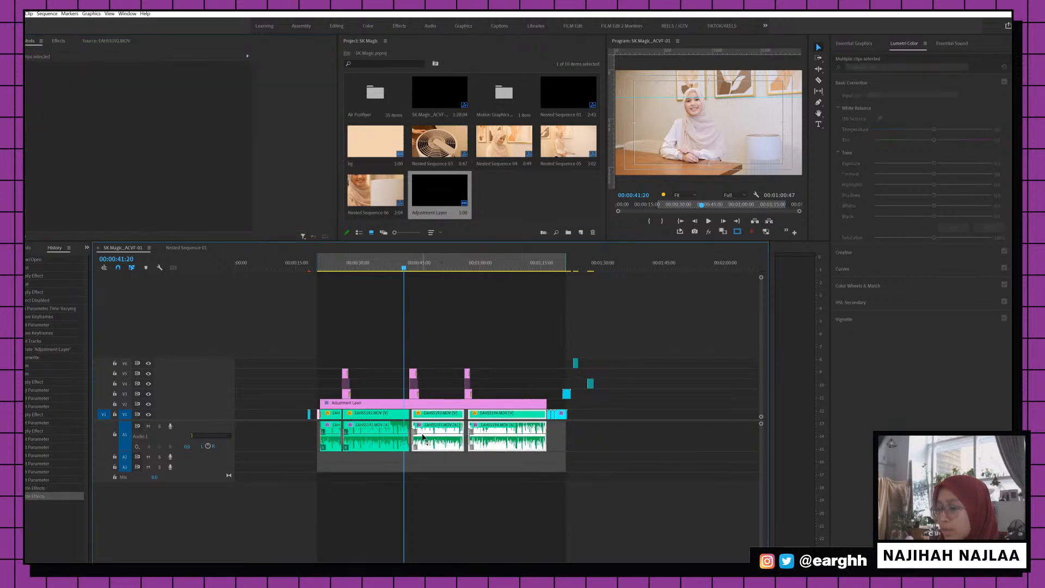
key("ctrl+s")
Play the edit from about 22 seconds, glance at the input LUT choices, then switch to Chrome
left_click(328, 266)
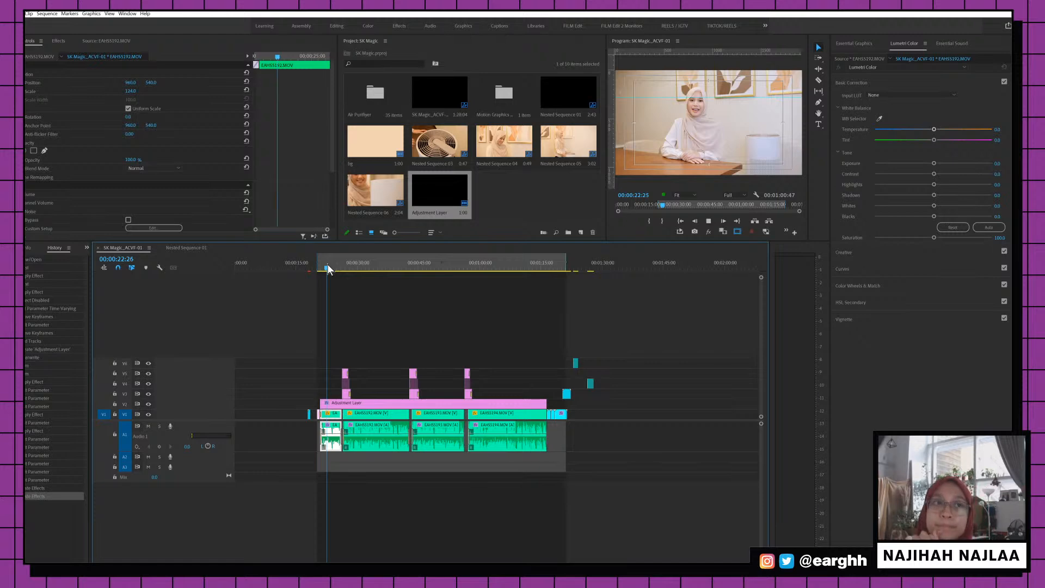
key("space")
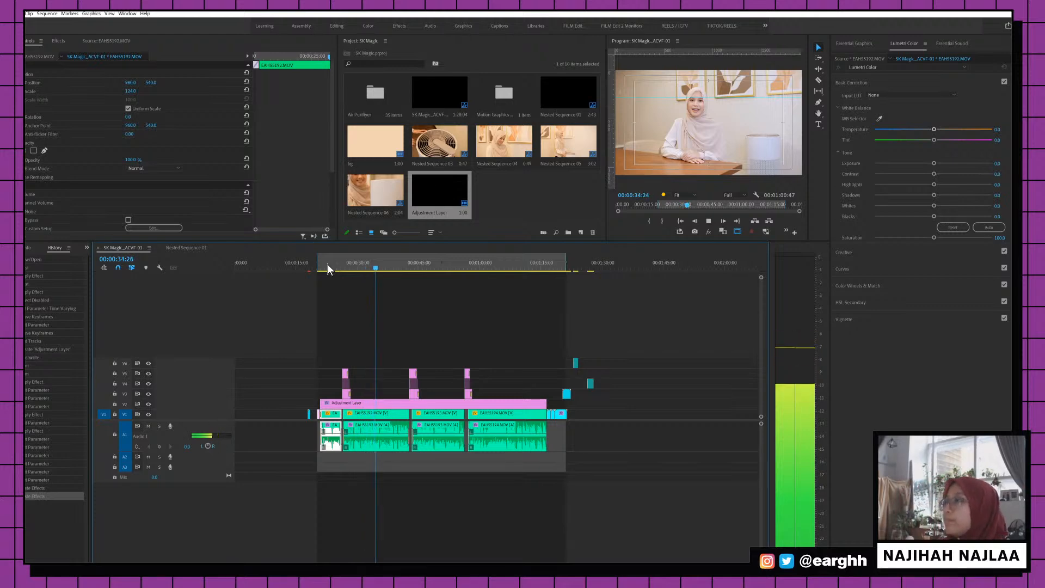
key("space")
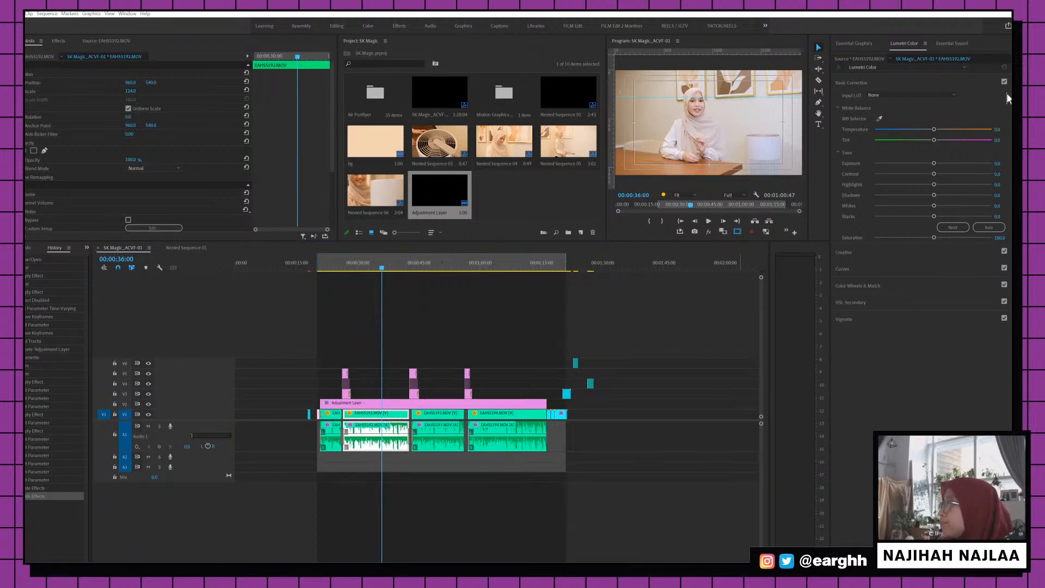
left_click(914, 95)
key("Escape")
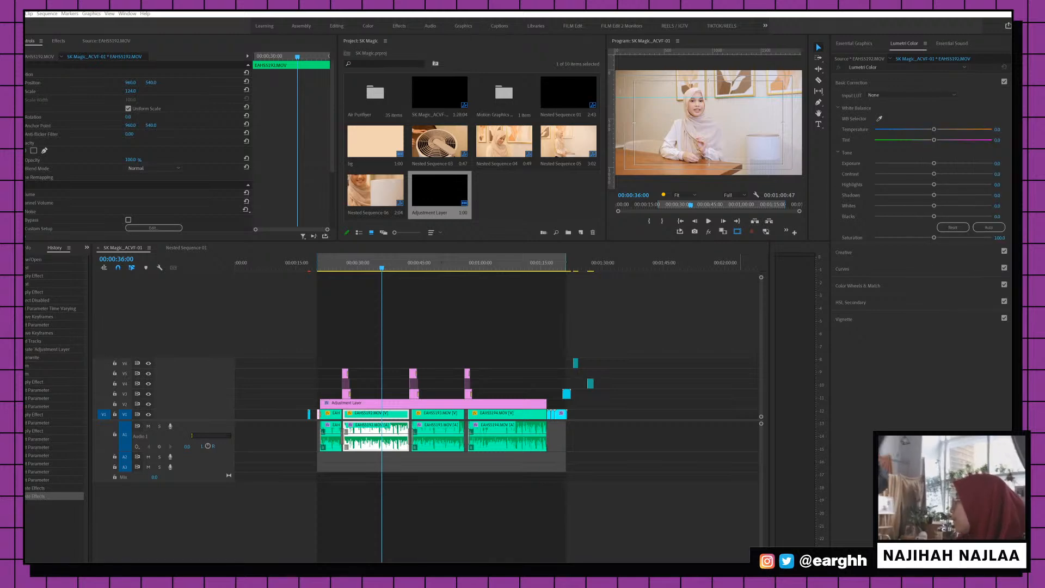
key("alt+Tab")
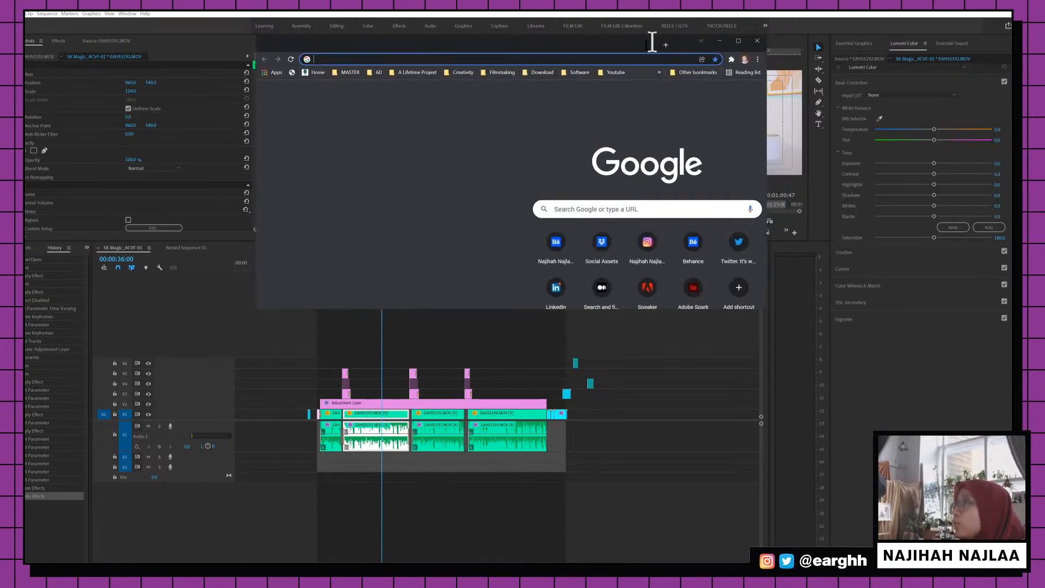
Search 'audioo' in Chrome and browse the Audiio music site's homepage
type("audioo")
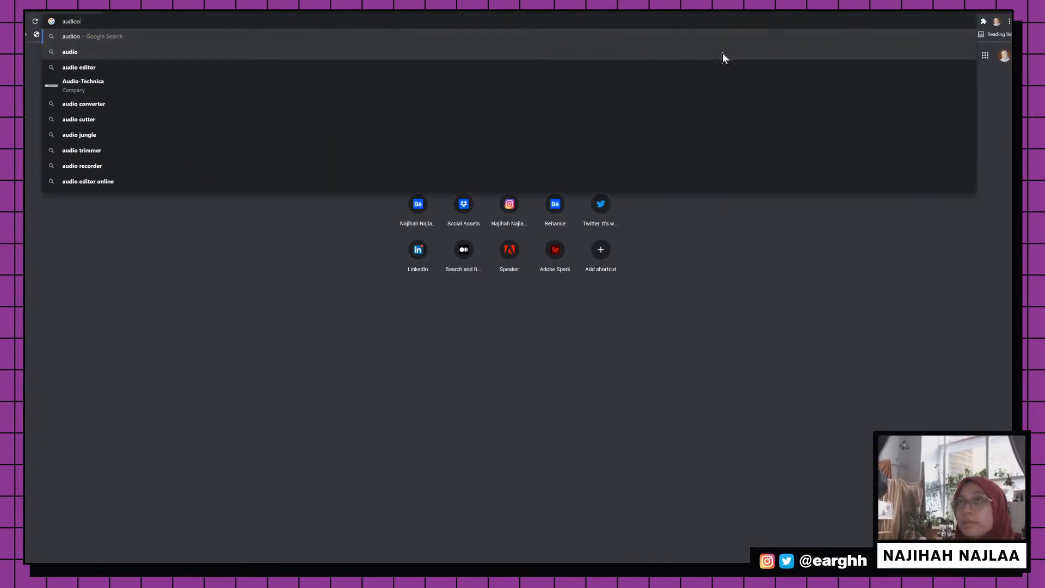
key("Return")
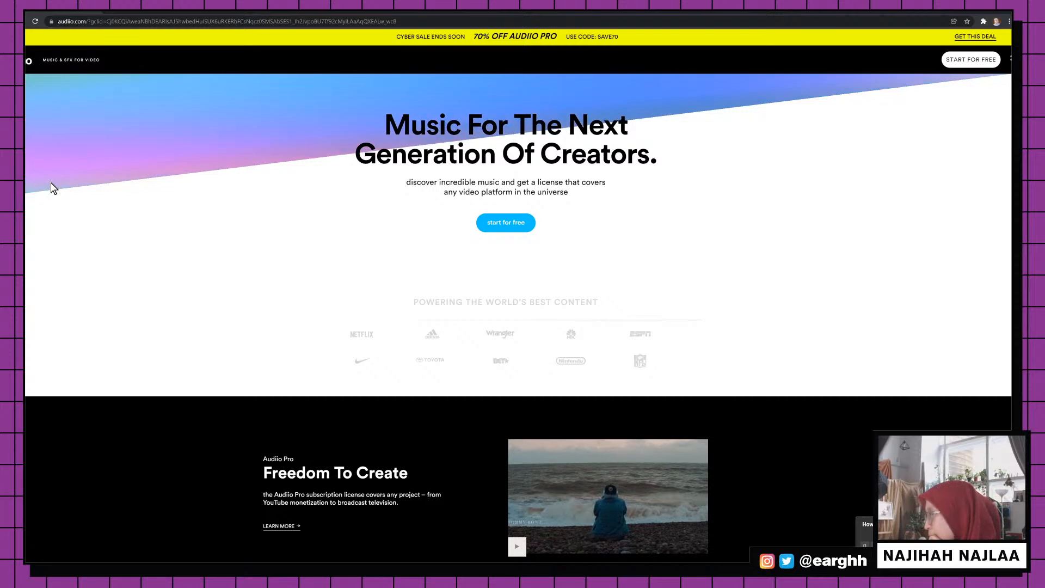
scroll(422, 240, "down", 3)
scroll(422, 240, "up", 3)
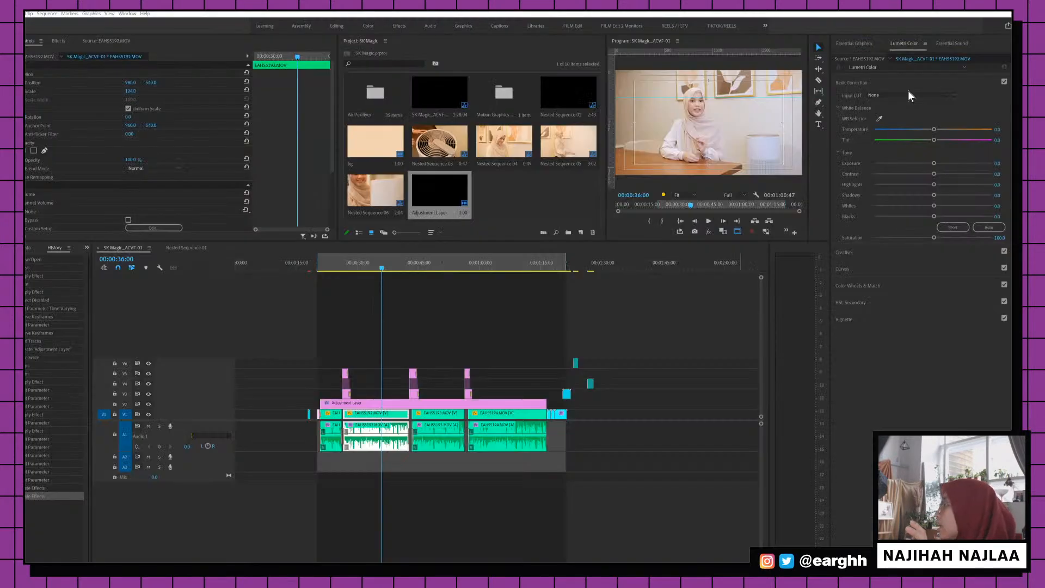
Open a new Chrome window, go to audiio.com, and open its Browse music page
left_click(925, 95)
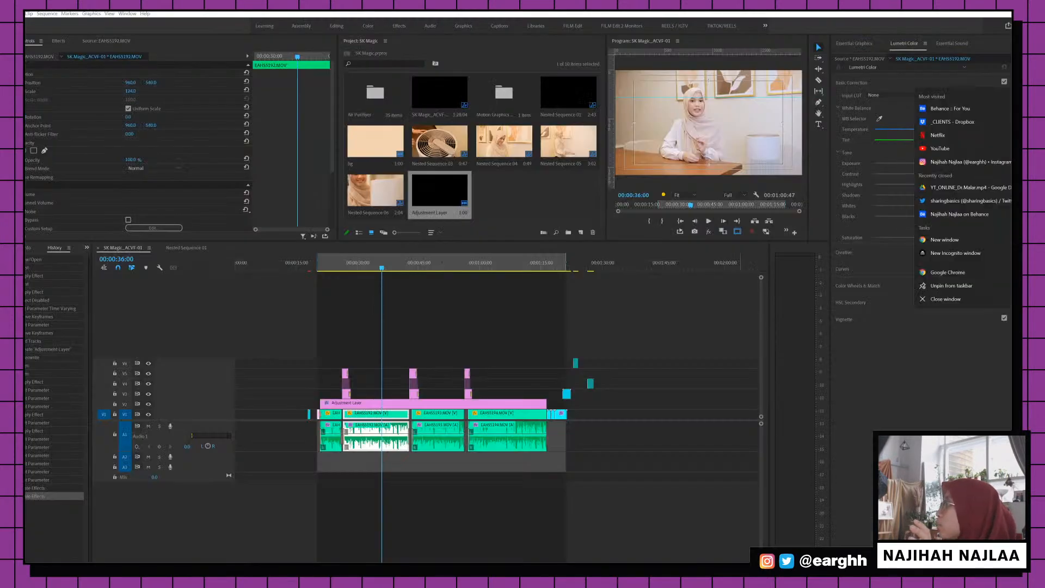
left_click(961, 280)
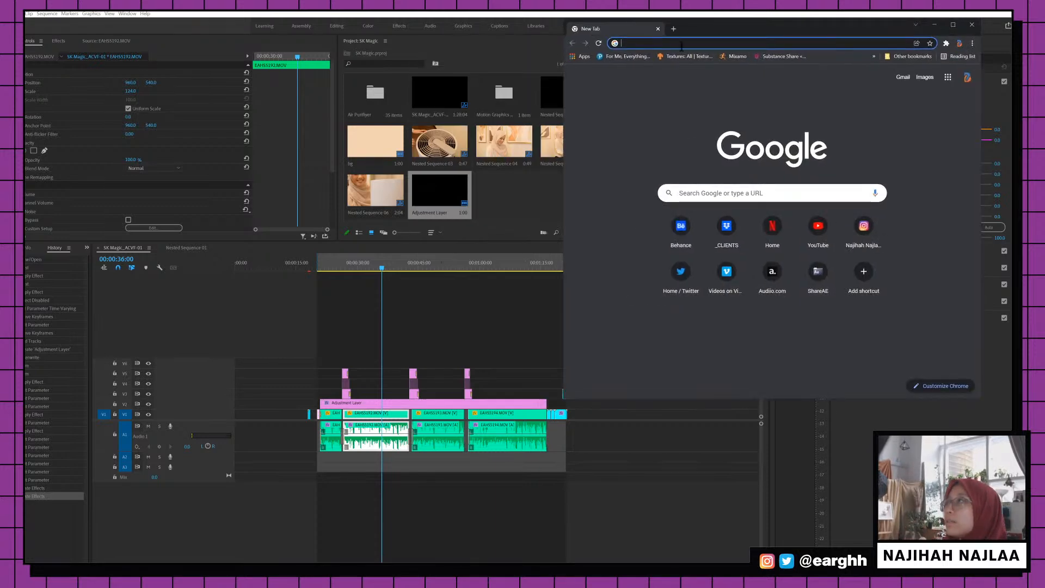
left_click(952, 26)
type("ad")
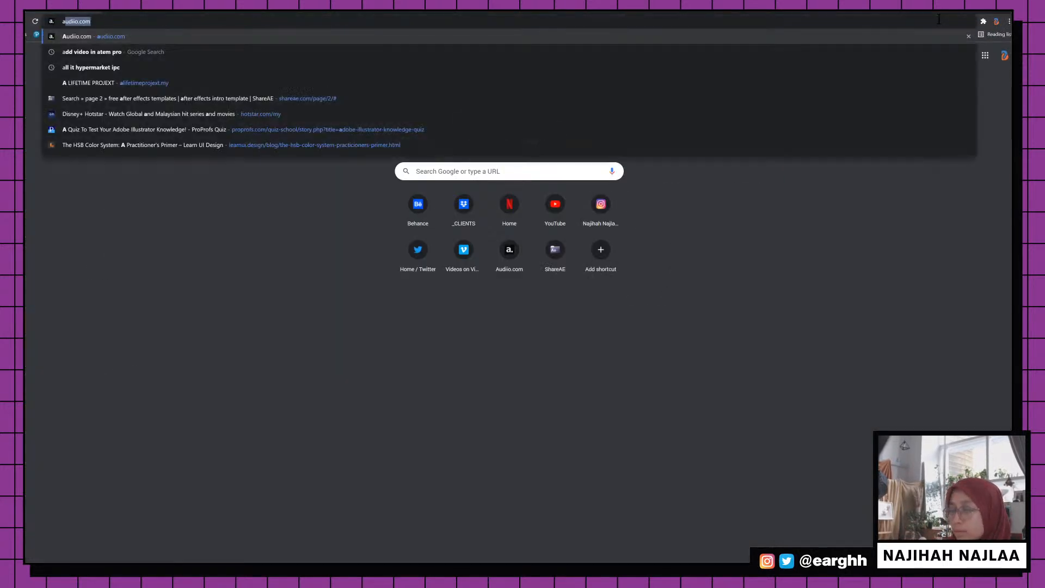
key("BackSpace")
key("BackSpace")
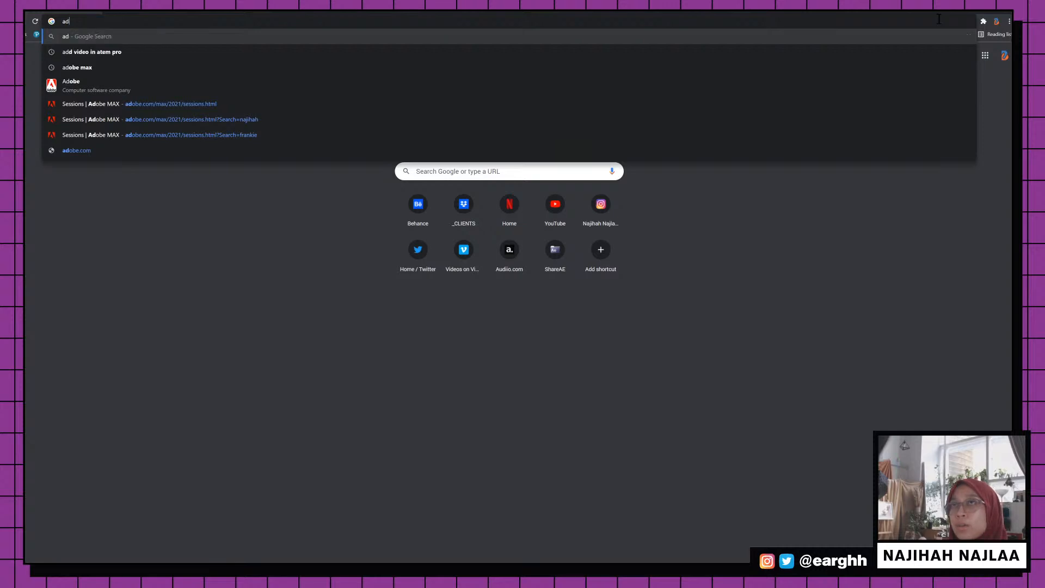
type("udi")
key("Return")
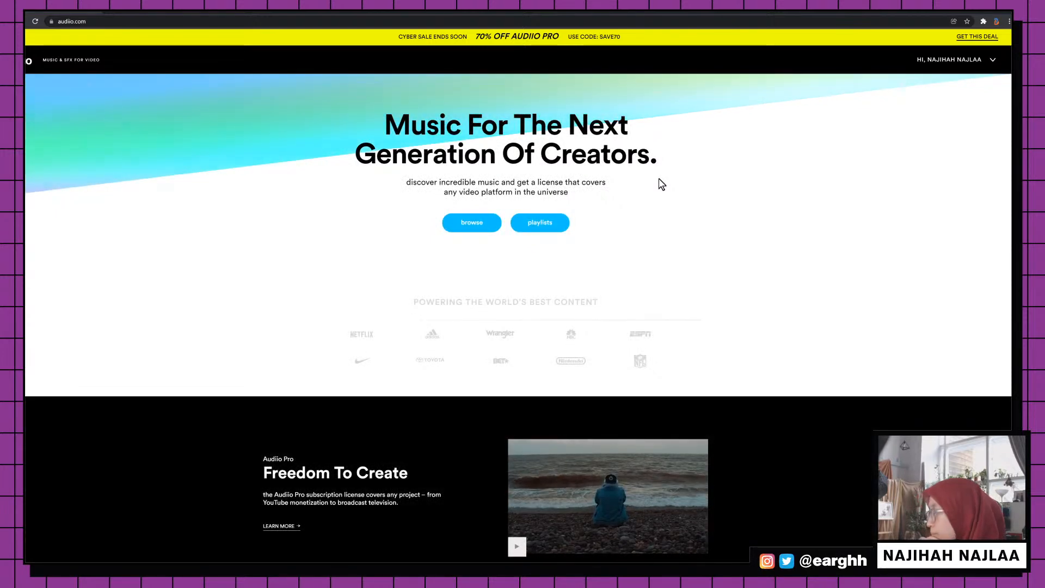
left_click(472, 223)
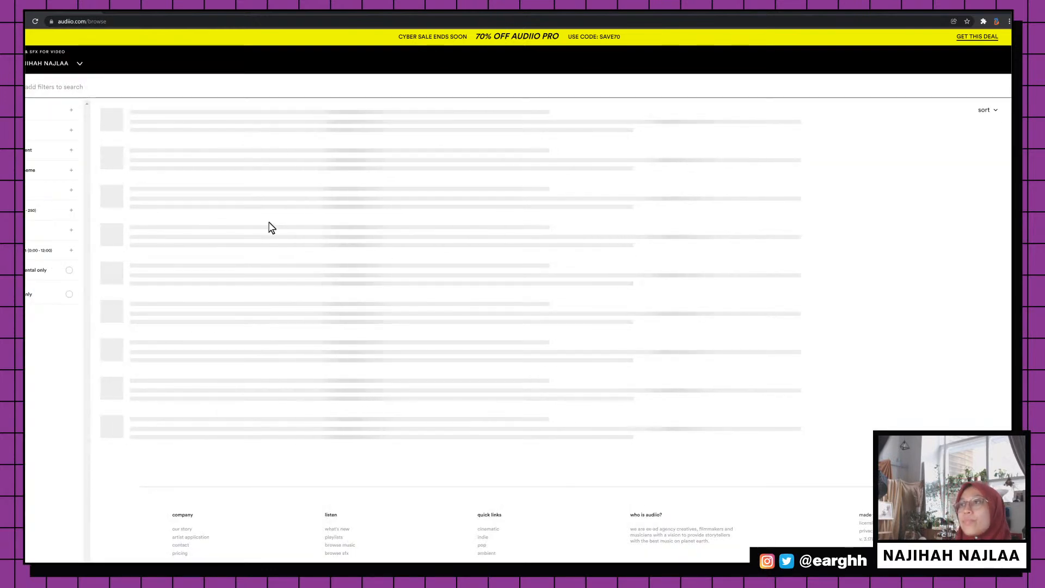
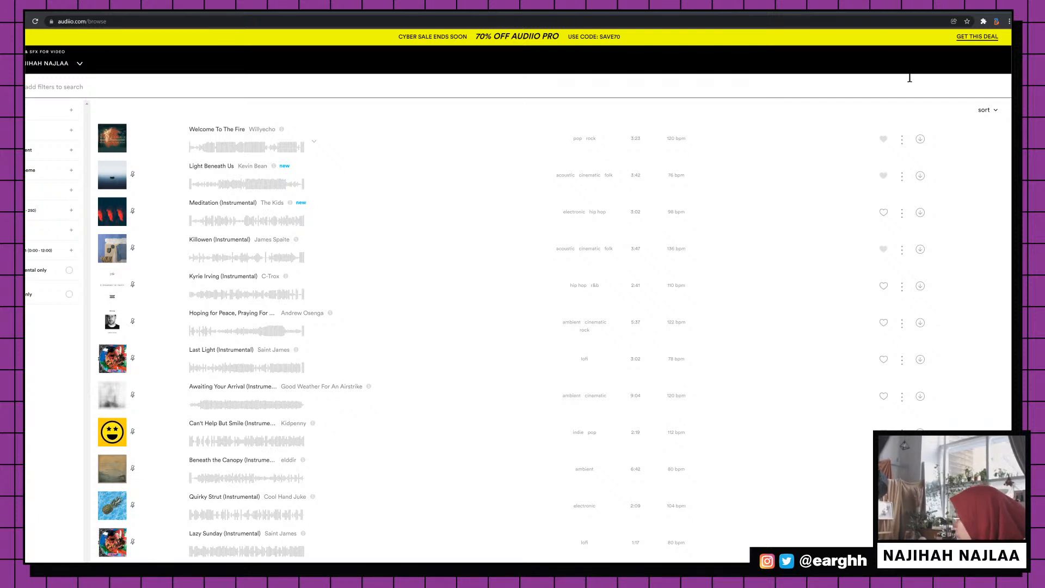
Preview the Light Beneath Us, Meditation and Killowen tracks in the Audiio library
left_click(114, 176)
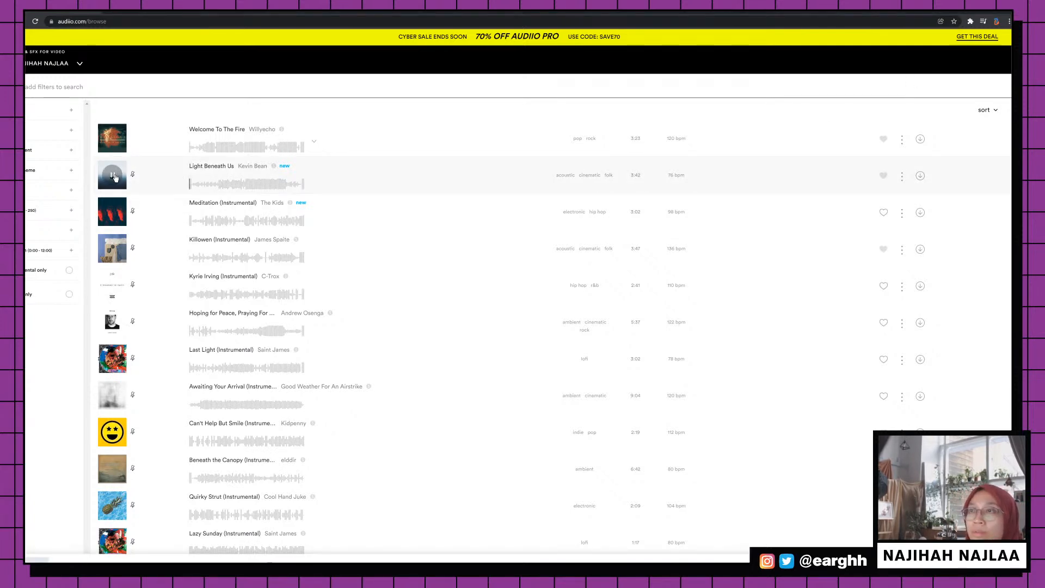
left_click(113, 213)
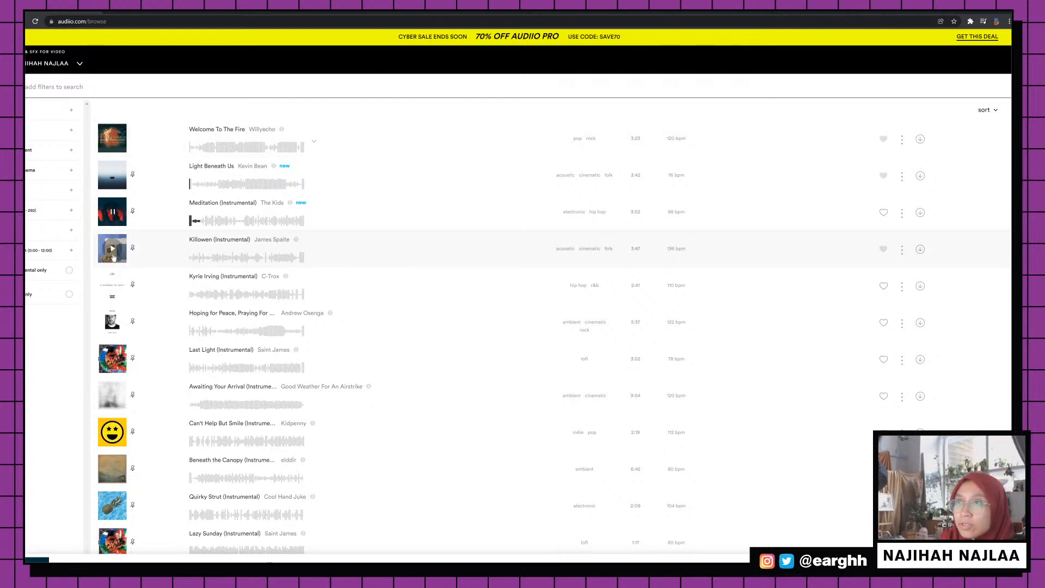
left_click(112, 248)
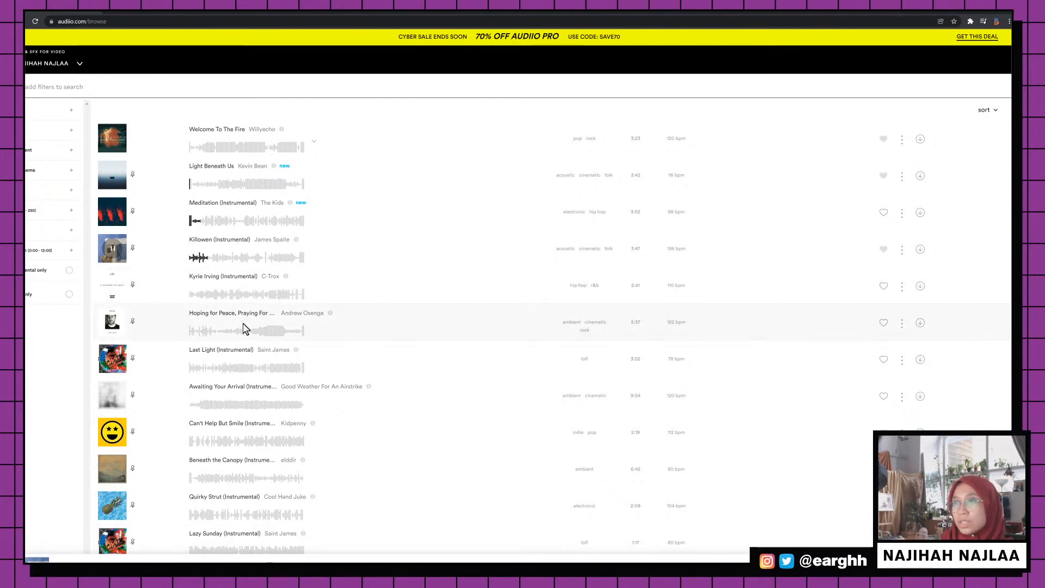
Expand the Theme filter in the sidebar and scroll through its options
left_click(25, 169)
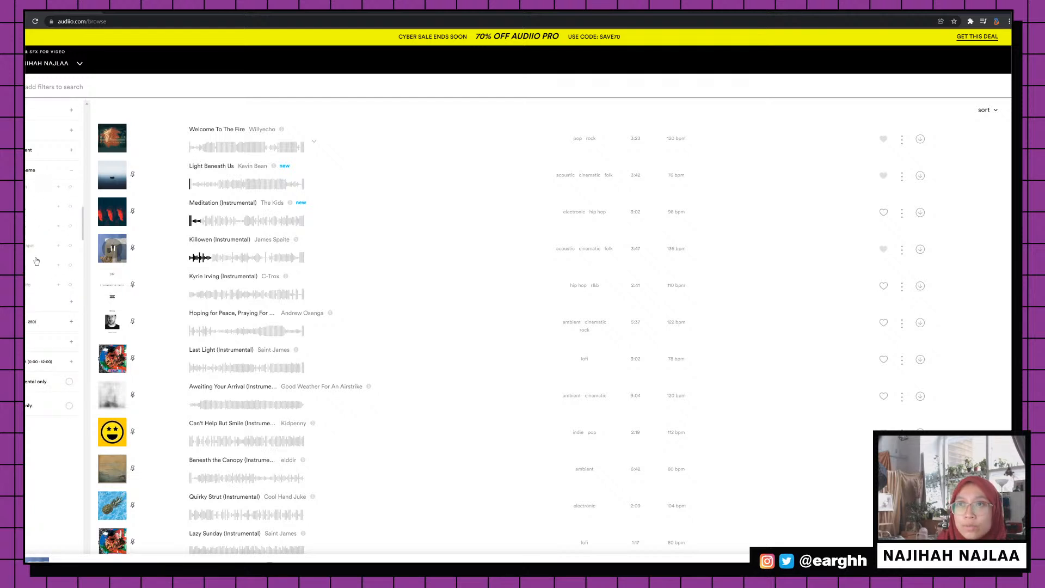
scroll(36, 262, "down", 1)
scroll(36, 261, "down", 1)
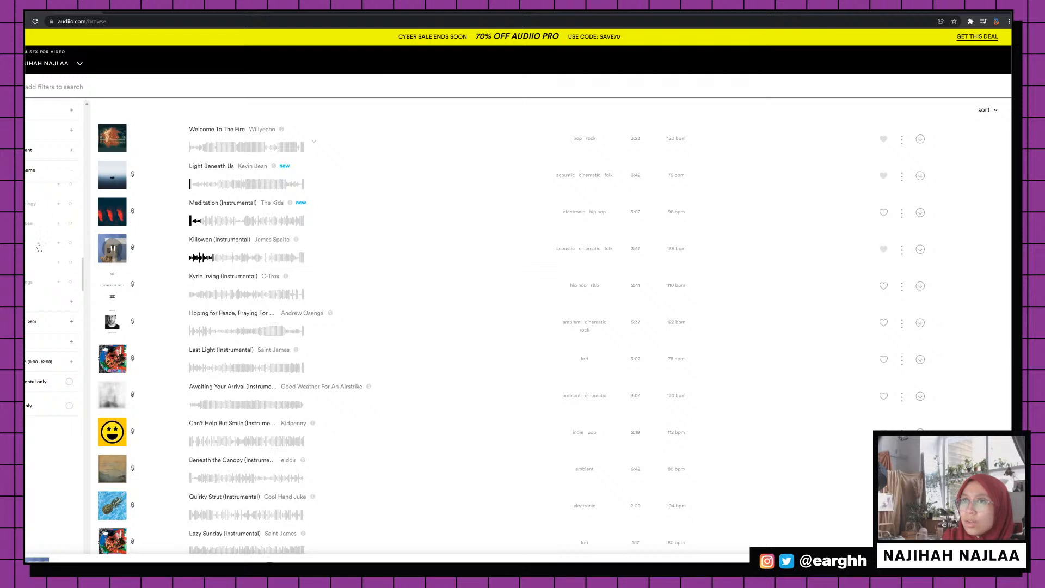
scroll(29, 262, "up", 2)
scroll(26, 204, "up", 1)
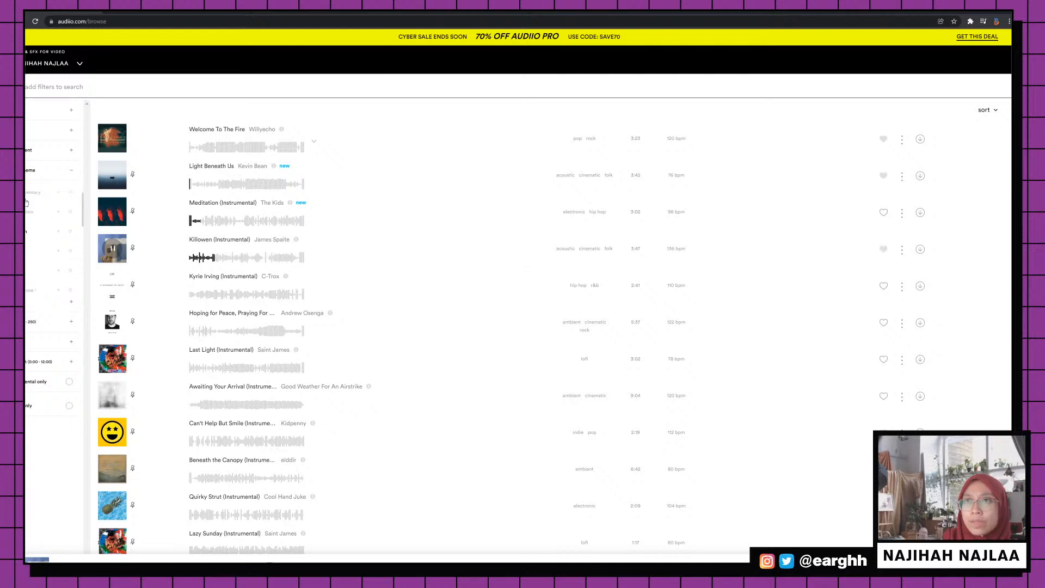
Filter the Audiio library to the education theme
left_click(26, 214)
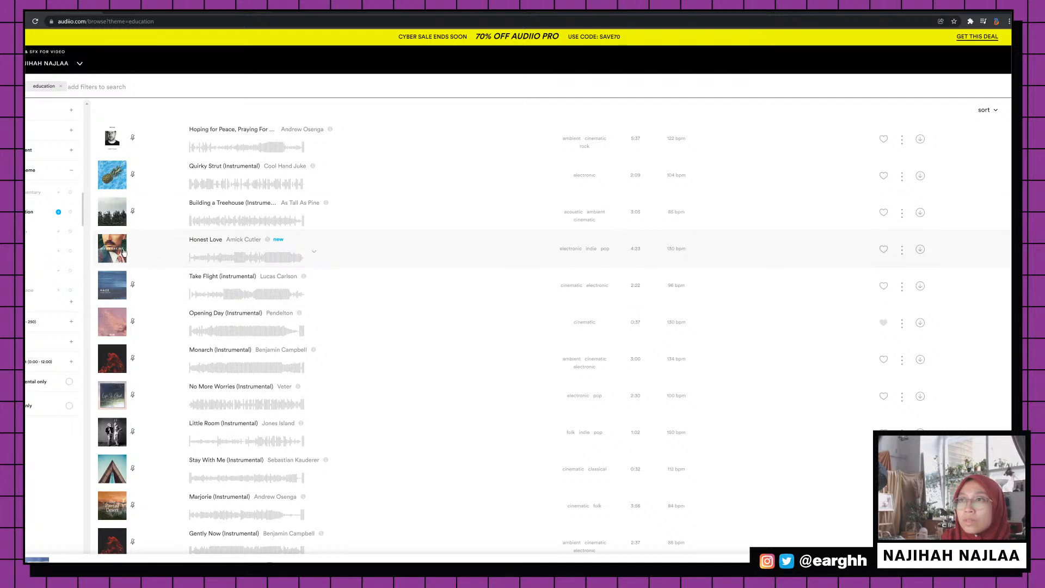
left_click(32, 215)
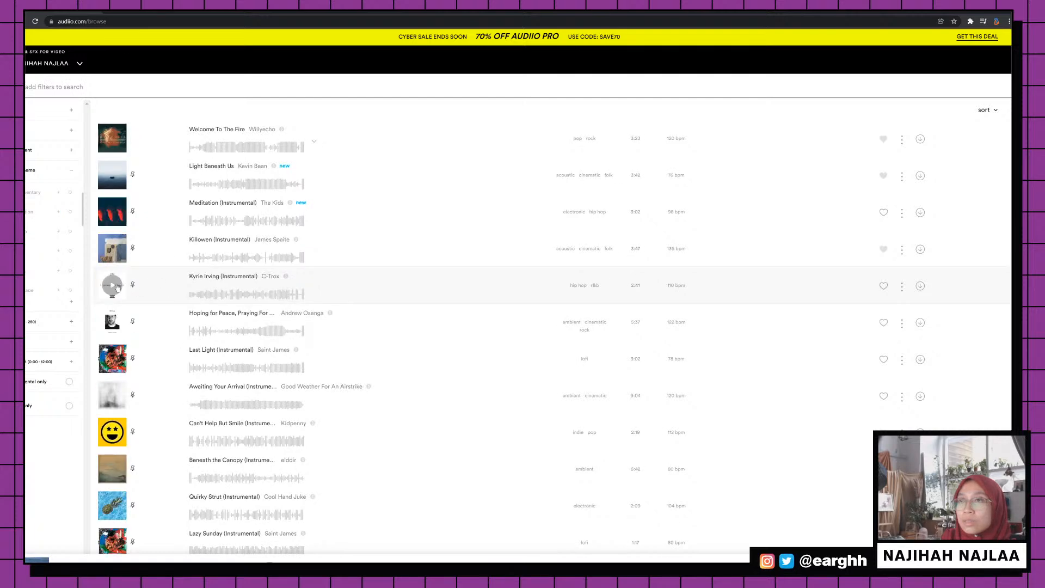
left_click(31, 215)
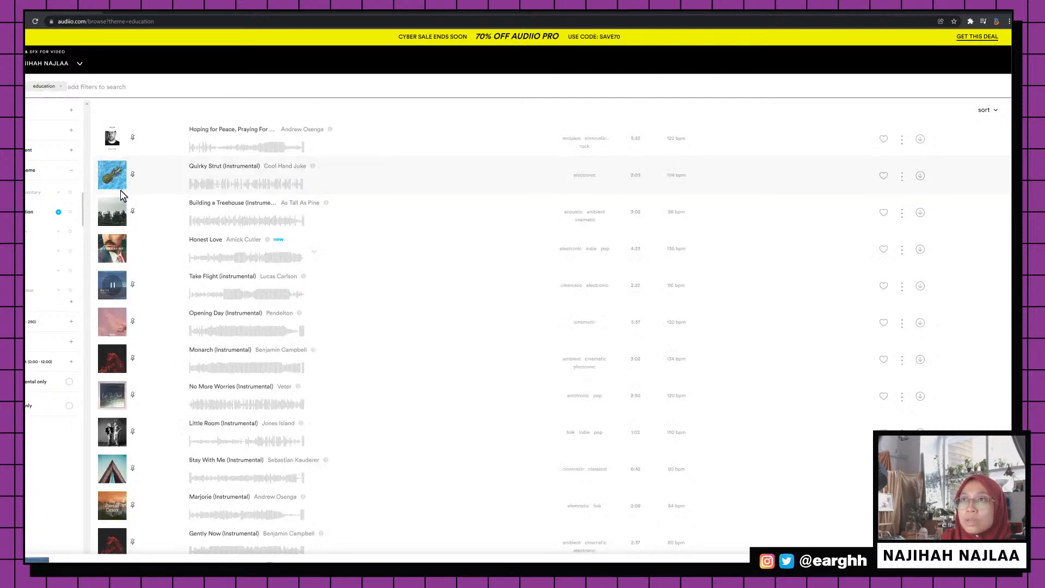
Preview Hoping for Peace, Quirky Strut, Opening Day and Monarch (Instrumental) from its start
left_click(112, 140)
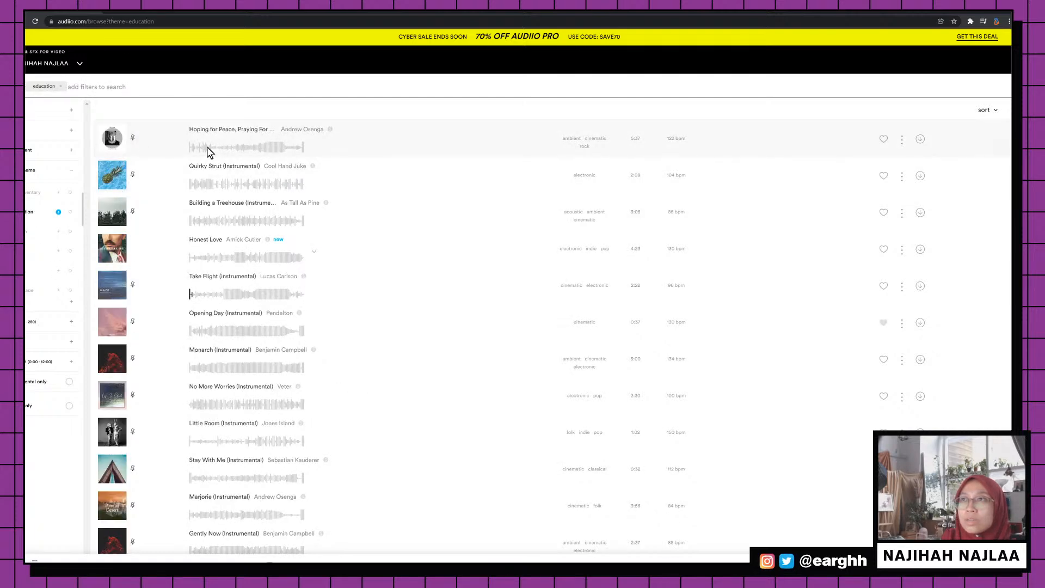
left_click(249, 147)
left_click(210, 185)
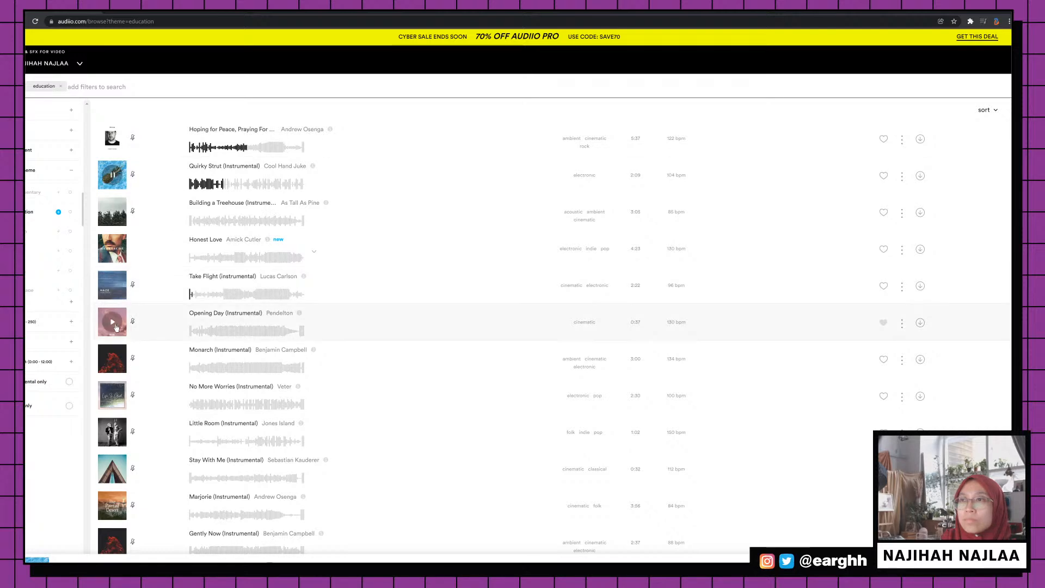
left_click(113, 323)
left_click(214, 330)
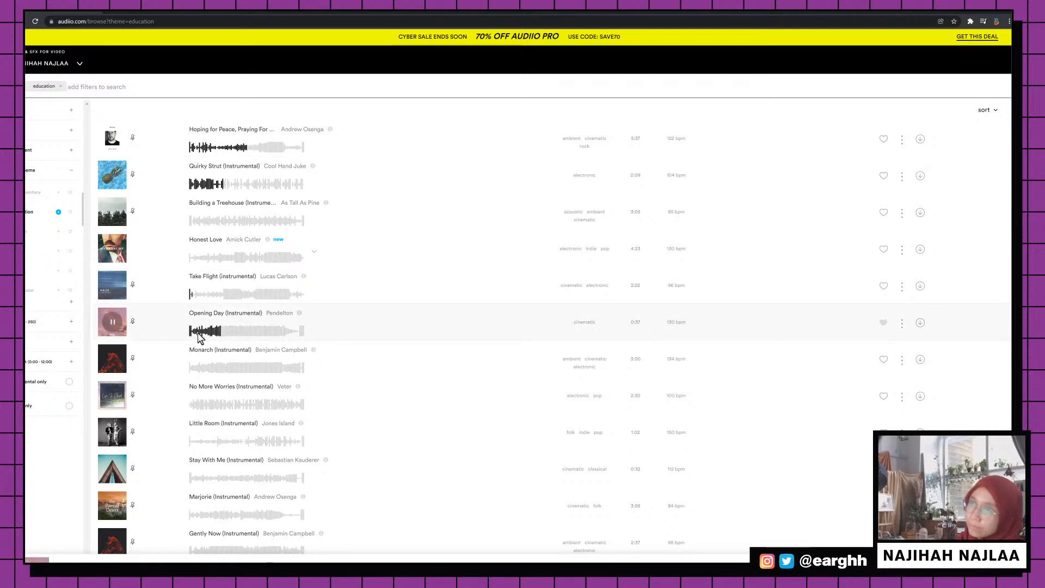
key("space")
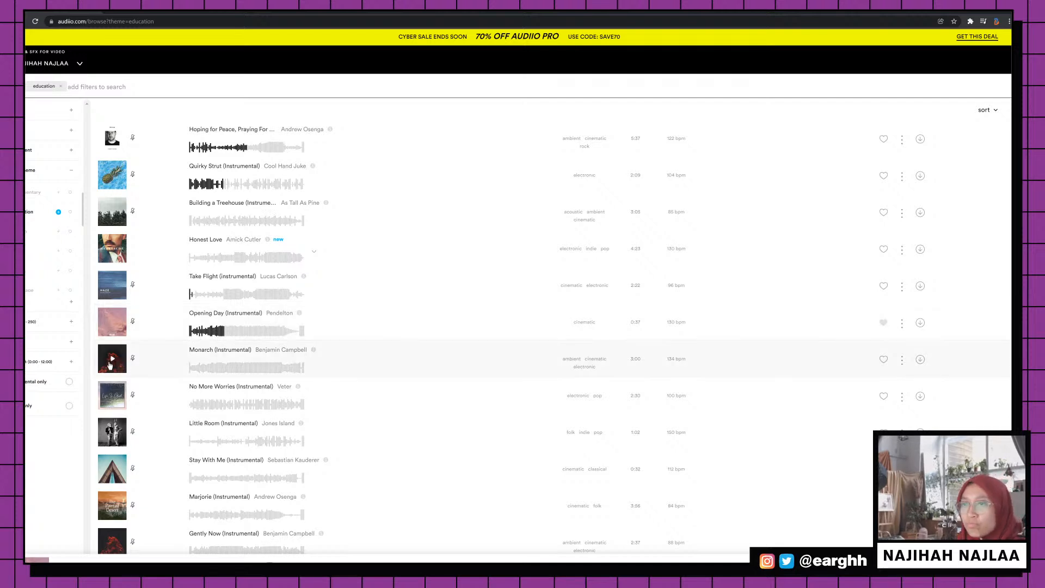
left_click(110, 363)
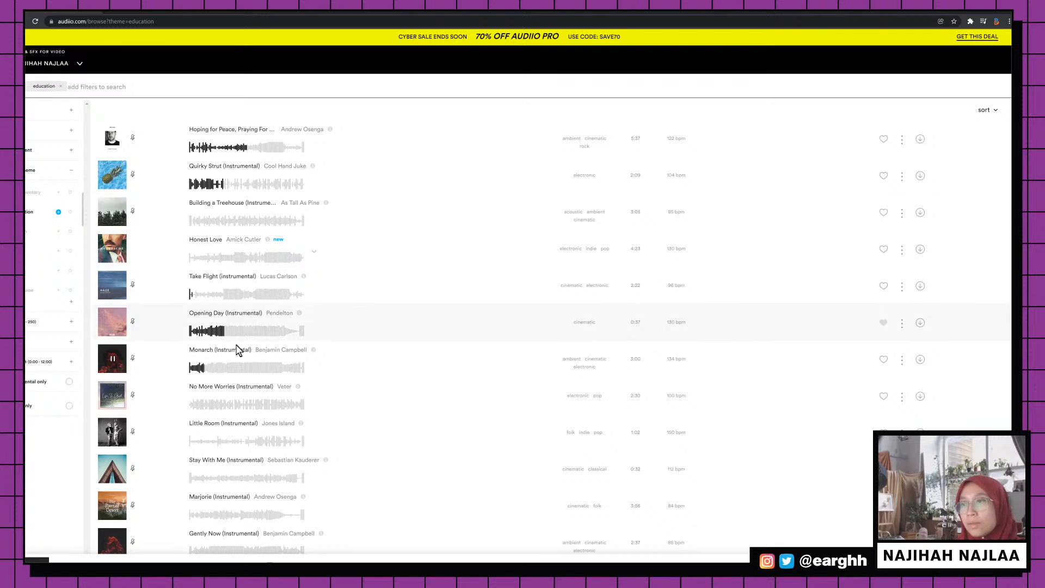
left_click(195, 372)
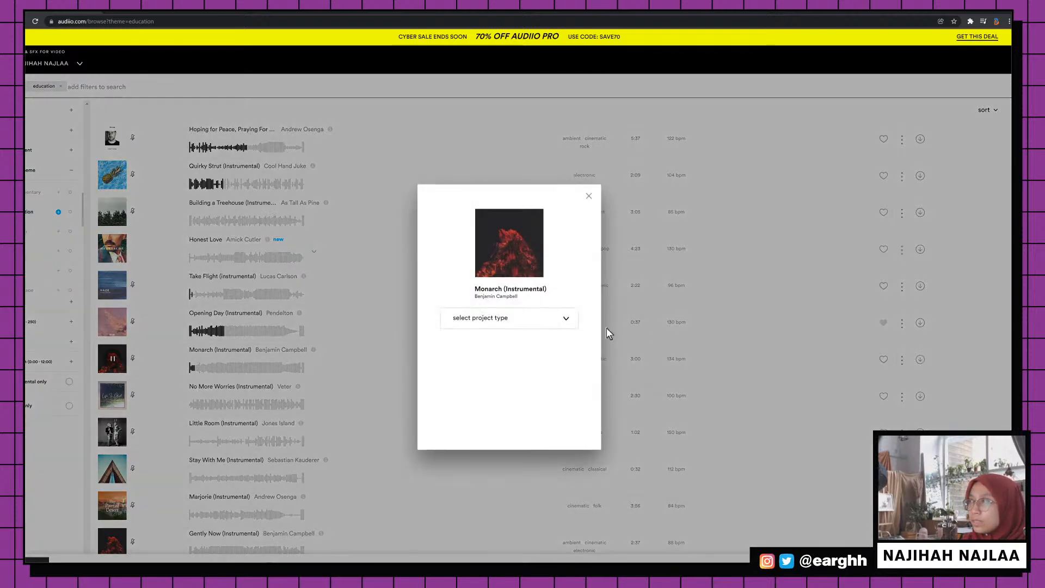
left_click(527, 321)
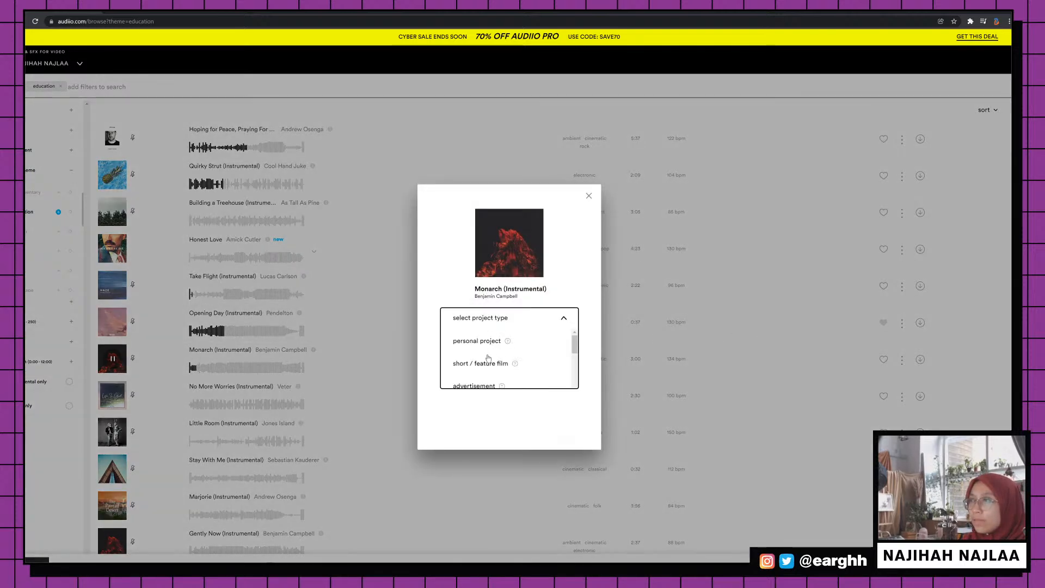
Set project type to advertisement and distribution to internet, then download Monarch (Instrumental)
scroll(486, 358, "down", 1)
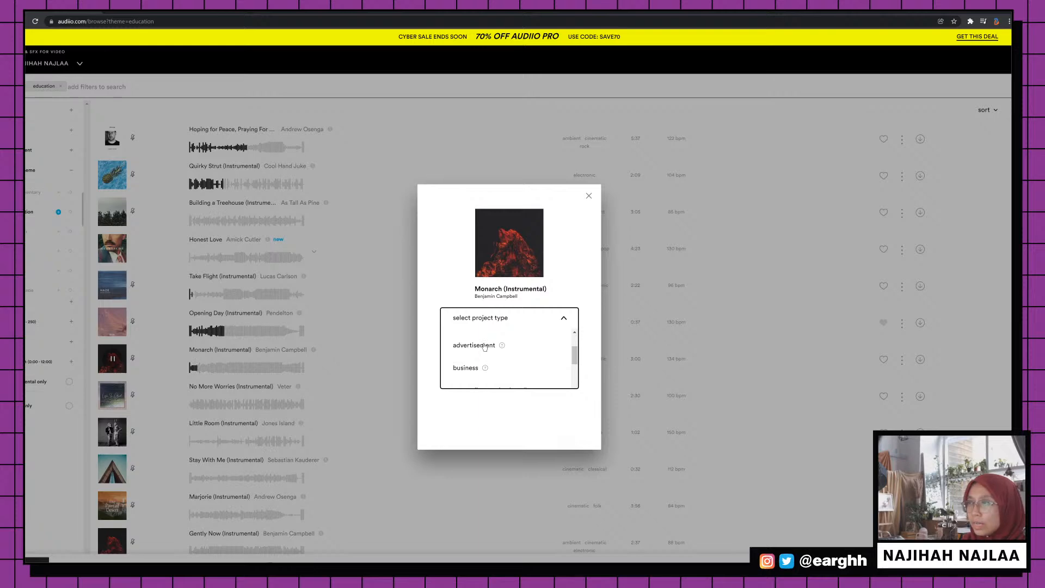
left_click(481, 348)
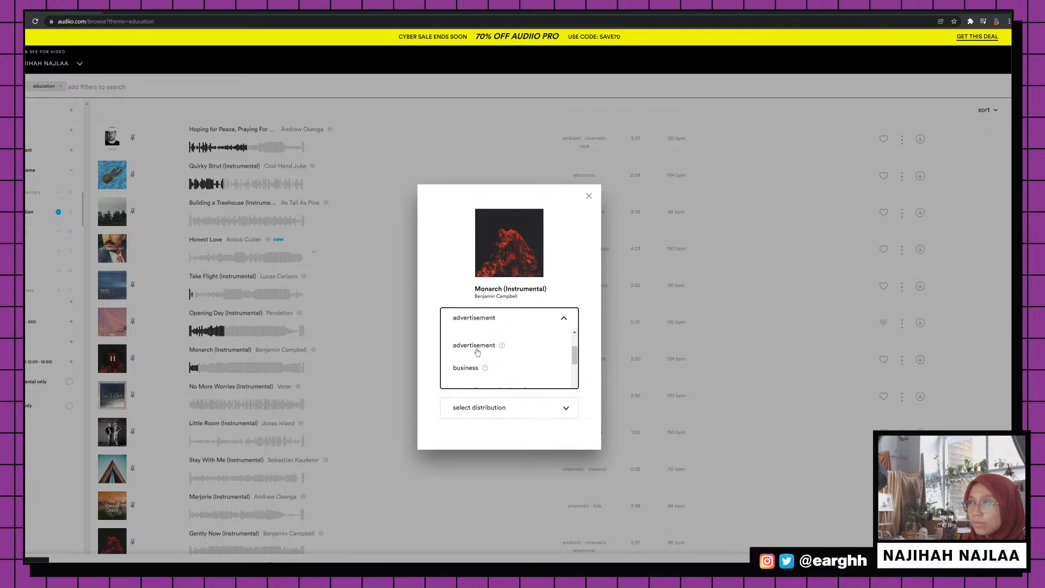
left_click(501, 407)
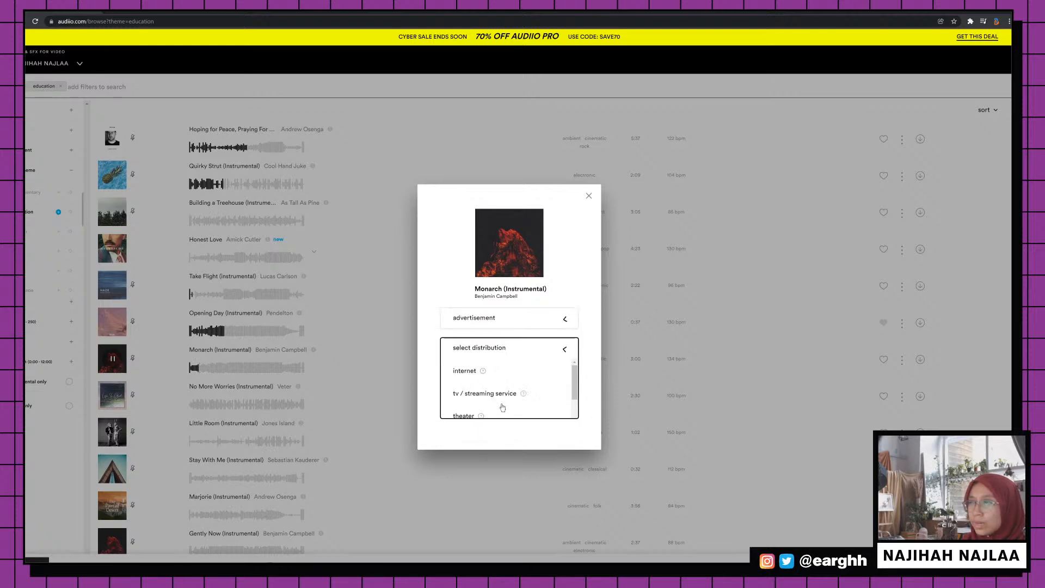
left_click(471, 372)
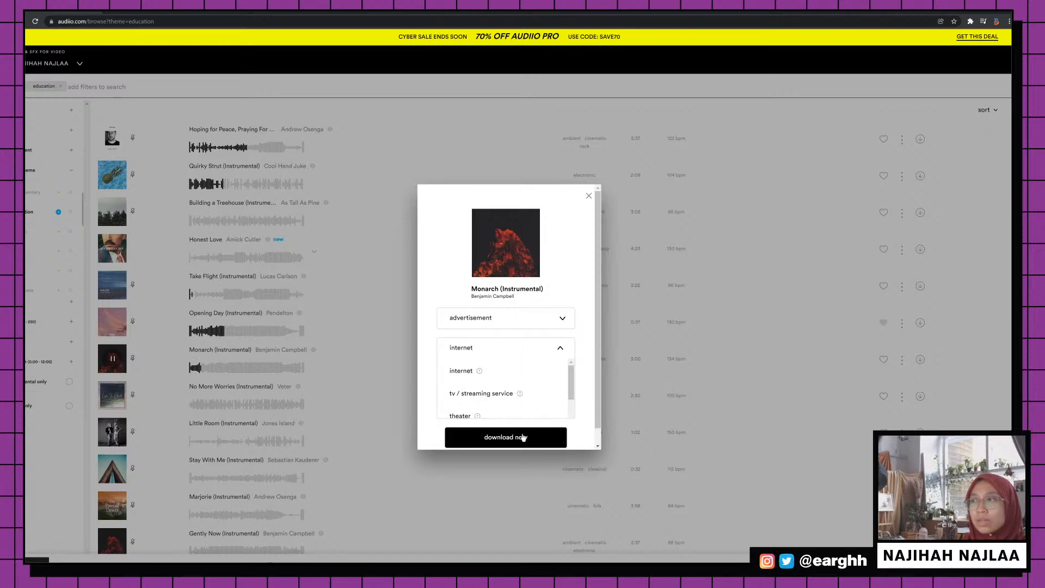
left_click(523, 437)
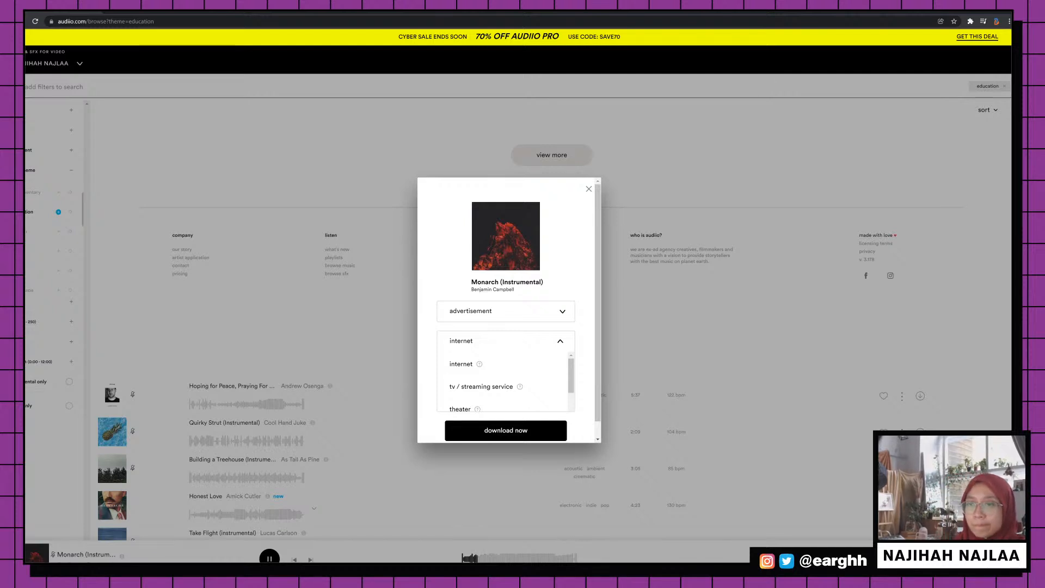
Show the downloaded Monarch wav in Downloads and switch to the other folder window
left_click(111, 548)
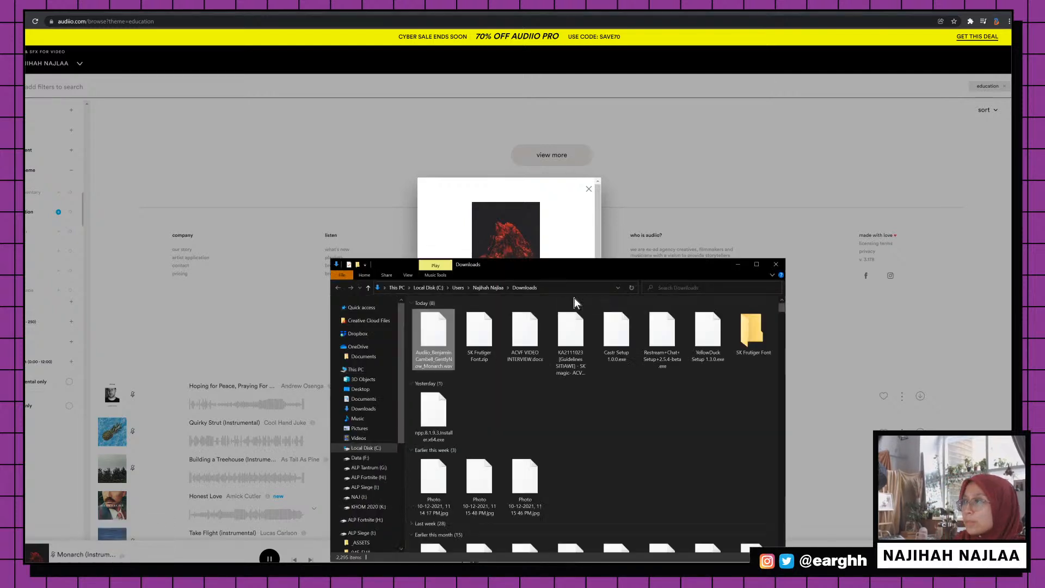
left_click_drag(592, 271, 553, 223)
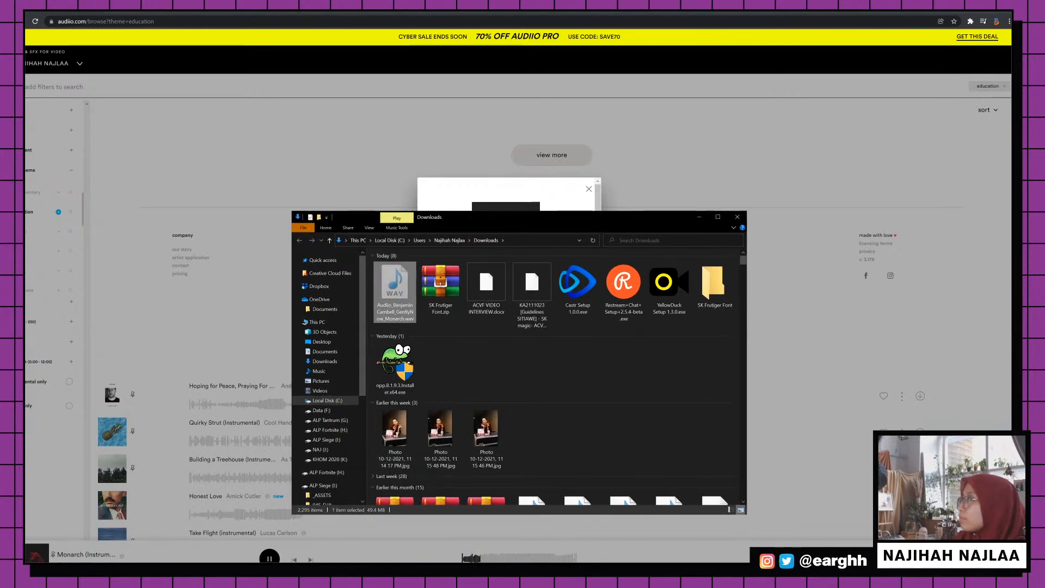
left_click(1011, 87)
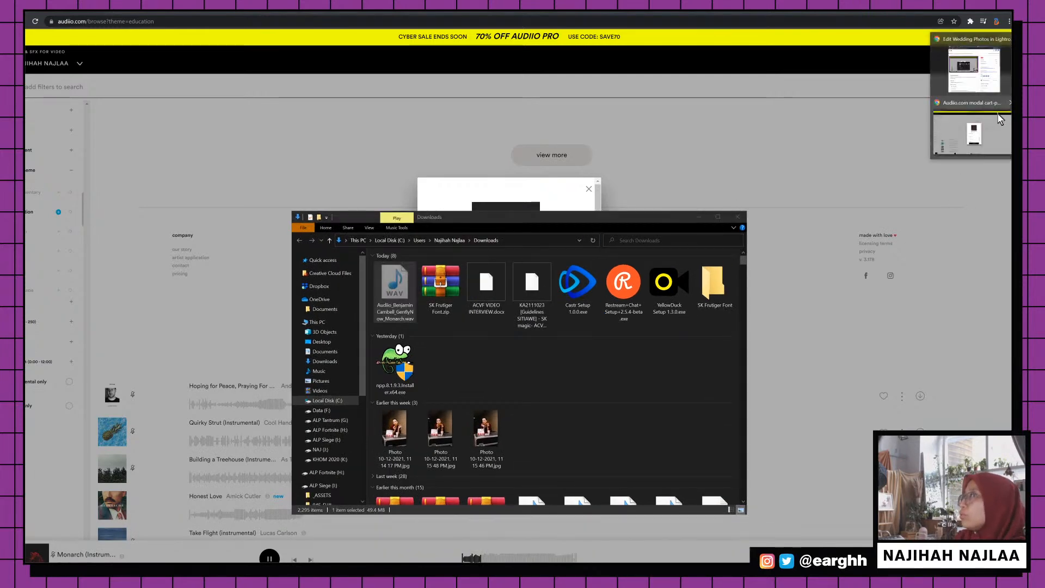
left_click(971, 47)
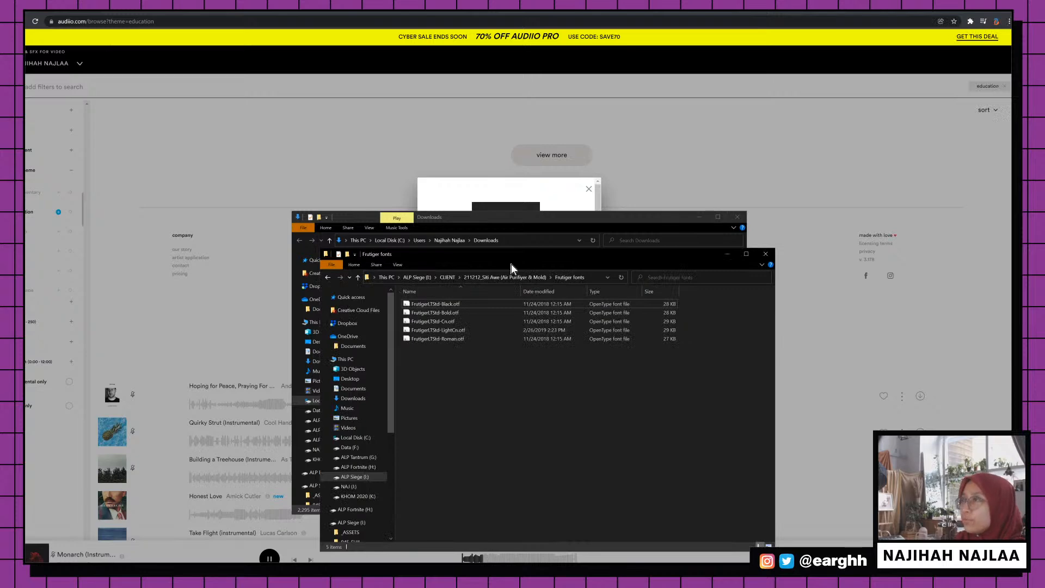
Create a Music folder in the client project folder and paste the Monarch wav into it
left_click(529, 277)
left_click_drag(506, 247, 488, 226)
left_click(325, 224)
type("Music")
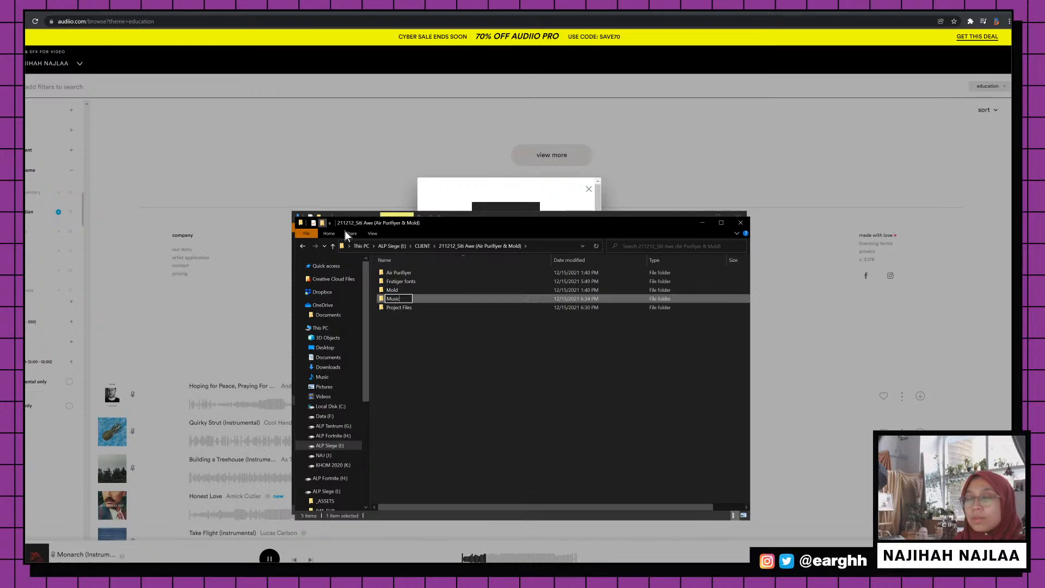
key("Return")
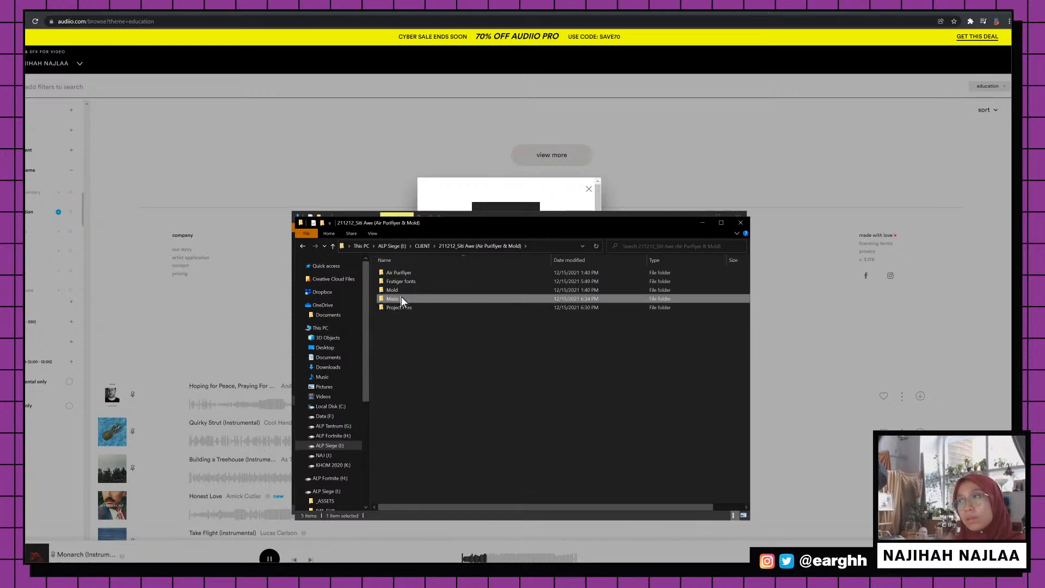
double_click(401, 299)
key("ctrl+v")
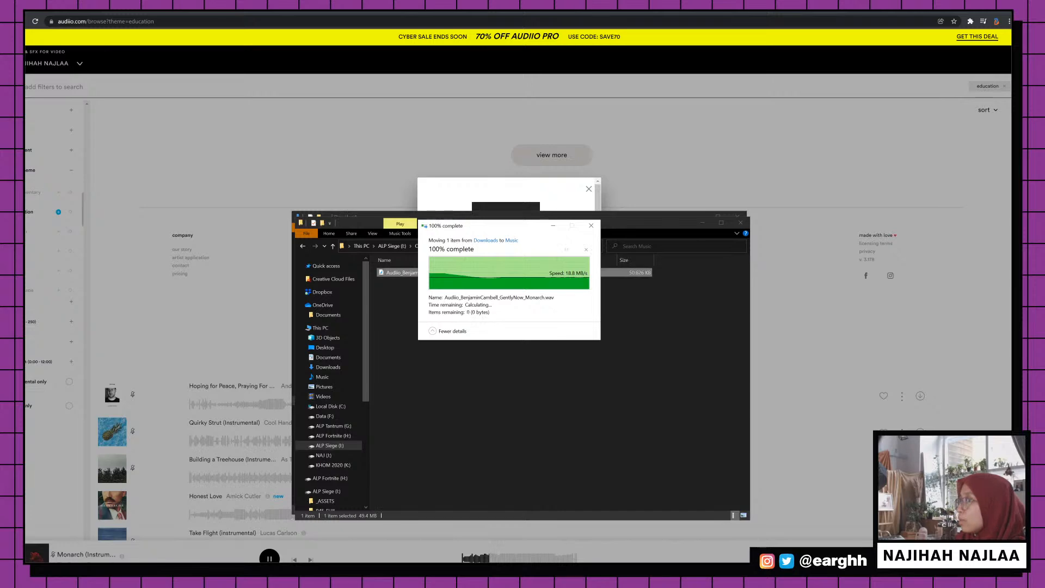
key("alt+Tab")
key("alt+Tab")
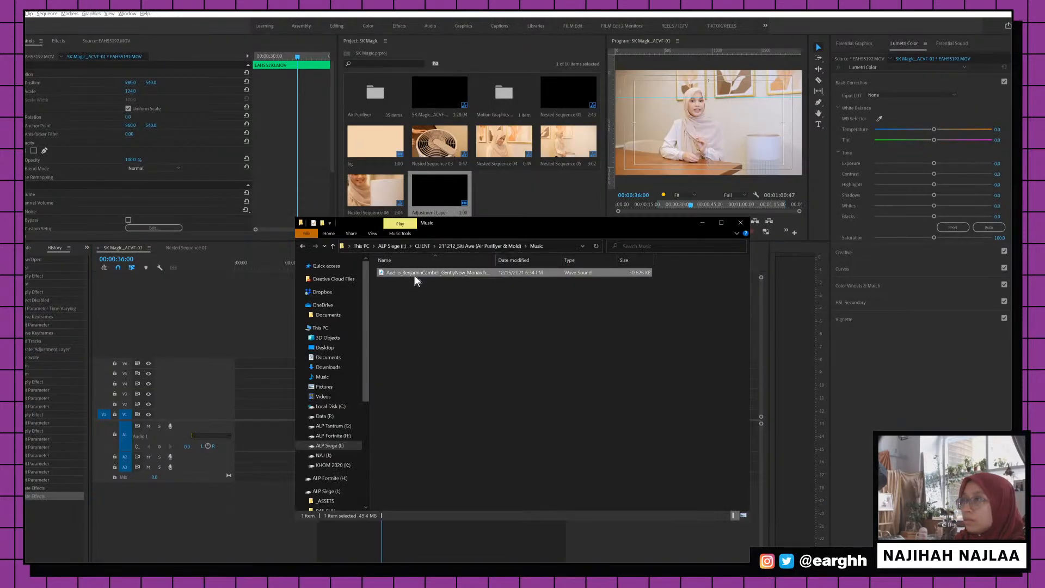
Place the Monarch wav on A3 at the sequence start, lower its volume, and save
left_click_drag(414, 280, 420, 533)
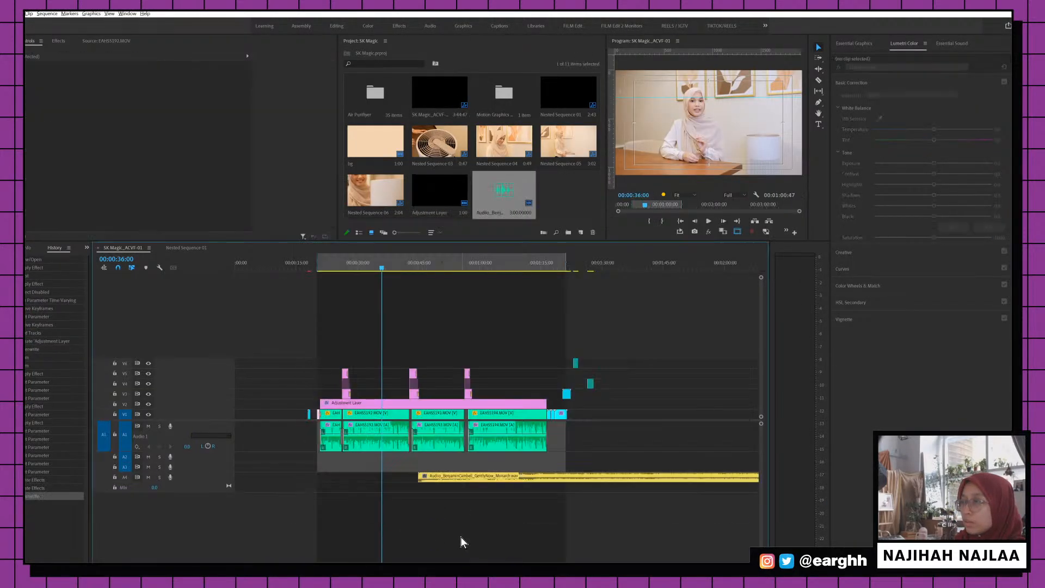
left_click_drag(469, 477, 367, 467)
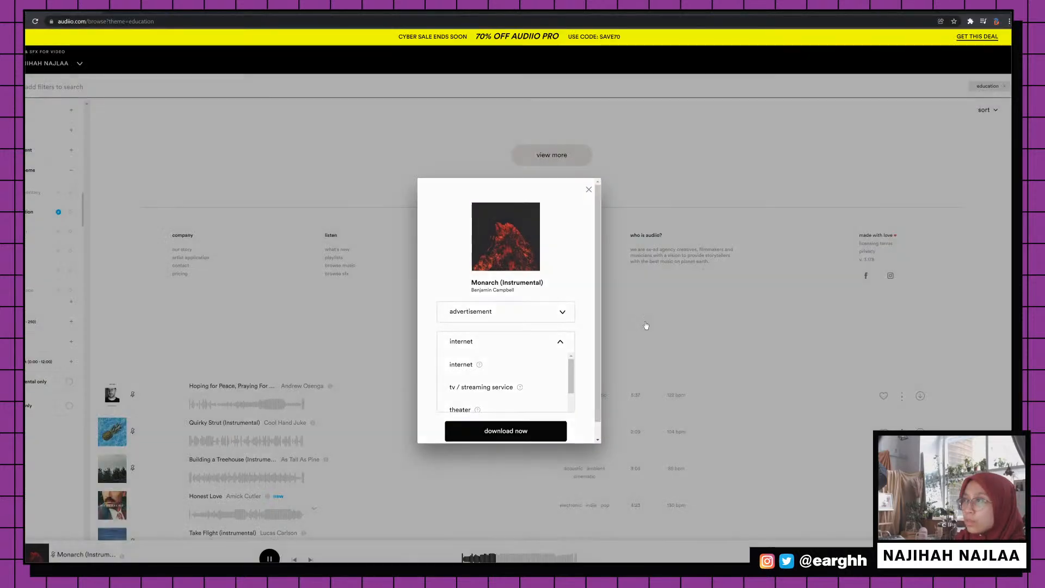
left_click(217, 368)
scroll(216, 368, "down", 3)
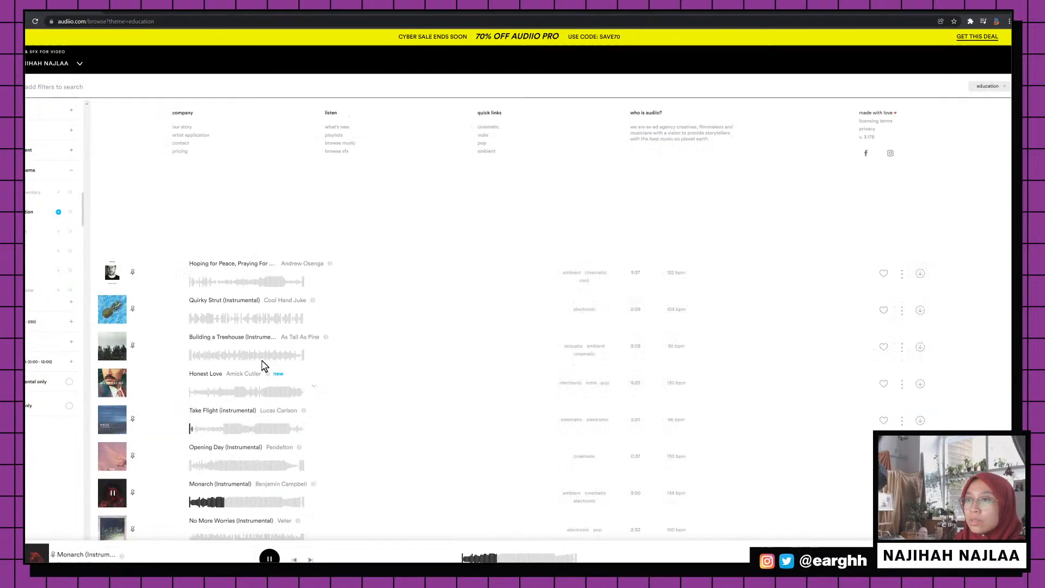
left_click(269, 557)
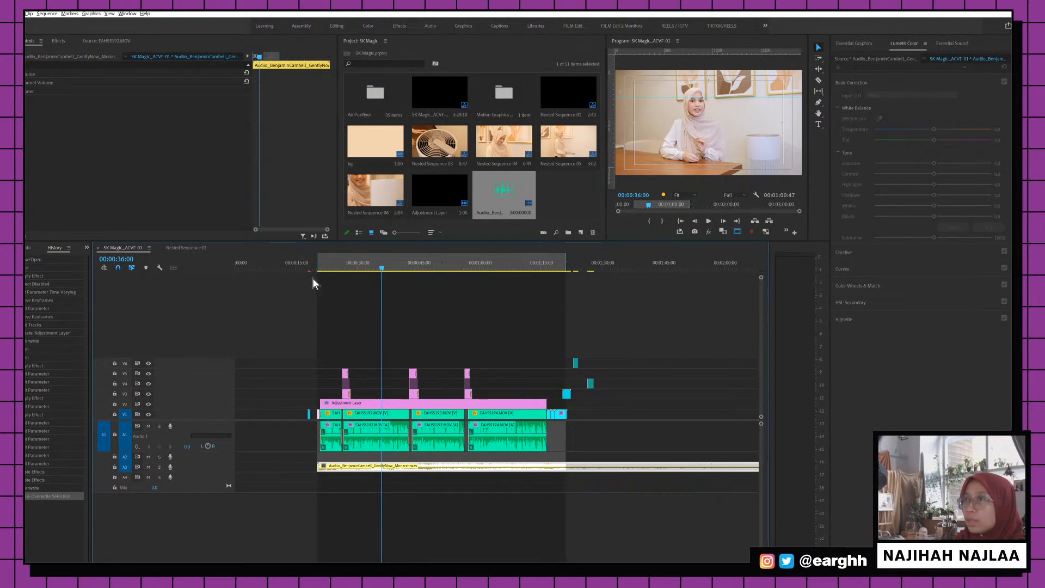
left_click(315, 267)
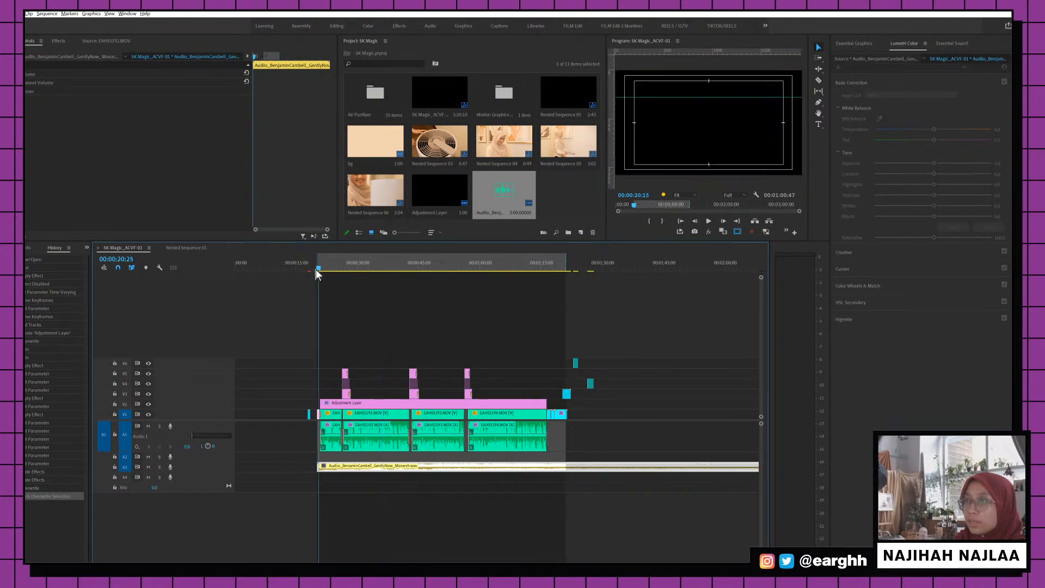
double_click(221, 466)
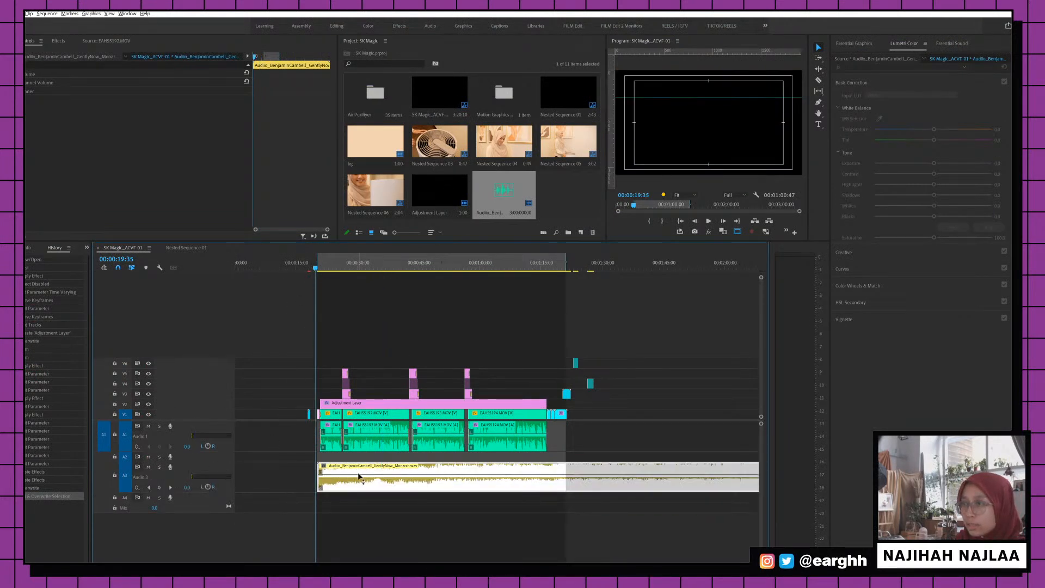
left_click_drag(359, 477, 360, 484)
key("=")
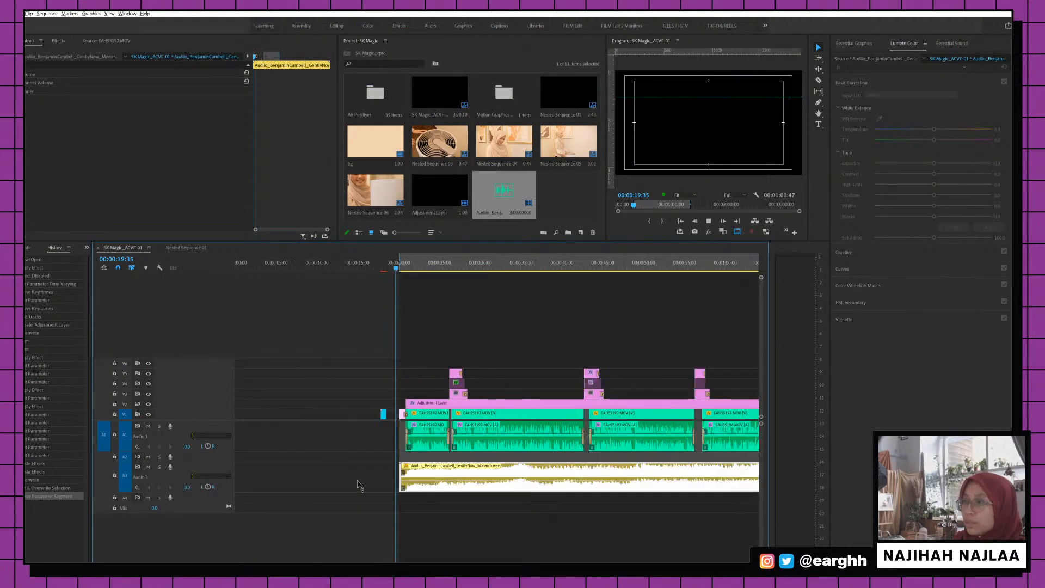
key("ctrl+s")
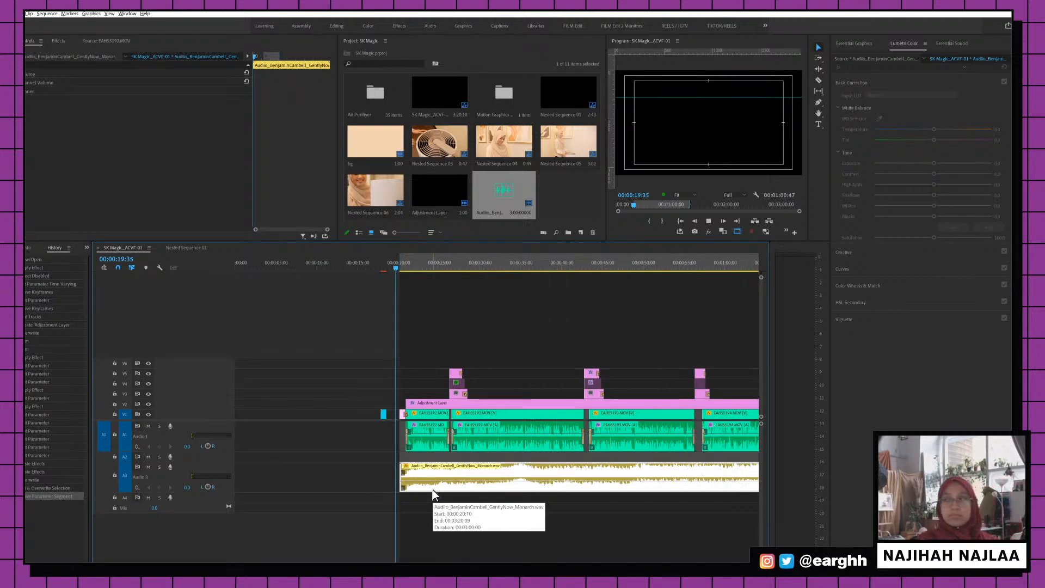
Play the mix, pull the music volume down further, and save the project
key("space")
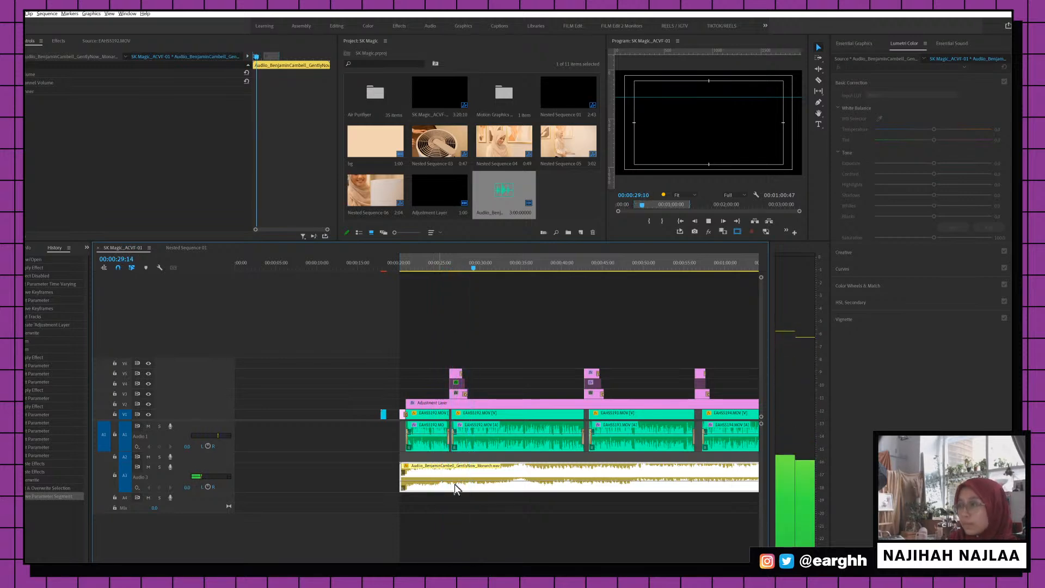
left_click_drag(455, 484, 459, 487)
scroll(493, 517, "down", 1)
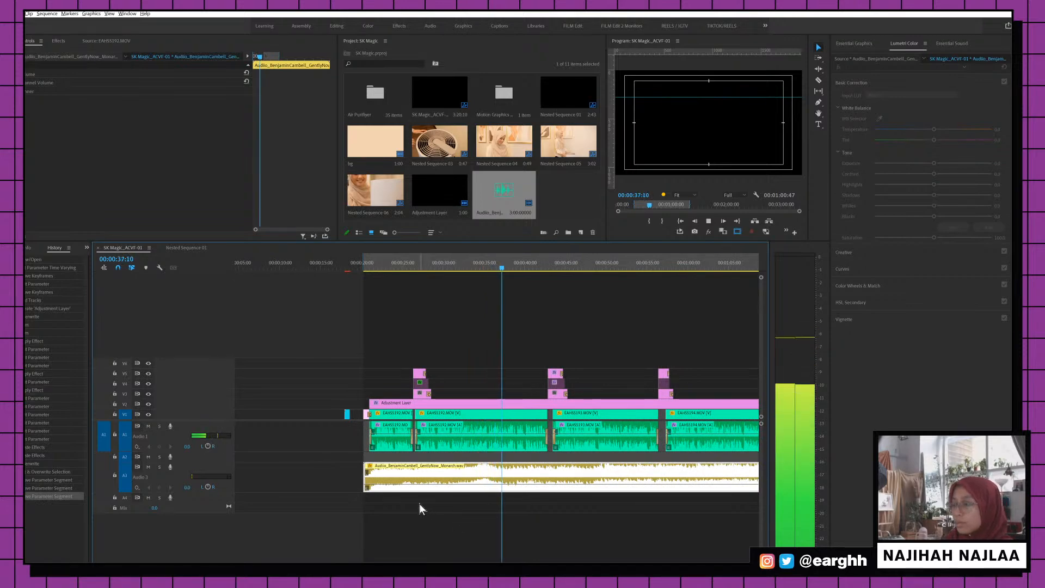
key("minus")
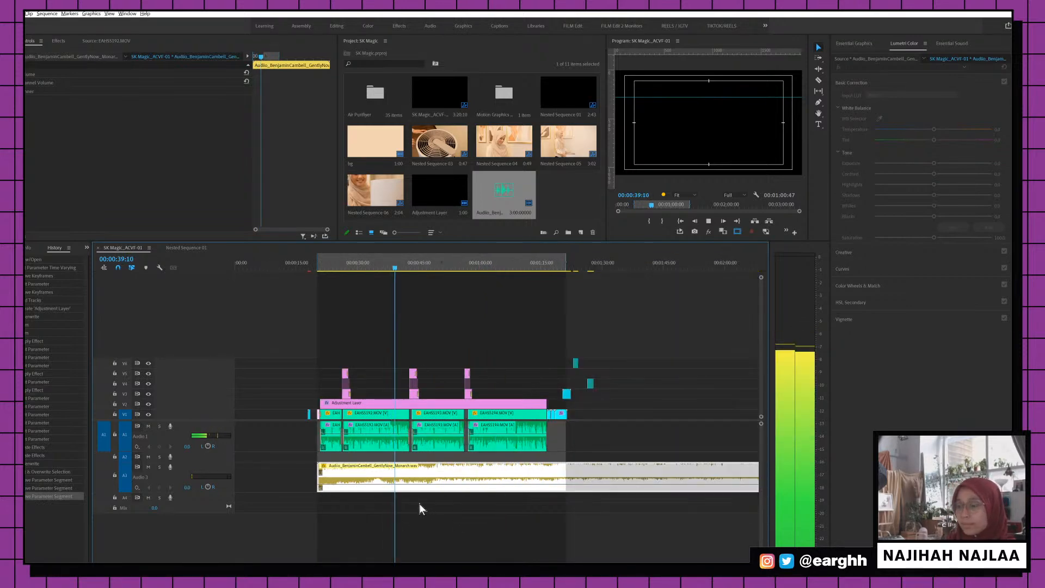
key("ctrl+s")
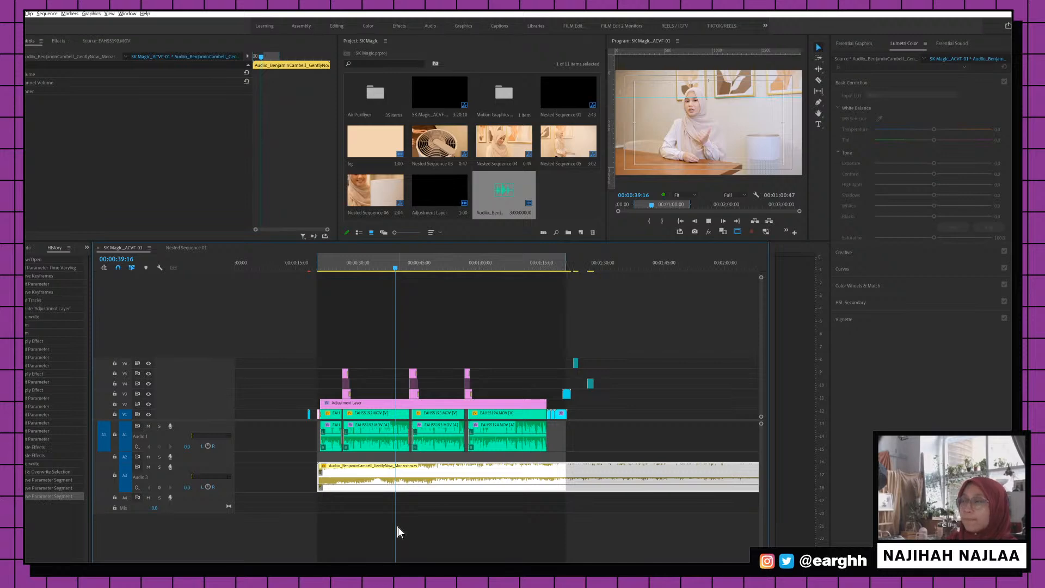
key("space")
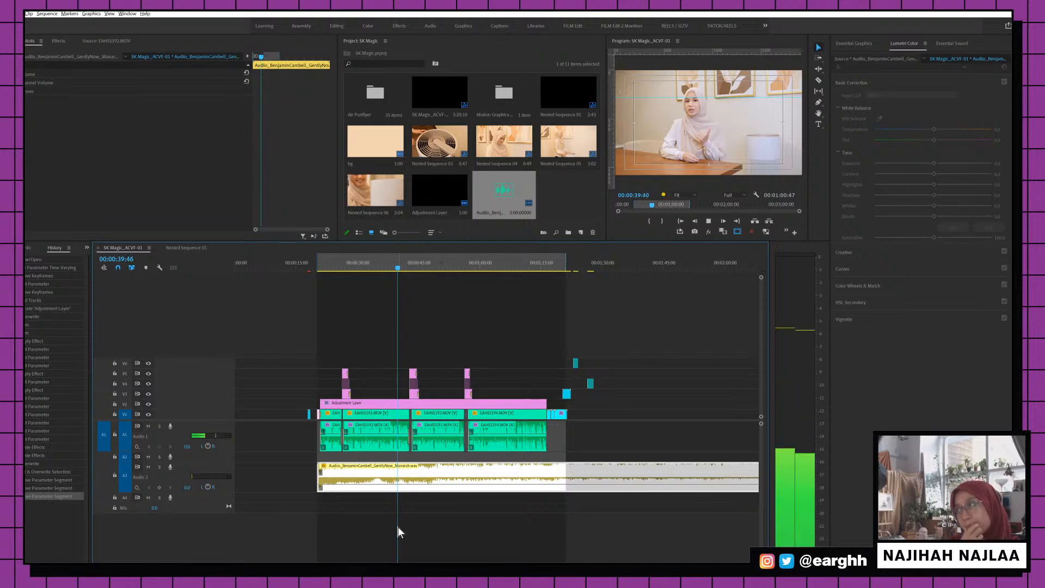
key("space")
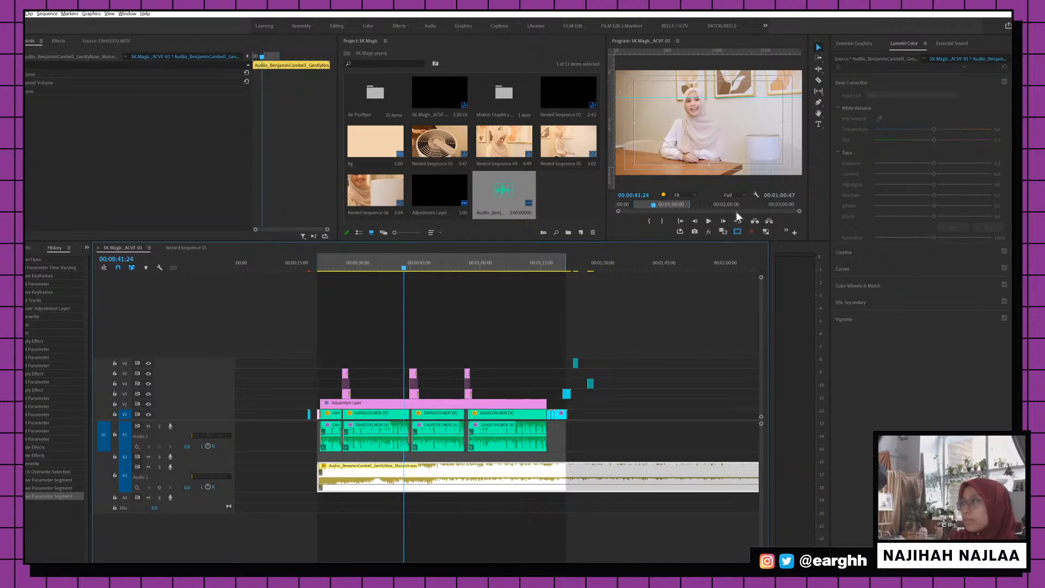
Set preview resolution to 1/4 and play from 00:00:41:20 to where the interview ends
left_click(742, 196)
left_click(735, 220)
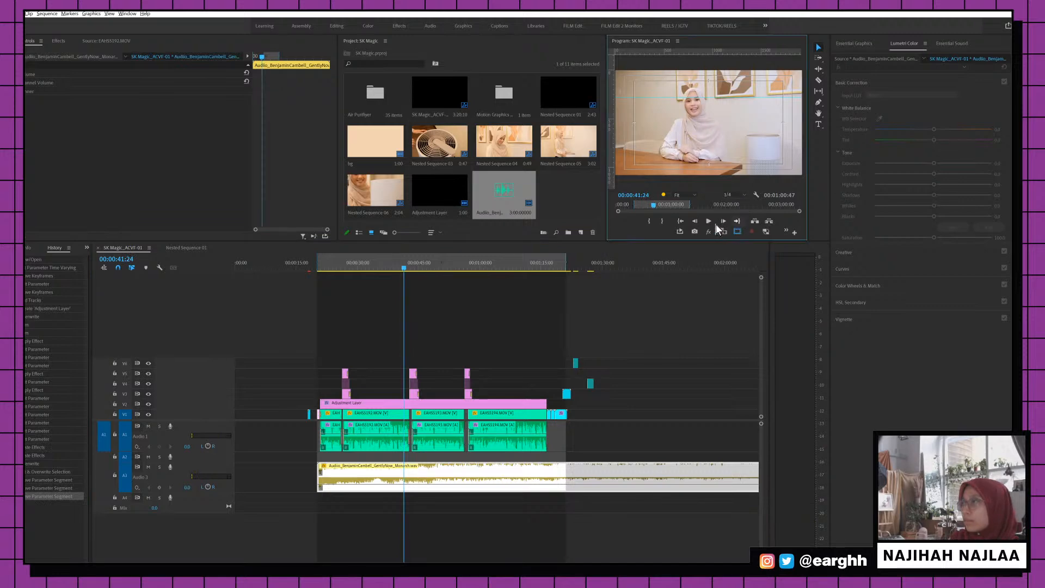
left_click(404, 268)
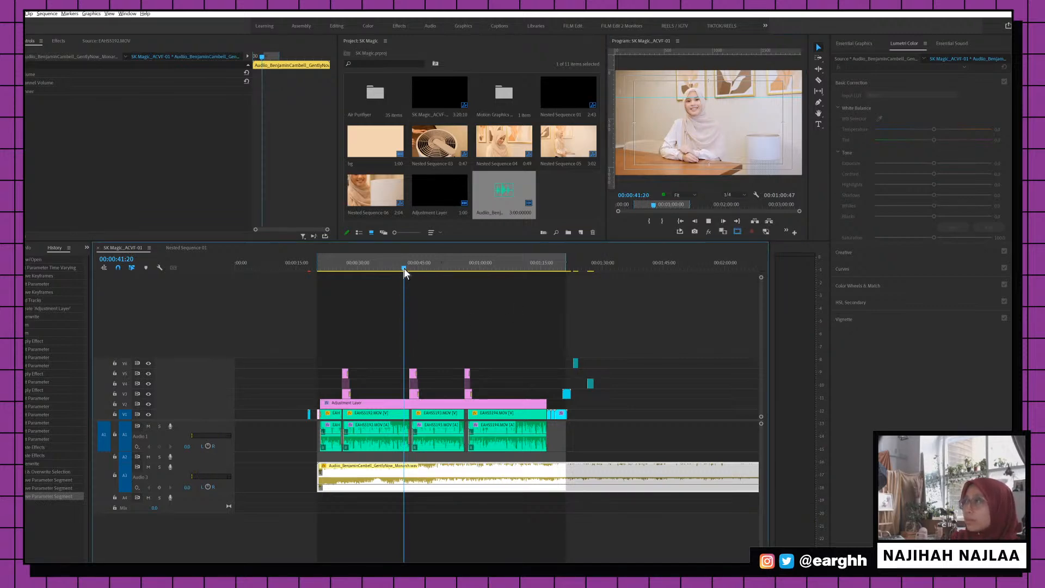
left_click(723, 220)
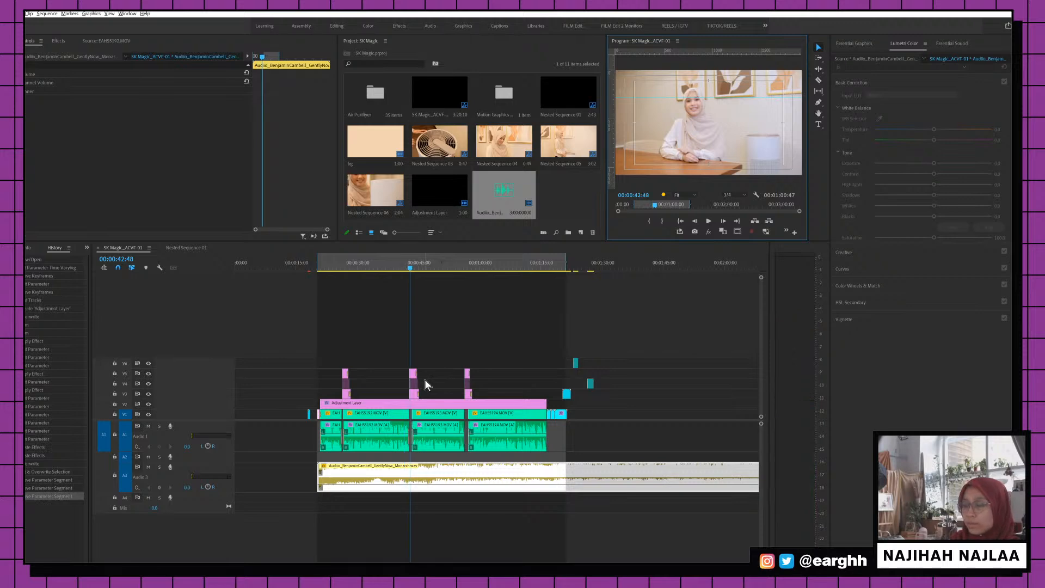
key("space")
key("Down")
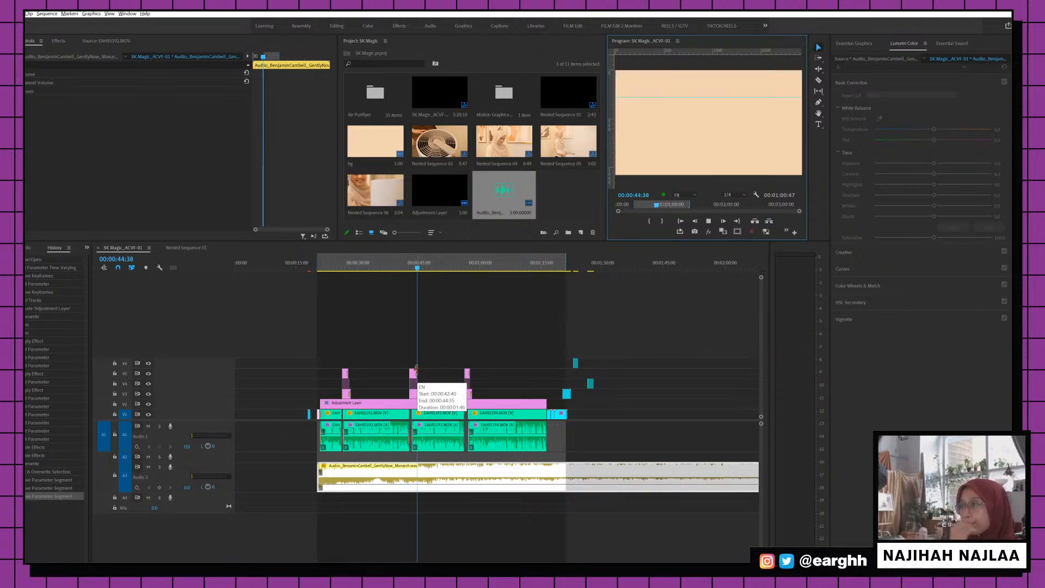
key("space")
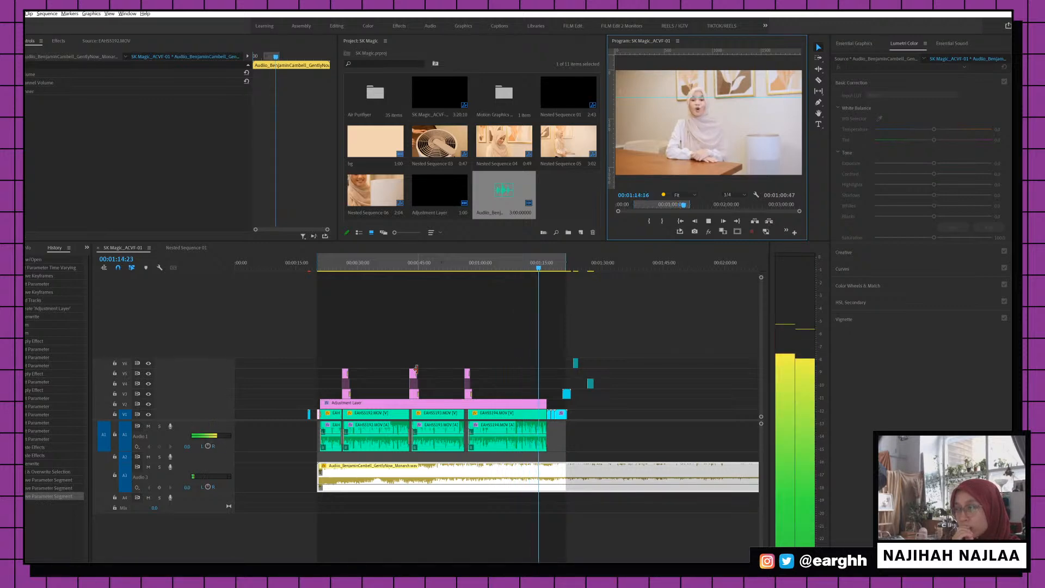
key("space")
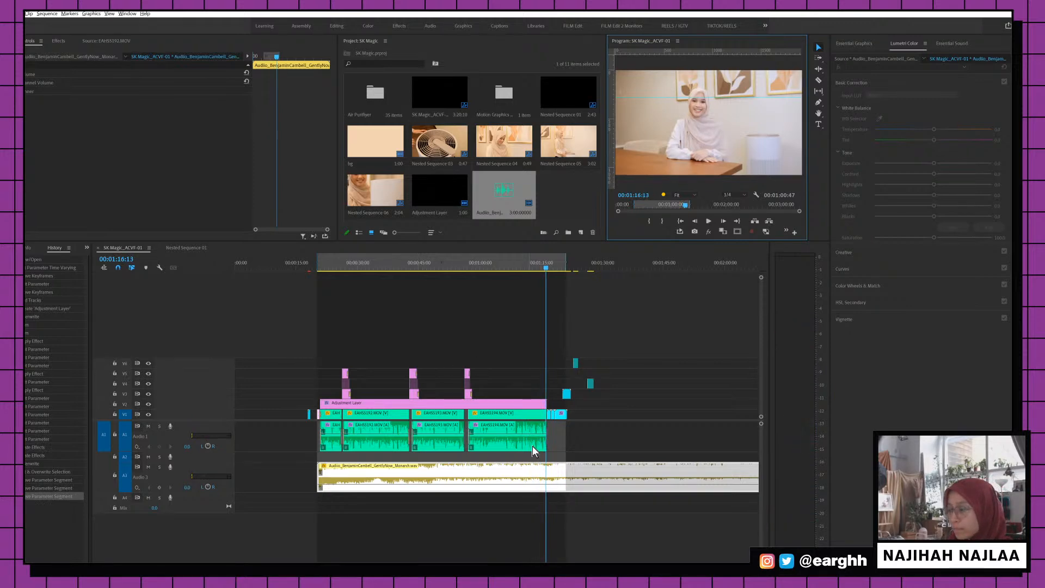
Add volume keyframes near the end of the music clip and pull the level down for a fade
left_click(537, 484)
left_click_drag(537, 484, 537, 486)
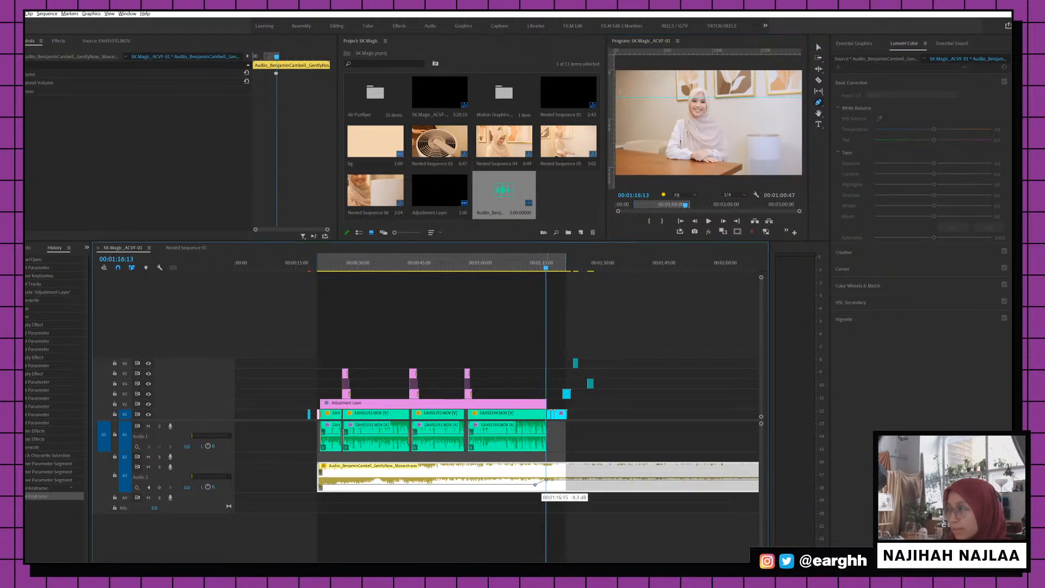
key("space")
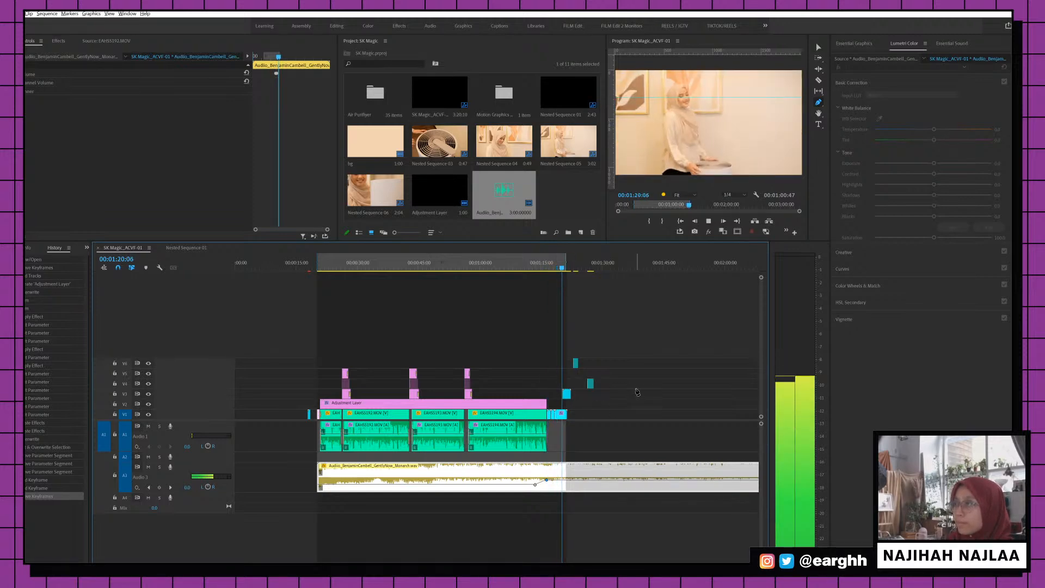
key("space")
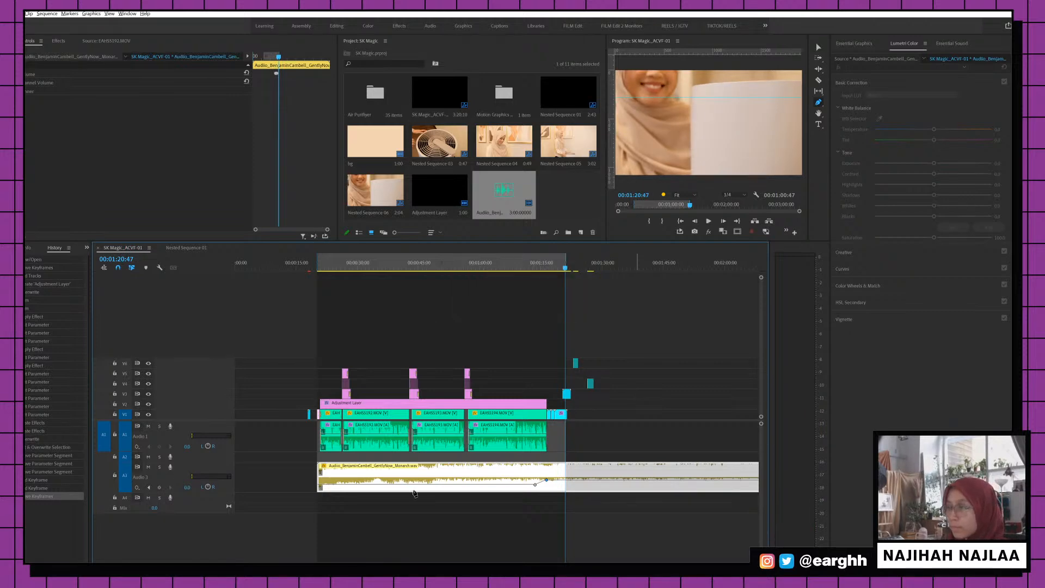
scroll(414, 492, "down", 2)
key("v")
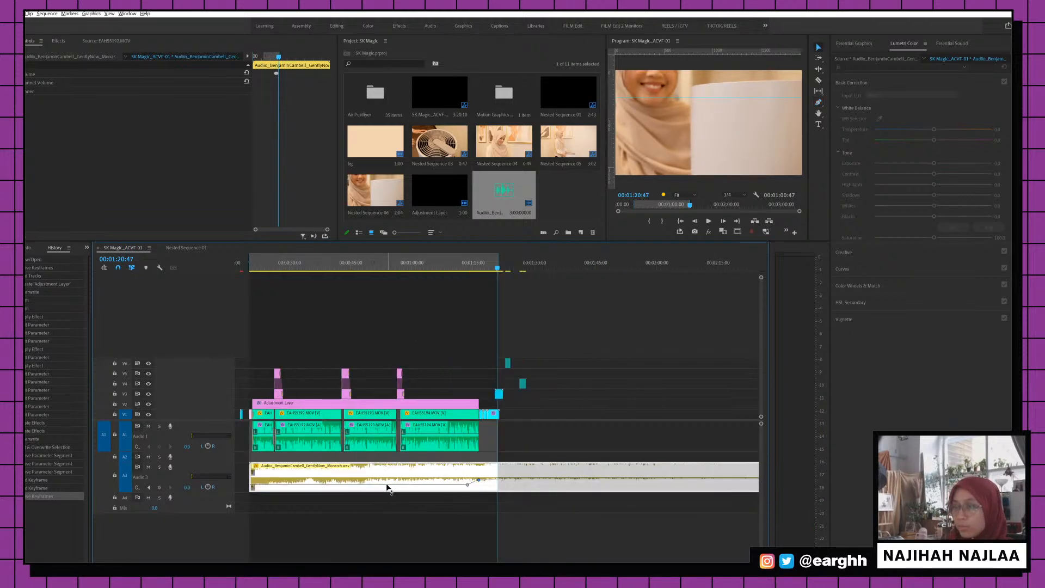
left_click_drag(397, 486, 397, 486)
Save the project and play back from 00:00:22:37 to review the mix
left_click(261, 266)
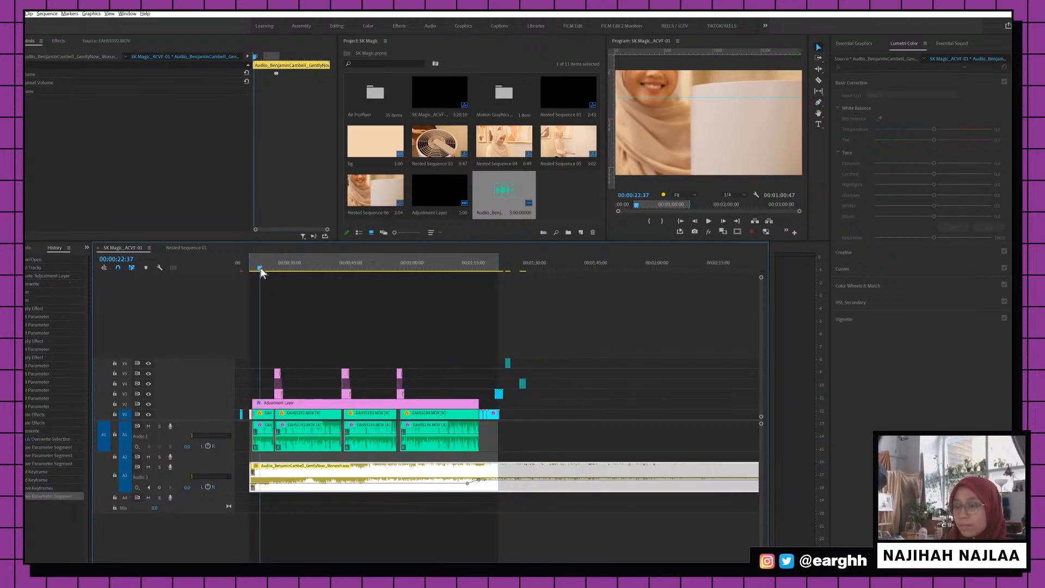
key("ctrl+s")
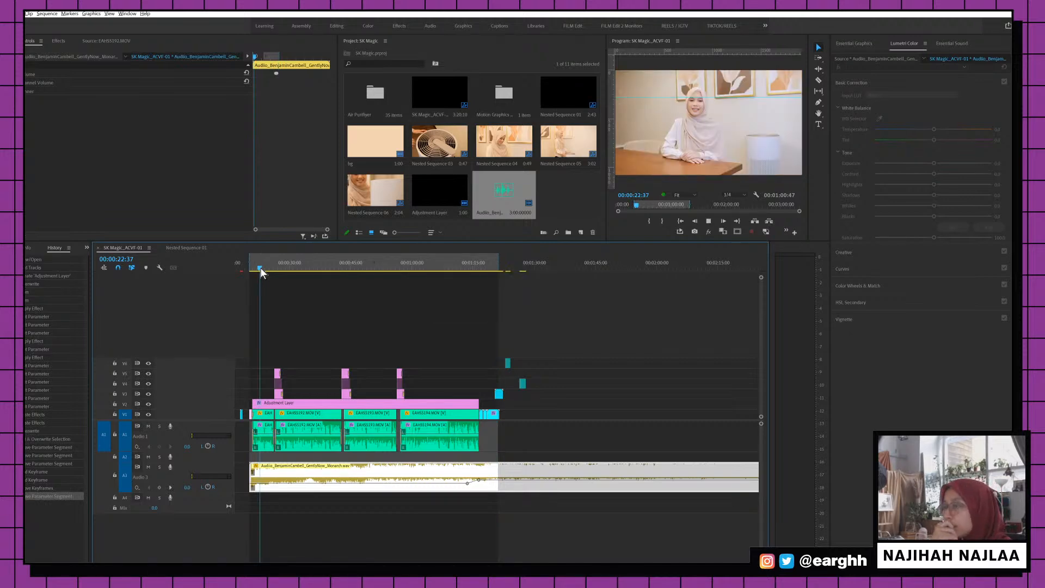
scroll(260, 266, "up", 2)
key("space")
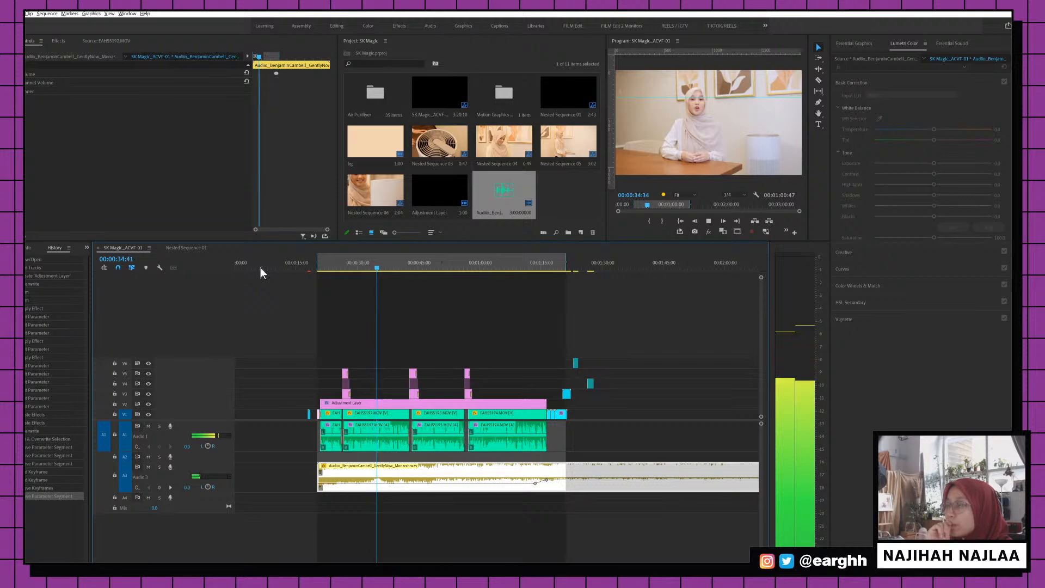
key("space")
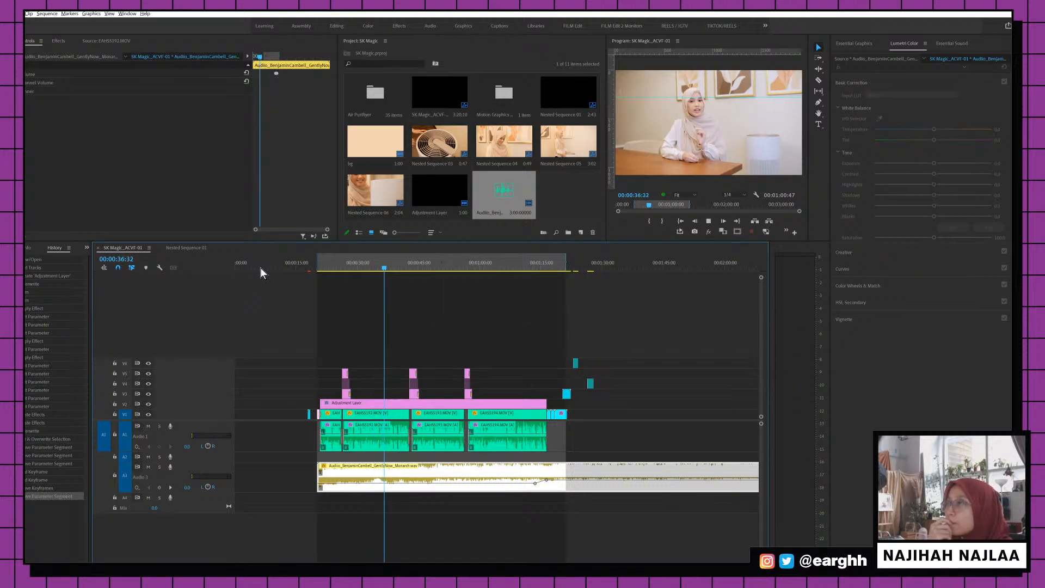
key("space")
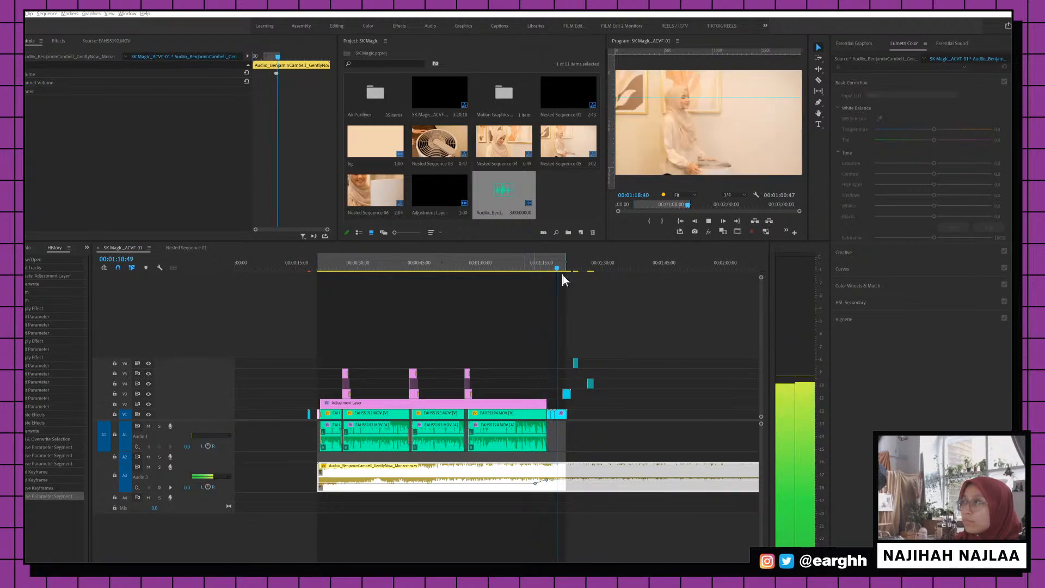
Extend the Adjustment Layer over the nested sequences and move Nested Sequence 06 to V2
left_click(551, 264)
key("=")
key("=")
key("=")
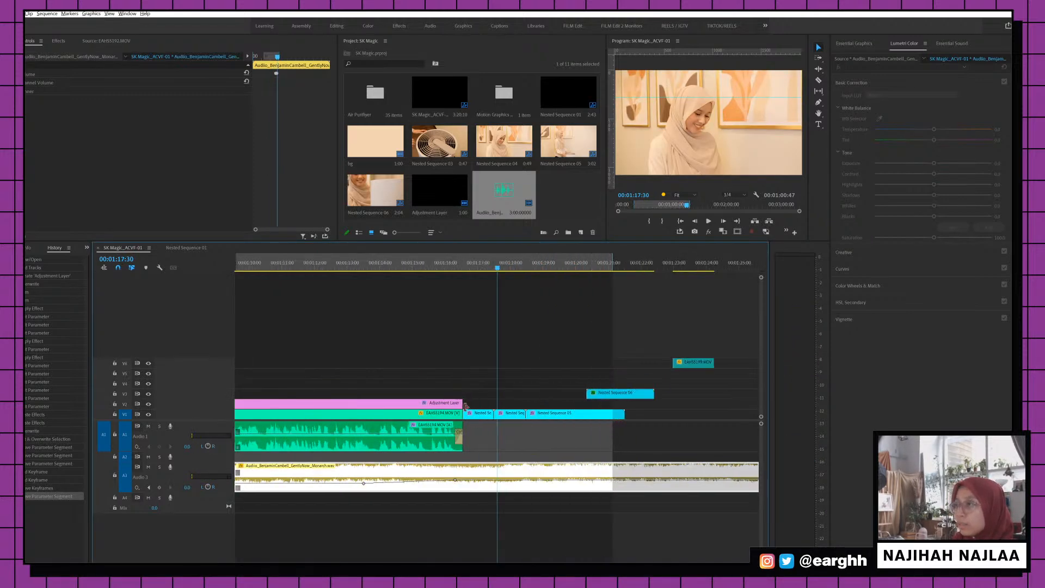
left_click_drag(469, 402, 473, 401)
left_click_drag(603, 393, 580, 410)
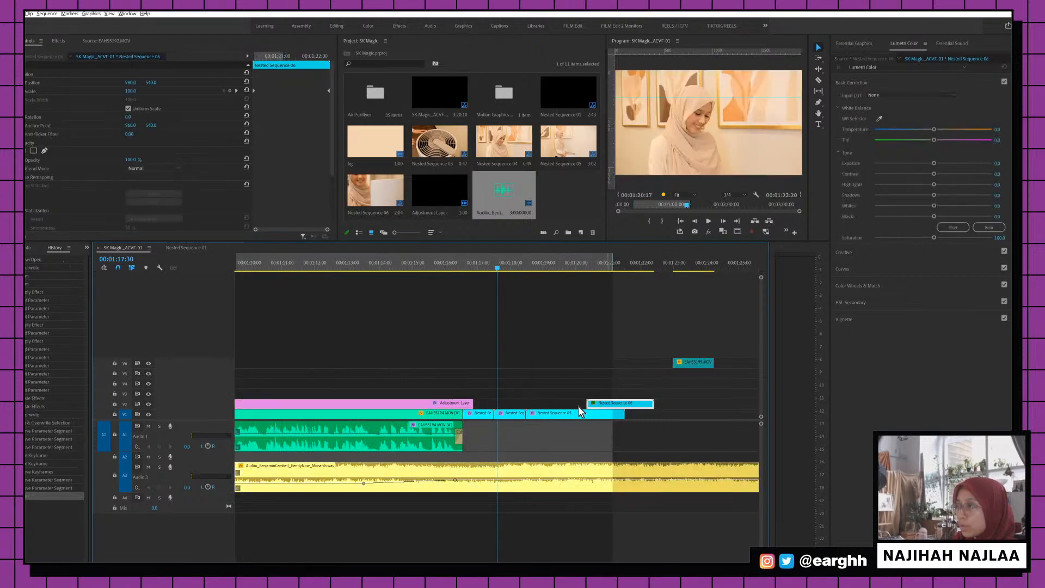
left_click_drag(471, 404, 603, 405)
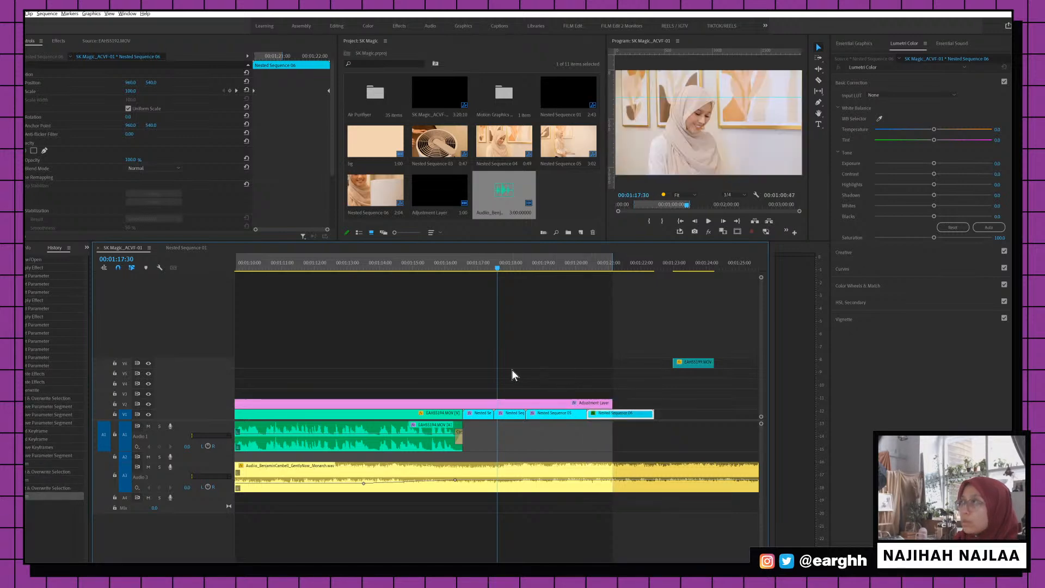
key("space")
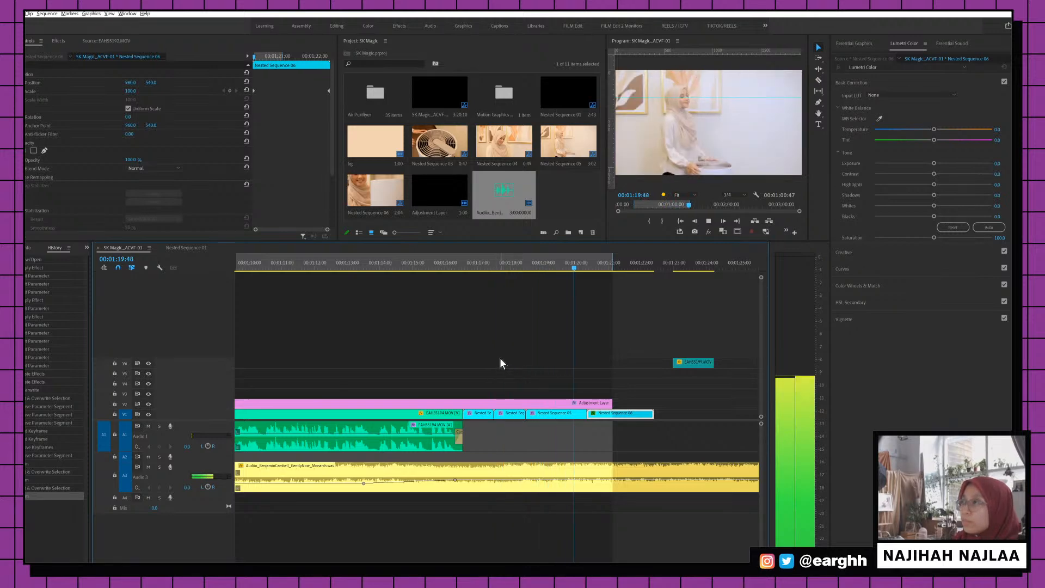
Give Nested Sequence 04 a keyframed zoom to 116 scale
left_click(504, 267)
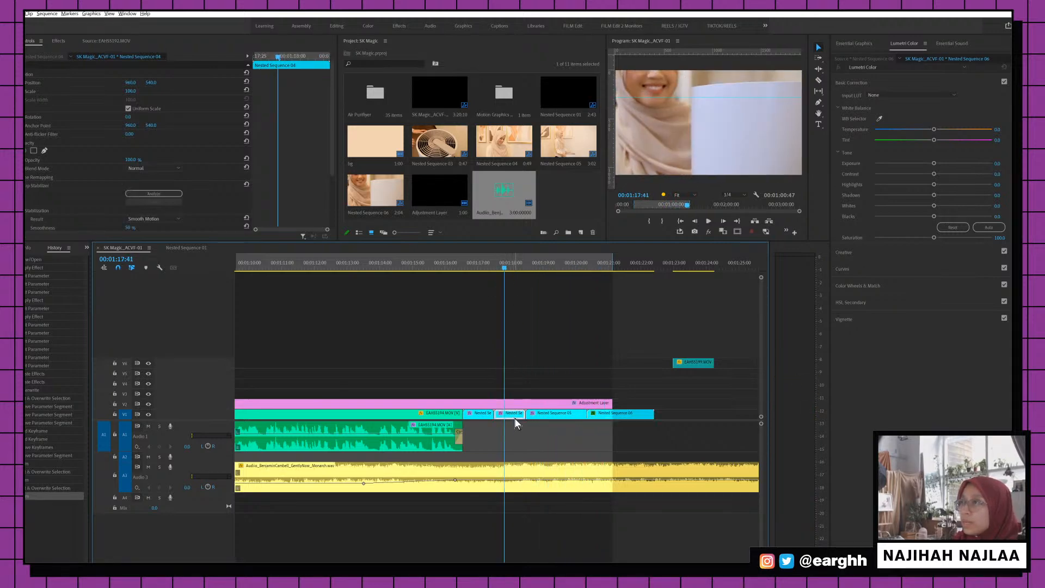
left_click(27, 91)
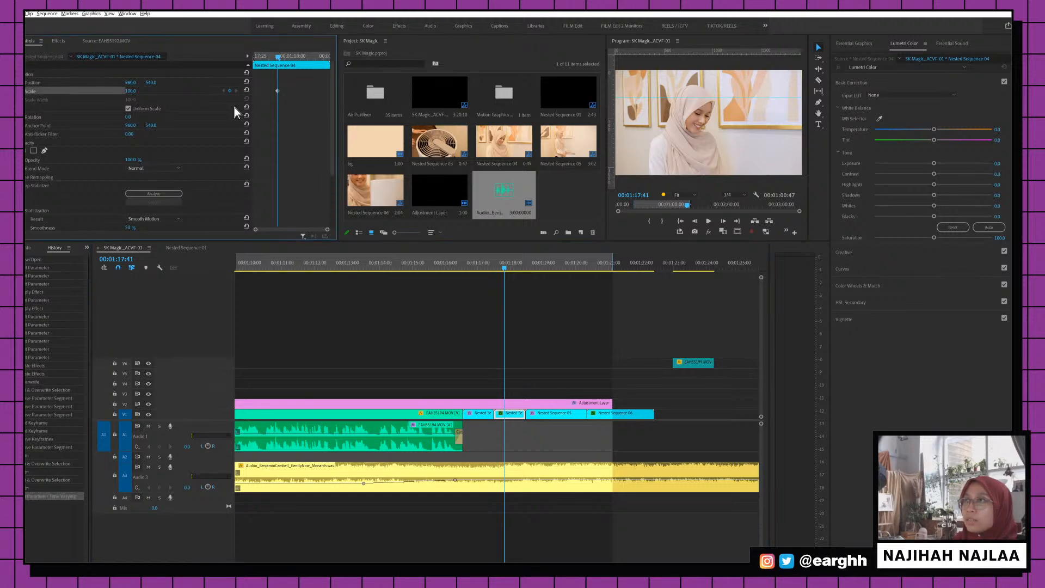
left_click_drag(131, 91, 139, 91)
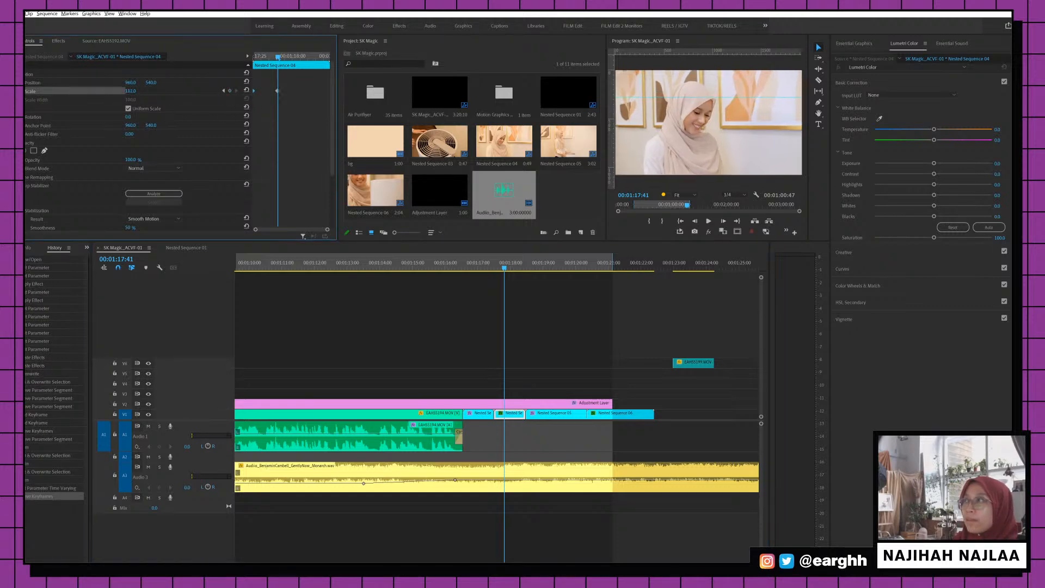
left_click_drag(284, 91, 328, 91)
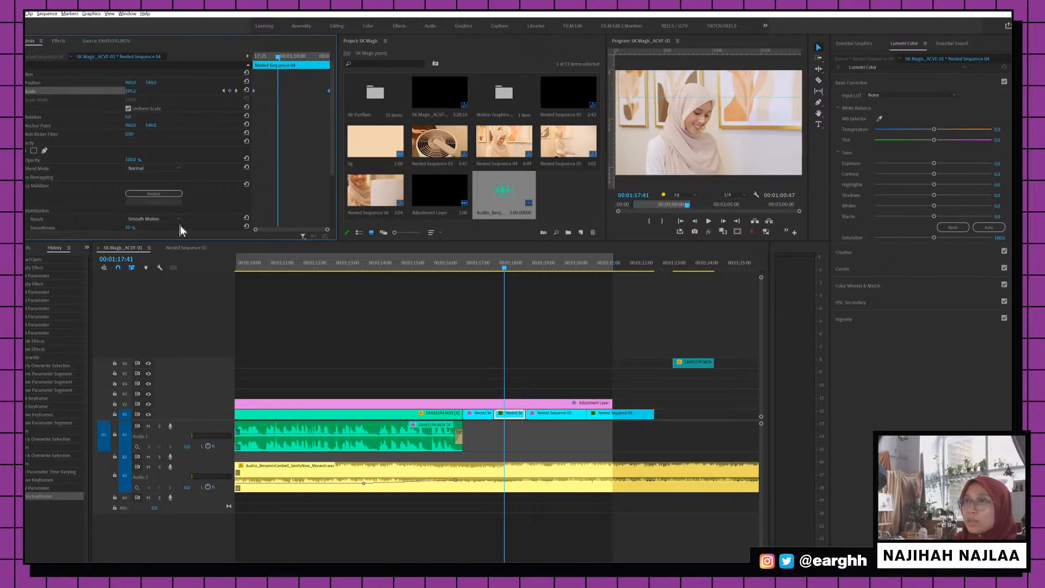
left_click(170, 194)
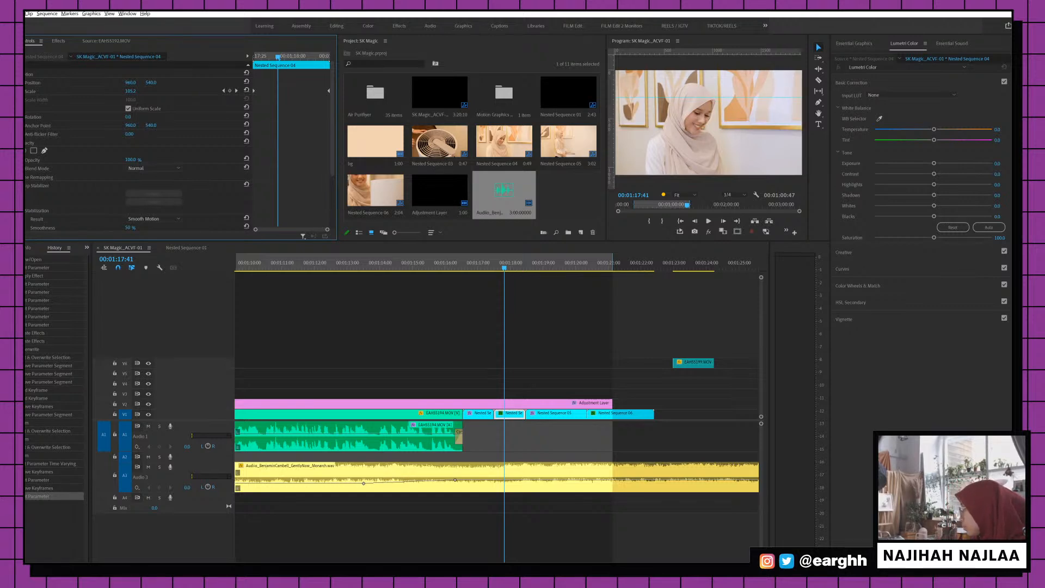
Give the air-purifier shot a keyframed zoom to 113 scale, play it back, and save
left_click(468, 265)
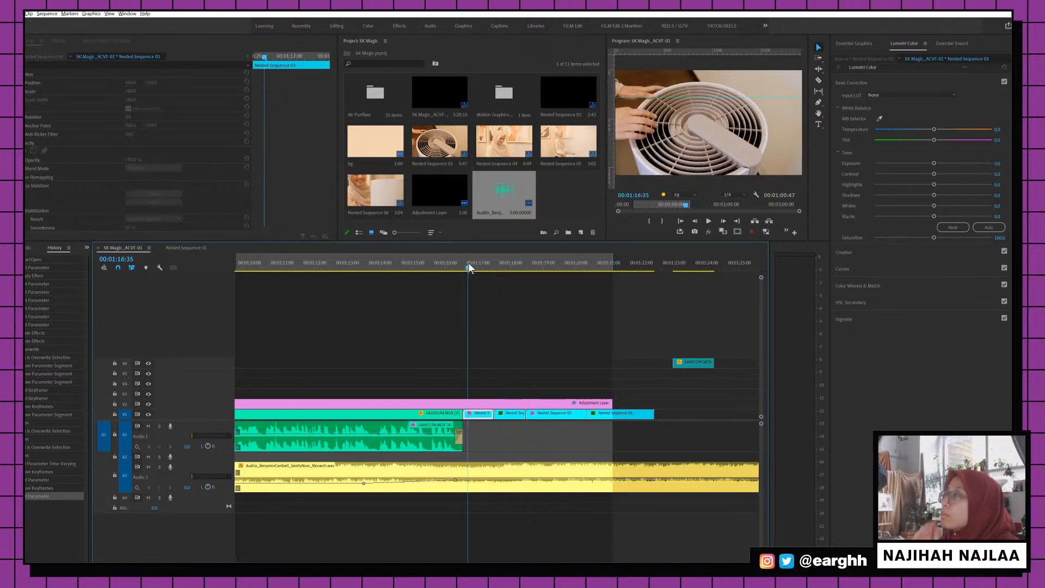
left_click(26, 91)
left_click_drag(131, 91, 146, 91)
left_click_drag(264, 91, 329, 90)
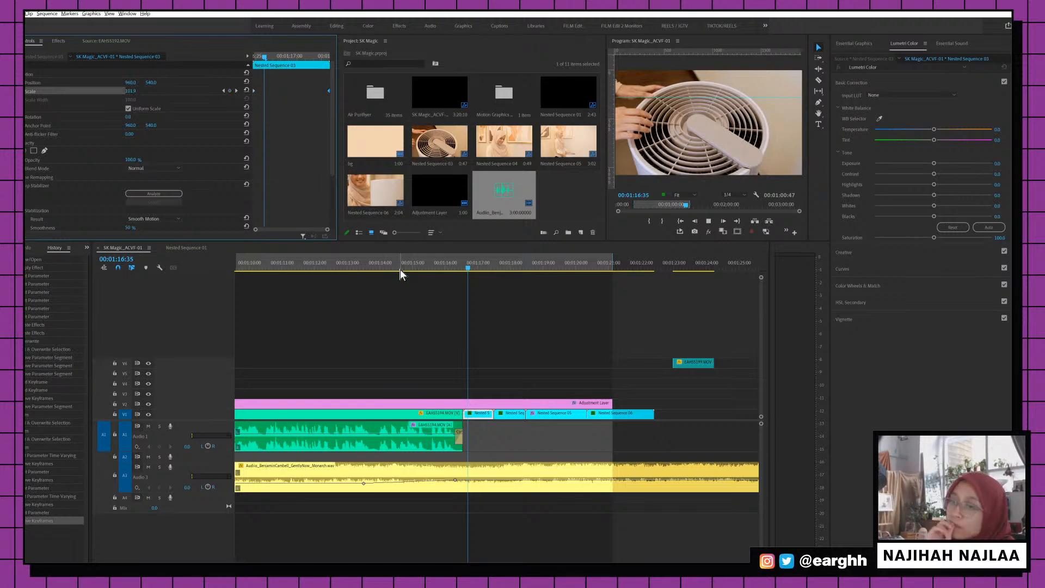
key("space")
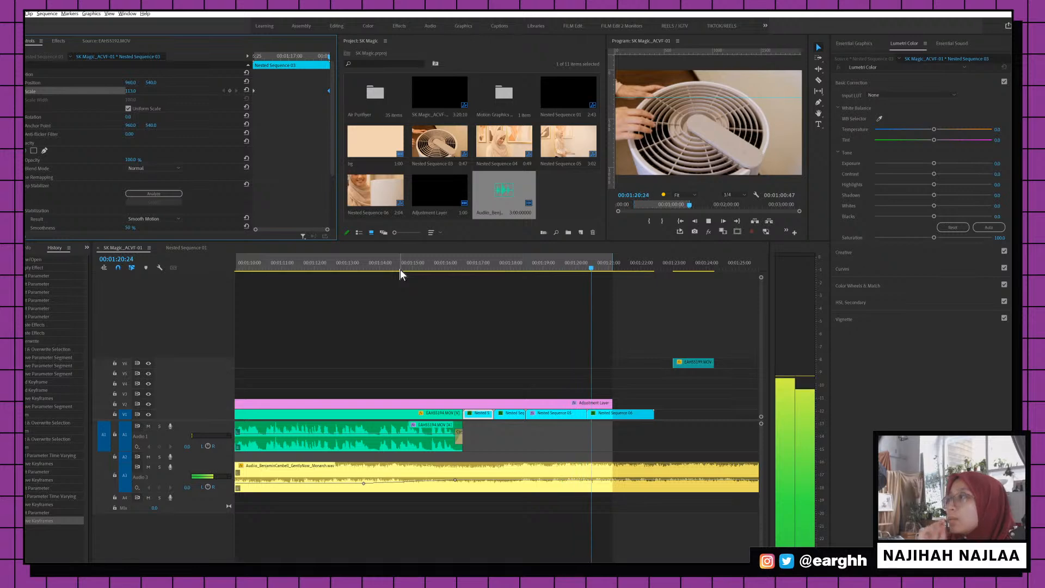
key("ctrl+s")
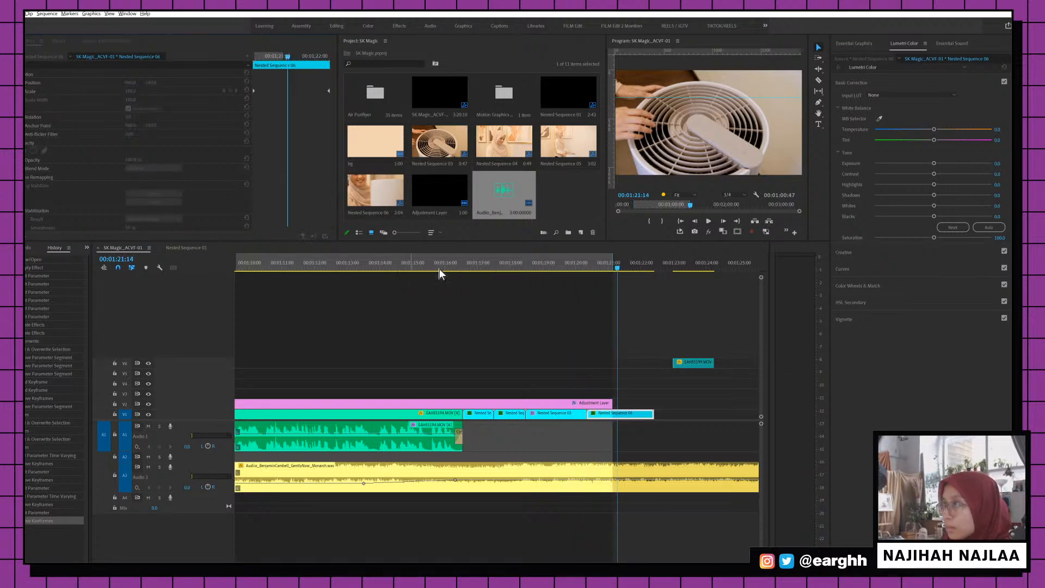
Scrub the timeline from the AIR-TALK title to the interview shot, then zoom out to the whole sequence
left_click(439, 269)
key("minus")
key("minus")
key("minus")
left_click(326, 264)
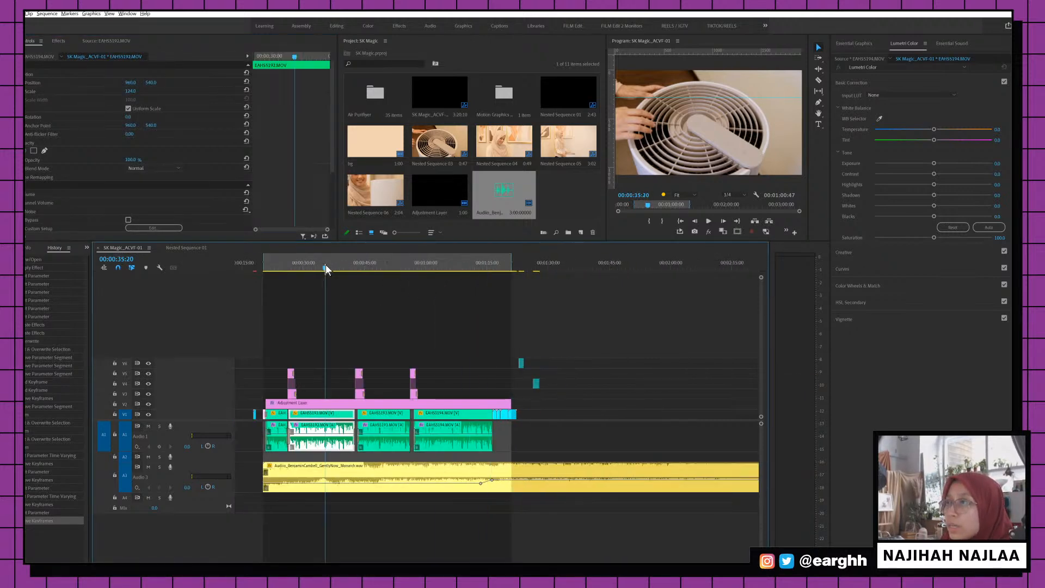
key("minus")
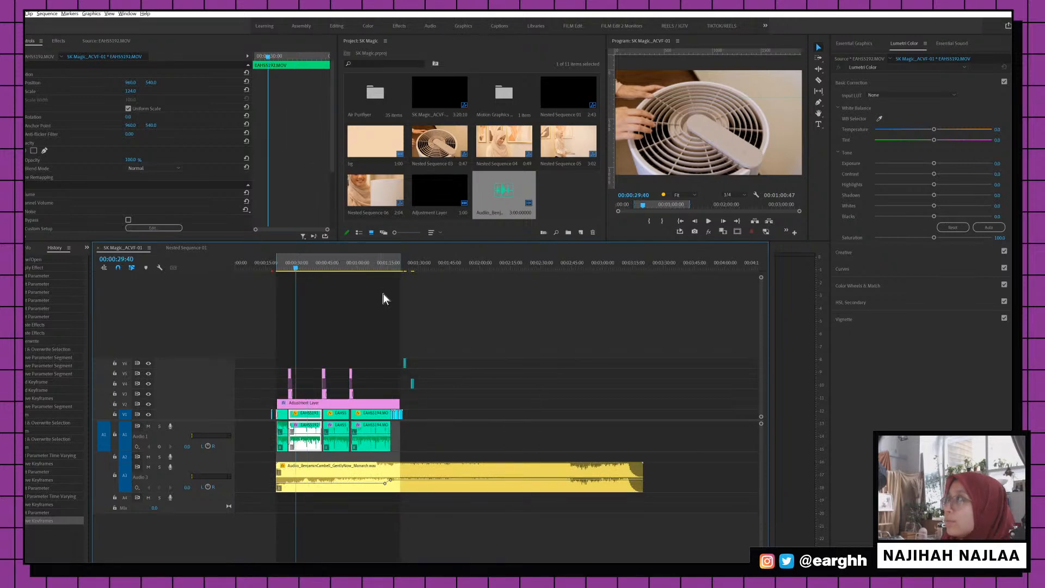
key("equal")
key("equal")
left_click(414, 273)
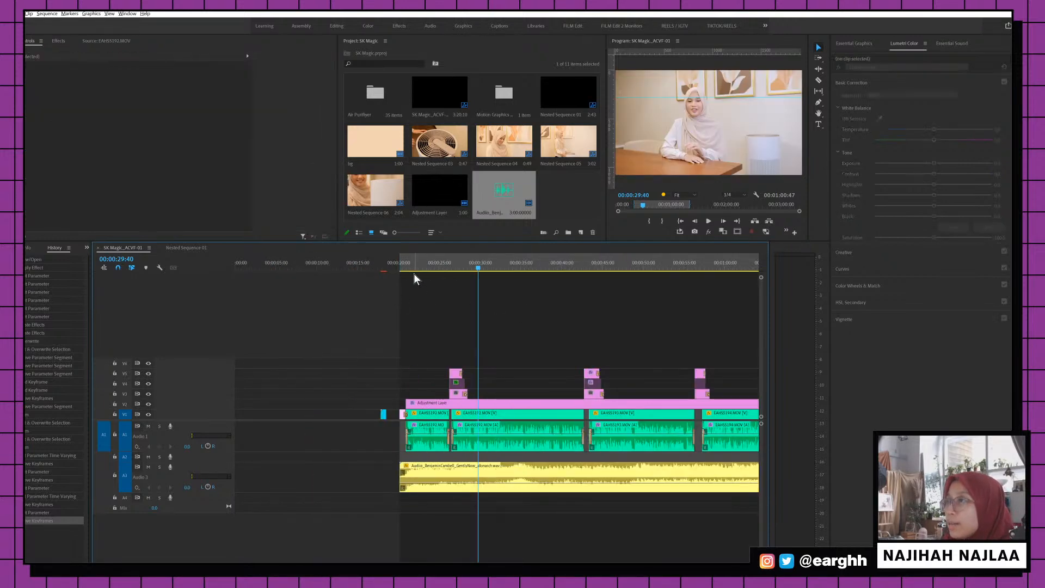
left_click(407, 267)
left_click(401, 269)
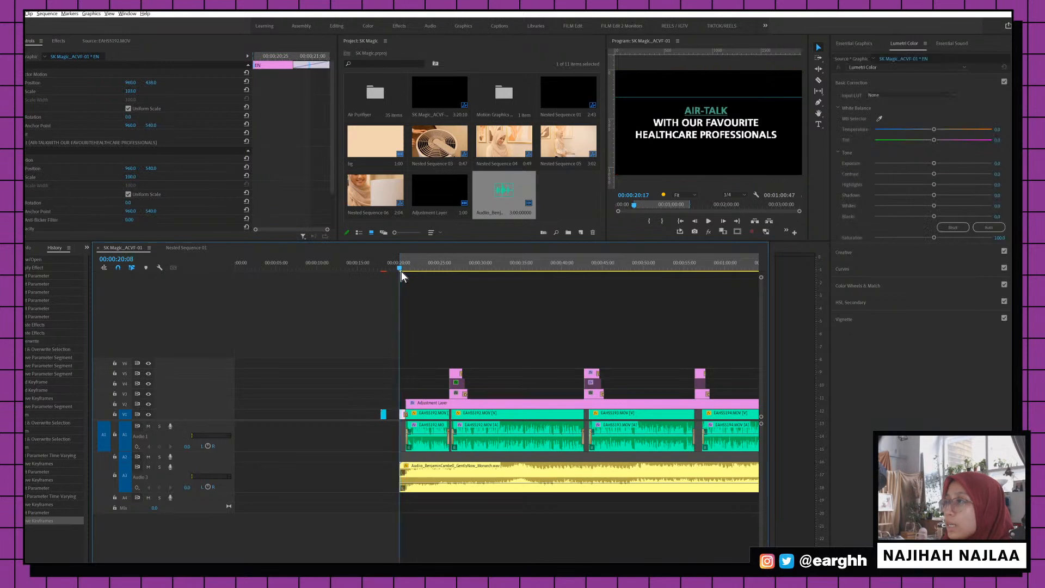
left_click_drag(407, 269, 510, 272)
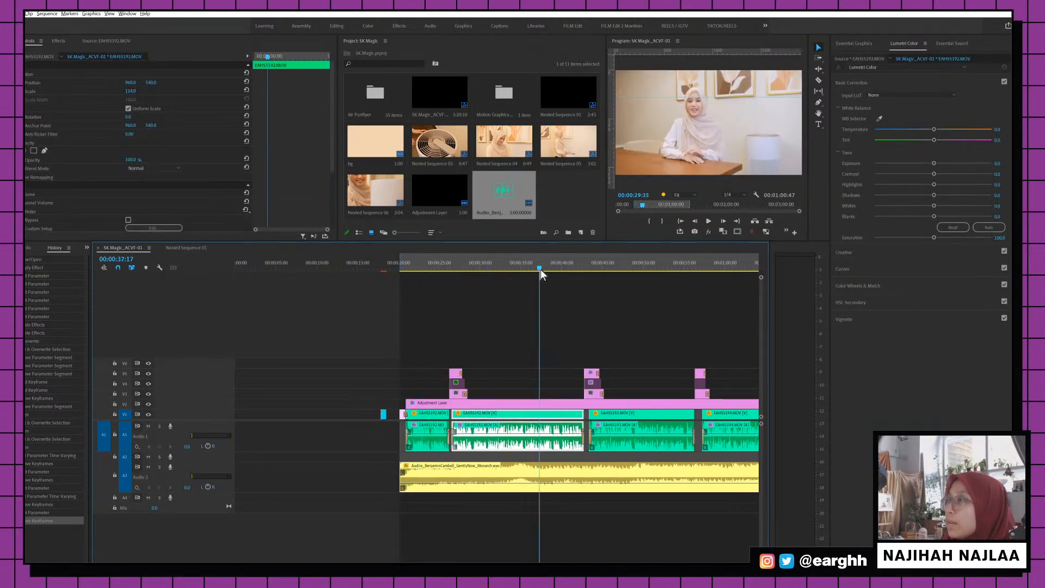
key("minus")
key("minus")
key("minus")
key("minus")
Save the project, select all clips, and open then cancel Export Settings
key("ctrl+s")
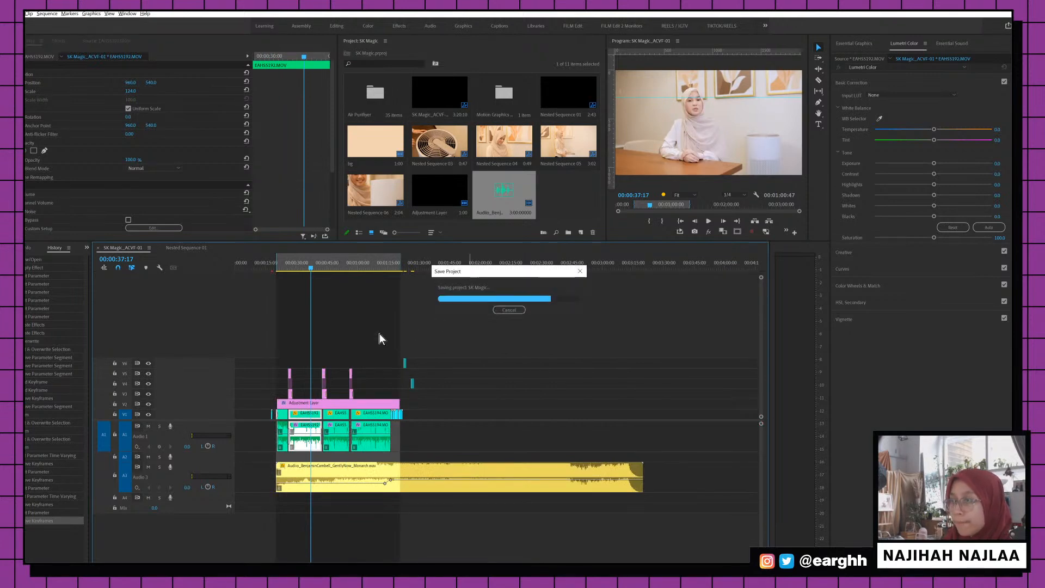
key("ctrl+a")
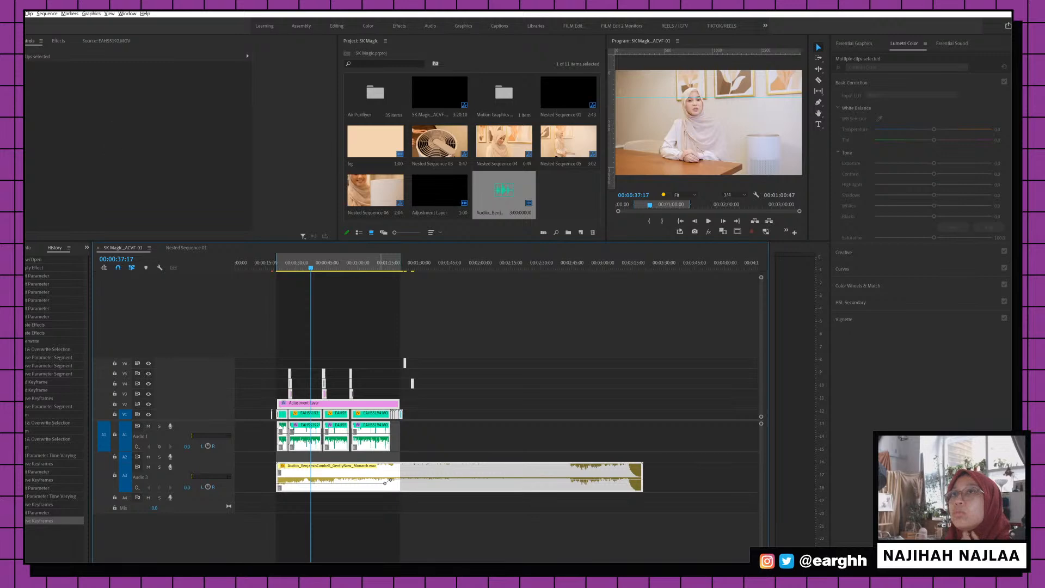
key("ctrl+m")
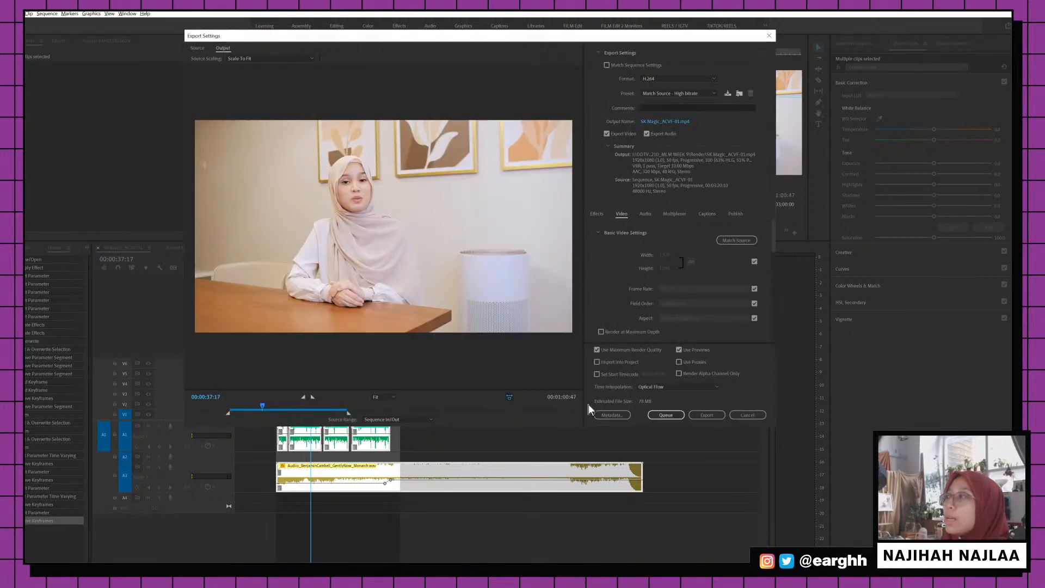
left_click(742, 415)
key("alt+f")
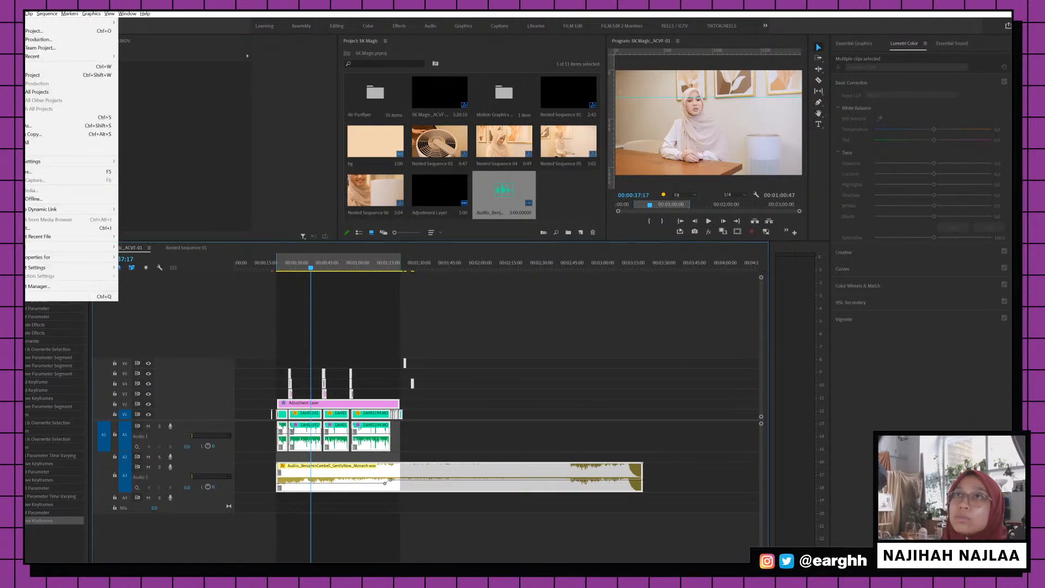
key("Escape")
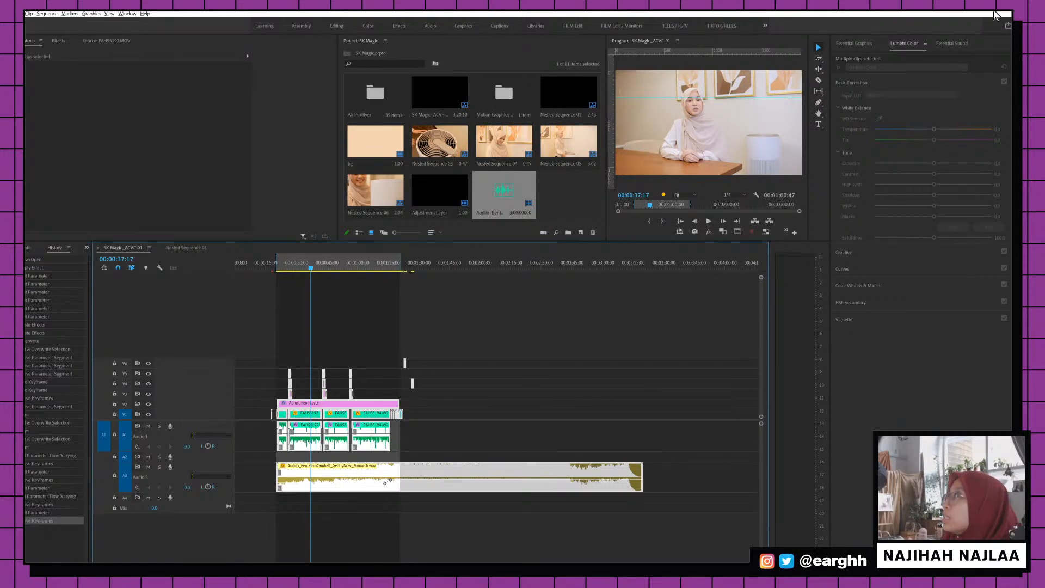
Restore Premiere from full screen to a window, then move and enlarge it
left_click(992, 13)
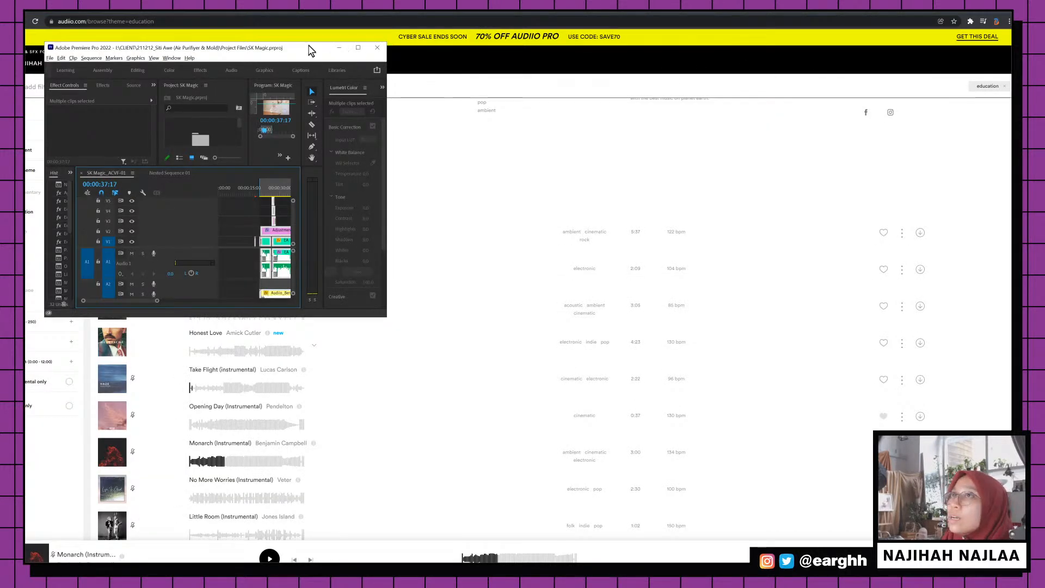
left_click_drag(308, 45, 345, 22)
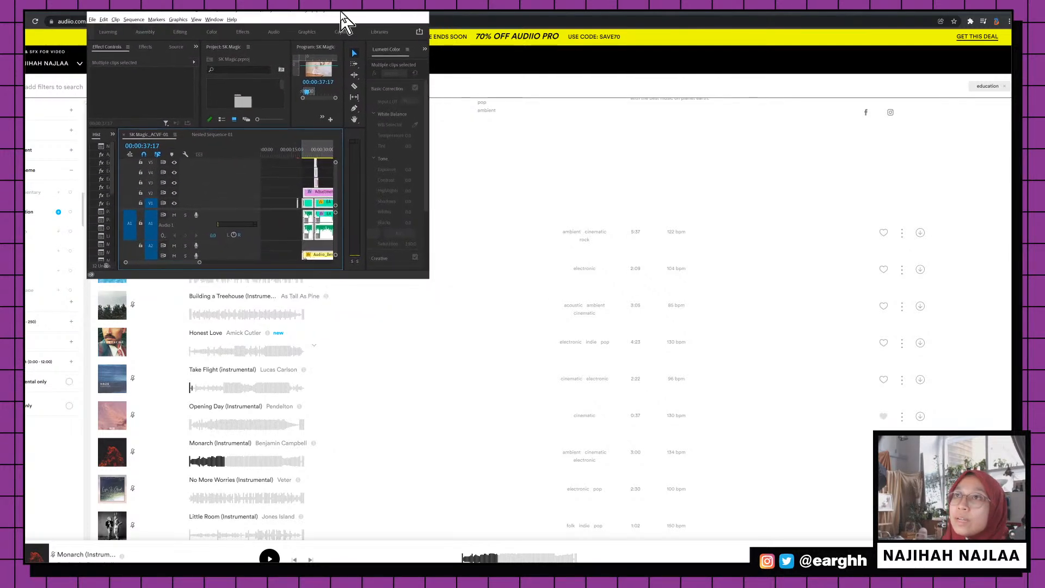
left_click_drag(462, 307, 729, 555)
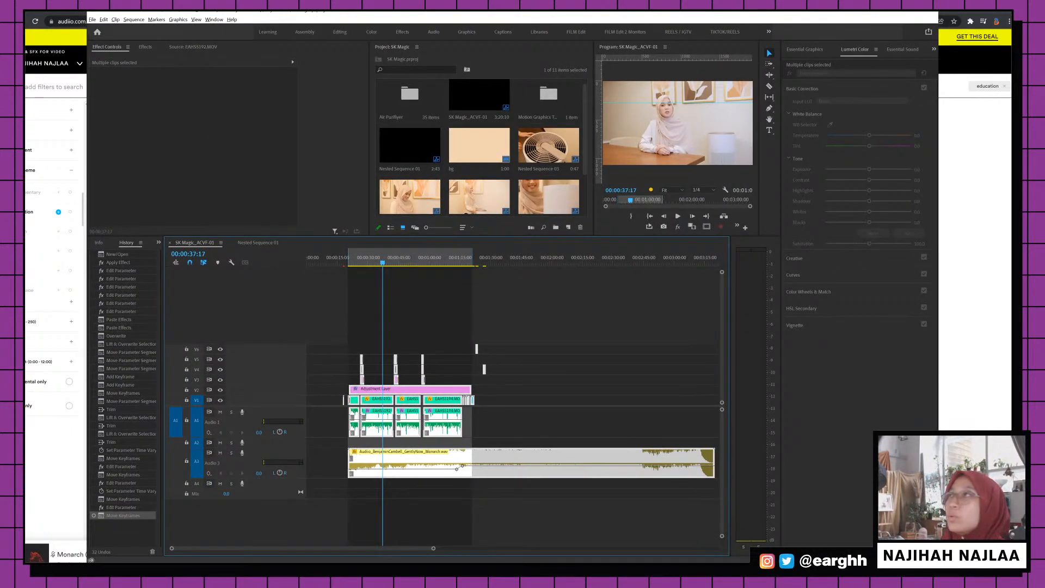
left_click_drag(939, 559, 950, 560)
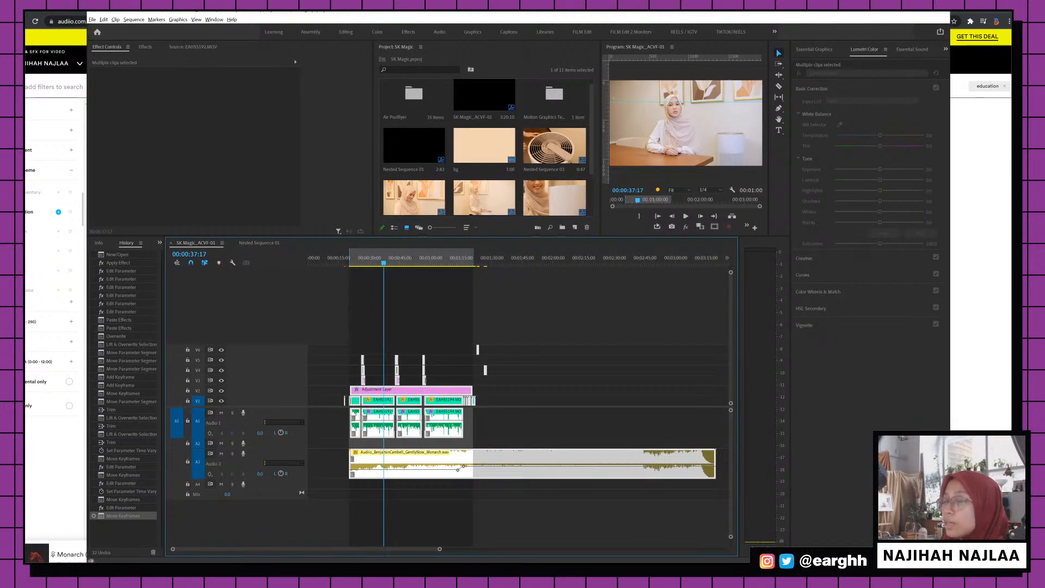
key("alt+Tab")
key("alt+Tab")
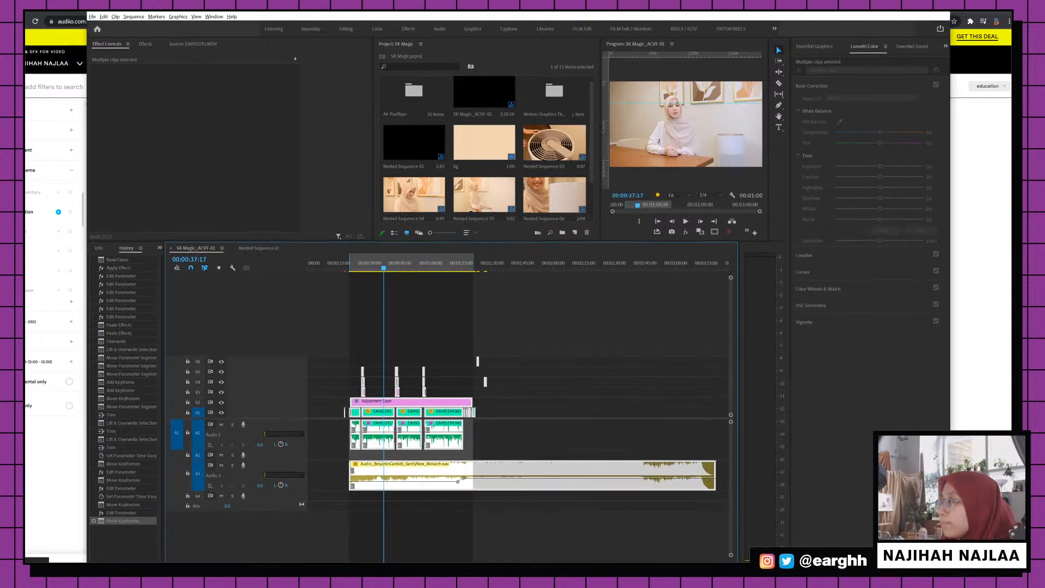
left_click(92, 17)
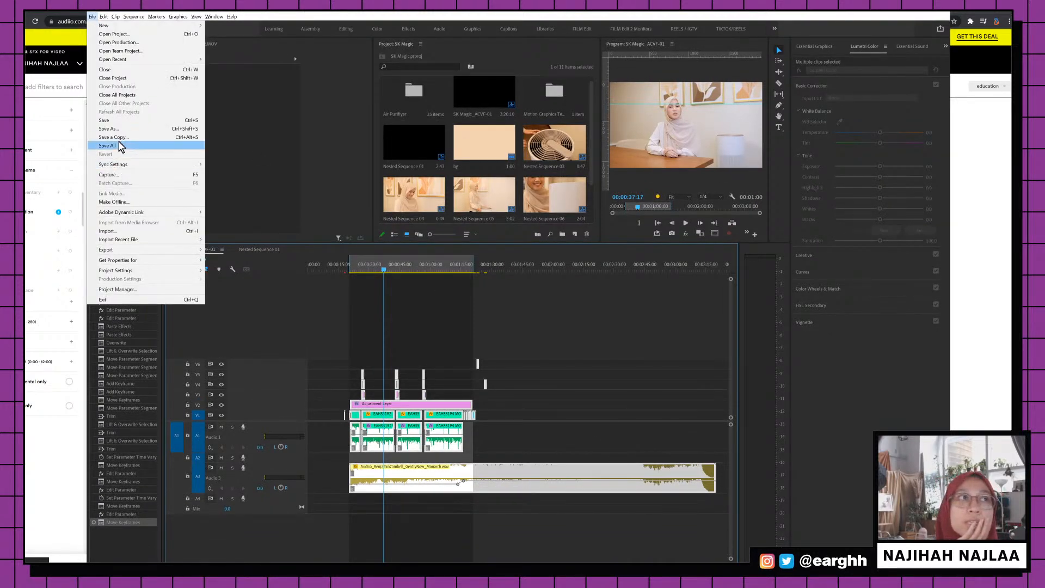
left_click(256, 99)
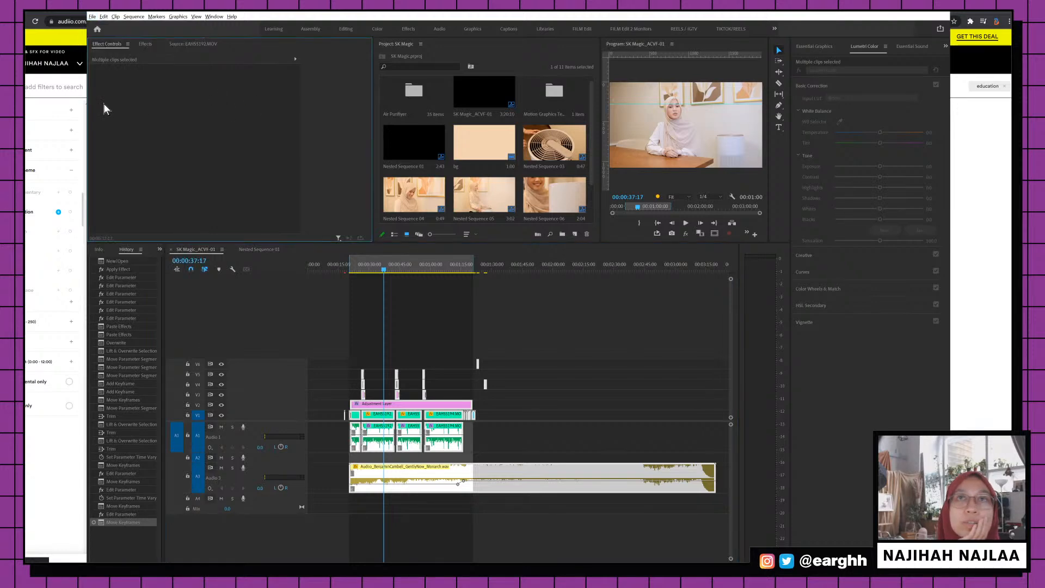
Stretch the Premiere window to the left and right screen edges over the browser
left_click_drag(86, 108, 47, 116)
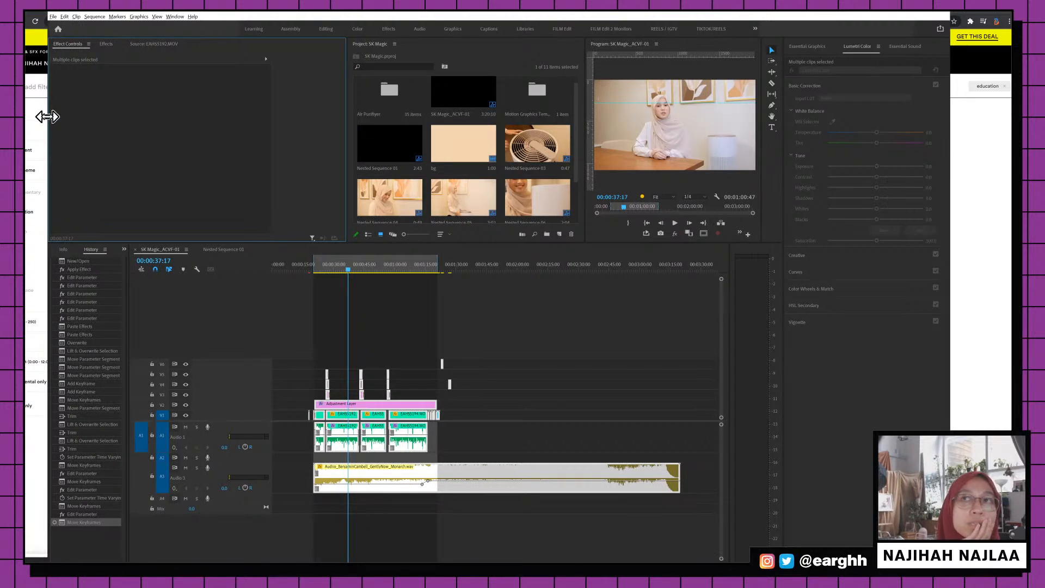
left_click_drag(47, 116, 33, 121)
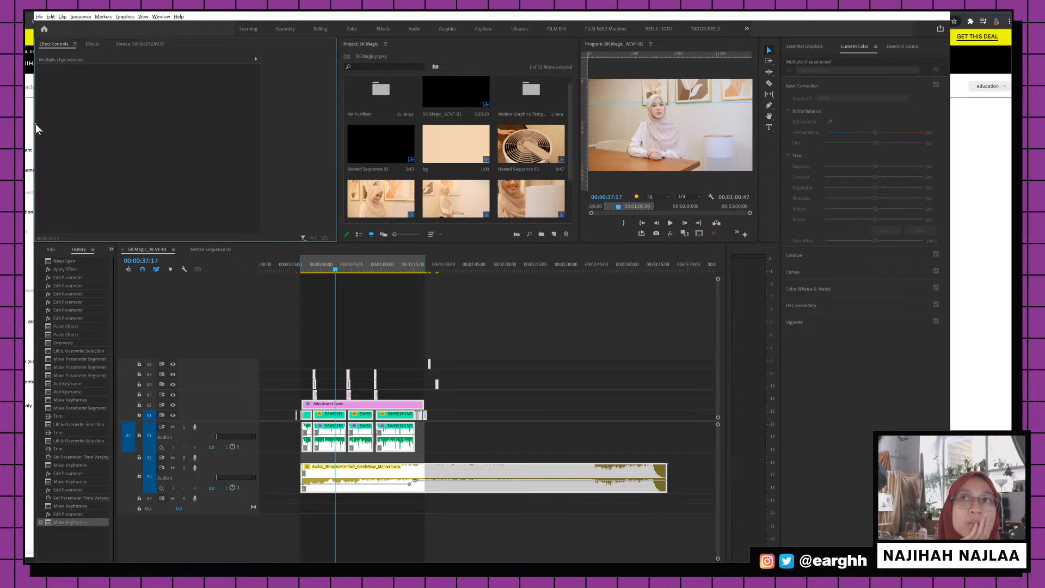
mouse_move(30, 127)
left_mouse_down()
mouse_move(19, 125)
mouse_move(16, 142)
left_mouse_up()
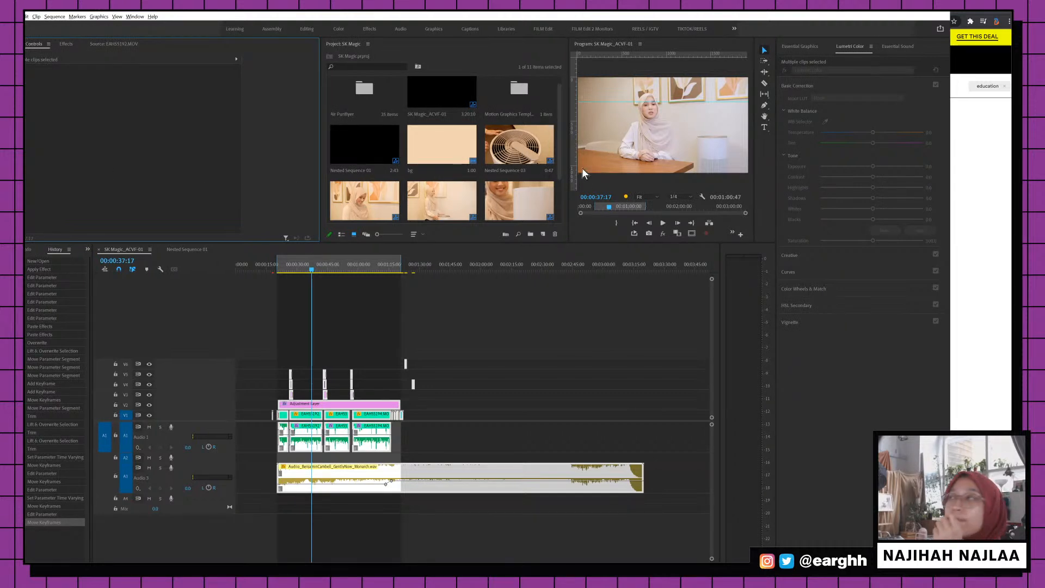
left_click_drag(949, 194, 1011, 187)
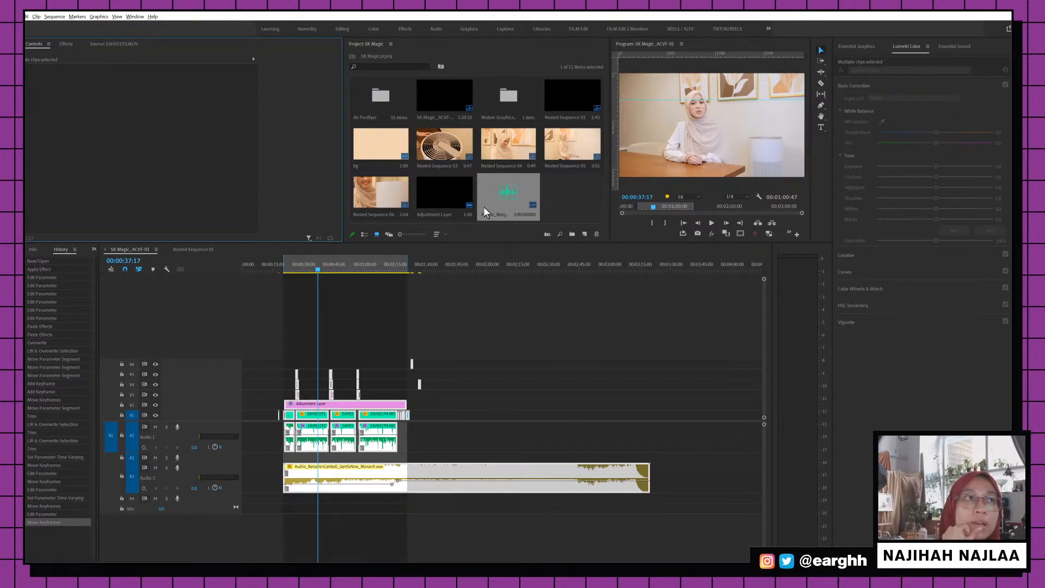
left_click(26, 16)
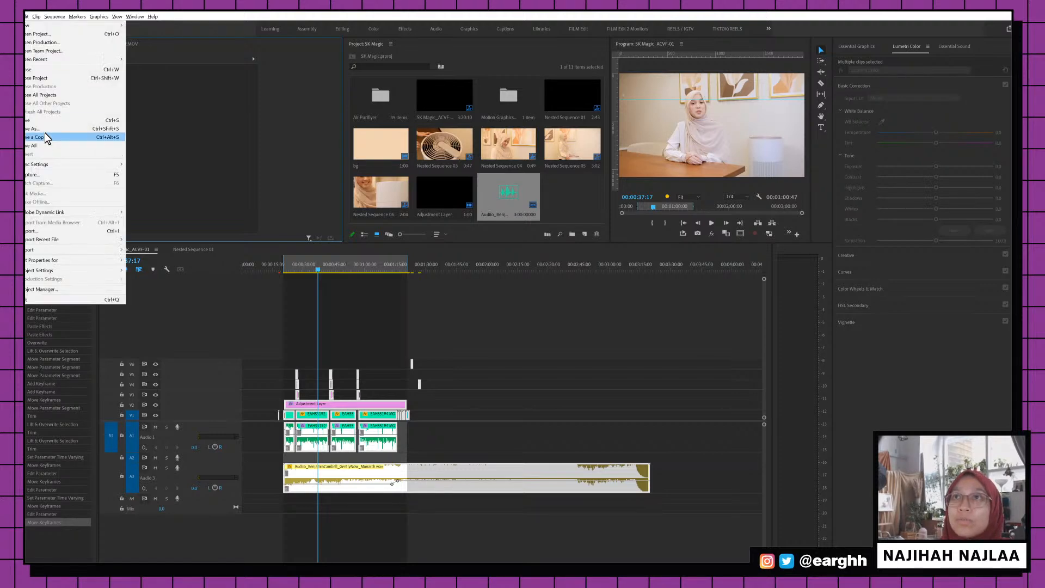
Choose File > Export > Media, save, deselect the timeline clips, and reopen Export Settings with Ctrl+M
mouse_move(46, 251)
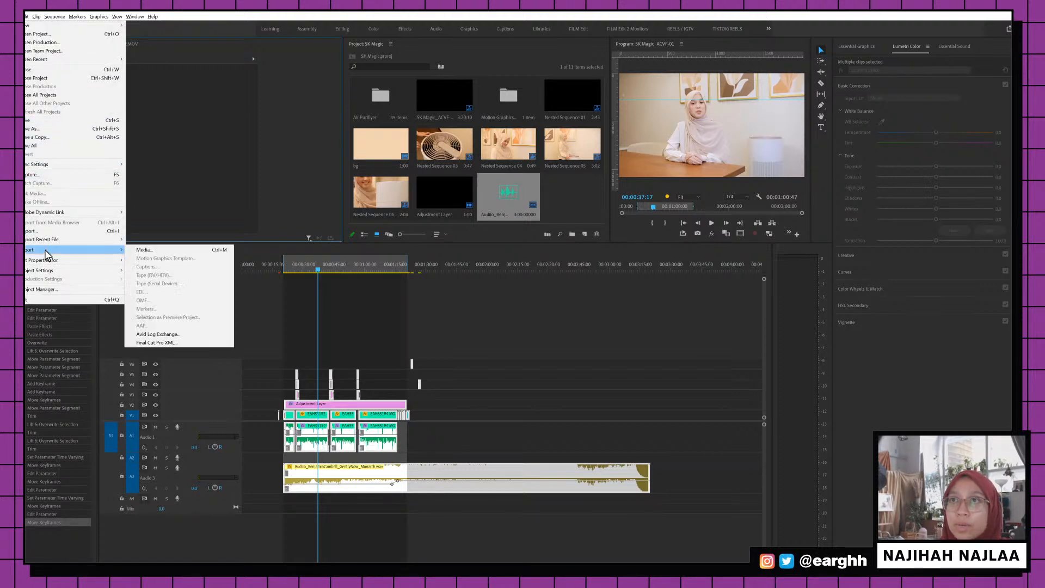
left_click(145, 250)
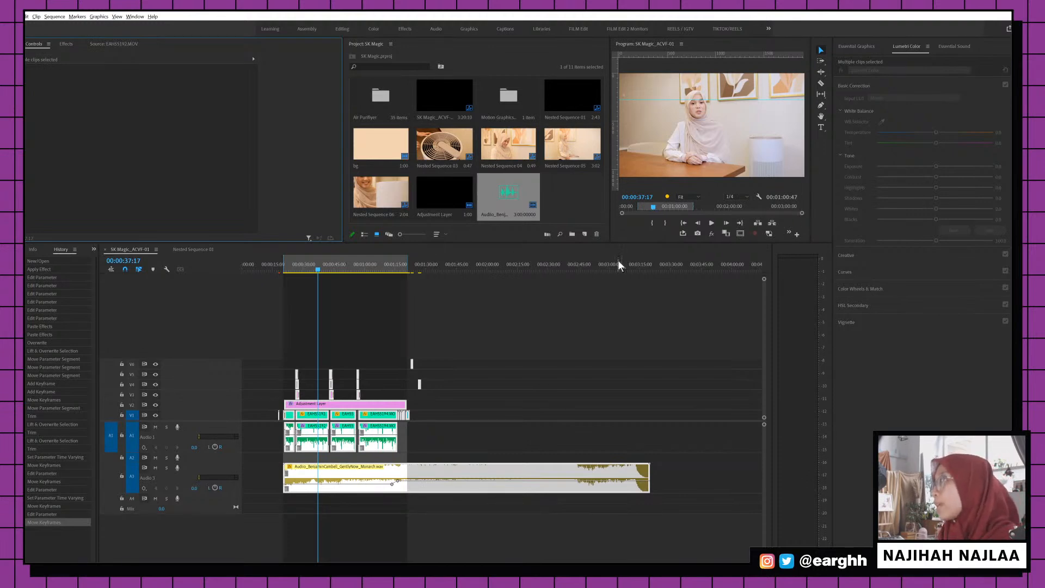
key("ctrl+s")
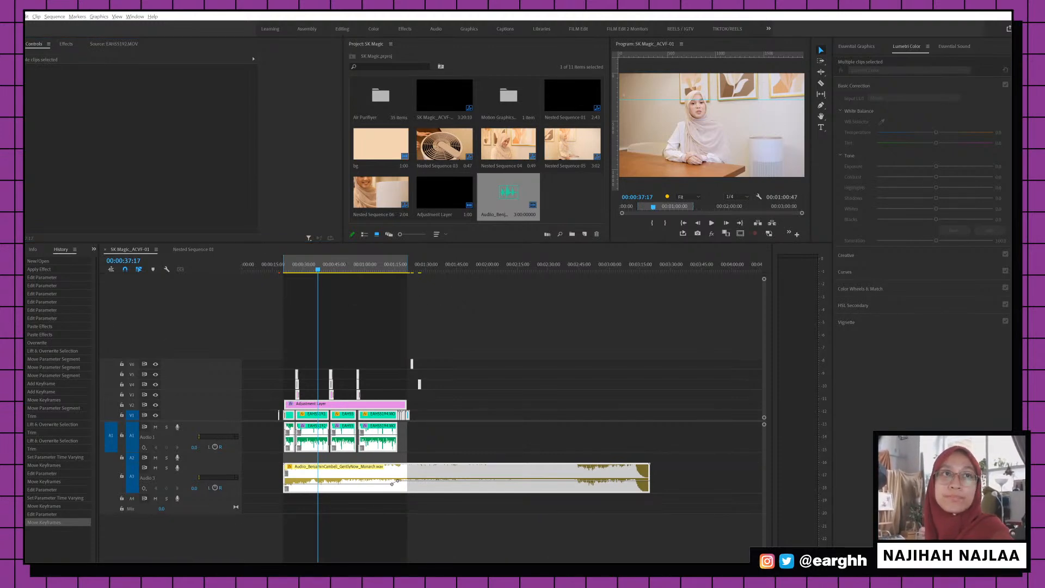
left_click(608, 338)
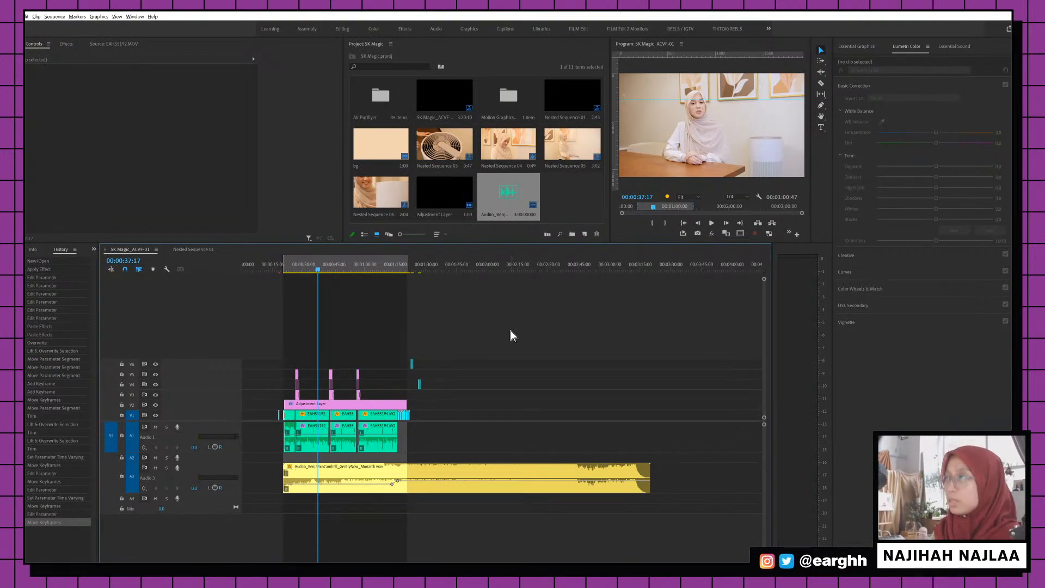
key("ctrl+m")
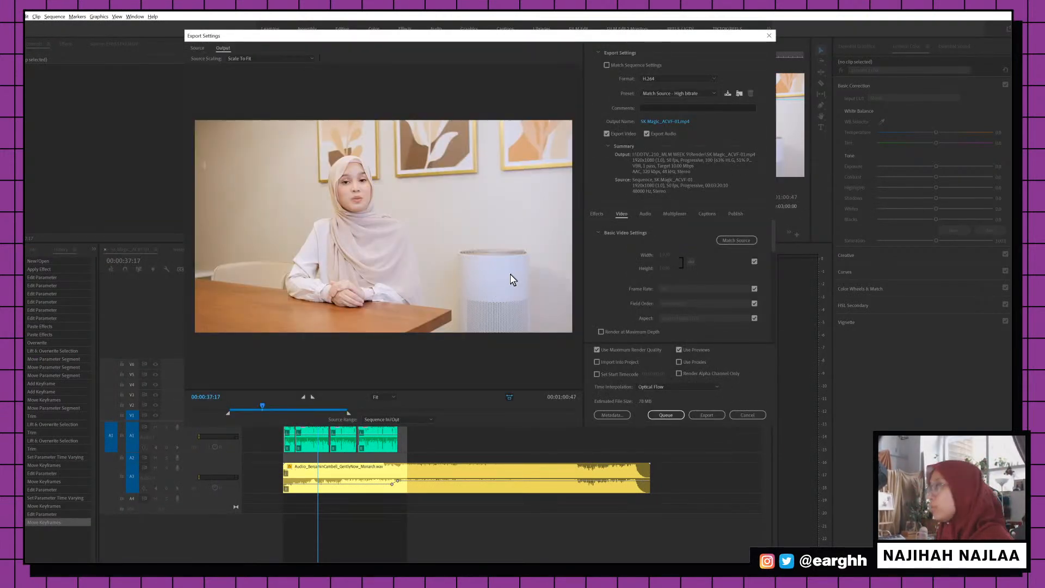
Save the export into a new Render folder in the client project folder on the ALP Siege drive
left_click(690, 122)
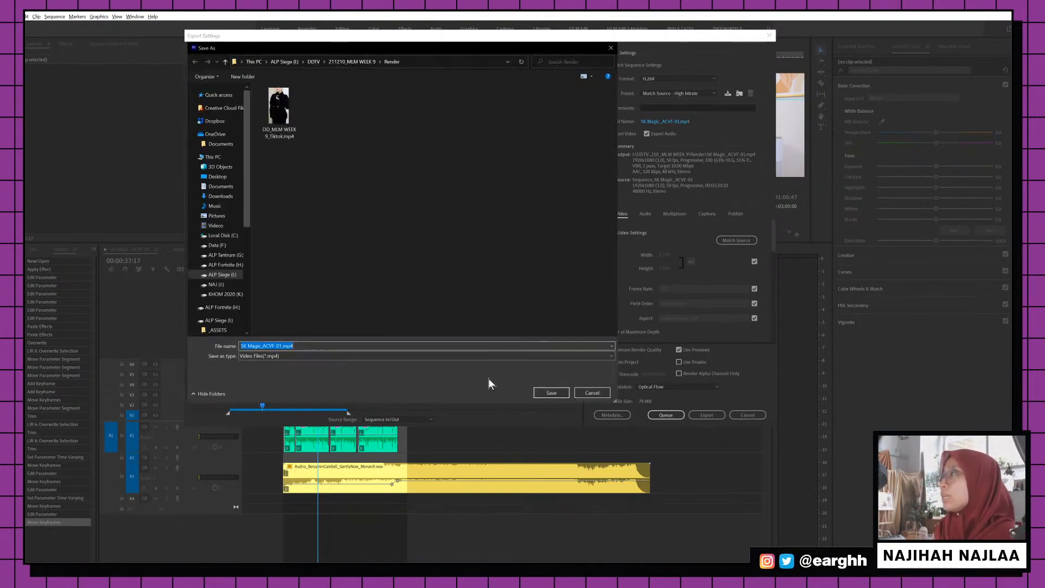
left_click(291, 64)
left_click_drag(338, 43, 1044, 48)
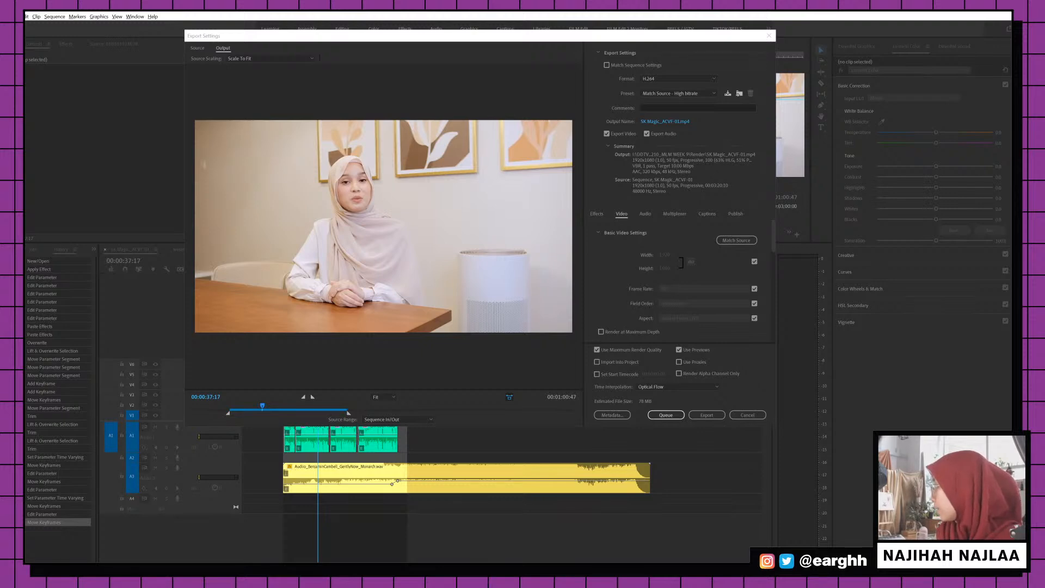
left_click_drag(1044, 49, 438, 109)
left_click(315, 133)
type("Render")
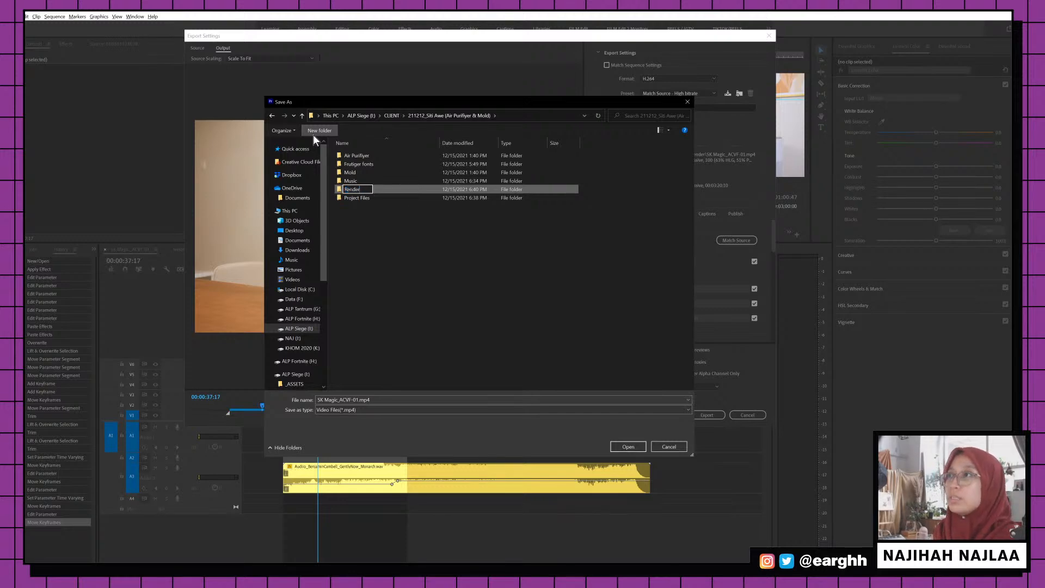
key("Return")
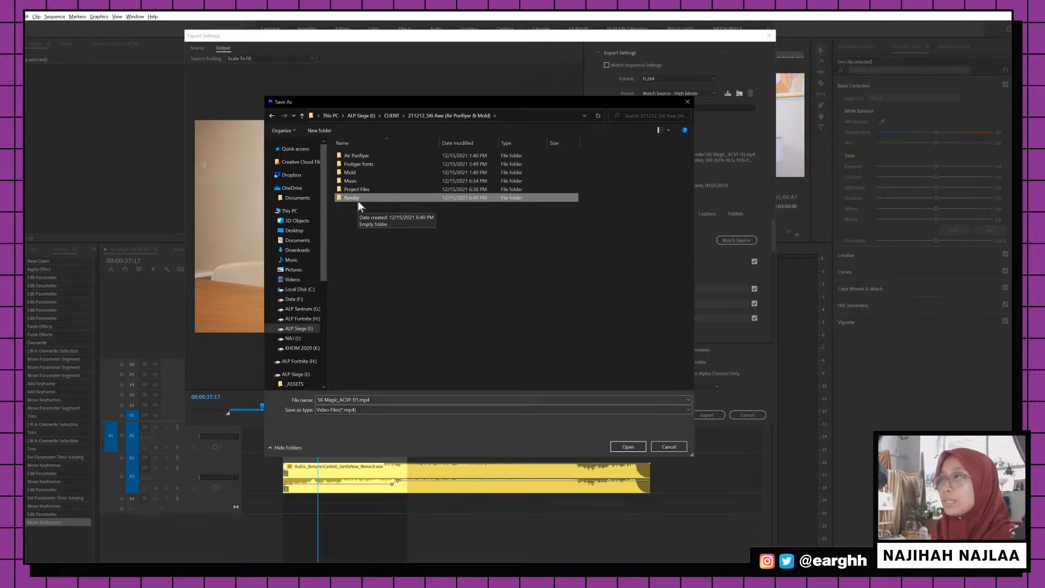
left_click(357, 199)
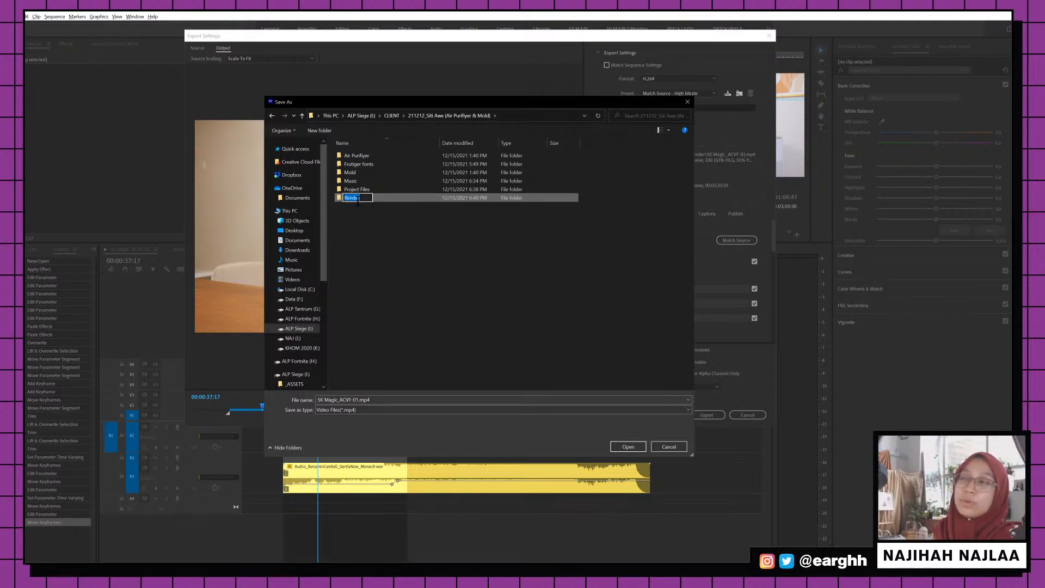
left_click(375, 209)
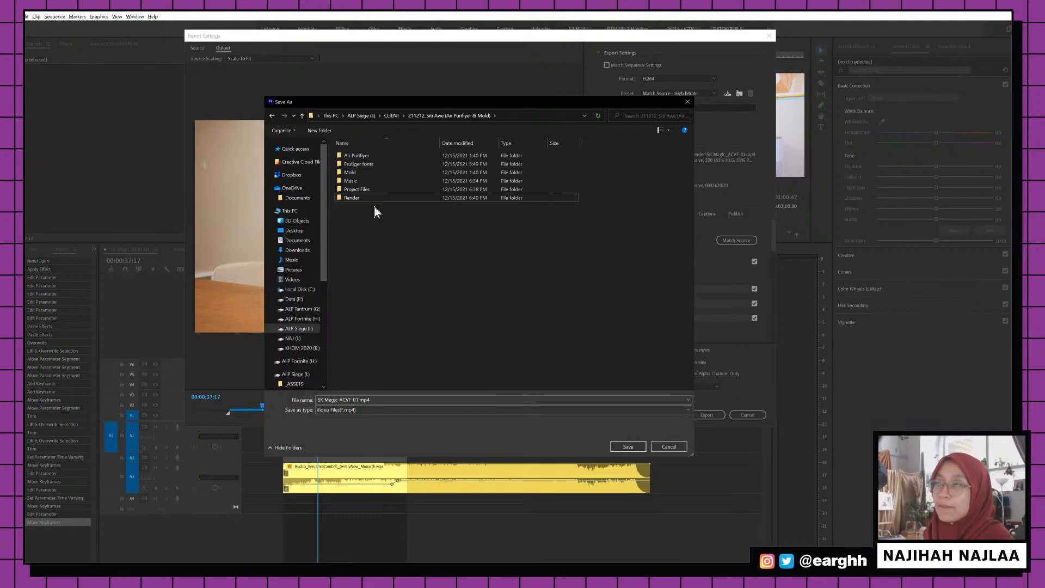
double_click(351, 199)
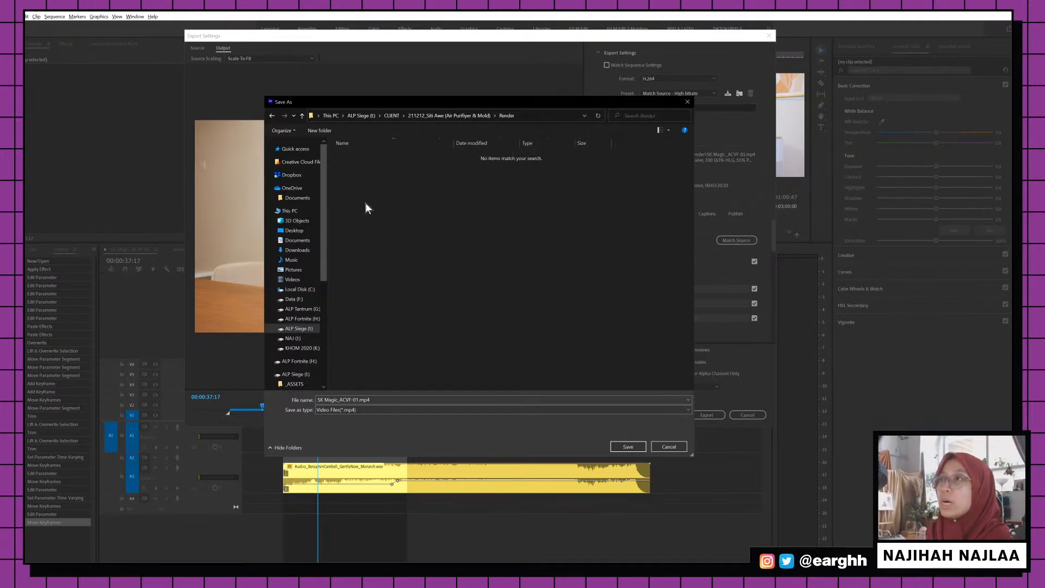
left_click(628, 446)
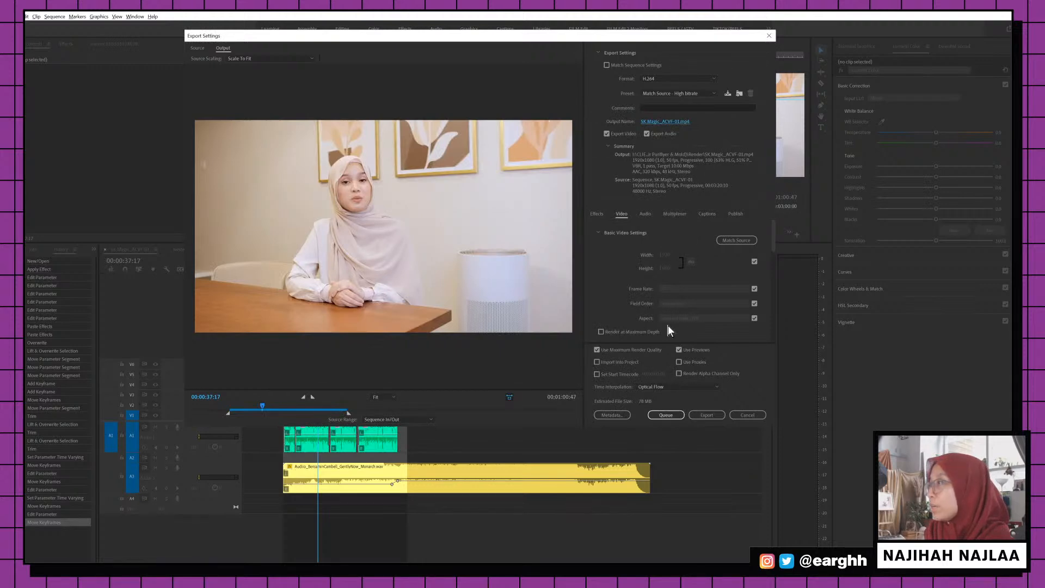
Rename the output to SK Magic_ACVF-01 (NO SUB).mp4 and enable Render at Maximum Depth
left_click(651, 330)
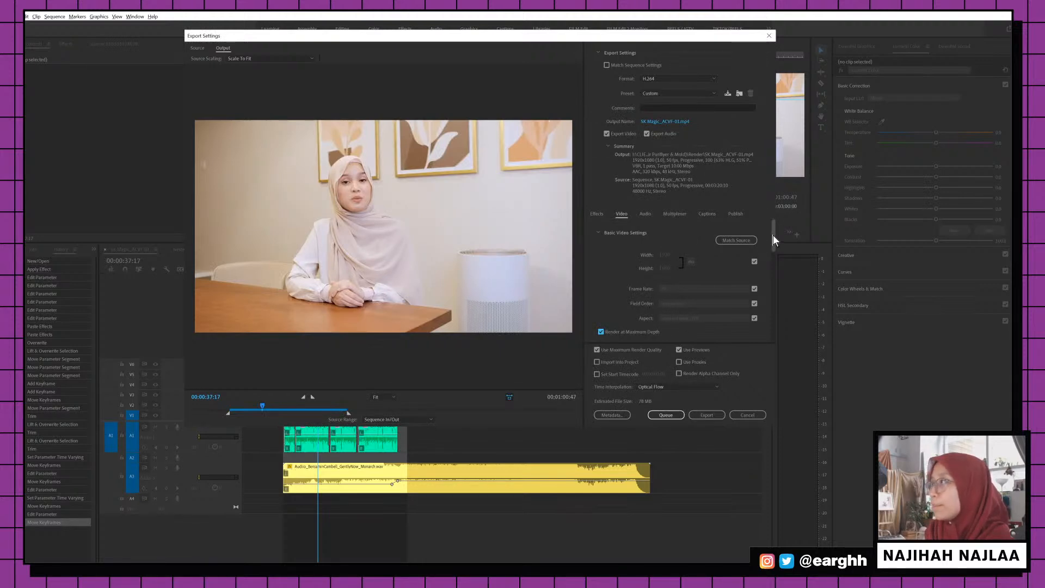
left_click_drag(773, 236, 777, 293)
left_click(677, 122)
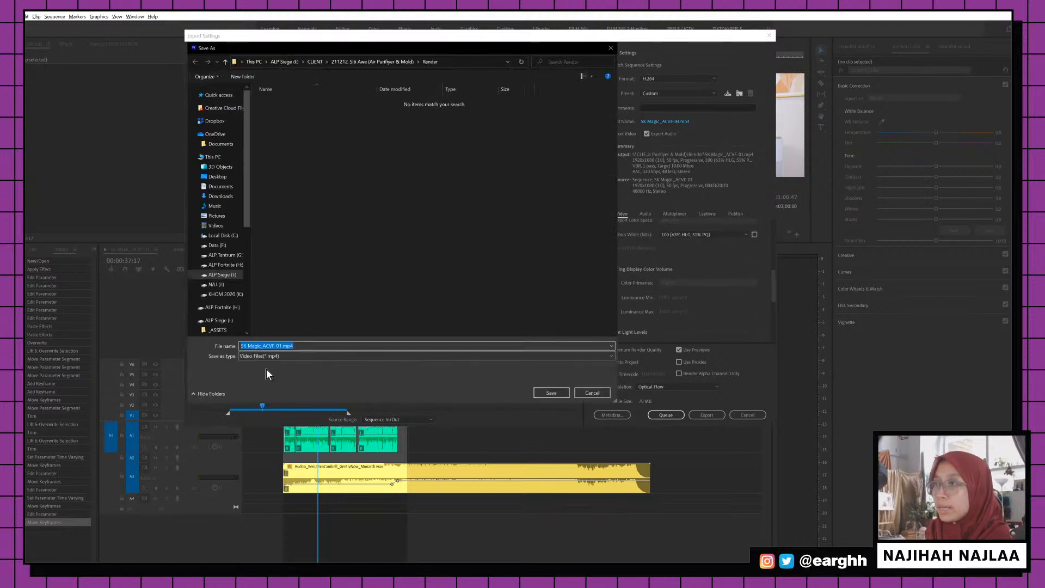
type("(NO SUB")
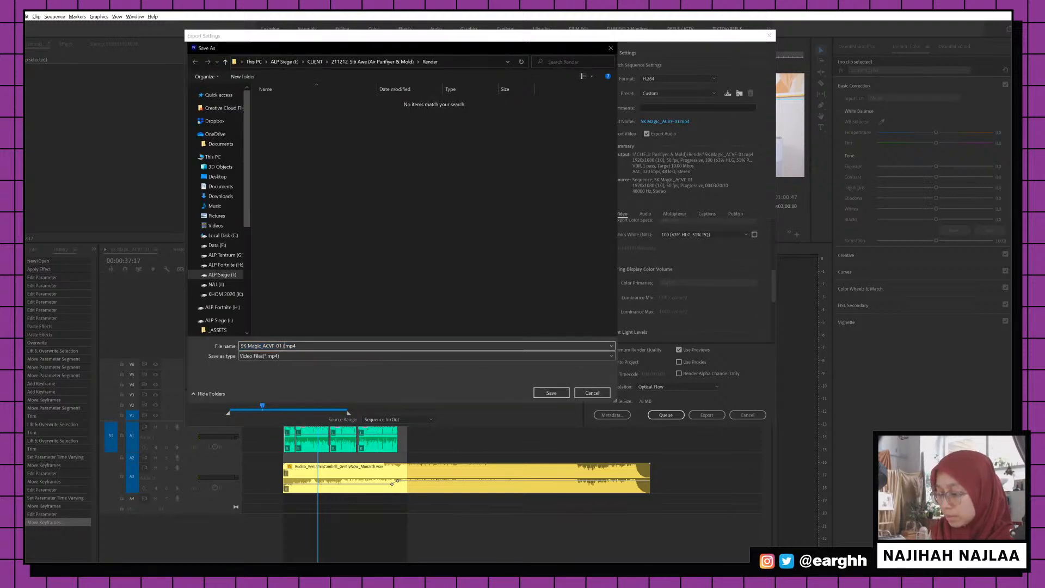
type(")")
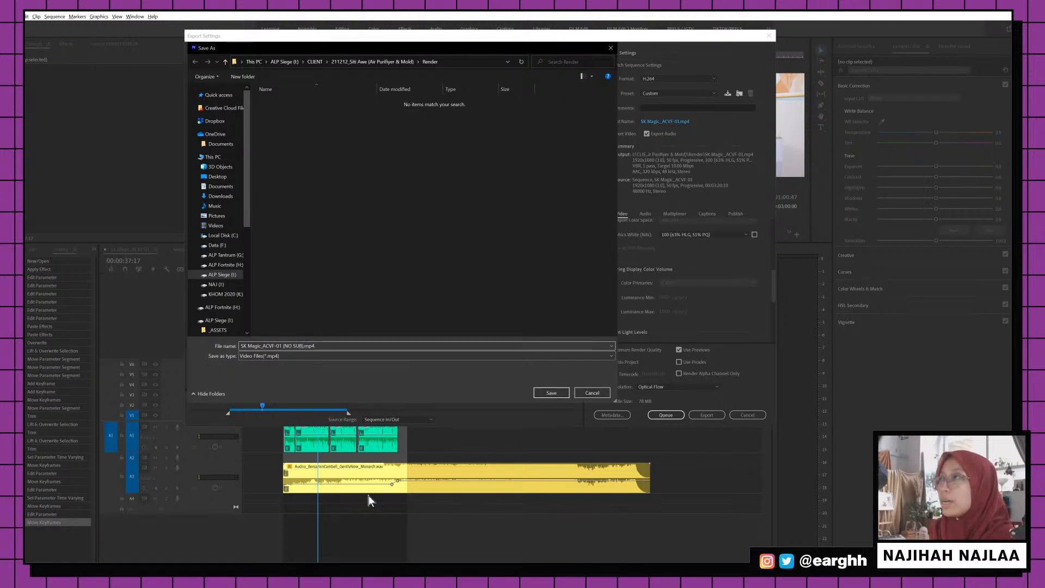
left_click(551, 393)
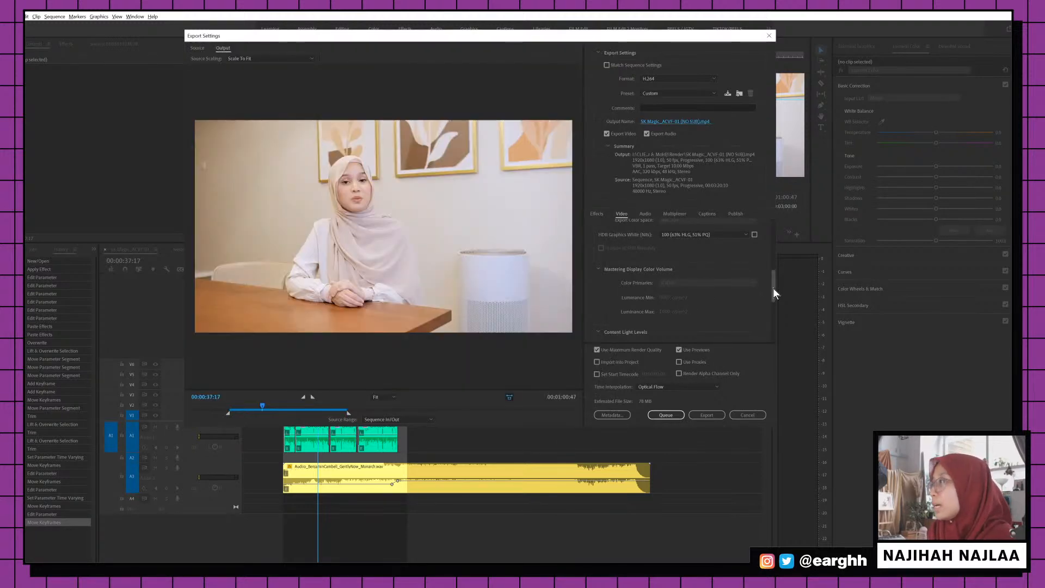
left_click_drag(774, 284, 767, 251)
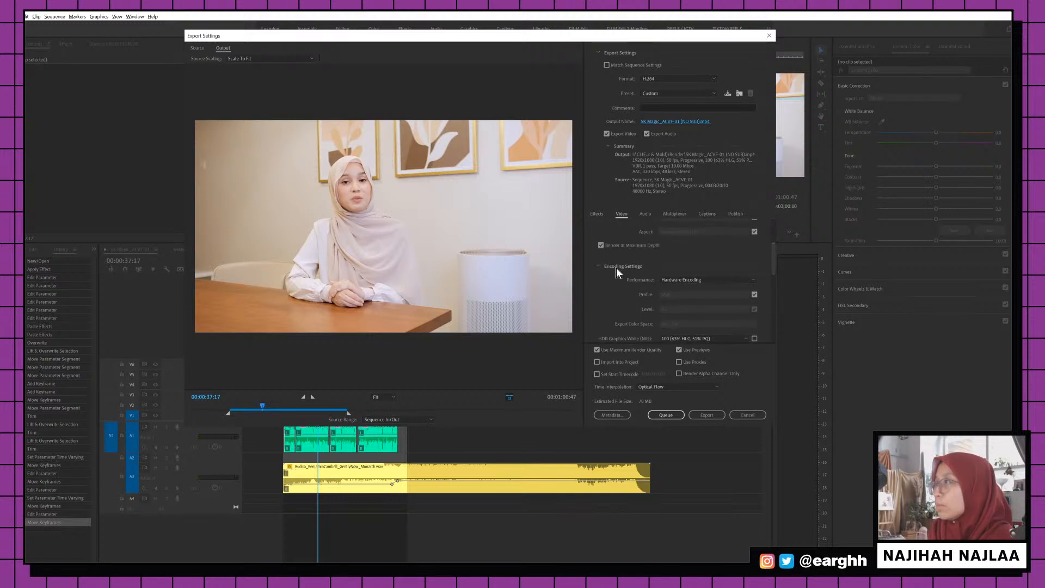
left_click(601, 244)
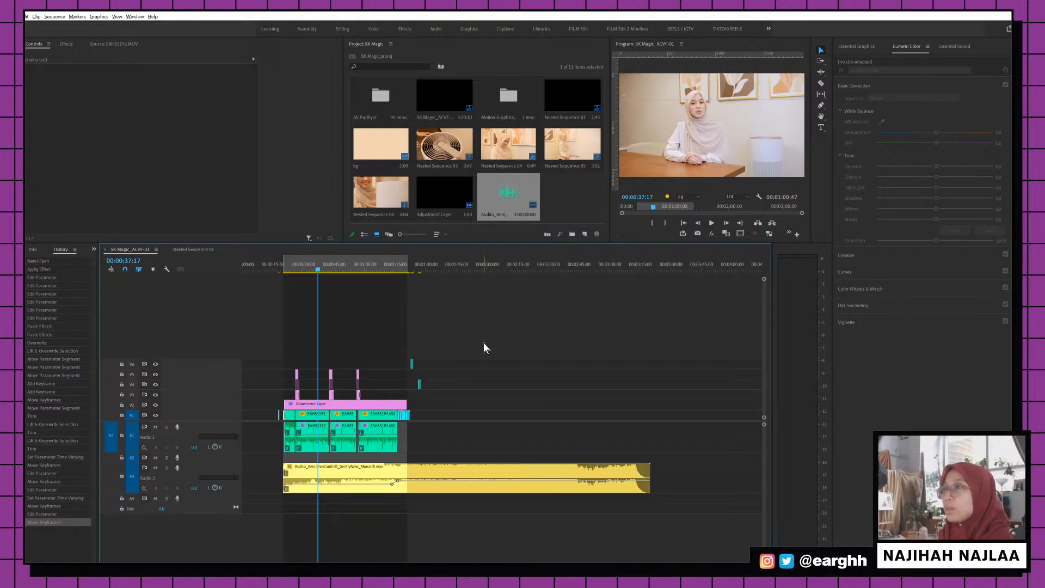
Play the exported SK Magic_ACVF-01 MP4 from the Render folder in Movies & TV, then close it
mouse_move(928, 141)
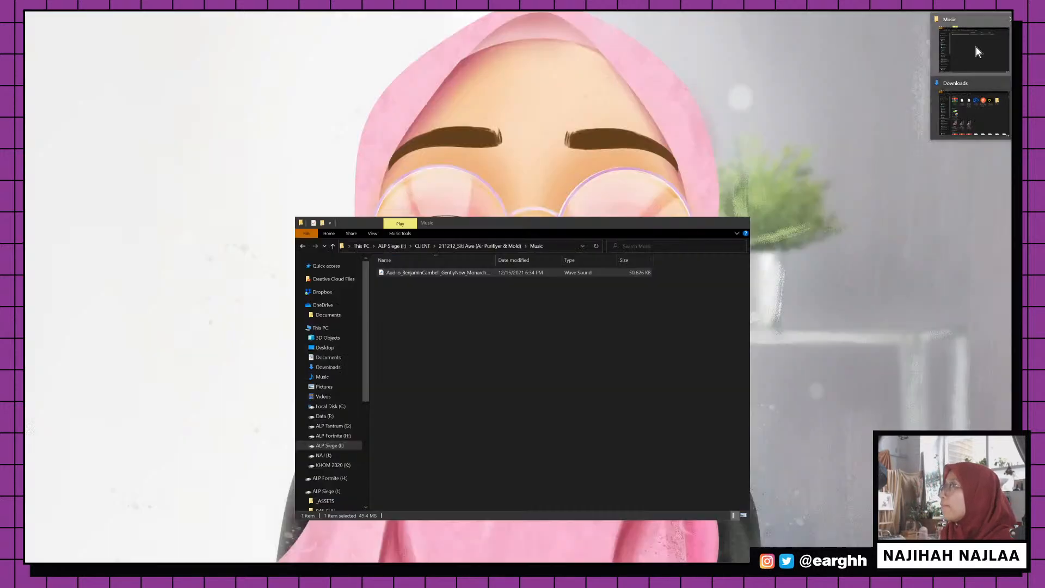
left_click(968, 46)
left_click(507, 245)
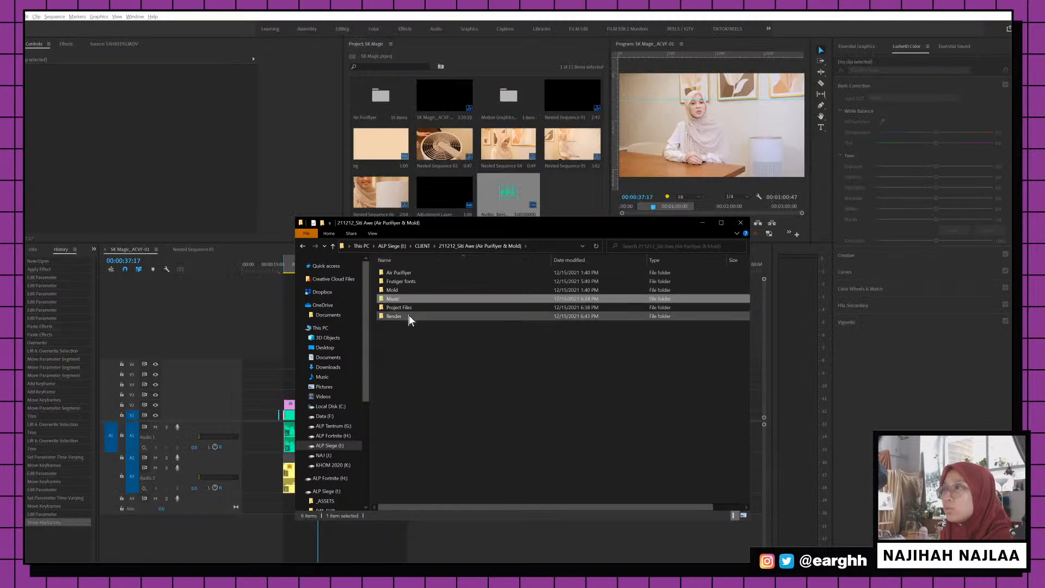
double_click(408, 315)
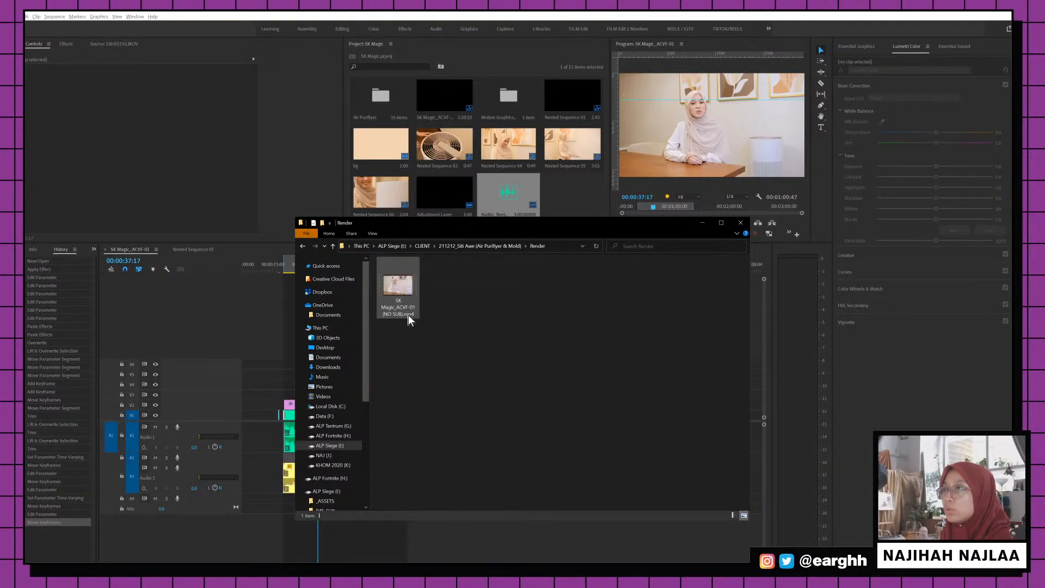
double_click(403, 286)
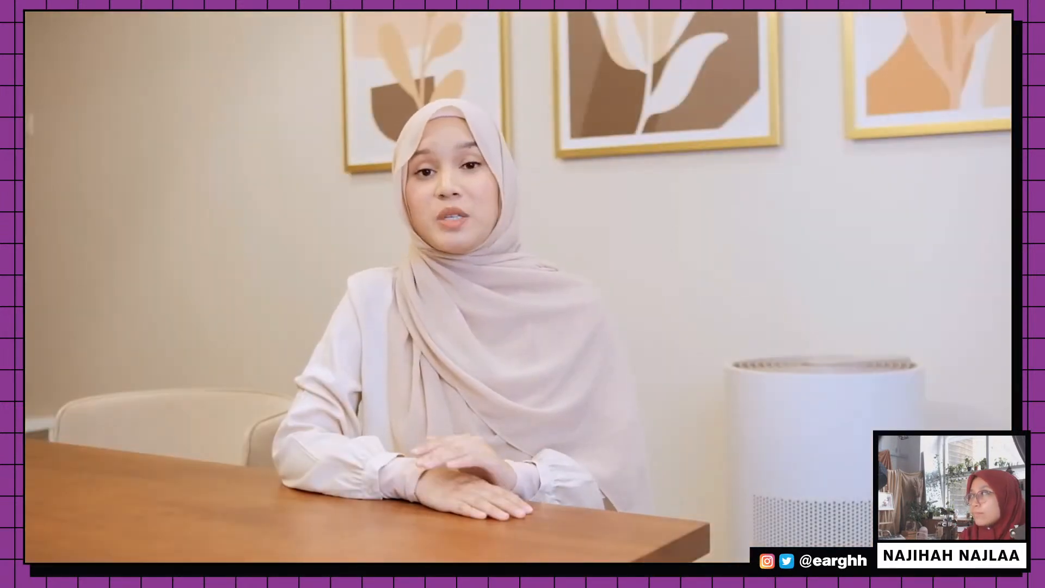
mouse_move(758, 180)
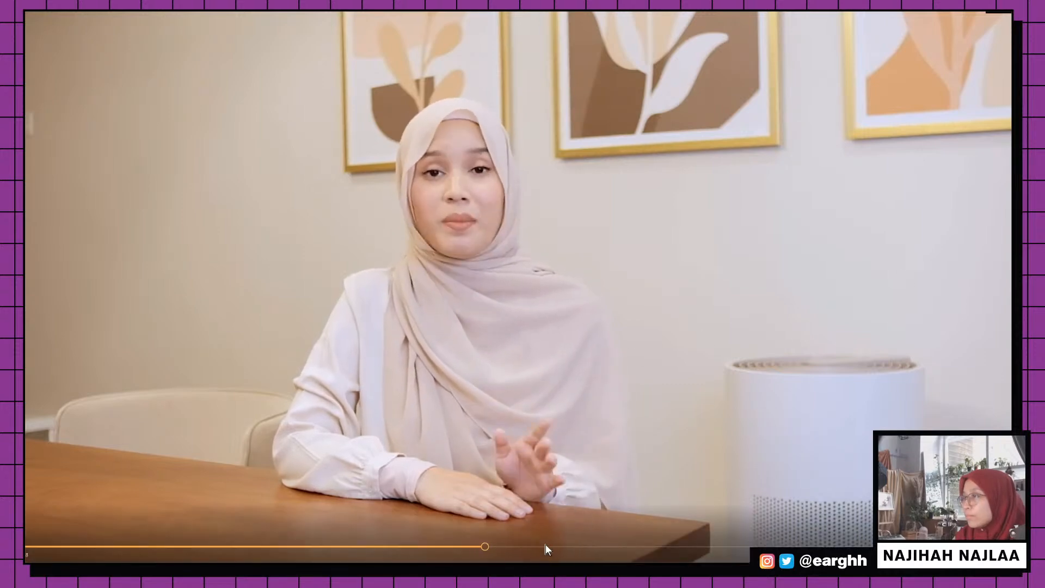
key("Escape")
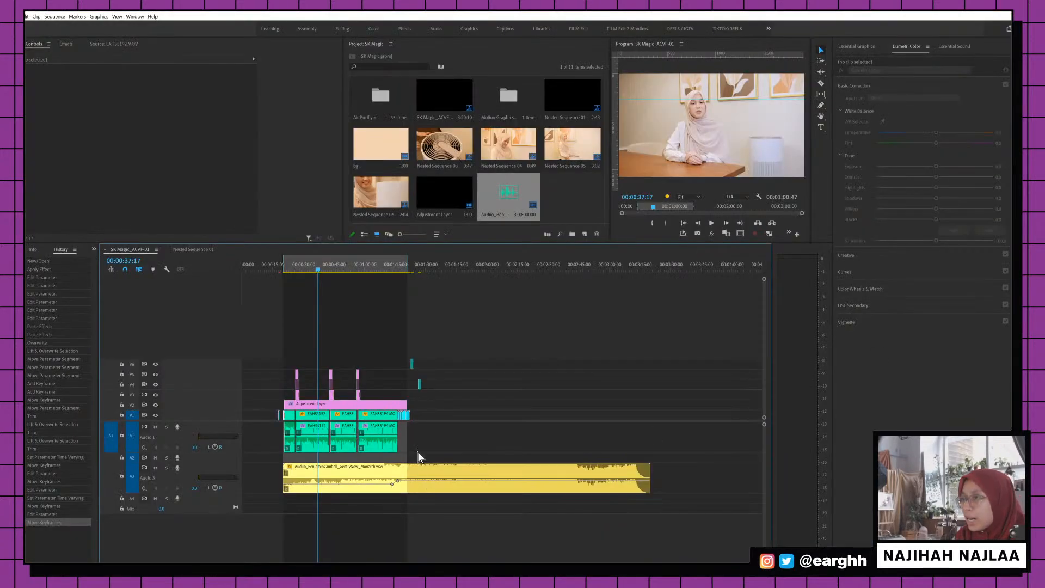
Trim the start of the EAHS5193.MOV clip near 43:34 and play back the result
left_click(310, 269)
key("=")
key("=")
key("=")
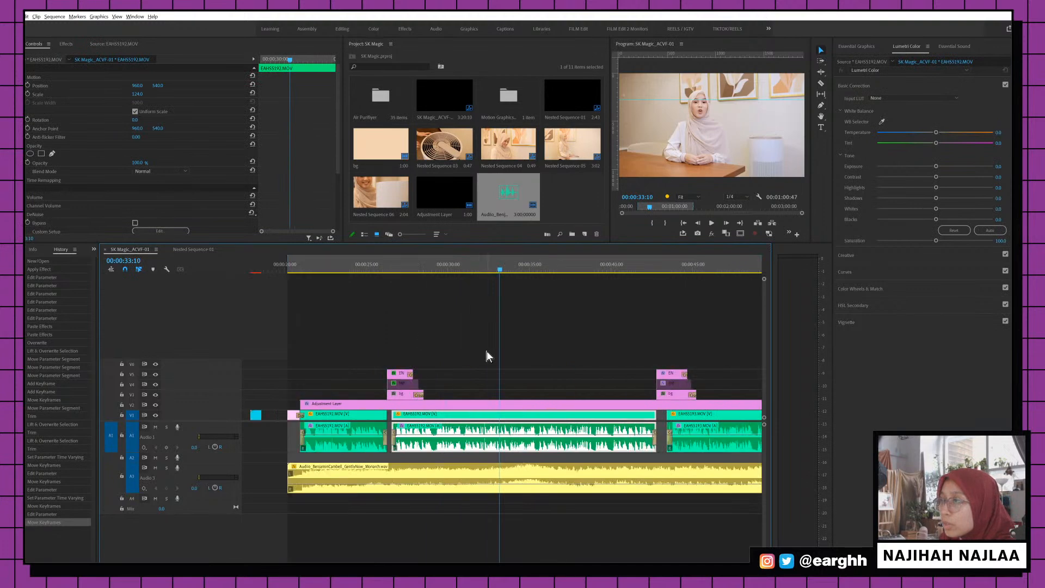
key("minus")
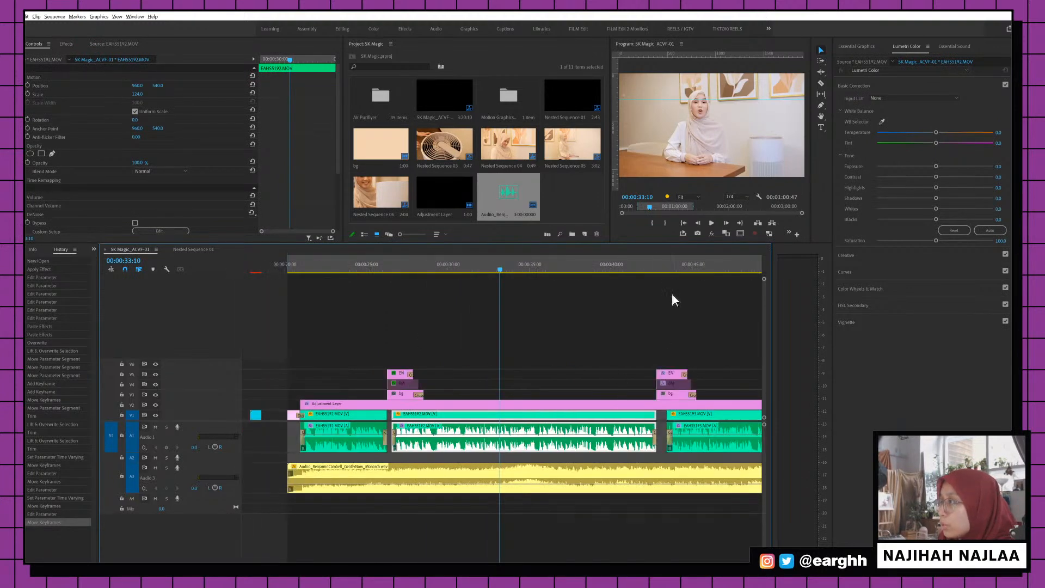
key("=")
key("=")
key("=")
key("=")
left_click(452, 424)
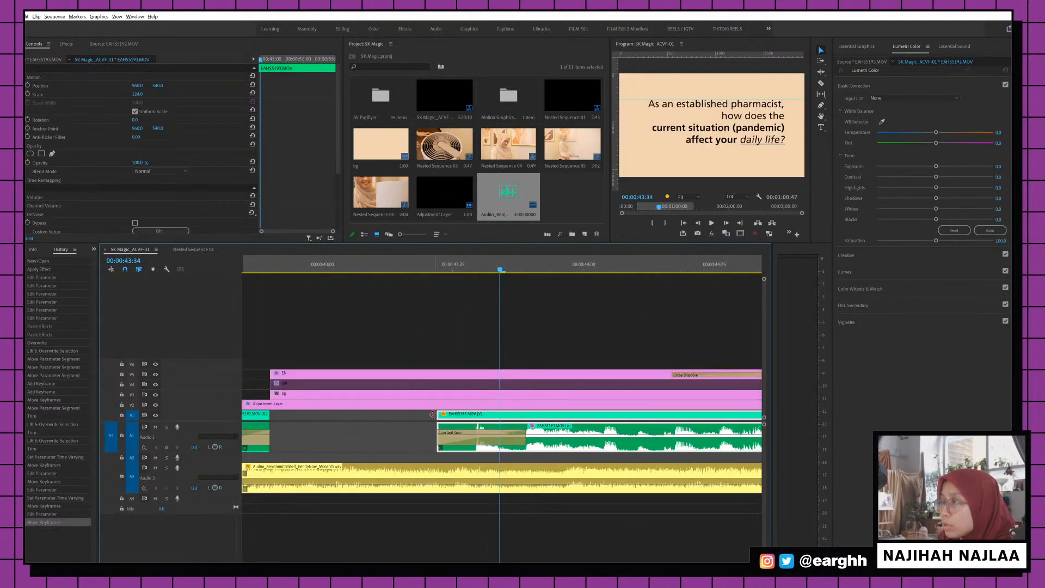
left_click_drag(438, 413, 406, 414)
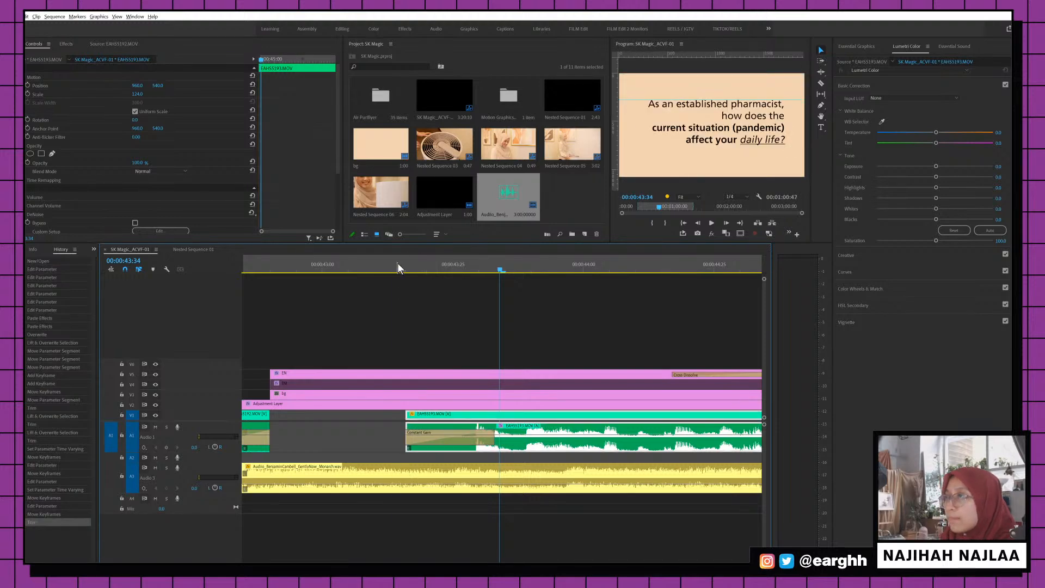
key("space")
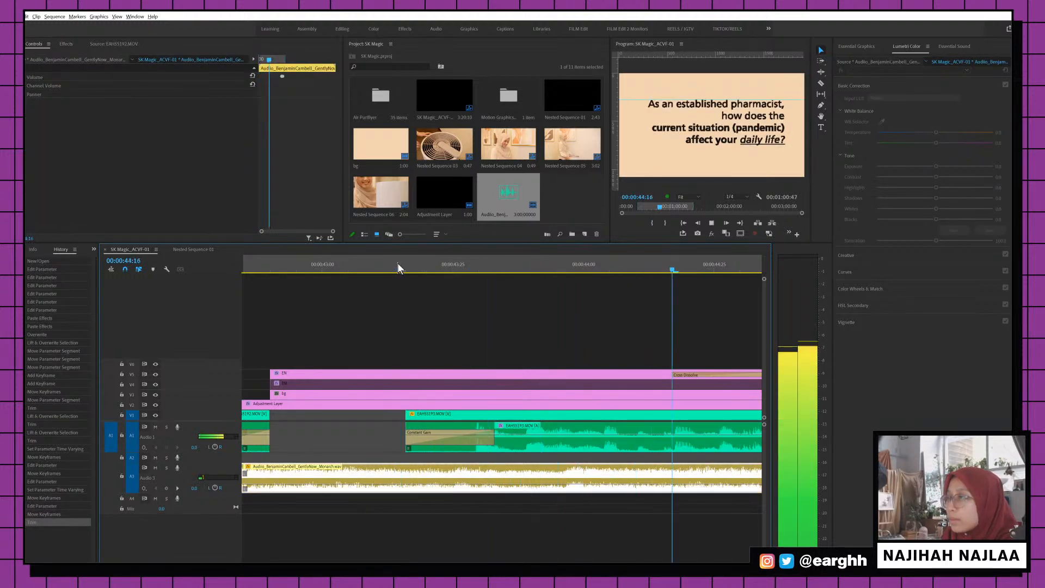
Extend the EN title to an earlier In point, shorten the Dip to White, nudge music four frames earlier
key("-")
key("-")
key("-")
key("-")
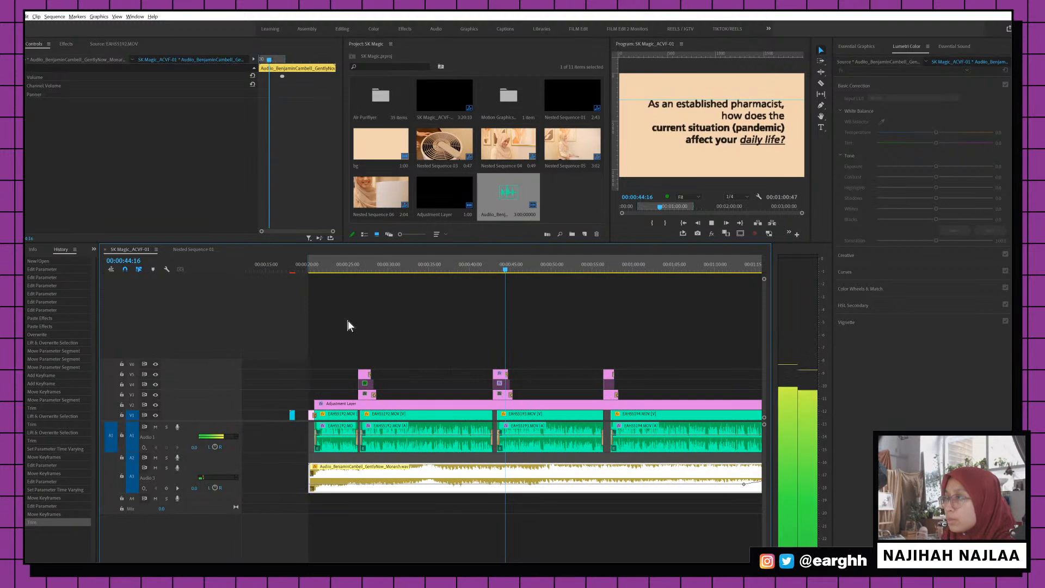
key("=")
key("=")
key("=")
key("=")
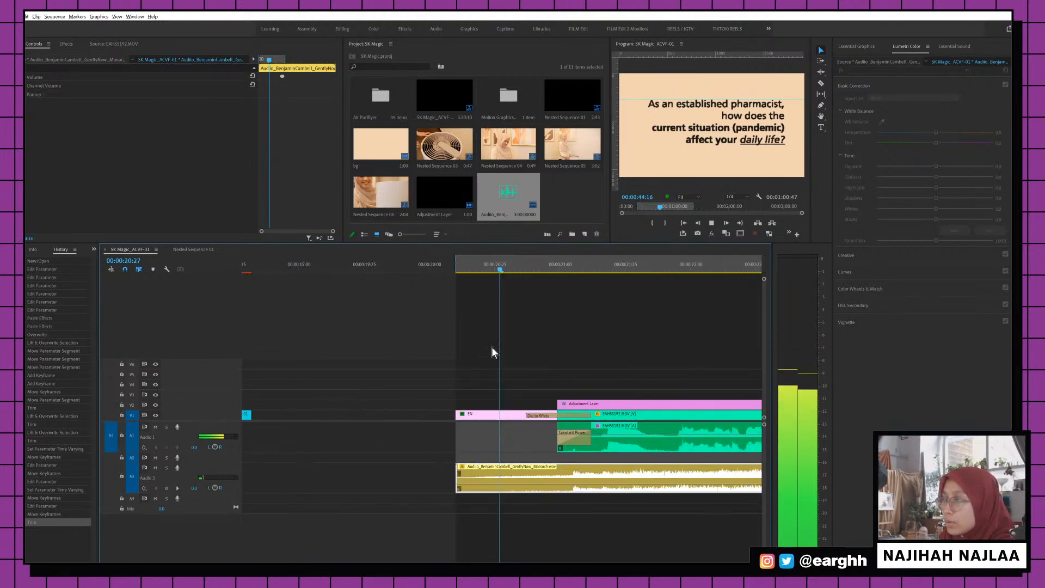
left_click_drag(454, 260, 434, 260)
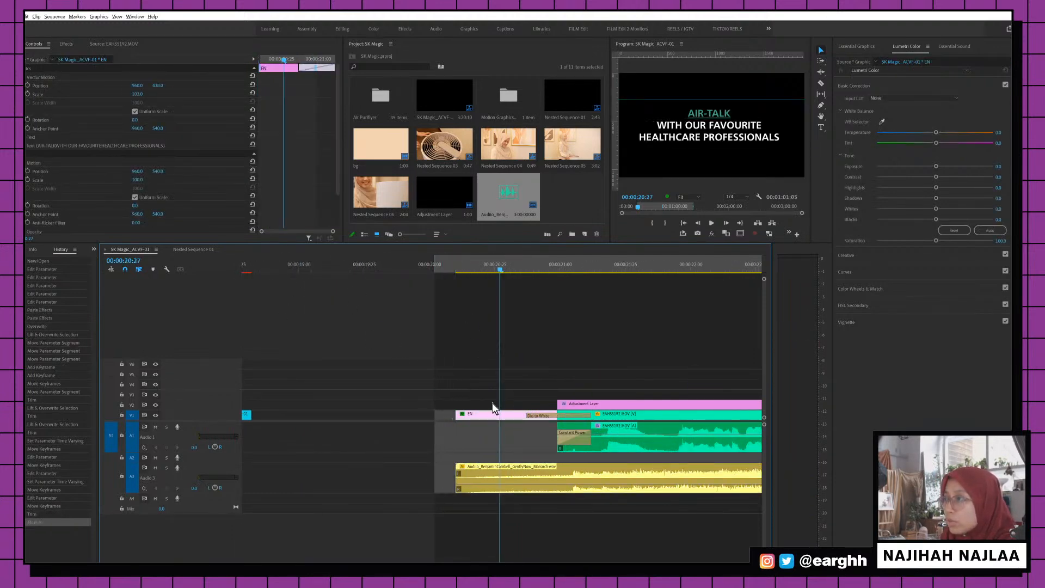
mouse_move(456, 416)
left_mouse_down()
mouse_move(426, 416)
mouse_move(456, 426)
left_mouse_up()
left_click_drag(539, 415, 539, 415)
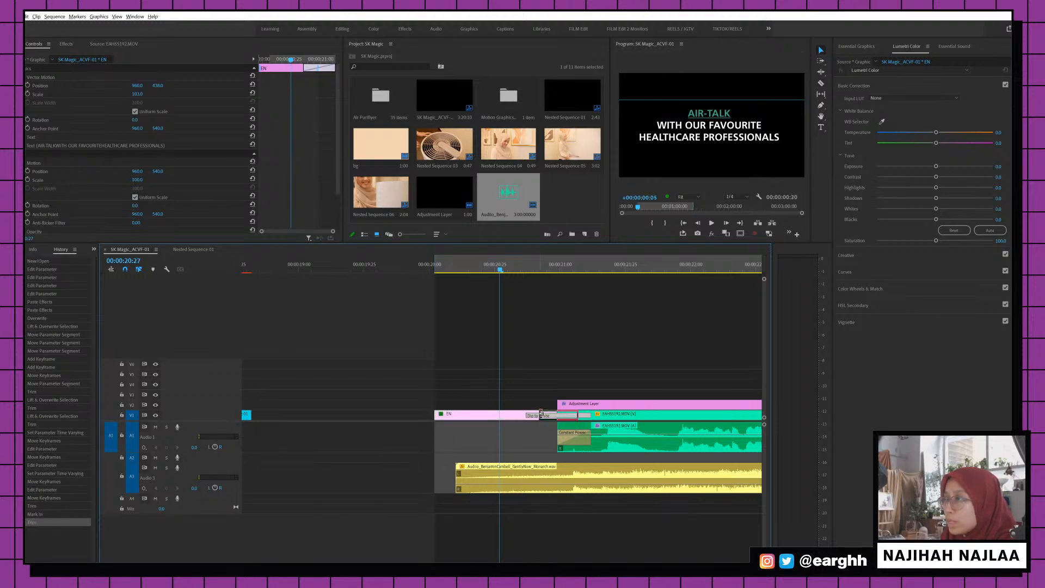
left_click(437, 270)
left_click(444, 490)
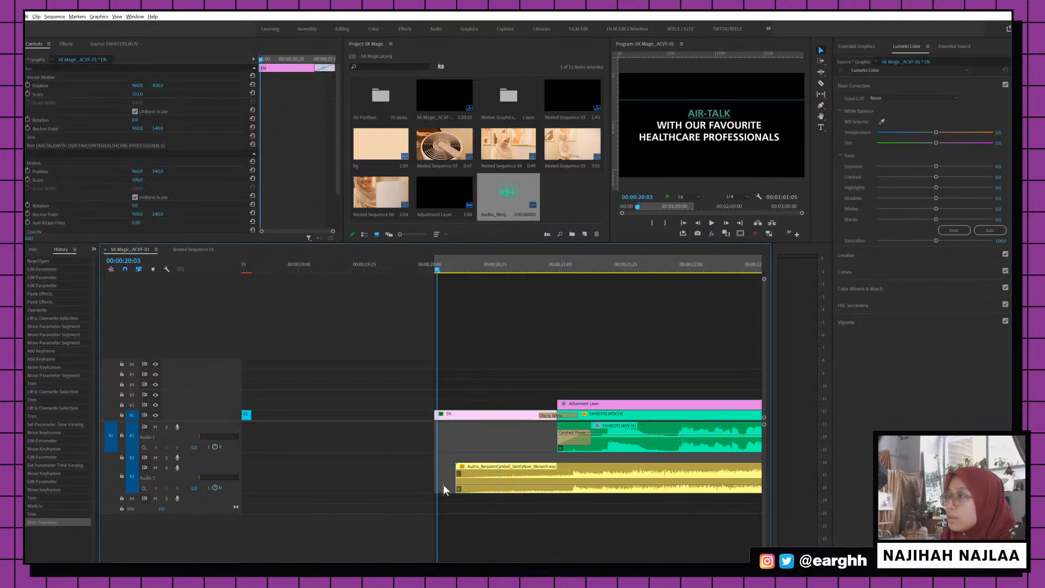
left_click_drag(479, 467, 459, 471)
Set the sequence out point at about 01:16:25
key("backslash")
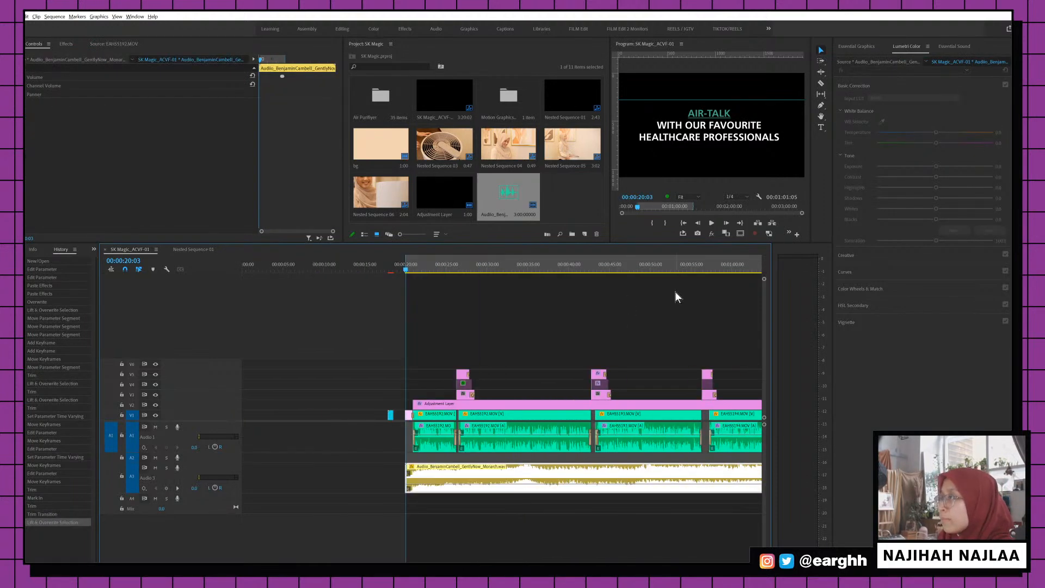
key("minus")
left_click(555, 267)
key("equal")
key("equal")
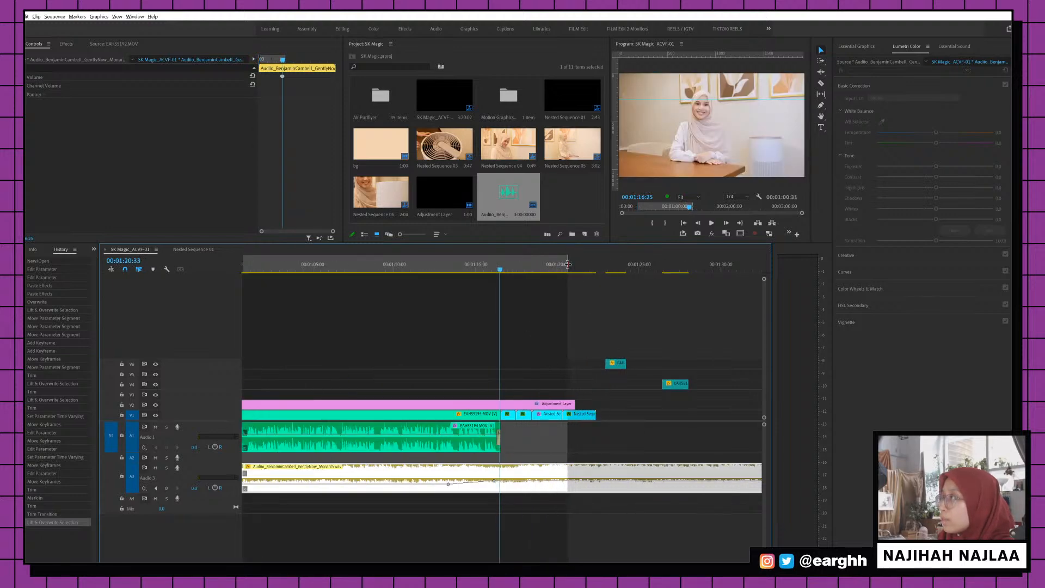
left_click_drag(566, 265, 566, 265)
key("equal")
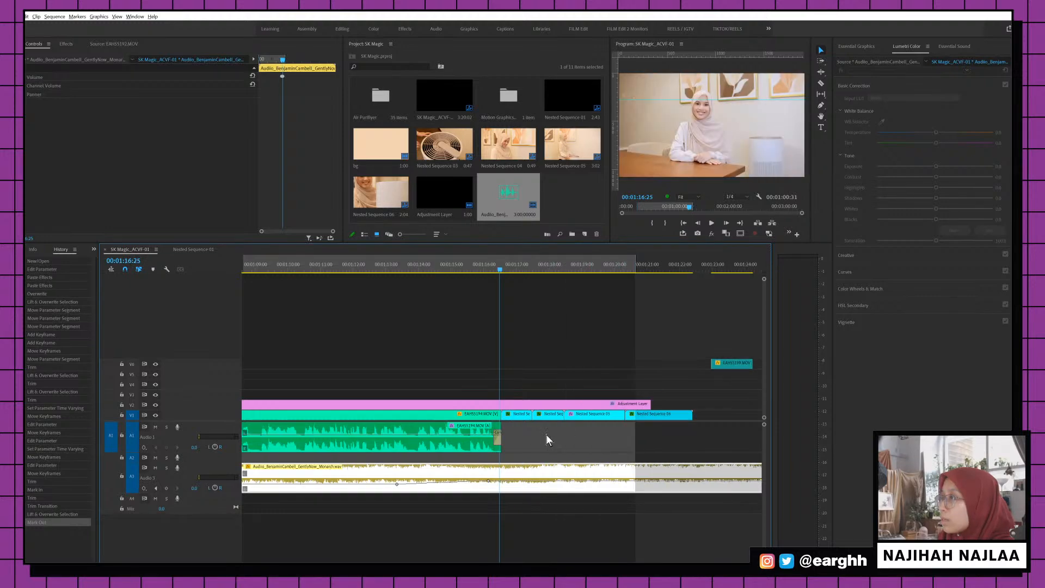
Ripple-trim the end of Nested Sequence 05 at 01:19:23 and review from 01:18:05
left_click(598, 264)
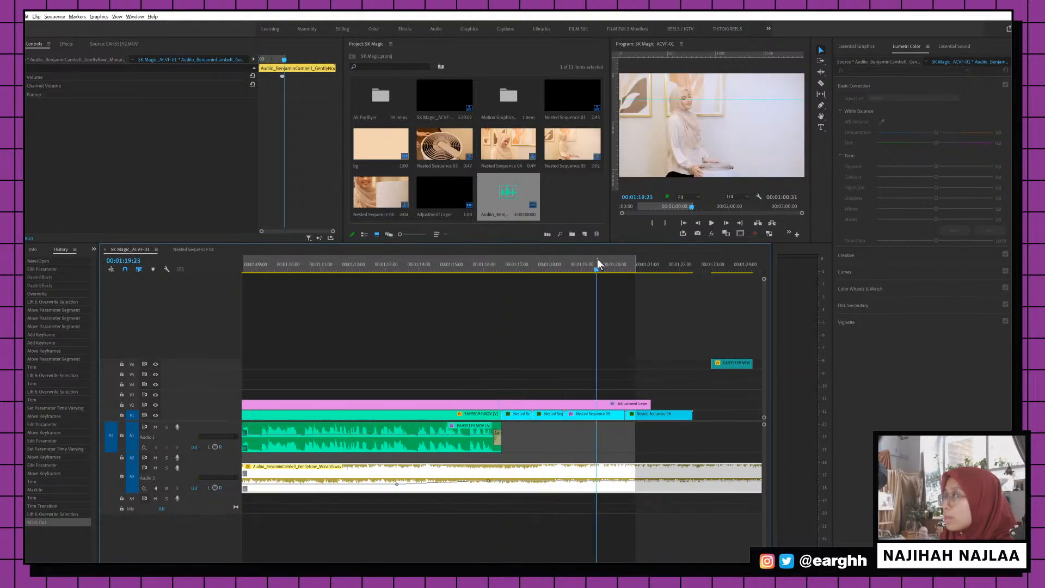
left_click(614, 415)
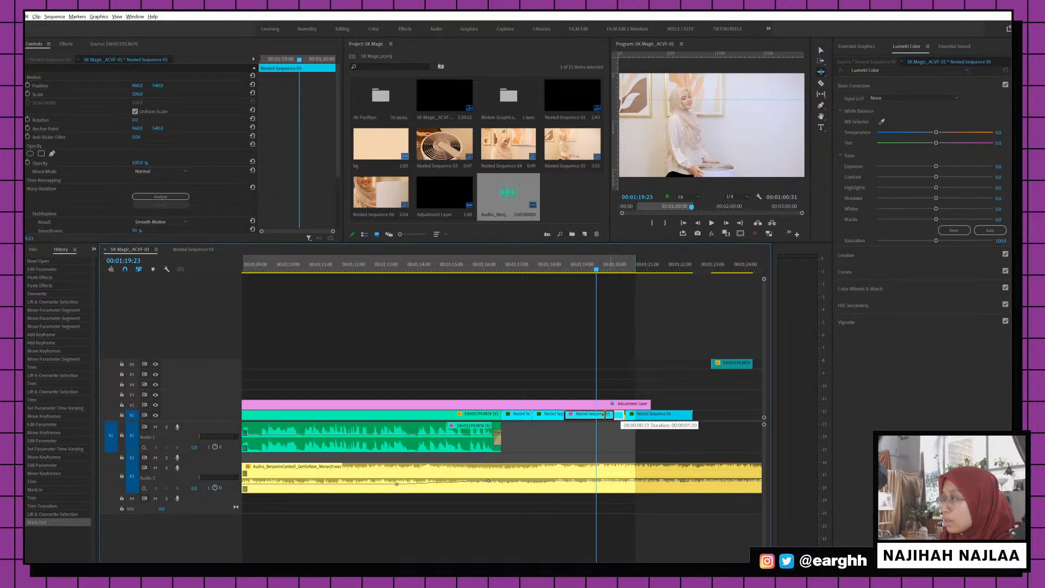
left_click_drag(604, 415, 594, 414)
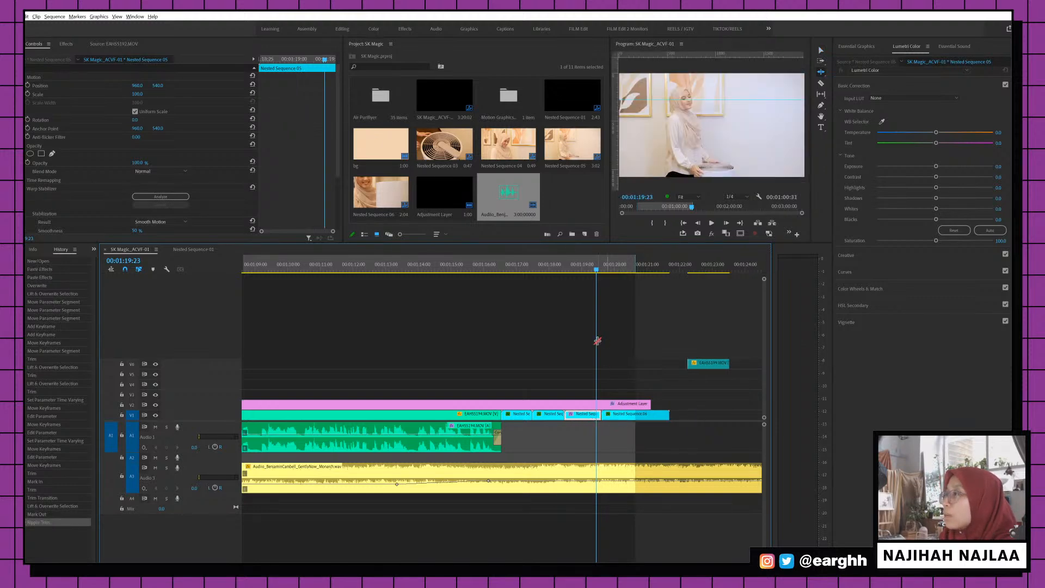
left_click_drag(527, 266, 553, 260)
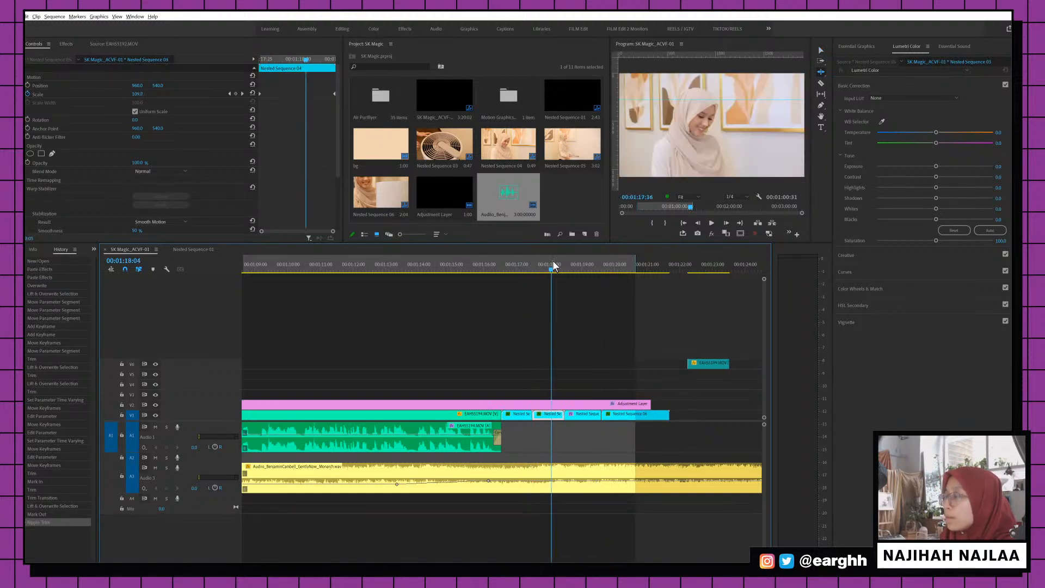
key("minus")
key("minus")
key("minus")
key("minus")
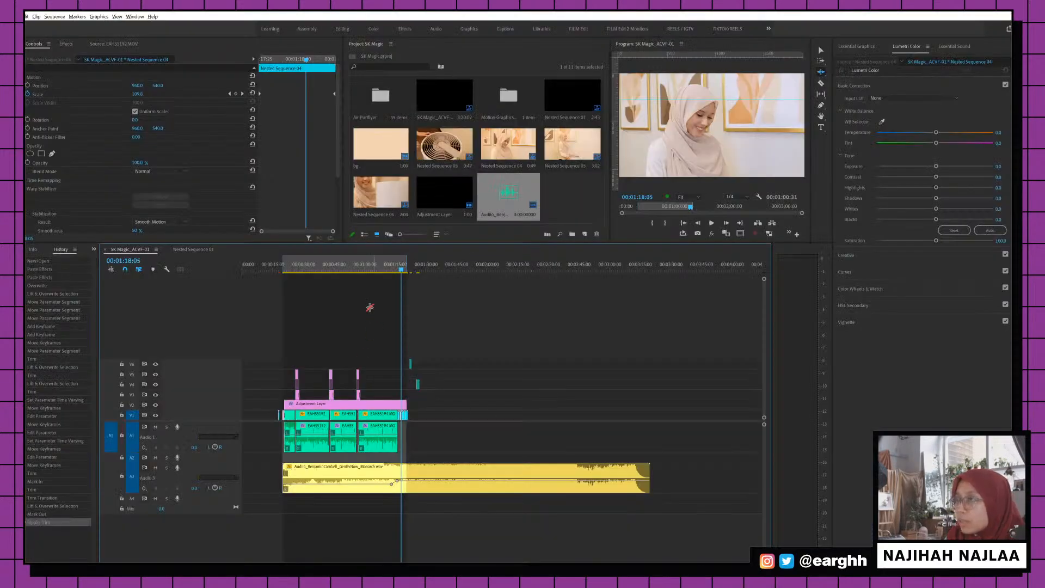
Select the EN, BM and bg title clips around 00:00:59:00
left_click(361, 272)
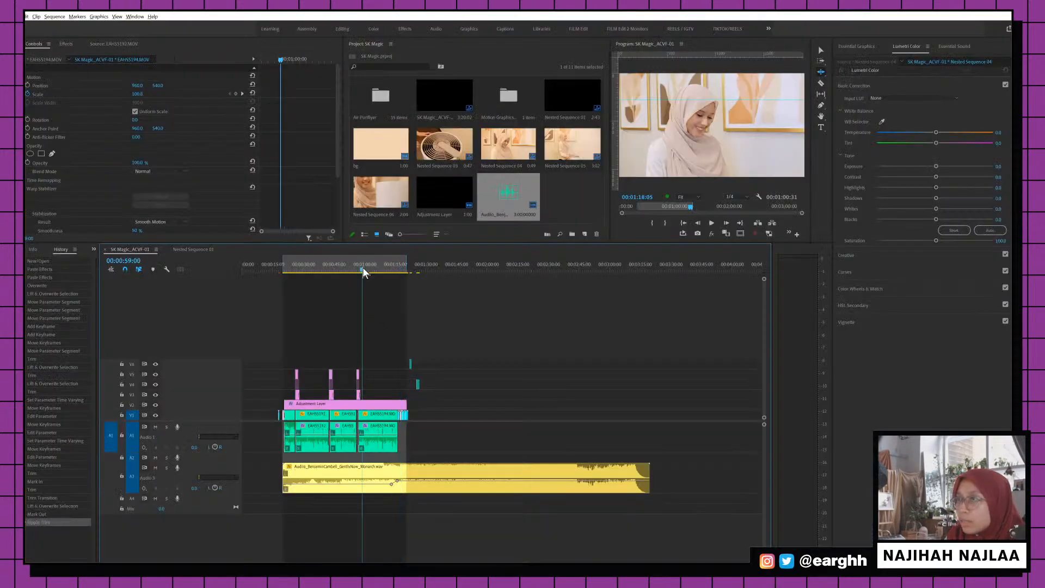
key("equal")
key("equal")
key("equal")
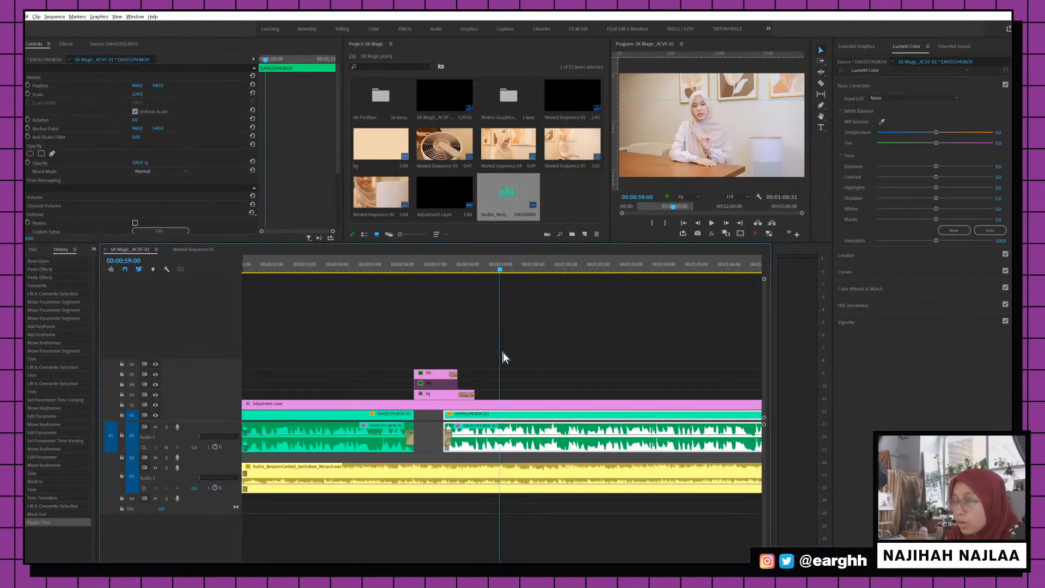
left_click_drag(504, 335, 485, 391)
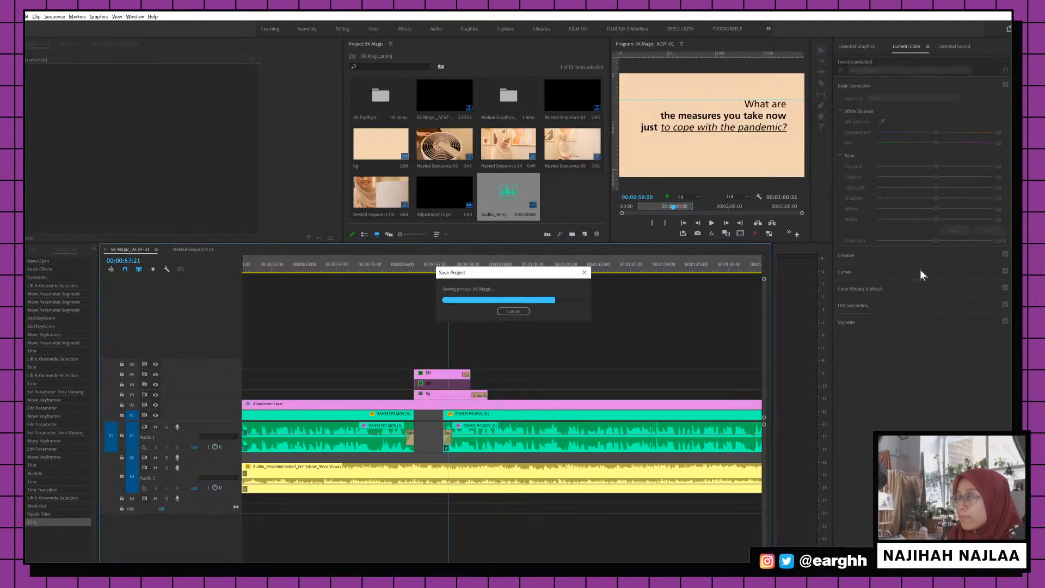
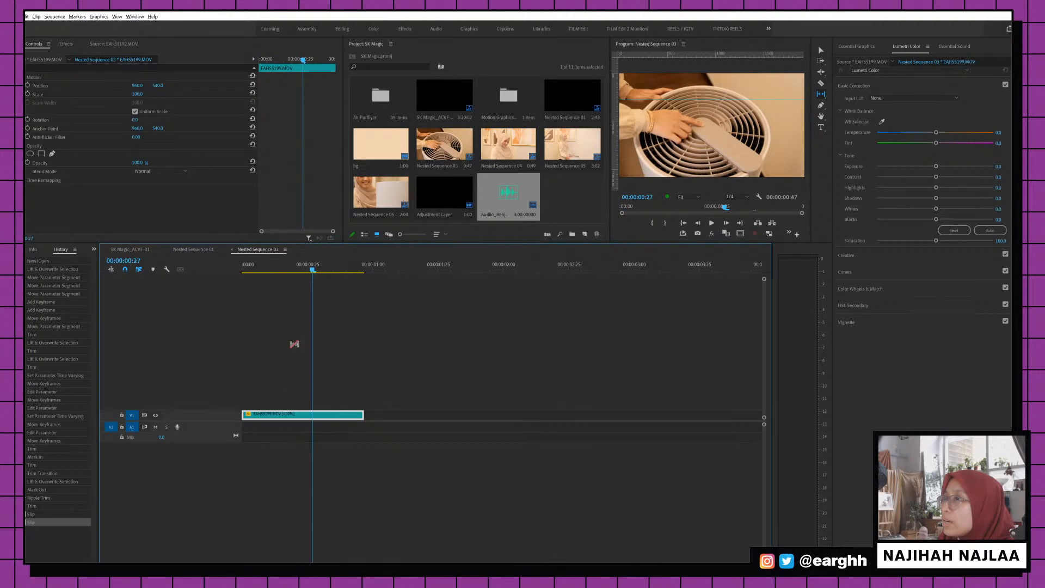
Slip the footage inside the nested clip, then run Warp Stabilizer analysis in SK Magic_ACVF-01
left_click_drag(345, 417, 311, 267)
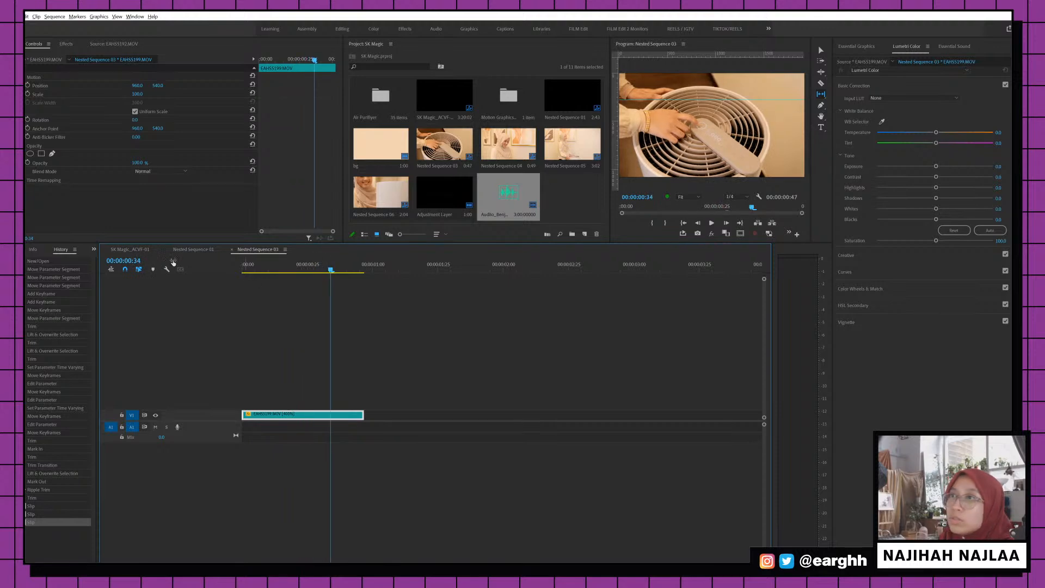
left_click(133, 250)
key("minus")
key("minus")
key("minus")
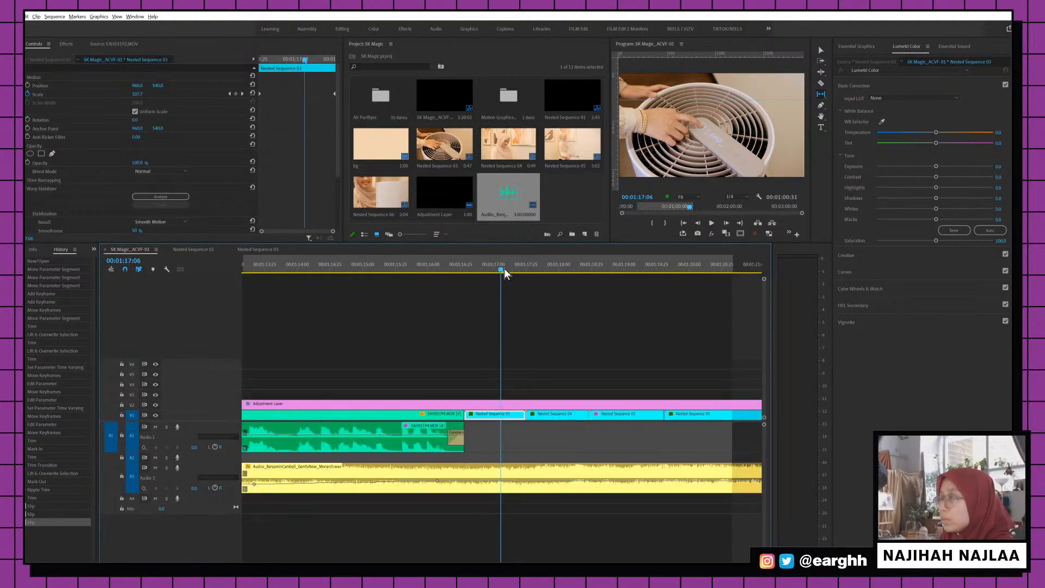
left_click(146, 197)
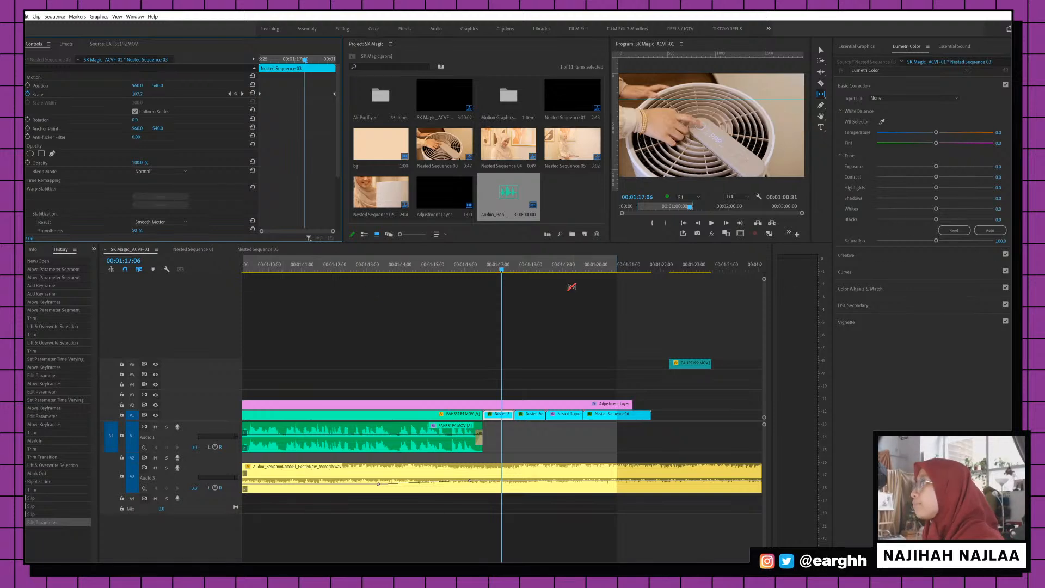
left_click_drag(503, 269, 564, 266)
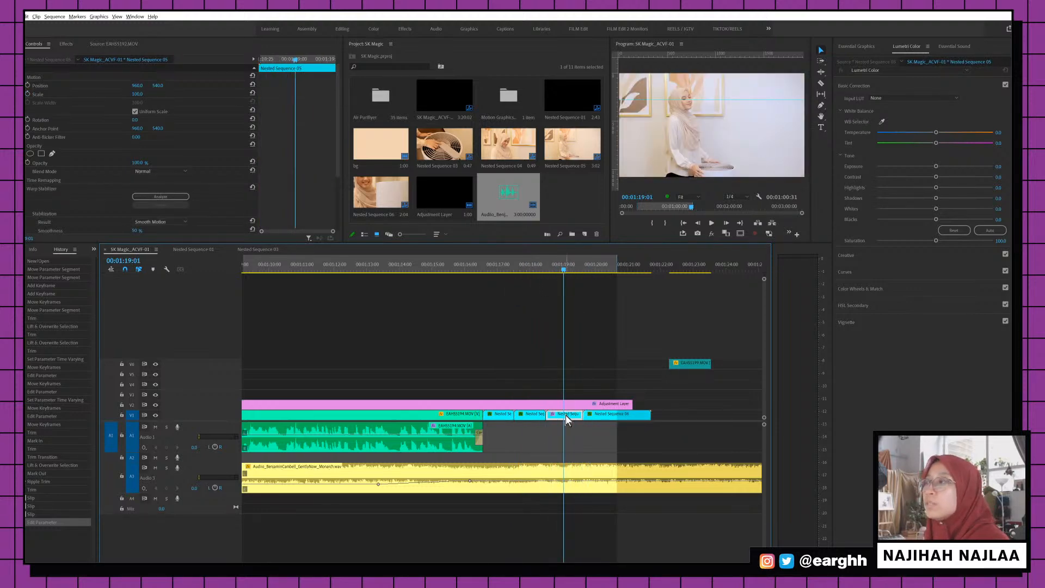
Keyframe the clip's Scale from 100 to 117, moving the zoom keyframe later in the clip
left_click(27, 93)
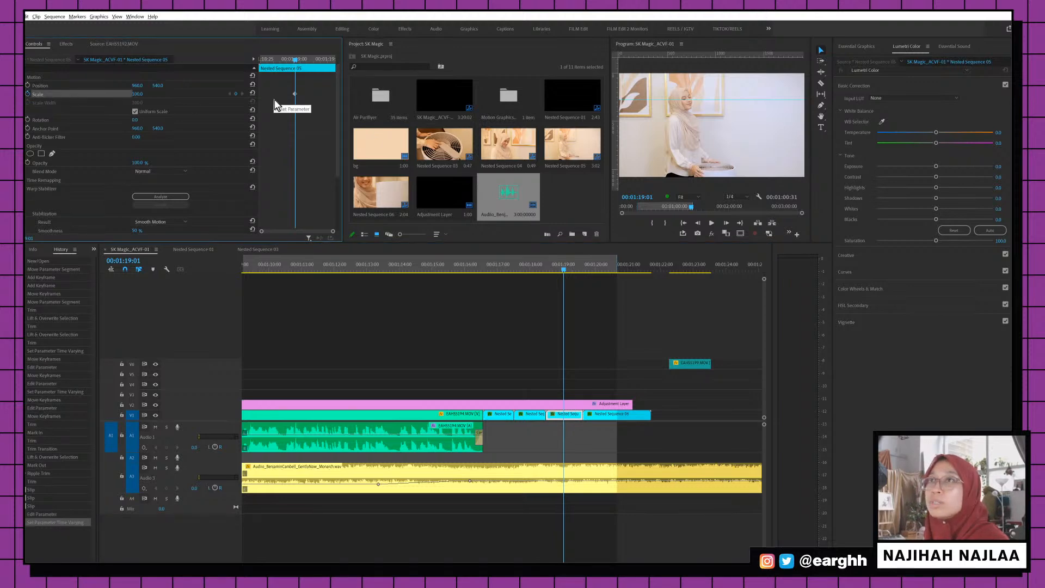
left_click(294, 93)
left_click_drag(140, 93, 150, 93)
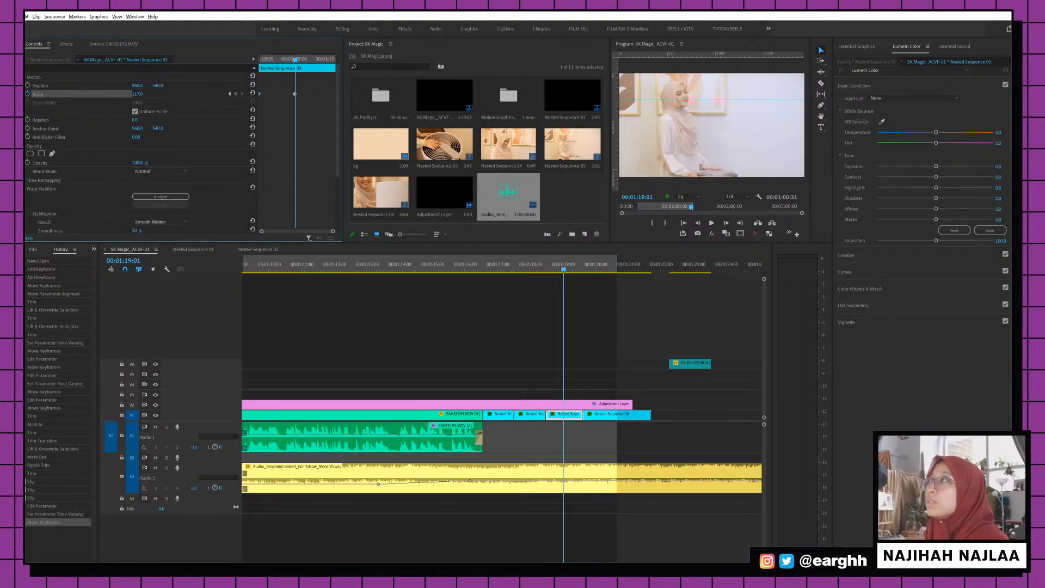
left_click_drag(294, 94, 435, 110)
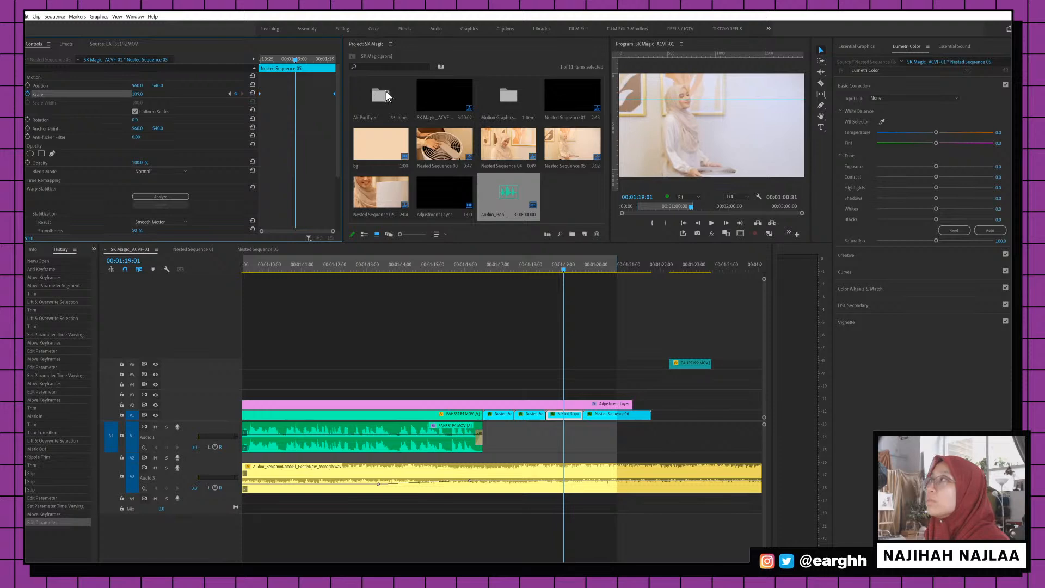
Play back the zoom from 00:01:18:11, then park the playhead on Nested Sequence 05
left_click(538, 269)
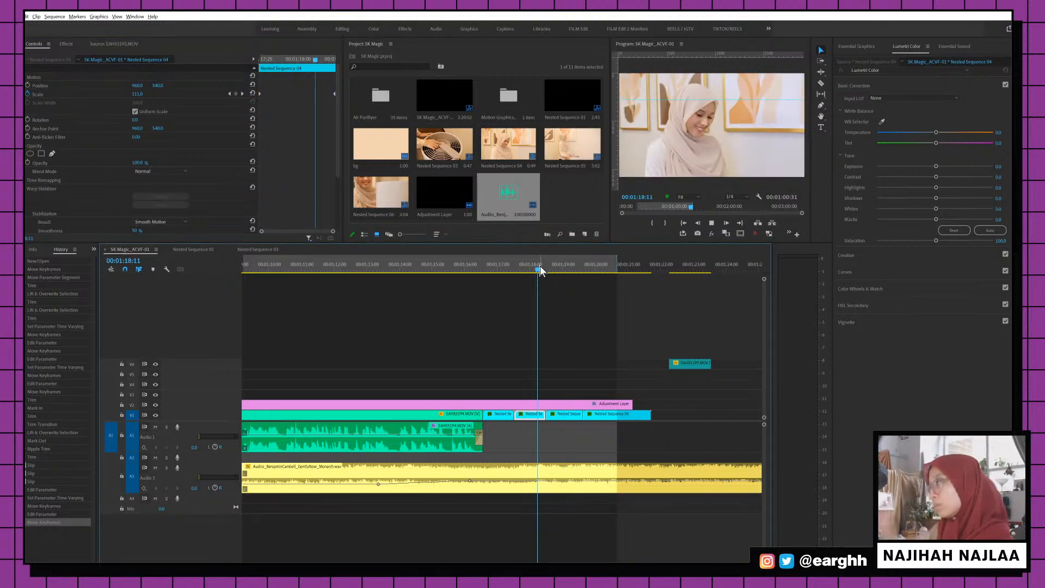
key("space")
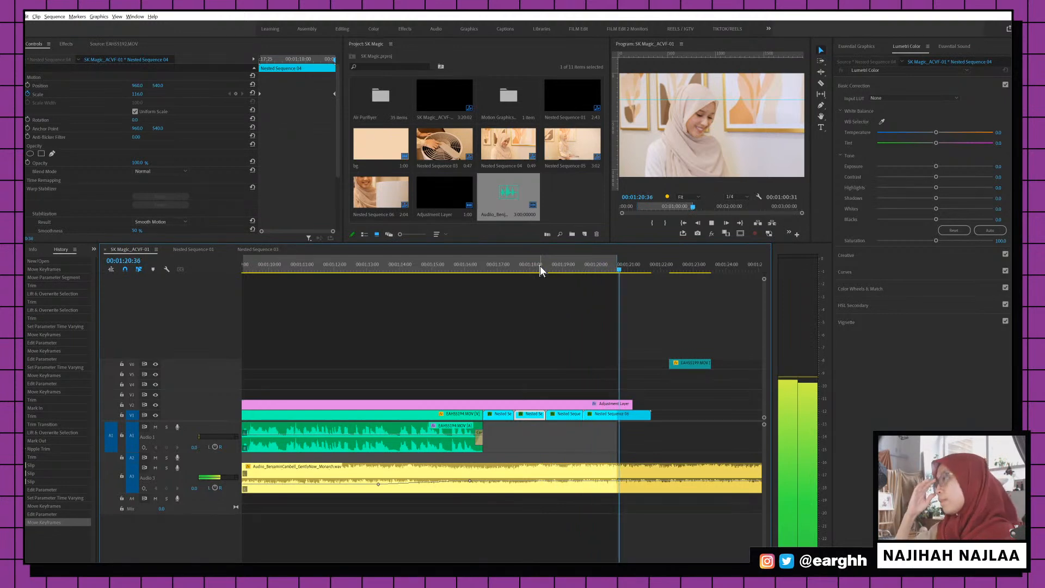
key("ctrl+s")
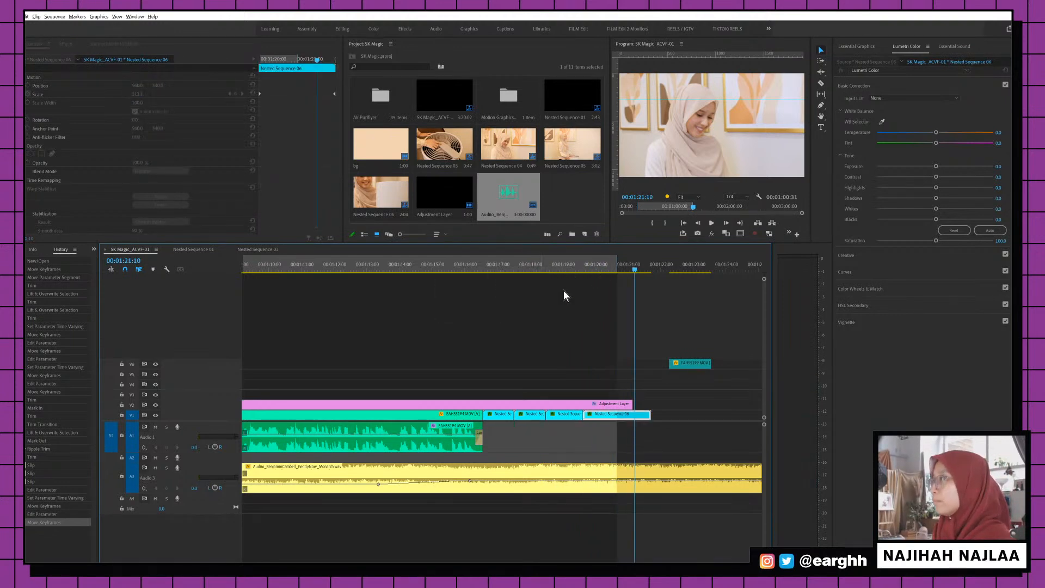
left_click(571, 269)
key("minus")
key("minus")
key("minus")
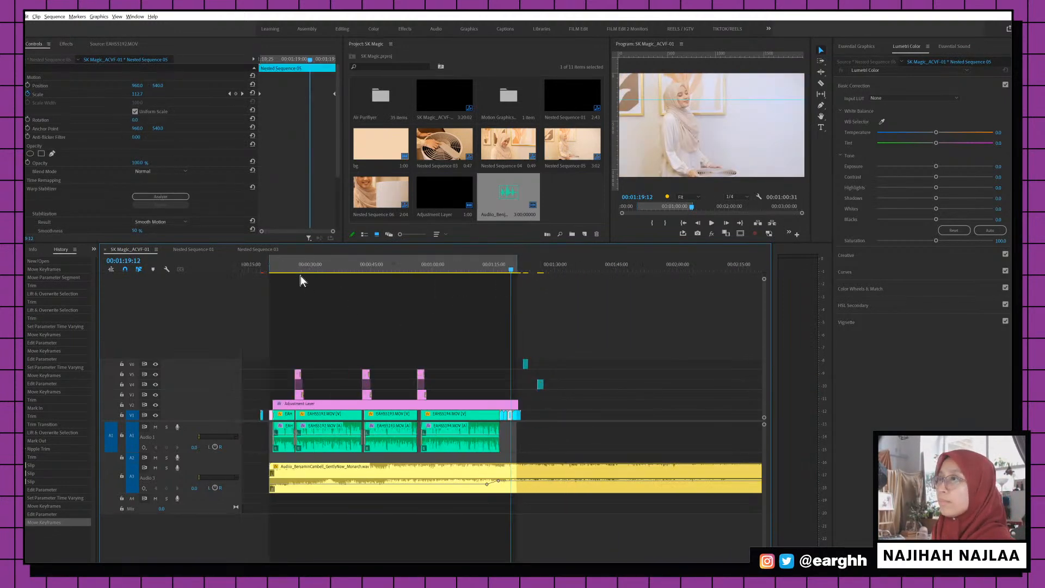
left_click(294, 267)
key("equal")
key("equal")
key("equal")
left_click(317, 269)
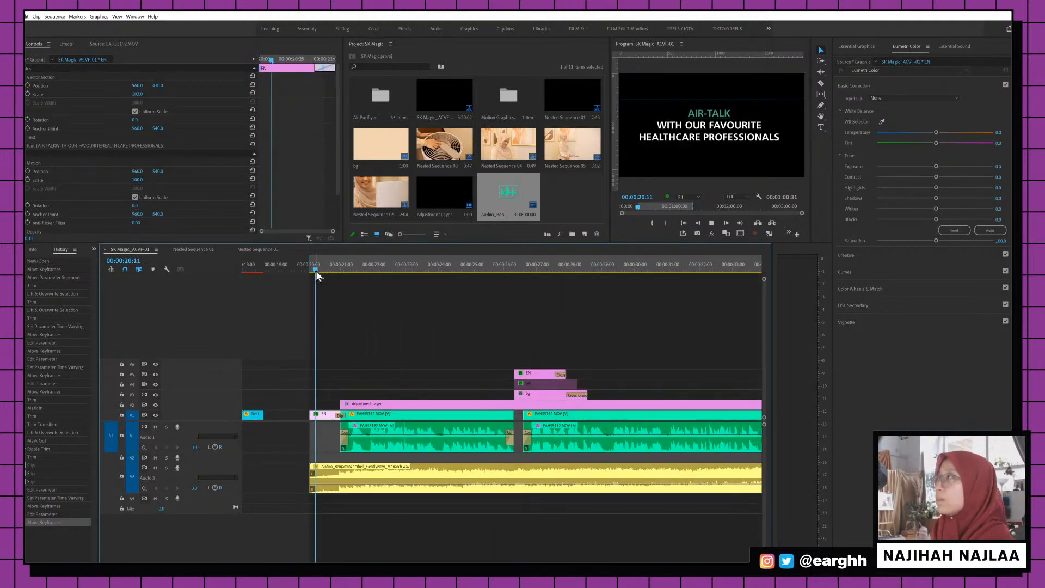
left_click_drag(316, 269, 320, 268)
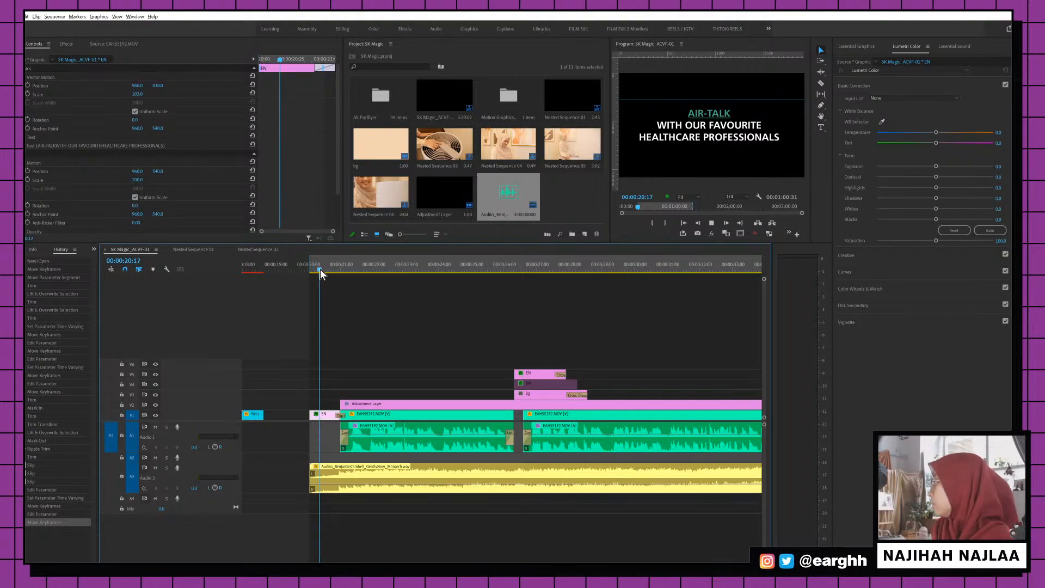
left_click(420, 269)
key("minus")
key("minus")
key("minus")
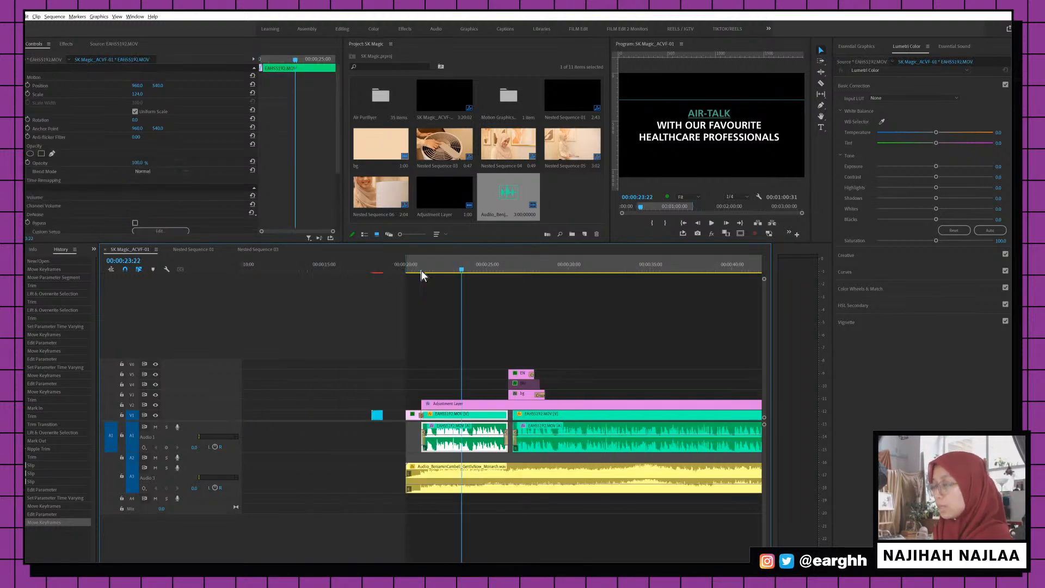
left_click(370, 271)
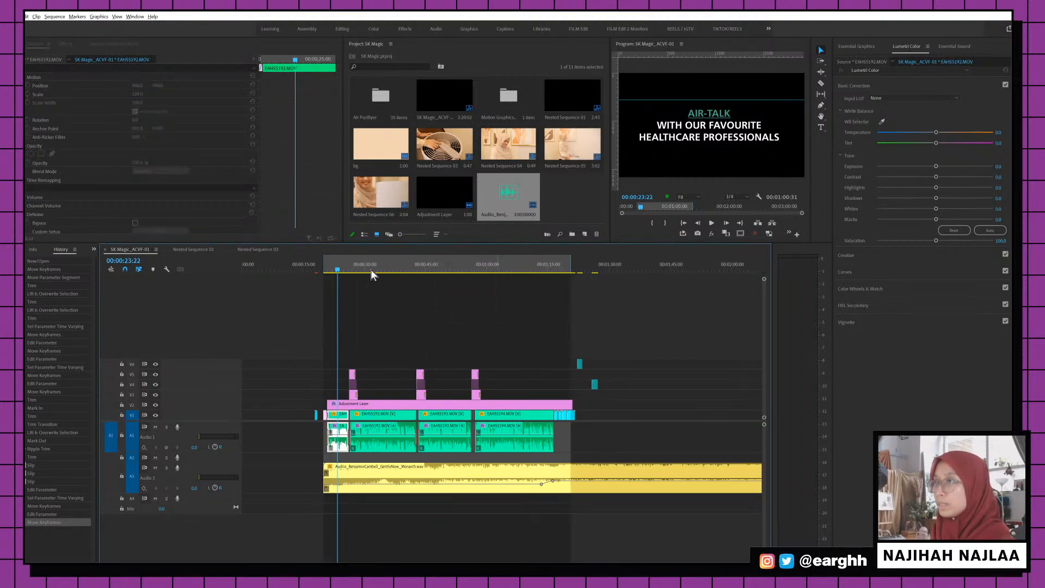
key("ctrl+a")
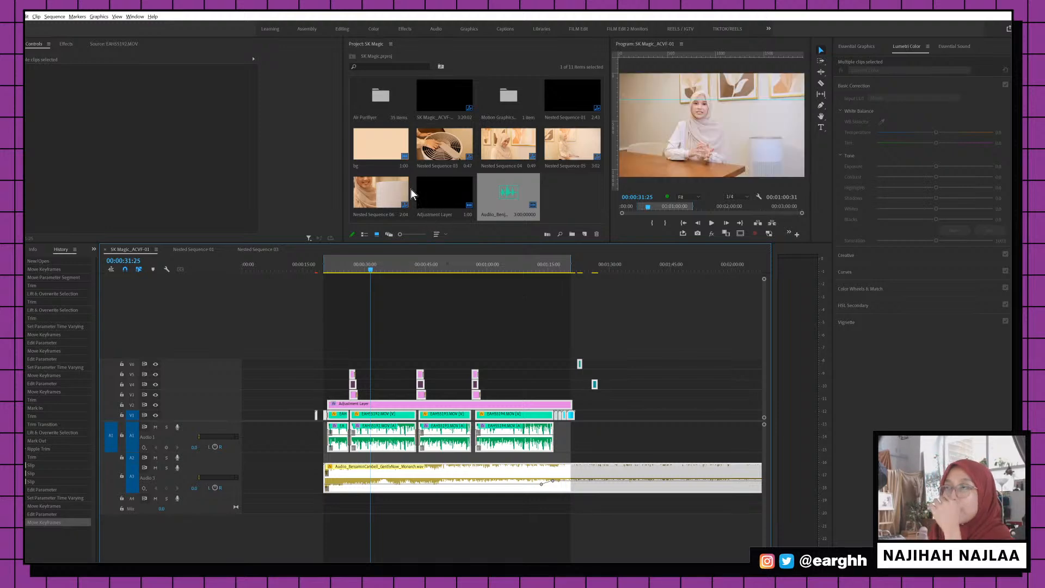
Export as H.264, overwriting the existing SK Magic_ACVF-01 (NO SUB).mp4 in the Render folder
key("ctrl+m")
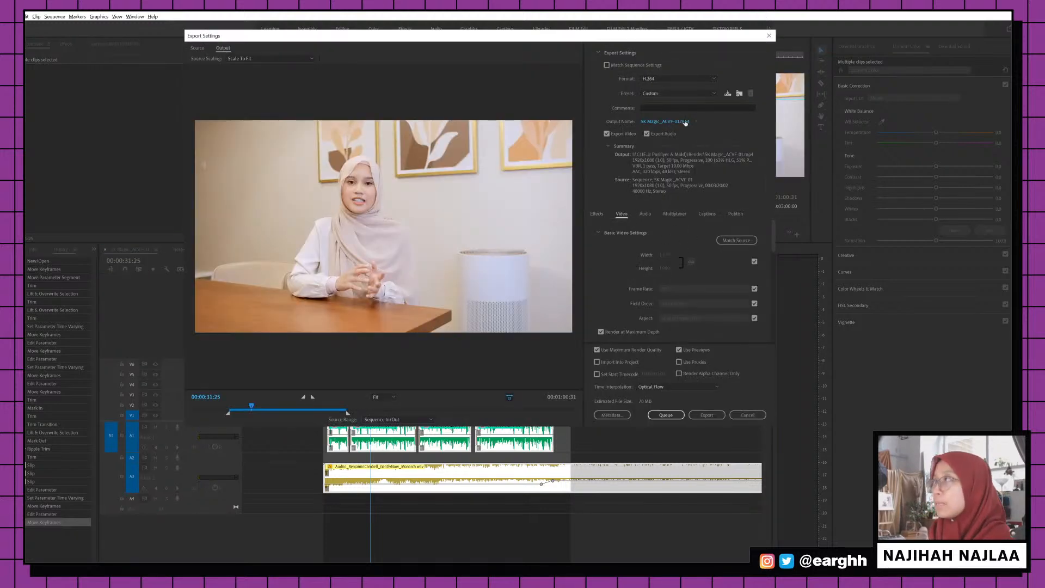
left_click(676, 123)
left_click(276, 123)
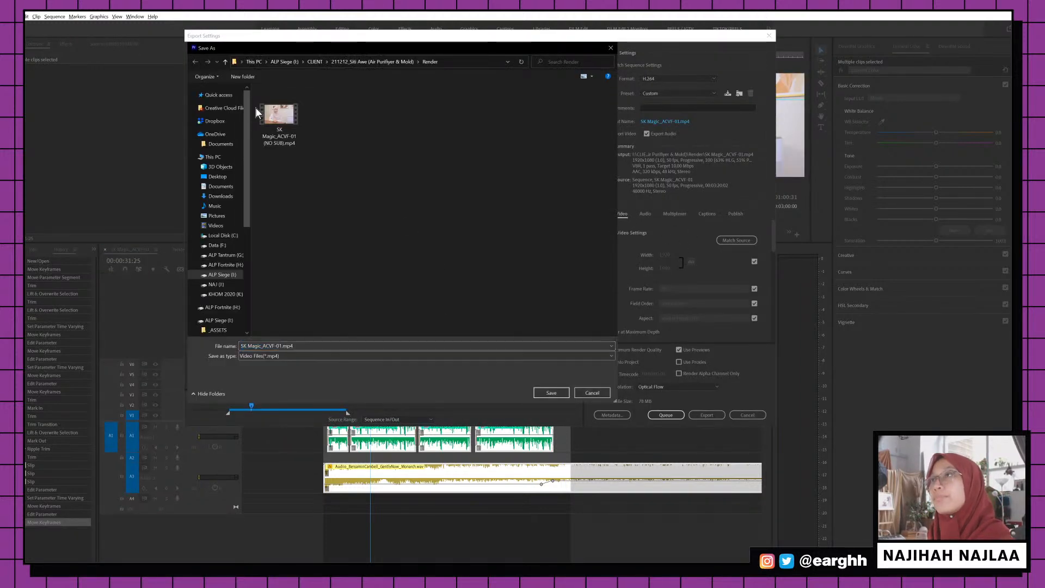
left_click(552, 394)
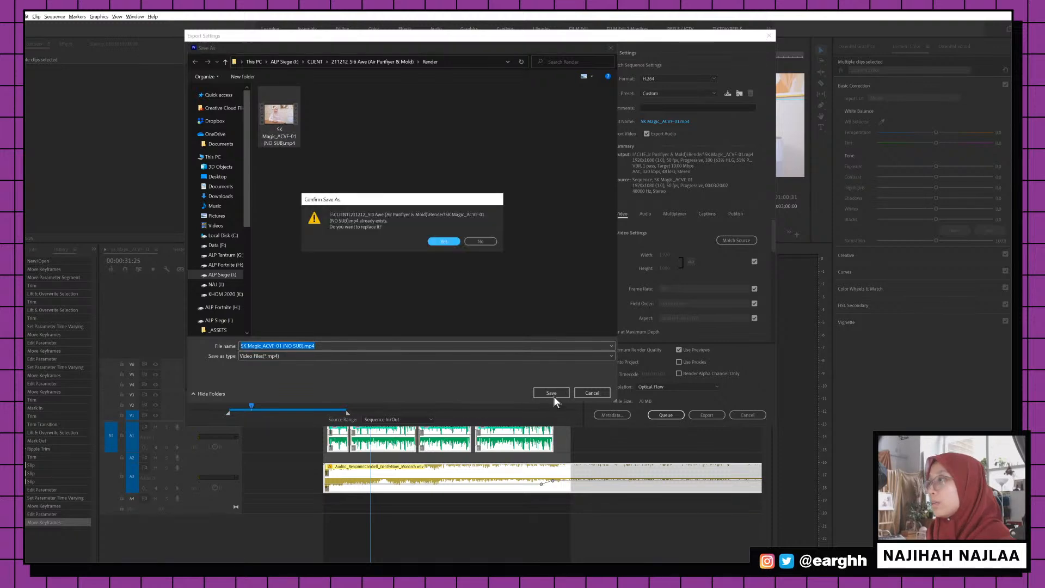
left_click(448, 241)
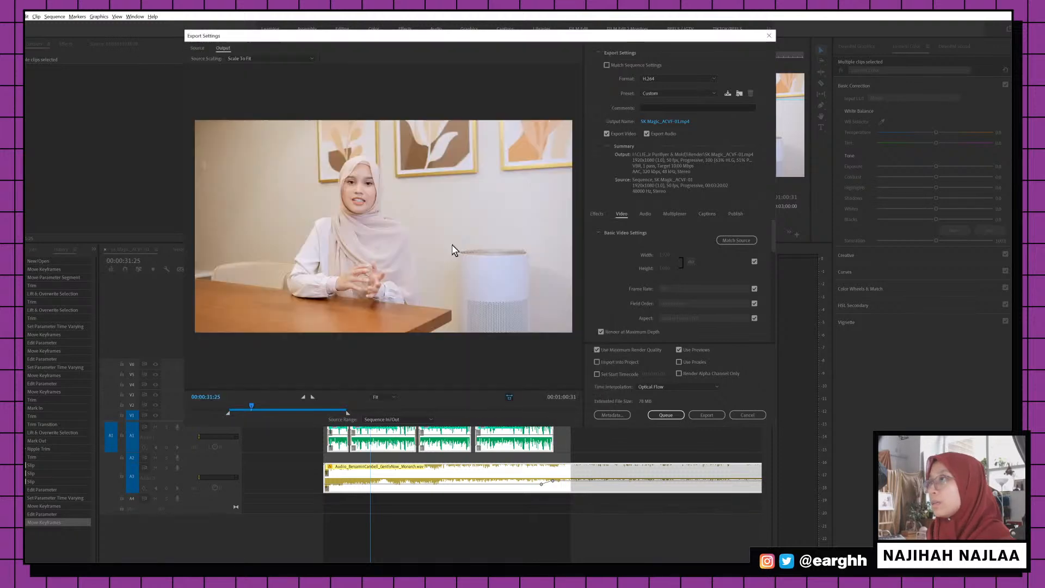
left_click(703, 414)
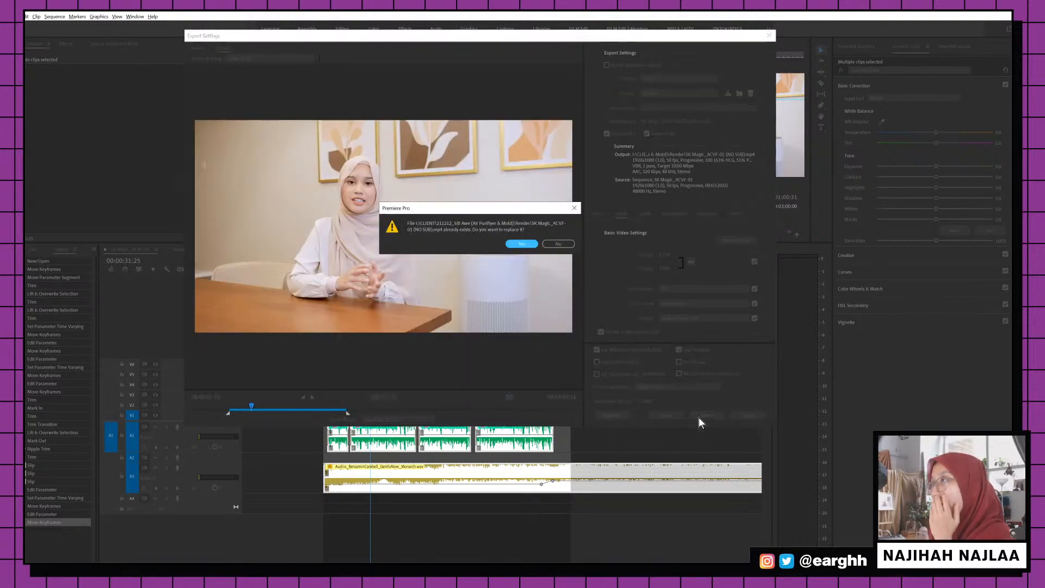
left_click(523, 244)
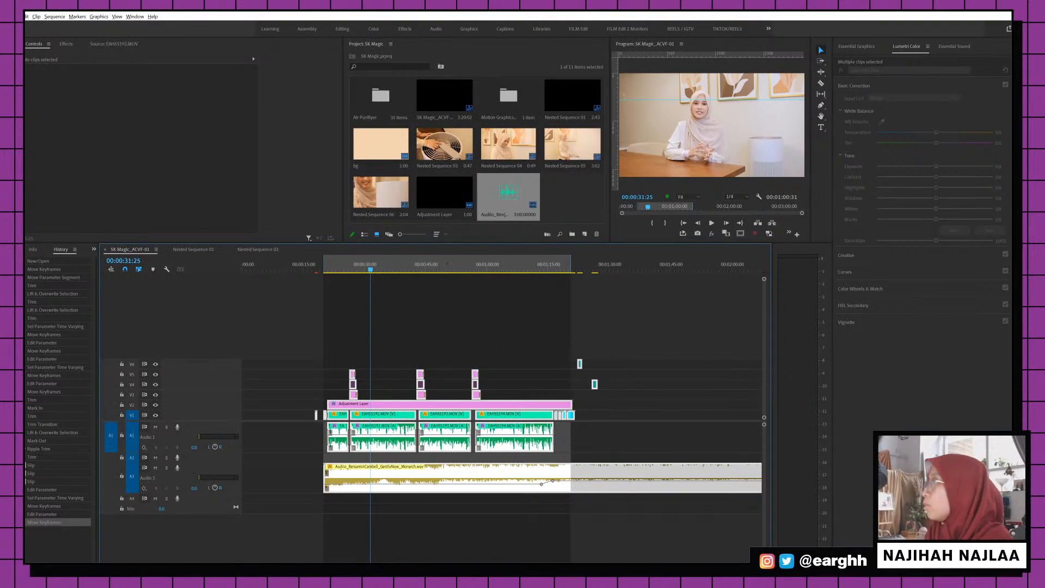
Play SK Magic_ACVF-01 (NO SUB).mp4 from the Render folder window, starting from its beginning
mouse_move(977, 136)
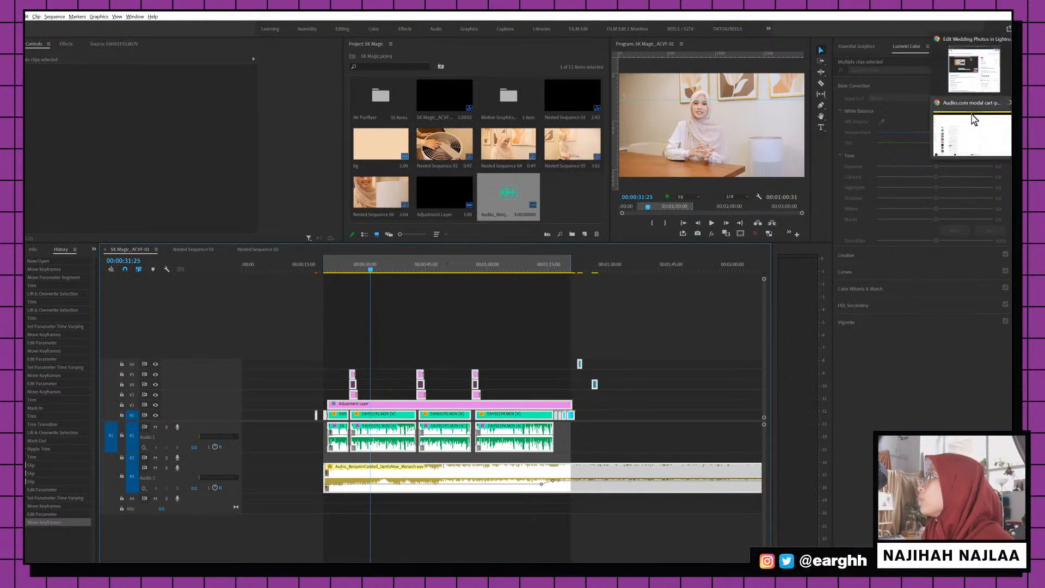
left_click(635, 354)
left_click(1020, 76)
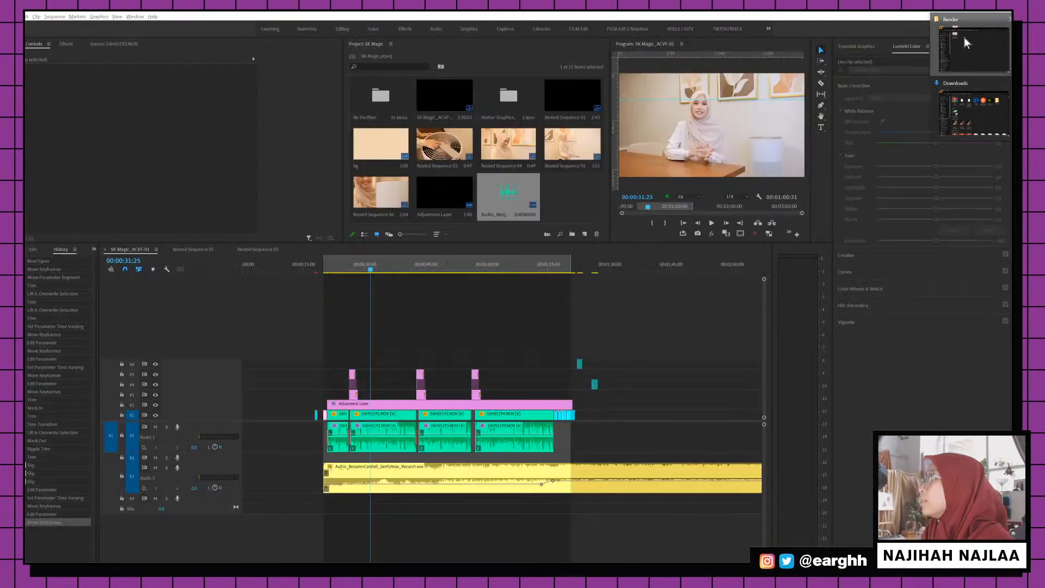
left_click(964, 37)
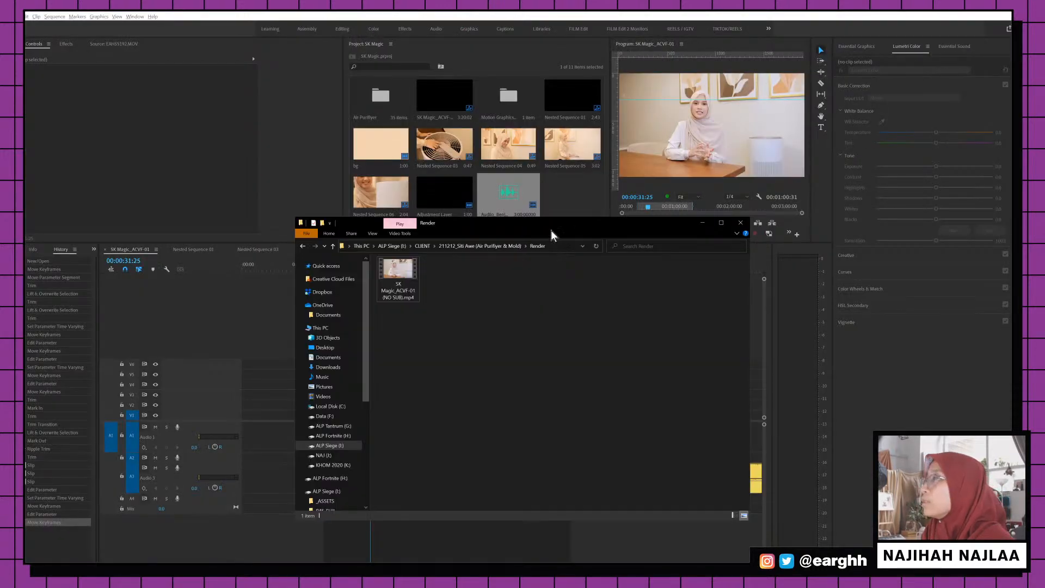
double_click(403, 280)
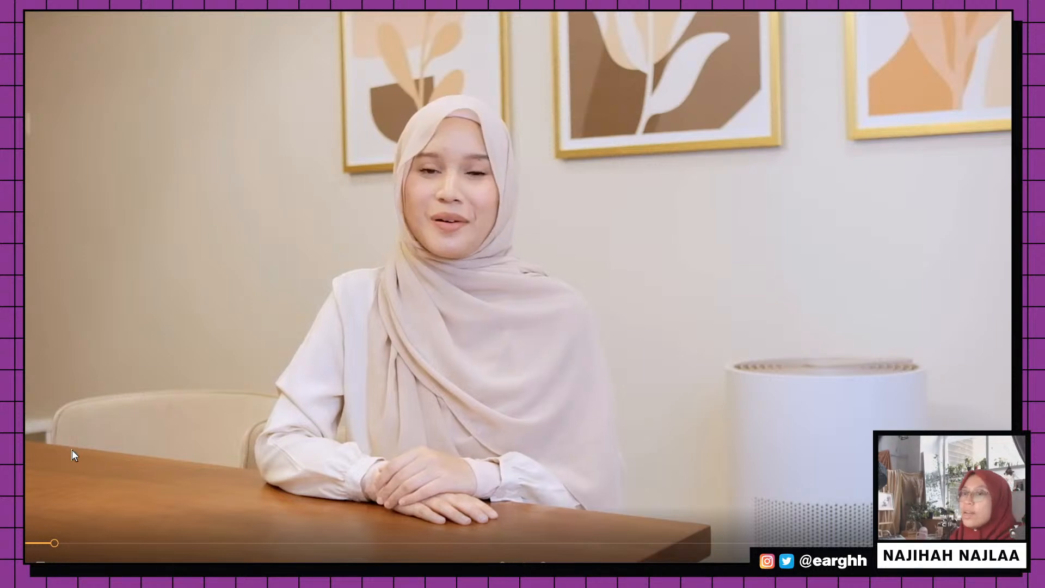
left_click_drag(59, 544, 26, 543)
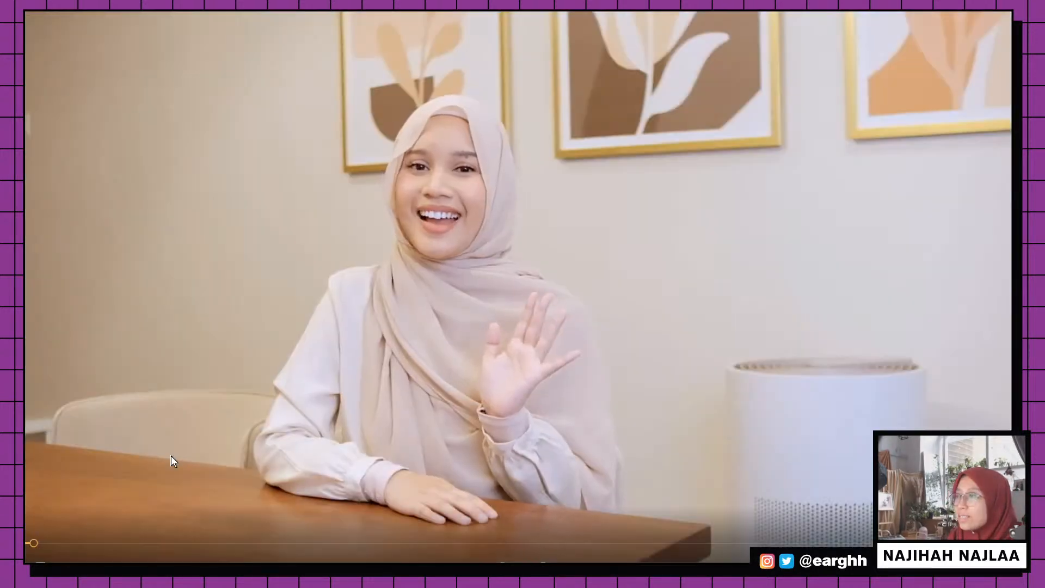
left_click(32, 543)
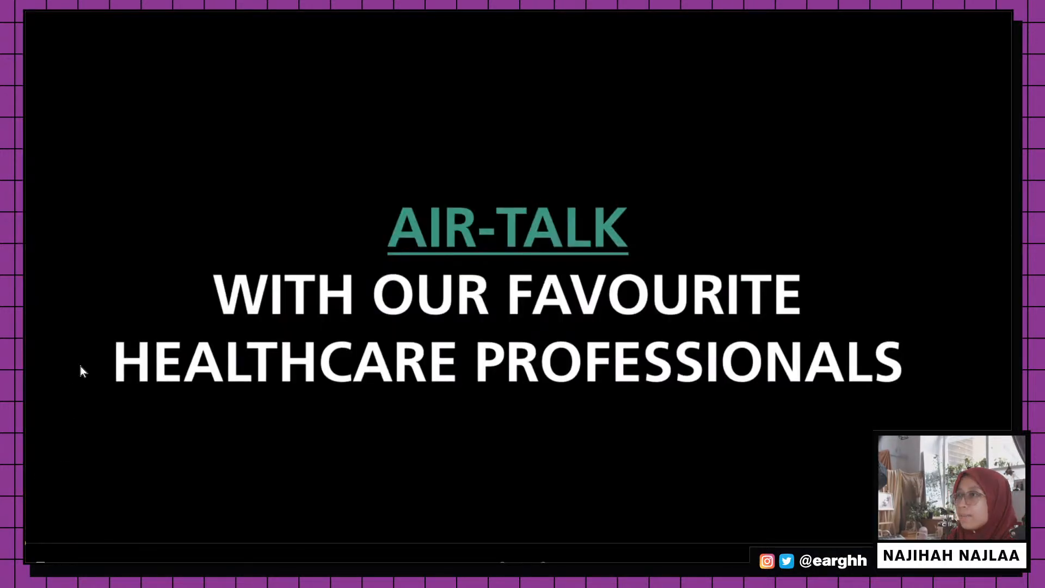
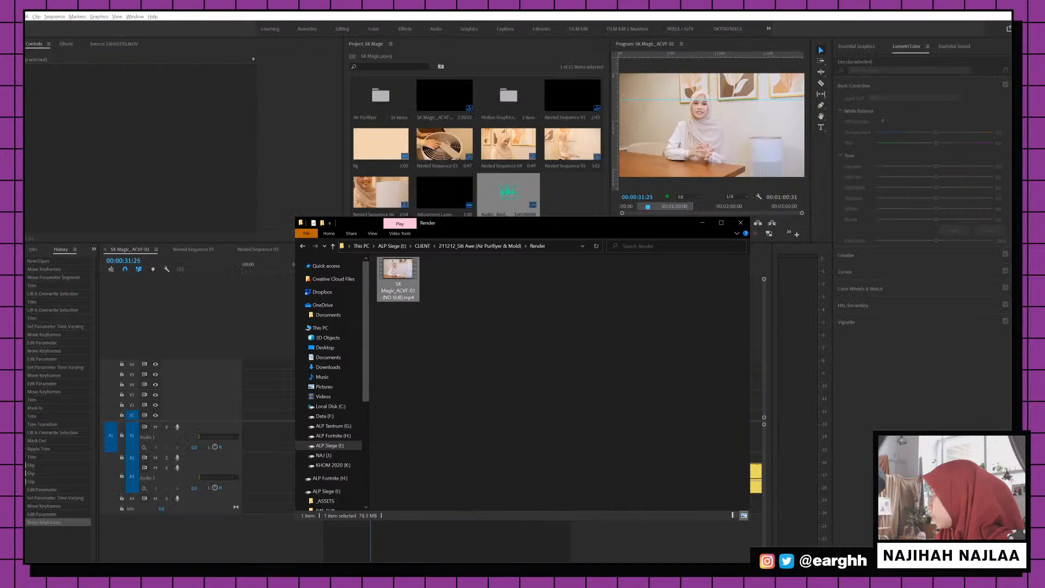
Drag the exported no-subtitle MP4 from the Render folder toward Premiere, then dismiss File Explorer
left_click_drag(398, 269, 1044, 337)
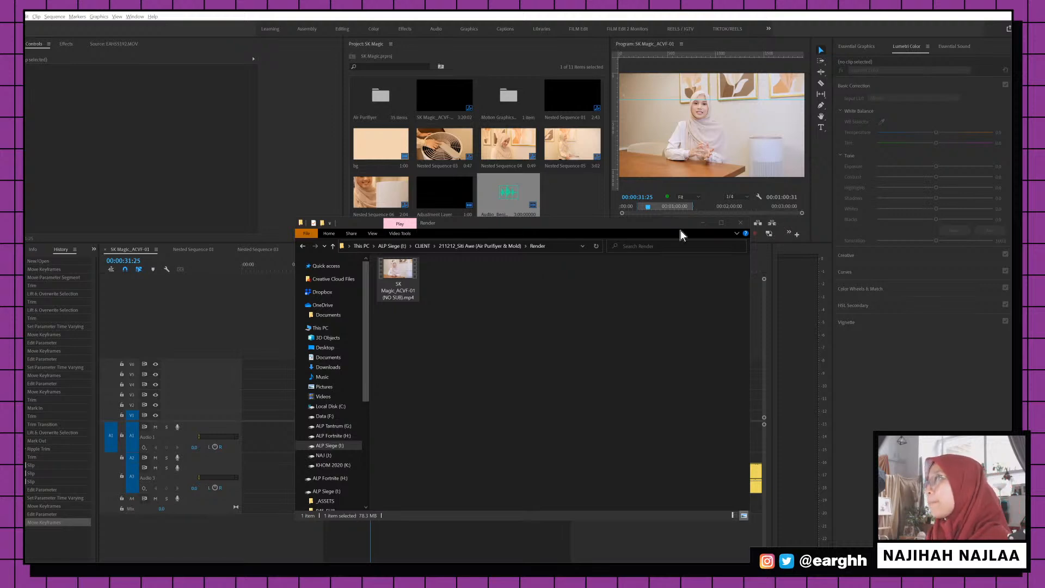
left_click(697, 224)
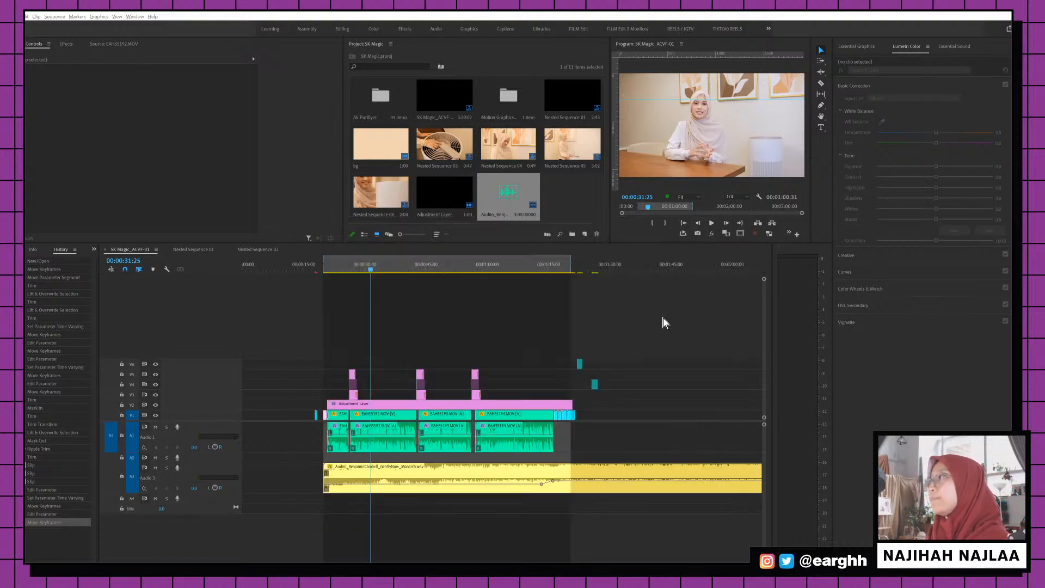
Review clip EAHS5193 around 00:00:46–00:00:47 and save the project
left_click(431, 270)
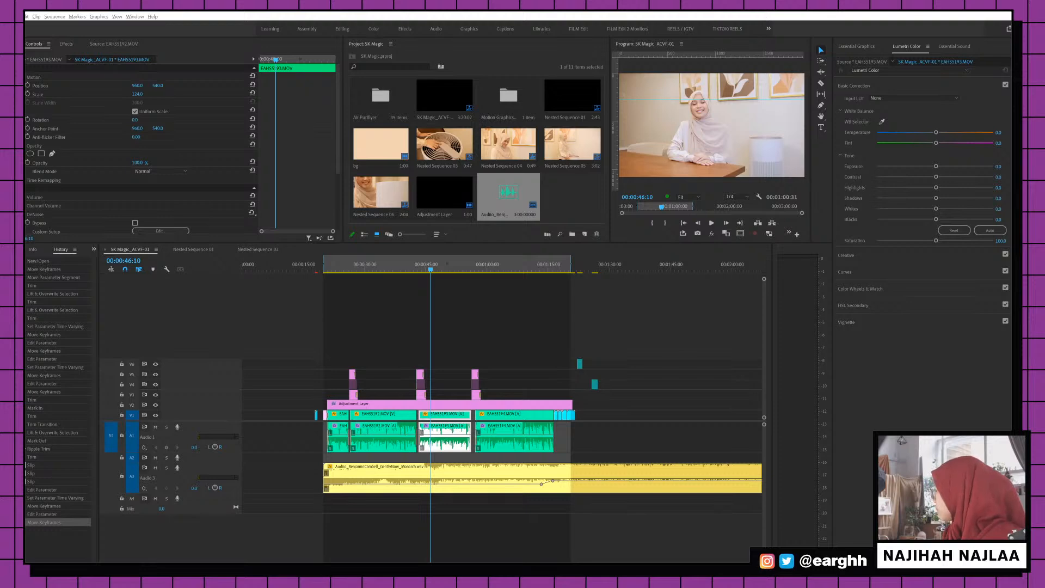
key("shift+3")
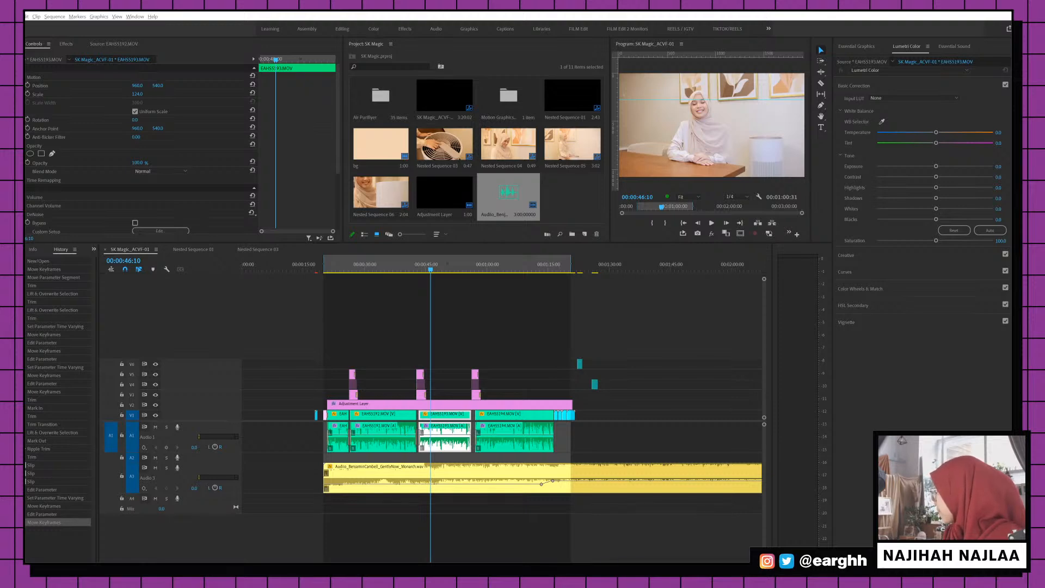
left_click(436, 267)
key("ctrl+s")
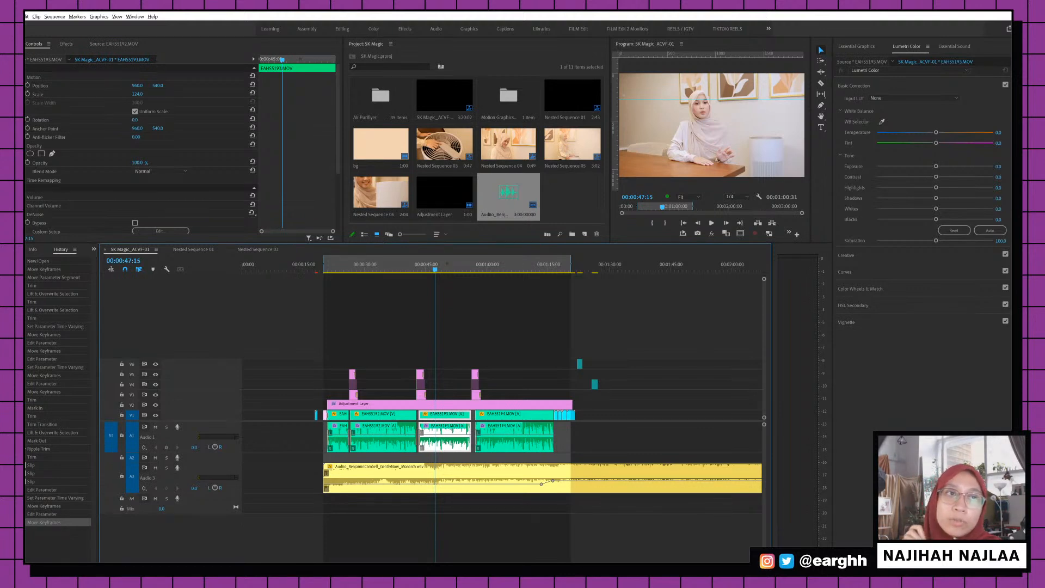
Select clip EAHS5192 and park the playhead at 00:00:21:25
left_click(544, 308)
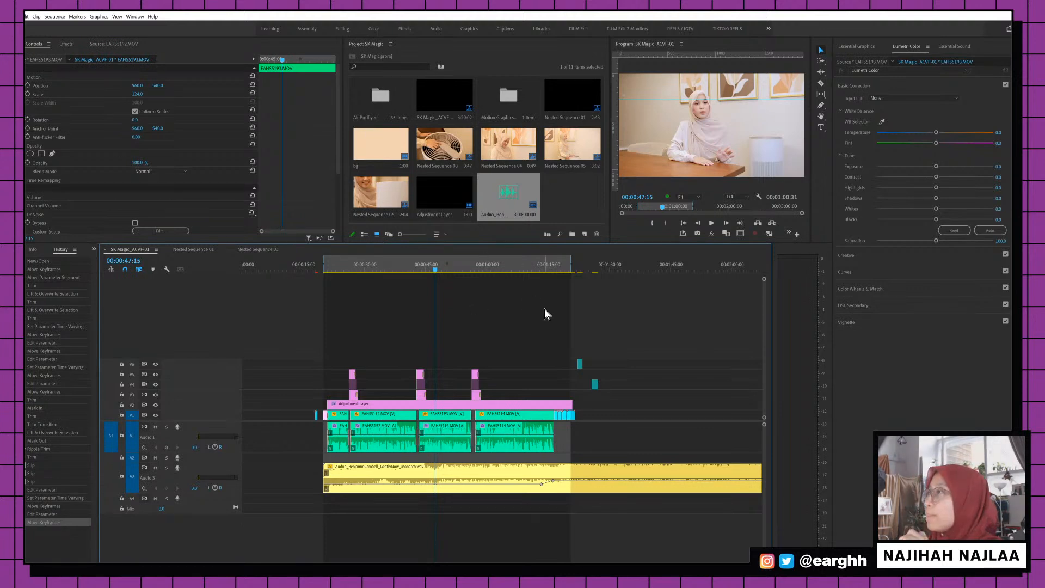
left_click(336, 267)
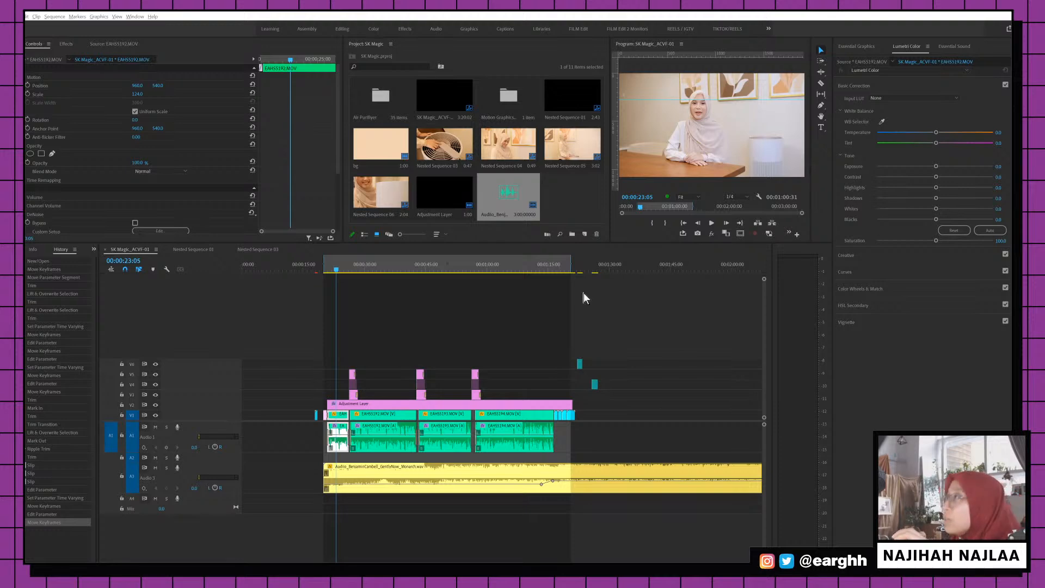
left_click(338, 271)
left_click_drag(339, 272, 329, 272)
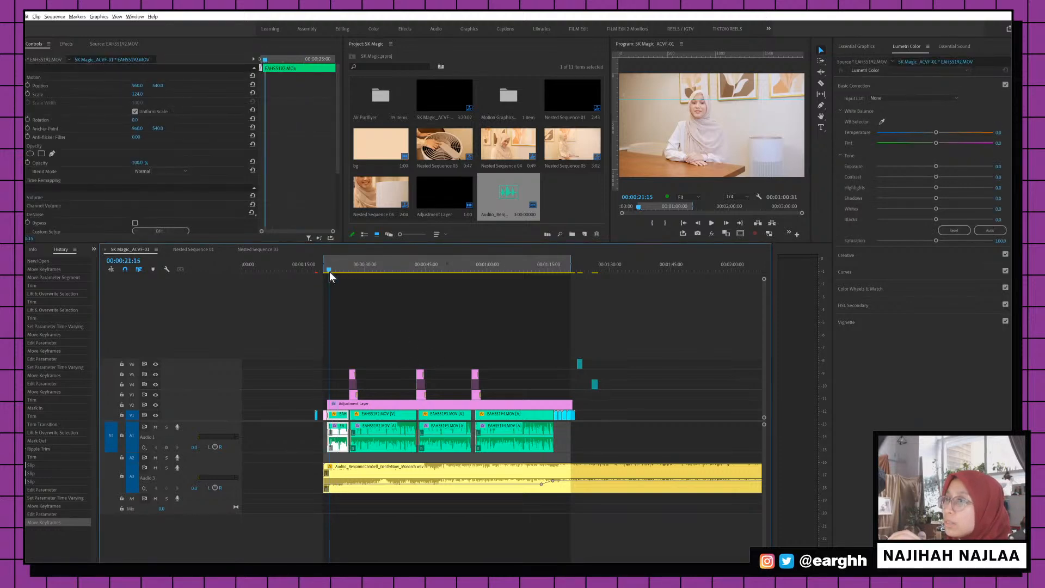
key("=")
key("=")
key("minus")
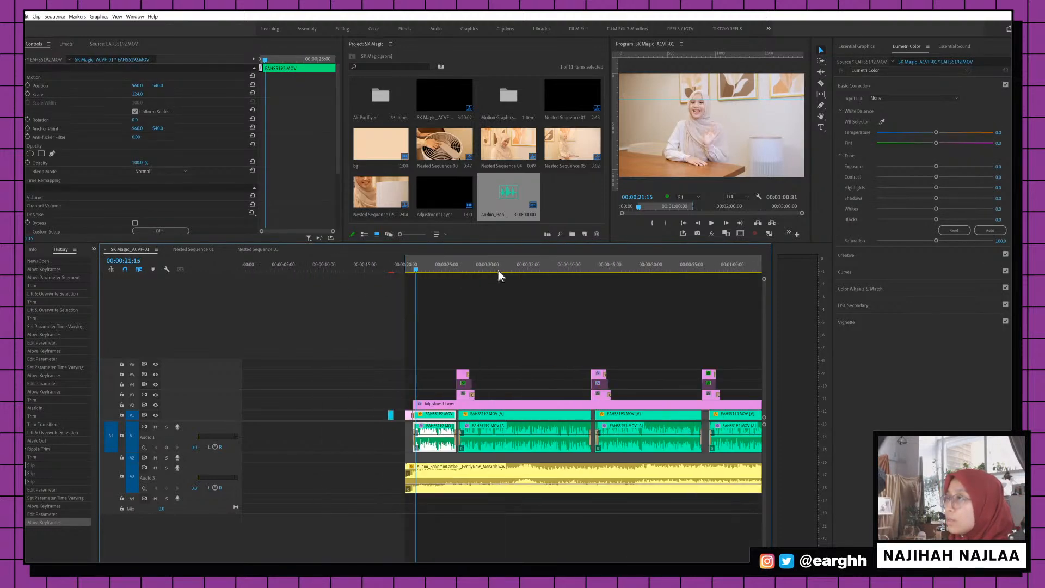
left_click(419, 263)
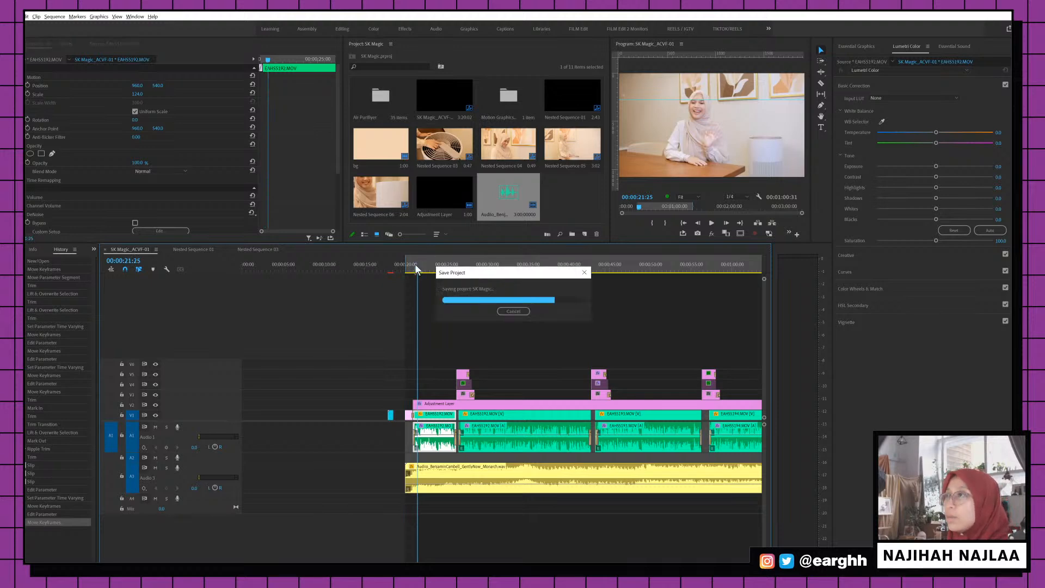
Bring up the Text panel and dock it beside the Project bin
left_click(135, 16)
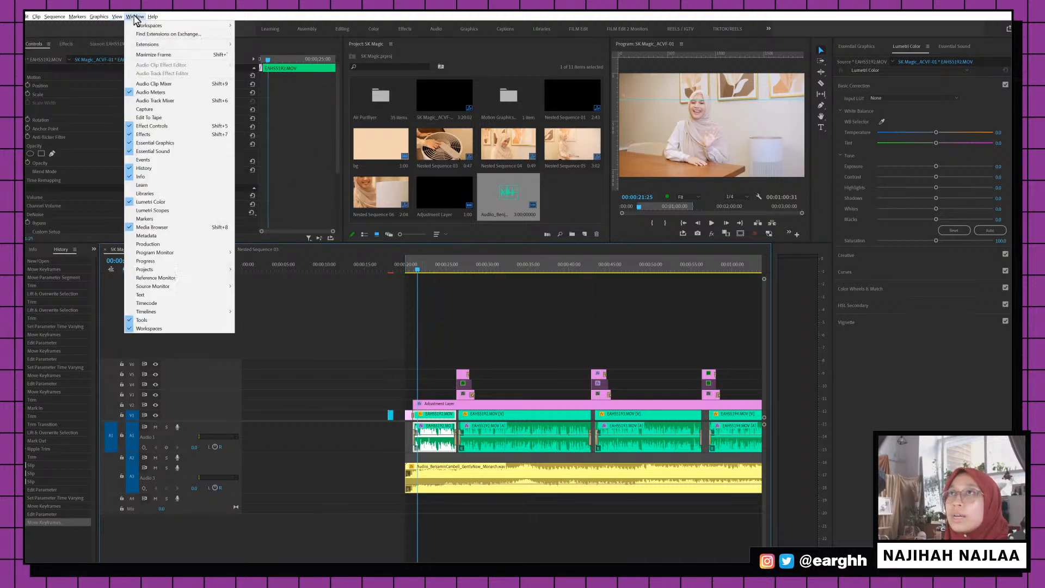
key("Escape")
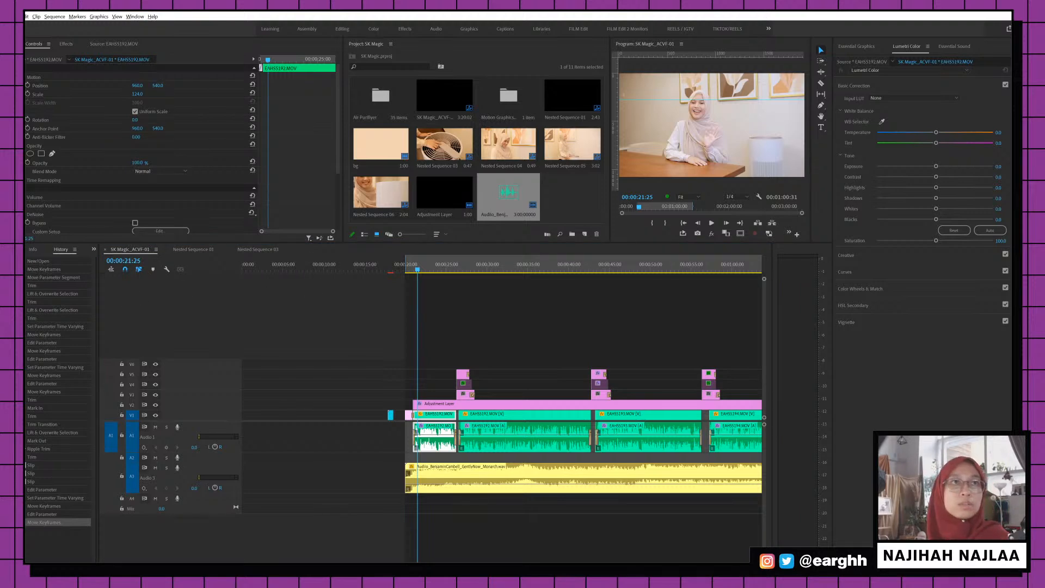
left_click_drag(572, 74, 419, 167)
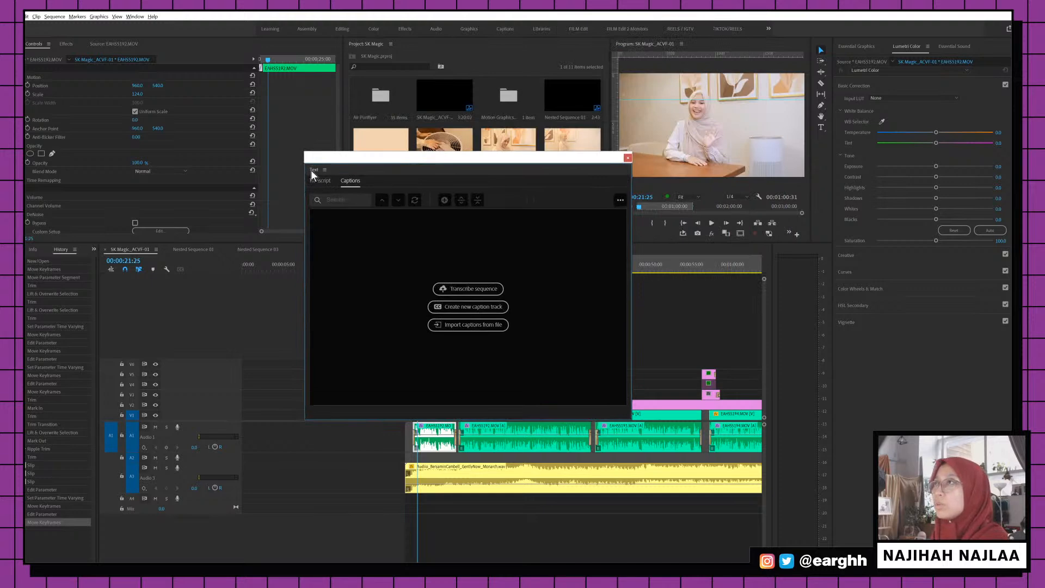
left_click_drag(311, 169, 420, 54)
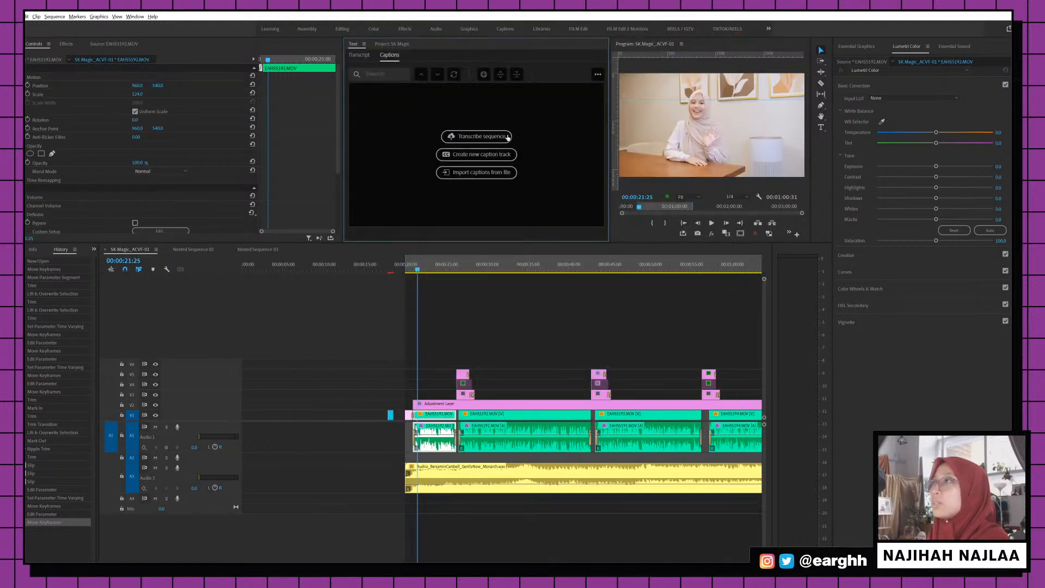
Create a new caption track in Subtitle format with caption style None
left_click(506, 155)
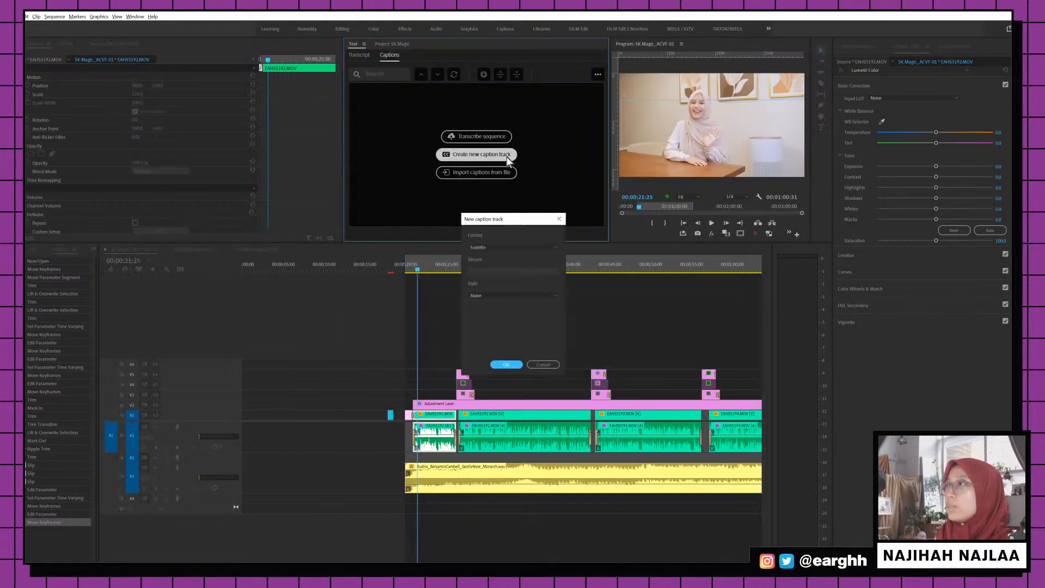
left_click(511, 248)
left_click(487, 290)
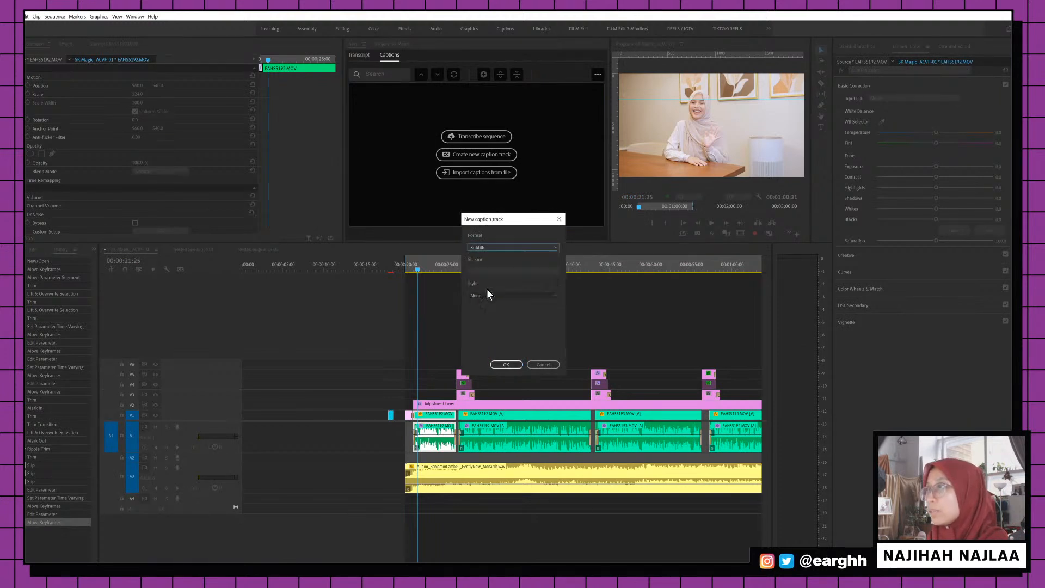
left_click(521, 297)
left_click(530, 282)
left_click(518, 363)
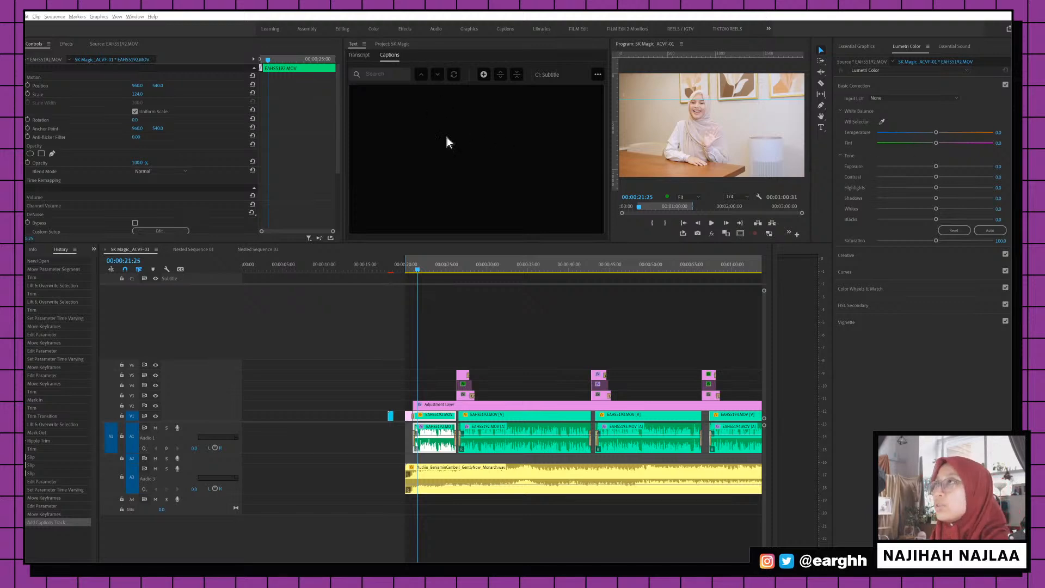
Zoom the timeline out and collapse the clip's Opacity and DeNoise settings
left_click(416, 266)
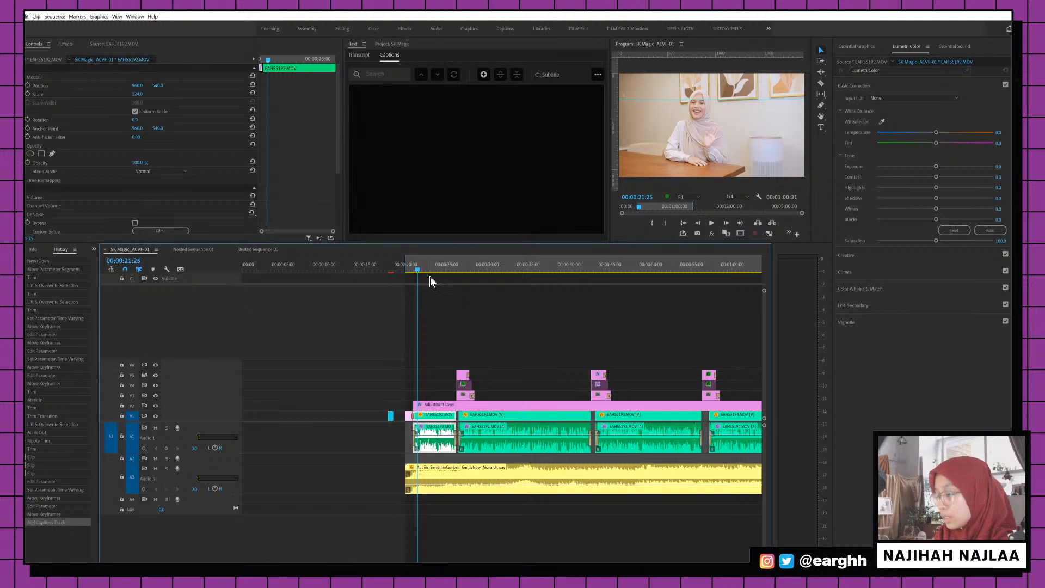
key("equal")
key("minus")
key("minus")
key("minus")
key("equal")
key("equal")
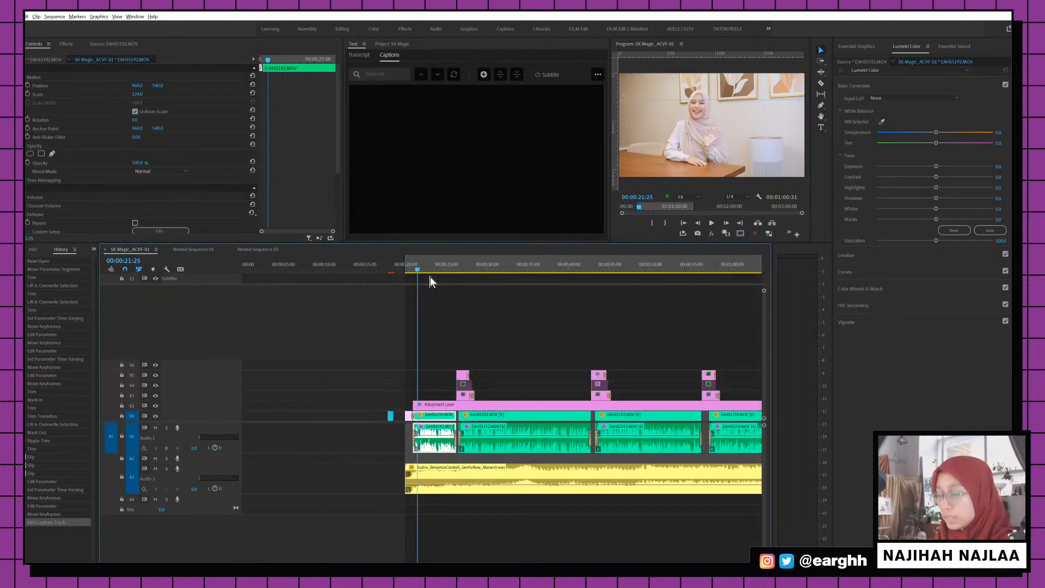
scroll(441, 321, "down", 2)
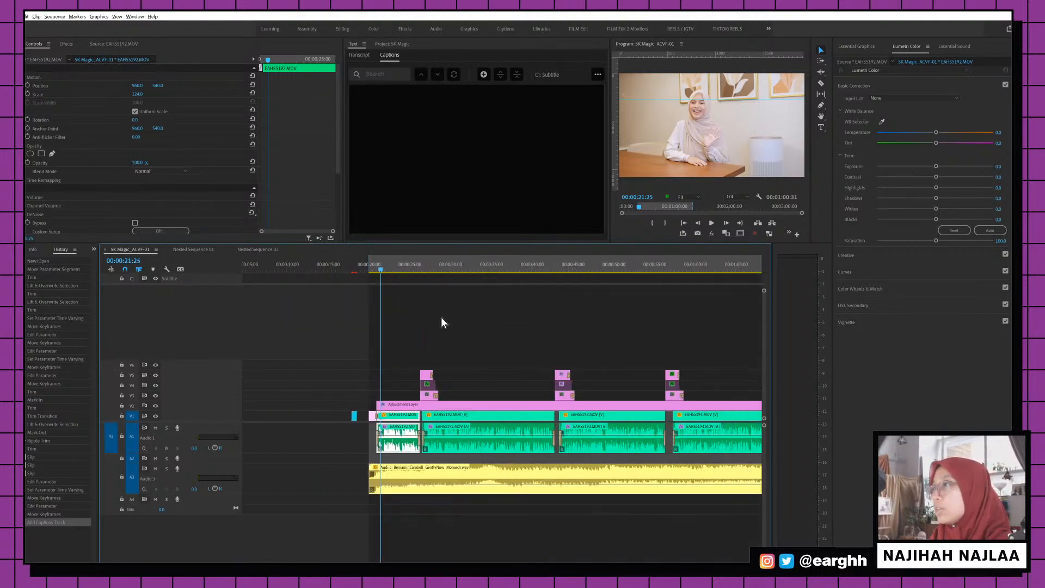
key("minus")
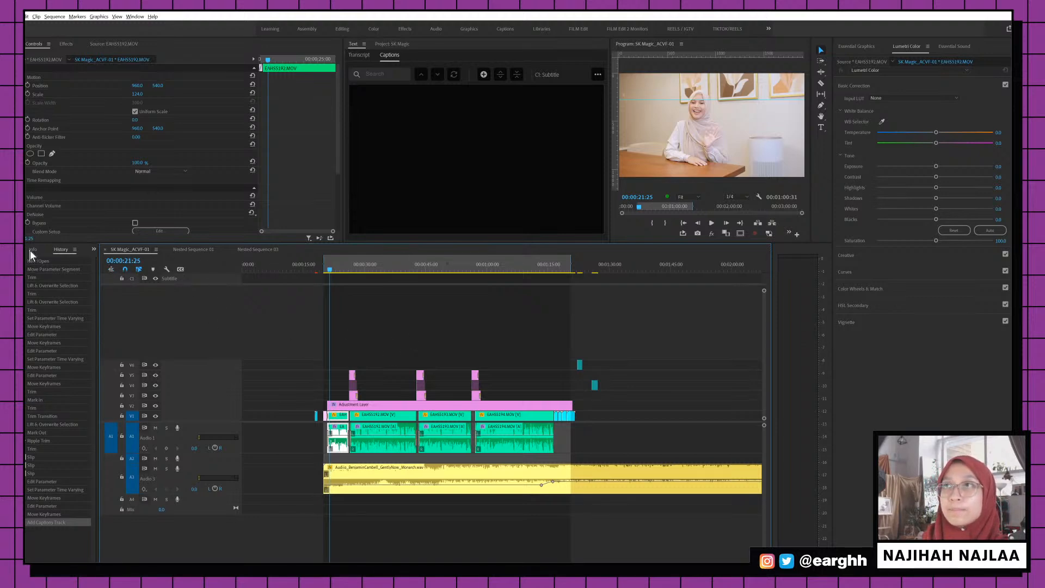
scroll(136, 146, "down", 3)
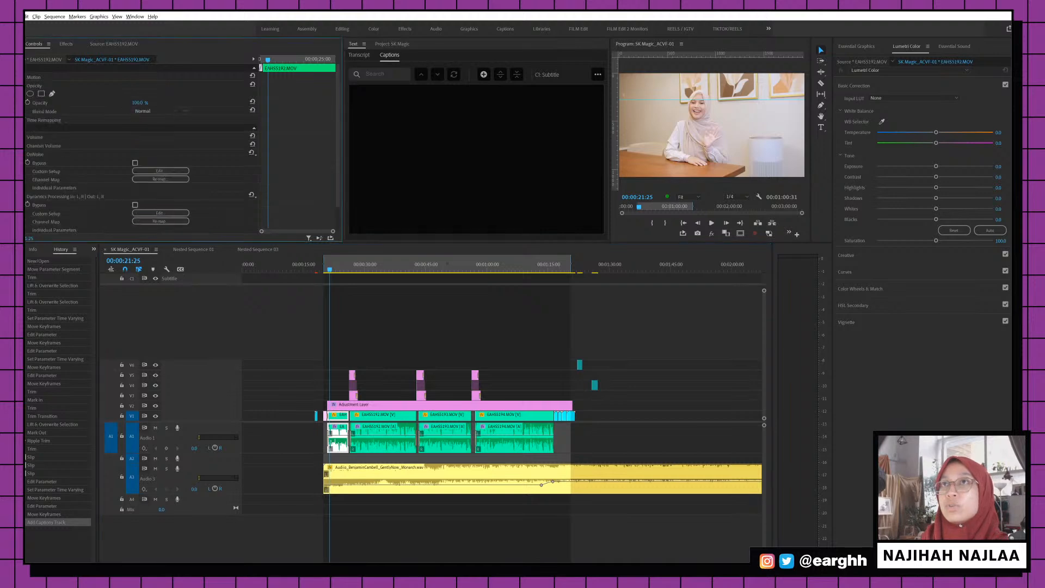
left_click(16, 86)
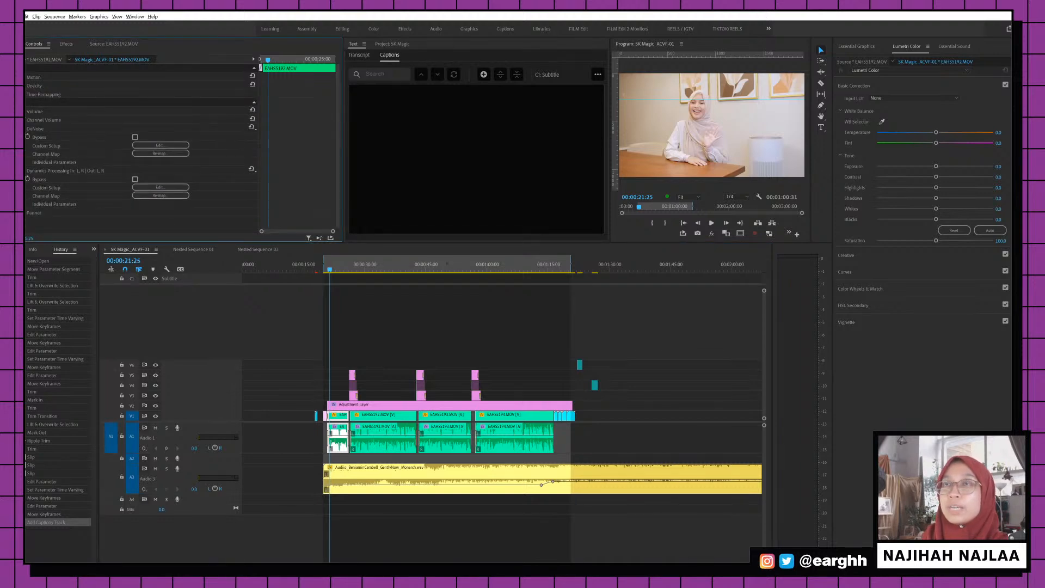
left_click(17, 128)
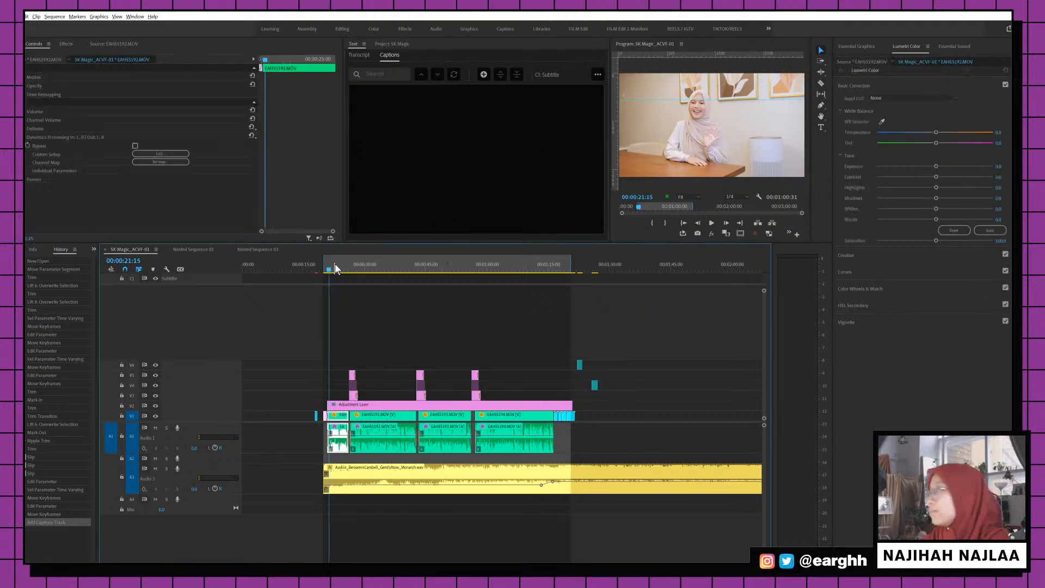
Scrub to about 00:00:21 and play the speech, stopping at 00:00:22:48
left_click_drag(334, 263, 328, 264)
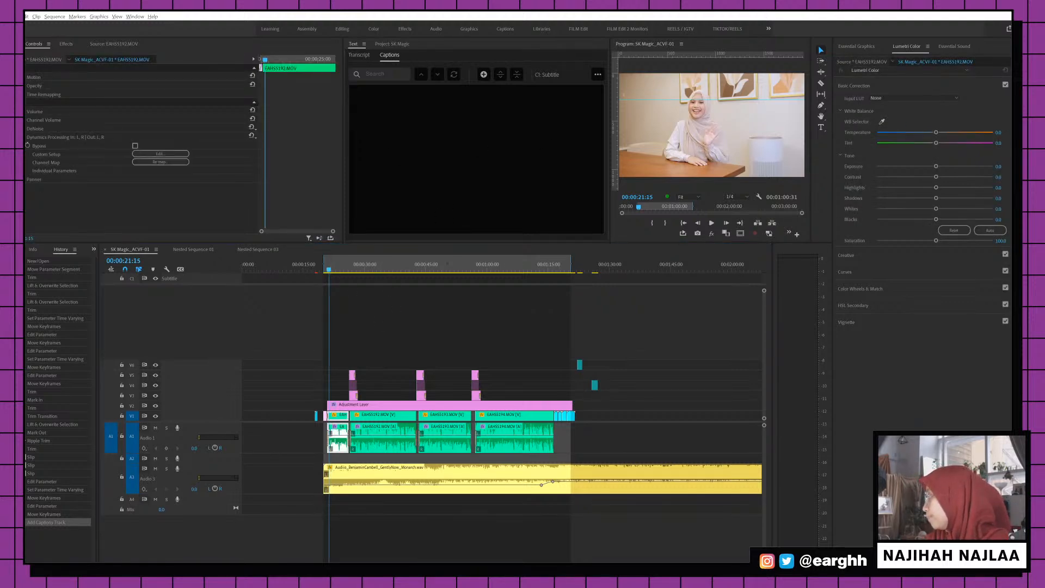
left_click(342, 339)
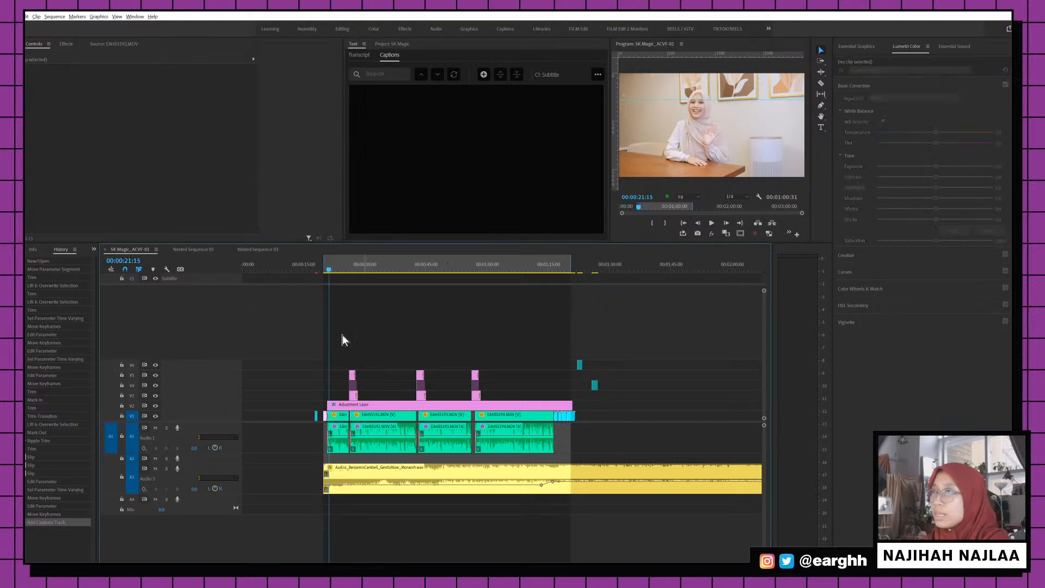
left_click_drag(328, 264, 331, 267)
left_click(332, 267)
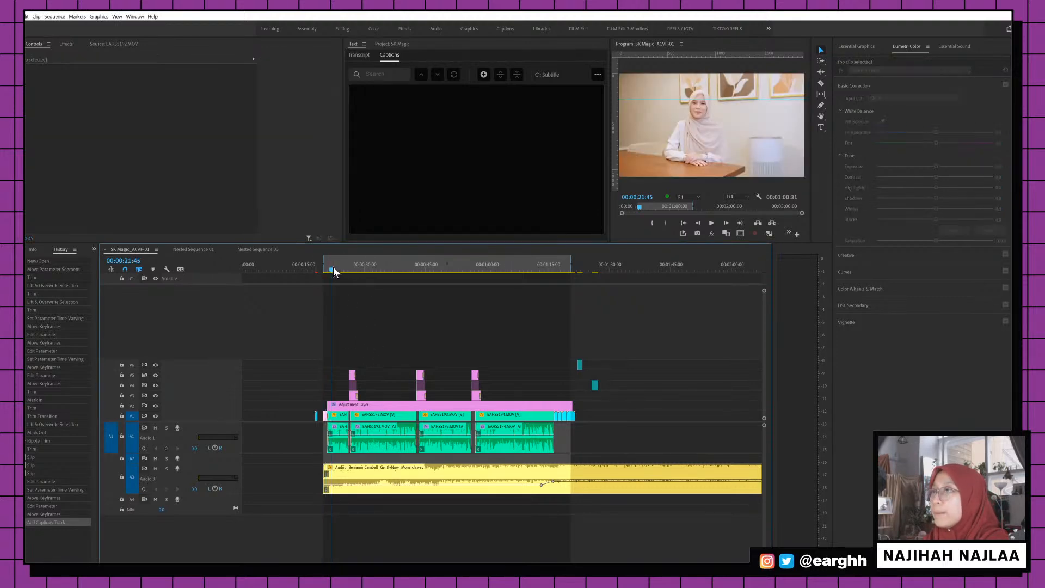
key("equal")
key("equal")
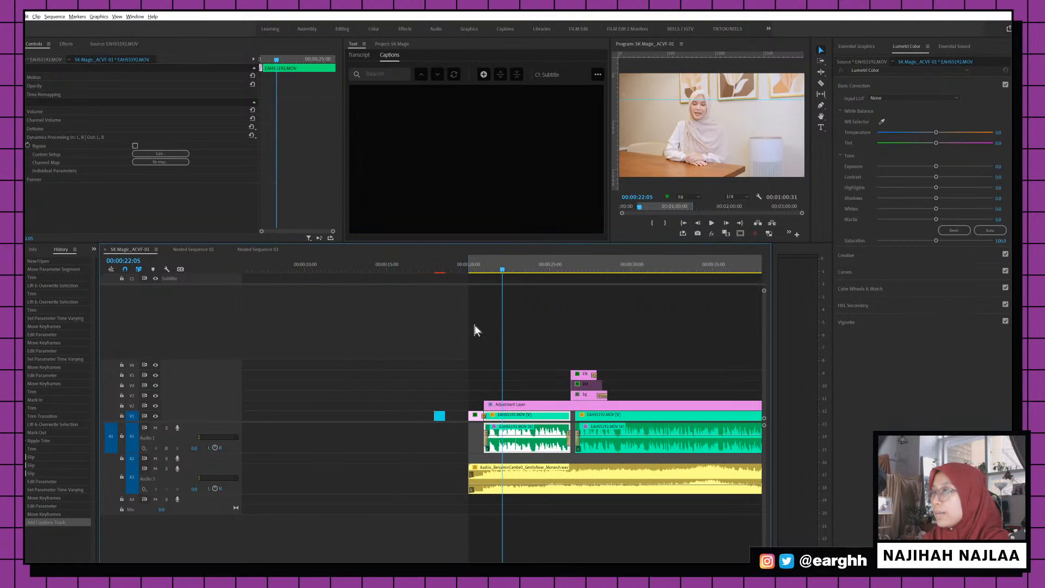
scroll(475, 327, "up", 2)
left_click_drag(456, 267, 440, 270)
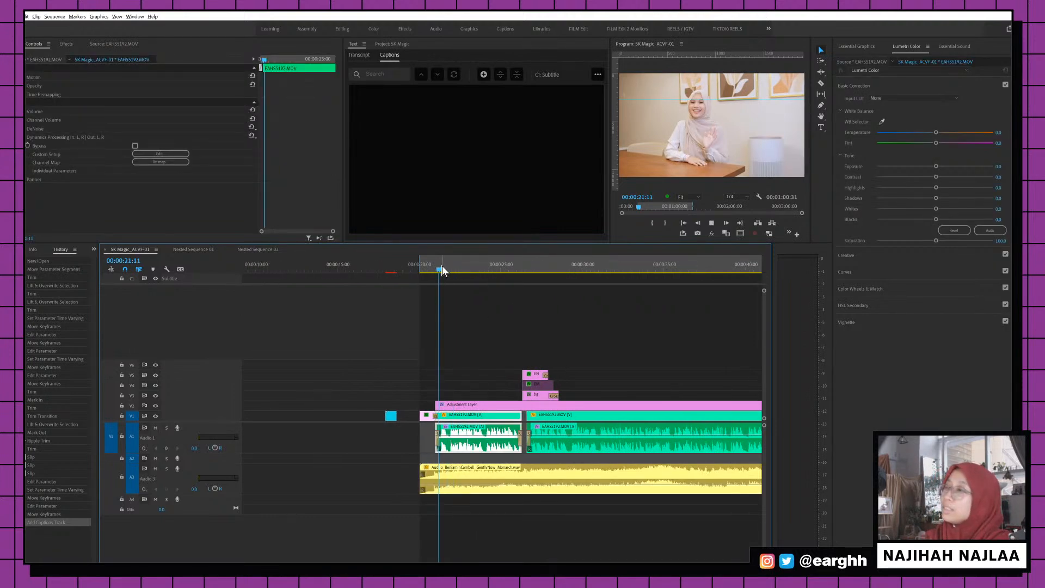
key("space")
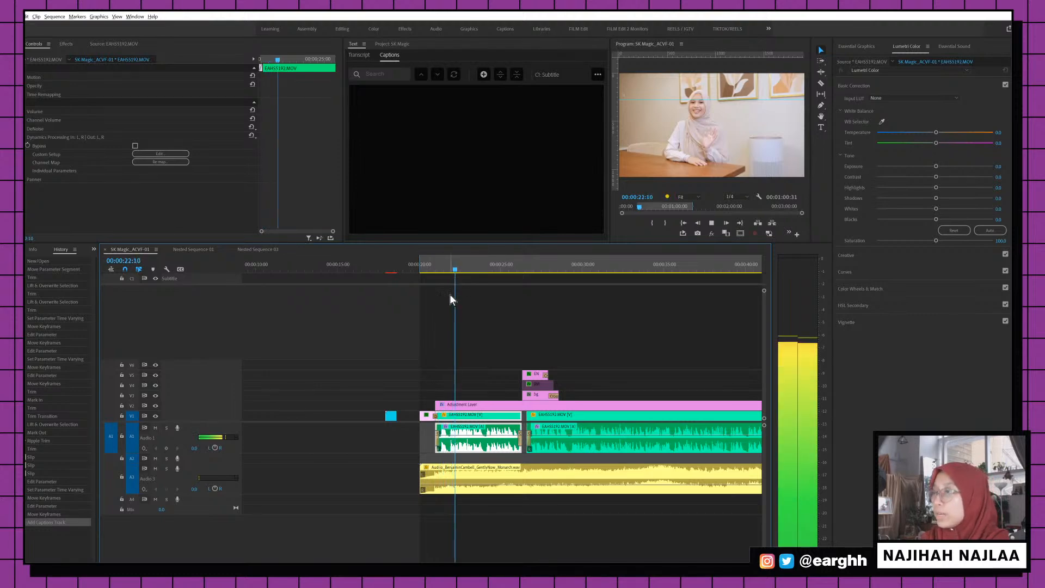
key("space")
Add a new caption segment at the playhead and move it earlier
left_click(483, 74)
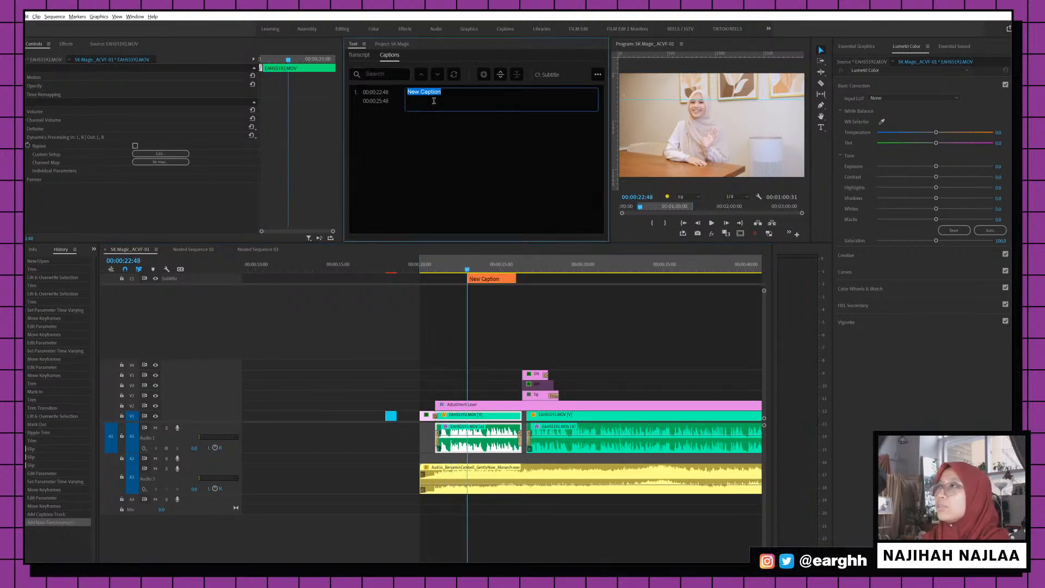
left_click_drag(496, 282, 518, 277)
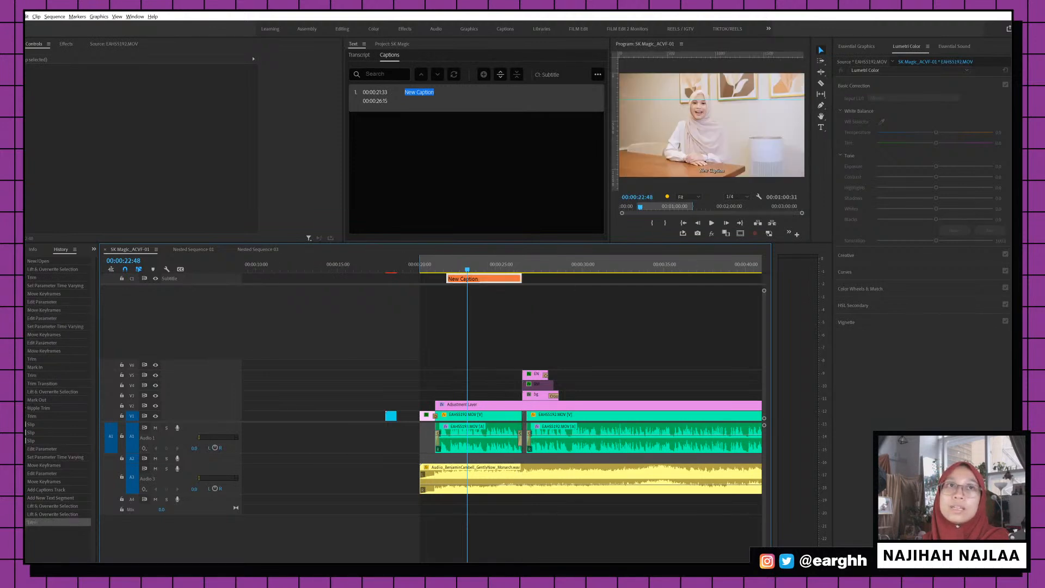
left_click(433, 93)
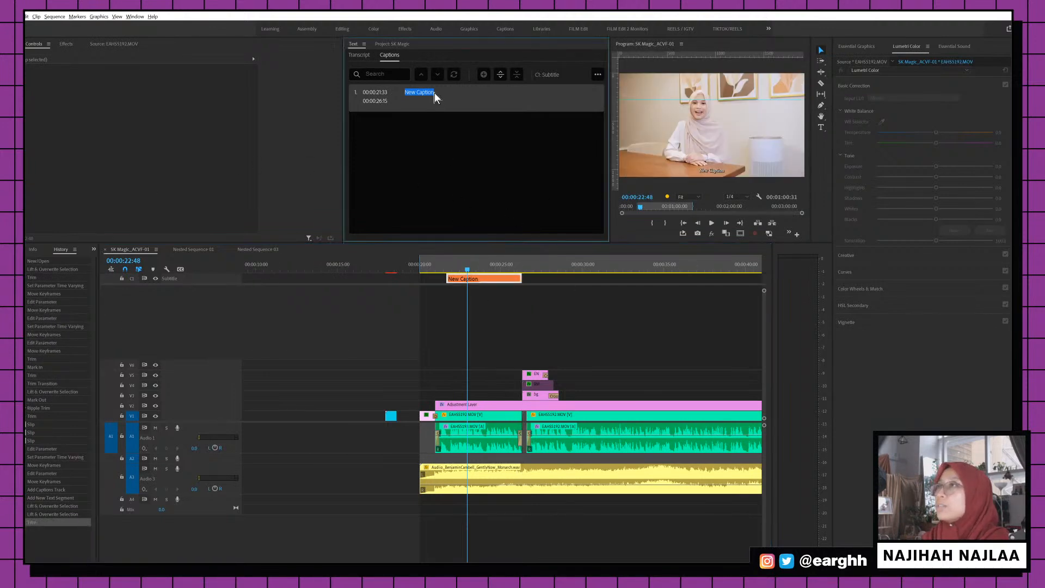
left_click(424, 93)
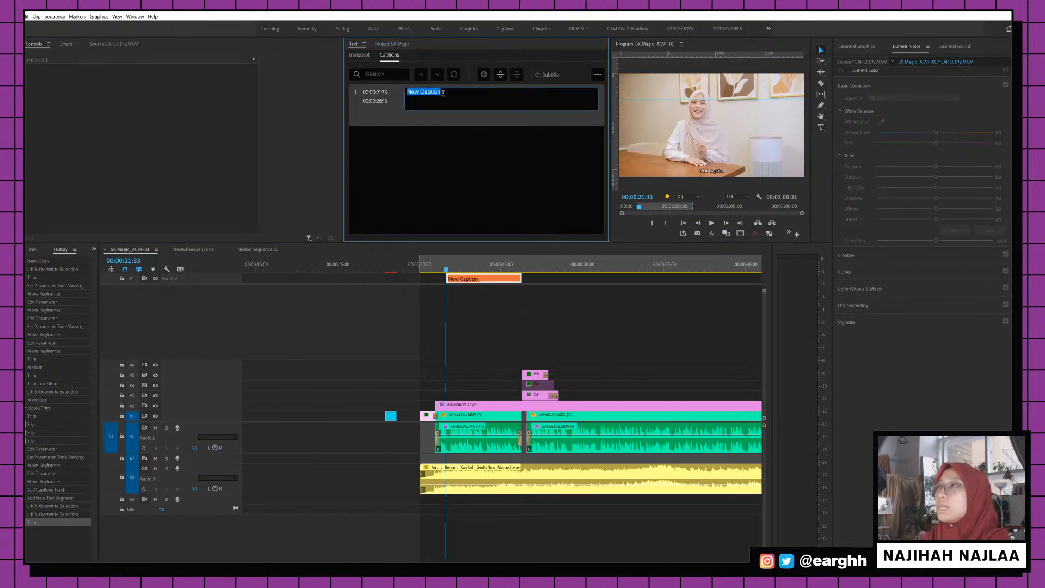
key("BackSpace")
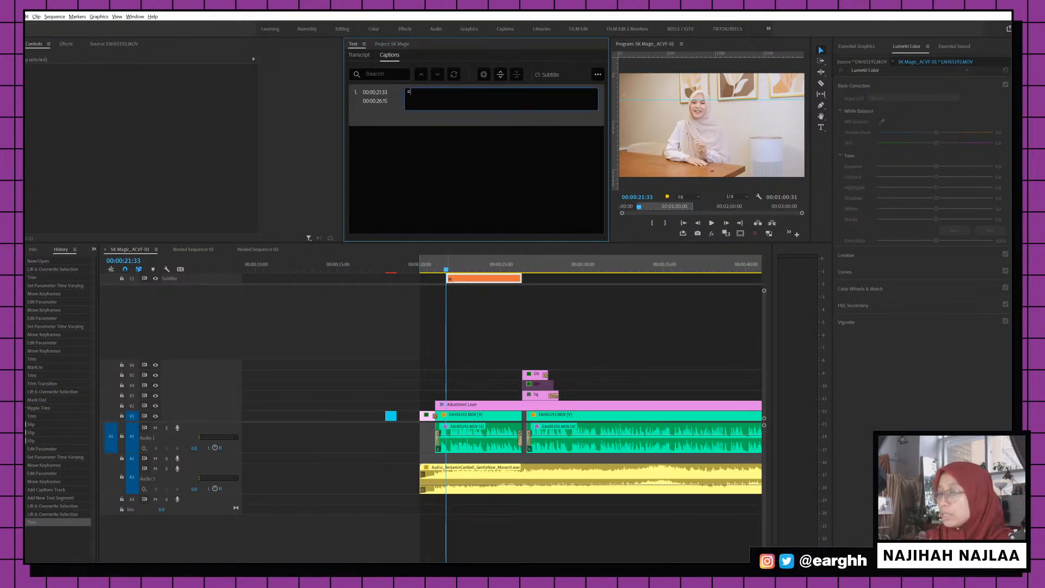
key("ctrl+z")
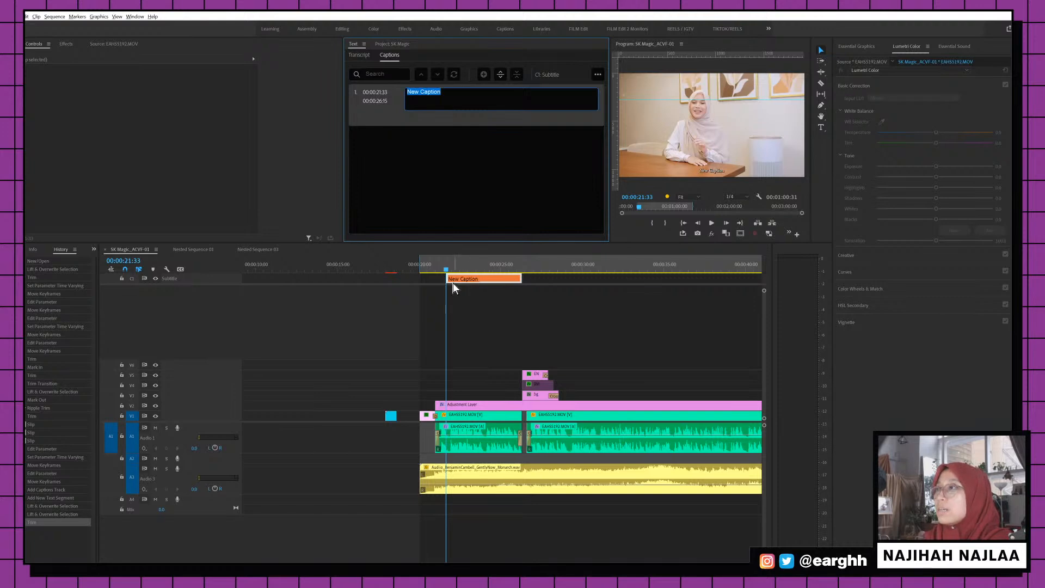
Extend the caption start to 00:00:21:07 and type 'Hi, my name is' plus the speaker's name
left_click_drag(452, 283, 438, 270)
left_click(441, 269)
left_click(431, 99)
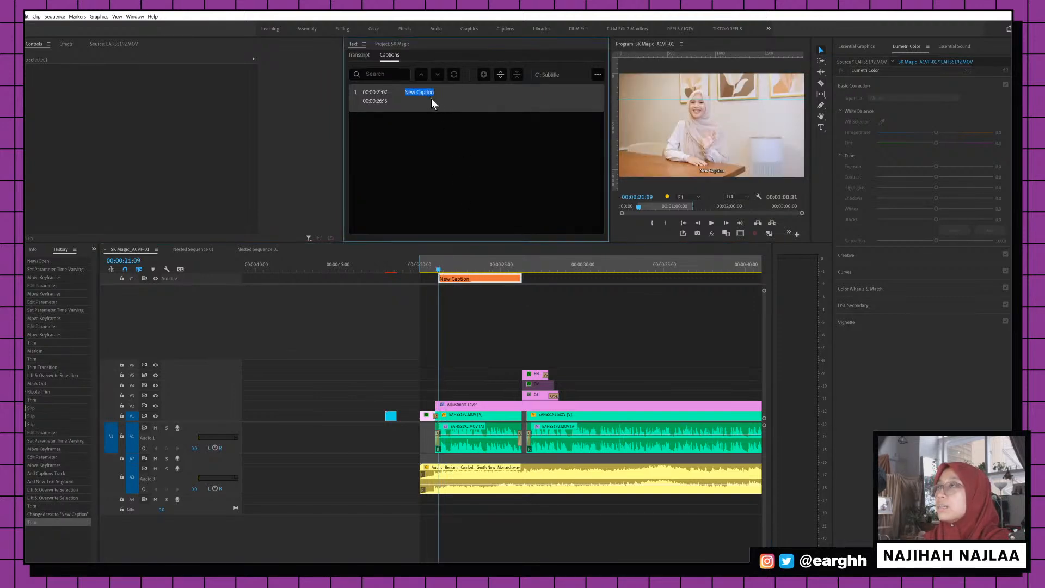
left_click(430, 98)
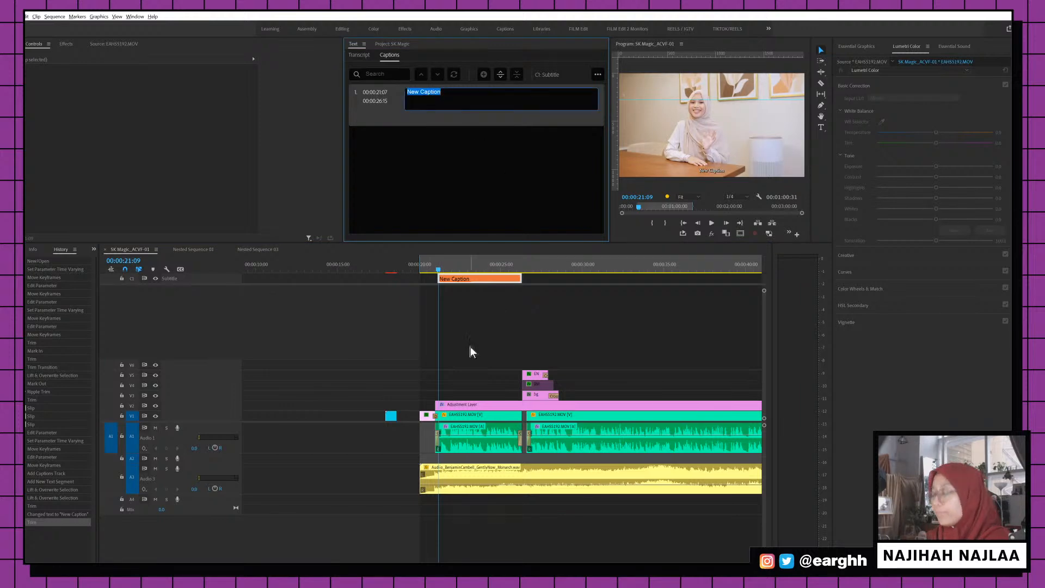
type("Hi")
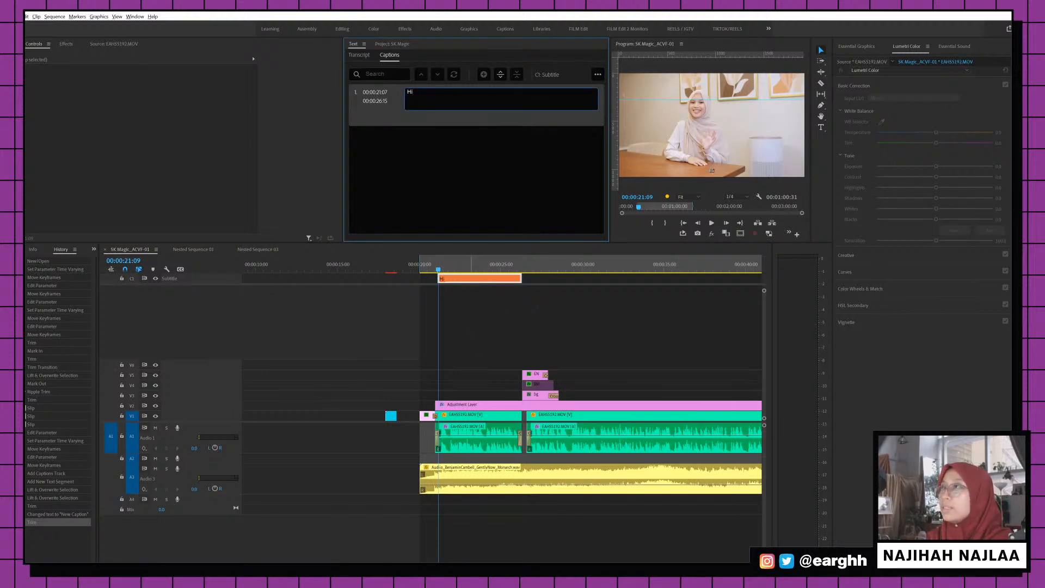
type(", my bna")
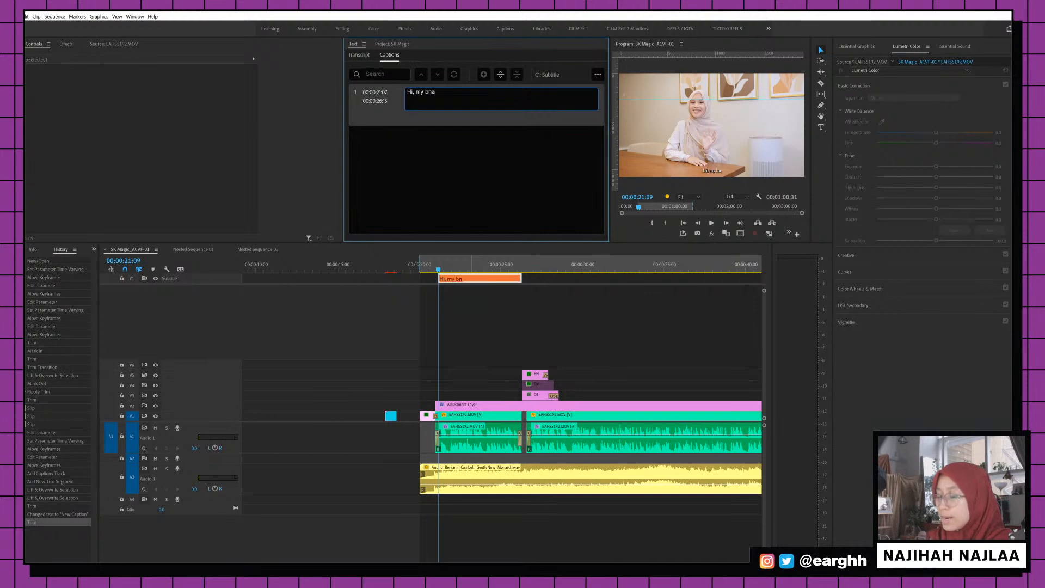
key("BackSpace")
key("BackSpace")
key("BackSpace")
type("name is ")
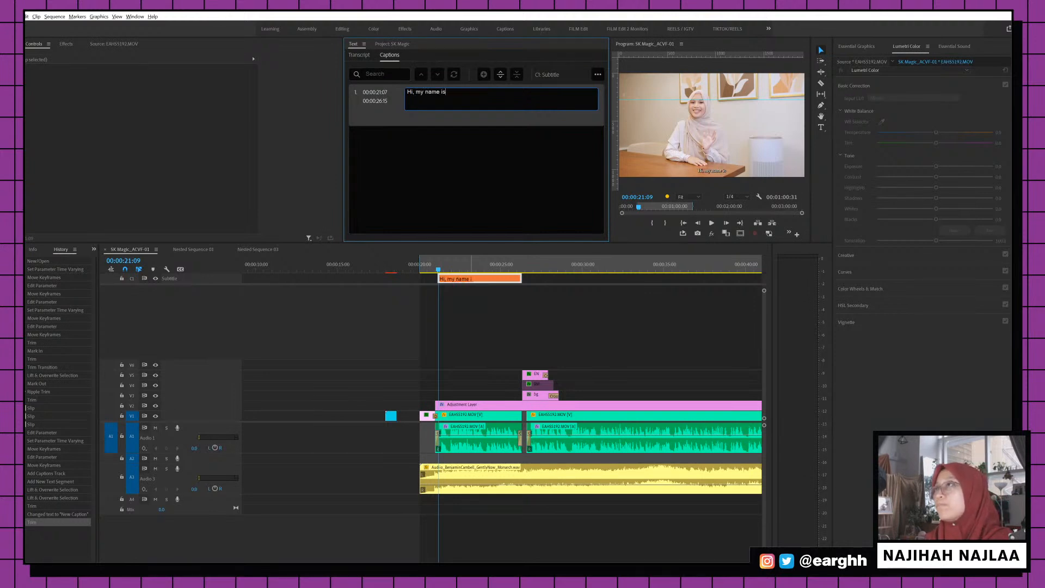
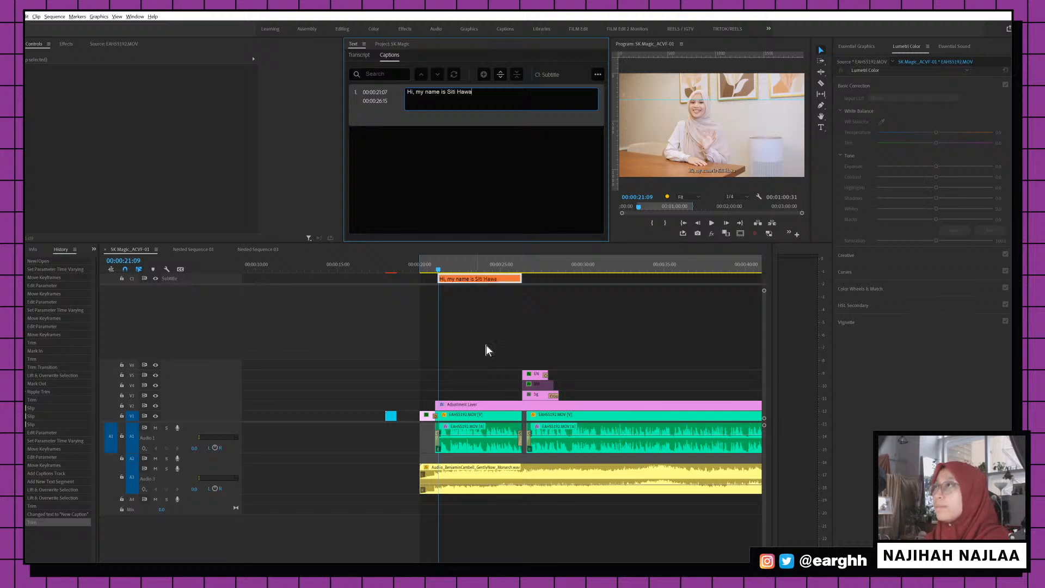
left_click(437, 269)
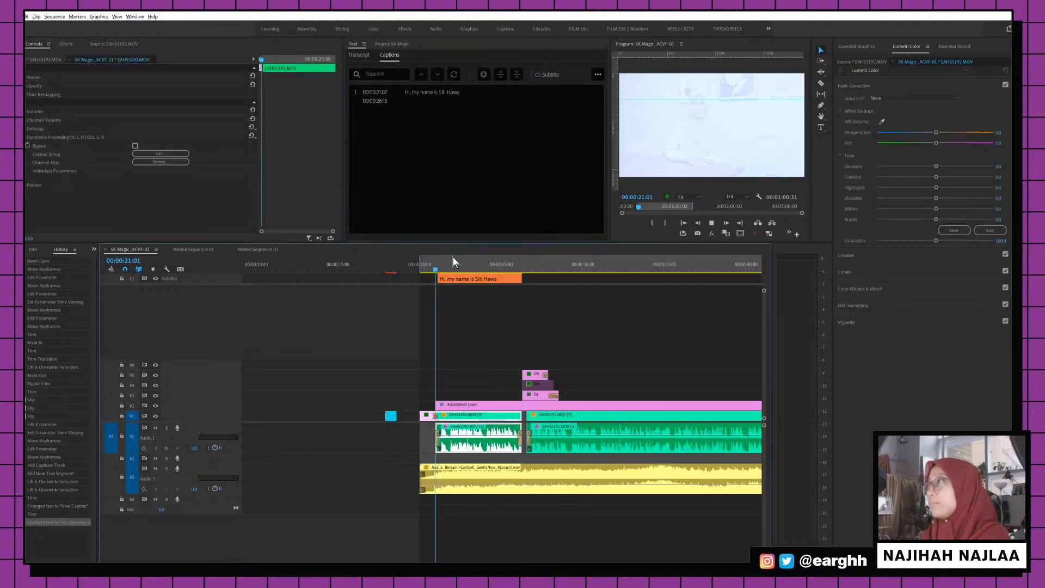
Drag the C1 introduction caption to start at 00:00:27:00, then bring up Essential Graphics
key("space")
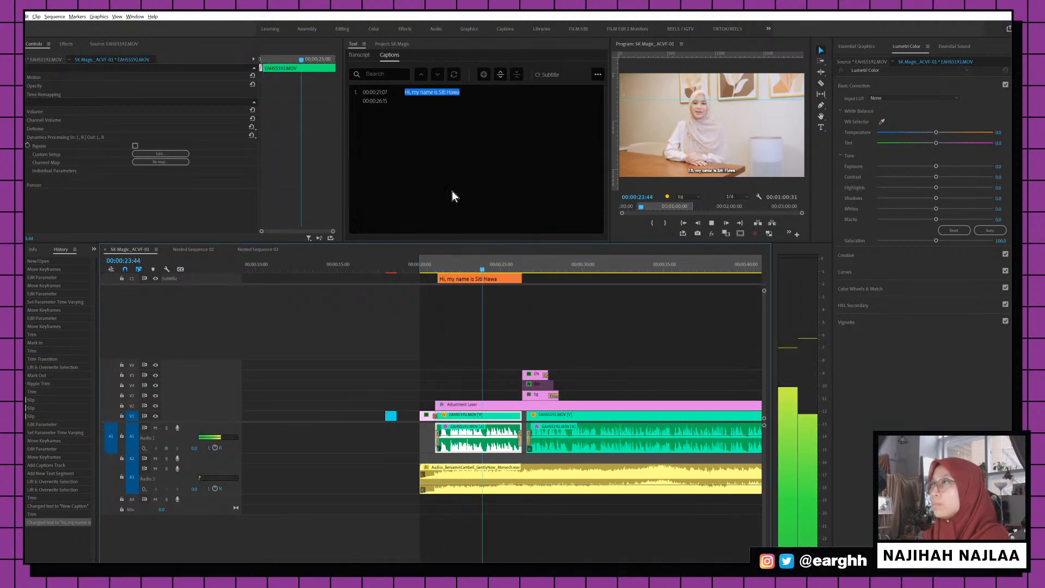
left_click(514, 280)
left_click_drag(514, 280, 539, 278)
left_click(476, 280)
key("ctrl+s")
left_click(456, 268)
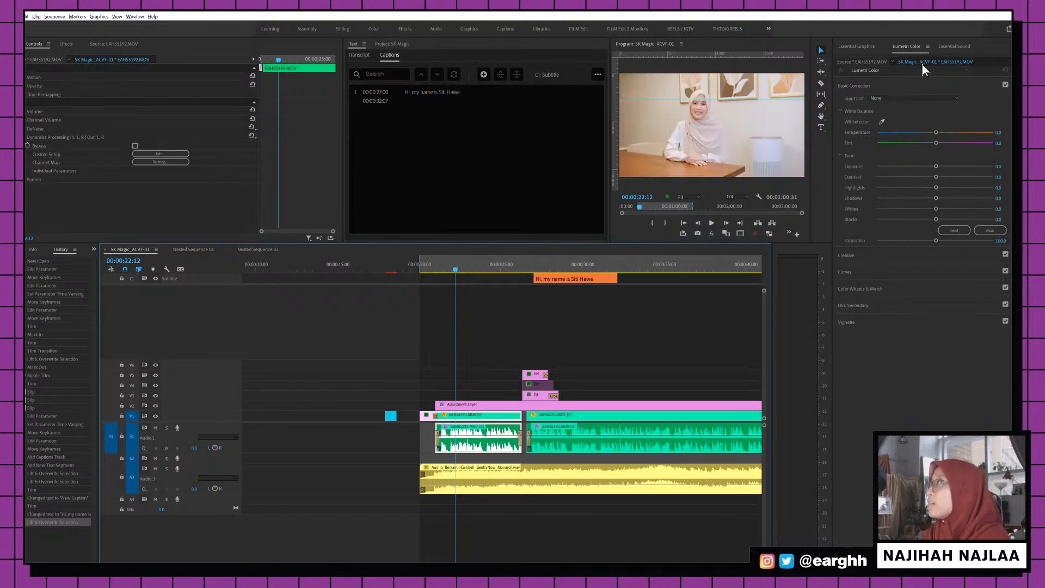
left_click(873, 49)
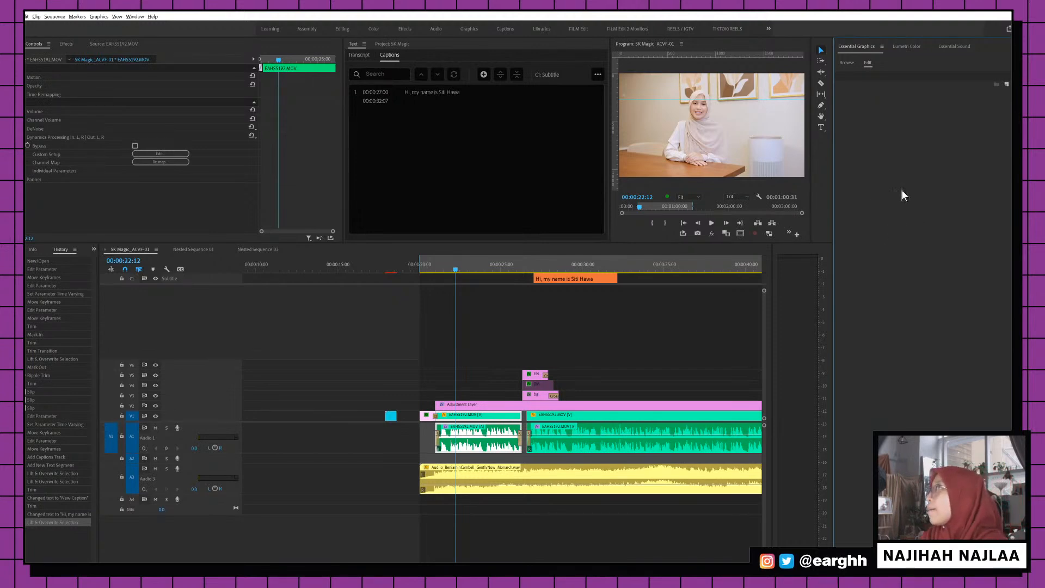
Find 1_RS_Speedlines in the Essential Graphics Browse list and drop it onto the timeline above the clips
left_click(850, 64)
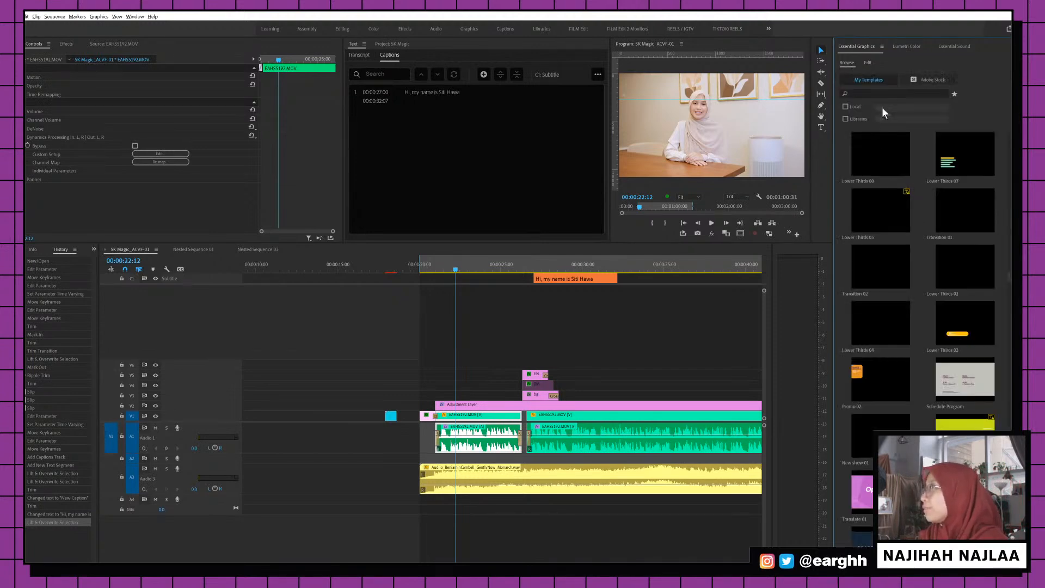
scroll(865, 294, "down", 10)
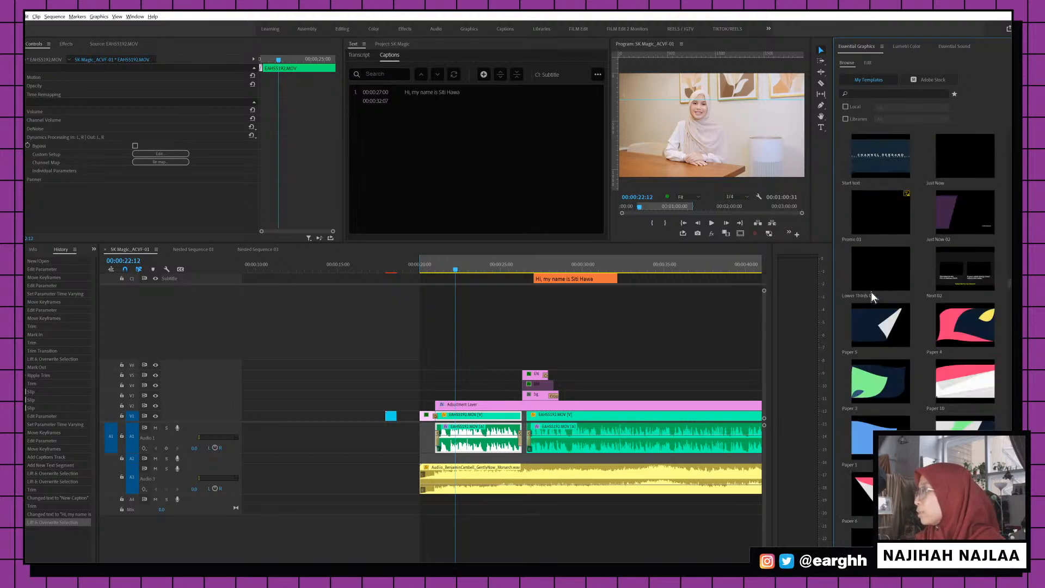
left_click(868, 63)
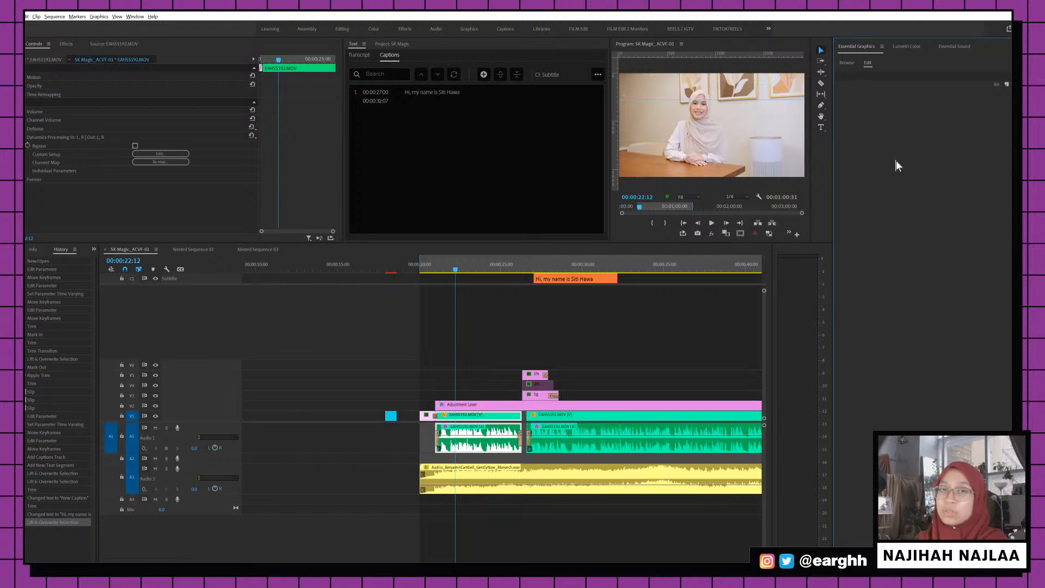
left_click(847, 62)
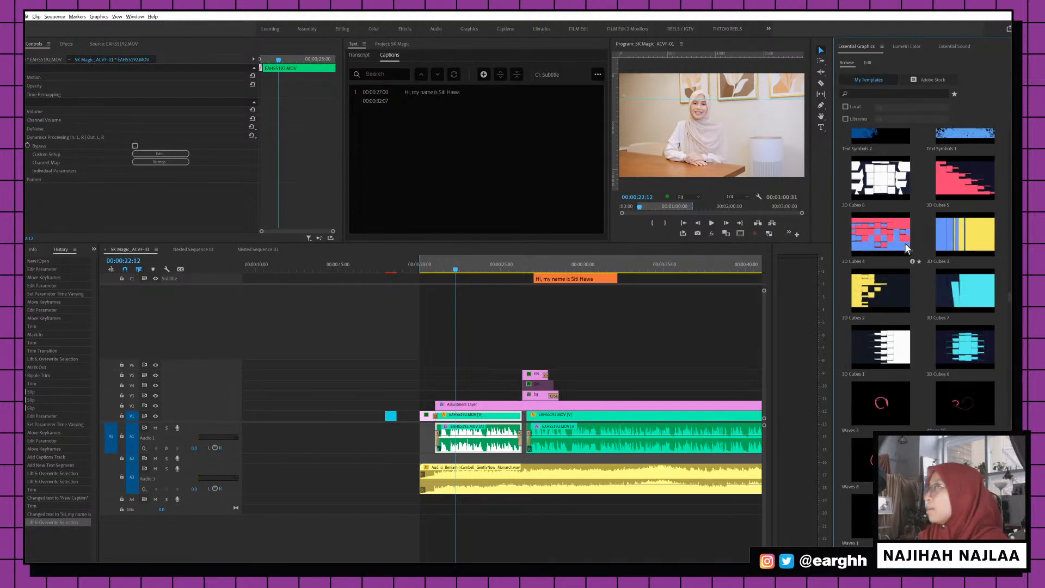
scroll(904, 243, "down", 10)
scroll(904, 243, "down", 5)
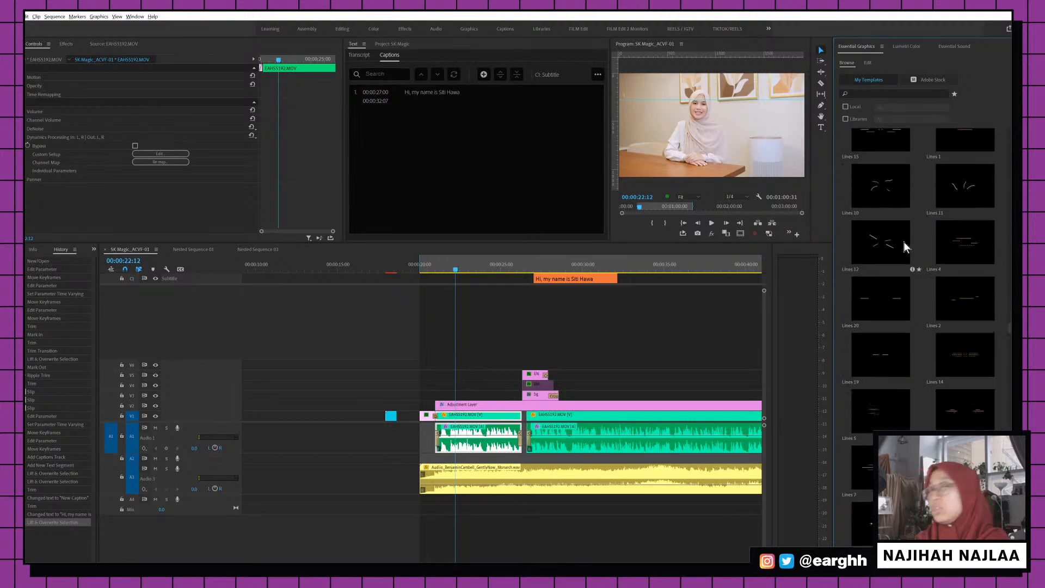
scroll(900, 330, "down", 8)
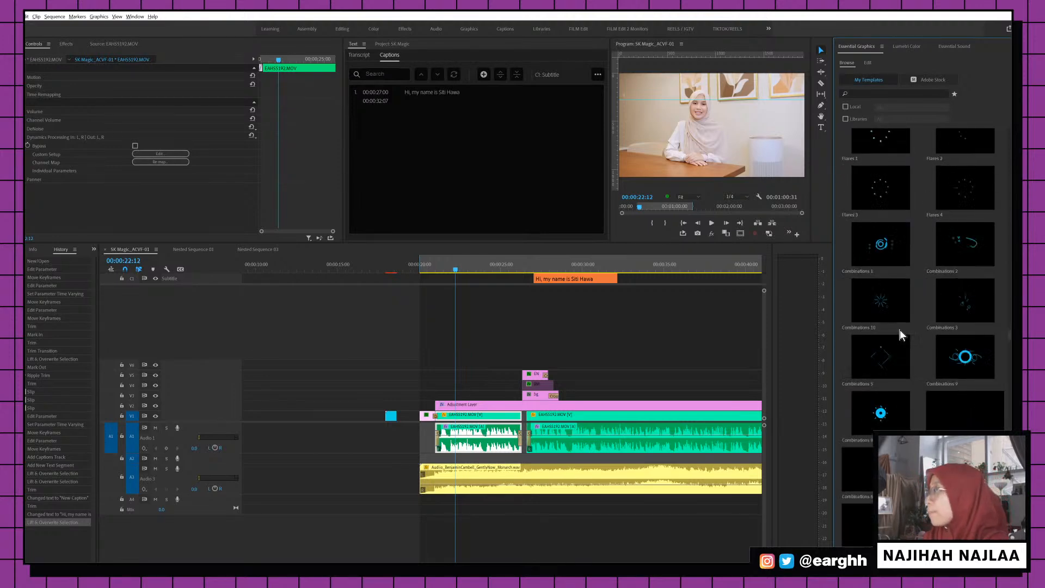
scroll(902, 322, "down", 10)
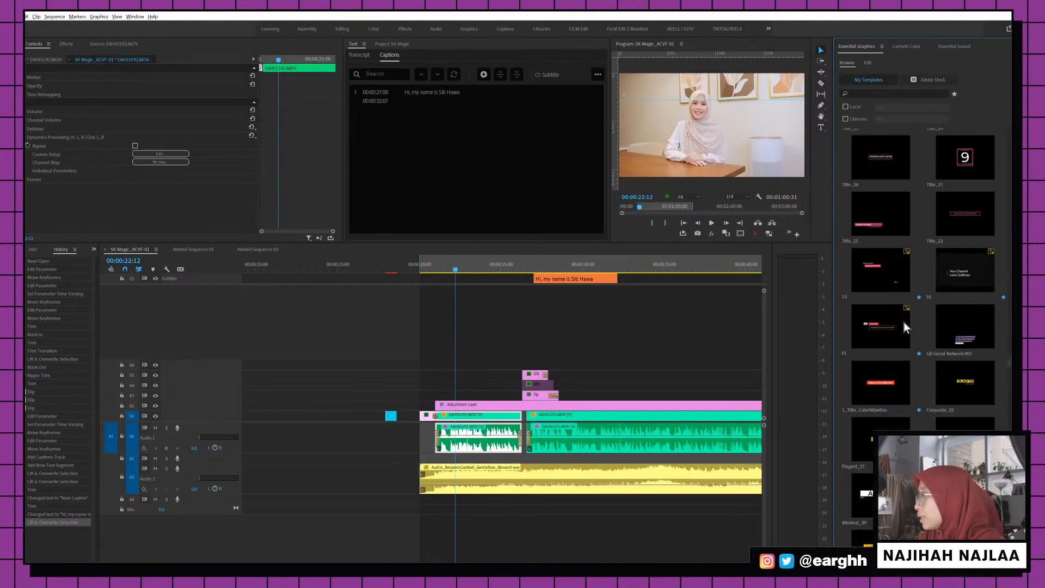
scroll(903, 321, "down", 3)
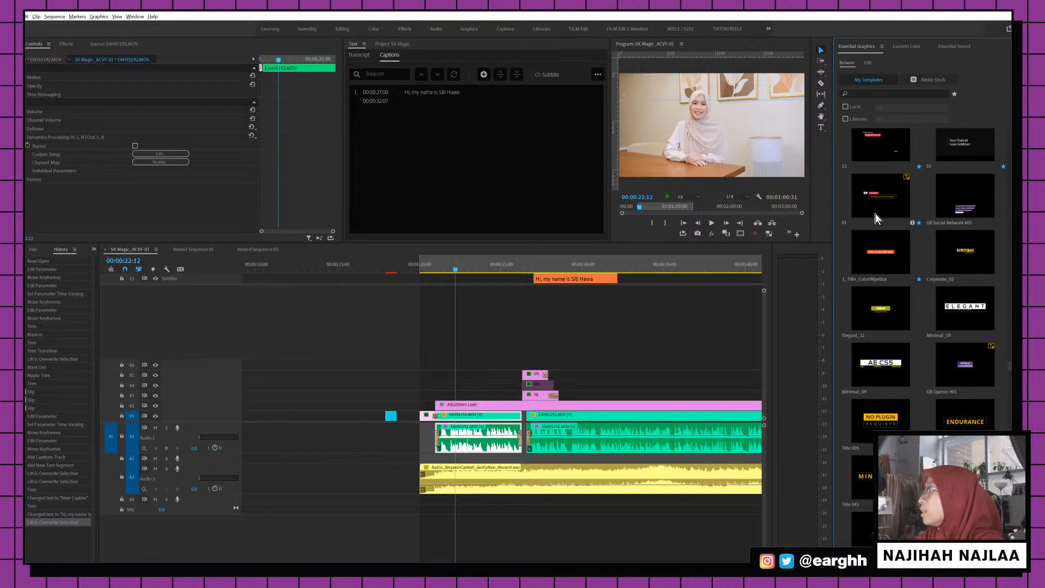
scroll(880, 247, "up", 2)
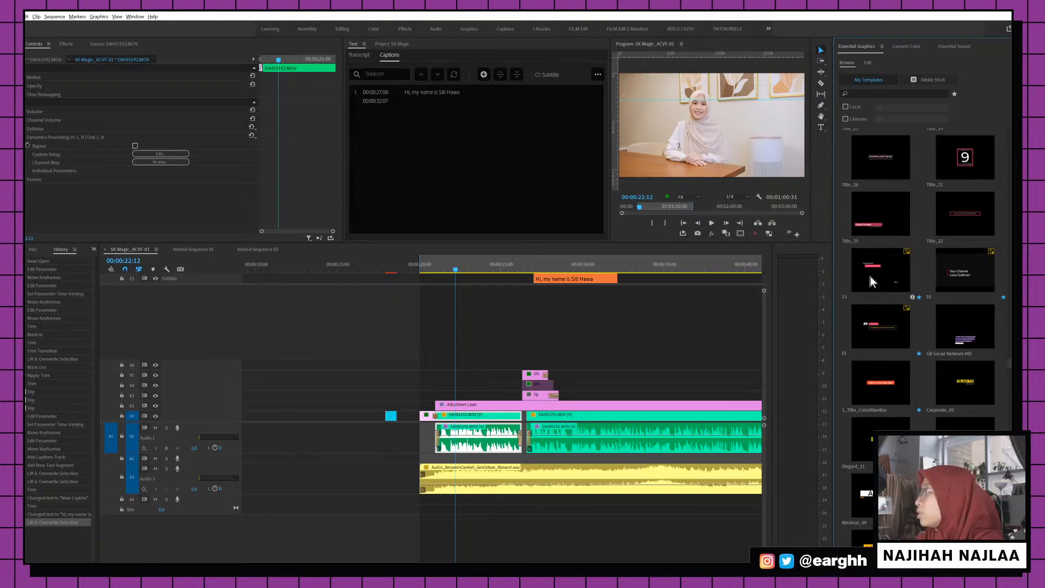
scroll(870, 275, "up", 2)
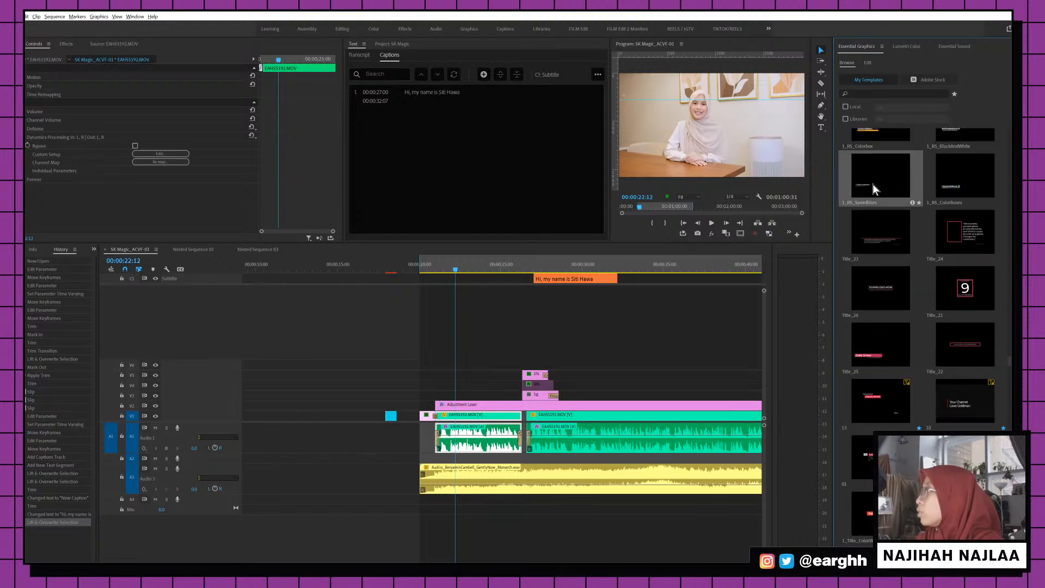
left_click_drag(866, 185, 520, 363)
Rate-stretch the speedlines lower-third shorter so it ends sooner
key("b")
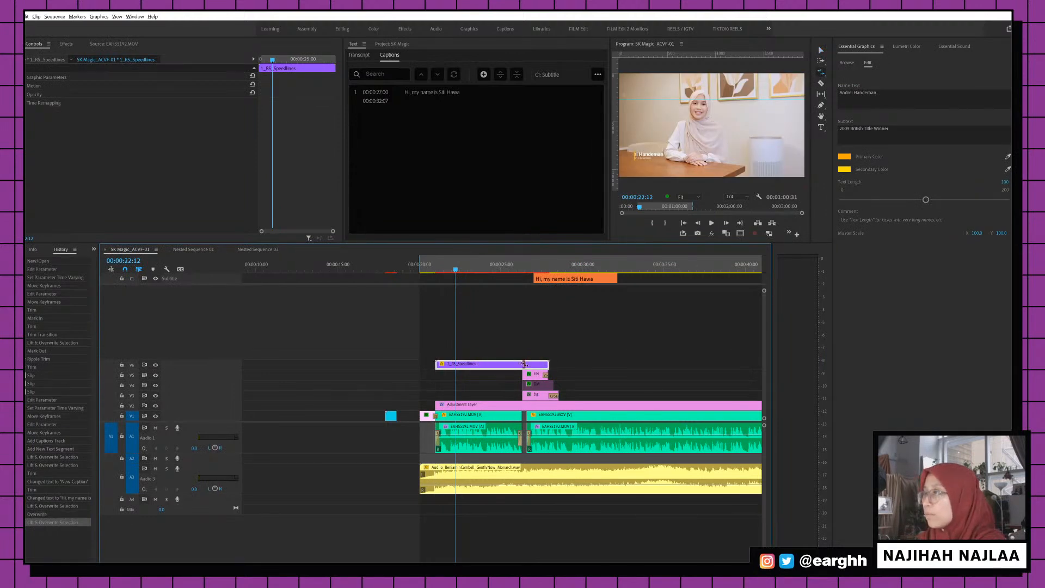
left_click(543, 363)
left_click_drag(544, 363, 521, 364)
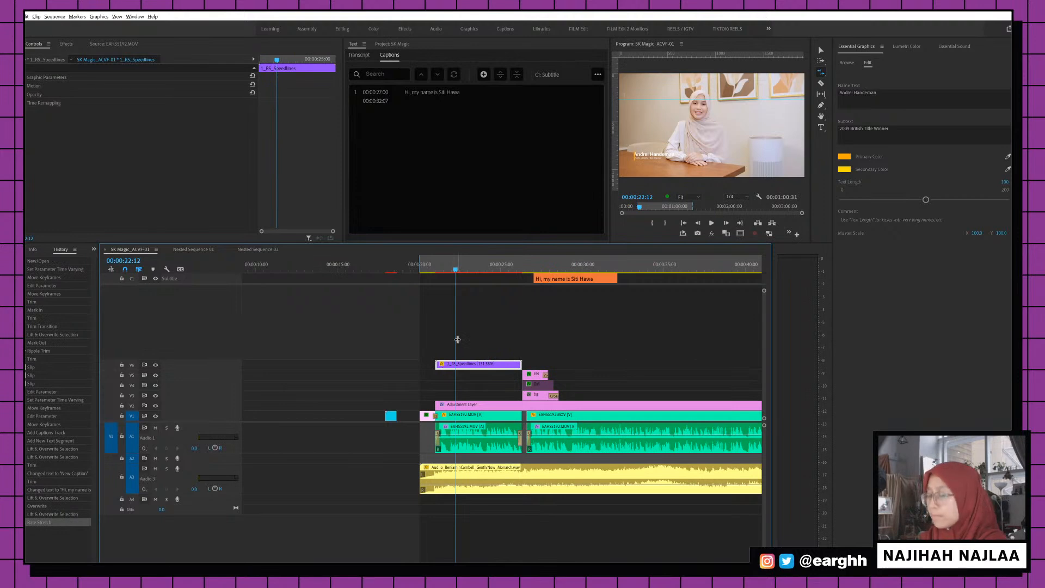
key("v")
left_click(445, 265)
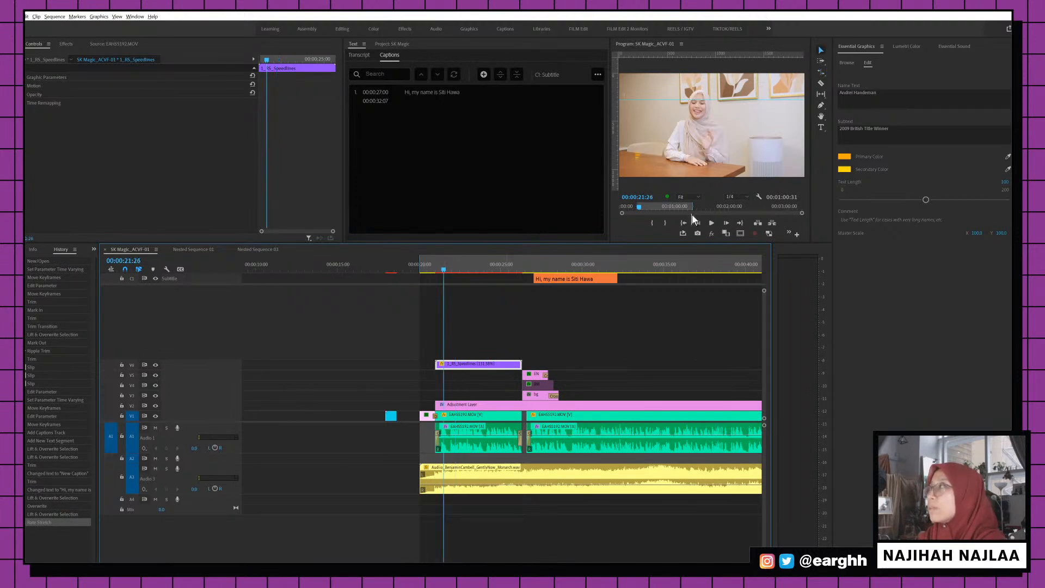
Set the lower-third name to the speaker's name and the subtext to 'Pharmacist, Youtuber, Social'
left_click(896, 93)
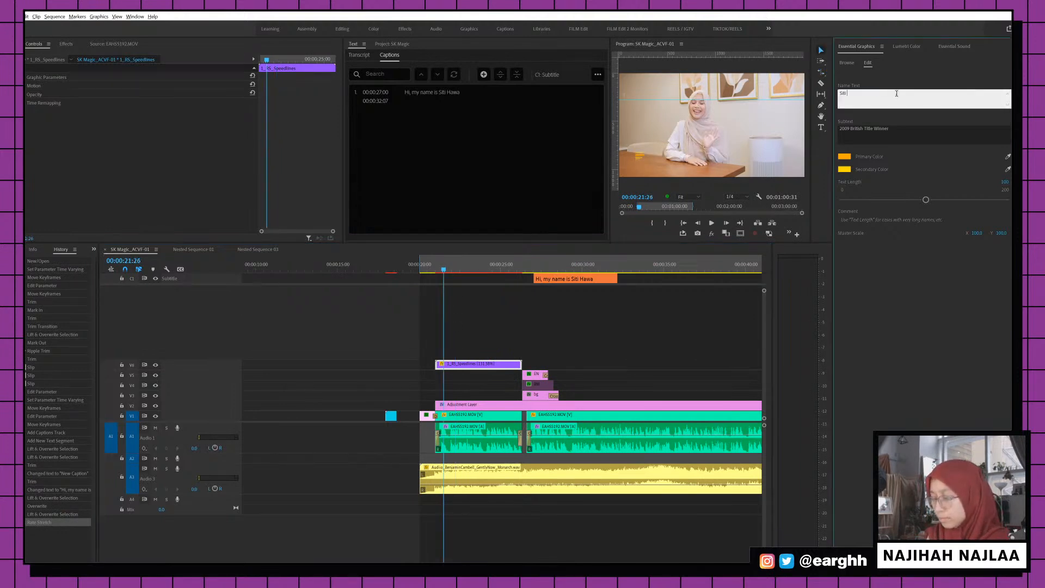
left_click(896, 131)
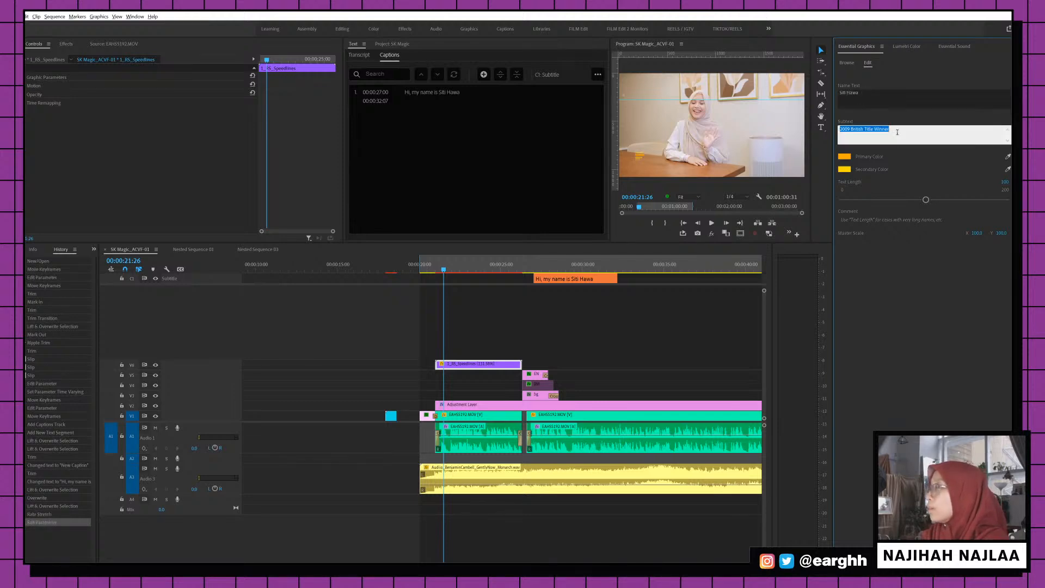
type("P")
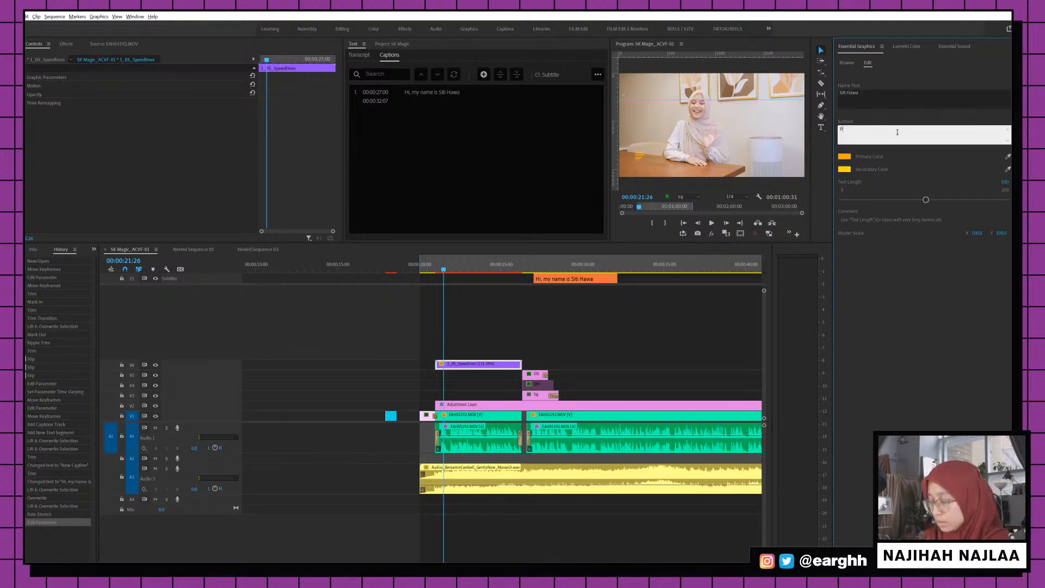
type("harmacist")
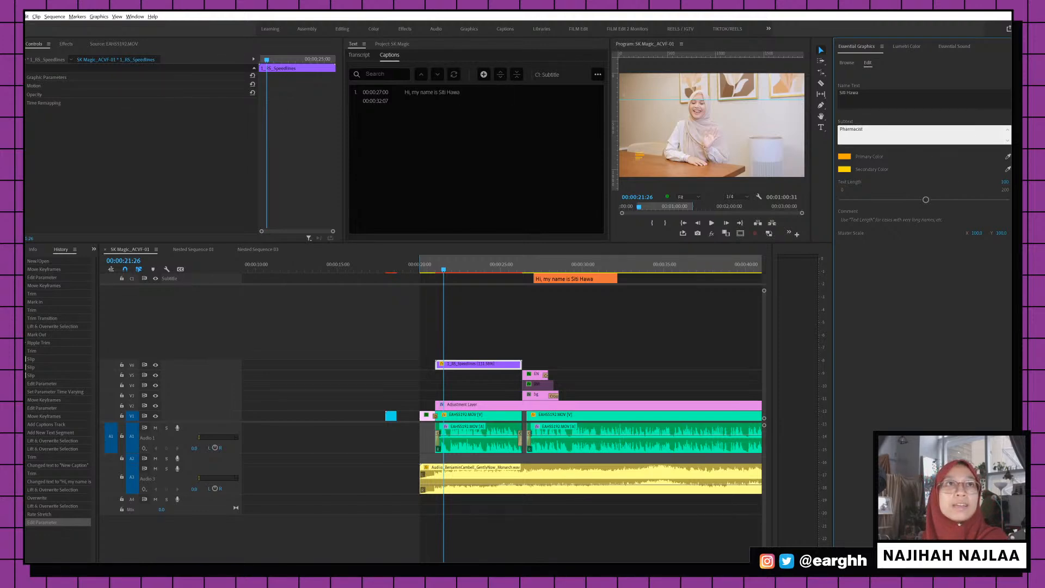
key("alt+Tab")
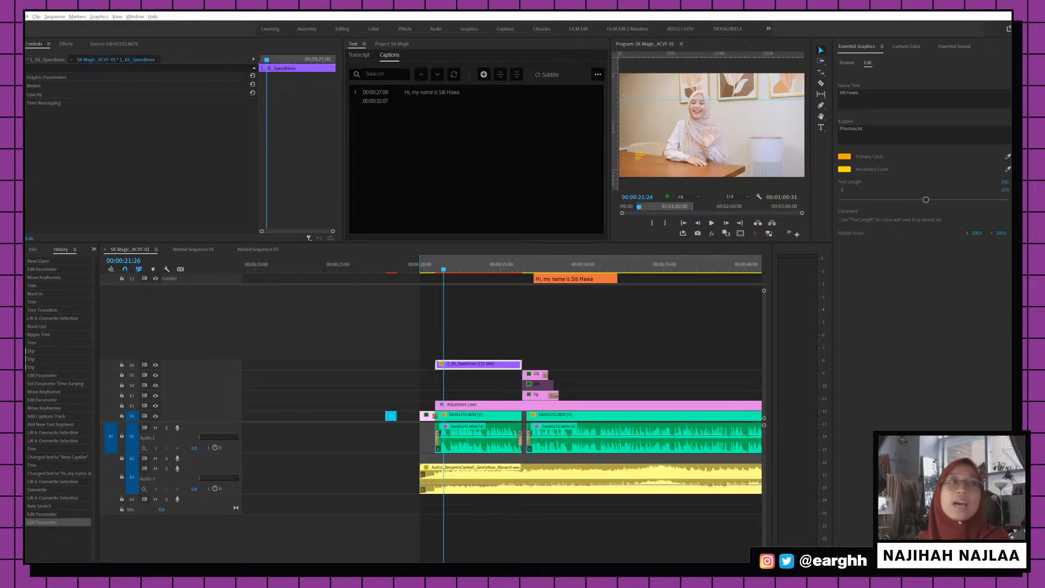
left_click(874, 133)
left_click(878, 133)
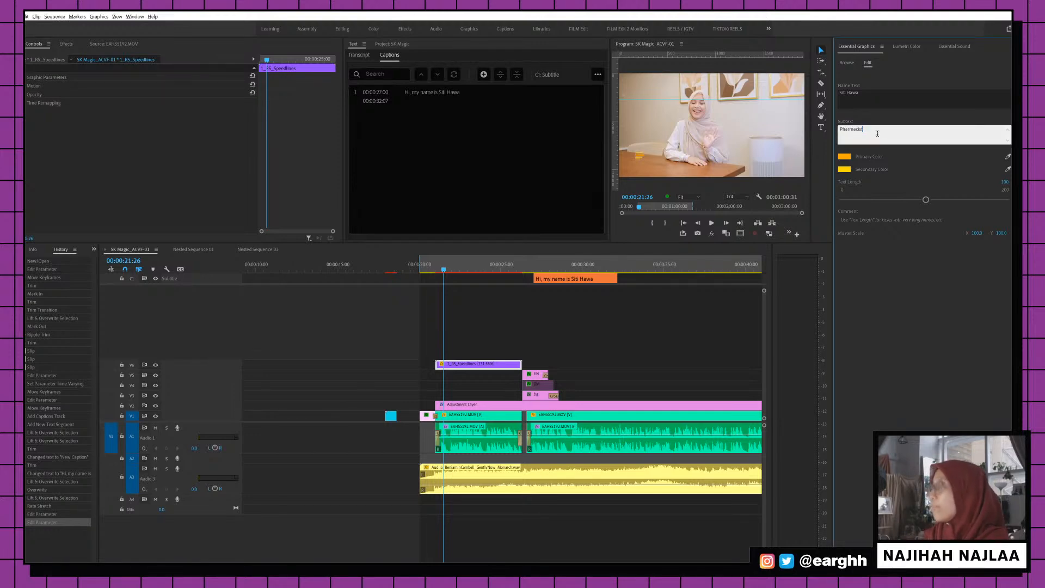
type(", You")
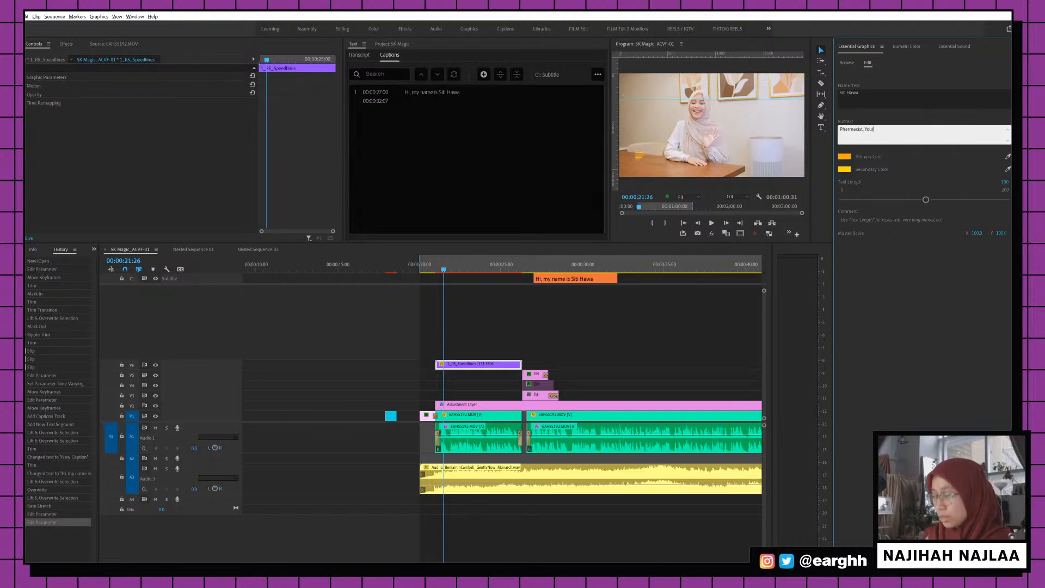
type("tuber, So")
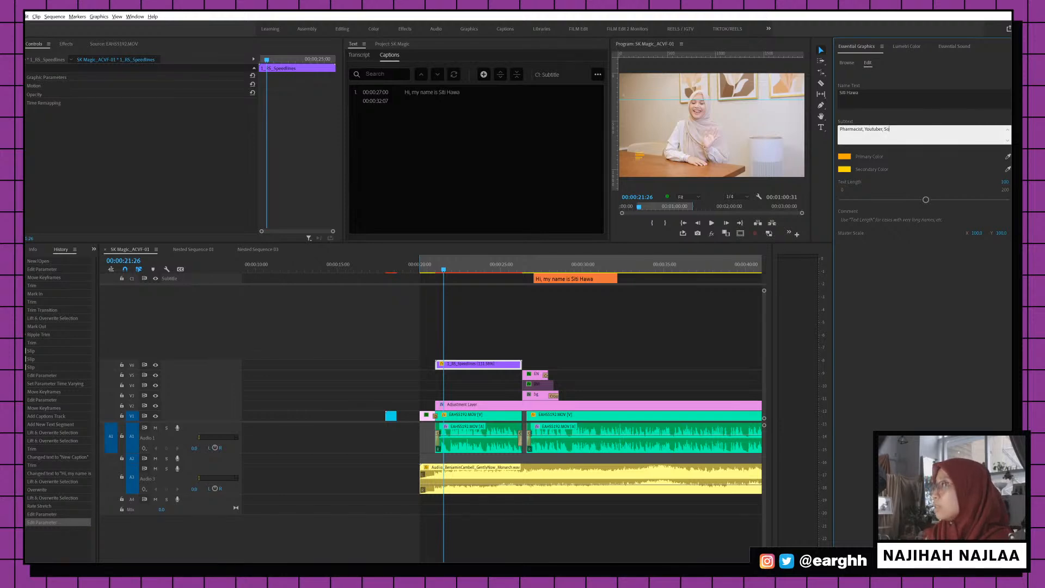
type("cial Influencer")
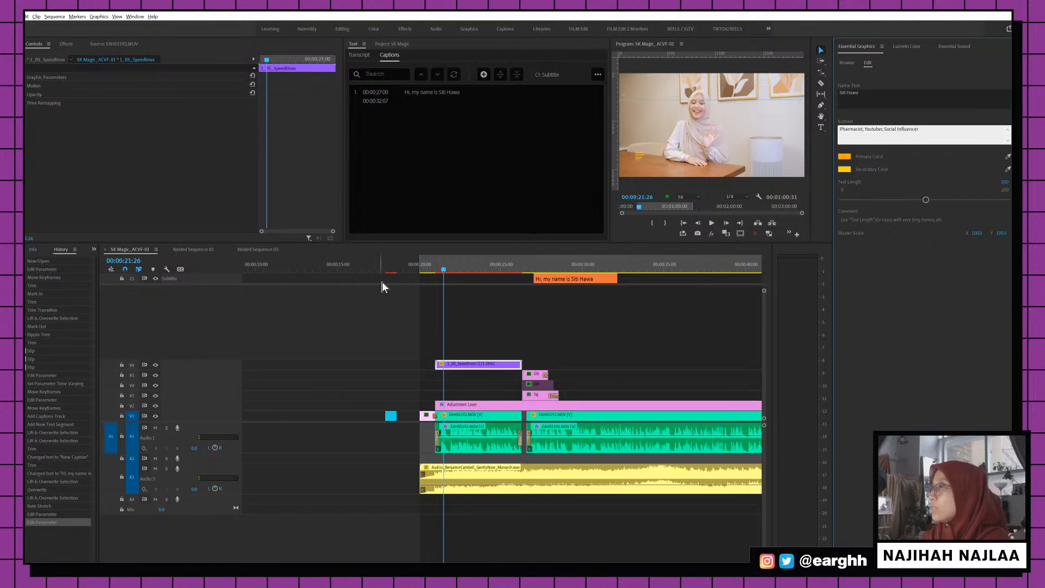
Play back the lower-third, save the project, and scrub to 00:00:22:45 to check it
left_click(434, 269)
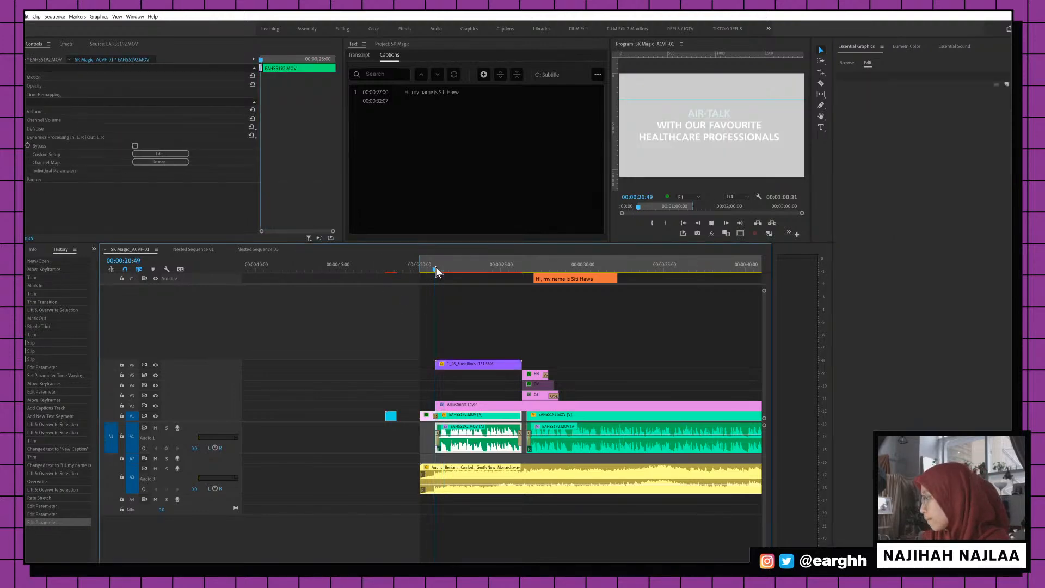
key("space")
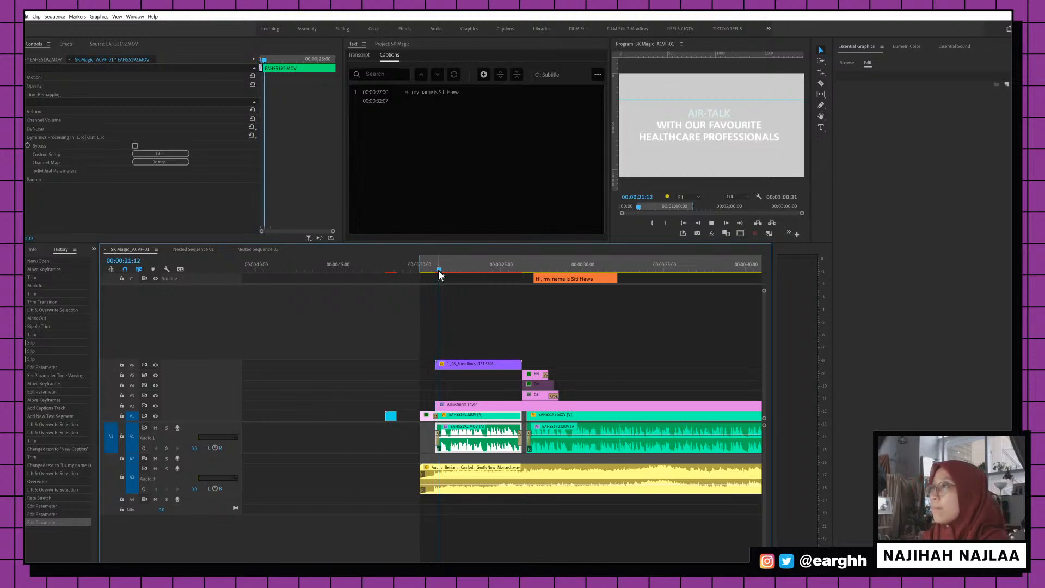
left_click(456, 358)
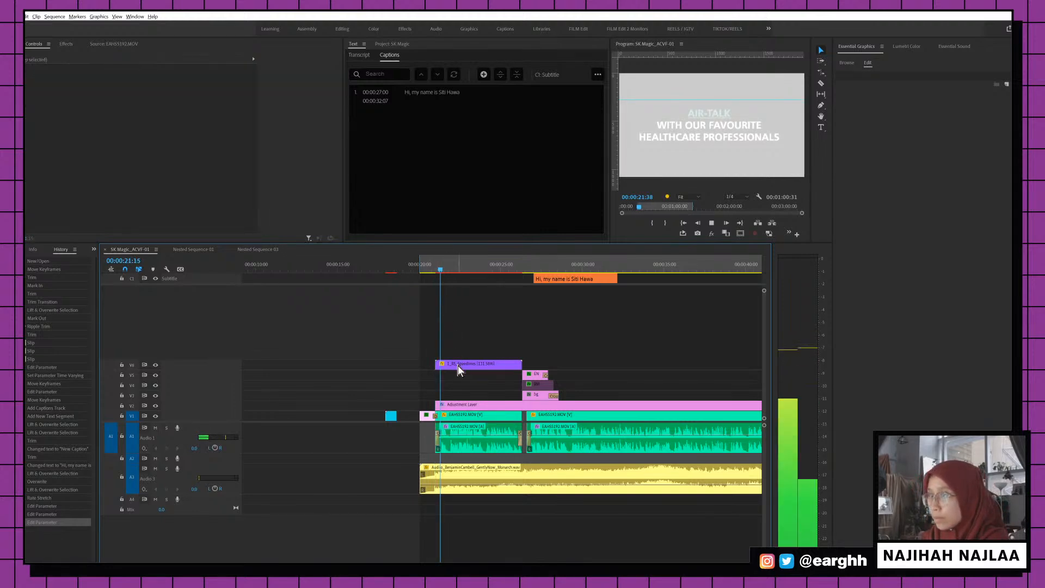
key("ctrl+s")
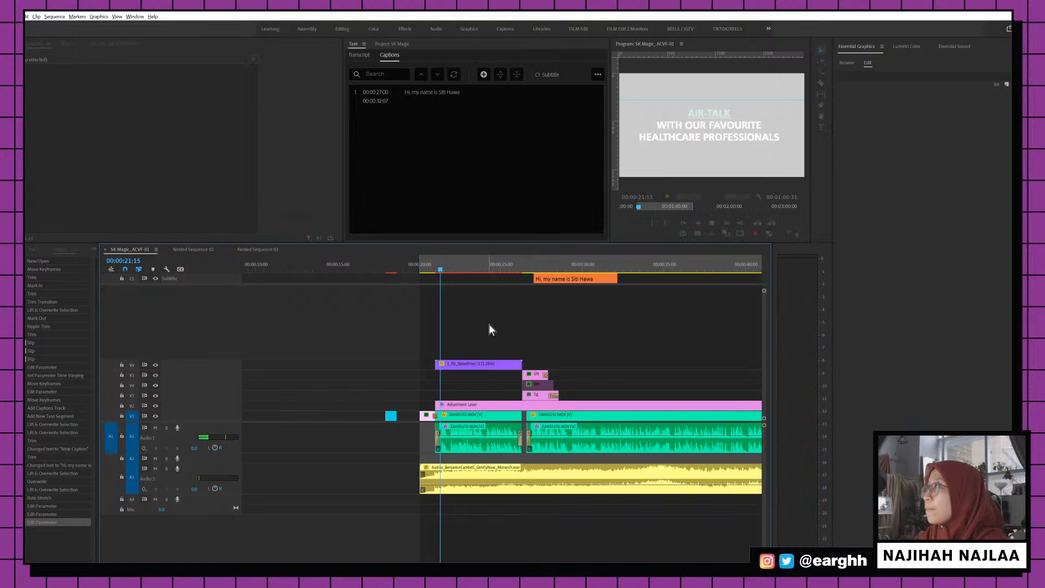
left_click(436, 265)
left_click_drag(436, 263, 468, 259)
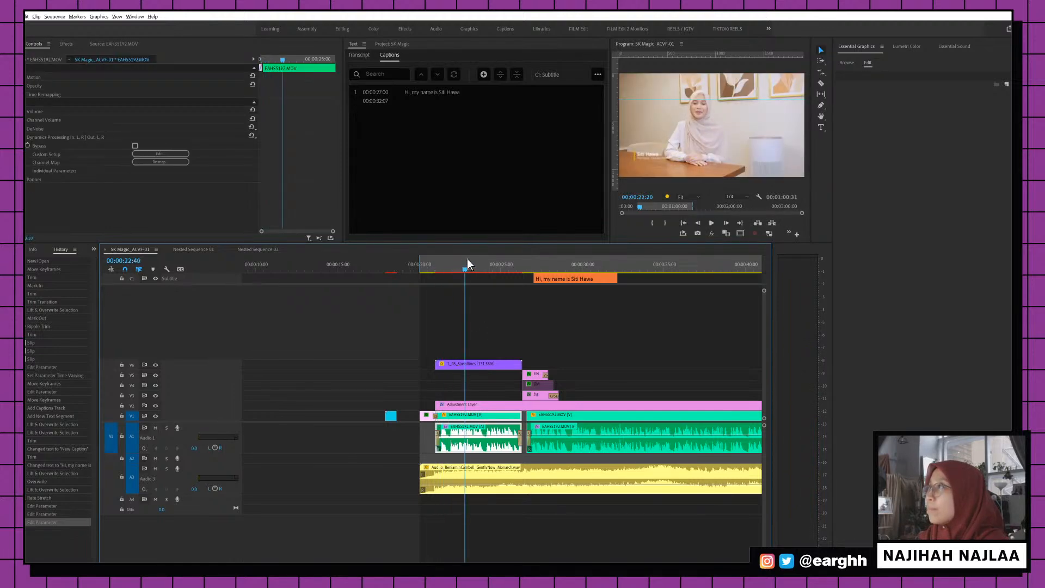
Set the lower-third's Primary Color to teal 42A083
left_click(489, 362)
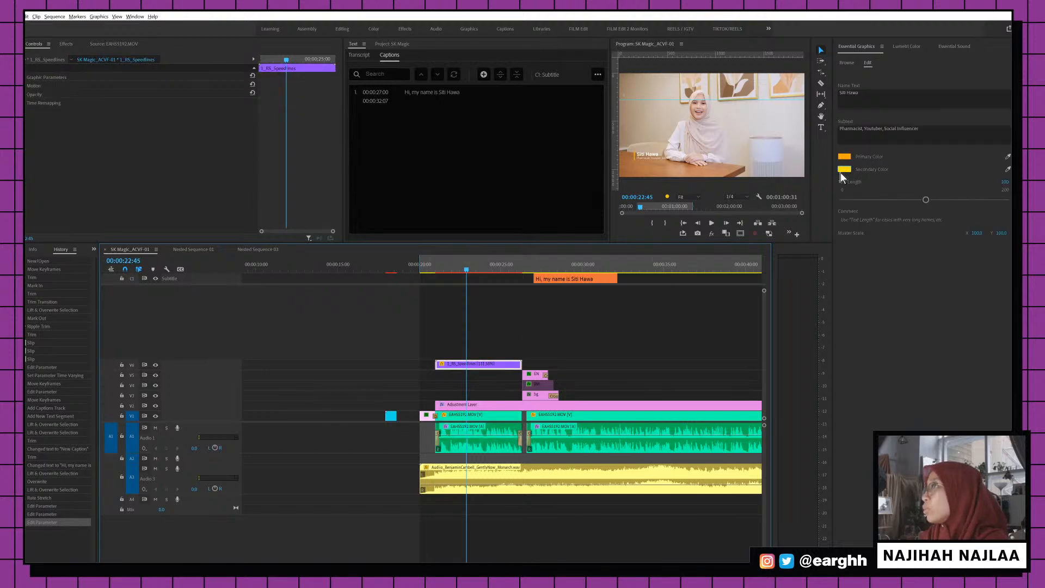
left_click(843, 157)
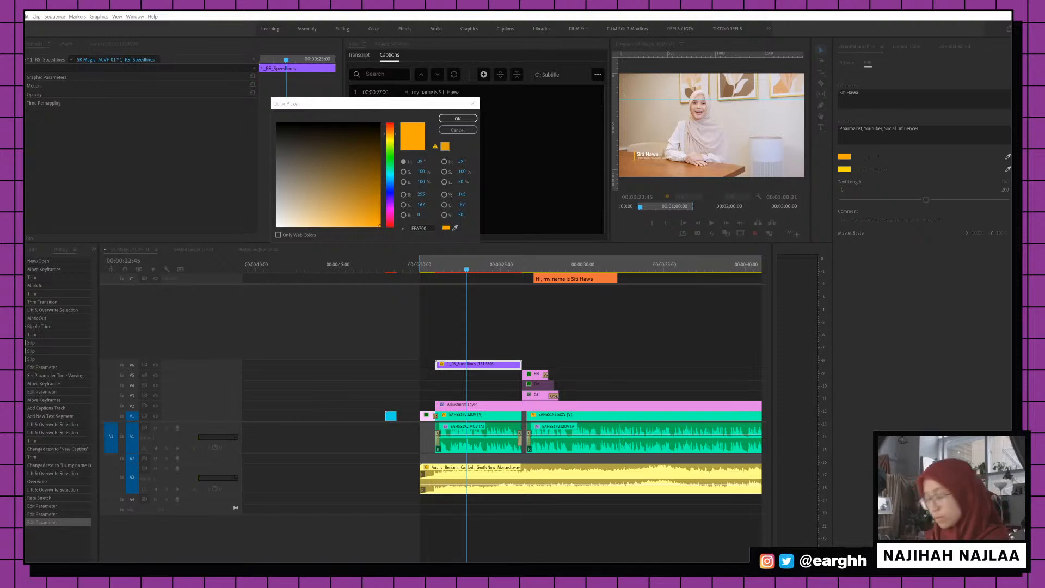
left_click(422, 228)
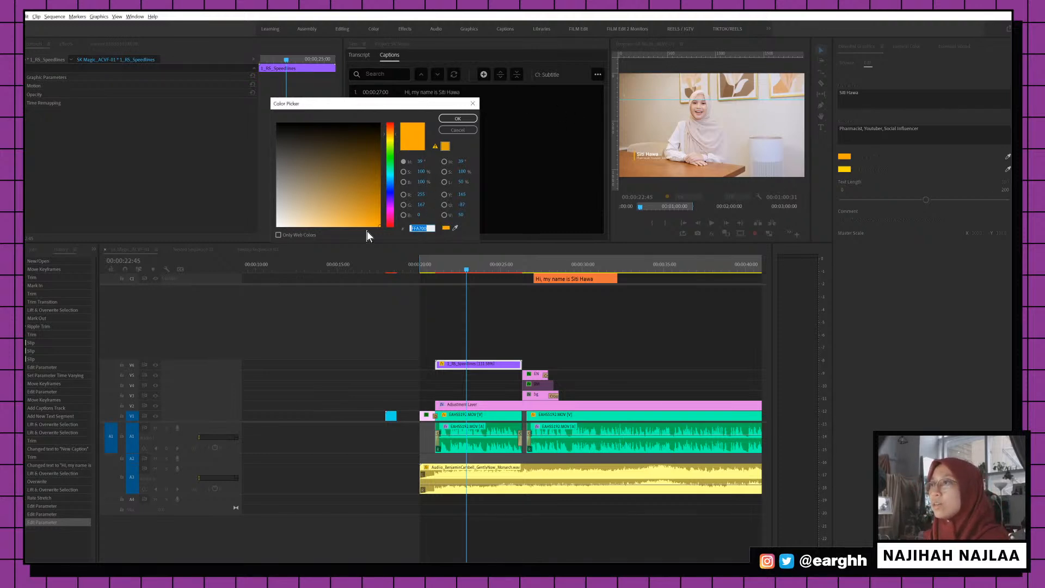
type("42A083")
left_click(468, 119)
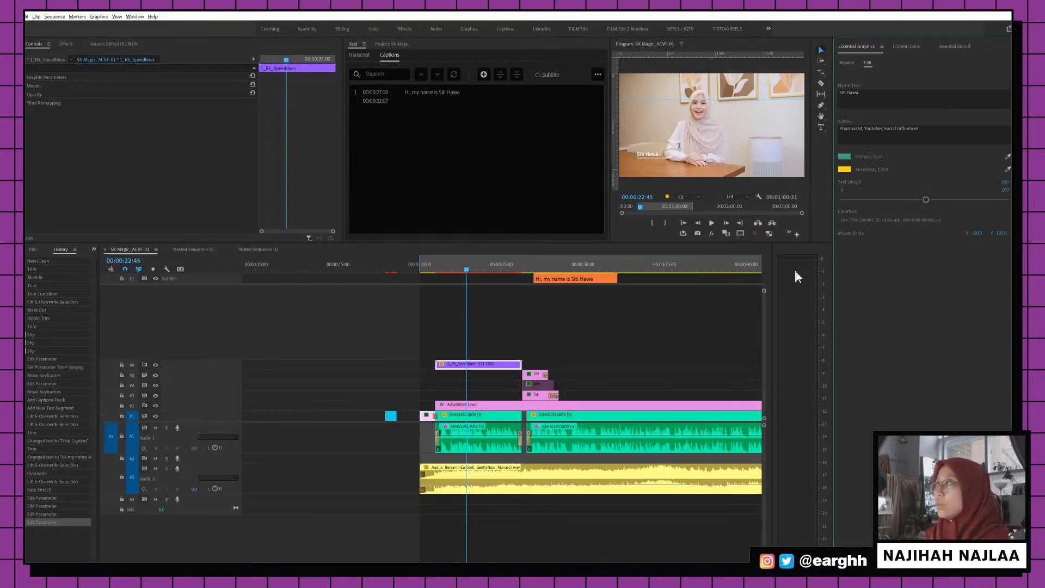
Play back from 00:00:21:29 to preview the teal lower-third, then reselect the graphic clip
left_click(444, 270)
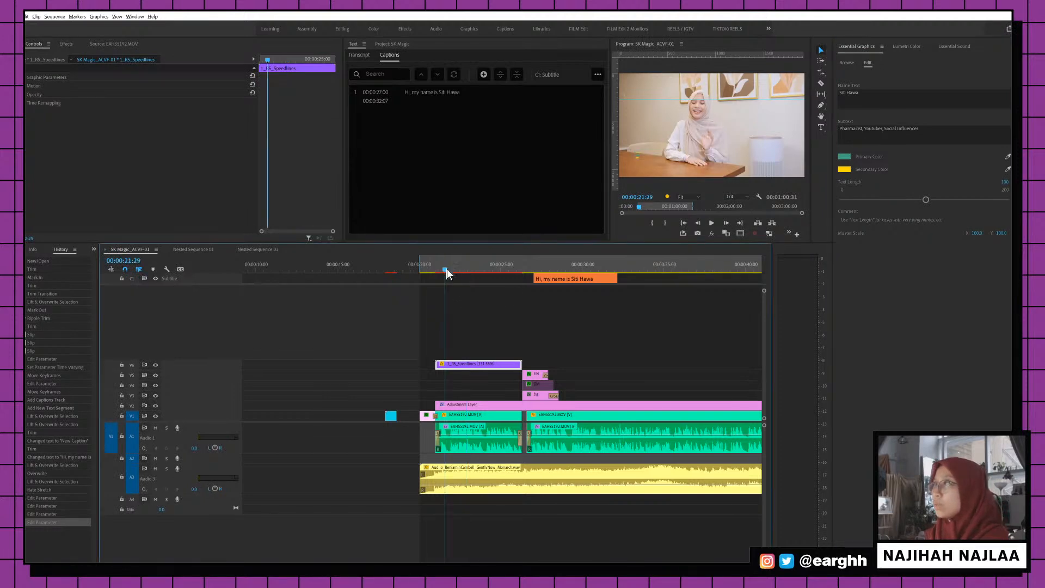
key("space")
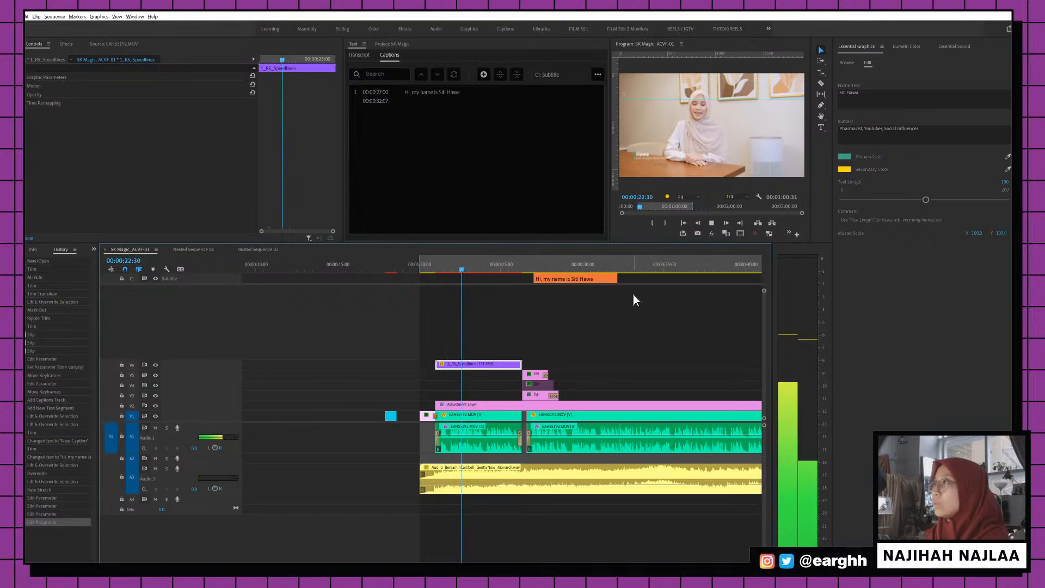
left_click(489, 269)
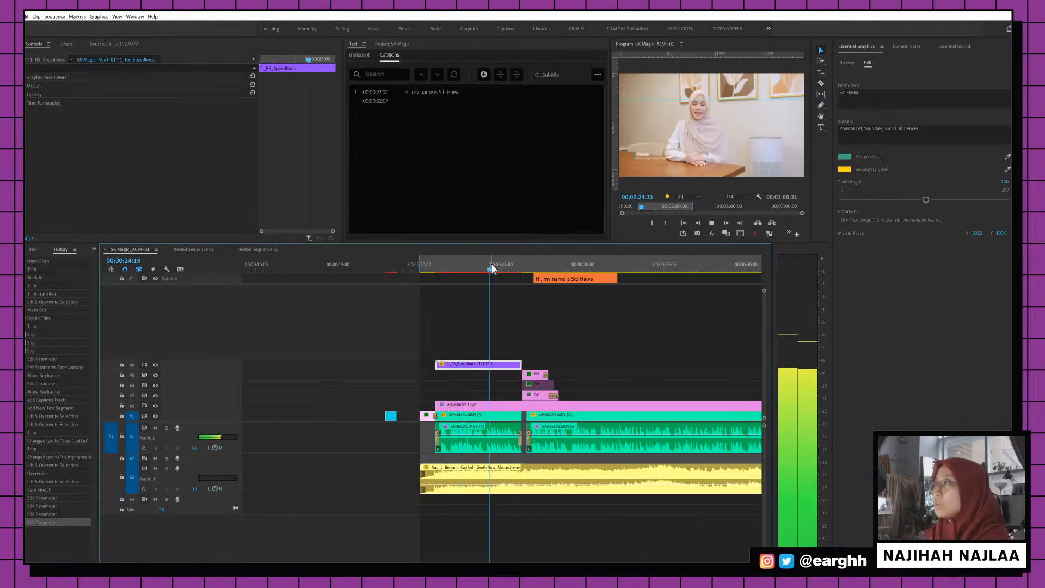
left_click(481, 419)
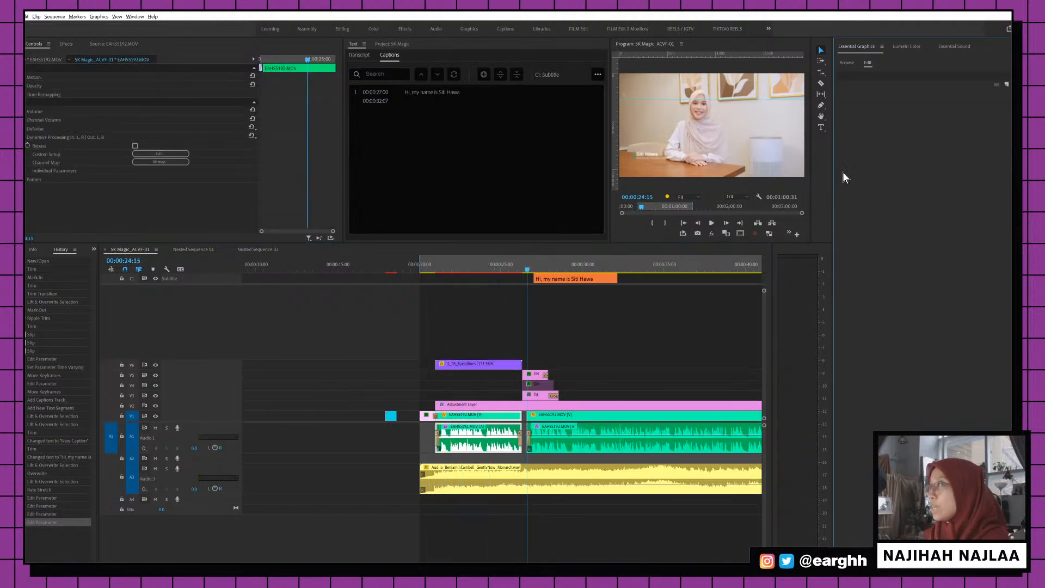
left_click(489, 363)
Change the lower-third's Secondary Color to white and save the project
left_click(481, 270)
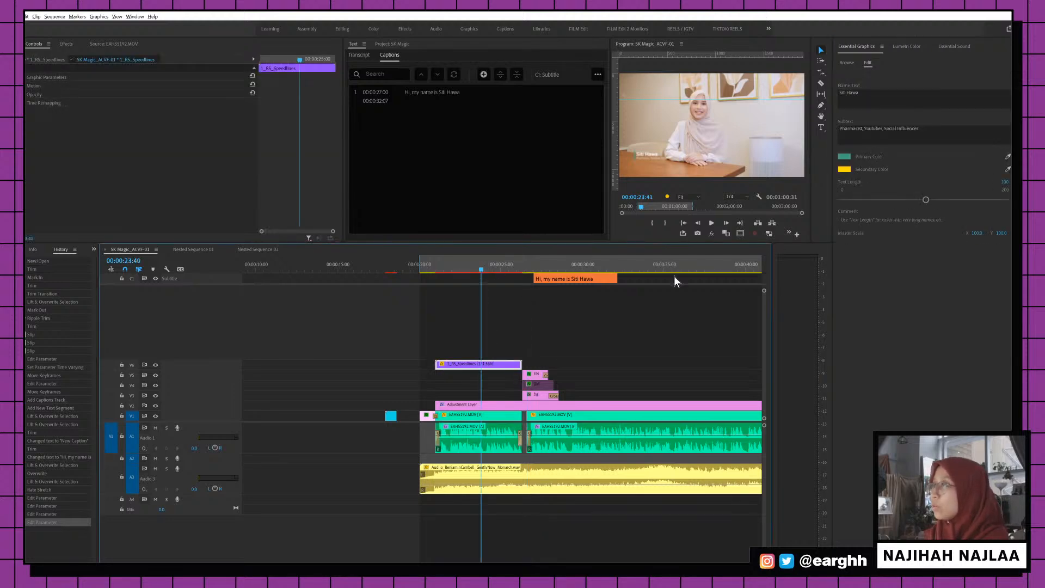
left_click(844, 169)
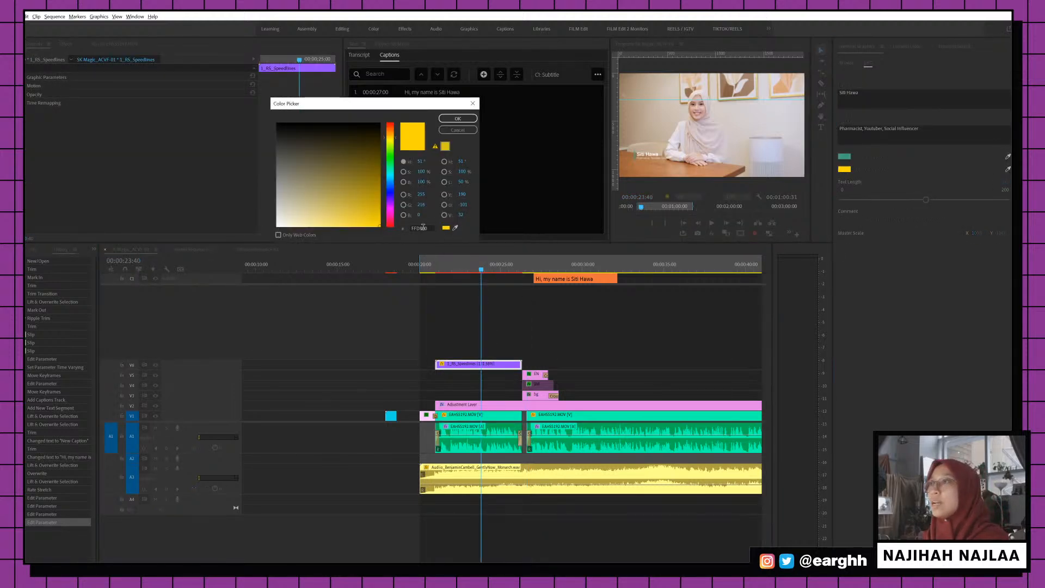
left_click(456, 118)
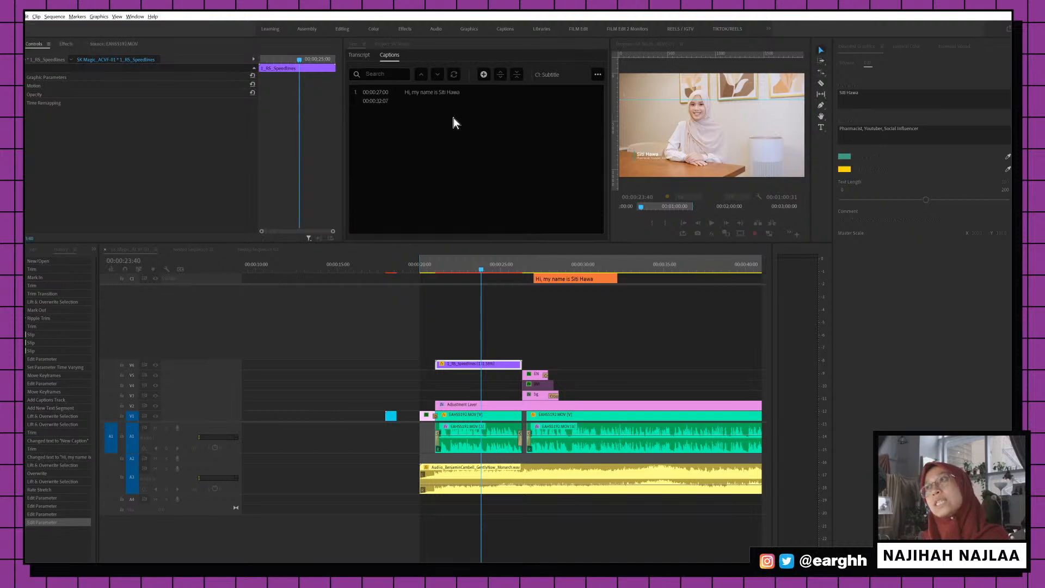
left_click(445, 265)
key("ctrl+s")
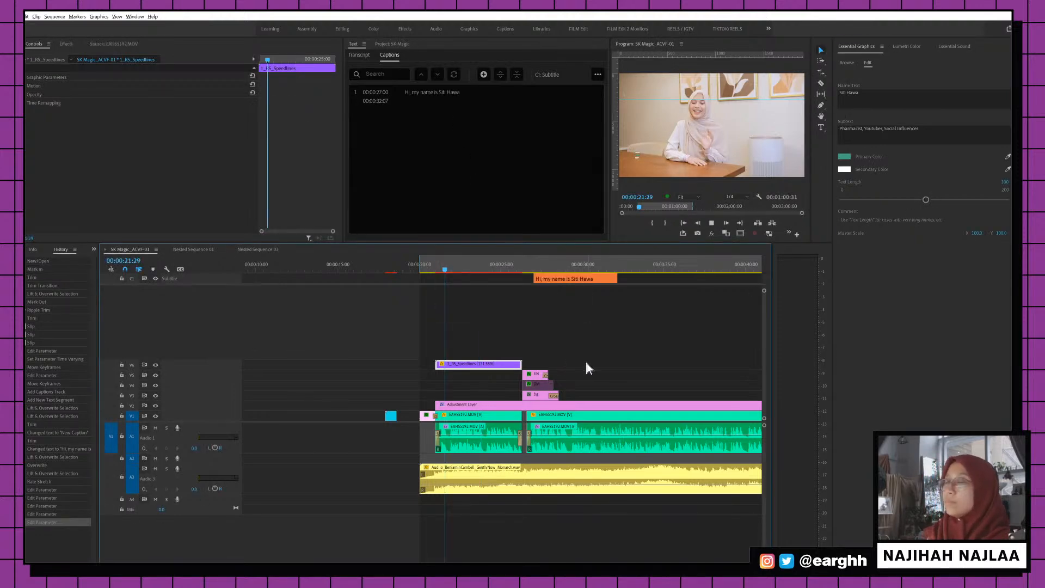
Play back to preview the white secondary colour, parking at 00:00:22:49
key("space")
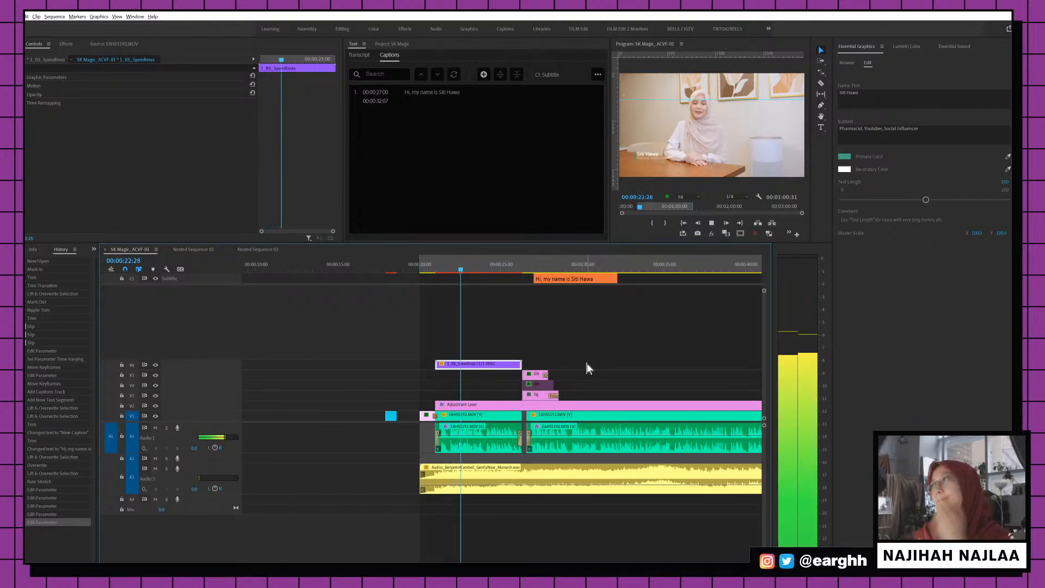
key("space")
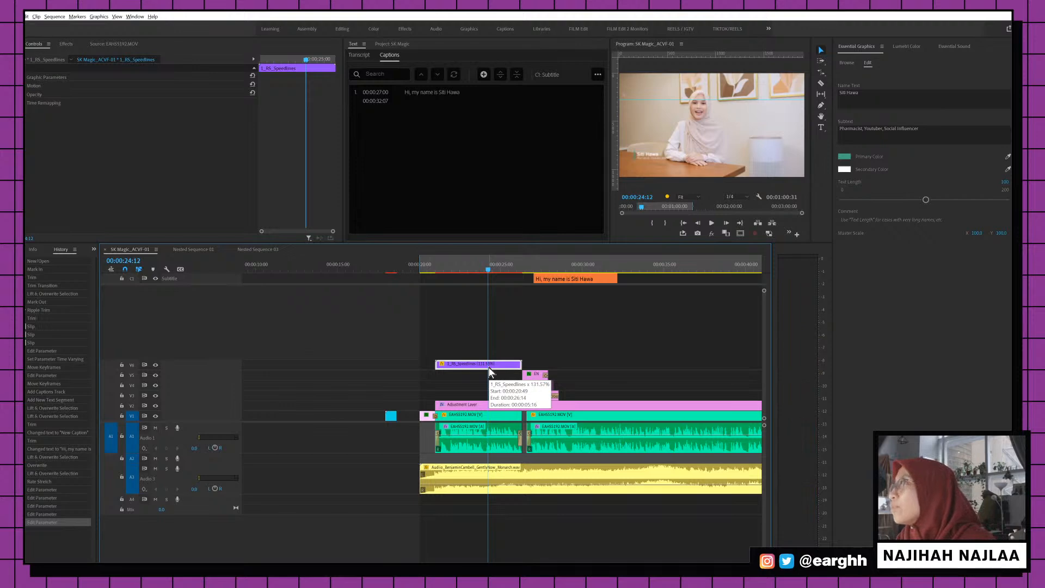
left_click(468, 266)
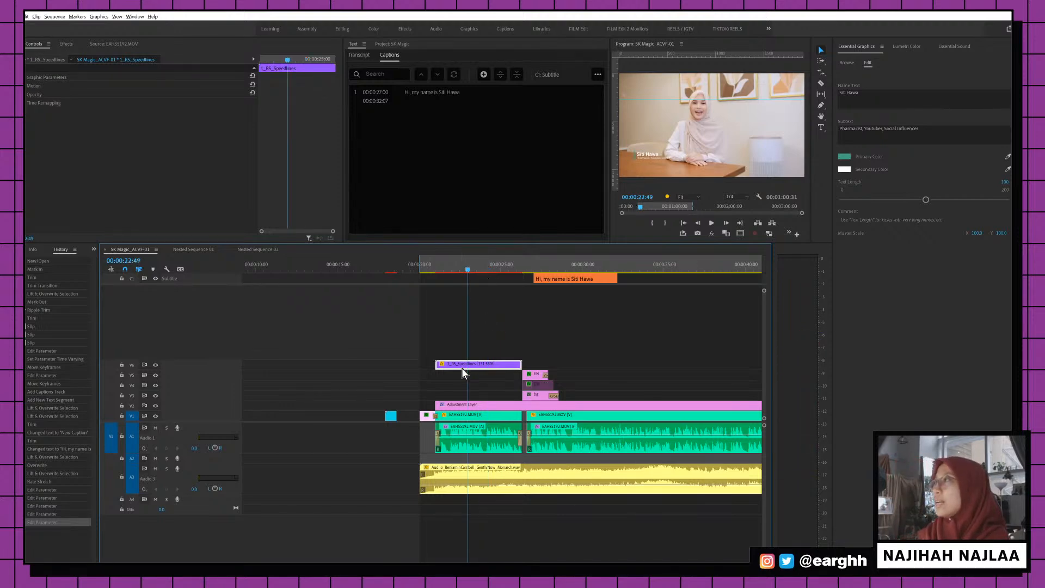
left_click(66, 44)
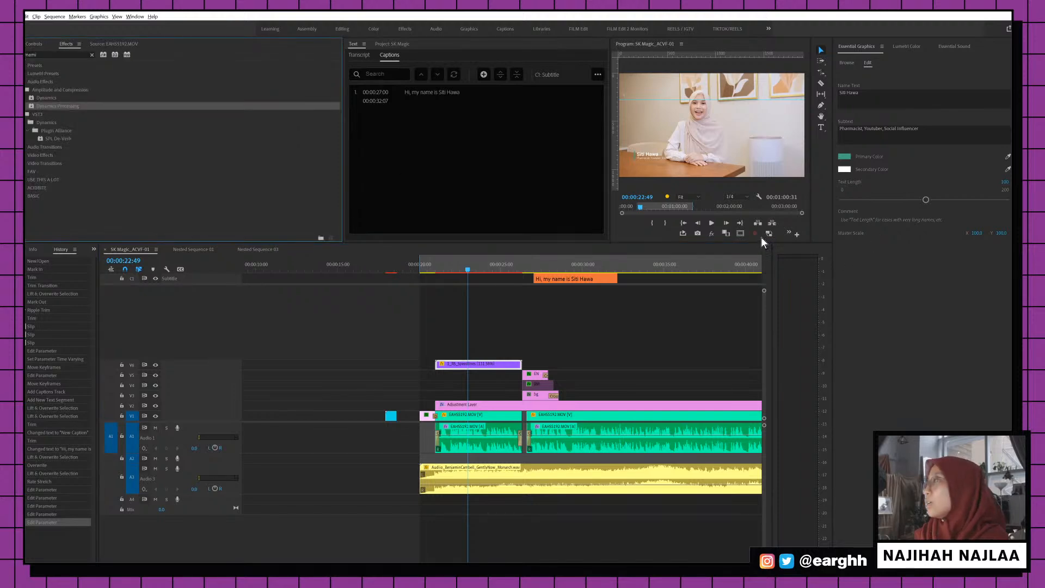
Turn on Safe Margins and select the 1_RS_Speedlines graphic clip in the timeline
left_click(740, 233)
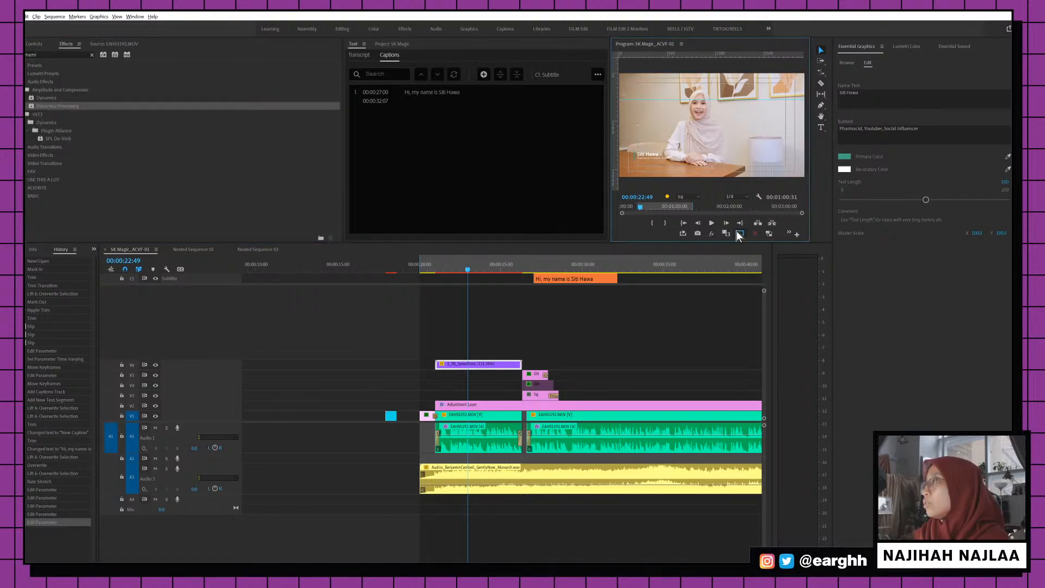
left_click(28, 42)
left_click(495, 371)
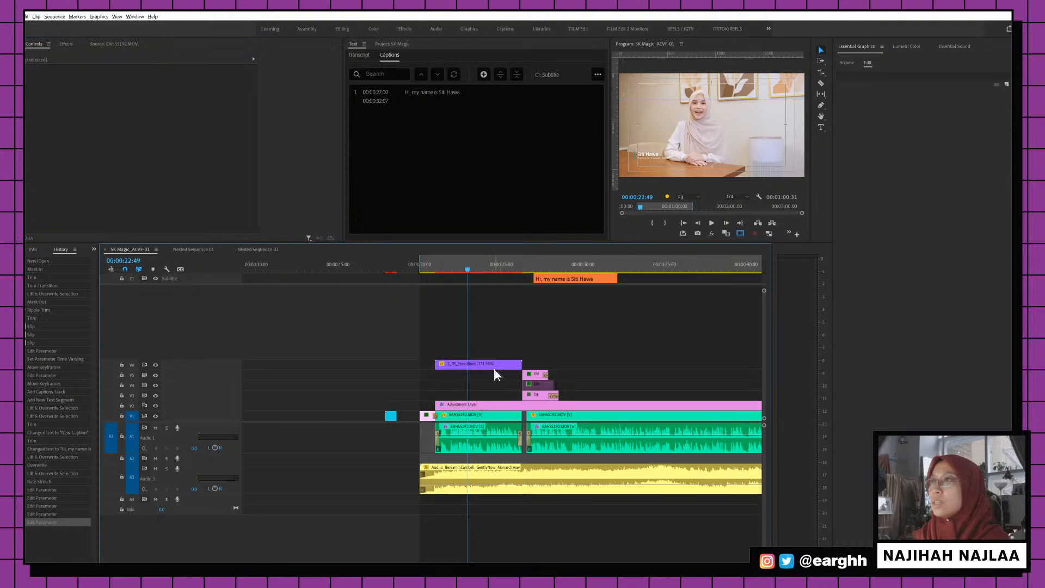
left_click(493, 364)
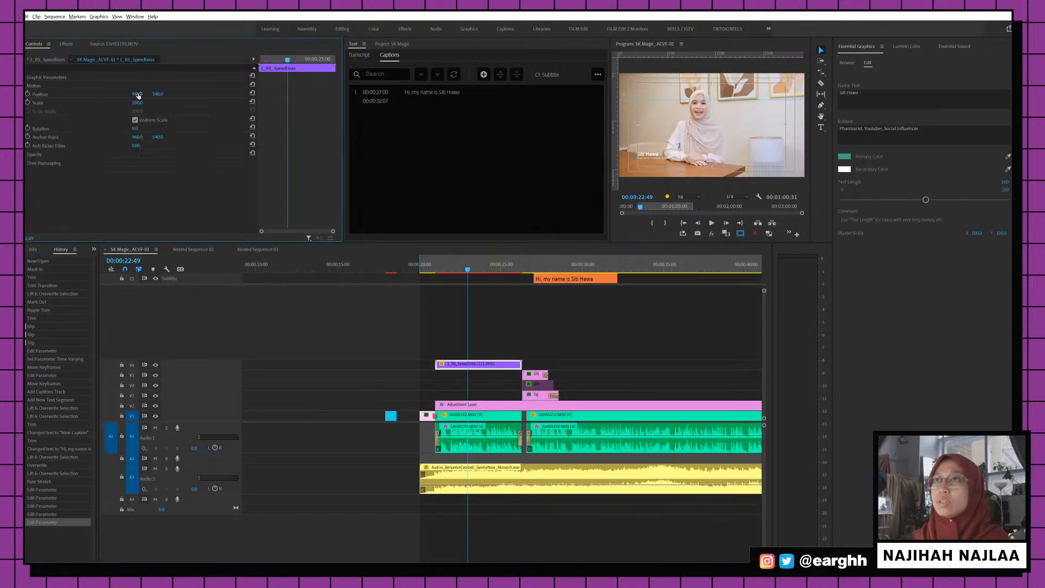
Shift the lower-third right, scale it to about 109, and raise it slightly in the frame
left_click_drag(137, 95, 208, 94)
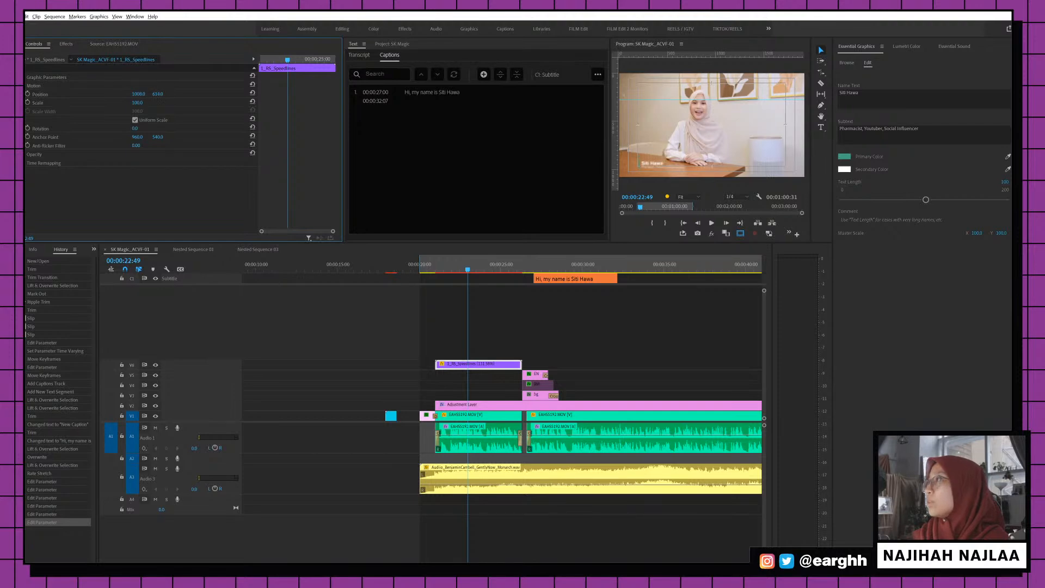
left_click(147, 105)
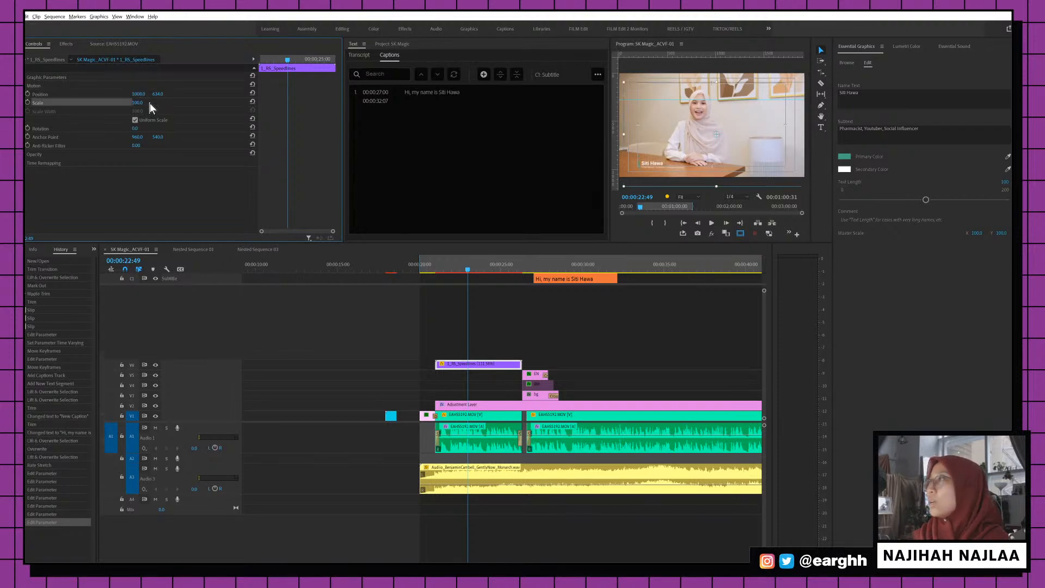
left_click_drag(149, 103, 147, 94)
left_click(739, 234)
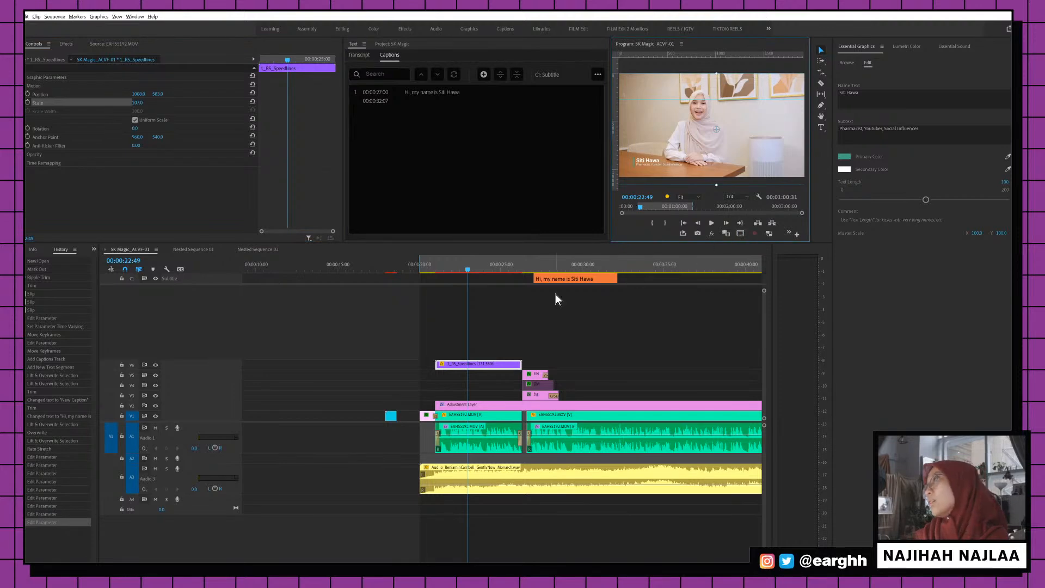
left_click_drag(437, 267, 447, 267)
Zoom the timeline around the playhead and play back to review the lower-third
left_click(478, 265)
key("minus")
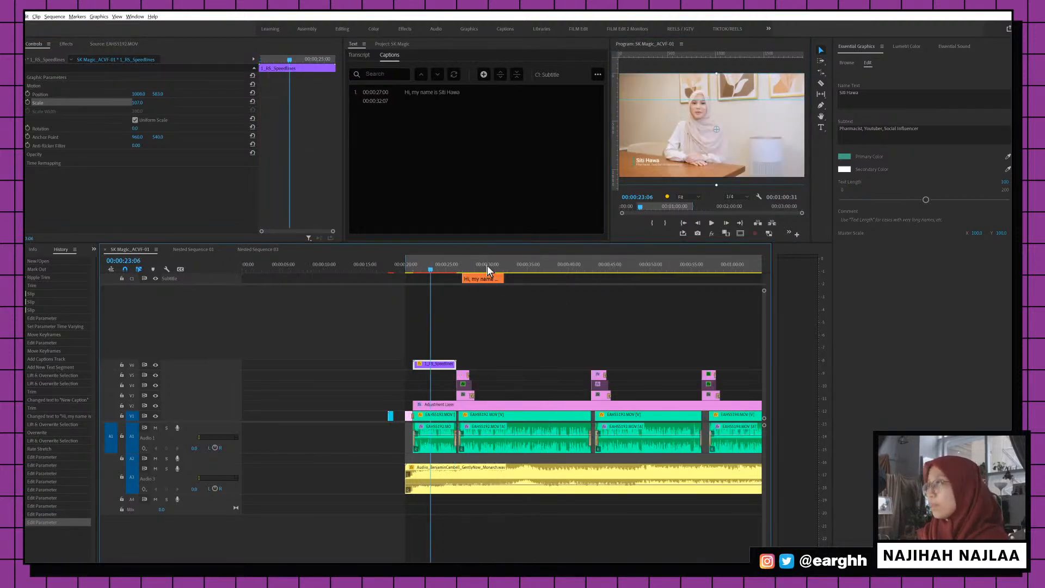
key("minus")
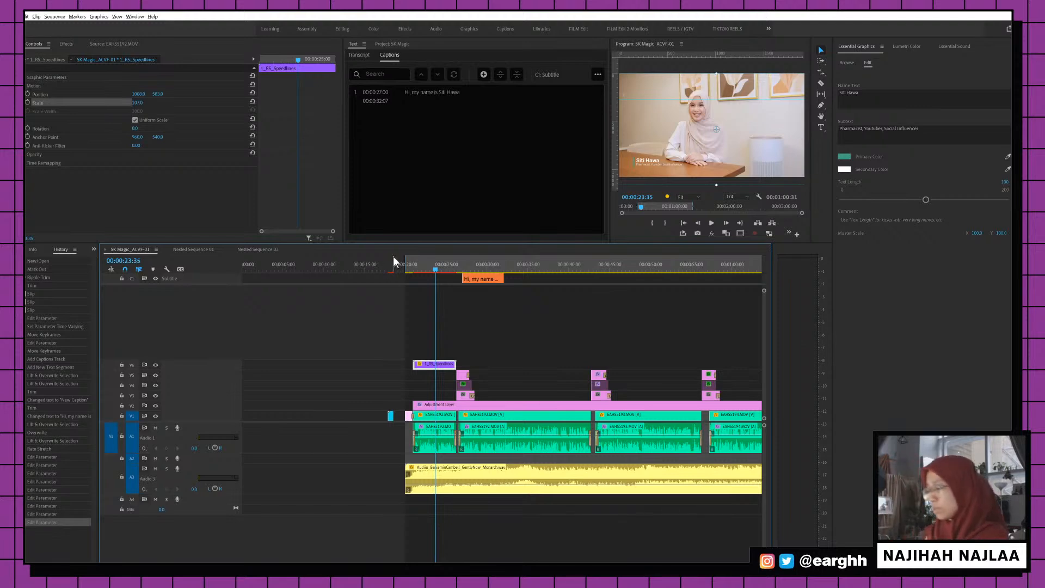
key("equal")
key("equal")
key("j")
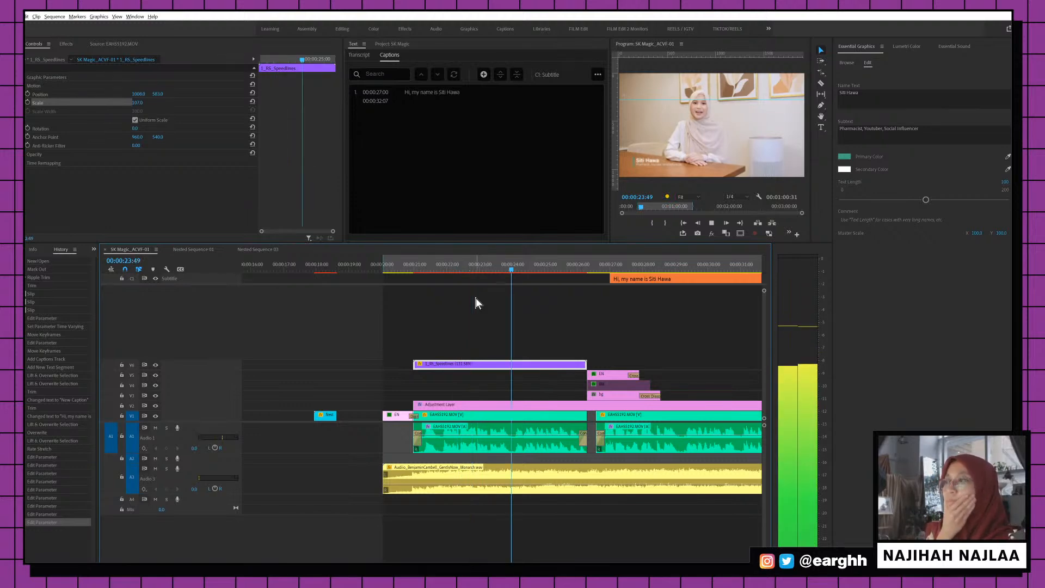
key("space")
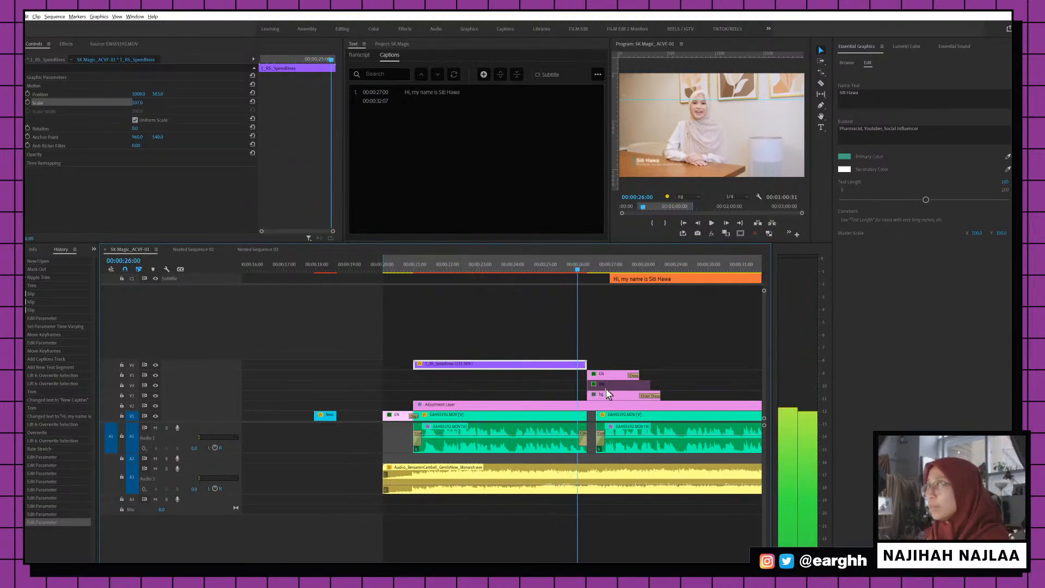
Move the playhead to 00:00:25:26, zoom out to the whole sequence, and deselect the graphic
left_click(562, 263)
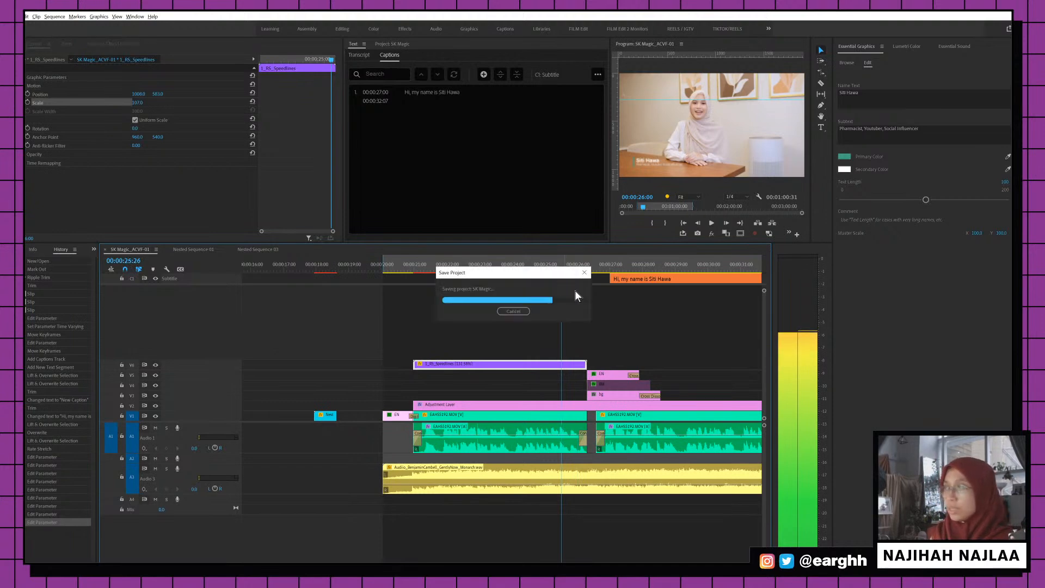
key("minus")
key("minus")
key("minus")
key("minus")
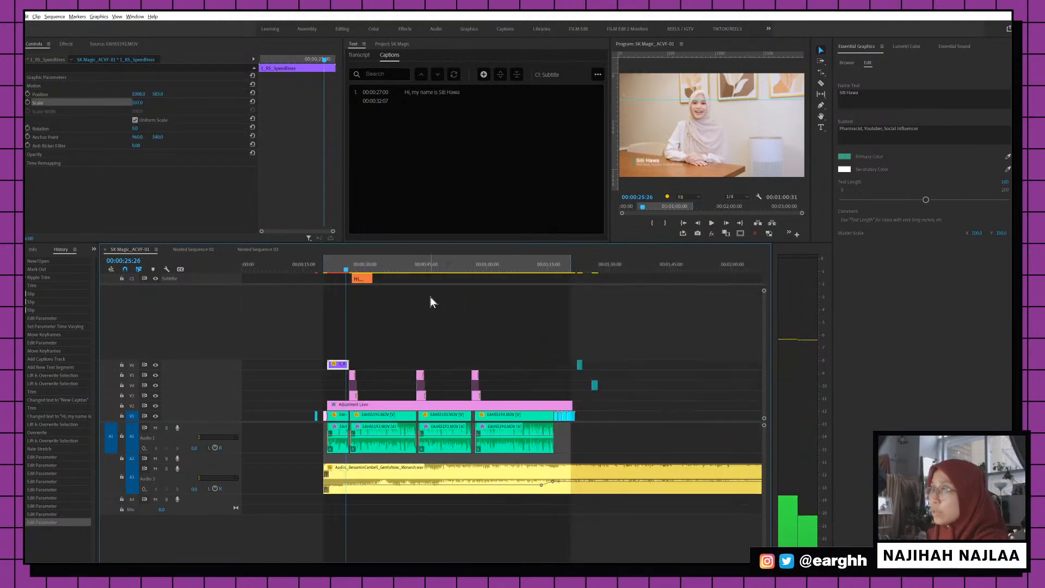
left_click(372, 308)
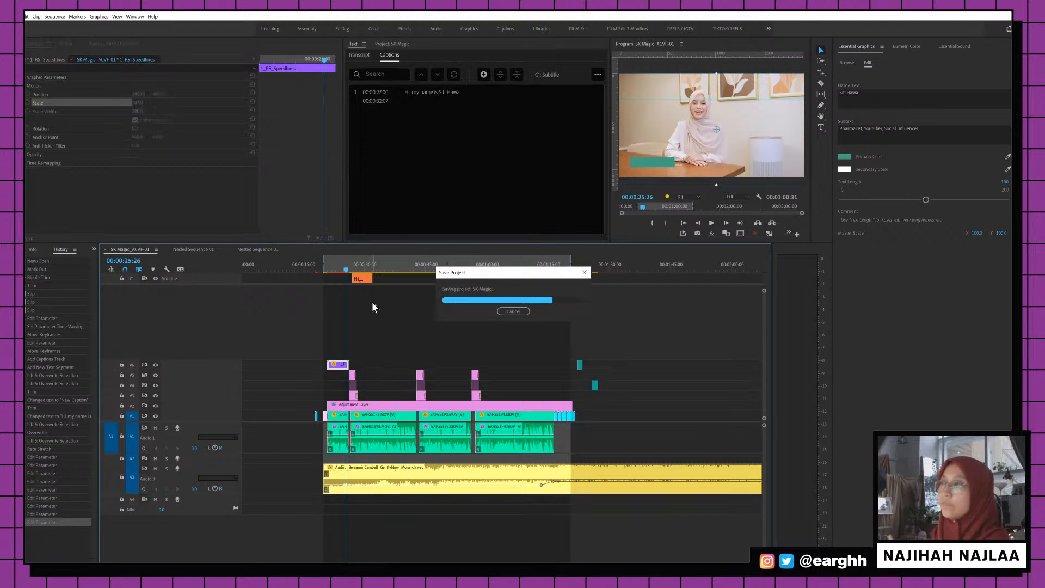